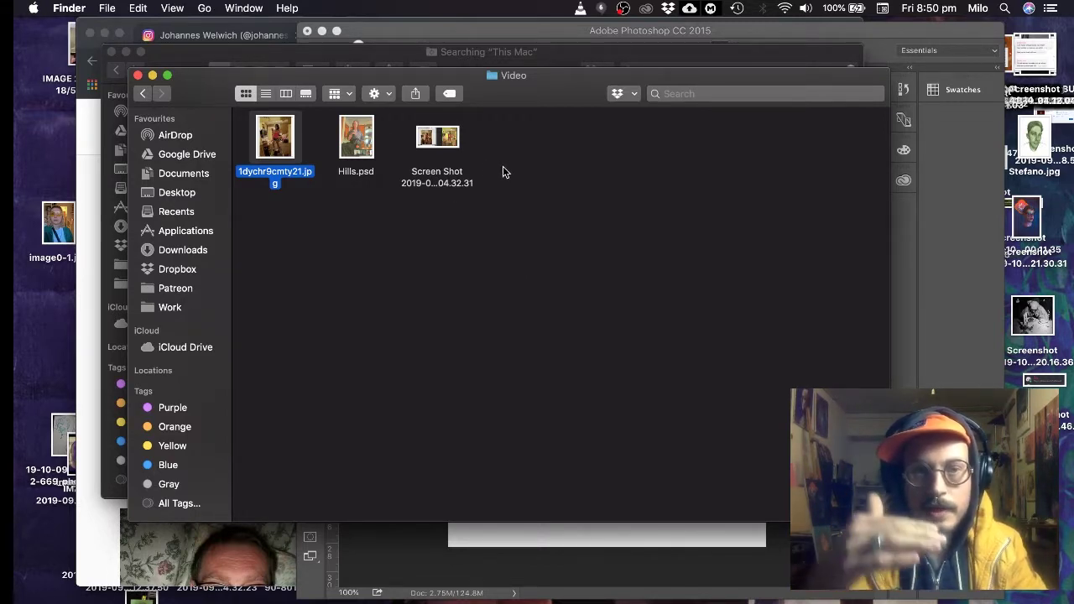
- Open 1dychr9cmty21.jpg and the 2019 screen shot from the Video folder to compare the reference photo with the painting
double_click(274, 141)
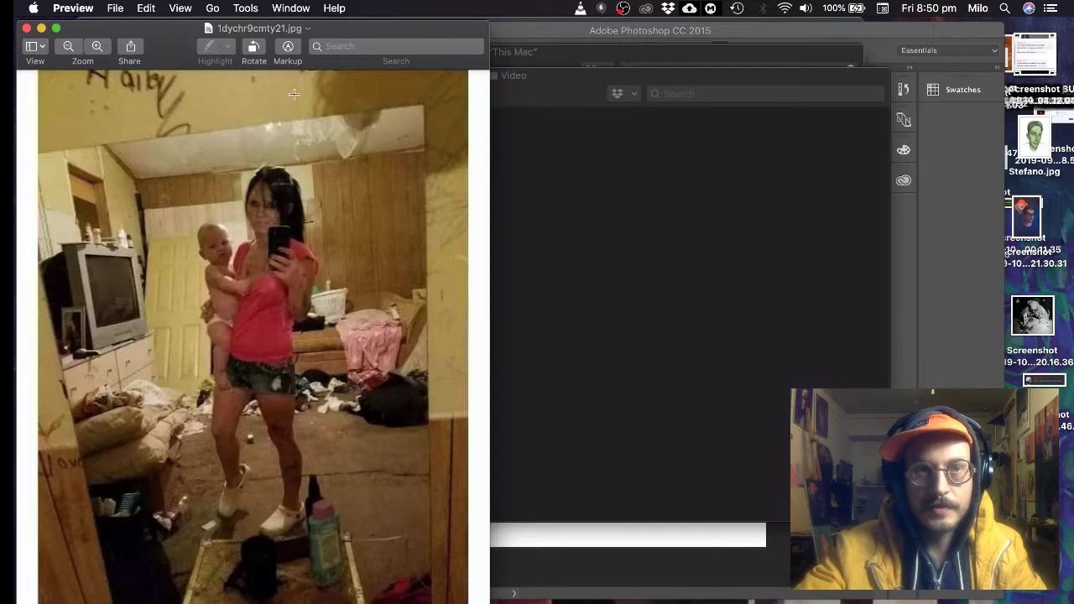
drag(267, 32, 517, 28)
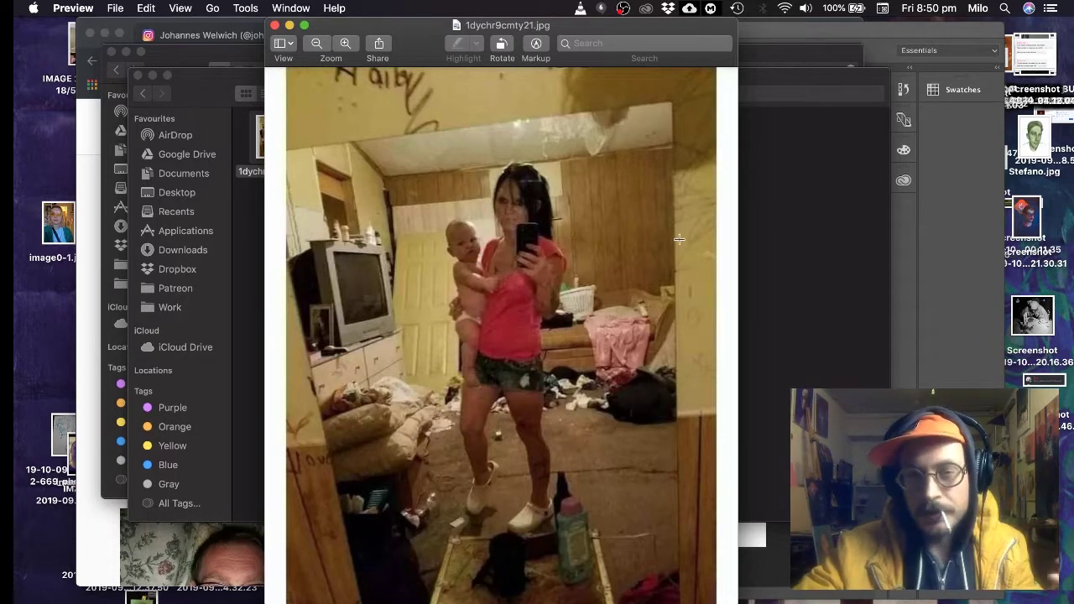
click(773, 220)
double_click(433, 130)
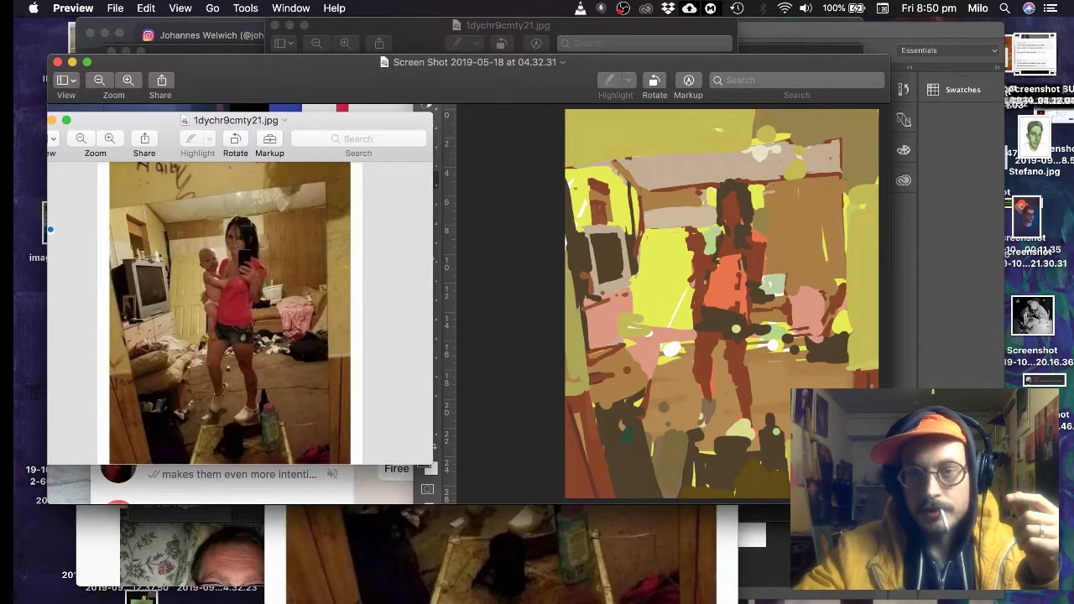
drag(891, 504, 1043, 603)
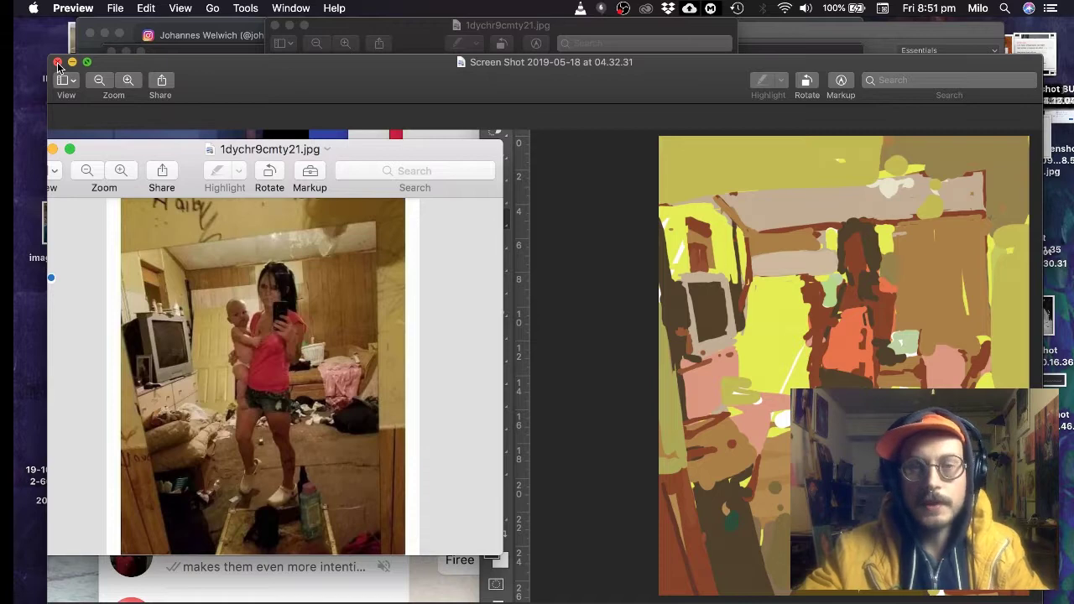
- Close the screen shot preview and switch to the babyphone.psd document in Photoshop
click(58, 66)
click(787, 168)
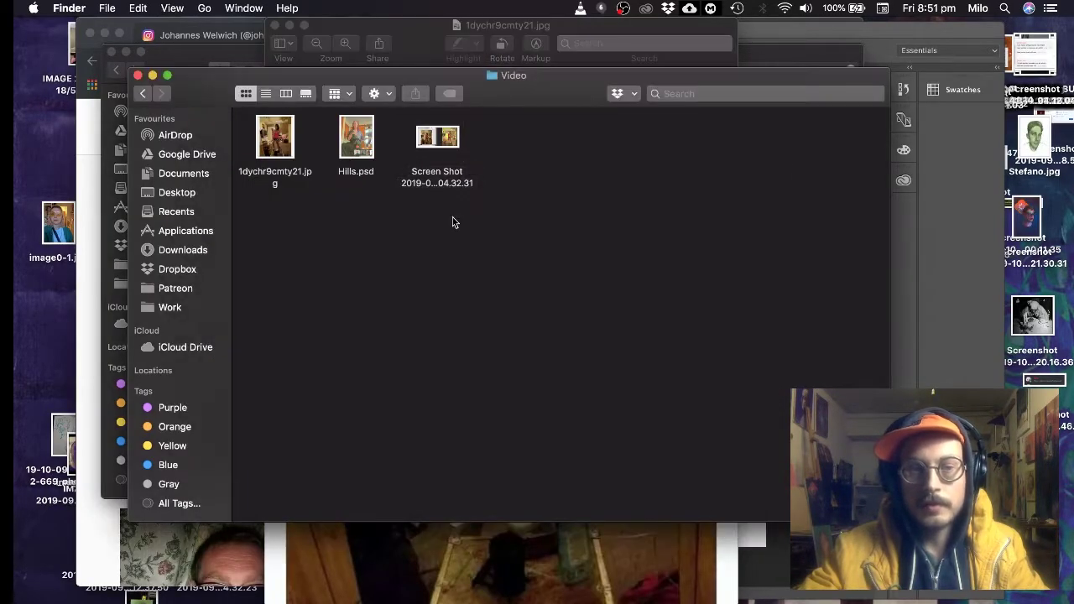
key(super+Tab)
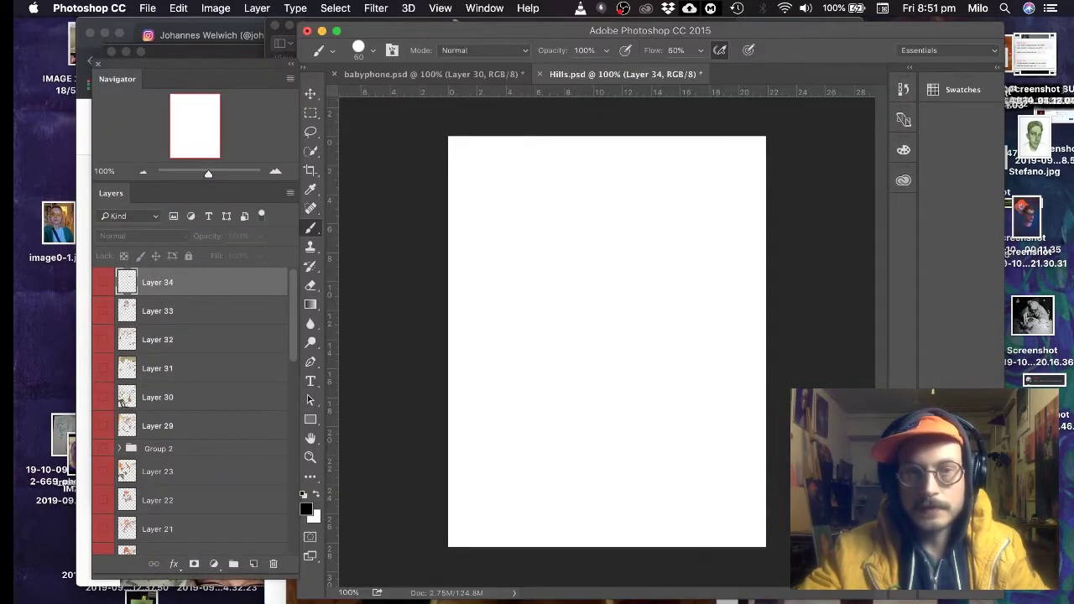
scroll(217, 336, down, 10)
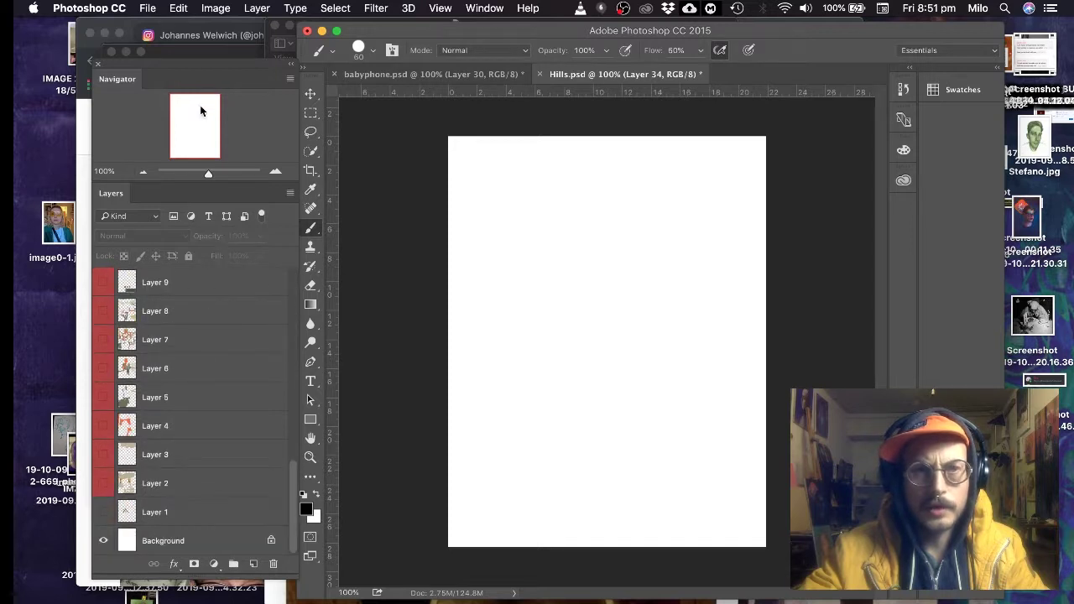
click(478, 78)
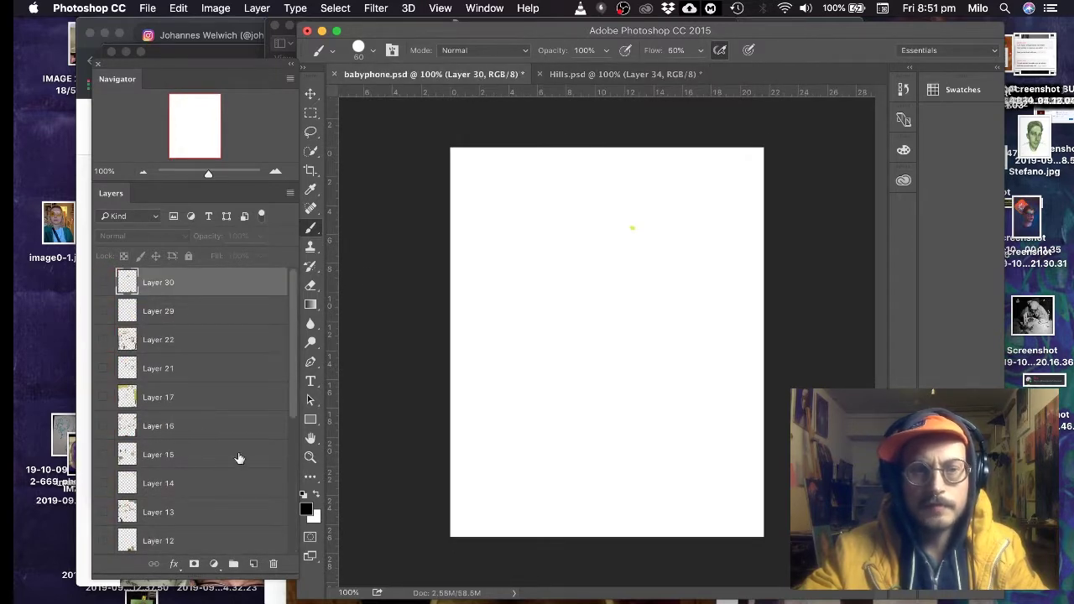
- Hide Layer 1 and show Layers 2 and 5 to display the yellow underpainting
scroll(206, 434, down, 5)
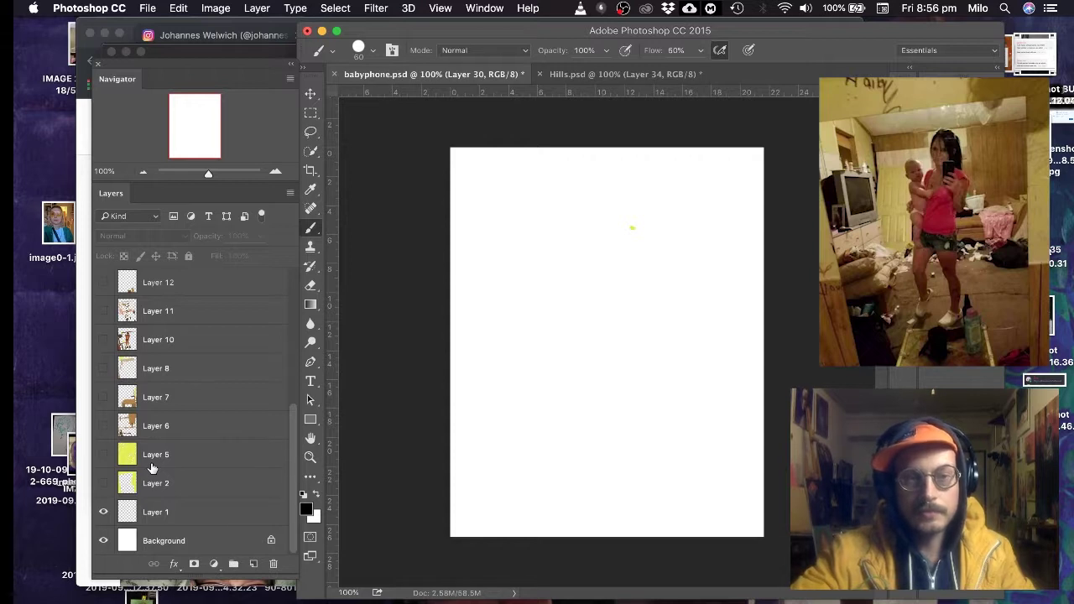
click(103, 512)
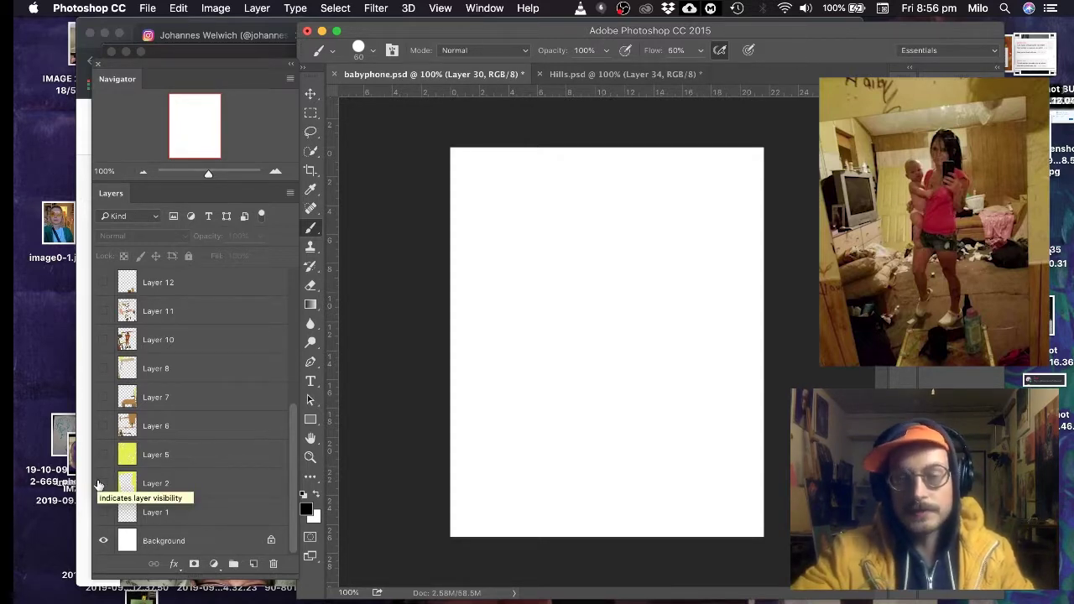
click(100, 485)
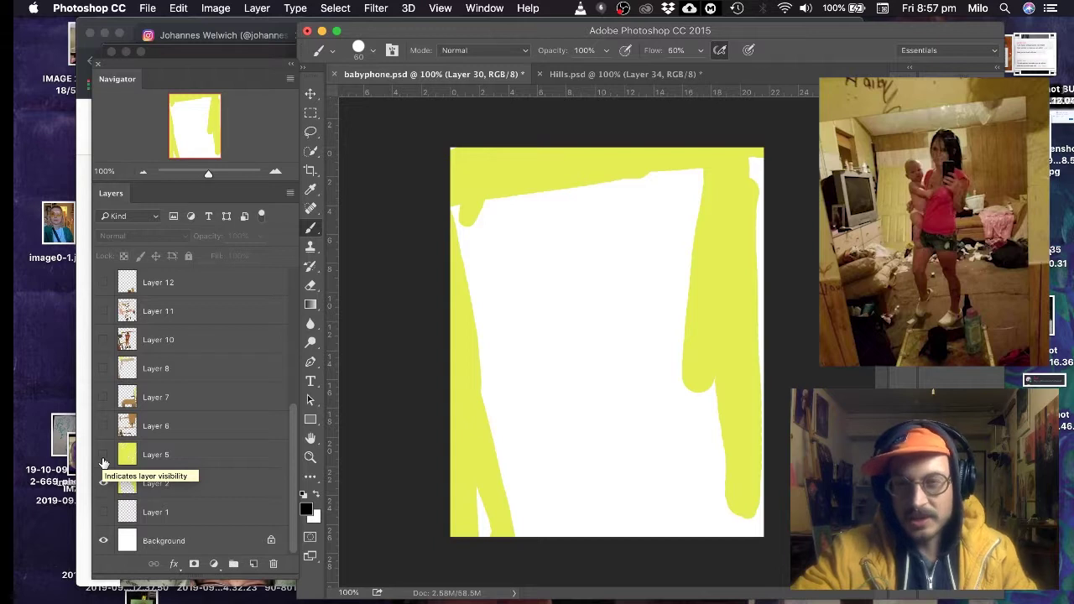
click(103, 456)
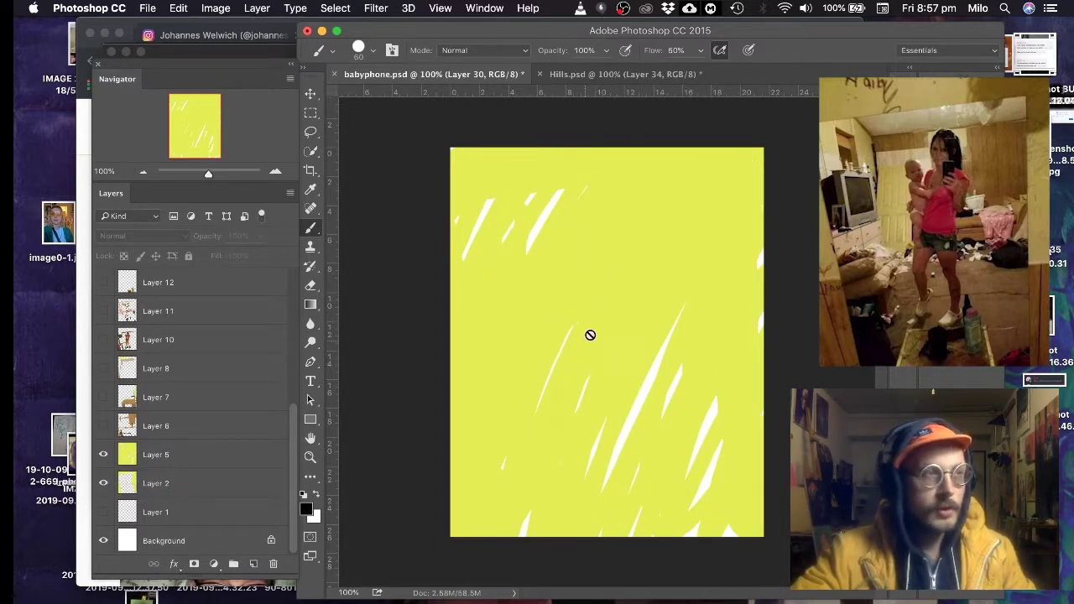
- Show Layers 6 and 7 to add the brown wall and floor strokes, making Layer 7 the active layer
scroll(594, 330, up, 3)
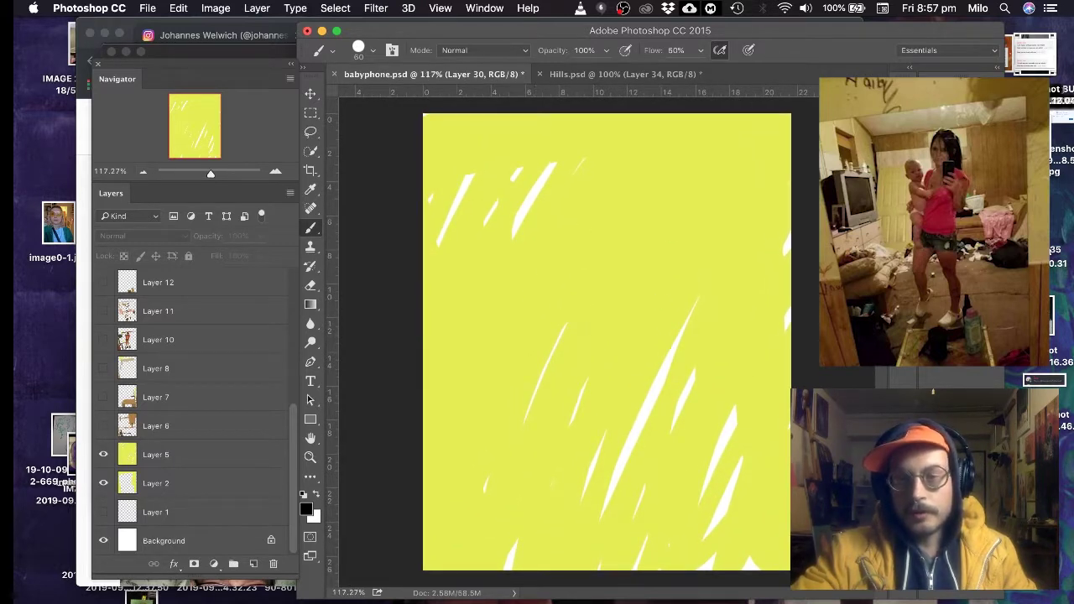
drag(1004, 597, 1038, 603)
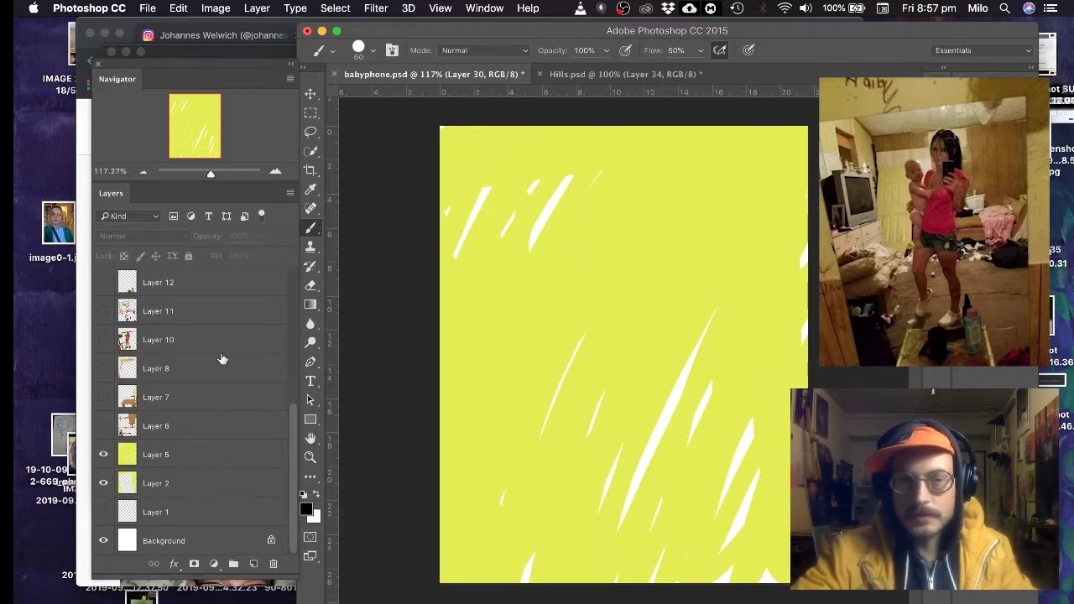
click(104, 428)
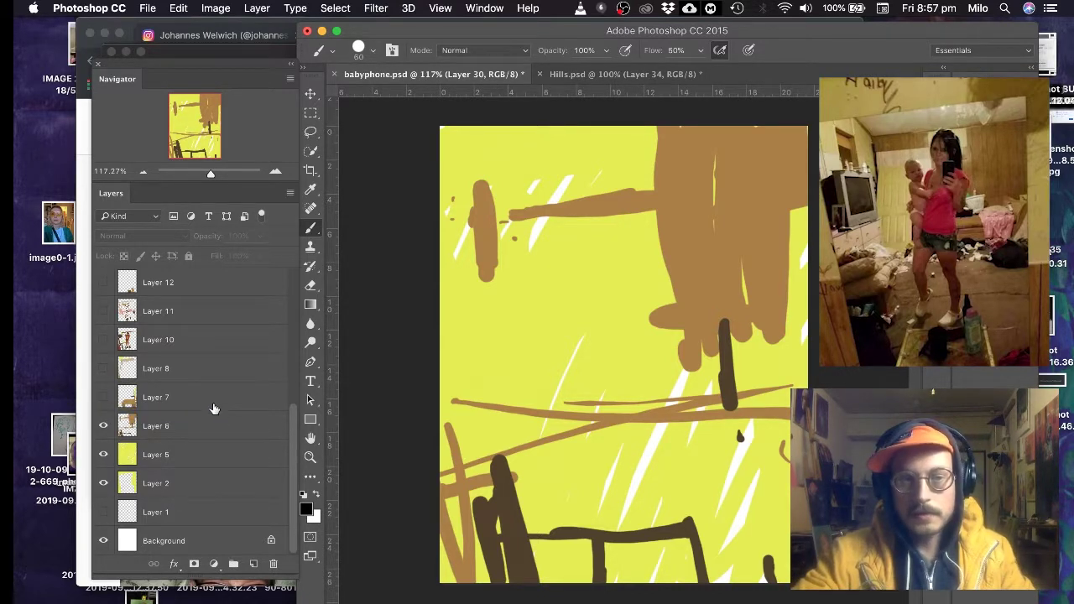
click(215, 405)
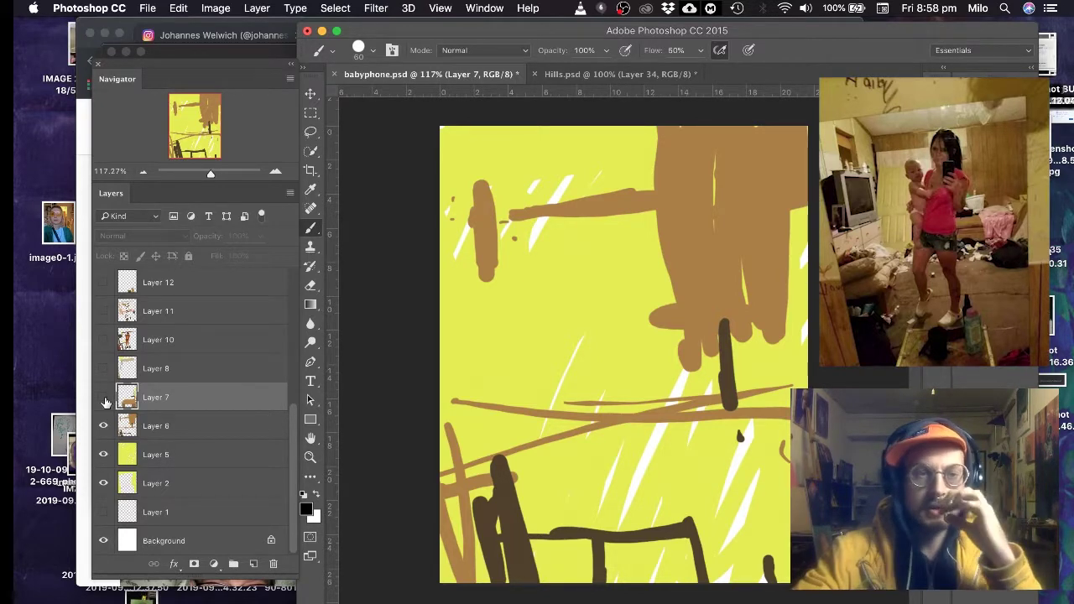
click(103, 397)
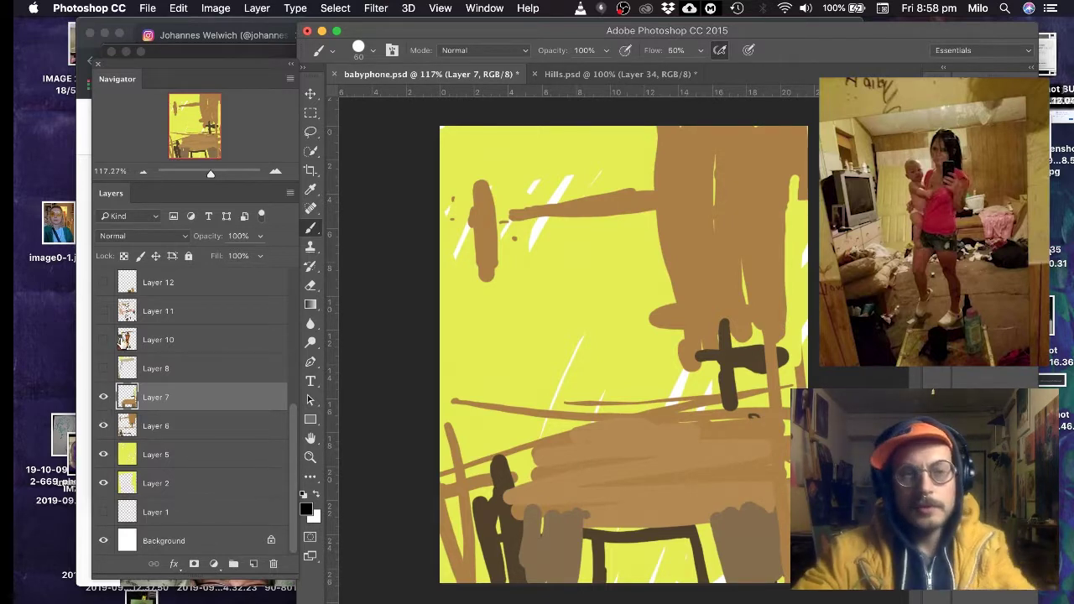
- Show Layer 8 with the grey ceiling strokes, switching it off and on to compare
click(103, 369)
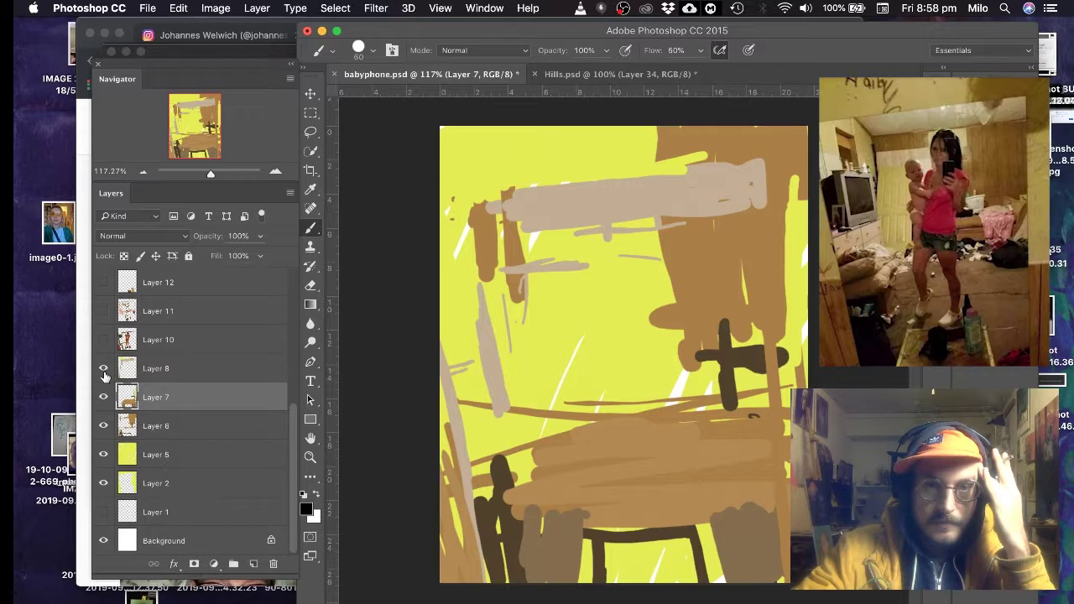
click(103, 372)
click(103, 372)
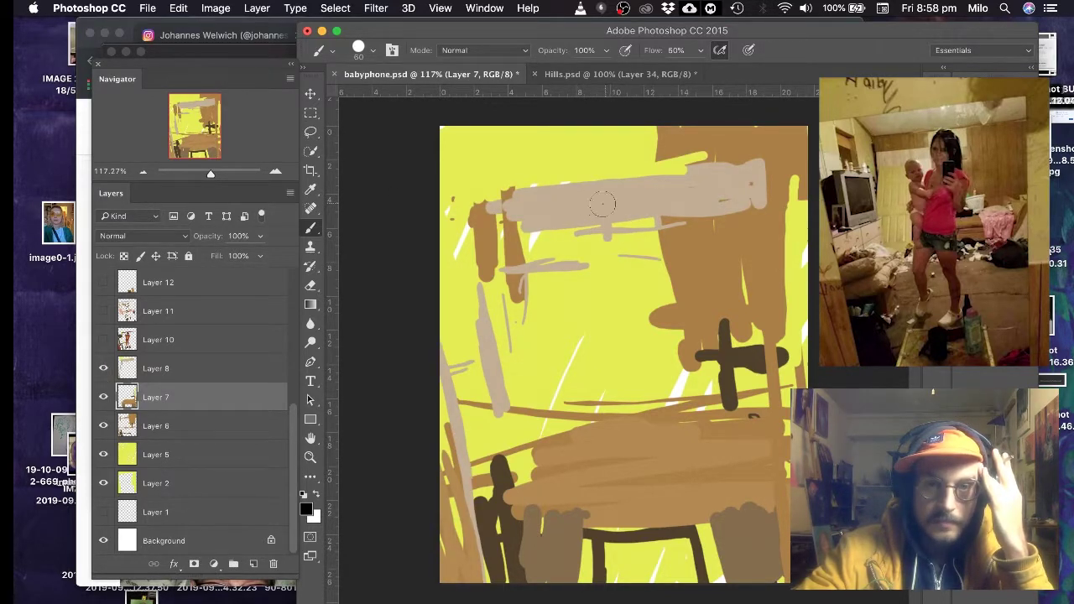
- Show Layer 10 with the woman's figure and dark shapes, switching it off and on to compare
scroll(118, 355, up, 2)
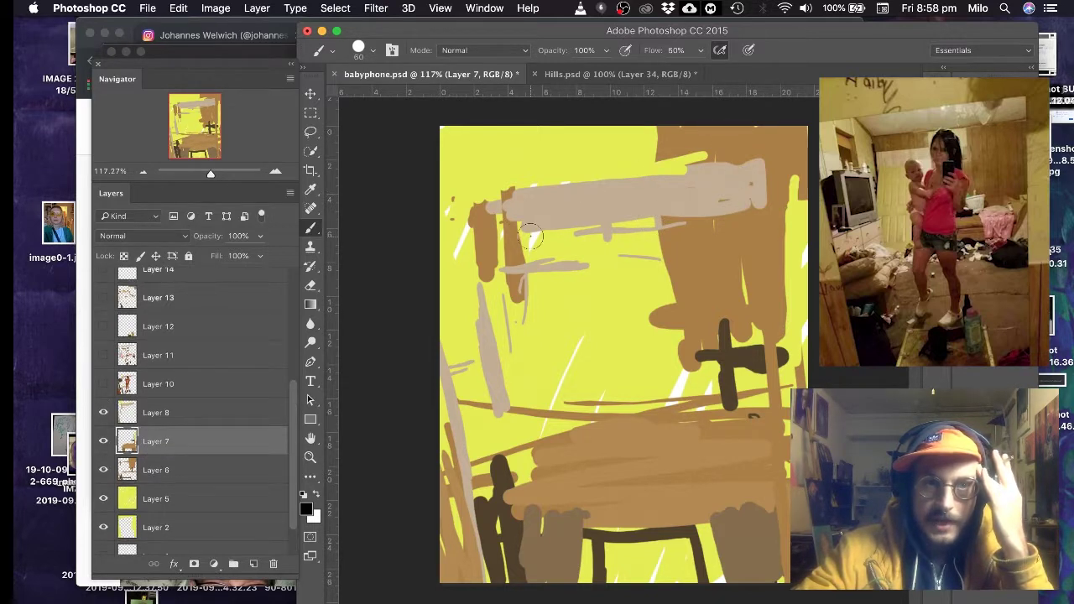
click(103, 386)
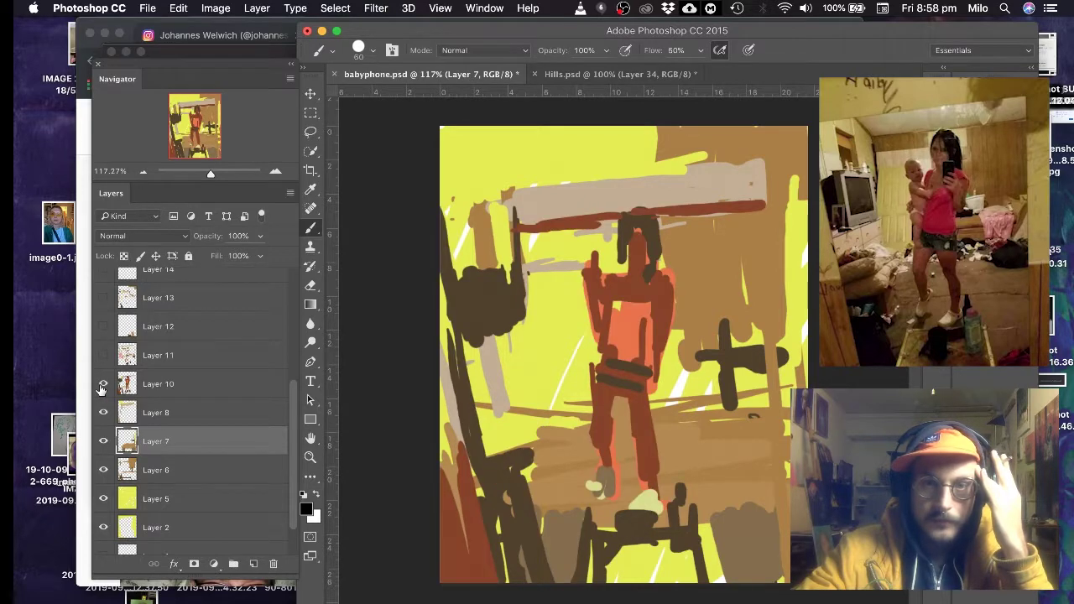
click(103, 385)
click(103, 386)
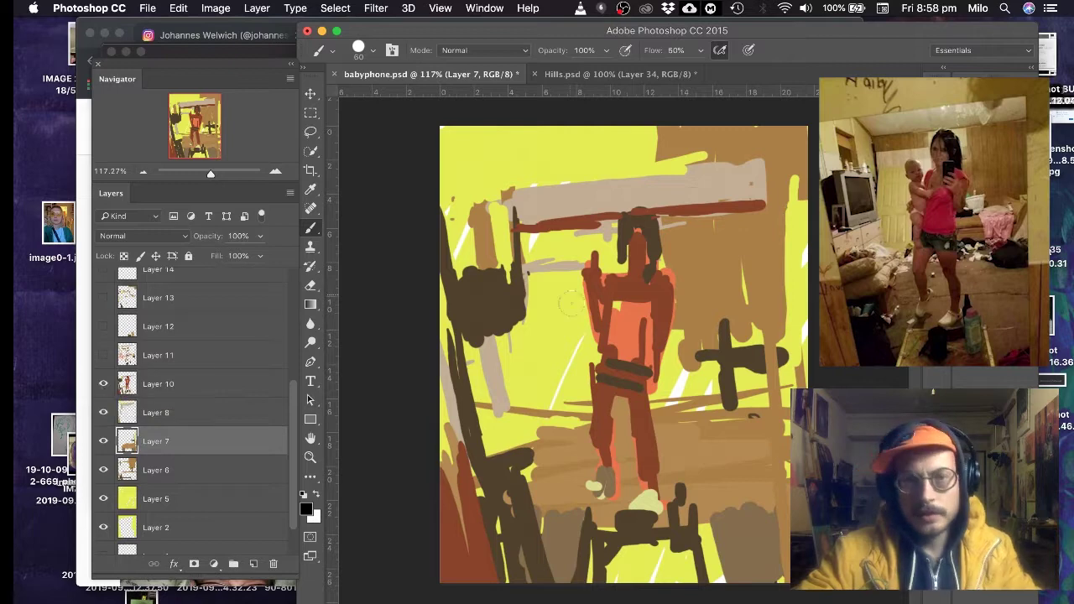
- Compare the painting with and without Layer 11 and Layer 10 by switching their visibility, leaving only Layer 10 of the two shown
scroll(144, 382, up, 3)
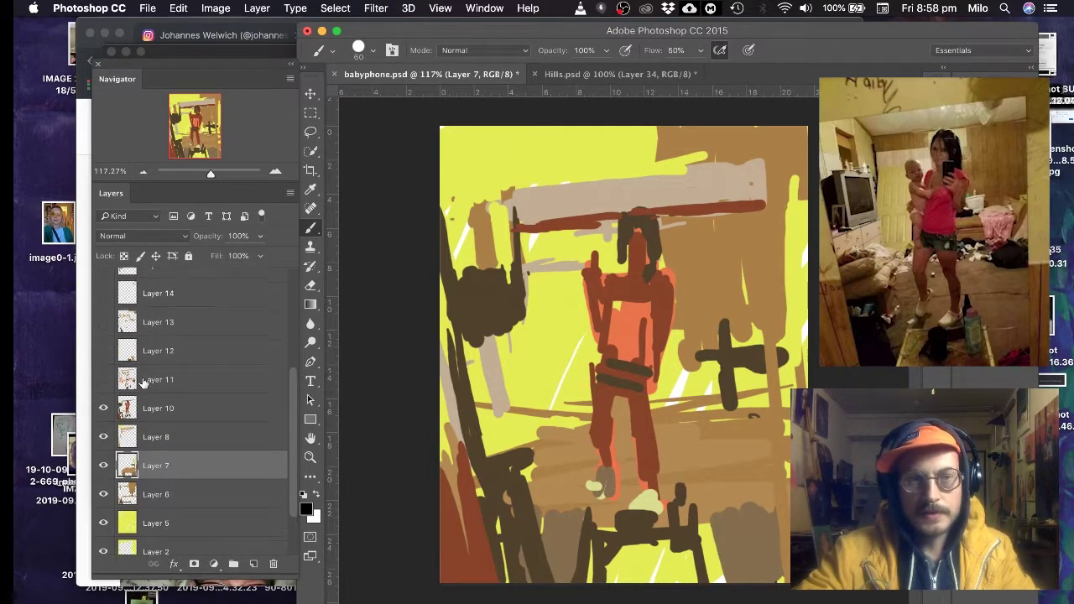
click(103, 427)
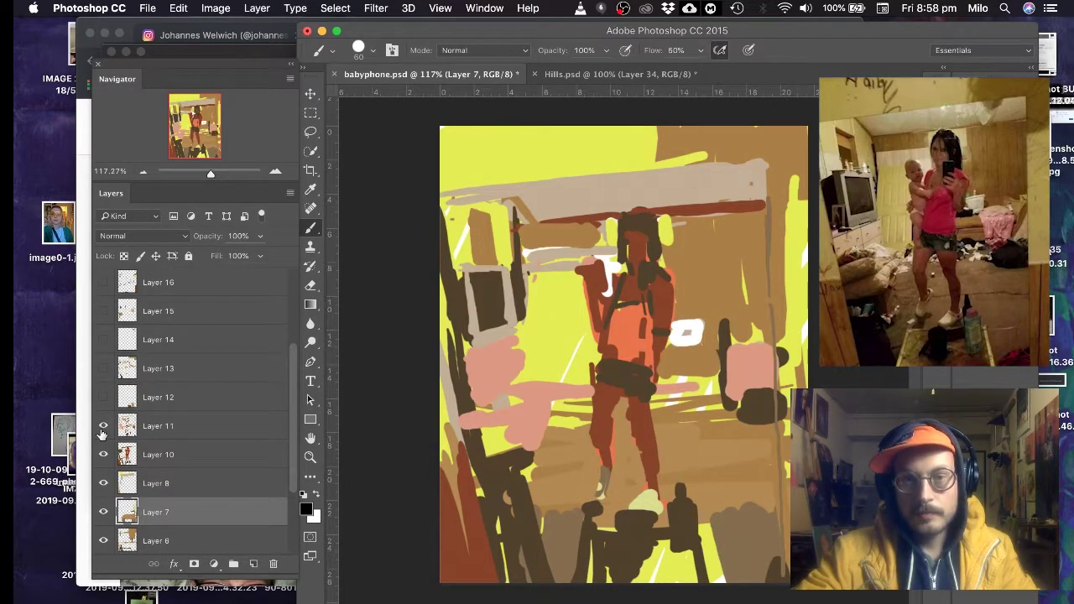
click(103, 426)
click(103, 426)
click(104, 427)
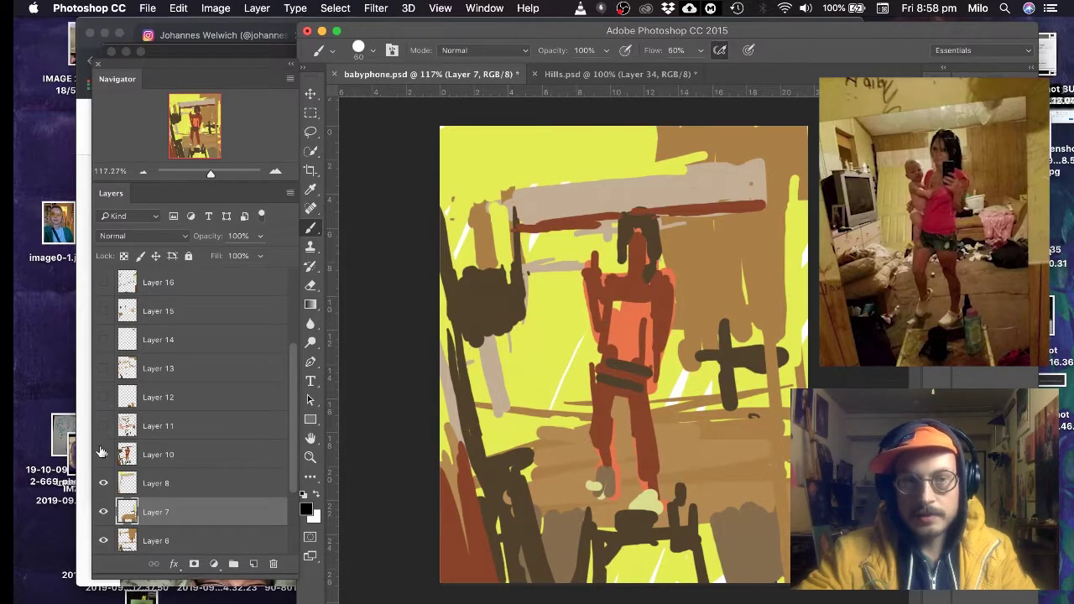
click(103, 455)
click(104, 455)
click(103, 455)
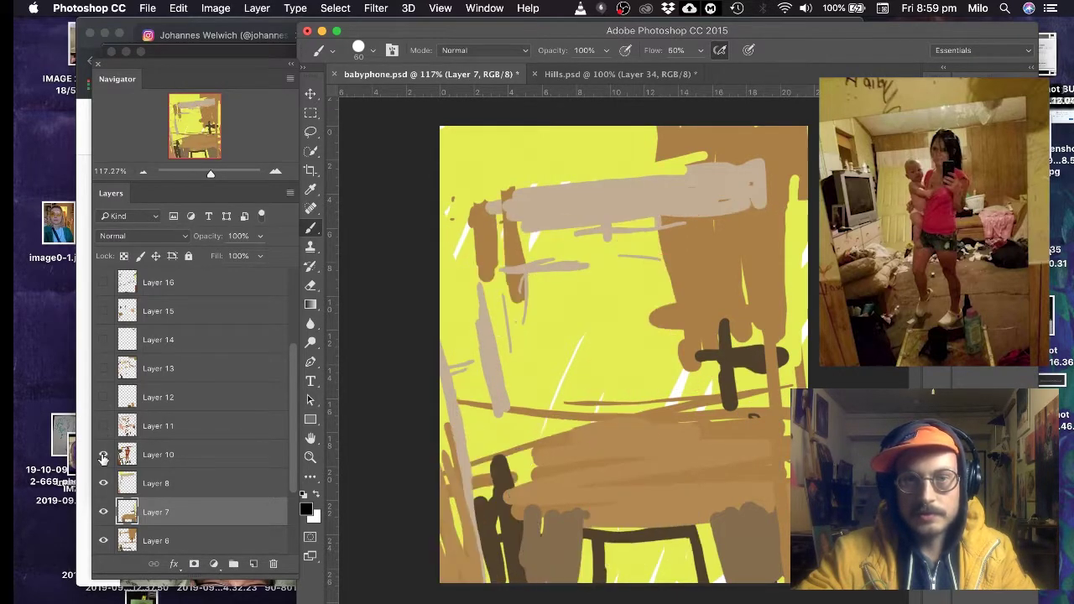
click(103, 455)
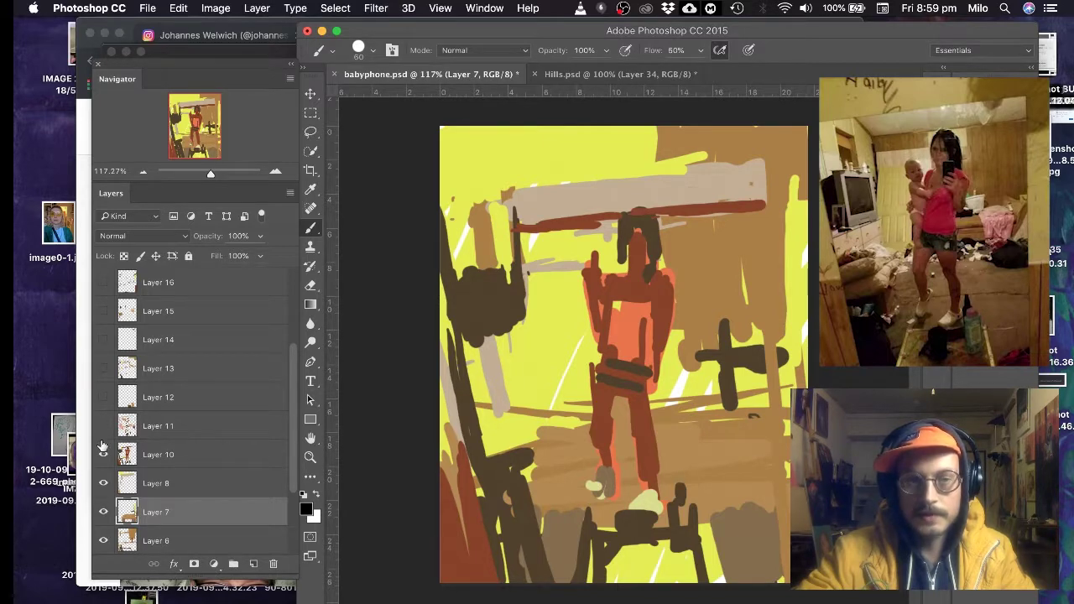
- Show Layer 11 with the television and pink shapes, toggling its visibility to compare
click(103, 428)
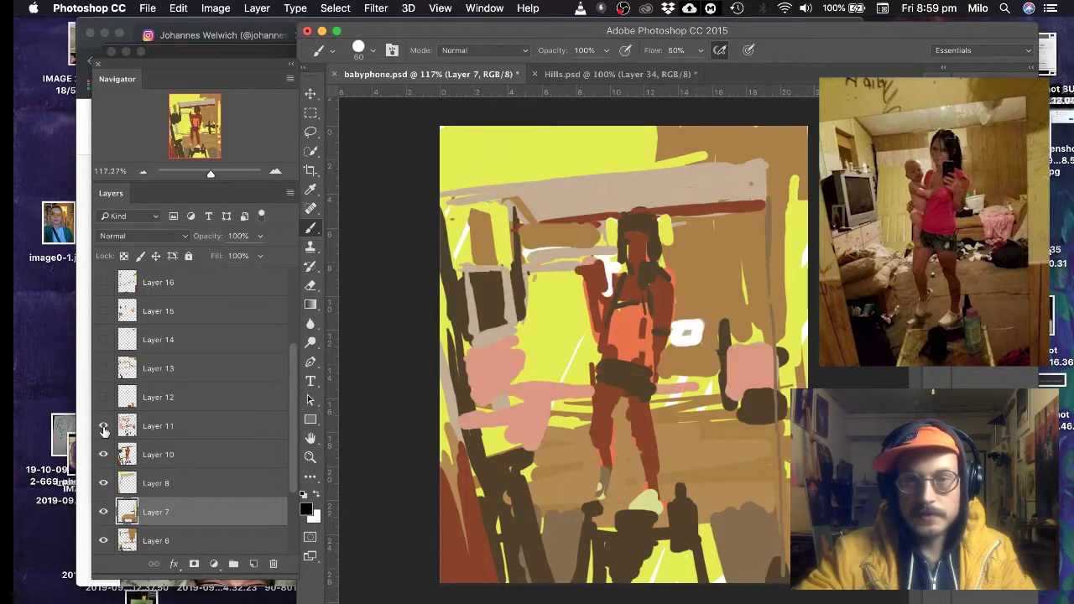
click(103, 429)
click(104, 429)
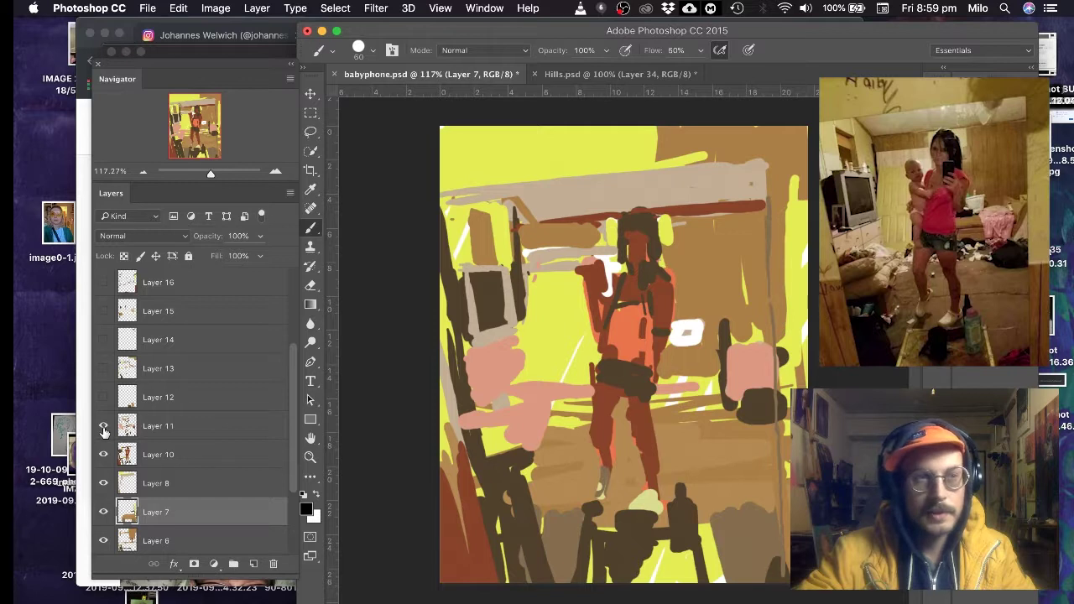
click(104, 429)
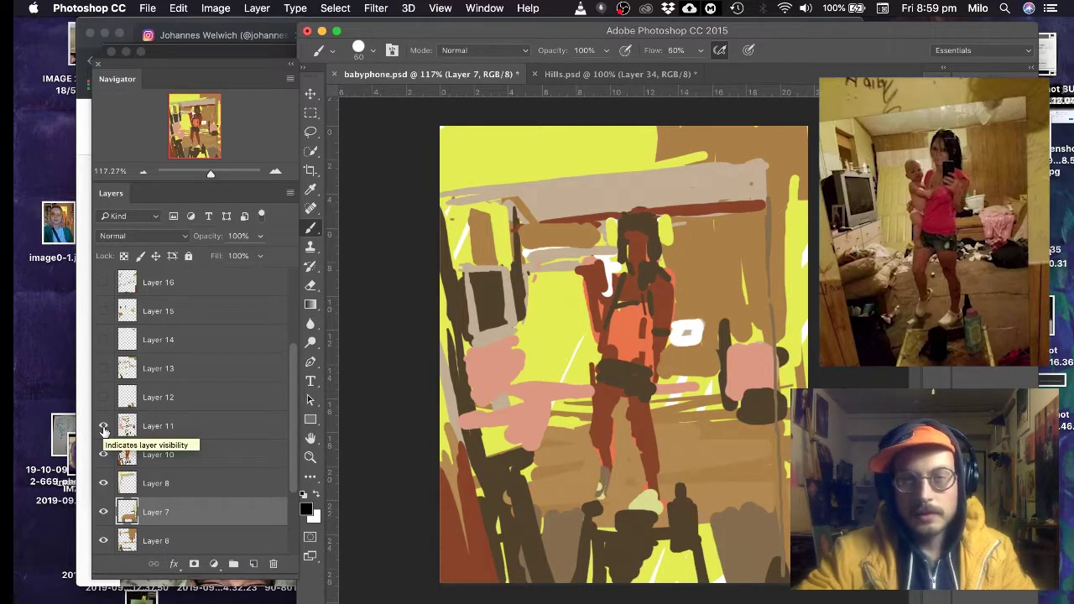
- Show Layer 12 with the dark olive foreground strokes, toggling its visibility to compare
click(103, 429)
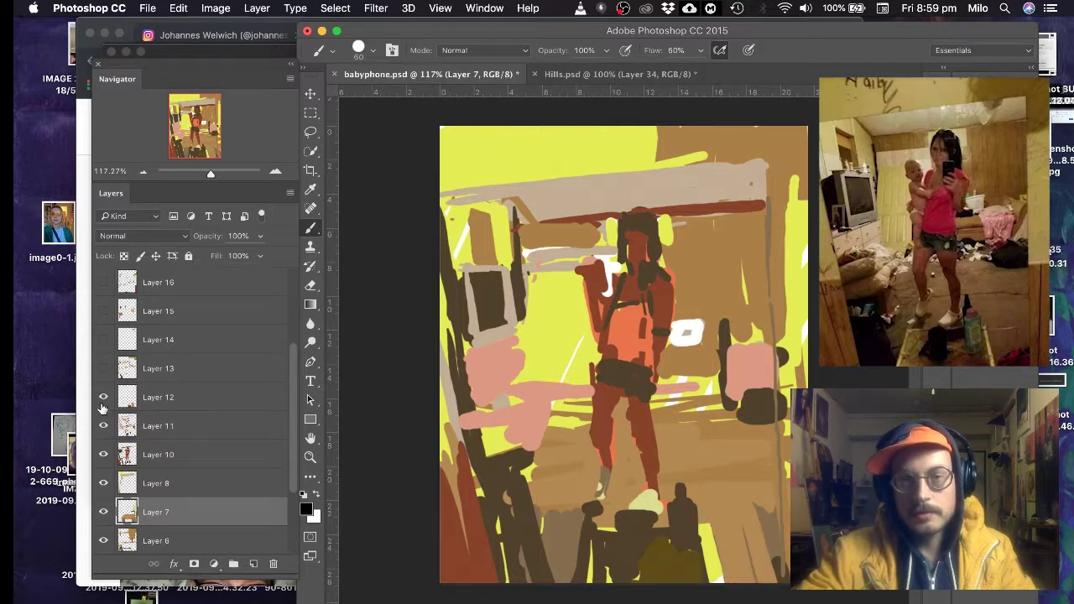
click(102, 407)
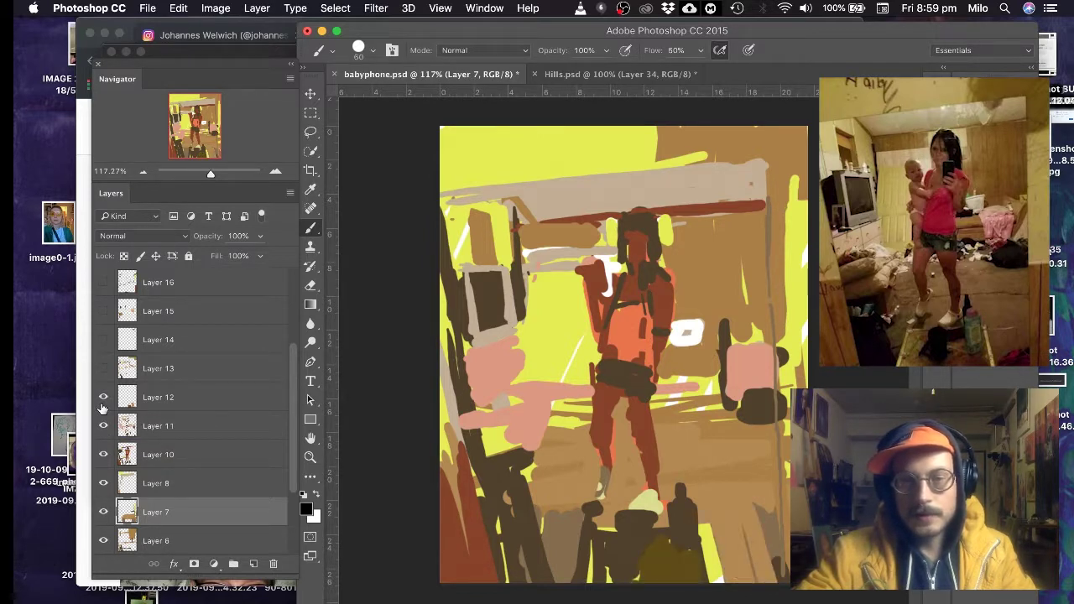
click(101, 398)
click(102, 398)
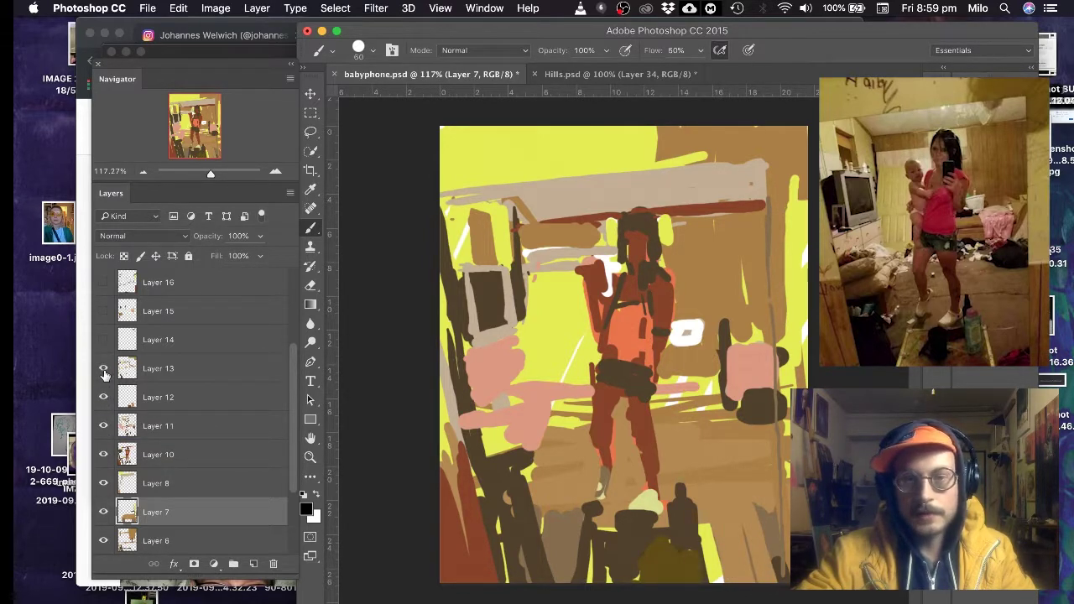
- Show Layer 13 with the refined wall and ceiling strokes, toggling it repeatedly to compare before and after
click(103, 371)
click(103, 370)
click(103, 370)
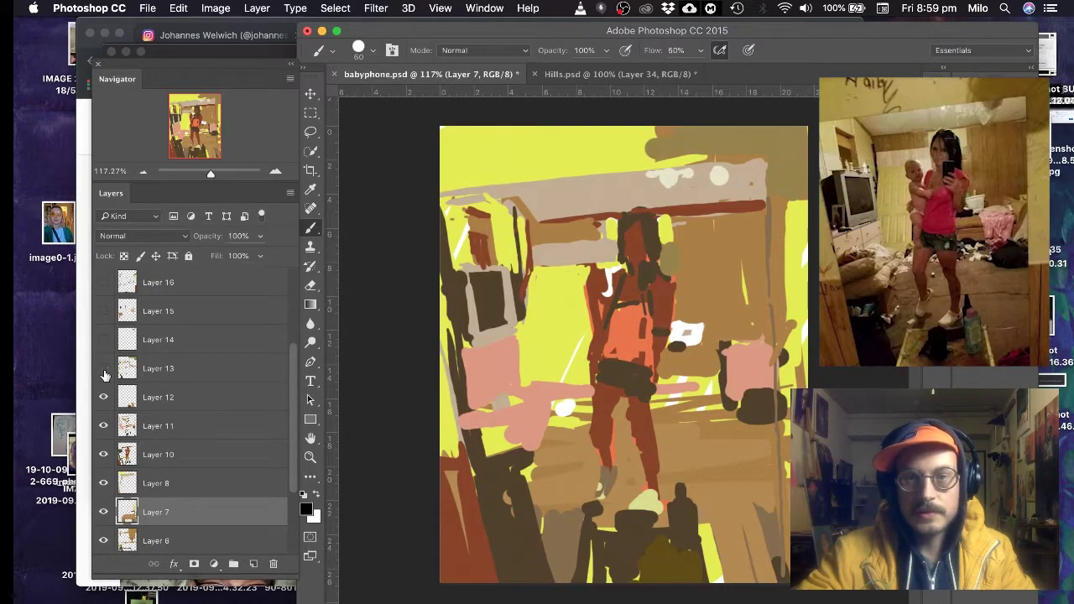
click(104, 370)
click(103, 370)
click(103, 370)
click(103, 371)
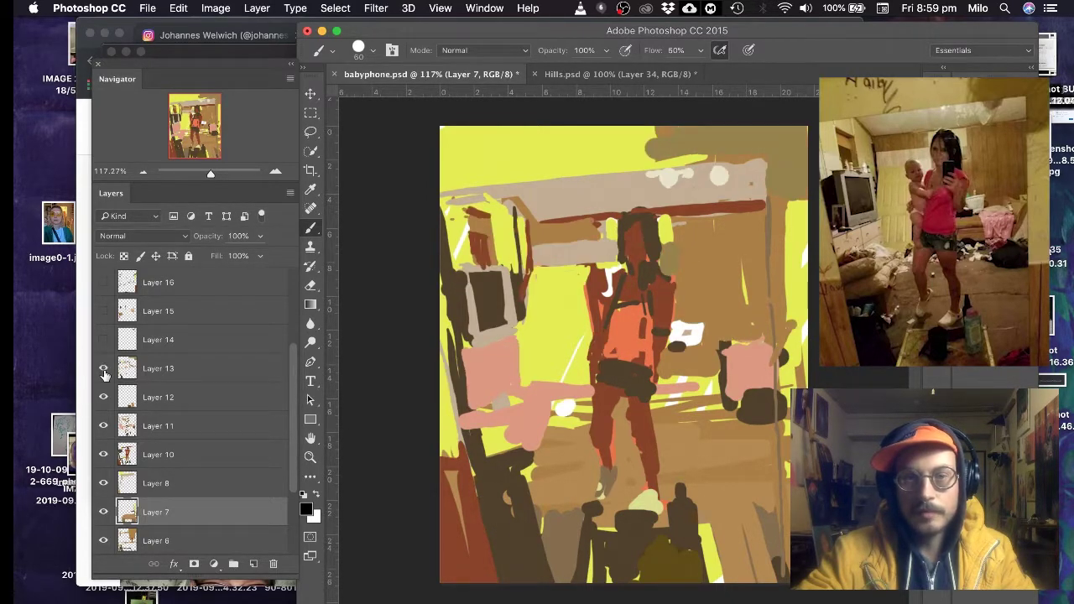
- Show Layer 14 with the red outline around the ceiling beam, toggling its visibility to compare
scroll(104, 374, up, 2)
click(102, 389)
click(101, 389)
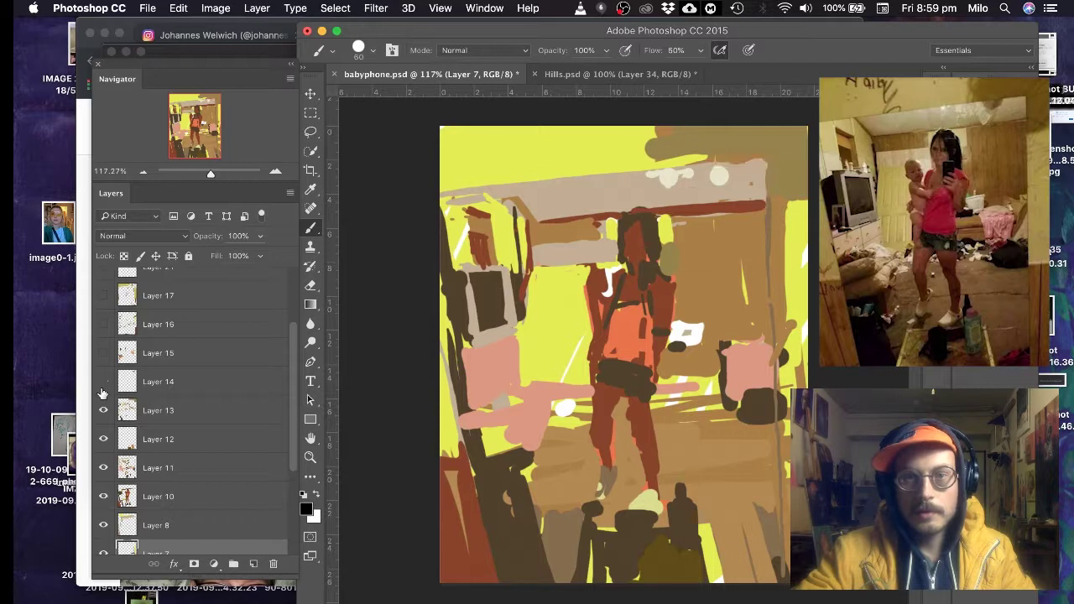
click(102, 391)
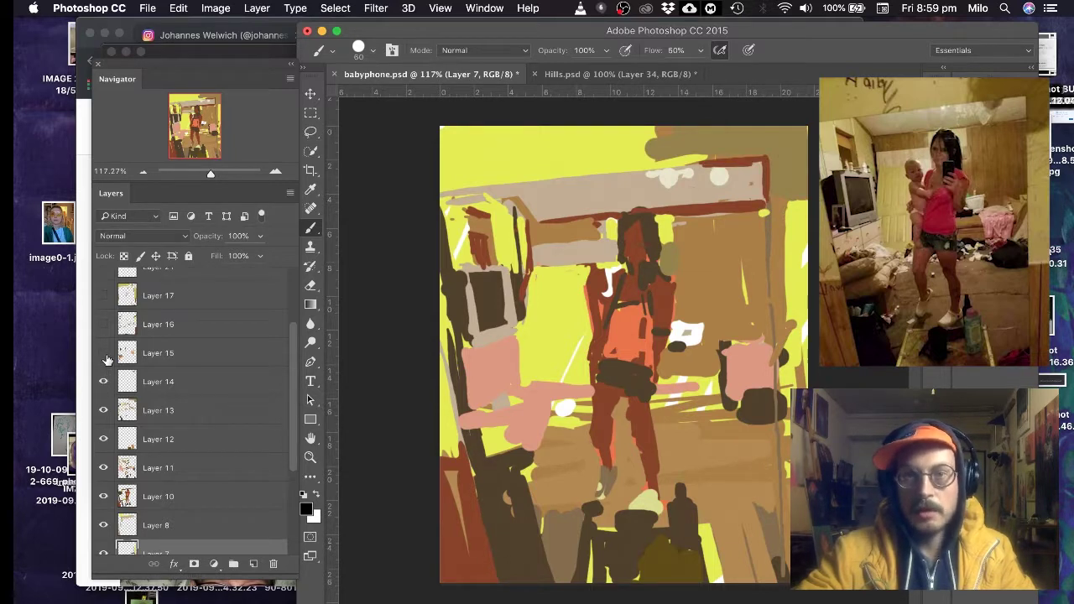
- Show Layer 15 with the yellow spots and brown foreground shape, toggling it repeatedly to compare before and after
click(105, 356)
click(104, 356)
click(104, 356)
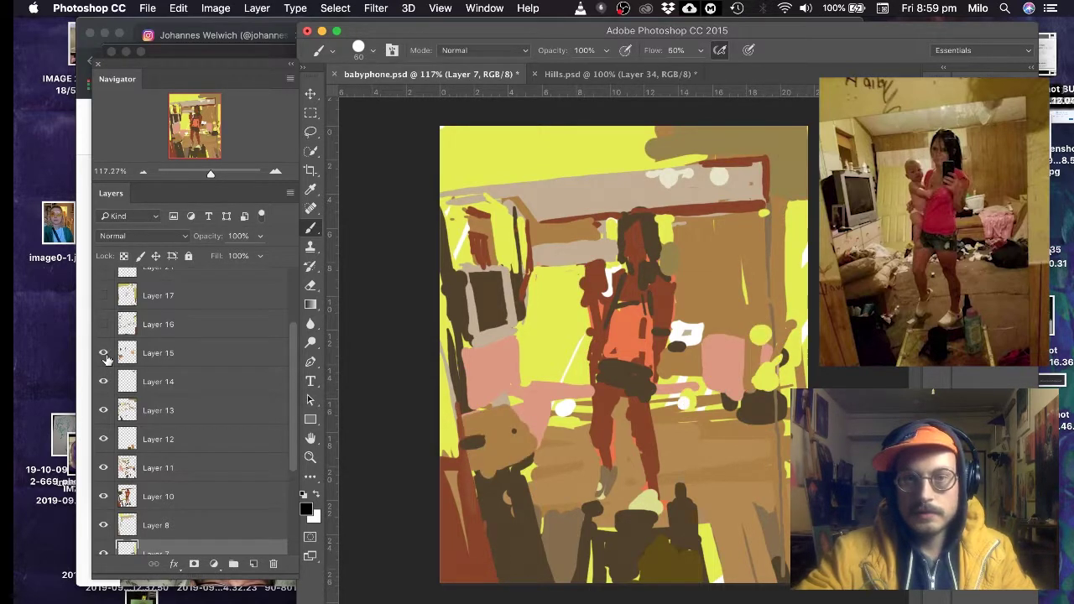
click(105, 356)
click(104, 355)
- Show Layer 16 with the pale green accents and reddish-brown strokes, toggling its visibility to compare
scroll(103, 352, up, 1)
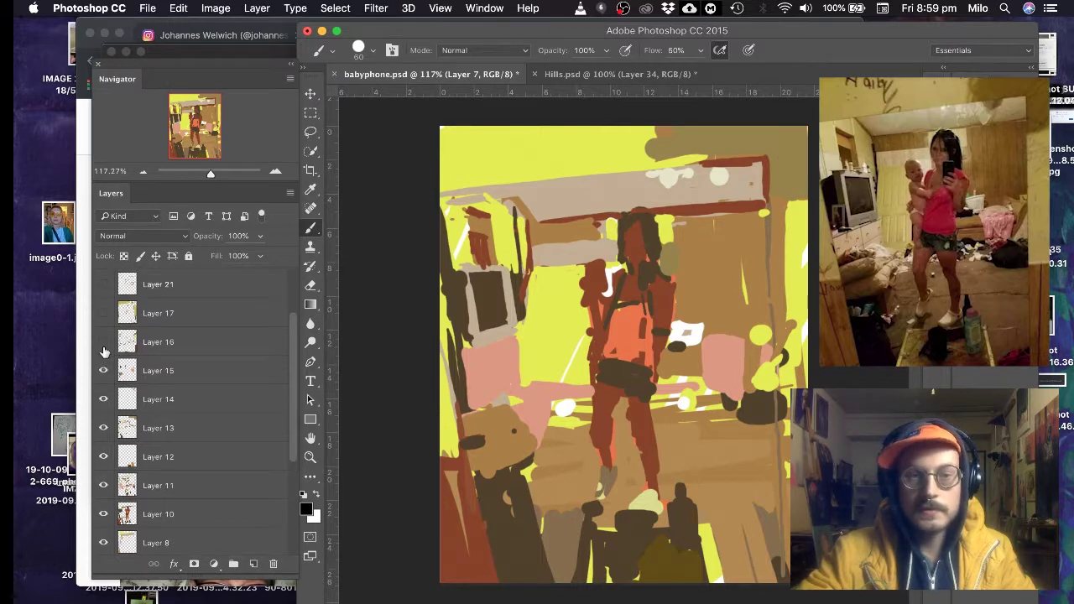
click(103, 343)
click(103, 345)
click(103, 345)
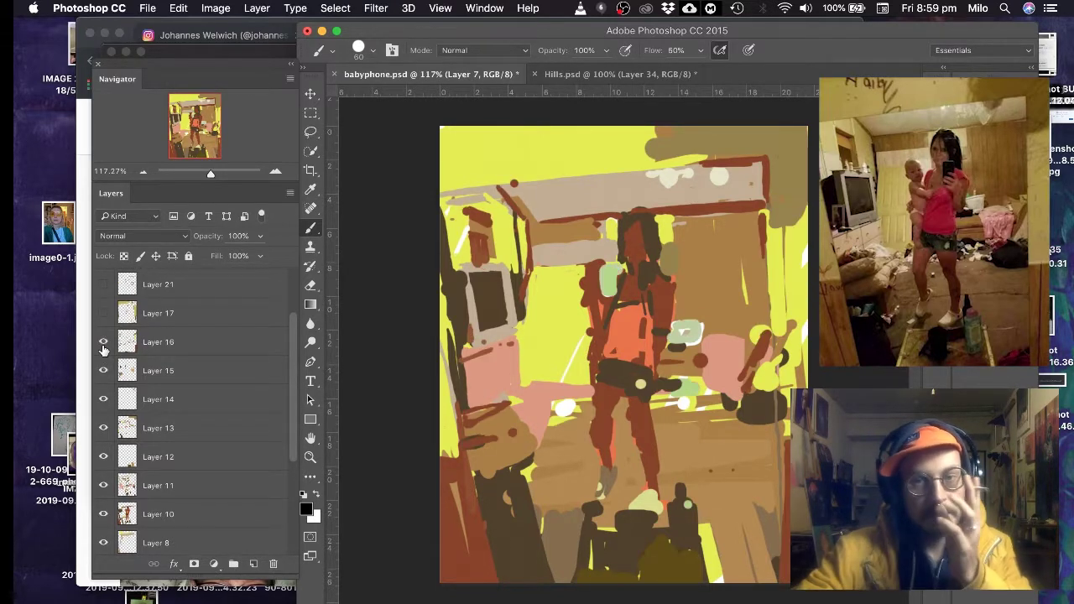
- Show Layer 17 with the muted olive-yellow ceiling and side wall, toggling it repeatedly to compare before and after
scroll(103, 348, up, 2)
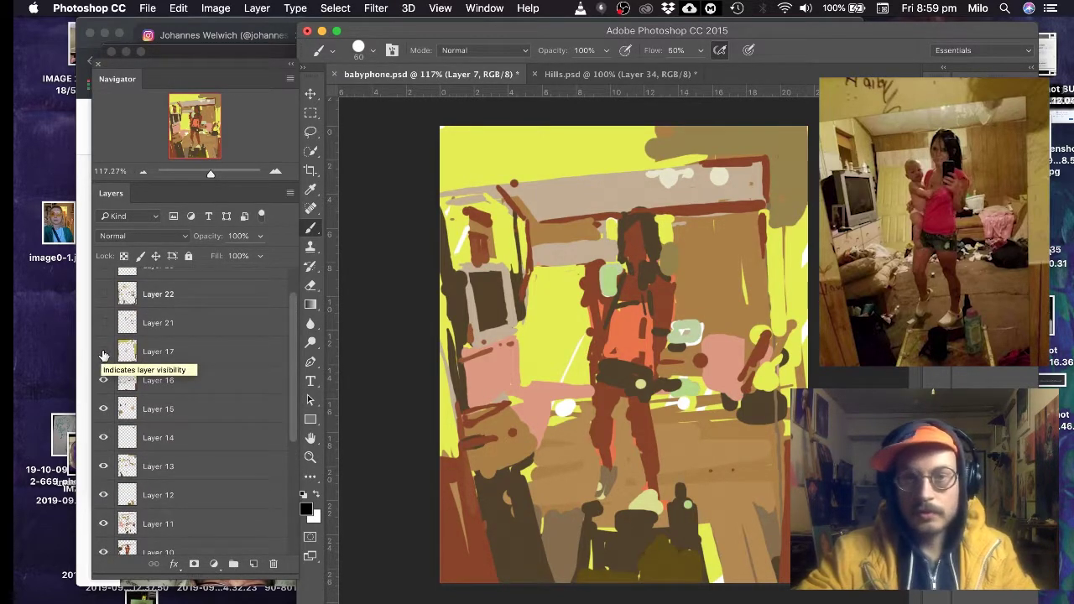
click(103, 352)
click(103, 352)
click(103, 352)
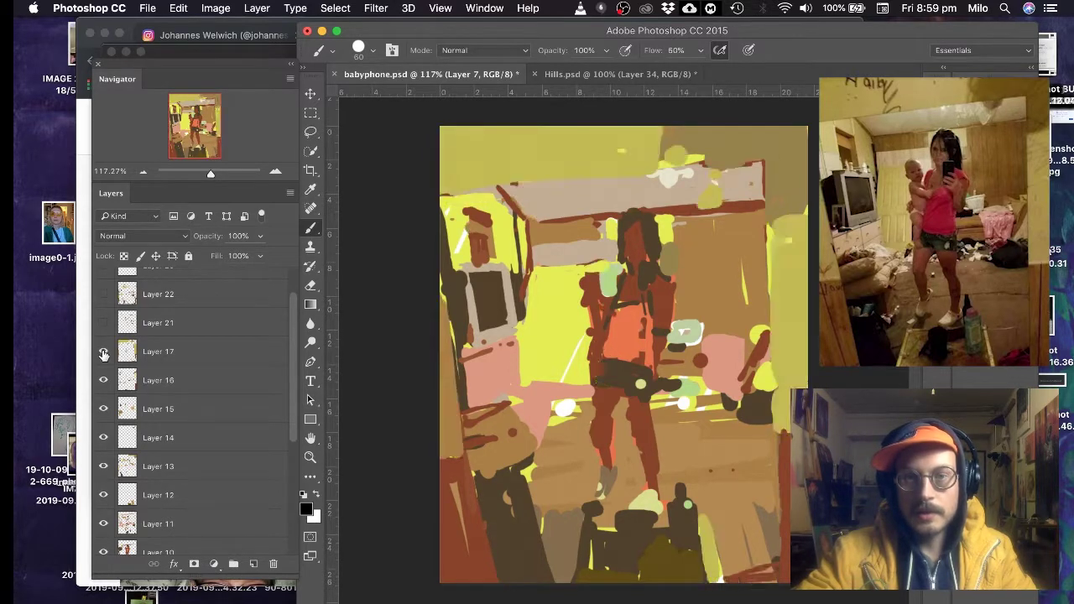
click(103, 354)
click(104, 353)
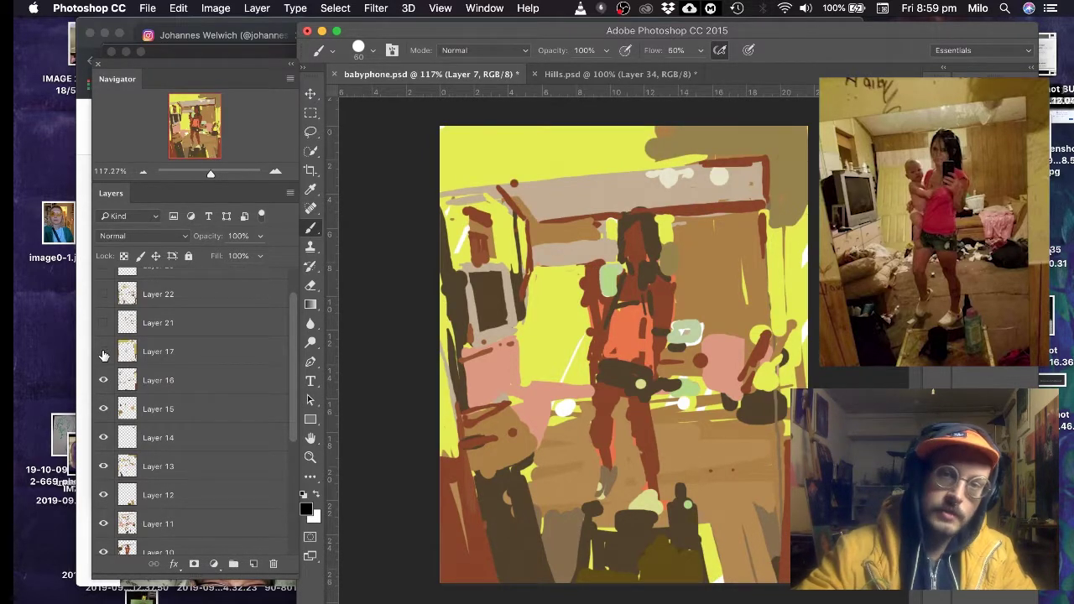
click(103, 353)
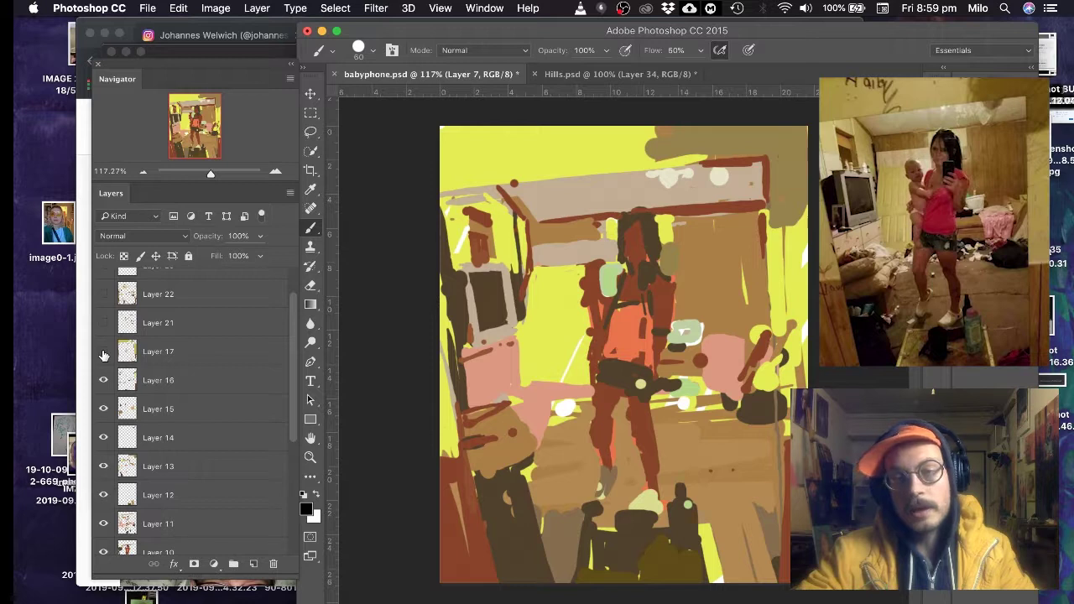
click(103, 353)
click(103, 353)
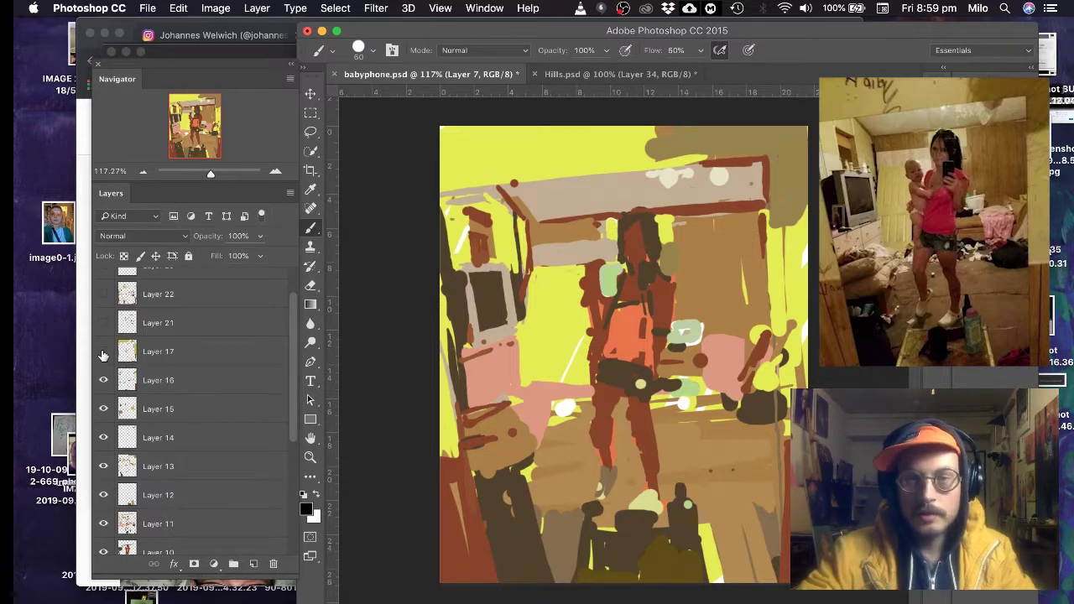
click(103, 354)
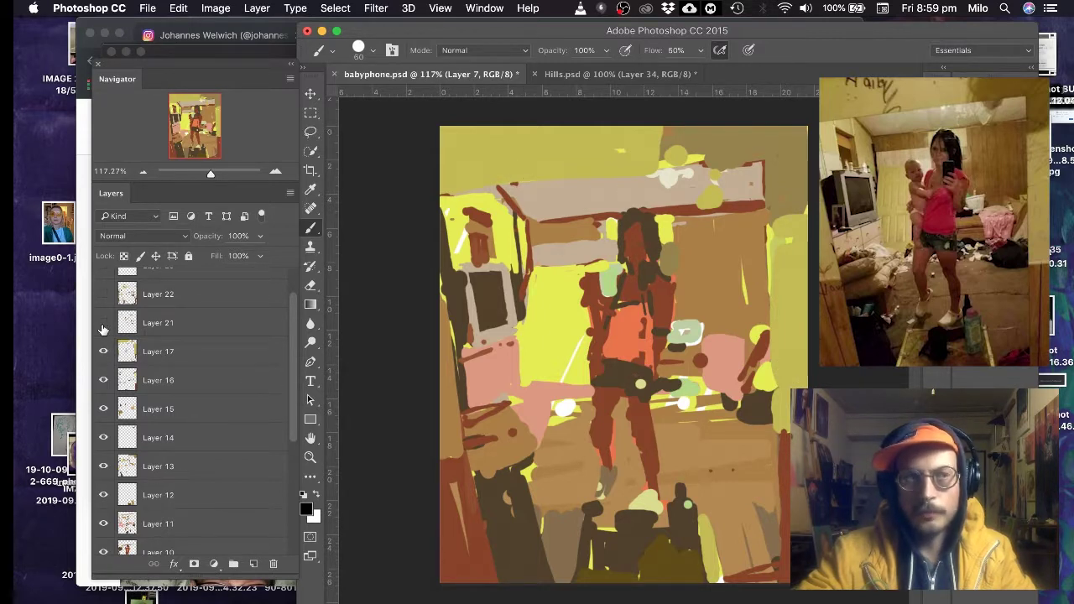
- Show Layer 21 with the small refinements around the figure and clutter, toggling its visibility to compare
click(102, 328)
click(101, 328)
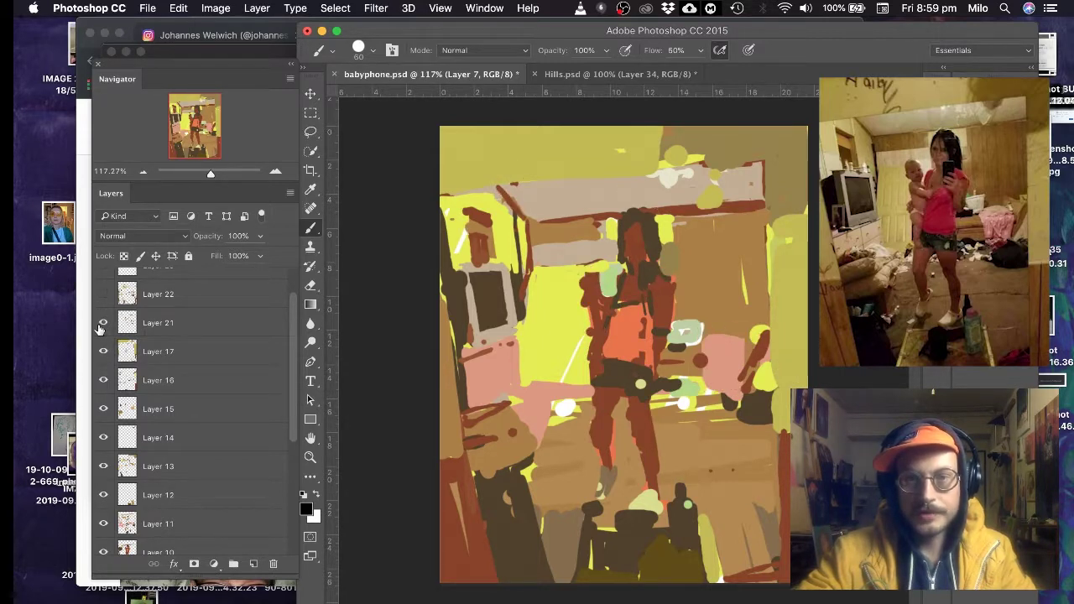
click(102, 325)
click(102, 325)
click(101, 326)
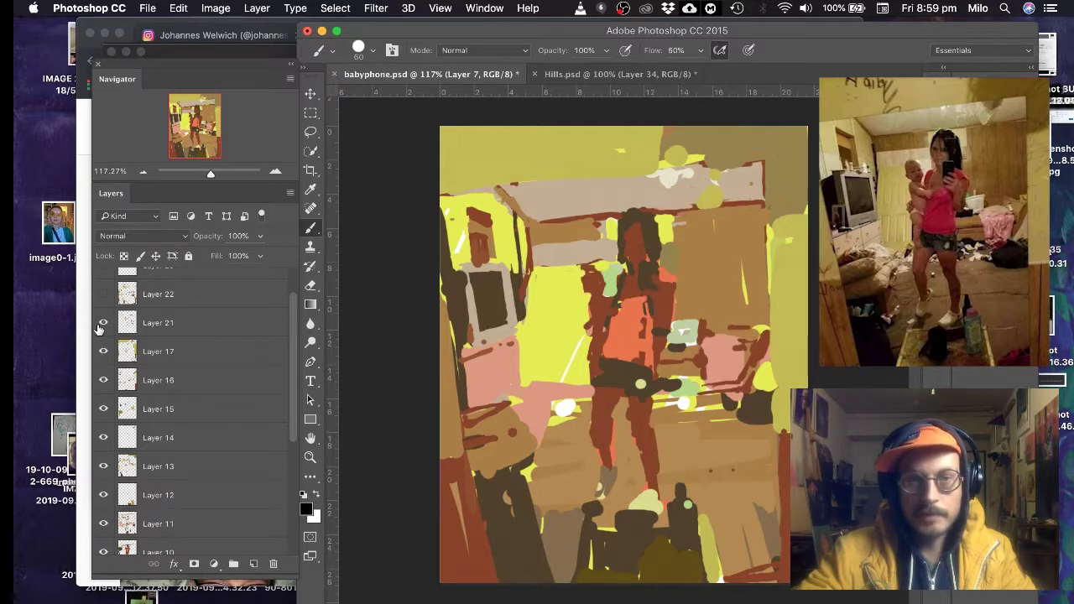
- Show Layer 22 with the cream shelf, wall and foreground refinements, toggling it repeatedly to compare before and after
scroll(101, 327, up, 1)
click(102, 312)
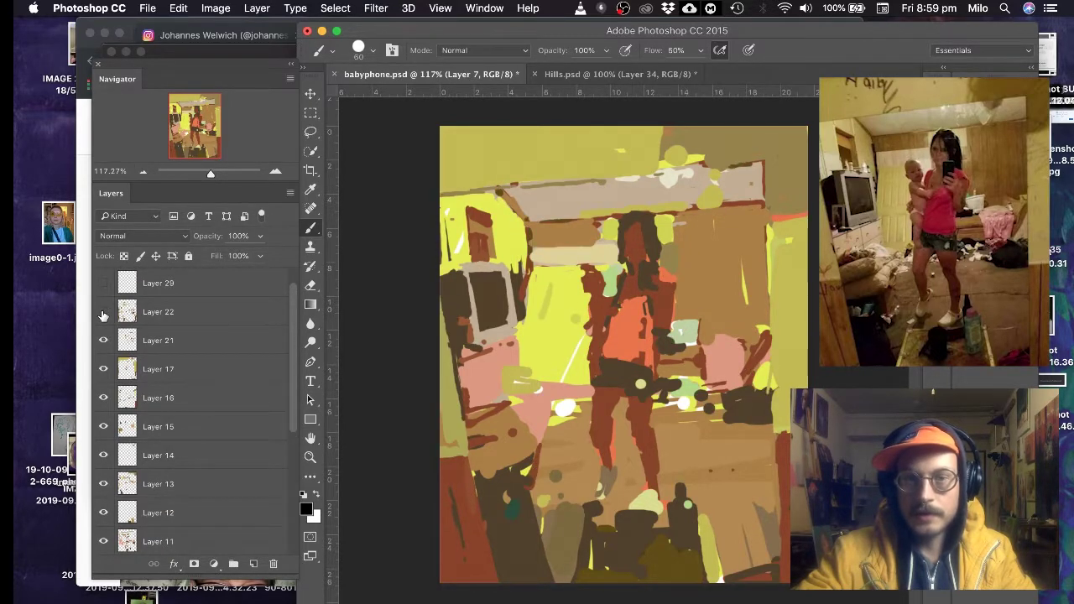
click(102, 313)
click(102, 312)
click(102, 312)
click(103, 312)
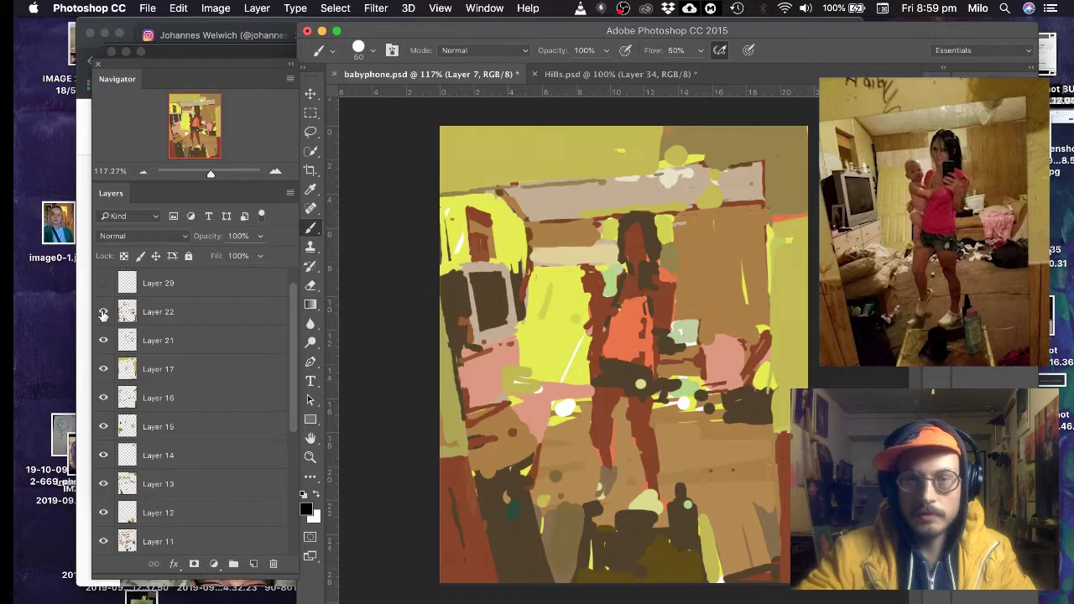
- Show Layer 29 and Layer 30 to reveal the finished babyphone painting
scroll(102, 312, up, 2)
click(103, 311)
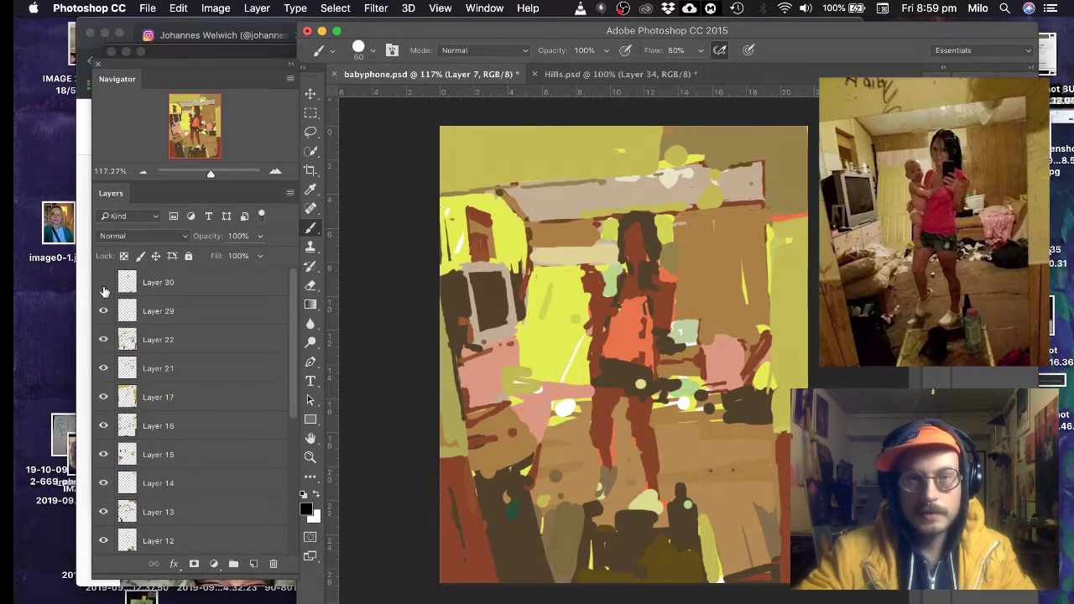
click(103, 283)
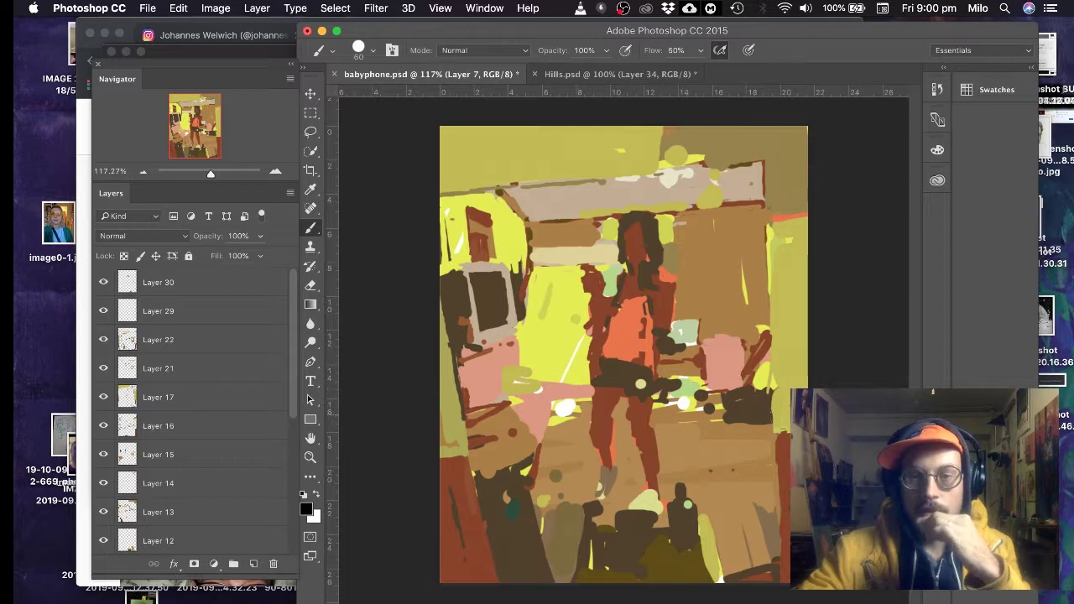
- Sample the tan floor colour and the reddish-brown leg colour from the painting as the foreground colour
alt+click(728, 438)
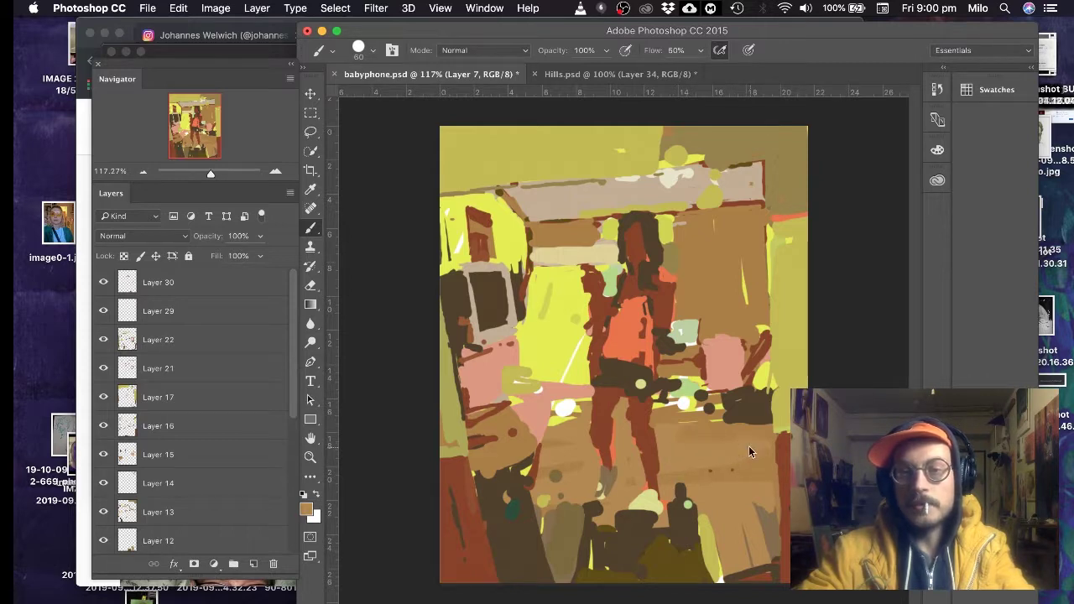
alt+click(631, 412)
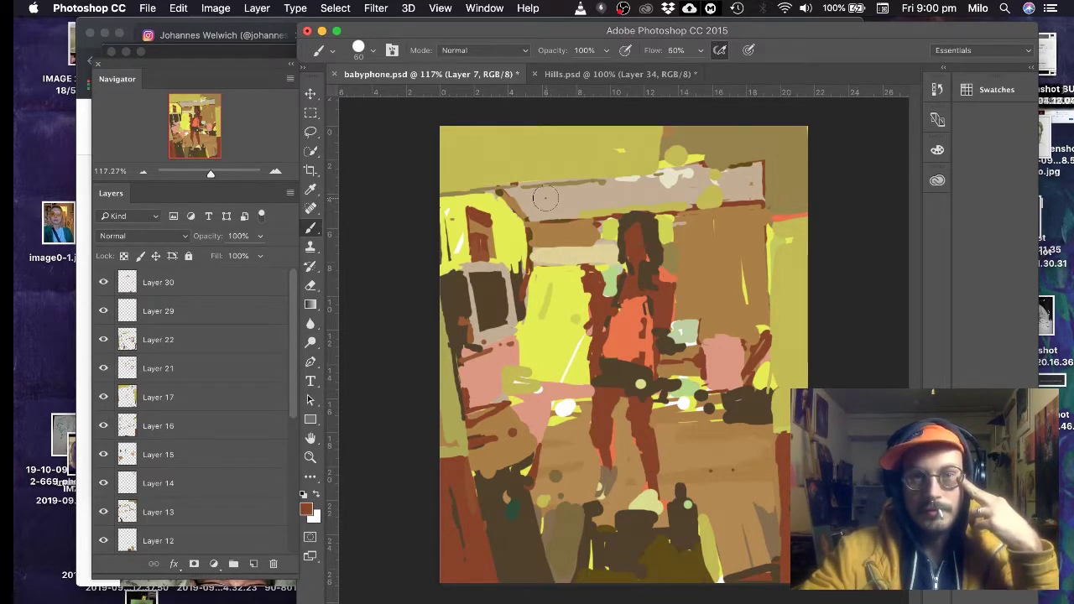
- Switch to the Hills.psd document, find its lowest layers, and bring up the video-call reference photo beside the canvas
click(579, 76)
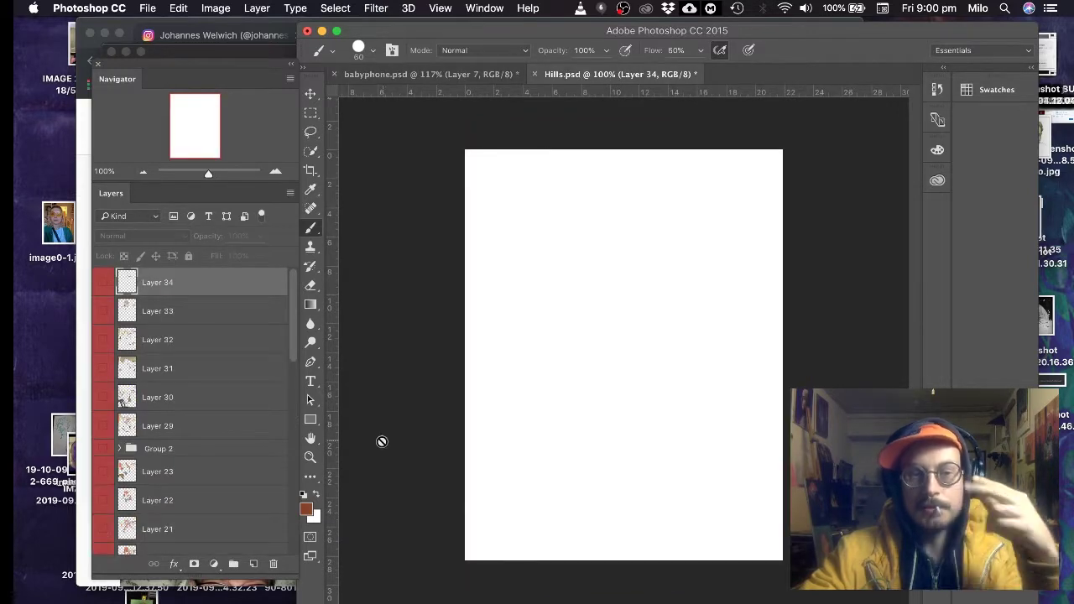
scroll(246, 422, down, 10)
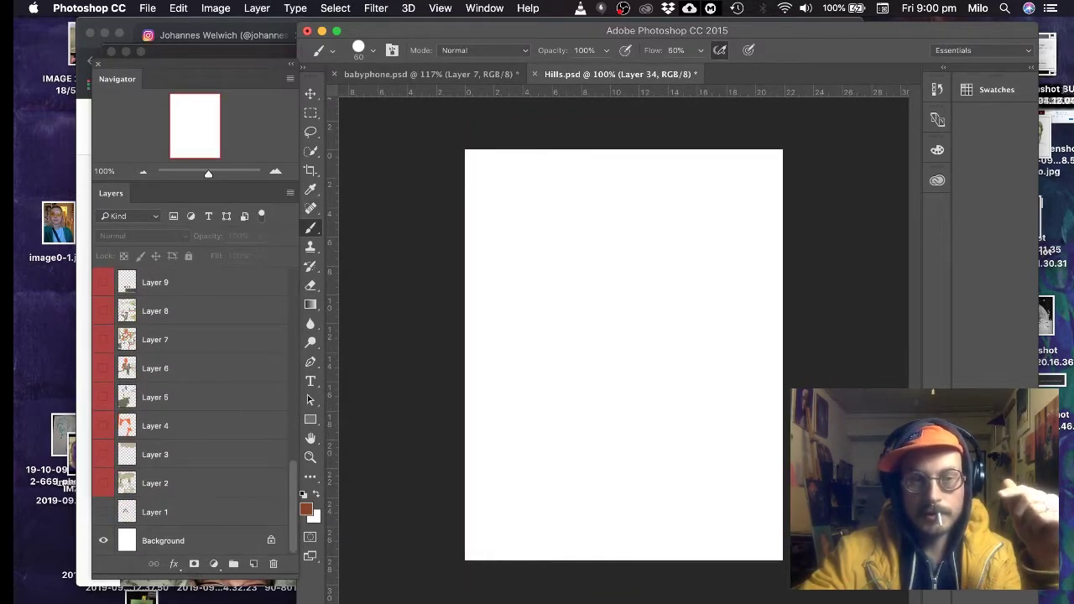
key(super+Tab)
click(573, 545)
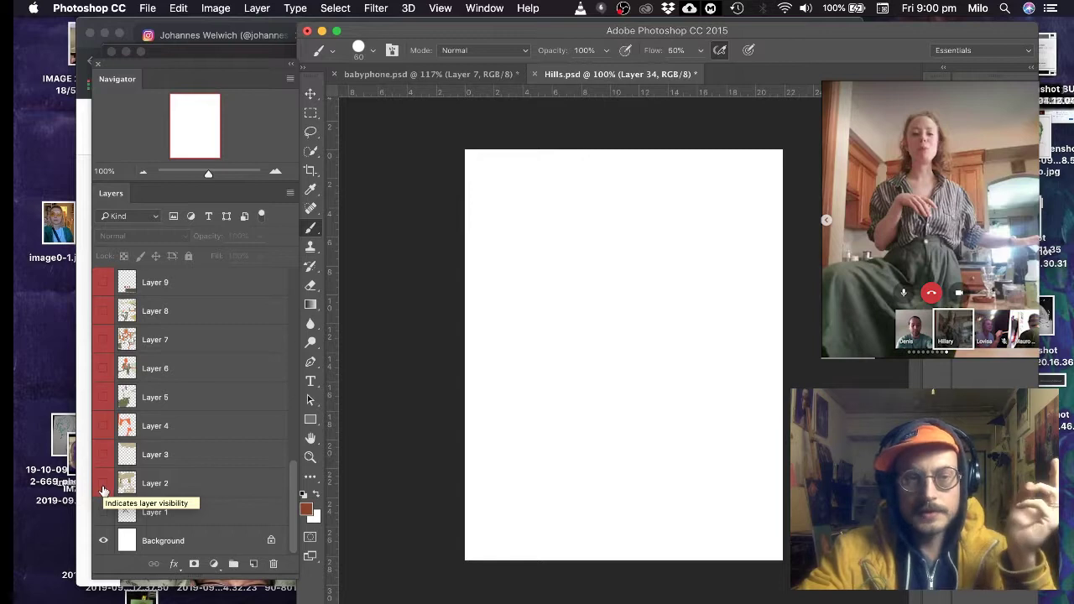
- Show Layer 2, Layer 3 and Layer 4 one by one to reveal the beige and orange block-in
click(101, 485)
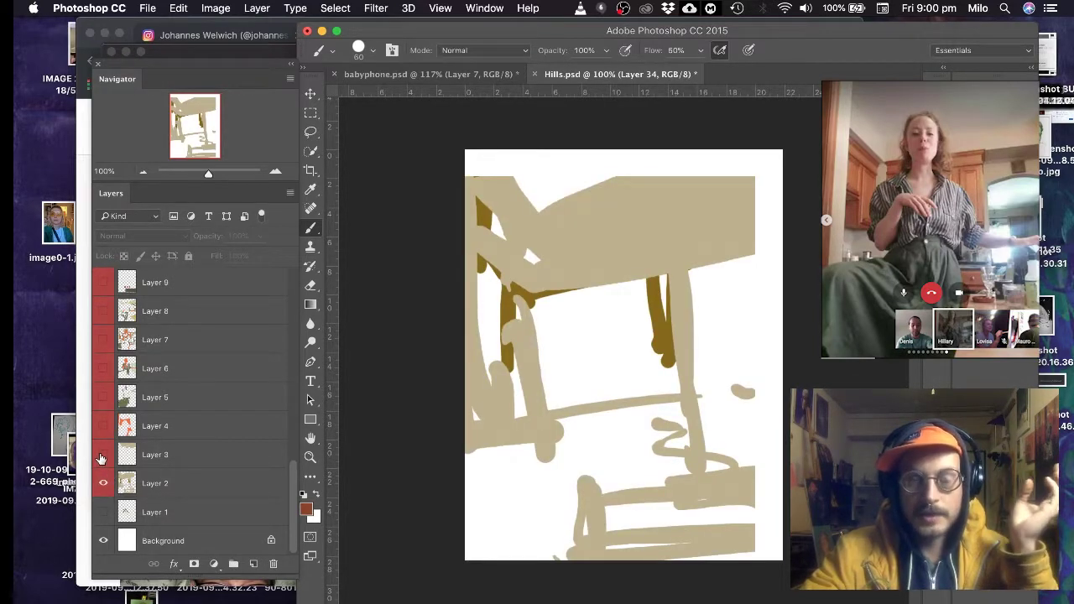
click(101, 456)
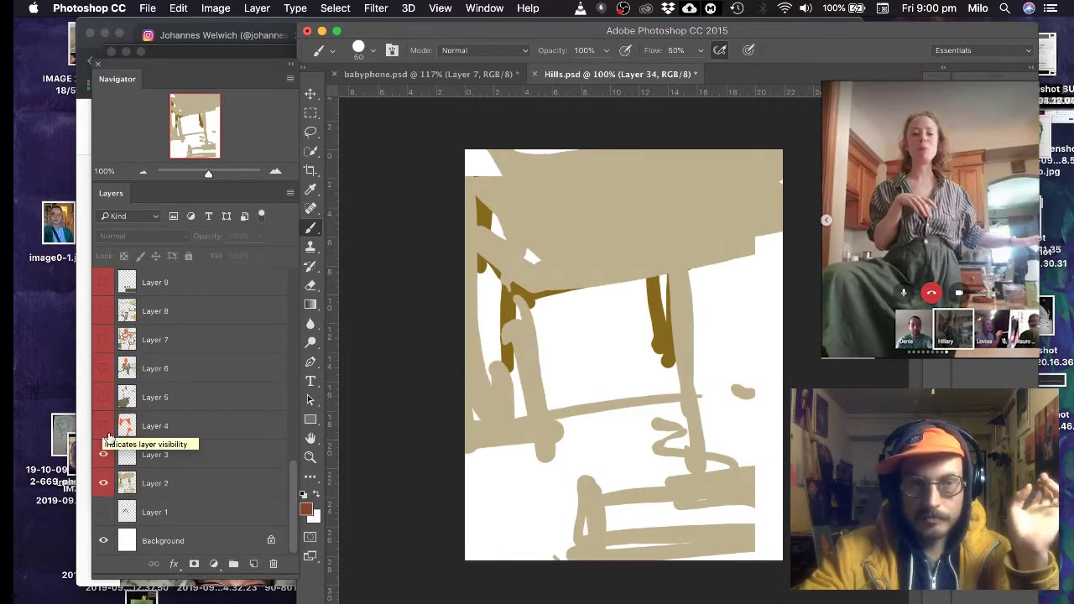
click(103, 426)
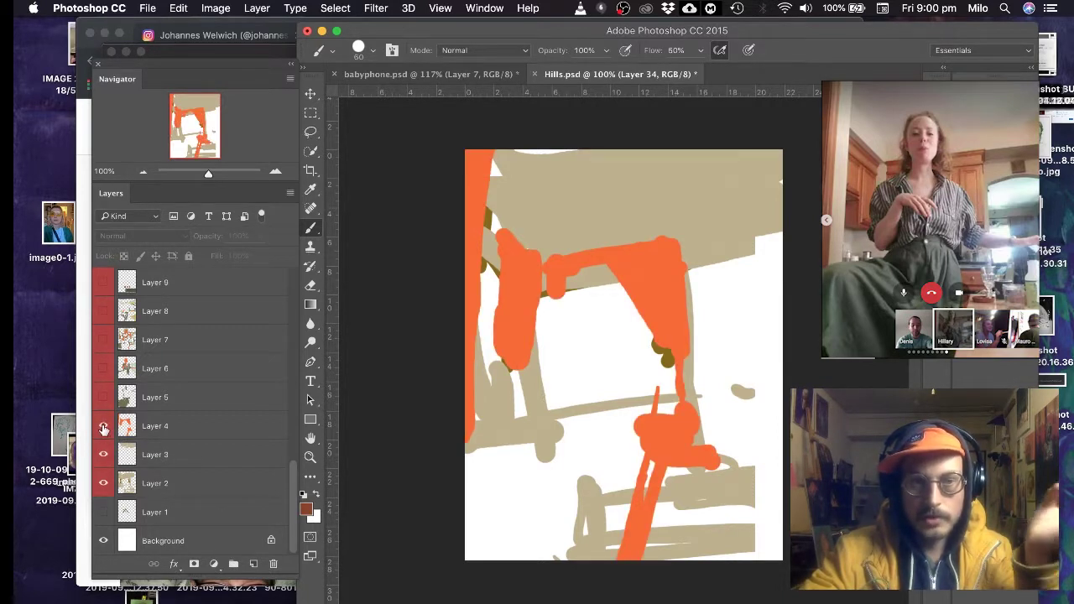
- Show Layer 5, Layer 6 and Layer 7 one by one to build up the seated figure and kitchen shapes
click(103, 398)
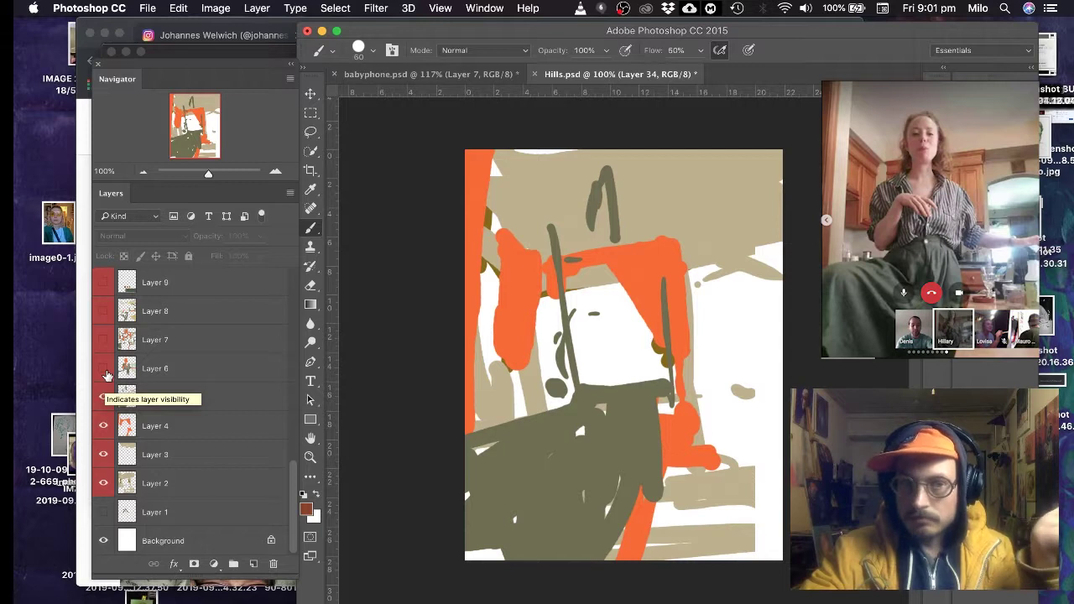
click(103, 369)
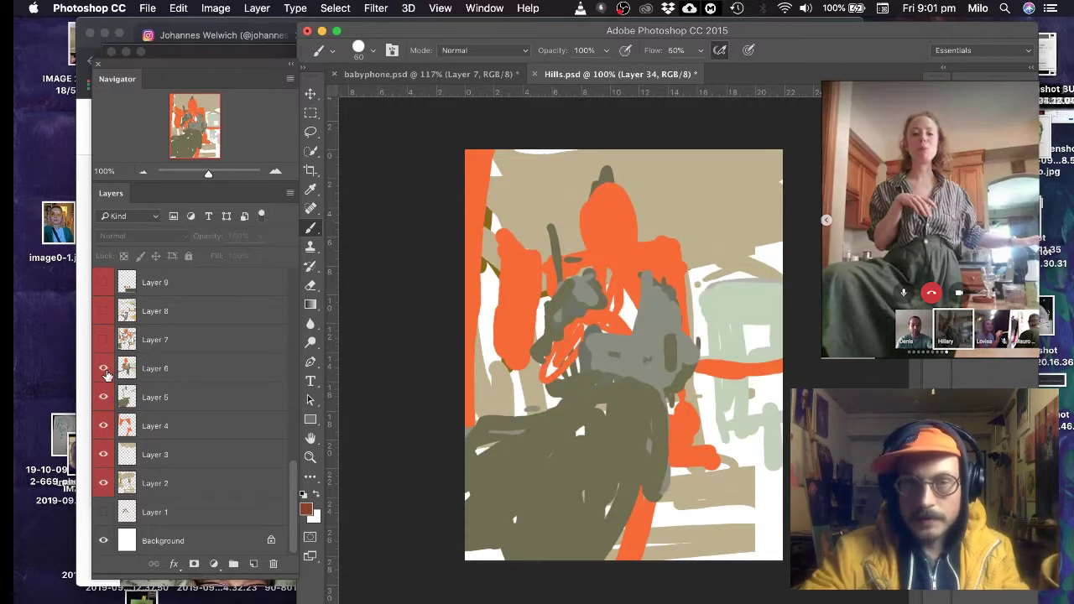
scroll(107, 375, up, 2)
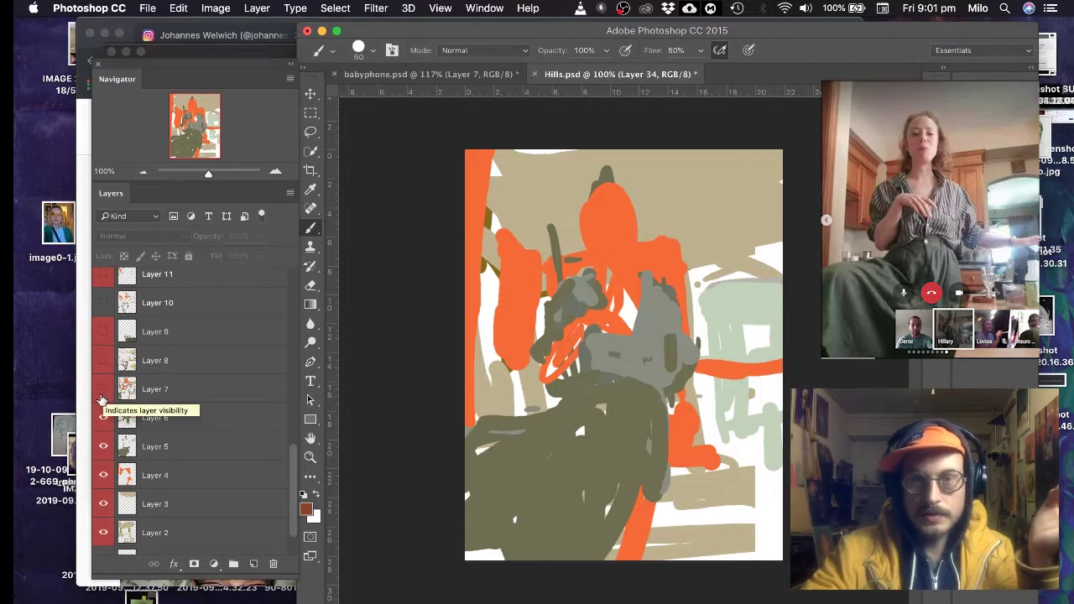
click(104, 392)
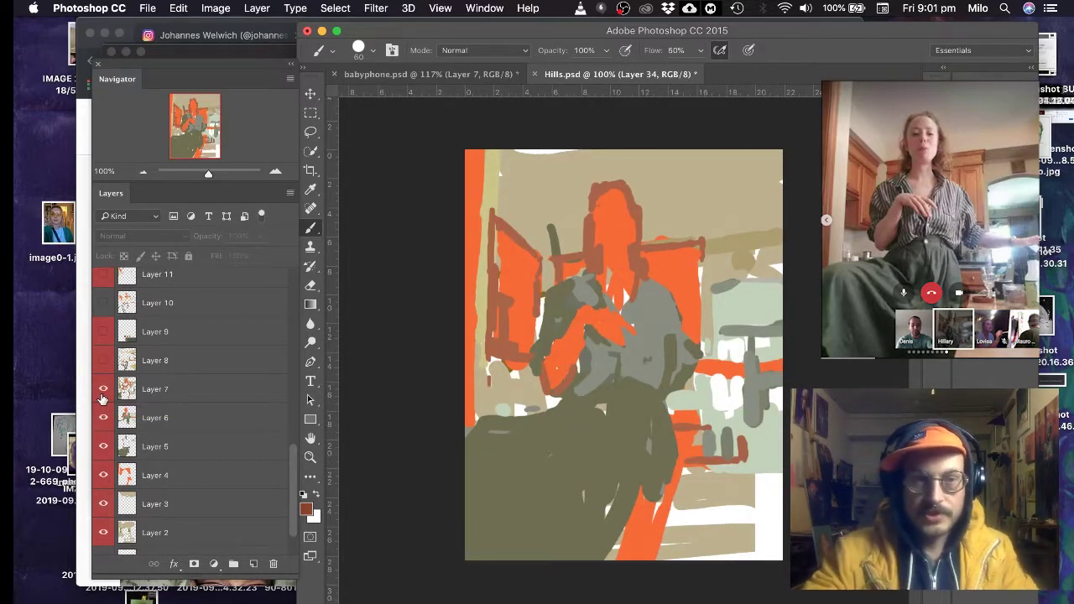
- Show Layer 8 and Layer 9, toggling Layer 9's dark green foreground block to compare
scroll(103, 399, up, 3)
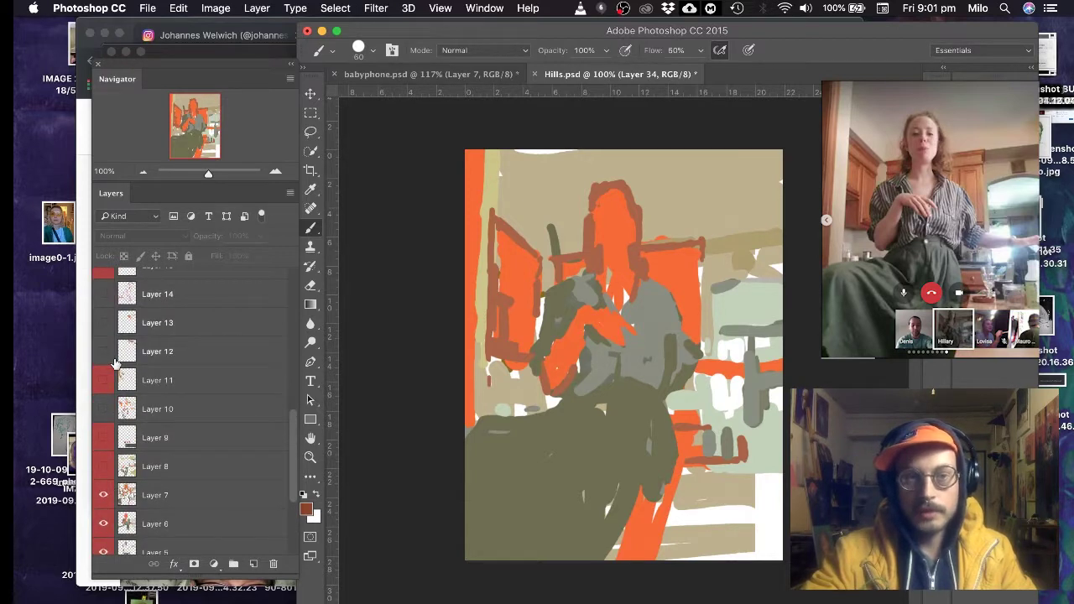
click(103, 467)
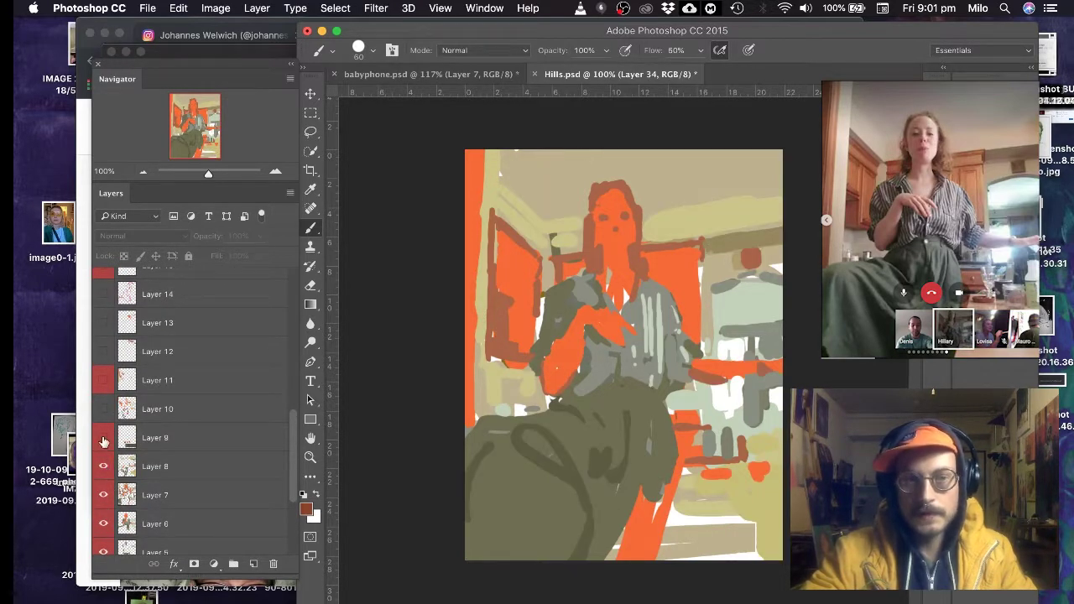
click(103, 438)
click(103, 438)
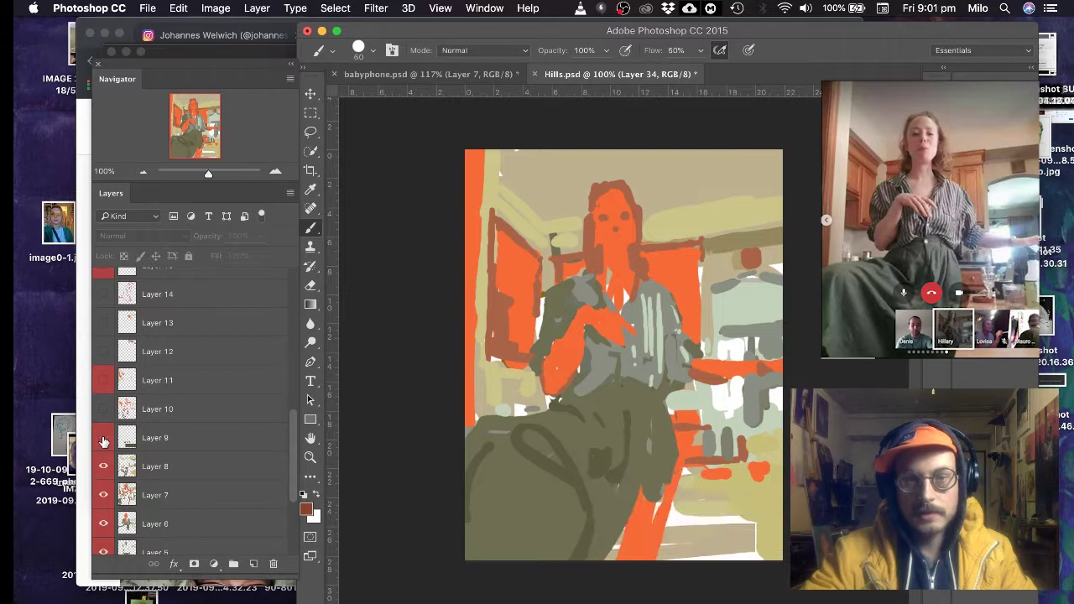
click(103, 438)
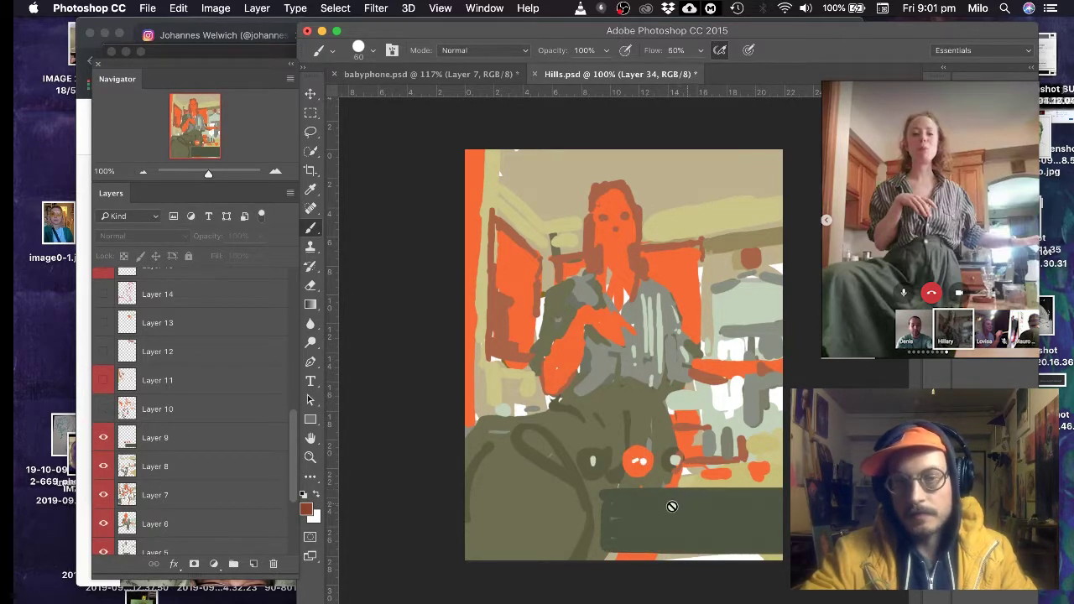
- Show Layer 10 with the refined orange tones and dark trouser folds, toggling its visibility to compare
click(101, 409)
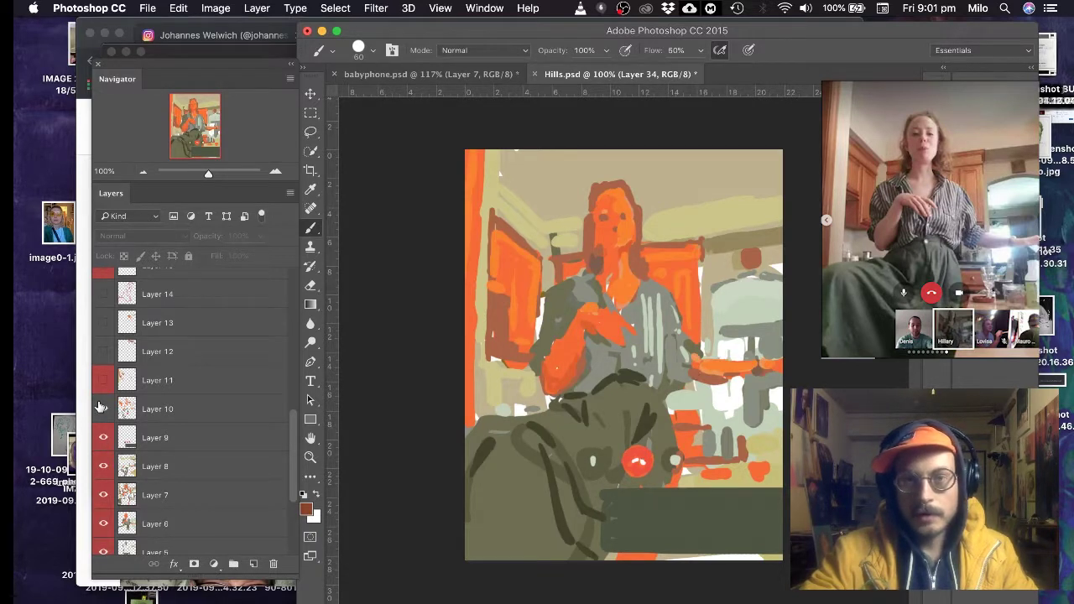
click(100, 408)
click(100, 408)
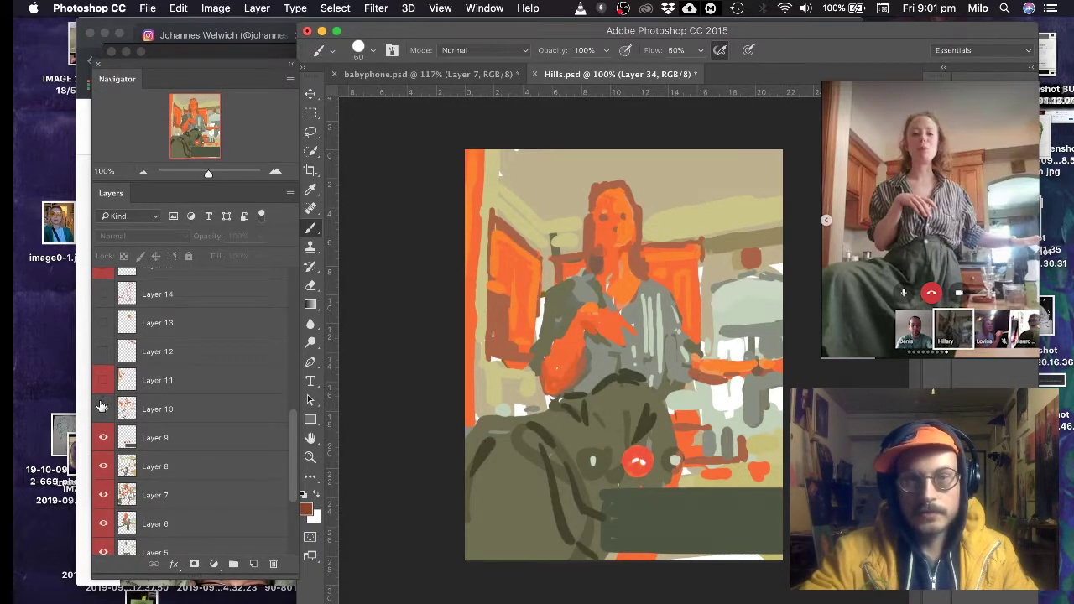
- Toggle Layer 10 to compare, leave it hidden, and show Layer 11 instead
click(101, 409)
click(102, 409)
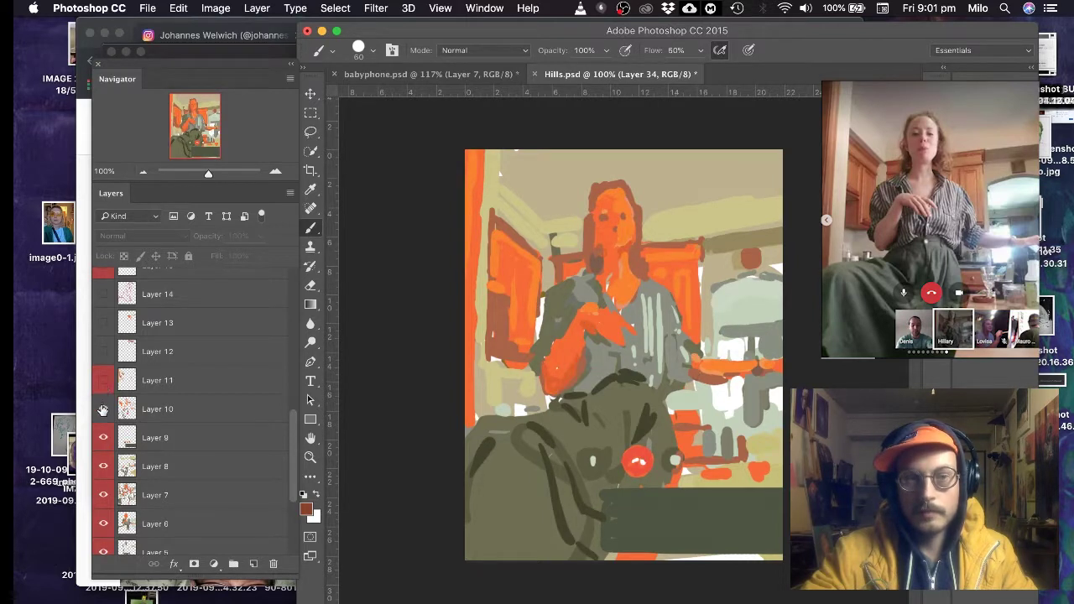
click(101, 408)
click(102, 381)
scroll(102, 386, up, 2)
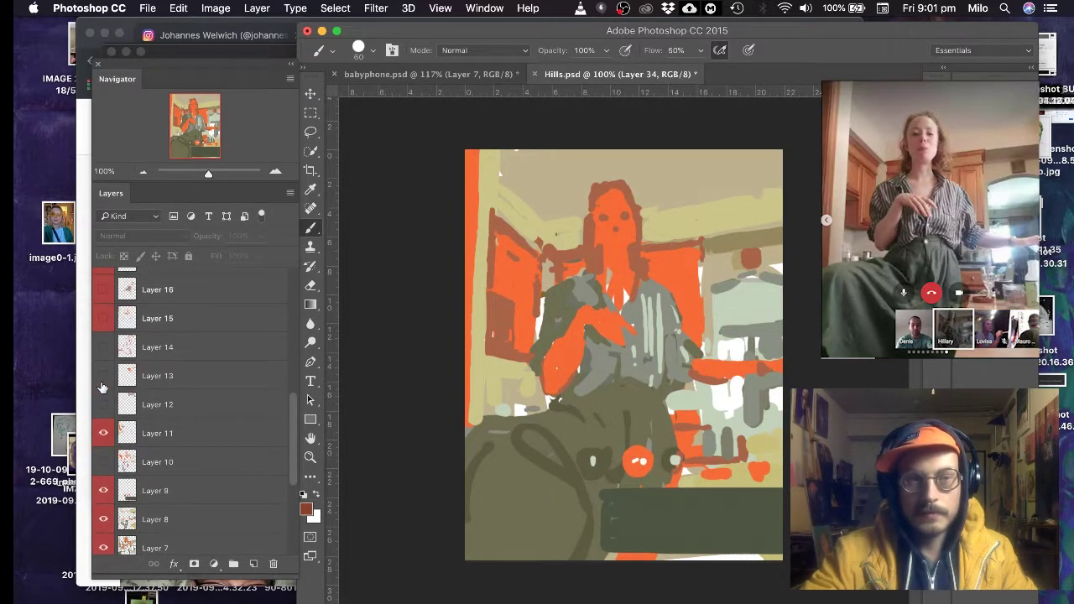
- Show Layer 15, Layer 16 and Layer 17 one by one to refine the hair, shirt and kitchen shapes
click(103, 318)
scroll(102, 332, up, 3)
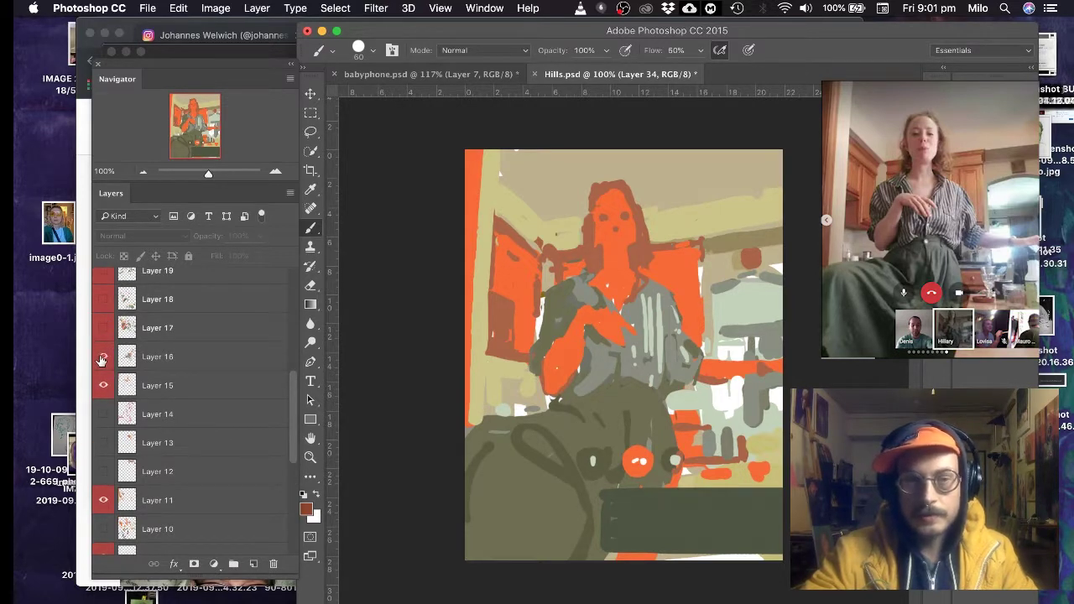
click(102, 357)
scroll(102, 360, up, 2)
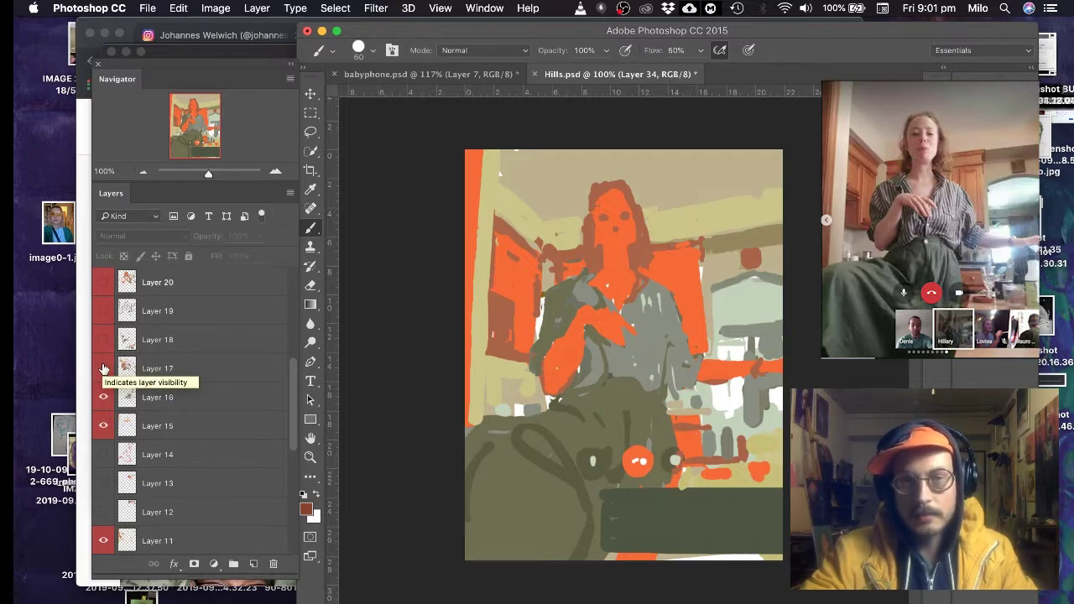
click(103, 369)
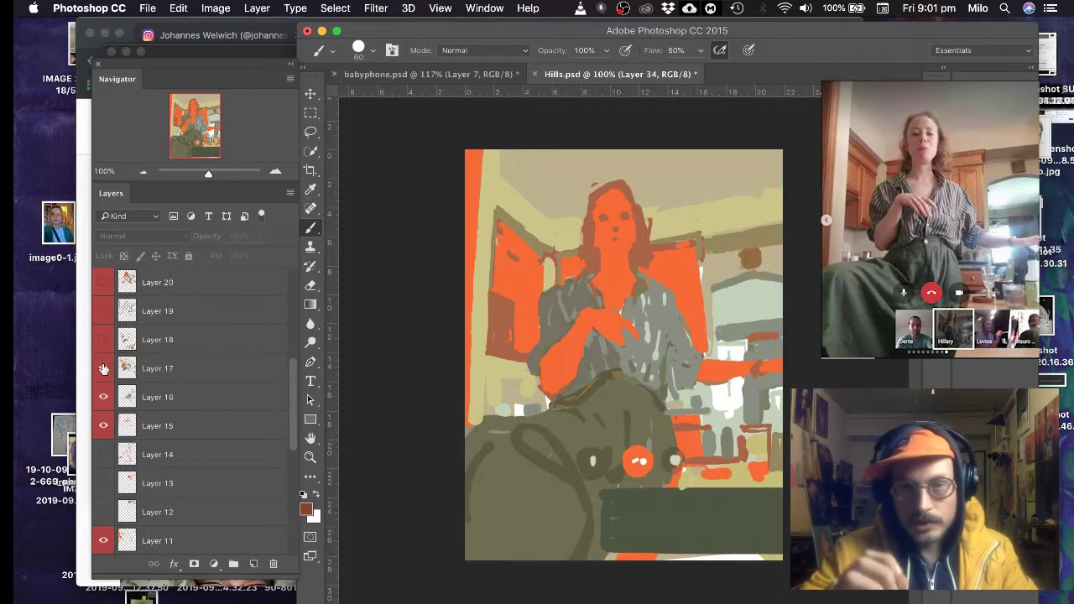
- Show Layer 18 with the foreground lettering, followed by Layer 19 with the dark contour lines
scroll(102, 370, up, 3)
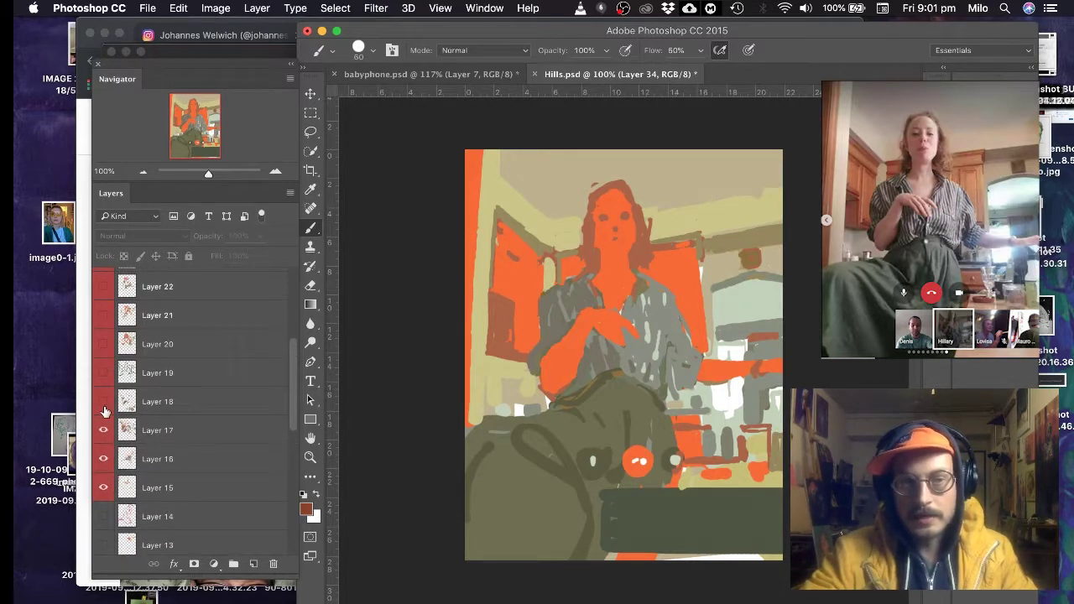
scroll(104, 412, up, 3)
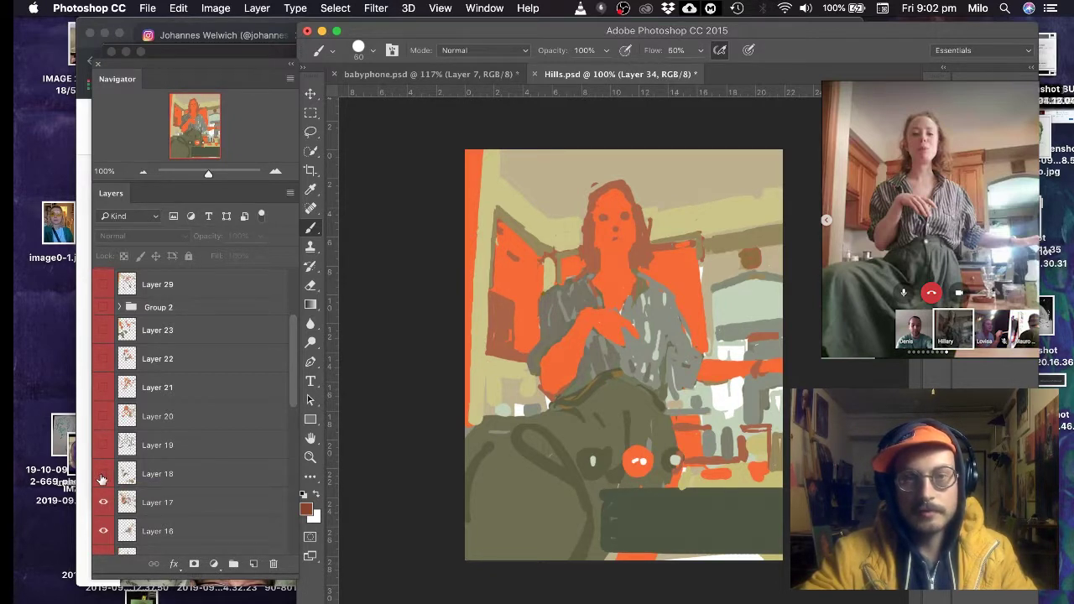
click(103, 475)
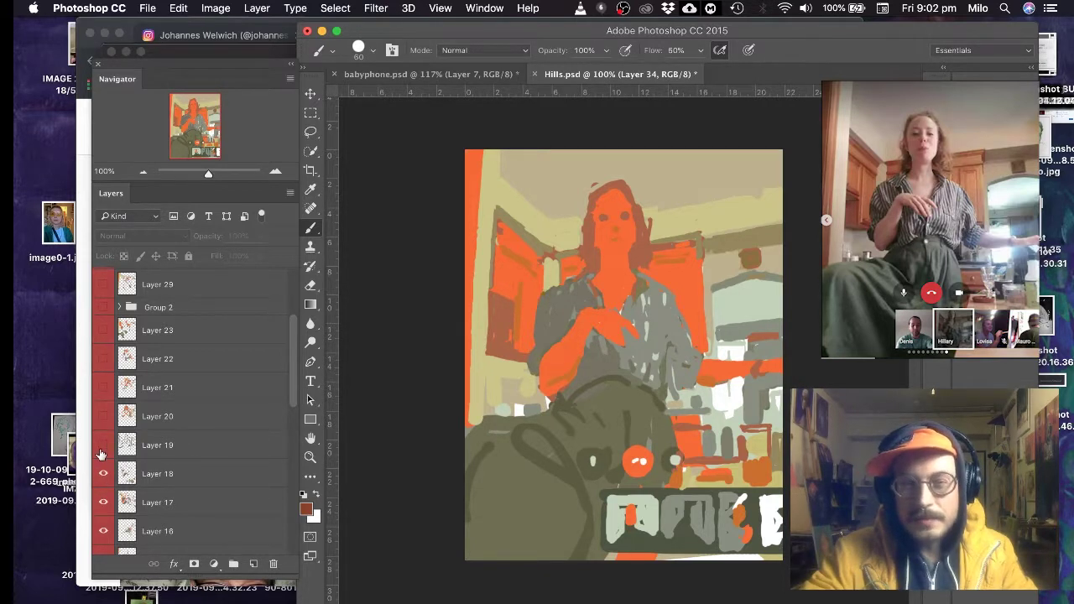
click(100, 453)
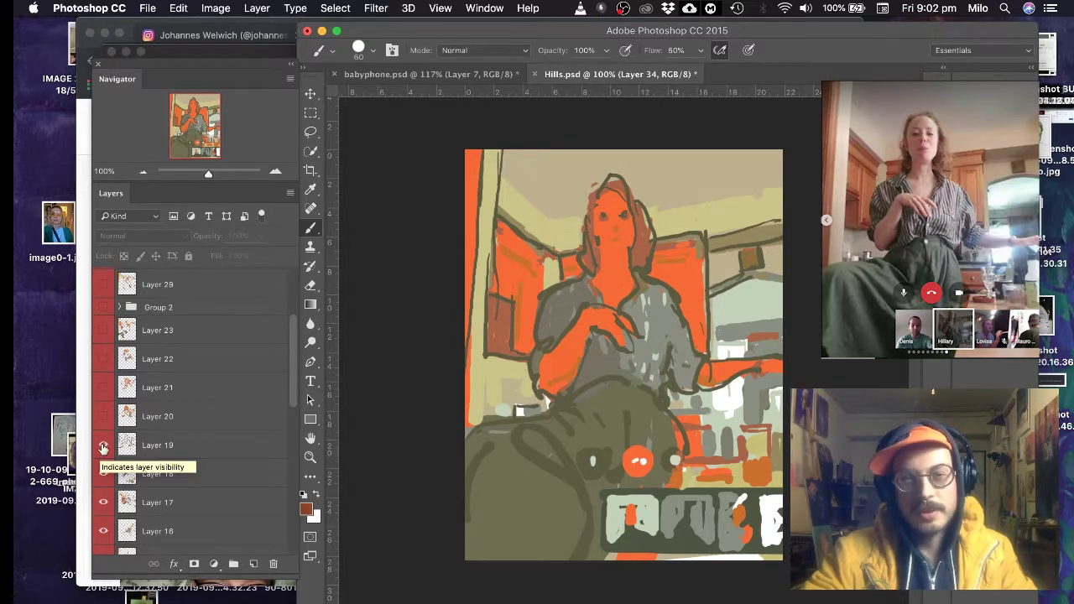
- Show Layer 20, Layer 21, Layer 22 and Layer 23 one by one to follow the reworked figure and background
click(103, 418)
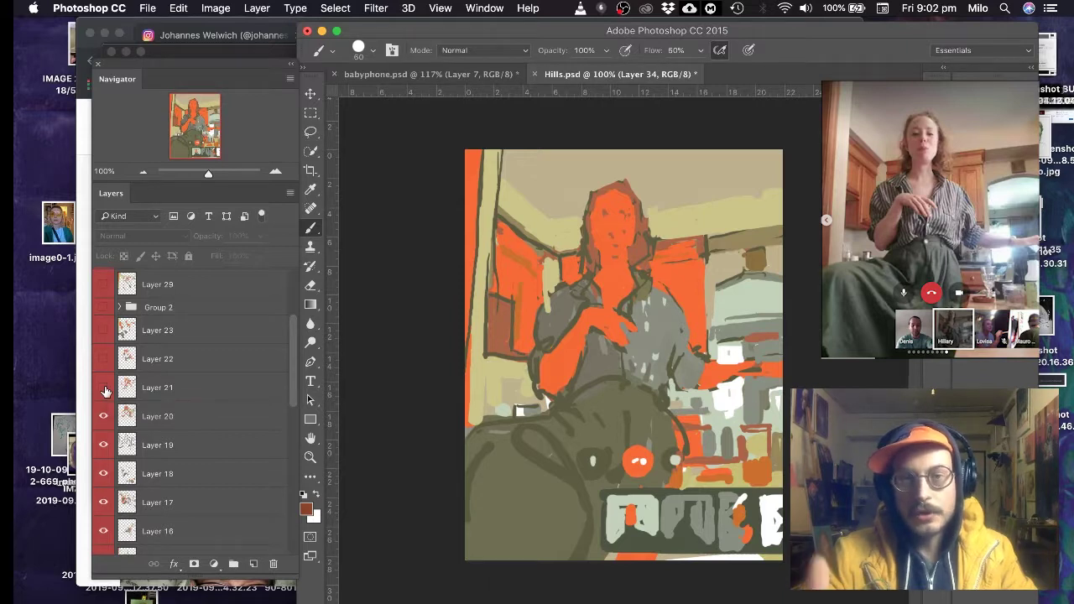
click(103, 389)
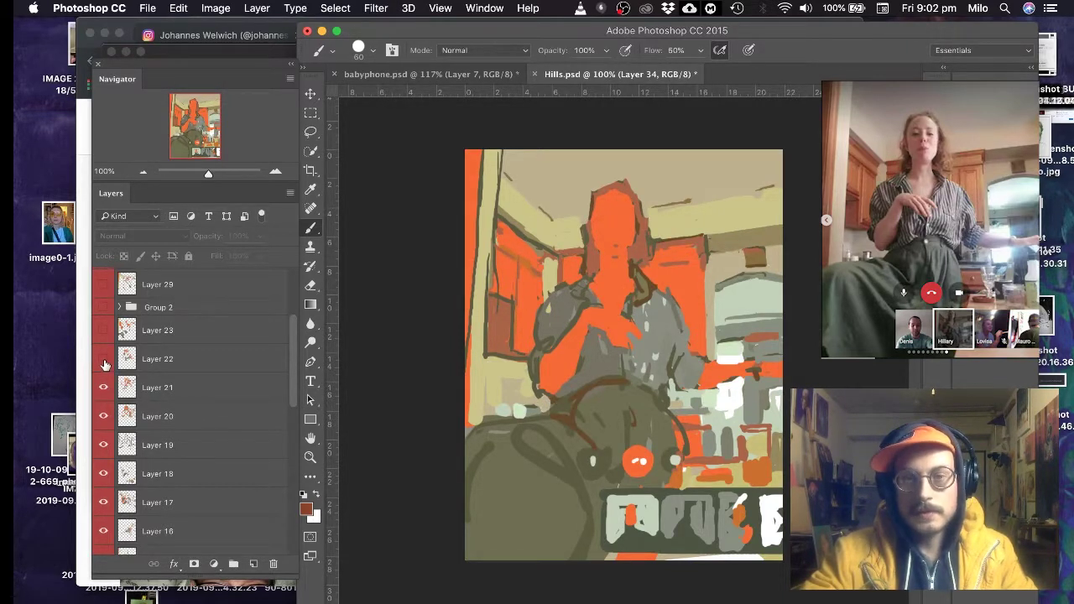
click(105, 360)
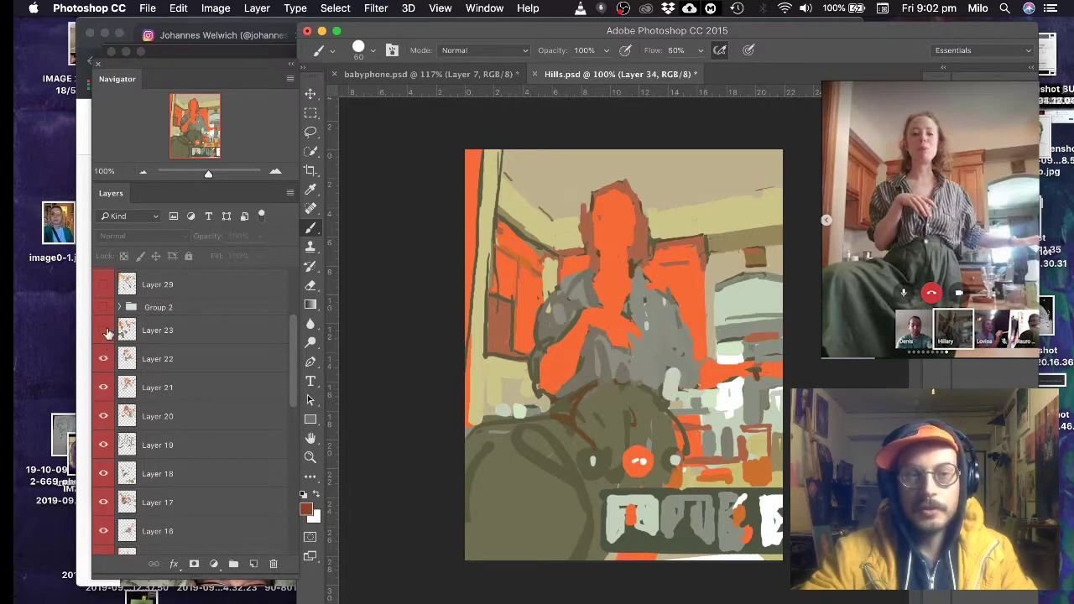
click(105, 332)
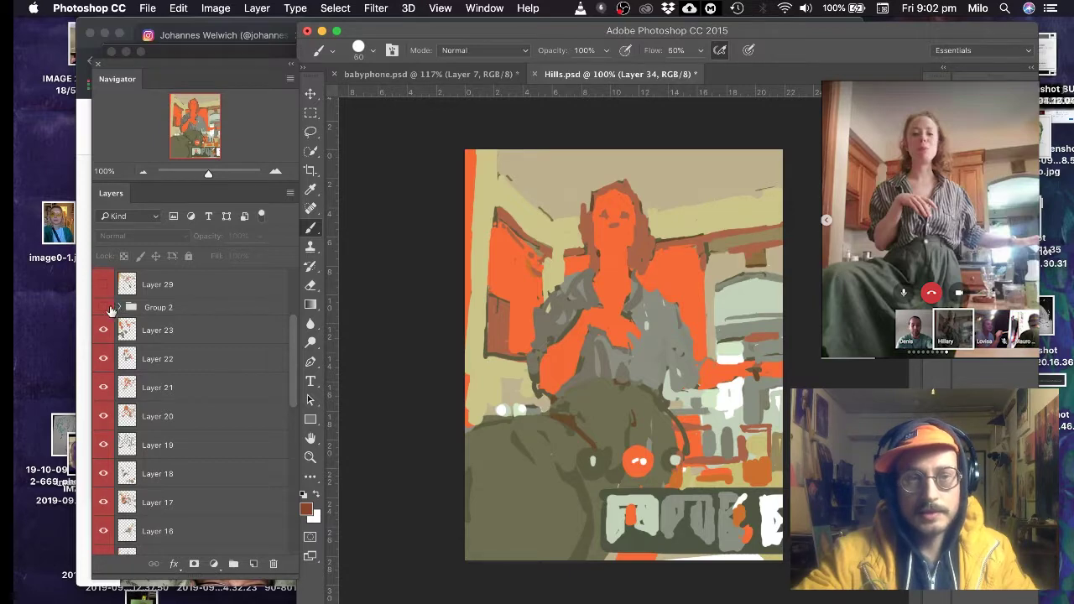
- Toggle Group 2's visibility repeatedly to compare its natural skin and shirt colours with the flat orange stage
click(103, 308)
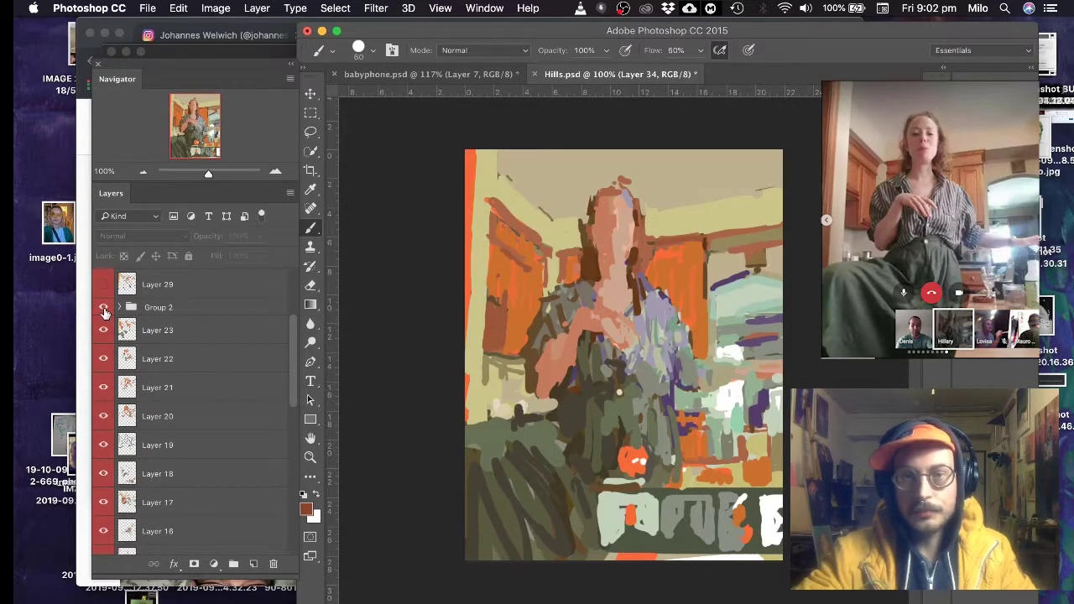
click(104, 310)
click(105, 310)
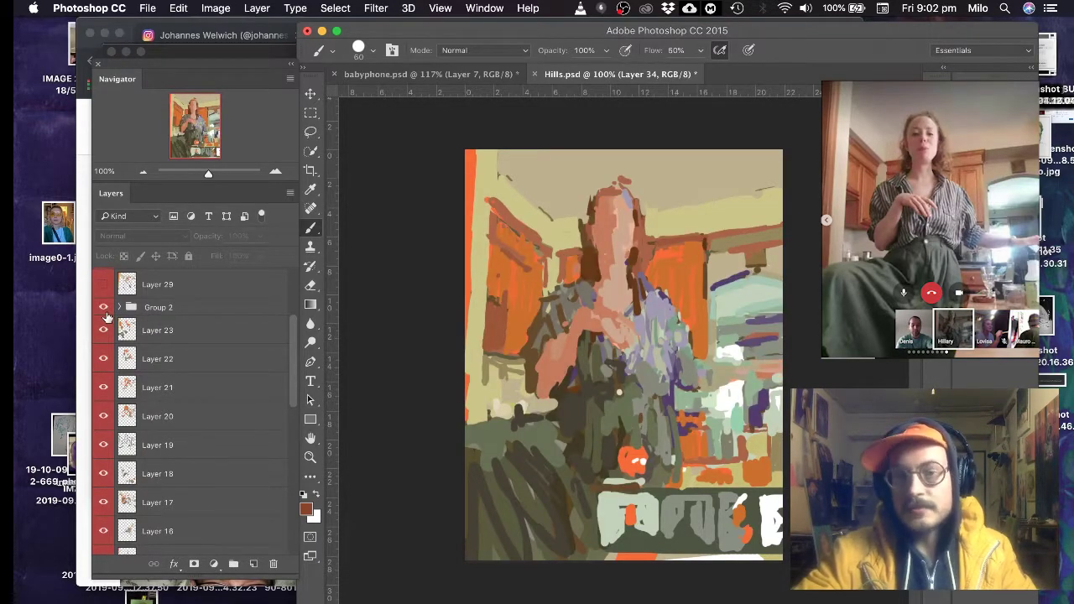
click(104, 310)
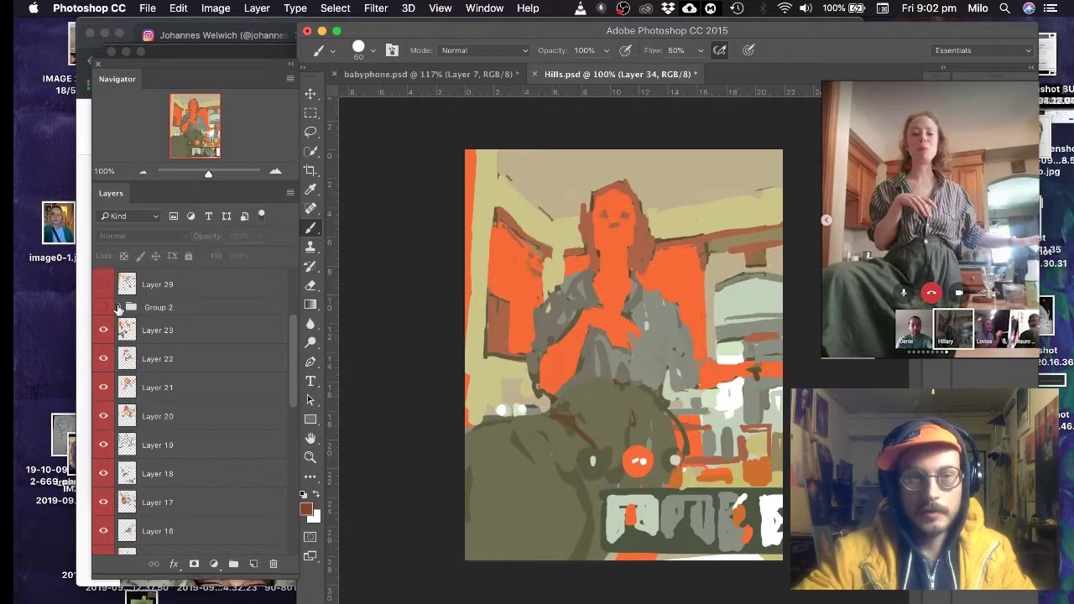
click(104, 309)
click(104, 309)
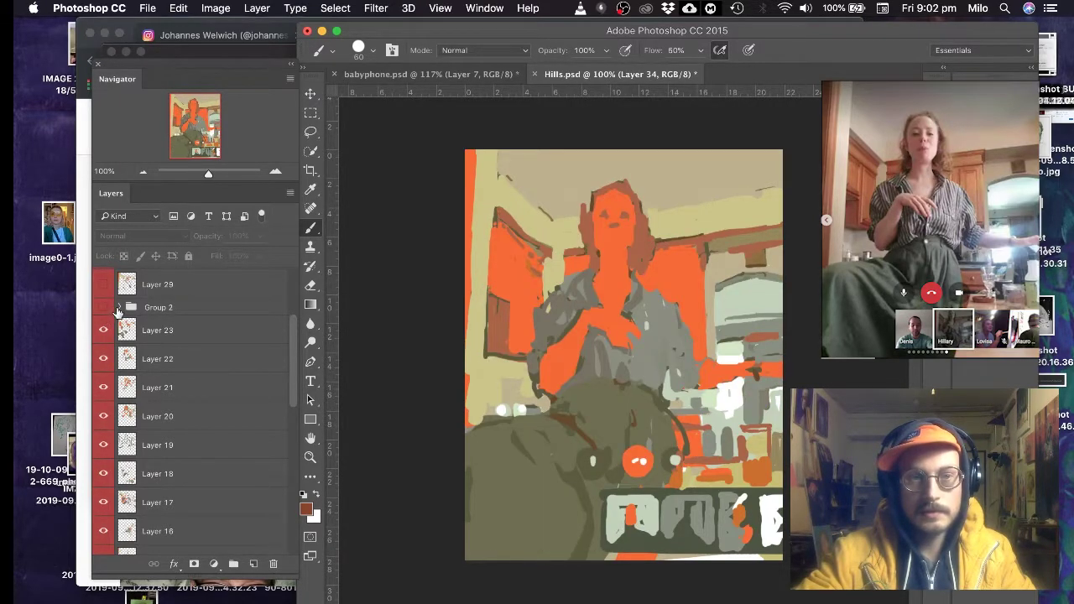
- Expand and show Group 2, hiding Layer 28, Layer 27, Layer 26 and Group 1 inside it
click(119, 308)
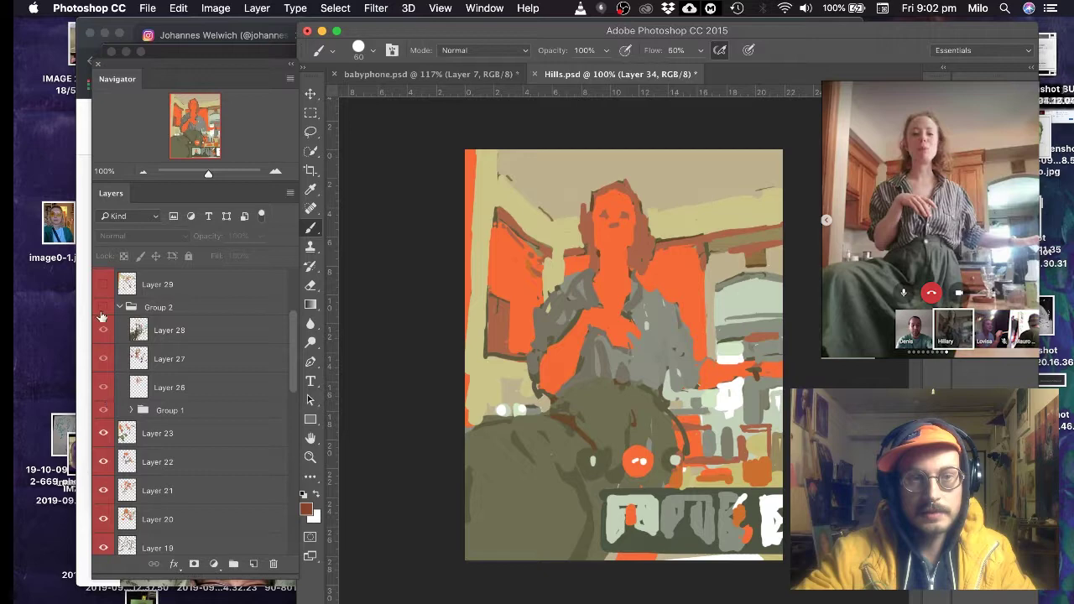
click(103, 308)
click(101, 333)
click(103, 361)
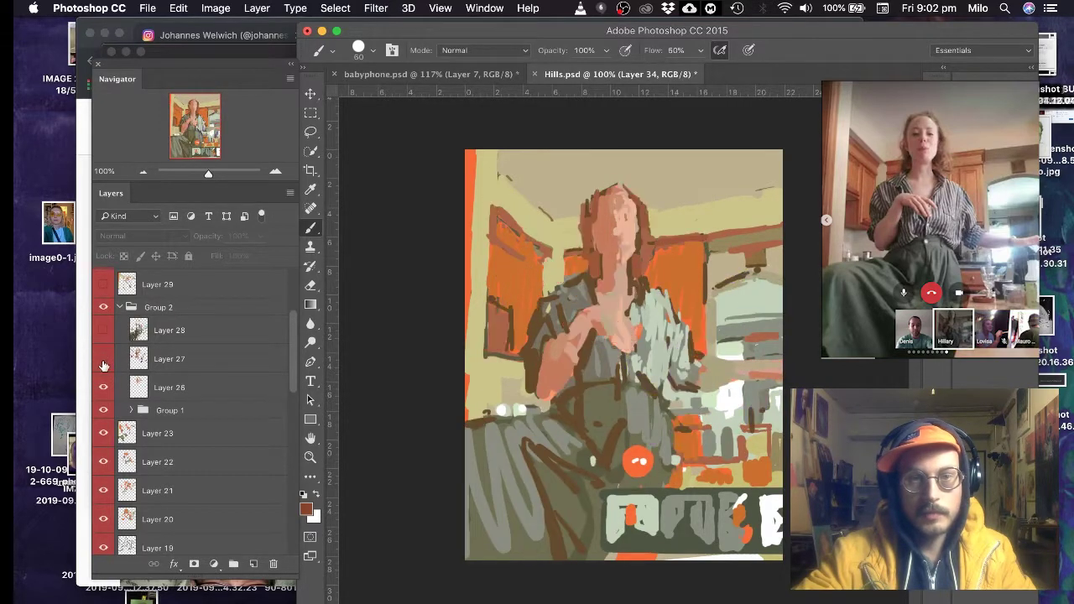
click(104, 388)
click(104, 411)
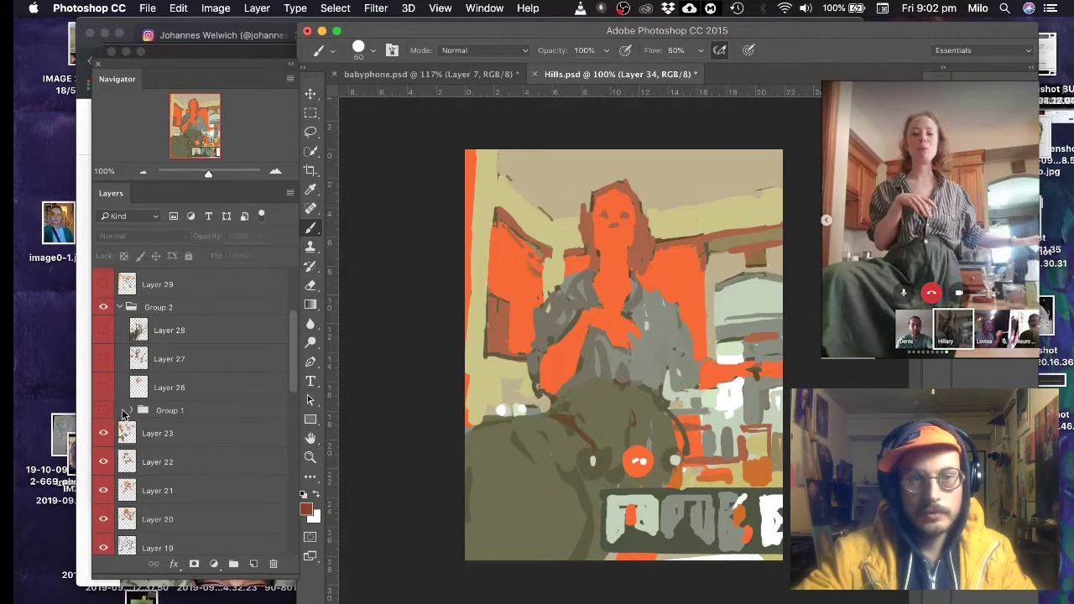
- Show and expand Group 1, hiding Layer 25 and Layer 24 inside it
right_click(123, 414)
click(116, 416)
click(103, 411)
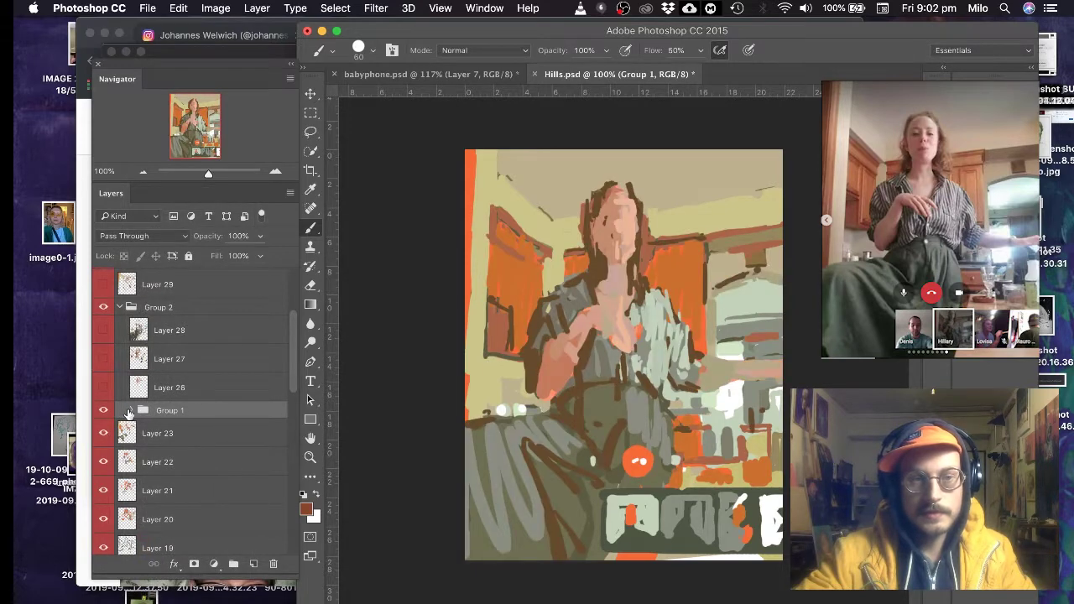
click(130, 410)
click(103, 433)
click(104, 461)
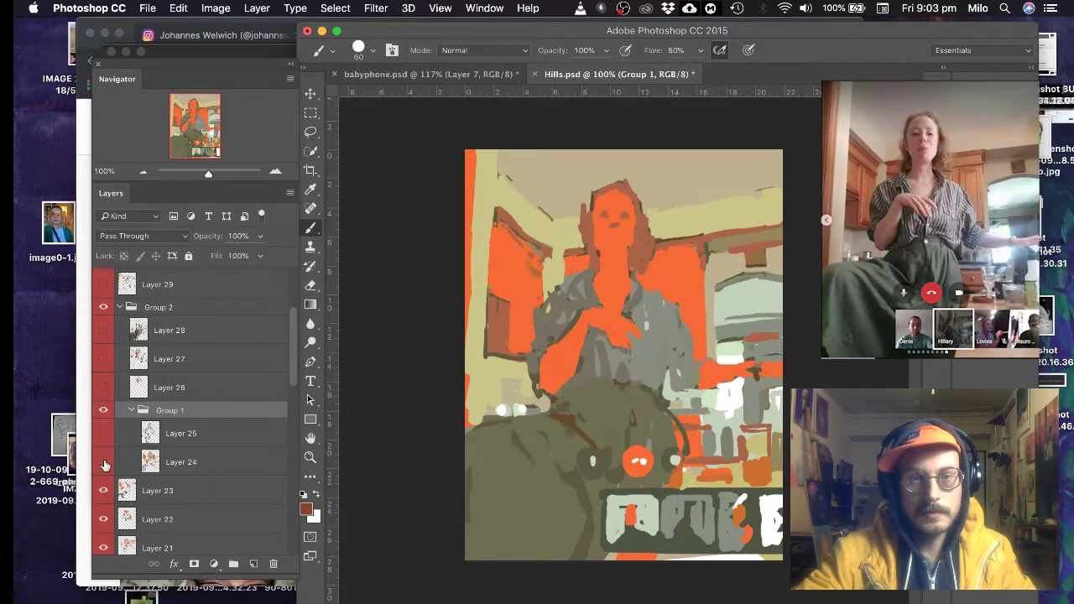
- Show Layer 24 and Layer 25 in Group 1 in turn, toggling each one to compare the stages
click(104, 462)
click(103, 462)
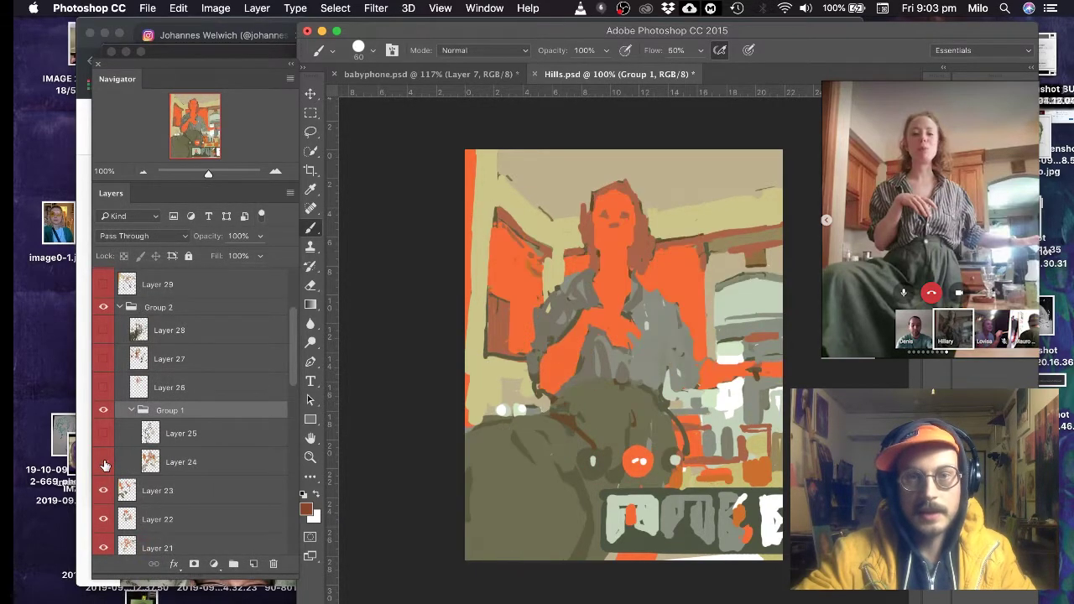
click(103, 463)
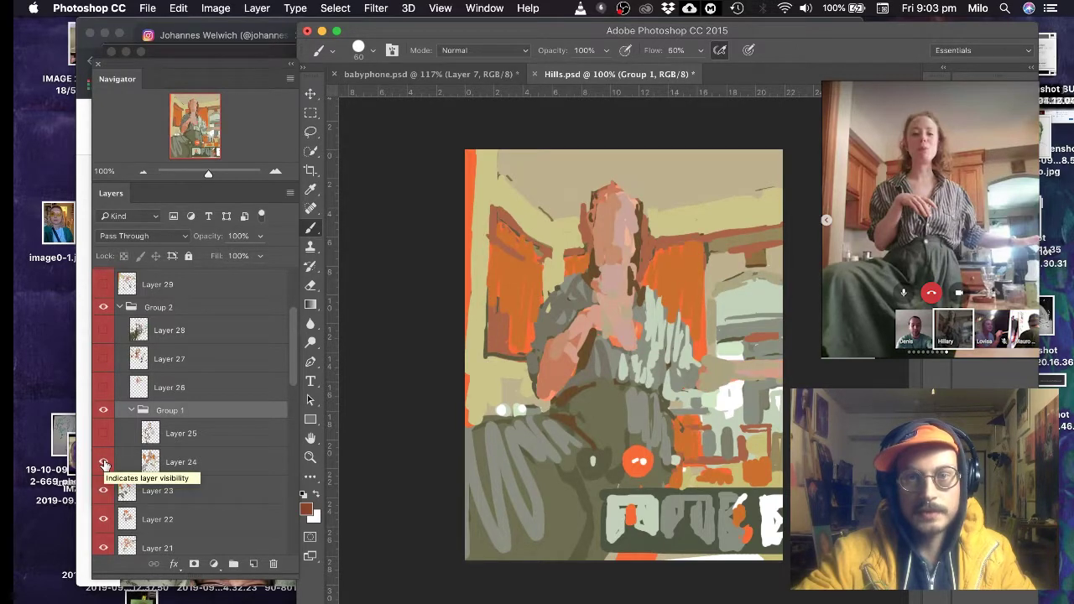
click(102, 434)
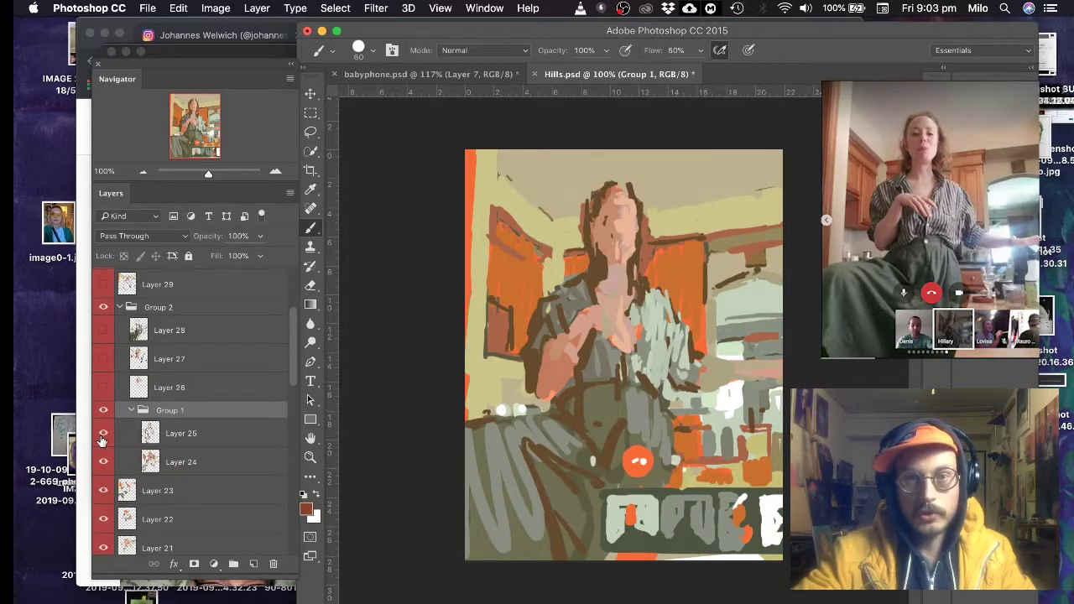
click(101, 436)
click(101, 436)
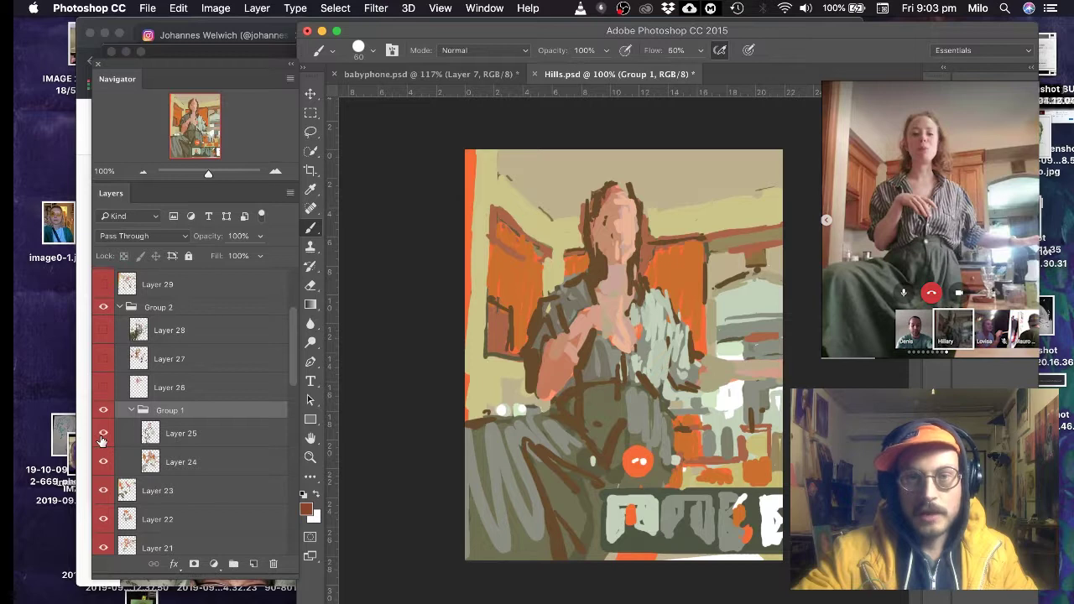
click(102, 436)
click(101, 437)
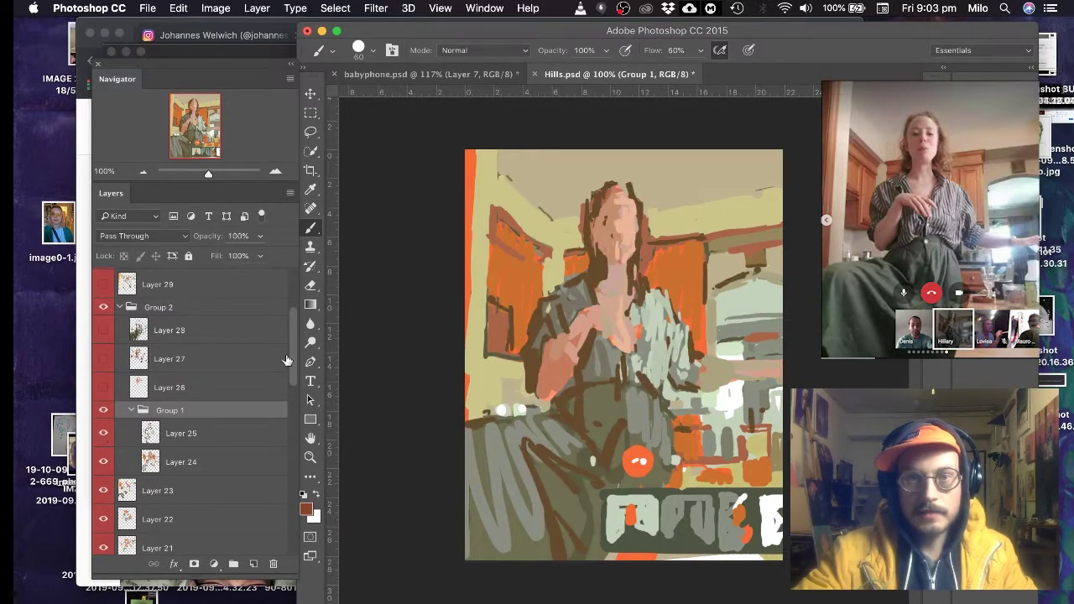
- Show Layer 26 and Layer 27 in Group 2 in turn, toggling each to compare the face and purple shadow accents
click(109, 389)
click(108, 389)
click(109, 389)
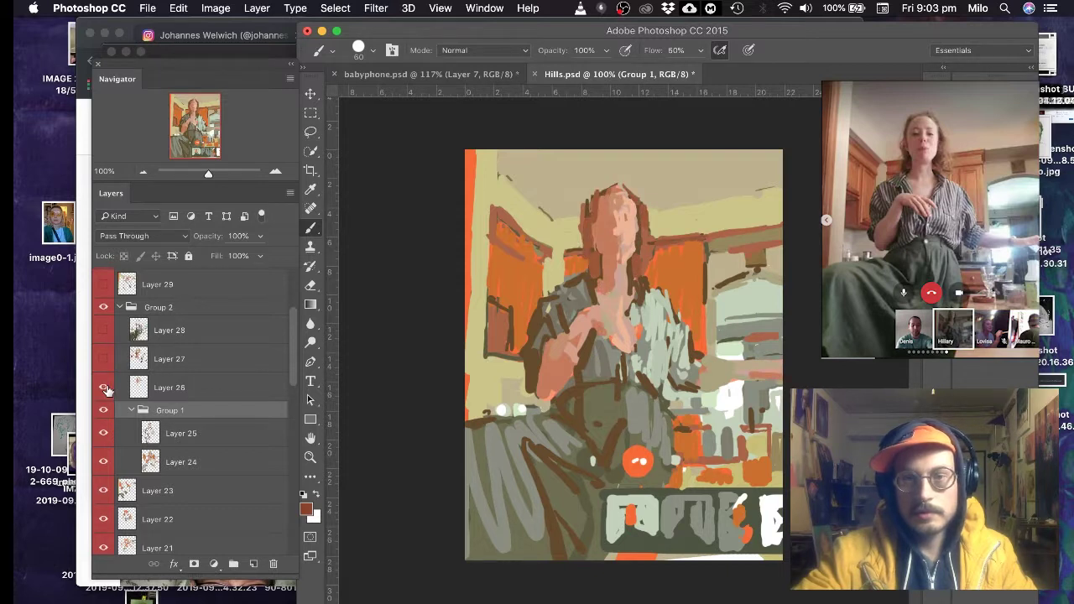
click(101, 360)
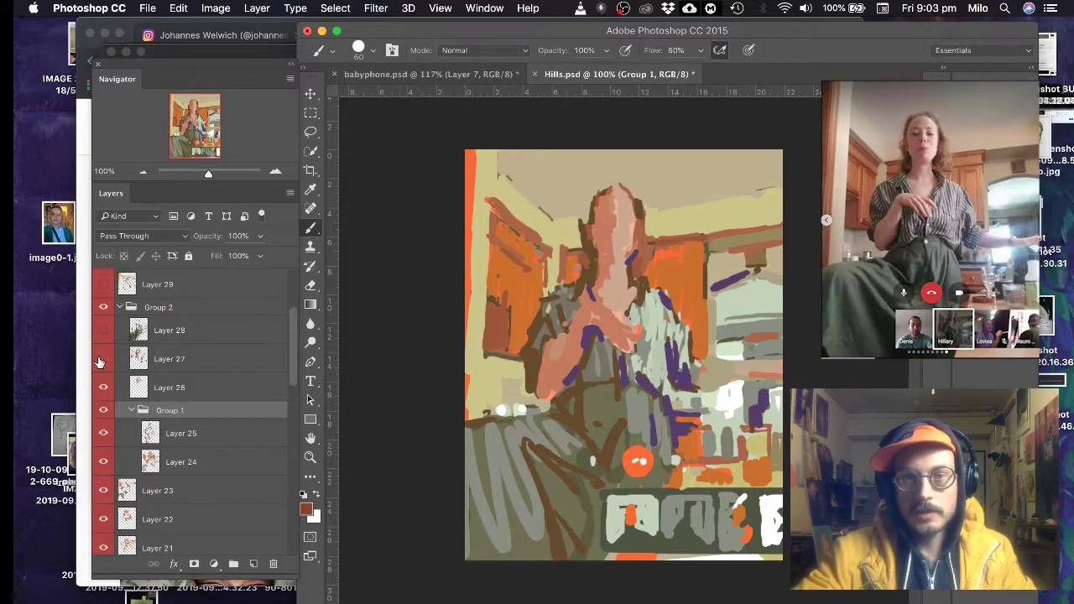
click(101, 361)
click(100, 361)
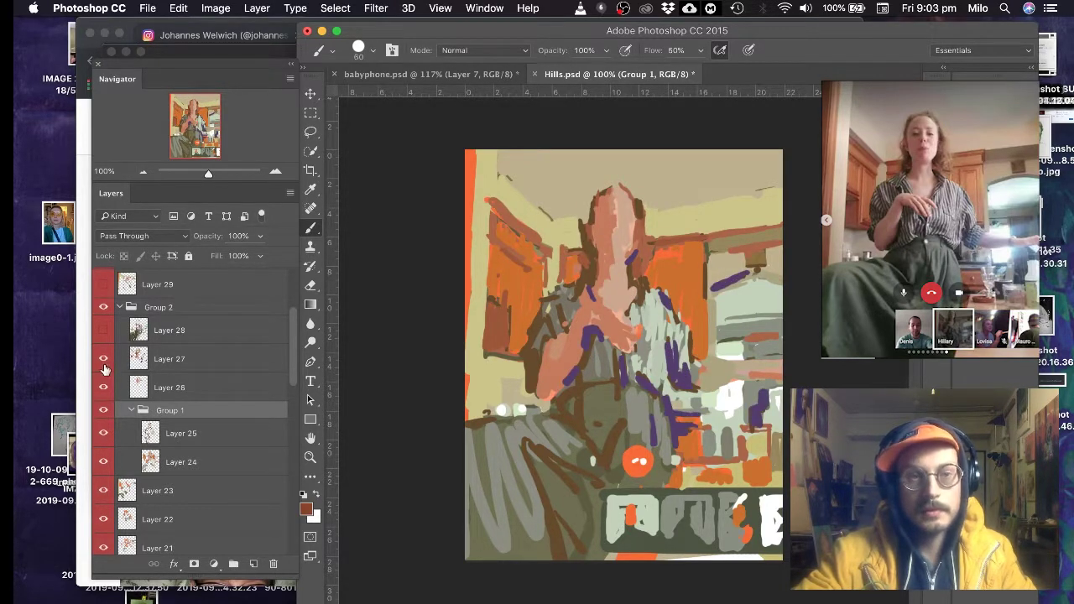
click(104, 368)
click(104, 369)
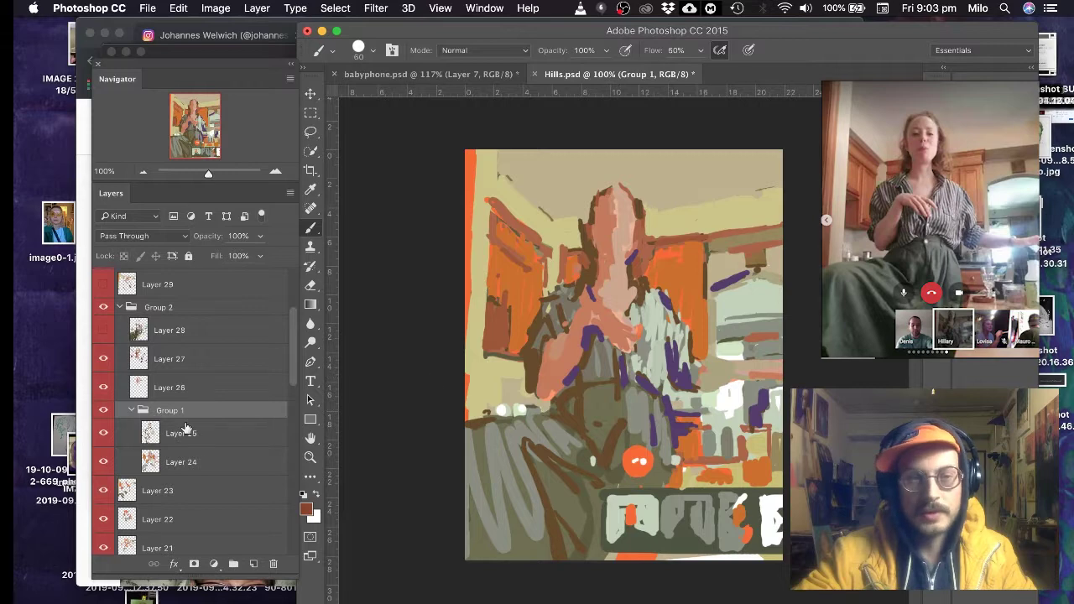
- Show Layer 28 in Group 2, toggling it to compare the dark trousers and lilac shirt strokes
click(103, 330)
click(103, 329)
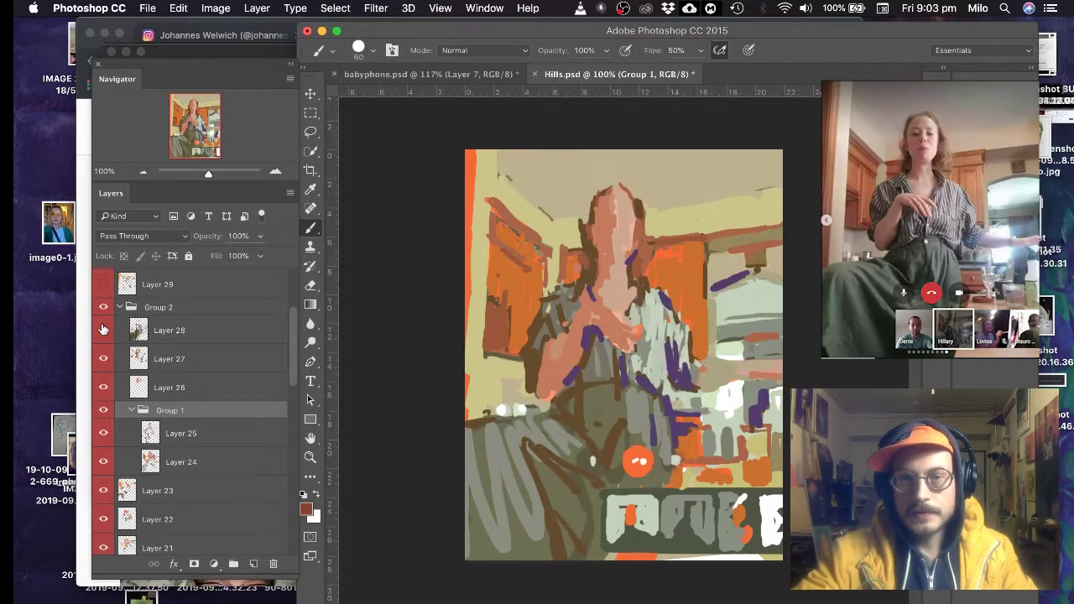
click(103, 330)
- Examine the painted arms, shirt, orange cupboards and face up close, and return to a view of the wider painting
scroll(630, 363, up, 6)
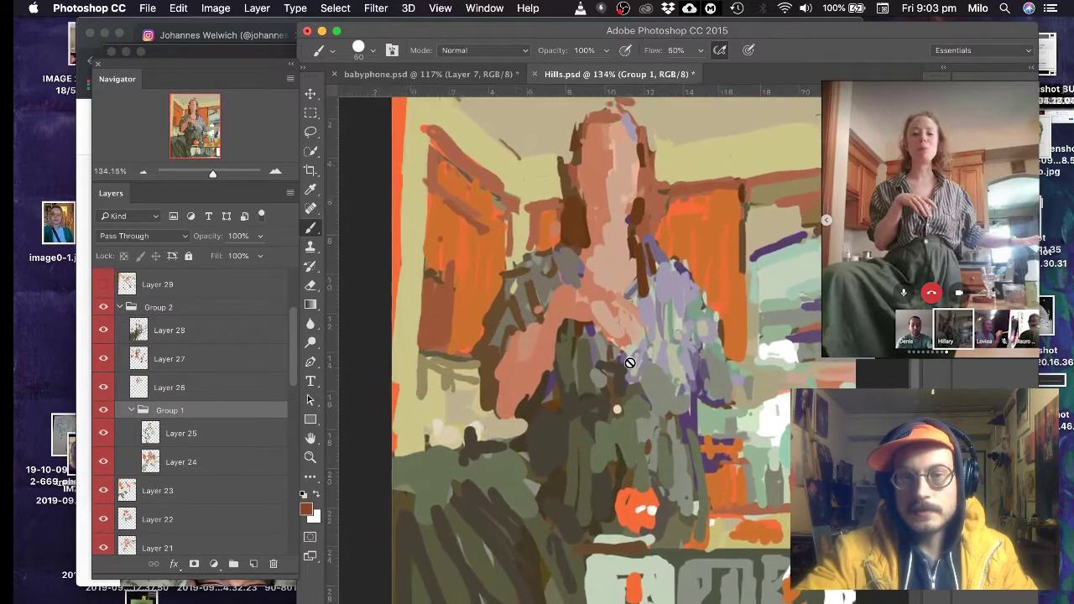
scroll(614, 317, up, 10)
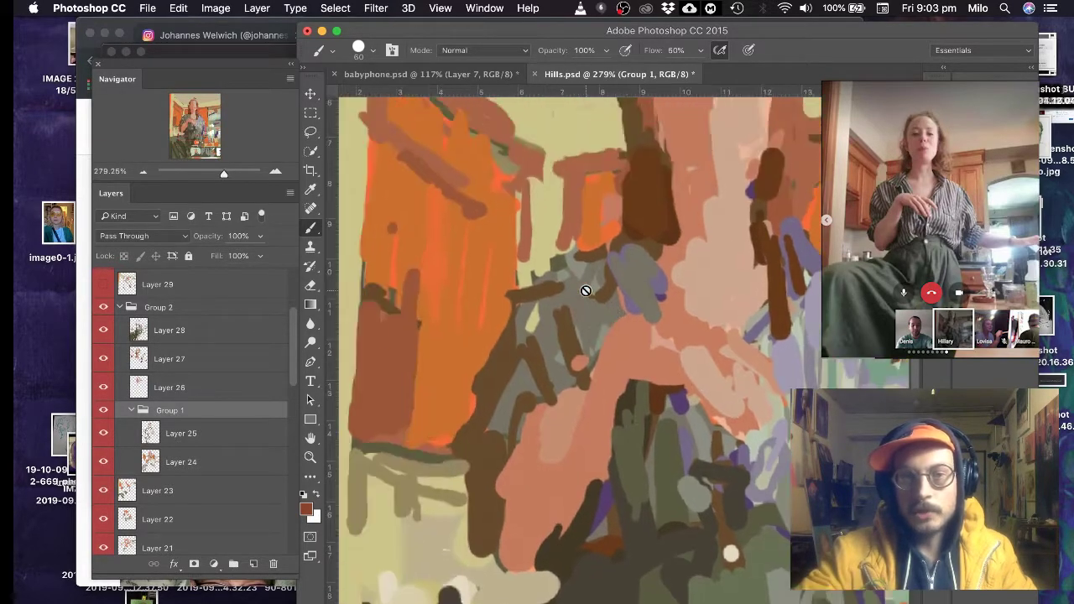
scroll(585, 292, right, 5)
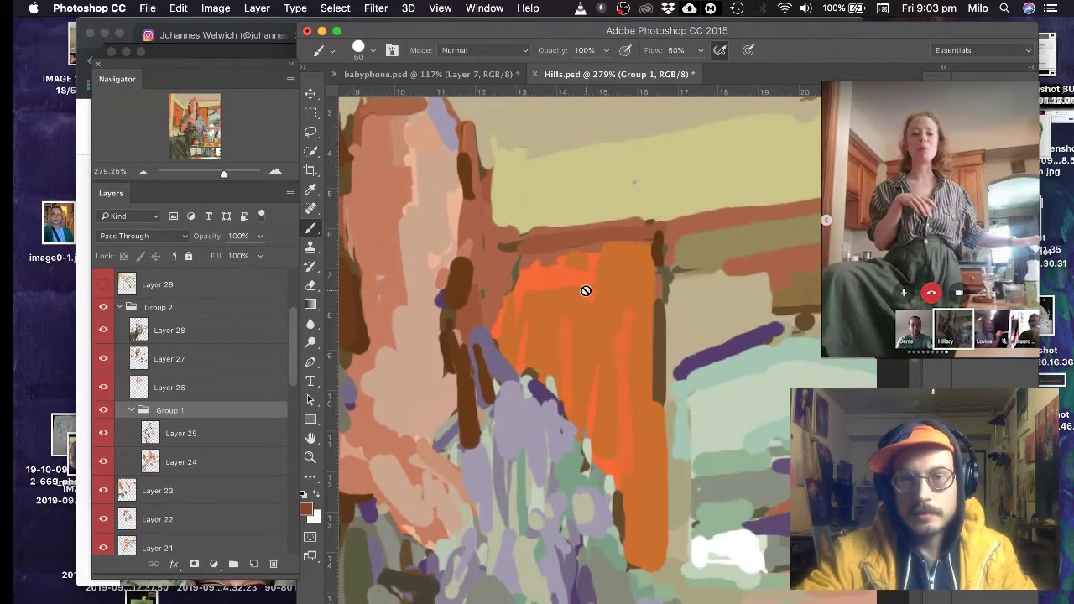
scroll(583, 294, down, 5)
scroll(547, 248, up, 10)
scroll(548, 248, left, 10)
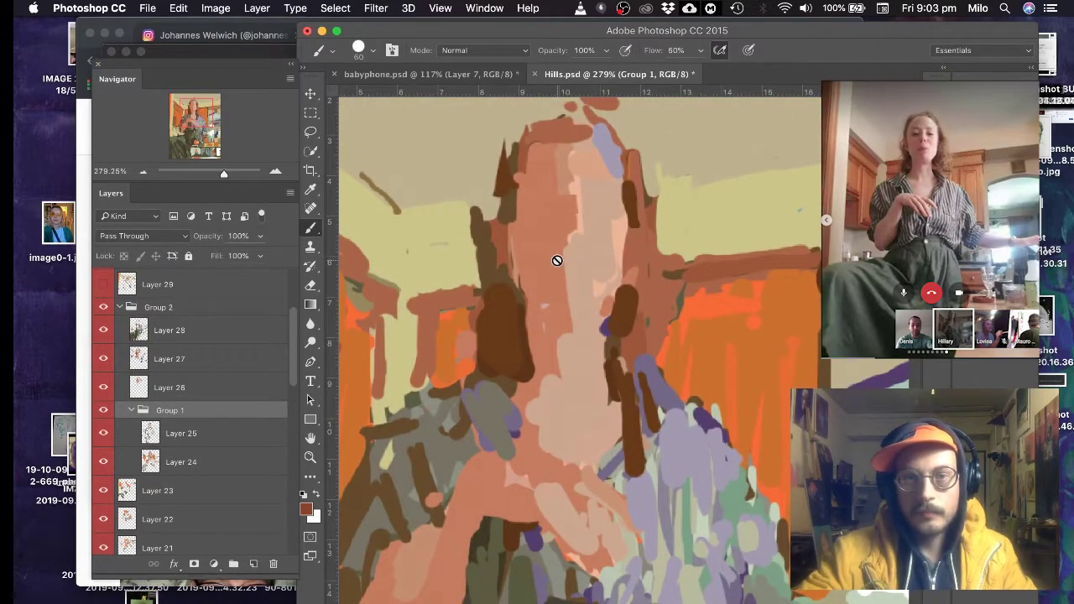
scroll(558, 261, down, 5)
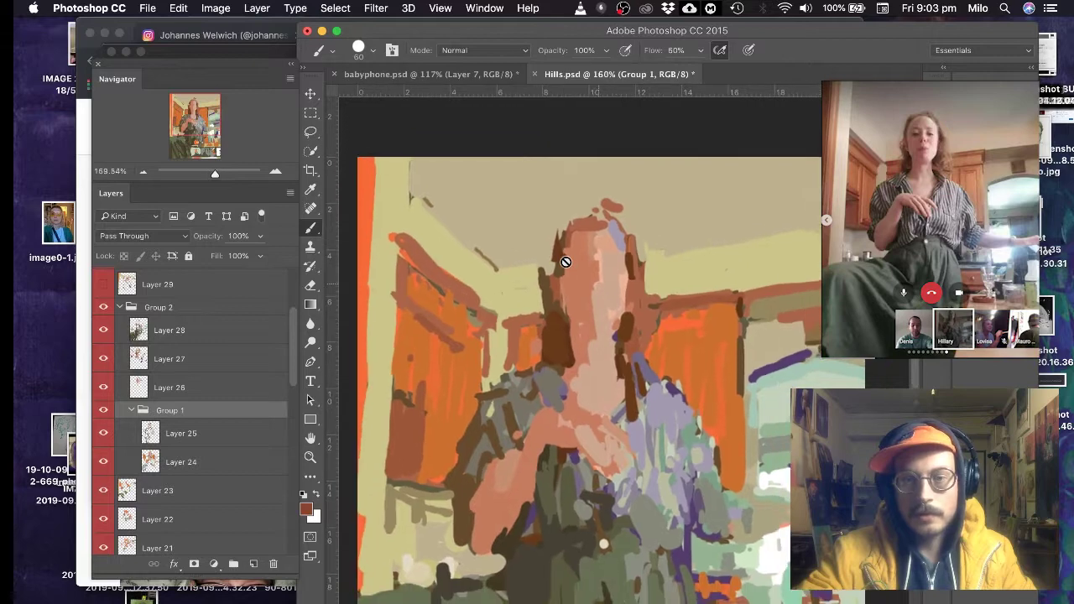
scroll(566, 262, down, 4)
scroll(568, 262, down, 2)
- Show Layer 29 above Group 2, toggling it to compare the stages of the painting
scroll(239, 389, up, 4)
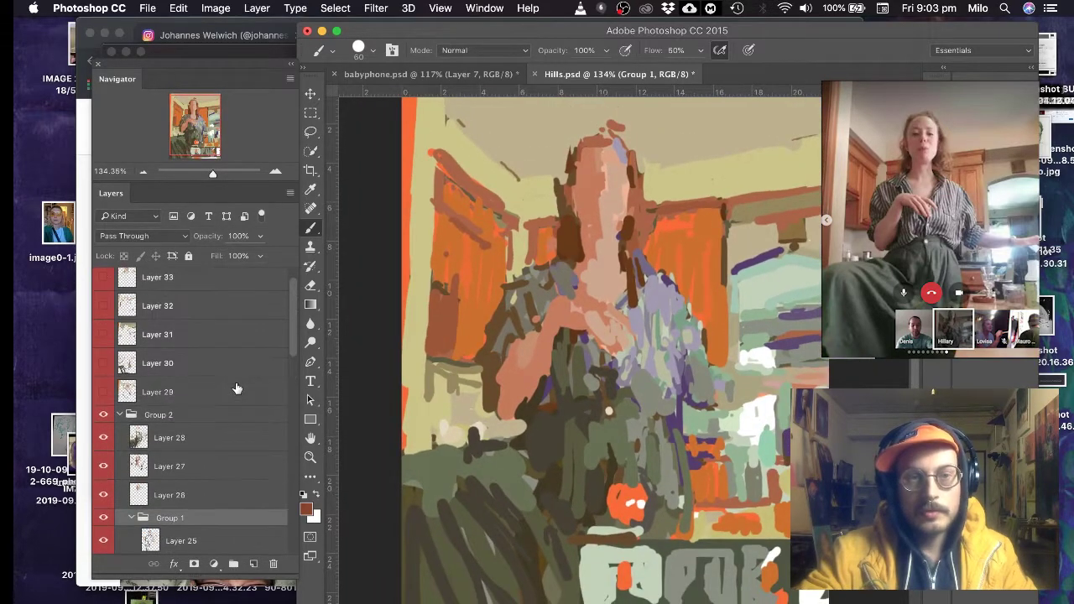
click(103, 392)
scroll(684, 303, down, 1)
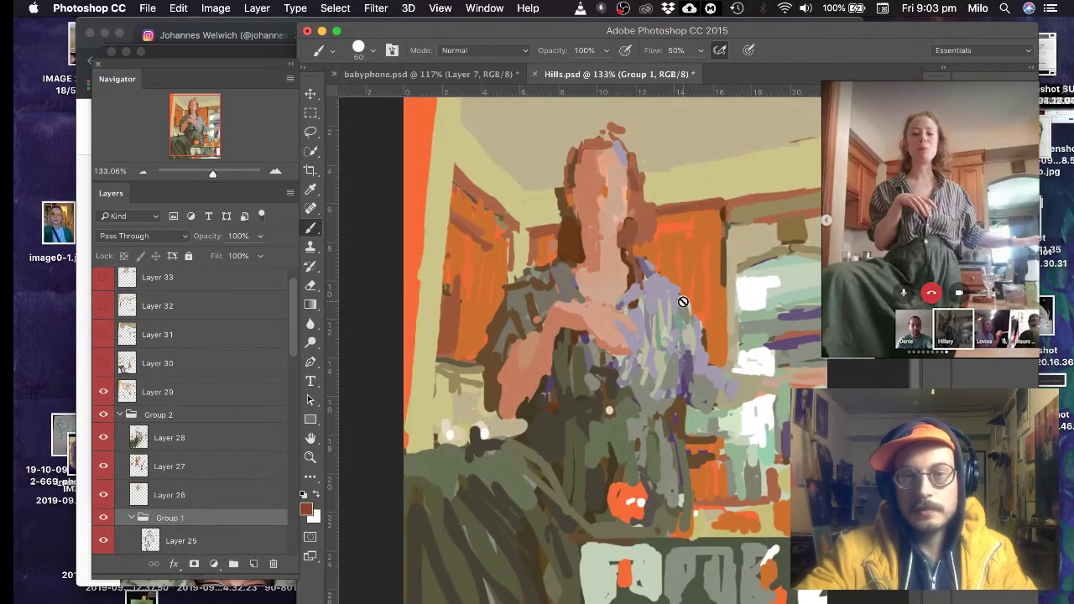
scroll(684, 303, down, 4)
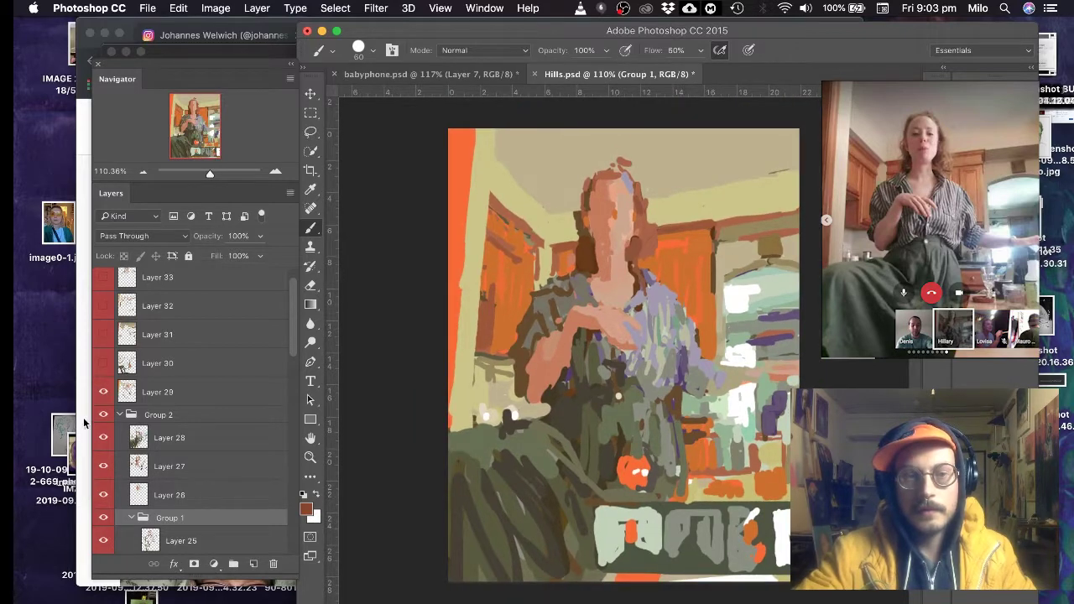
click(103, 392)
click(103, 392)
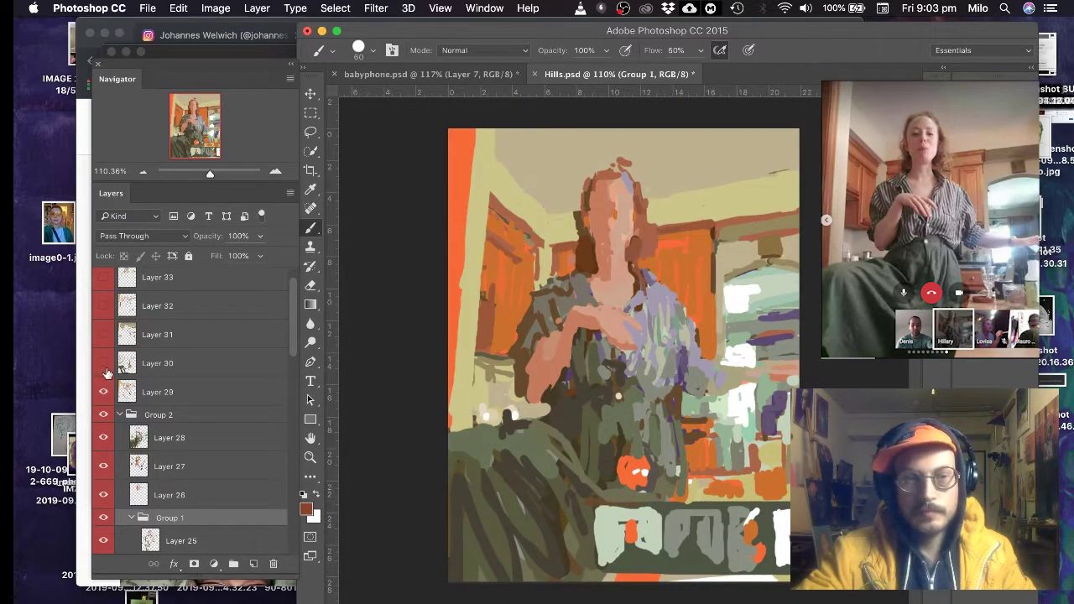
- Show Layers 30, 31, 32, 33 and 34 one after another to reveal the final painting stages
click(103, 363)
click(103, 333)
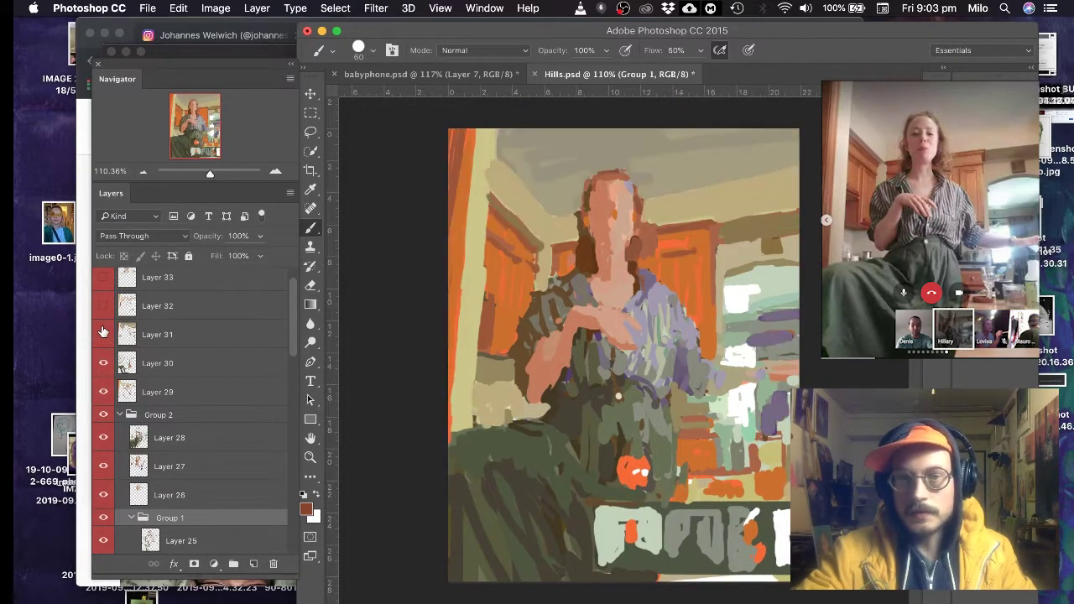
click(103, 305)
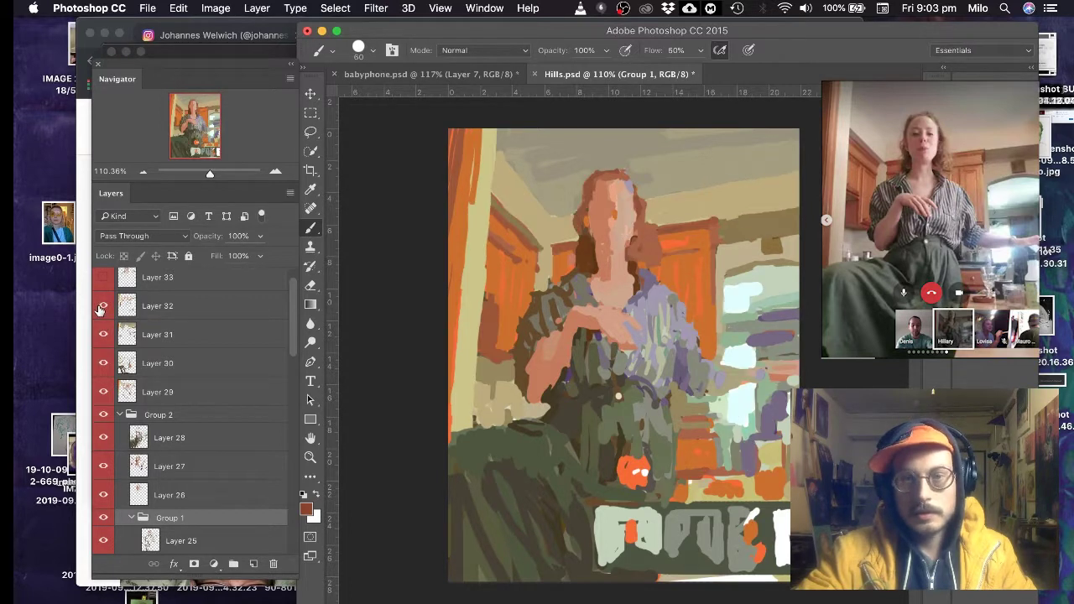
scroll(99, 309, up, 1)
click(102, 311)
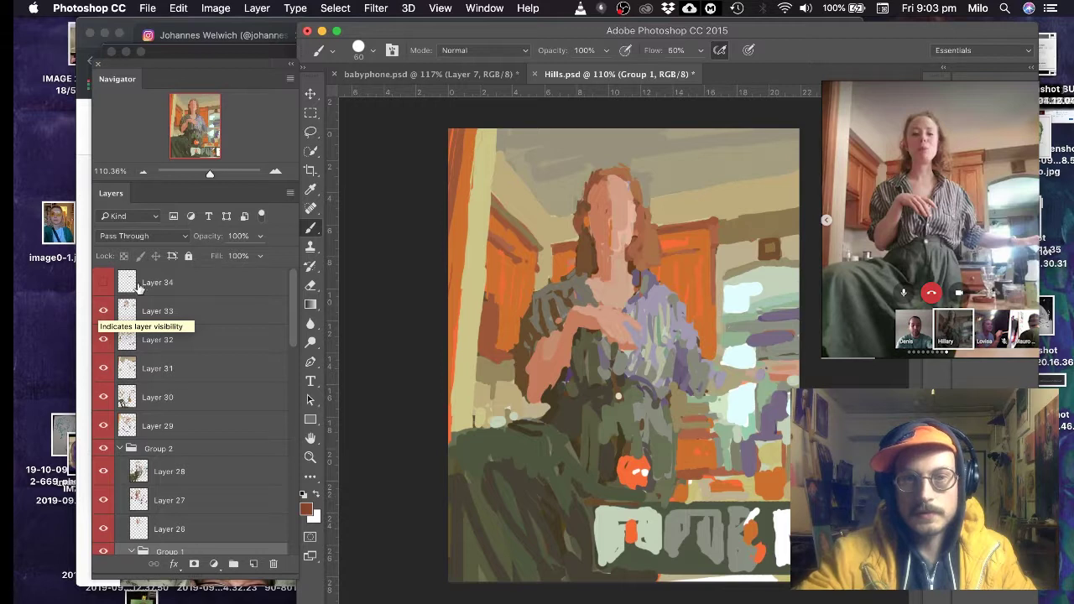
click(102, 283)
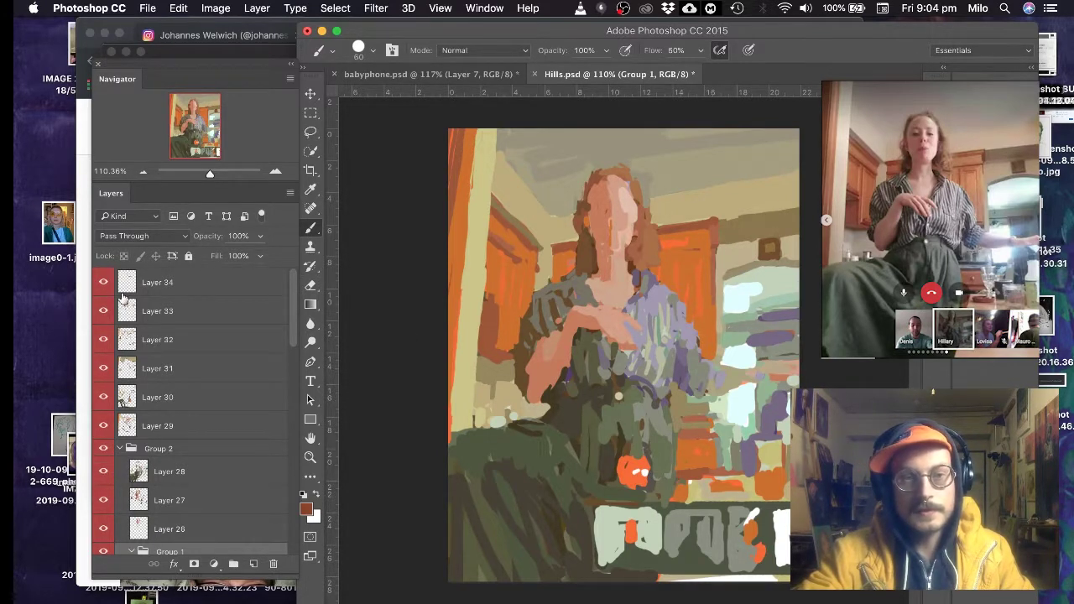
- Collapse Group 2 and gather Layers 29 to 34 together with Group 2 into a new group at the top of the stack
click(120, 449)
click(187, 289)
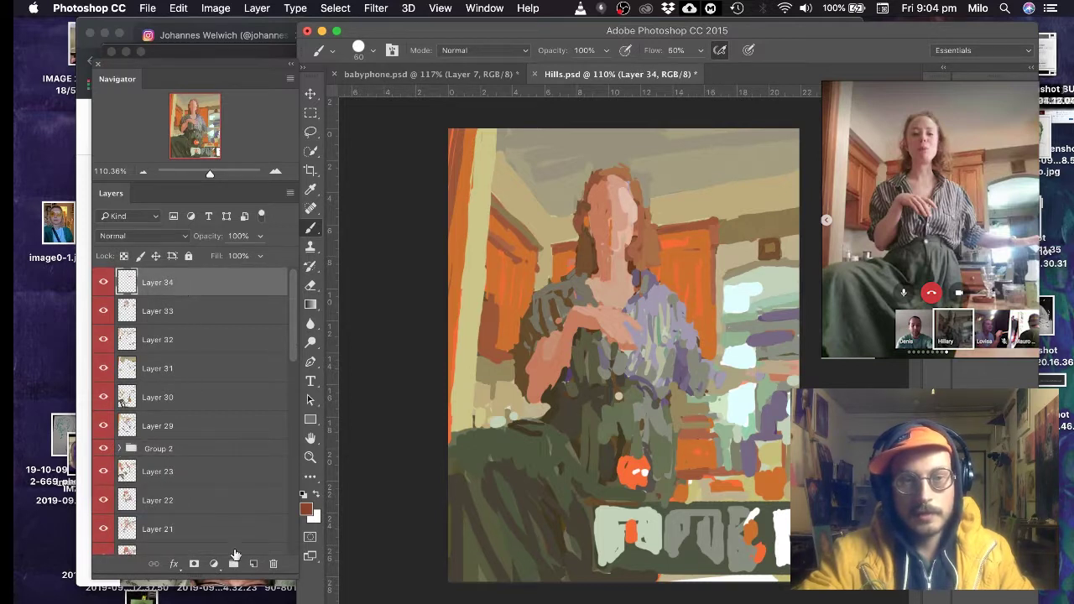
click(234, 564)
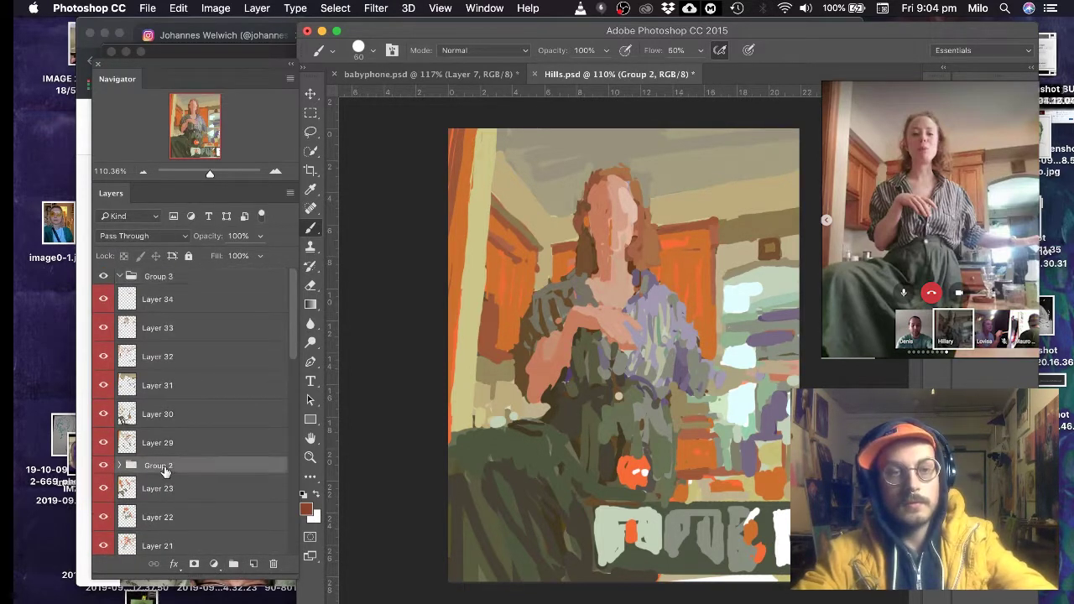
click(167, 468)
shift+click(158, 315)
drag(163, 311, 160, 277)
- Toggle the visibility of Group 3 repeatedly to compare the flat orange stage with the finished painting, ending with the group hidden
click(102, 277)
click(103, 277)
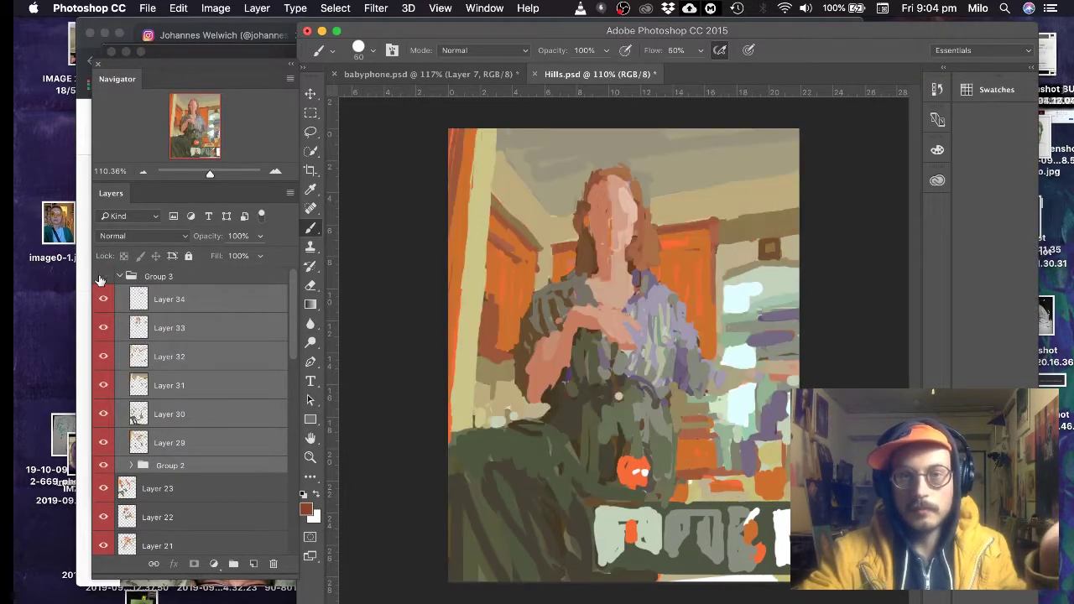
click(101, 278)
click(100, 278)
click(100, 278)
click(101, 278)
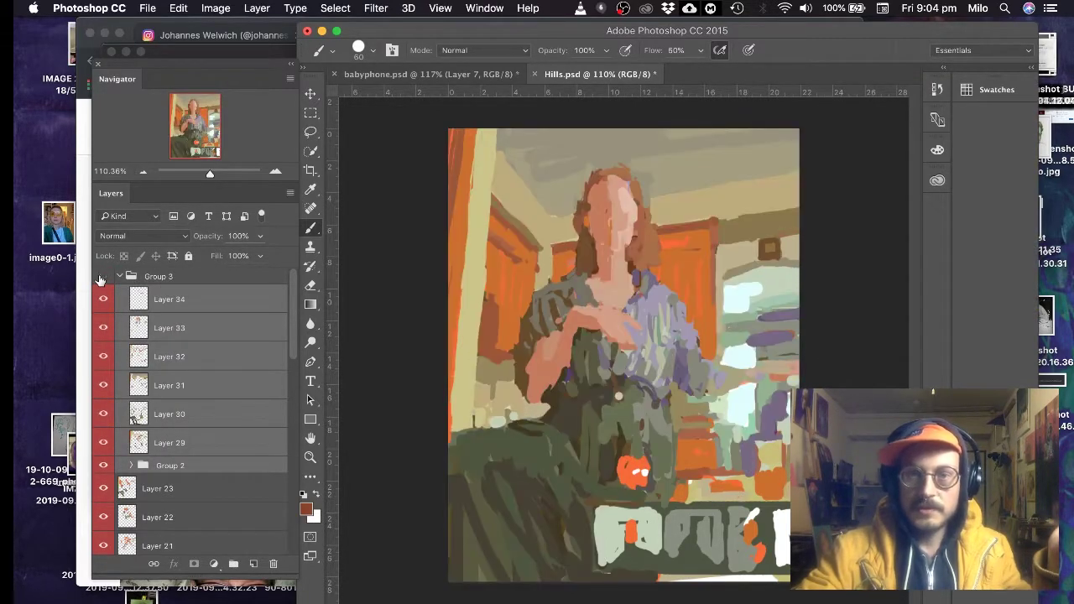
click(100, 278)
click(100, 278)
click(100, 277)
click(100, 278)
click(100, 278)
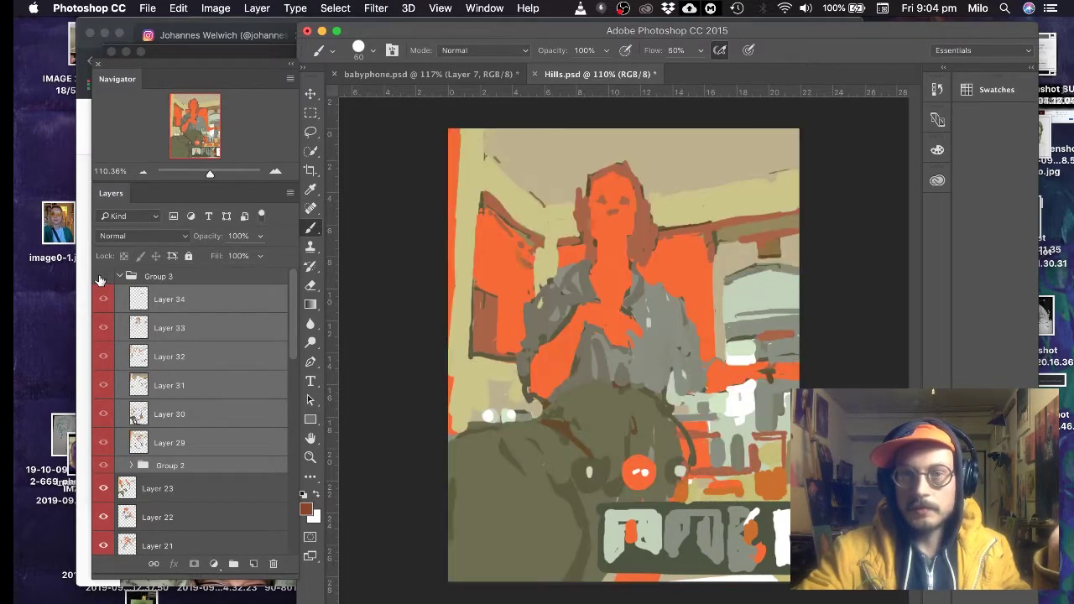
click(102, 277)
click(101, 277)
click(102, 277)
click(102, 277)
click(102, 277)
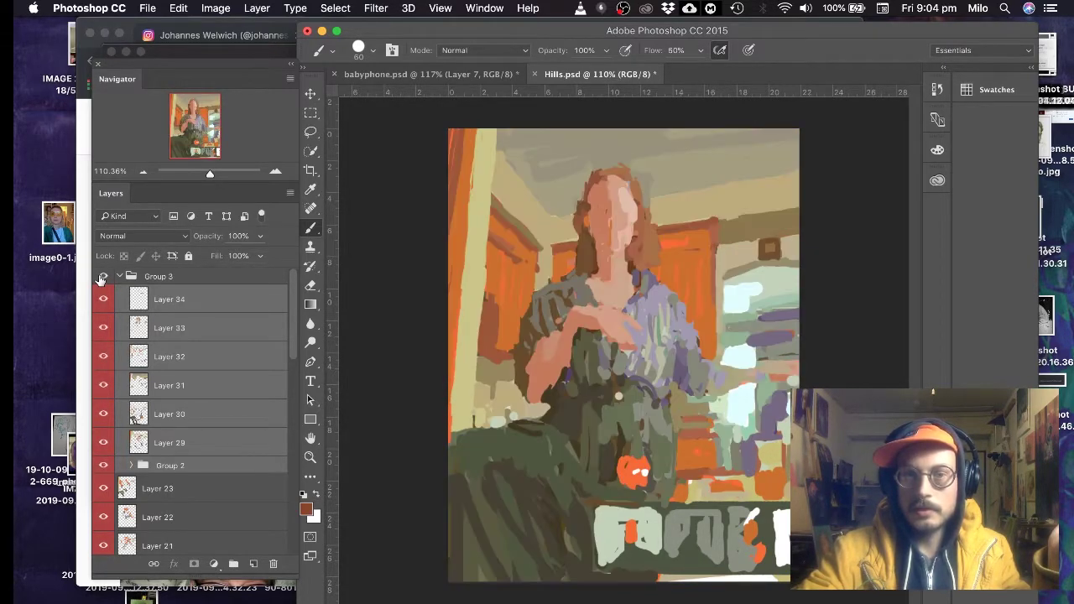
click(101, 278)
click(102, 278)
click(101, 278)
click(100, 278)
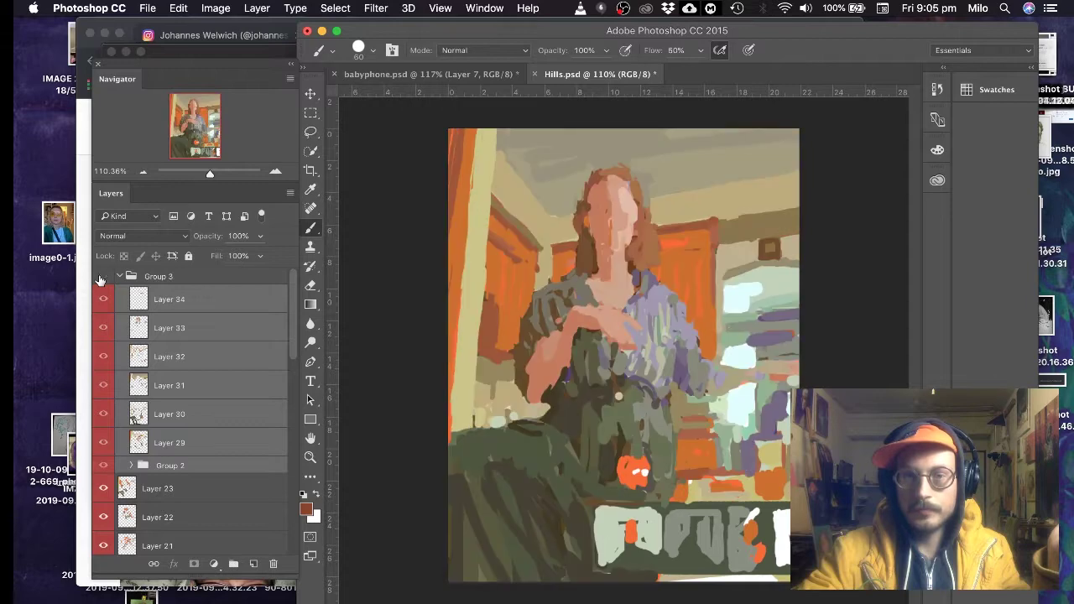
click(101, 278)
click(102, 278)
click(102, 278)
click(101, 278)
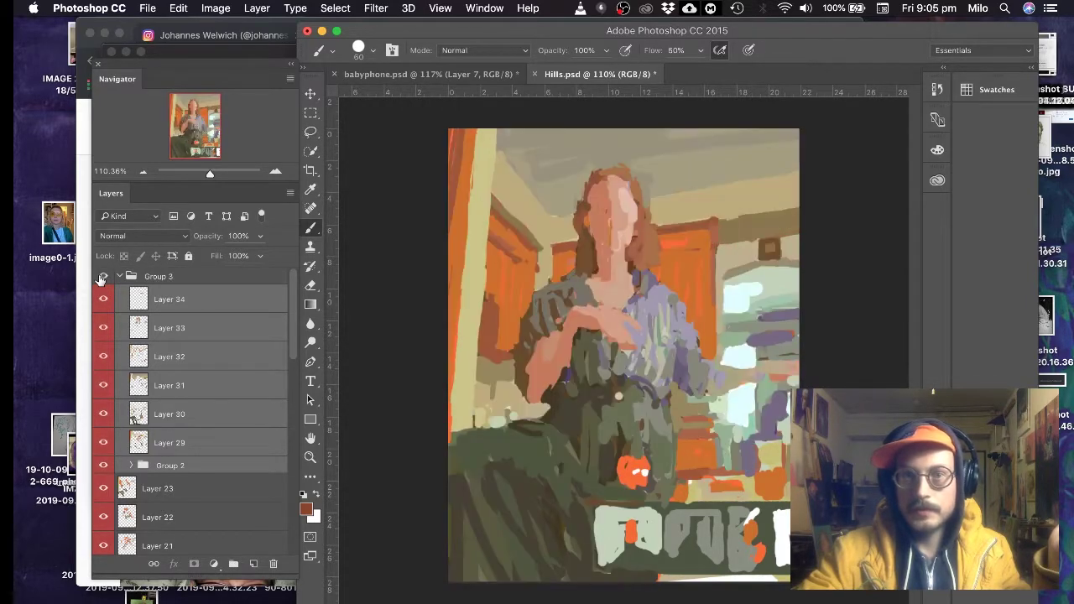
click(102, 278)
click(102, 278)
click(101, 278)
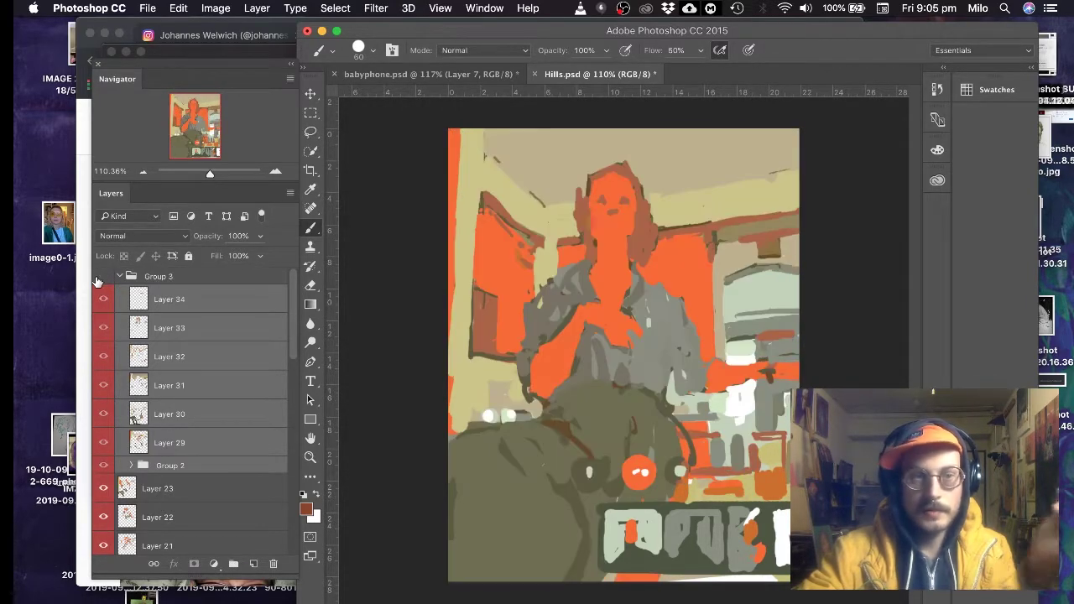
- Collapse Group 3, show it briefly to compare the finished painting, and hide it again
click(119, 278)
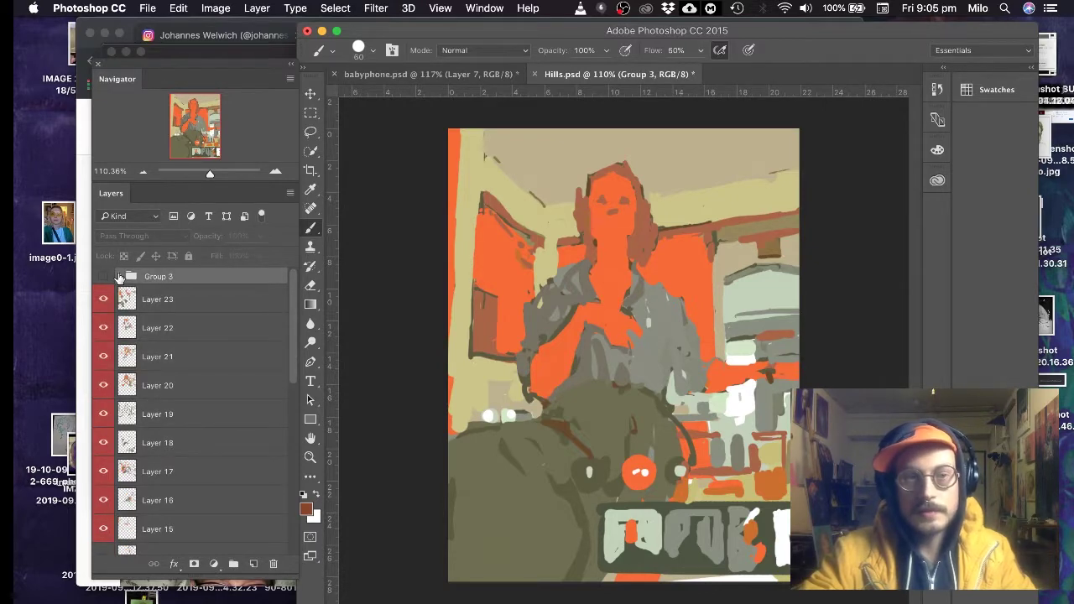
click(101, 278)
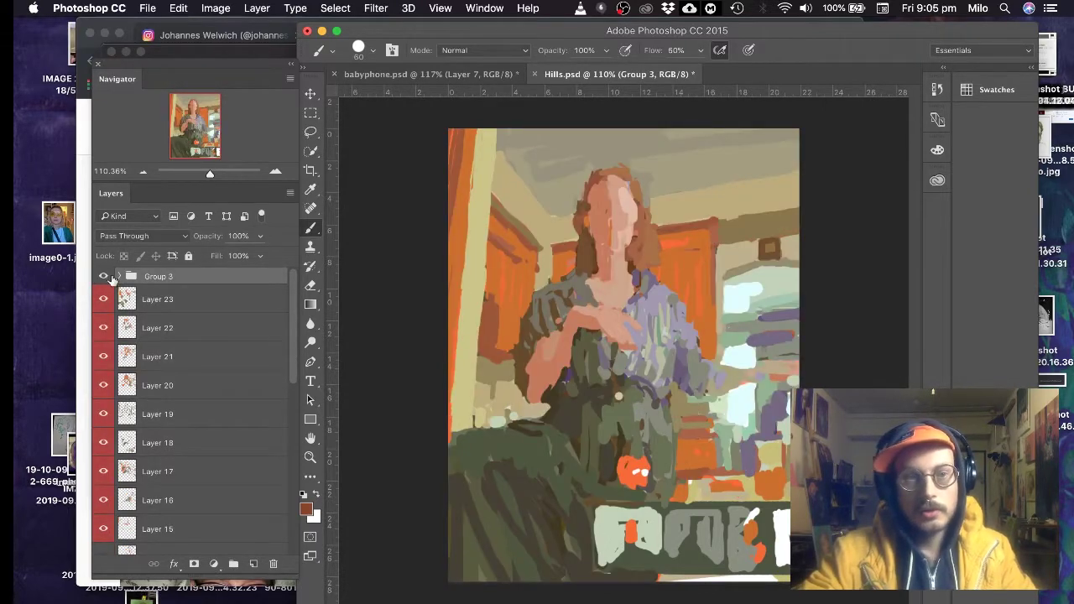
click(101, 278)
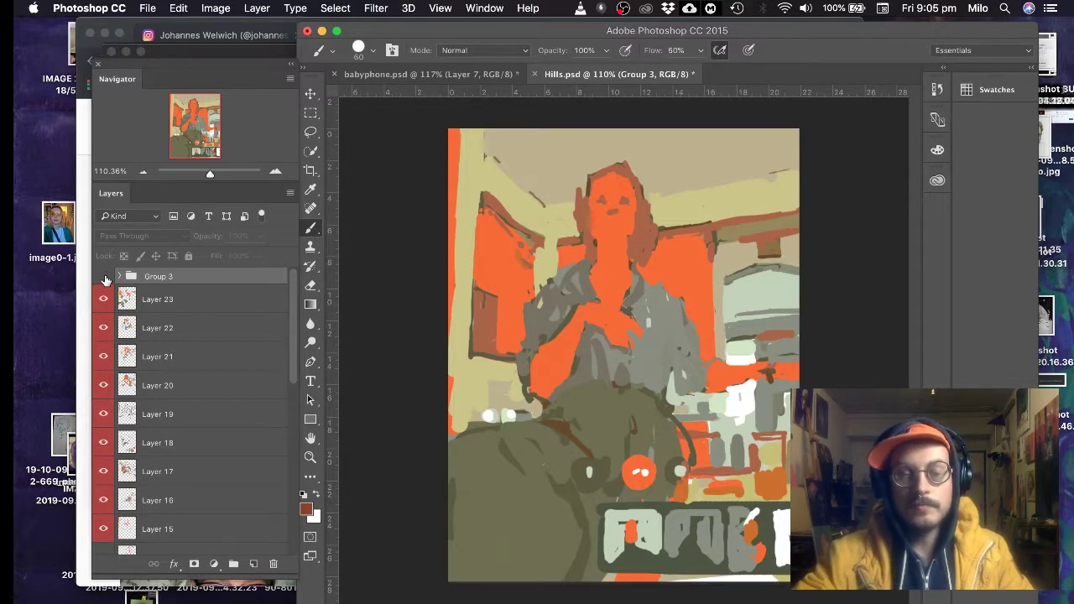
- Review the early layers from Layer 23 down to the Background, and show Group 3 again
scroll(167, 333, down, 10)
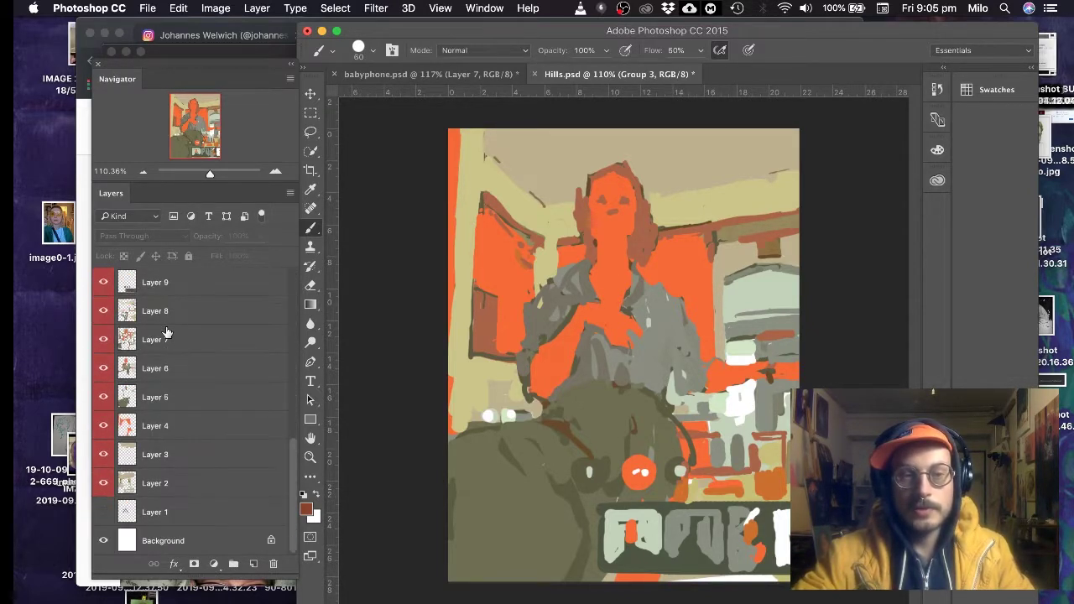
scroll(130, 462, up, 10)
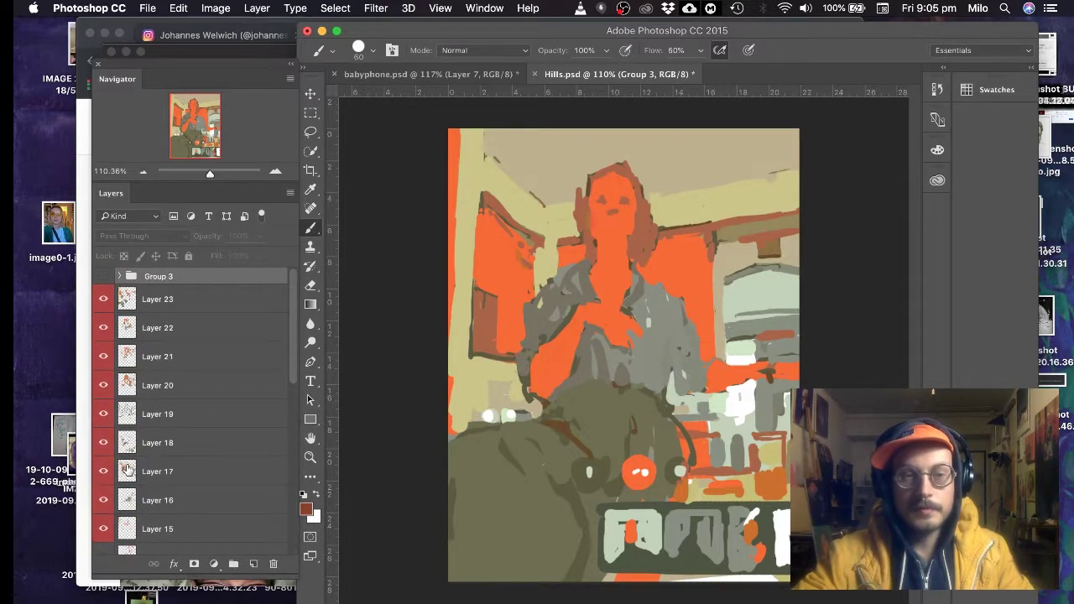
scroll(223, 365, down, 10)
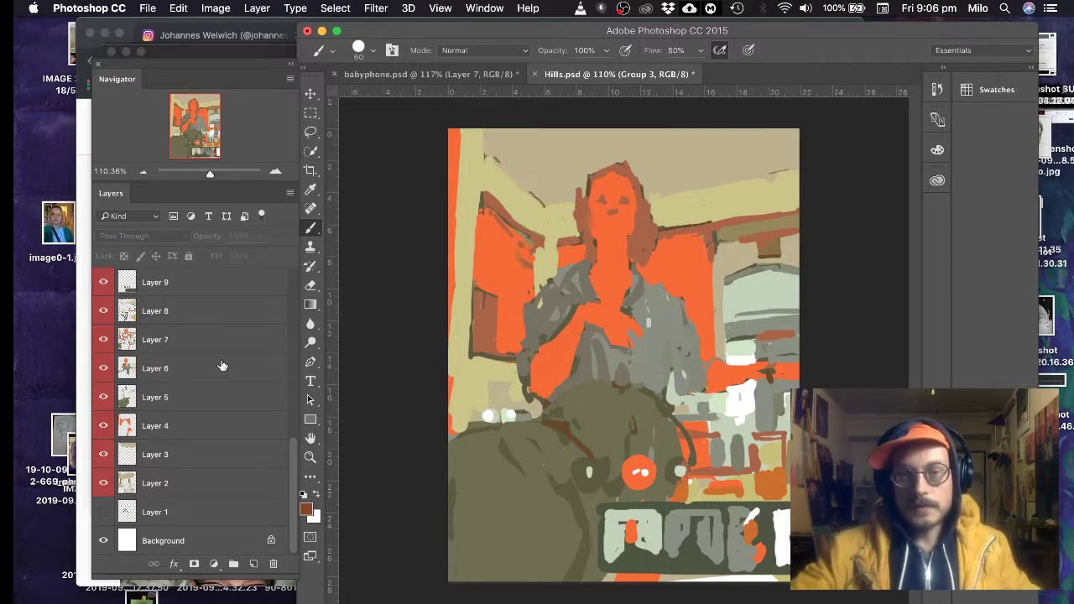
scroll(223, 384, up, 8)
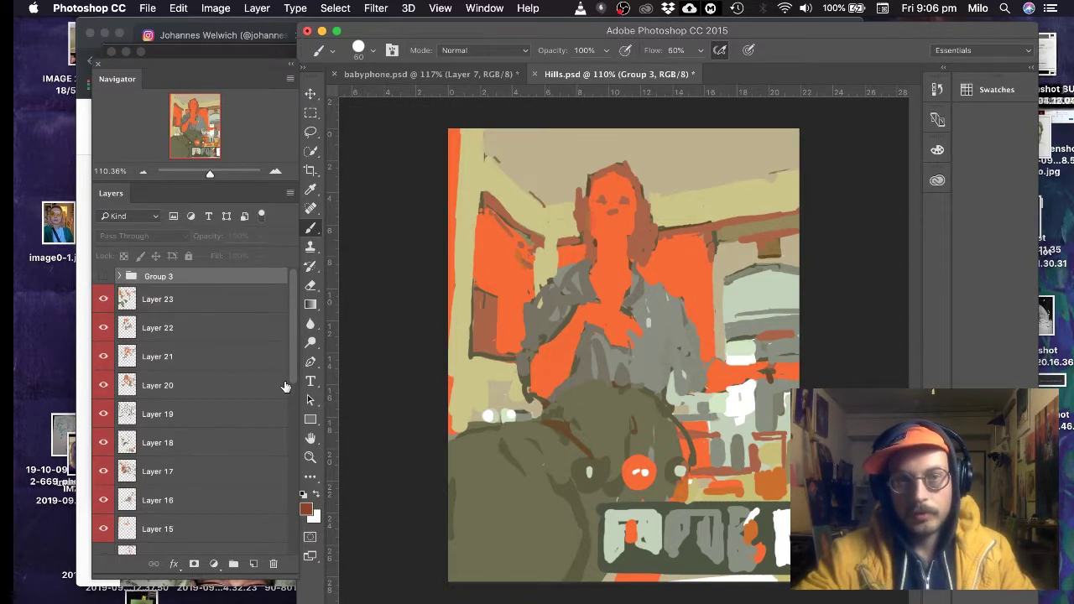
scroll(286, 386, down, 5)
scroll(286, 386, up, 5)
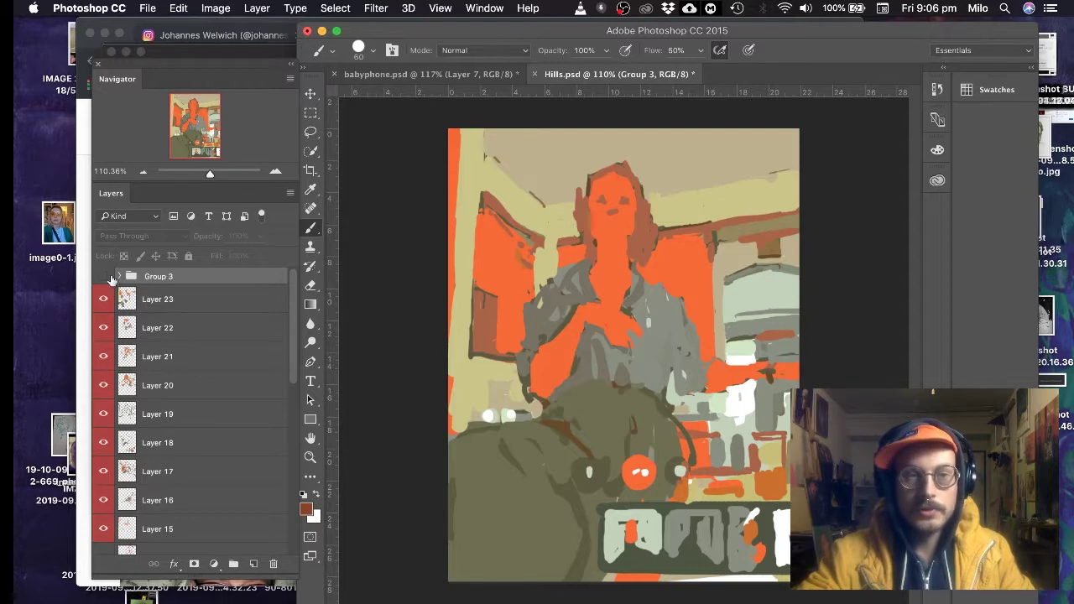
click(104, 276)
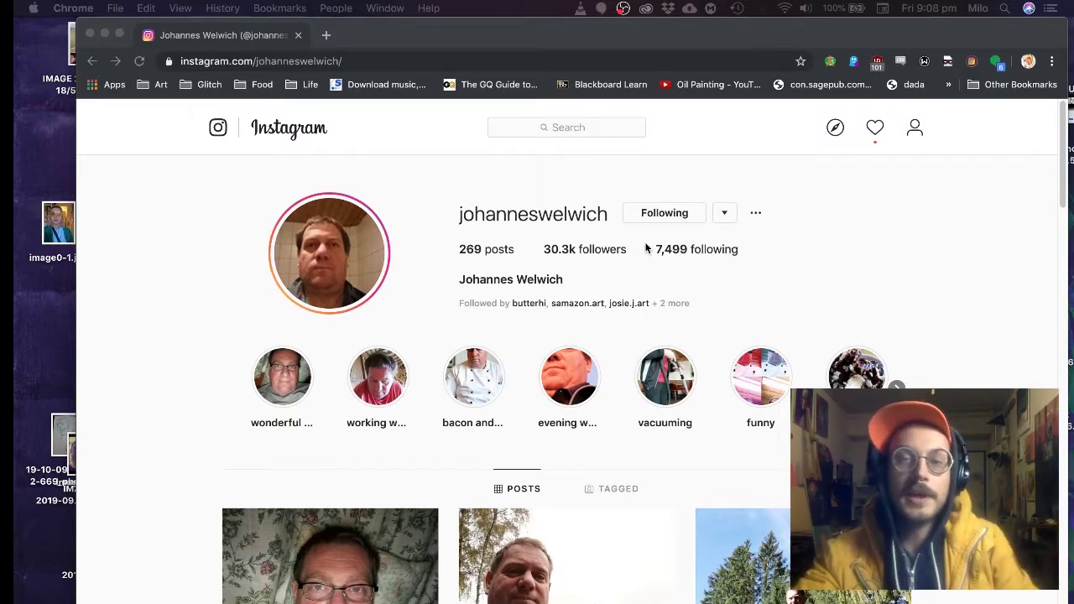
- Look over the Instagram profile's header, story highlights and newest photo posts
scroll(647, 249, down, 5)
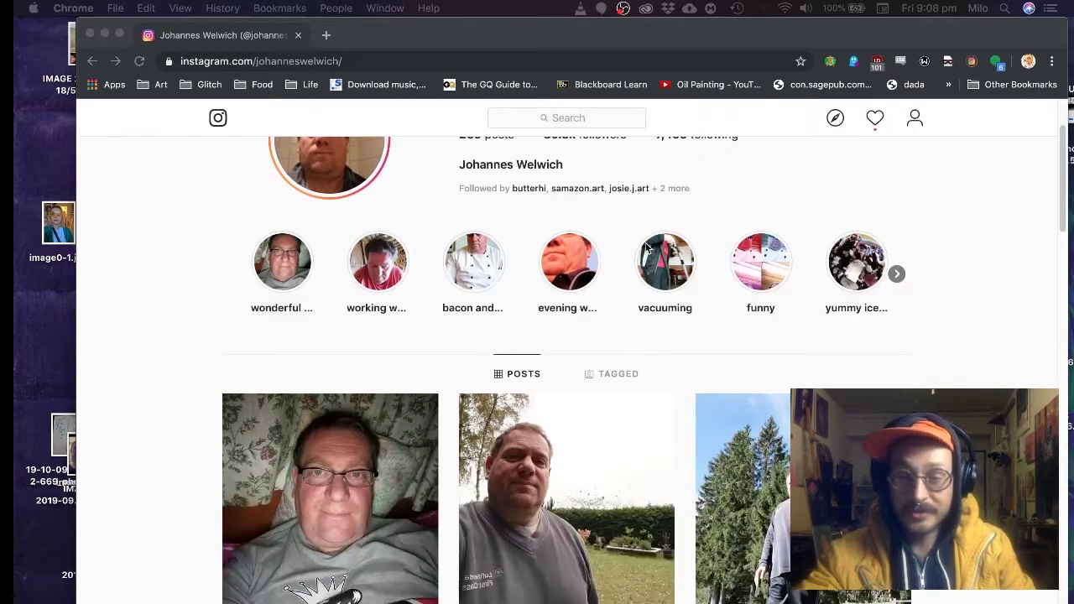
scroll(646, 248, up, 5)
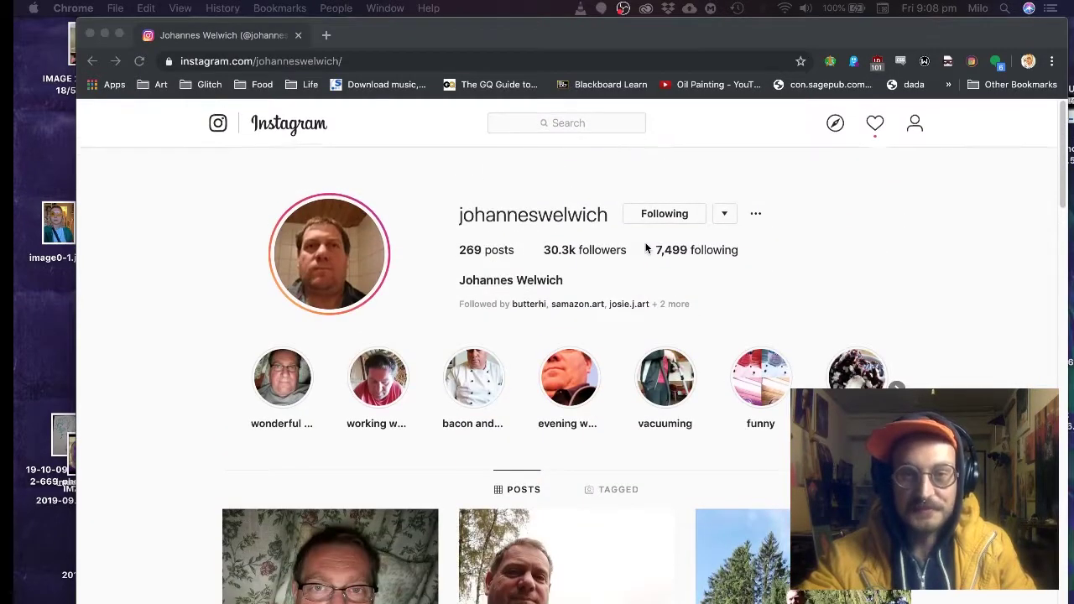
scroll(716, 249, down, 1)
scroll(716, 248, down, 2)
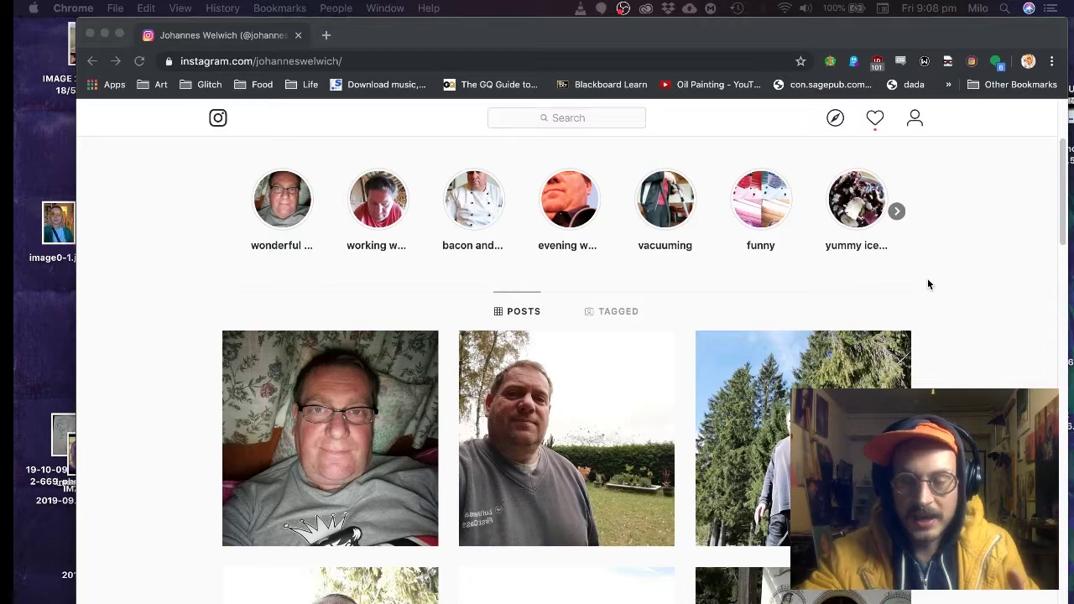
scroll(929, 285, down, 5)
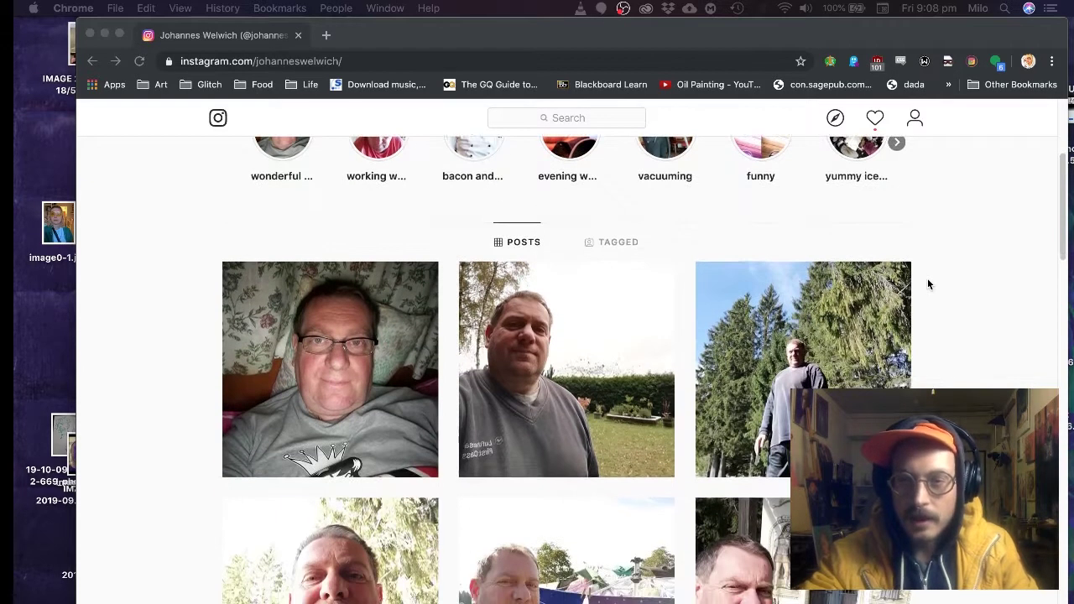
scroll(928, 284, down, 4)
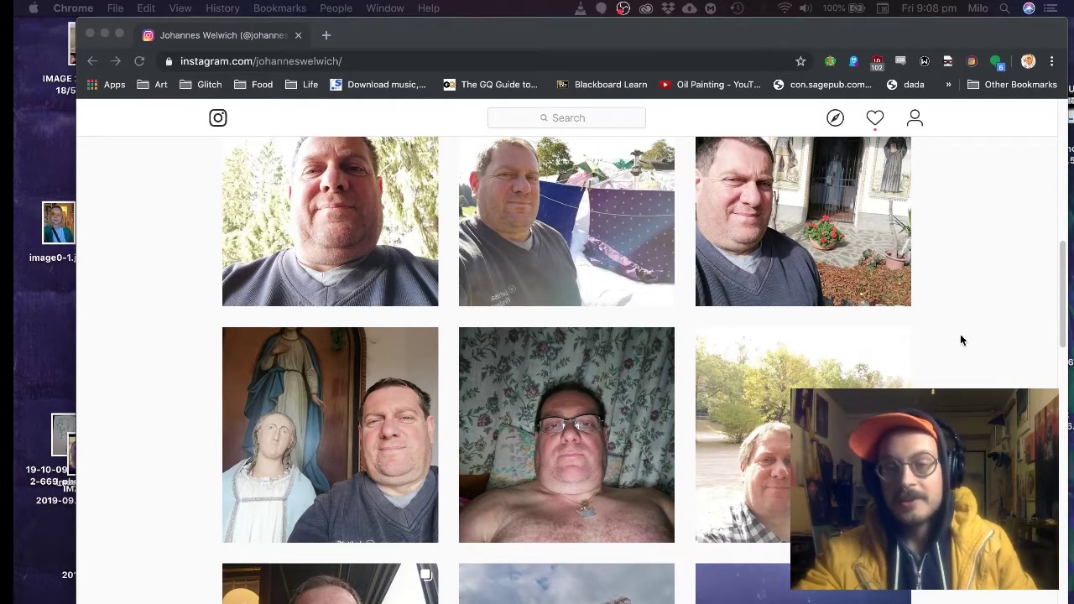
scroll(962, 340, down, 5)
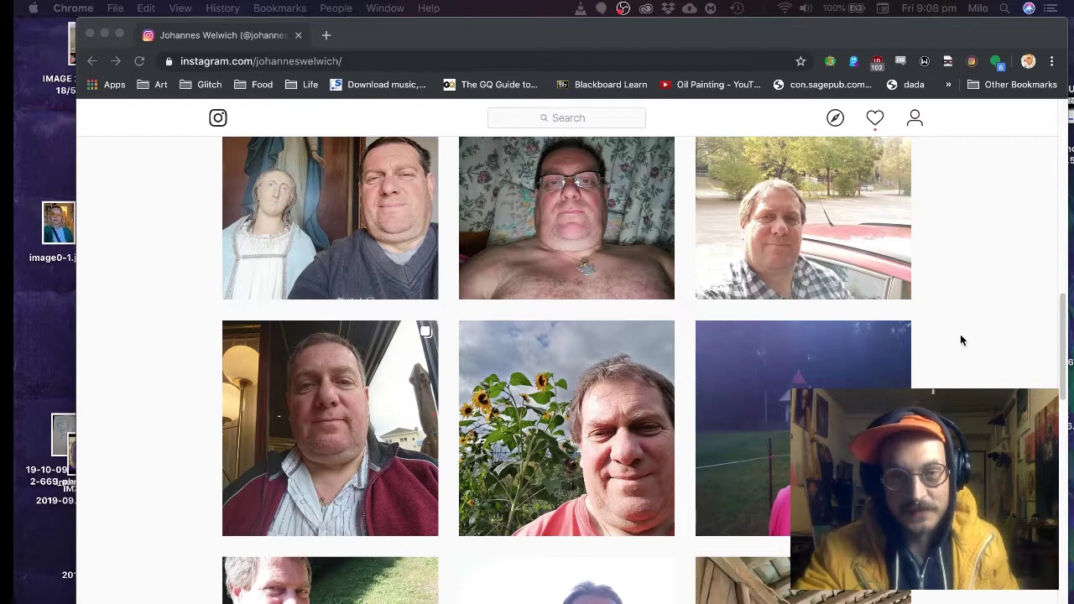
scroll(962, 340, down, 2)
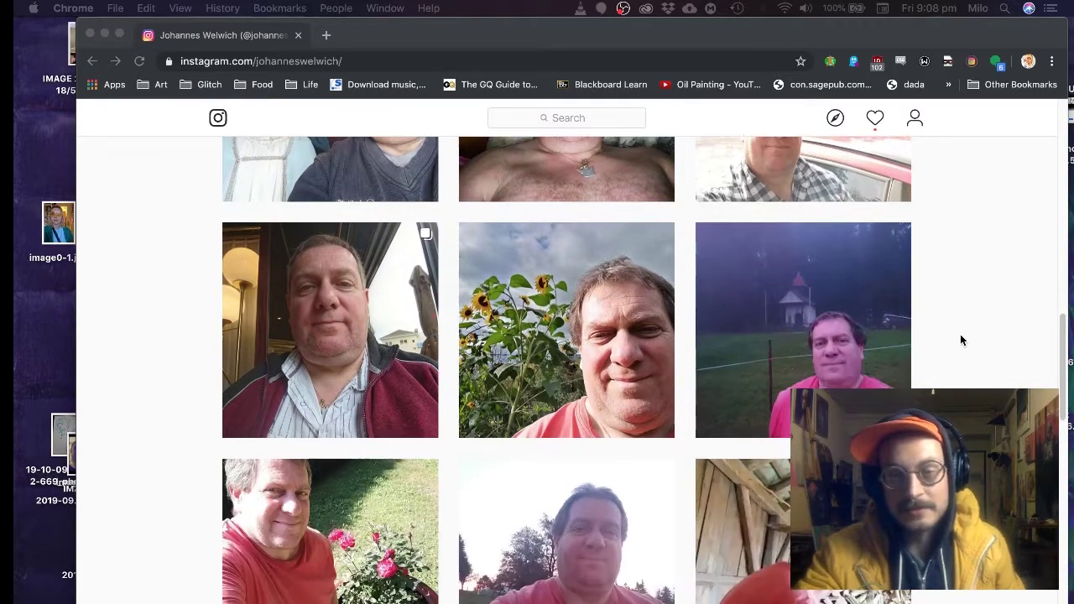
scroll(962, 340, up, 8)
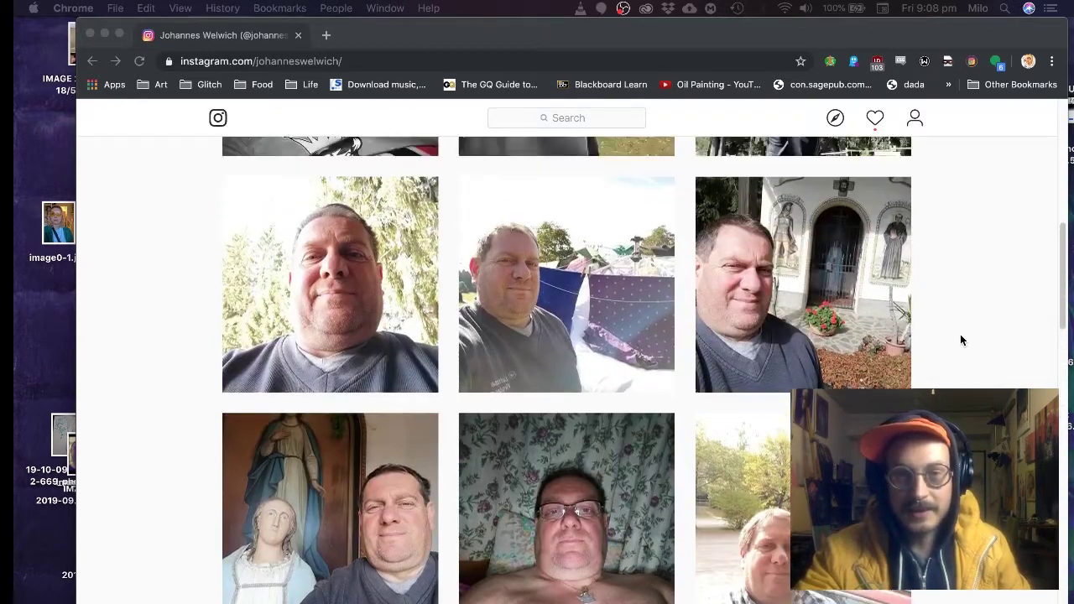
scroll(962, 340, up, 2)
scroll(962, 340, down, 4)
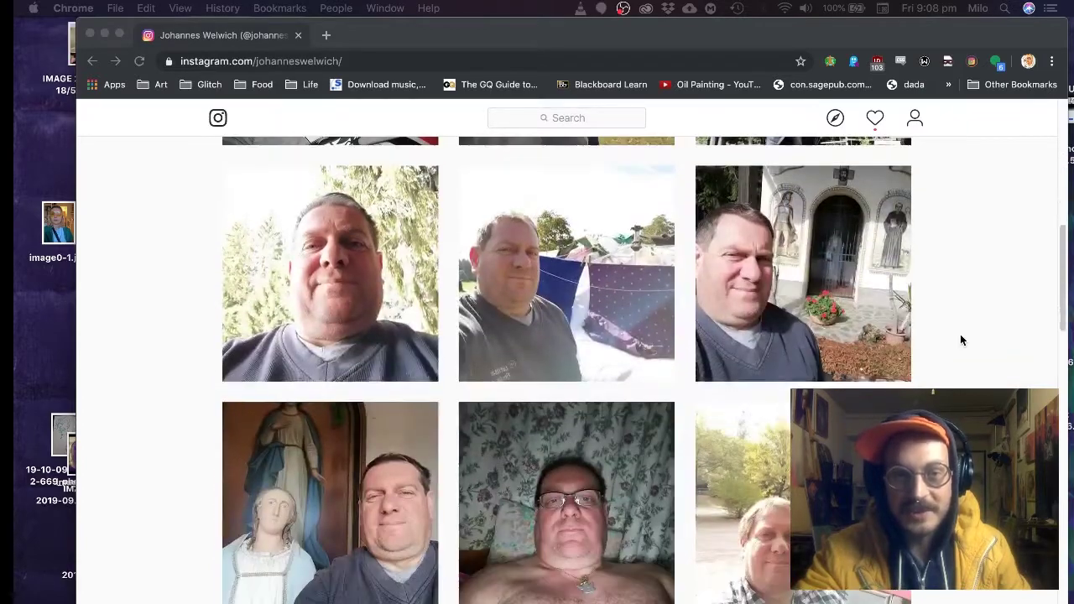
- Browse the profile's older photos down to the flower posts with overlaid text
scroll(962, 340, down, 8)
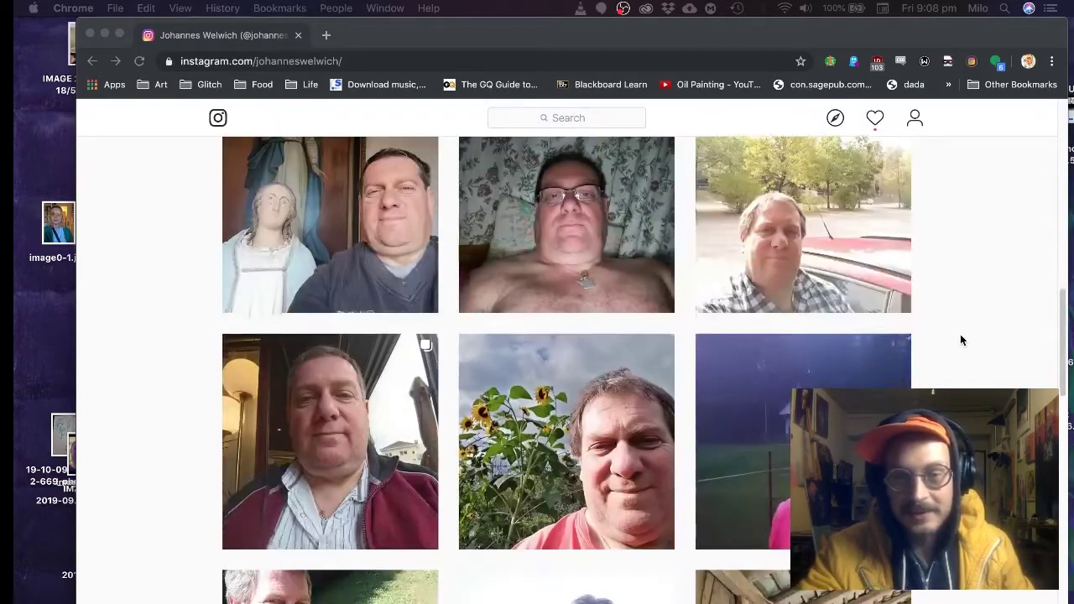
scroll(962, 340, down, 9)
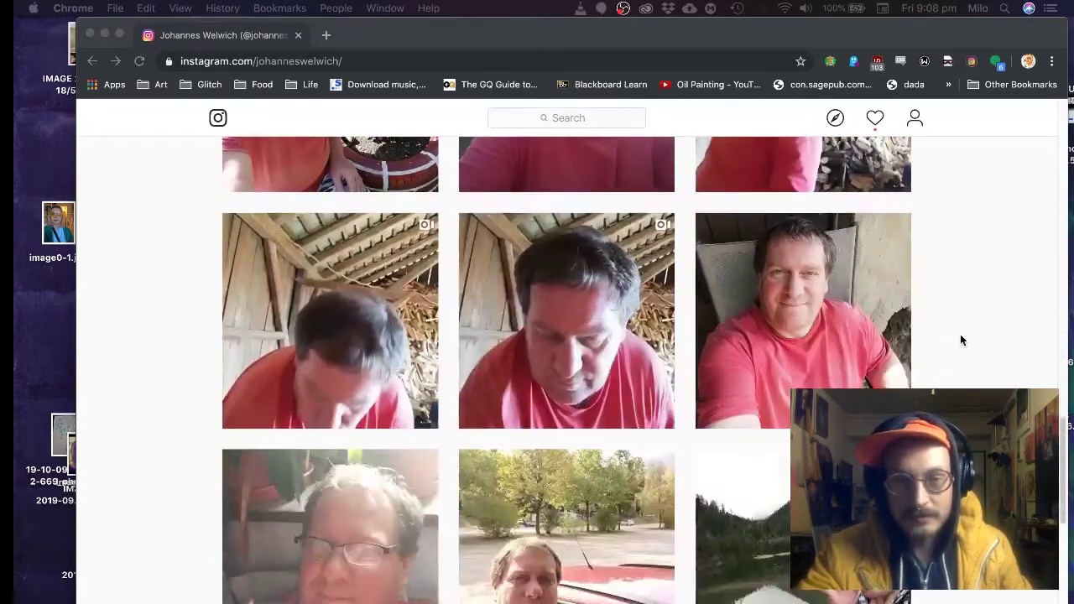
scroll(962, 340, down, 7)
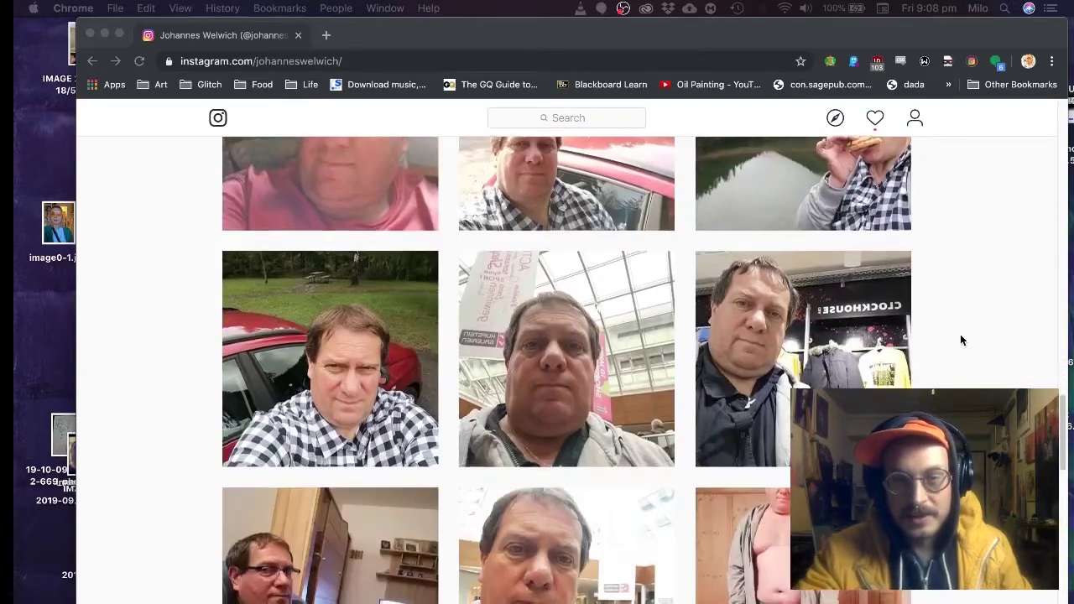
scroll(962, 340, down, 4)
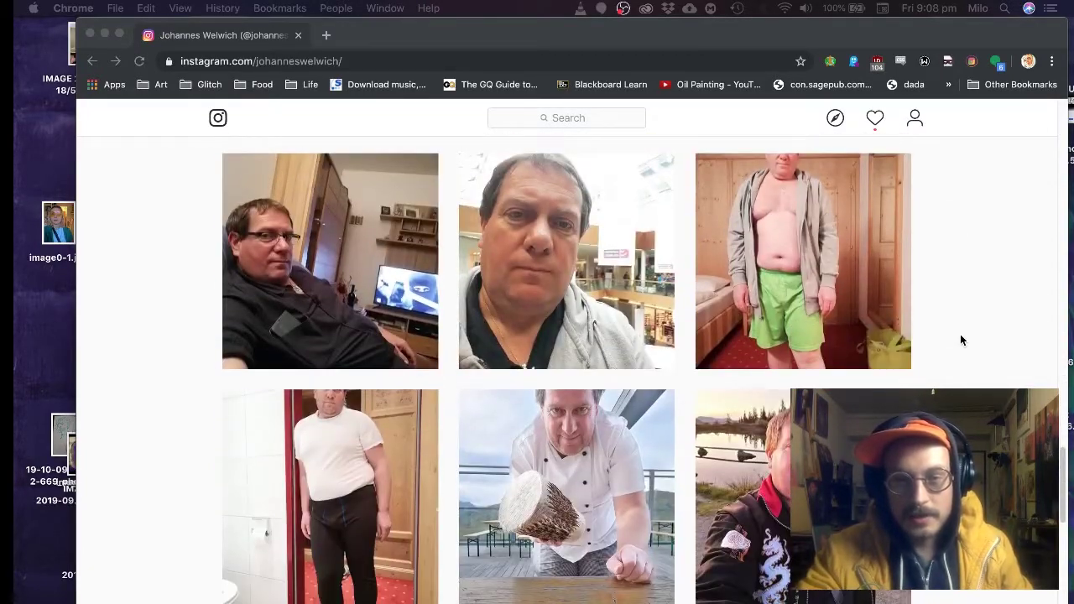
scroll(961, 340, up, 2)
scroll(962, 340, up, 2)
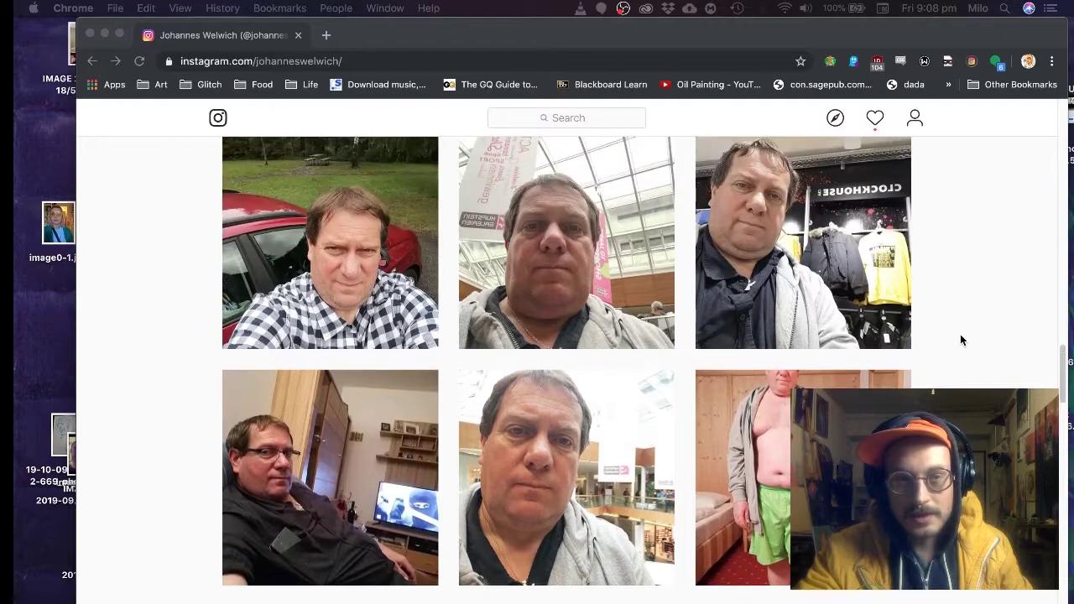
scroll(962, 340, down, 6)
scroll(962, 340, down, 5)
scroll(962, 340, down, 6)
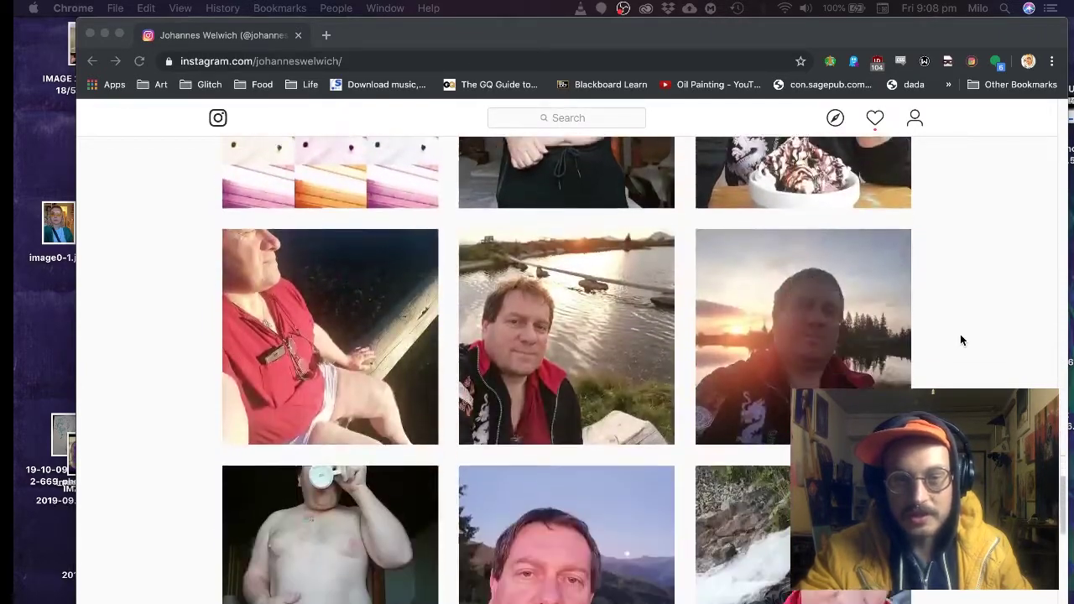
scroll(962, 340, down, 7)
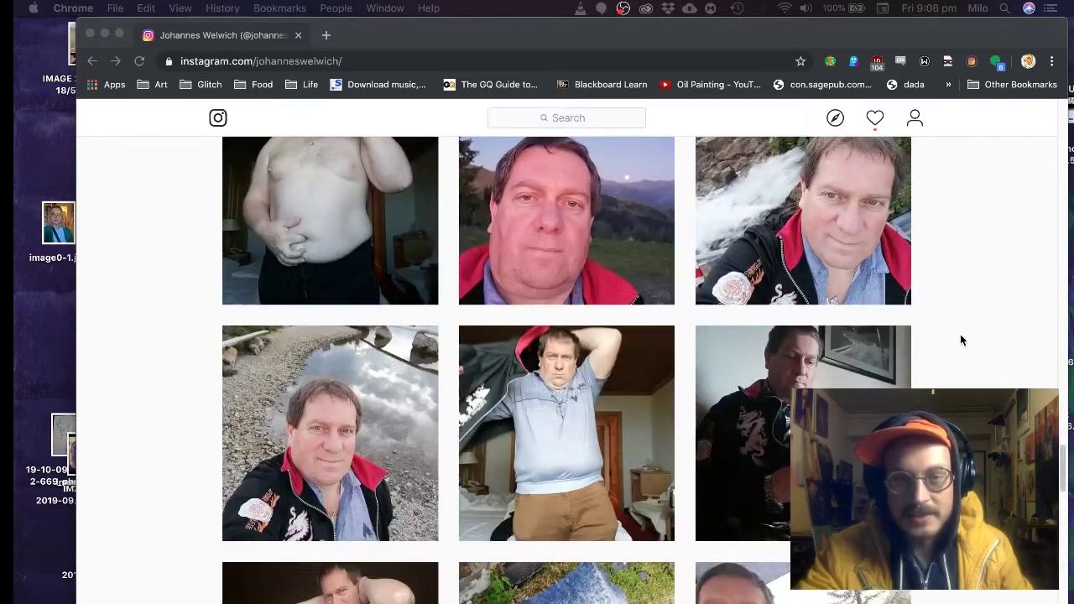
scroll(962, 340, down, 5)
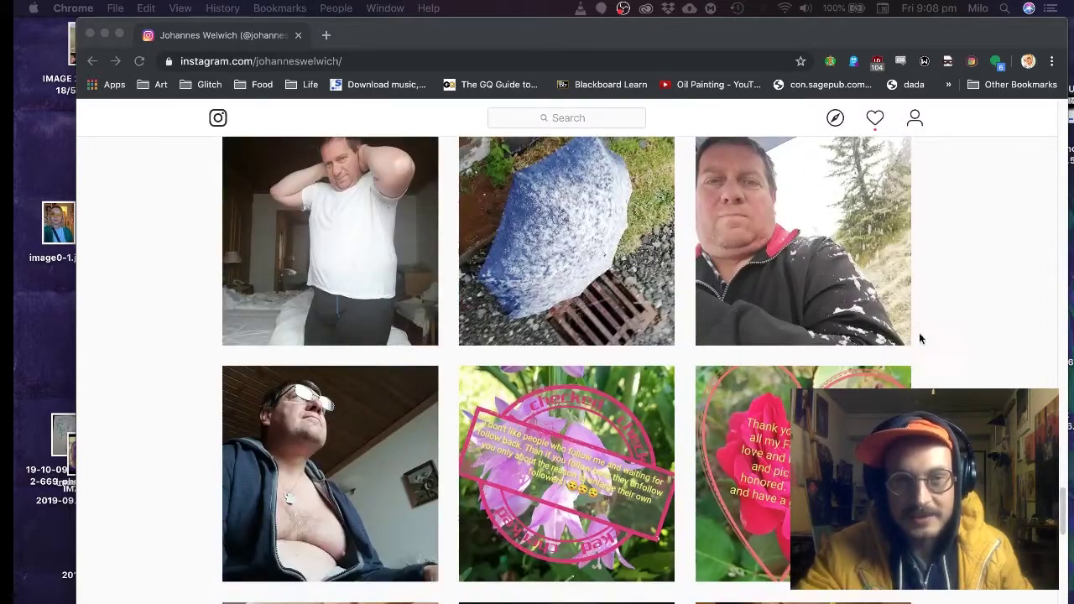
scroll(915, 336, down, 1)
scroll(907, 335, down, 2)
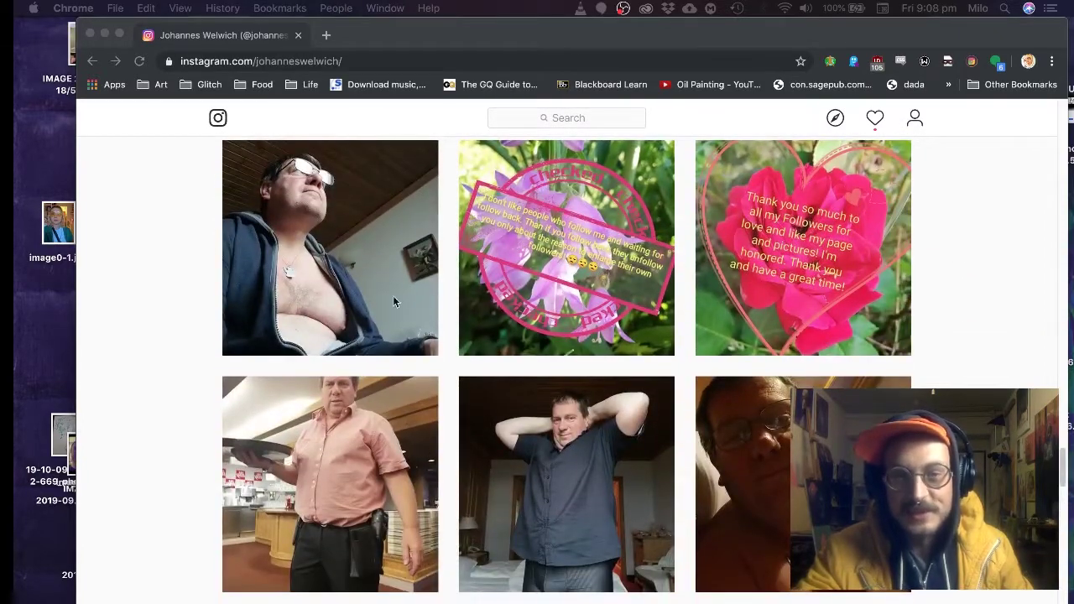
- View the older photos below the flower posts, and return to the beginning of the profile
click(924, 291)
scroll(924, 290, down, 2)
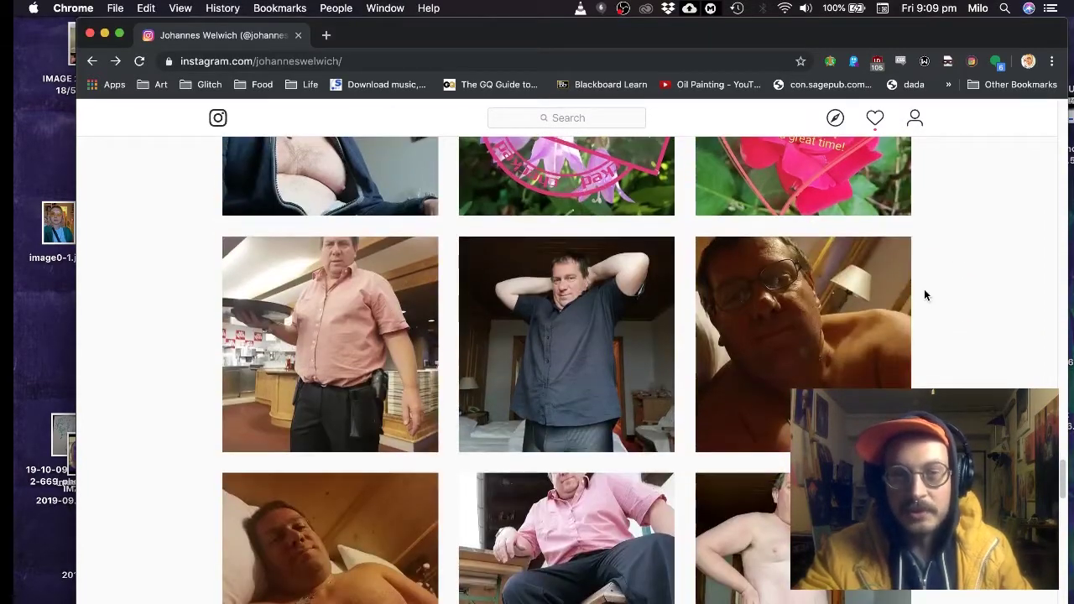
scroll(972, 359, down, 2)
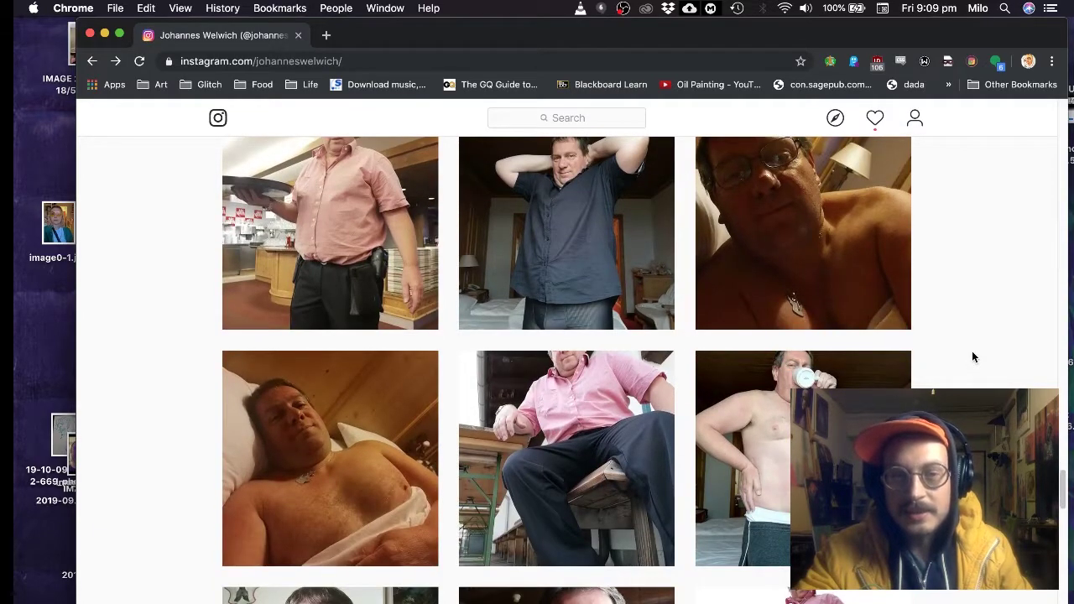
scroll(972, 355, down, 1)
scroll(972, 356, down, 5)
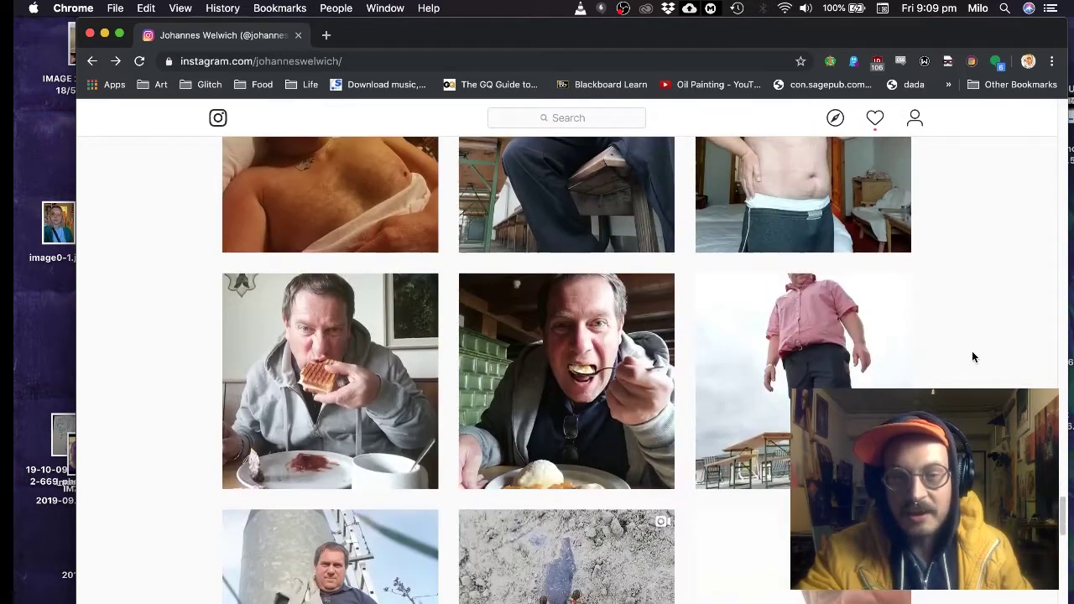
scroll(972, 357, down, 10)
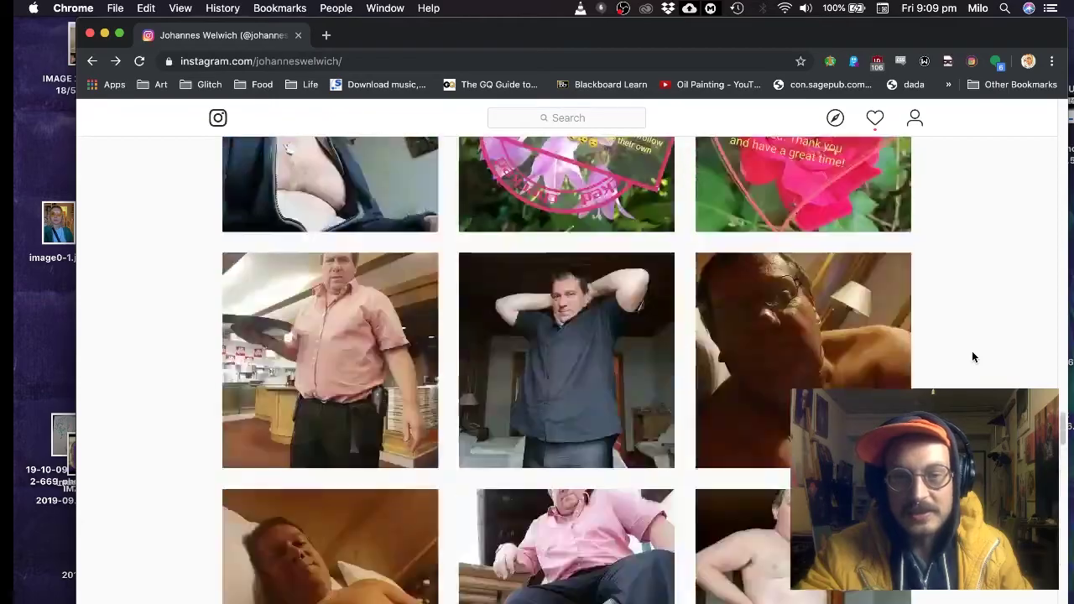
scroll(973, 357, up, 15)
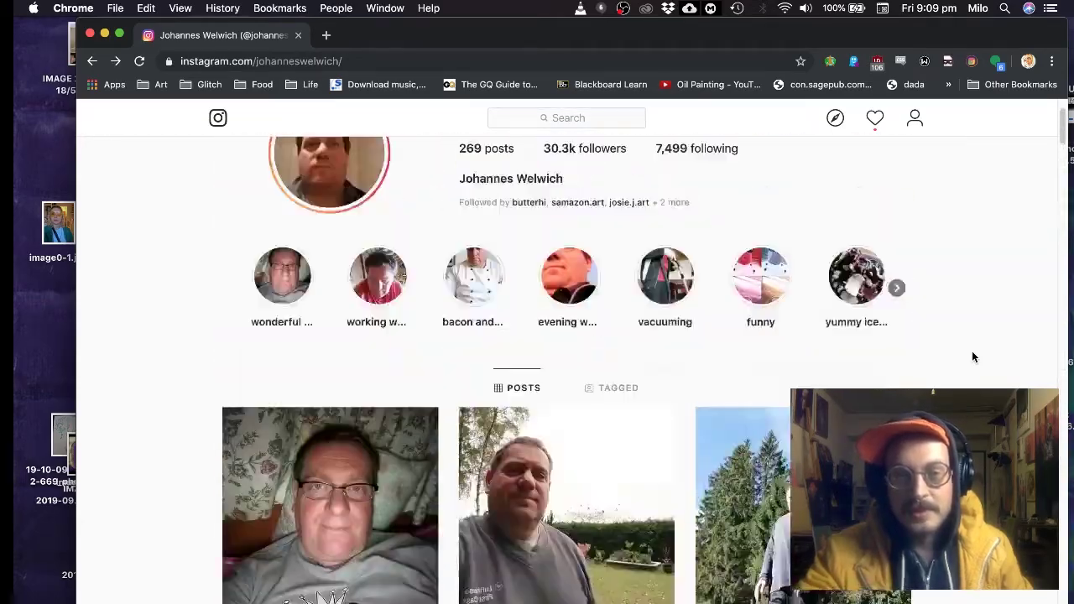
- Open the selfie post taken beside the chapel statue and read its caption and first comments
scroll(972, 357, down, 5)
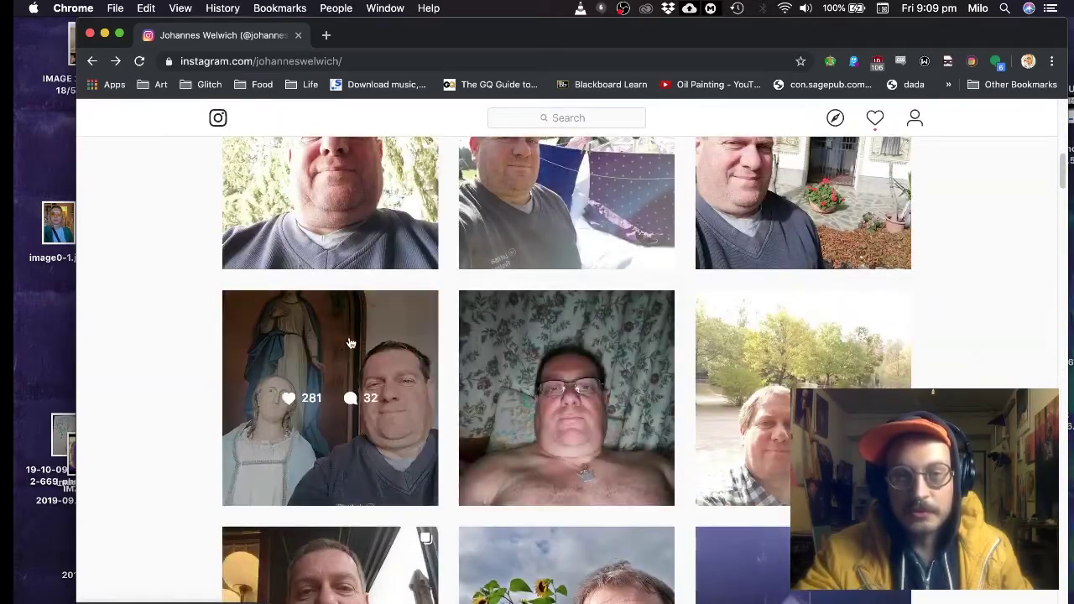
click(338, 343)
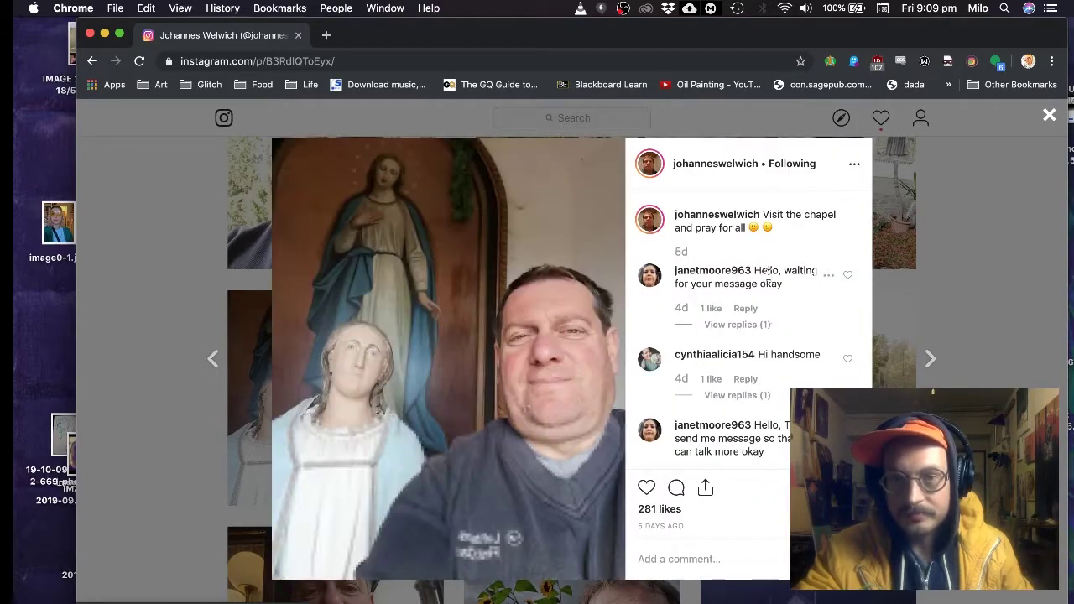
drag(761, 270, 799, 293)
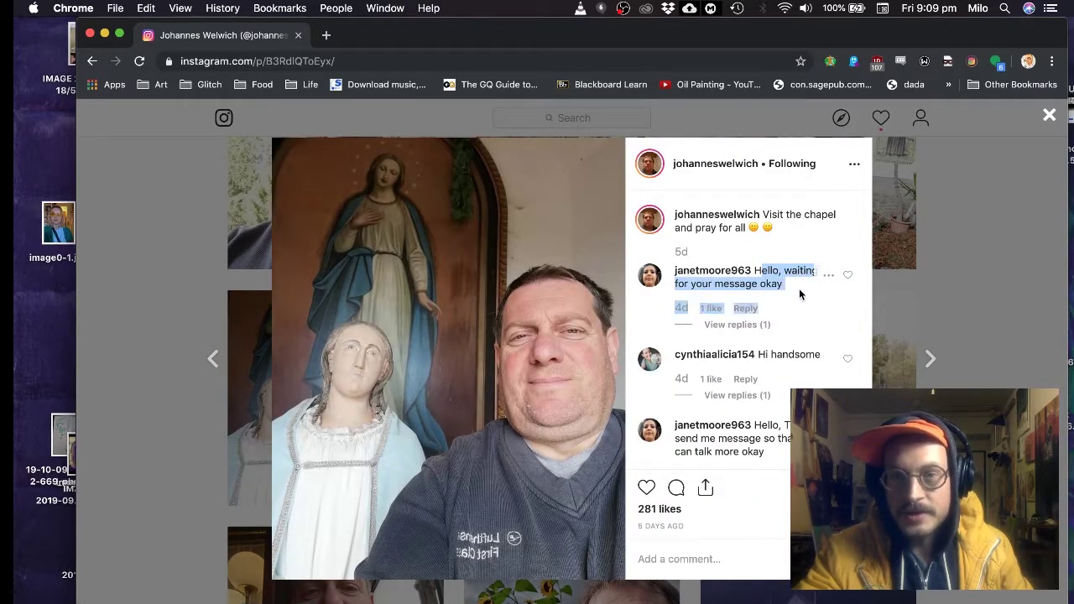
click(796, 295)
scroll(781, 328, down, 2)
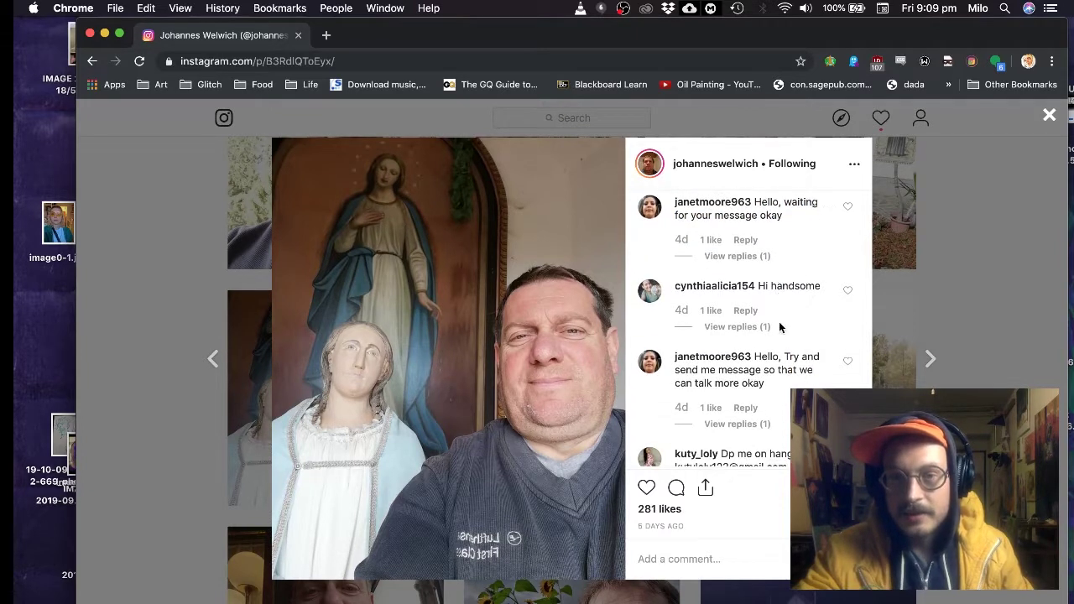
- Expand the replies to the comment asking to talk more, read the remaining comments on the chapel post, and close it
drag(762, 358, 778, 381)
scroll(779, 381, down, 1)
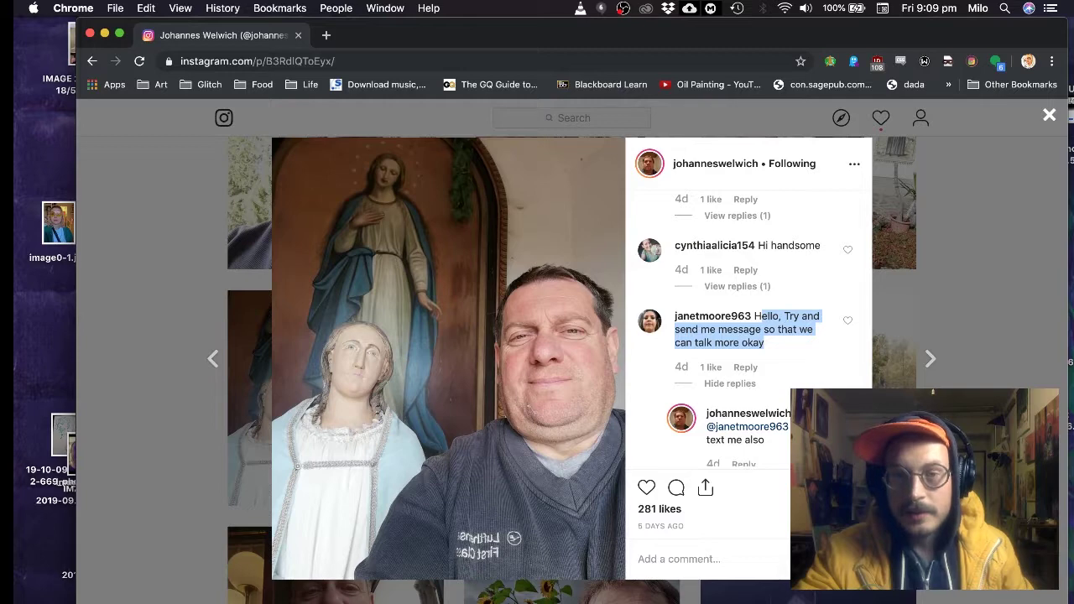
scroll(765, 347, down, 10)
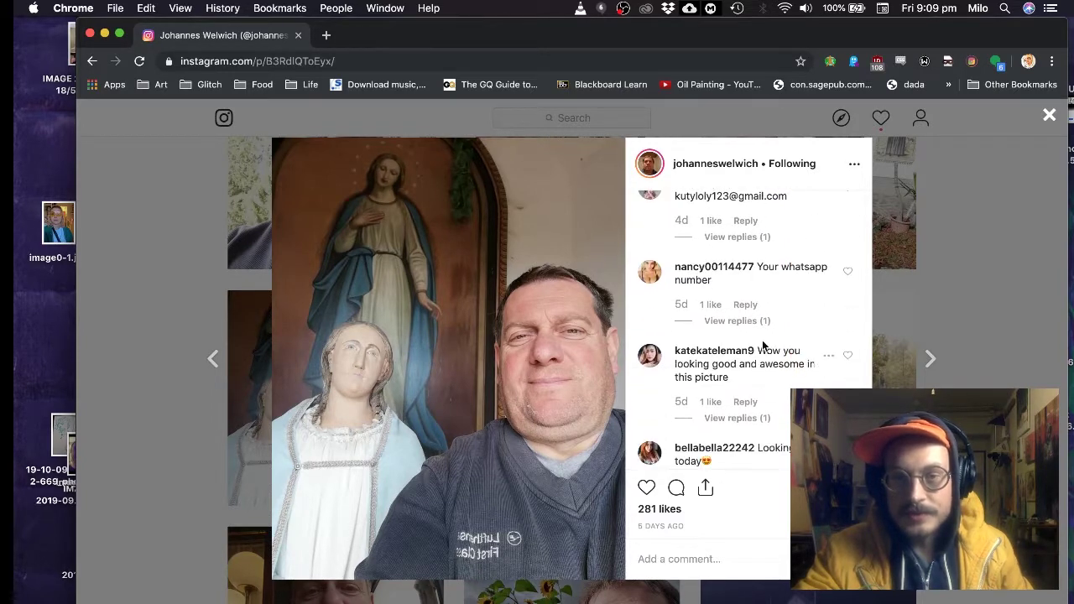
scroll(764, 345, down, 10)
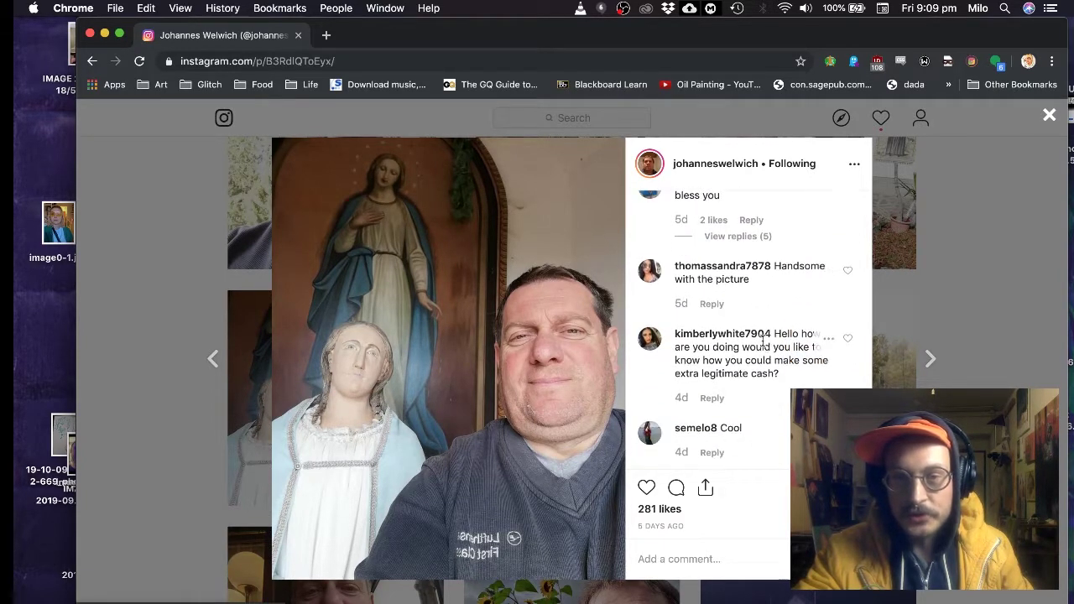
scroll(762, 344, up, 10)
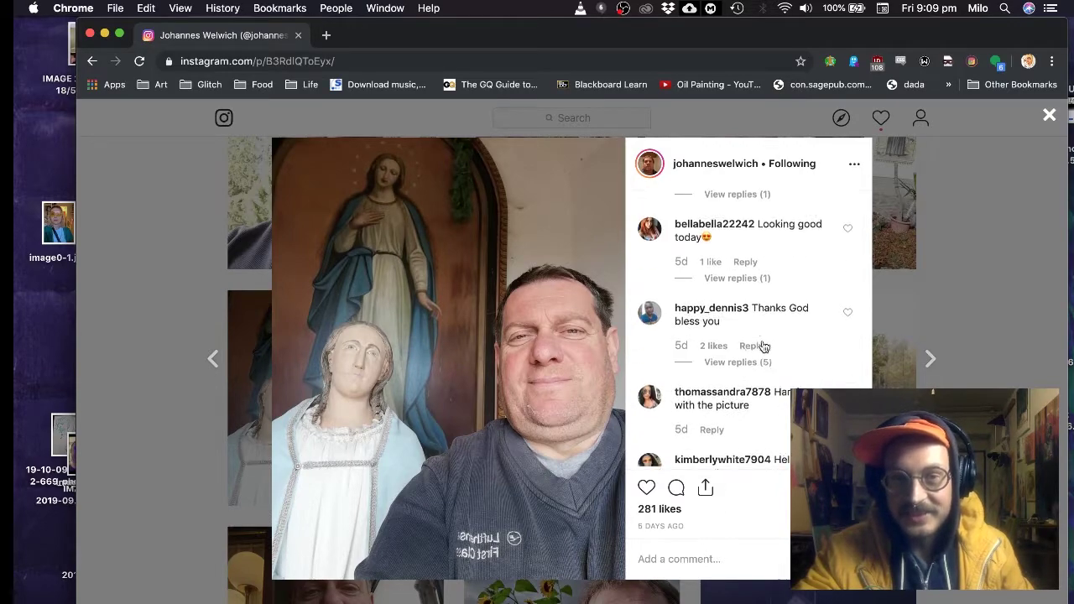
scroll(762, 340, up, 5)
click(953, 276)
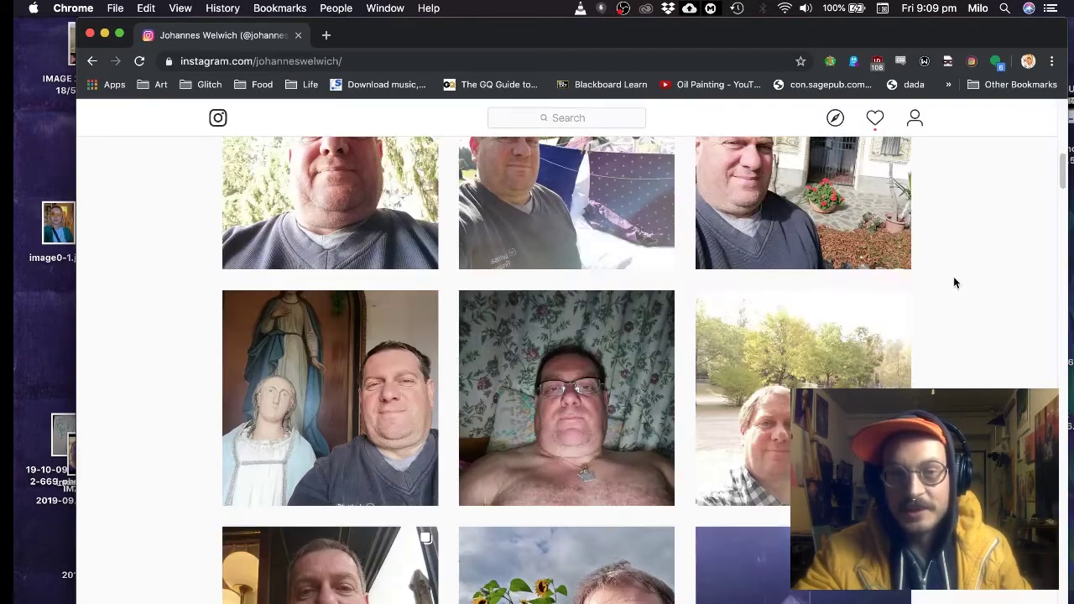
- Look through the profile's newest posts again, down to the sunflower selfie row
scroll(797, 311, up, 6)
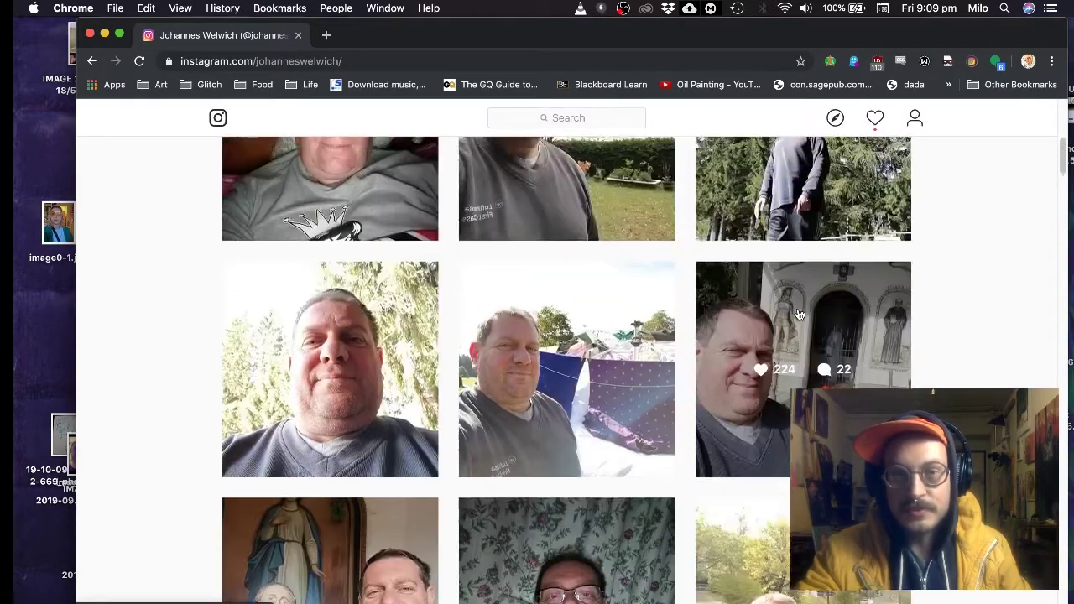
scroll(799, 313, up, 3)
scroll(799, 314, down, 5)
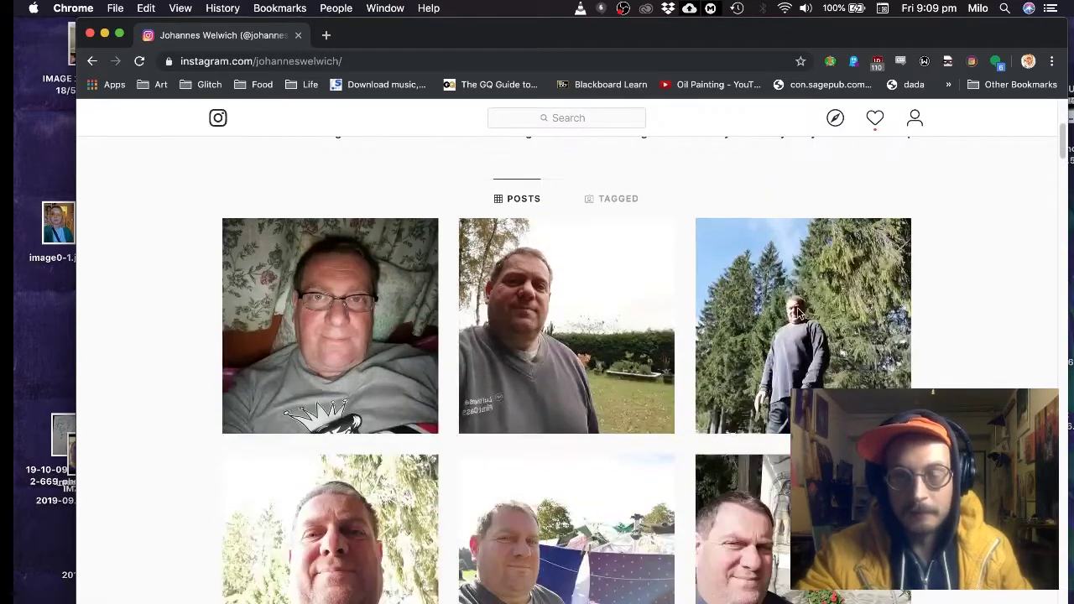
scroll(799, 314, down, 5)
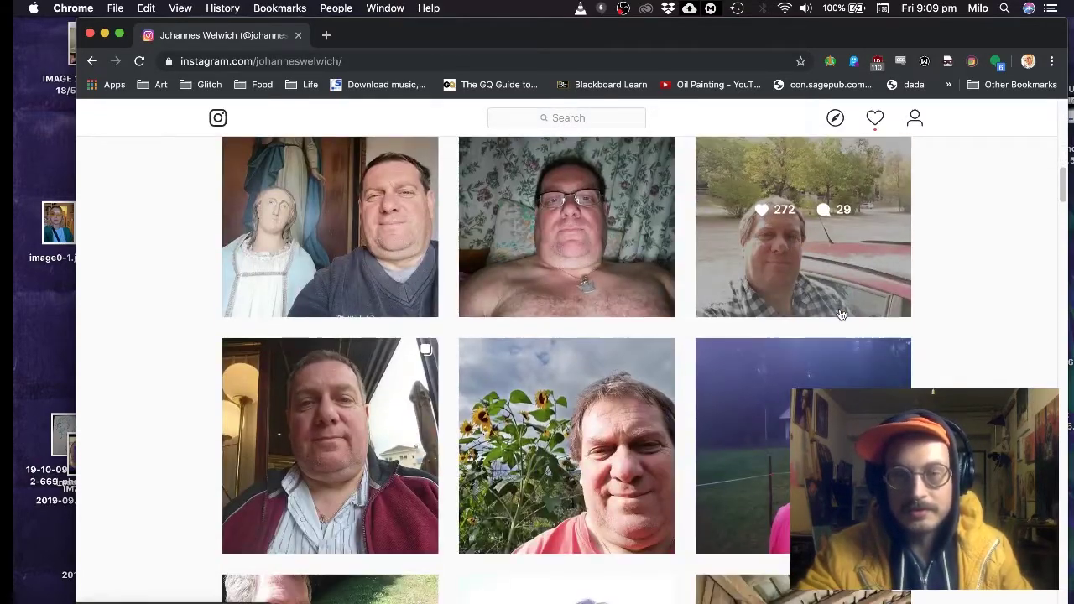
- Read the comments on the rainy-day selfie in the pink shirt and on the good-night bedroom selfie, closing each post
click(731, 369)
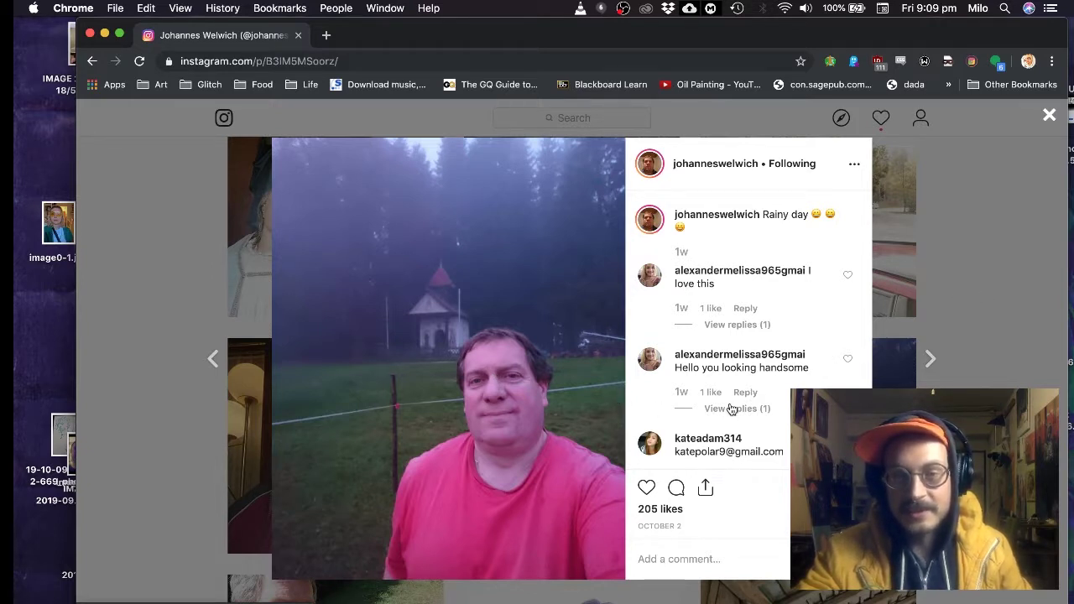
click(993, 333)
click(632, 261)
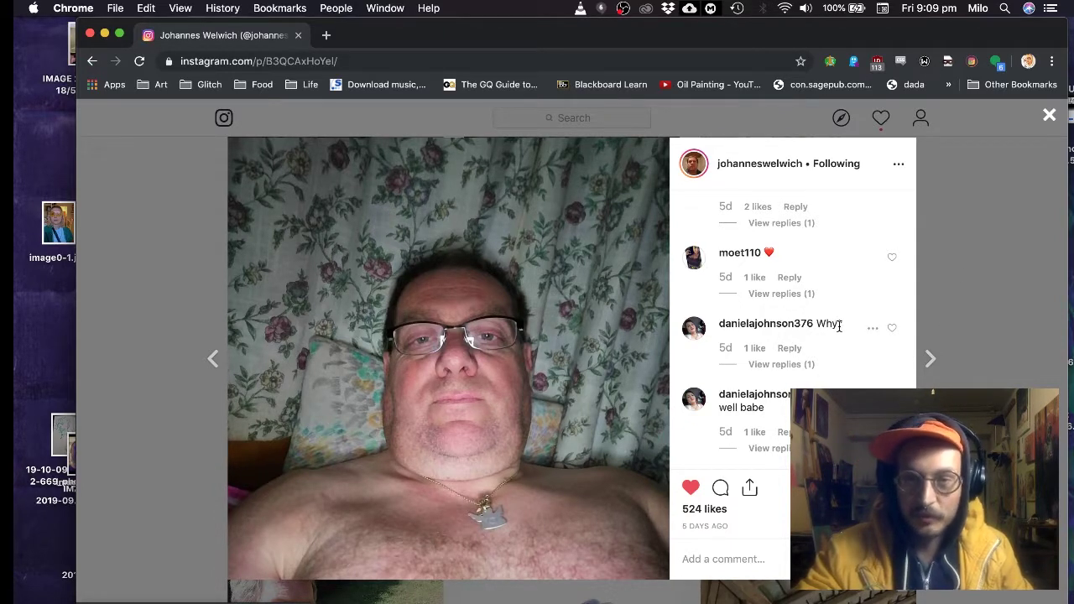
drag(840, 325, 820, 328)
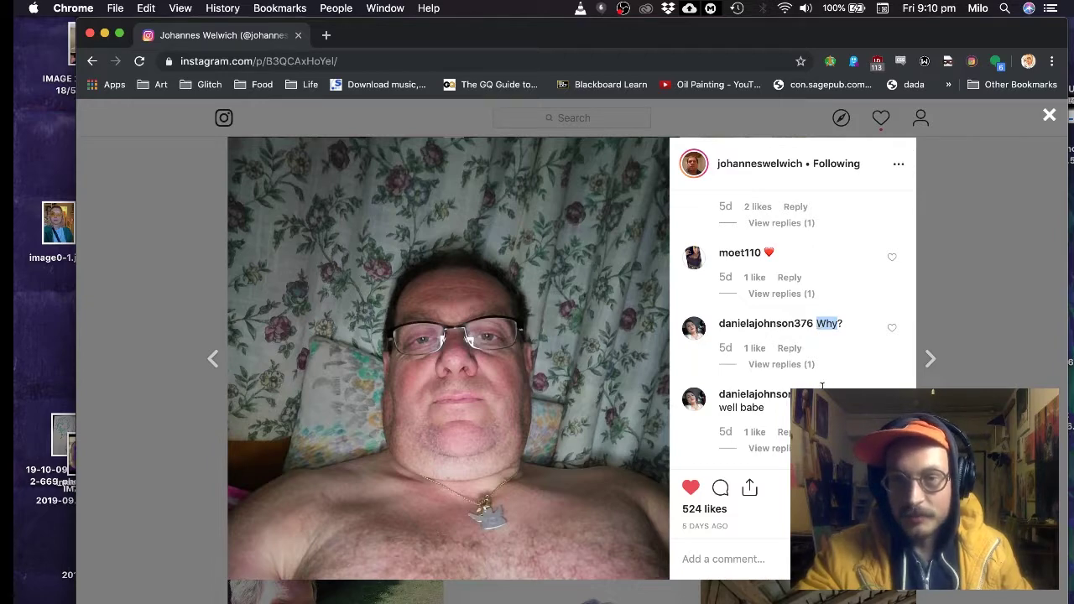
drag(819, 394, 826, 409)
scroll(826, 408, up, 5)
scroll(794, 327, up, 5)
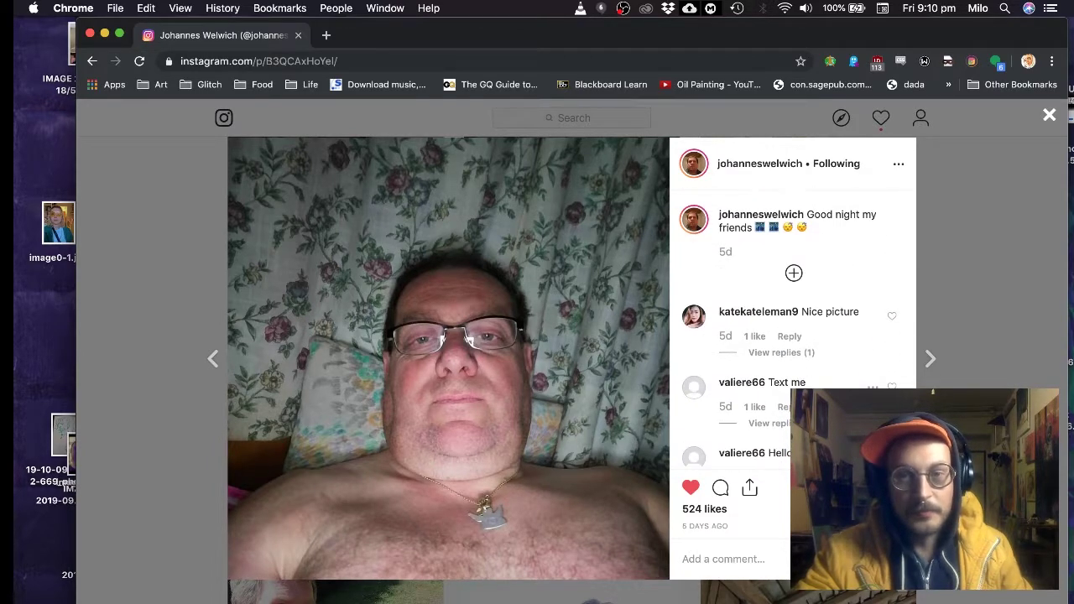
click(978, 280)
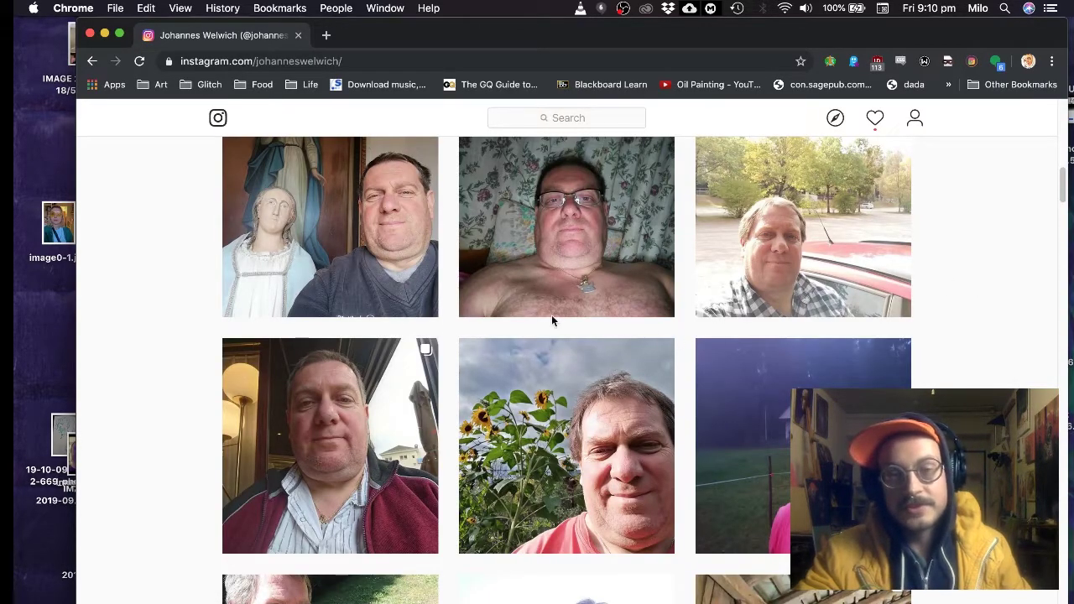
- Look over the profile header and story highlights again, and return to the row of chapel statue and bedroom selfies
scroll(652, 235, up, 10)
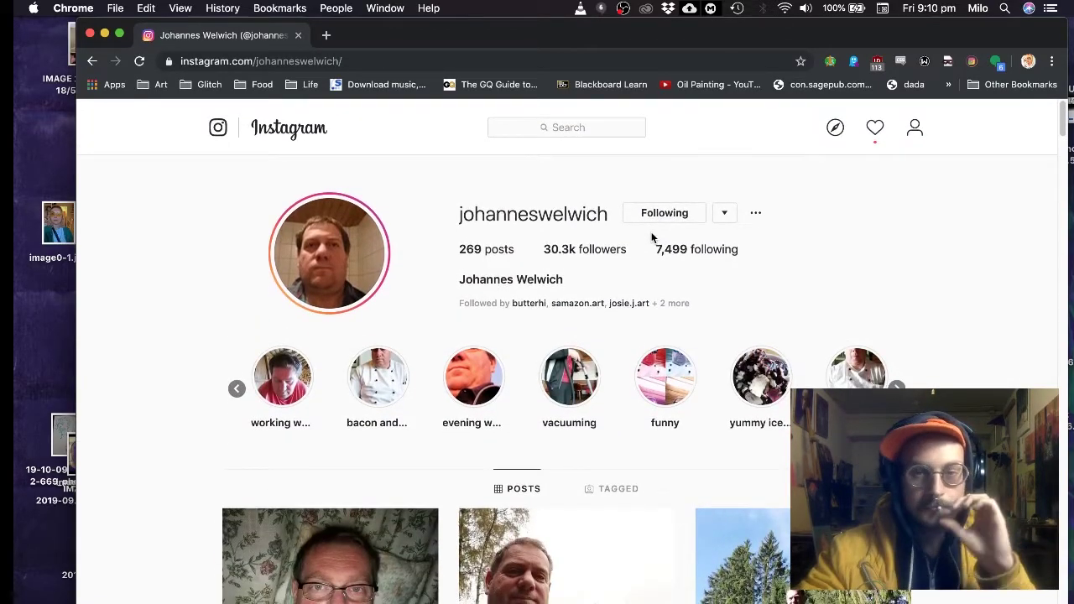
scroll(652, 238, down, 10)
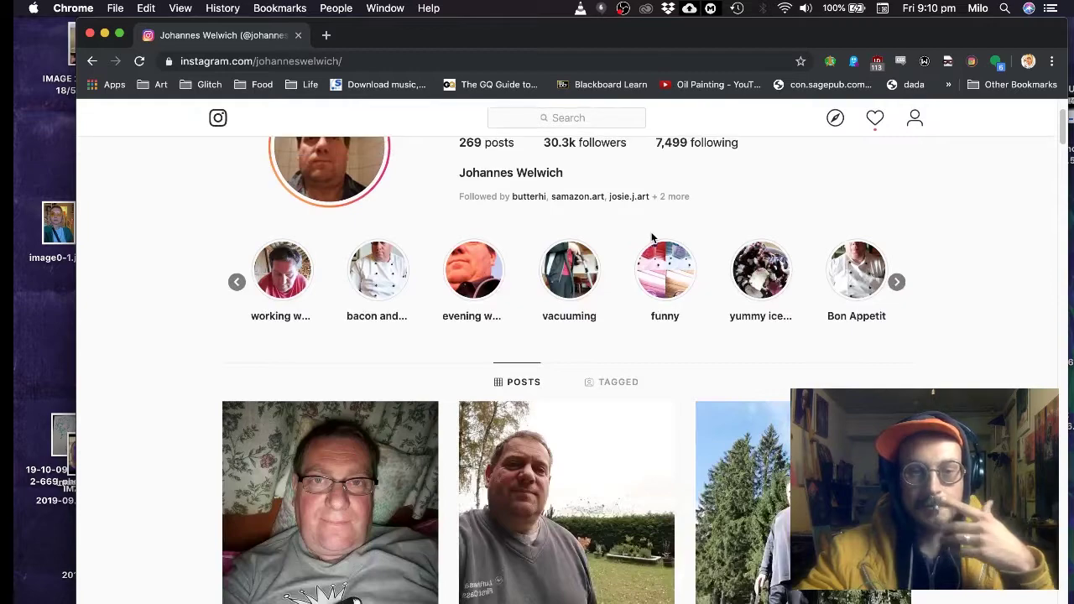
scroll(652, 237, down, 4)
scroll(894, 324, down, 2)
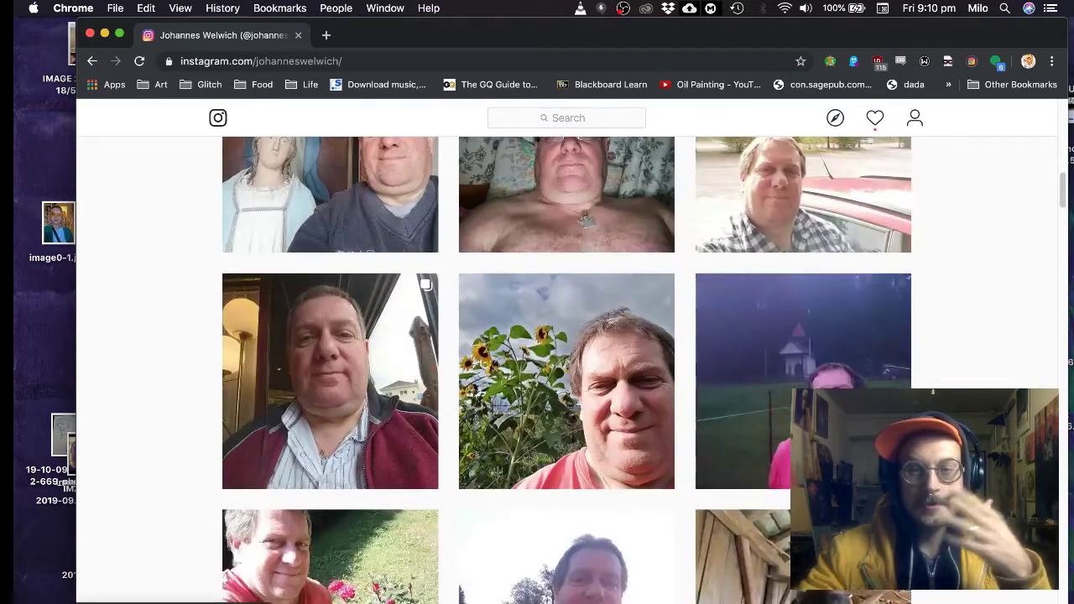
scroll(576, 252, up, 3)
scroll(831, 453, down, 1)
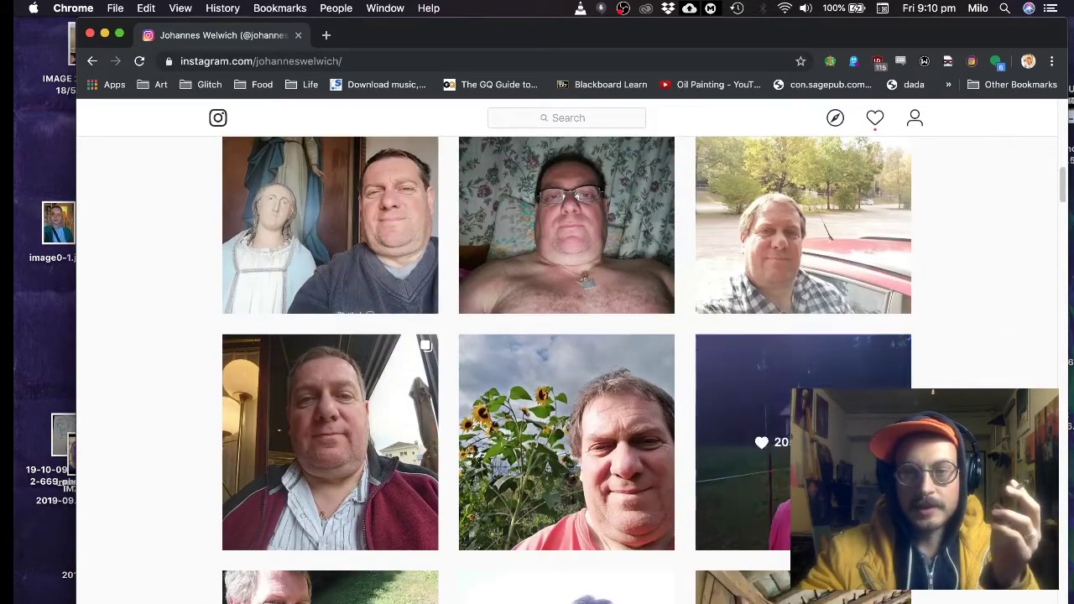
- Reopen the rainy-day selfie and the bedroom selfie to compare them as painting references, and return to the post grid
click(803, 442)
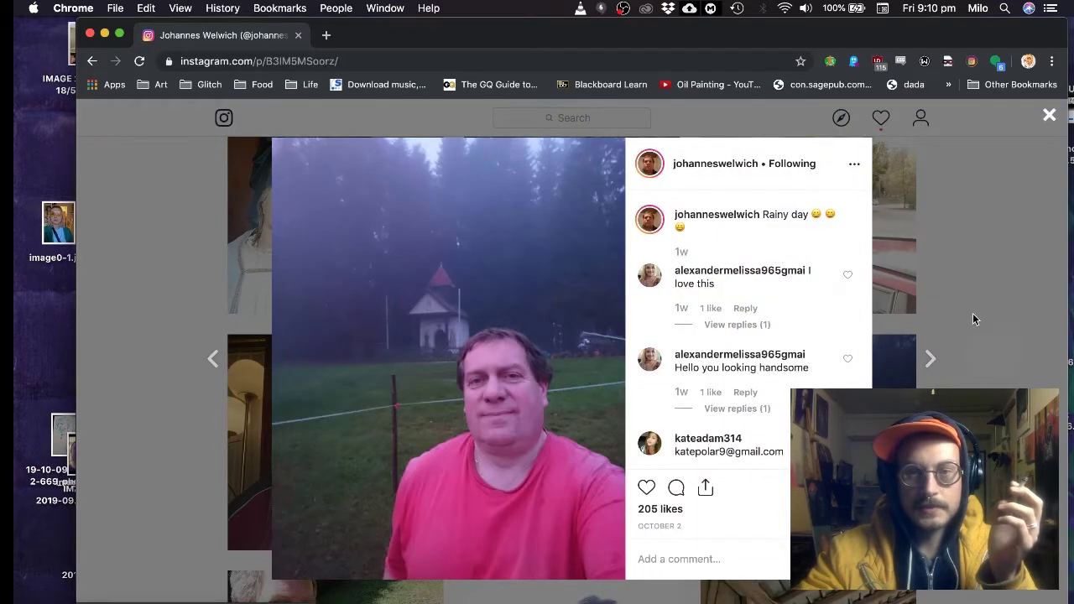
click(973, 314)
click(597, 288)
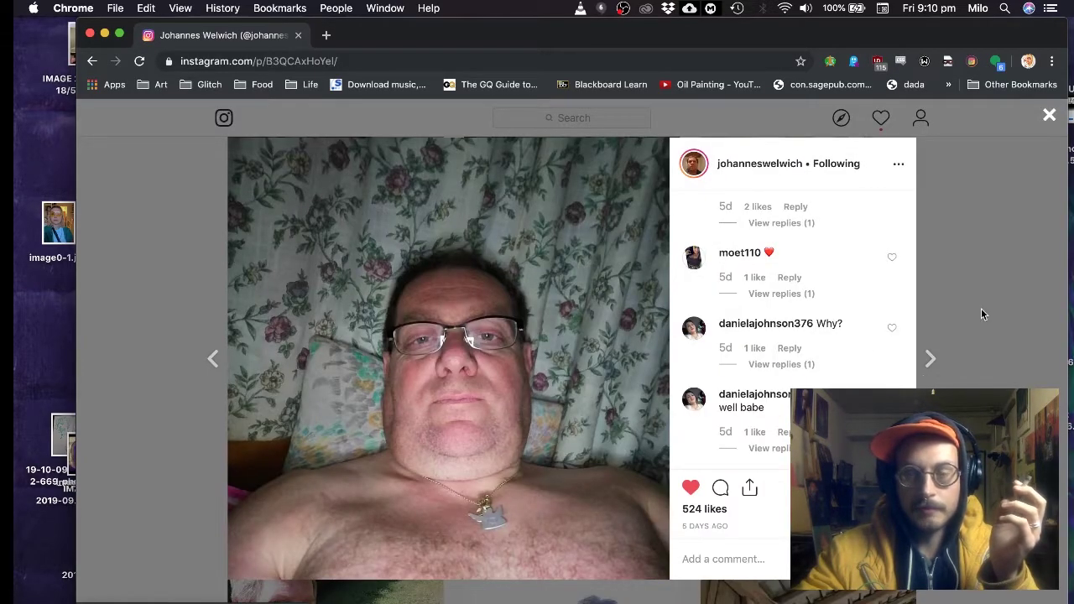
click(977, 250)
scroll(921, 275, down, 2)
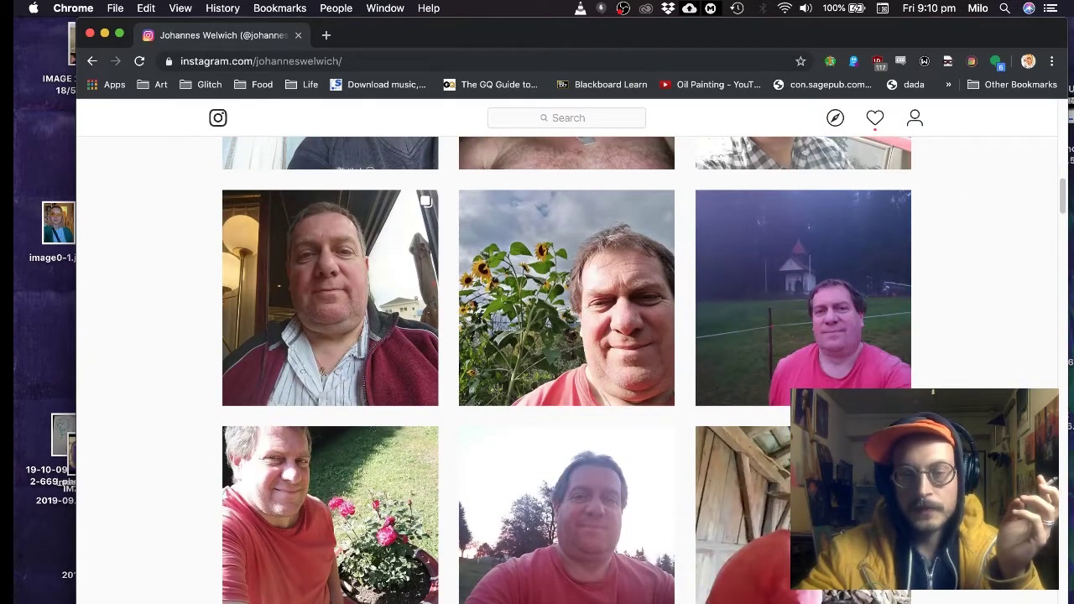
- Switch to the blank square canvas in Krita and add a paint layer above the background
click(999, 600)
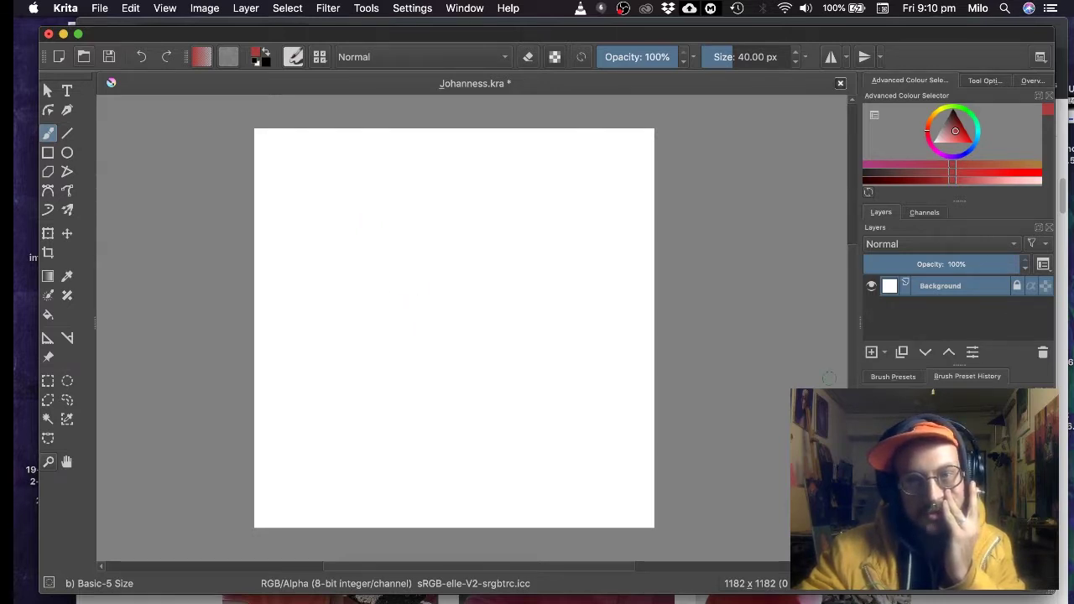
click(871, 353)
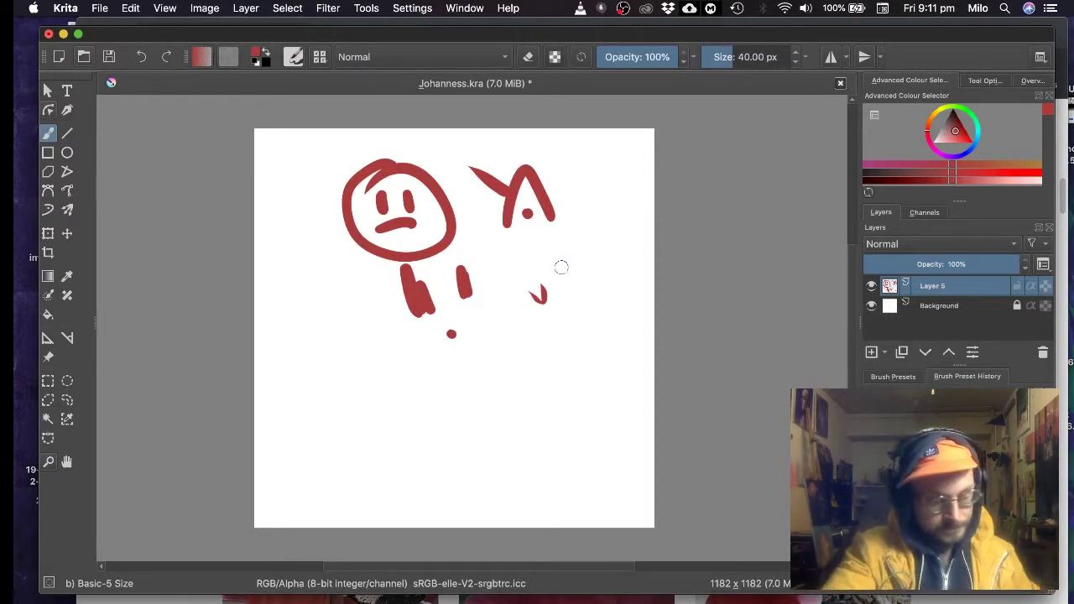
- Undo all the red test doodles on the new layer
key(super+z)
key(super+z)
key(super+z)
key(super+z)
key(super+z)
key(super+z)
key(super+z)
key(super+z)
key(super+z)
key(super+z)
key(super+z)
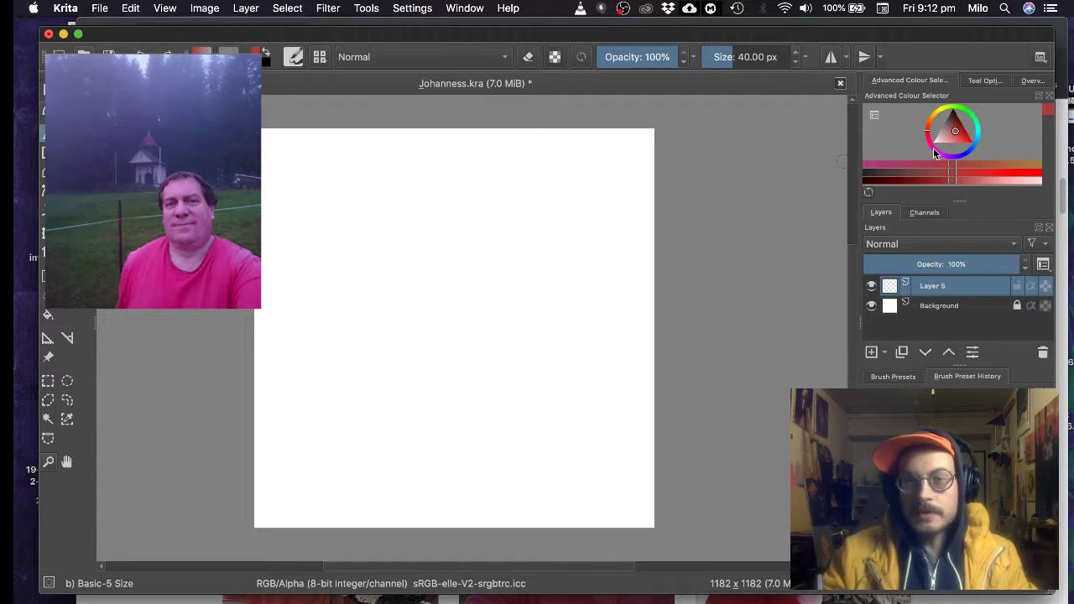
- Paint a rough upright rectangular frame in muted pink on Layer 5 with the 40 px brush
click(934, 149)
drag(953, 132, 956, 133)
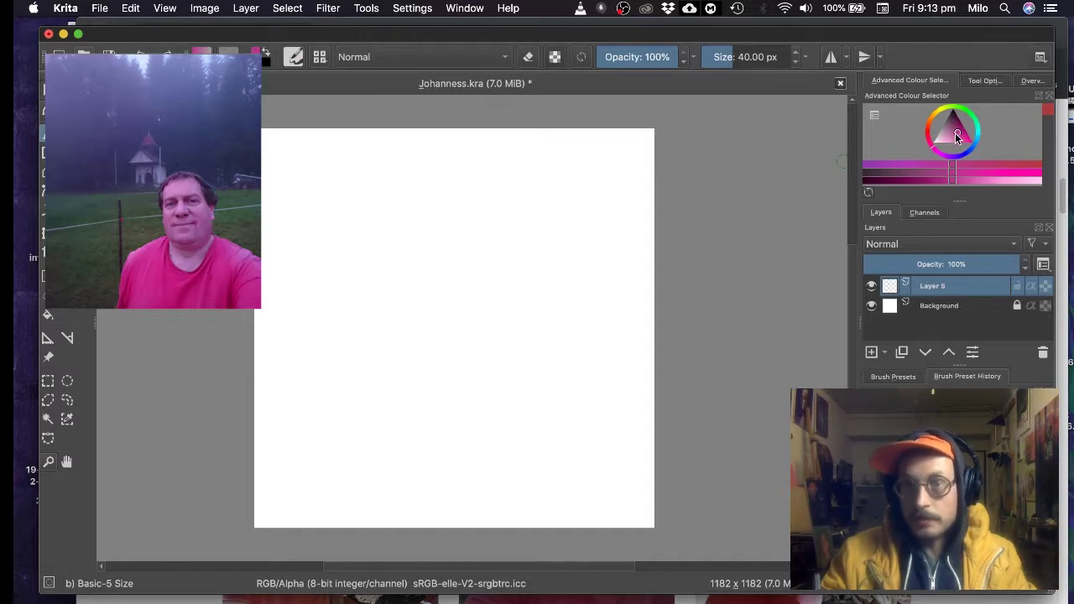
click(955, 133)
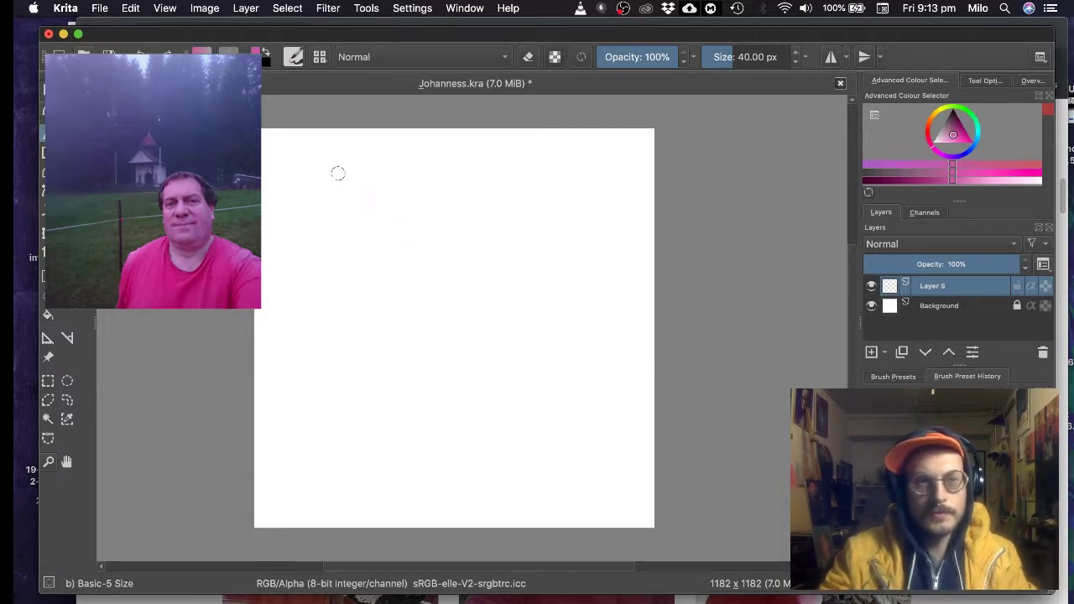
mouse_move(331, 158)
mouse_down()
mouse_move(324, 486)
mouse_move(478, 461)
mouse_up()
mouse_move(346, 497)
mouse_down()
mouse_move(555, 492)
mouse_move(550, 395)
mouse_up()
drag(570, 496, 567, 150)
mouse_move(327, 157)
mouse_down()
mouse_move(576, 157)
mouse_move(581, 500)
mouse_up()
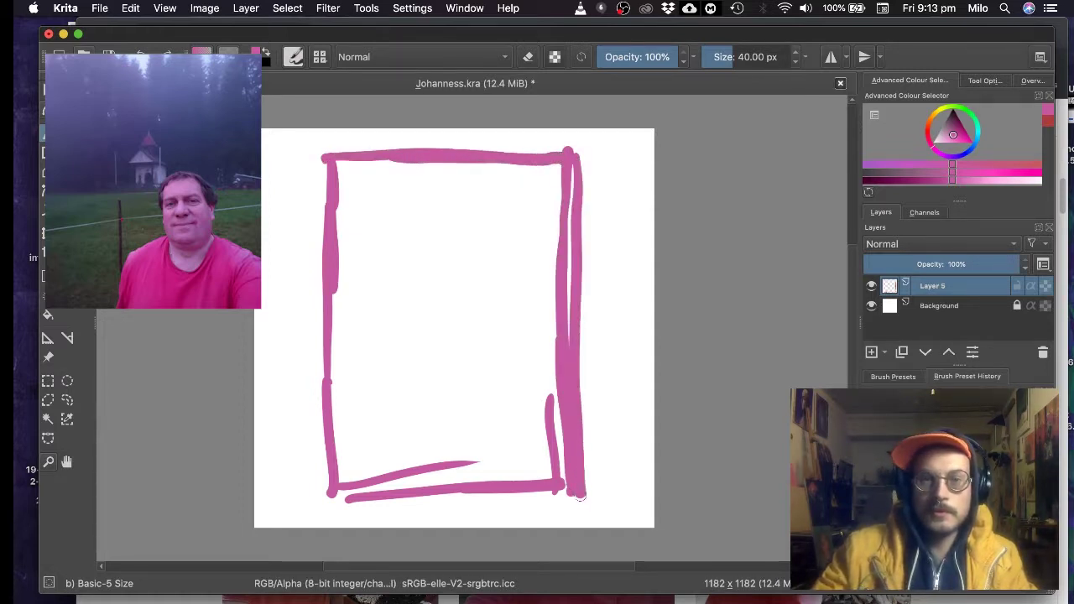
drag(336, 499, 578, 503)
scroll(490, 352, up, 2)
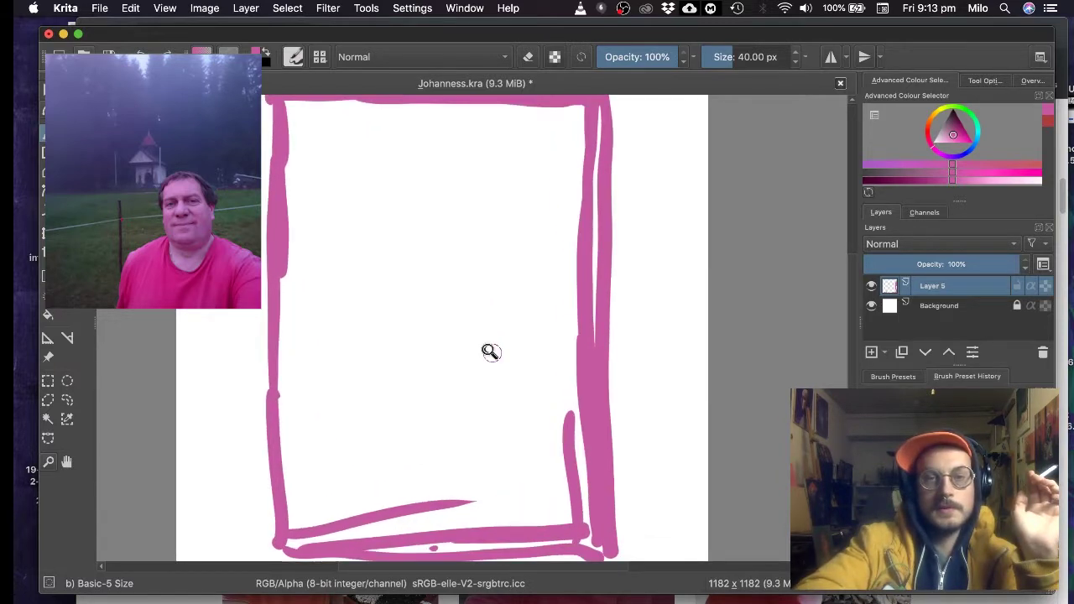
scroll(490, 351, down, 2)
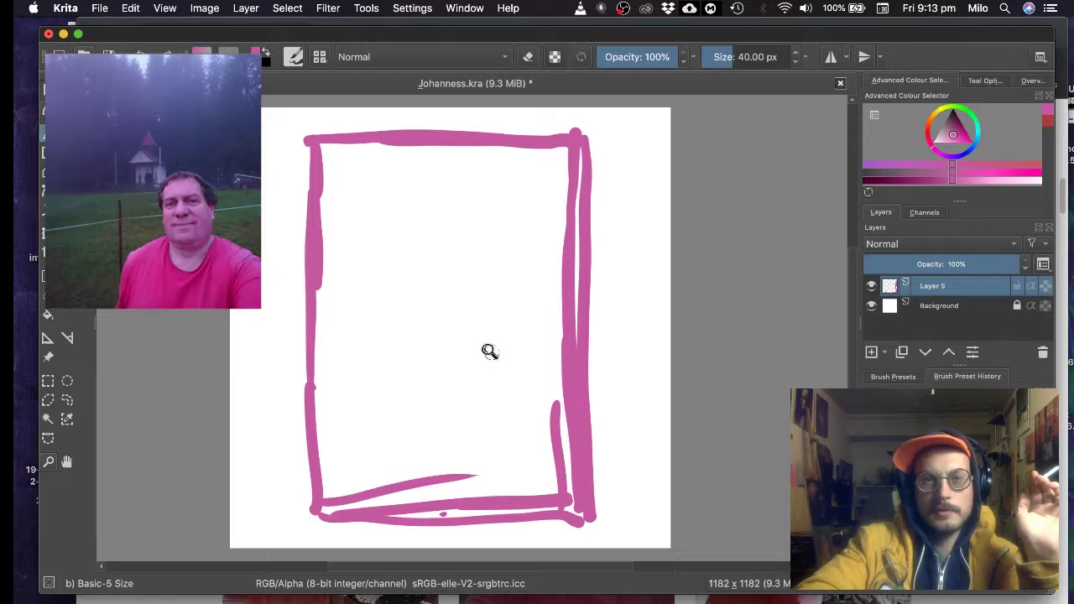
scroll(490, 352, up, 2)
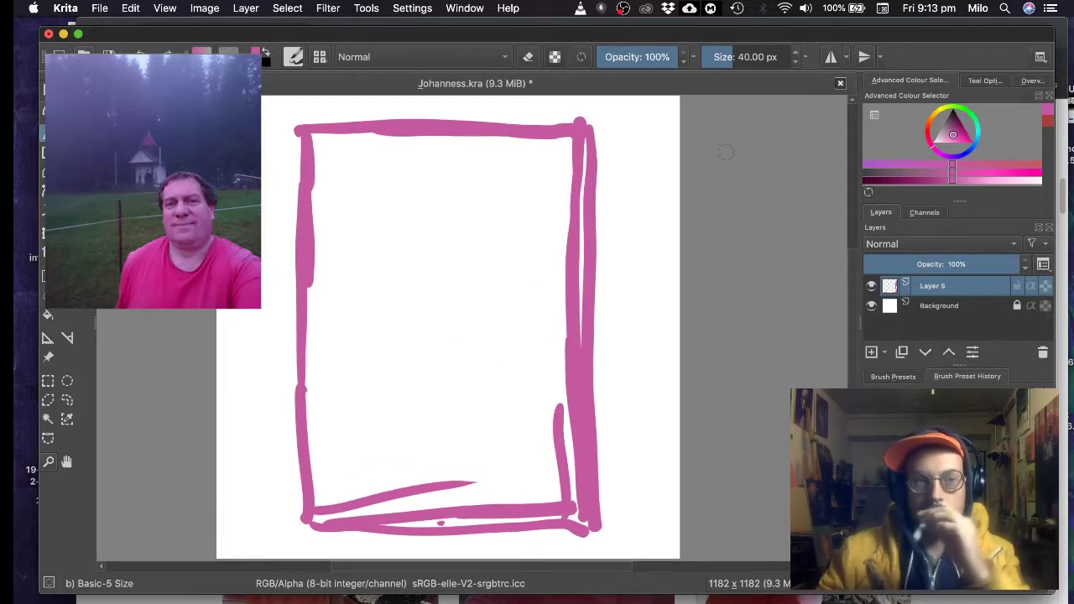
- Choose a muted dark purple and scribble strokes across the upper half of the pink frame with a 44 px brush
mouse_move(967, 143)
mouse_down()
mouse_move(975, 135)
mouse_move(975, 154)
mouse_up()
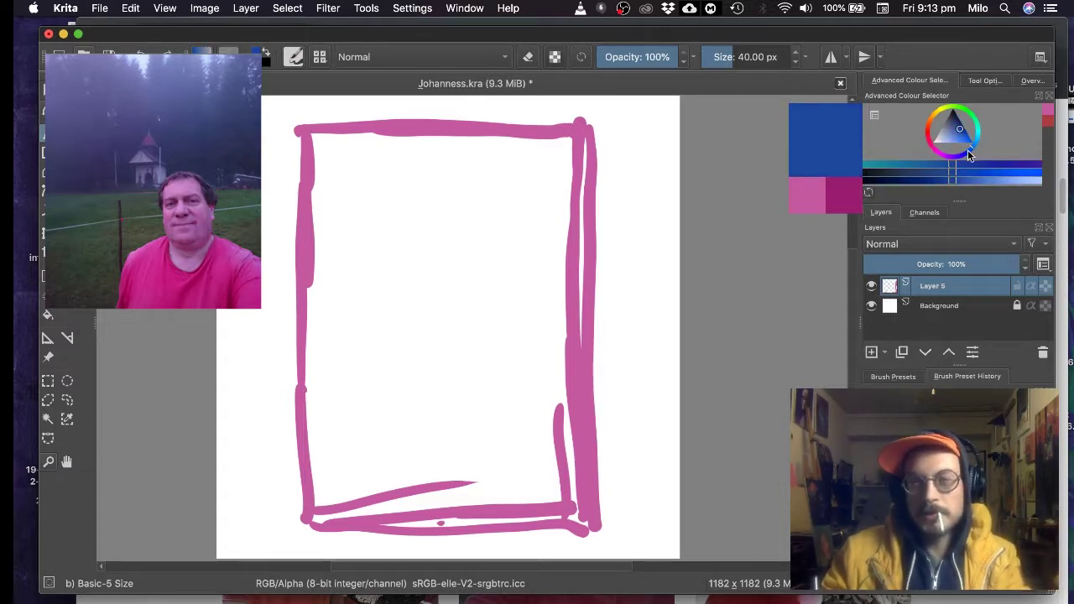
drag(969, 155, 954, 162)
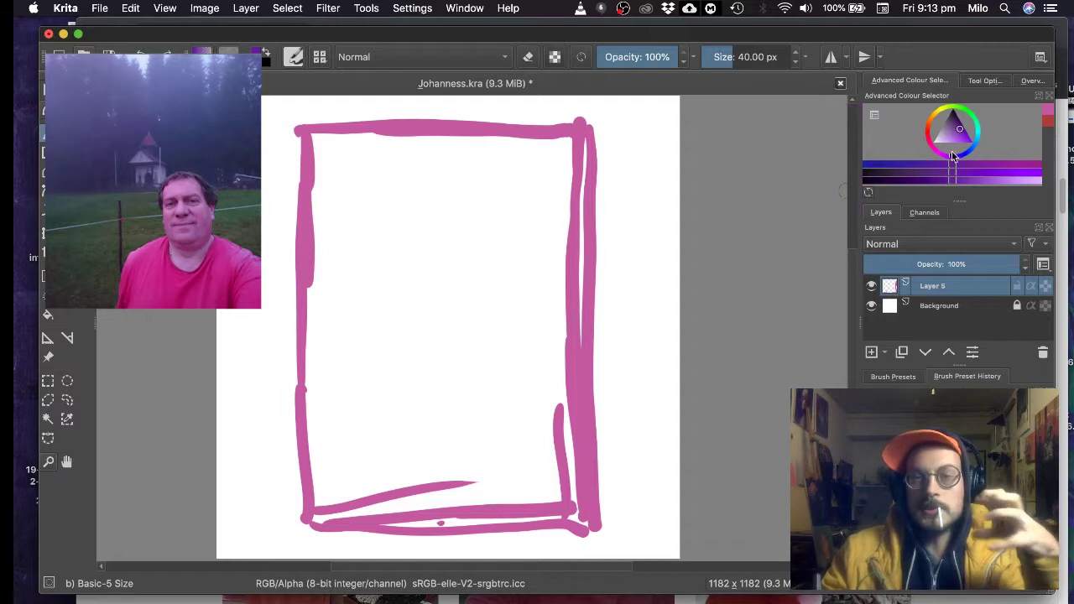
click(954, 129)
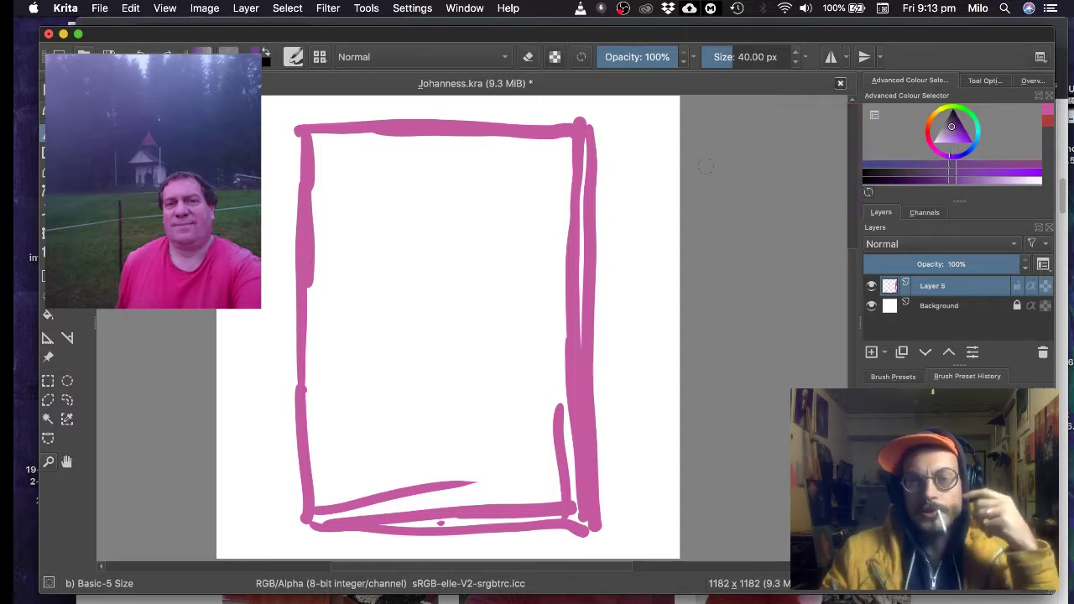
key(bracketright)
key(bracketright)
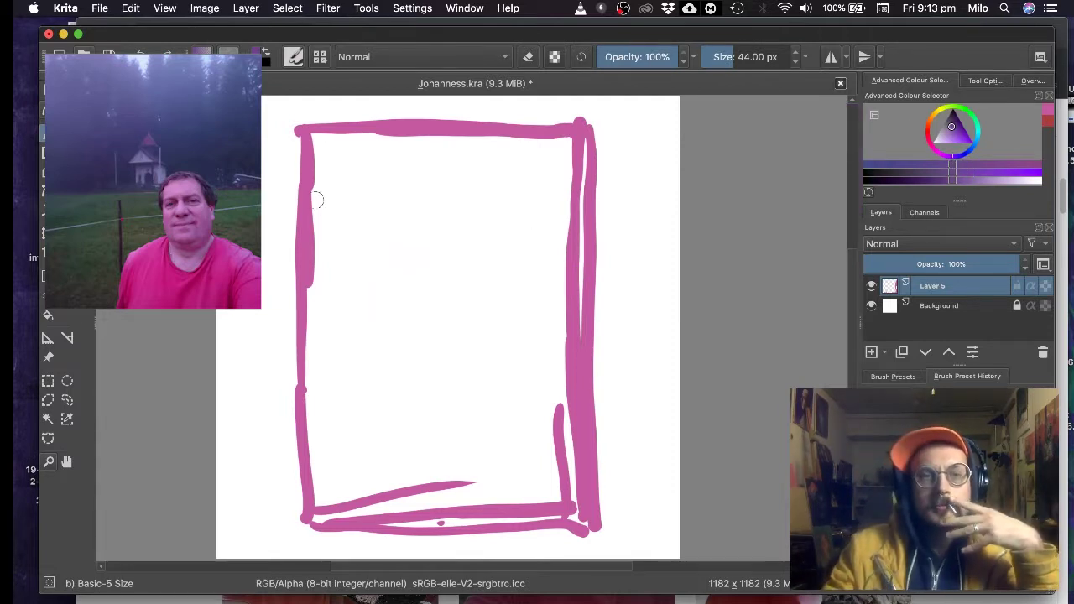
mouse_move(317, 199)
mouse_down()
mouse_move(317, 144)
mouse_move(310, 164)
mouse_move(323, 156)
mouse_move(340, 188)
mouse_move(376, 122)
mouse_move(409, 165)
mouse_move(437, 246)
mouse_move(517, 301)
mouse_move(538, 331)
mouse_move(550, 277)
mouse_up()
- Enlarge the brush to 103 px and fill the gaps between the purple strokes down to a level lower edge
key(bracketright)
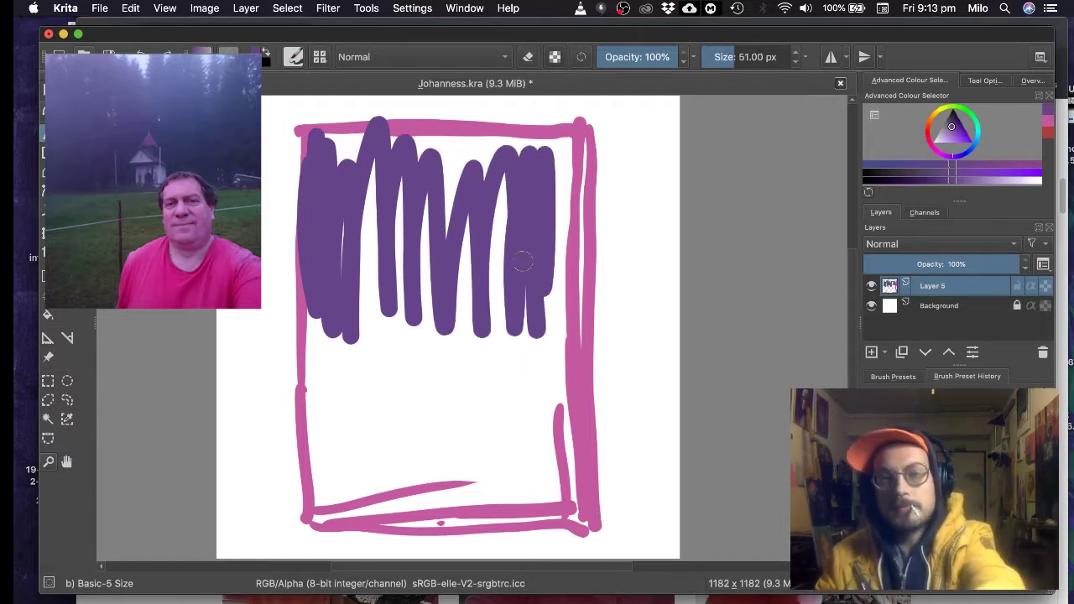
key(bracketright)
key(bracketright)
key(bracketright)
key(bracketright)
mouse_move(556, 333)
mouse_down()
mouse_move(340, 334)
mouse_move(359, 273)
mouse_move(421, 171)
mouse_move(482, 209)
mouse_move(525, 175)
mouse_move(564, 318)
mouse_move(551, 149)
mouse_move(493, 156)
mouse_move(368, 284)
mouse_move(335, 219)
mouse_move(315, 340)
mouse_move(563, 322)
mouse_move(434, 335)
mouse_up()
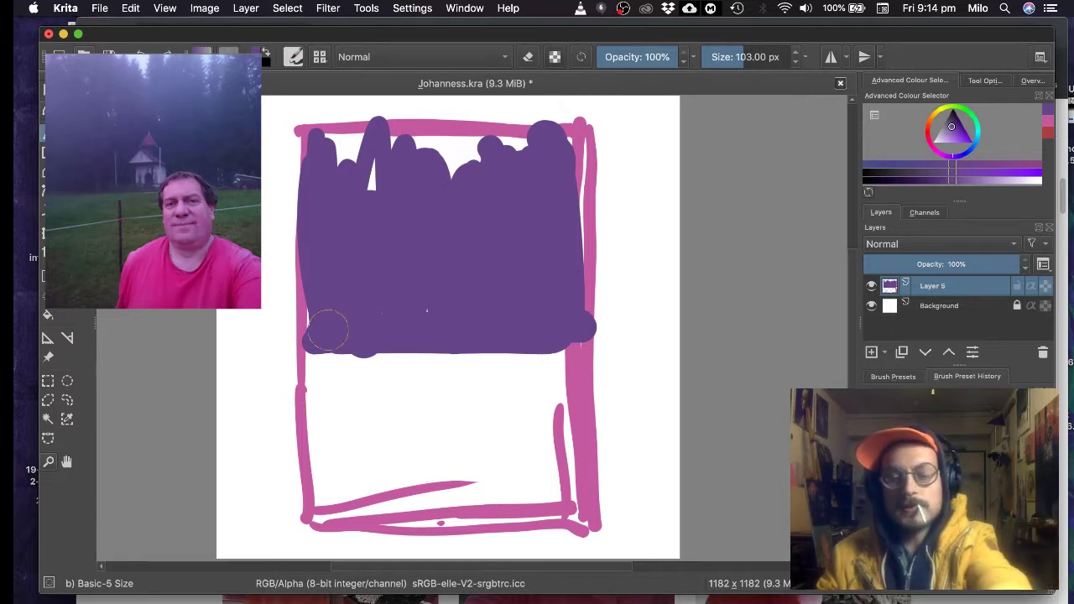
- Reduce the brush to 51 px and dab purple marks in the white margin beside the frame, level with the purple area's edges
key(bracketleft)
key(bracketleft)
key(bracketleft)
key(bracketleft)
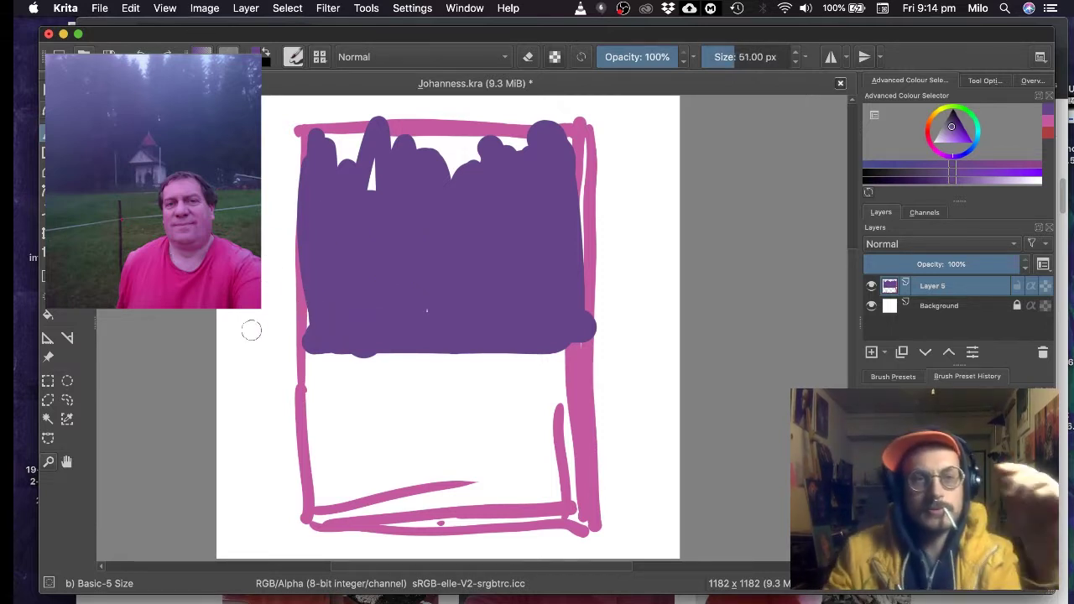
click(269, 348)
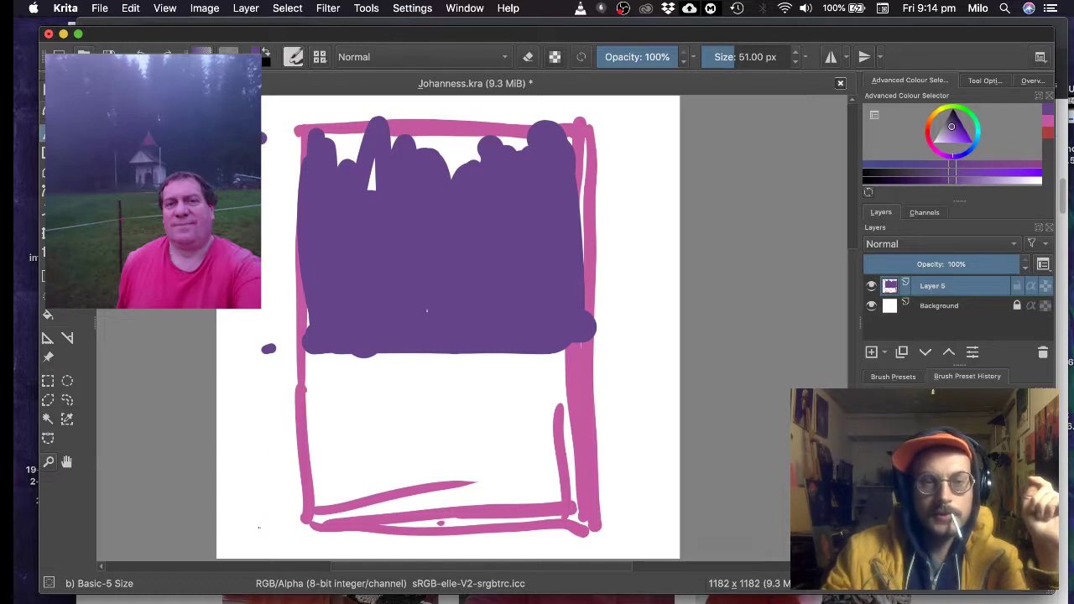
- Reduce the brush to 32 px and trace the upper and side edges of the purple area along the pink frame
key(bracketleft)
key(bracketleft)
key(bracketleft)
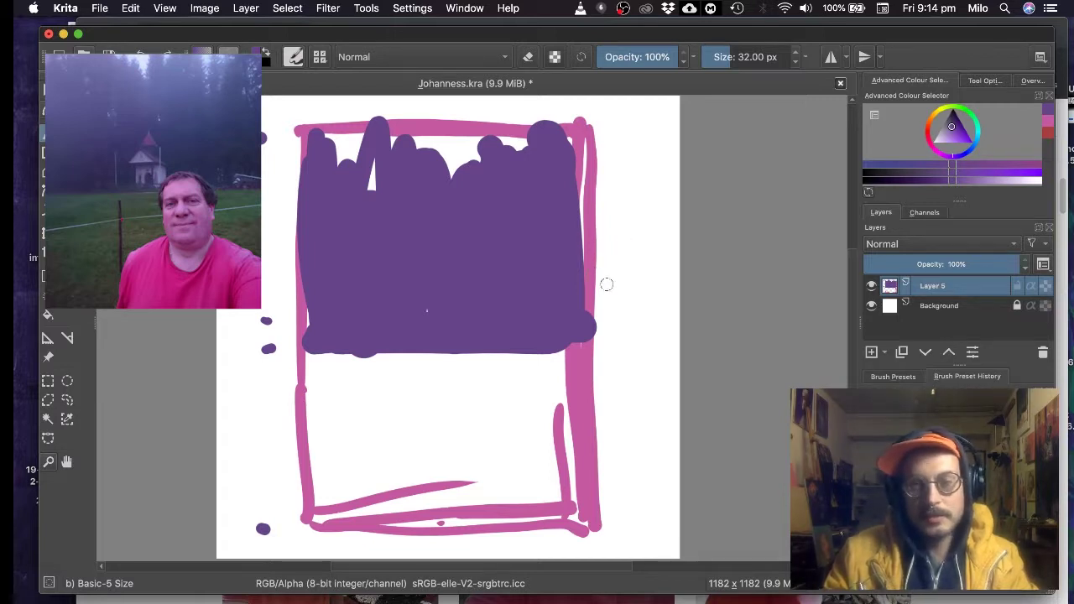
drag(307, 130, 579, 128)
mouse_move(319, 136)
mouse_down()
mouse_move(558, 130)
mouse_move(583, 205)
mouse_move(586, 340)
mouse_up()
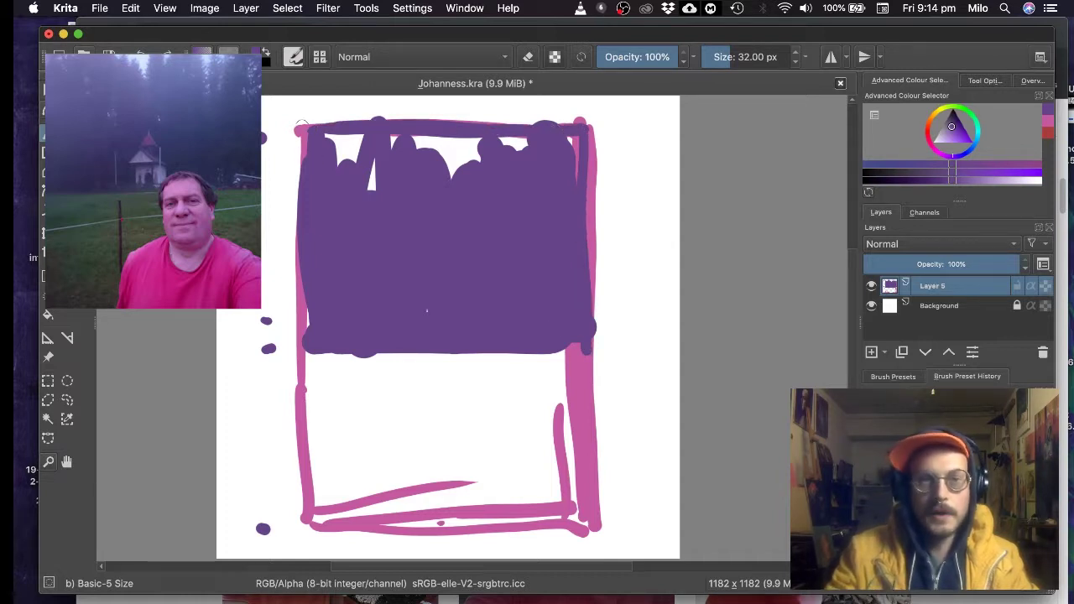
drag(301, 126, 314, 344)
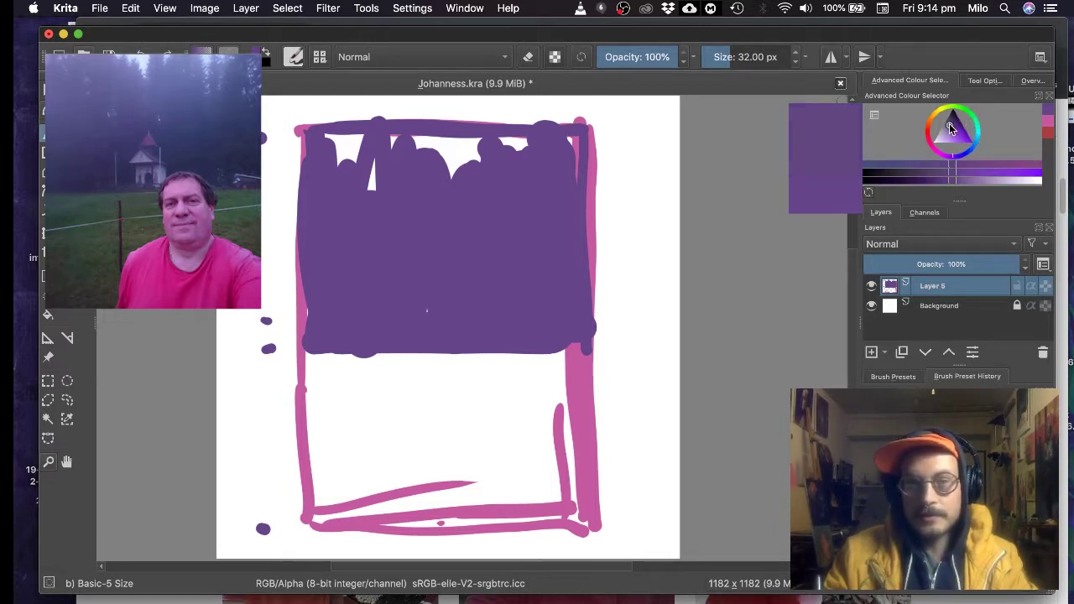
- Choose a dark green and scribble strokes beneath the purple area, leaving a gap between the left and right patches
drag(951, 127, 936, 133)
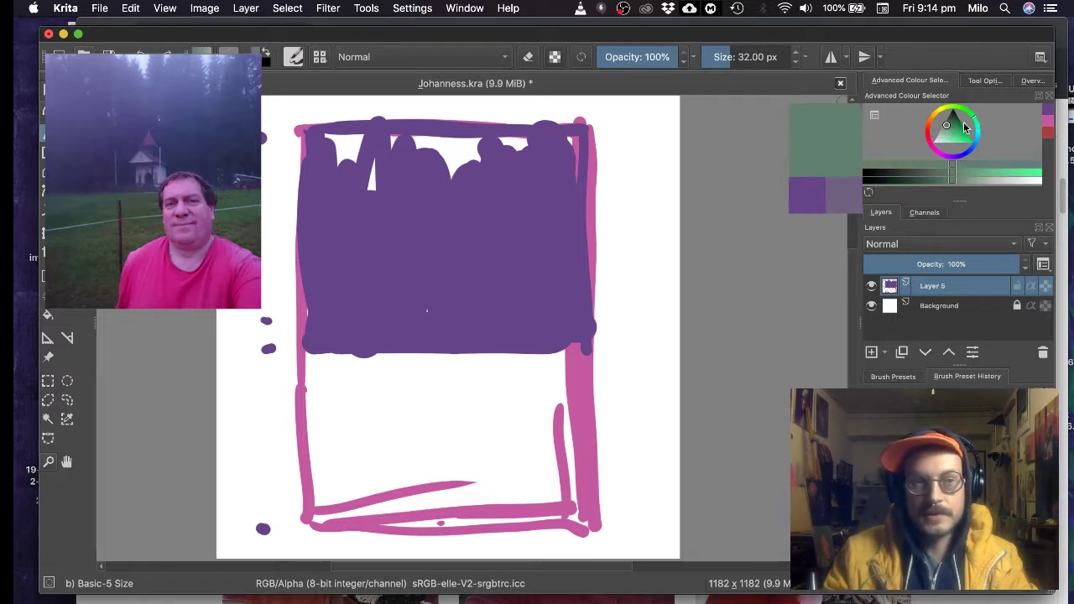
click(954, 109)
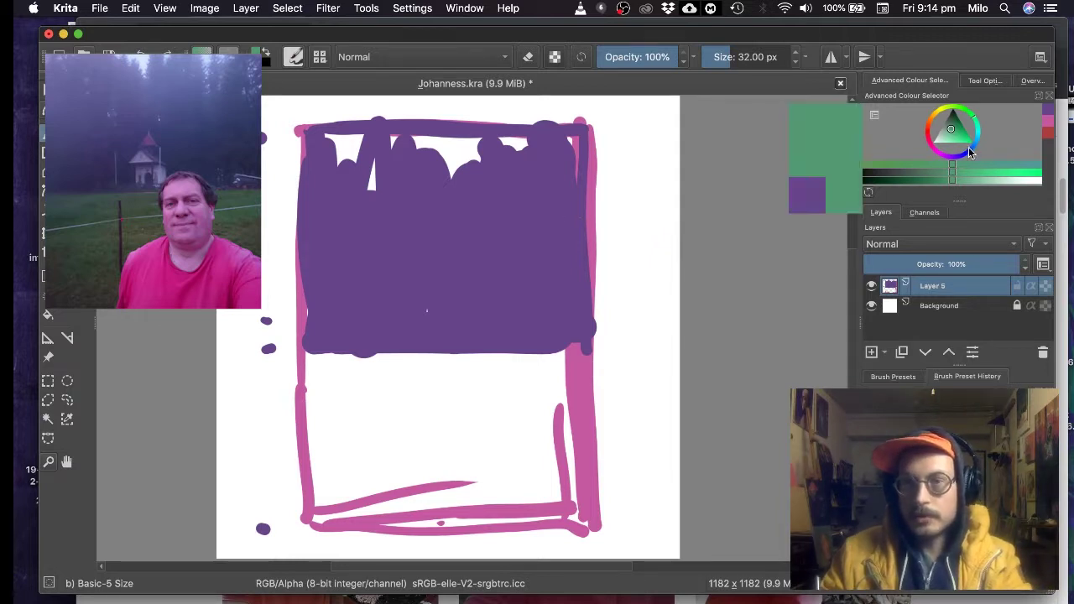
drag(973, 162, 979, 128)
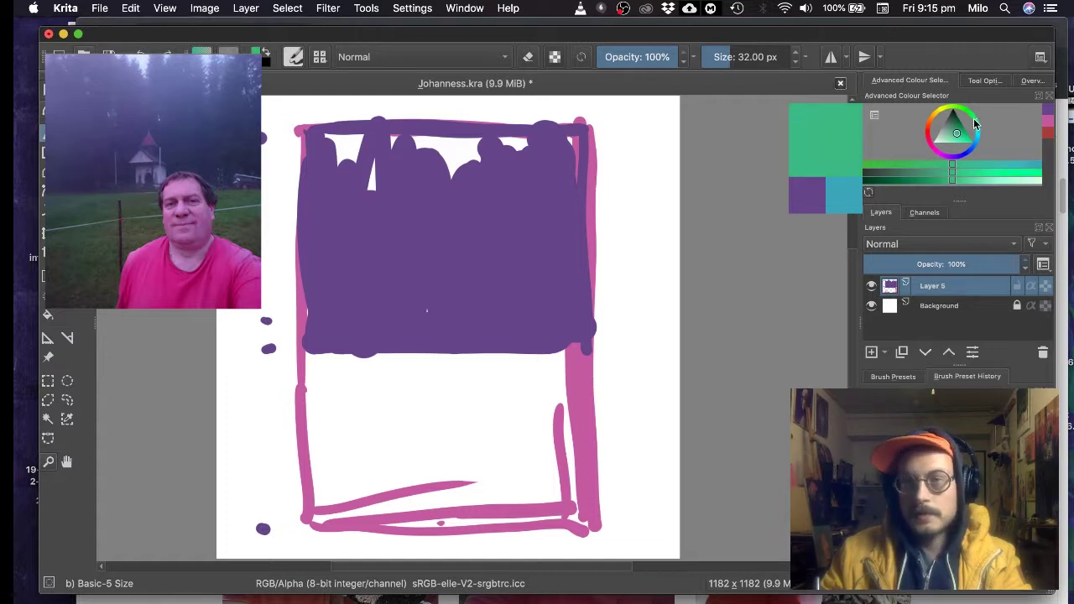
drag(954, 129, 956, 126)
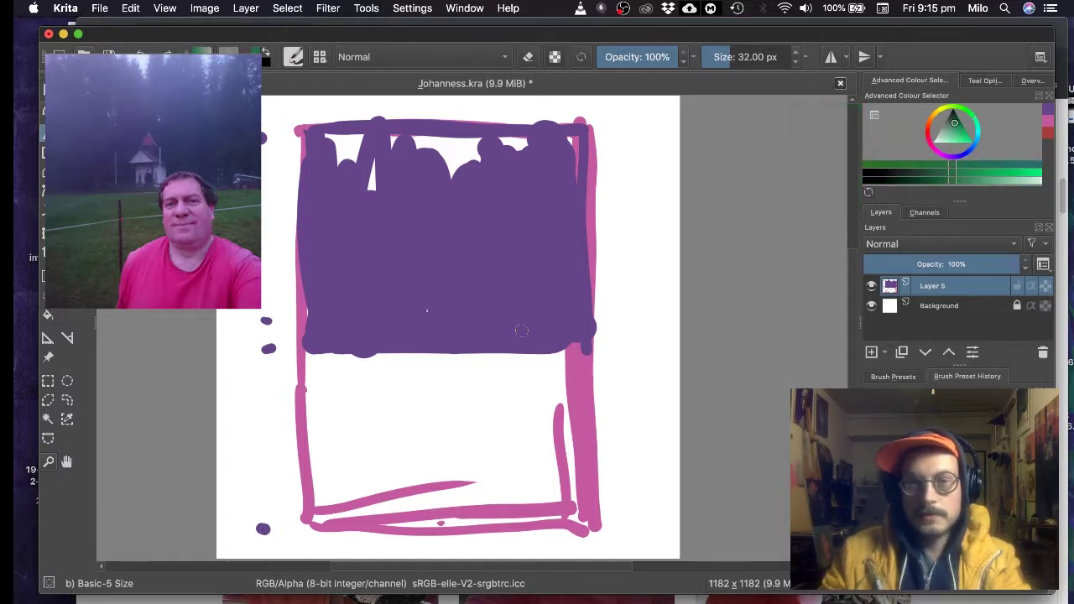
mouse_move(317, 371)
mouse_down()
mouse_move(446, 363)
mouse_move(338, 466)
mouse_move(308, 373)
mouse_move(318, 508)
mouse_move(330, 424)
mouse_move(339, 405)
mouse_move(349, 430)
mouse_move(358, 365)
mouse_move(382, 339)
mouse_move(412, 405)
mouse_move(449, 388)
mouse_up()
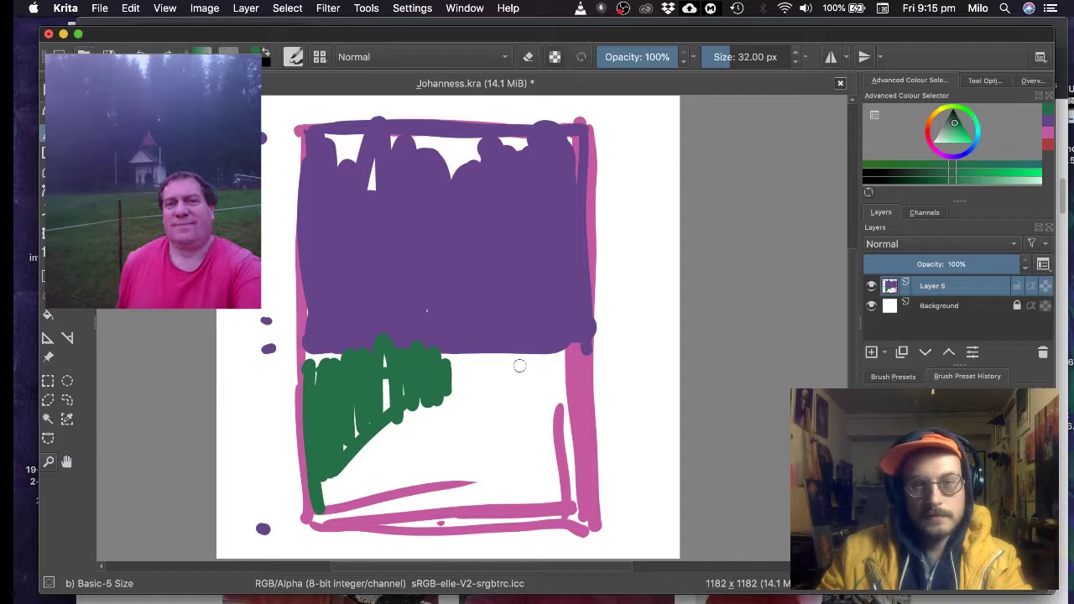
mouse_move(519, 366)
mouse_down()
mouse_move(526, 407)
mouse_move(558, 361)
mouse_move(571, 419)
mouse_move(579, 394)
mouse_up()
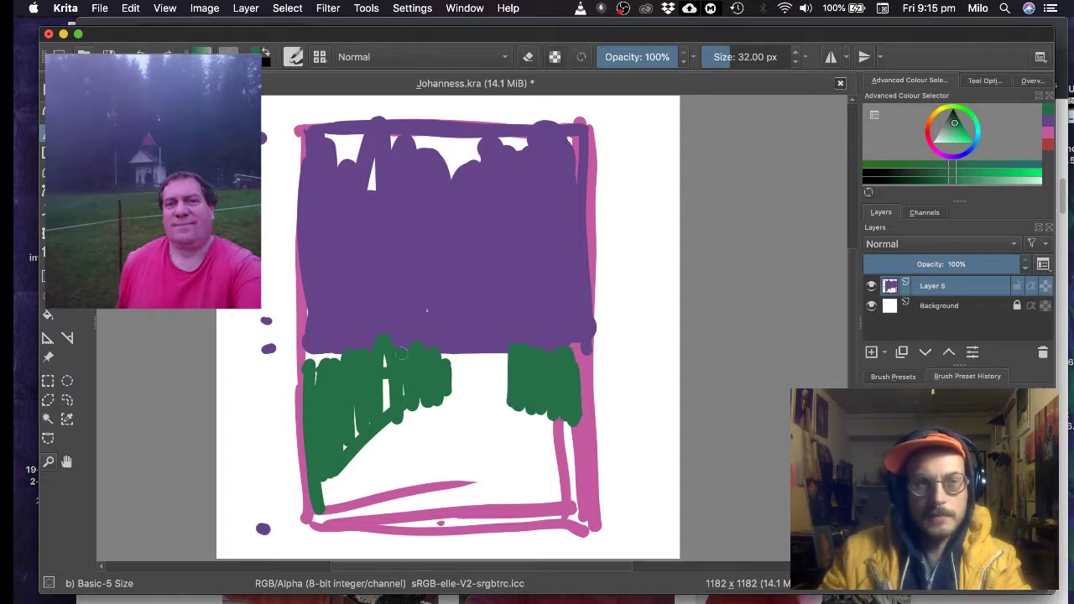
mouse_move(334, 363)
mouse_down()
mouse_move(405, 356)
mouse_move(300, 351)
mouse_up()
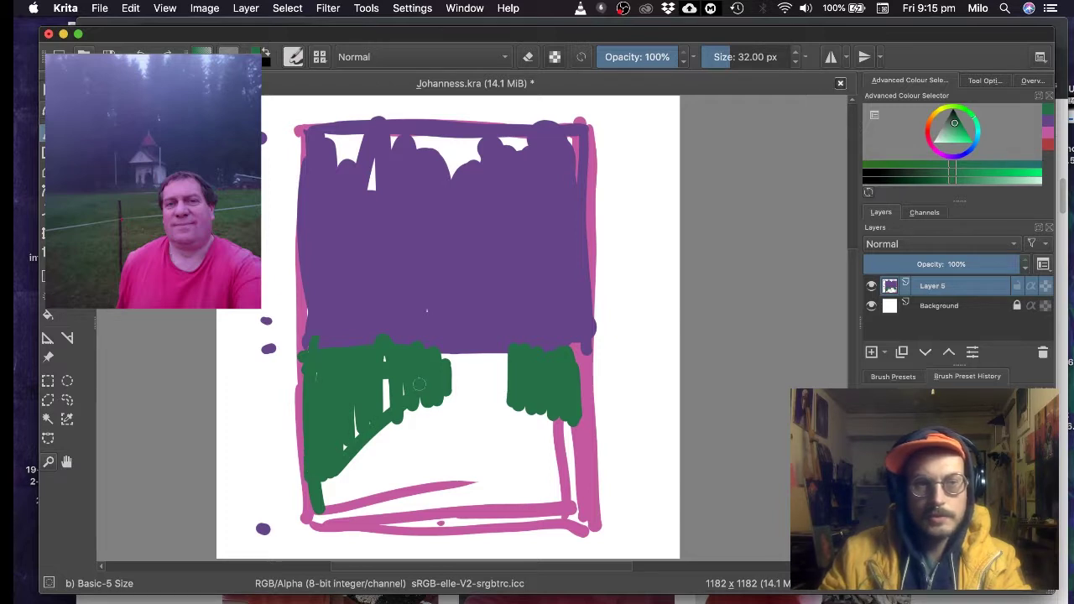
- Outline the green area's inner side and base, fill its lower left part, and mark the frame's width beneath it in green
drag(413, 386, 409, 527)
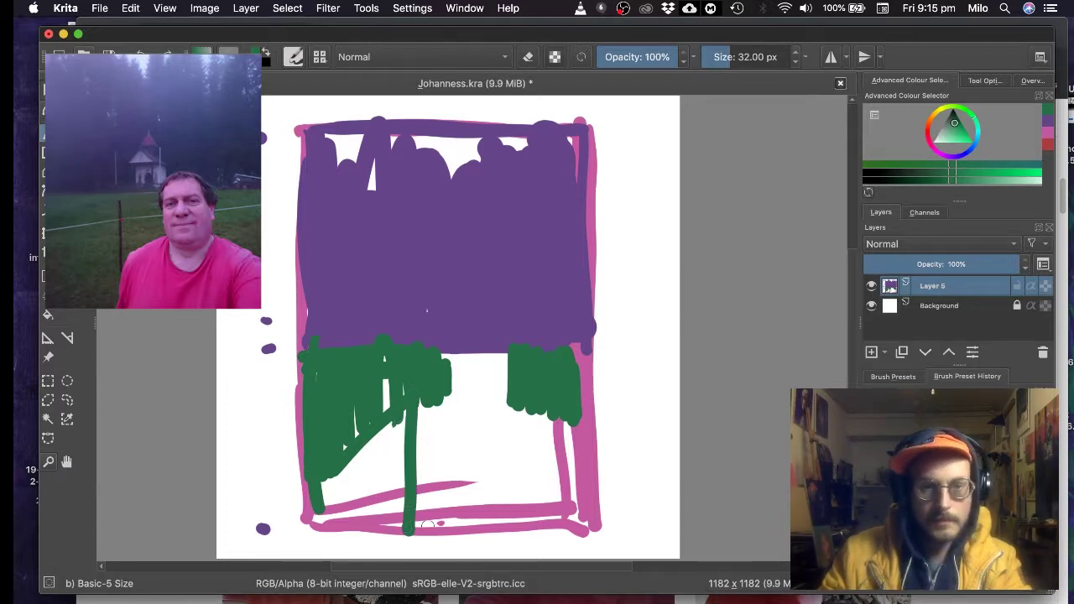
drag(309, 524, 622, 515)
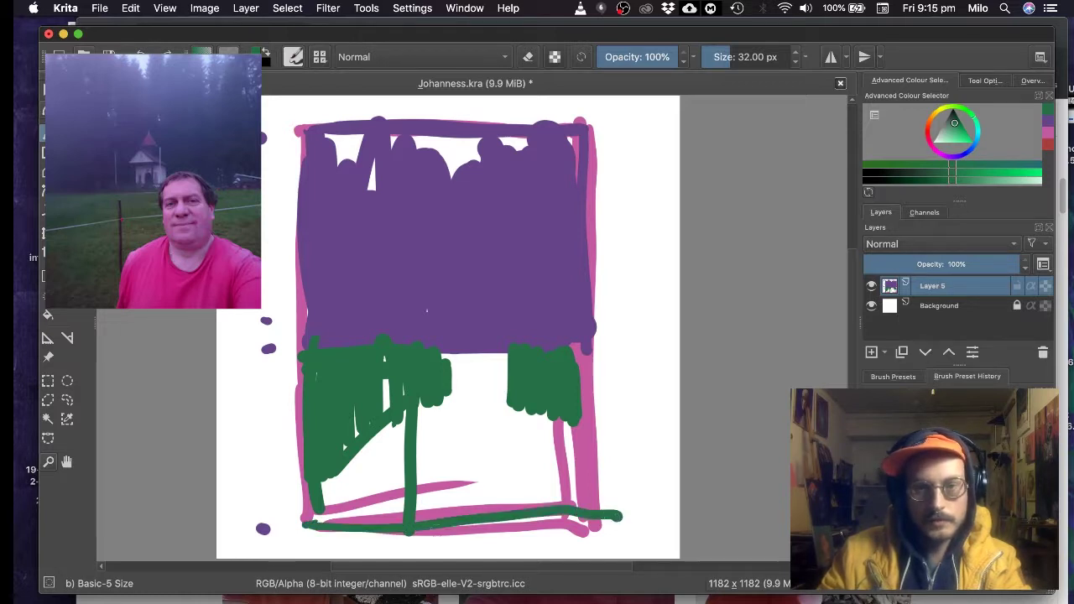
mouse_move(391, 526)
mouse_down()
mouse_move(401, 502)
mouse_move(369, 521)
mouse_move(344, 470)
mouse_move(307, 503)
mouse_move(355, 442)
mouse_up()
mouse_move(307, 549)
mouse_down()
mouse_move(297, 548)
mouse_move(559, 550)
mouse_up()
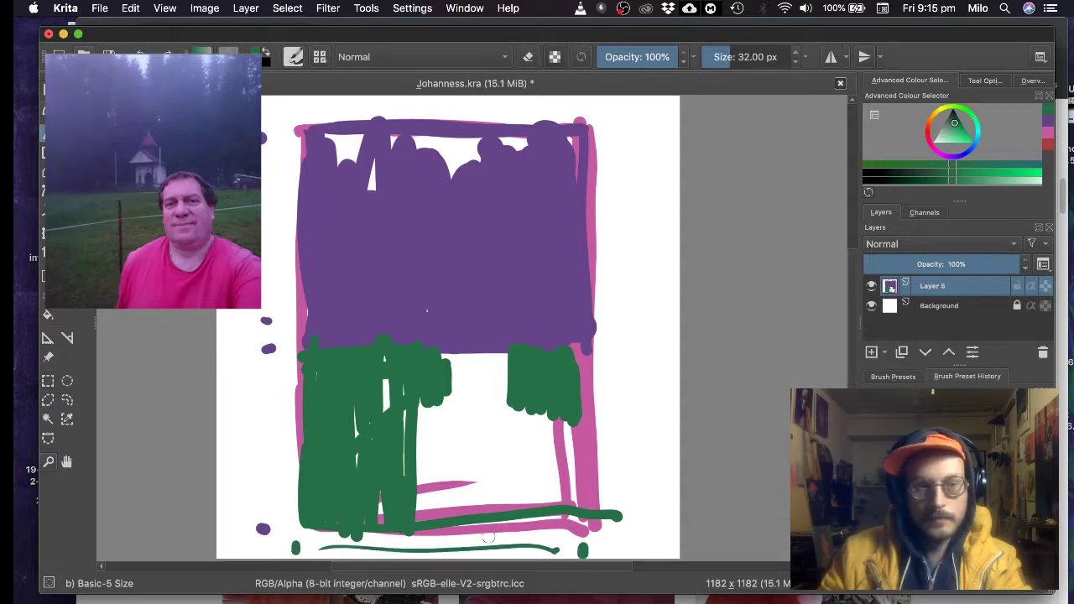
- Block in the figure's torso in bright pink and a deeper magenta, extending the magenta upward into a rounded head
drag(939, 151, 955, 139)
mouse_move(432, 452)
mouse_down()
mouse_move(426, 512)
mouse_move(416, 419)
mouse_move(470, 520)
mouse_move(491, 407)
mouse_move(512, 520)
mouse_up()
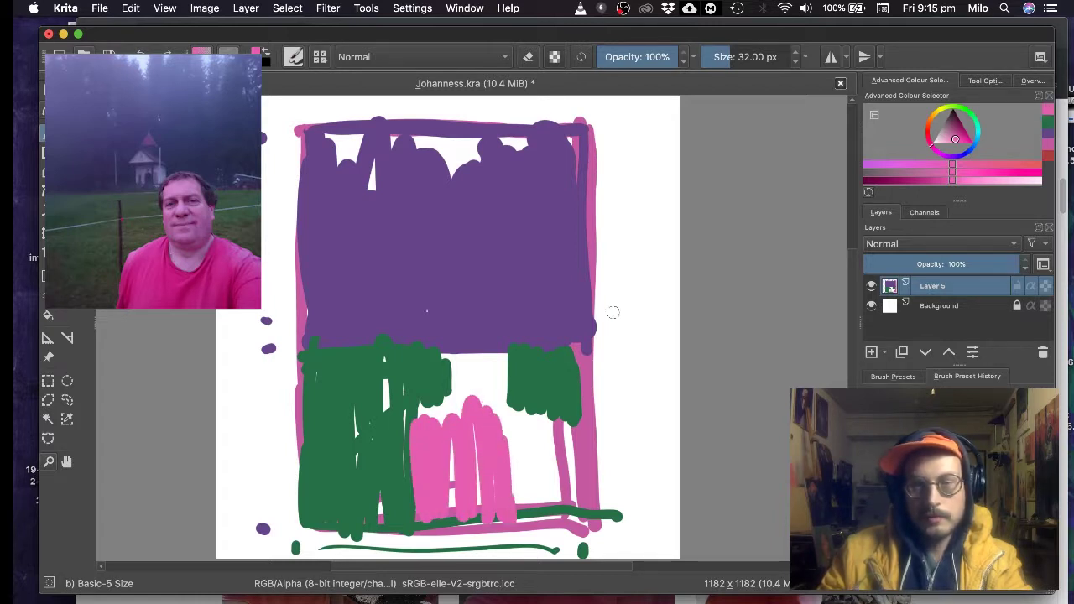
drag(960, 140, 959, 135)
drag(957, 174, 957, 174)
mouse_move(449, 429)
mouse_down()
mouse_move(441, 500)
mouse_move(415, 525)
mouse_up()
mouse_move(449, 411)
mouse_down()
mouse_move(494, 512)
mouse_move(537, 411)
mouse_move(556, 512)
mouse_move(571, 503)
mouse_up()
mouse_move(477, 503)
mouse_down()
mouse_move(426, 518)
mouse_move(560, 519)
mouse_move(493, 481)
mouse_move(459, 439)
mouse_move(463, 468)
mouse_move(517, 458)
mouse_up()
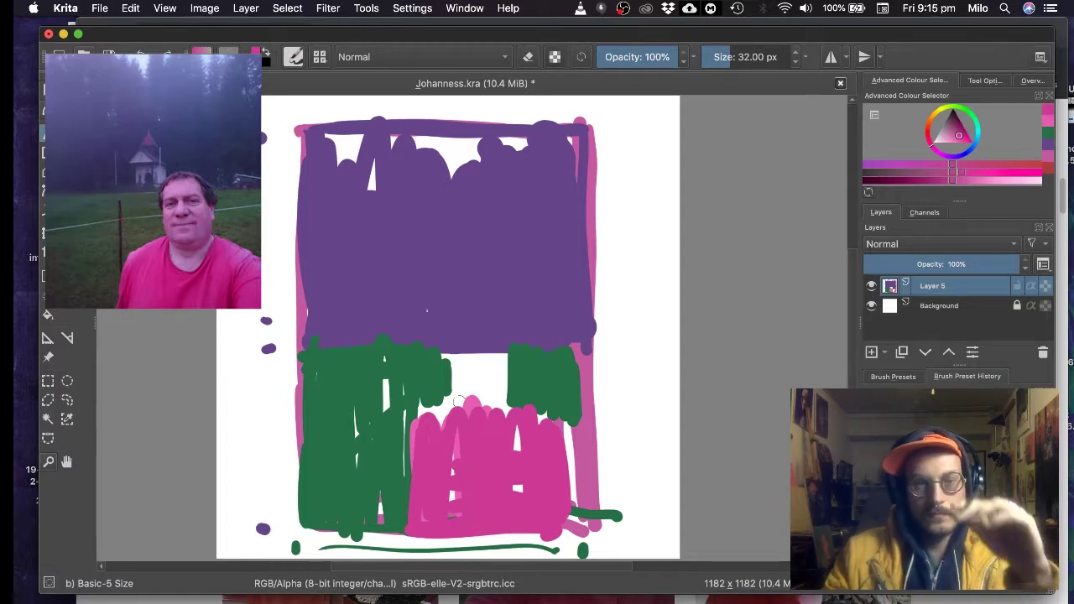
mouse_move(480, 393)
mouse_down()
mouse_move(480, 320)
mouse_move(506, 349)
mouse_move(512, 324)
mouse_move(542, 420)
mouse_up()
mouse_move(518, 332)
mouse_down()
mouse_move(503, 417)
mouse_move(498, 327)
mouse_move(491, 395)
mouse_up()
- Reduce the brush to 24 px, sample the green, and extend the left green patch toward the figure's head
key([)
key(bracketleft)
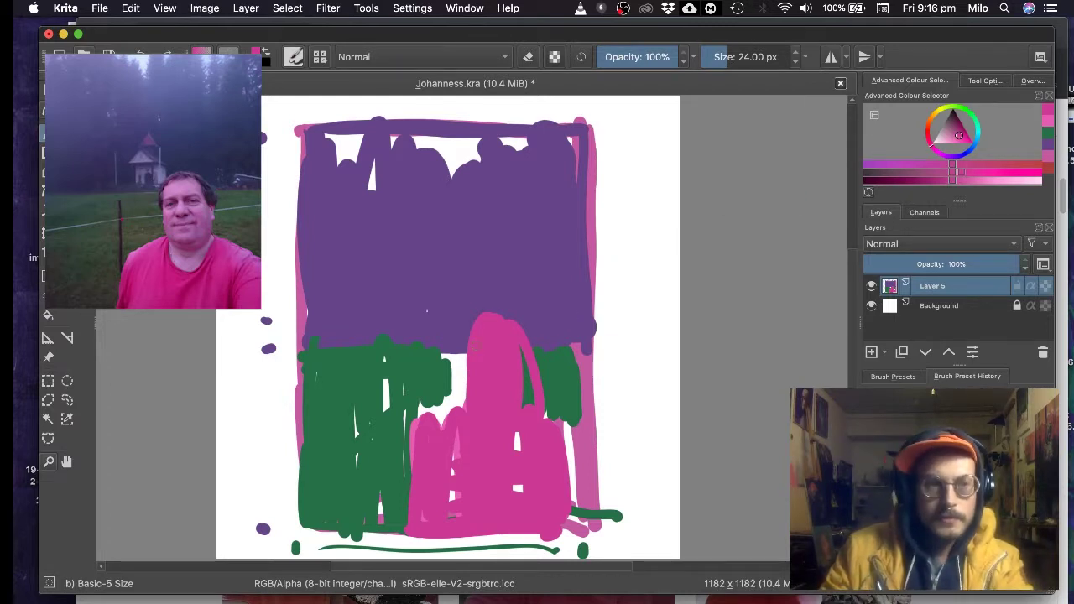
ctrl+click(440, 371)
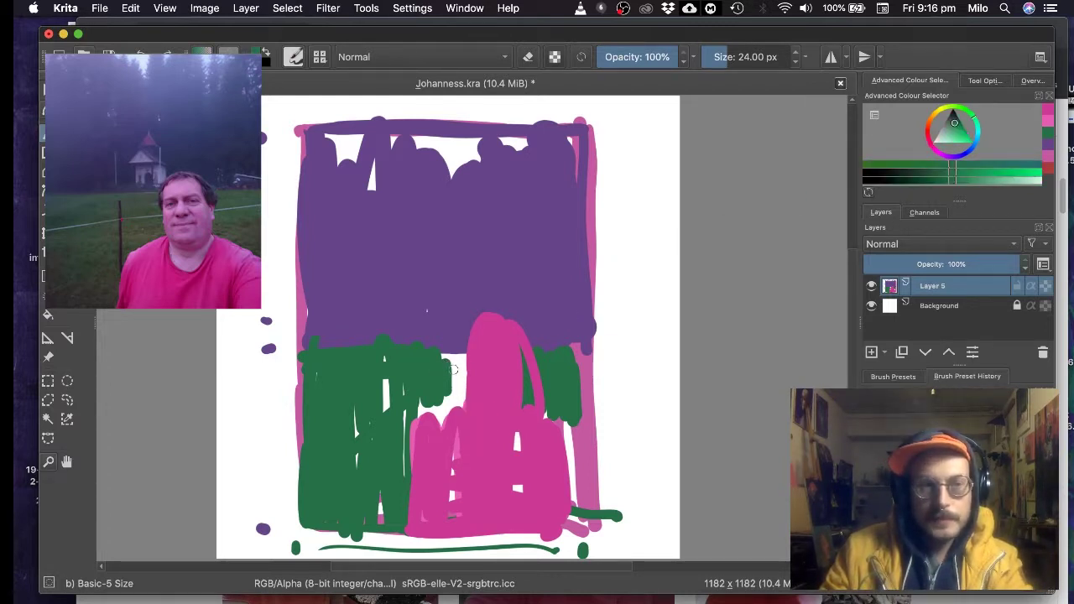
drag(452, 351, 454, 401)
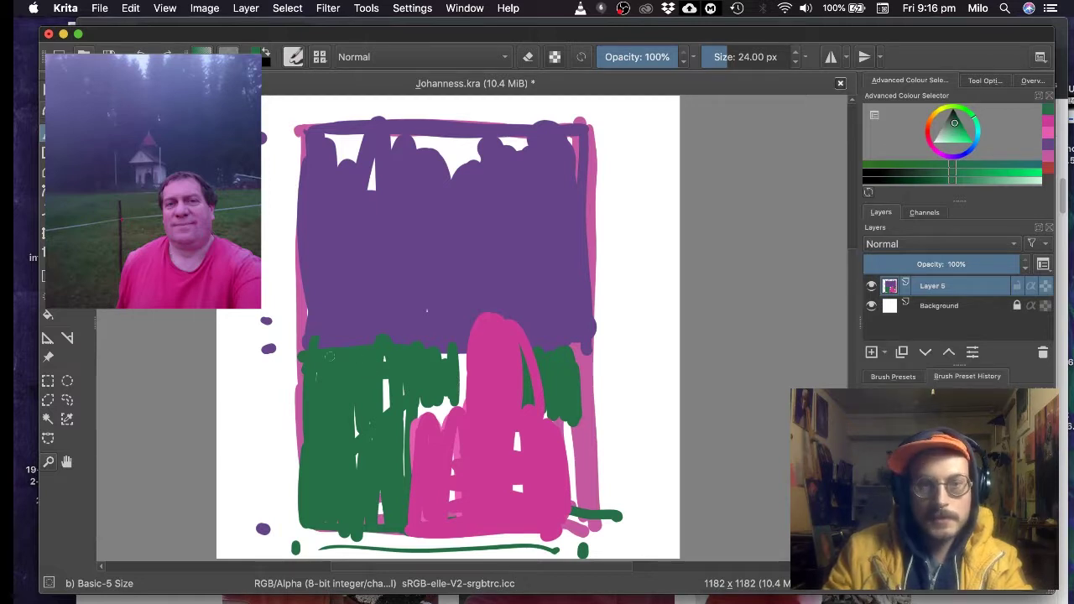
drag(365, 353, 470, 353)
- Paint green along the figure's left shoulder slope and down the outer edge of the right green patch
ctrl+click(496, 367)
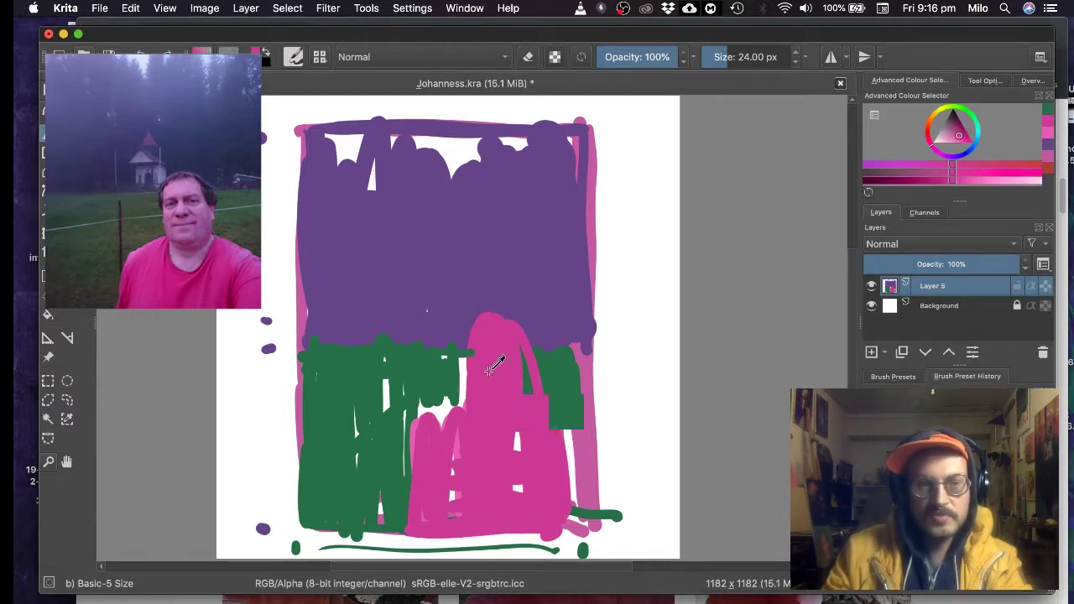
ctrl+click(415, 389)
mouse_move(448, 411)
mouse_down()
mouse_move(367, 454)
mouse_move(475, 406)
mouse_up()
drag(411, 431, 452, 399)
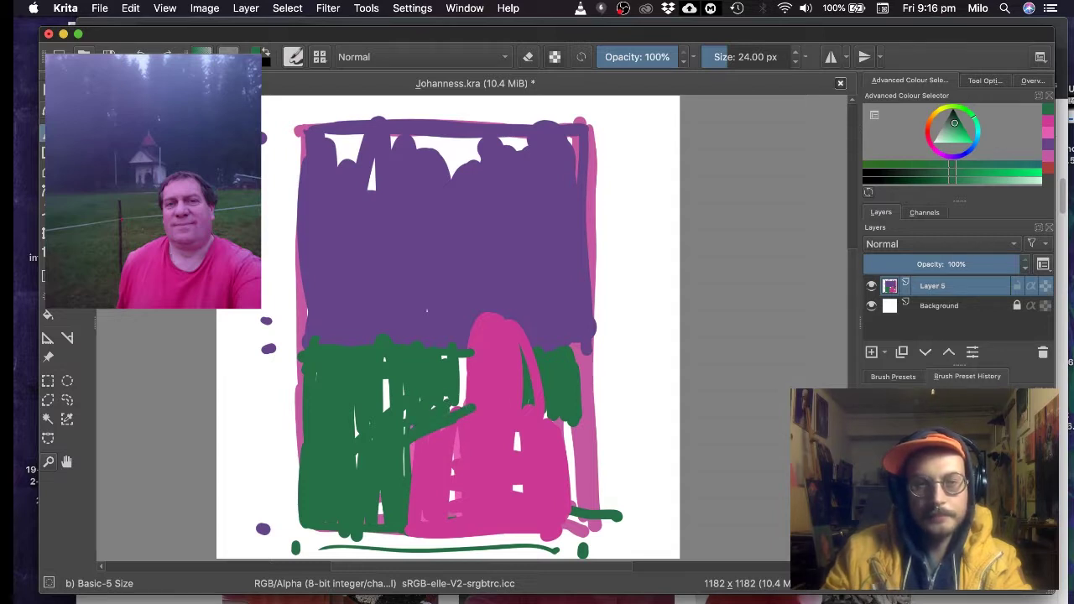
drag(580, 349, 580, 444)
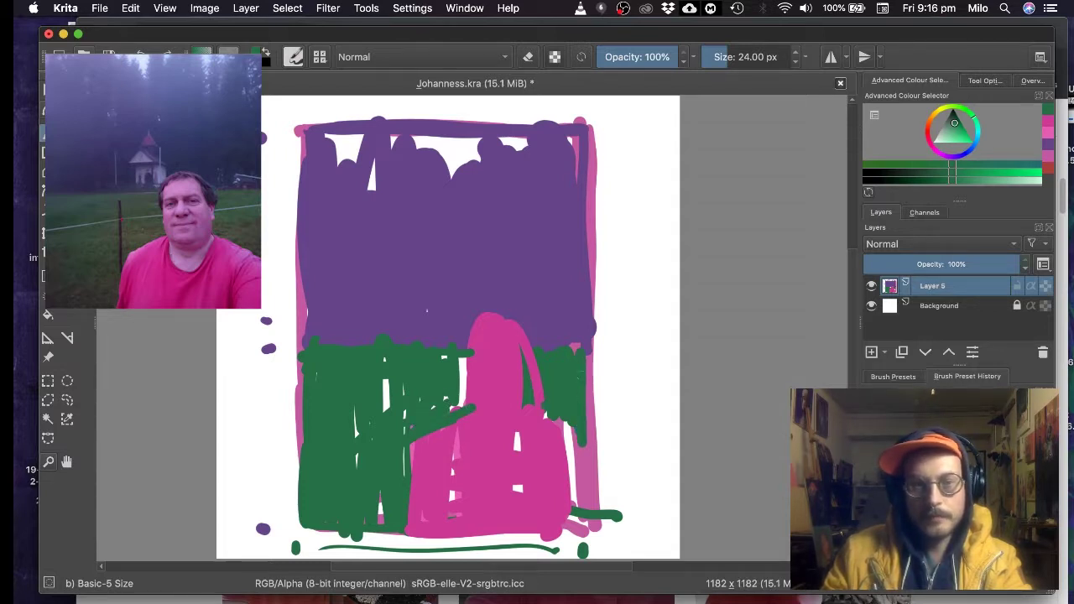
- Touch up the magenta beside the left shoulder, then resample the green and fill white gaps in the left green block
ctrl+click(536, 399)
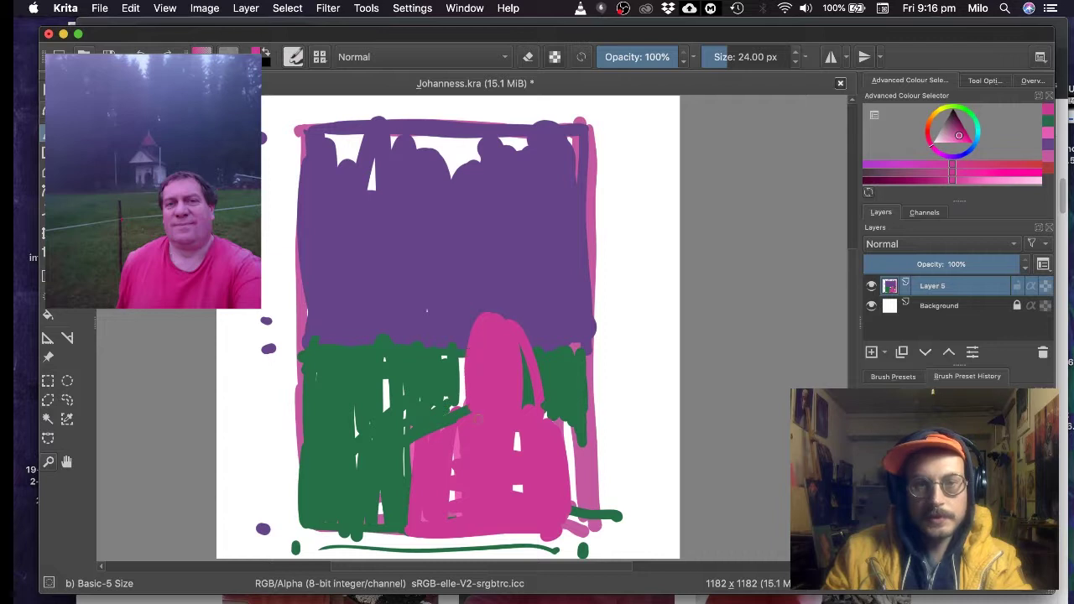
ctrl+click(410, 402)
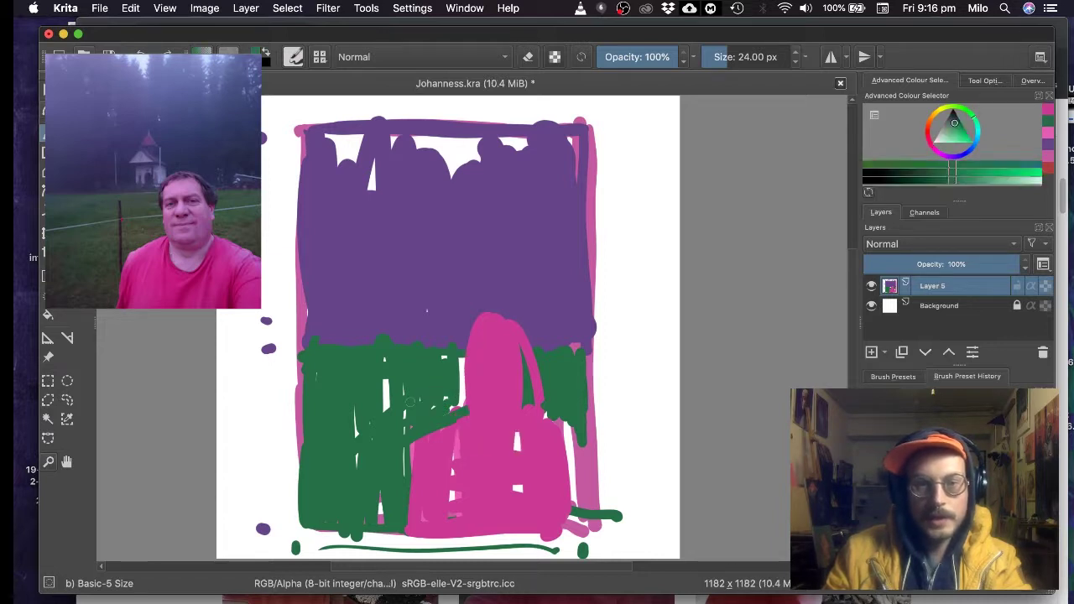
mouse_move(390, 431)
mouse_down()
mouse_move(374, 403)
mouse_move(347, 396)
mouse_move(383, 388)
mouse_move(397, 407)
mouse_up()
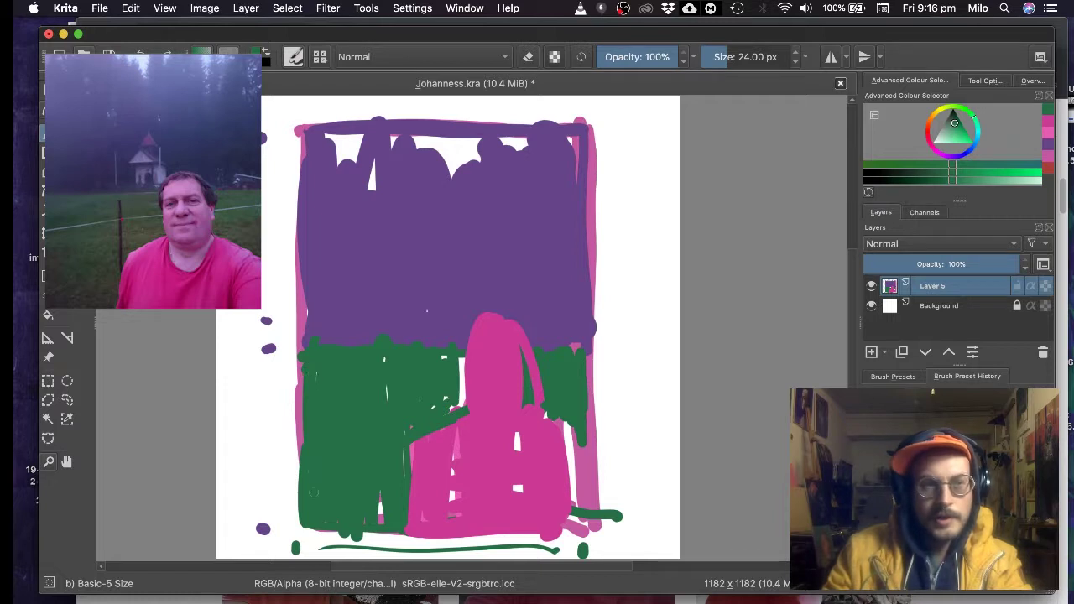
- Cover the white sliver and upper left corner with sampled purple, and trim the frame's outer left edge with white
ctrl+click(500, 380)
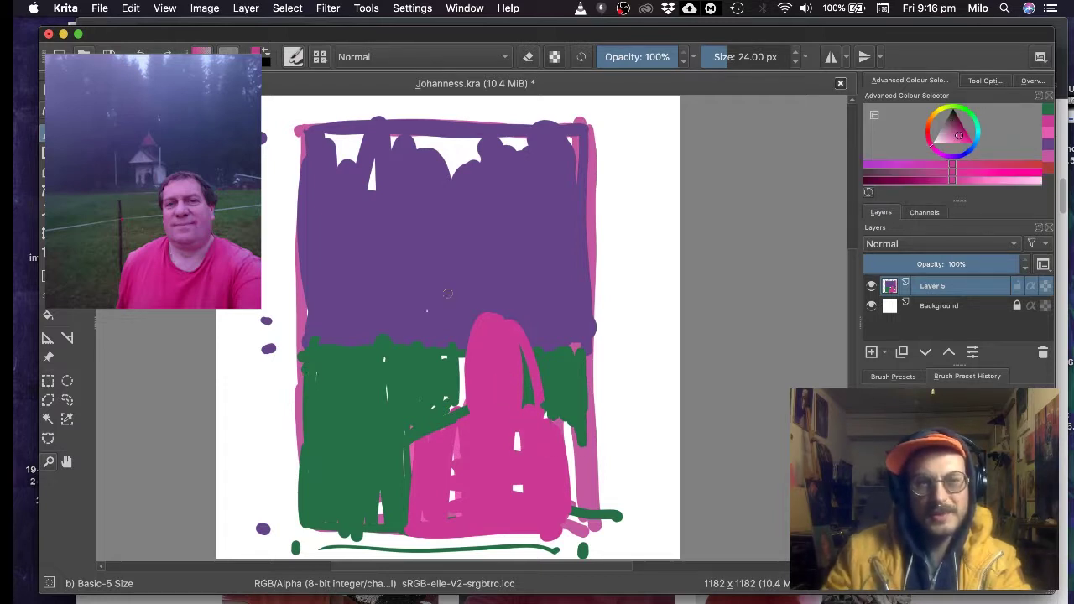
ctrl+click(481, 255)
drag(374, 189, 374, 162)
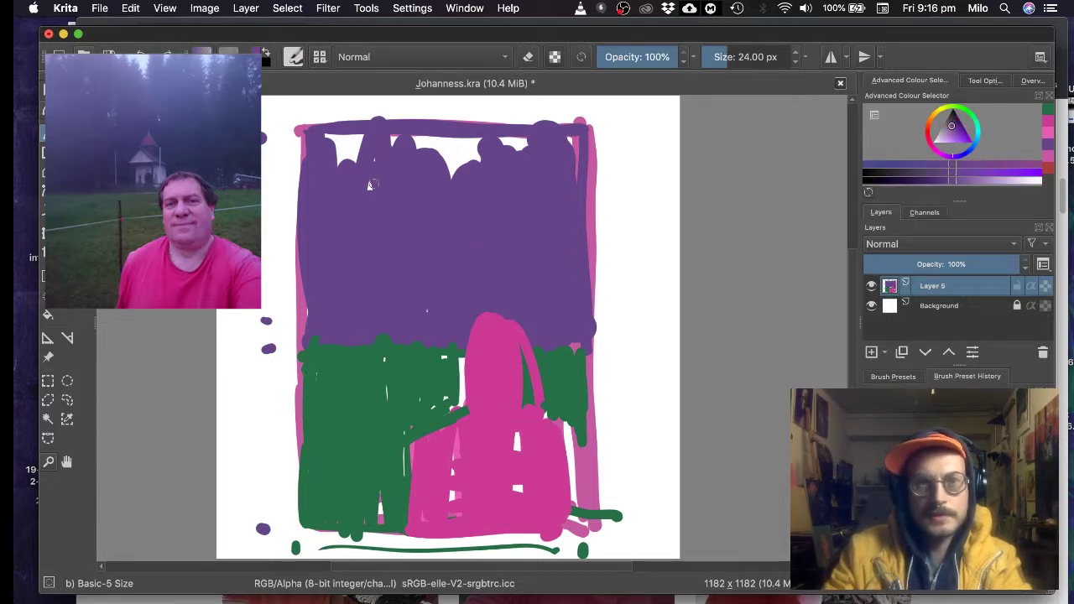
drag(306, 132, 307, 160)
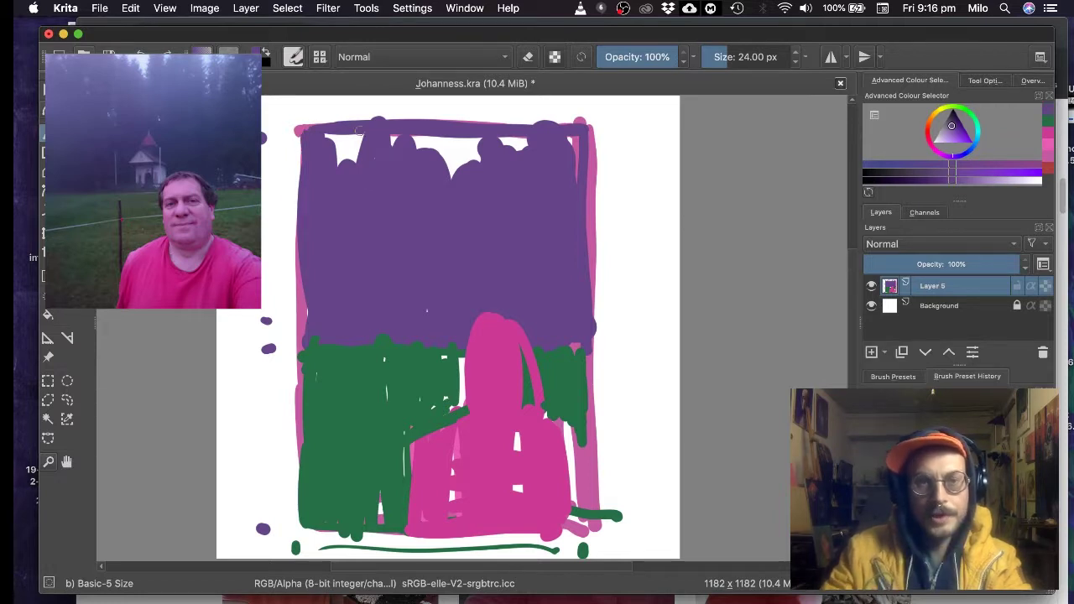
ctrl+click(278, 168)
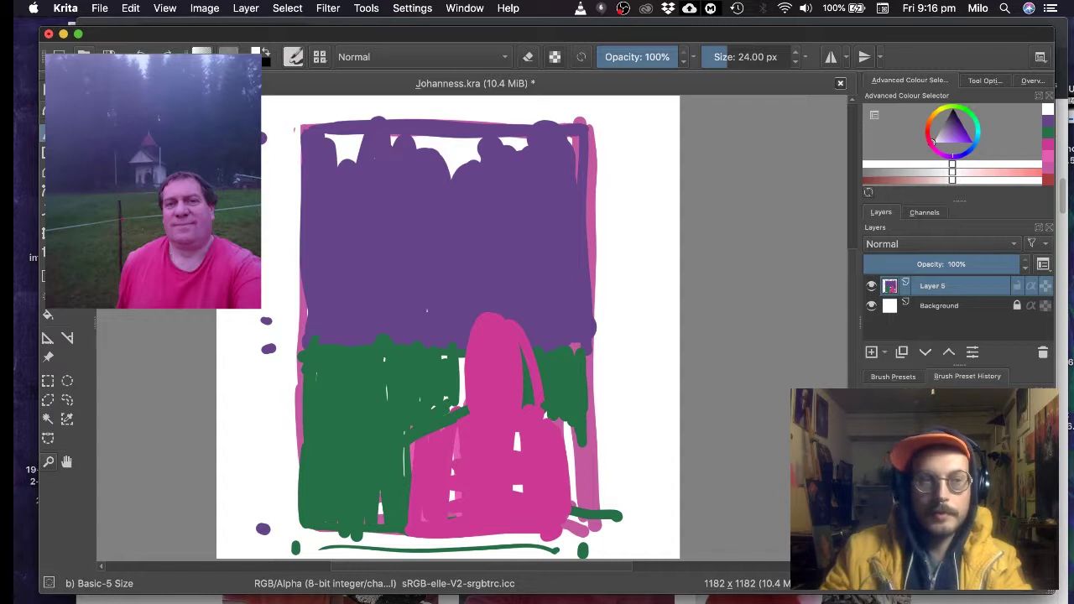
- Sample the magenta and extend the figure's right shoulder and arm to the frame's right edge
ctrl+click(453, 417)
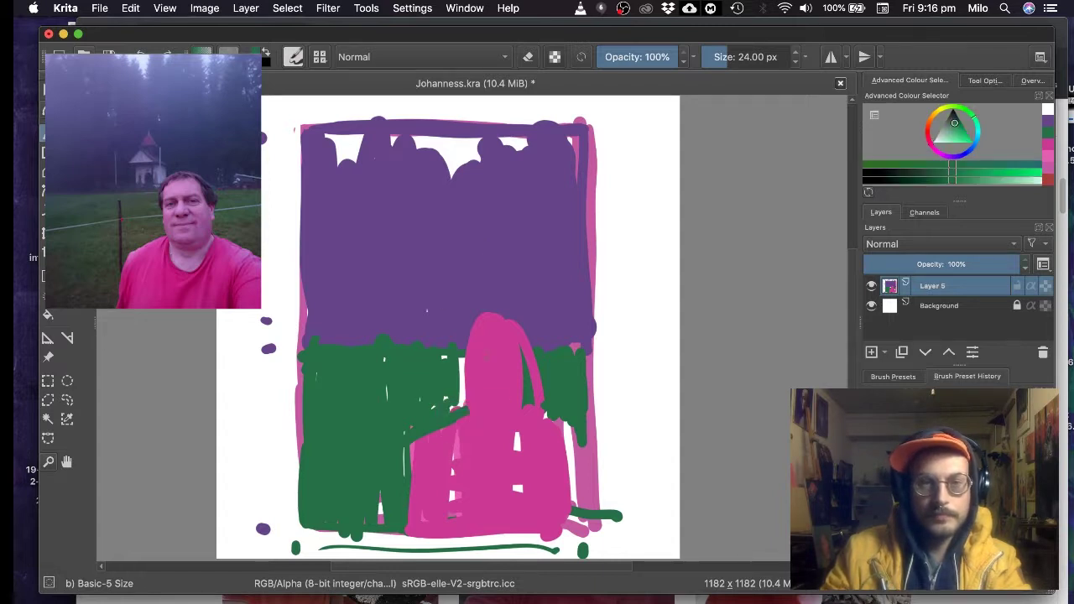
ctrl+click(498, 402)
mouse_move(568, 437)
mouse_down()
mouse_move(599, 454)
mouse_move(592, 514)
mouse_move(574, 470)
mouse_move(566, 508)
mouse_up()
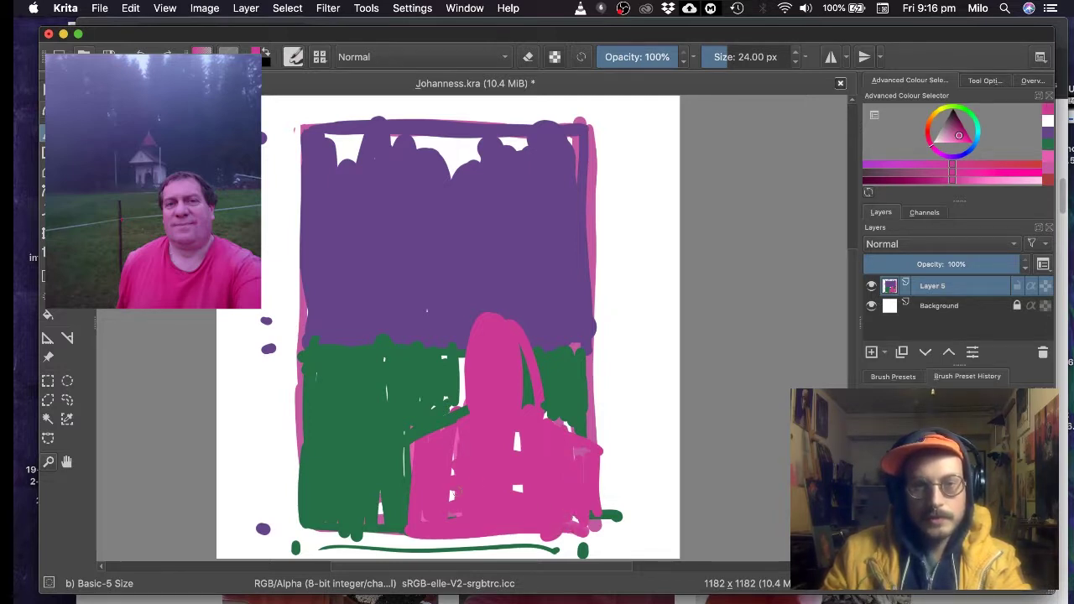
- Mix a bluer, cooler shade from the sampled purple and scribble vertical tree-like strokes across the whole purple area
click(973, 154)
ctrl+click(437, 262)
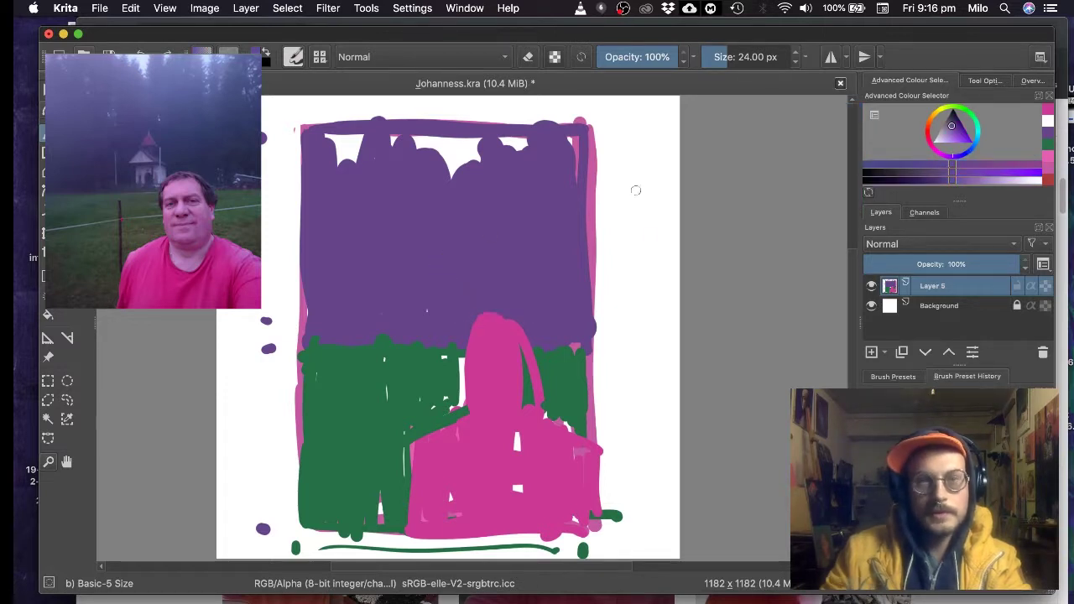
drag(953, 135, 953, 125)
drag(949, 164, 938, 161)
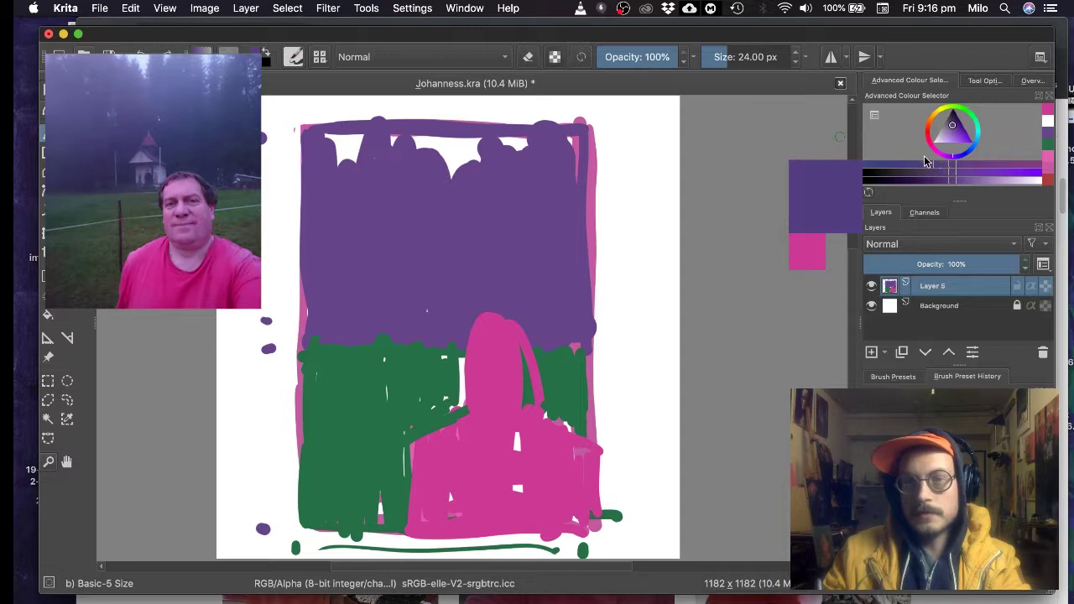
mouse_move(328, 169)
mouse_down()
mouse_move(319, 273)
mouse_move(306, 249)
mouse_move(317, 341)
mouse_move(340, 202)
mouse_move(369, 190)
mouse_move(392, 197)
mouse_move(436, 339)
mouse_move(455, 337)
mouse_move(477, 293)
mouse_move(498, 162)
mouse_move(526, 154)
mouse_move(580, 313)
mouse_up()
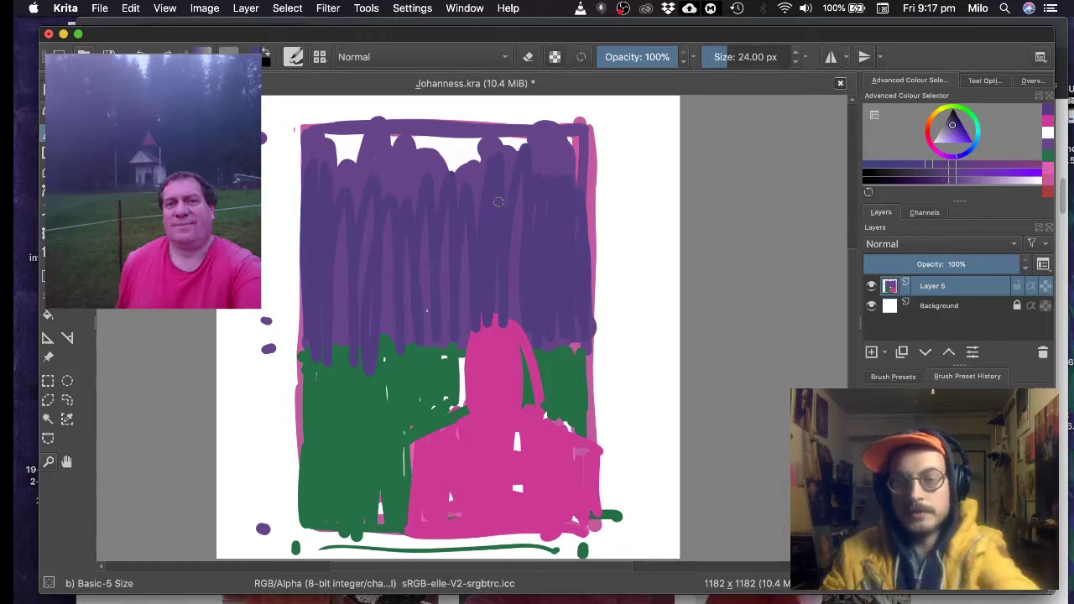
- Enlarge the brush to 38 px, choose a lighter blue-violet, and paint two short vertical strokes in the white gaps near the top
key(bracketright)
key(bracketright)
key(bracketright)
key(bracketright)
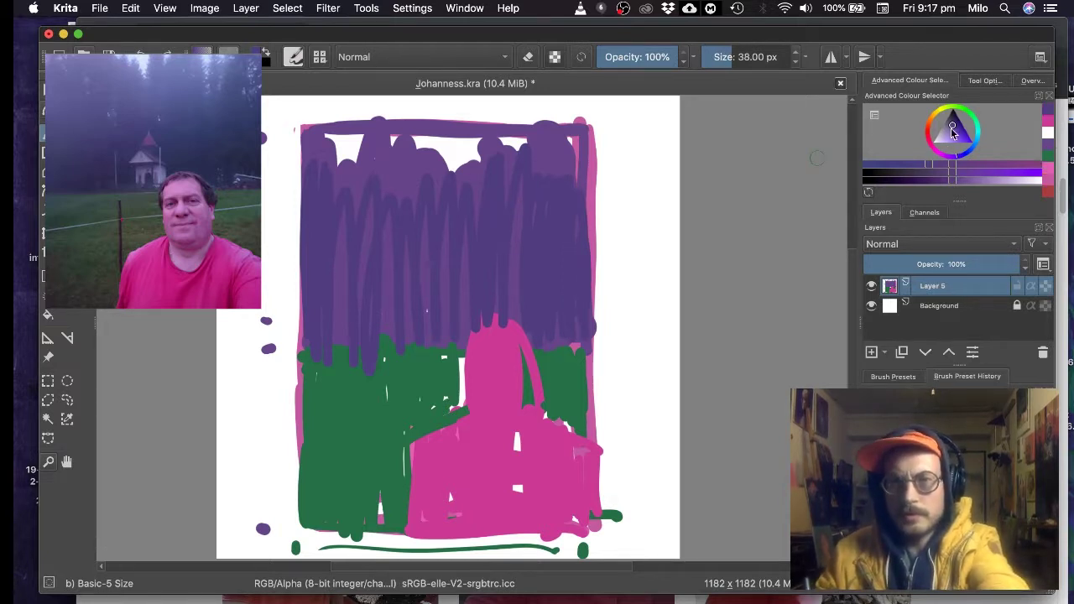
click(952, 130)
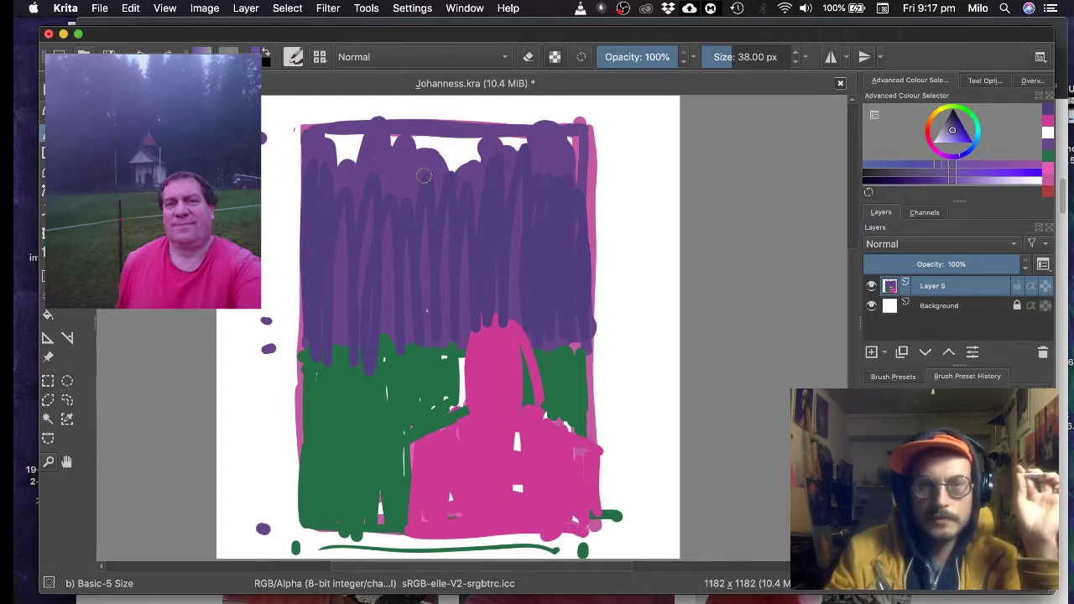
drag(416, 136, 420, 170)
drag(457, 139, 454, 179)
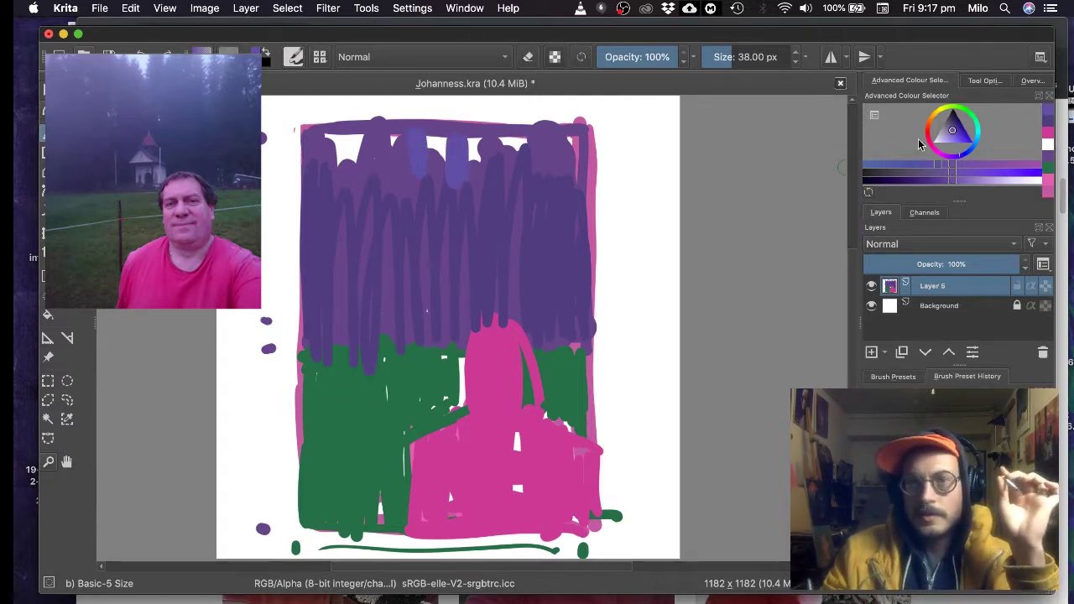
- Choose a paler periwinkle blue and paint over the two short vertical strokes near the top
click(949, 137)
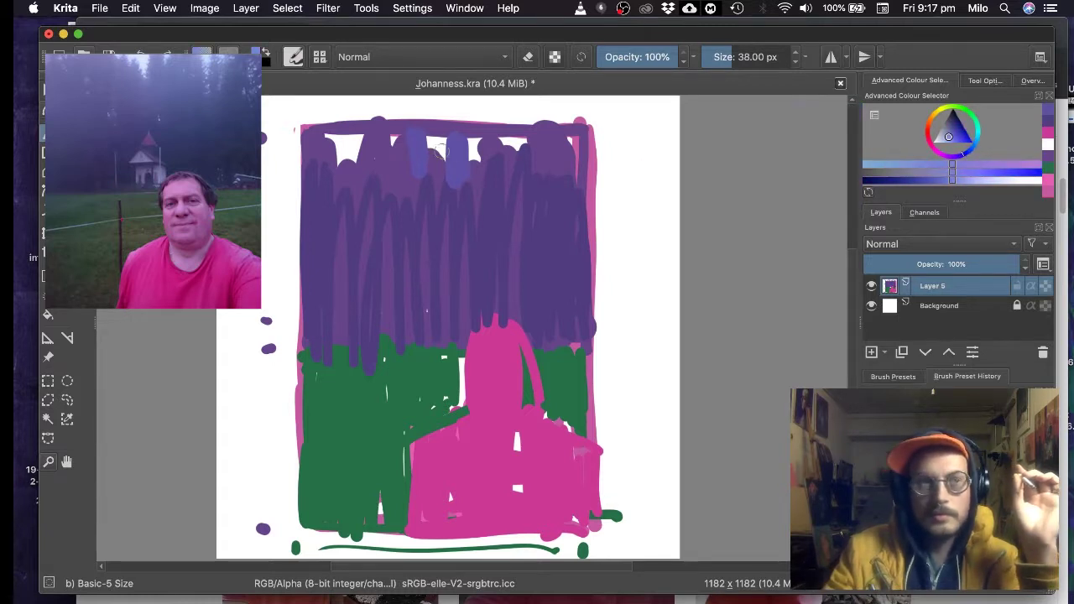
drag(417, 172, 416, 127)
mouse_move(455, 168)
mouse_down()
mouse_move(453, 133)
mouse_move(458, 156)
mouse_up()
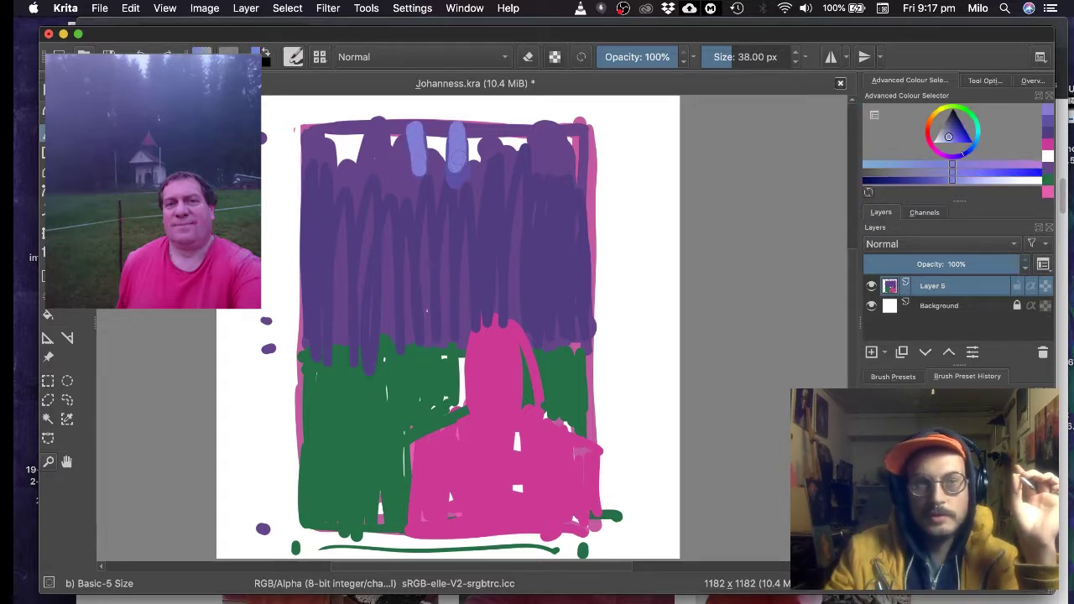
- Paint a periwinkle sky band across the top edge of the forest and a small chapel with a steeple above the grass
mouse_move(394, 133)
mouse_down()
mouse_move(557, 120)
mouse_move(385, 134)
mouse_up()
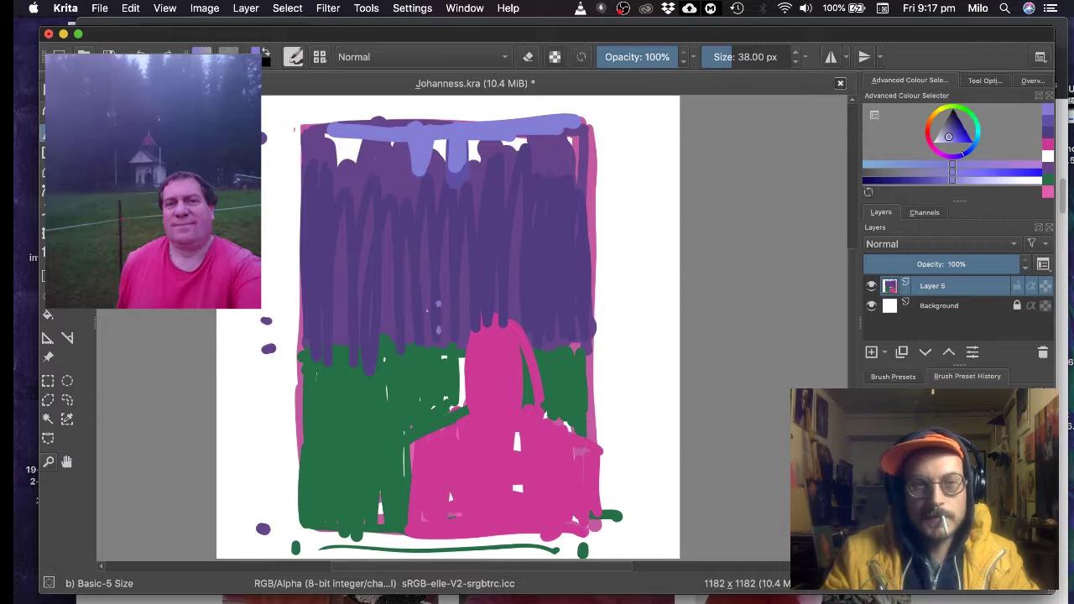
mouse_move(438, 304)
mouse_down()
mouse_move(460, 324)
mouse_move(461, 347)
mouse_move(431, 336)
mouse_move(434, 306)
mouse_move(460, 302)
mouse_move(430, 303)
mouse_move(446, 296)
mouse_move(453, 272)
mouse_up()
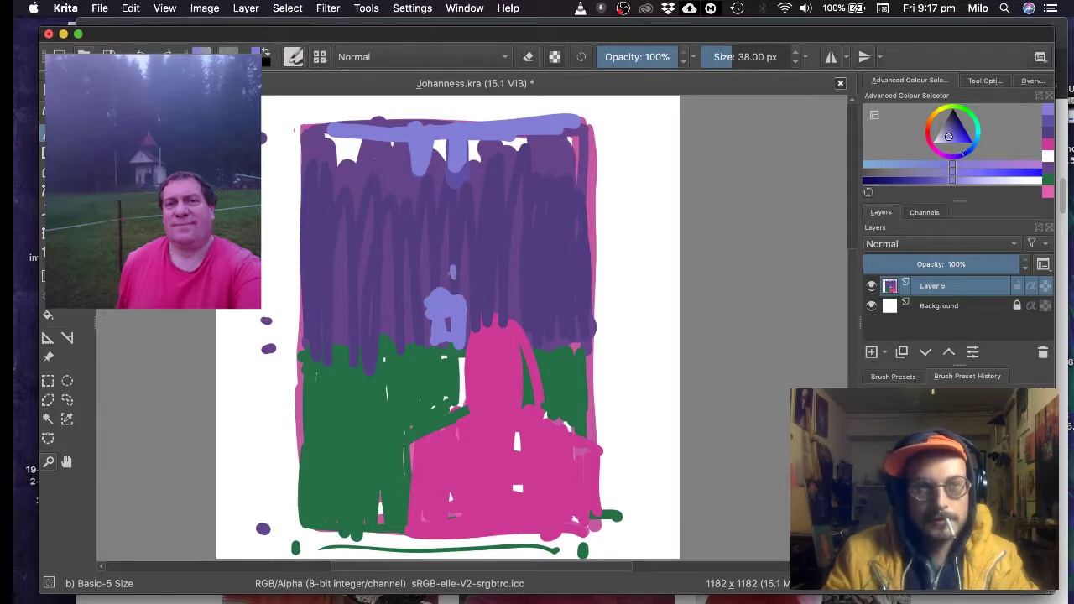
click(452, 277)
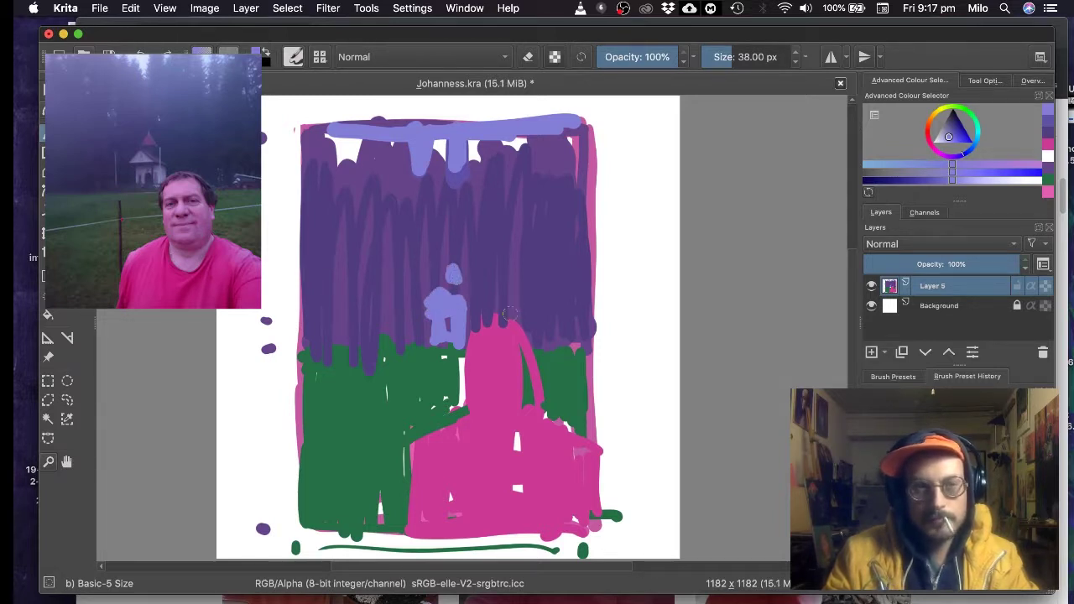
- Reduce the brush to 16 px and draw a thin periwinkle fence line rising across the grass and figure past both frame edges
key(bracketleft)
key(bracketleft)
key(bracketleft)
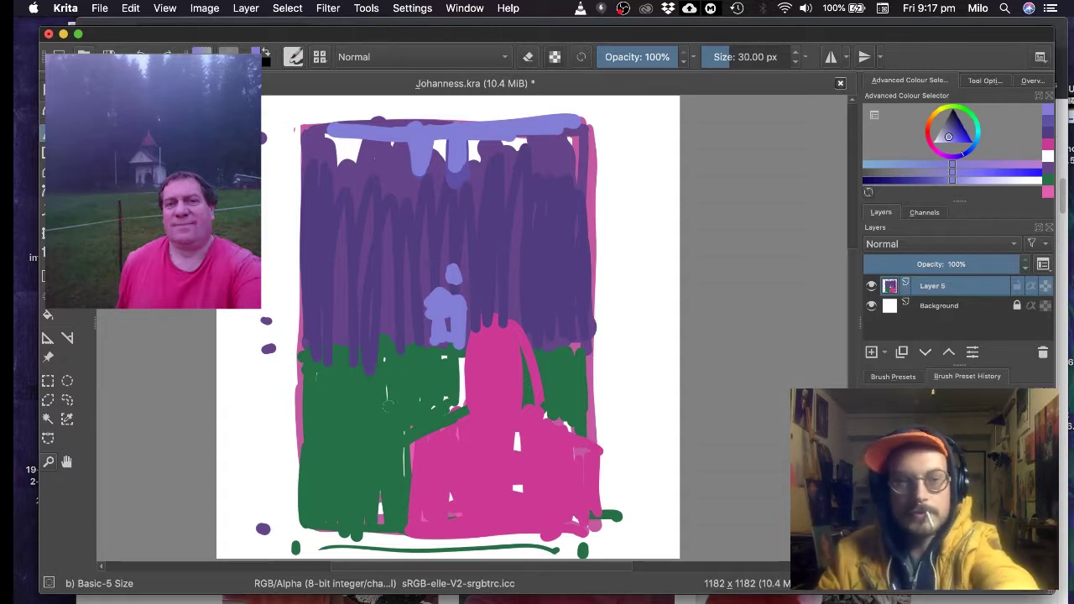
key(bracketleft)
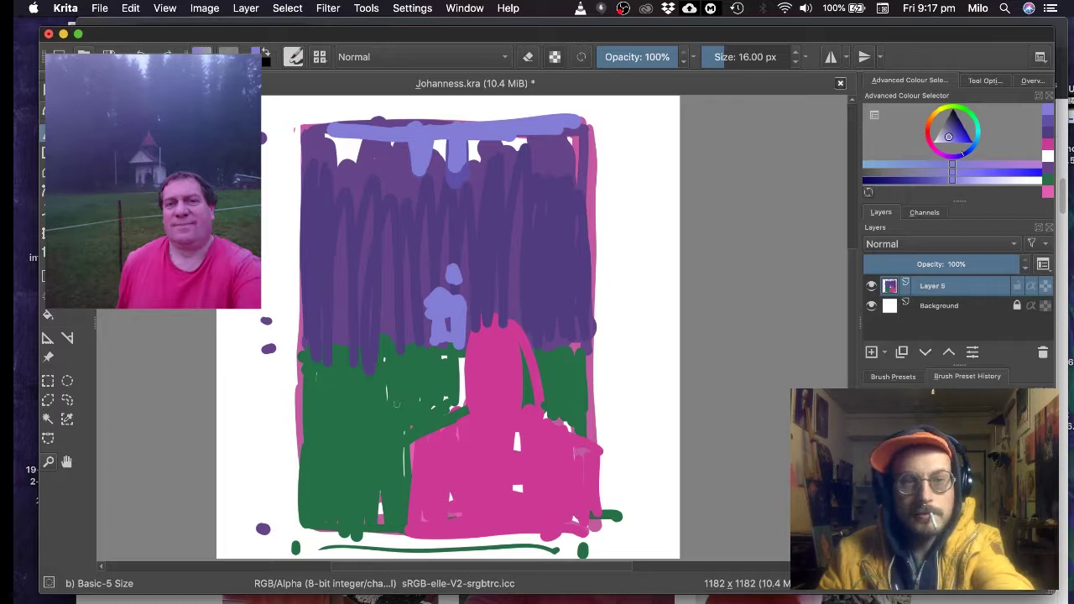
drag(393, 410, 607, 358)
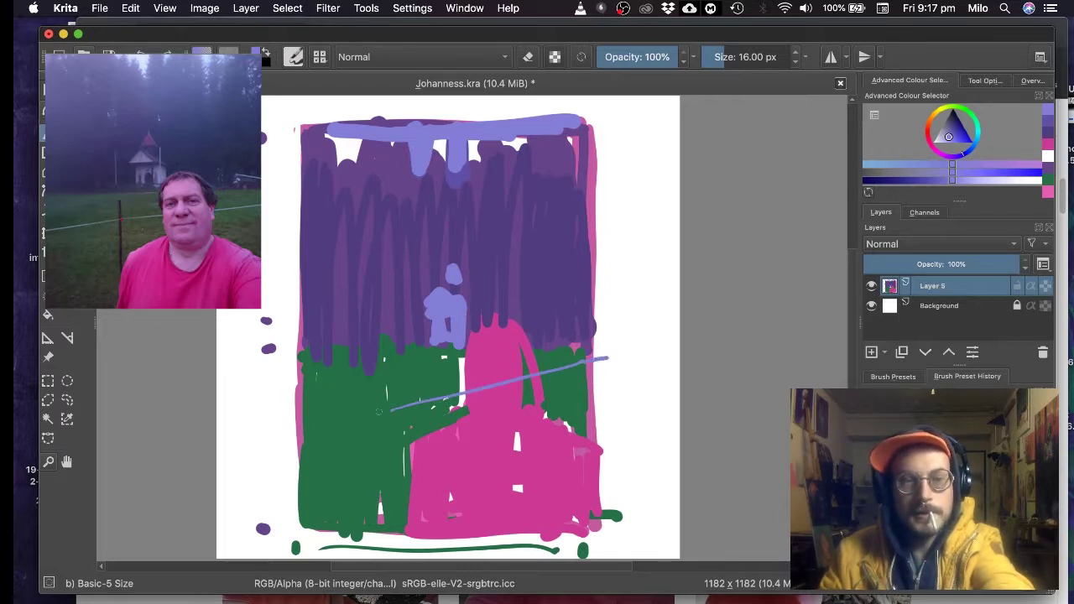
drag(378, 411, 284, 425)
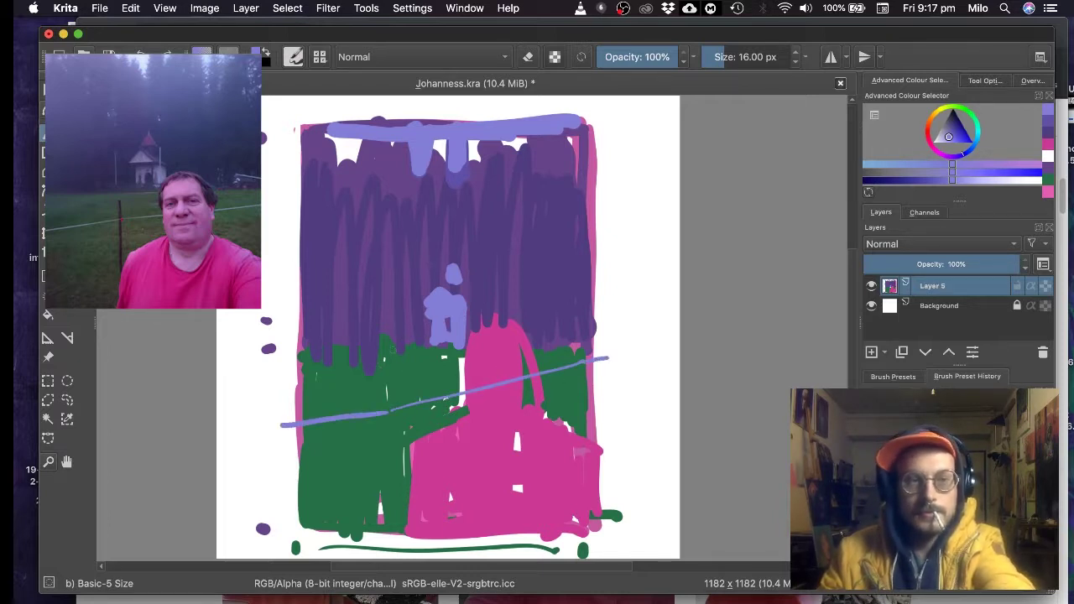
- Choose a near-black blue and draw a vertical fence post in the grass and a short horizontal line at the chapel's base
click(950, 115)
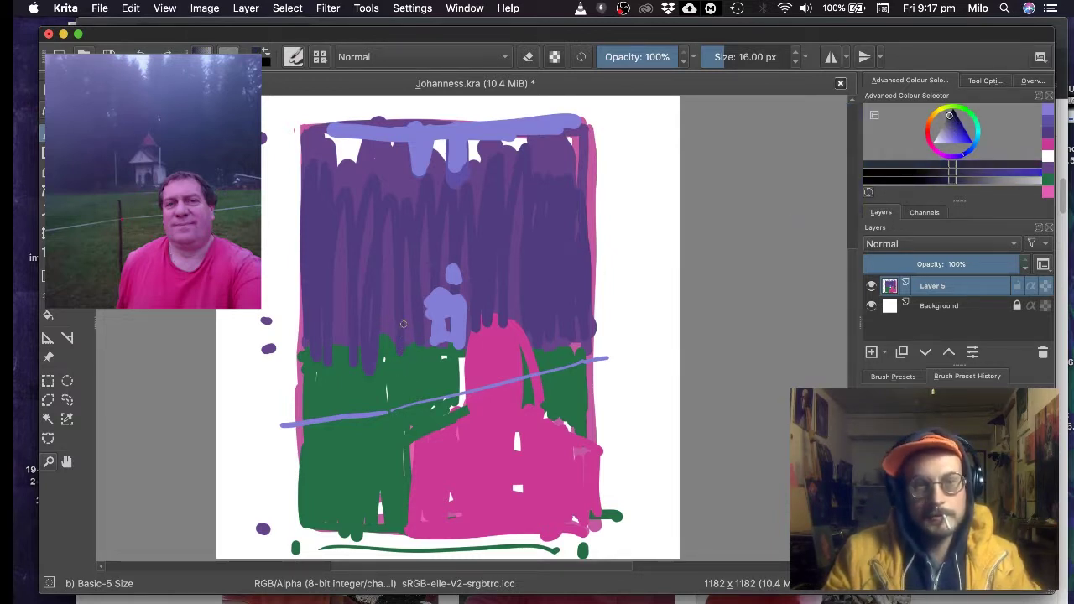
drag(396, 359, 399, 440)
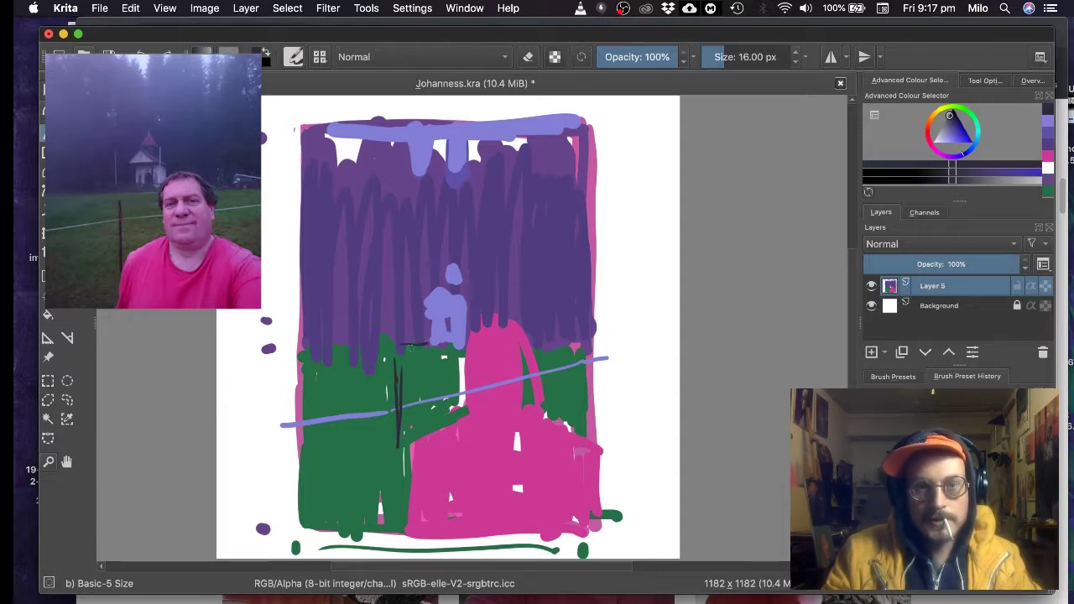
drag(389, 348, 439, 345)
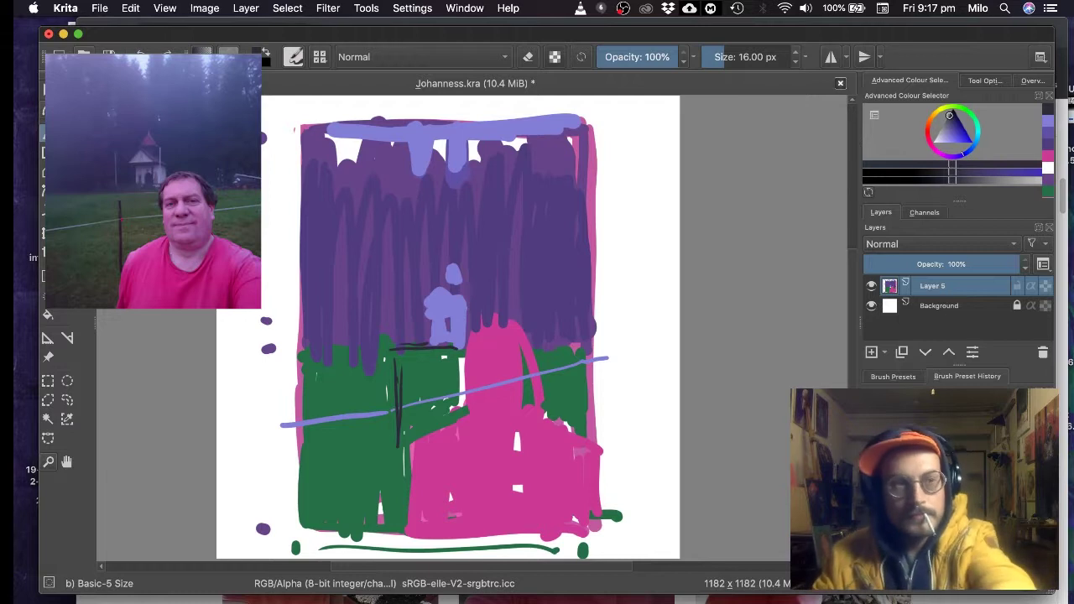
- Choose a dark purple, set the brush to 18 px, and outline the chapel's roof, walls and steeple plus the figure's upper hairline
key(])
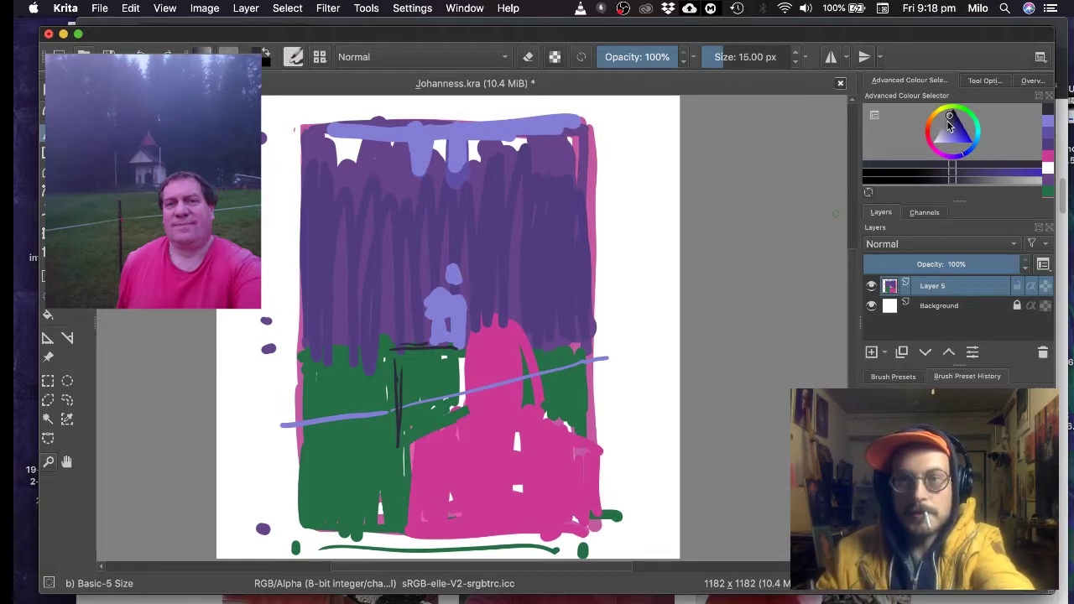
click(949, 123)
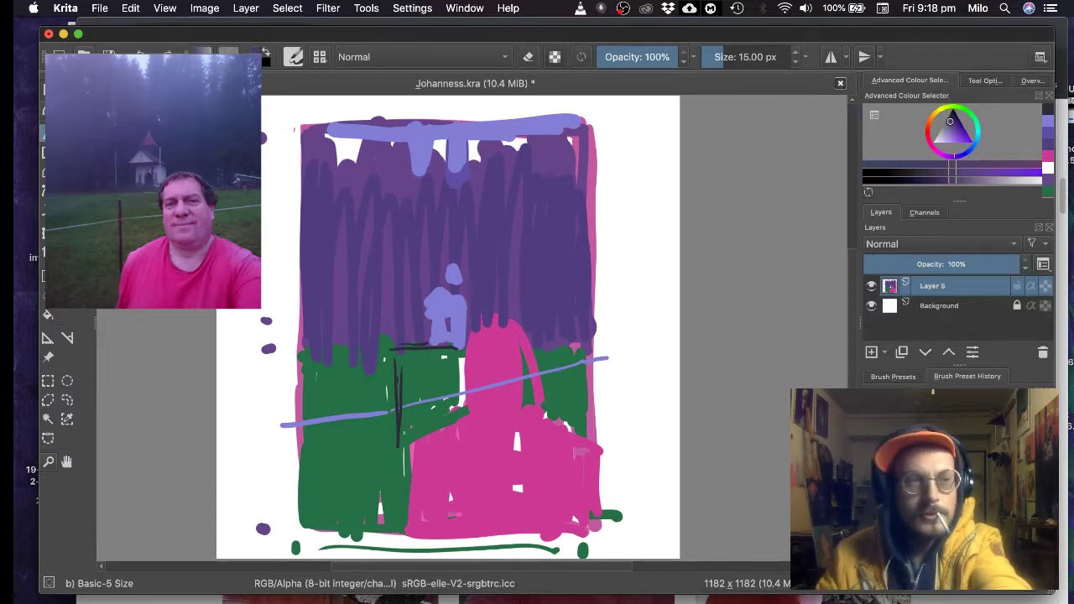
key(bracketright)
key(bracketright)
key(bracketright)
key(bracketright)
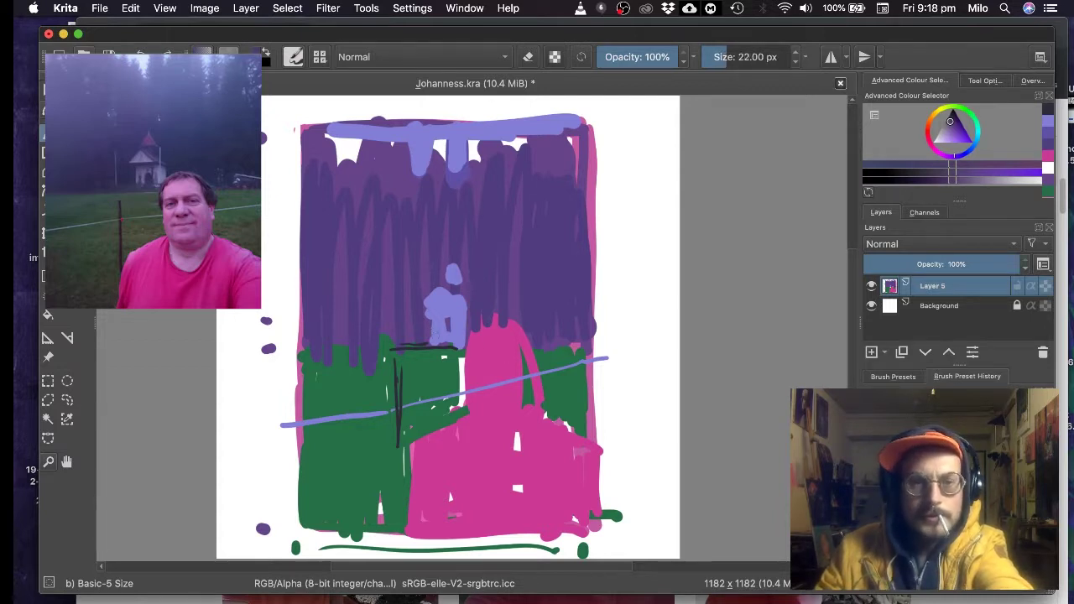
key(bracketleft)
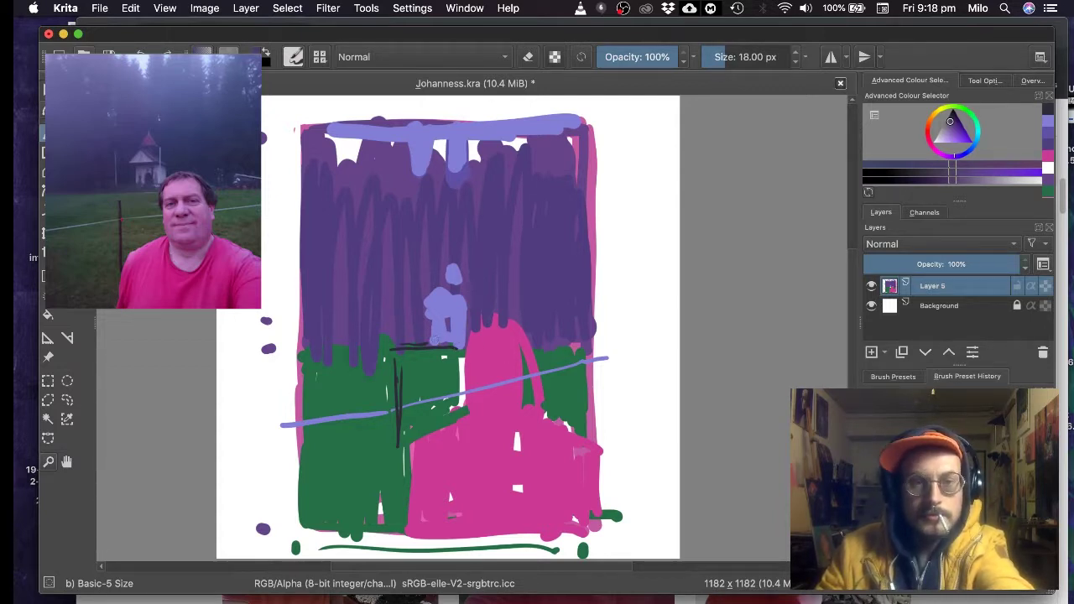
mouse_move(431, 340)
mouse_down()
mouse_move(460, 334)
mouse_move(462, 346)
mouse_up()
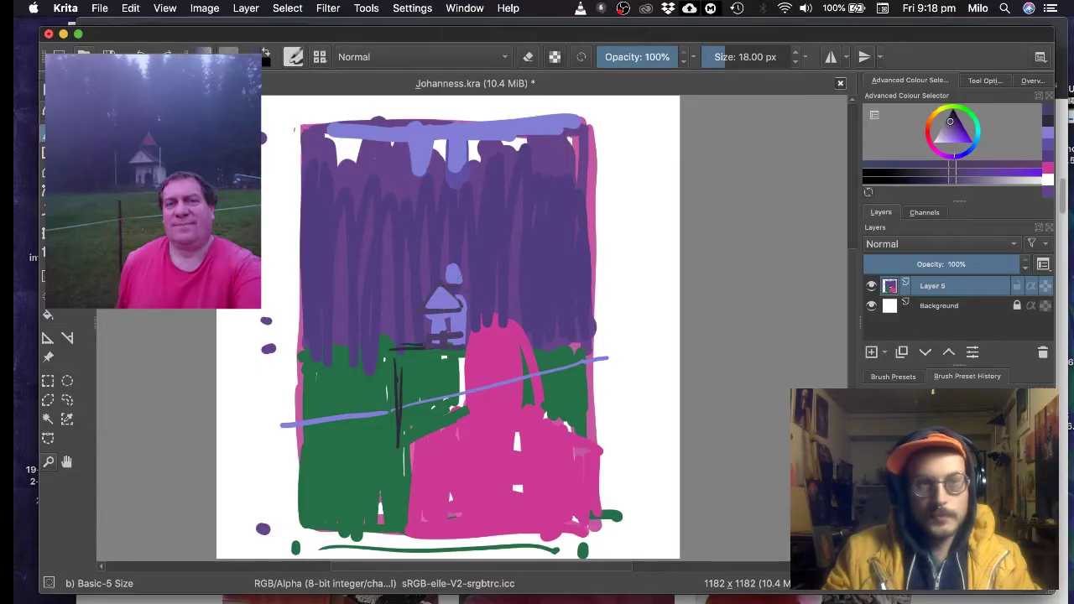
drag(453, 264, 445, 283)
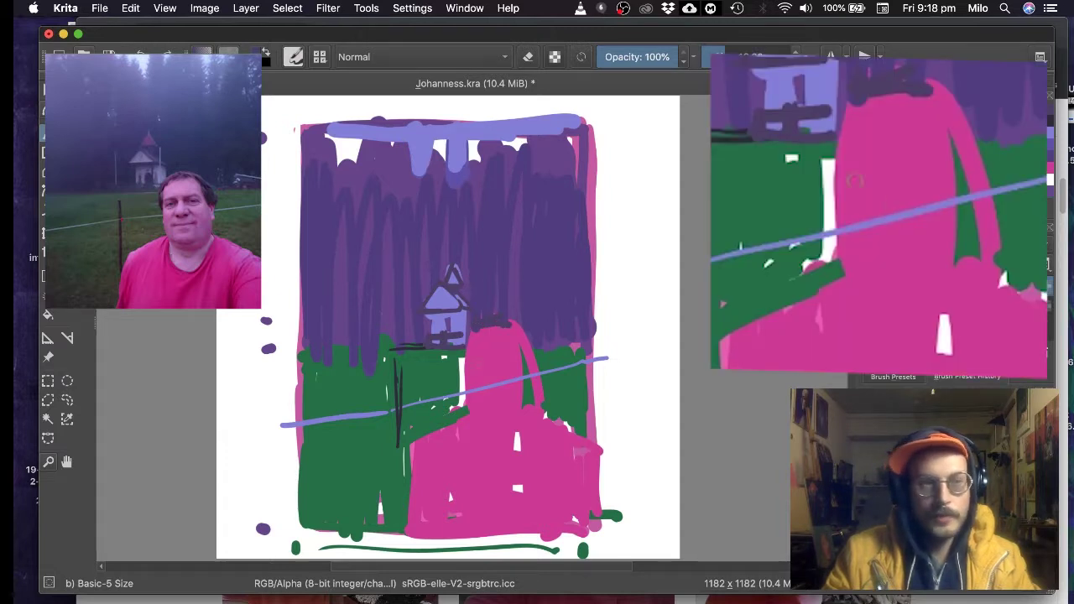
- Sketch dark construction lines on the figure's face for the eye line, nose, mouth, jaw and vertical centre axis
drag(826, 173, 961, 153)
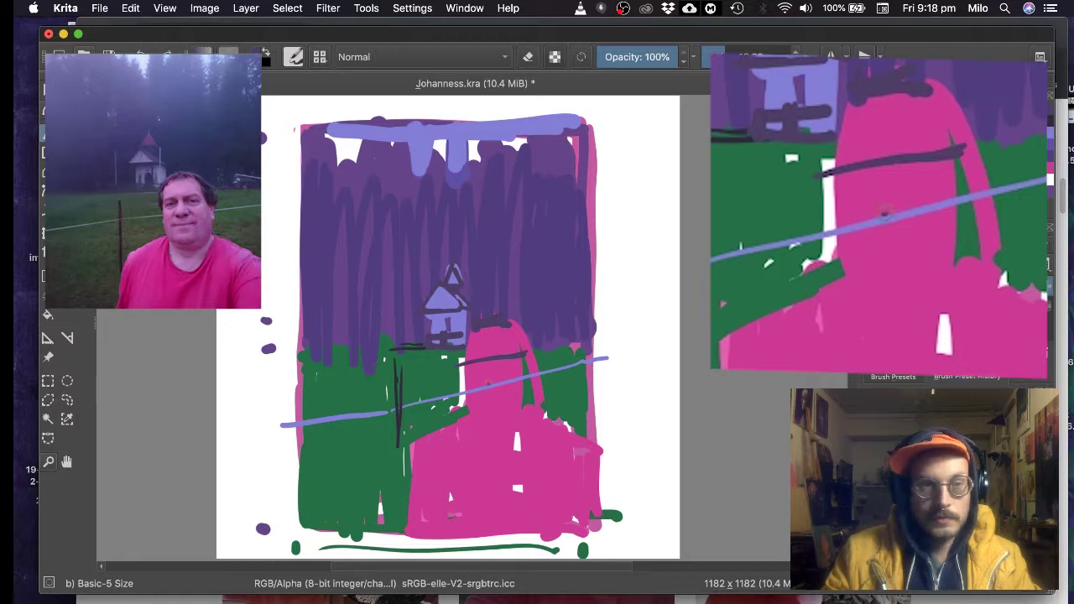
mouse_move(885, 213)
mouse_down()
mouse_move(902, 212)
mouse_move(908, 237)
mouse_move(888, 242)
mouse_up()
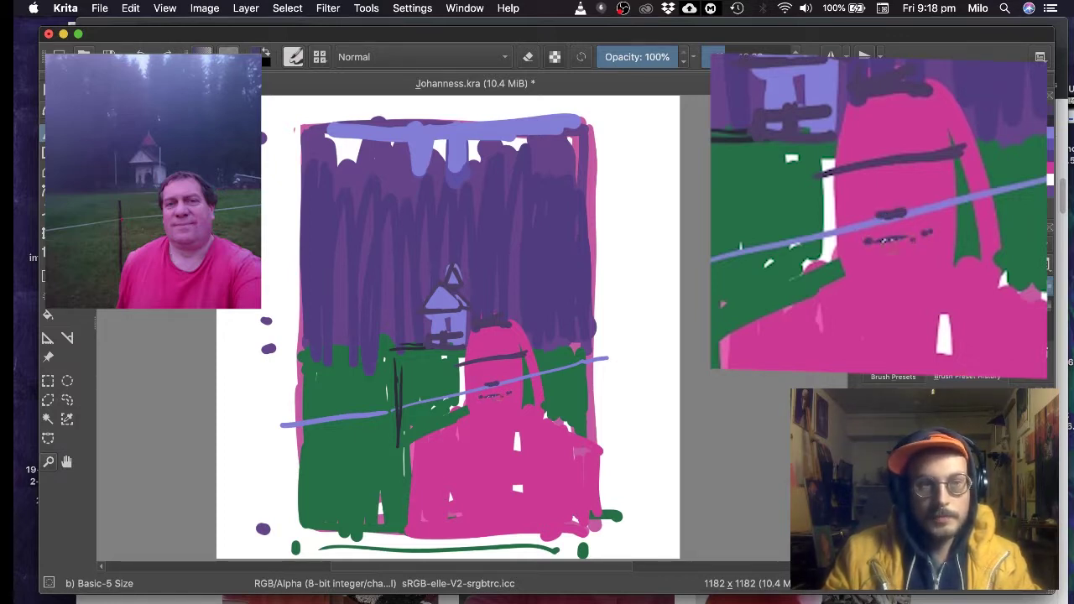
drag(861, 301, 831, 226)
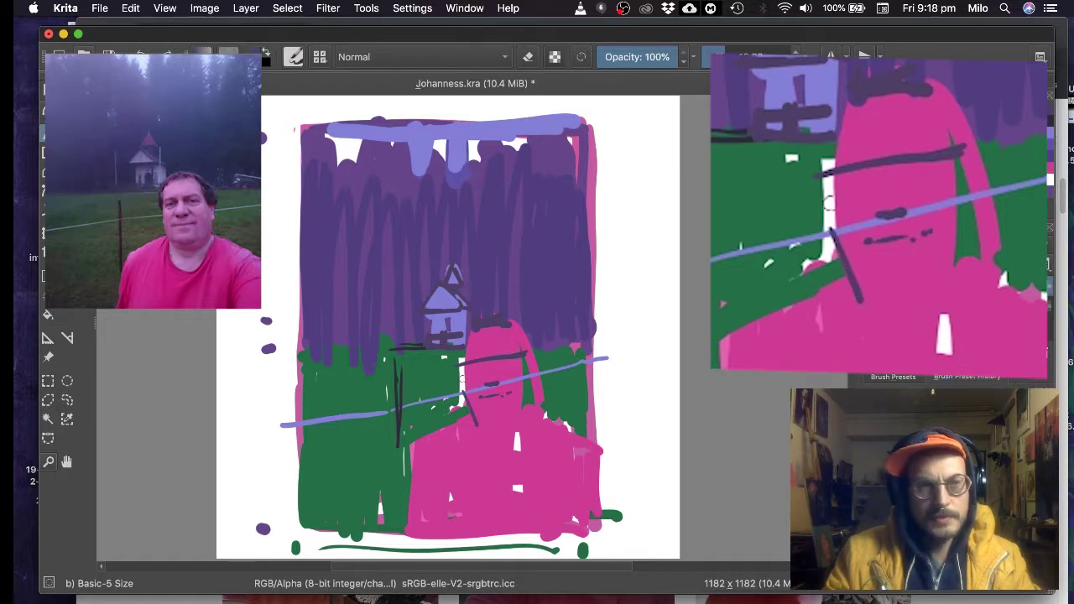
drag(853, 292, 880, 315)
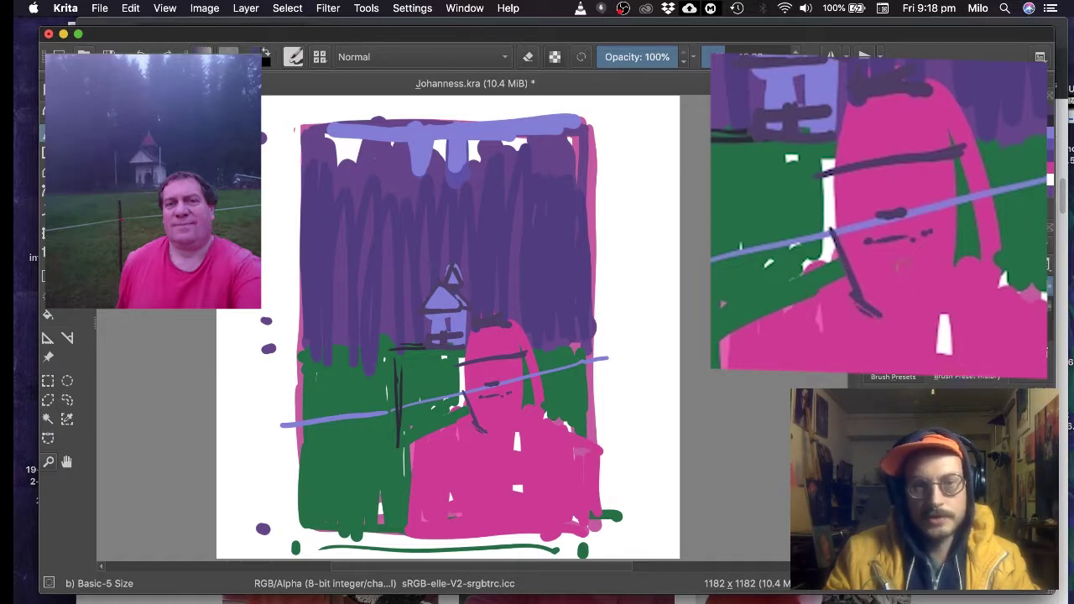
drag(888, 141, 891, 273)
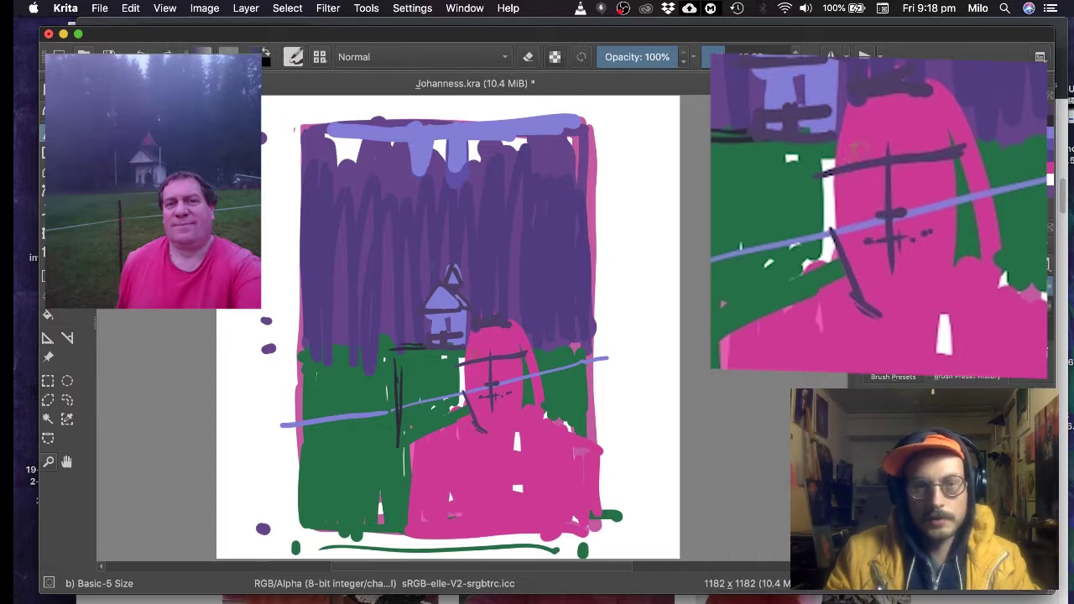
- Paint the figure's dark hair over the crown and down both sides of the head to ear level
mouse_move(526, 335)
mouse_down()
mouse_move(531, 359)
mouse_move(521, 333)
mouse_up()
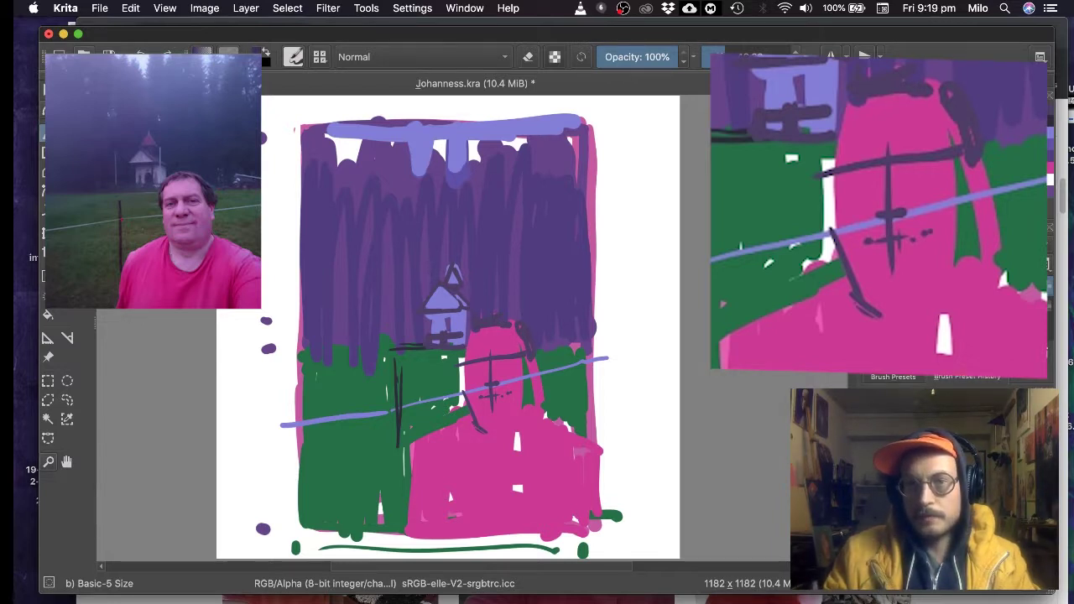
drag(951, 124, 978, 193)
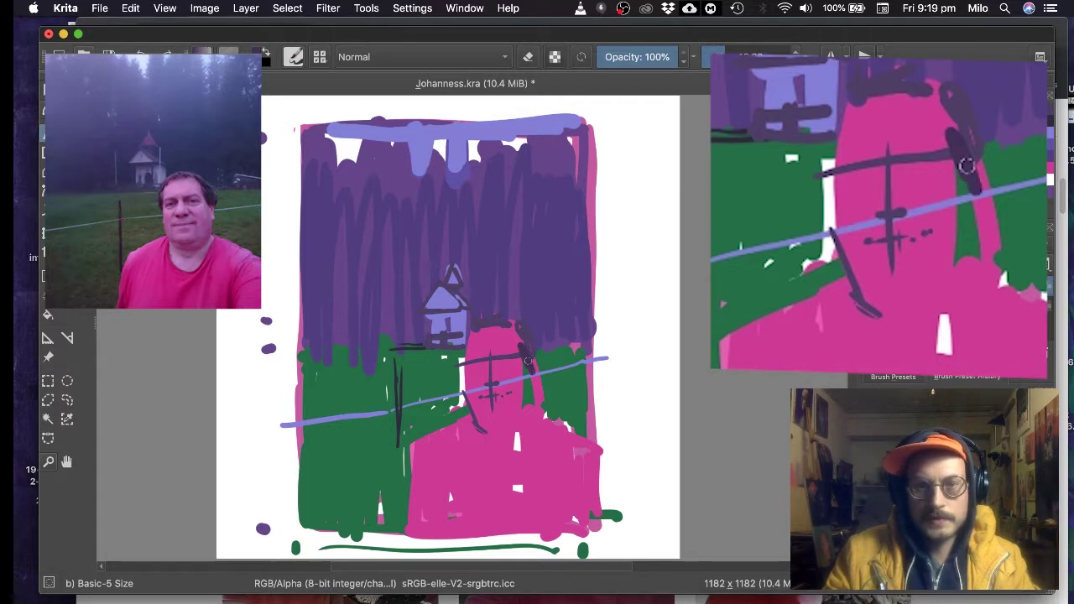
drag(945, 85, 990, 148)
mouse_move(539, 354)
mouse_down()
mouse_move(533, 364)
mouse_move(518, 328)
mouse_move(482, 322)
mouse_up()
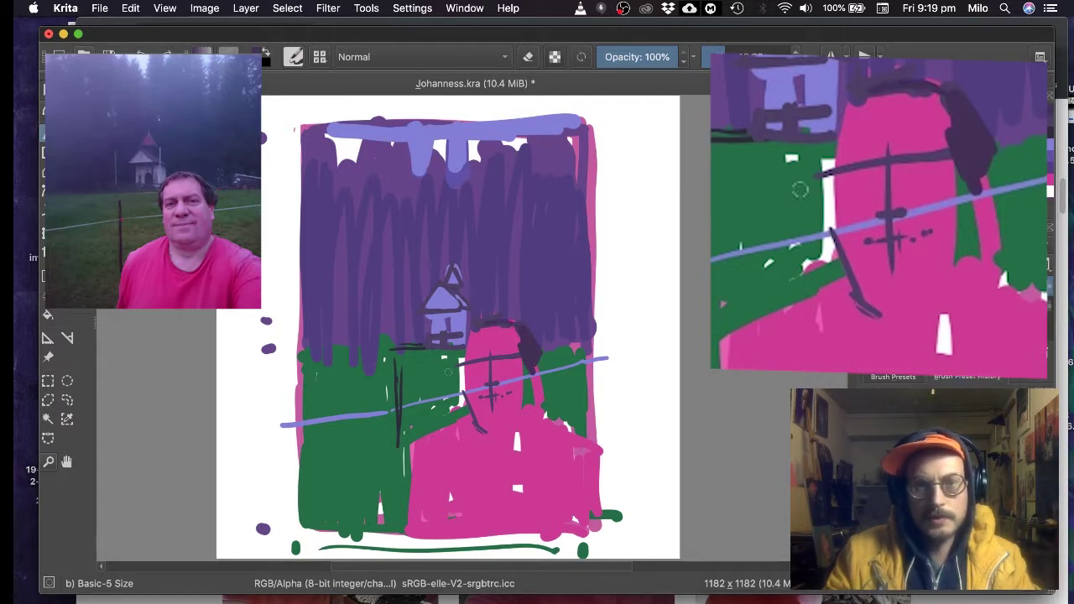
mouse_move(867, 88)
mouse_down()
mouse_move(828, 191)
mouse_move(829, 155)
mouse_move(825, 178)
mouse_up()
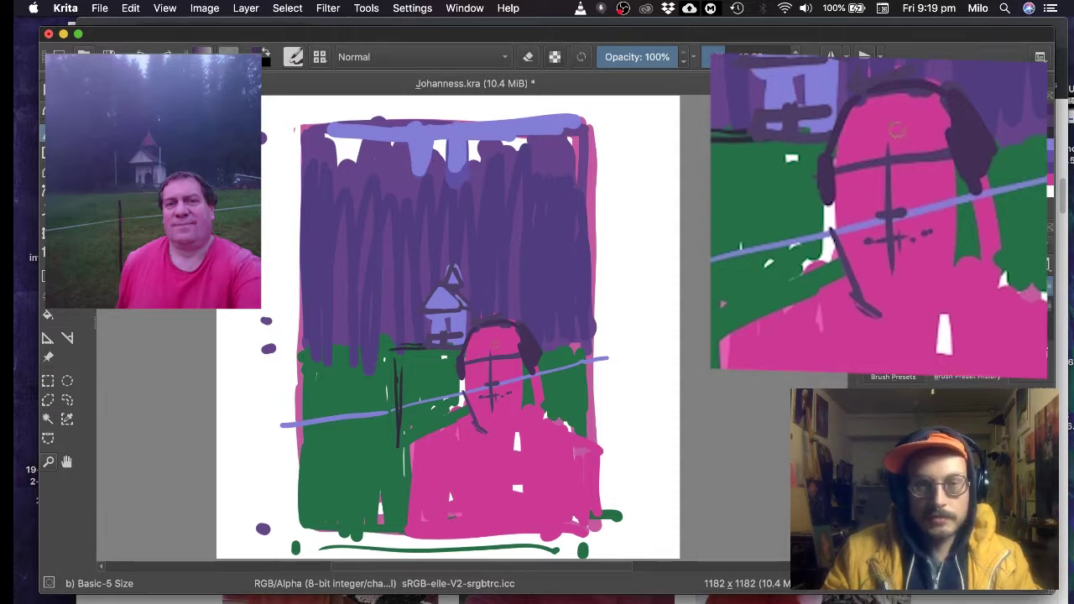
- Sample the face's magenta and paint over parts of the eye line to leave two short separate eye strokes
key(p)
key(b)
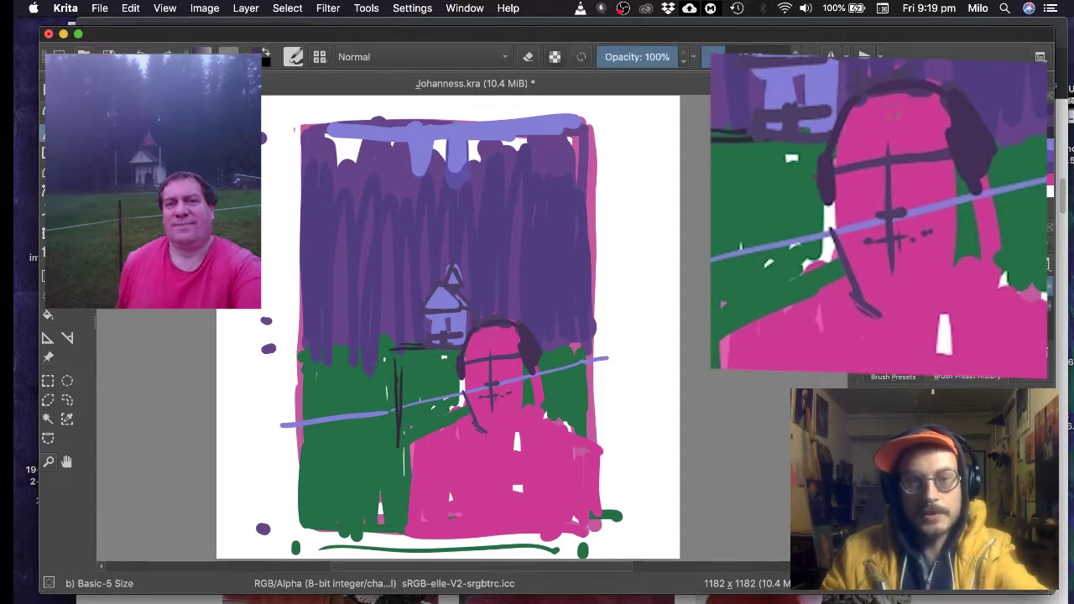
ctrl+click(490, 344)
drag(491, 365, 490, 350)
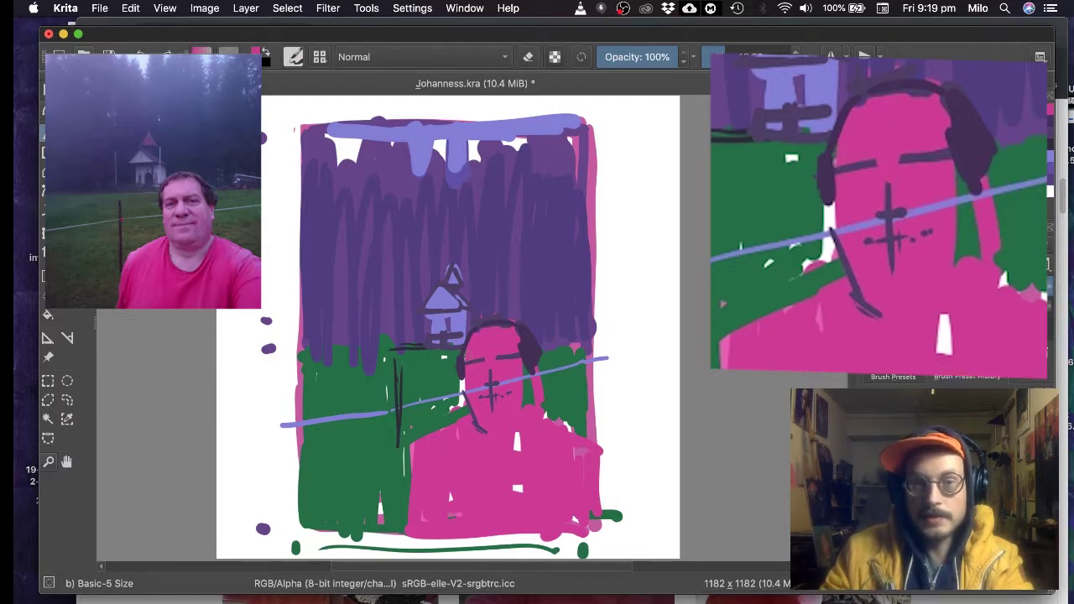
drag(469, 359, 465, 373)
drag(519, 345, 517, 359)
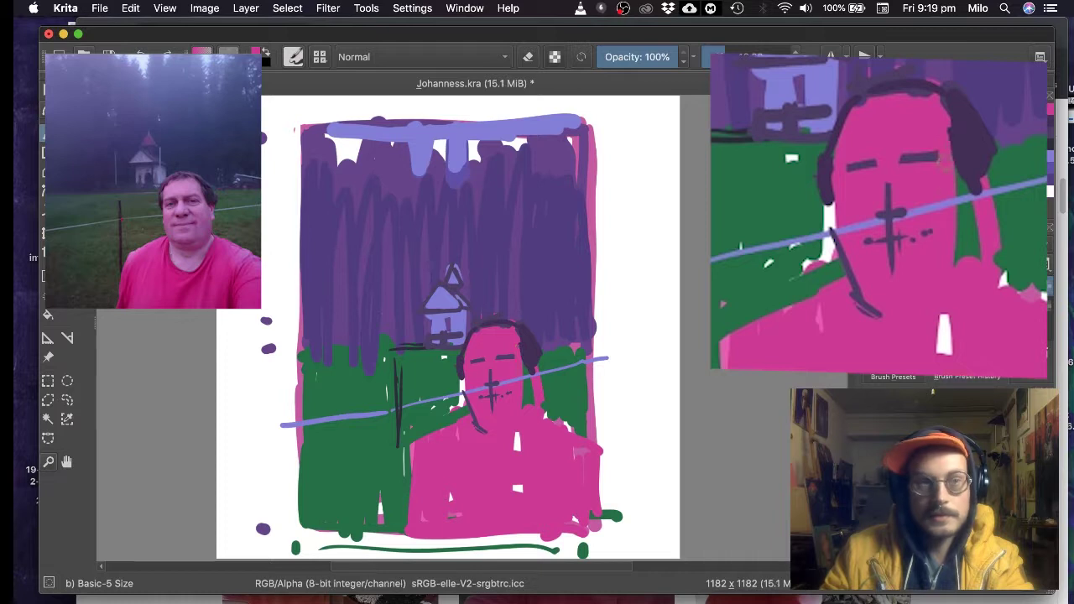
- Reshape the hair's inner edge in magenta, fill out the cheek and neck, and cover parts of the fence, nose and jaw lines
drag(950, 120, 964, 201)
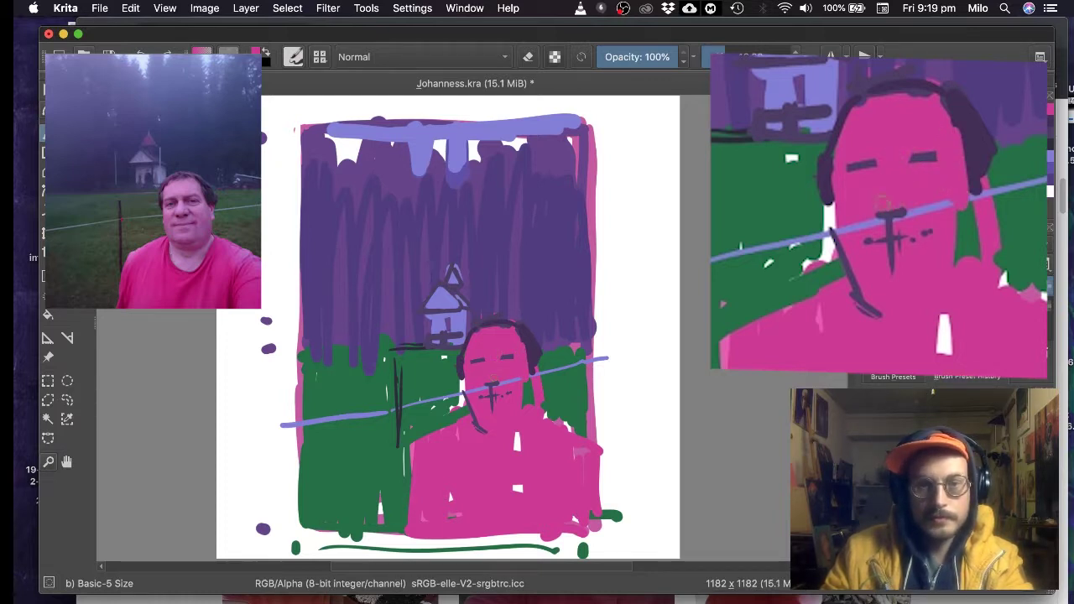
drag(490, 383, 492, 381)
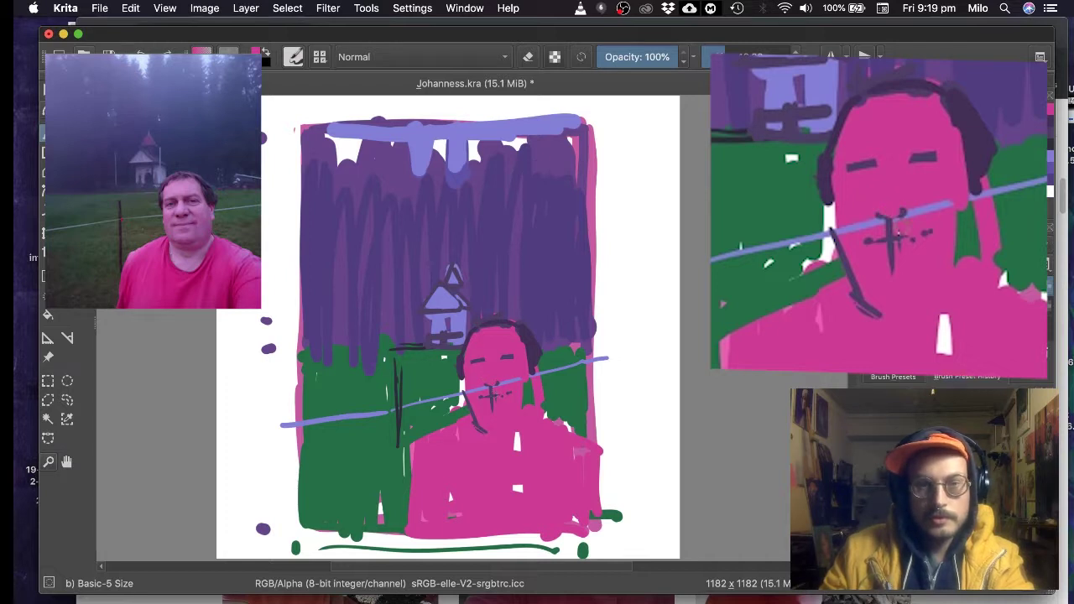
mouse_move(903, 211)
mouse_down()
mouse_move(912, 178)
mouse_move(924, 214)
mouse_move(952, 244)
mouse_move(978, 206)
mouse_up()
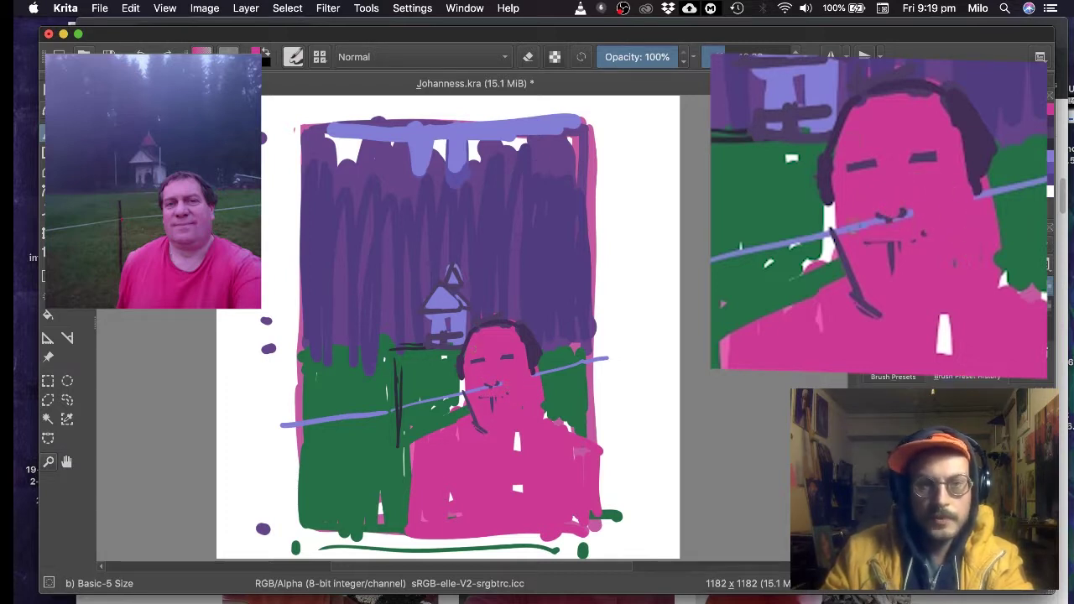
drag(848, 273, 839, 239)
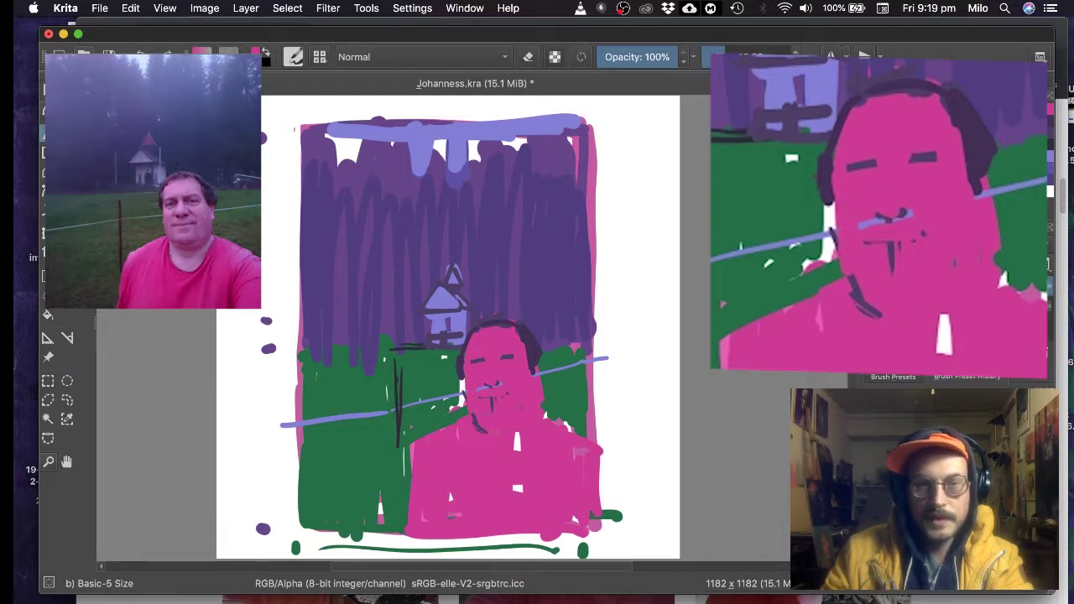
drag(855, 277, 874, 314)
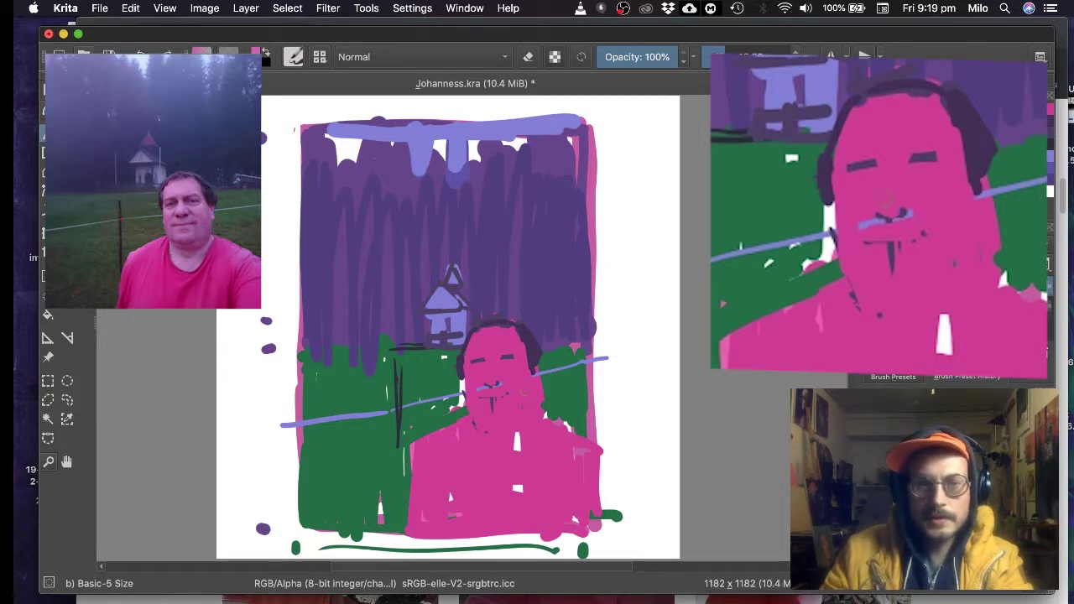
- Choose a lighter, paler pink and block in the figure's whole face and neck down to the collar
mouse_move(468, 410)
mouse_down()
mouse_move(479, 337)
mouse_move(495, 394)
mouse_move(508, 361)
mouse_move(527, 401)
mouse_up()
mouse_move(869, 269)
mouse_down()
mouse_move(889, 335)
mouse_move(936, 369)
mouse_move(969, 311)
mouse_move(894, 369)
mouse_up()
mouse_move(497, 462)
mouse_down()
mouse_move(517, 433)
mouse_move(494, 452)
mouse_move(477, 434)
mouse_move(508, 476)
mouse_up()
mouse_move(957, 373)
mouse_down()
mouse_move(970, 323)
mouse_move(927, 361)
mouse_move(937, 313)
mouse_up()
mouse_move(968, 217)
mouse_down()
mouse_move(980, 269)
mouse_move(949, 186)
mouse_up()
mouse_move(889, 125)
mouse_down()
mouse_move(936, 111)
mouse_move(863, 121)
mouse_up()
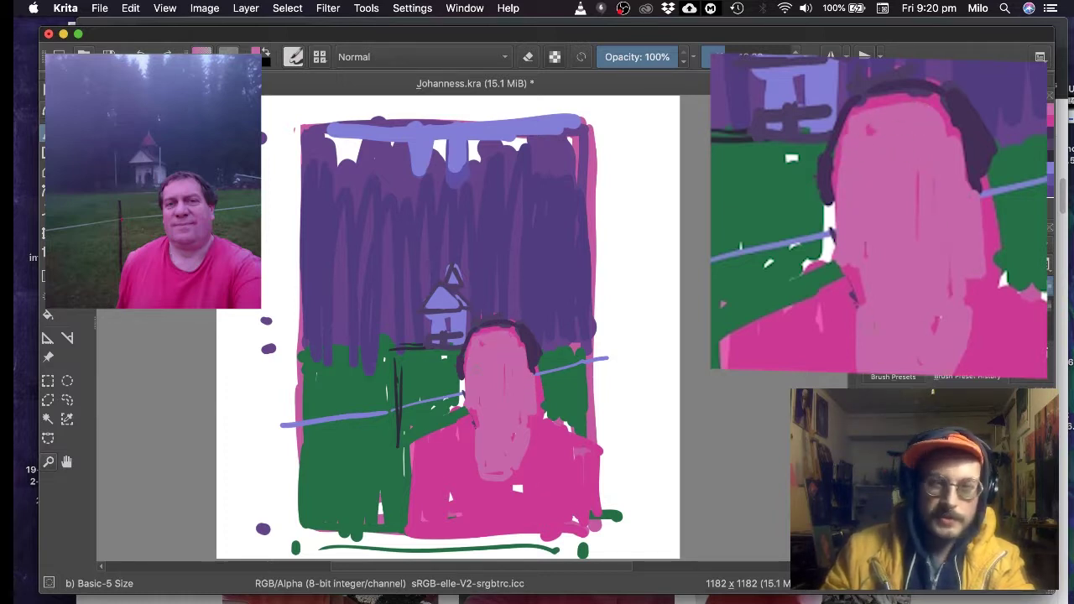
drag(980, 306, 965, 341)
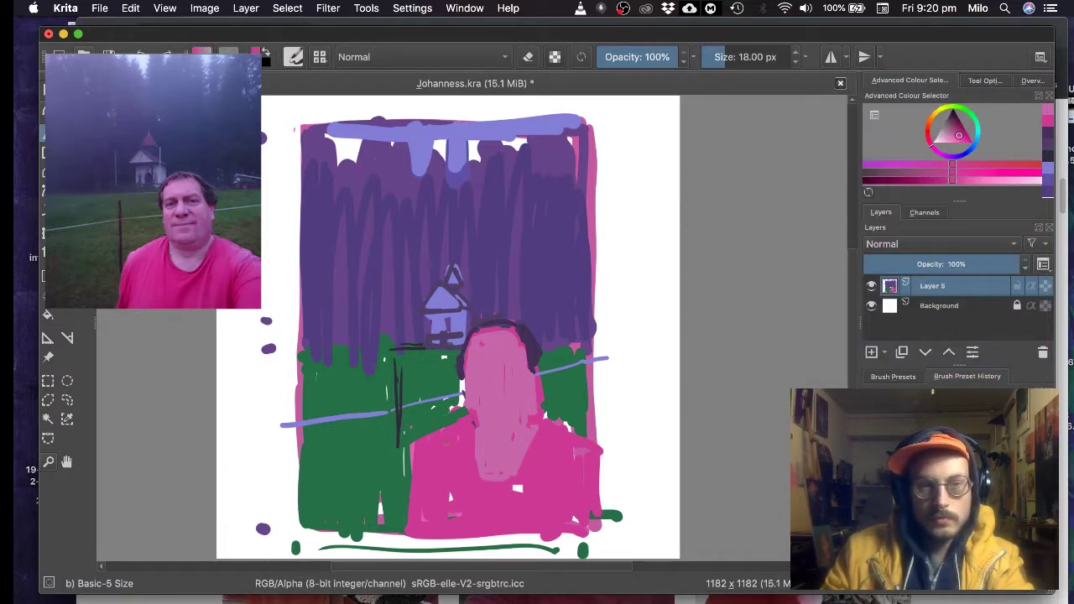
- Fill the grass up to the near shoulder in sampled green, and square off the shirt's outer right edge in sampled magenta
ctrl+click(425, 428)
drag(455, 422, 415, 447)
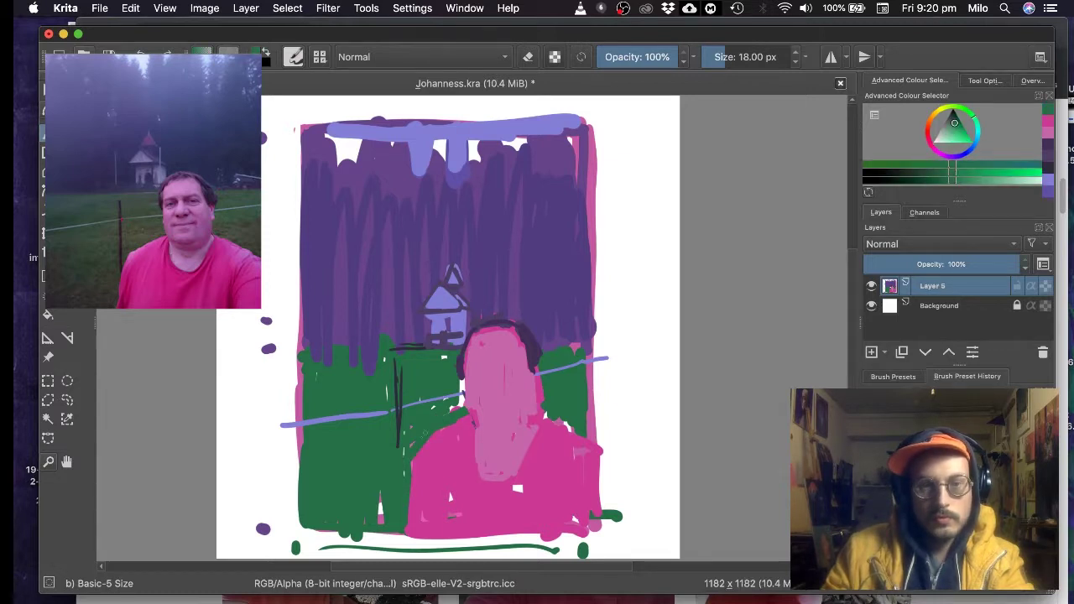
ctrl+click(460, 434)
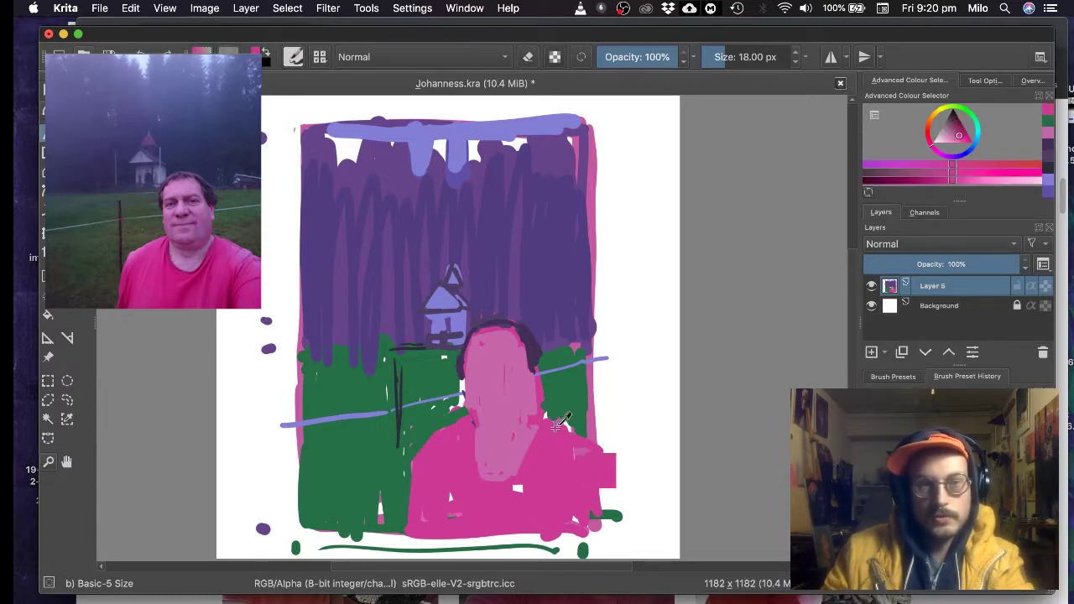
drag(604, 450, 601, 507)
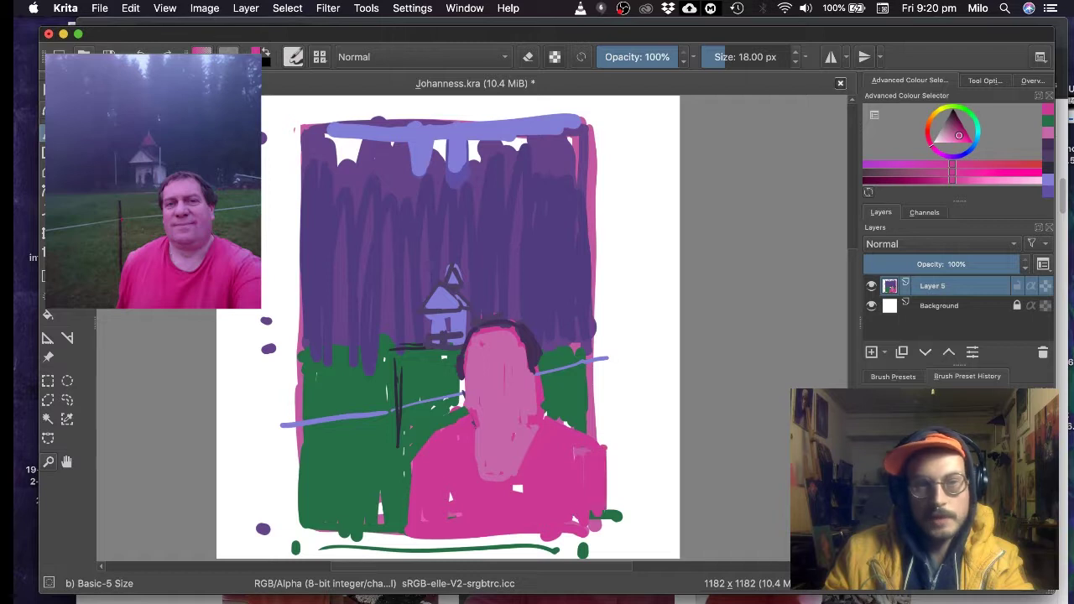
- Cover the pink border on the scene's right side with sampled grass green below and sampled forest purple above
ctrl+click(570, 394)
drag(589, 364, 590, 427)
mouse_move(593, 383)
mouse_down()
mouse_move(599, 366)
mouse_move(603, 436)
mouse_up()
ctrl+click(576, 293)
mouse_move(595, 236)
mouse_down()
mouse_move(600, 324)
mouse_move(586, 122)
mouse_move(596, 340)
mouse_up()
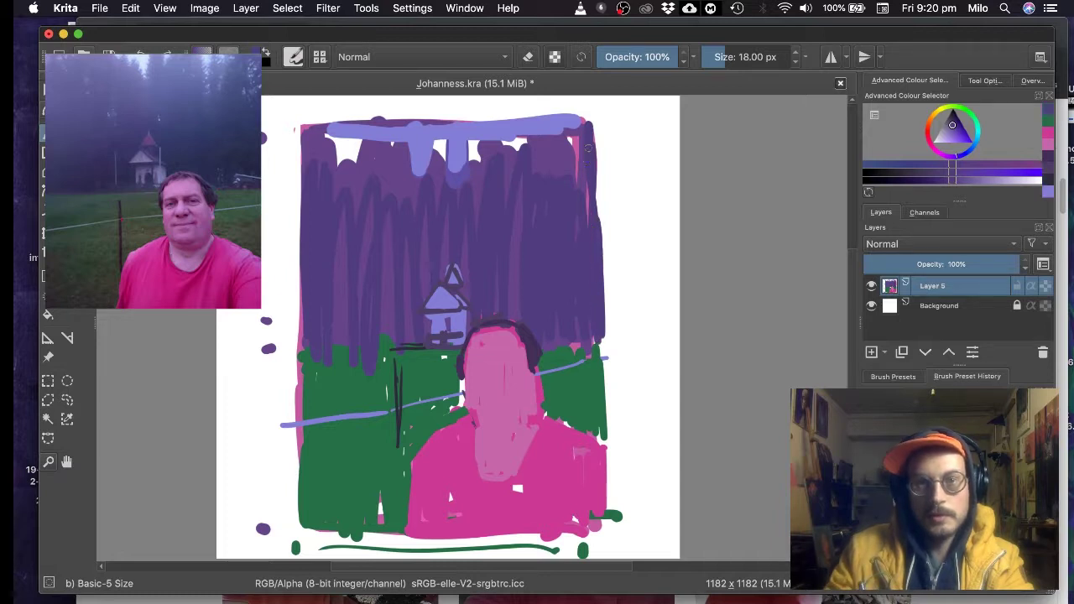
mouse_move(594, 119)
mouse_down()
mouse_move(601, 341)
mouse_move(581, 387)
mouse_move(607, 393)
mouse_move(603, 450)
mouse_up()
- Even out the grass's upper edge in sampled green and paint a dark purple line along the base of the forest
ctrl+click(601, 366)
ctrl+click(597, 369)
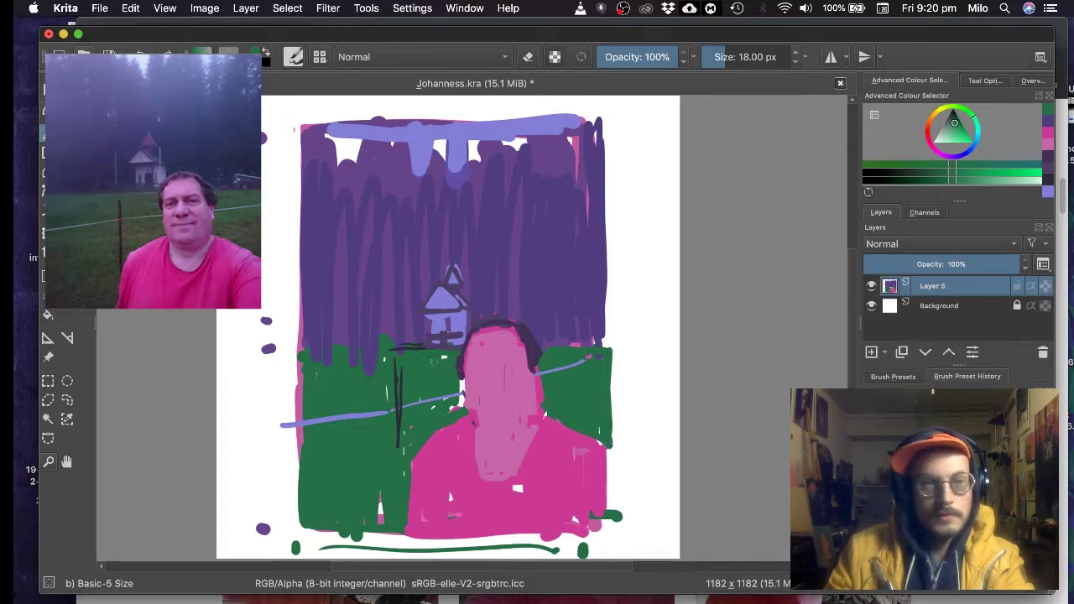
drag(333, 359, 279, 362)
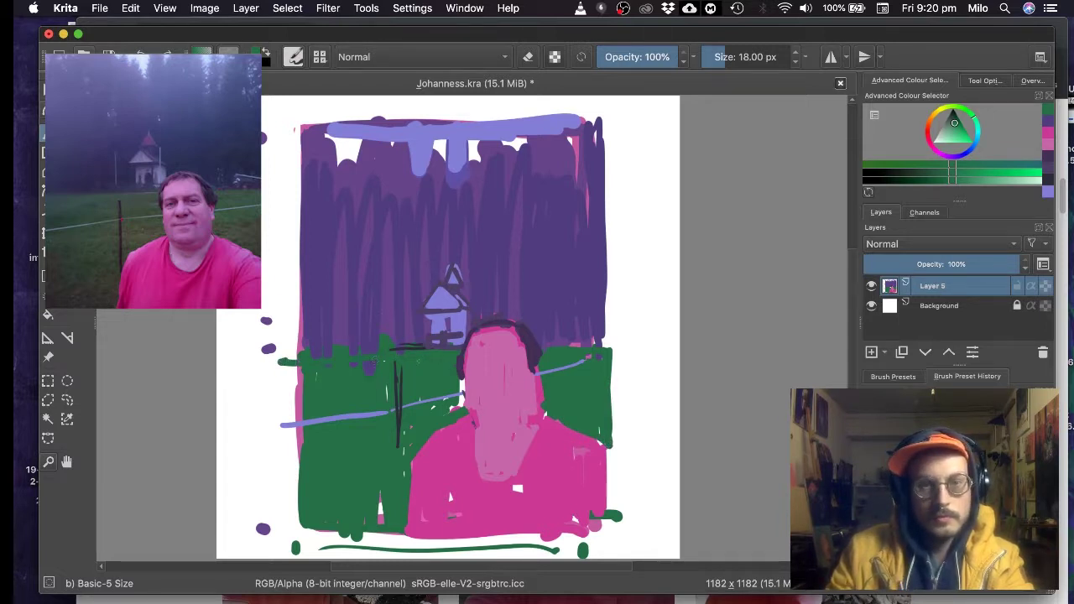
ctrl+click(437, 340)
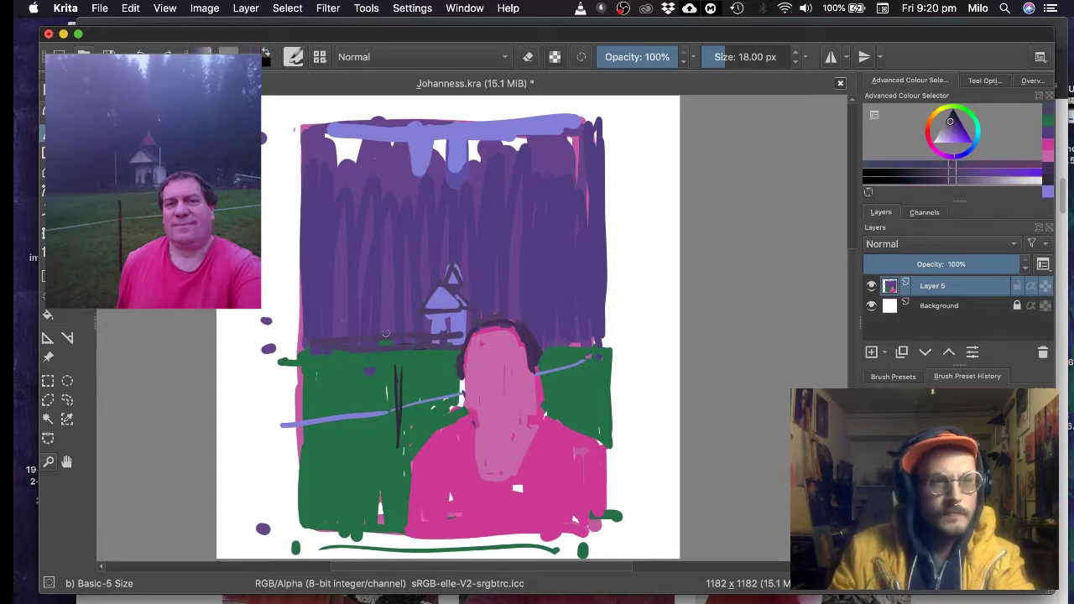
- Sample the sky's light violet-blue, extend the sky band to the upper left corner, and paint streaks down between the treetops
ctrl+click(450, 176)
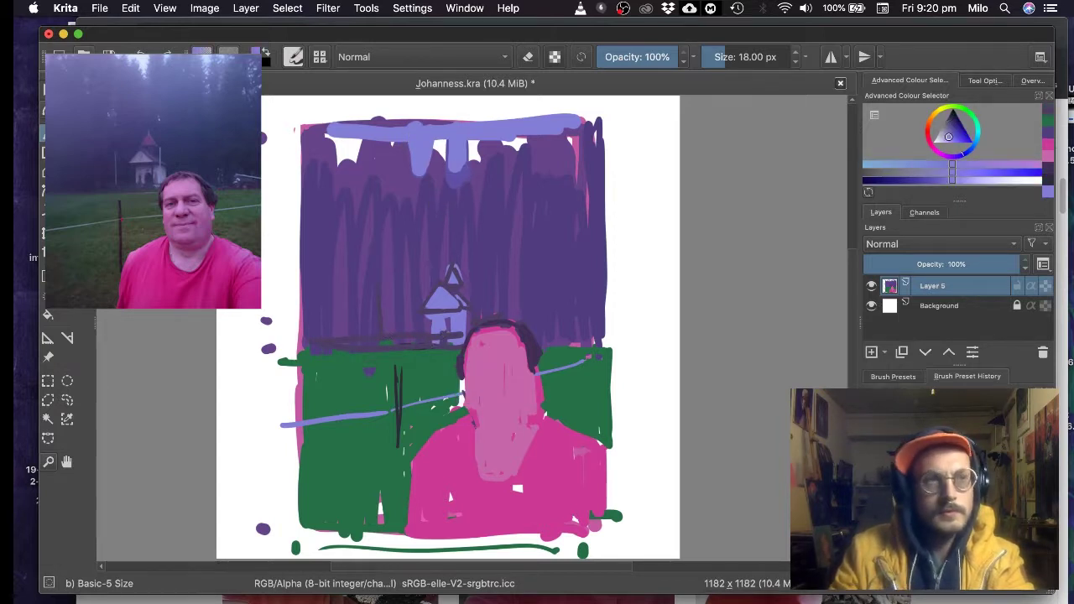
mouse_move(333, 132)
mouse_down()
mouse_move(314, 136)
mouse_move(555, 138)
mouse_move(527, 183)
mouse_move(532, 196)
mouse_up()
drag(538, 145, 552, 208)
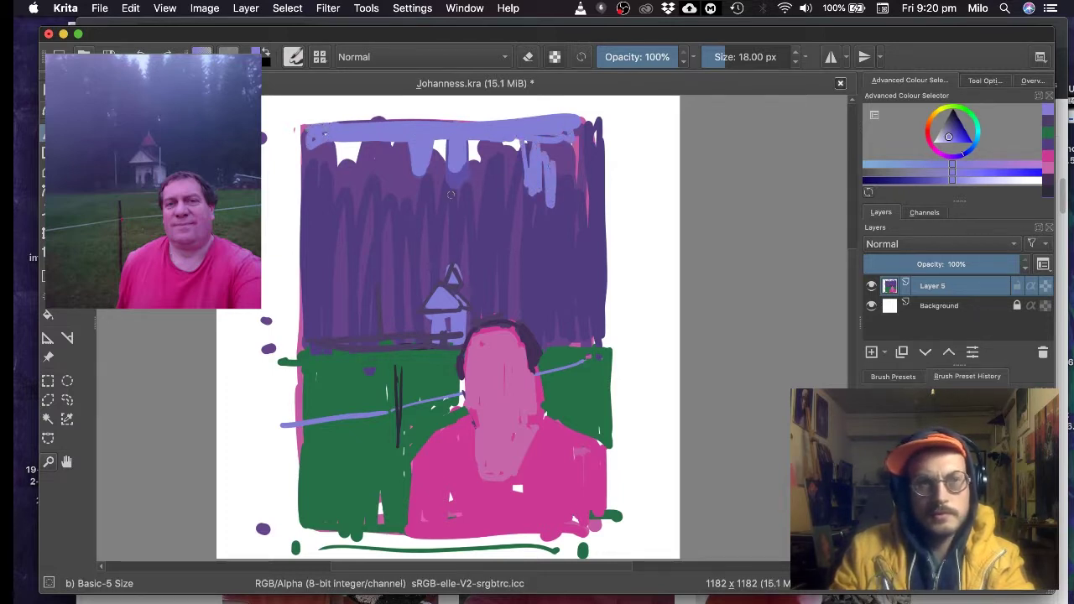
mouse_move(494, 141)
mouse_down()
mouse_move(499, 225)
mouse_move(517, 223)
mouse_up()
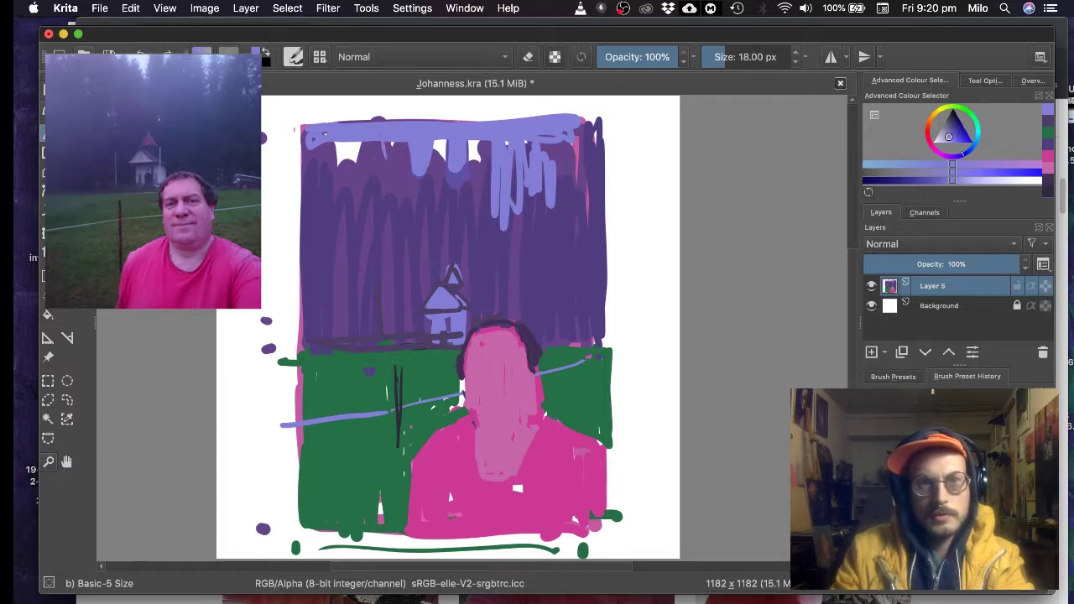
drag(384, 141, 384, 203)
mouse_move(367, 141)
mouse_down()
mouse_move(383, 188)
mouse_move(355, 228)
mouse_up()
drag(372, 184, 372, 221)
drag(377, 141, 378, 201)
drag(398, 204, 403, 241)
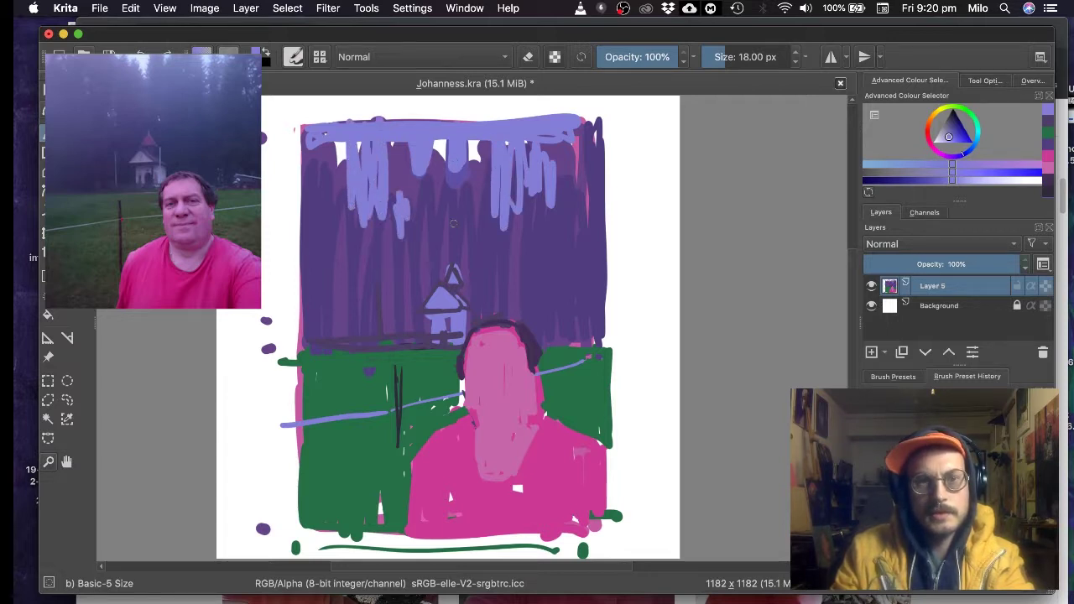
- Sample the forest purple, enlarge the brush to 32 px, and paint treetops over the lower ends of the sky streaks
ctrl+click(425, 218)
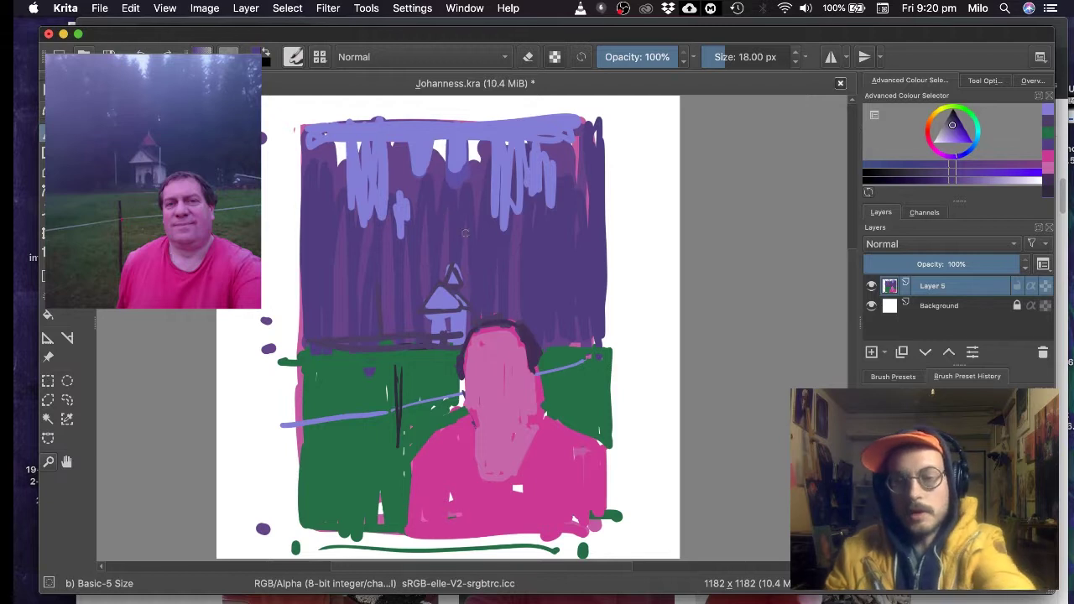
key(bracketright)
key(bracketright)
key(bracketright)
key(bracketright)
key(bracketright)
key(bracketright)
key(bracketright)
mouse_move(392, 232)
mouse_down()
mouse_move(397, 206)
mouse_move(377, 182)
mouse_up()
mouse_move(363, 222)
mouse_down()
mouse_move(356, 183)
mouse_move(352, 210)
mouse_move(398, 214)
mouse_up()
drag(500, 187, 501, 218)
drag(512, 180, 522, 211)
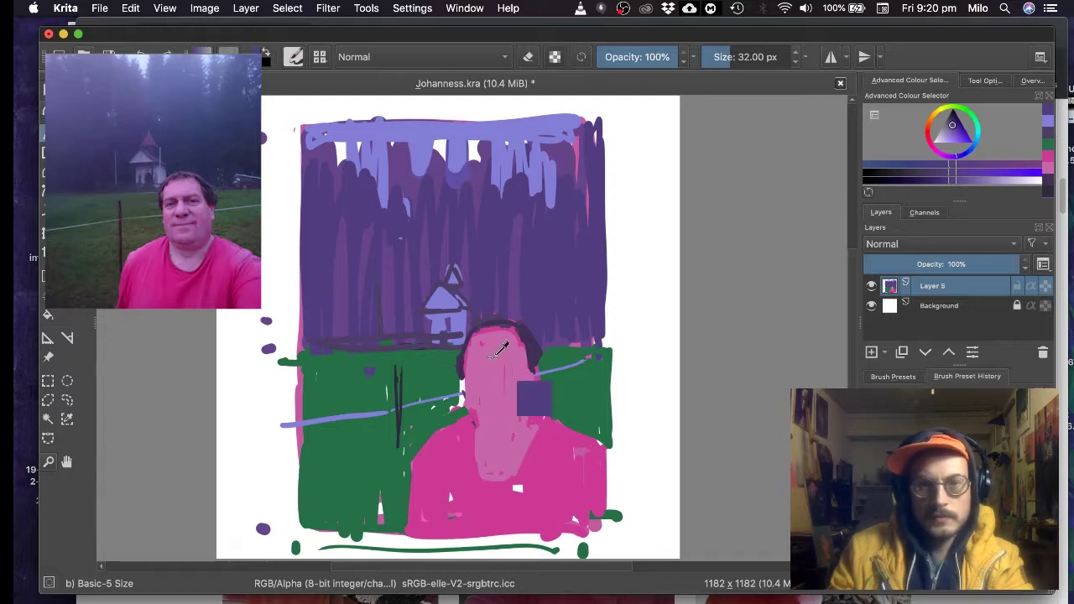
- Touch up the neck edge in sampled face pink, and fill the shirt's bottom edge and lower corner in sampled magenta
ctrl+click(532, 397)
drag(476, 411, 476, 425)
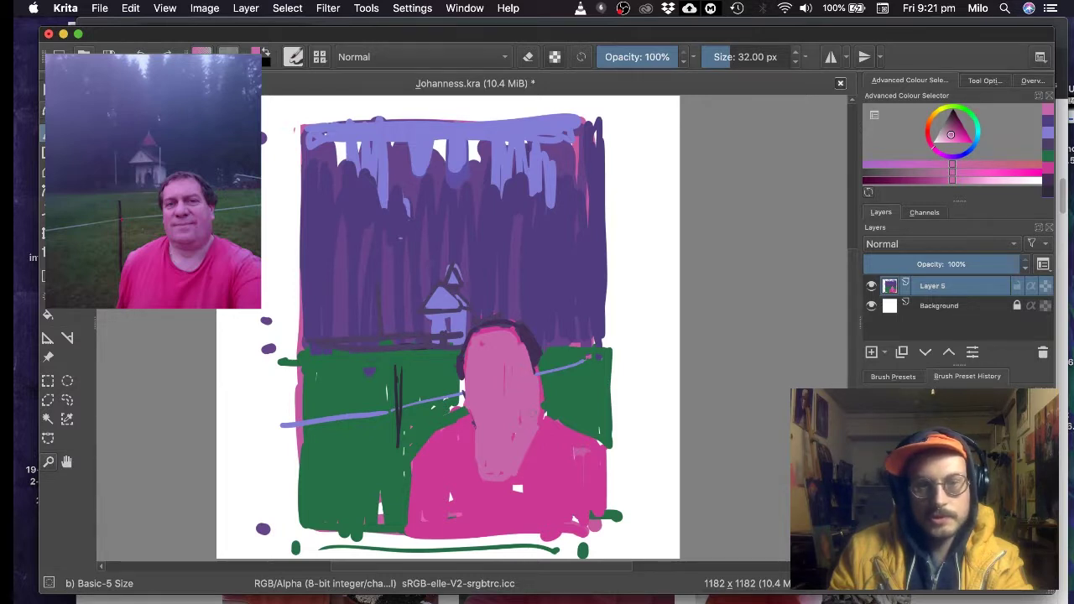
ctrl+click(469, 456)
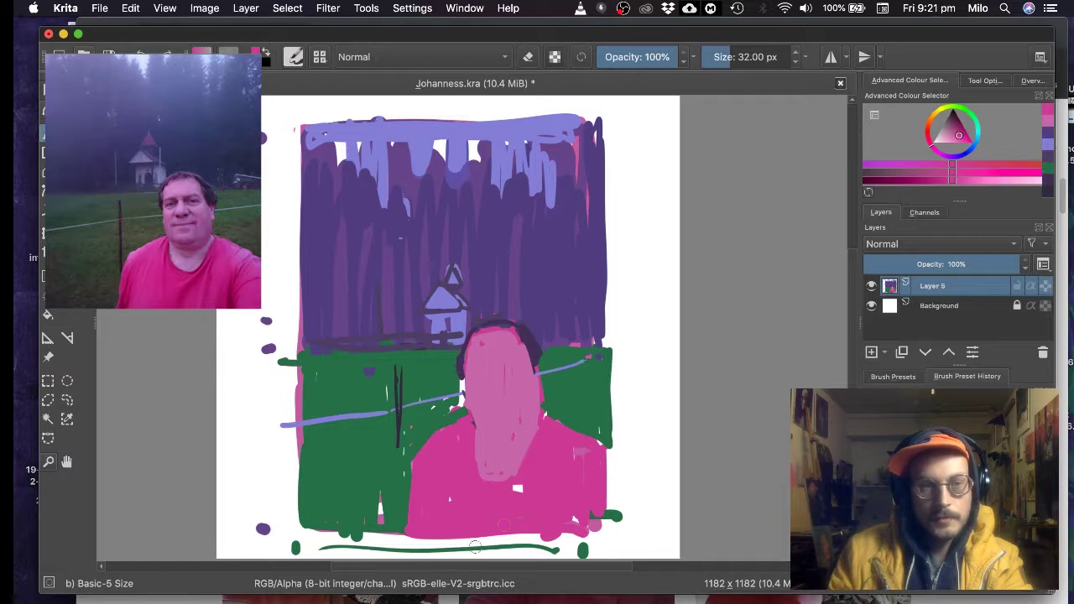
drag(404, 539, 576, 539)
mouse_move(466, 542)
mouse_down()
mouse_move(557, 542)
mouse_move(604, 515)
mouse_up()
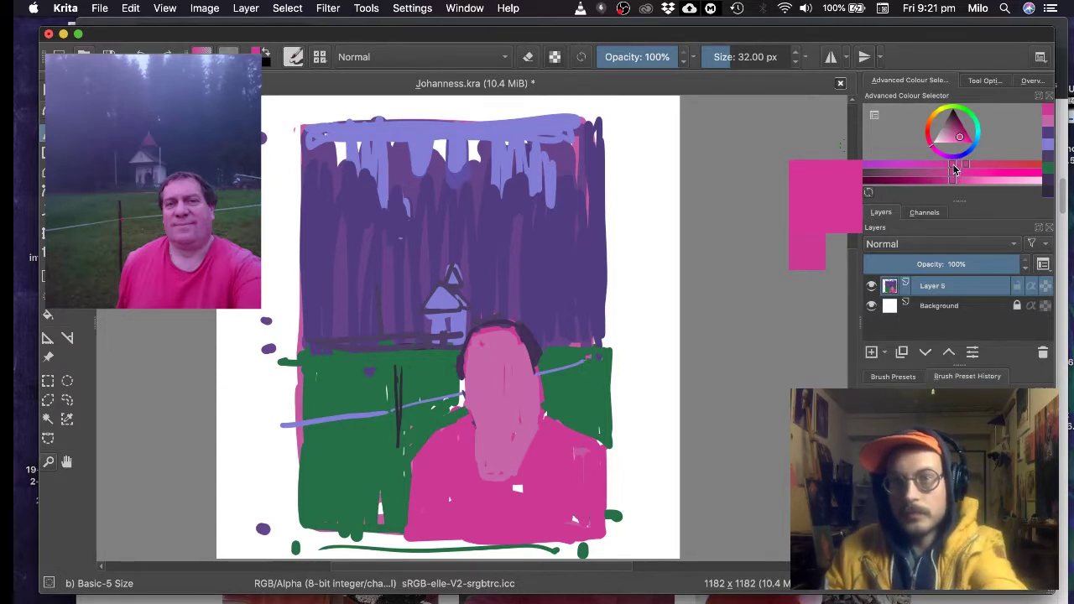
- Reduce the brush to 13 px, choose a slightly different magenta, and draw the shirt's collar line and the curved sleeve line
key(bracketleft)
key(bracketleft)
key(bracketleft)
key(bracketleft)
key(bracketleft)
key(bracketleft)
key(bracketleft)
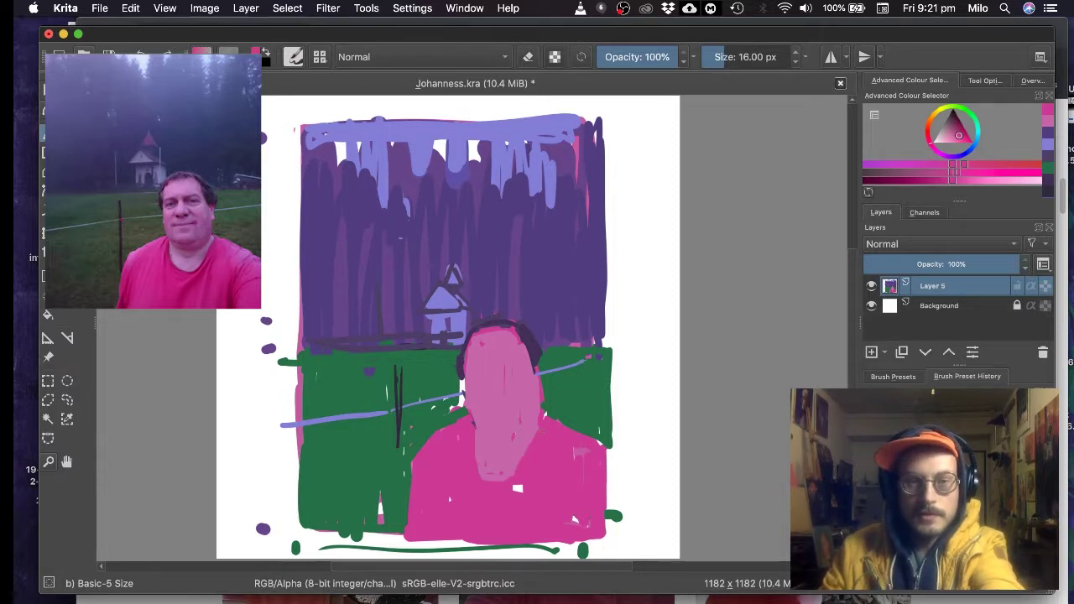
drag(955, 182, 940, 180)
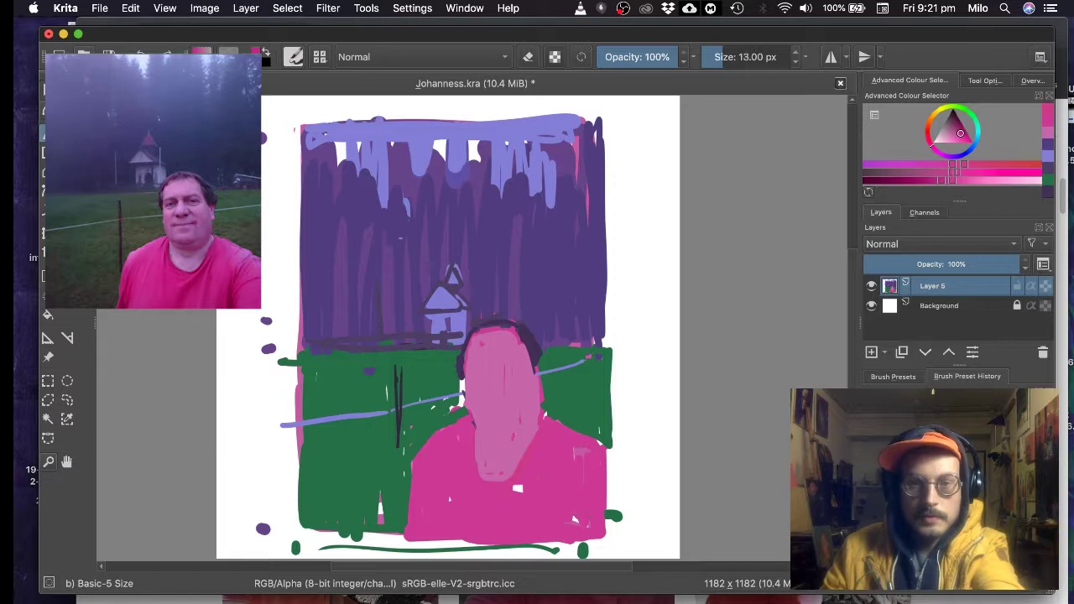
drag(522, 467, 504, 479)
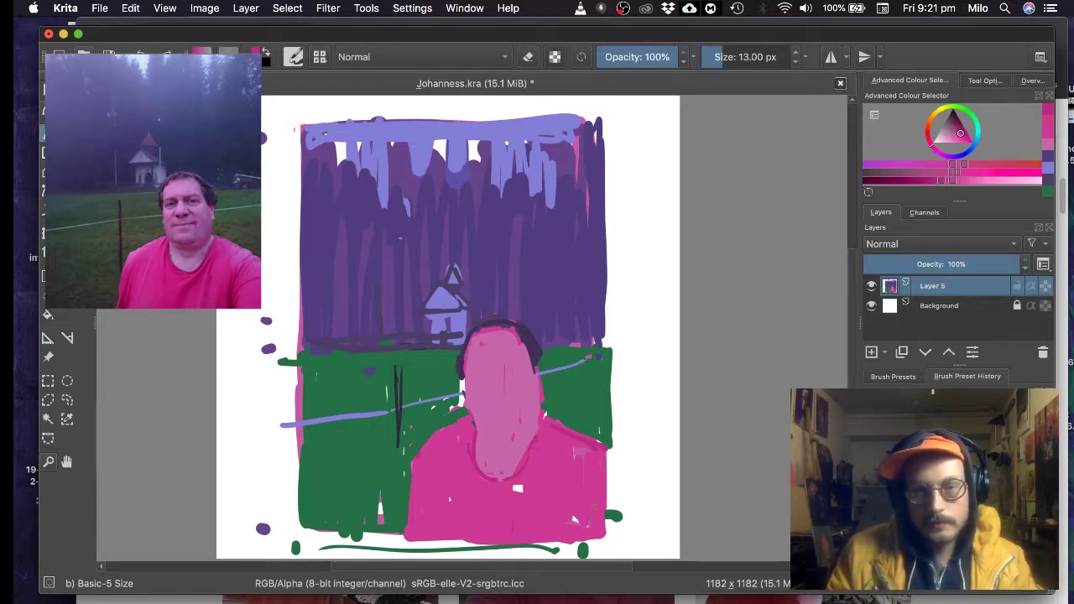
drag(603, 447, 554, 550)
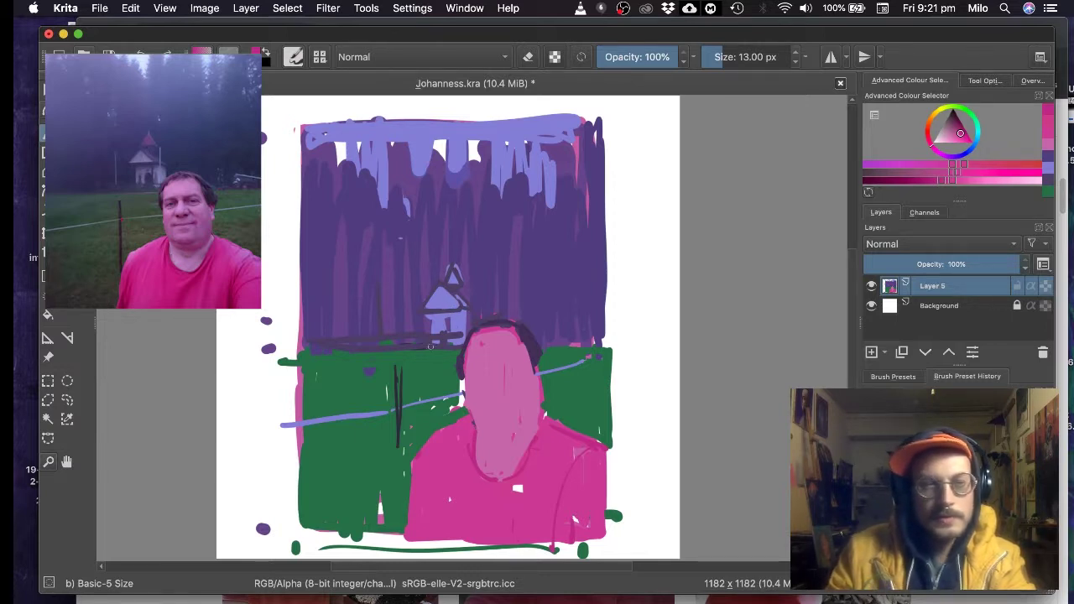
- Sample the grass green and fill the gaps beside the shirt and along the grass's bottom edge
ctrl+click(438, 367)
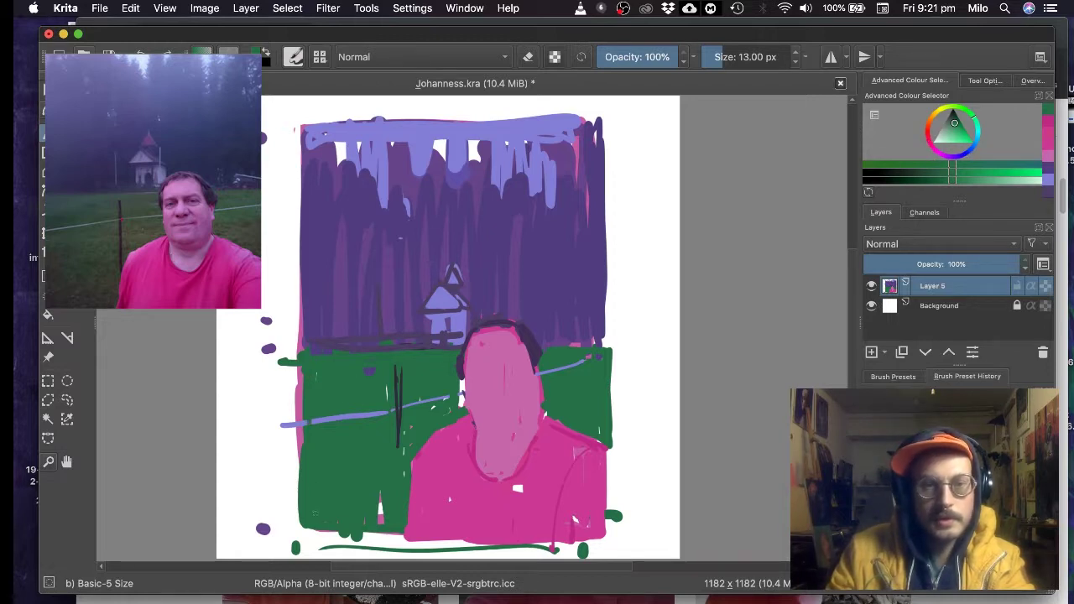
drag(382, 522, 365, 480)
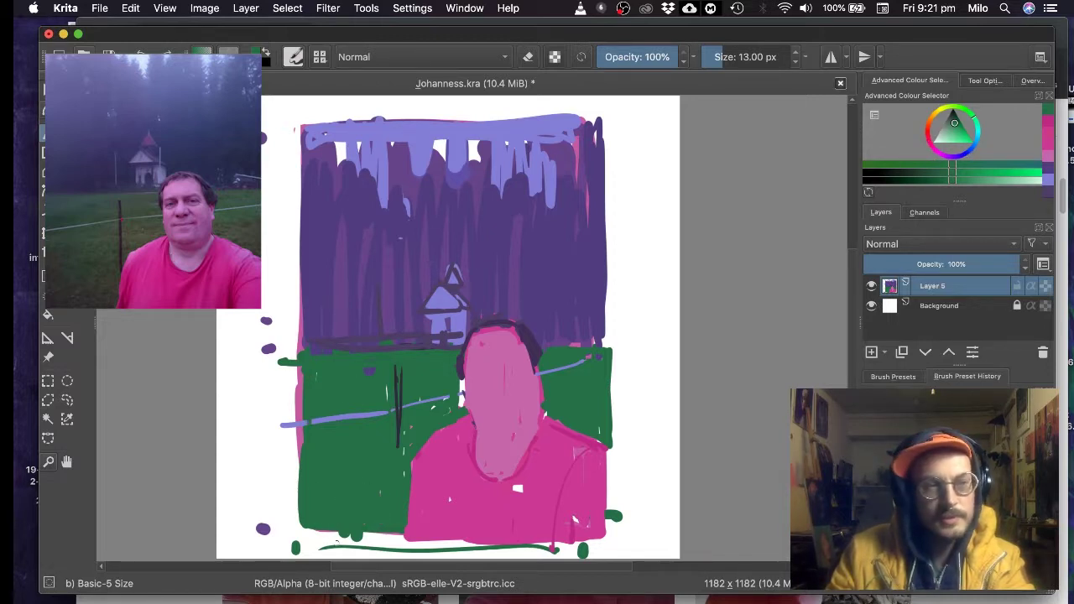
drag(309, 535, 342, 534)
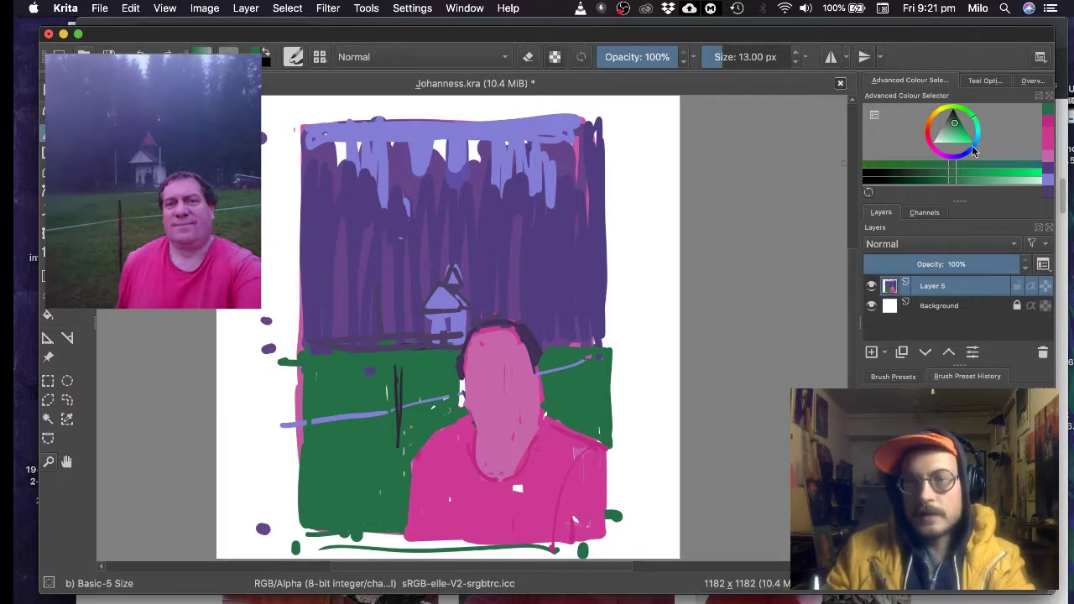
- Choose a darker, duller and slightly bluer green and paint vertical strokes over the grass beside the fence post
click(955, 122)
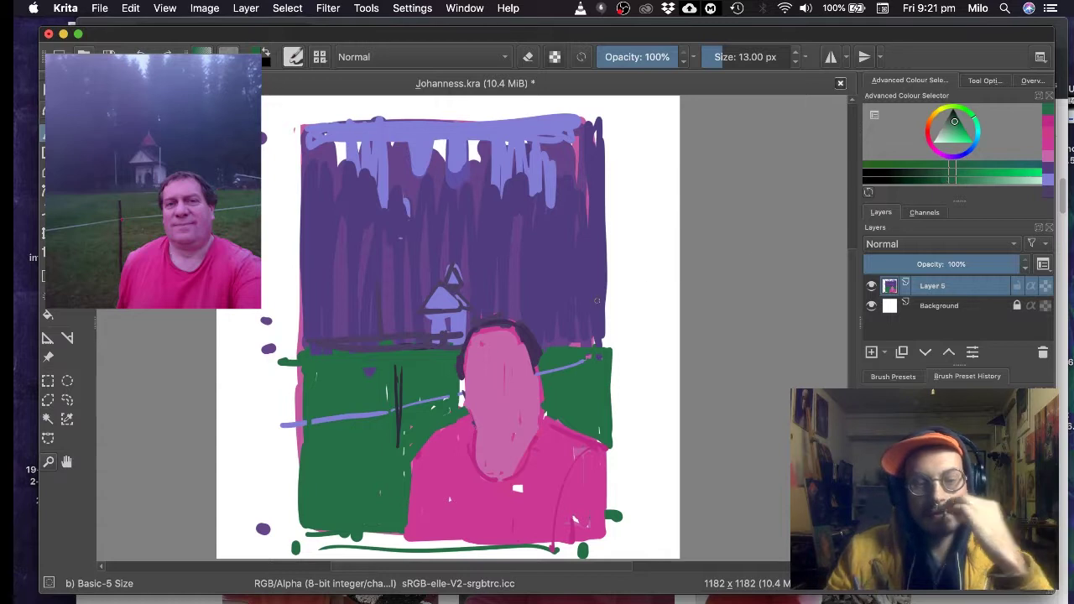
ctrl+click(415, 383)
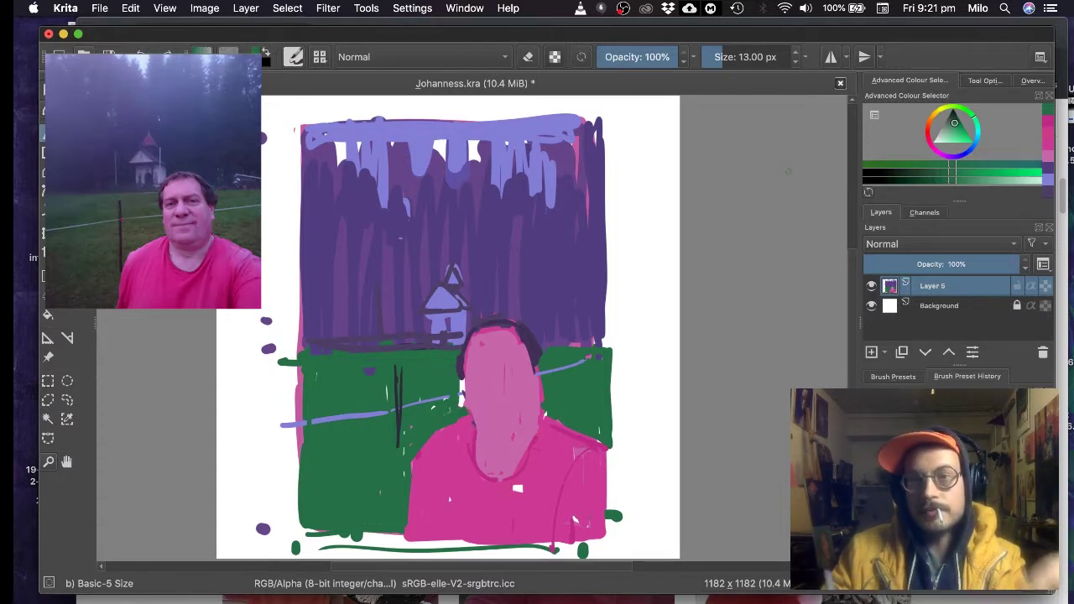
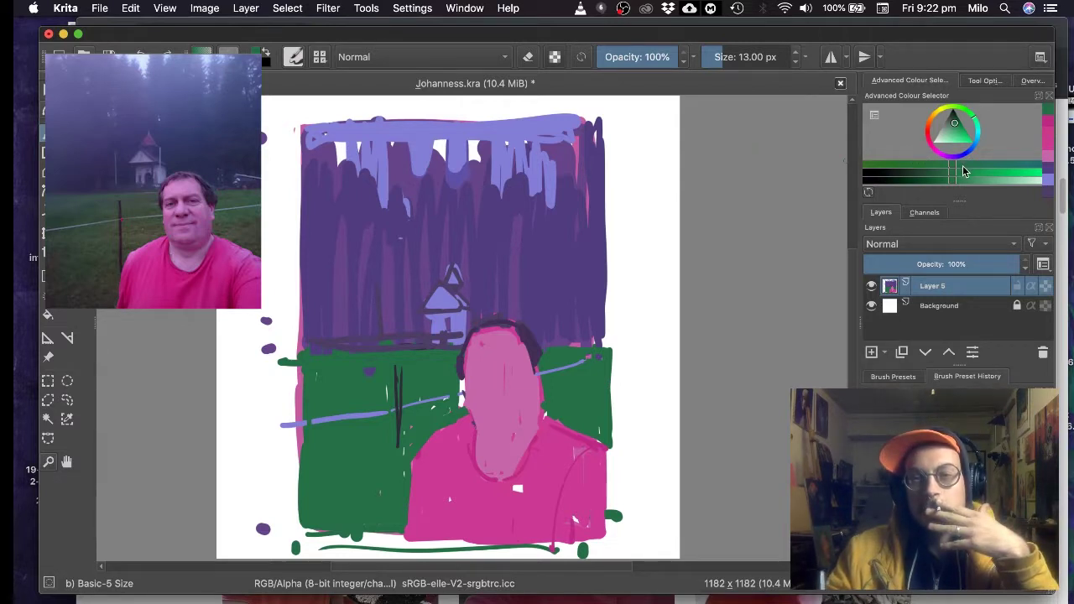
click(955, 124)
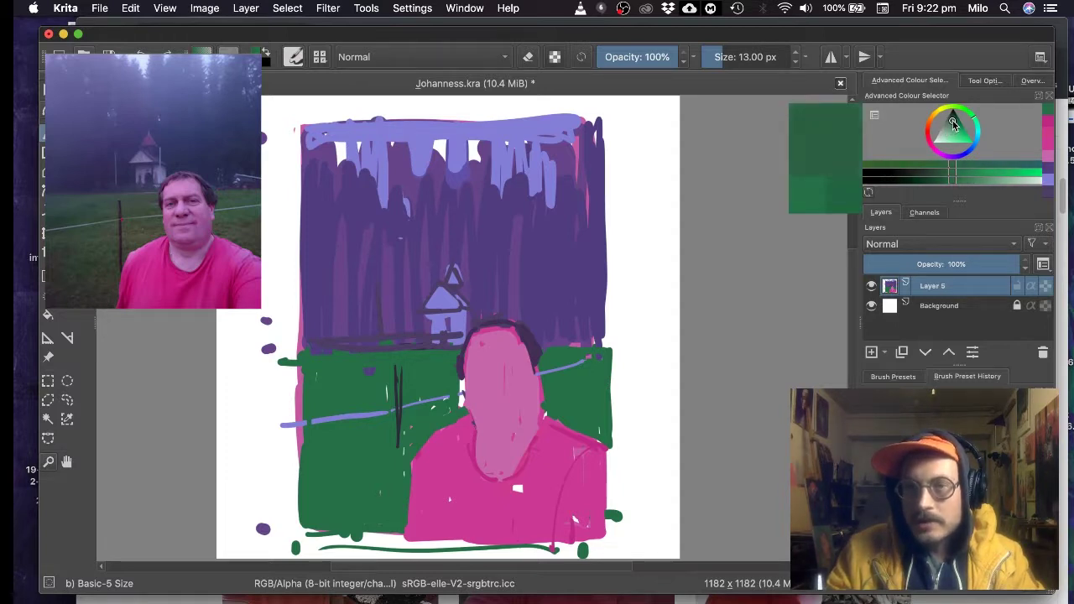
click(955, 125)
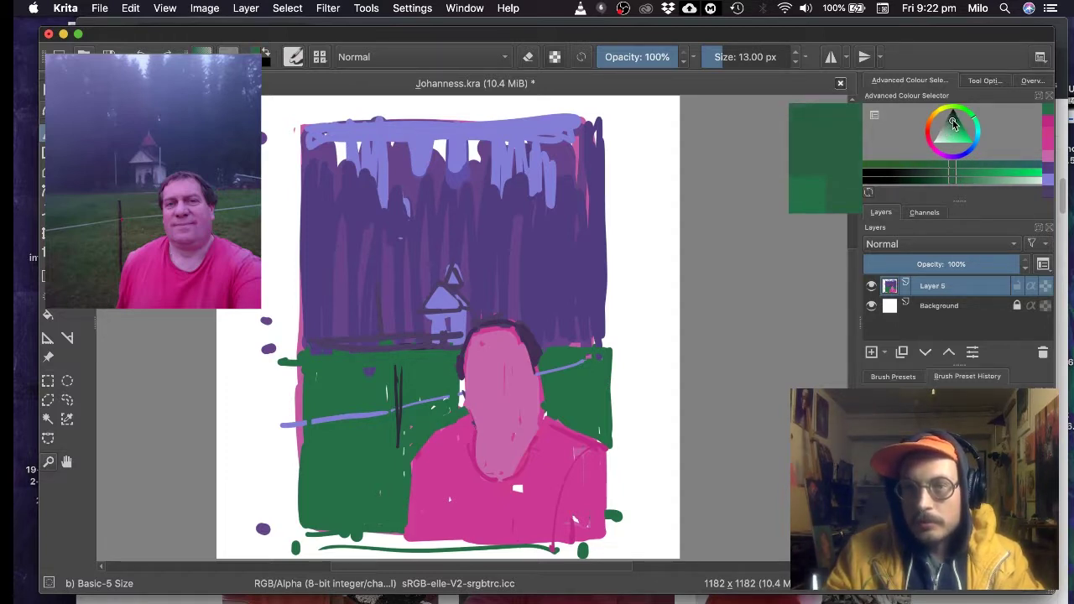
drag(953, 119, 953, 120)
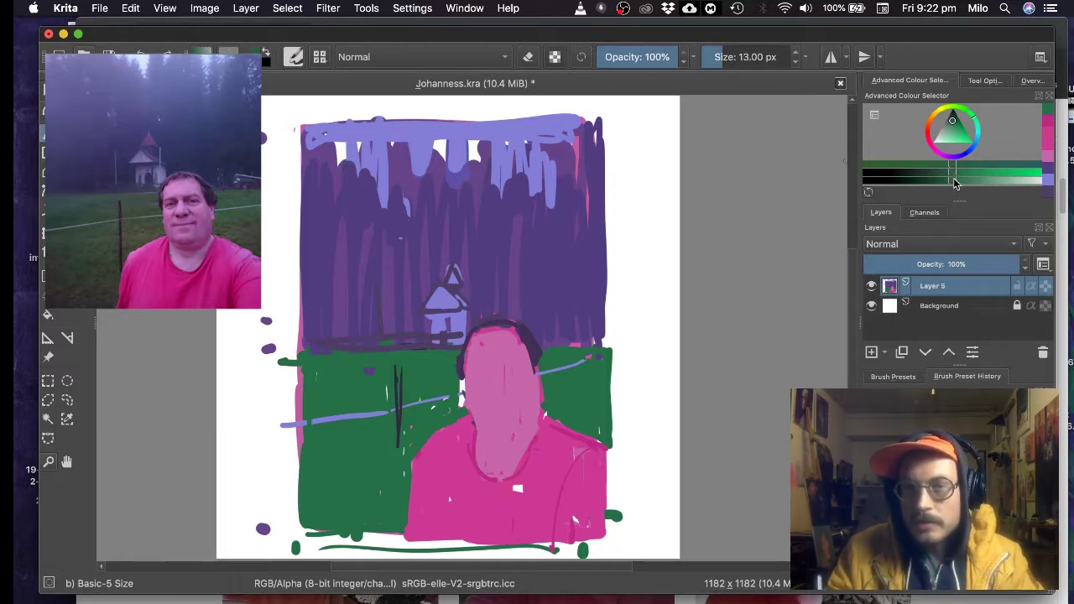
drag(973, 119, 976, 128)
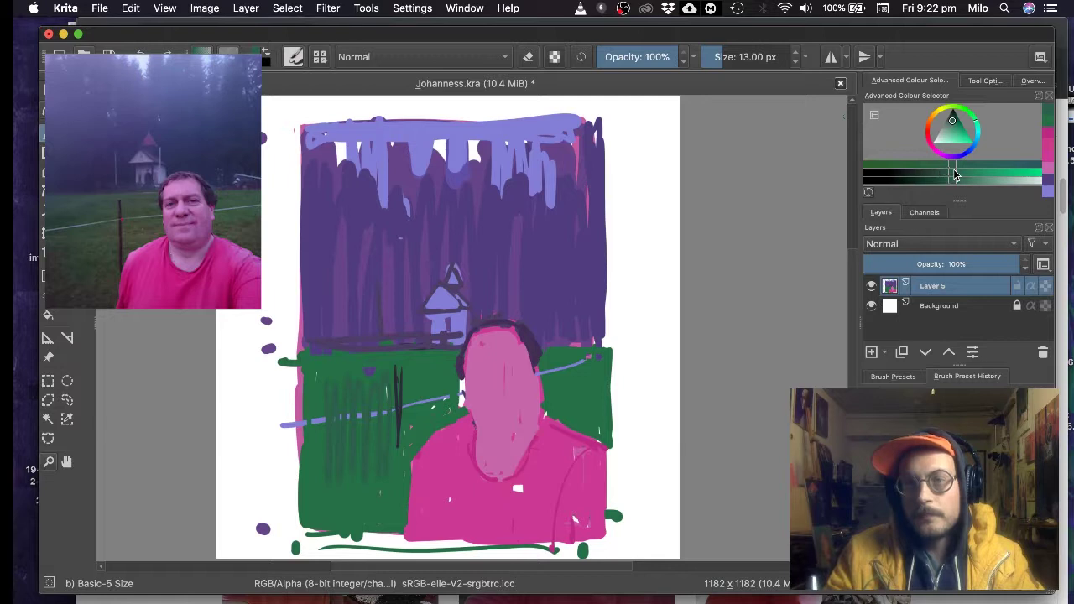
- Adjust the dull green slightly, enlarge the brush to 30 px, and cover the grass and fence on both sides of the figure
drag(955, 173, 961, 174)
key(bracketright)
key(bracketright)
key(bracketright)
key(bracketright)
key(bracketright)
key(bracketright)
key(bracketright)
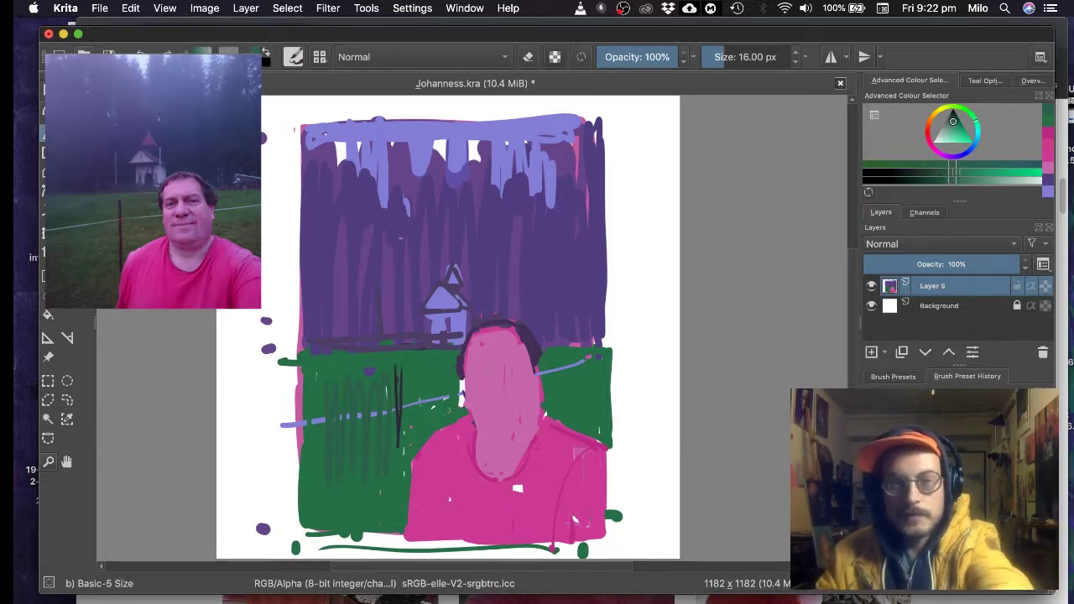
key(bracketright)
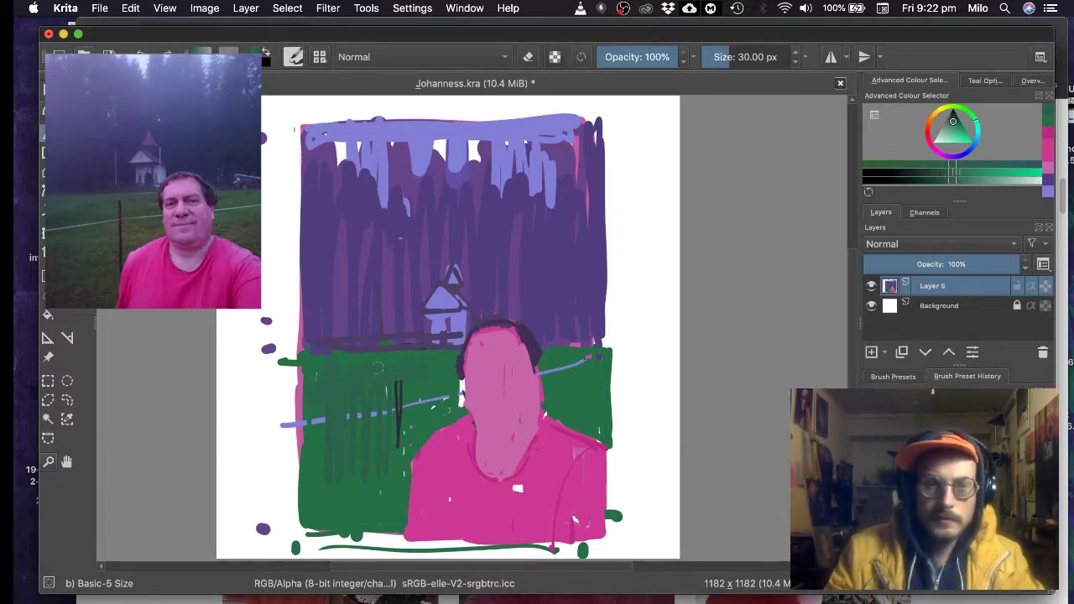
mouse_move(339, 383)
mouse_down()
mouse_move(398, 405)
mouse_move(382, 499)
mouse_move(347, 430)
mouse_move(314, 427)
mouse_up()
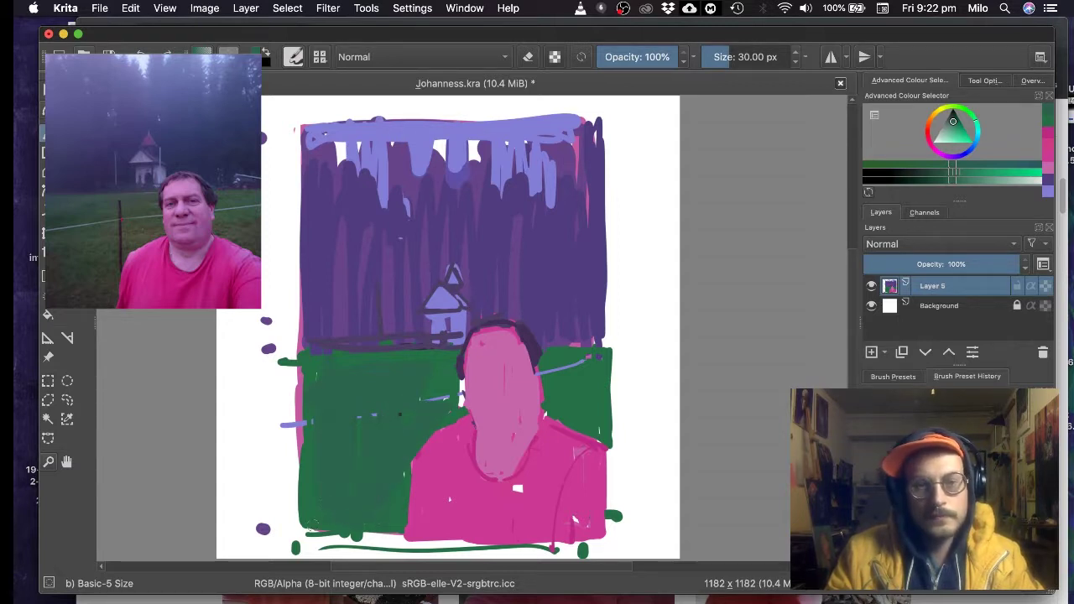
drag(396, 530, 317, 531)
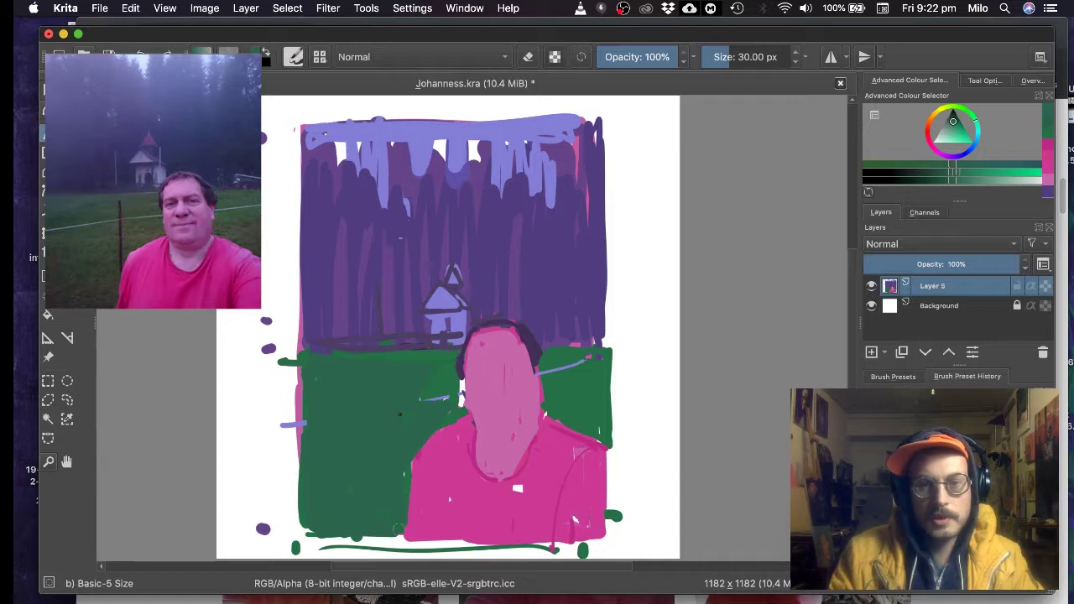
drag(532, 356, 575, 353)
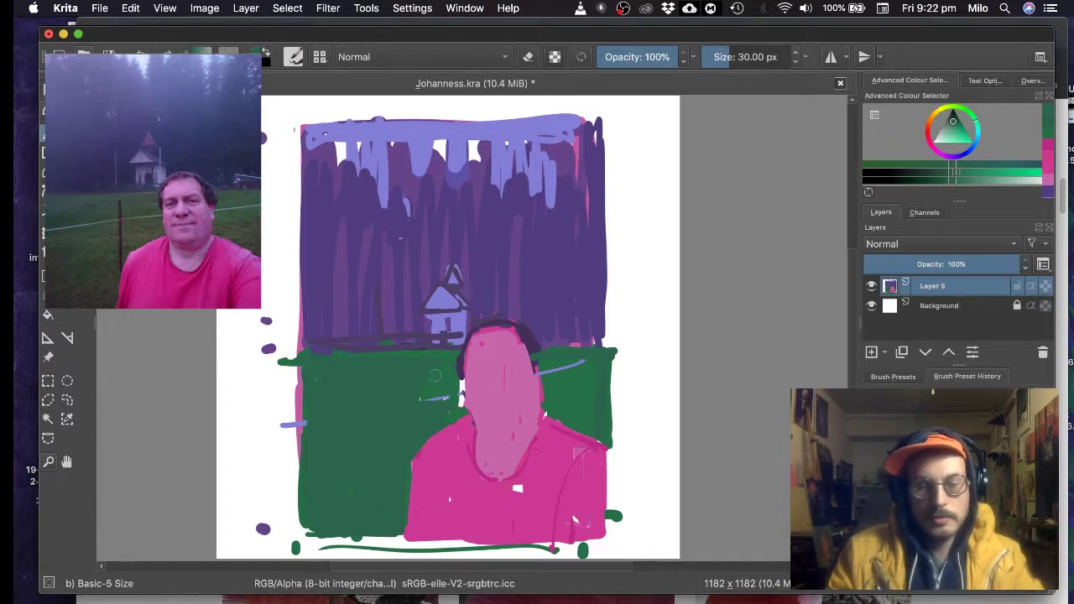
- Tidy the face's edge with sampled green and face pink, and thicken the hair at the temple in sampled dark purple
ctrl+click(442, 384)
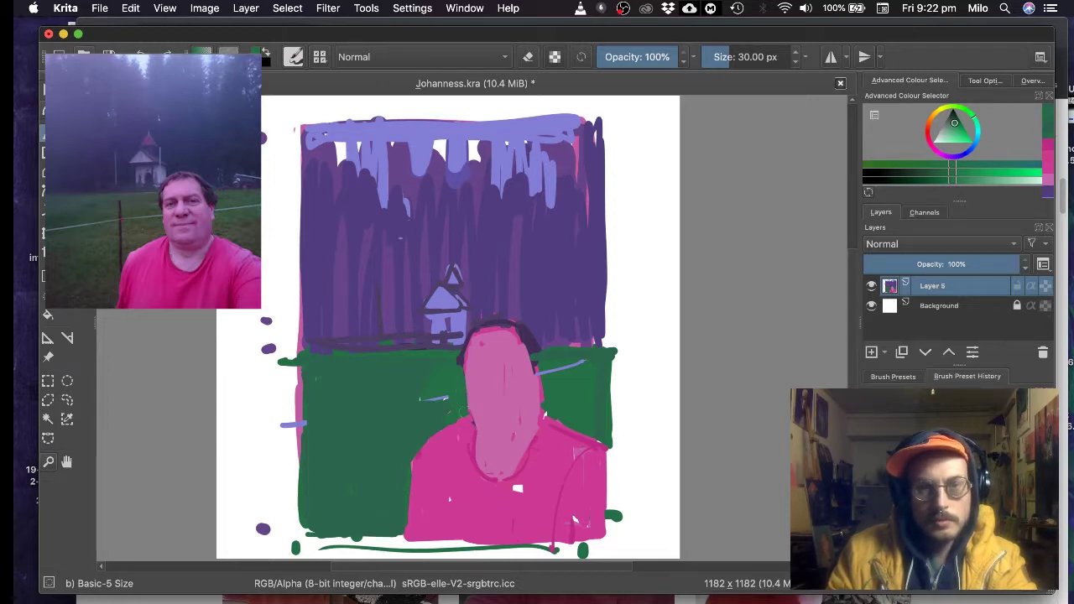
ctrl+click(467, 393)
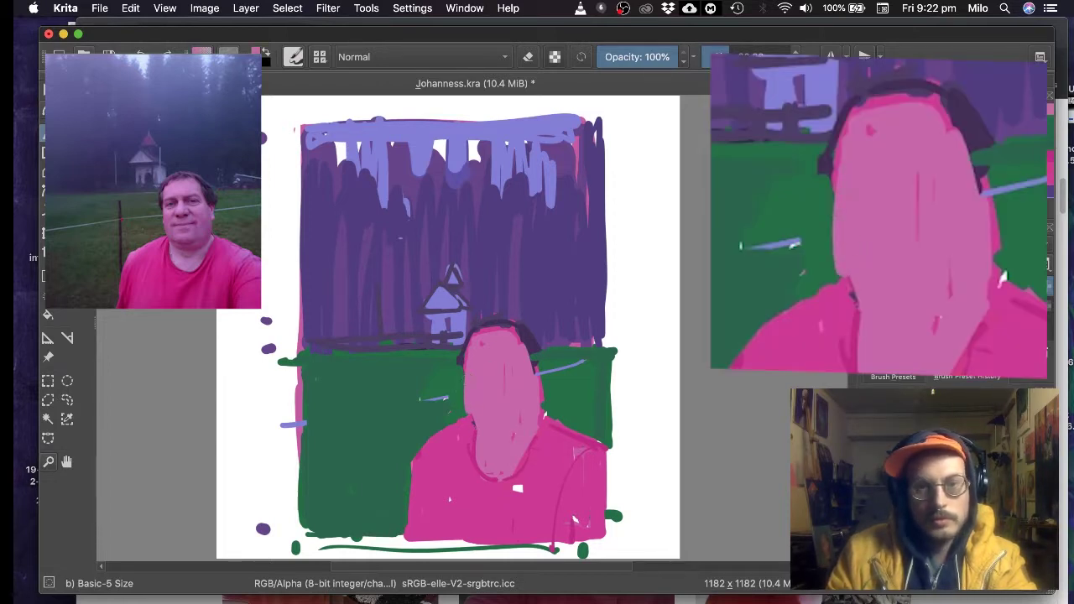
ctrl+click(531, 338)
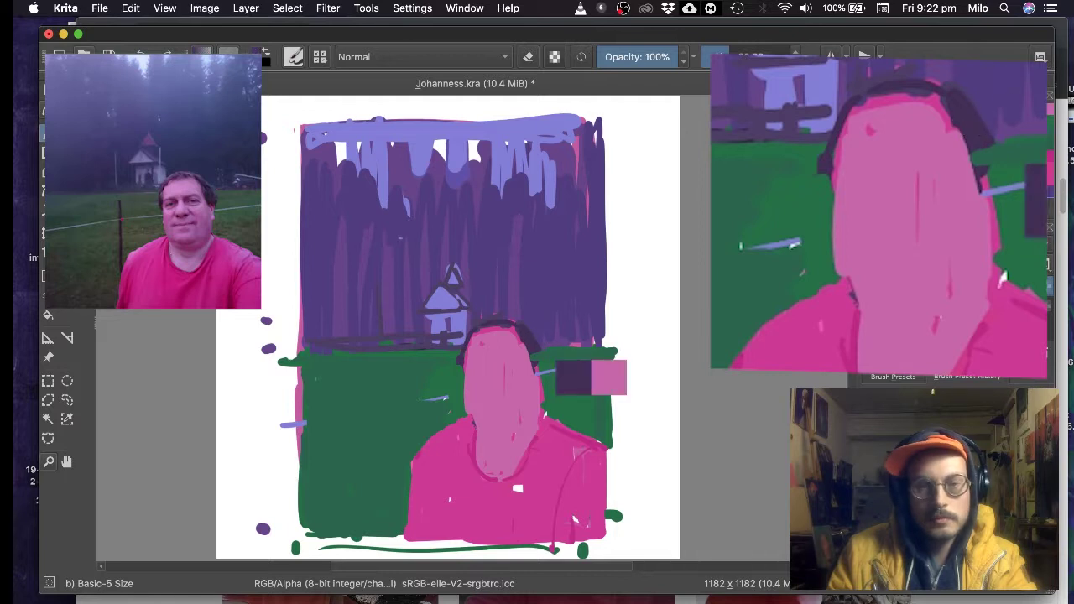
mouse_move(538, 344)
mouse_down()
mouse_move(540, 392)
mouse_move(538, 372)
mouse_move(498, 355)
mouse_move(465, 375)
mouse_up()
- Paint the ear, a band across the eyes and one mouth corner in darker pink, and undo the nose stroke
ctrl+click(538, 392)
ctrl+click(511, 368)
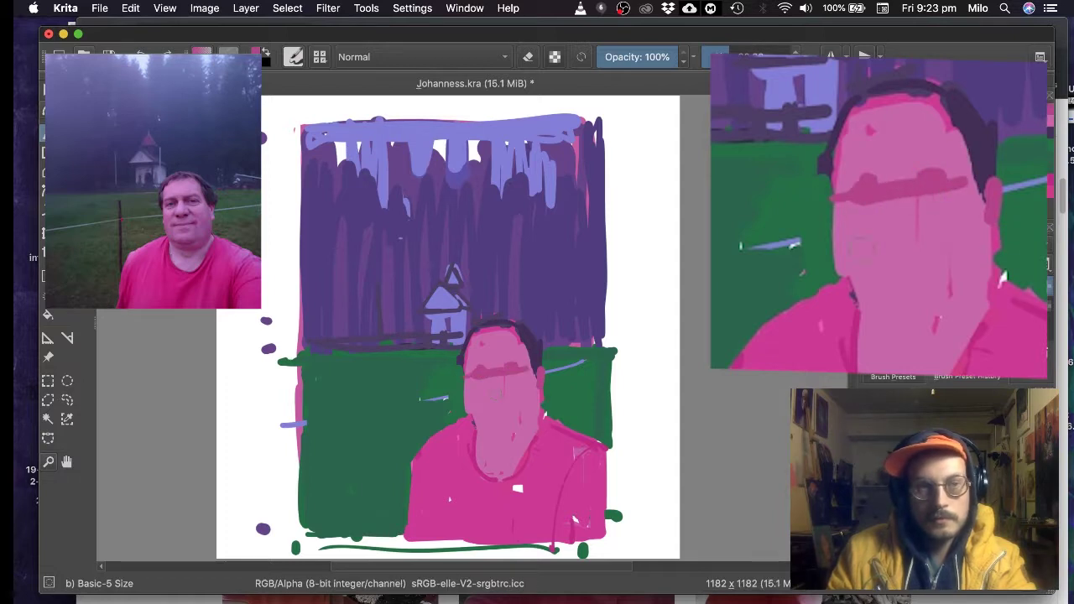
drag(892, 248, 907, 249)
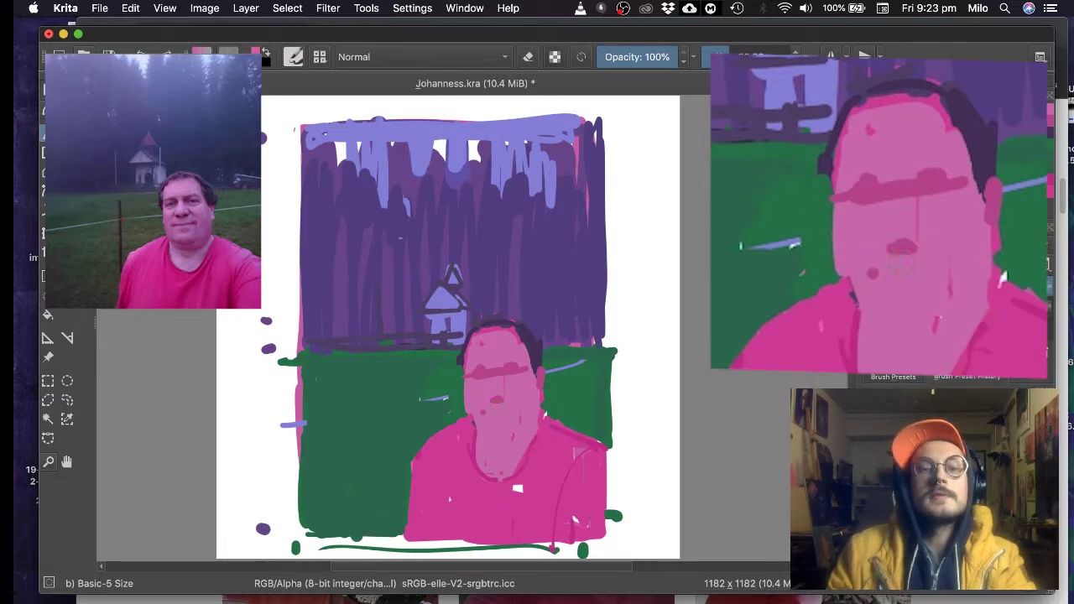
key(super+z)
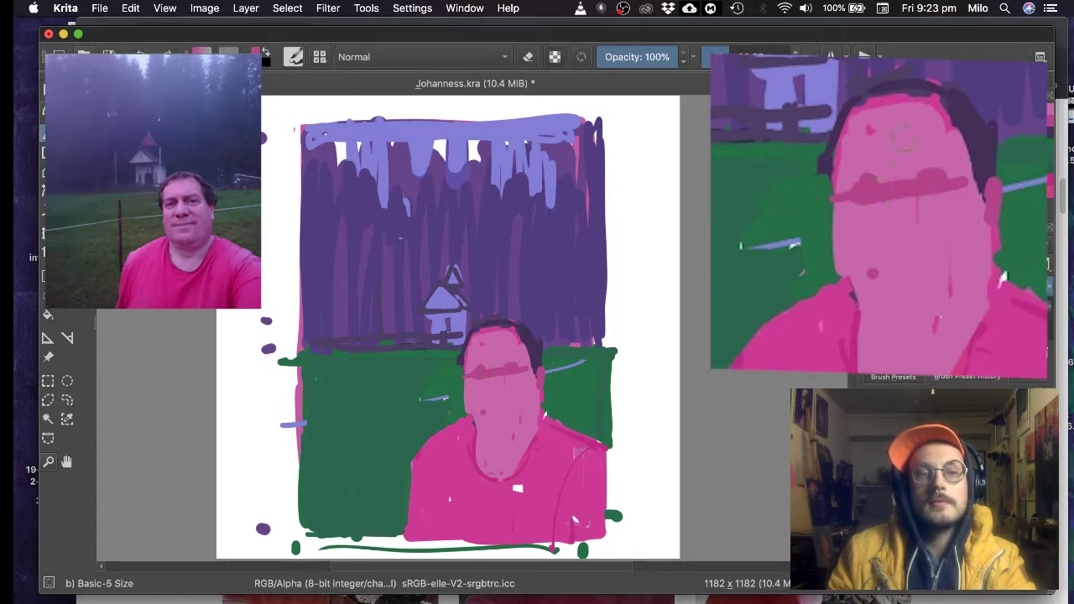
- Fill the hairline above the forehead in sampled dark purple, and paint the nose and mouth corner in darker pink
ctrl+click(524, 335)
mouse_move(518, 329)
mouse_down()
mouse_move(475, 328)
mouse_move(516, 324)
mouse_move(473, 340)
mouse_move(499, 329)
mouse_up()
ctrl+click(503, 347)
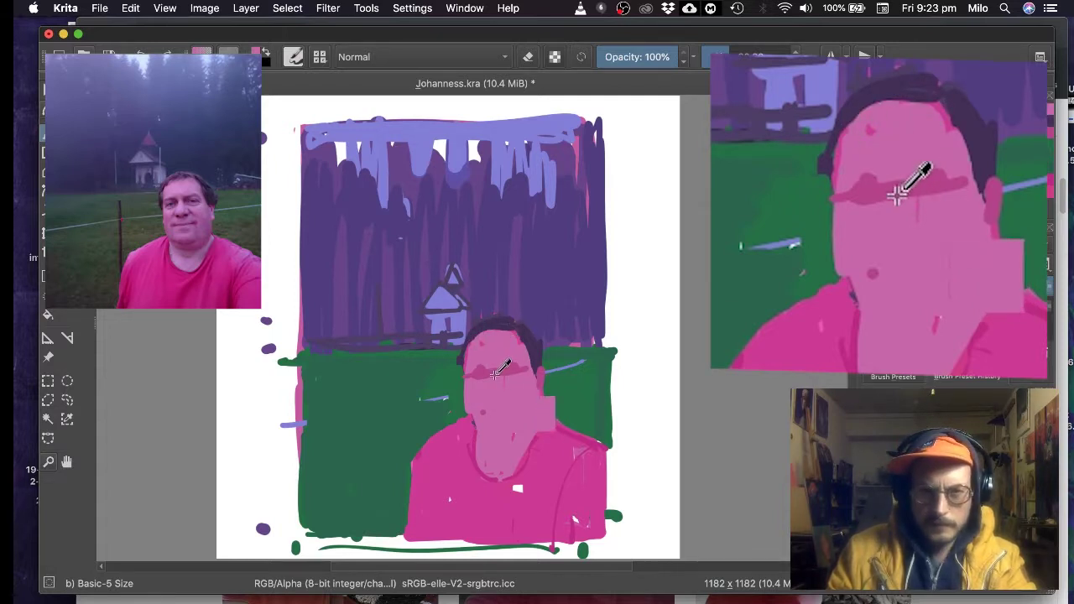
drag(894, 244, 914, 245)
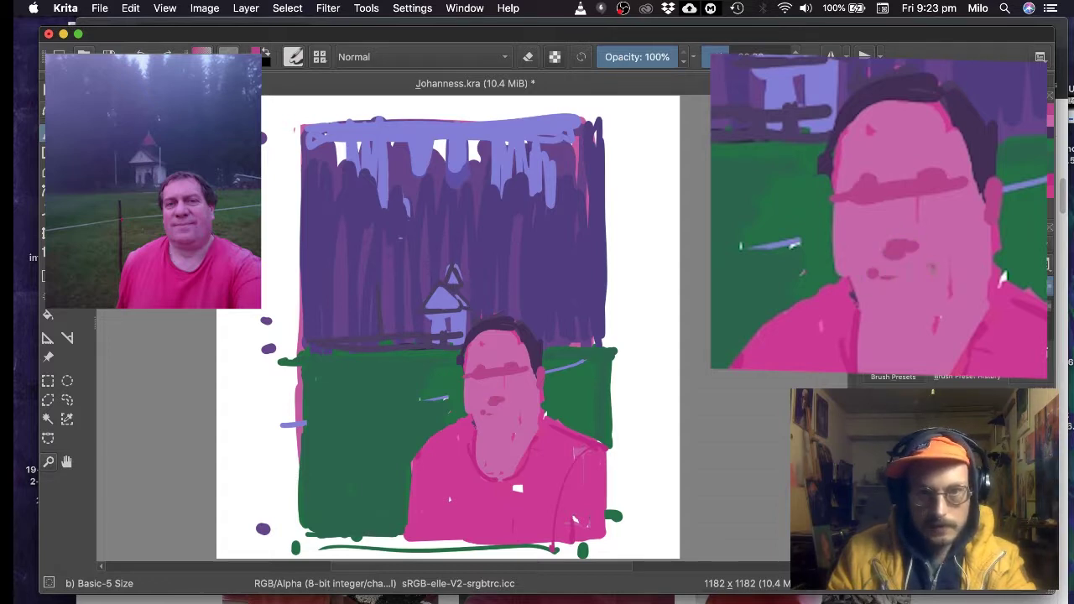
click(932, 267)
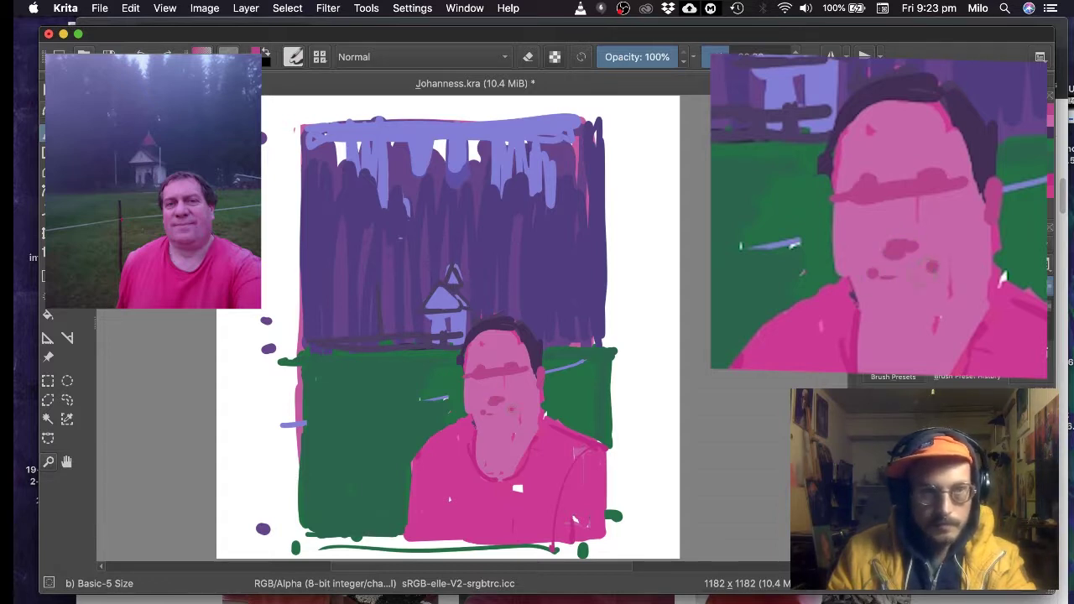
- Sample the grass green and trim the tops of both shoulders into cleaner slopes
ctrl+click(559, 399)
drag(547, 411, 610, 438)
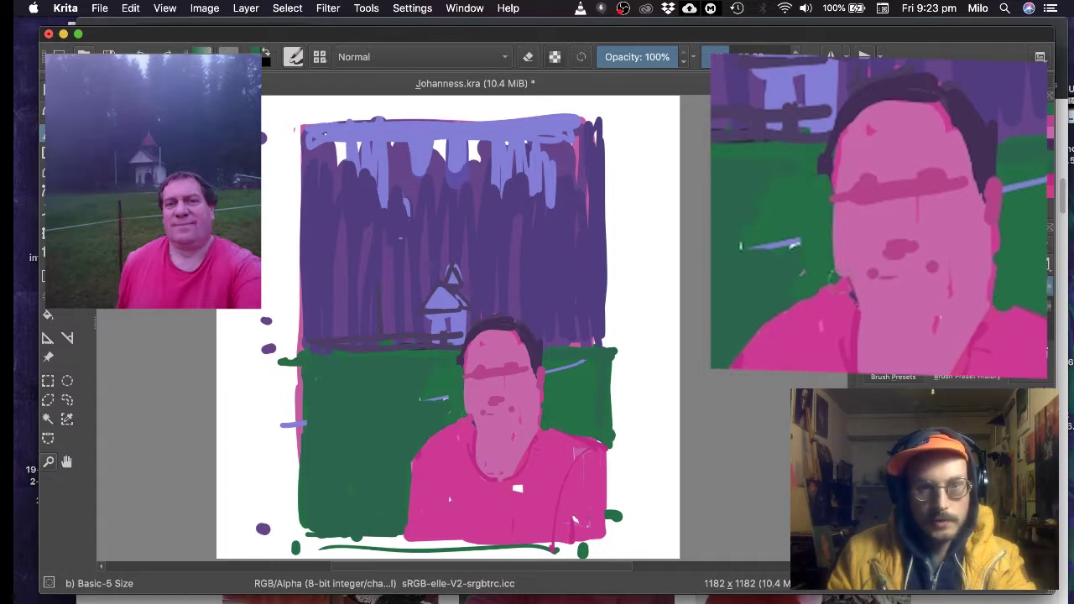
drag(467, 415, 409, 454)
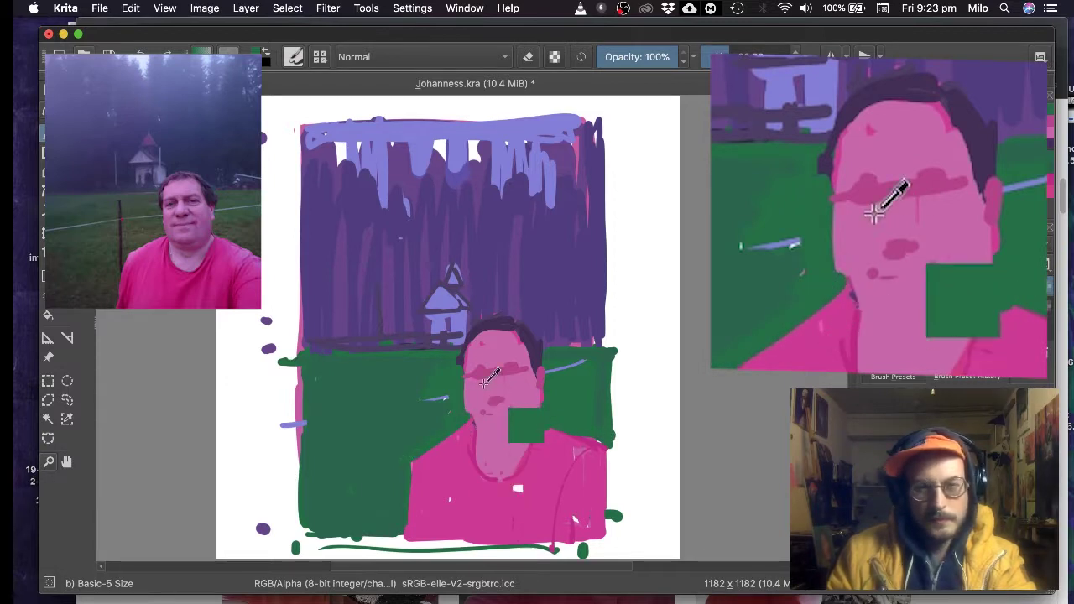
- Sample the shirt magenta and widen the shoulder and sleeve that border the large grass area
ctrl+click(816, 331)
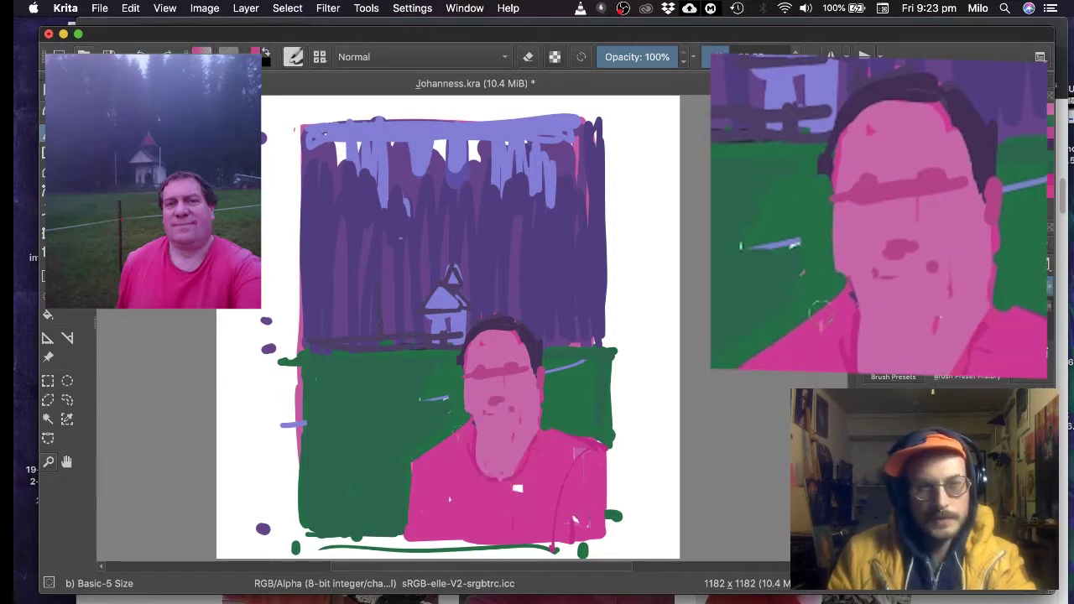
drag(829, 301, 730, 363)
mouse_move(403, 512)
mouse_down()
mouse_move(410, 467)
mouse_move(450, 427)
mouse_up()
ctrl+click(424, 424)
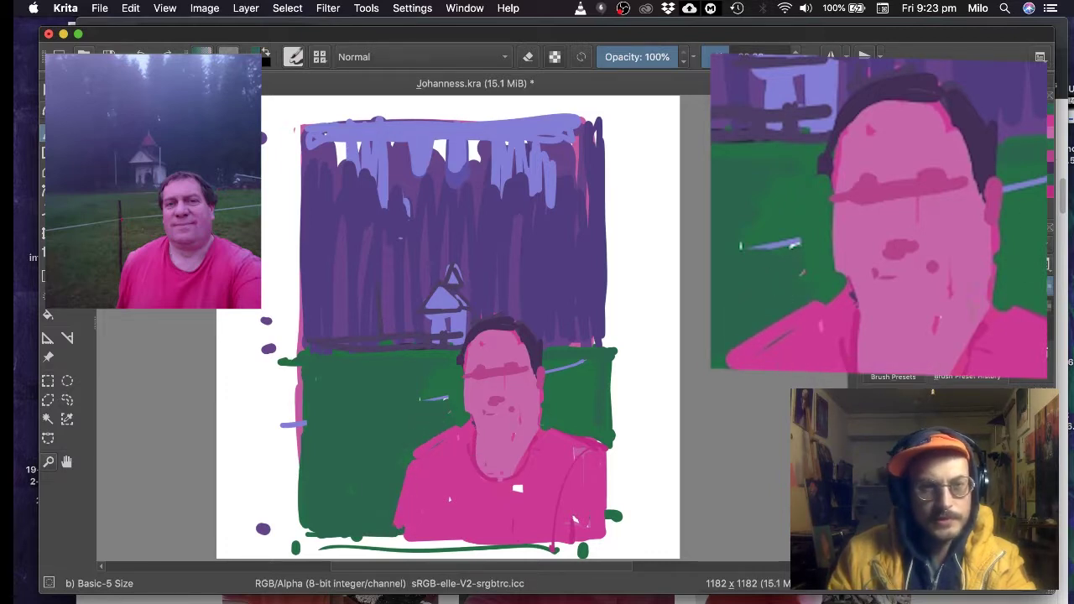
- Split the eye band into two separate eye sockets with face pink, and reshape the nose into a slimmer shadow
drag(912, 215, 912, 215)
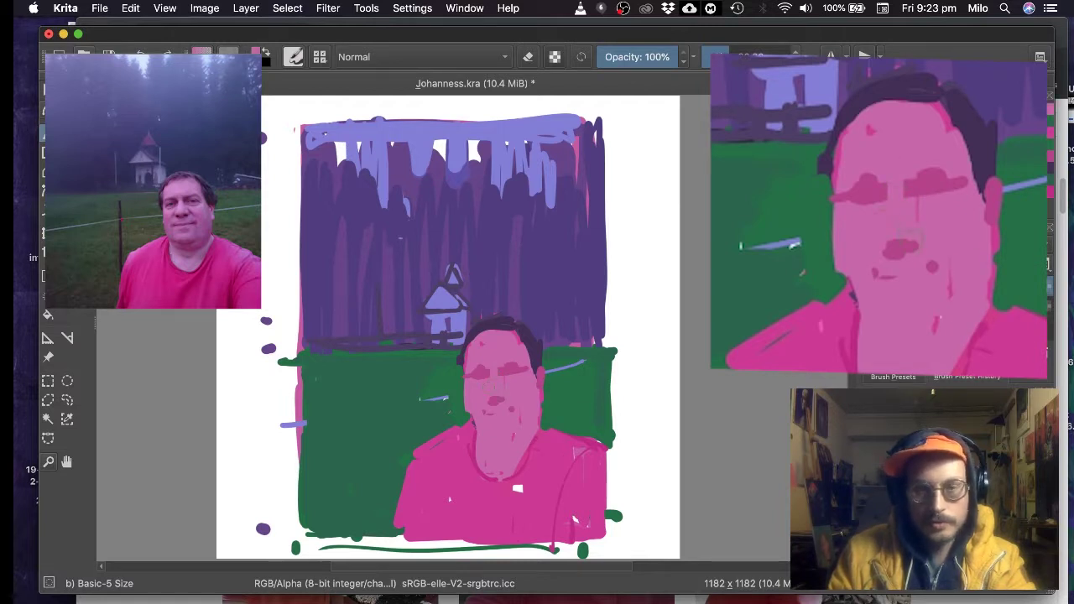
ctrl+click(495, 403)
mouse_move(492, 397)
mouse_down()
mouse_move(503, 397)
mouse_move(489, 408)
mouse_move(505, 397)
mouse_move(486, 398)
mouse_up()
ctrl+click(512, 396)
ctrl+click(495, 398)
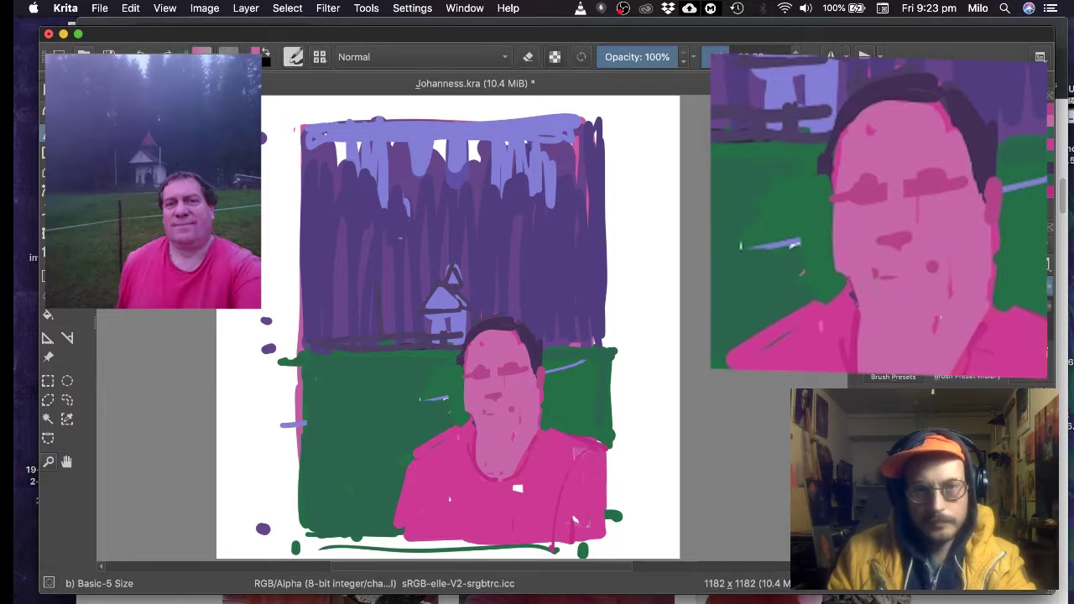
- Undo the last two strokes, sample the darker pink and dot both mouth corners again
key(super+z)
key(super+z)
ctrl+click(508, 372)
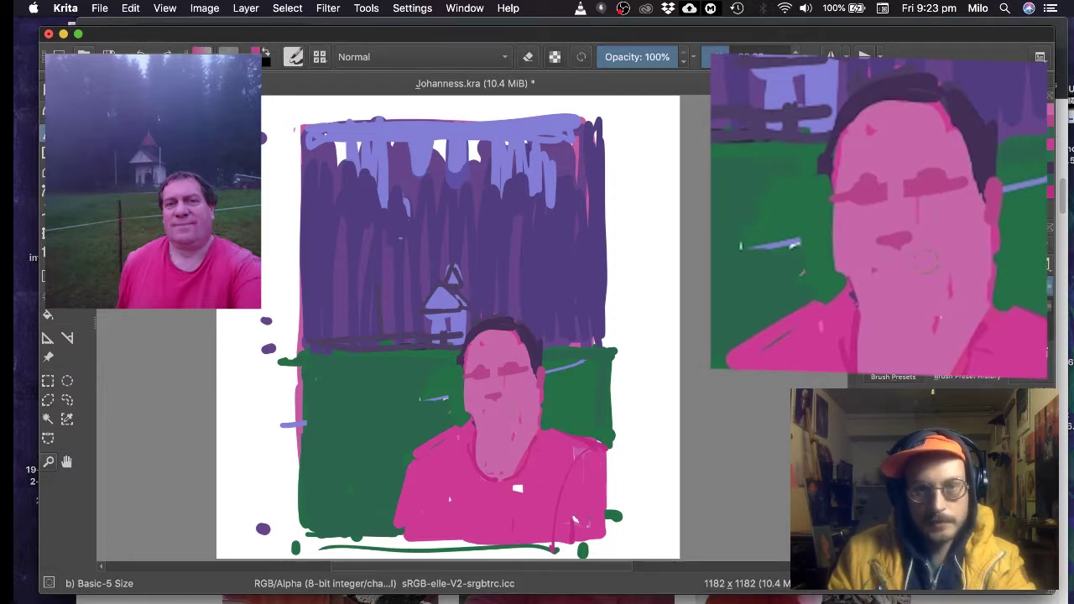
click(928, 266)
click(871, 271)
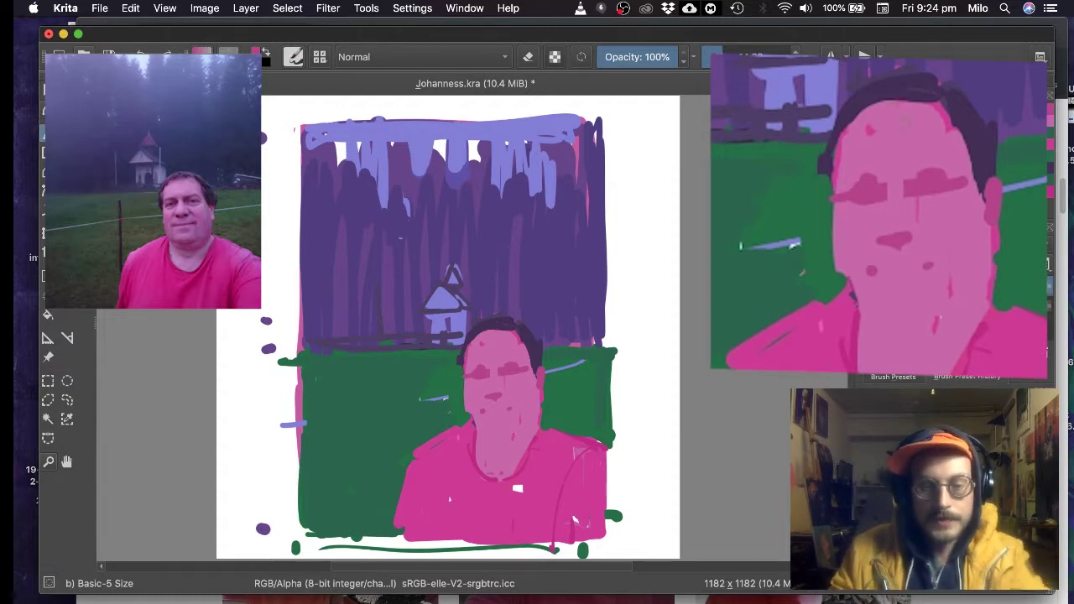
- Refine the brows and eye sockets, and add the mouth, chin and jaw lines using sampled face pinks
ctrl+click(484, 388)
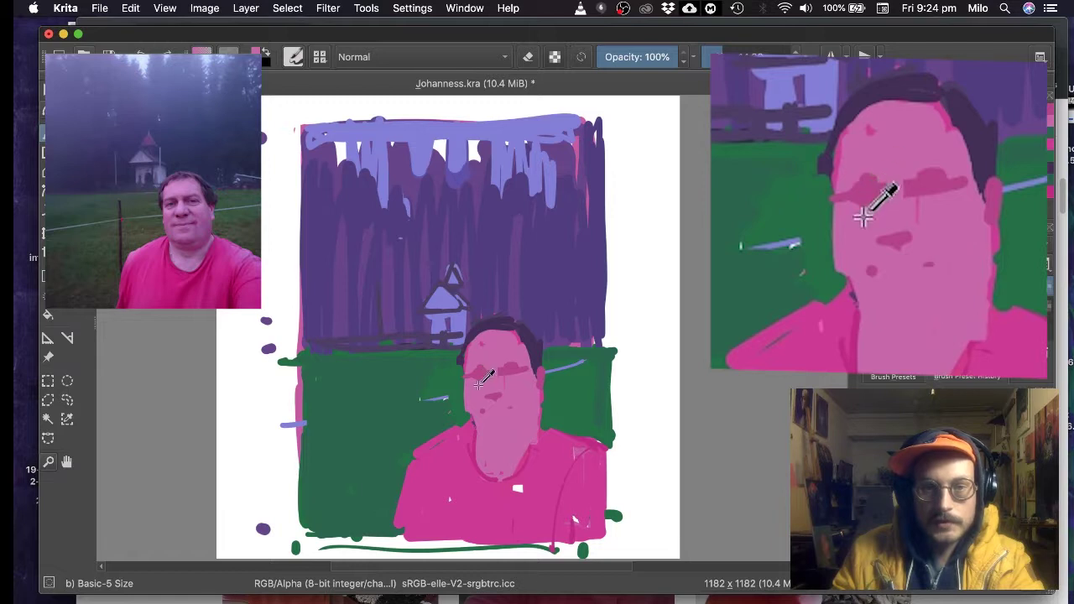
ctrl+click(514, 385)
mouse_move(473, 373)
mouse_down()
mouse_move(515, 370)
mouse_move(491, 382)
mouse_move(504, 370)
mouse_up()
ctrl+click(486, 376)
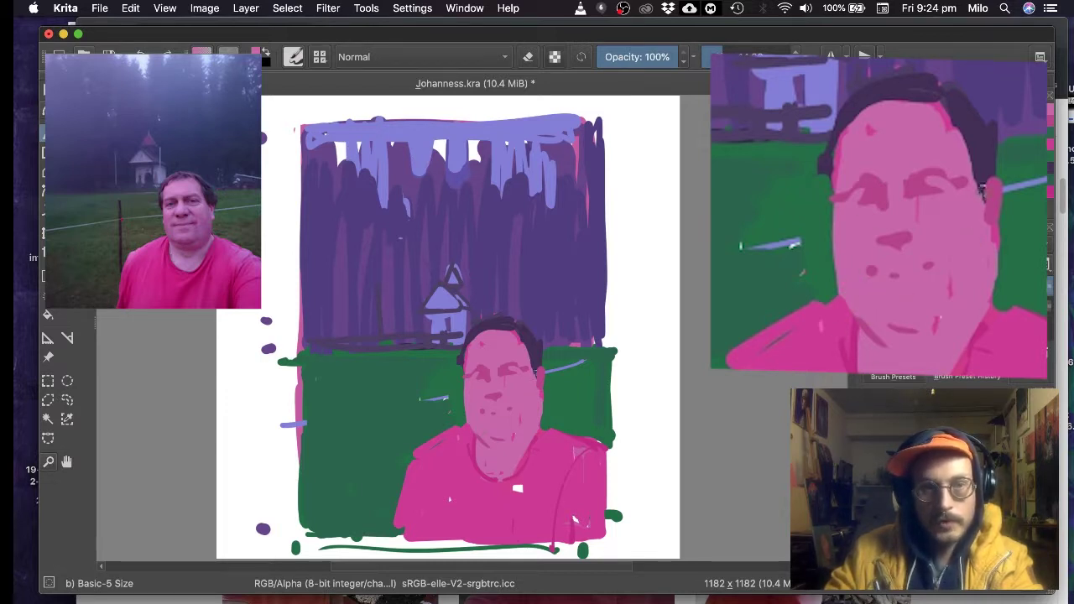
- Sample the dark hair purple, build up the hair's outline and sideburn, and mark the dark pupils in both eyes
ctrl+click(534, 348)
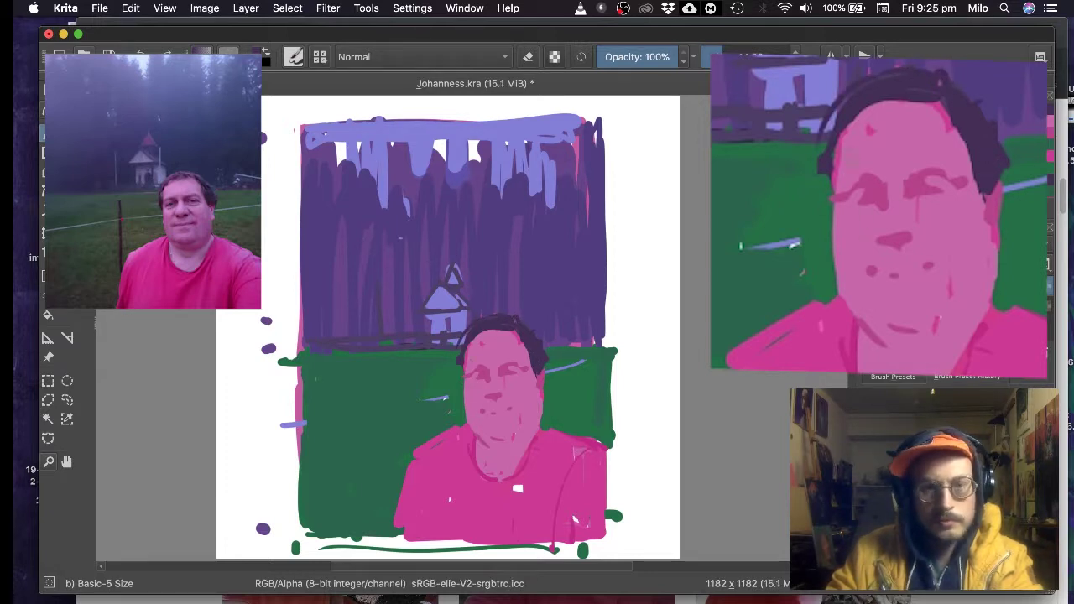
click(842, 190)
mouse_move(829, 171)
mouse_down()
mouse_move(831, 205)
mouse_move(817, 182)
mouse_move(814, 193)
mouse_move(857, 201)
mouse_up()
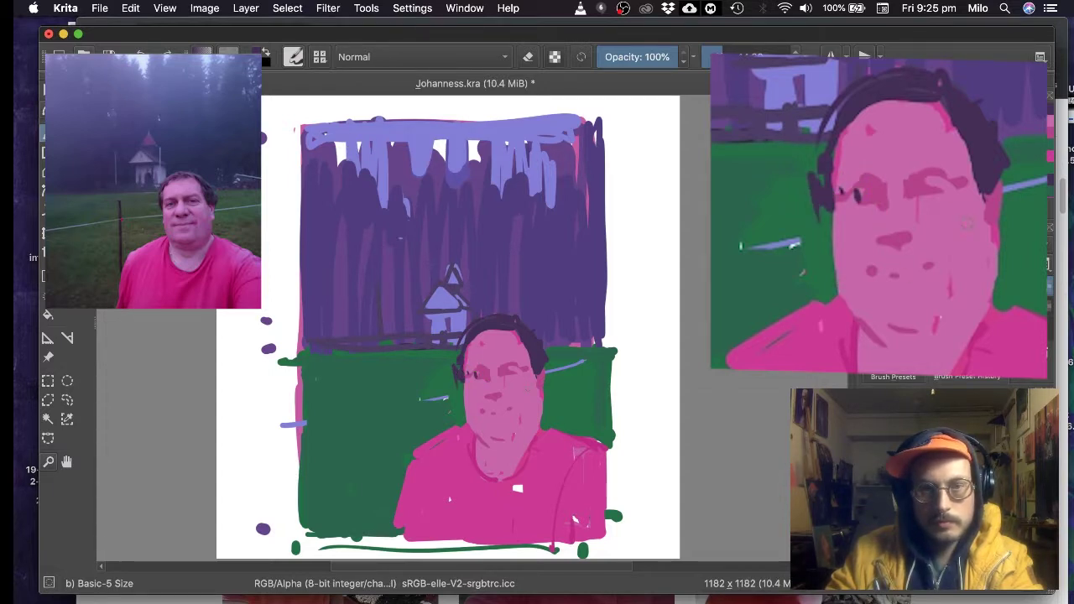
click(931, 188)
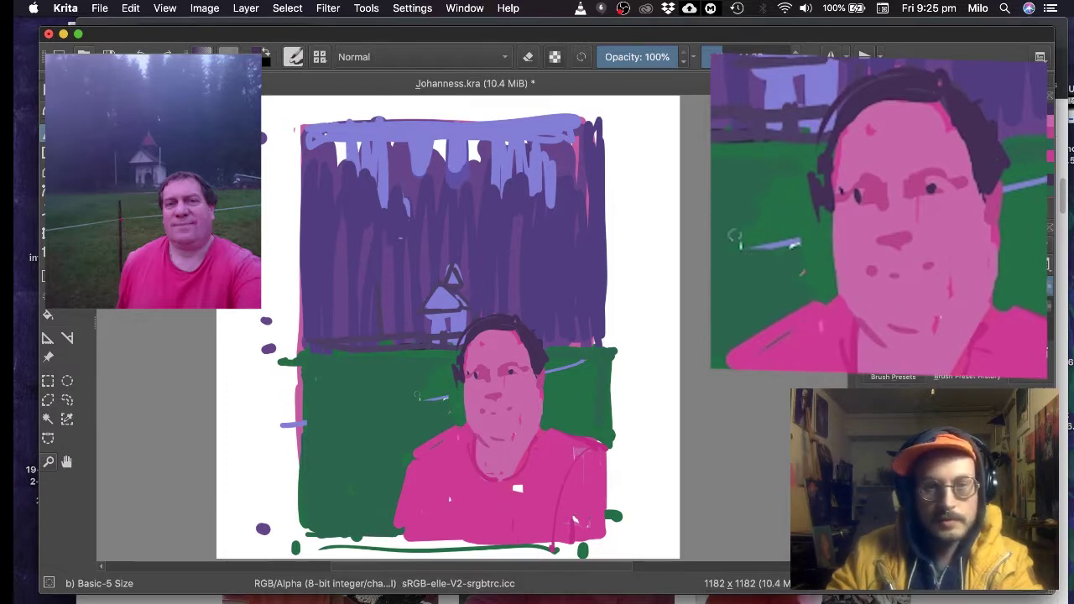
- Cover the leftover fence wire and rework the grass in sampled green, and trim the spills outside its edge in white
click(393, 382)
ctrl+click(449, 387)
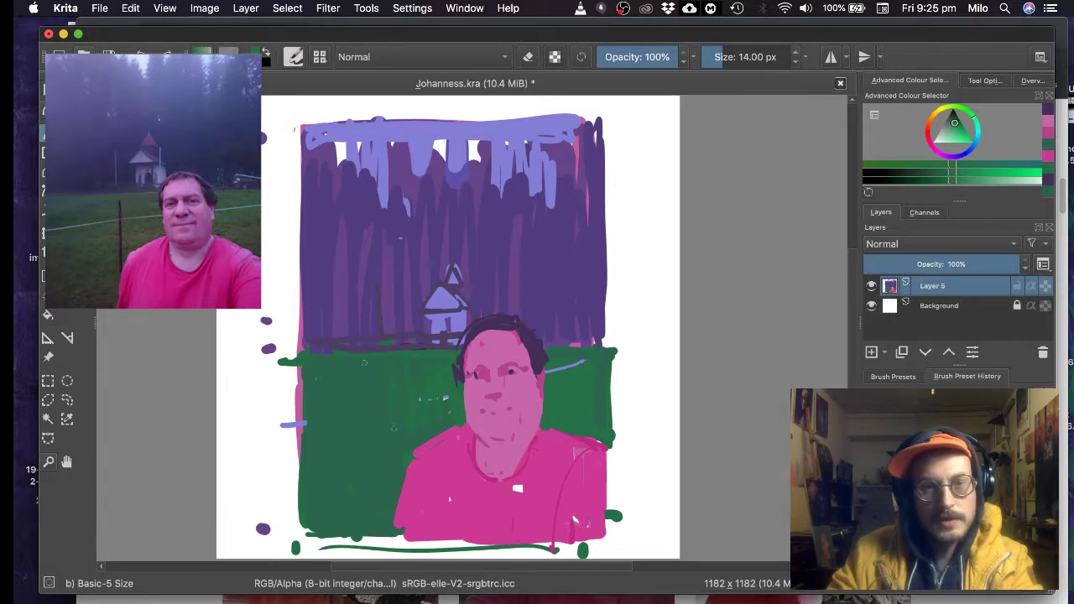
drag(295, 458, 302, 409)
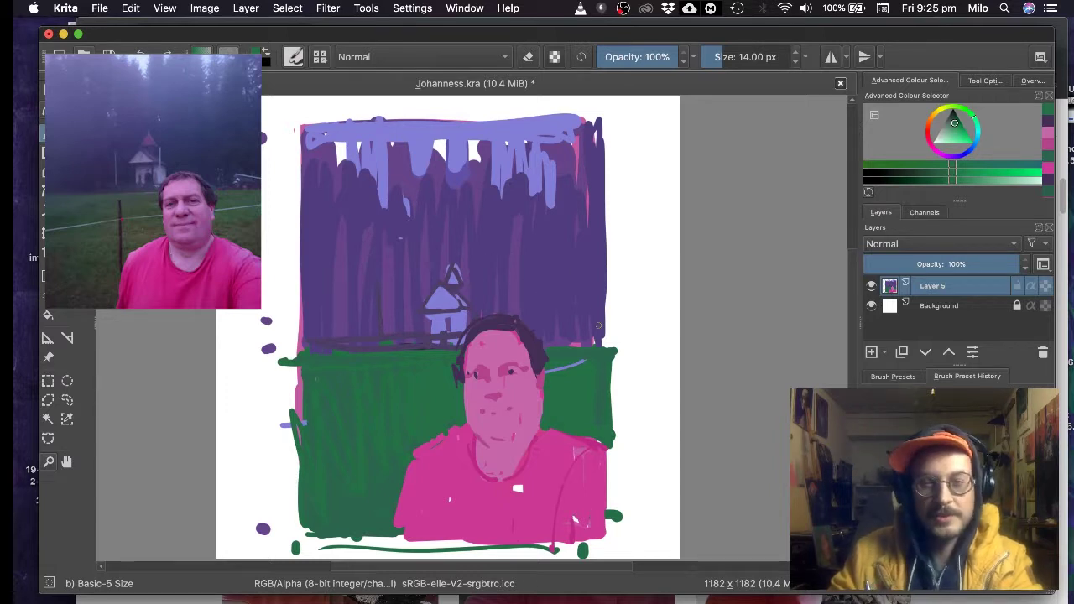
ctrl+click(270, 271)
mouse_move(294, 356)
mouse_down()
mouse_move(293, 450)
mouse_move(286, 356)
mouse_up()
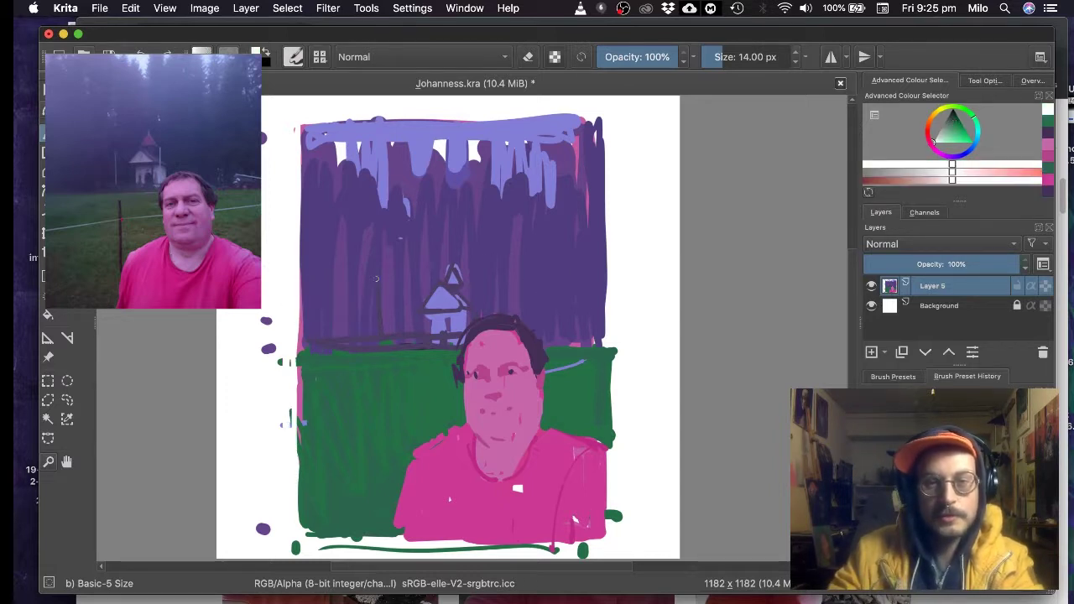
- Sample the light periwinkle and shift it to a slightly more violet, more saturated and darker shade
ctrl+click(482, 348)
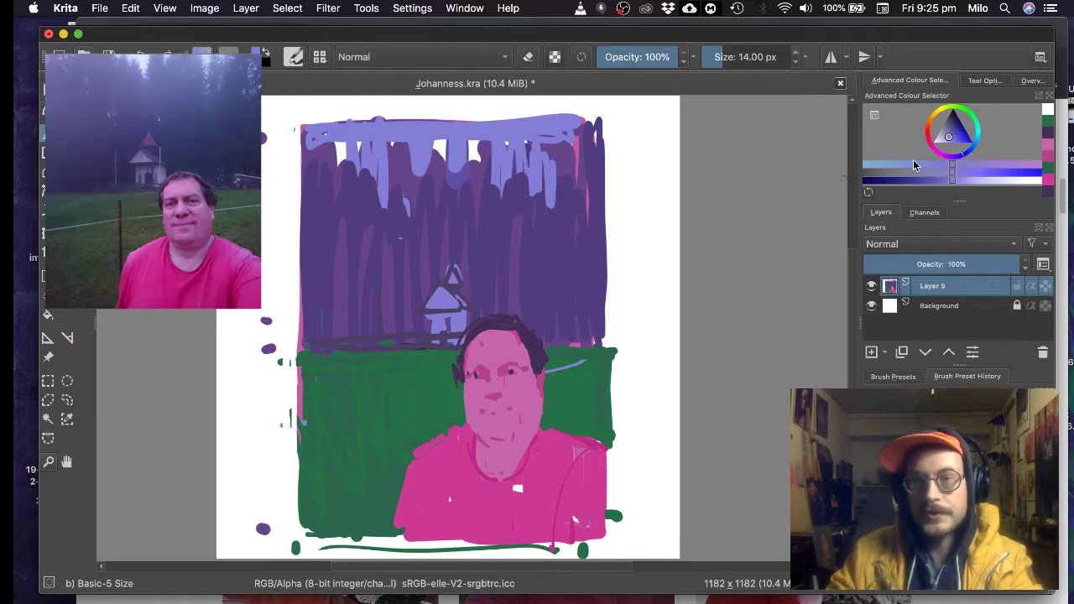
mouse_move(951, 162)
mouse_down()
mouse_move(966, 164)
mouse_move(941, 173)
mouse_move(966, 165)
mouse_up()
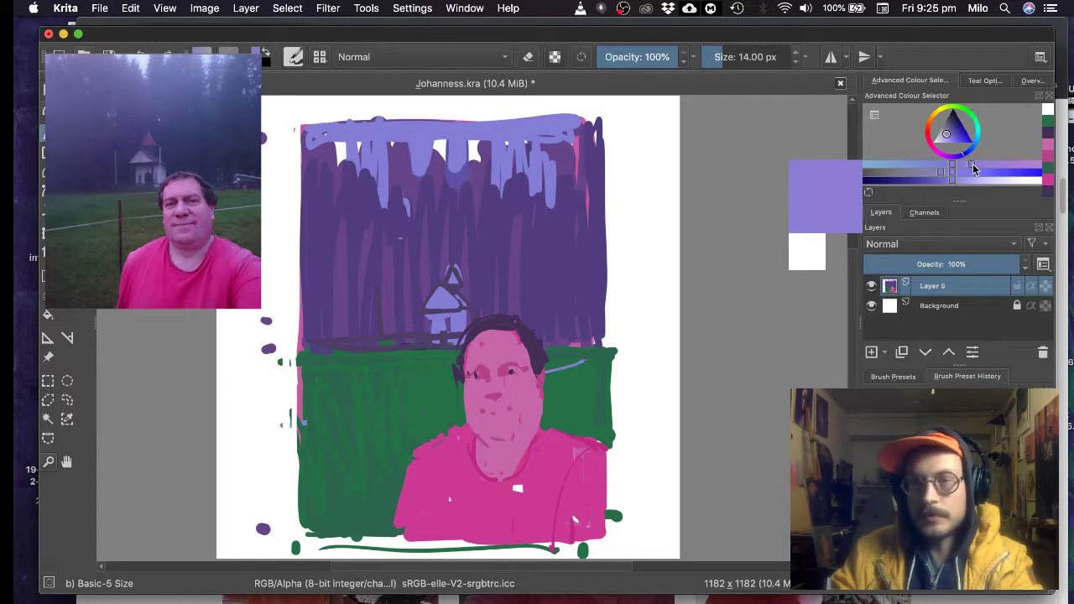
click(965, 172)
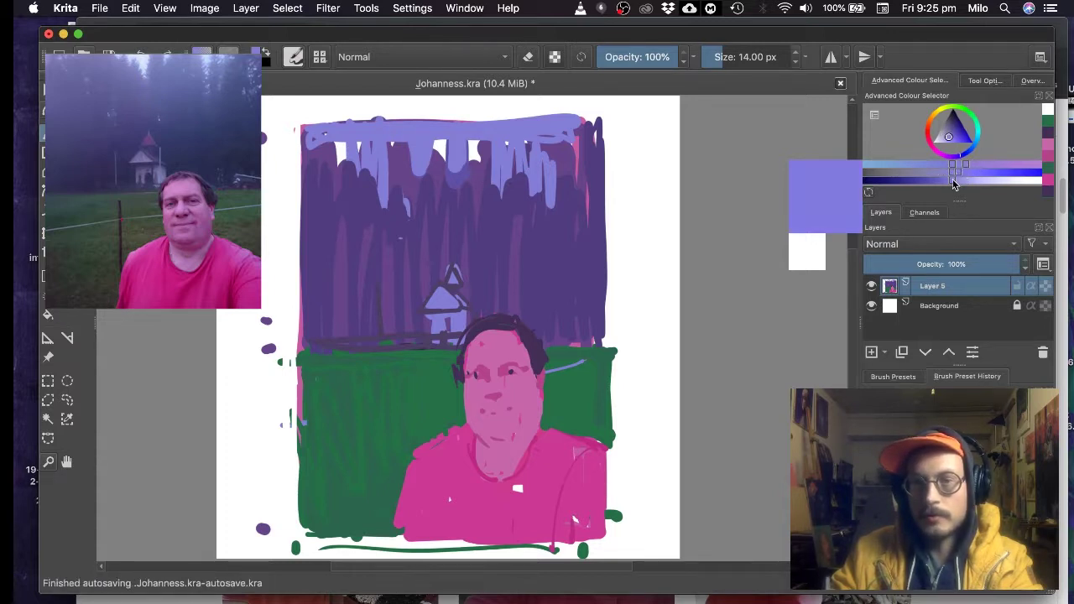
click(948, 179)
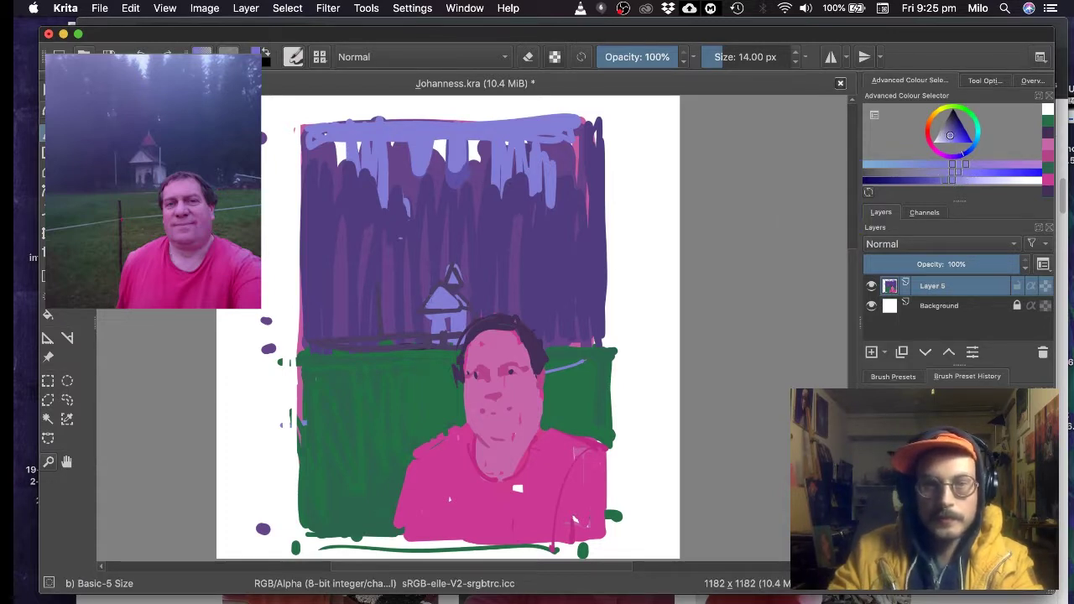
- Paint over the small chapel's roof and walls with lavender shades, finishing with a muted grey-blue that covers its dark outlines
mouse_move(428, 312)
mouse_down()
mouse_move(439, 292)
mouse_move(456, 304)
mouse_up()
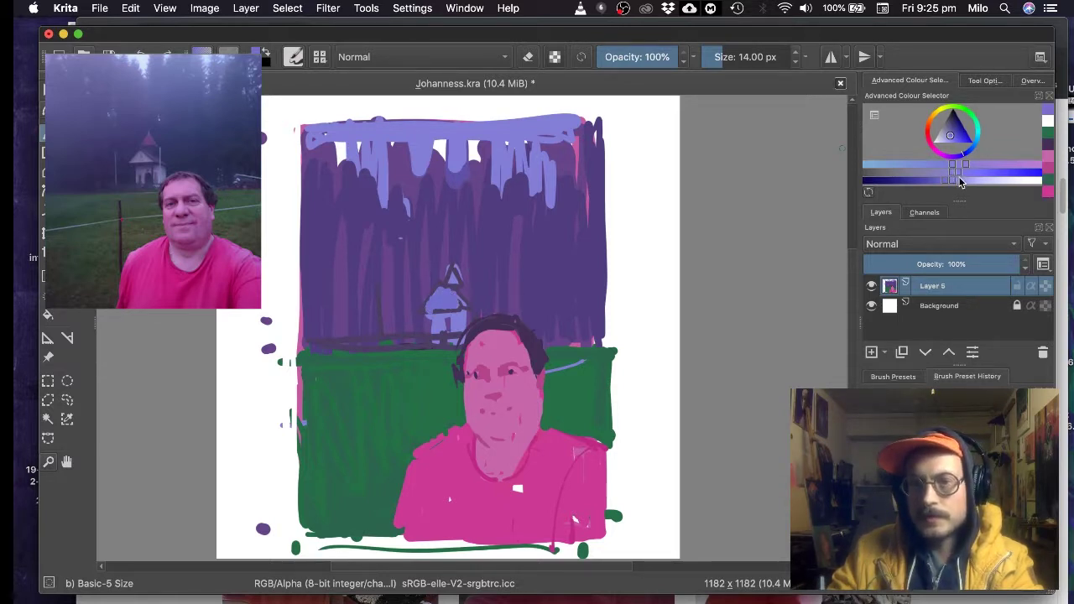
drag(954, 171, 974, 167)
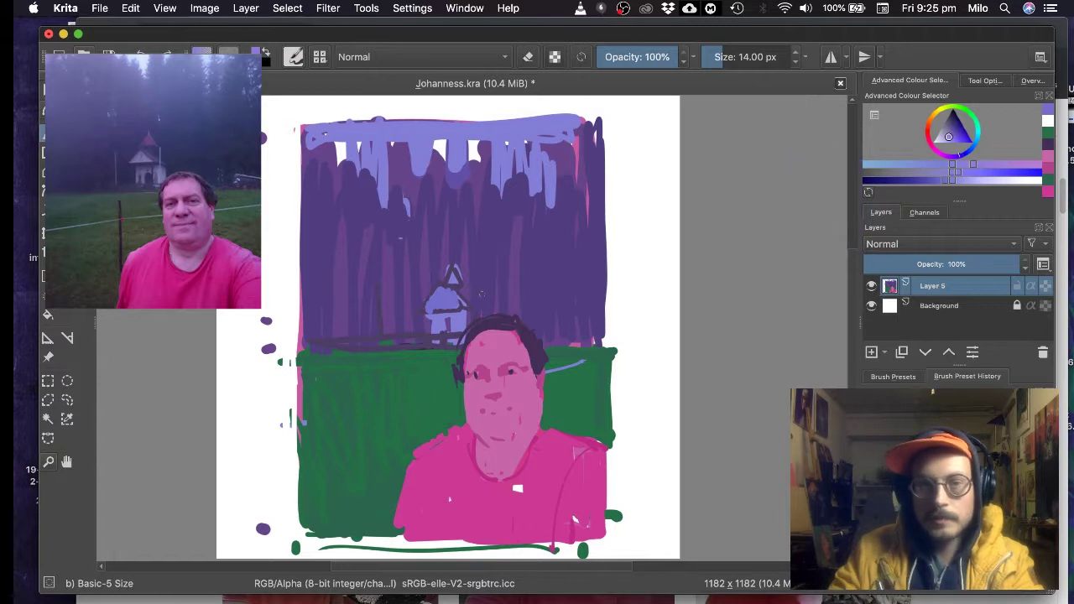
drag(433, 302, 459, 304)
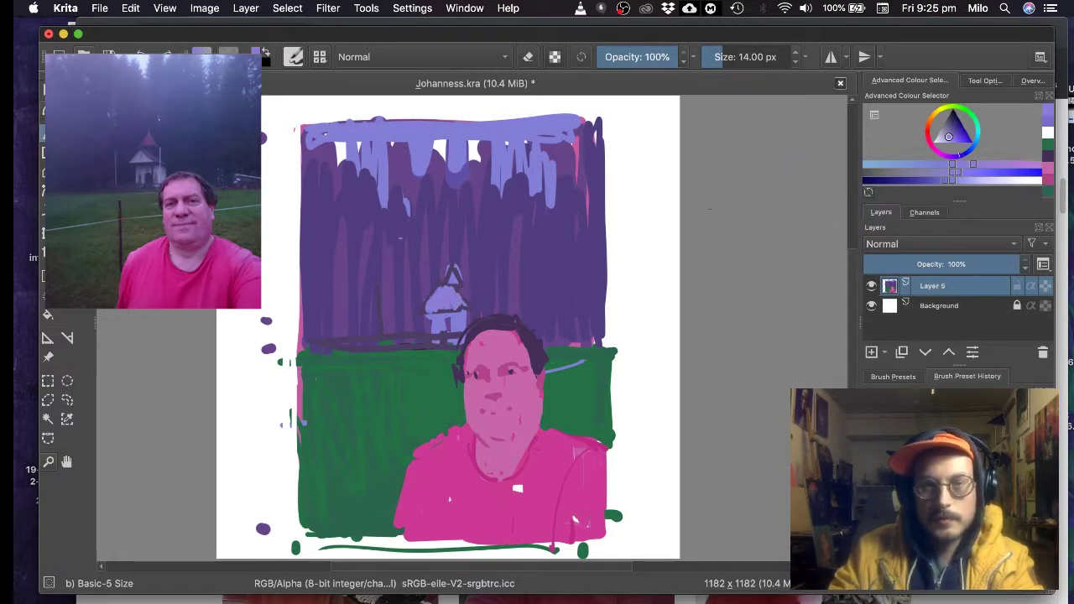
drag(957, 175, 952, 173)
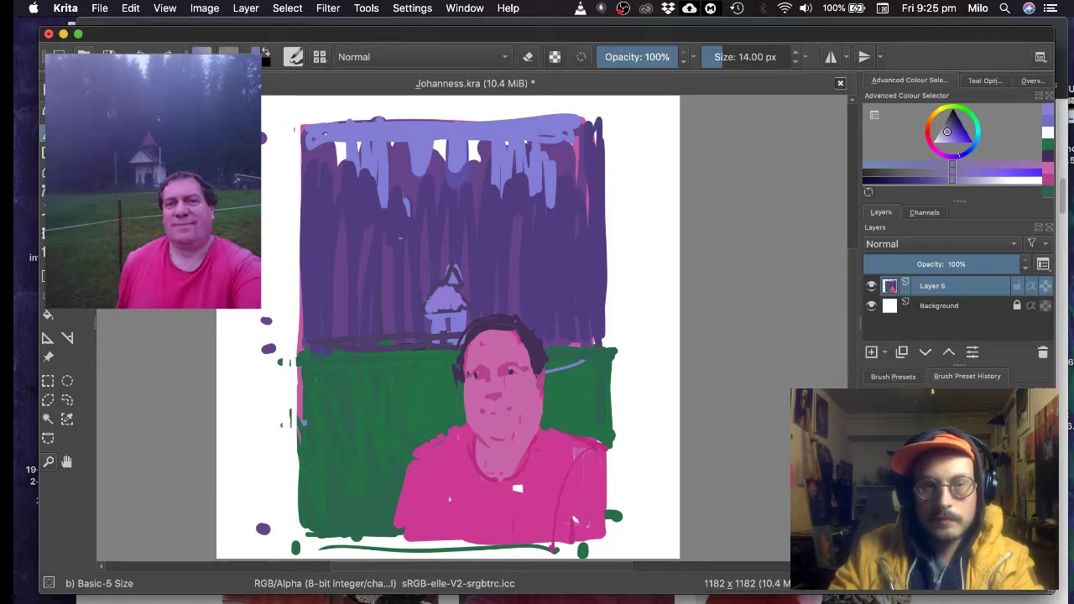
mouse_move(432, 293)
mouse_down()
mouse_move(430, 308)
mouse_move(462, 306)
mouse_up()
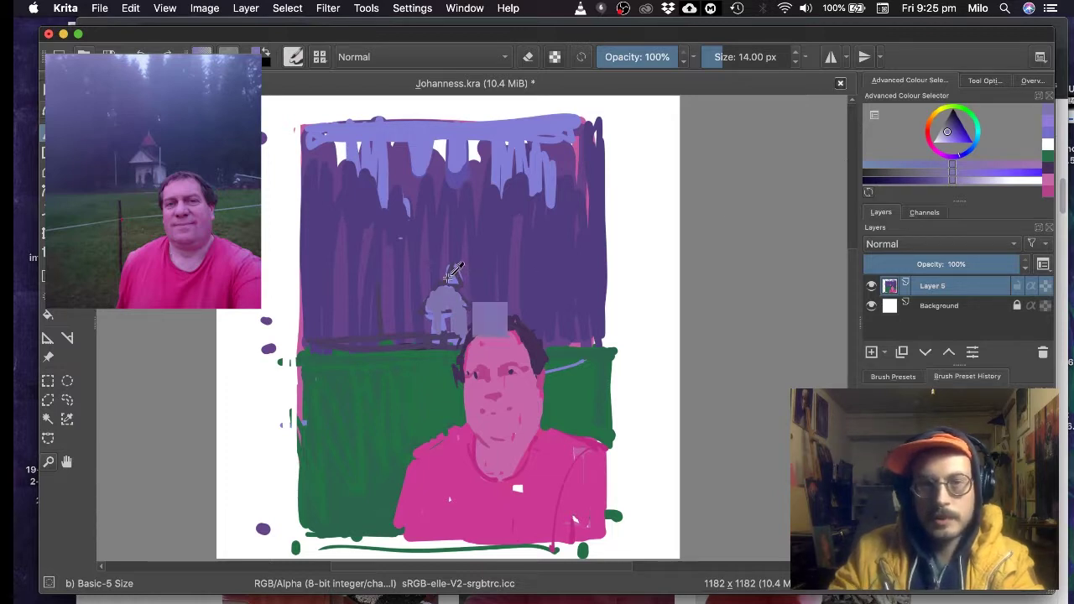
- Mix a muted red from the pink hues and fill the chapel's pointed spire with it
ctrl+click(452, 278)
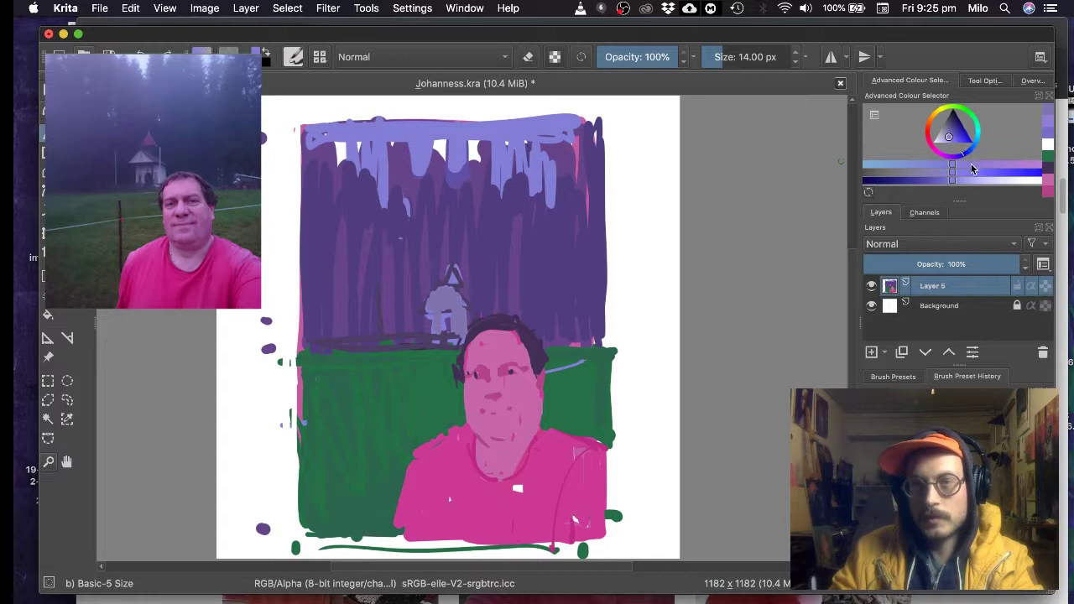
mouse_move(970, 169)
mouse_down()
mouse_move(997, 165)
mouse_move(948, 159)
mouse_move(955, 131)
mouse_move(935, 153)
mouse_move(950, 132)
mouse_up()
click(454, 275)
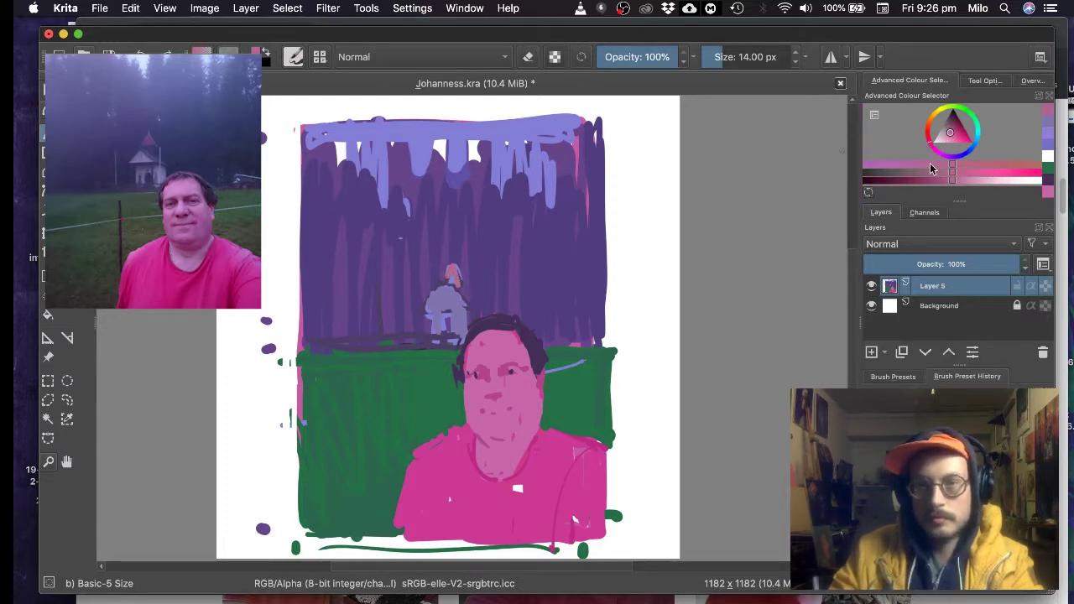
drag(950, 173, 929, 172)
click(445, 277)
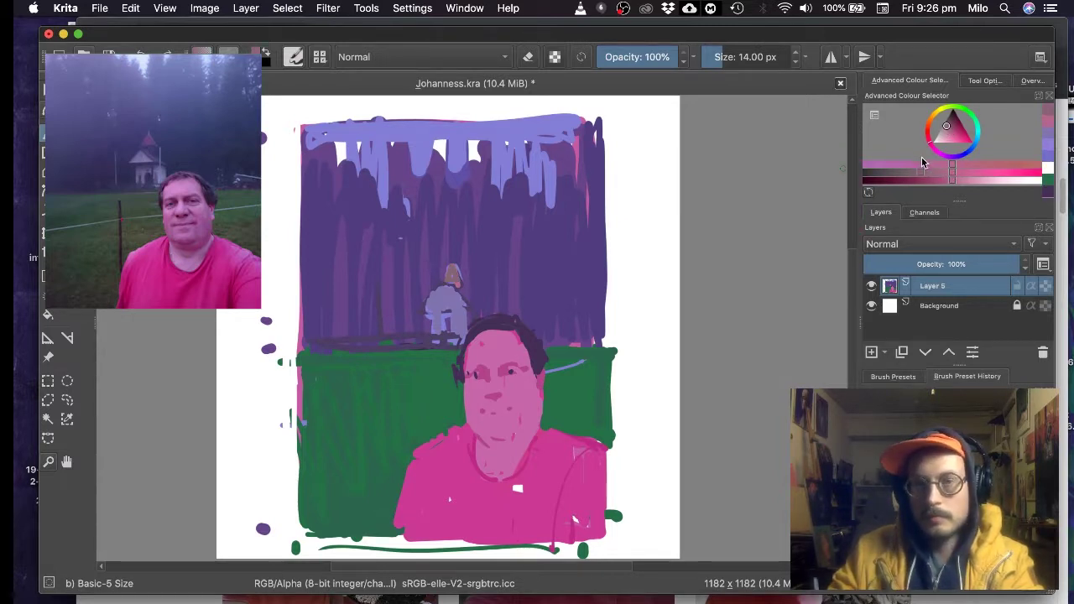
drag(949, 181, 943, 184)
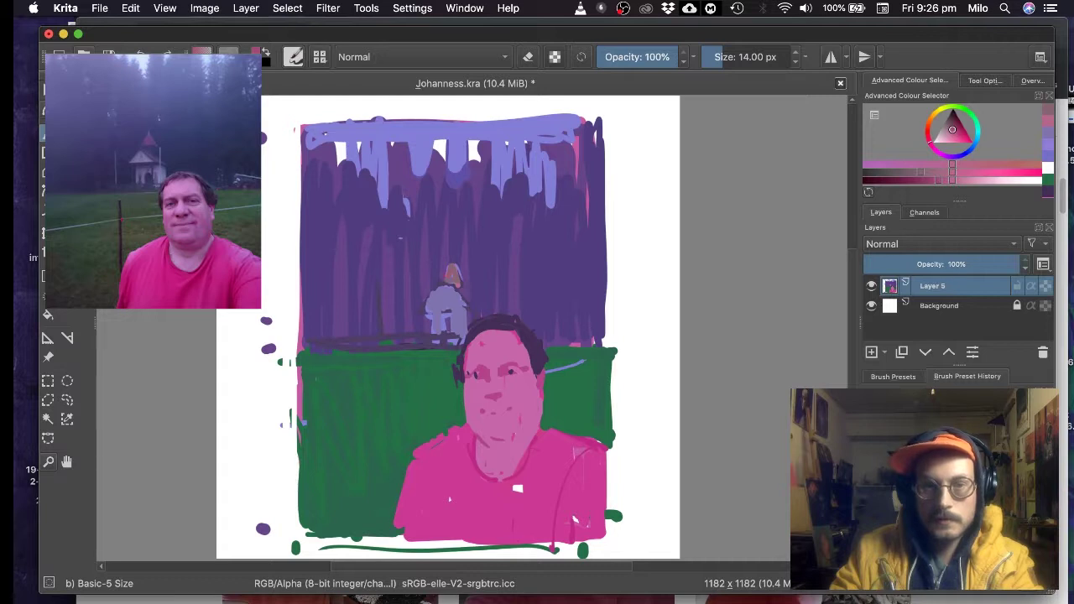
drag(454, 270, 454, 281)
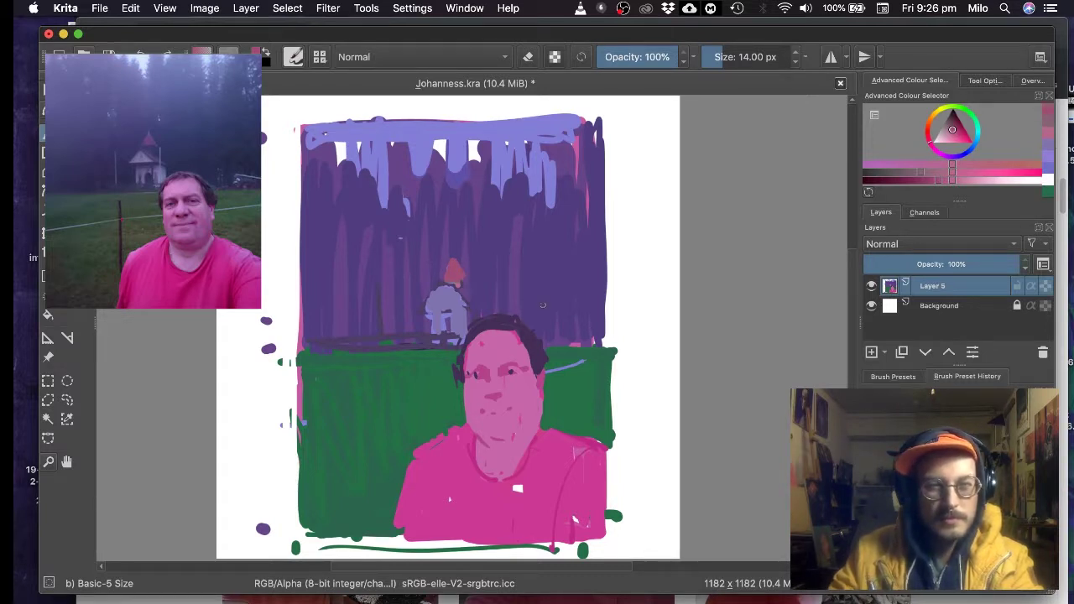
- Shift the sampled dark purple to a warmer plum and repaint the hair on the right side of the man's head
ctrl+click(481, 382)
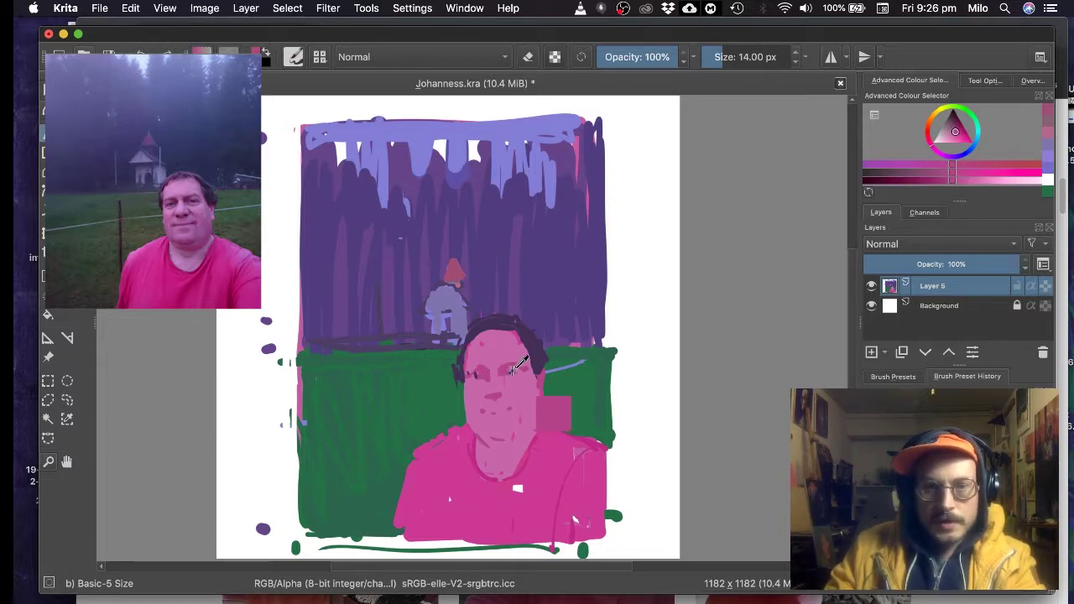
drag(513, 372, 519, 367)
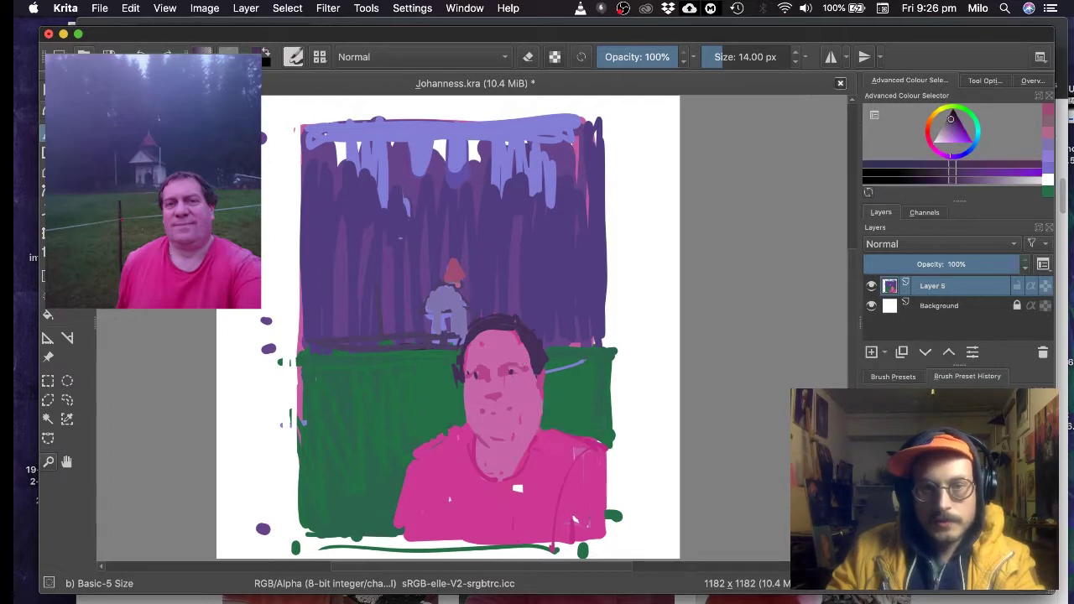
drag(953, 172, 1000, 170)
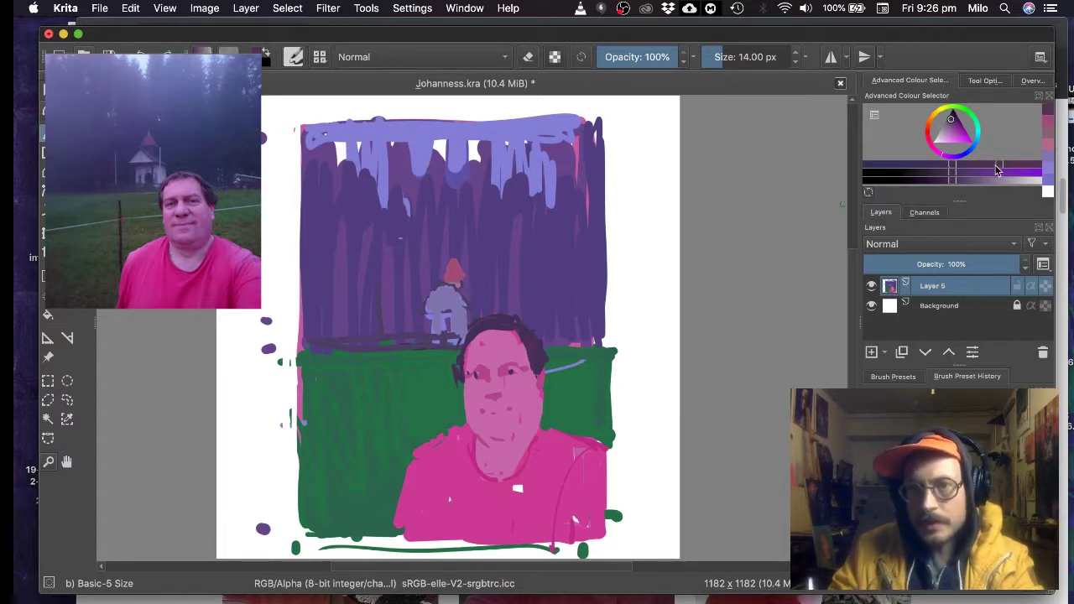
drag(999, 170, 1006, 170)
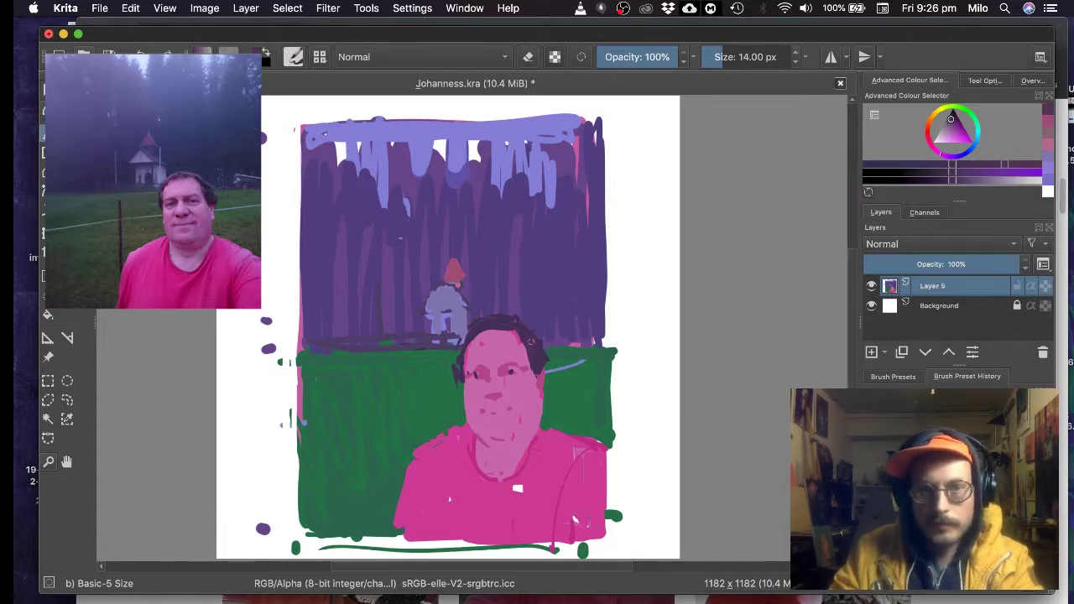
drag(536, 344, 544, 344)
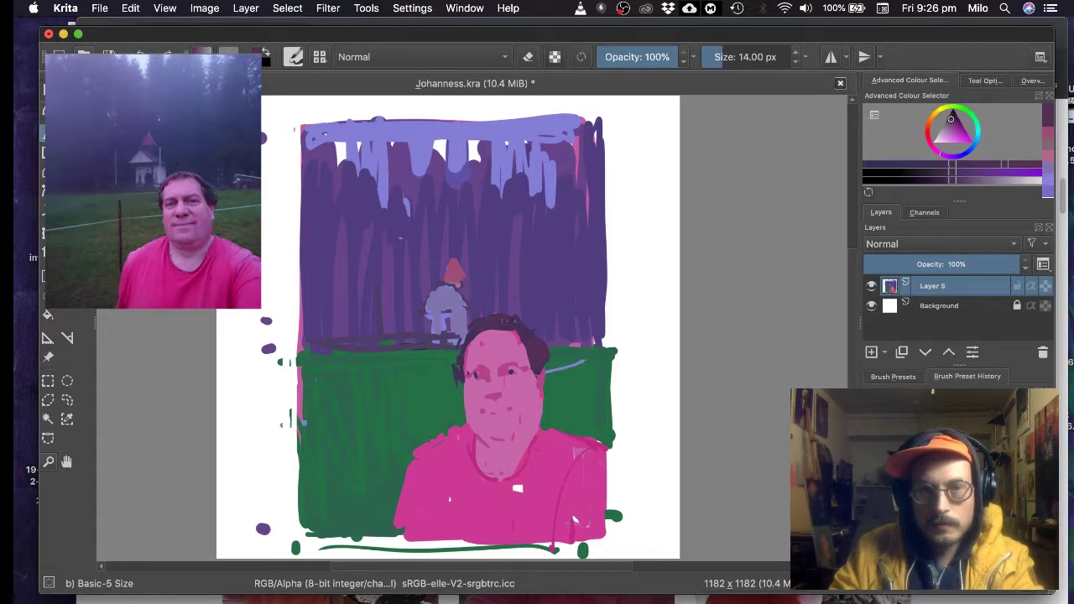
- Cover the dark dot in the right-hand eye with the darker skin pink and touch up the hair with sampled plum
ctrl+click(502, 371)
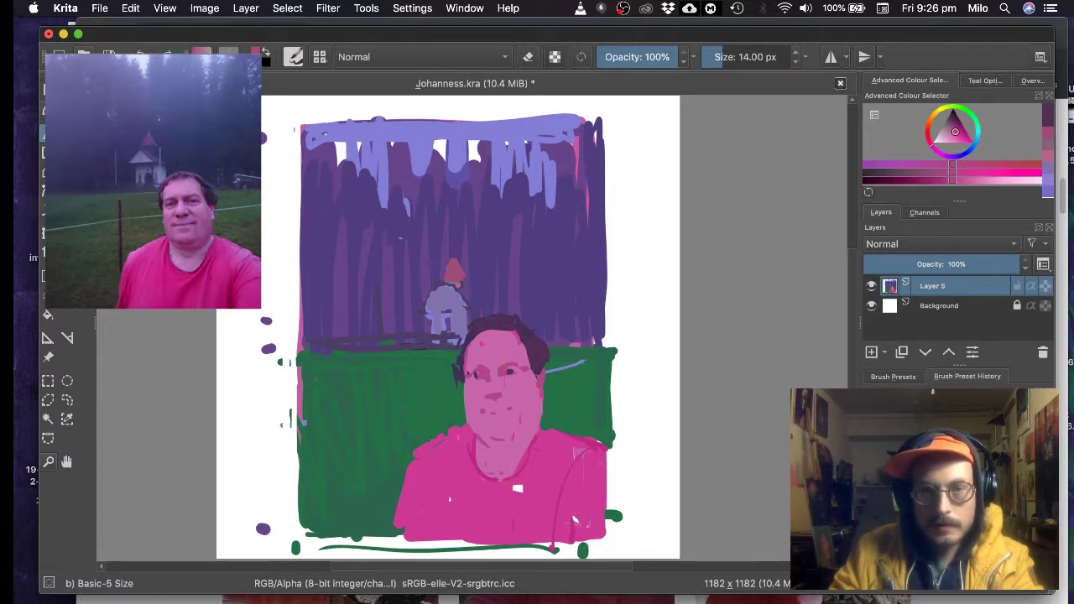
ctrl+click(534, 343)
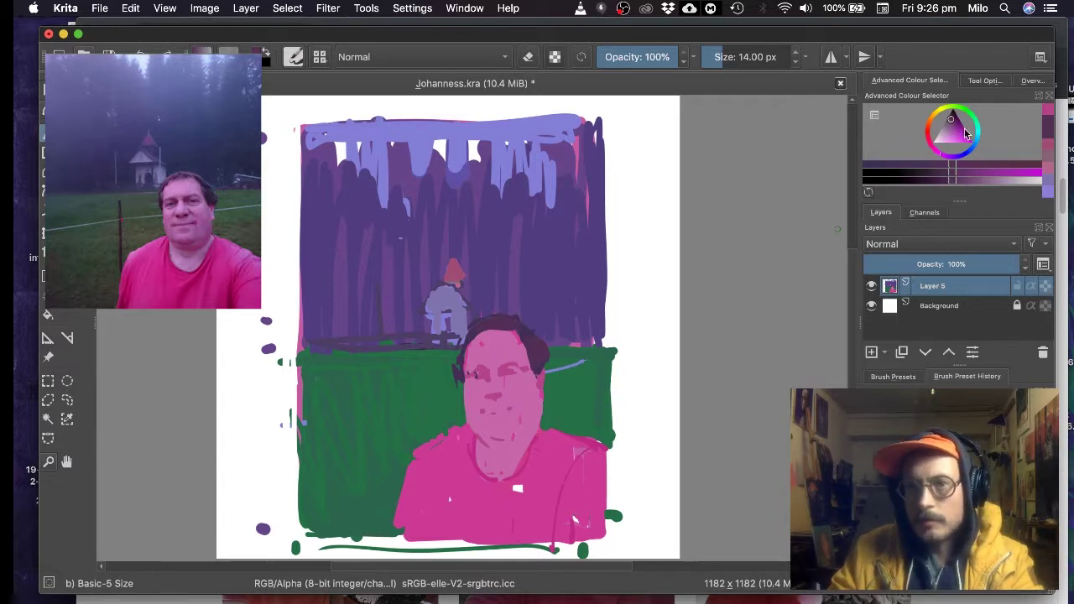
ctrl+click(540, 350)
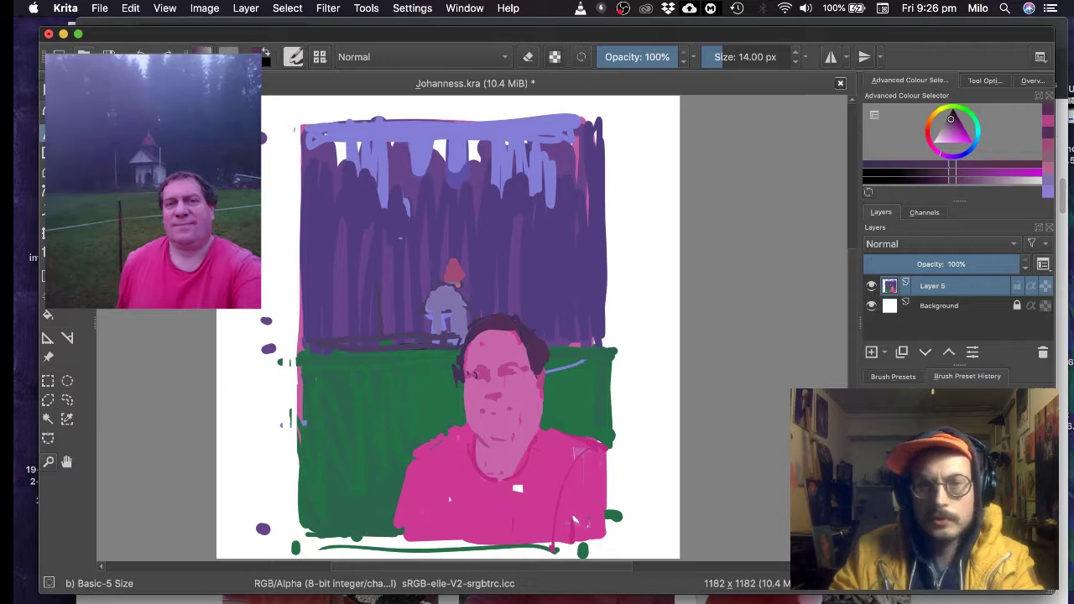
drag(470, 331, 465, 340)
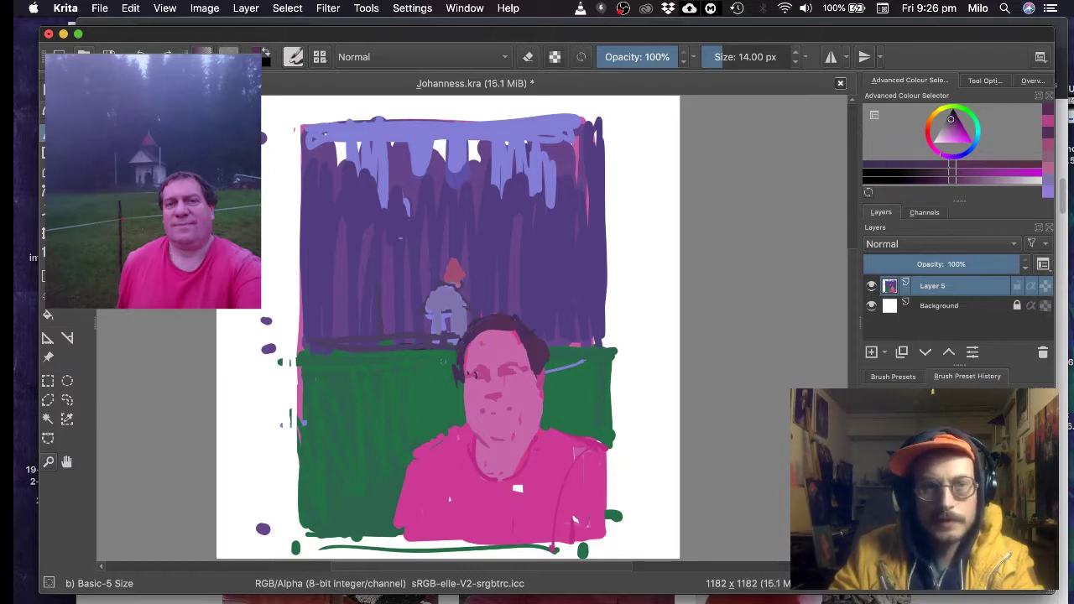
key(super+z)
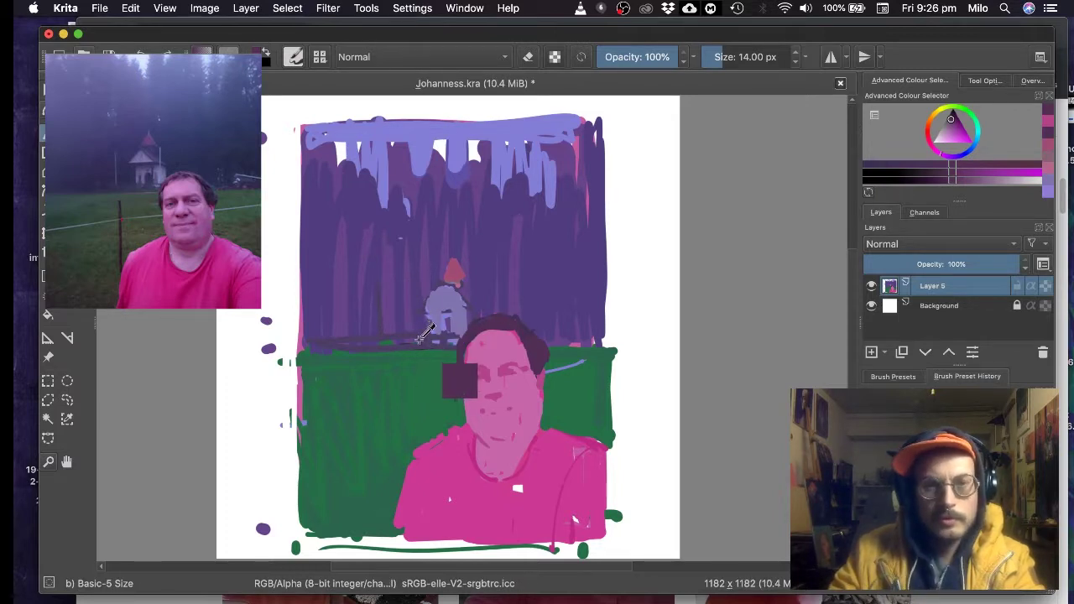
- Sample dark purples near the horizon and darken the ground strip to the left of the chapel
drag(418, 340, 408, 352)
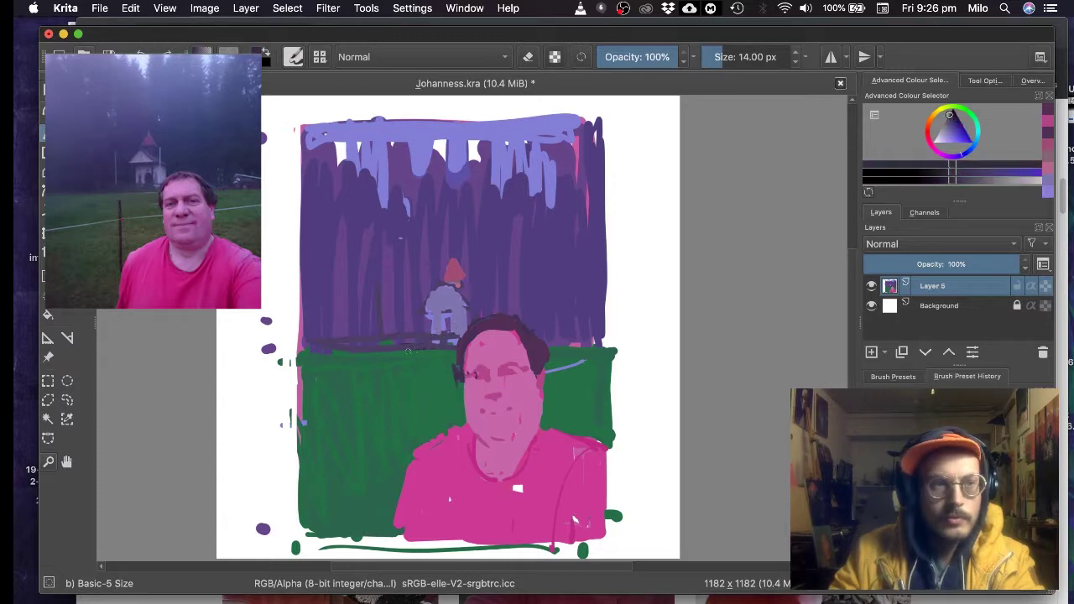
ctrl+click(426, 342)
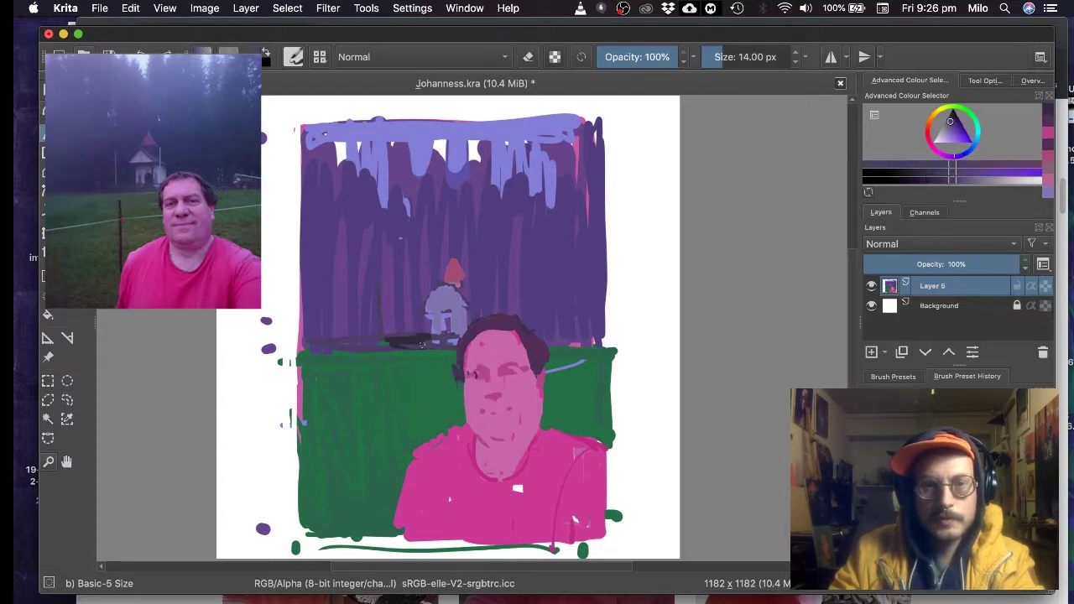
drag(410, 340, 393, 342)
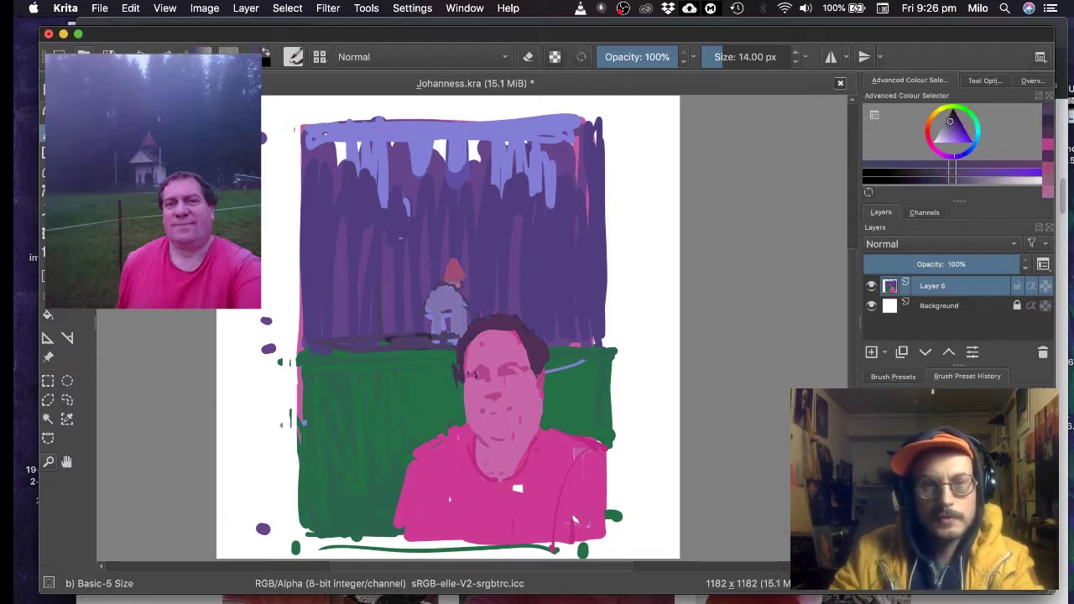
- Shape the chapel's roof with dark purple strokes under the spire and trim the red spire into a sharper triangle
ctrl+click(465, 315)
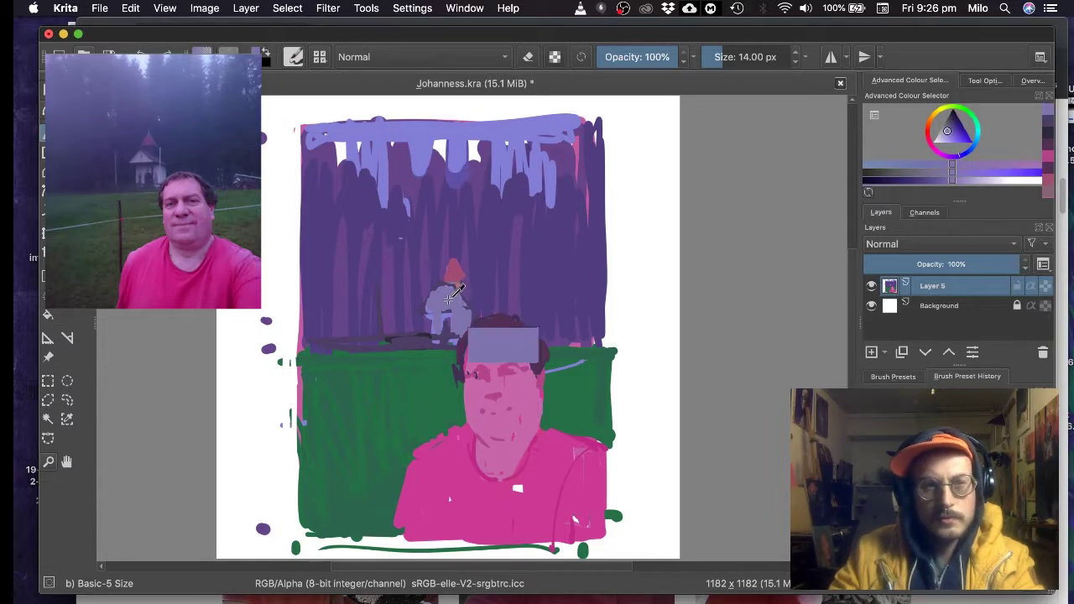
ctrl+click(476, 297)
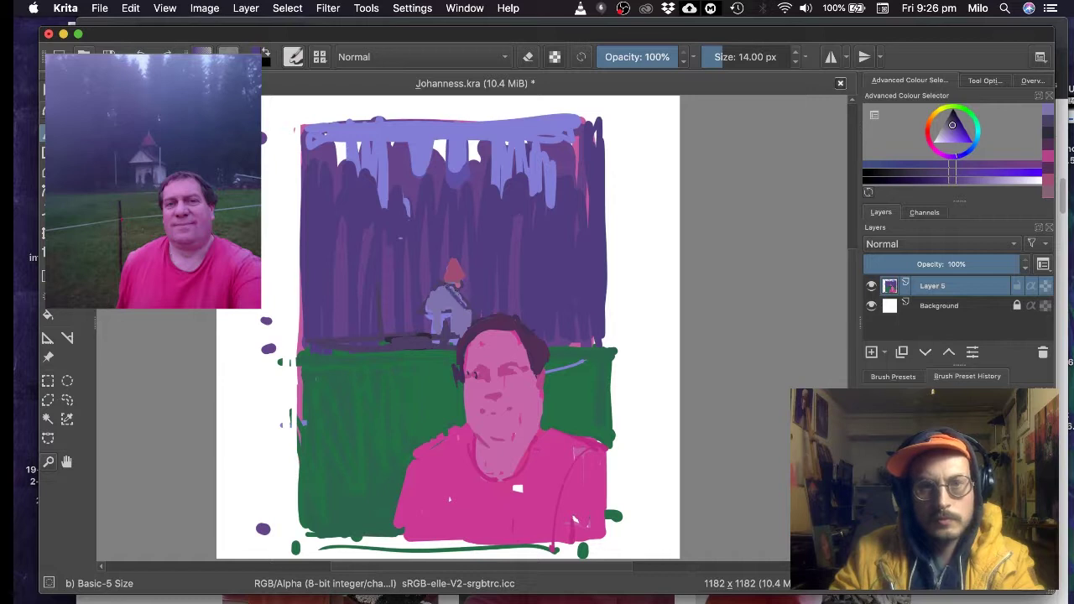
mouse_move(456, 298)
mouse_down()
mouse_move(440, 285)
mouse_move(461, 285)
mouse_up()
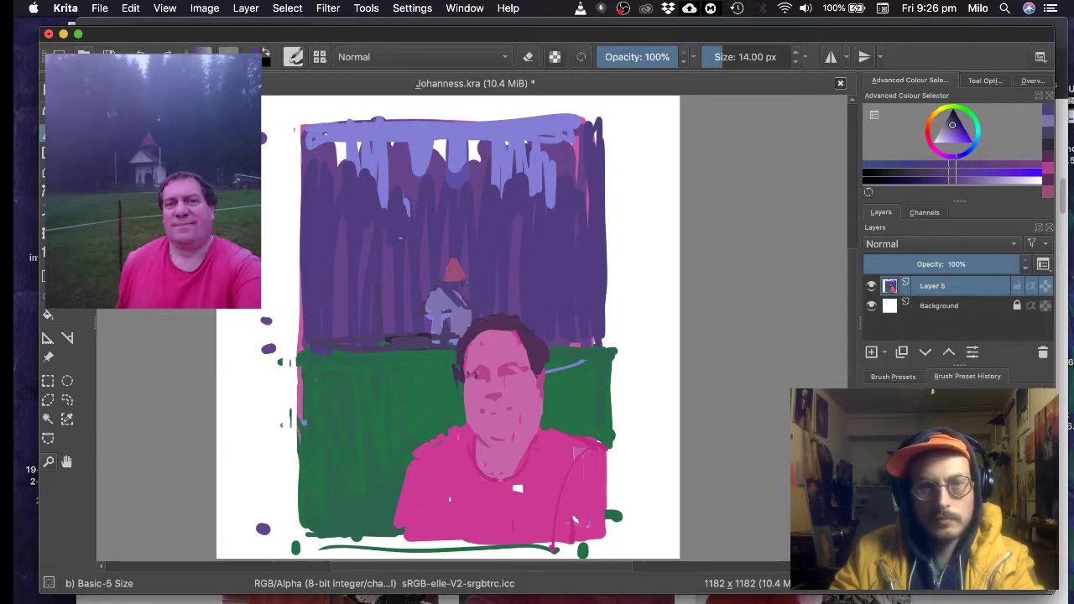
ctrl+click(456, 284)
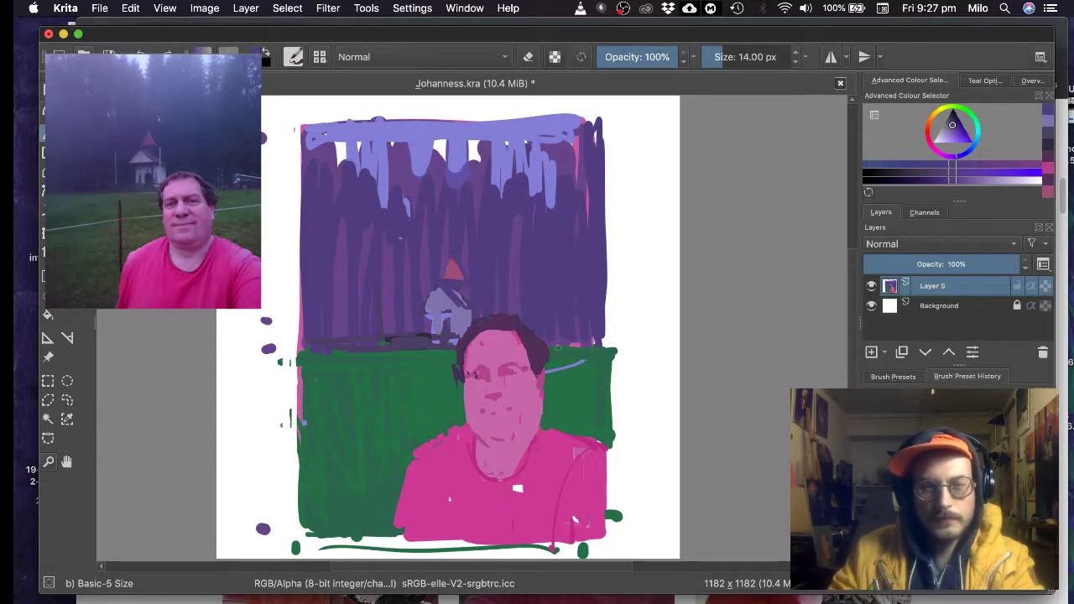
- Sample the grass green and paint over the light blue rope line to the right of the man's head
ctrl+click(514, 336)
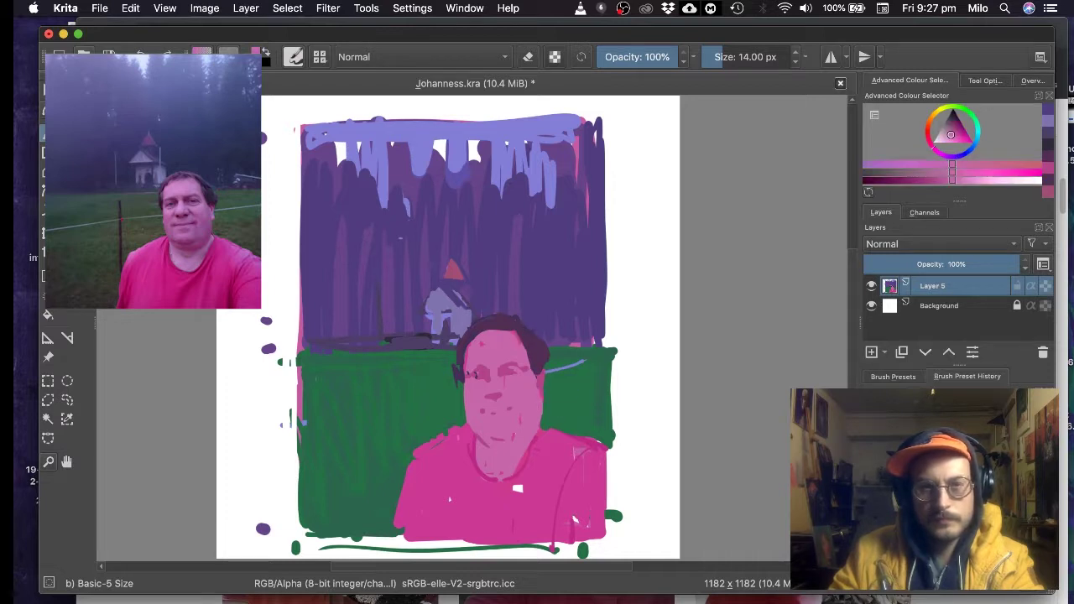
ctrl+click(530, 326)
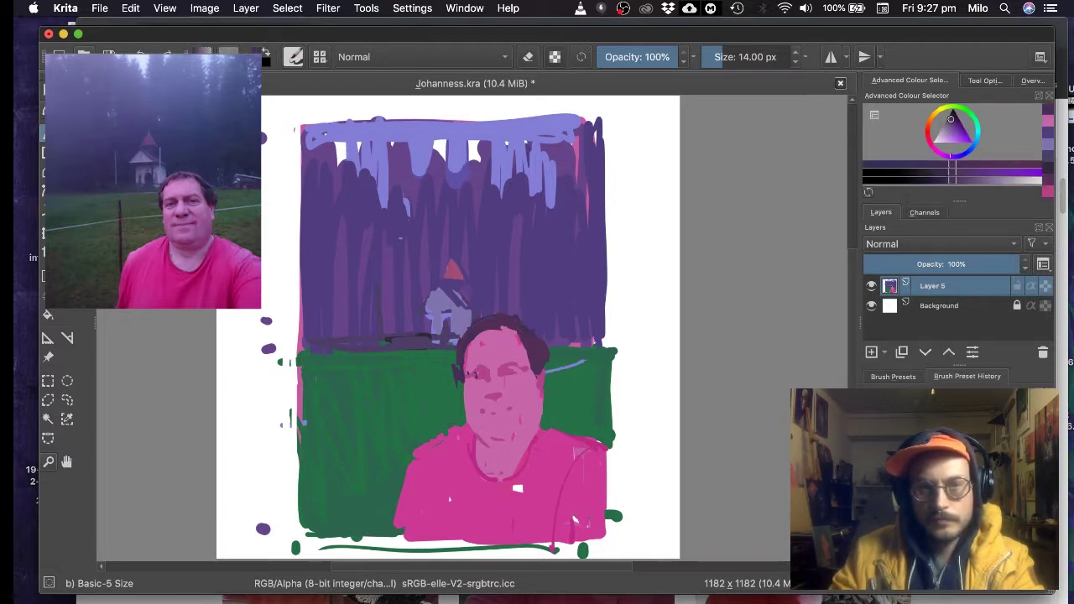
ctrl+click(558, 359)
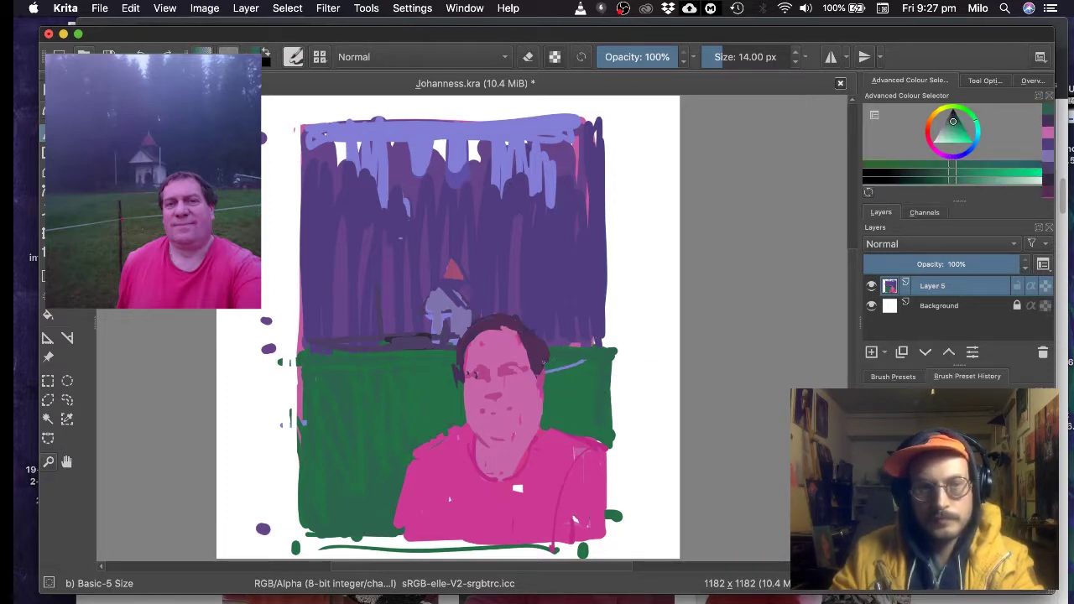
drag(546, 371, 573, 366)
ctrl+click(580, 358)
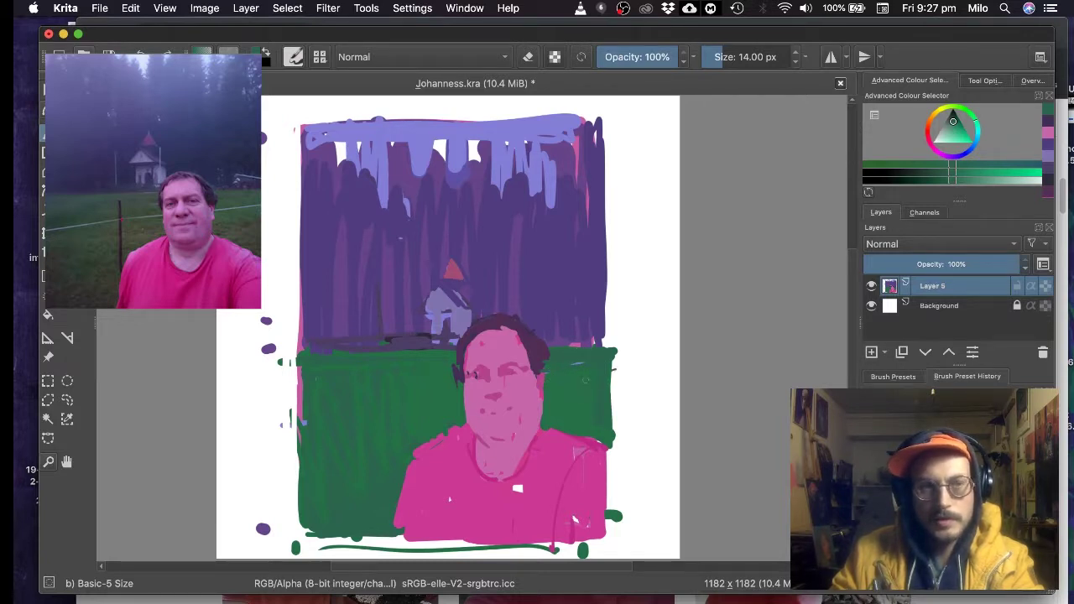
- Redraw the rope with sampled light blue strokes across the grass from the man's head to the right edge of the painting
ctrl+click(455, 314)
drag(544, 375, 563, 376)
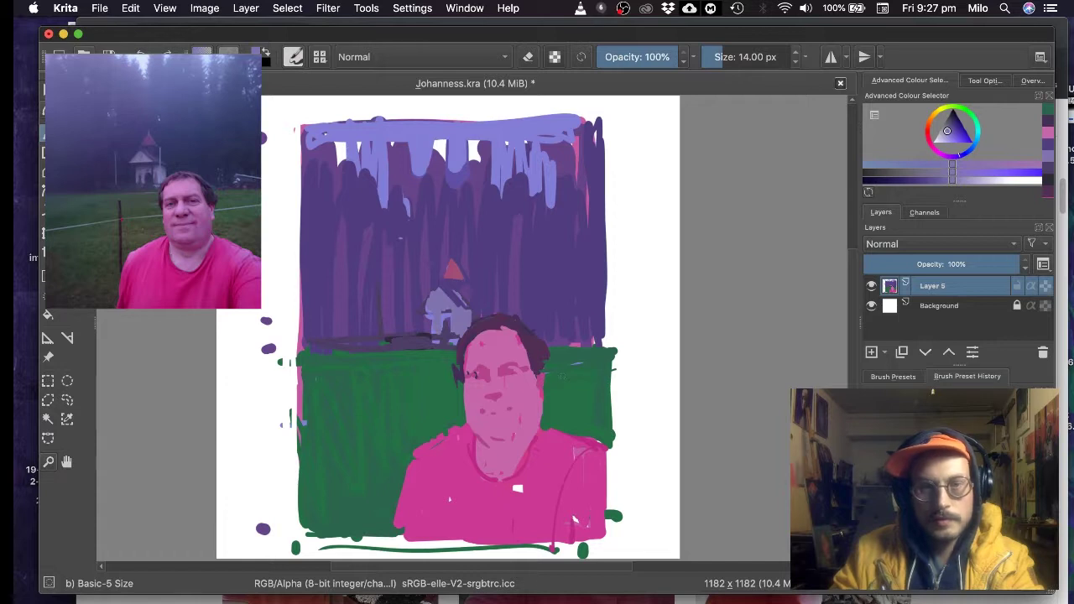
ctrl+click(440, 317)
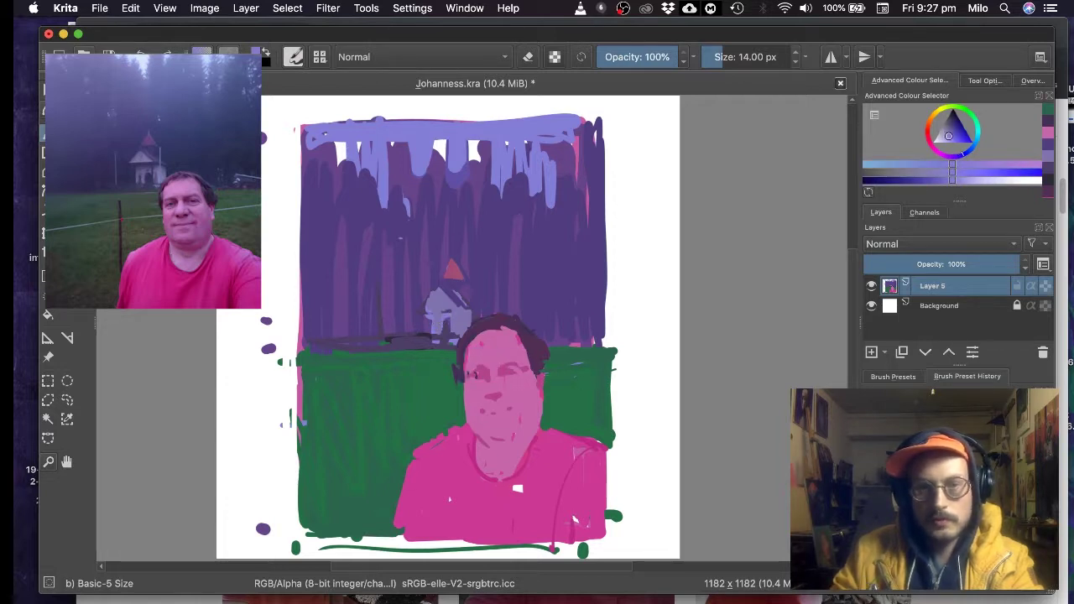
drag(546, 378, 614, 368)
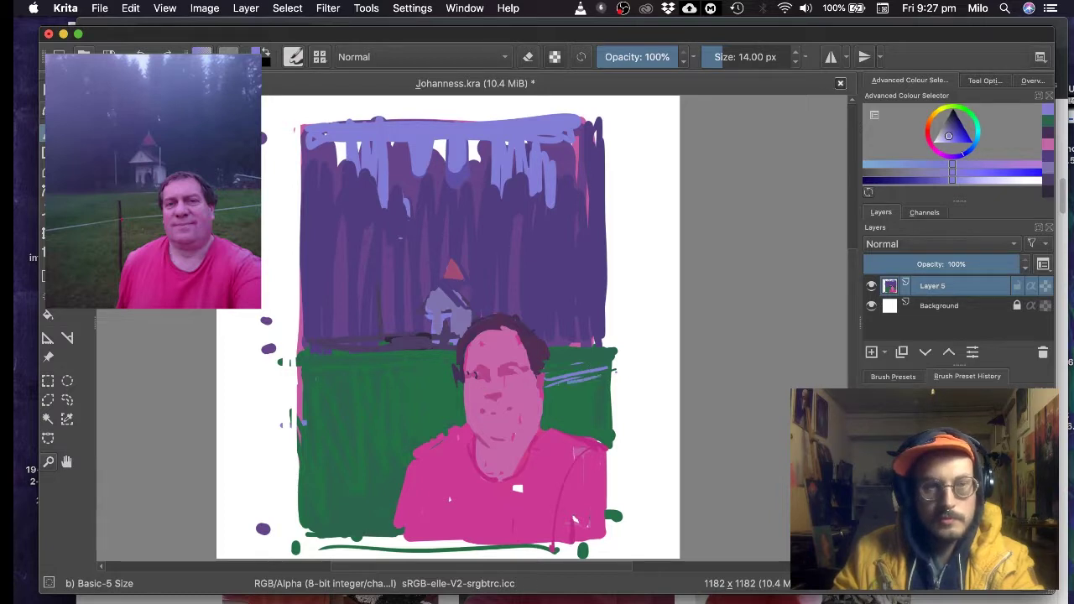
drag(566, 384, 384, 407)
key(ctrl+z)
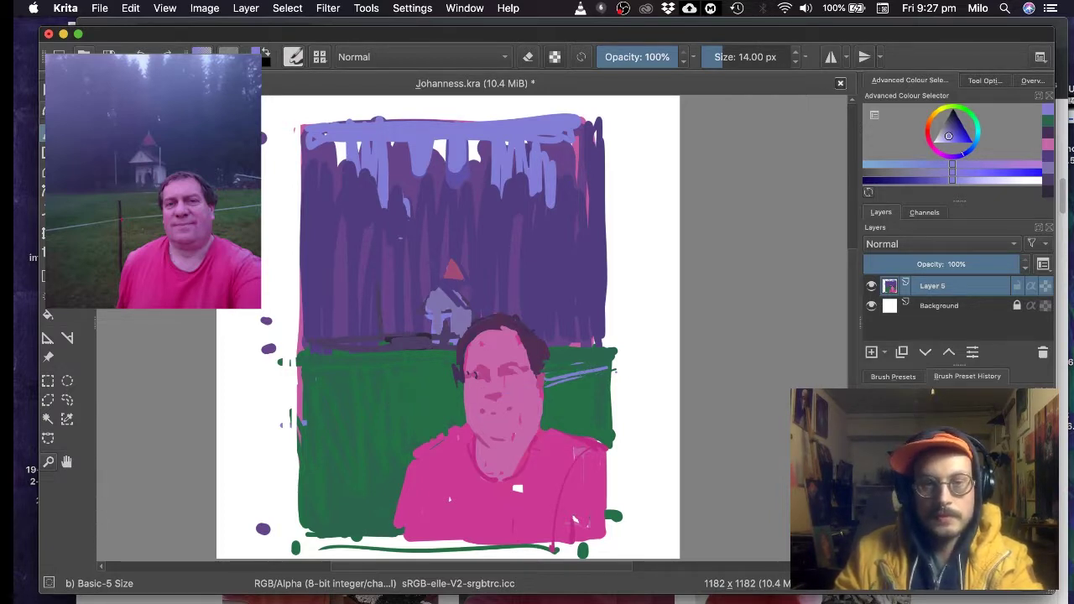
- Extend the light blue rope across the grass from the left side of the man's head past the painting's left edge
drag(466, 387, 409, 406)
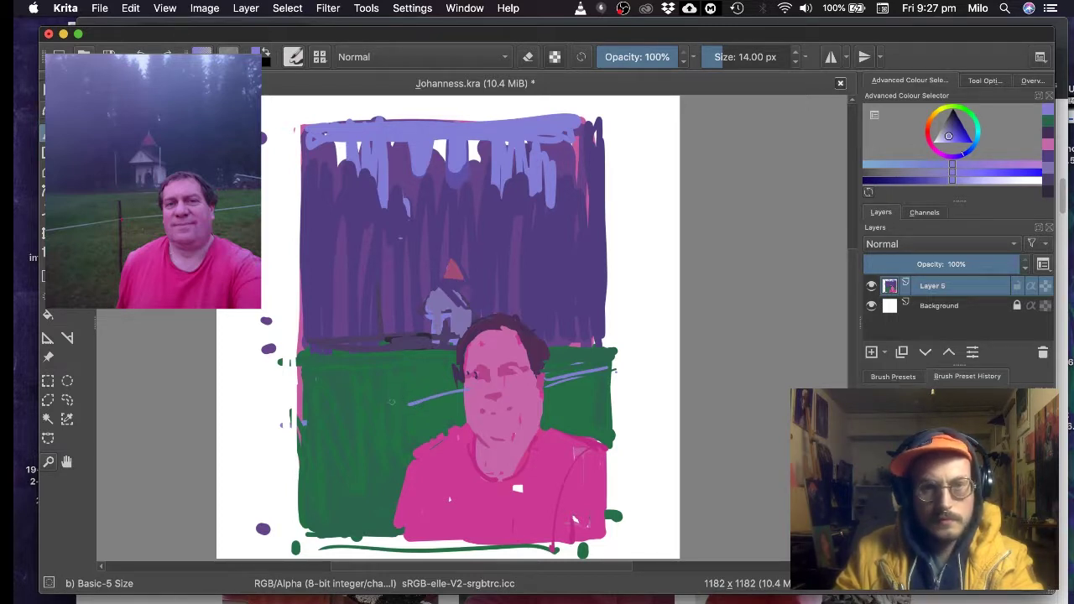
drag(384, 407, 245, 424)
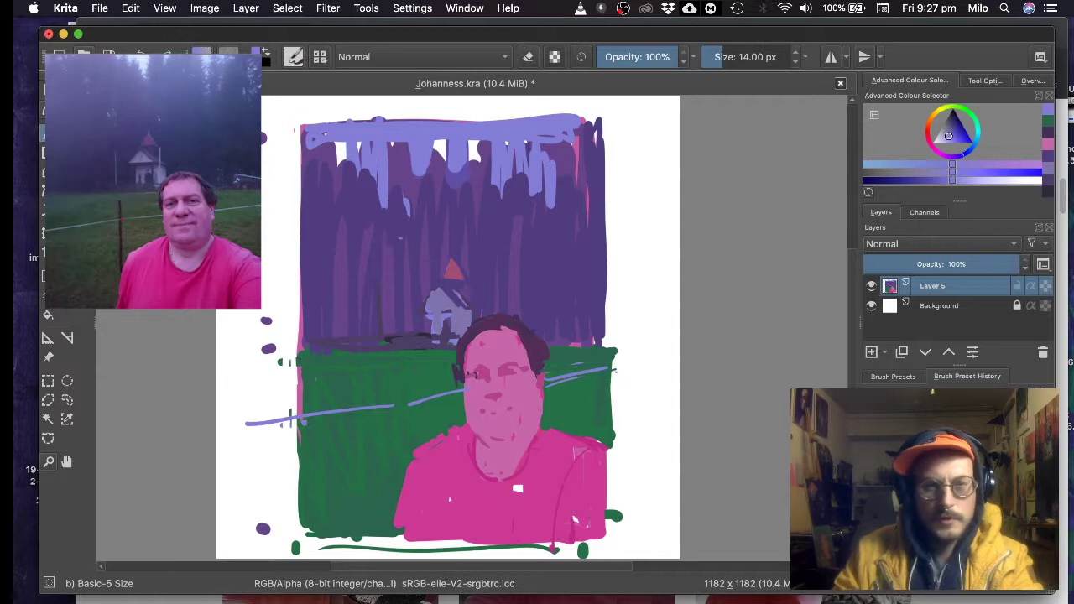
- Sample light and shadow skin pinks and paint the shading under the jaw and the sides of the neck down to the collar
ctrl+click(537, 428)
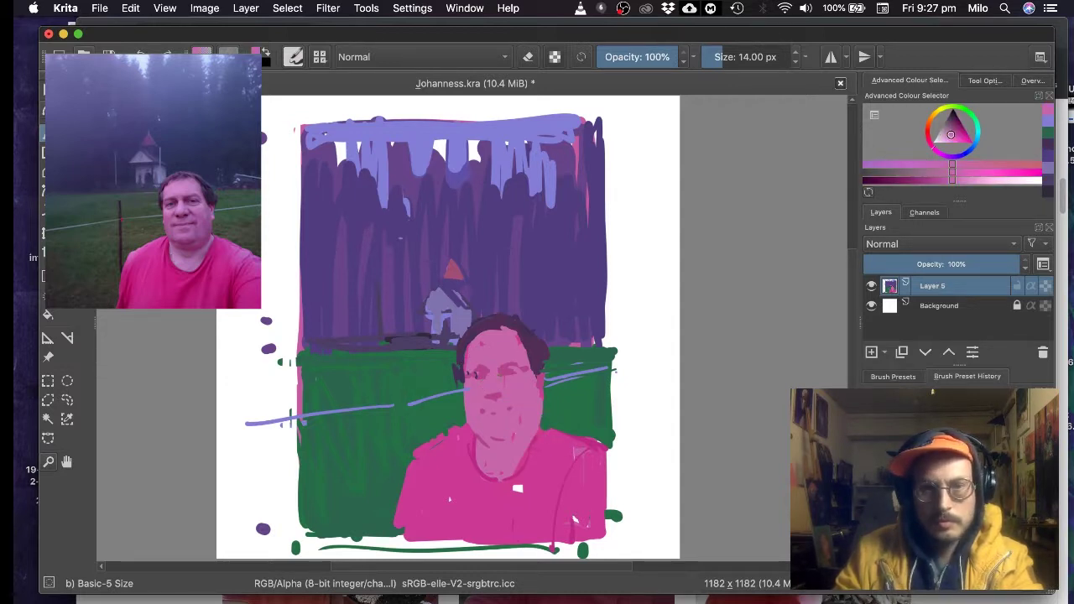
ctrl+click(500, 391)
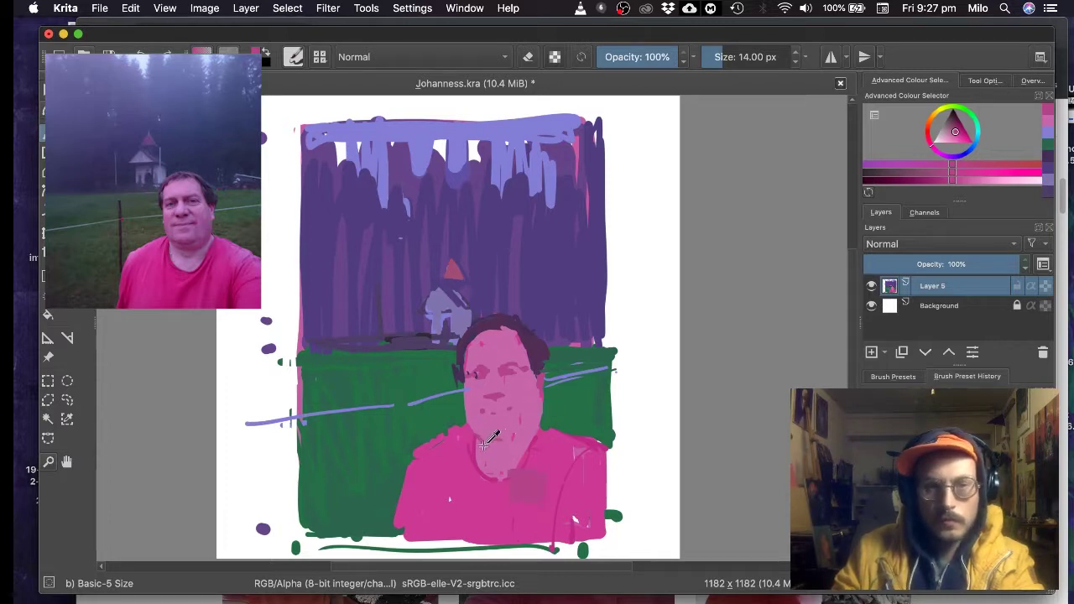
super+click(487, 453)
super+click(485, 443)
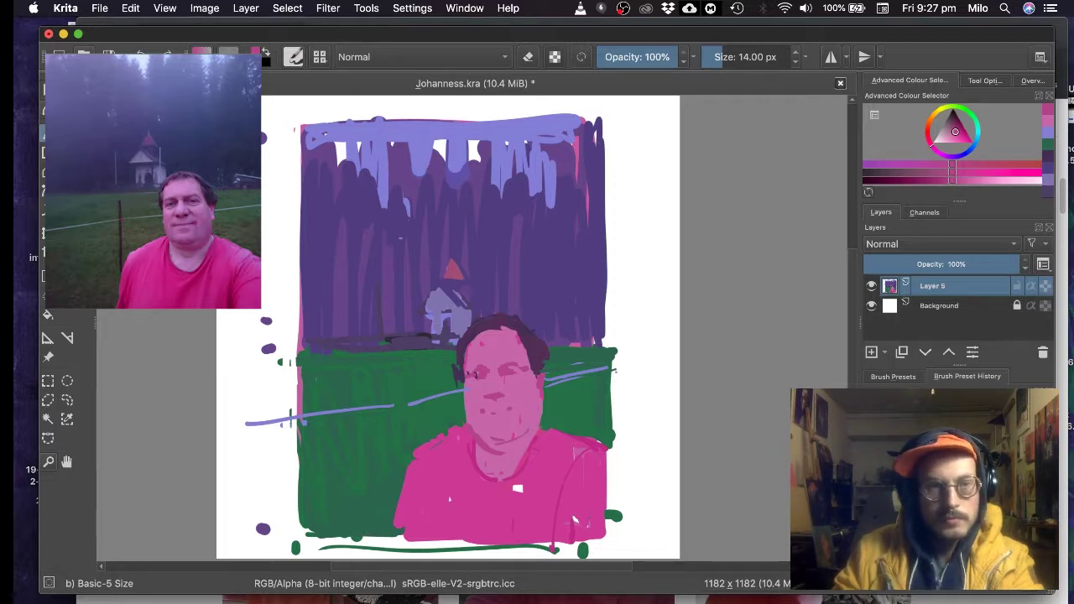
super+click(523, 438)
drag(535, 437, 527, 459)
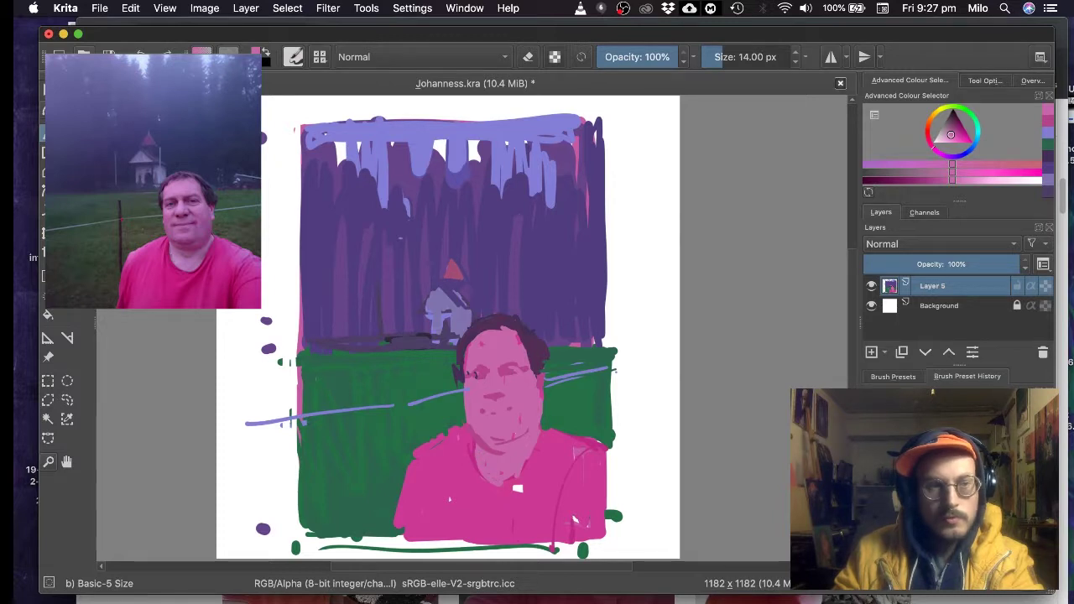
- Sample the shirt pink and extend the shirt to the painting's bottom edge and out along its right edge
super+click(505, 508)
mouse_move(404, 527)
mouse_down()
mouse_move(400, 539)
mouse_move(510, 555)
mouse_move(563, 557)
mouse_move(584, 545)
mouse_move(550, 542)
mouse_move(594, 549)
mouse_move(574, 517)
mouse_move(610, 485)
mouse_move(613, 457)
mouse_move(612, 517)
mouse_move(640, 474)
mouse_up()
key(ctrl+z)
- Trim the right shoulder with a sampled green stroke and fill the white gap below the collar with shirt pink
ctrl+click(586, 433)
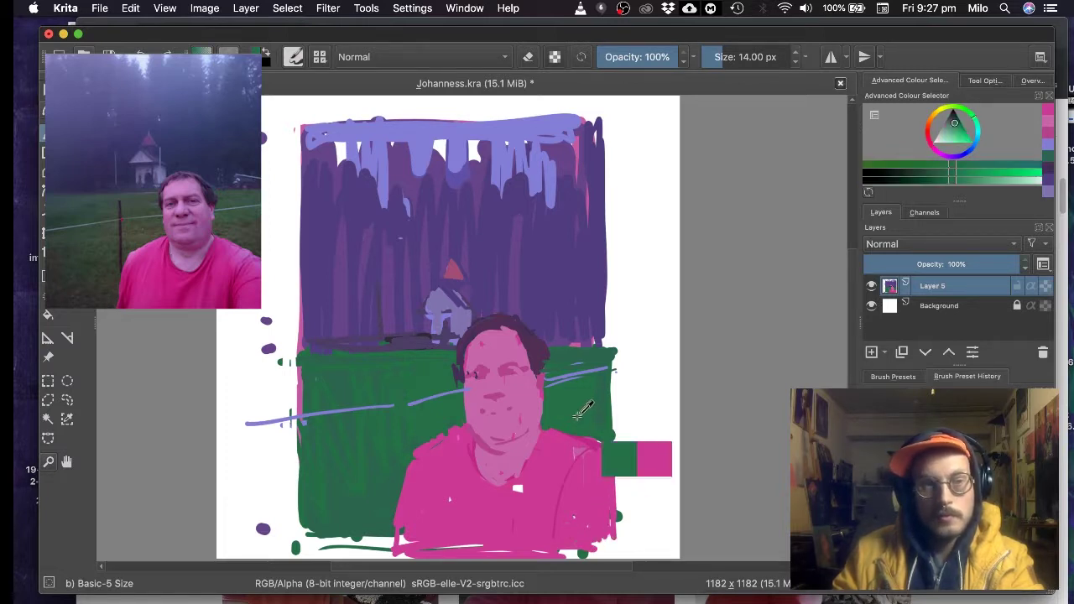
drag(577, 437, 627, 458)
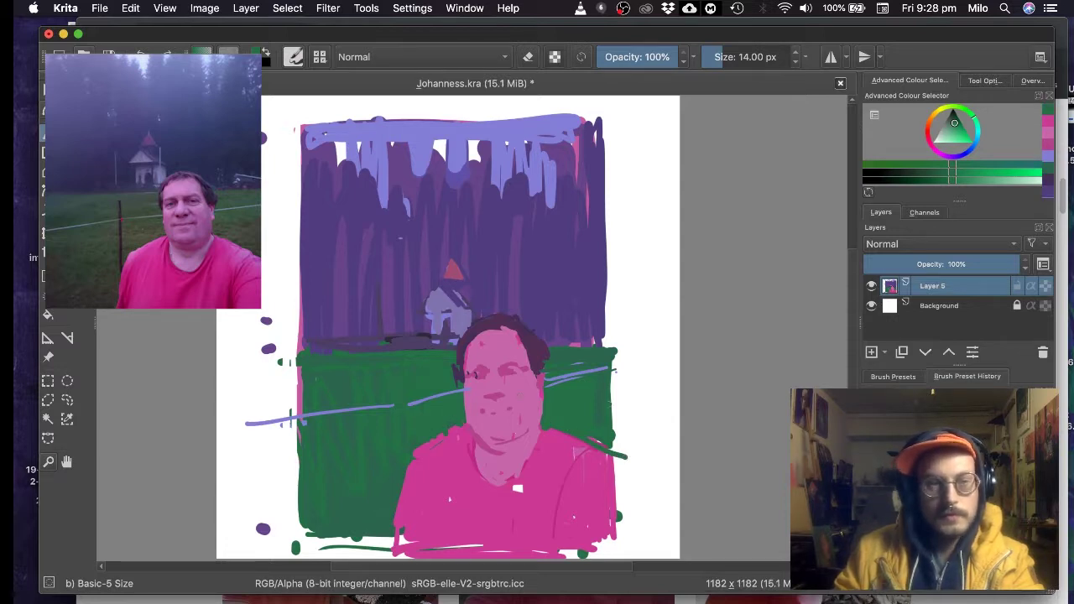
ctrl+click(579, 445)
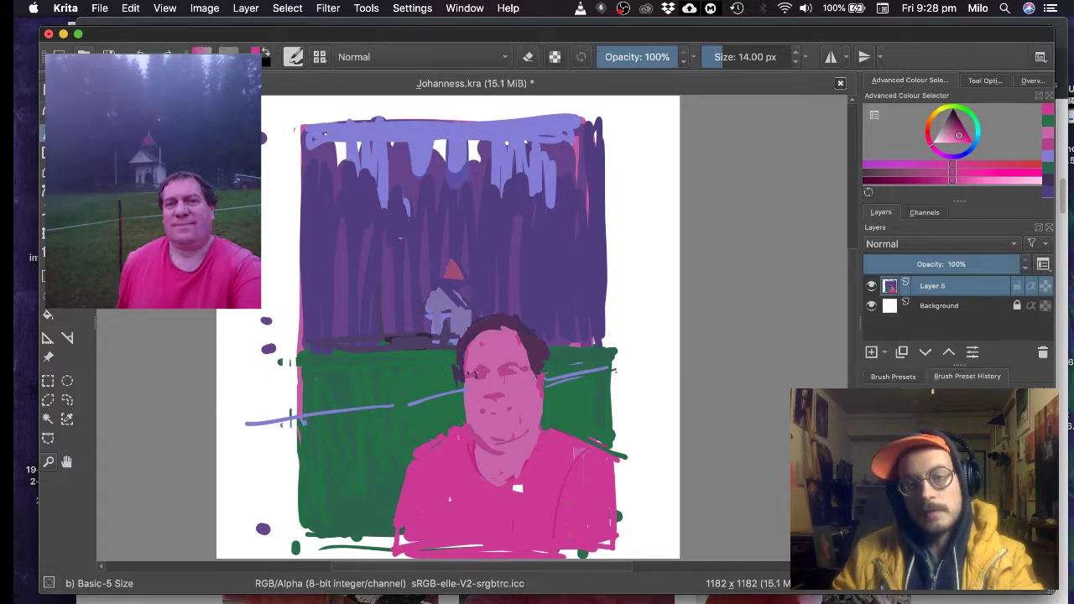
drag(522, 486, 515, 490)
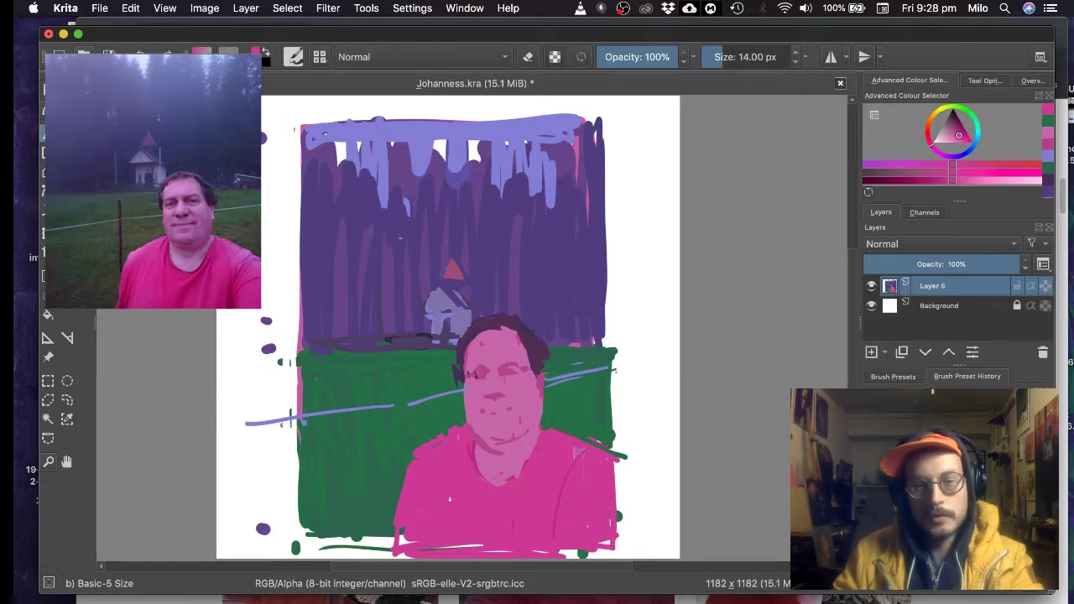
- Sample the skin and shadow pinks and repaint the eye on the left side of the face as a darker pink patch
ctrl+click(473, 456)
key(ctrl+z)
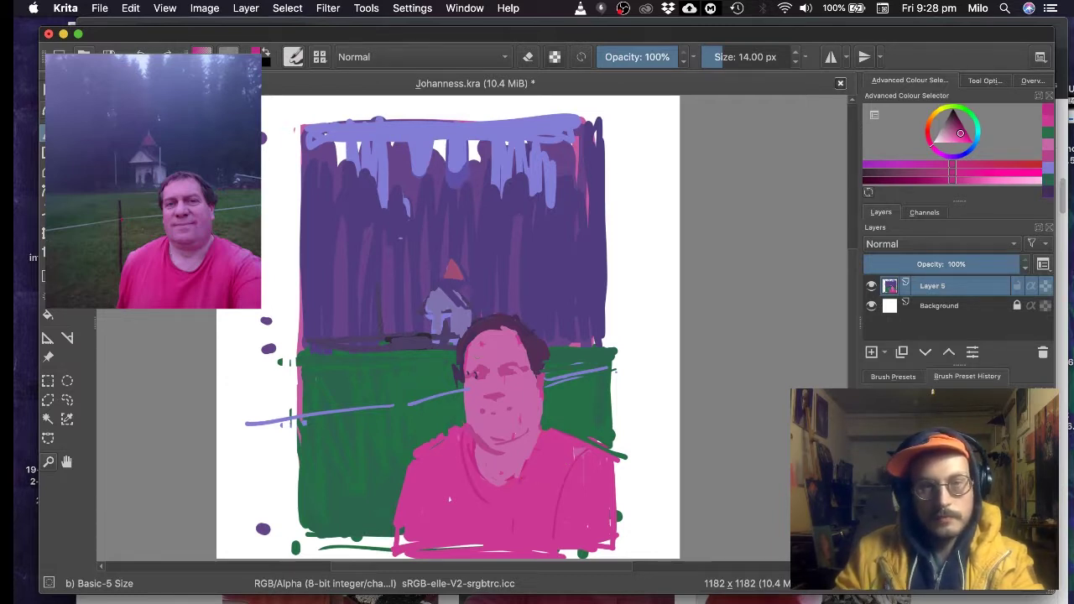
ctrl+click(472, 392)
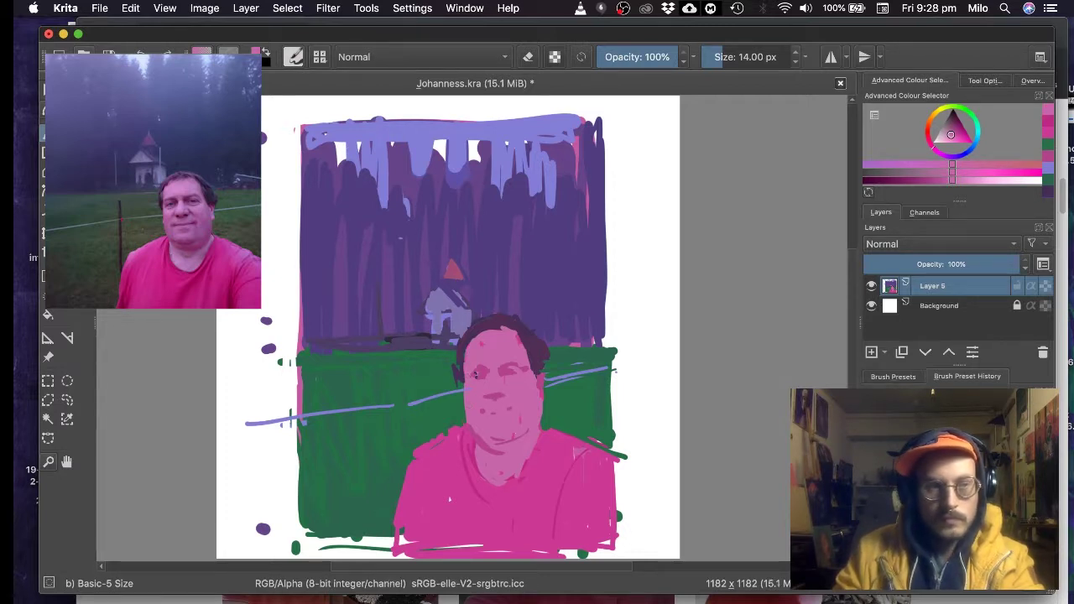
ctrl+click(483, 369)
drag(474, 372, 479, 377)
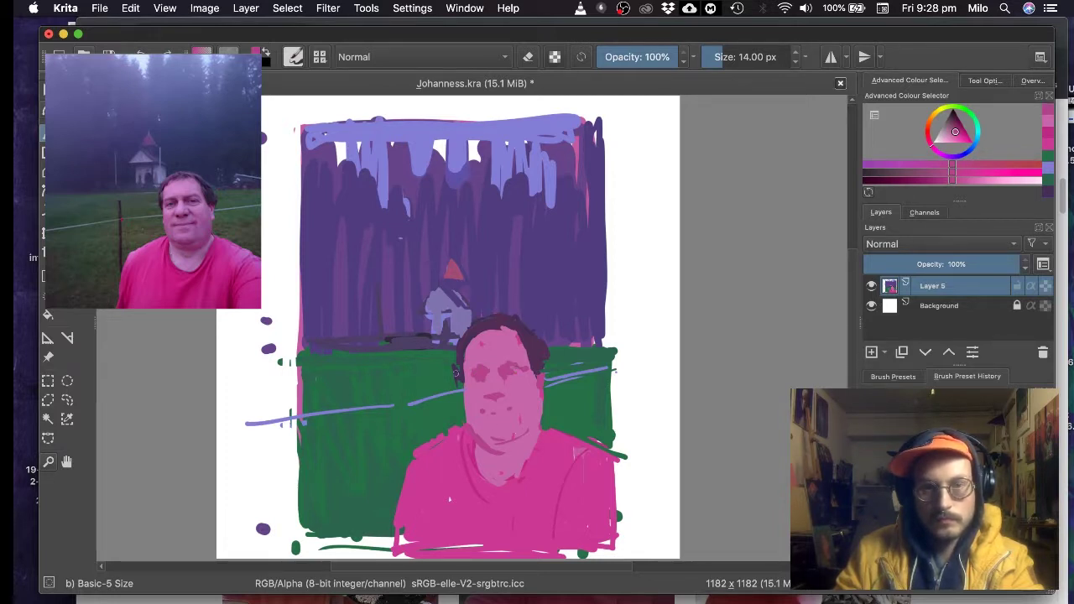
- Sample the background and hair colours and reshape the hair along the right side of the man's head
ctrl+click(460, 291)
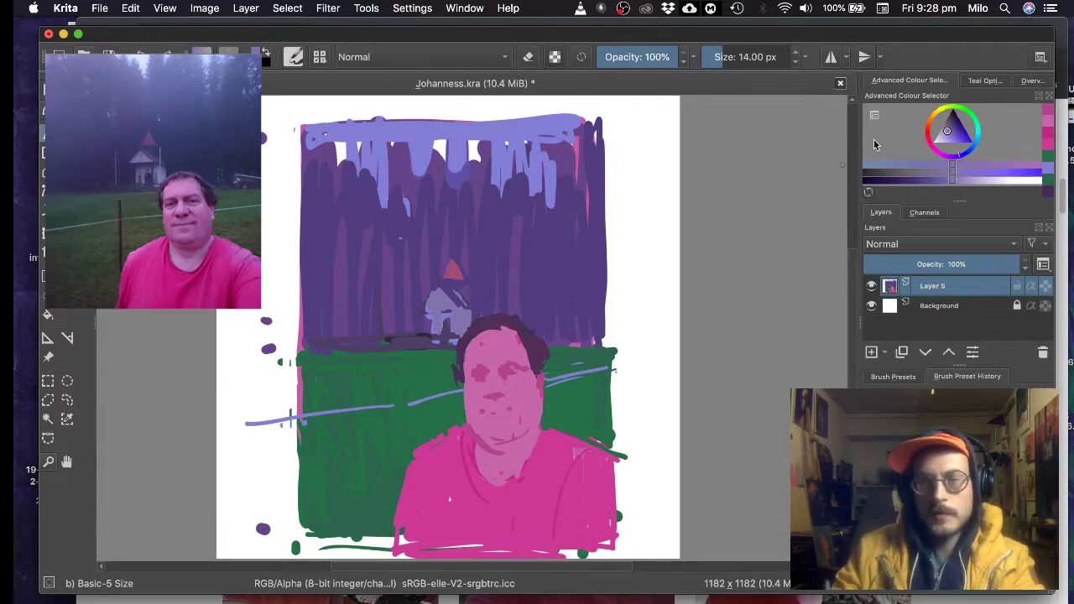
key(ctrl)
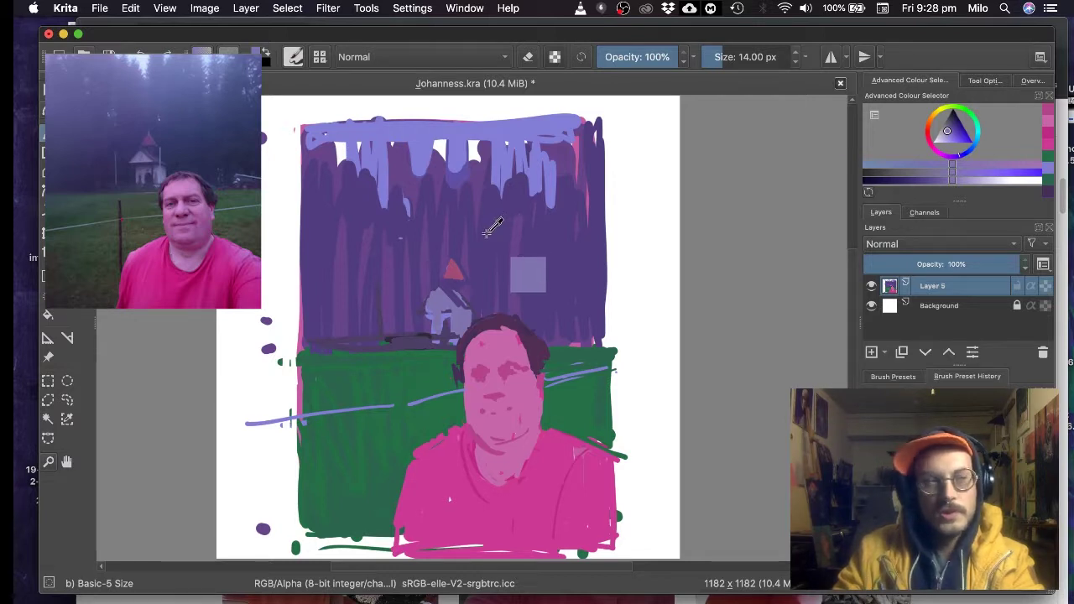
ctrl+click(490, 233)
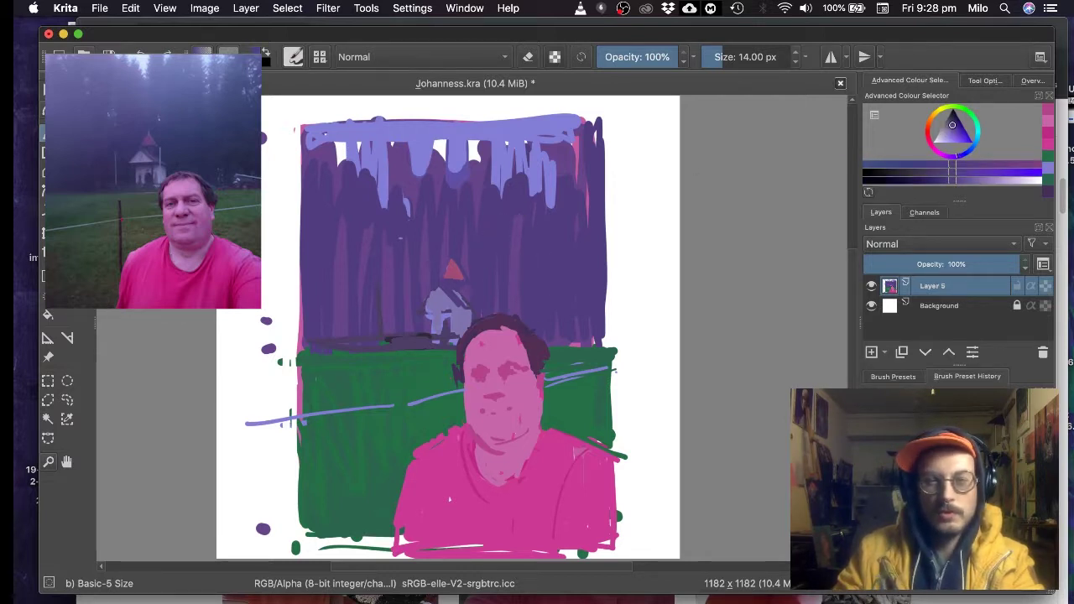
ctrl+click(524, 359)
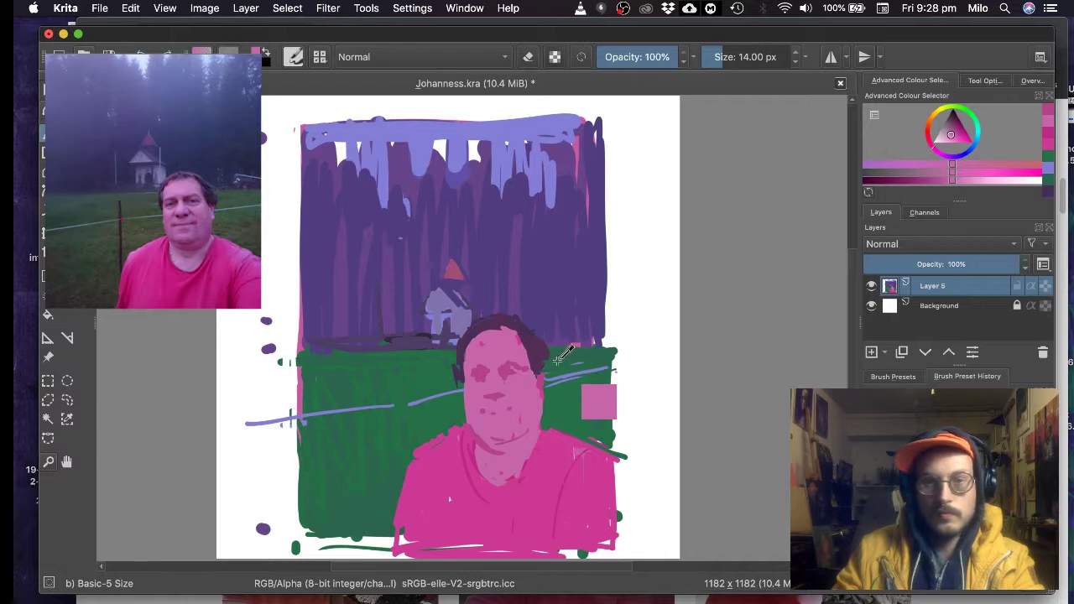
ctrl+click(588, 366)
ctrl+click(558, 318)
mouse_move(532, 314)
mouse_down()
mouse_move(542, 327)
mouse_move(530, 332)
mouse_up()
ctrl+click(533, 357)
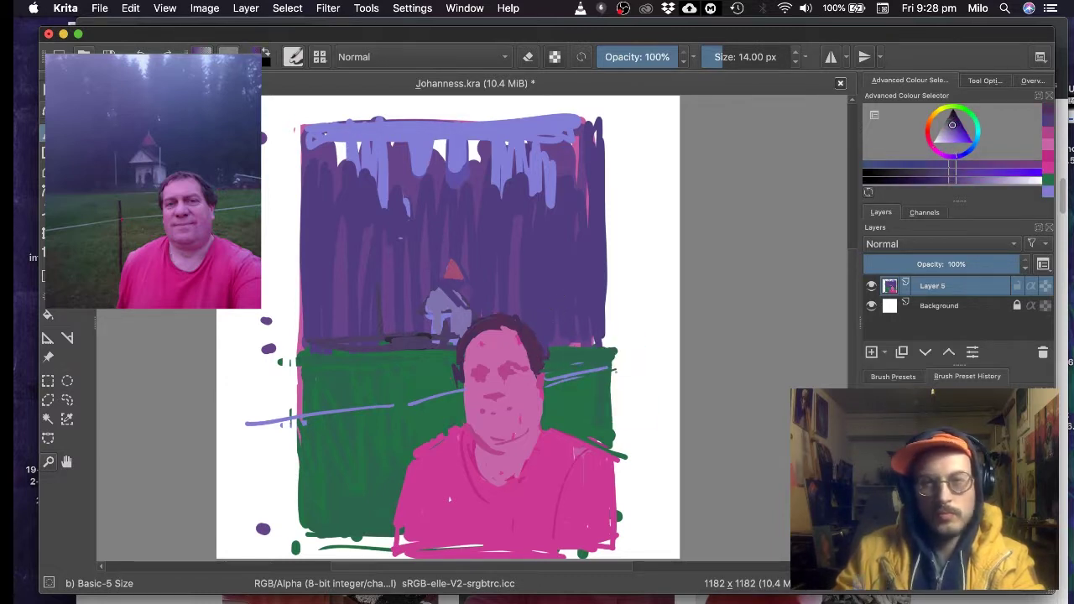
- Pick a darker forest purple and outline the chapel's roof, spire and left wall with it
ctrl+click(544, 283)
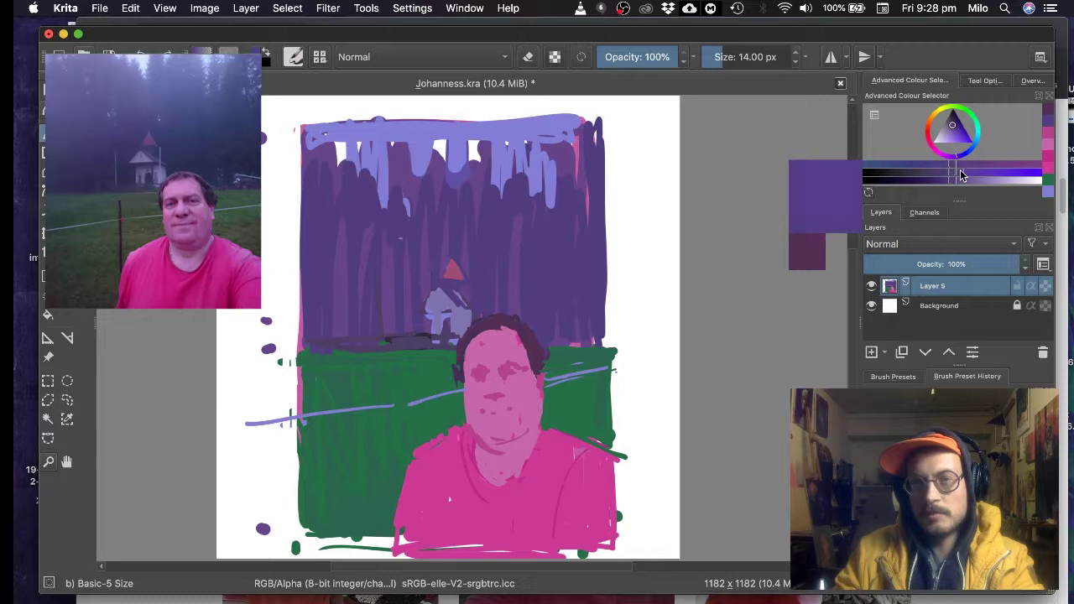
ctrl+click(474, 288)
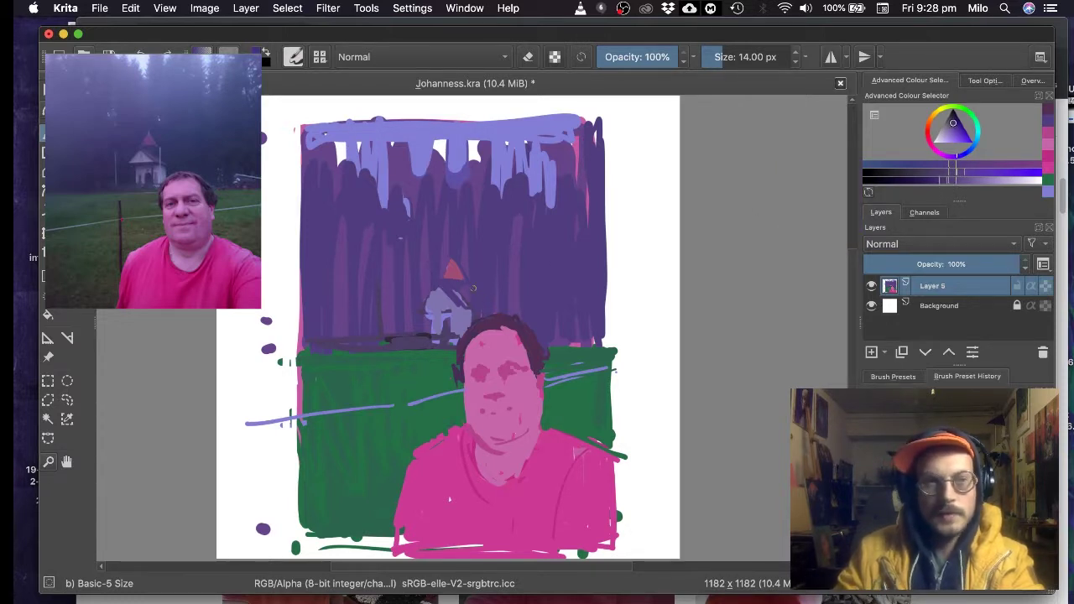
drag(430, 317, 430, 337)
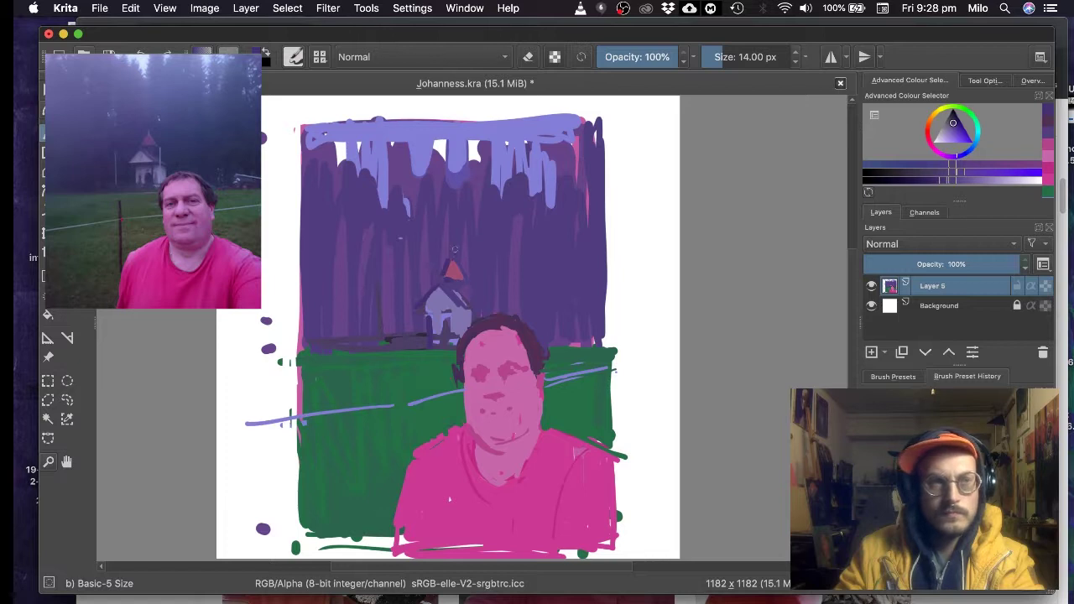
- Set the brush size to 22 px and cover the lower forest around the chapel with vertical tree strokes in two dark purples
key(bracketright)
key(bracketright)
key(bracketright)
key(bracketright)
key(bracketright)
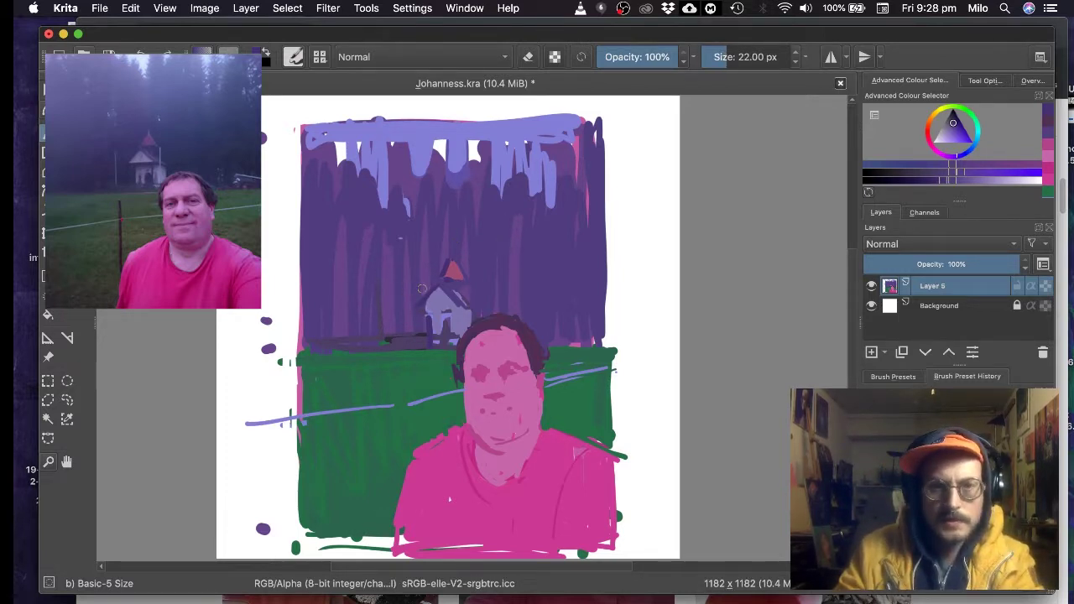
mouse_move(422, 289)
mouse_down()
mouse_move(419, 250)
mouse_move(428, 248)
mouse_move(401, 322)
mouse_move(389, 275)
mouse_move(385, 295)
mouse_move(343, 327)
mouse_move(307, 246)
mouse_move(354, 330)
mouse_move(397, 297)
mouse_move(421, 328)
mouse_up()
mouse_move(470, 288)
mouse_down()
mouse_move(489, 249)
mouse_move(505, 296)
mouse_move(528, 233)
mouse_move(548, 340)
mouse_move(581, 243)
mouse_move(589, 247)
mouse_move(597, 307)
mouse_move(514, 290)
mouse_up()
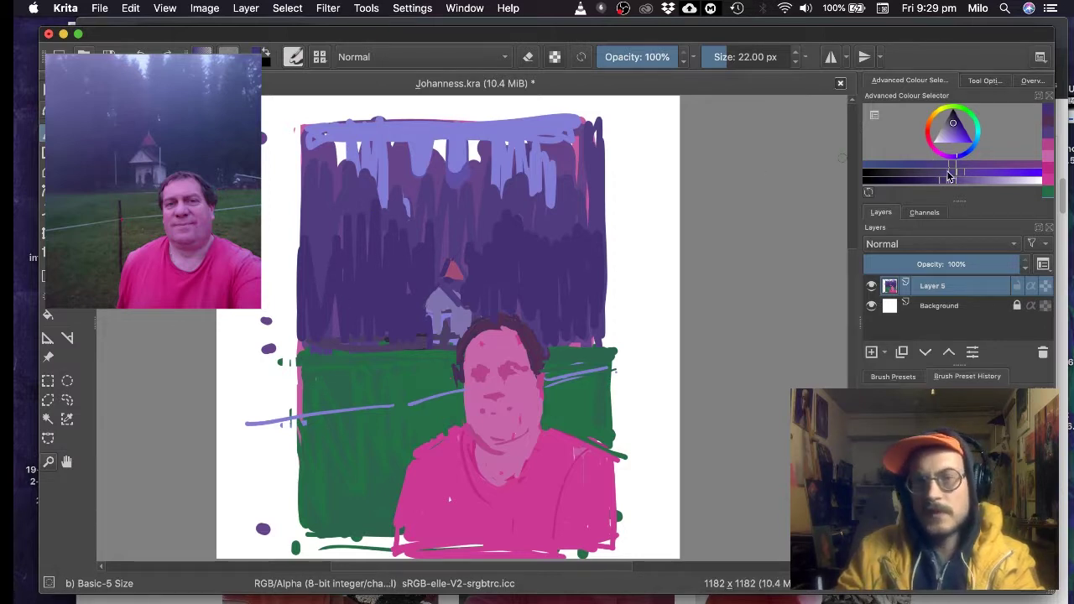
drag(956, 177, 946, 168)
mouse_move(300, 271)
mouse_down()
mouse_move(333, 313)
mouse_move(342, 259)
mouse_move(351, 291)
mouse_move(363, 256)
mouse_move(378, 247)
mouse_move(401, 338)
mouse_move(421, 318)
mouse_move(417, 250)
mouse_move(424, 290)
mouse_move(432, 275)
mouse_move(489, 295)
mouse_move(473, 288)
mouse_move(472, 304)
mouse_move(479, 285)
mouse_move(489, 307)
mouse_move(526, 237)
mouse_move(580, 337)
mouse_move(592, 291)
mouse_up()
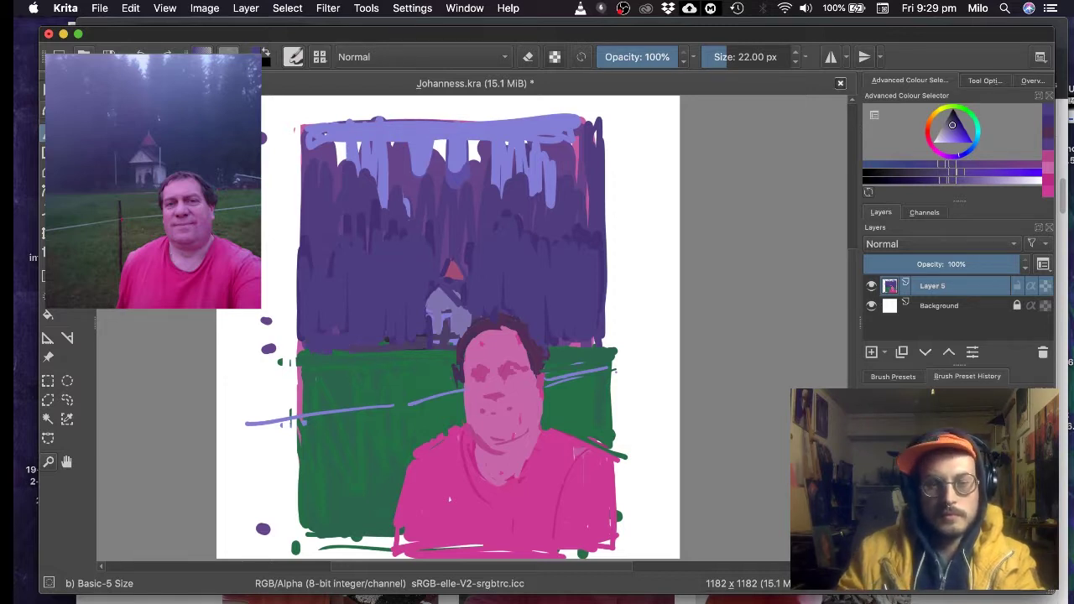
- Fill the shirt's lower left corner with sampled pink and extend the grass beside it down to the bottom edge in sampled green
ctrl+click(481, 496)
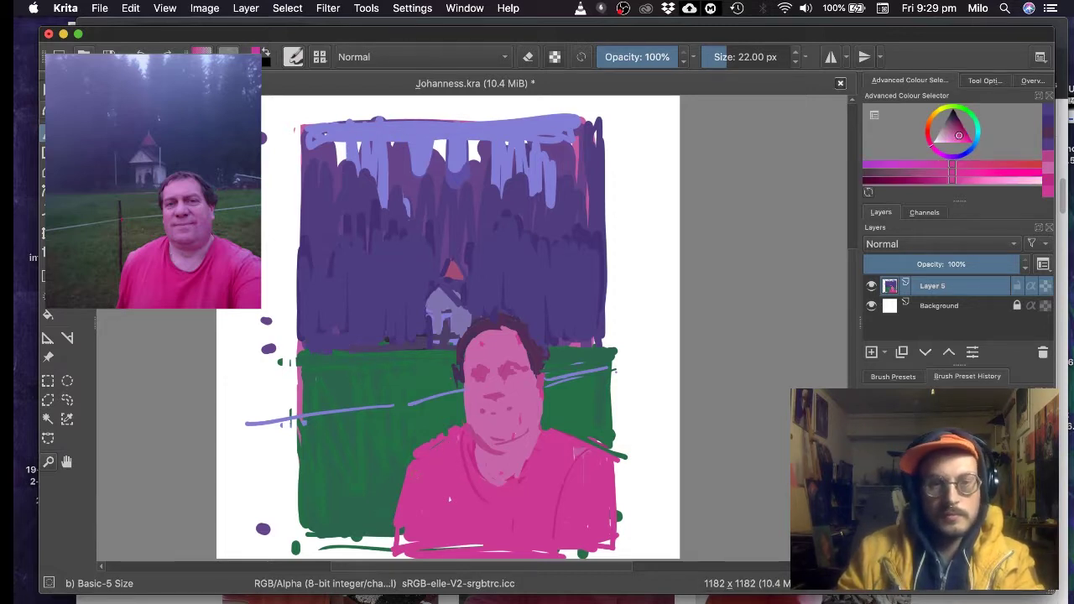
mouse_move(403, 514)
mouse_down()
mouse_move(359, 513)
mouse_move(307, 555)
mouse_move(295, 551)
mouse_move(304, 532)
mouse_move(383, 546)
mouse_up()
ctrl+click(360, 512)
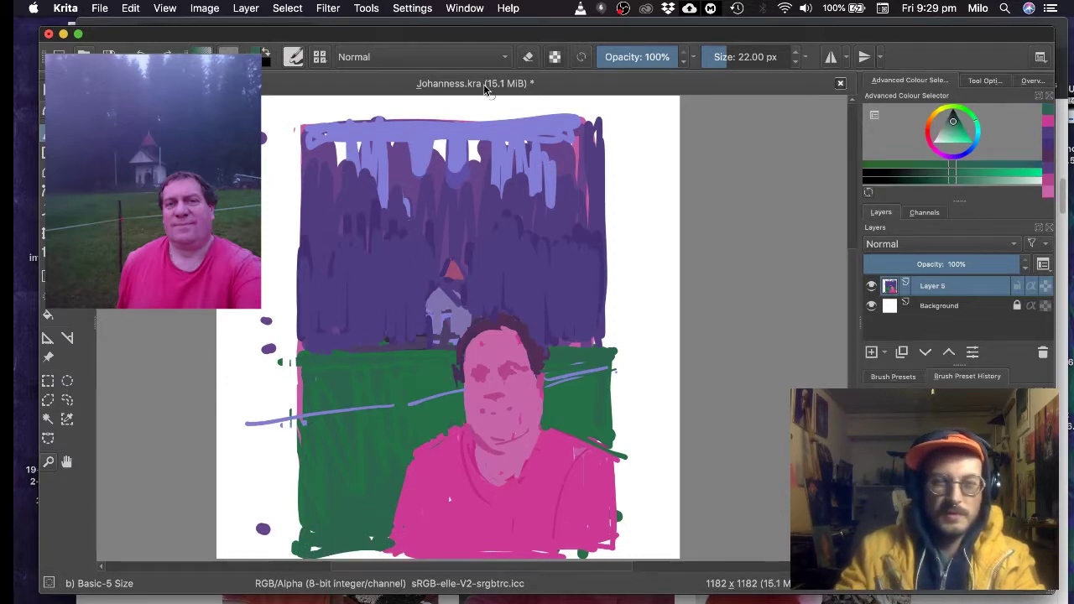
key(ctrl+z)
- Sample a mid blue-purple, paint vertical treetop strokes over the light sky and draw a line along the painting's top edge
ctrl+click(472, 173)
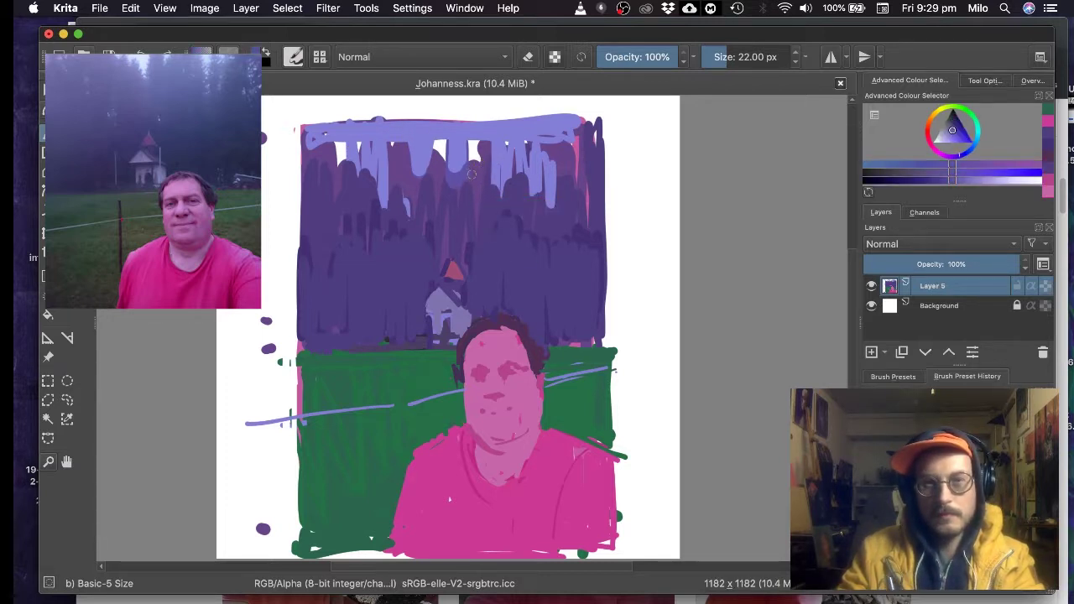
mouse_move(472, 174)
mouse_down()
mouse_move(487, 117)
mouse_move(489, 214)
mouse_up()
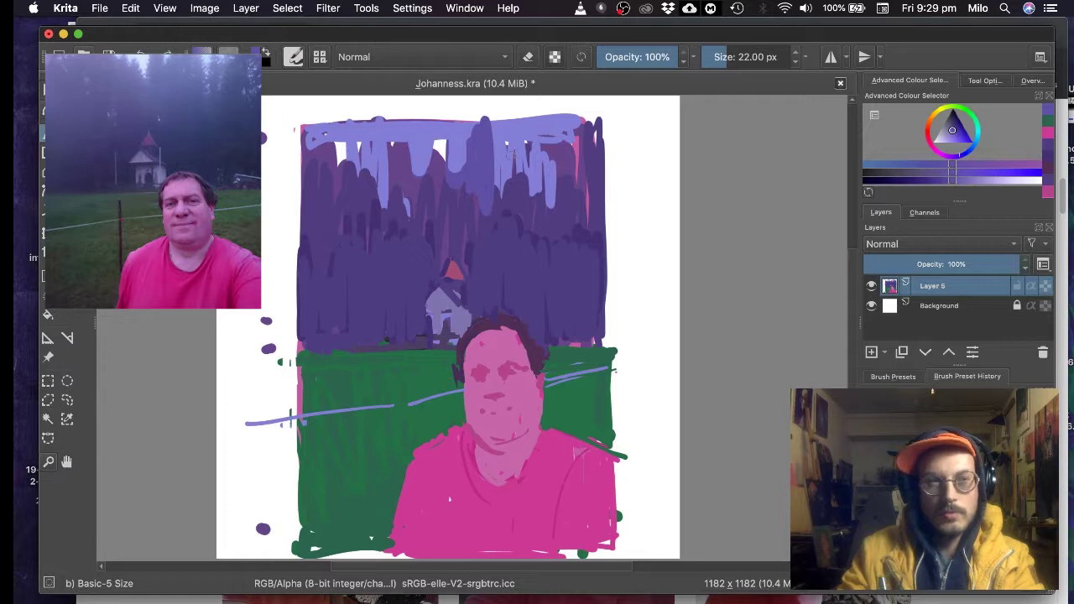
drag(512, 126, 541, 189)
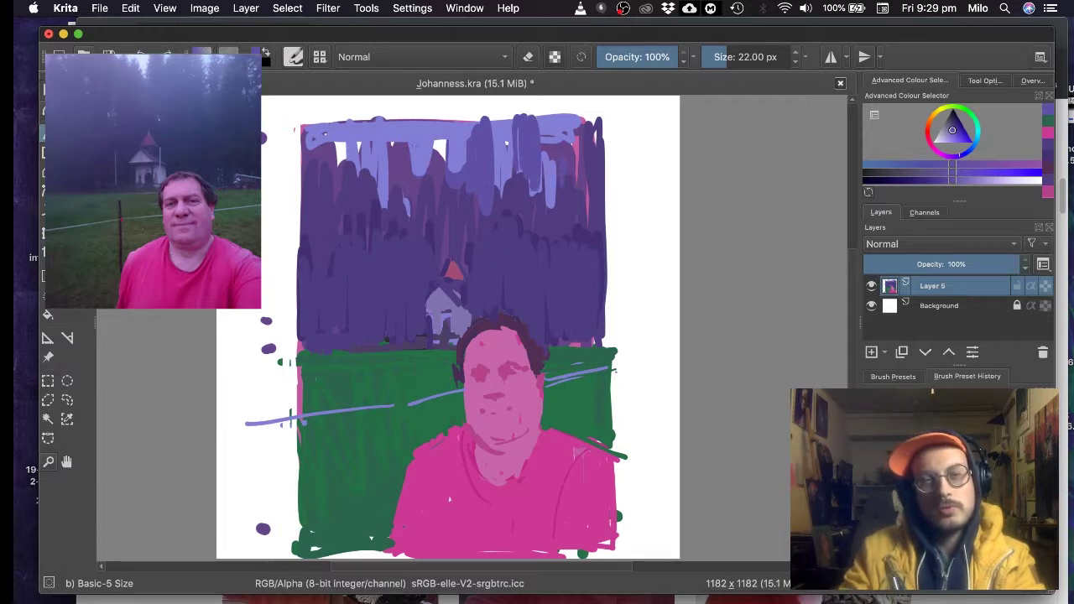
mouse_move(392, 139)
mouse_down()
mouse_move(382, 180)
mouse_move(359, 138)
mouse_move(344, 157)
mouse_up()
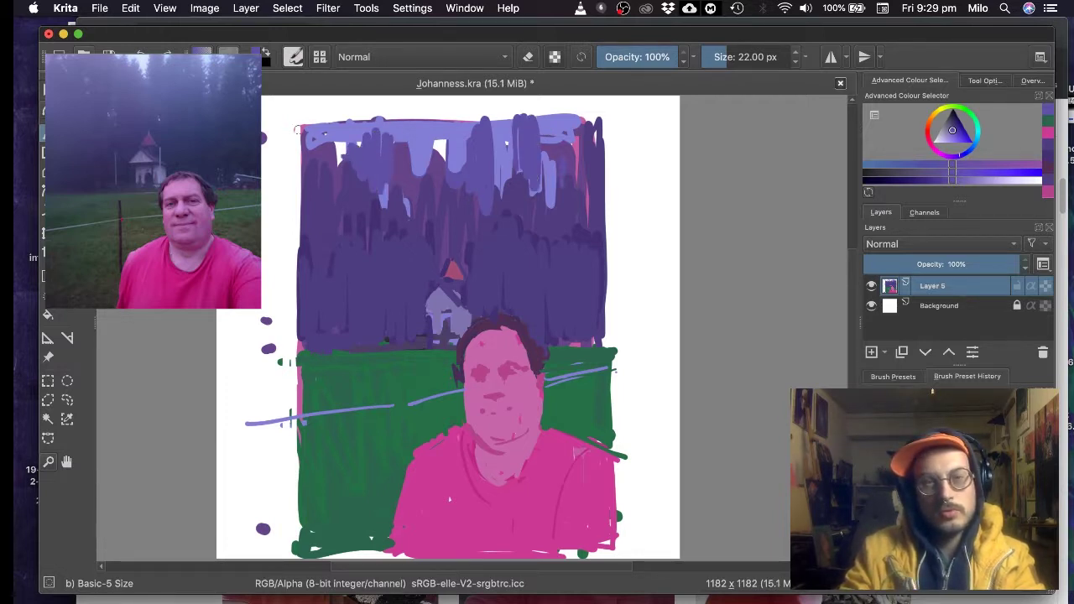
drag(297, 123, 606, 123)
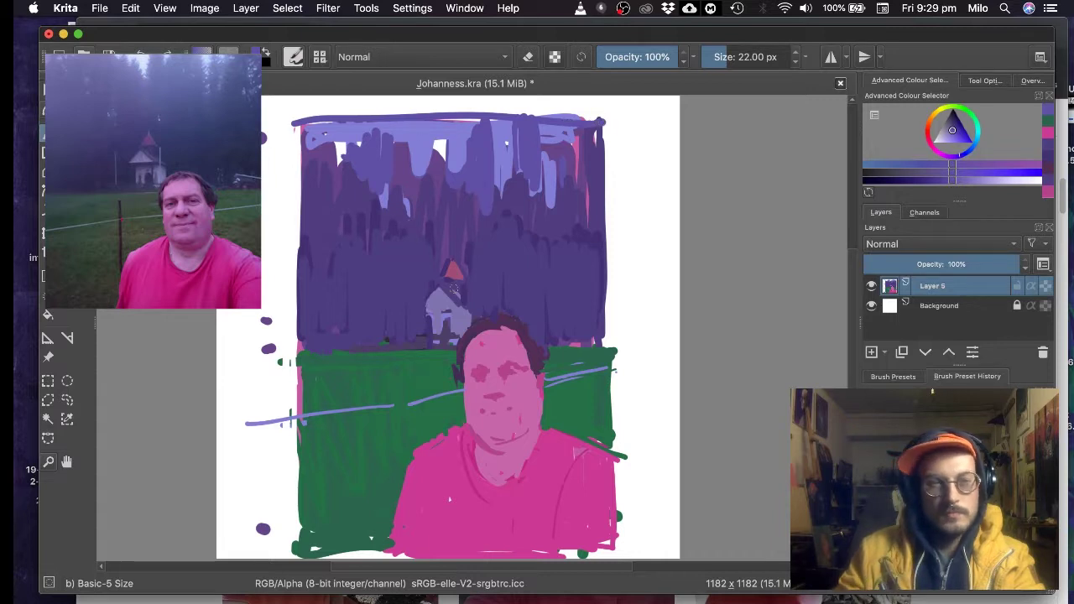
- Using sampled skin pinks, darken the eye on the right and the mouth corner, and widen the cheek along the face's left edge
ctrl+click(476, 341)
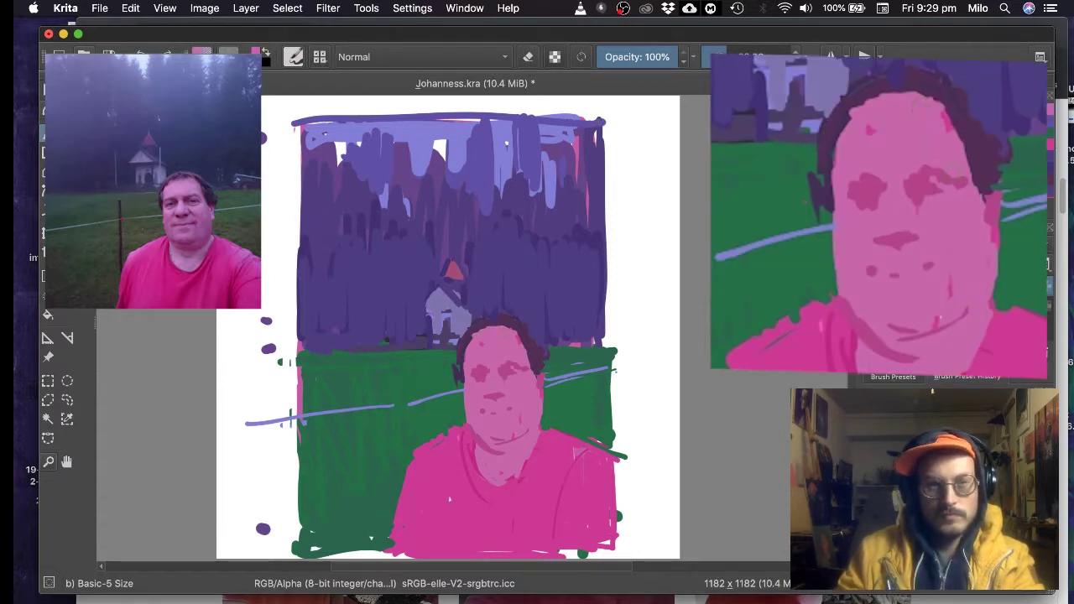
ctrl+click(508, 366)
drag(515, 363, 523, 378)
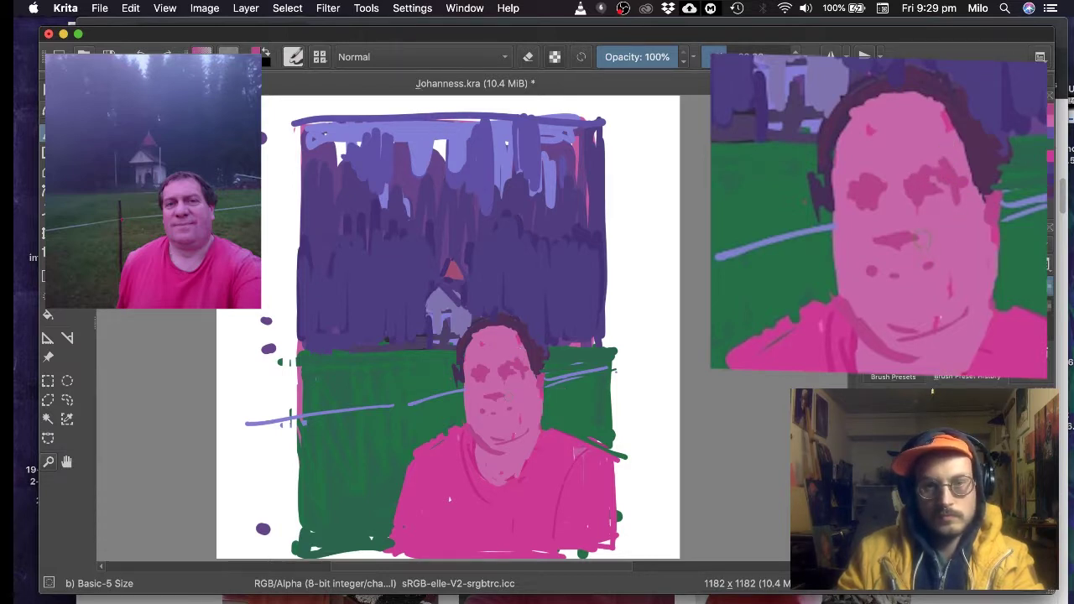
drag(513, 407, 516, 412)
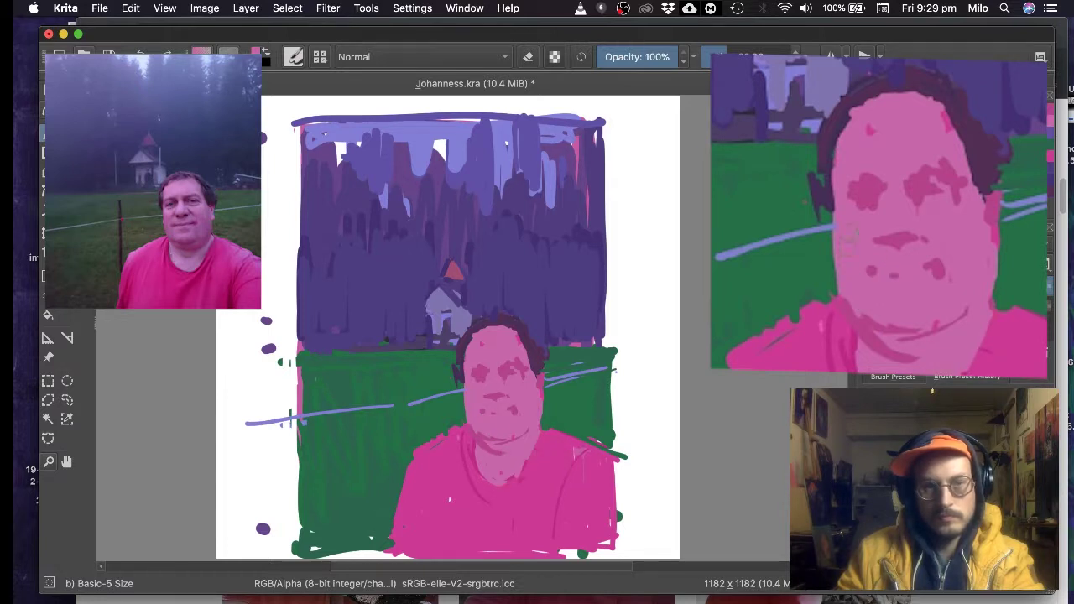
drag(838, 230, 835, 262)
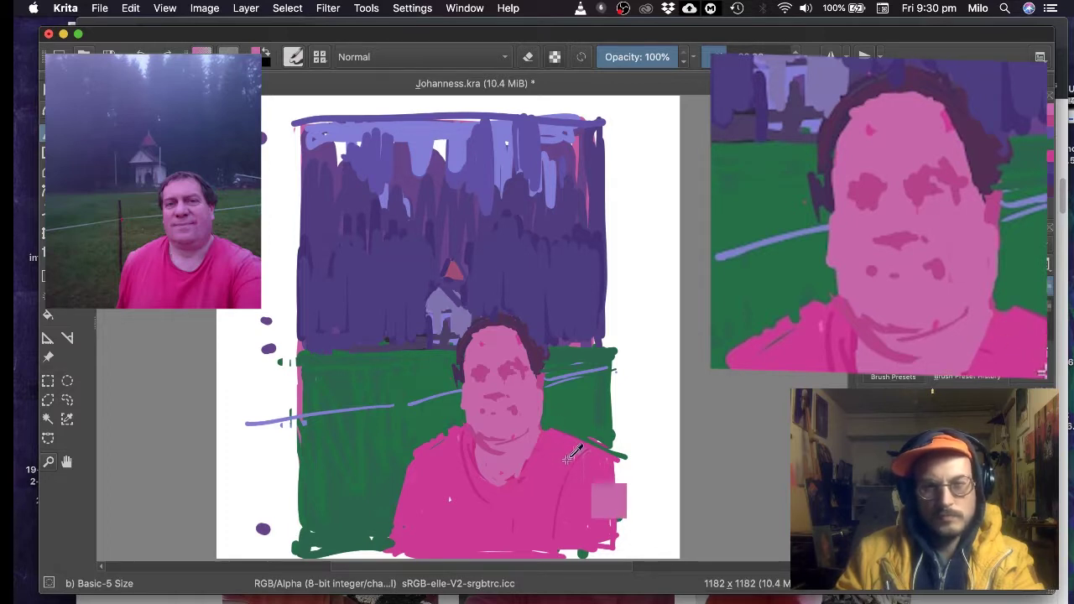
- Sample shirt and skin pinks, repaint the shirt's neckline and paint the shadow beneath the chin and along the neck
ctrl+click(574, 454)
ctrl+click(536, 446)
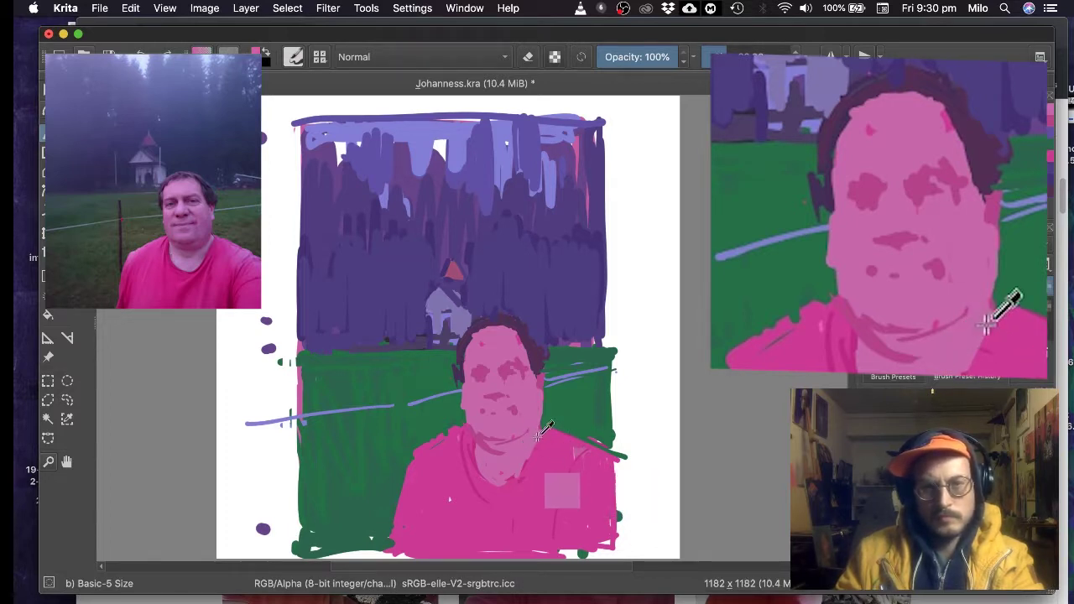
mouse_move(544, 431)
mouse_down()
mouse_move(507, 486)
mouse_move(514, 493)
mouse_move(485, 453)
mouse_move(524, 480)
mouse_up()
ctrl+click(552, 461)
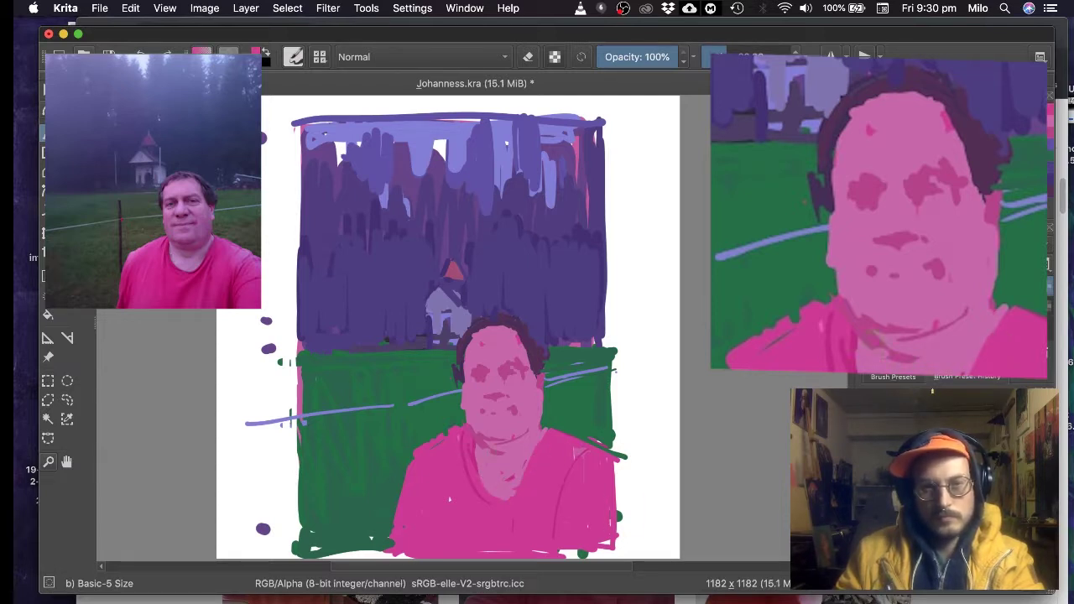
mouse_move(877, 366)
mouse_down()
mouse_move(948, 332)
mouse_move(961, 311)
mouse_move(930, 357)
mouse_up()
drag(980, 309, 930, 374)
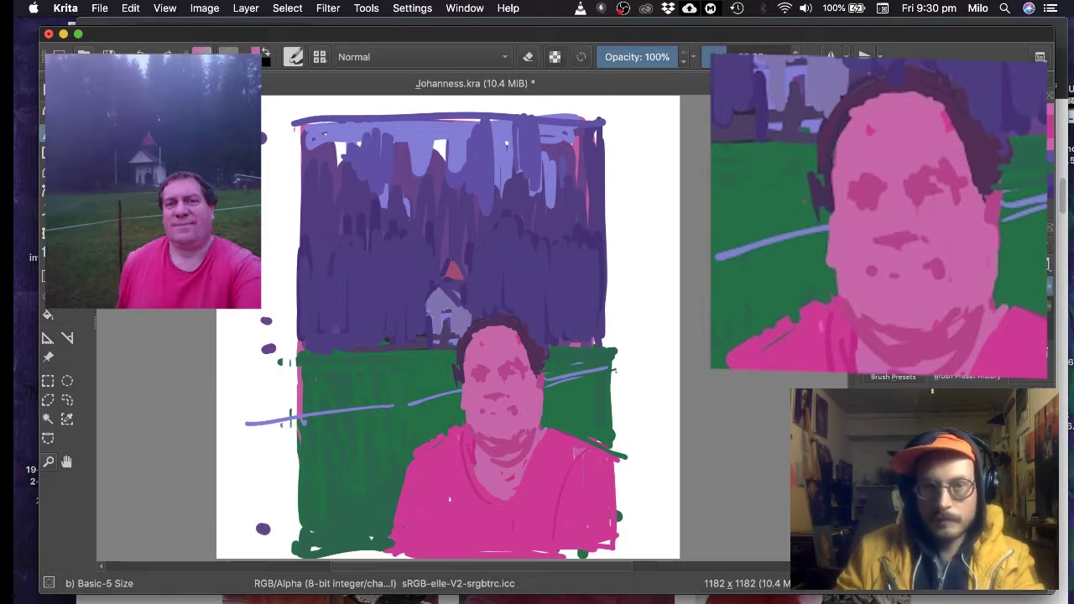
drag(475, 454, 488, 488)
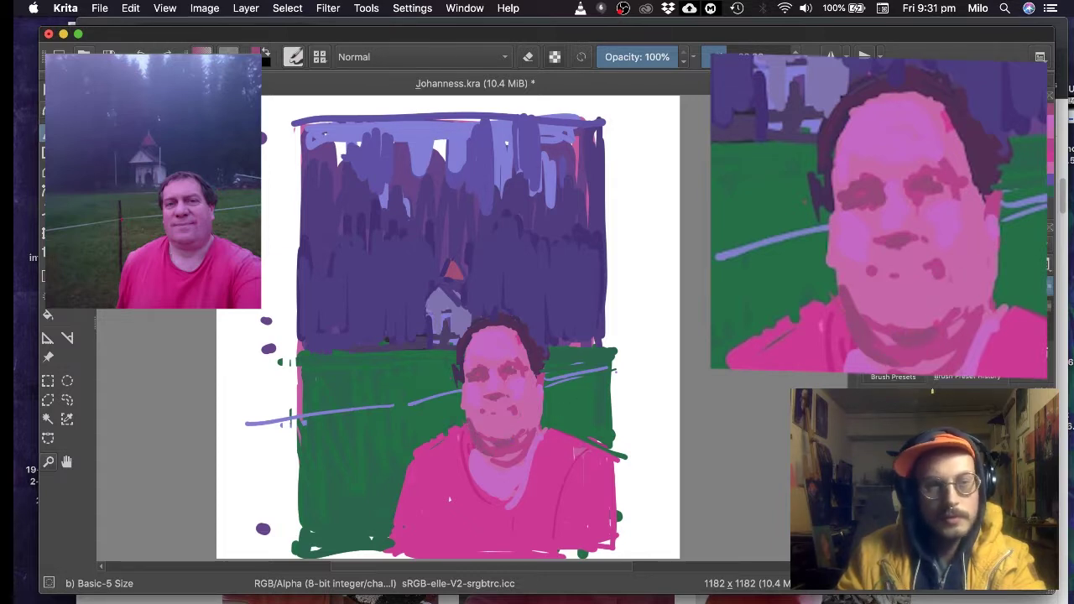
- Sample skin pink and dark mauve and reshape the eye on the right, comparing versions with undo and redo
ctrl+click(514, 426)
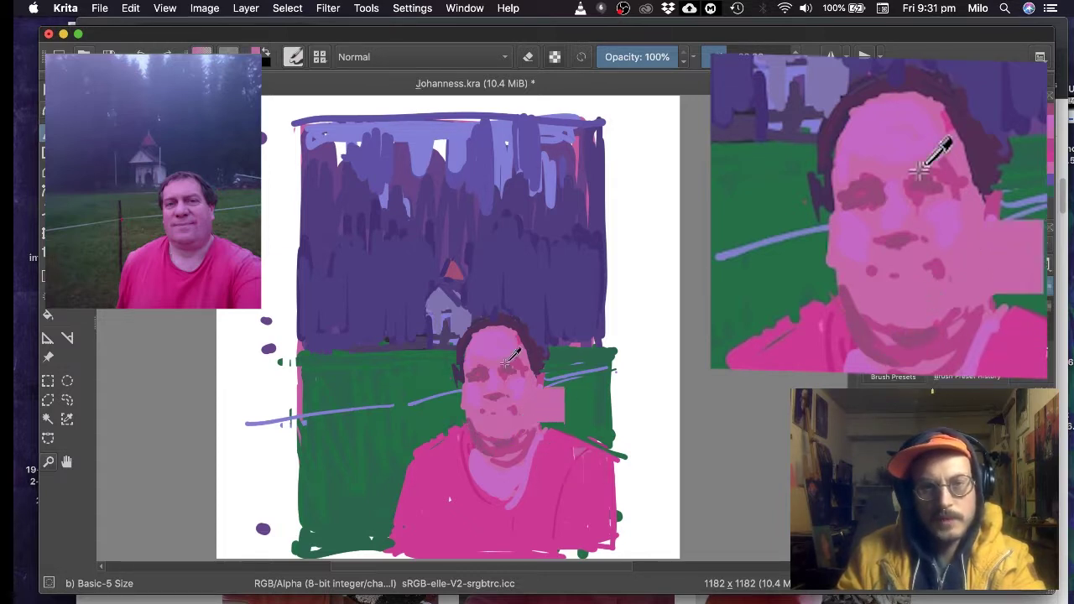
key(ctrl+z)
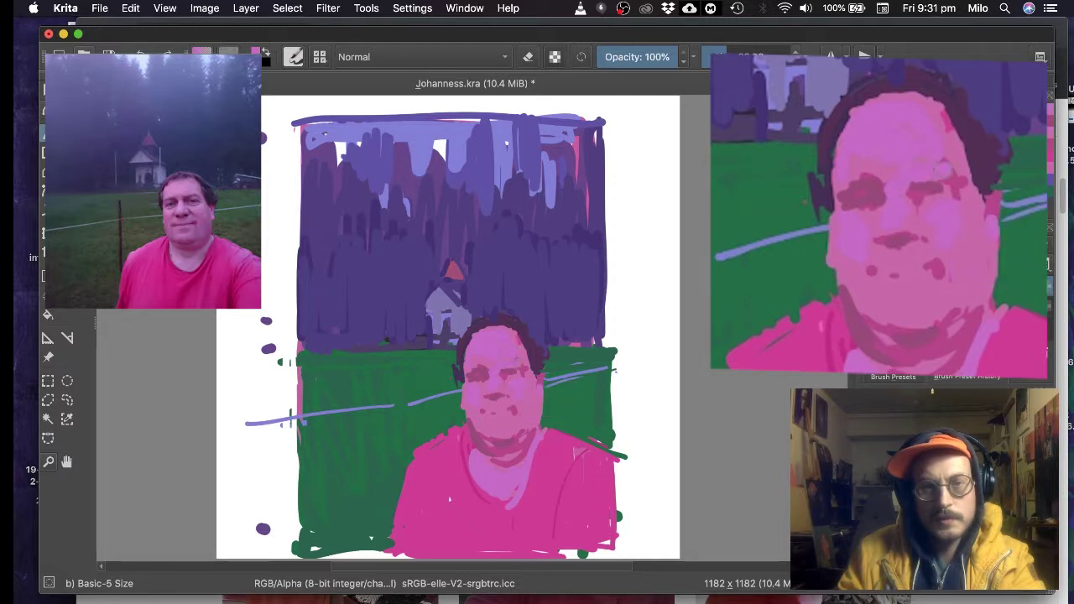
key(ctrl+shift+z)
key(ctrl+z)
key(ctrl+shift+z)
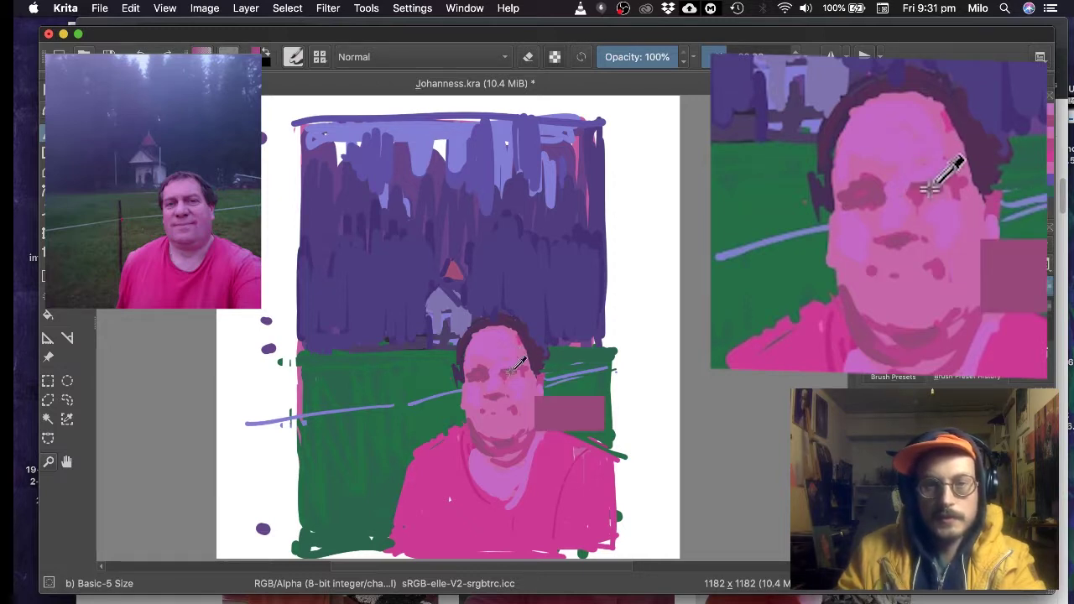
key(ctrl+z)
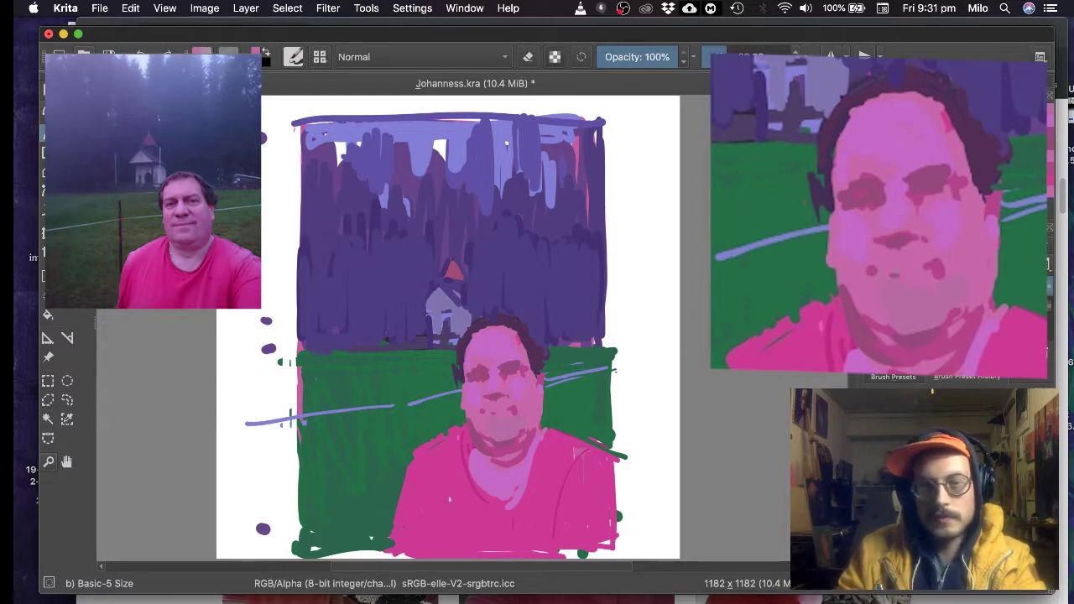
- Shade the neck below the chin and reshape the mouth and nose base using sampled mauve and skin tones
drag(493, 438, 480, 433)
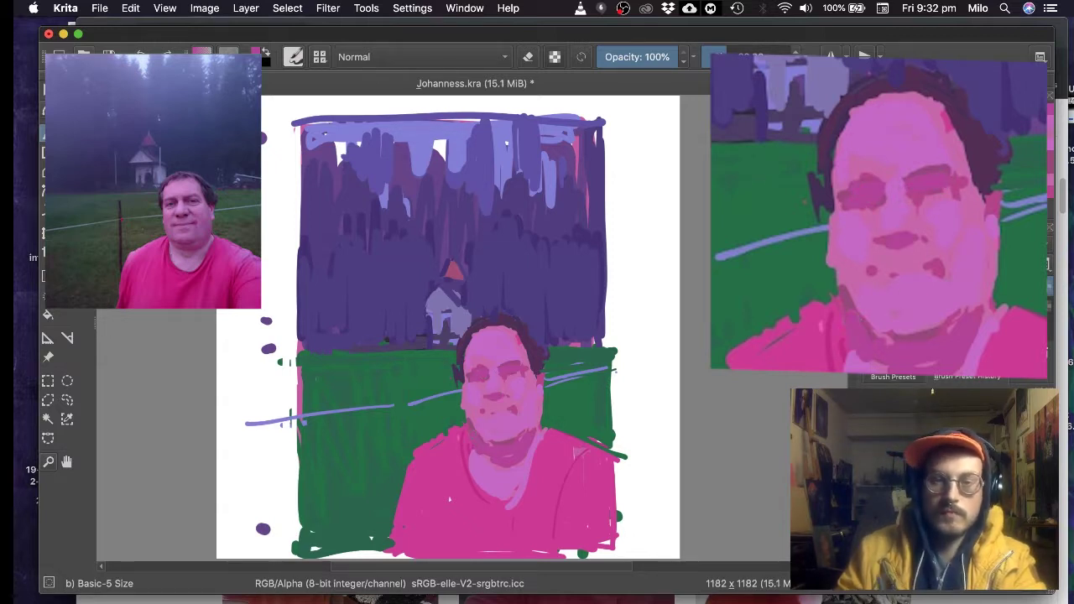
mouse_move(894, 270)
mouse_down()
mouse_move(932, 264)
mouse_move(897, 246)
mouse_up()
ctrl+click(925, 255)
ctrl+click(974, 254)
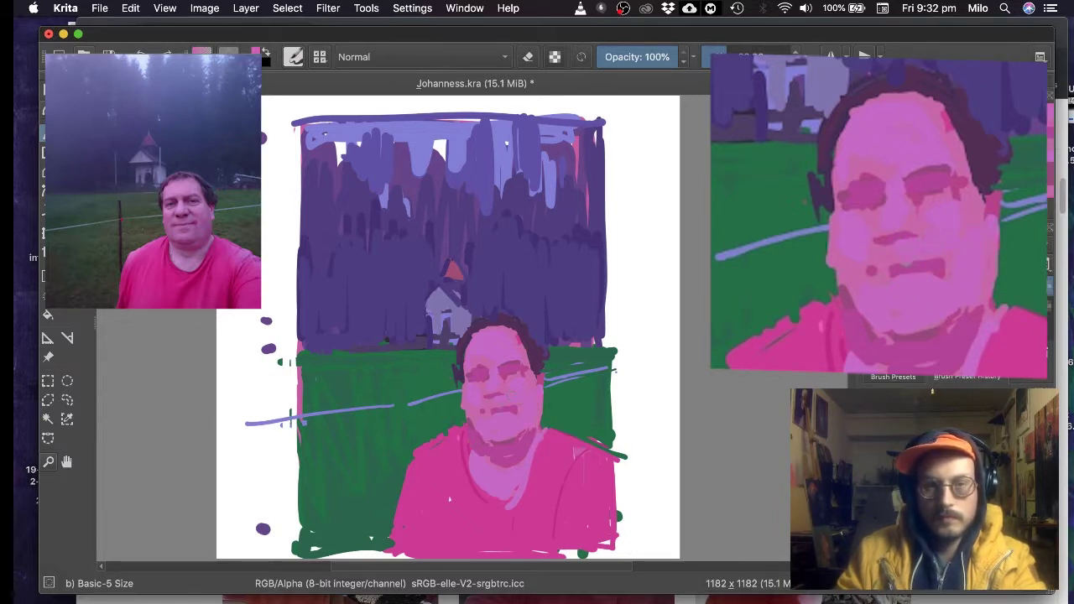
drag(498, 405, 499, 413)
ctrl+click(491, 396)
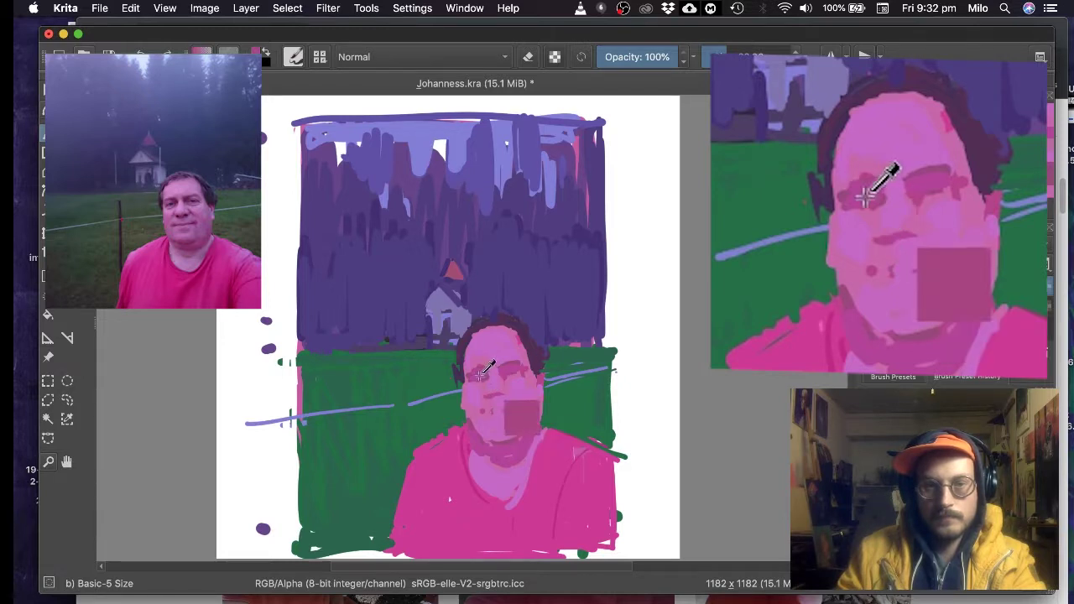
drag(881, 244, 918, 241)
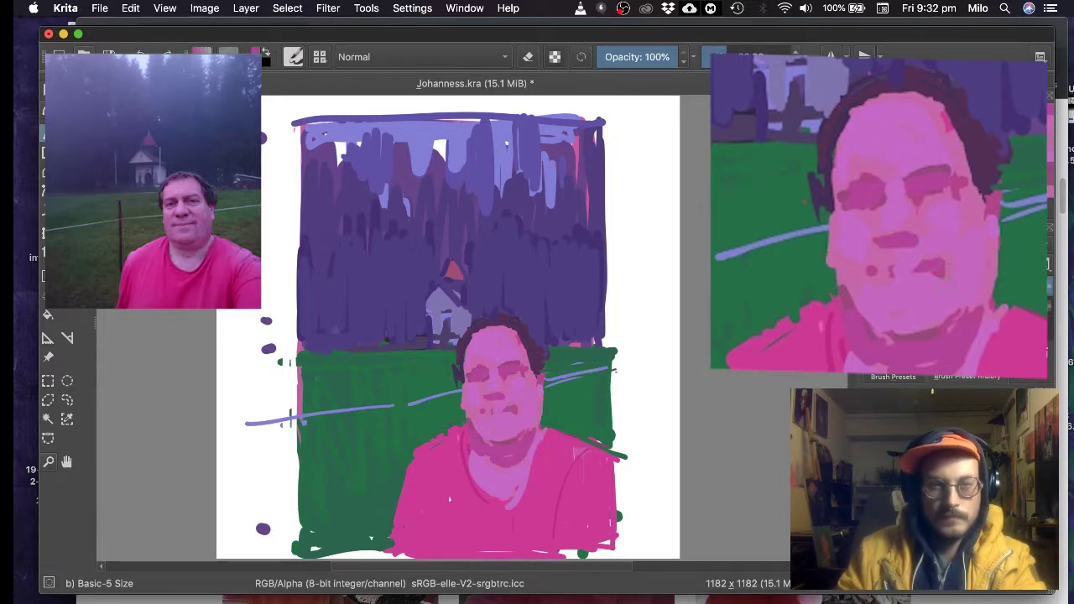
- Smooth the jaw's left edge in sampled skin pink and darken the neck's right edge beside the collar
ctrl+click(480, 423)
drag(470, 418, 477, 431)
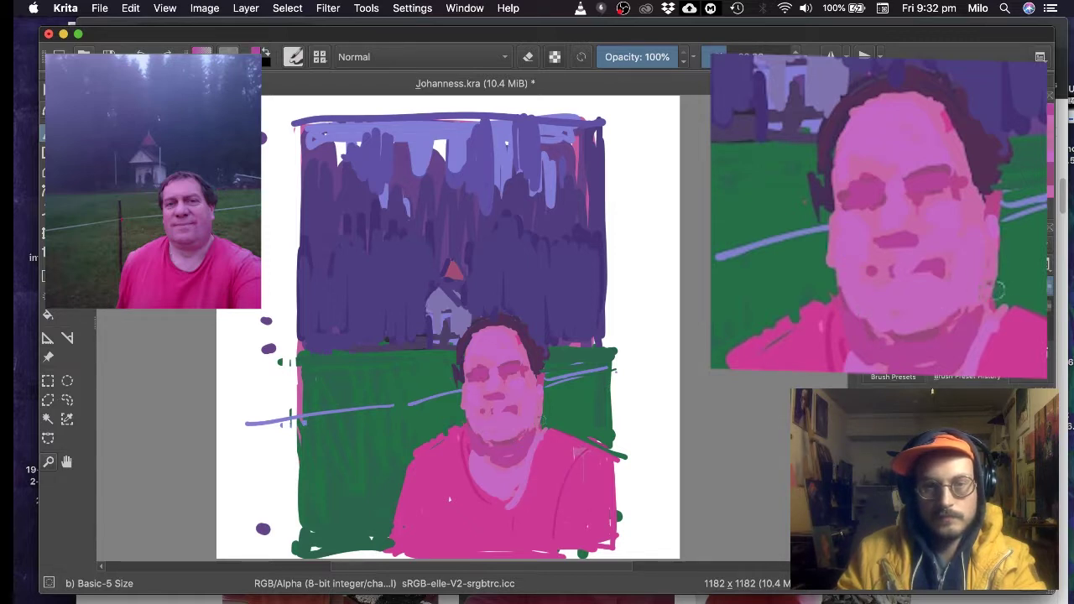
drag(998, 290, 974, 353)
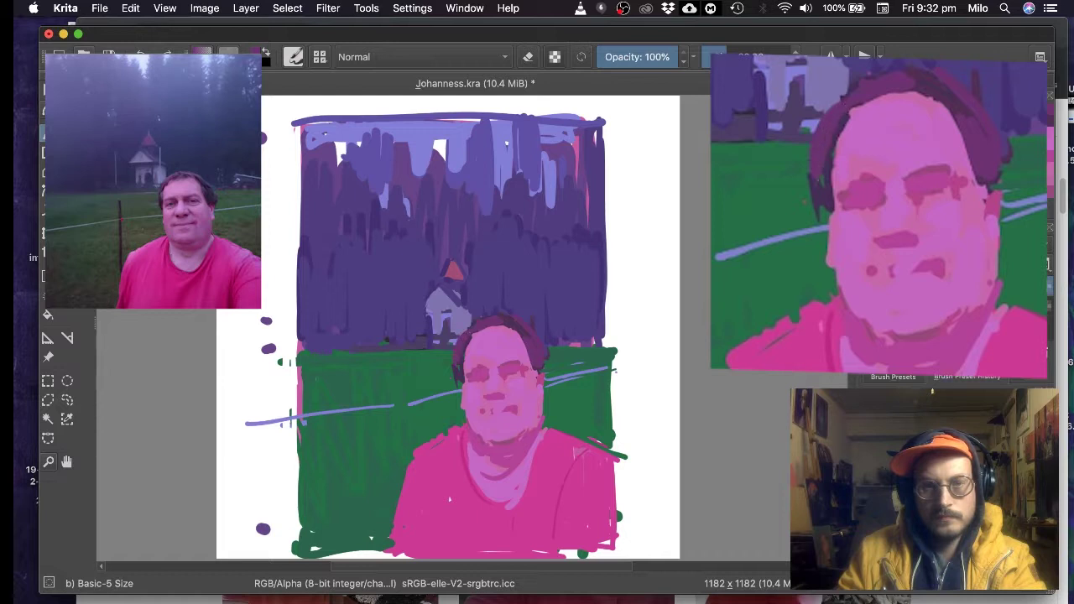
- Trim the left side of the hair beside the temple using colours sampled from the face, grass and background
ctrl+click(873, 122)
ctrl+click(481, 337)
mouse_move(465, 359)
mouse_down()
mouse_move(468, 340)
mouse_move(452, 371)
mouse_up()
ctrl+click(447, 369)
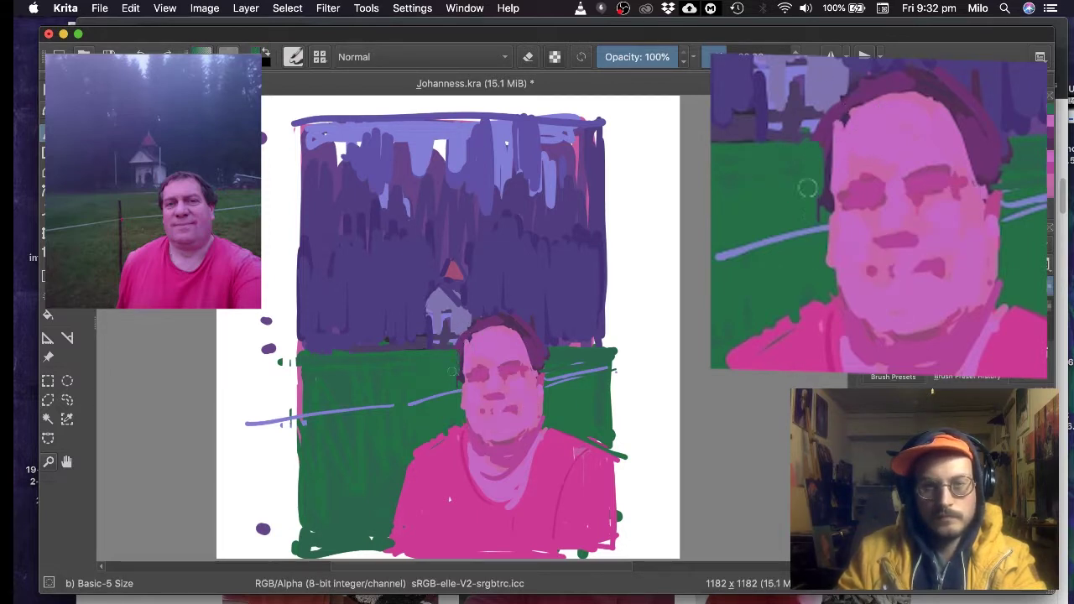
ctrl+click(458, 319)
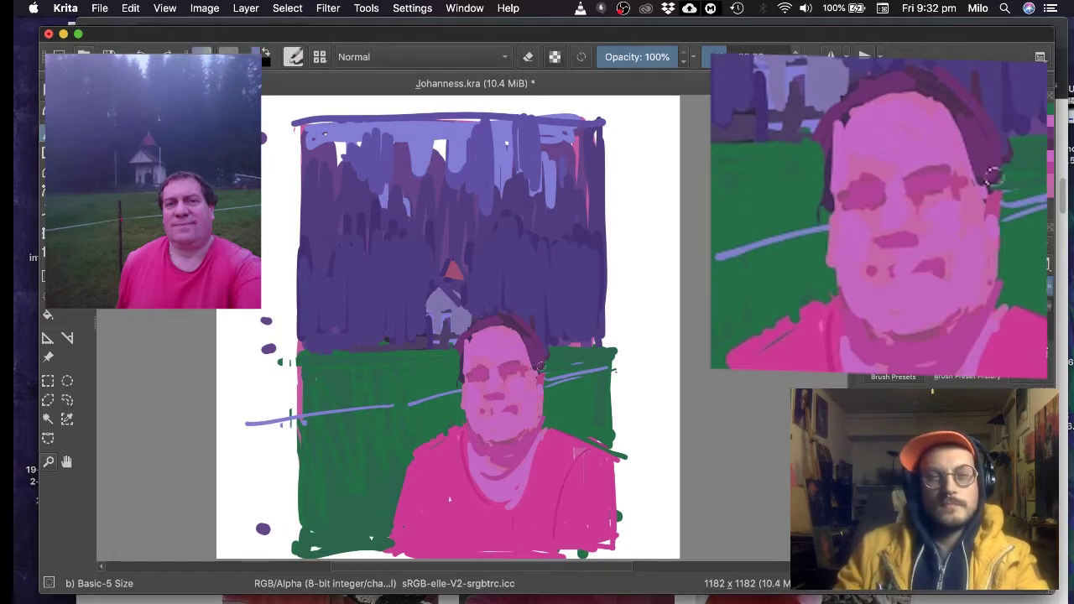
- Narrow the cheek on the right with sampled grass green and redraw the face's right contour down to the jaw in purple-pink
key(ctrl)
ctrl+click(552, 397)
drag(548, 398, 541, 417)
ctrl+click(517, 441)
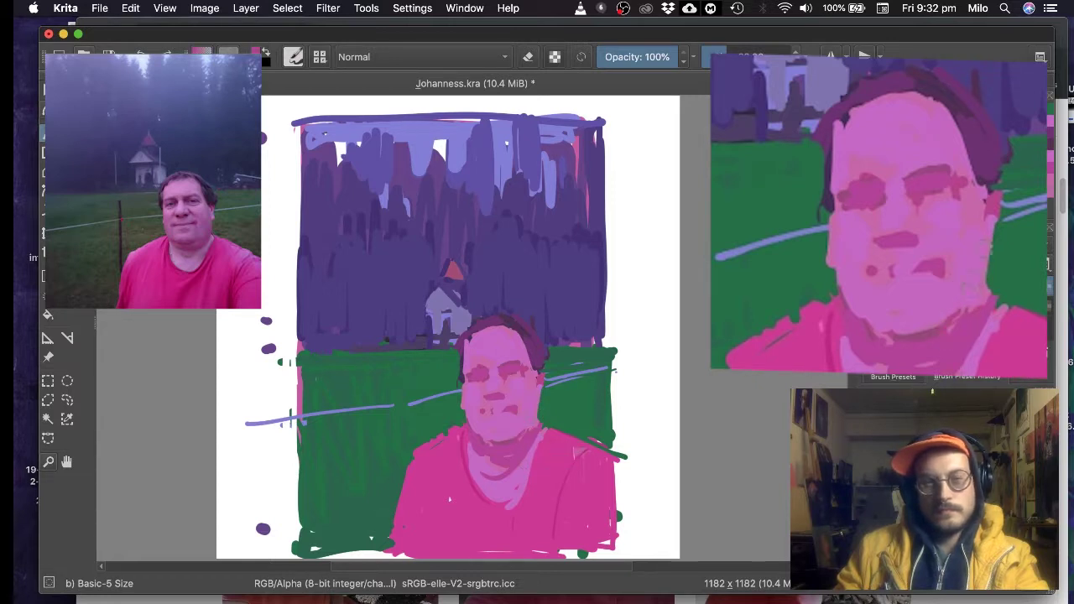
drag(534, 380, 520, 438)
- Sample a warm red and widen the chapel's roof towards its left side
ctrl+click(515, 389)
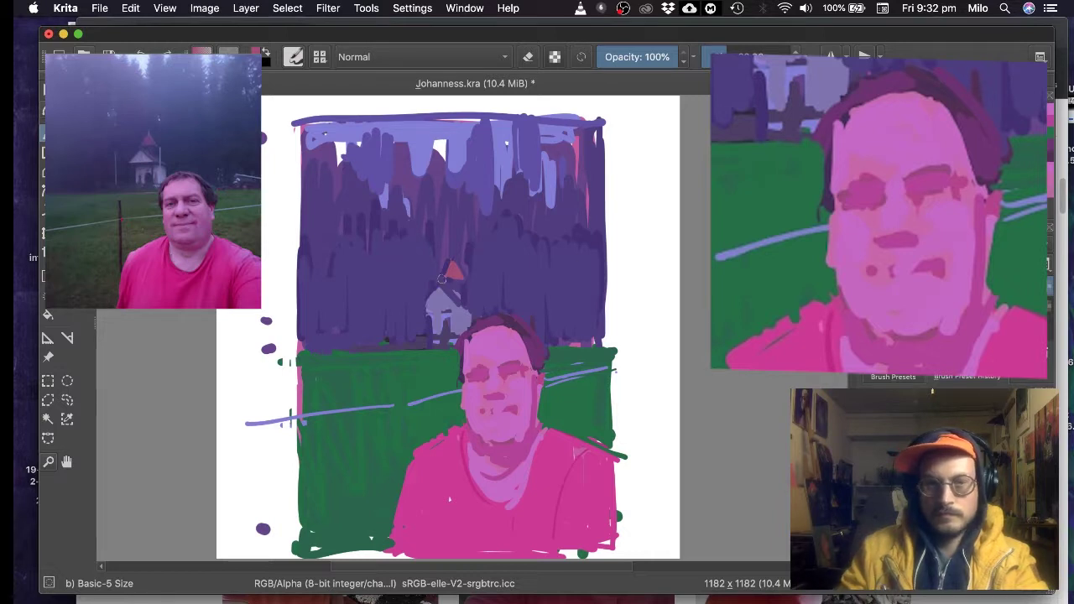
mouse_move(443, 277)
mouse_down()
mouse_move(453, 260)
mouse_move(462, 274)
mouse_up()
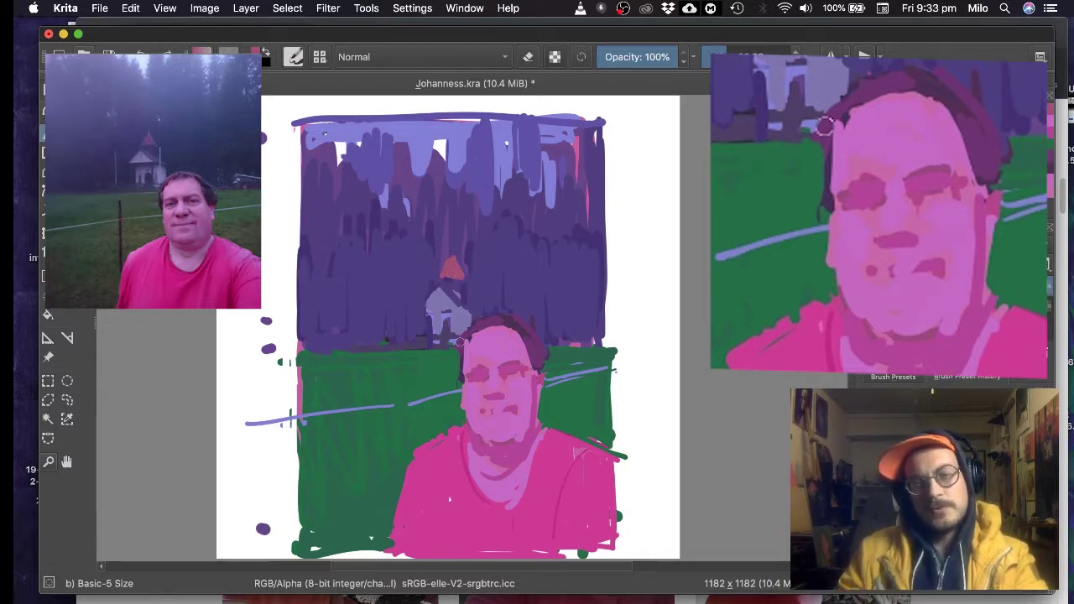
key(ctrl)
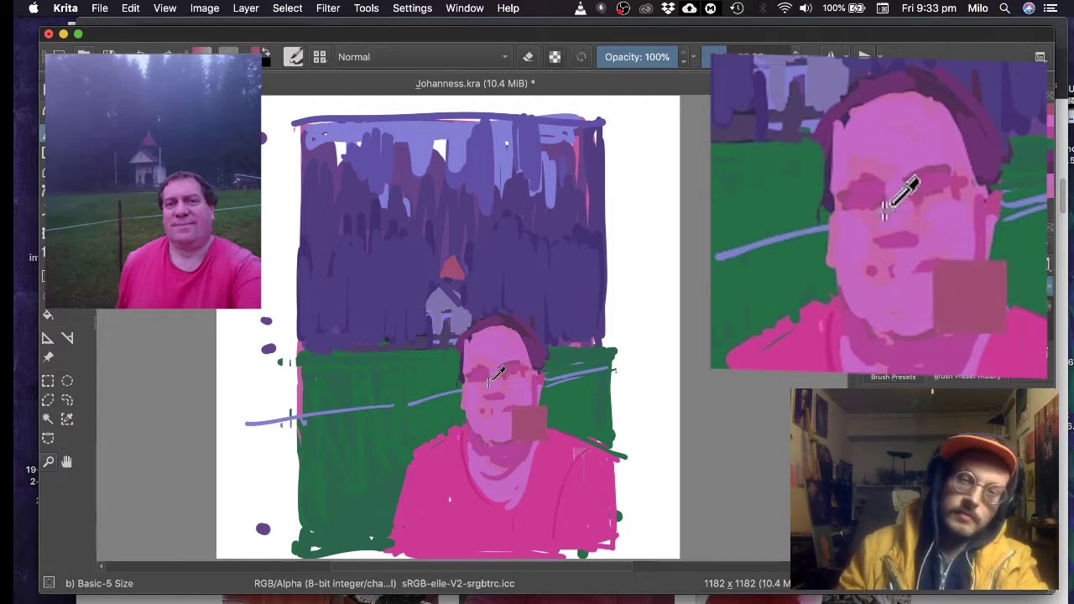
- Cover most of the eyes, nose and mouth with sampled skin pink to clear the face for new features
key(ctrl)
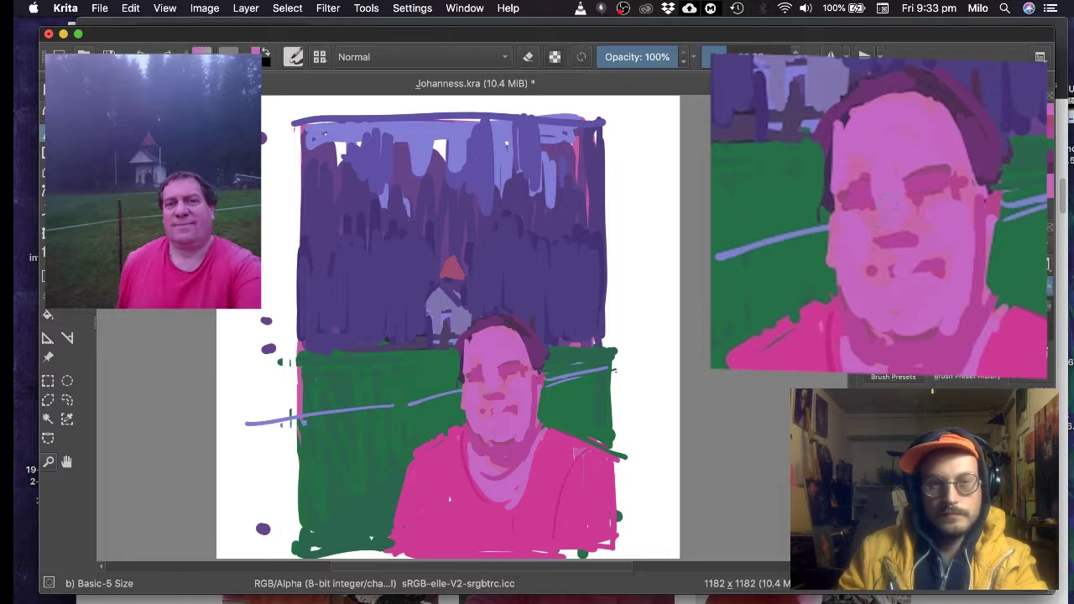
drag(859, 175, 861, 211)
mouse_move(910, 167)
mouse_down()
mouse_move(927, 194)
mouse_move(957, 189)
mouse_up()
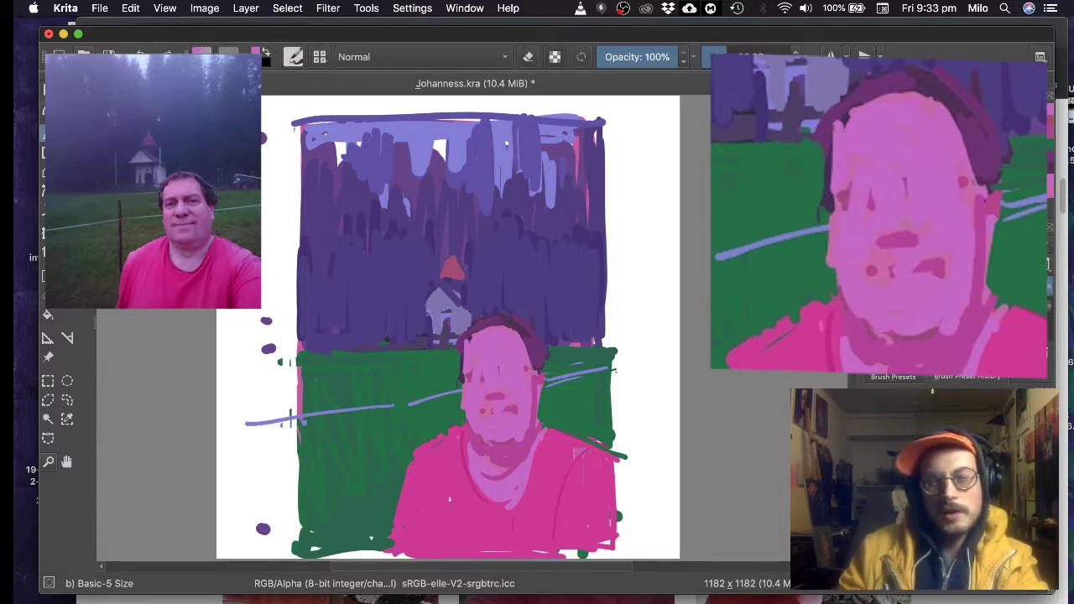
drag(486, 394, 508, 407)
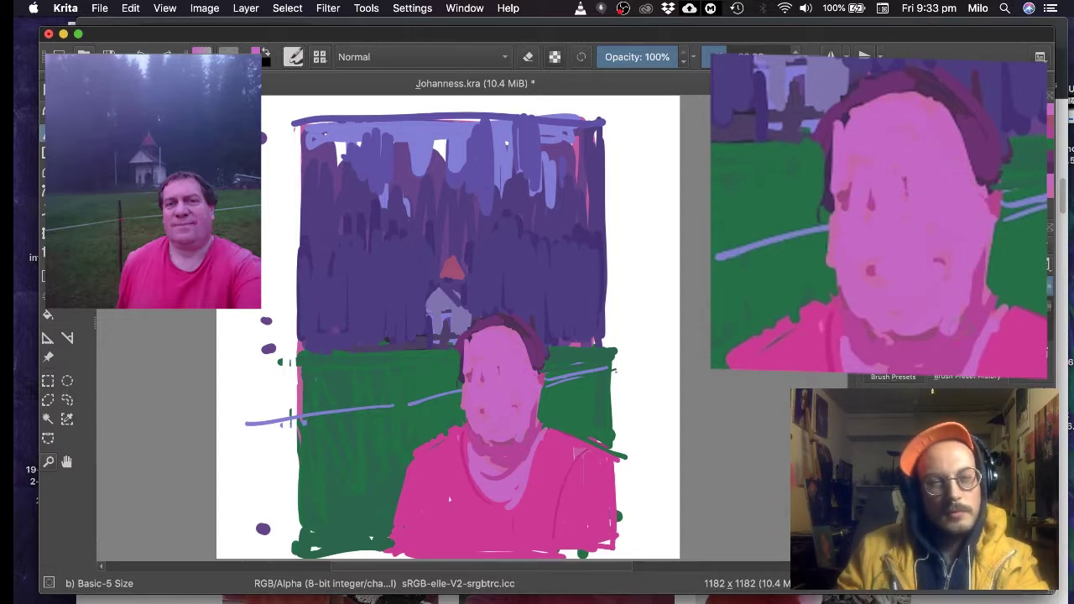
drag(919, 333, 936, 336)
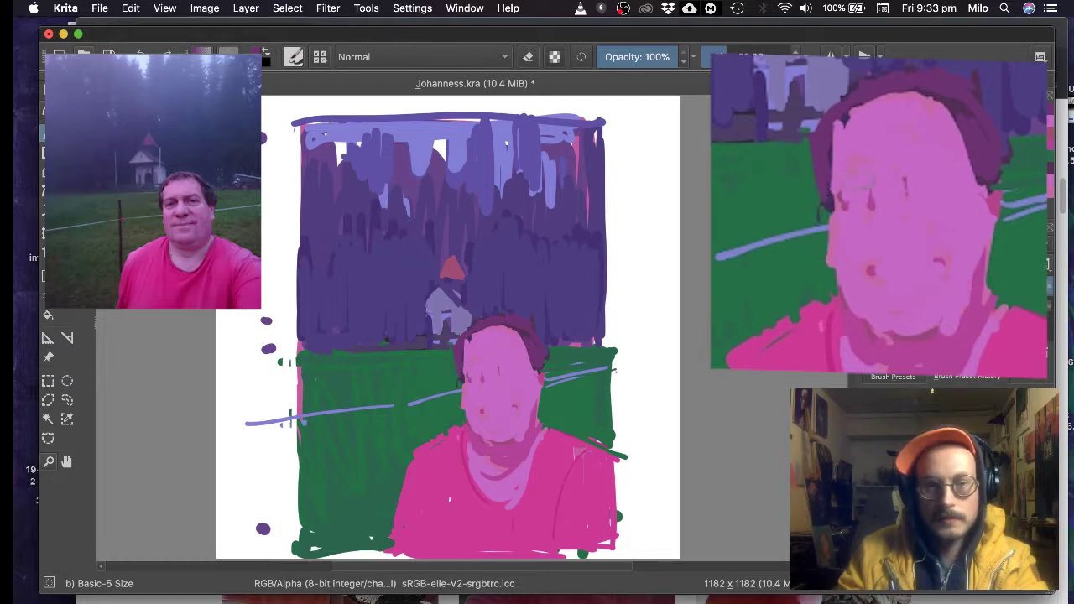
- Mark both eyes with small sampled dark dabs and paint a short mauve-red stroke for the nose base
ctrl+click(896, 179)
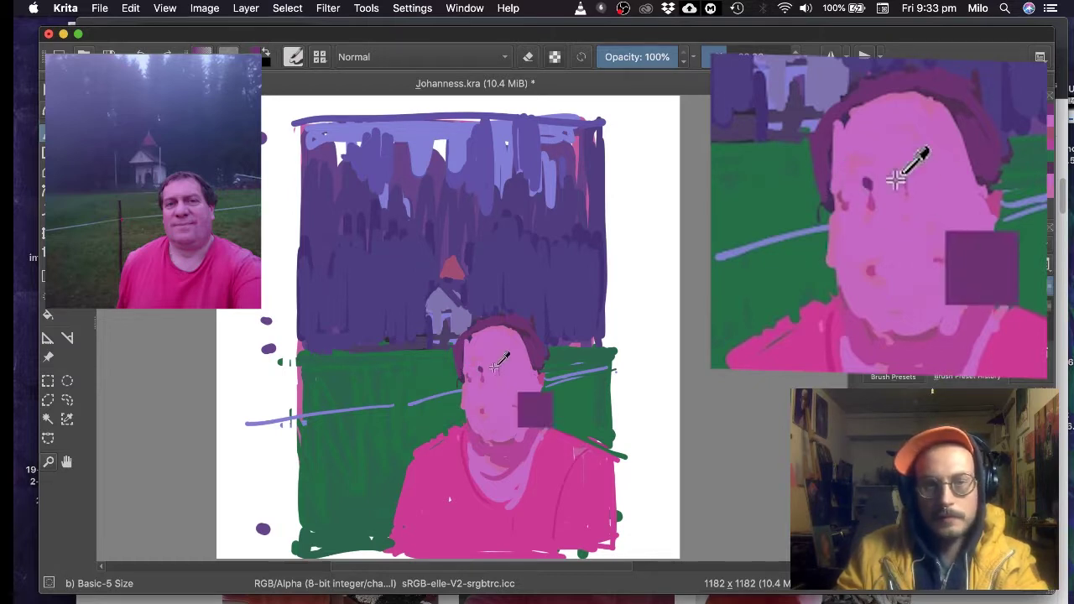
click(870, 185)
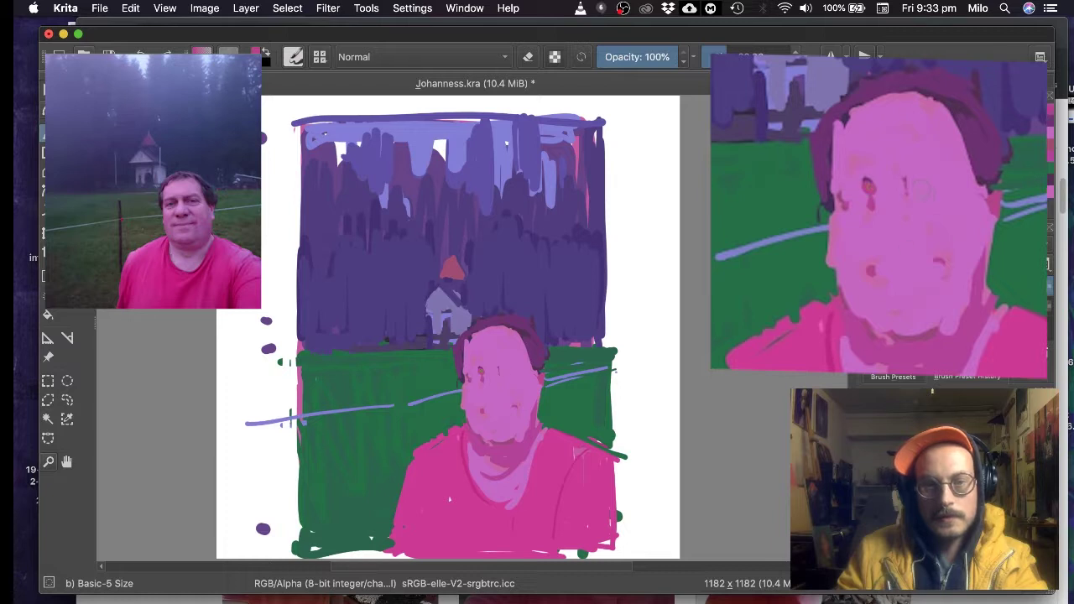
click(917, 180)
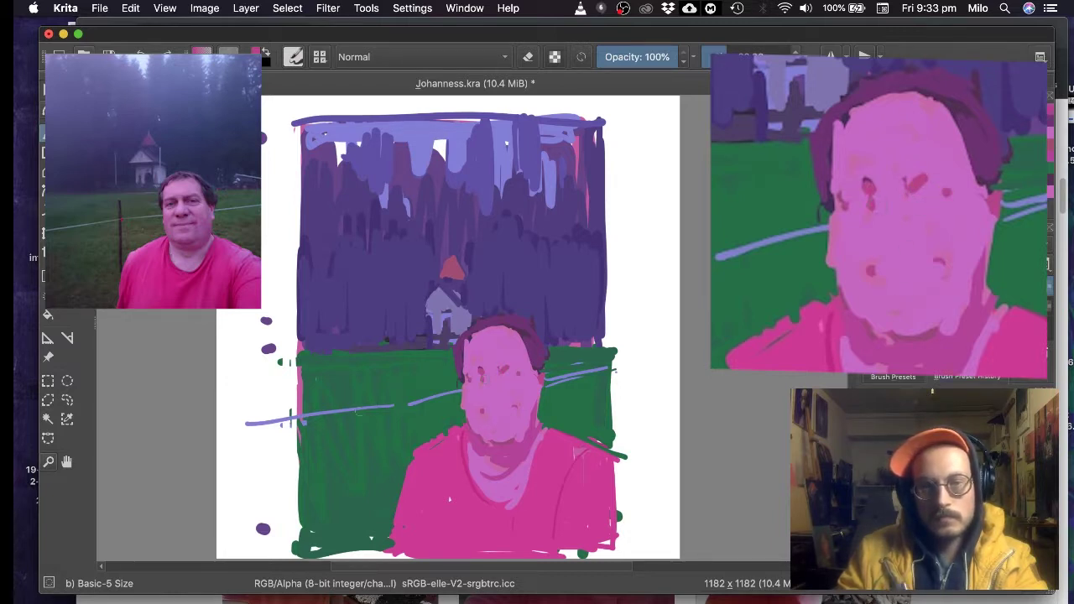
drag(491, 398, 497, 397)
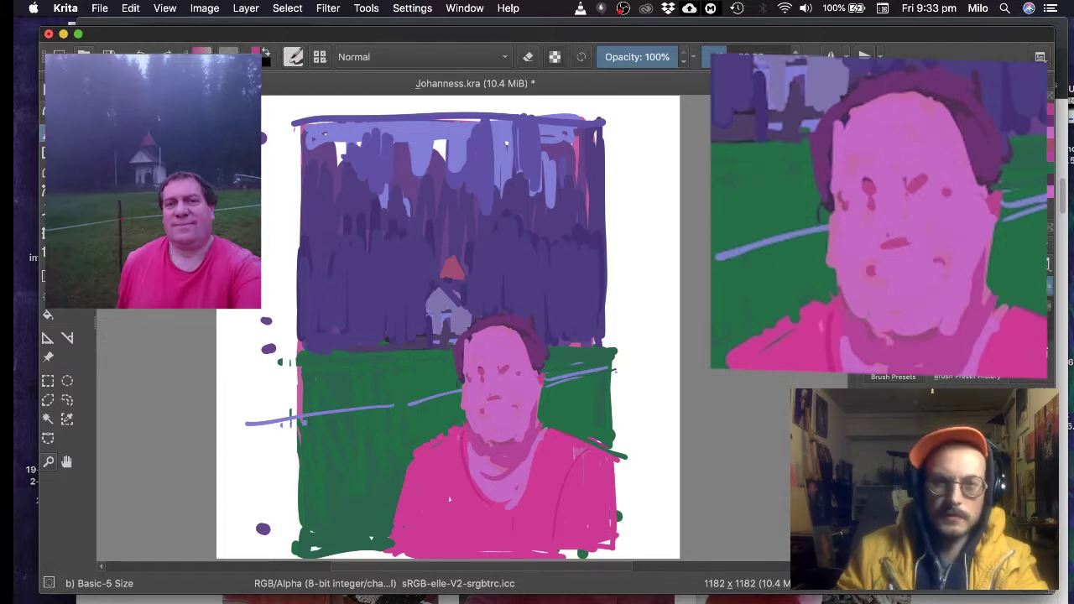
- Soften the spot at the mouth's left corner with skin pink and paint a horizontal mouth line in sampled mauve-red
mouse_move(480, 411)
mouse_down()
mouse_move(474, 422)
mouse_move(476, 411)
mouse_up()
ctrl+click(472, 403)
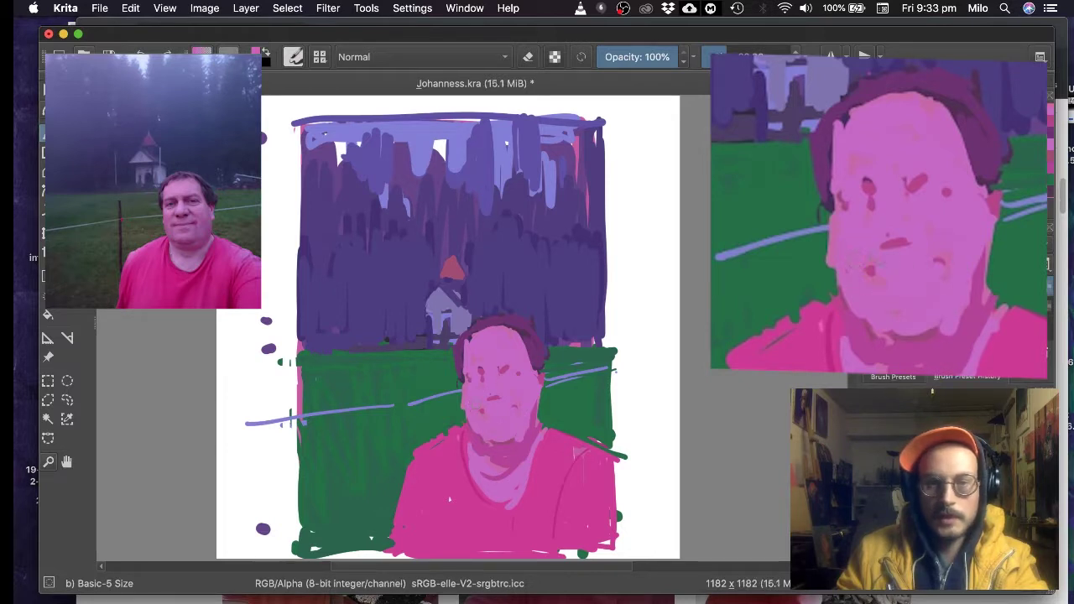
ctrl+click(494, 399)
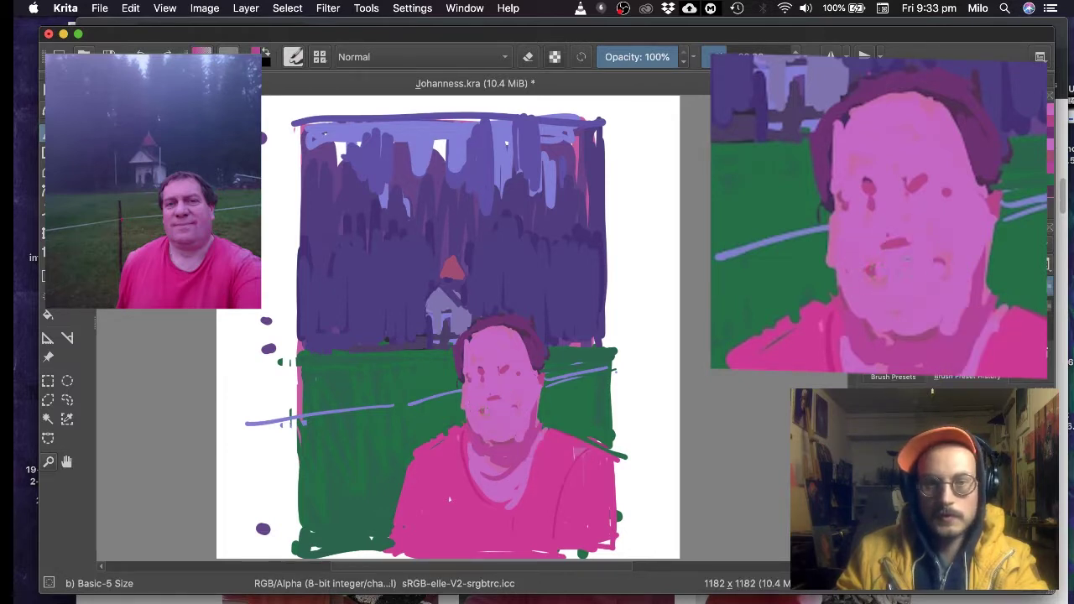
drag(877, 273, 908, 275)
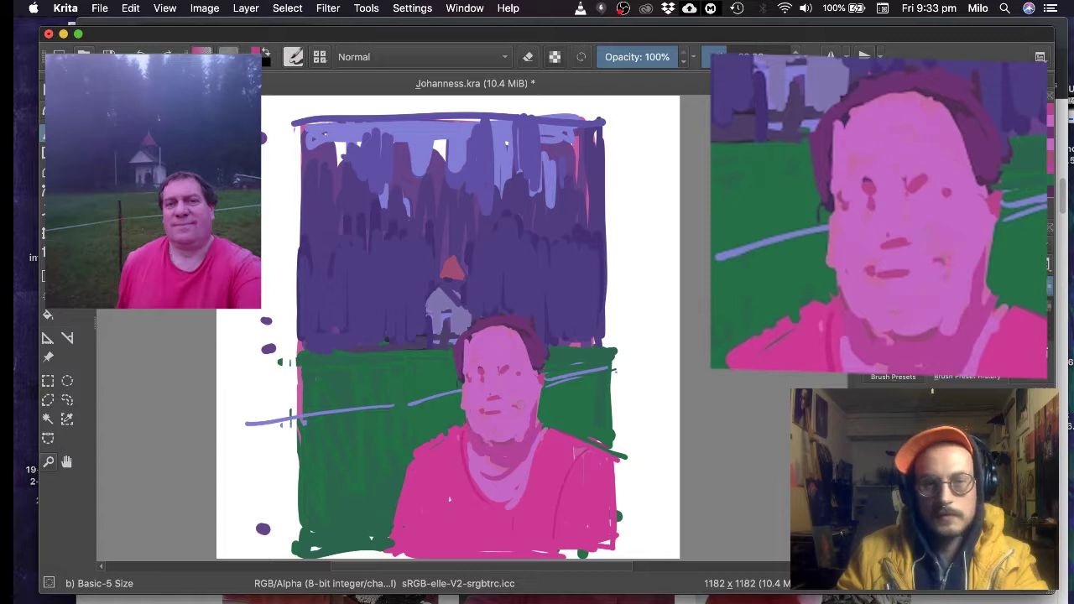
- Build up both eyes in mauve-red, arch a brow over the eye on the right and thicken the nose base
drag(915, 186, 952, 191)
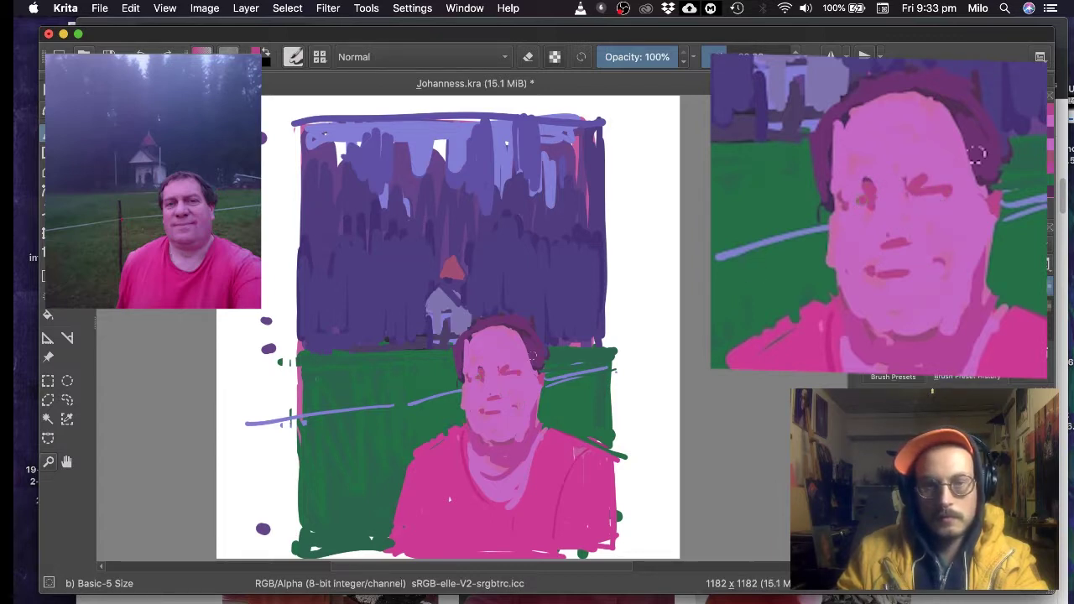
drag(848, 186, 861, 201)
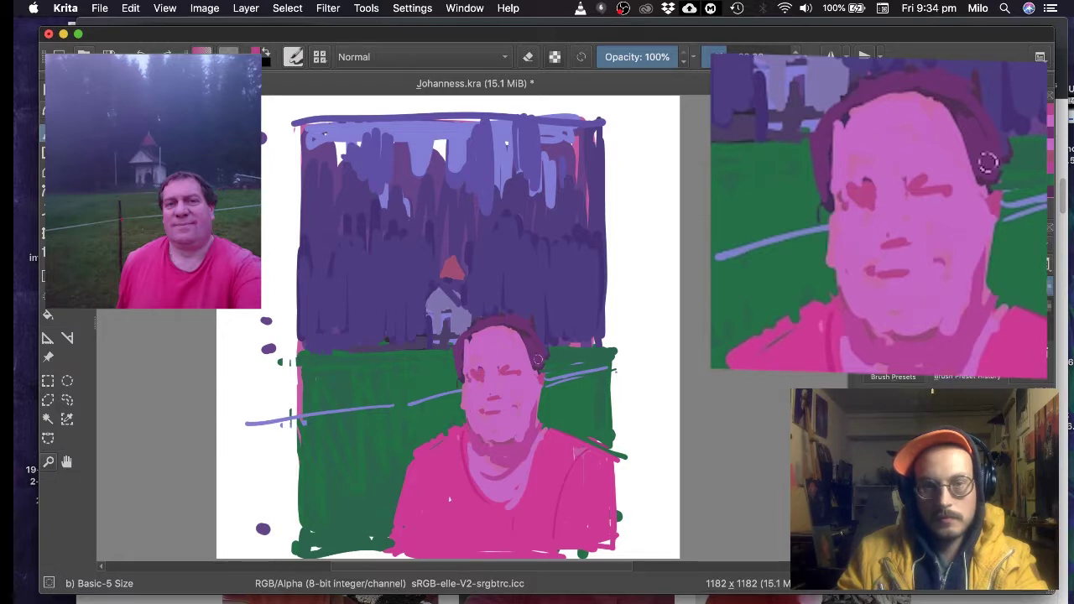
drag(512, 363, 525, 376)
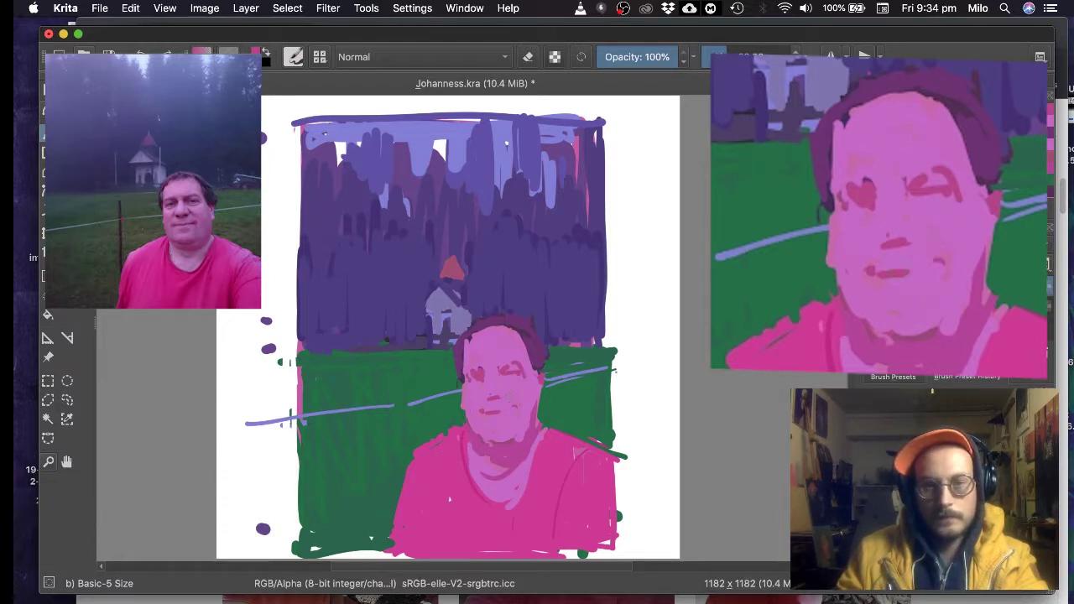
drag(501, 399, 494, 399)
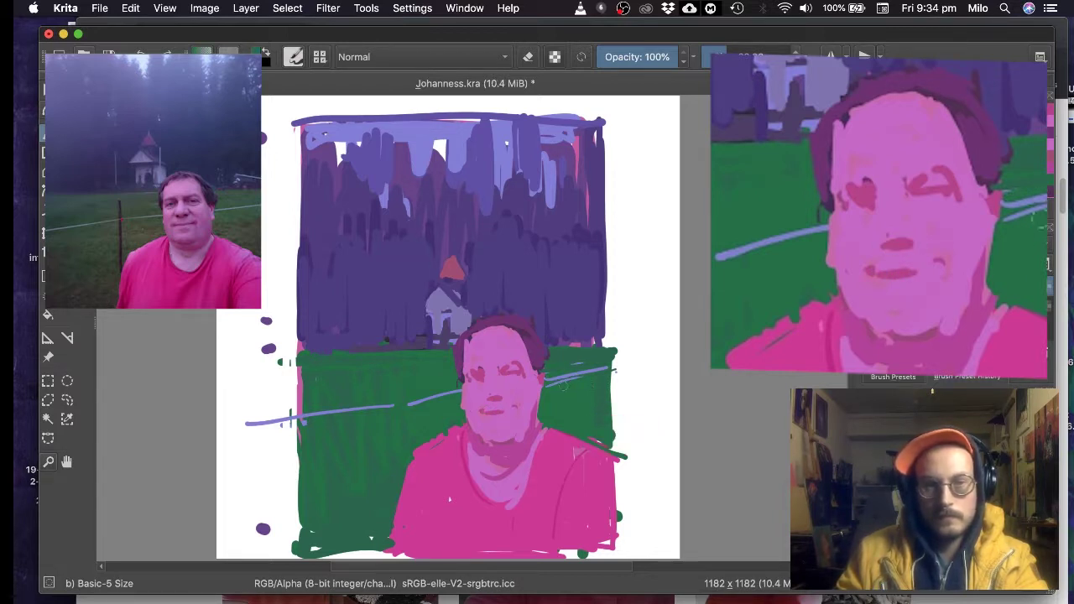
- Trim the fence line beside the head with green and fill out both eyes with sampled mauve tones
drag(548, 386, 581, 378)
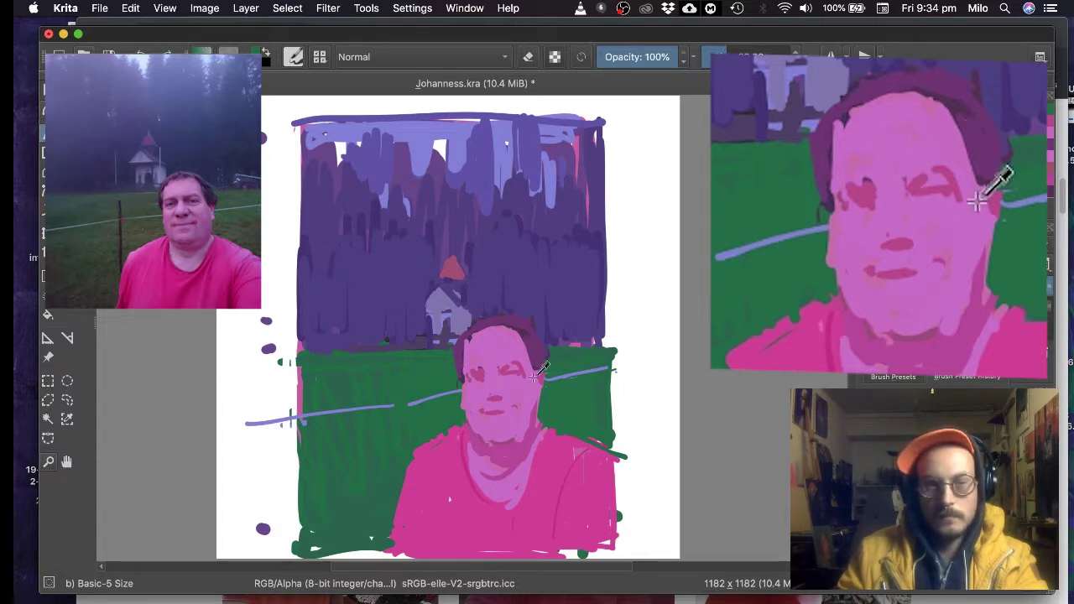
ctrl+click(945, 220)
ctrl+click(512, 374)
drag(512, 371, 510, 376)
ctrl+click(518, 372)
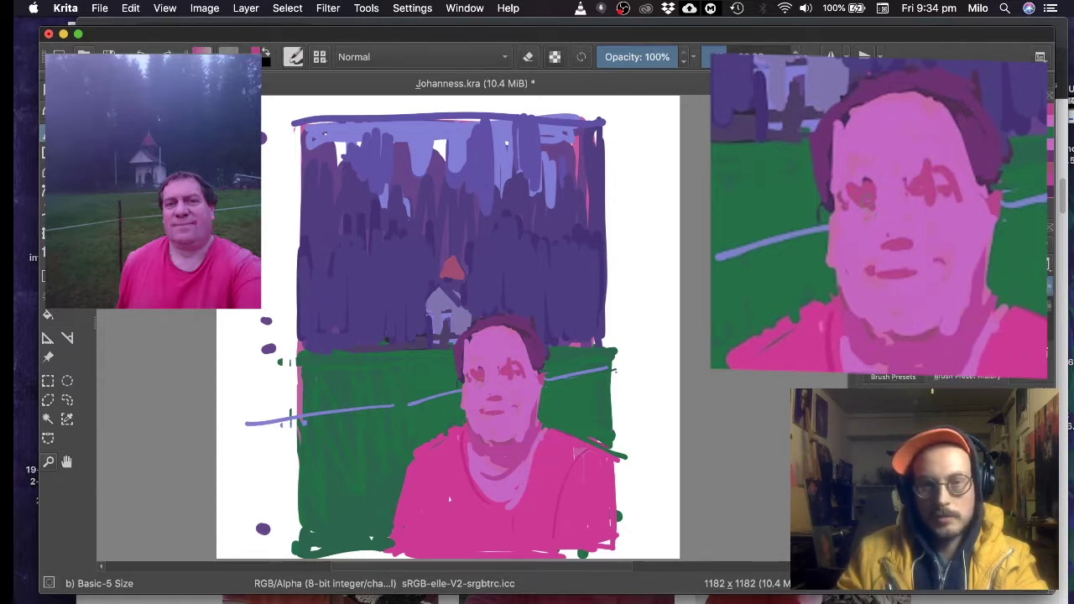
drag(480, 370, 506, 376)
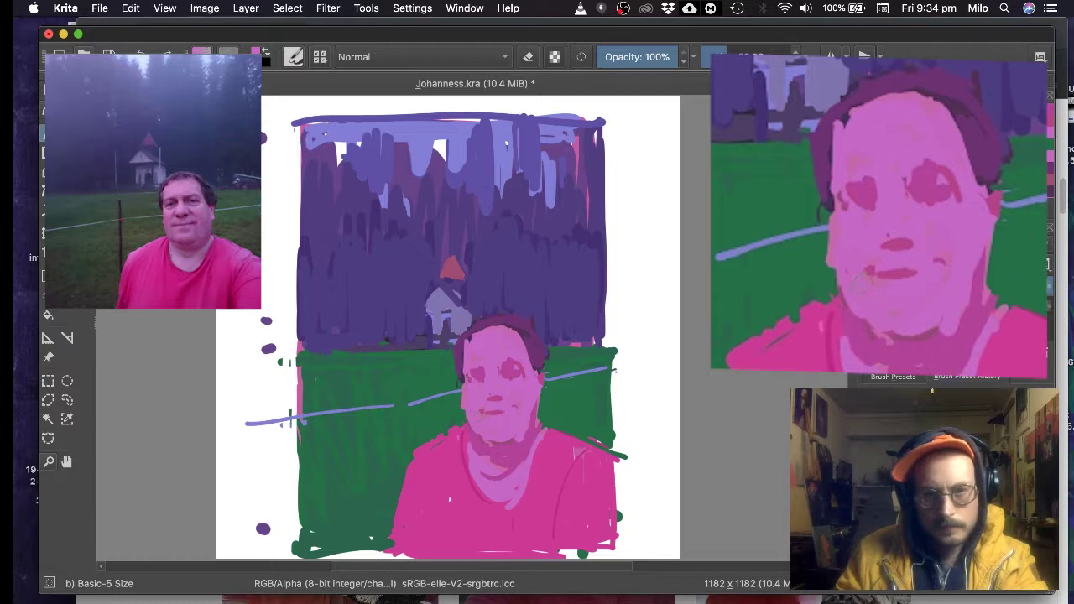
- Smooth the jaw and chin contour with skin pink and touch up the neck shadow in sampled magenta
mouse_move(467, 419)
mouse_down()
mouse_move(503, 446)
mouse_move(533, 424)
mouse_move(514, 441)
mouse_up()
drag(535, 401, 536, 425)
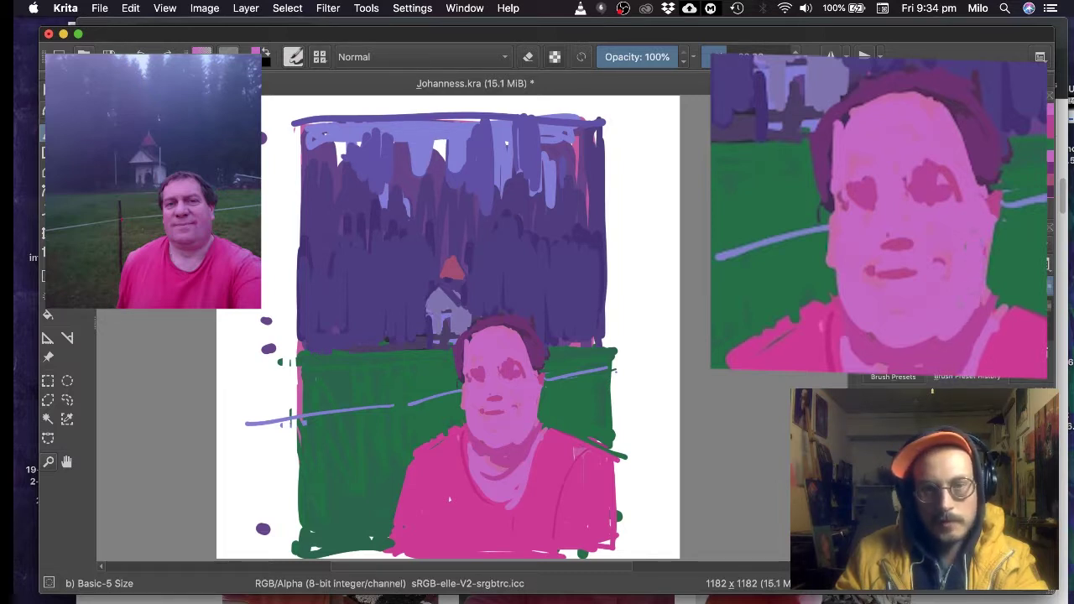
ctrl+click(509, 461)
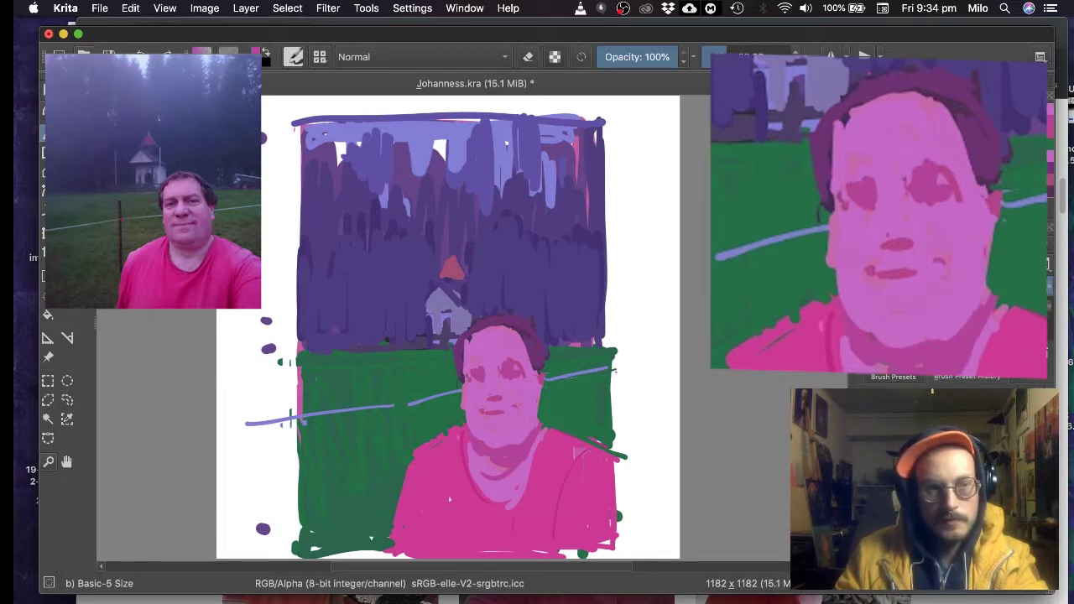
drag(469, 445, 489, 461)
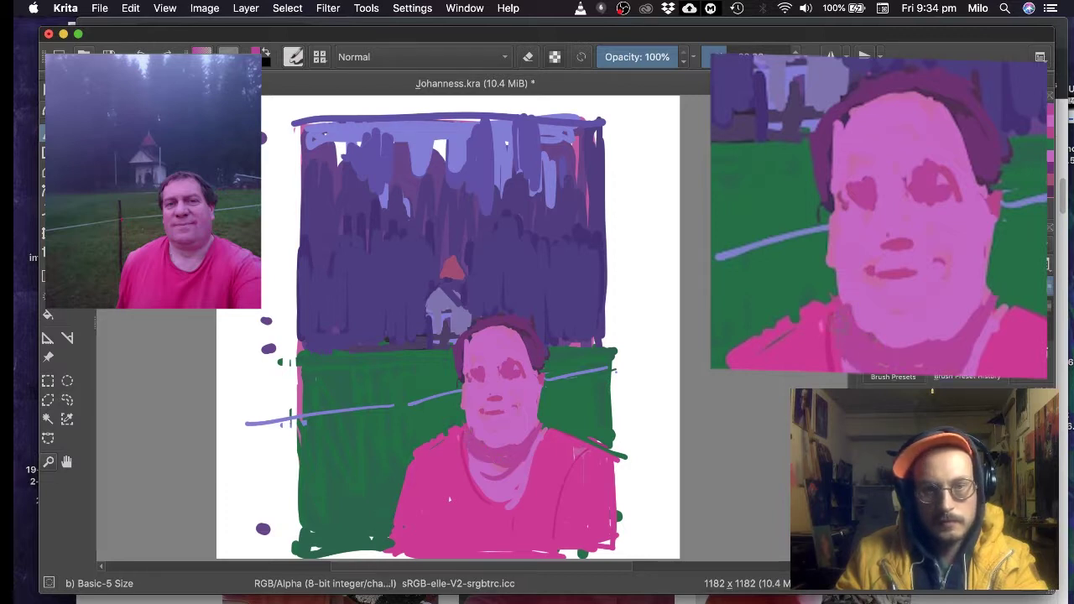
- Reshape the shoulder on the left with sampled green and shirt pink, and tidy the shirt's neckline
ctrl+click(439, 425)
drag(450, 423, 418, 451)
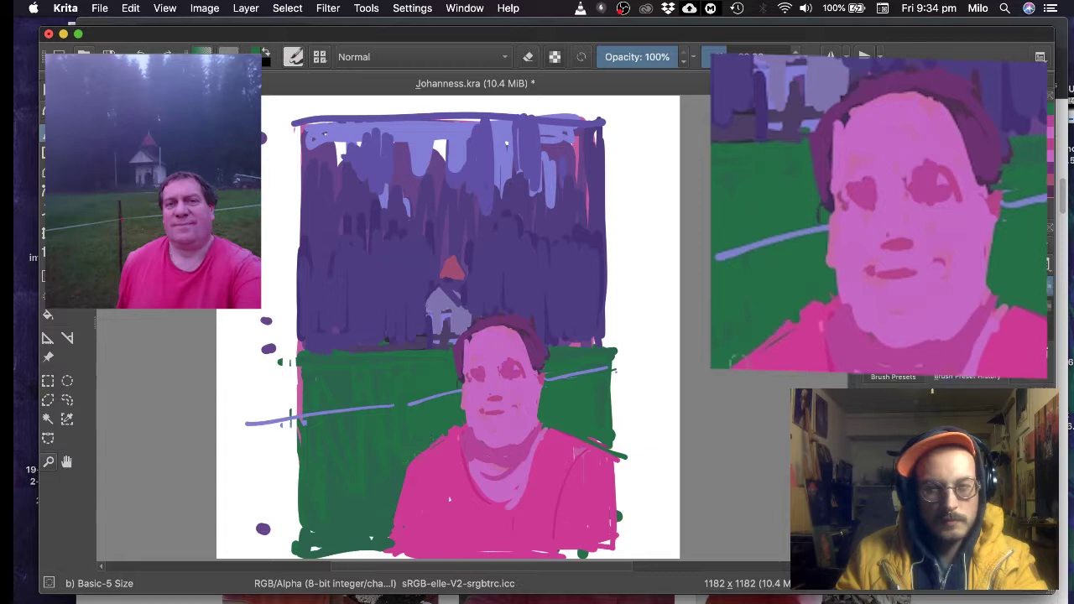
ctrl+click(811, 350)
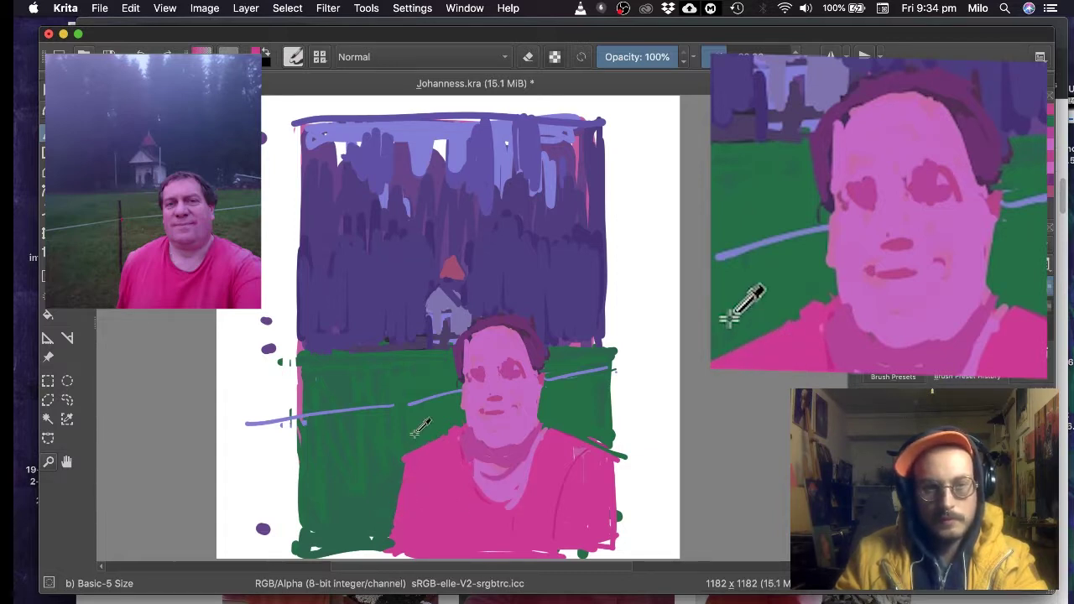
ctrl+click(746, 300)
ctrl+click(1033, 343)
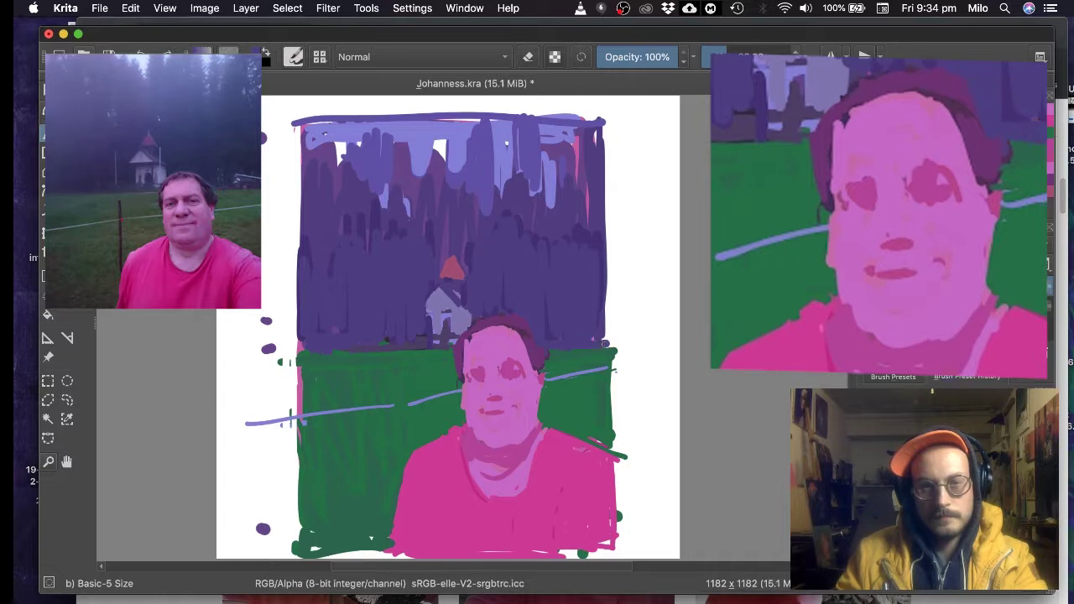
- Undo the stray mark by the nose and dab dark purple accents on both eyes, the nose base and the mouth corners
key(ctrl)
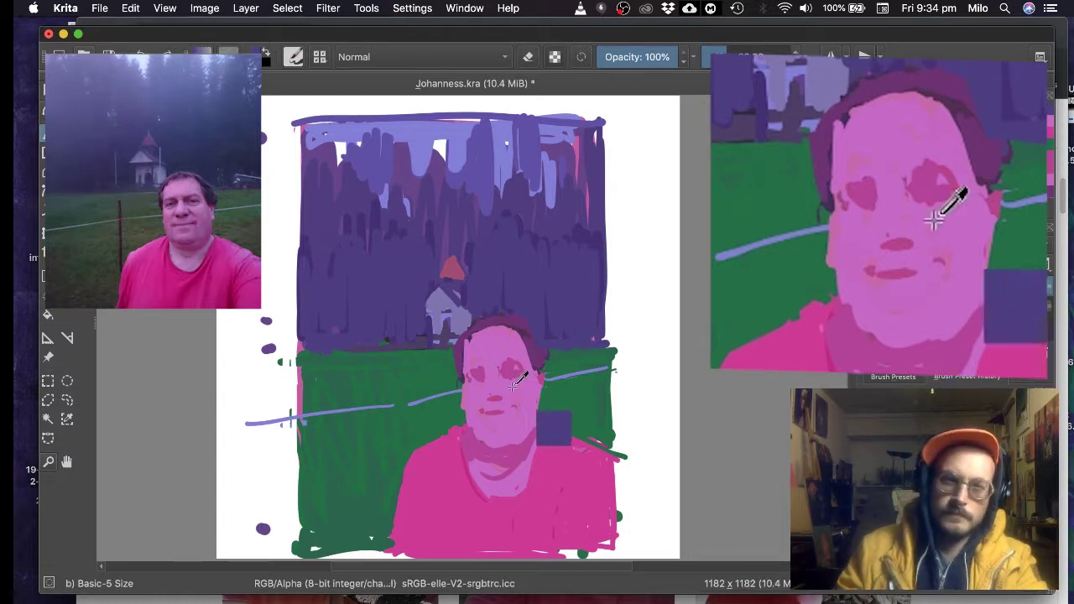
ctrl+click(512, 386)
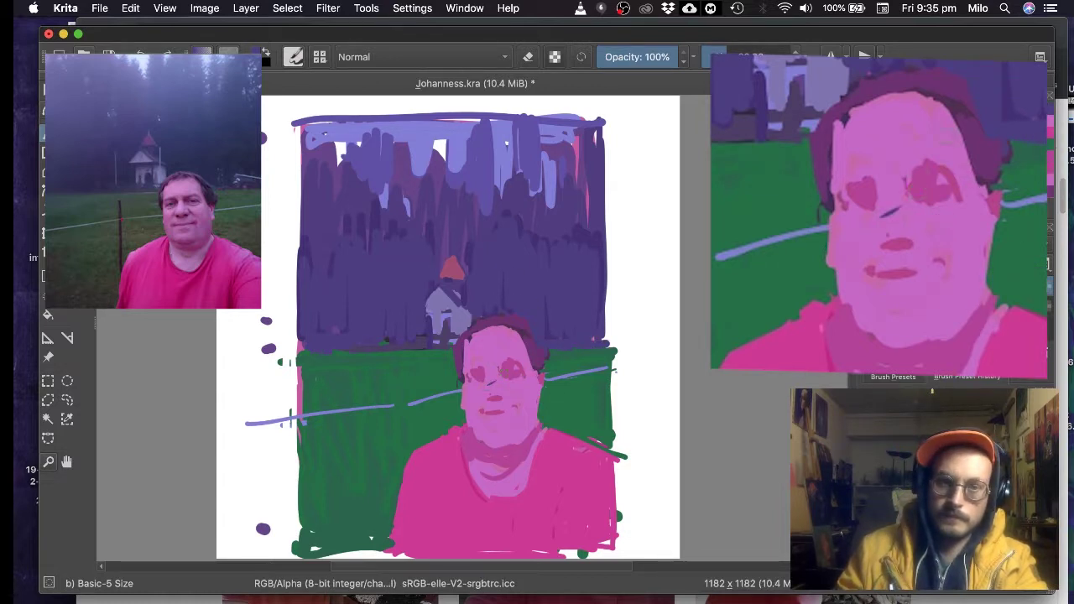
key(super+z)
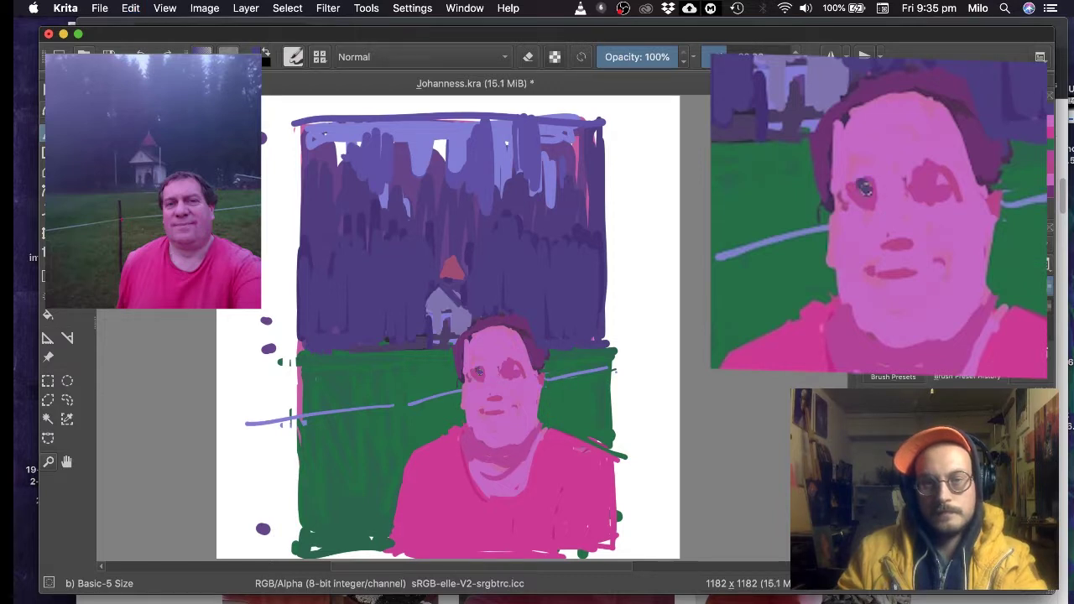
click(480, 372)
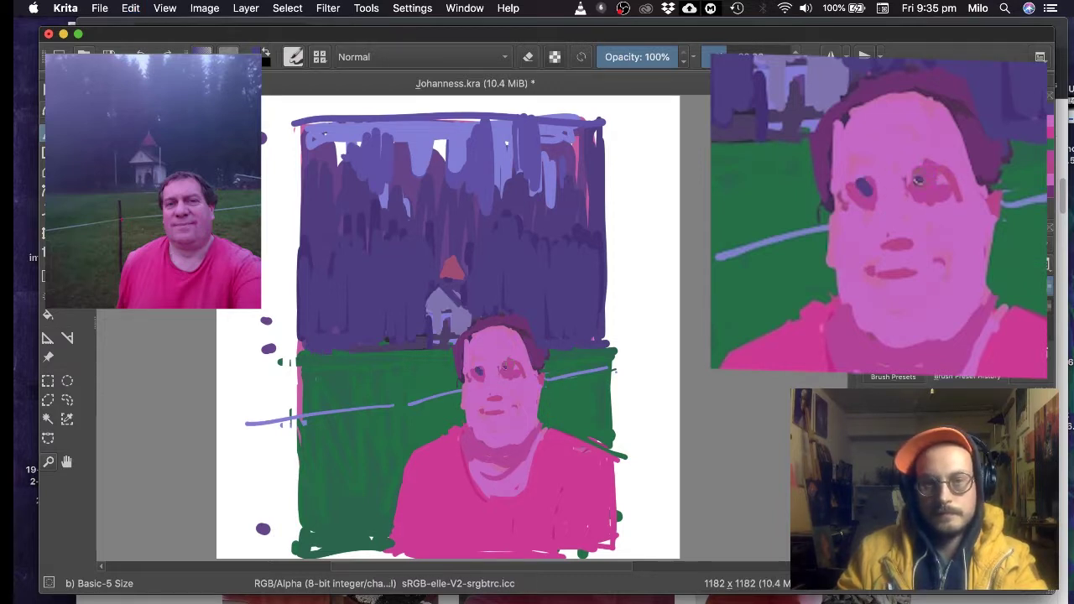
drag(507, 363, 504, 370)
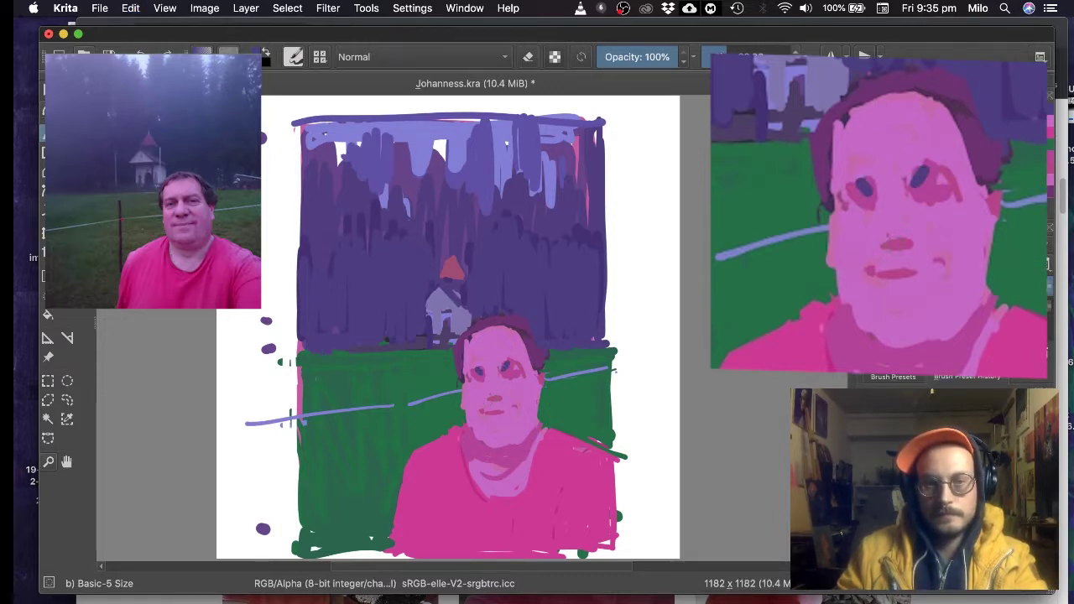
click(495, 396)
click(512, 409)
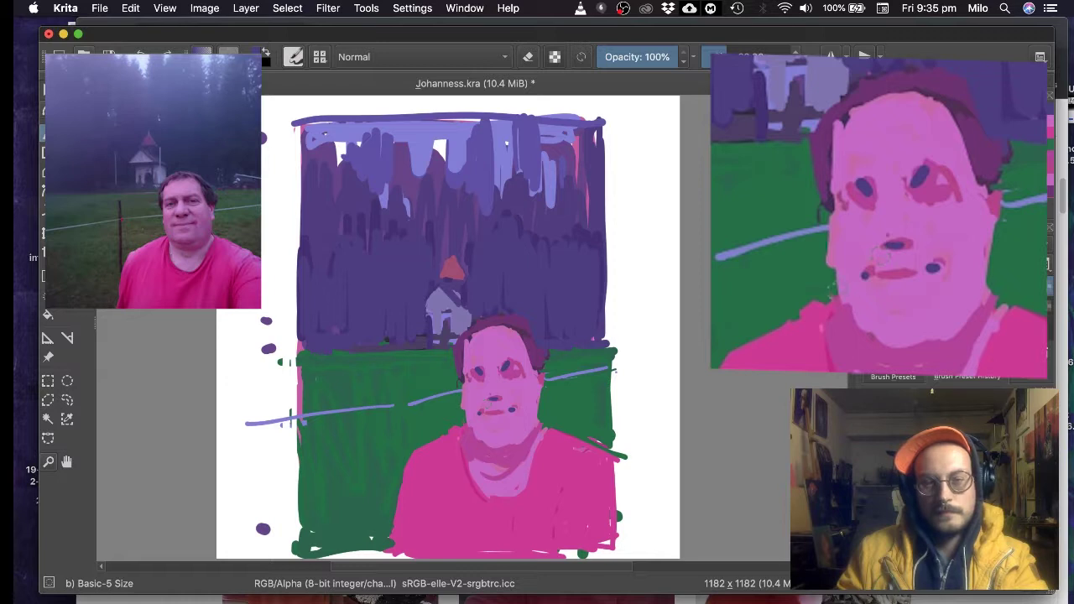
- Paint dark purple contour strokes along the jaw, shoulder edge and both sides of the collar, with a mark at the neckline
mouse_move(467, 411)
mouse_down()
mouse_move(472, 435)
mouse_move(432, 444)
mouse_up()
drag(824, 310, 829, 370)
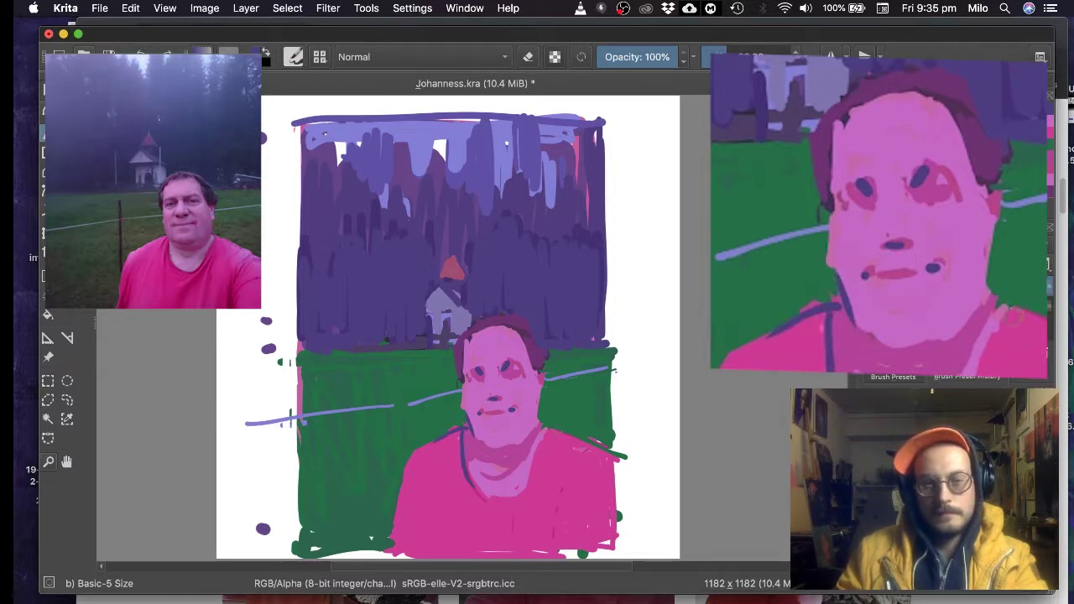
drag(547, 429, 534, 490)
drag(497, 507, 512, 512)
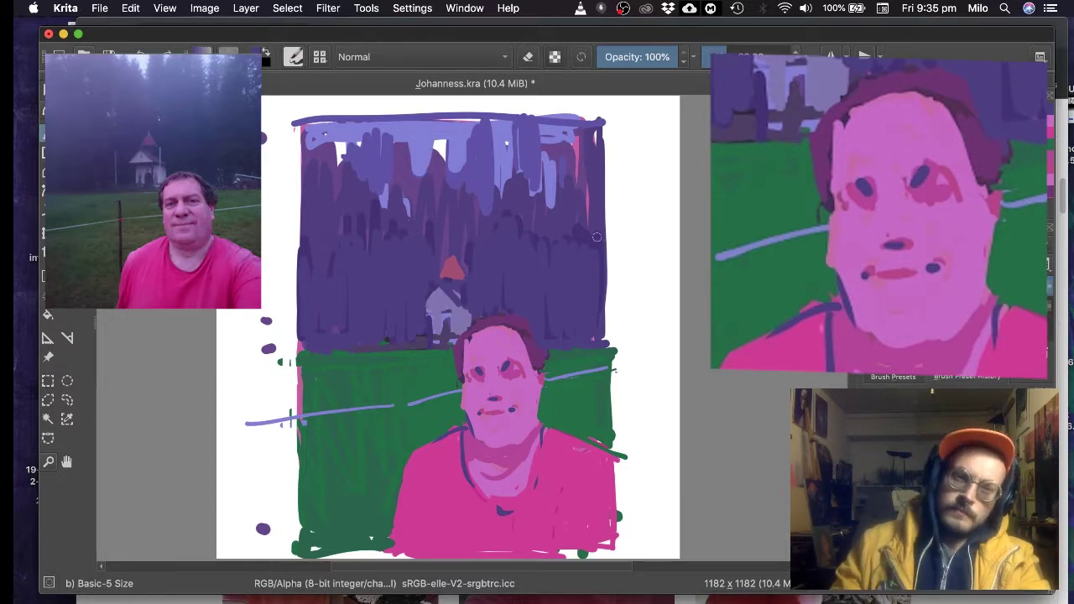
key(Delete)
key(ctrl+z)
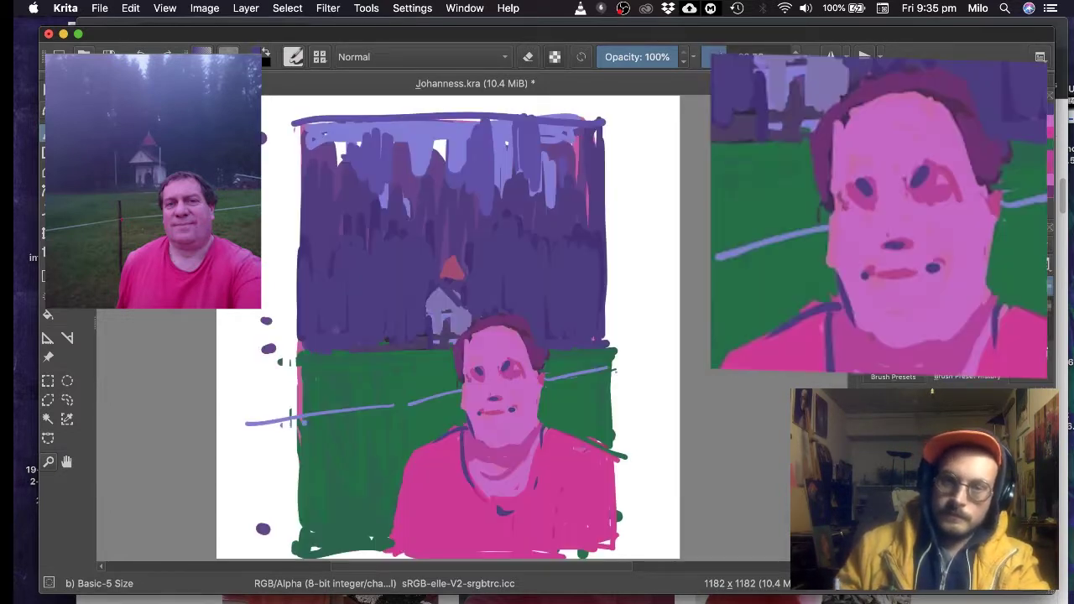
ctrl+click(582, 276)
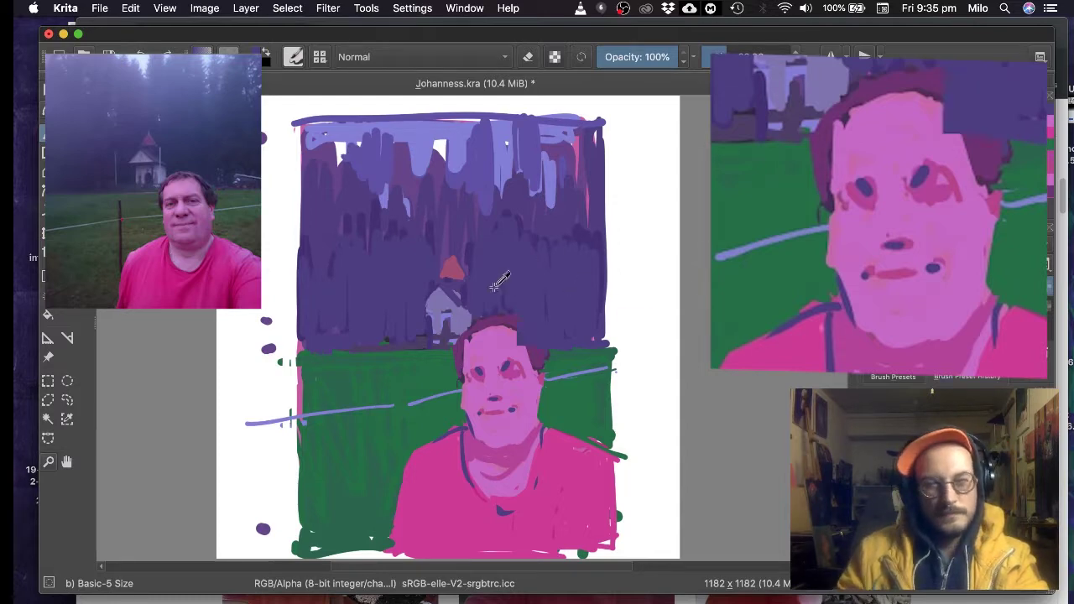
ctrl+click(587, 382)
- Paint over the nose's dark accent in mauve-red and widen the nose base into a slanted horizontal bar
scroll(584, 380, up, 3)
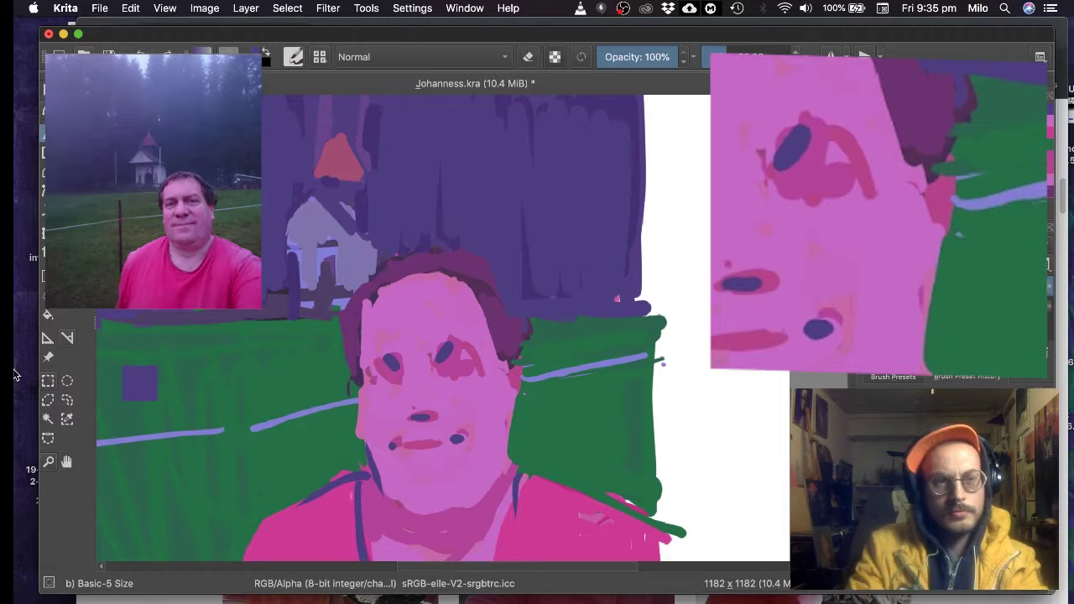
key(super+Tab)
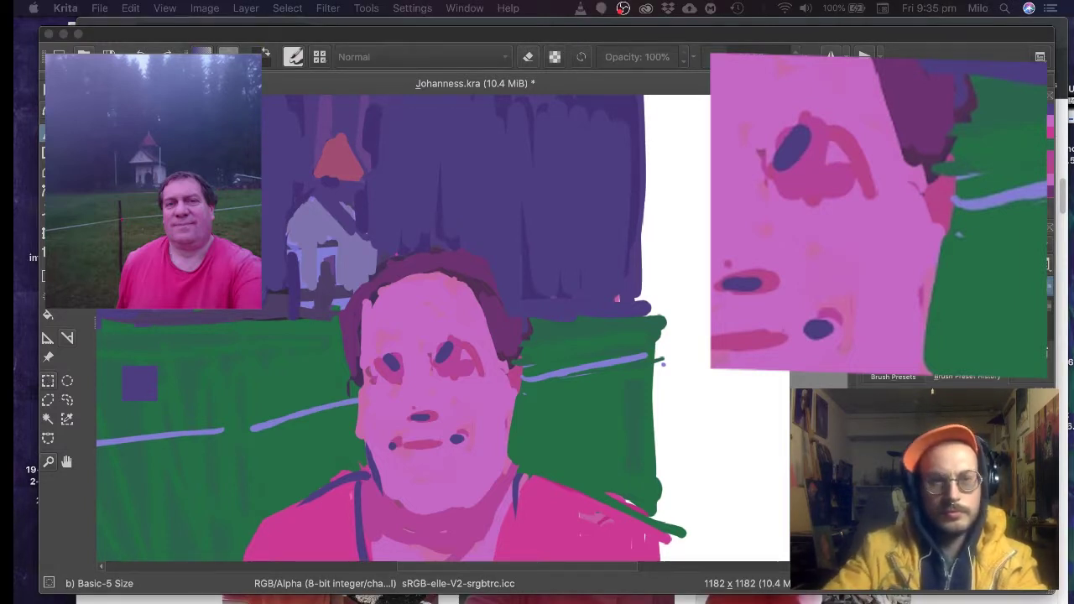
click(1021, 357)
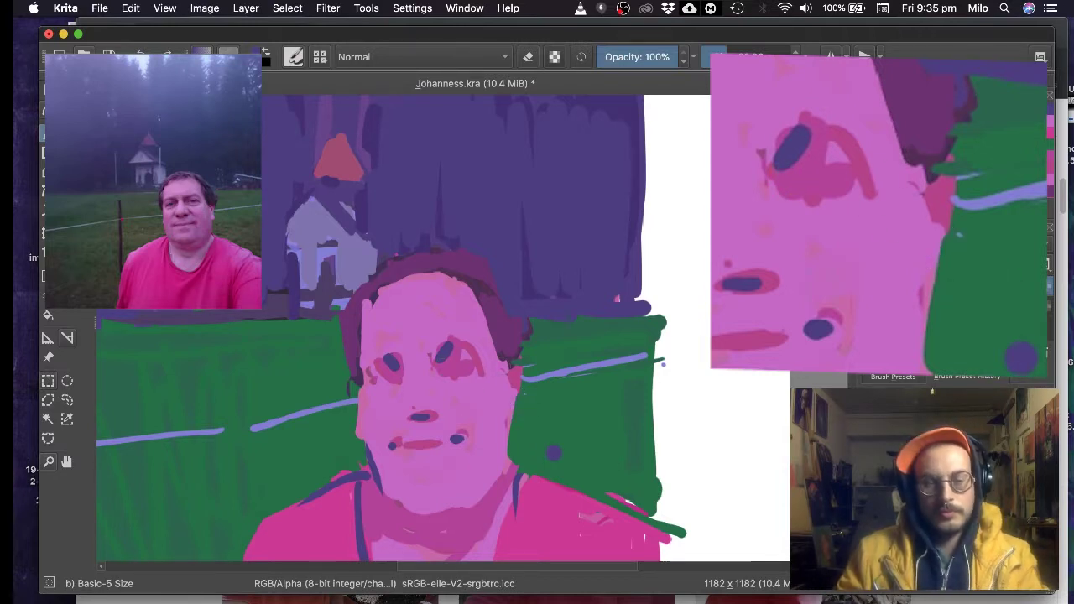
drag(461, 432, 513, 396)
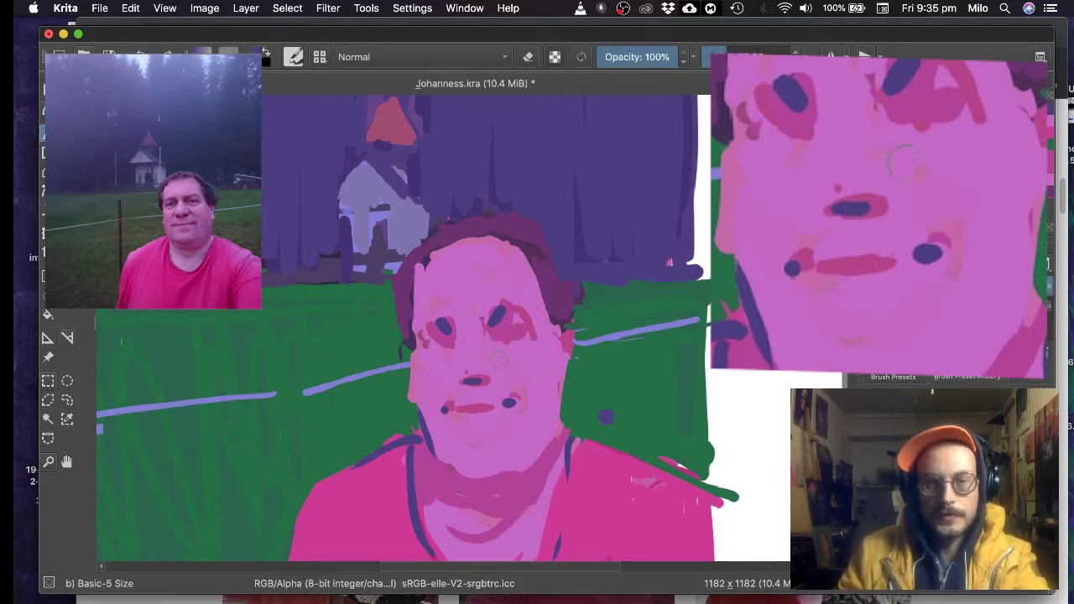
ctrl+click(460, 361)
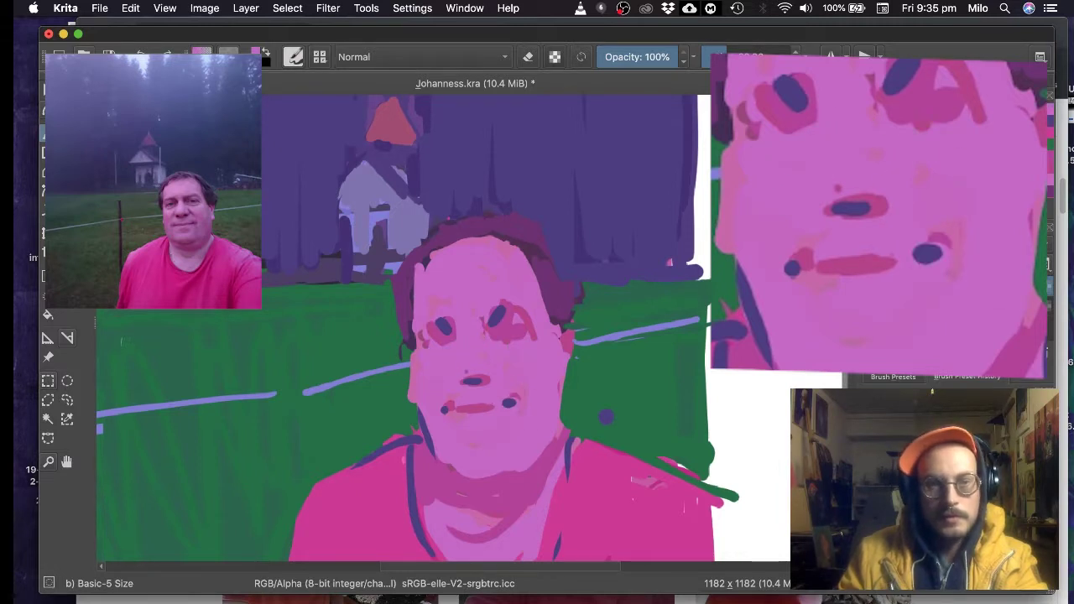
mouse_move(890, 193)
mouse_down()
mouse_move(831, 208)
mouse_move(889, 191)
mouse_up()
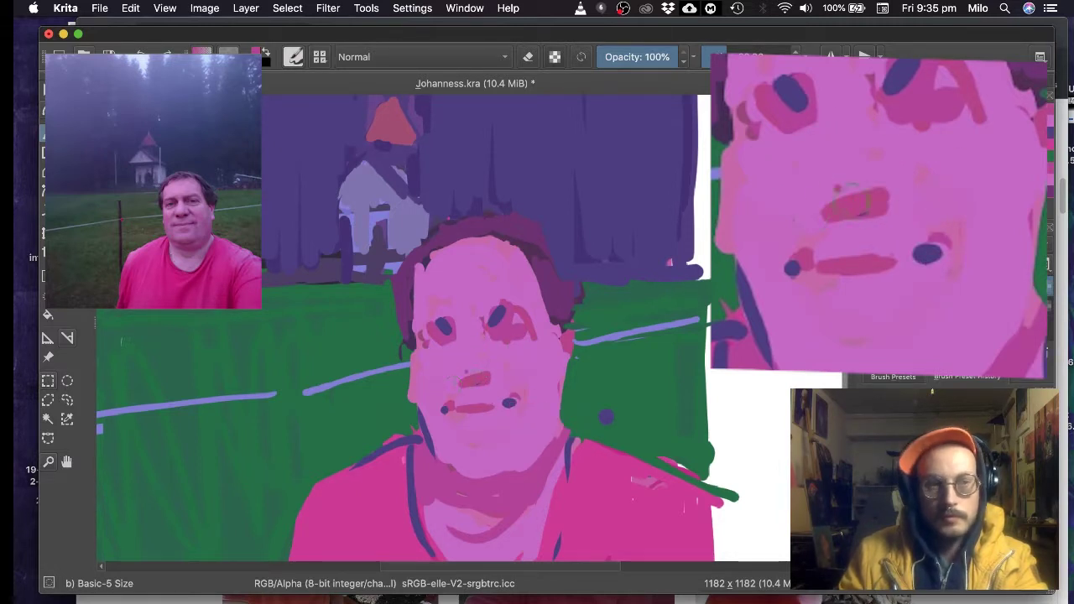
mouse_move(454, 372)
mouse_down()
mouse_move(485, 368)
mouse_move(464, 383)
mouse_move(487, 413)
mouse_move(466, 406)
mouse_move(487, 407)
mouse_up()
- Cover the old mouth with skin pink, repaint it as a shorter mauve-red line and trim the arch over the eye on the right
ctrl+click(504, 376)
ctrl+click(509, 403)
ctrl+click(471, 417)
ctrl+click(508, 336)
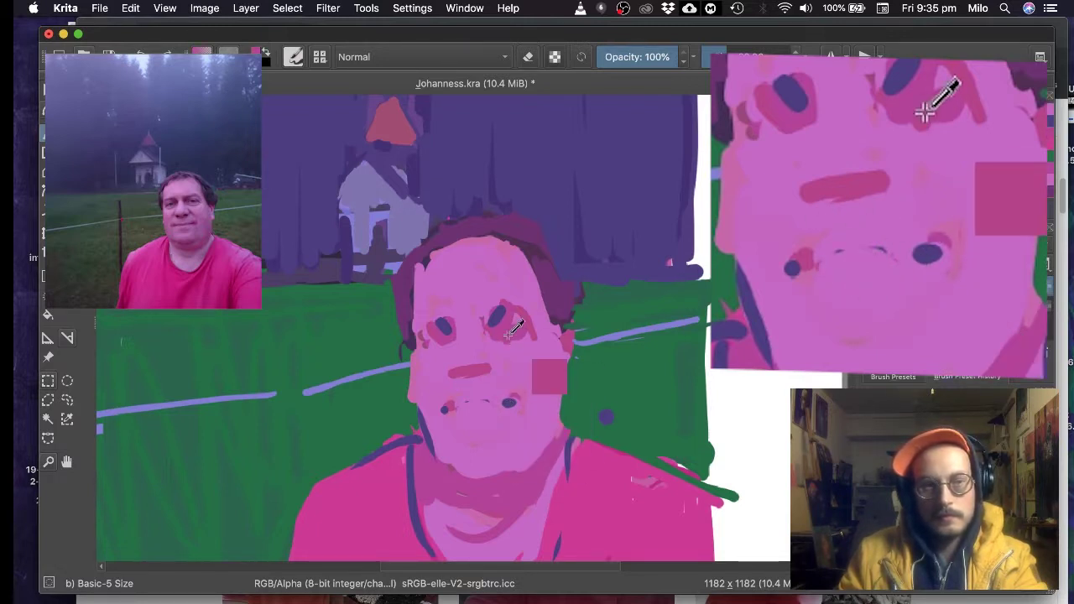
drag(838, 253, 895, 244)
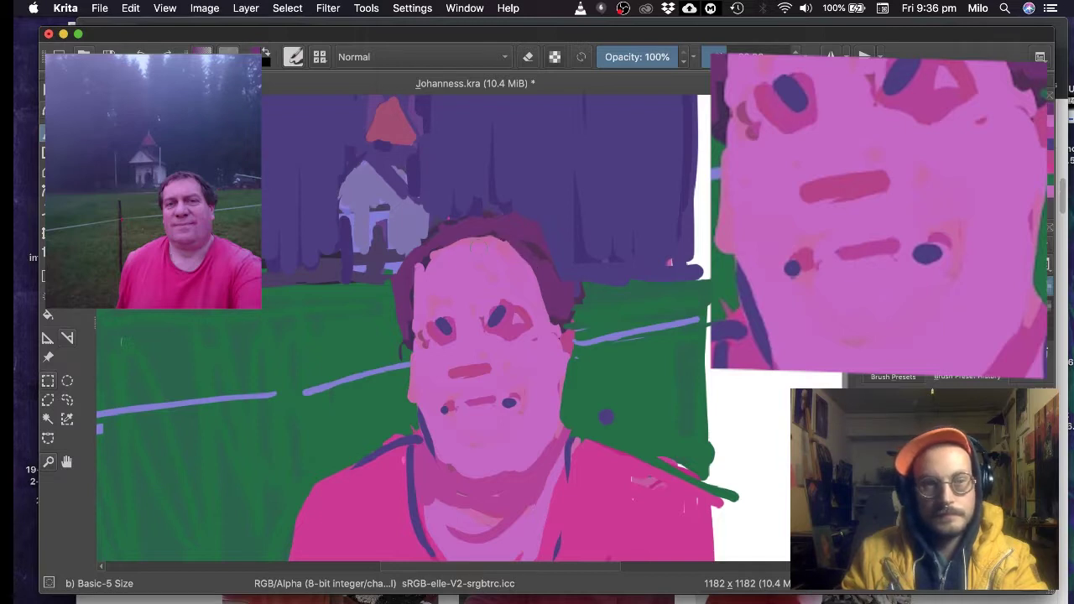
- Add plum hair strokes at the temple on the left and dark strands down the hair on the right
drag(430, 258, 418, 280)
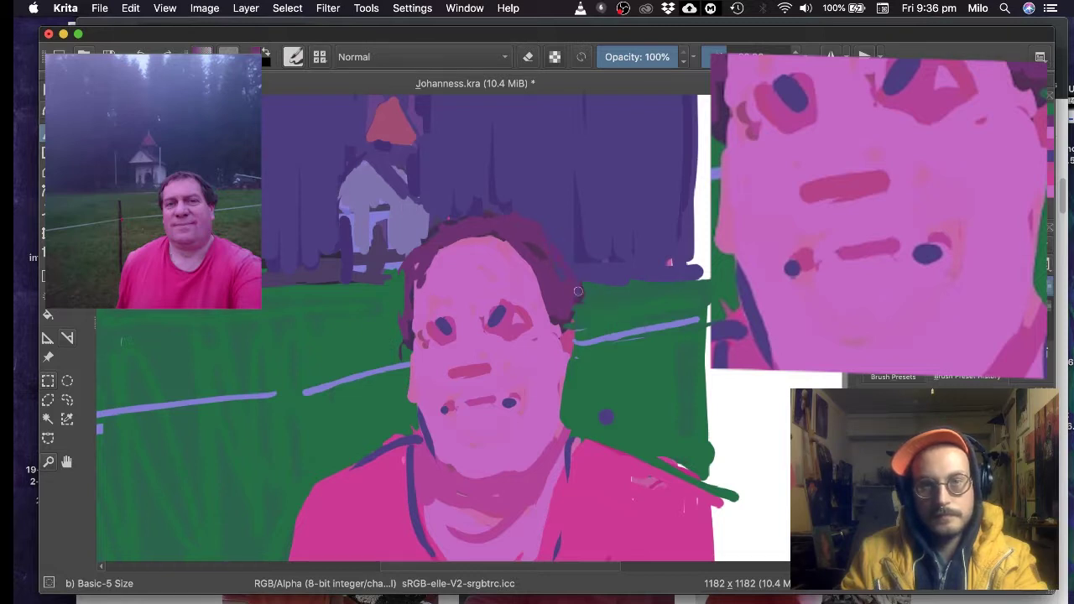
mouse_move(522, 250)
mouse_down()
mouse_move(557, 314)
mouse_move(533, 247)
mouse_move(554, 262)
mouse_move(568, 307)
mouse_move(552, 245)
mouse_move(569, 329)
mouse_up()
- Mark the earlobe on the right in sampled magenta and draw thin contour lines down both sides of the face
ctrl+click(576, 333)
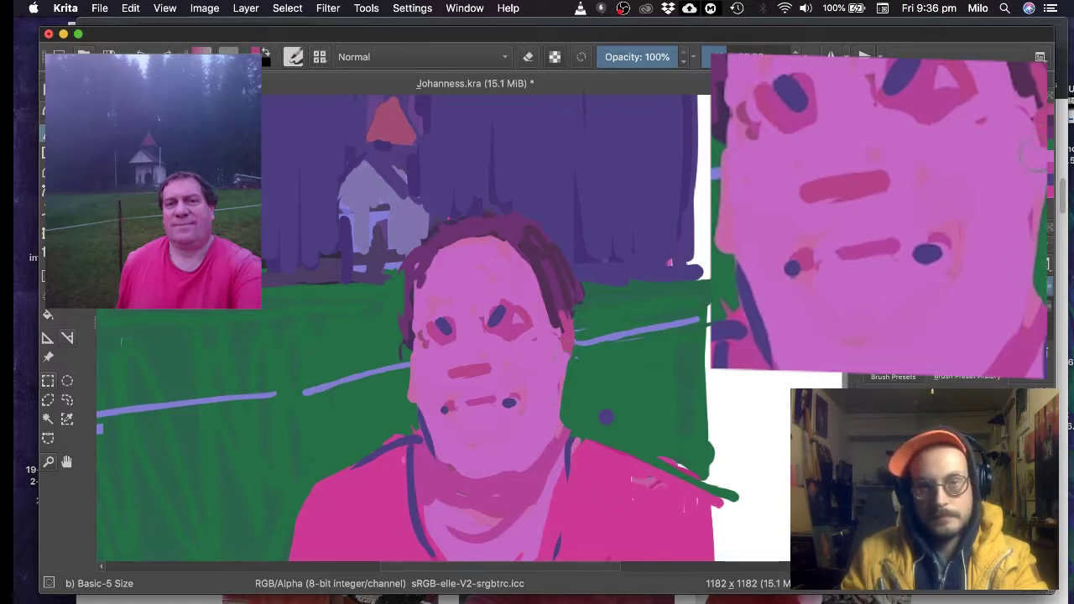
click(567, 367)
ctrl+click(551, 370)
drag(557, 377, 557, 397)
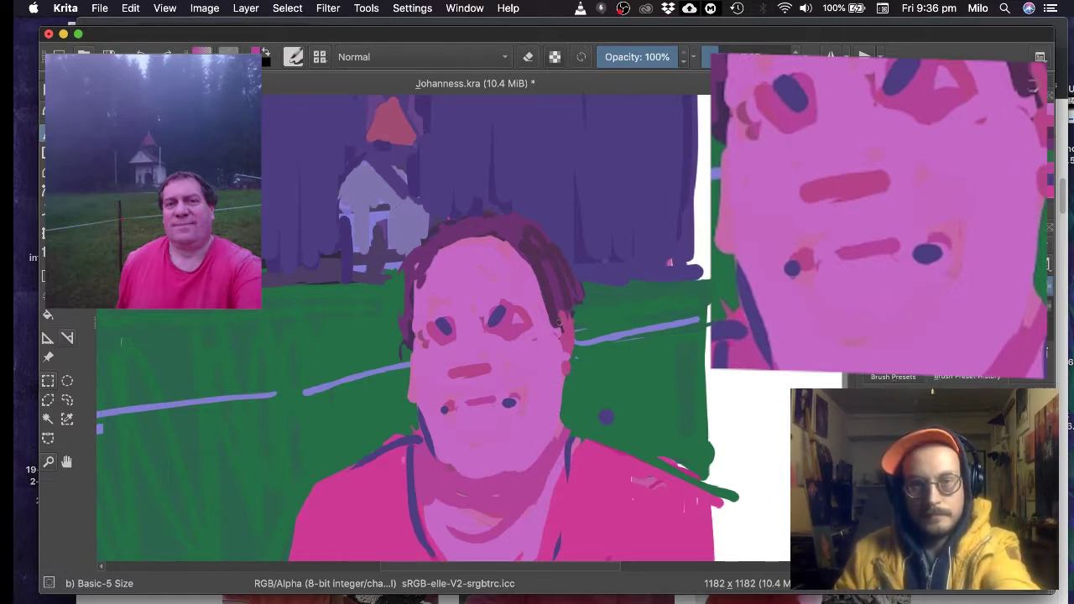
drag(559, 320, 560, 437)
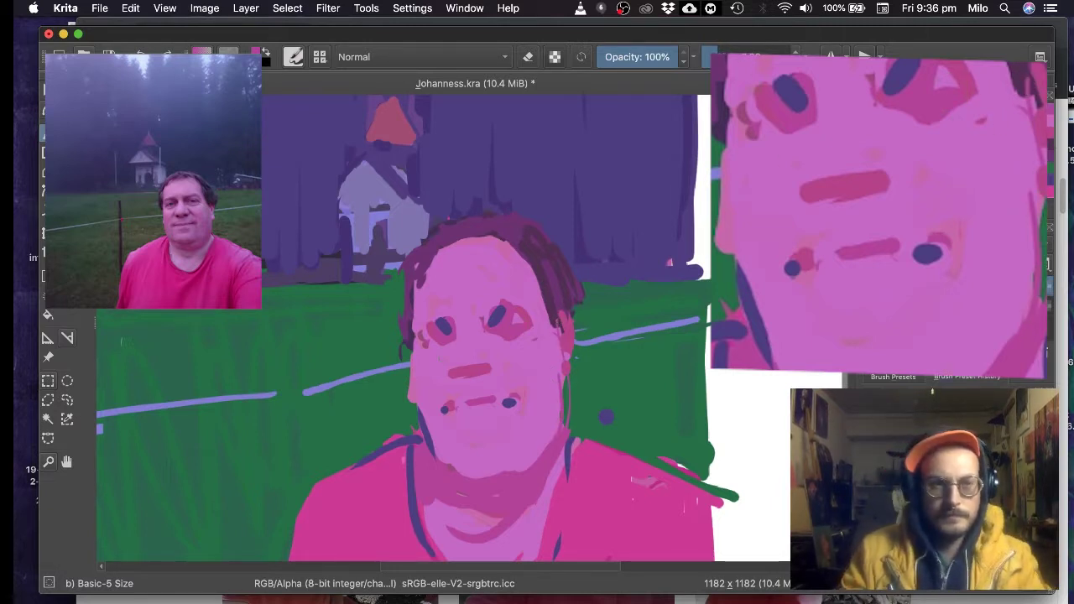
drag(413, 316, 424, 418)
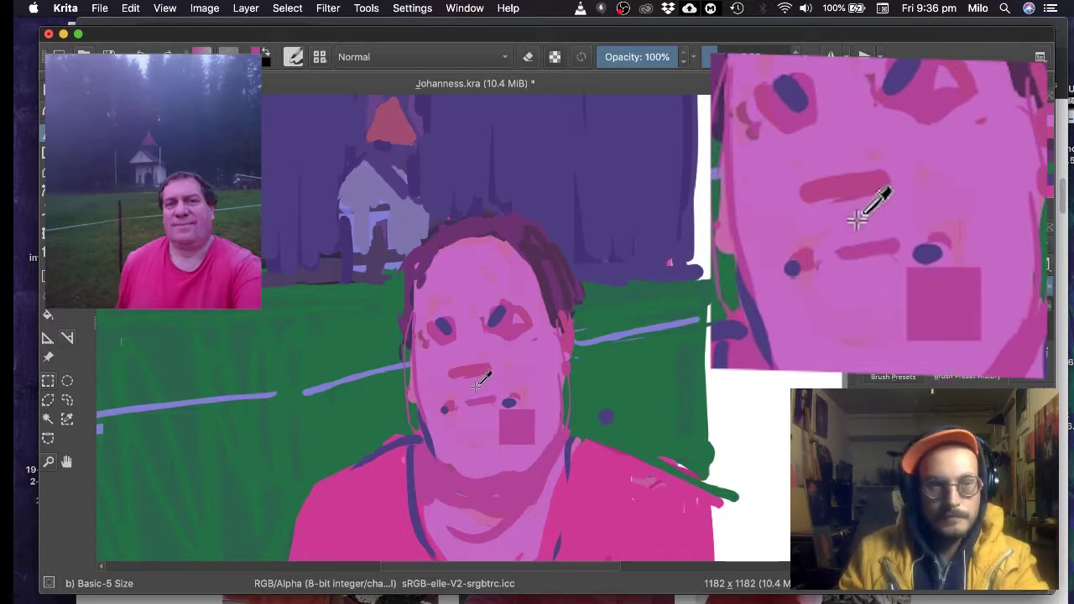
- Thicken the nose base with sampled mauve-red and thin the middle of the mouth line
ctrl+click(476, 388)
mouse_move(473, 397)
mouse_down()
mouse_move(487, 395)
mouse_move(463, 380)
mouse_up()
ctrl+click(469, 369)
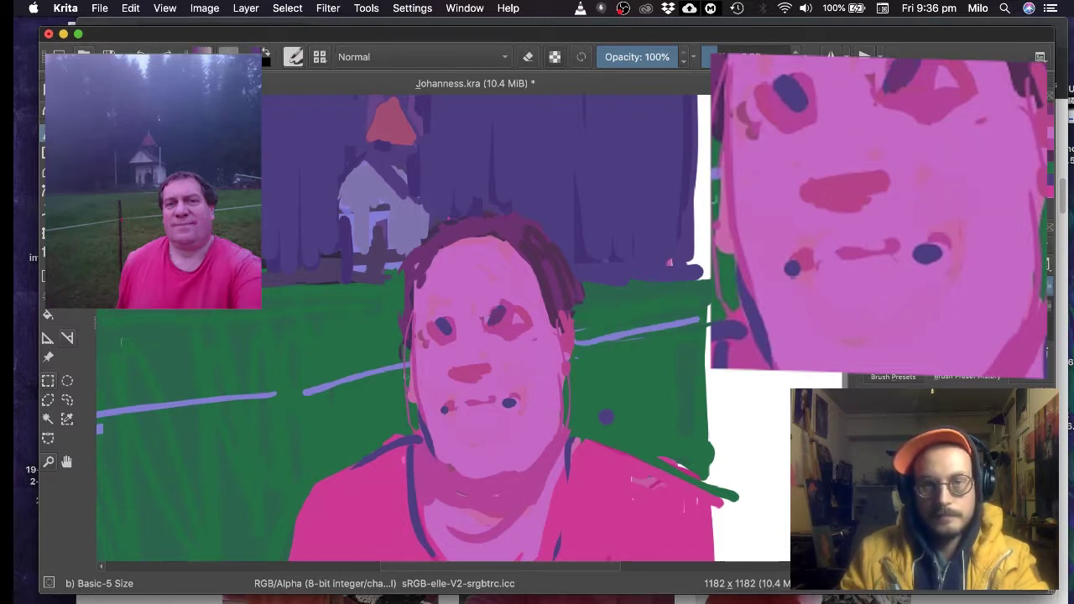
- Paint a dark plum stroke from the eye on the left towards the temple and dab a nostril on the nose
mouse_move(788, 84)
mouse_down()
mouse_move(782, 102)
mouse_move(742, 120)
mouse_up()
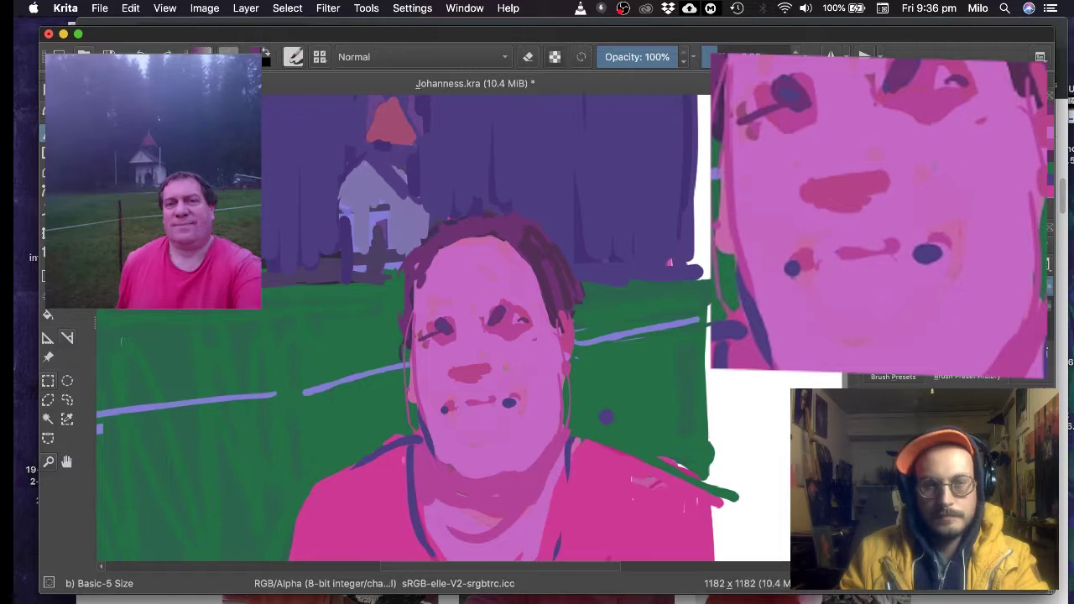
click(878, 191)
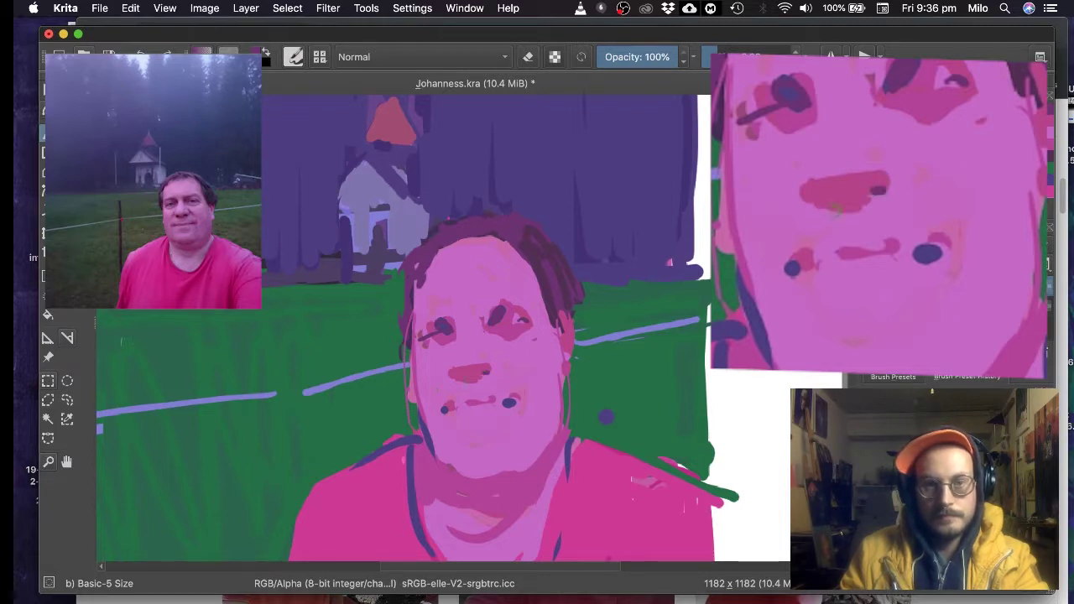
- Darken the middle of the mouth line, dot the area below the lips and stroke plum contours along the chin, jaw and neck
drag(832, 255, 868, 254)
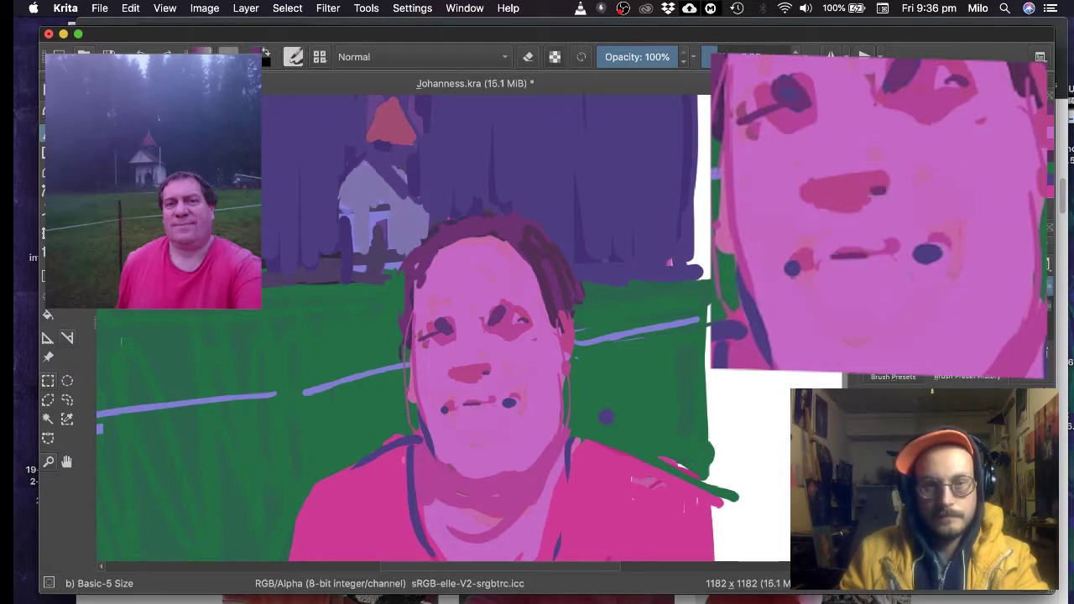
click(861, 288)
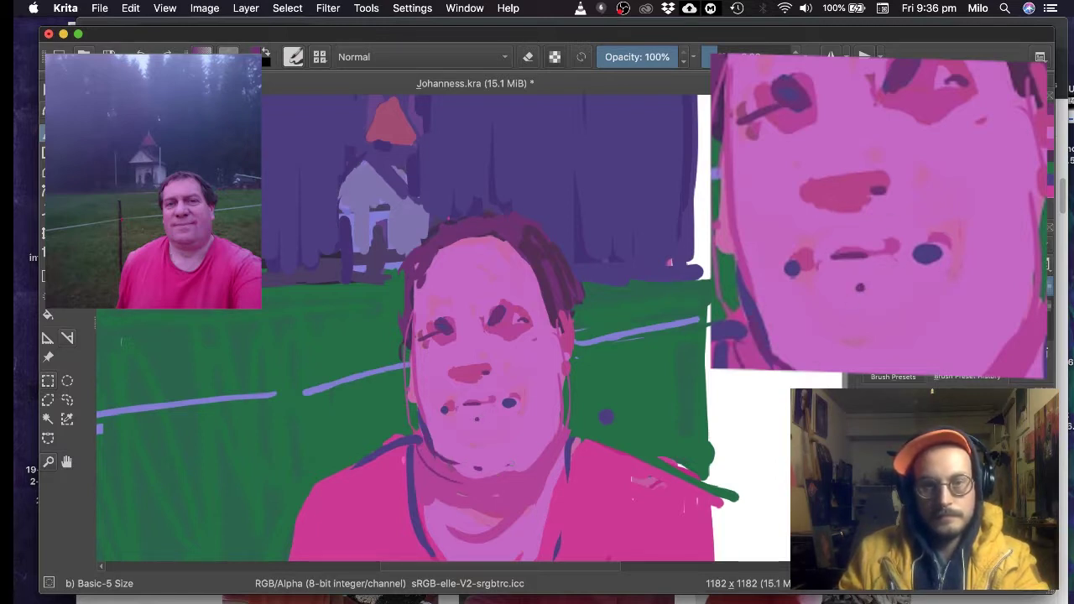
drag(952, 374, 975, 362)
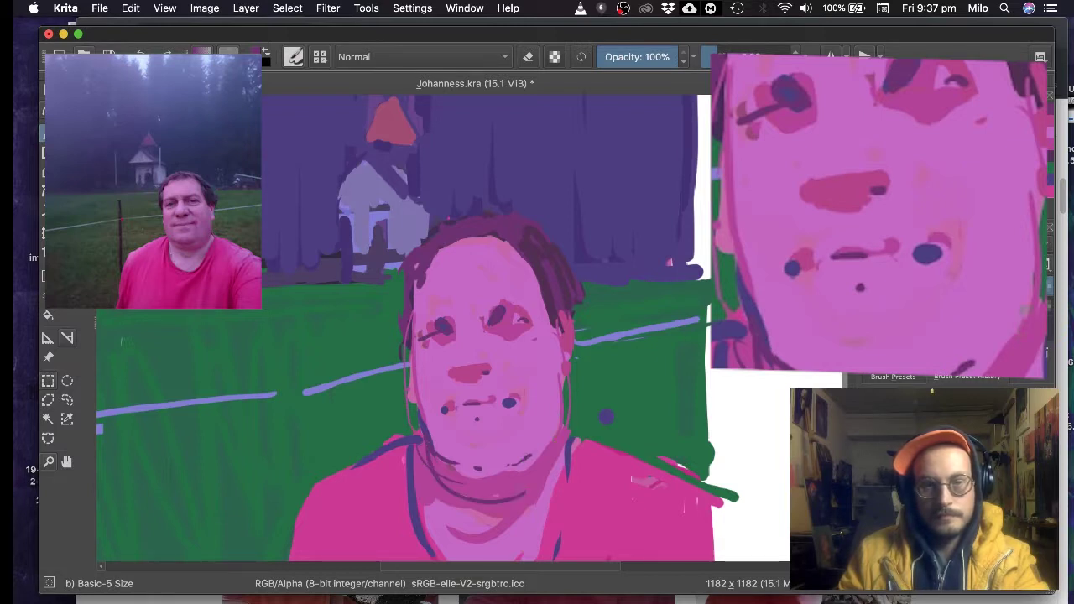
mouse_move(556, 426)
mouse_down()
mouse_move(553, 455)
mouse_move(563, 434)
mouse_move(579, 440)
mouse_move(574, 461)
mouse_up()
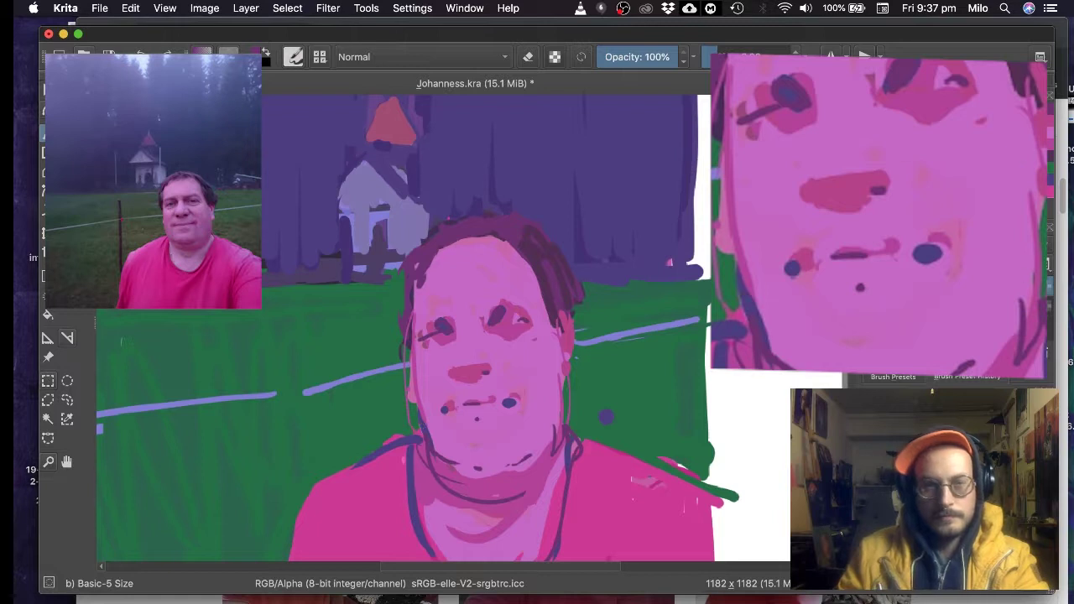
- Clean up the hair's outer edge, the meadow horizon and the jaw contours with sampled purple, green and skin pink
ctrl+click(542, 214)
drag(540, 233, 551, 251)
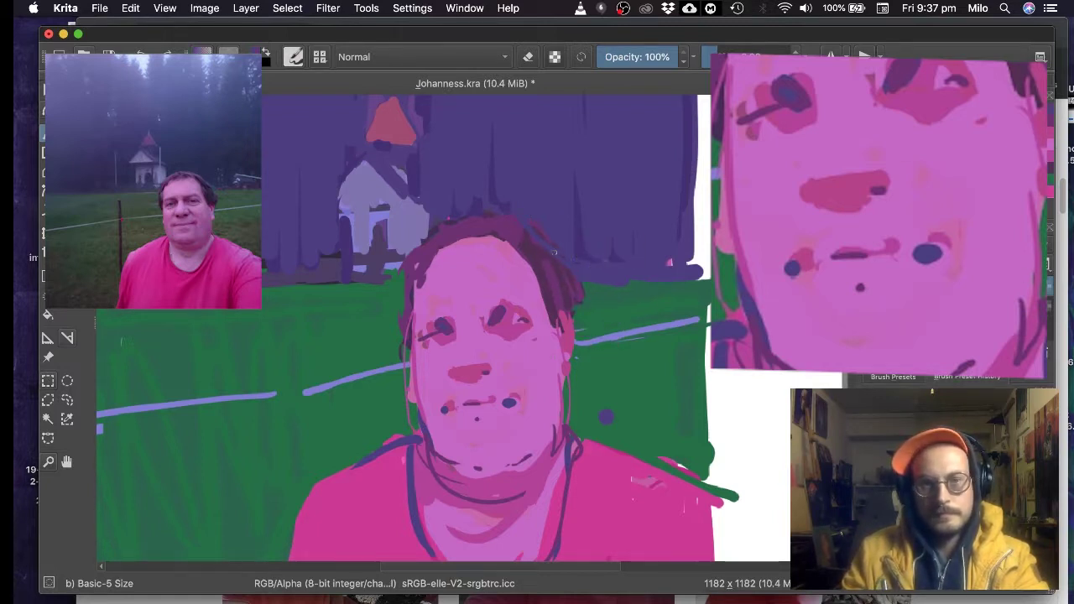
ctrl+click(631, 305)
drag(622, 281, 600, 280)
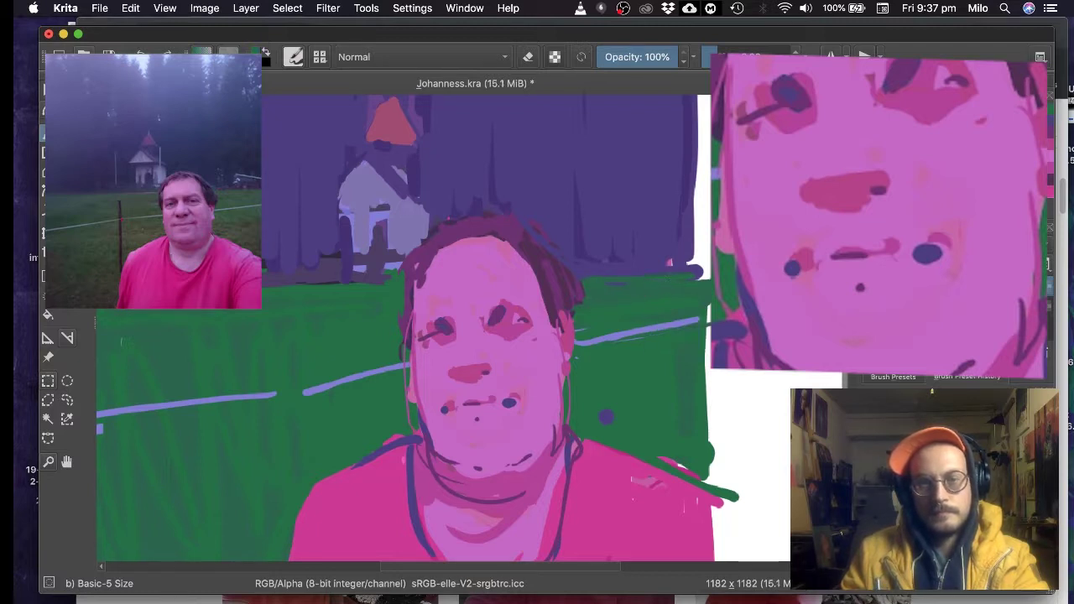
ctrl+click(436, 387)
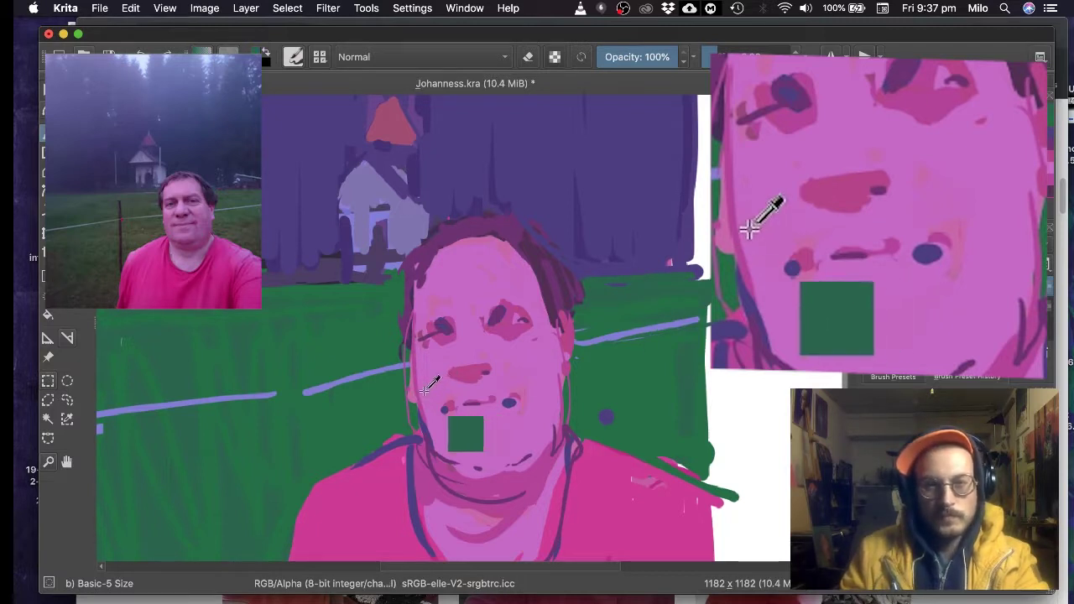
drag(421, 399, 427, 431)
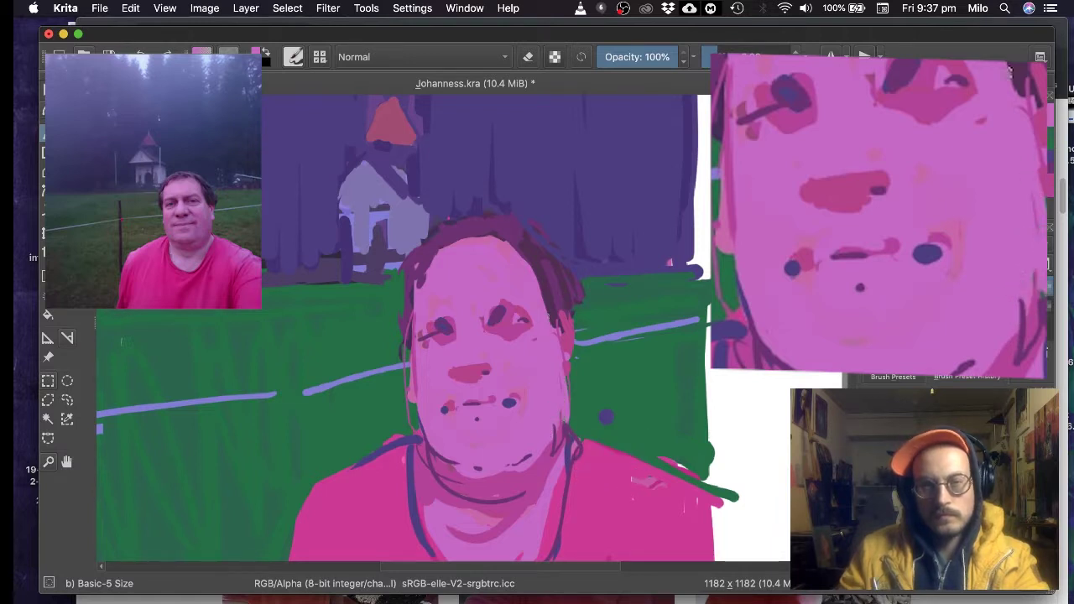
- Paint sampled plum strokes along the hairline towards the temple on the left and undo the last two strokes
ctrl+click(564, 281)
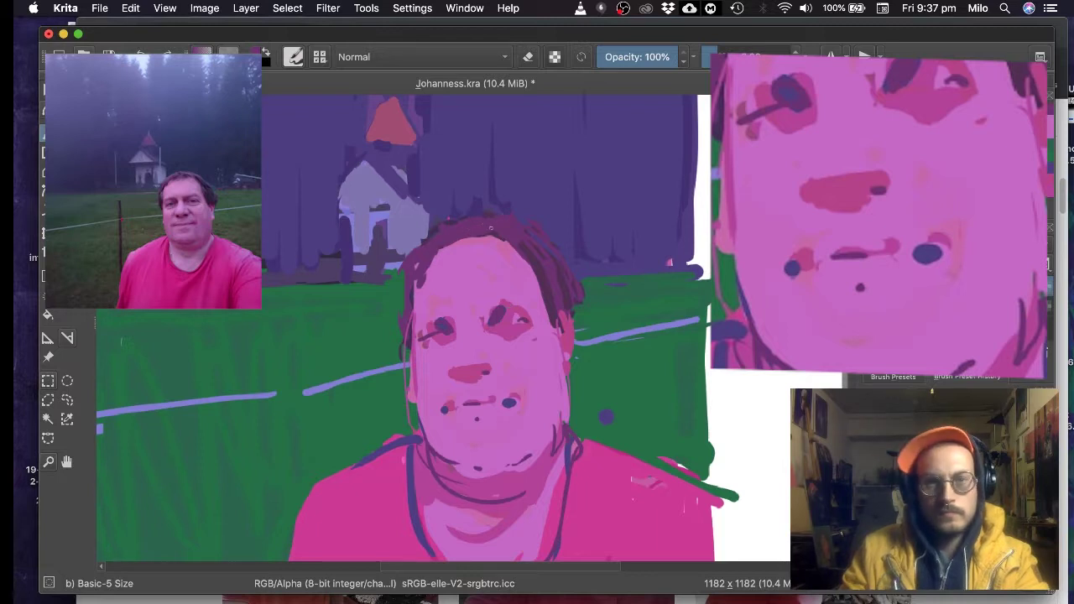
mouse_move(469, 238)
mouse_down()
mouse_move(482, 238)
mouse_move(415, 250)
mouse_up()
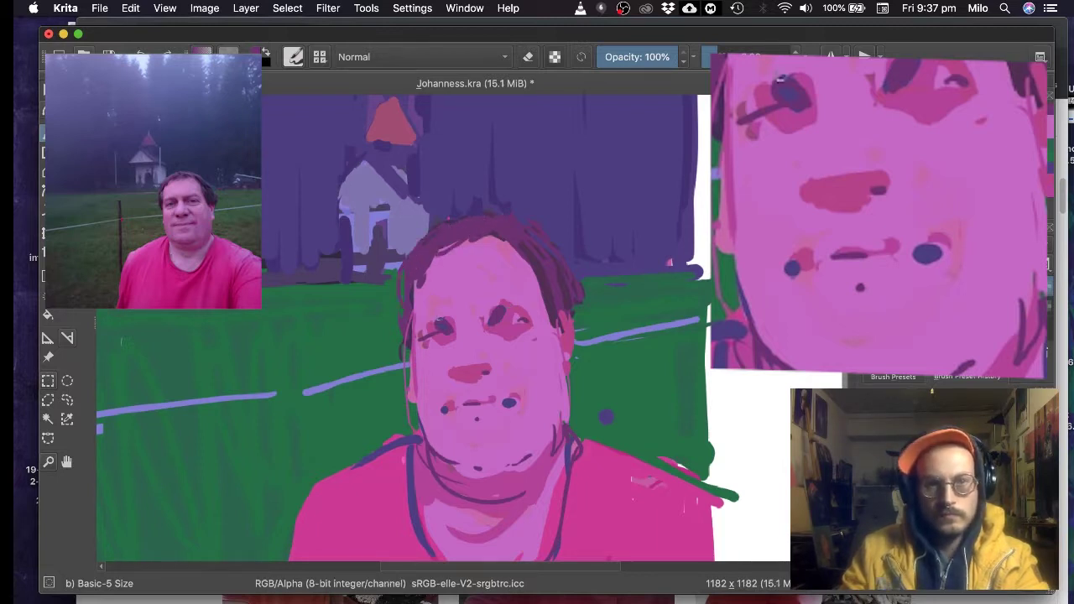
key(ctrl+z)
key(ctrl+z)
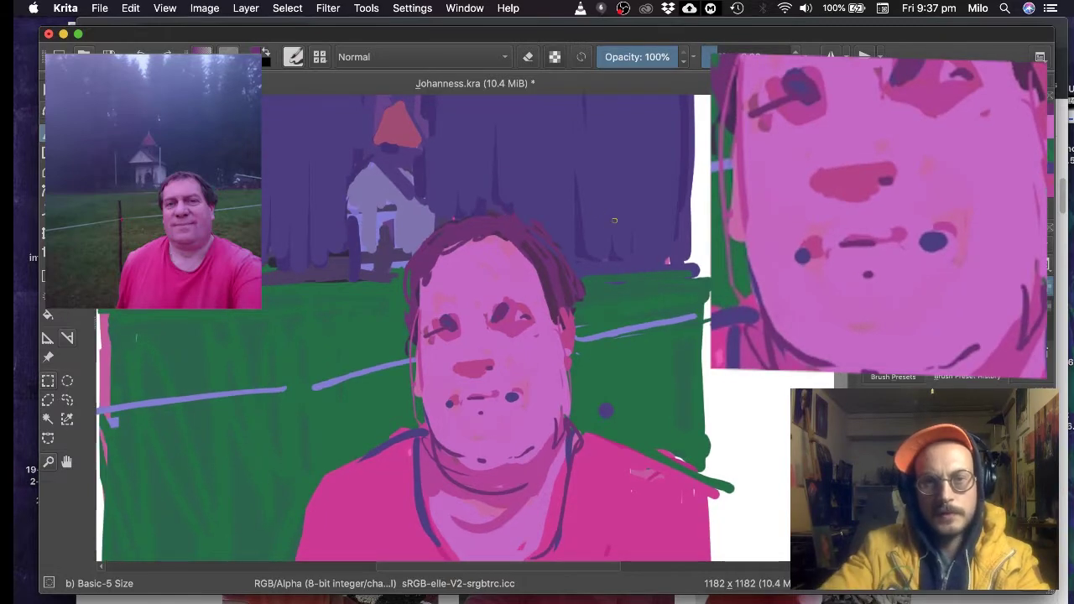
- Redefine the shoulder edges with sampled green and shirt pink, and paint out the fence wire between the left meadow and the head
scroll(611, 220, down, 3)
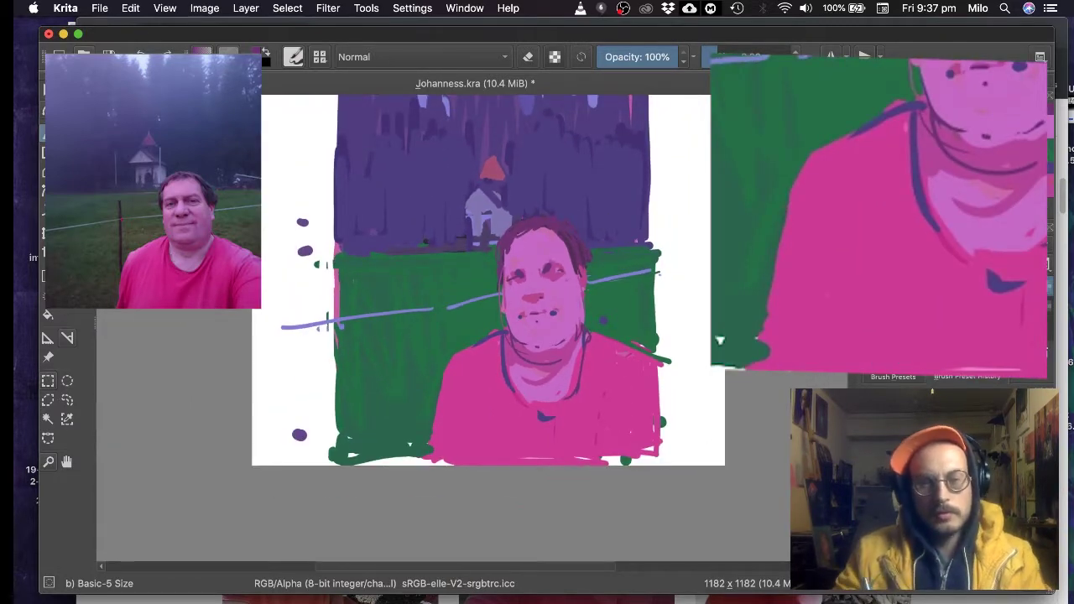
drag(571, 285, 539, 389)
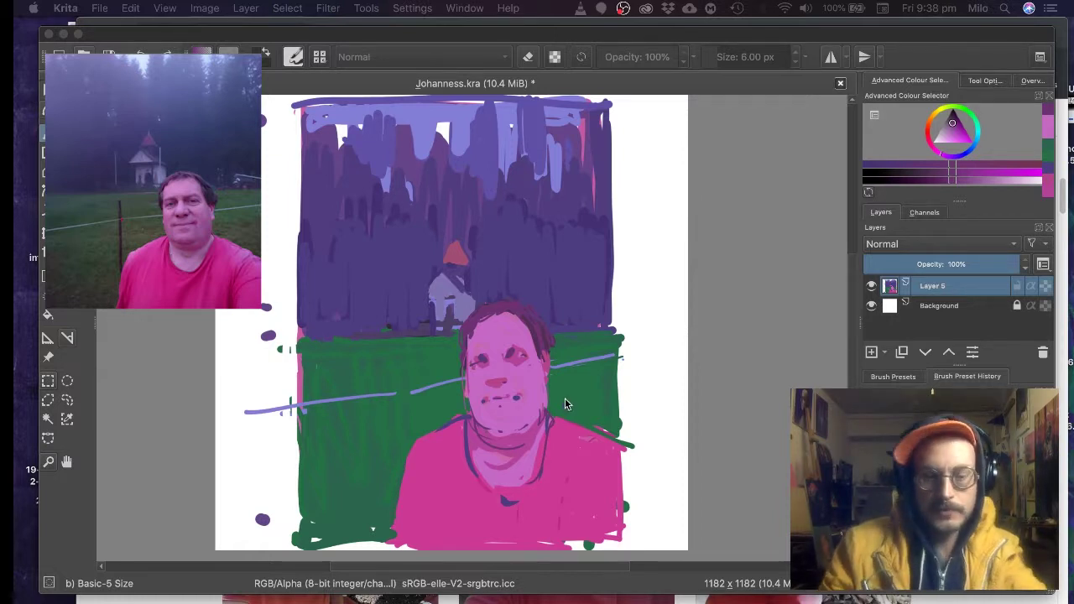
click(455, 484)
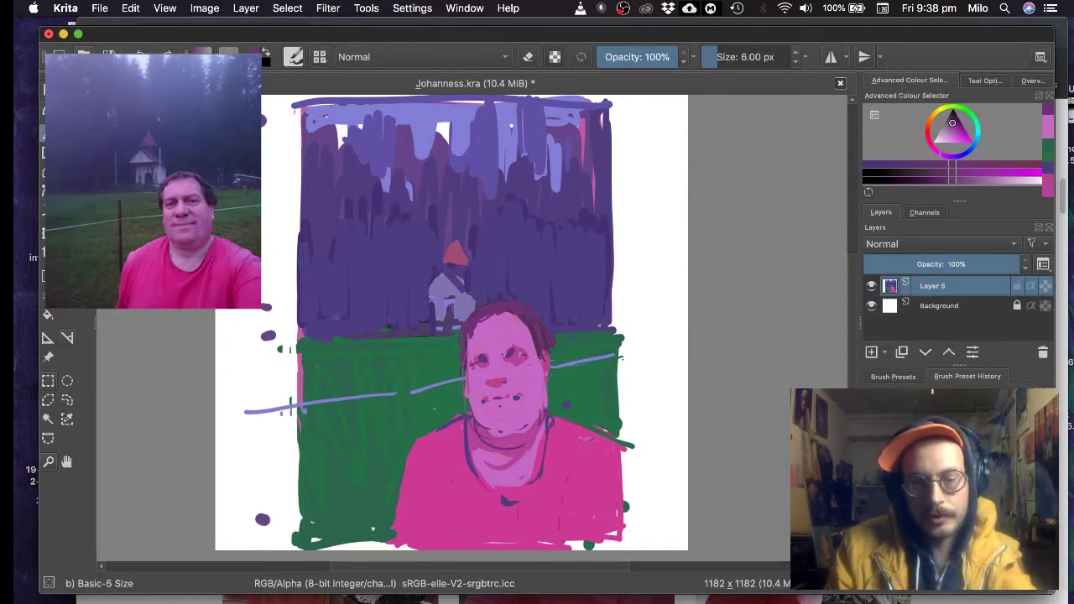
key(ctrl)
ctrl+click(443, 409)
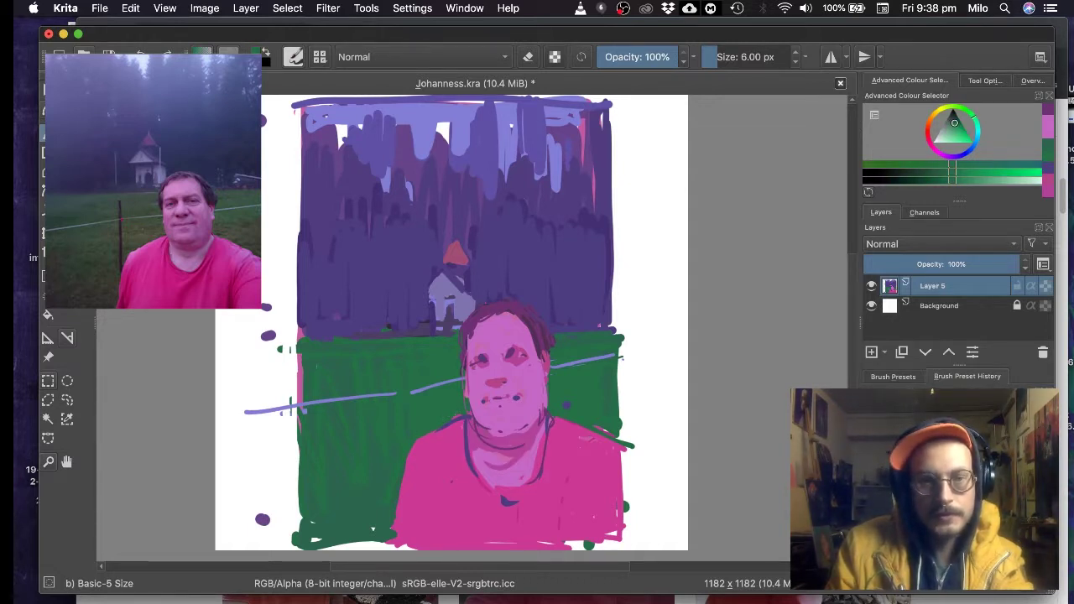
ctrl+click(440, 435)
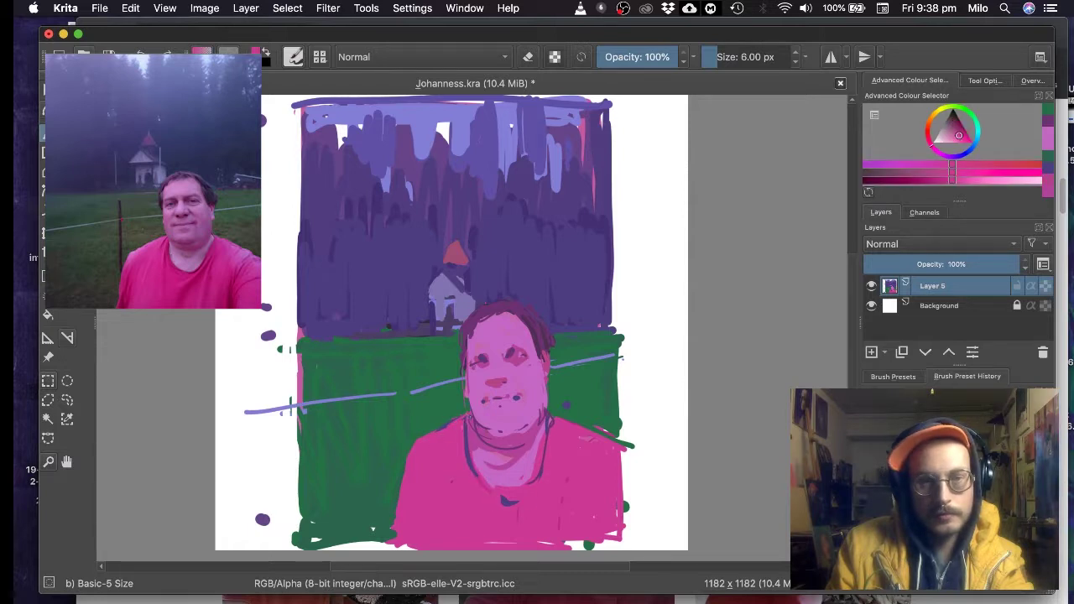
ctrl+click(435, 414)
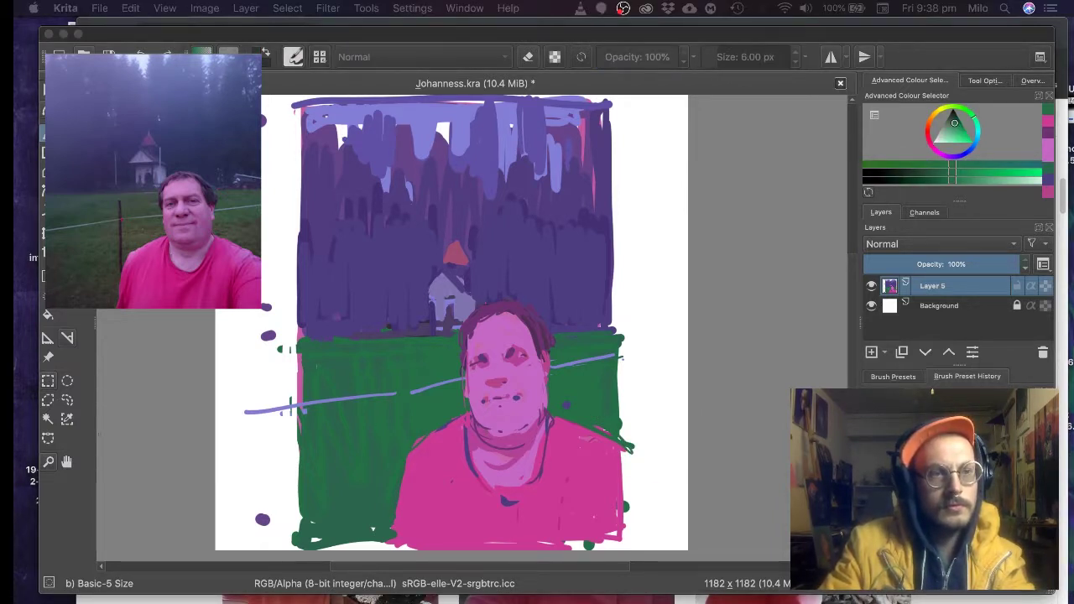
click(624, 484)
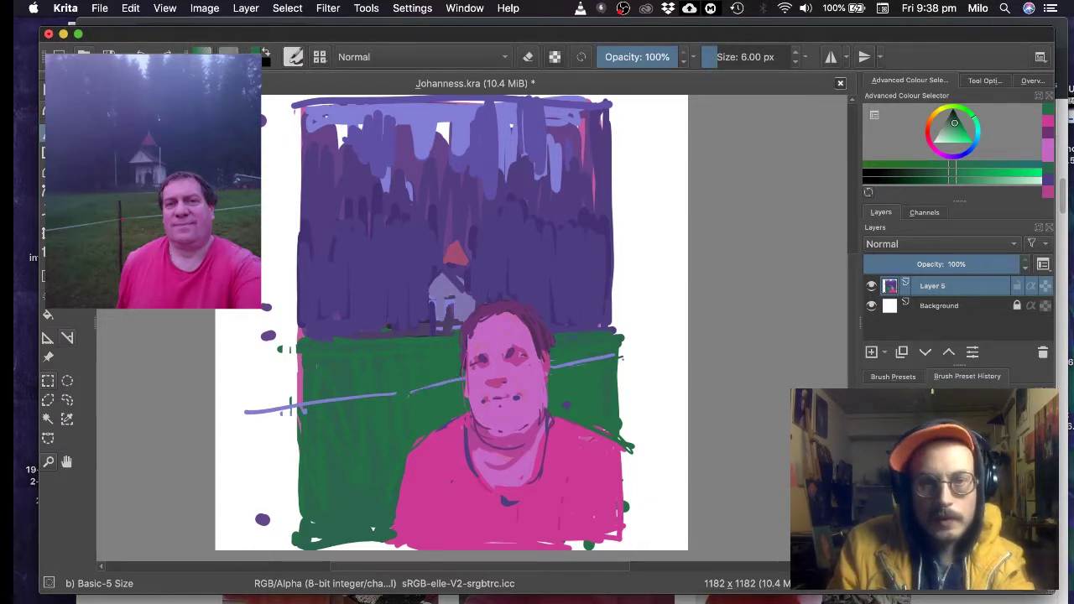
drag(408, 393, 451, 382)
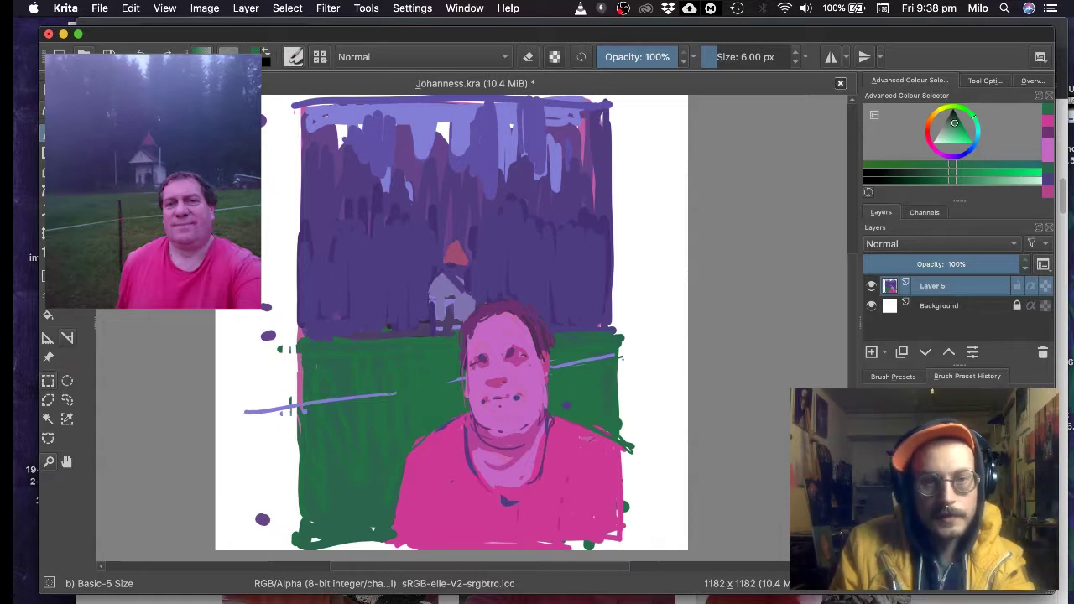
- Paint a vertical dark plum fence post in the meadow beside the left shoulder with a 12 px brush in sampled hair colour
ctrl+click(511, 313)
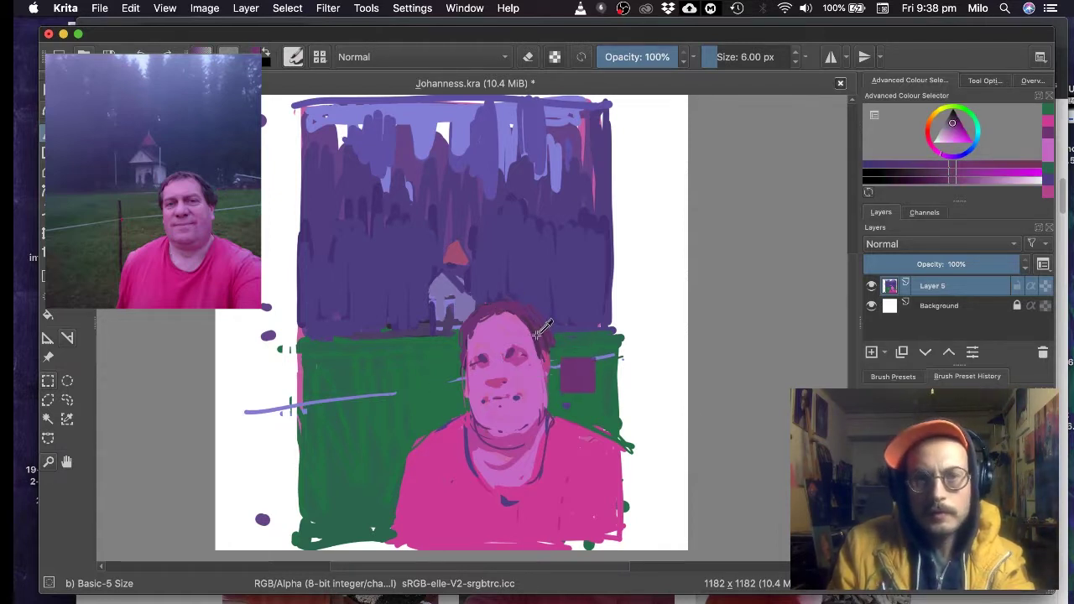
ctrl+click(537, 336)
key(bracketright)
key(bracketright)
key(bracketright)
key(bracketright)
key(bracketright)
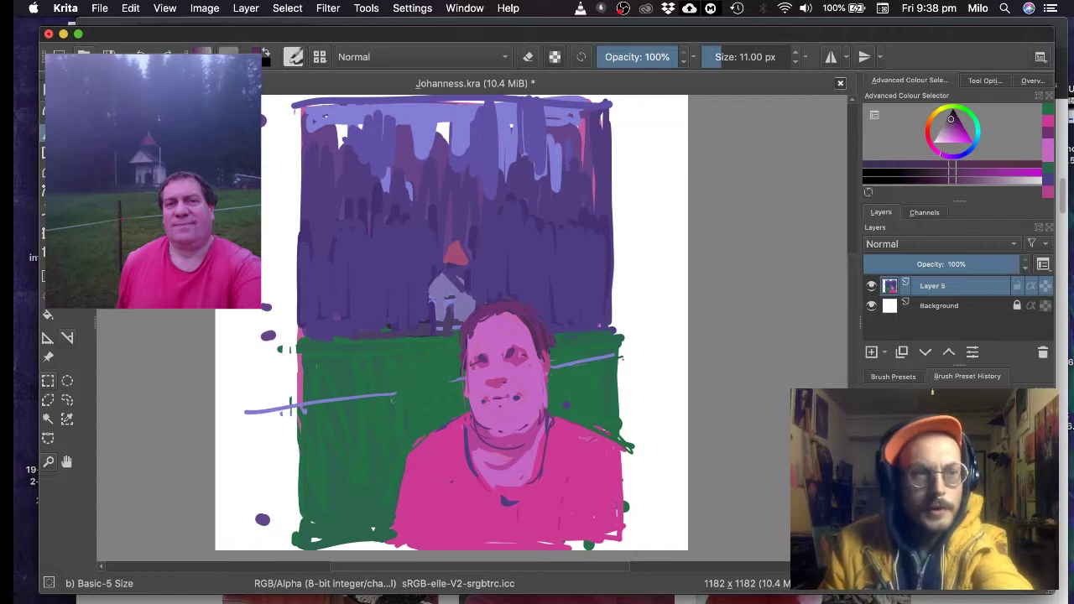
key(bracketright)
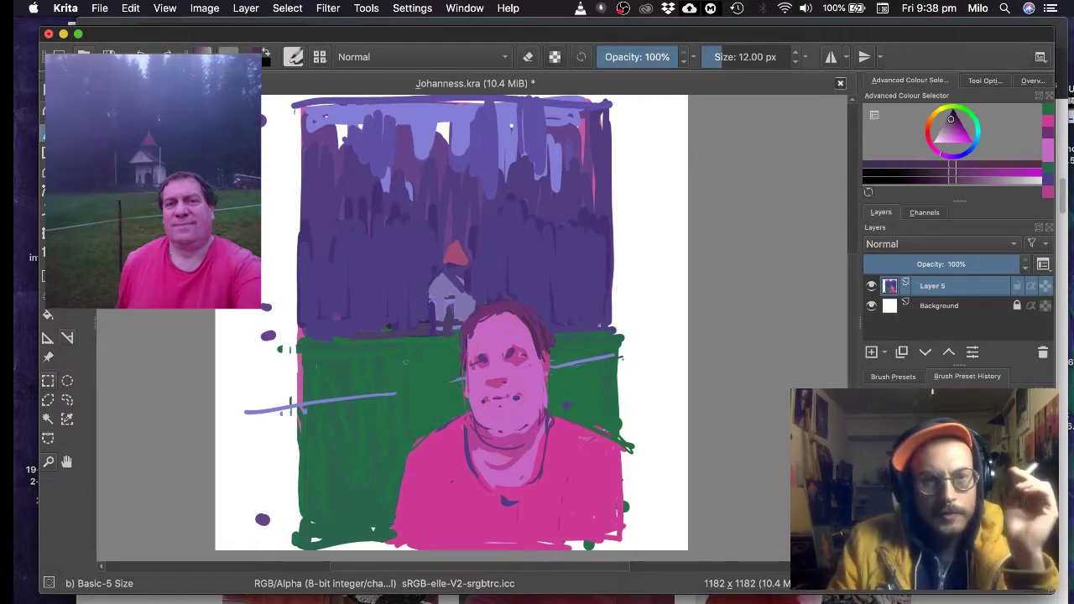
drag(404, 365, 403, 482)
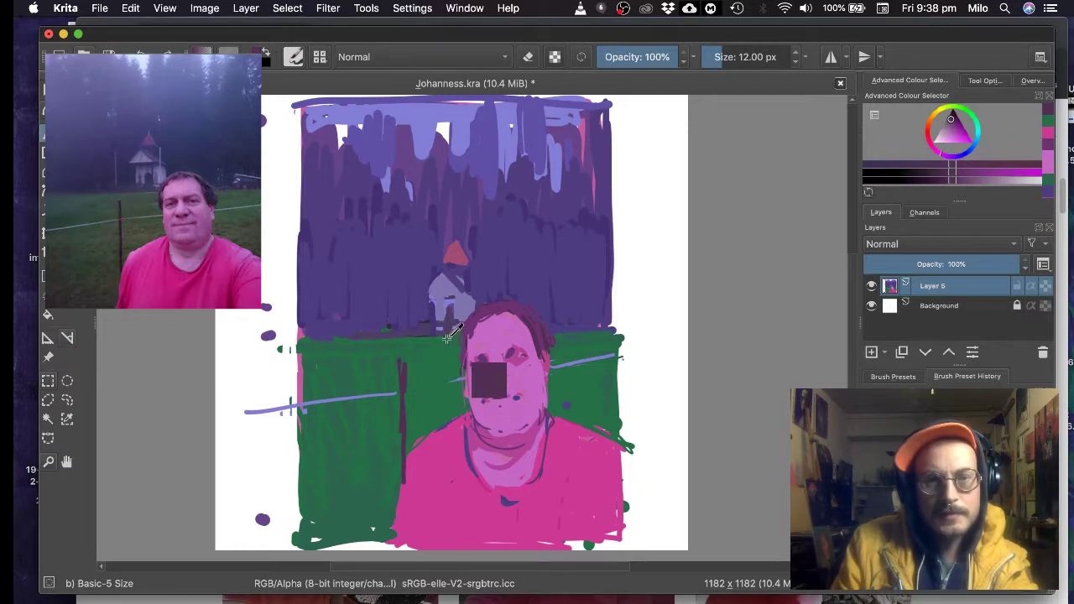
- Refresh the lower left meadow with sampled green, cover the post's base with shirt pink and slim the post with green
ctrl+click(425, 420)
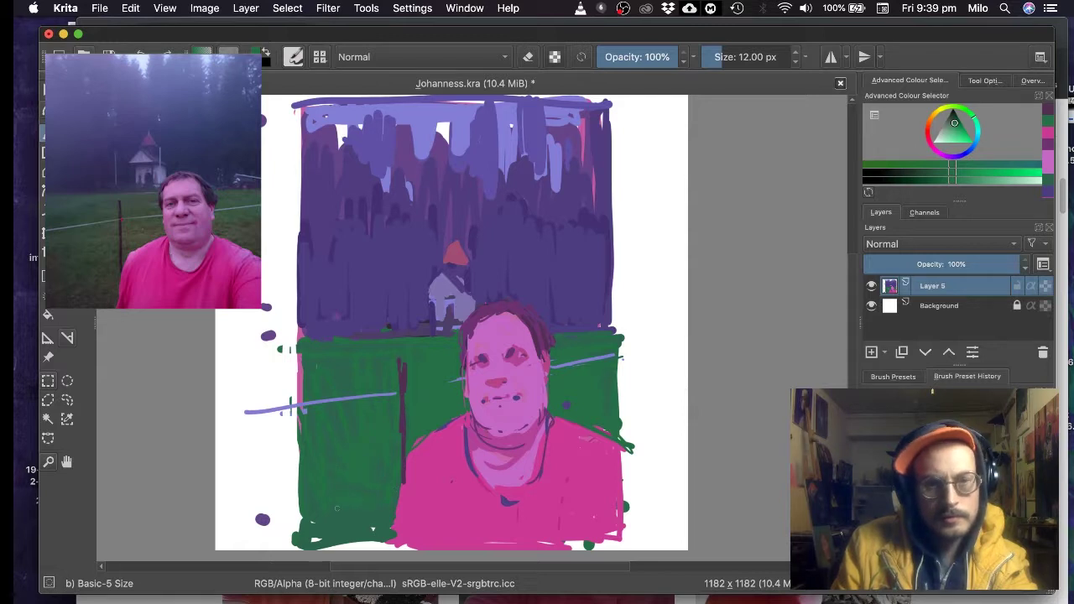
drag(359, 543, 367, 543)
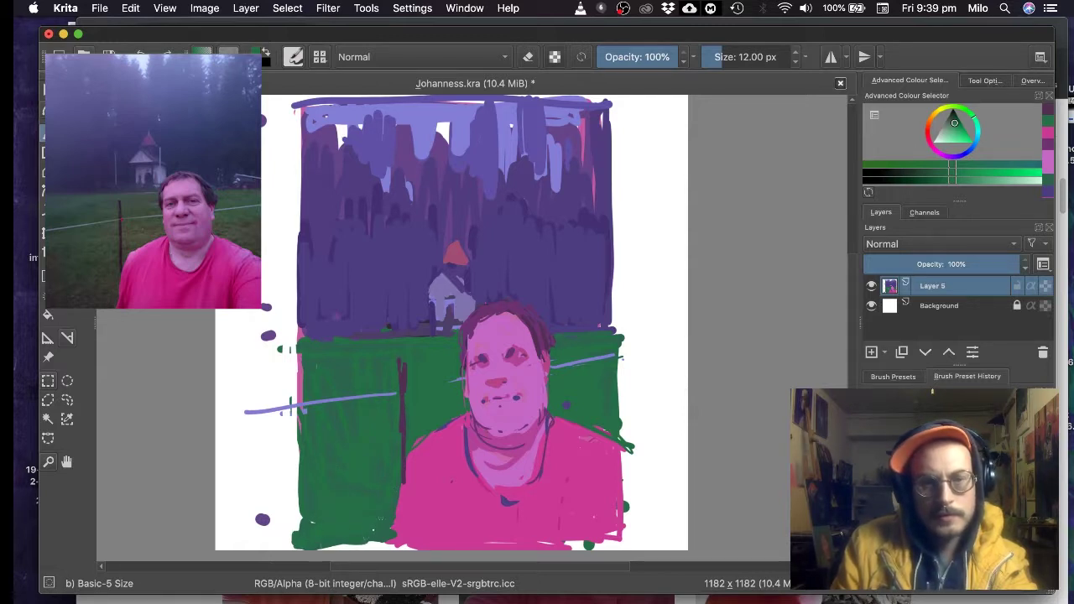
ctrl+click(461, 479)
drag(404, 462, 399, 503)
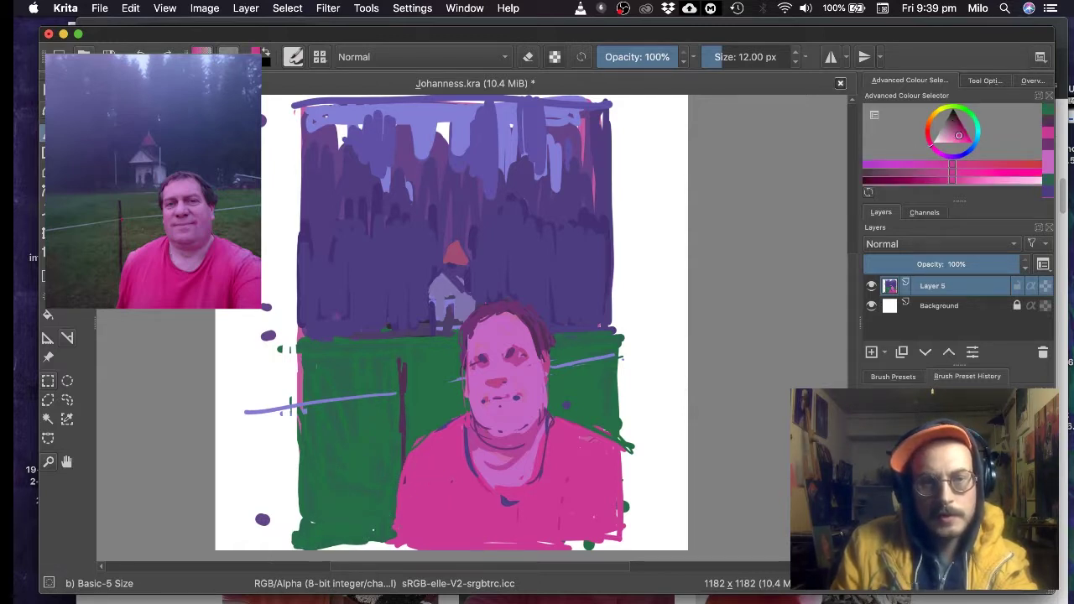
ctrl+click(421, 418)
mouse_move(394, 461)
mouse_down()
mouse_move(419, 402)
mouse_move(391, 421)
mouse_up()
- Break the fence wire left of the post into dashes with short strokes of sampled meadow green
ctrl+click(376, 408)
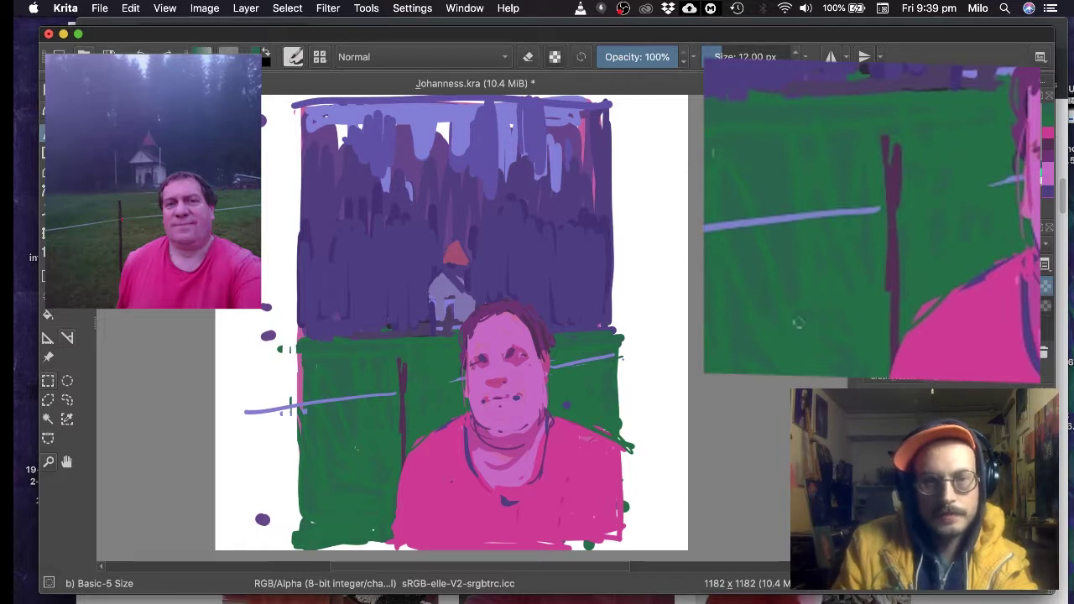
mouse_move(321, 413)
mouse_down()
mouse_move(324, 394)
mouse_move(332, 410)
mouse_up()
drag(356, 406, 359, 391)
drag(377, 388, 379, 404)
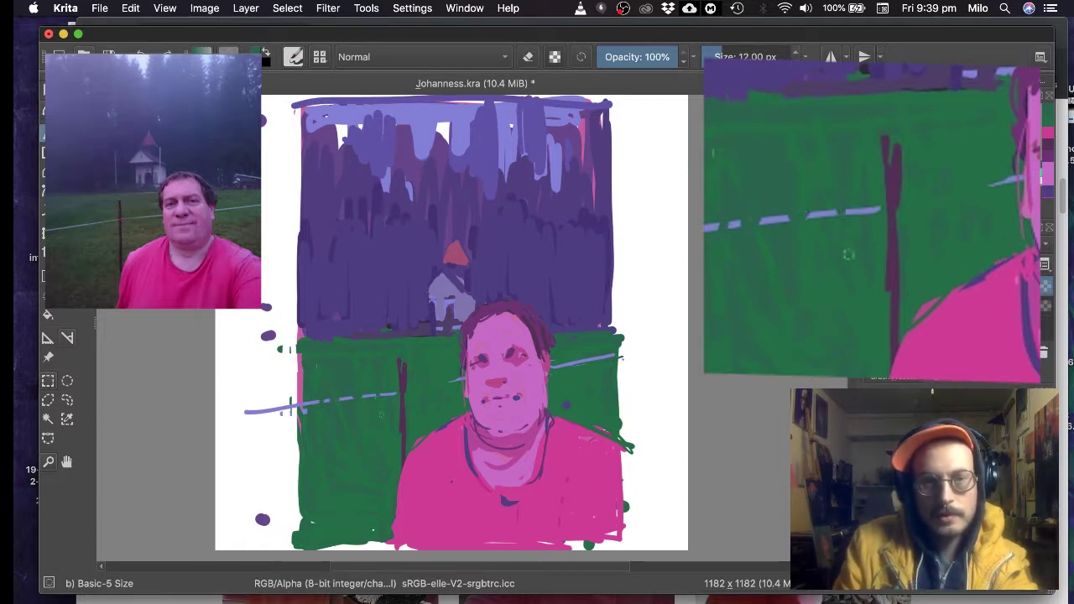
- Enlarge the brush to 20 px and paint sampled meadow green across the middle of the post and the wire remnant beside the head
ctrl+click(390, 444)
key(bracketright)
key(bracketright)
key(bracketright)
key(bracketright)
key(bracketright)
key(bracketright)
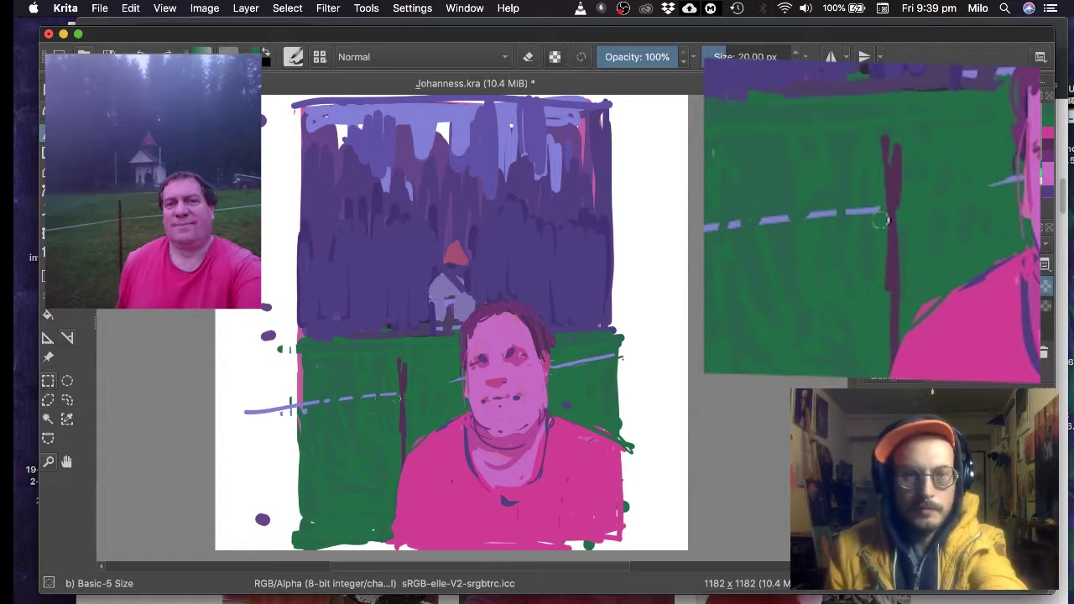
drag(398, 378, 409, 414)
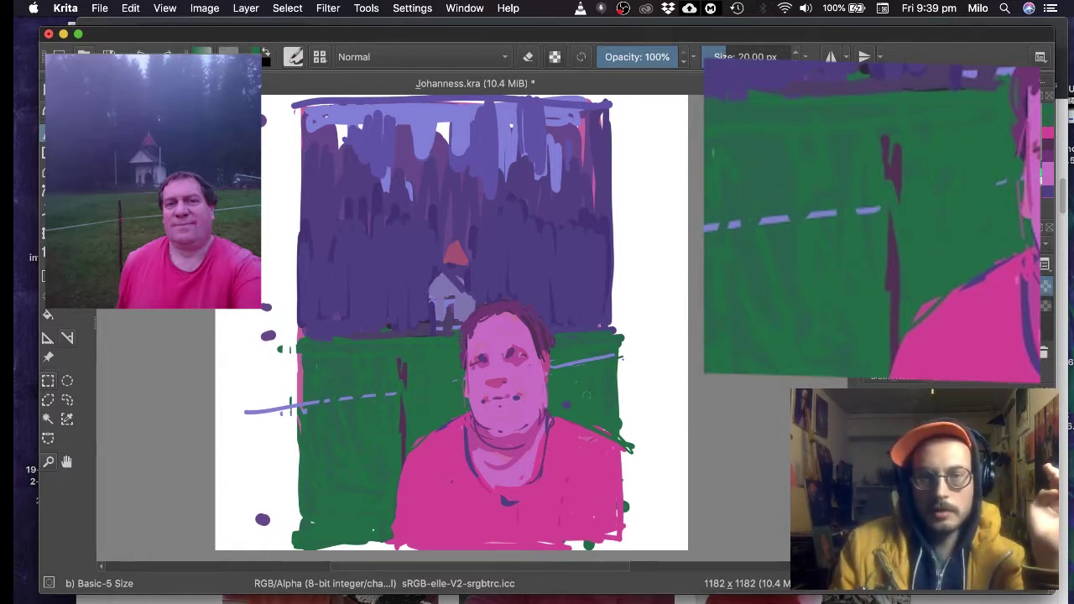
- Paint green over most of the wire dashes, part of the post and the pink strip along the meadow's left edge
mouse_move(369, 385)
mouse_down()
mouse_move(366, 407)
mouse_move(341, 419)
mouse_up()
drag(313, 394, 314, 415)
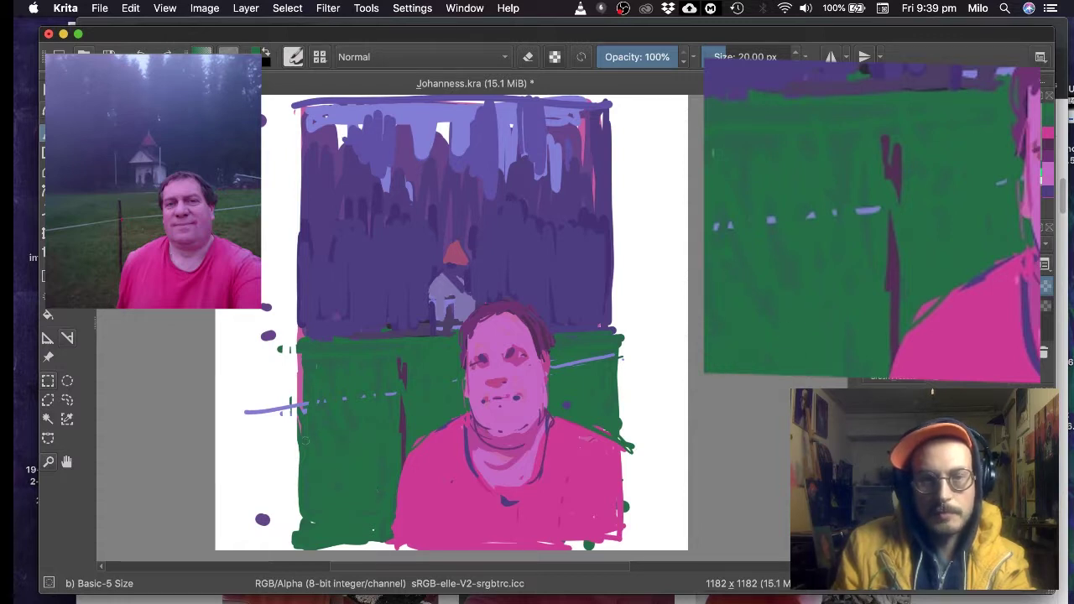
click(759, 224)
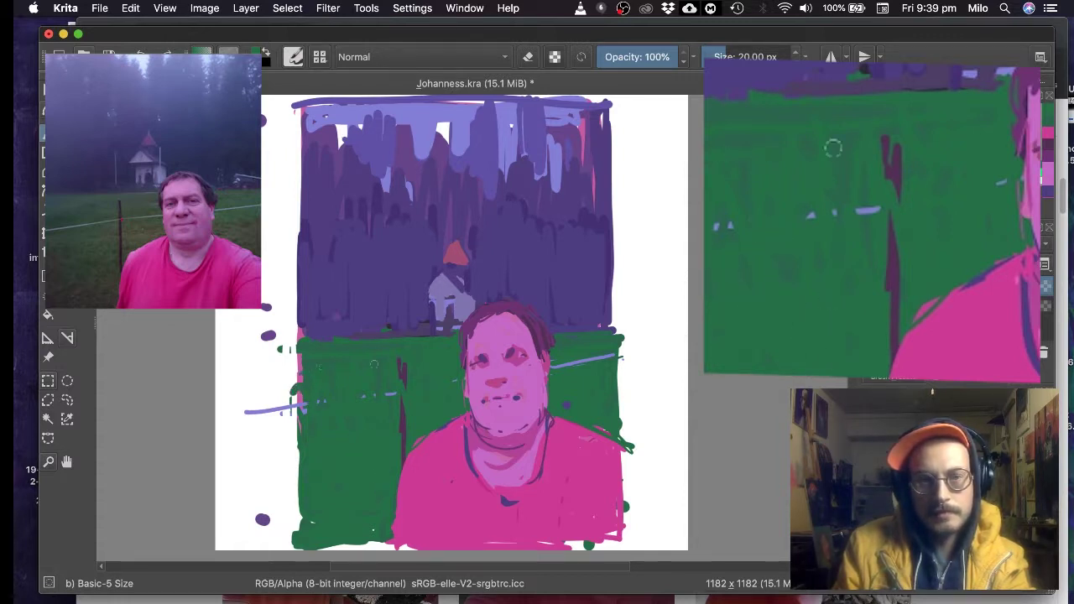
mouse_move(376, 351)
mouse_down()
mouse_move(345, 420)
mouse_move(329, 422)
mouse_move(408, 405)
mouse_up()
drag(316, 380, 317, 412)
drag(299, 362, 303, 407)
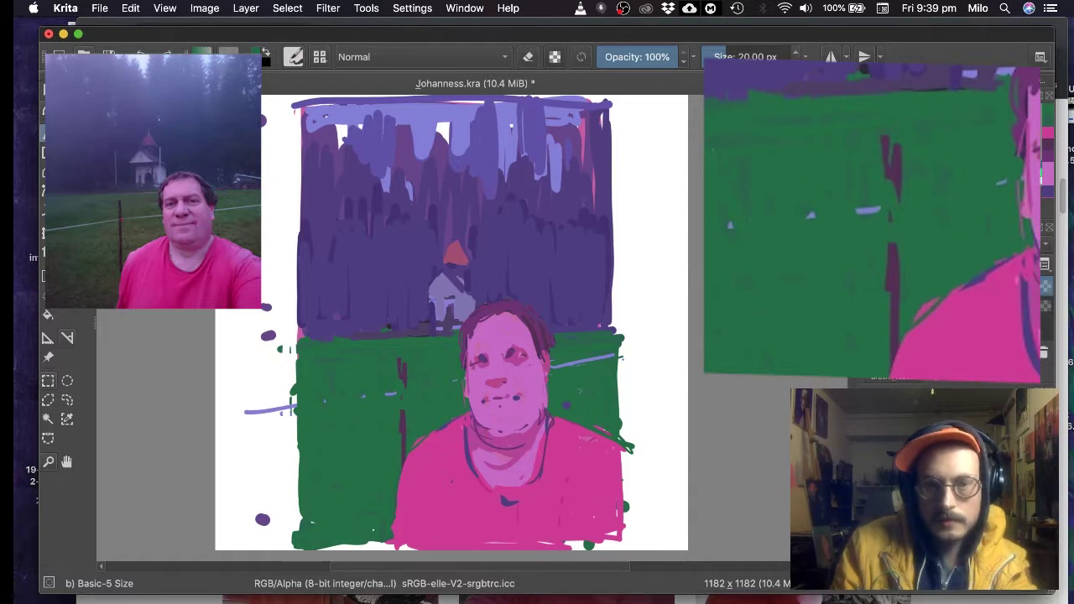
- Extend the meadow's right edge in green and cover the remaining wire dashes left of the post with sampled green
drag(620, 388, 621, 416)
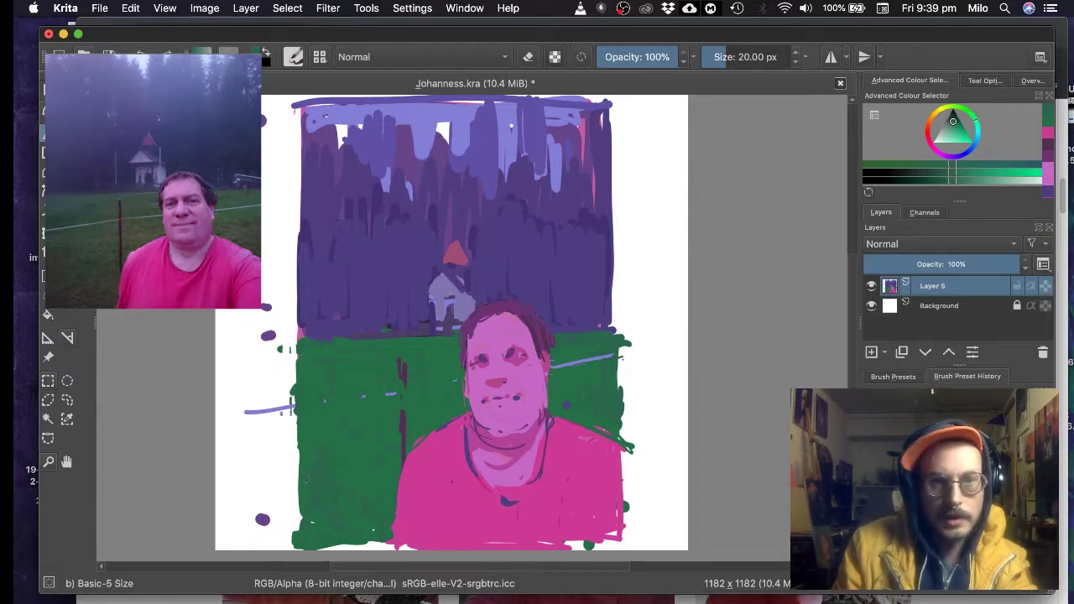
ctrl+click(368, 407)
drag(390, 397, 382, 394)
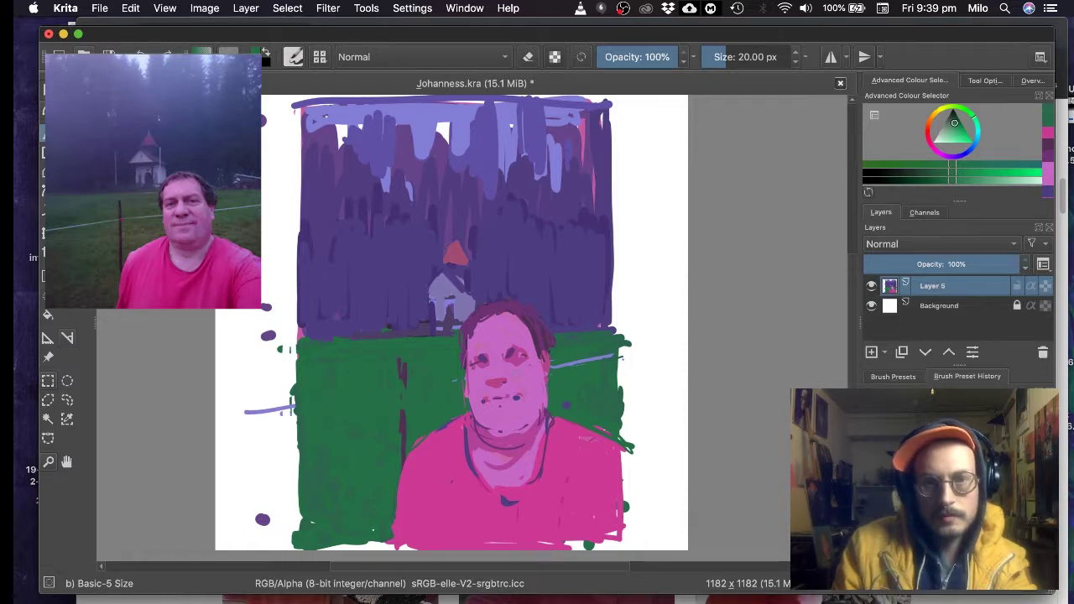
- Paint sampled meadow green over the fence wire remnant between the head and the meadow's right edge
ctrl+click(584, 378)
drag(612, 348, 563, 365)
ctrl+click(577, 382)
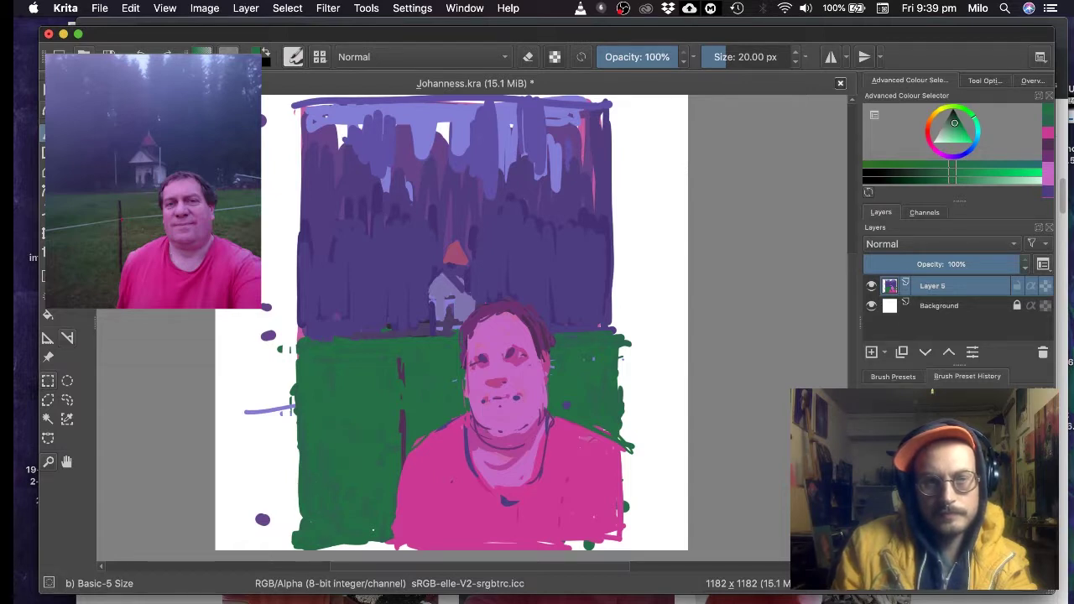
ctrl+click(569, 444)
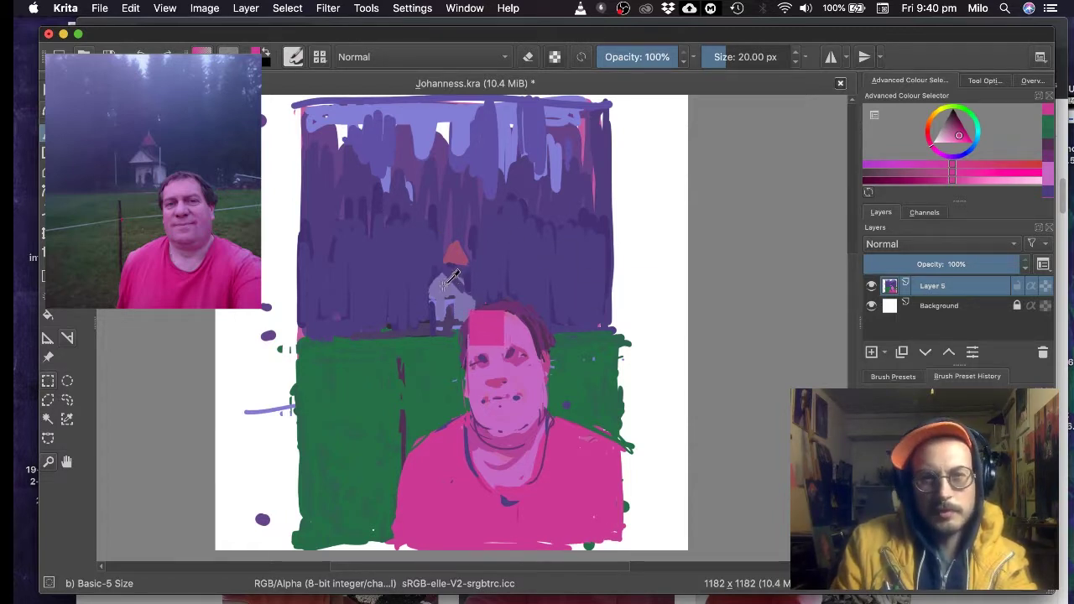
- Sample the chapel's lavender, reduce the brush to 13 px and repaint the chapel's gable and walls in brighter lavender
ctrl+click(440, 288)
click(963, 171)
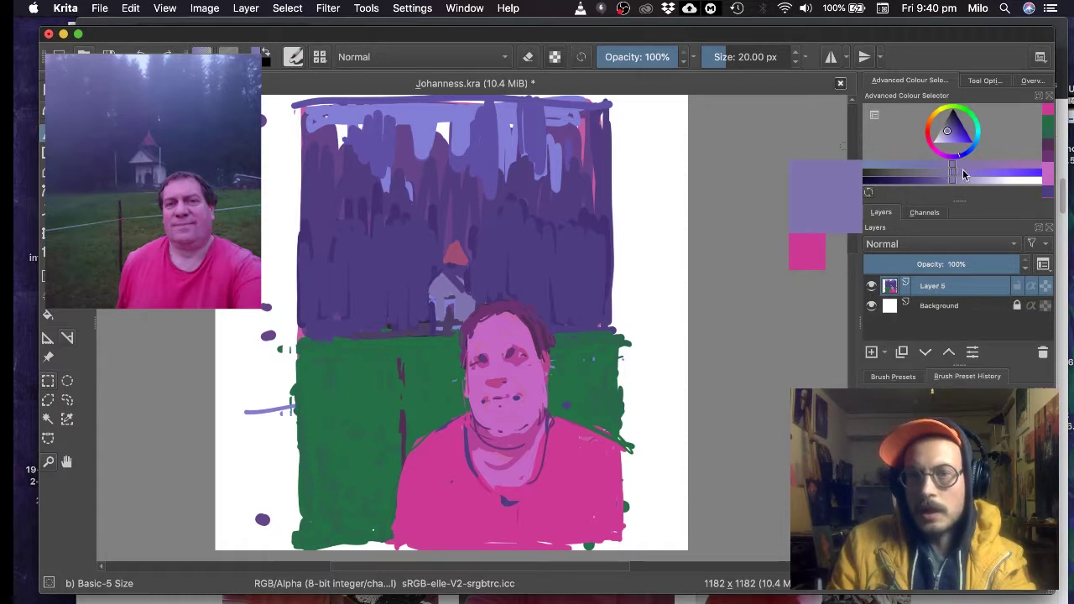
key(bracketleft)
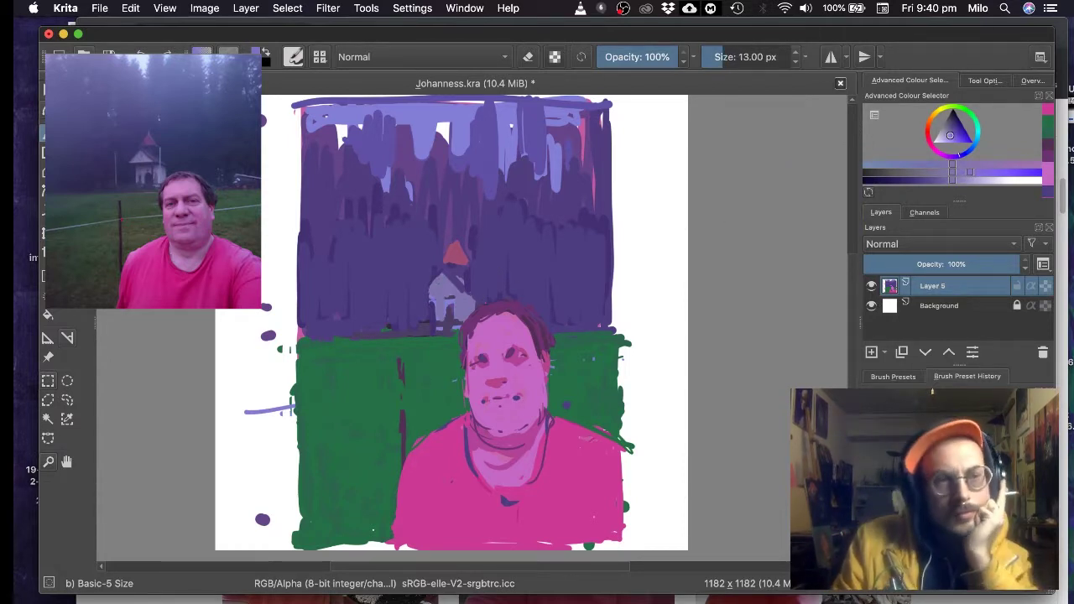
drag(836, 206, 857, 175)
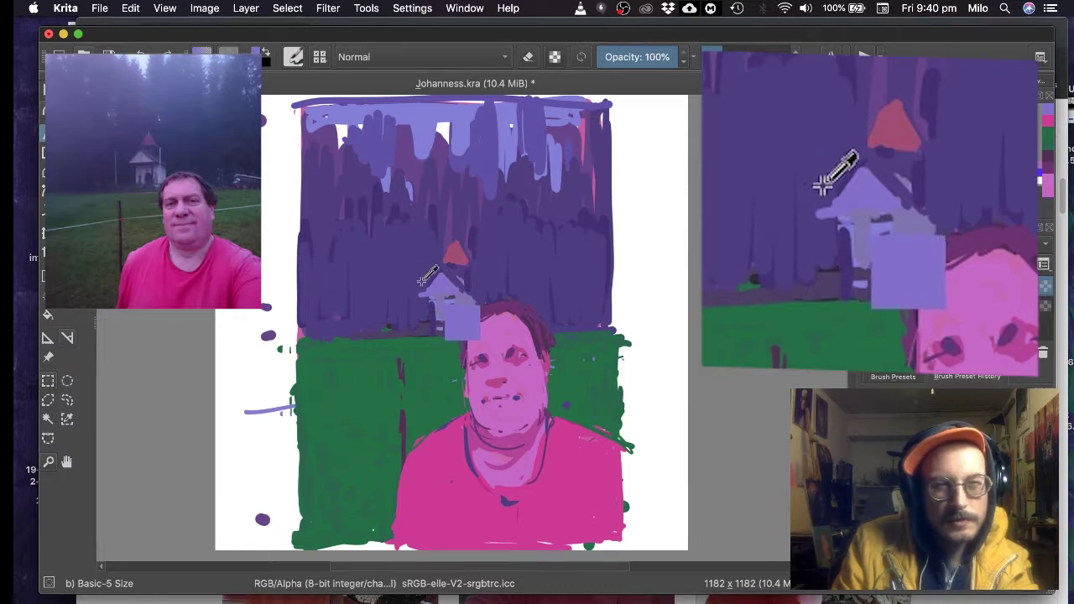
ctrl+click(446, 286)
key(ctrl+z)
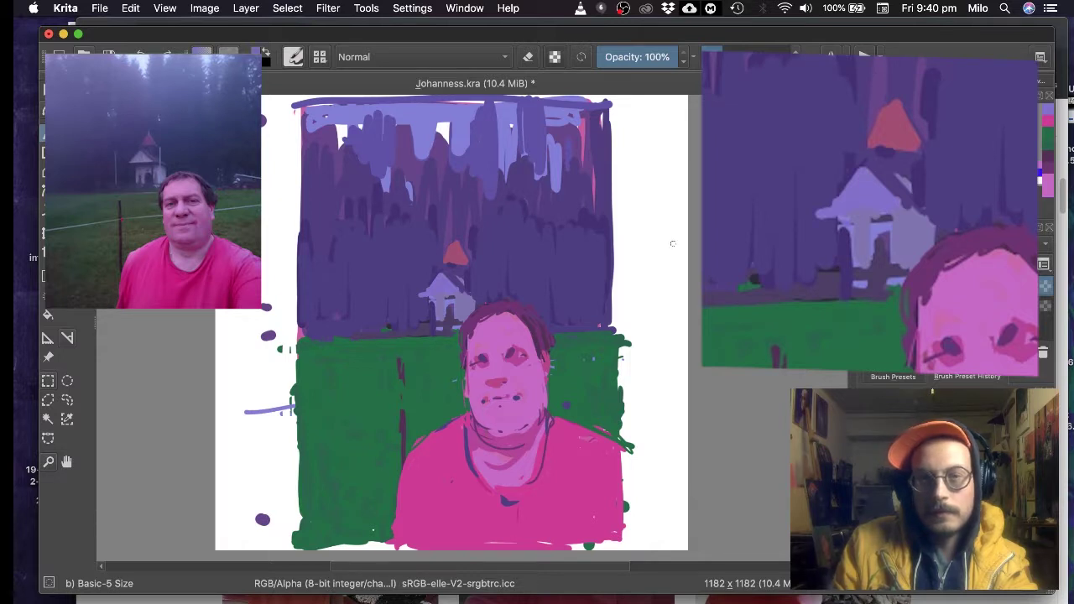
mouse_move(816, 219)
mouse_down()
mouse_move(878, 218)
mouse_move(852, 214)
mouse_move(890, 191)
mouse_up()
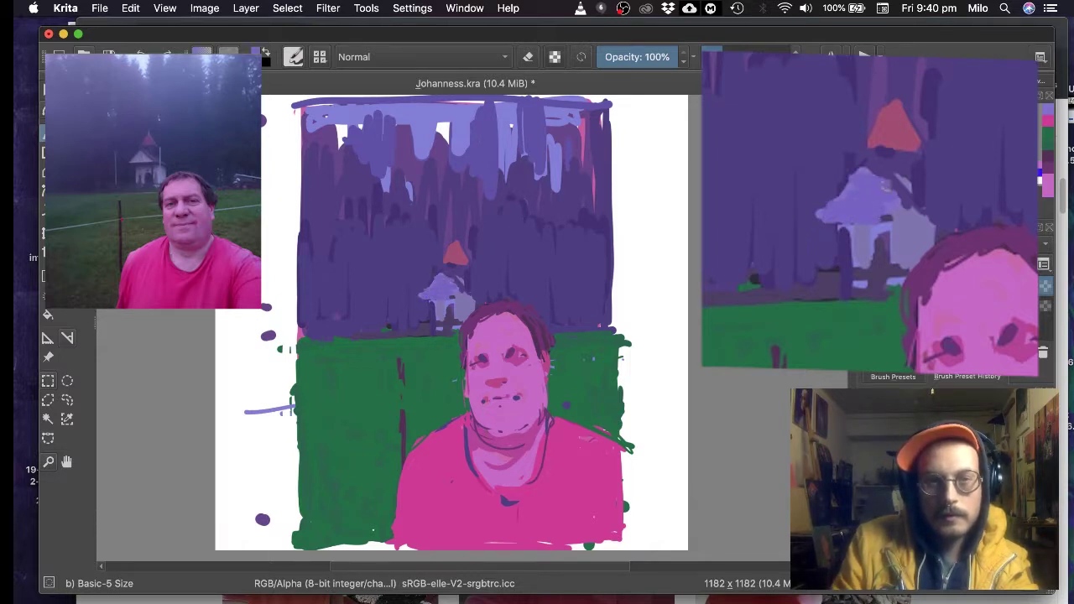
mouse_move(447, 275)
mouse_down()
mouse_move(458, 296)
mouse_move(441, 317)
mouse_move(466, 297)
mouse_move(472, 311)
mouse_move(449, 320)
mouse_up()
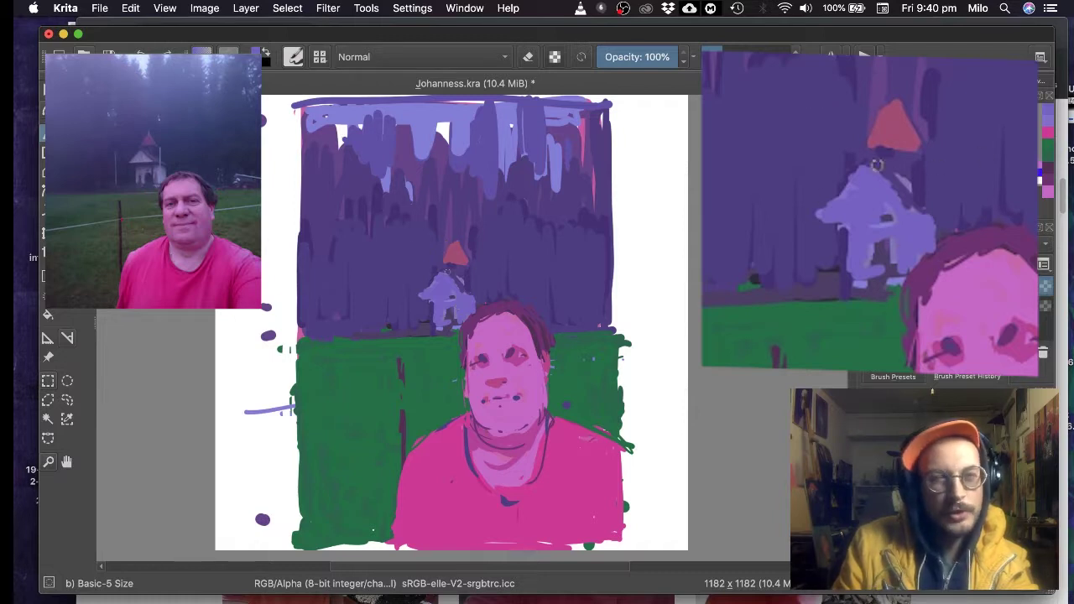
- Refine the dark roof area between the chapel's spire and its gable with sampled dark purple tones
ctrl+click(936, 184)
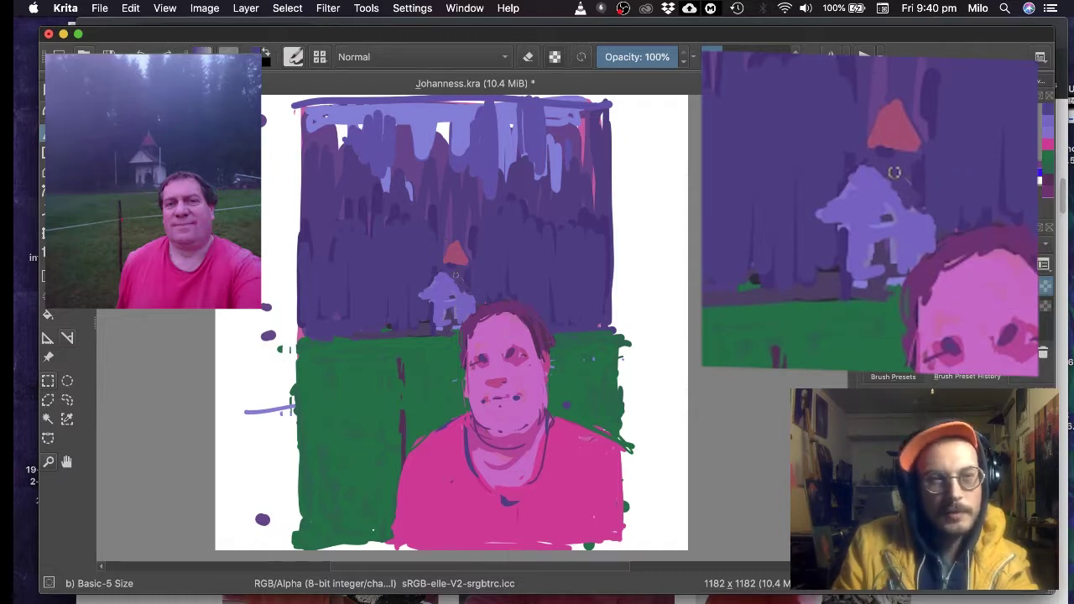
ctrl+click(888, 173)
ctrl+click(450, 328)
drag(451, 296, 452, 278)
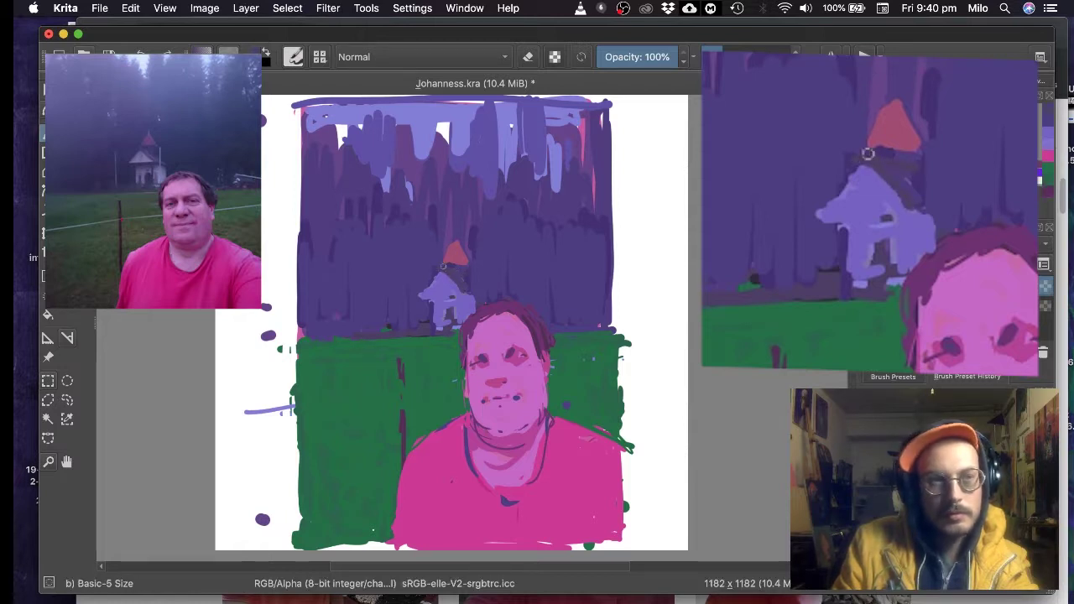
- Reshape the chapel's spire into a slimmer triangle, repaint it in pink and trim its edge with forest purple
ctrl+click(902, 121)
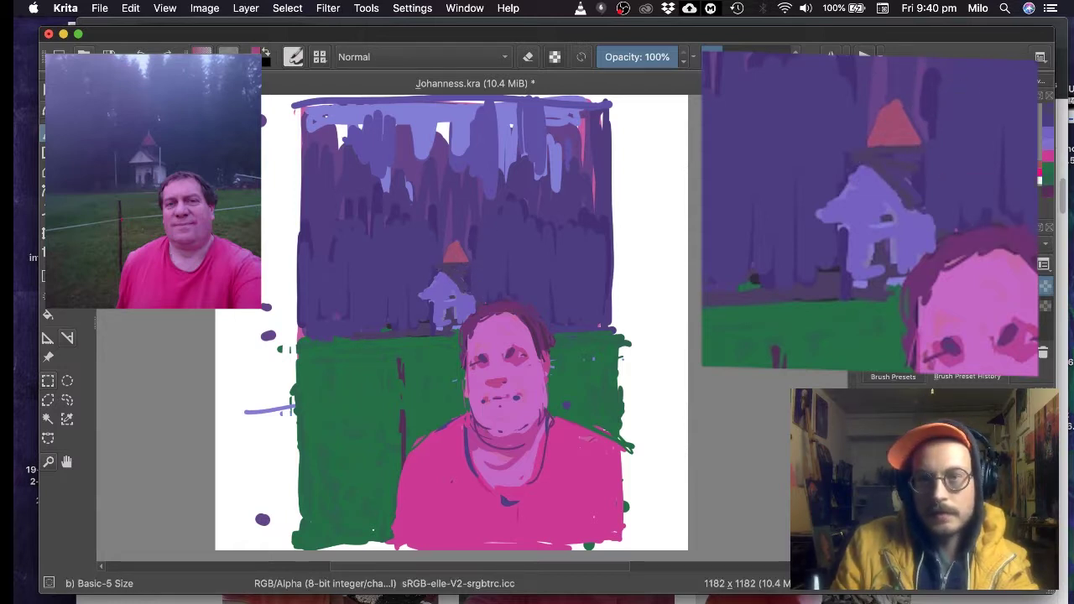
mouse_move(884, 157)
mouse_down()
mouse_move(890, 106)
mouse_move(896, 143)
mouse_up()
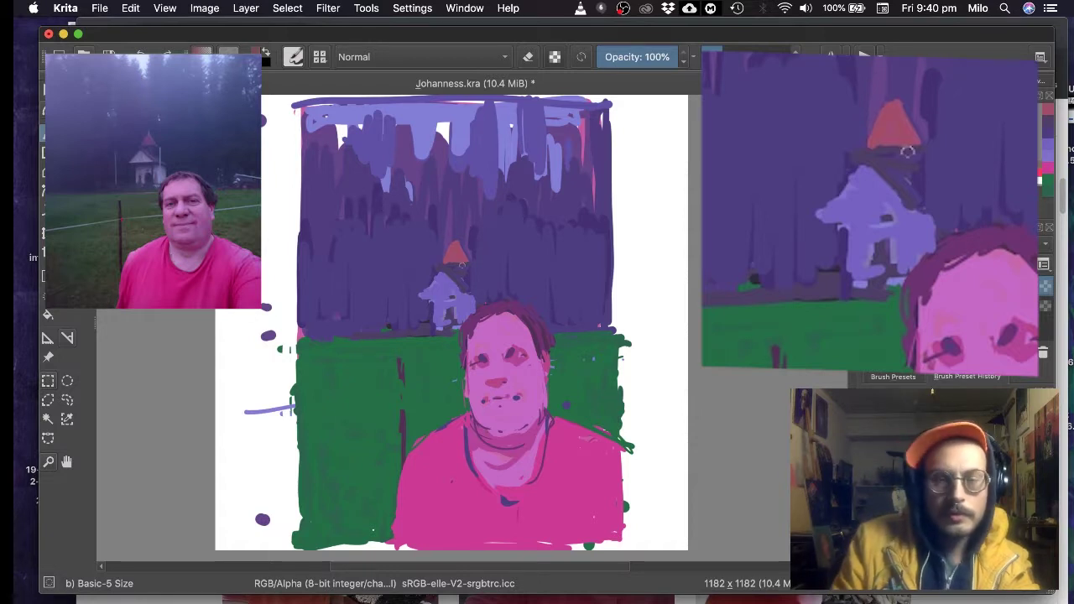
mouse_move(444, 262)
mouse_down()
mouse_move(453, 245)
mouse_move(466, 262)
mouse_move(451, 256)
mouse_move(463, 255)
mouse_up()
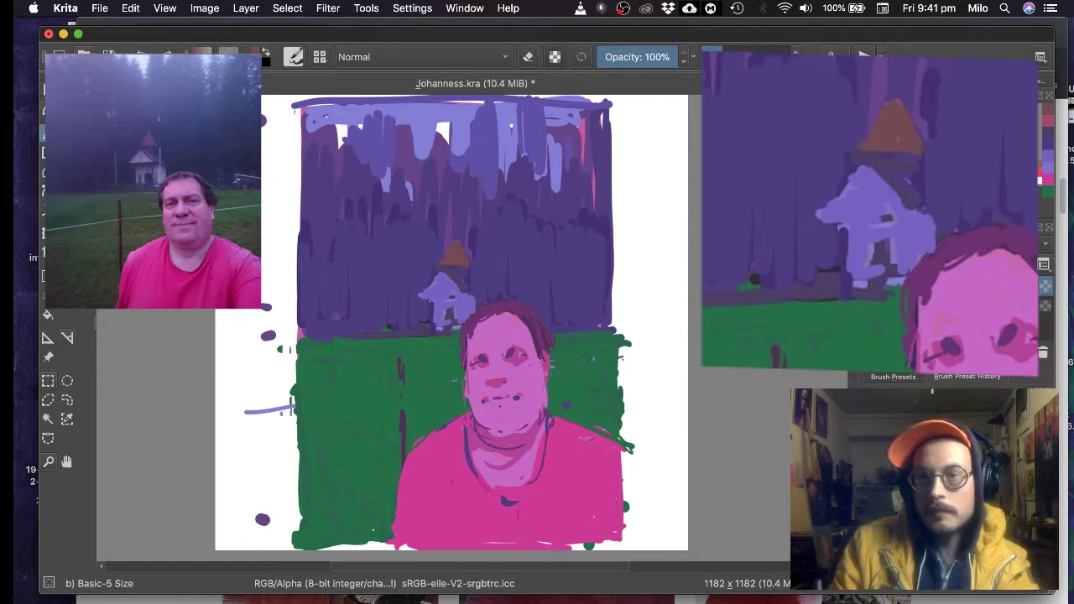
mouse_move(868, 148)
mouse_down()
mouse_move(884, 109)
mouse_move(909, 151)
mouse_move(868, 148)
mouse_up()
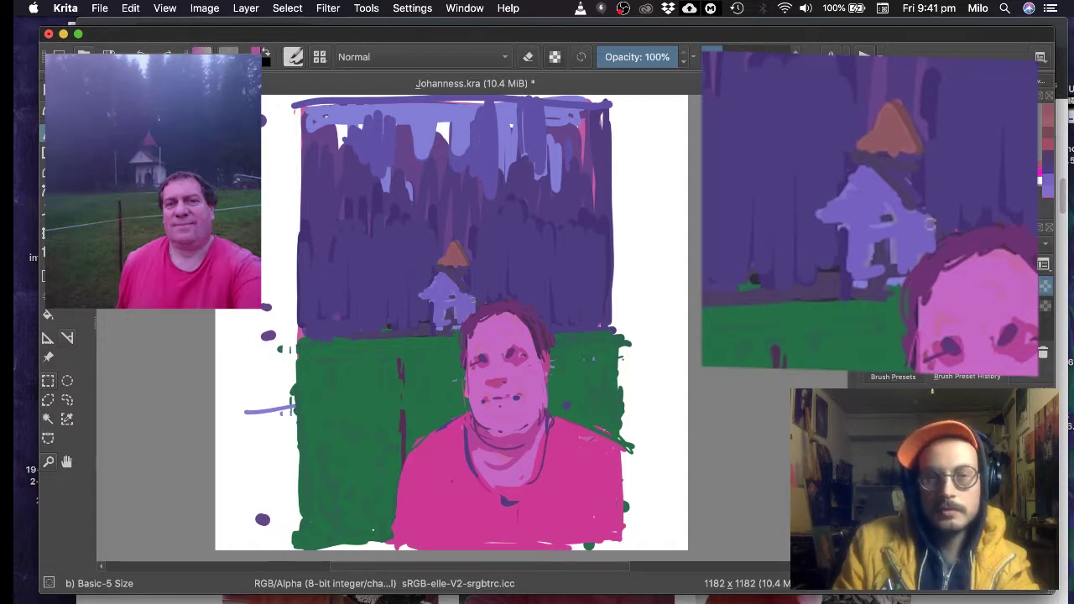
mouse_move(875, 126)
mouse_down()
mouse_move(878, 117)
mouse_move(899, 147)
mouse_move(882, 136)
mouse_up()
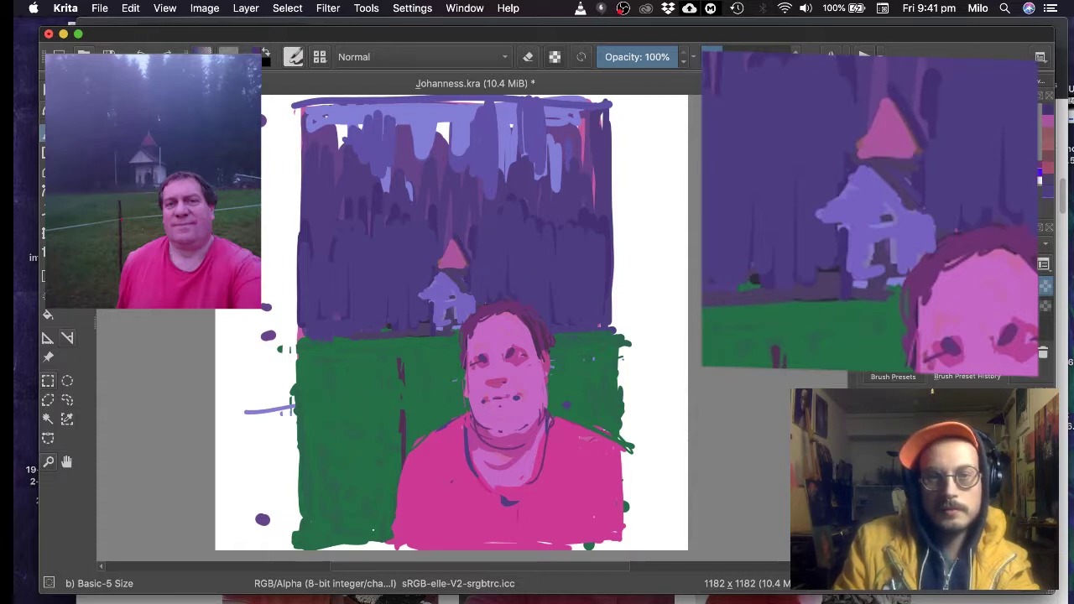
mouse_move(457, 231)
mouse_down()
mouse_move(466, 261)
mouse_move(471, 223)
mouse_up()
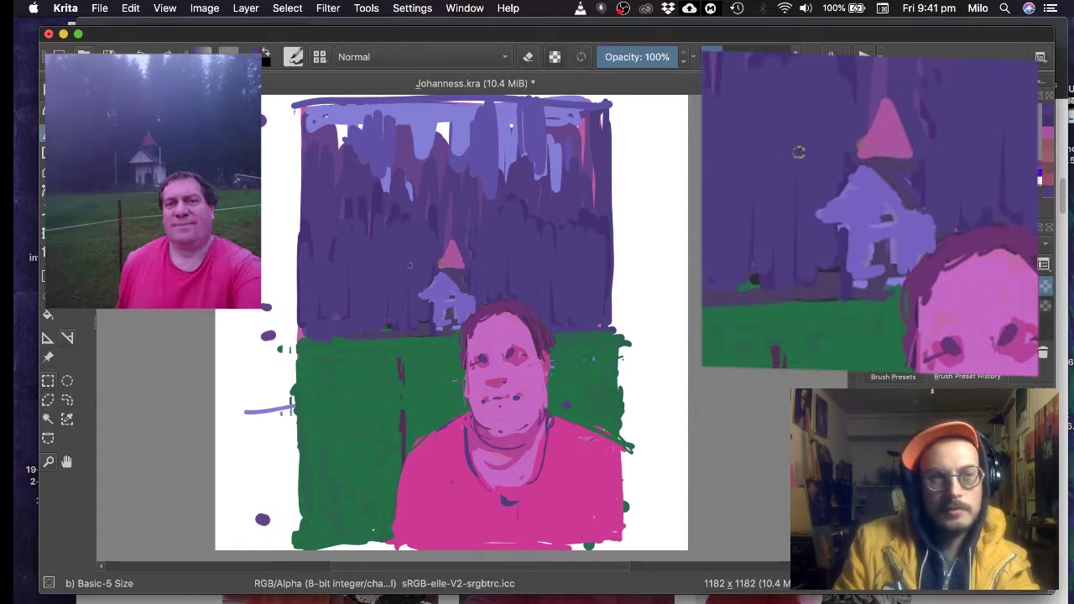
- Separate the chapel's gable from its walls with a horizontal eaves line in sampled dark purple
ctrl+click(426, 307)
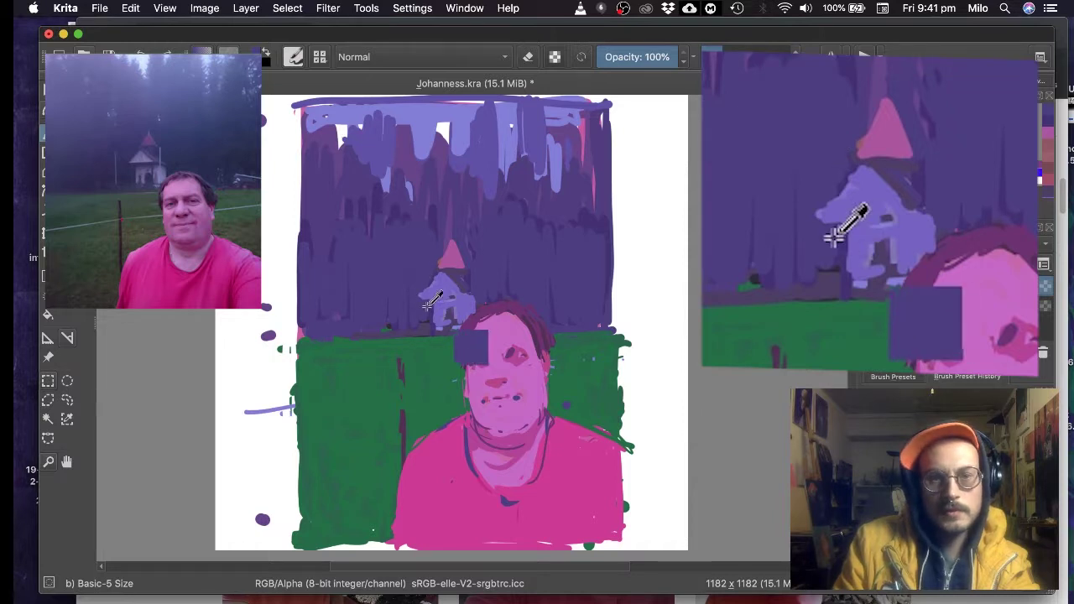
ctrl+click(456, 281)
drag(420, 302, 472, 298)
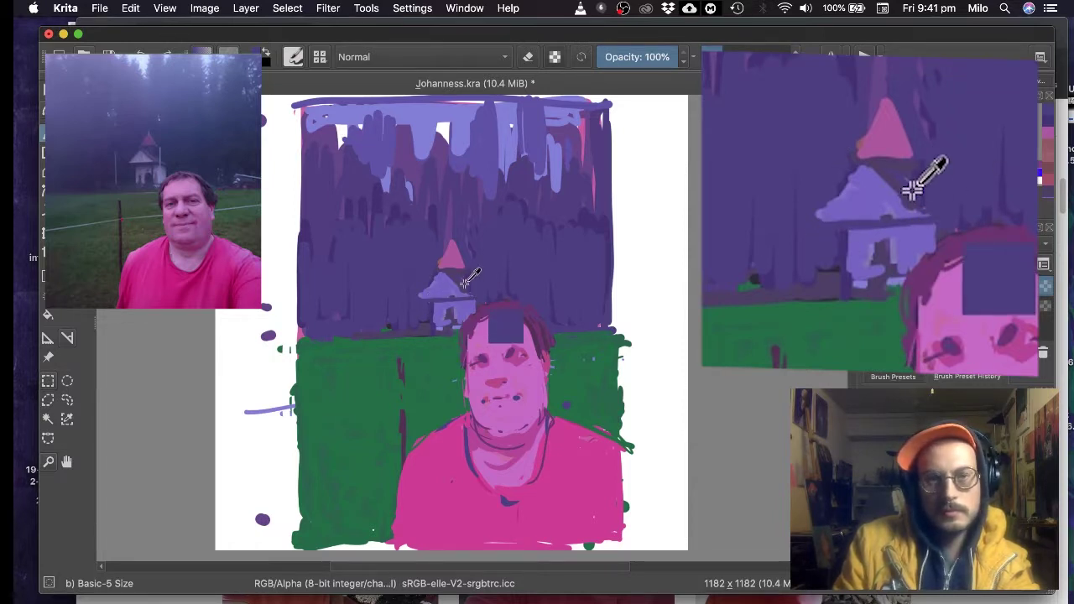
- Refine the chapel's doorway and eaves with sampled dark tones and paint a dark strip along its base
ctrl+click(461, 281)
ctrl+click(449, 315)
mouse_move(446, 318)
mouse_down()
mouse_move(446, 329)
mouse_move(447, 315)
mouse_up()
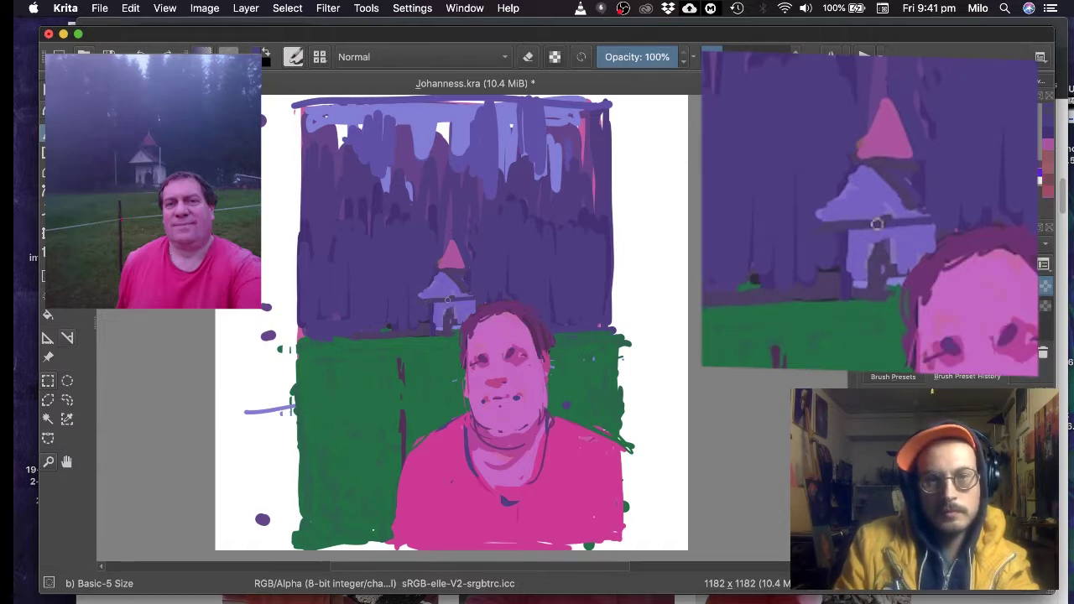
drag(452, 300, 420, 298)
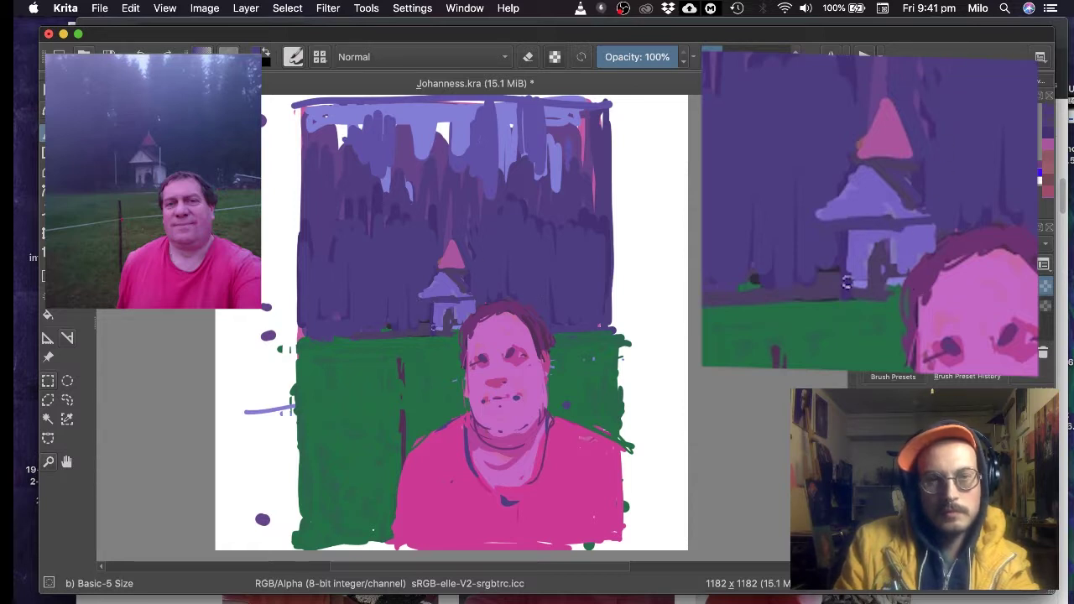
ctrl+click(430, 331)
drag(428, 331, 459, 331)
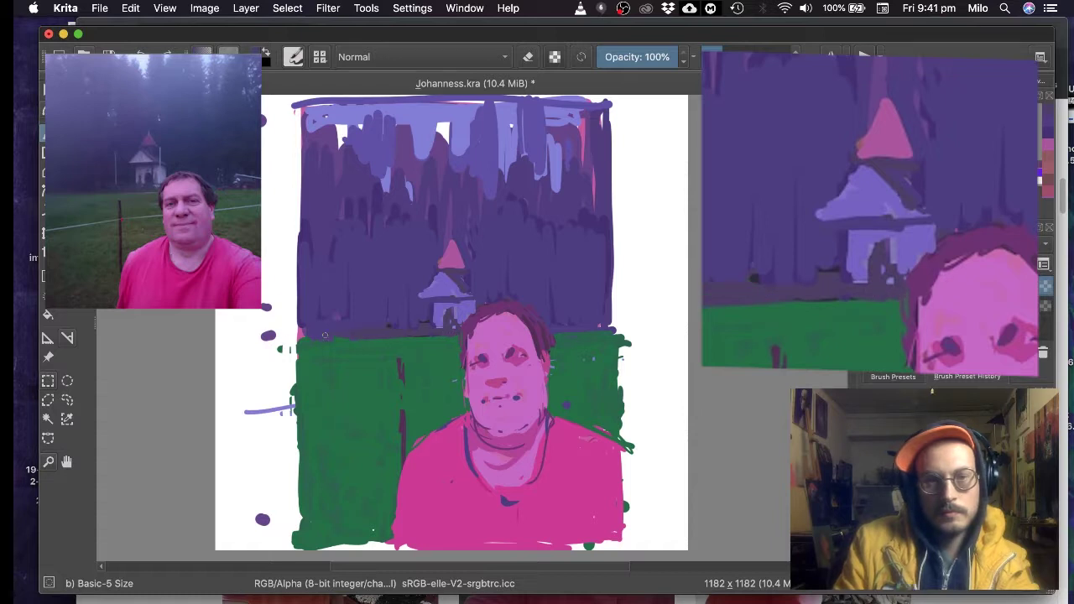
- Trim the fence post with sampled meadow green and repaint it as one slim, continuous dark purple line
ctrl+click(398, 368)
drag(405, 367, 407, 442)
ctrl+click(402, 418)
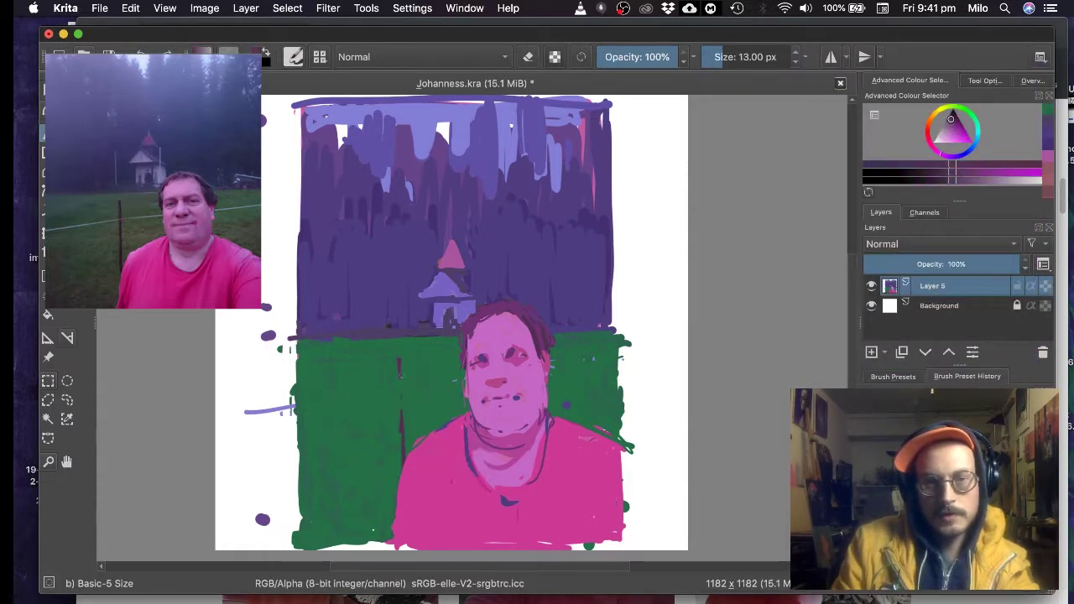
drag(401, 361, 404, 450)
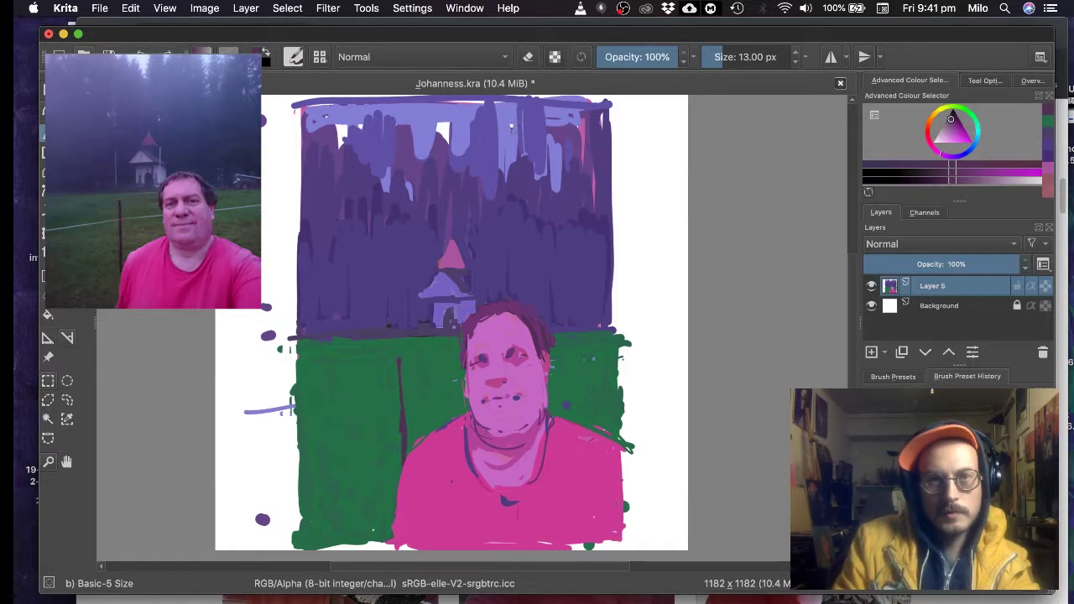
- Draw a sampled lavender fence wire from the meadow's left edge to the head and cover most of it with meadow green
ctrl+click(497, 173)
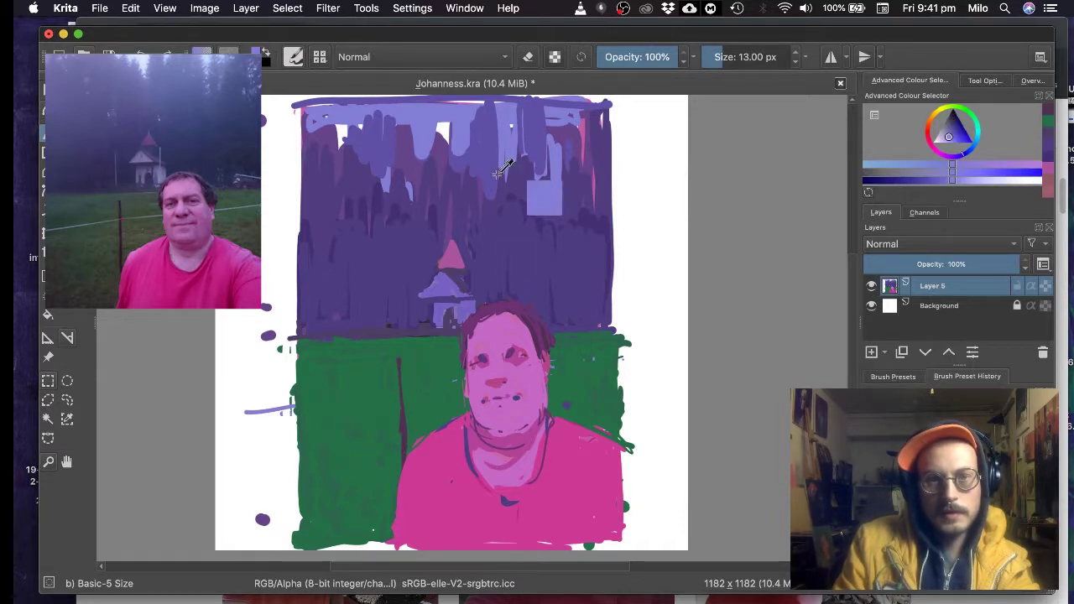
ctrl+click(435, 306)
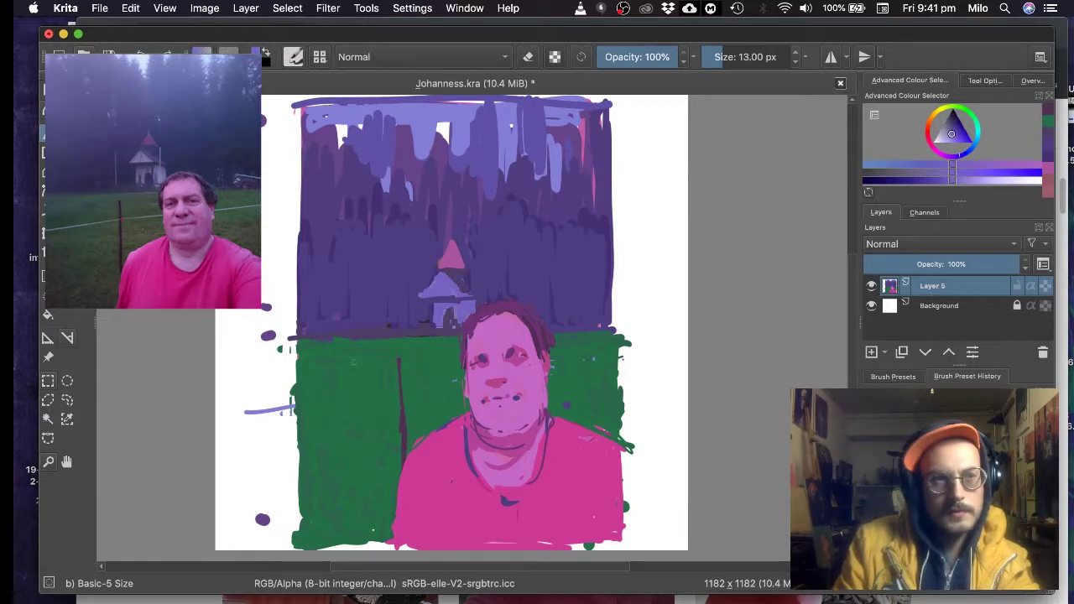
ctrl+click(462, 304)
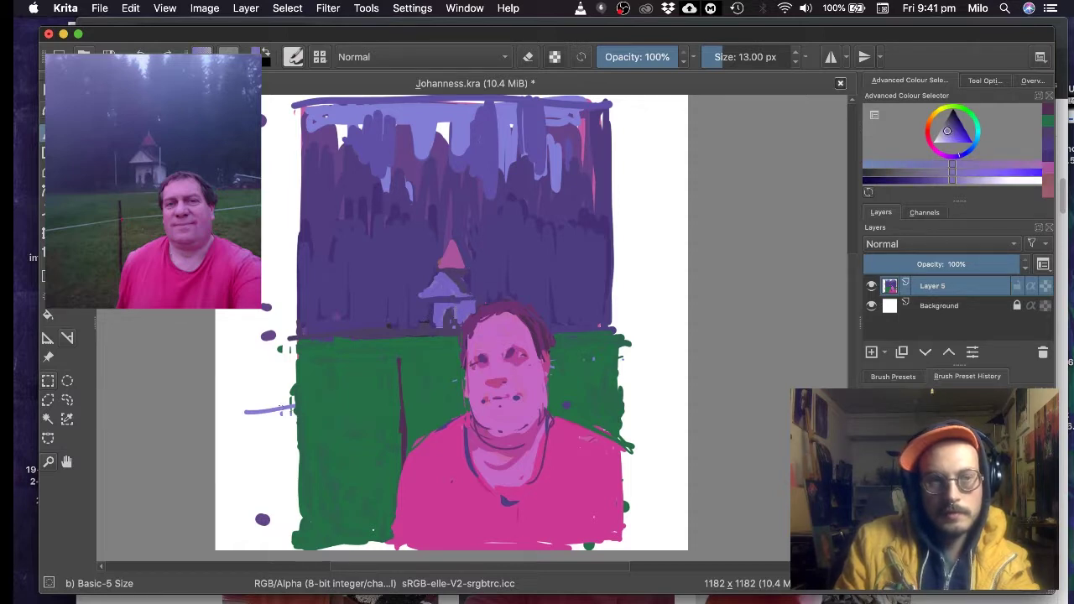
drag(294, 409, 462, 374)
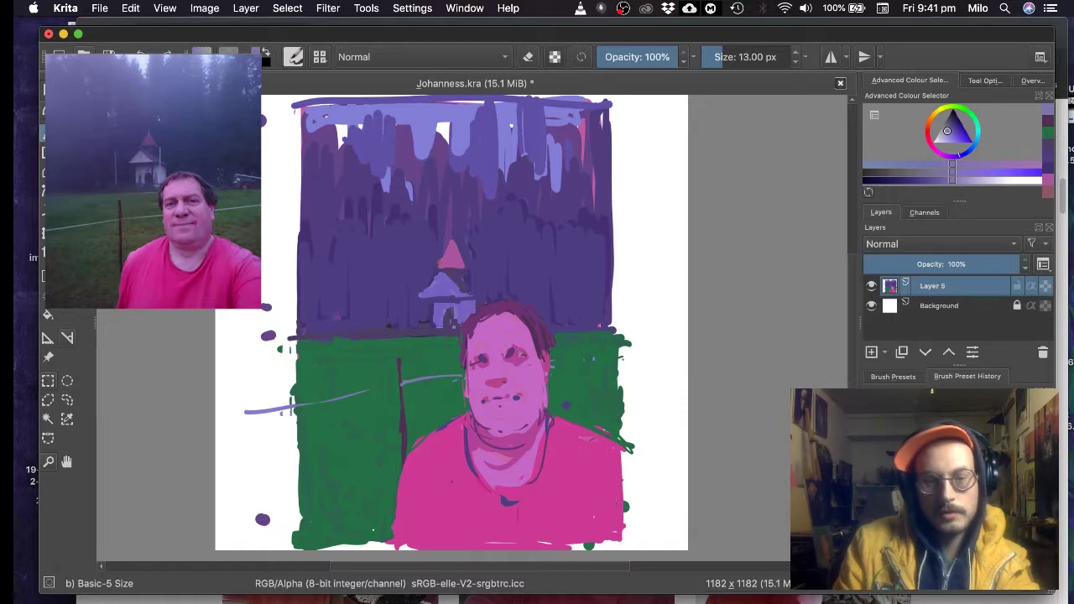
key(ctrl+z)
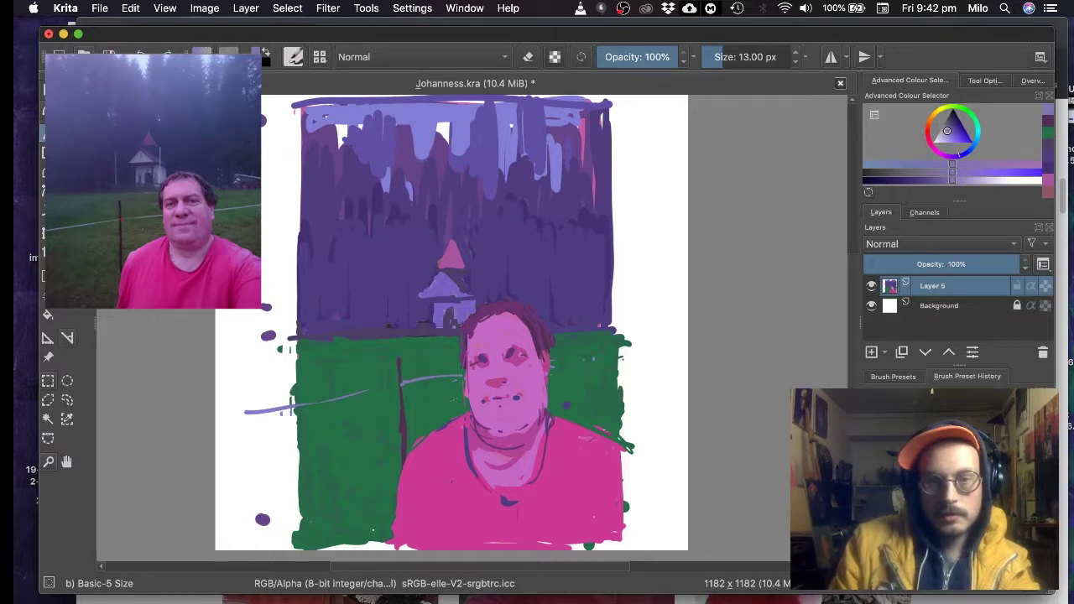
ctrl+click(445, 392)
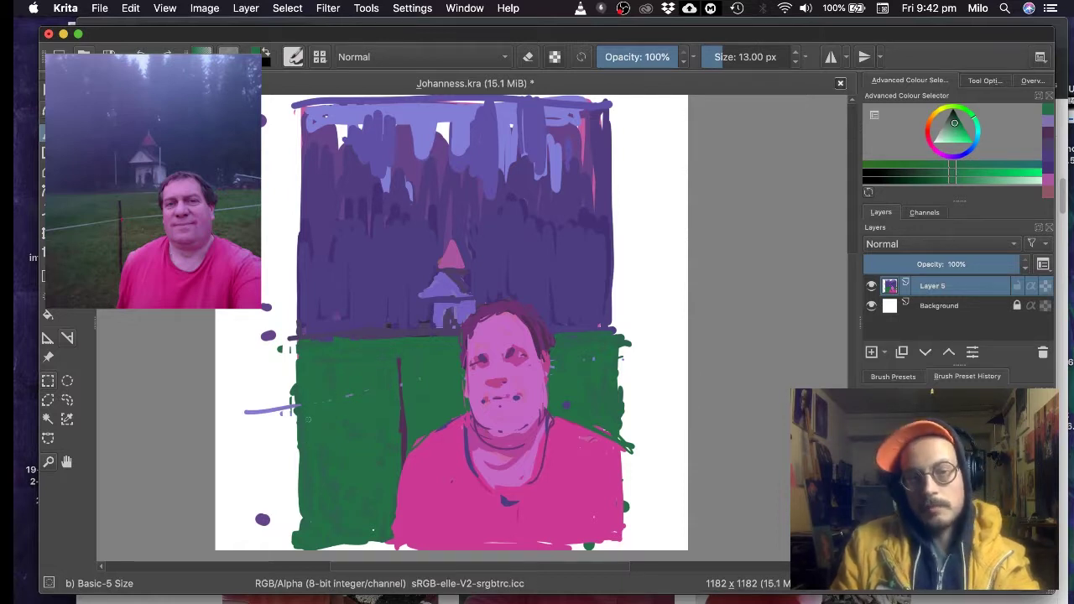
drag(299, 416, 298, 465)
- Try a lavender fence wire running across the meadow from its left edge past the post and head to the right edge
ctrl+click(439, 286)
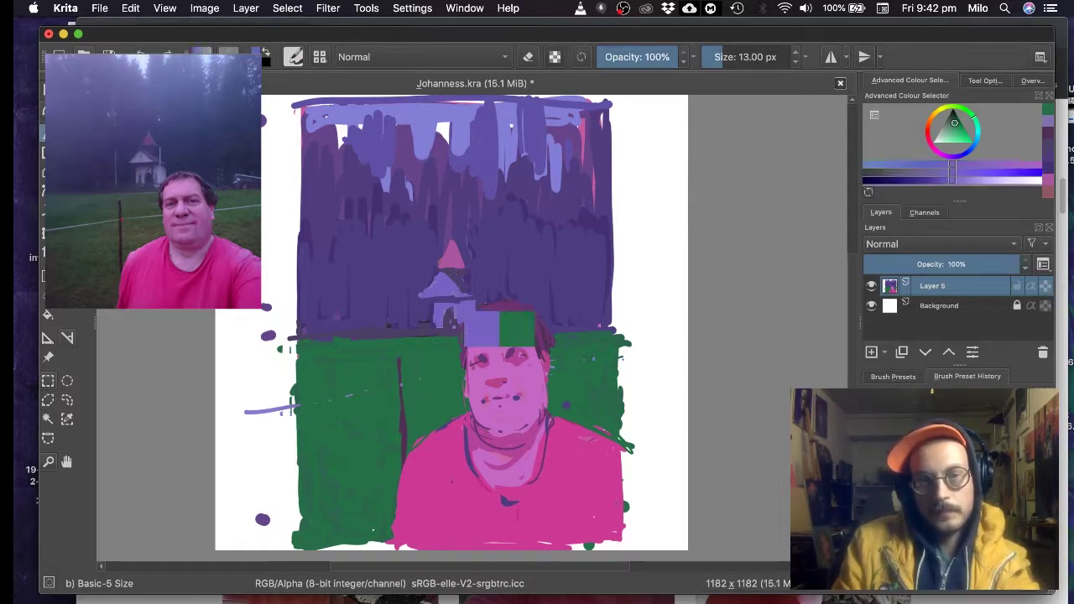
ctrl+click(420, 132)
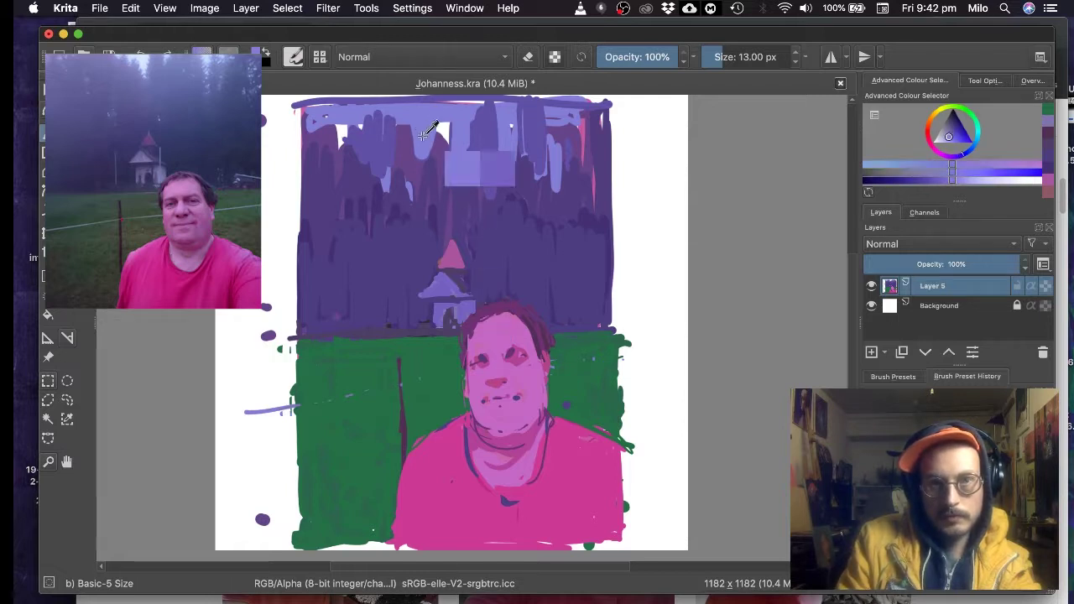
ctrl+click(357, 460)
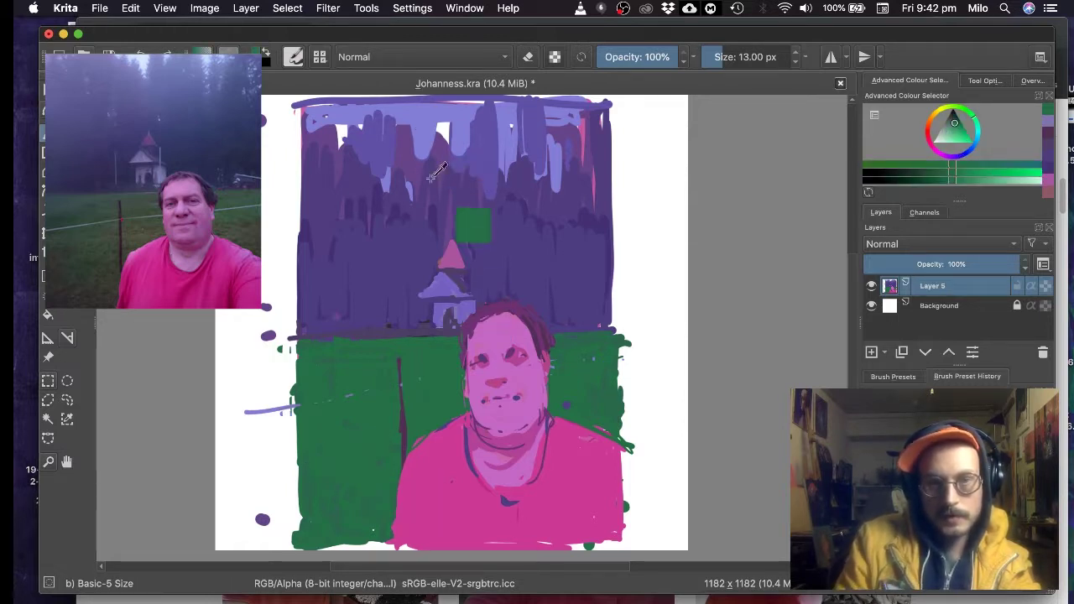
ctrl+click(461, 173)
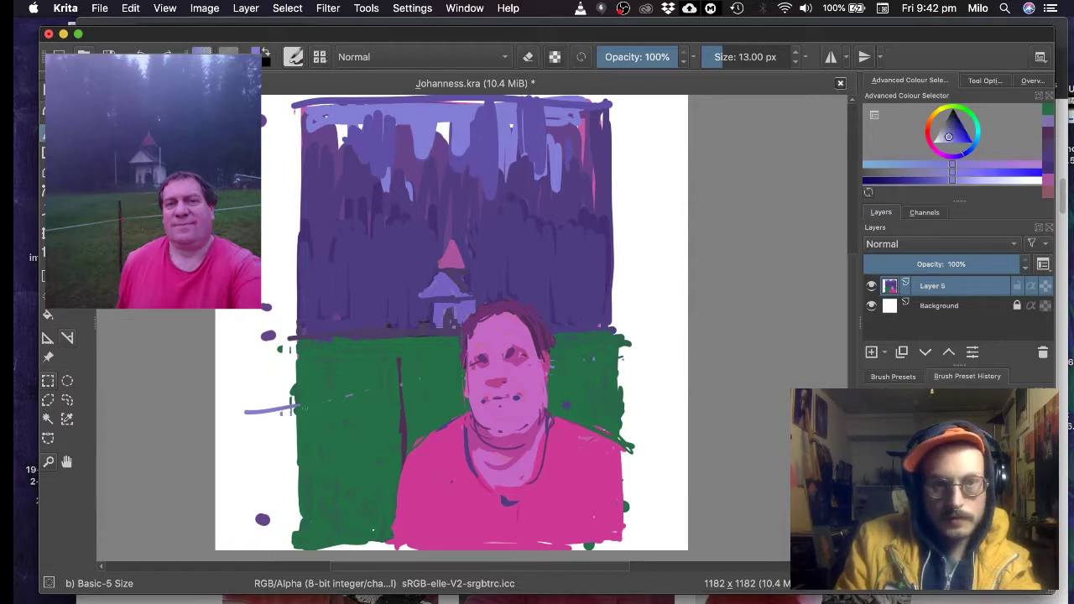
drag(296, 408, 624, 335)
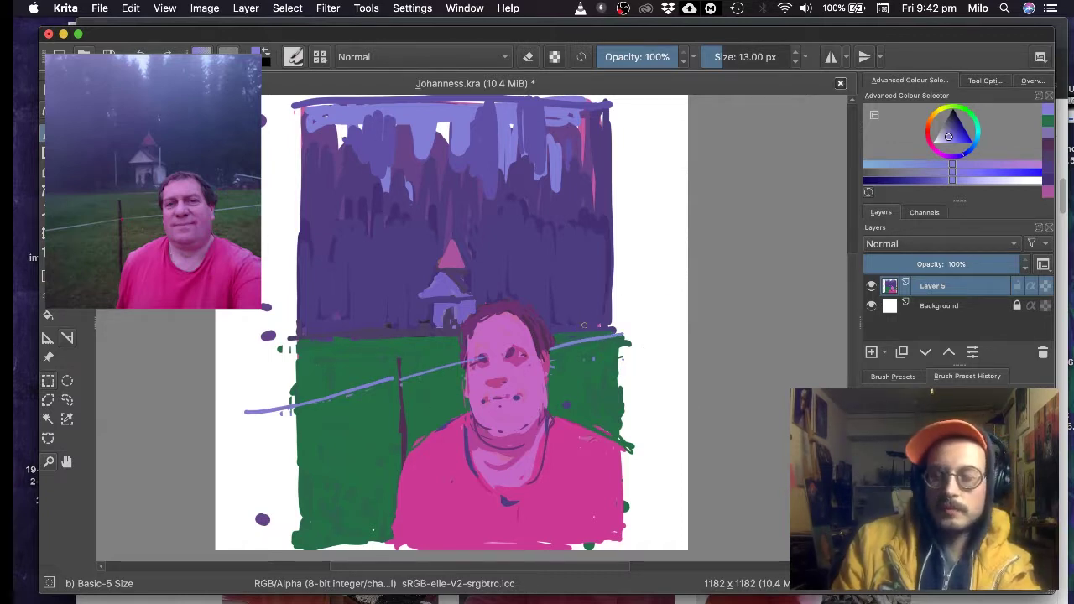
key(ctrl+z)
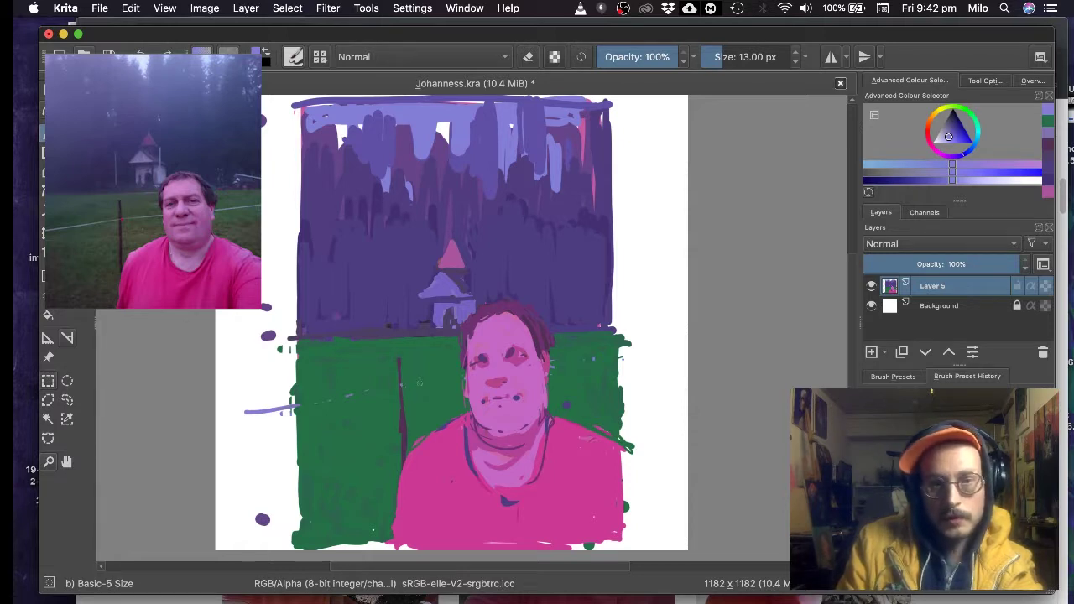
- Redraw the lavender fence wire across the meadow on both sides of the head and repaint the post over it with sampled dark purple
mouse_move(399, 385)
mouse_down()
mouse_move(596, 359)
mouse_move(684, 329)
mouse_up()
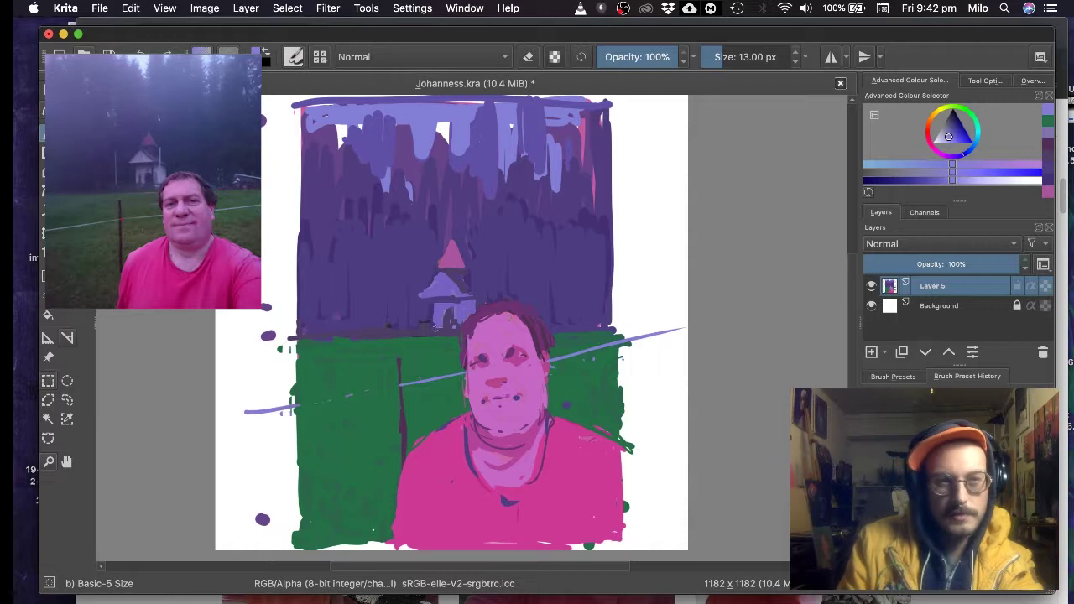
key(super+z)
drag(550, 362, 651, 344)
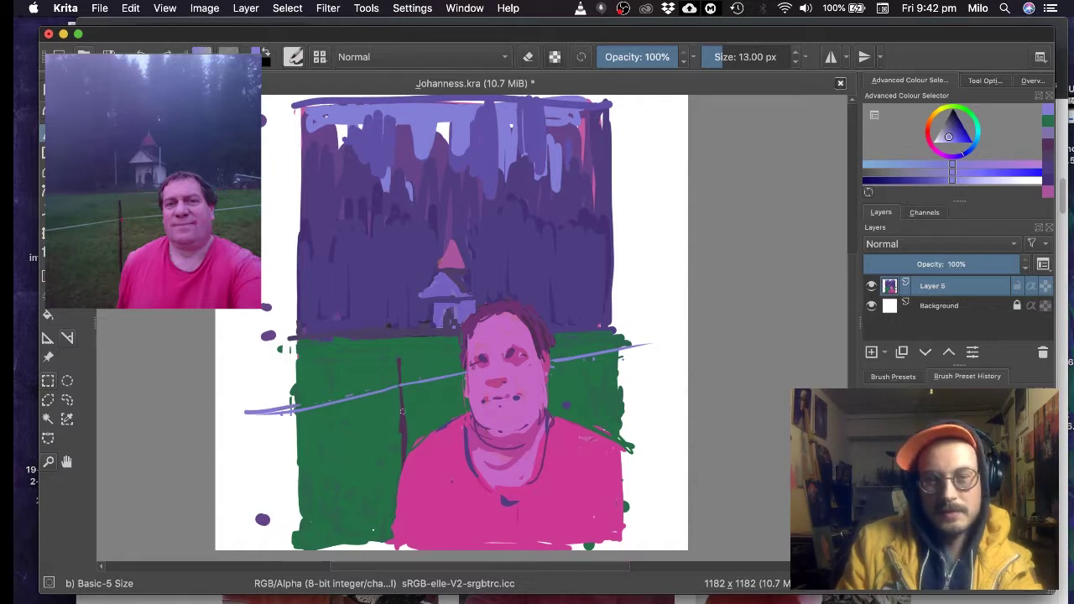
super+click(401, 414)
drag(400, 380, 401, 393)
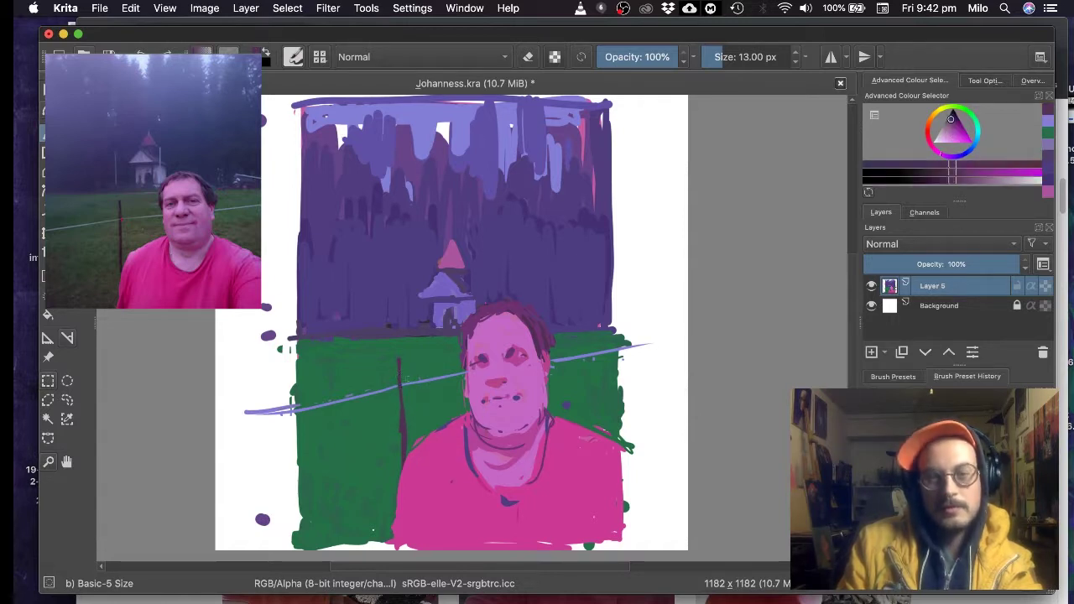
- Trim the meadow's ragged right edge with sampled white and touch up the shirt with sampled shirt pink
ctrl+click(494, 374)
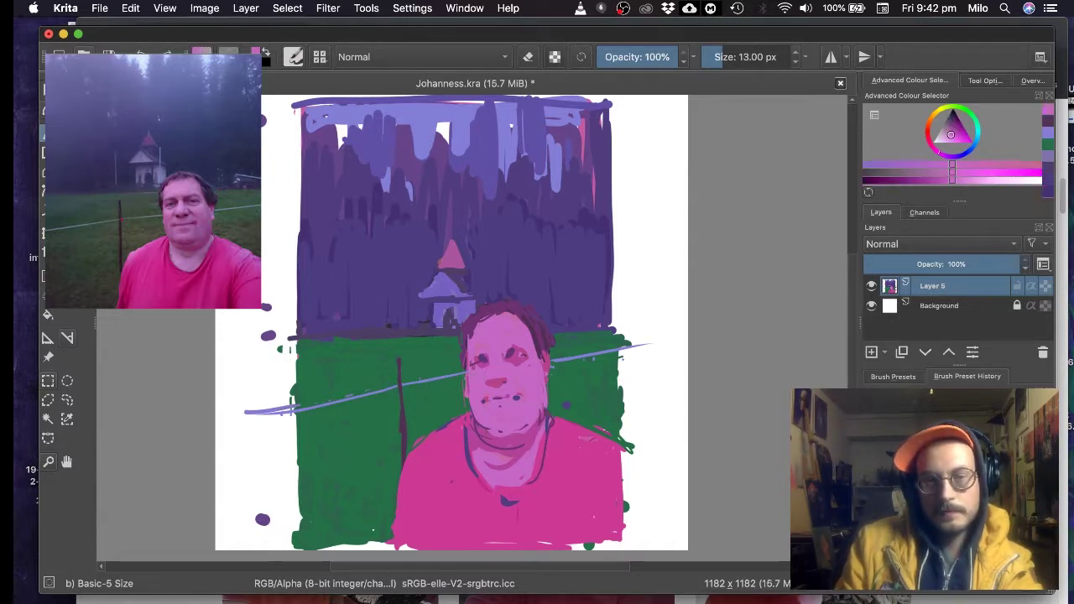
ctrl+click(676, 351)
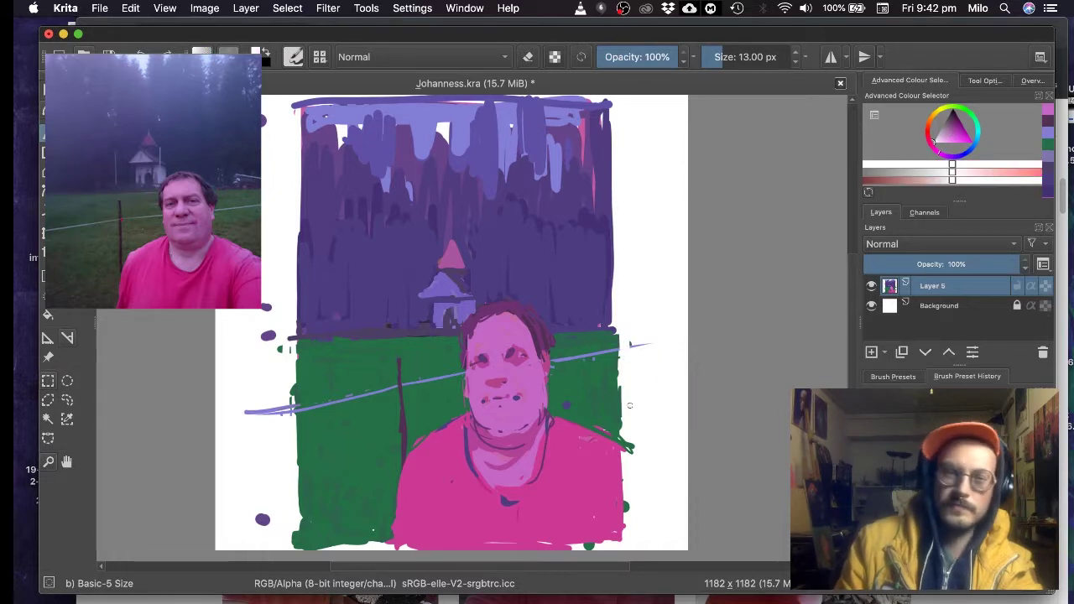
drag(620, 335, 620, 416)
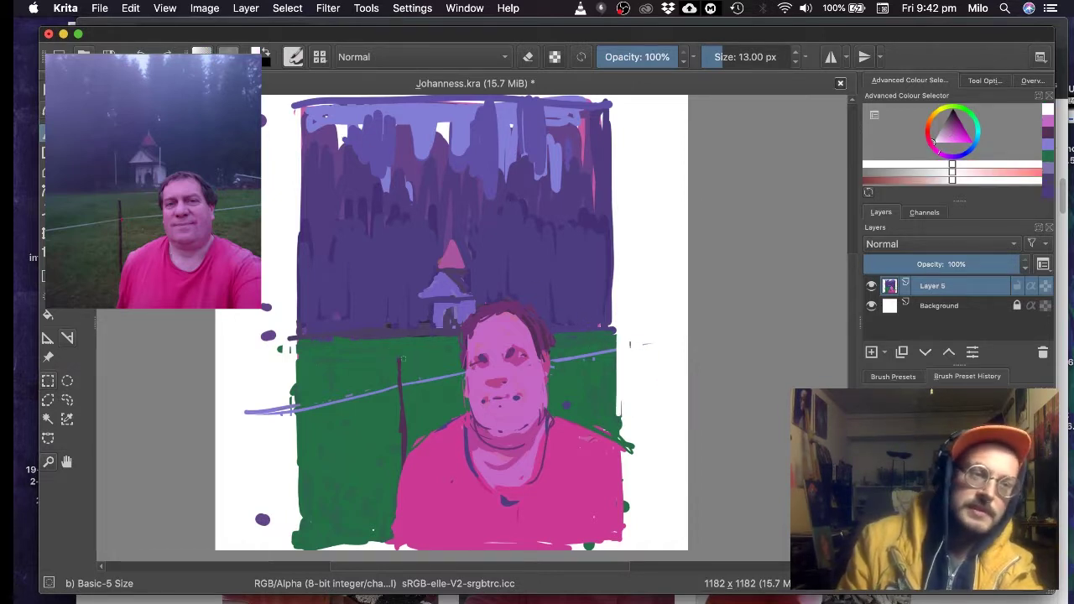
ctrl+drag(403, 361, 434, 464)
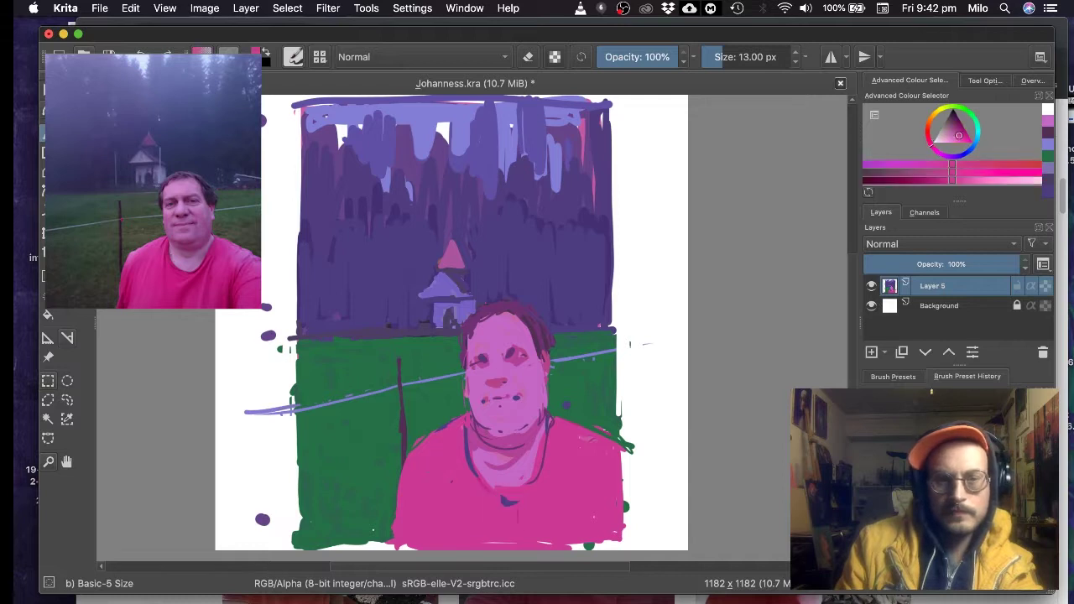
drag(401, 547, 408, 547)
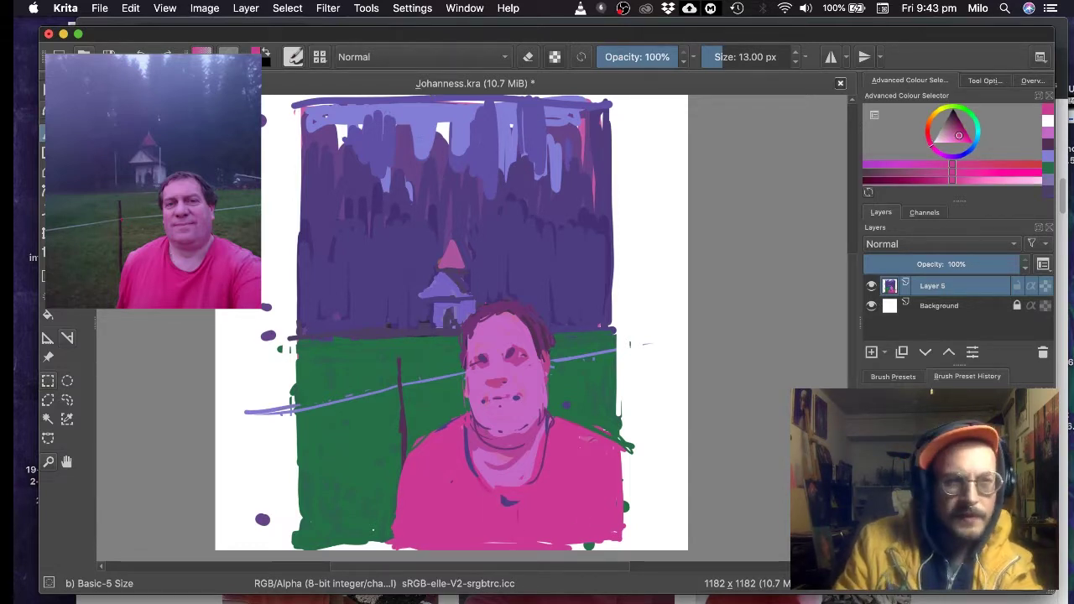
- Narrow the chapel roof's left slope with sampled forest purple and touch up the roof and doorway with sampled lavender and dark tones
ctrl+click(427, 284)
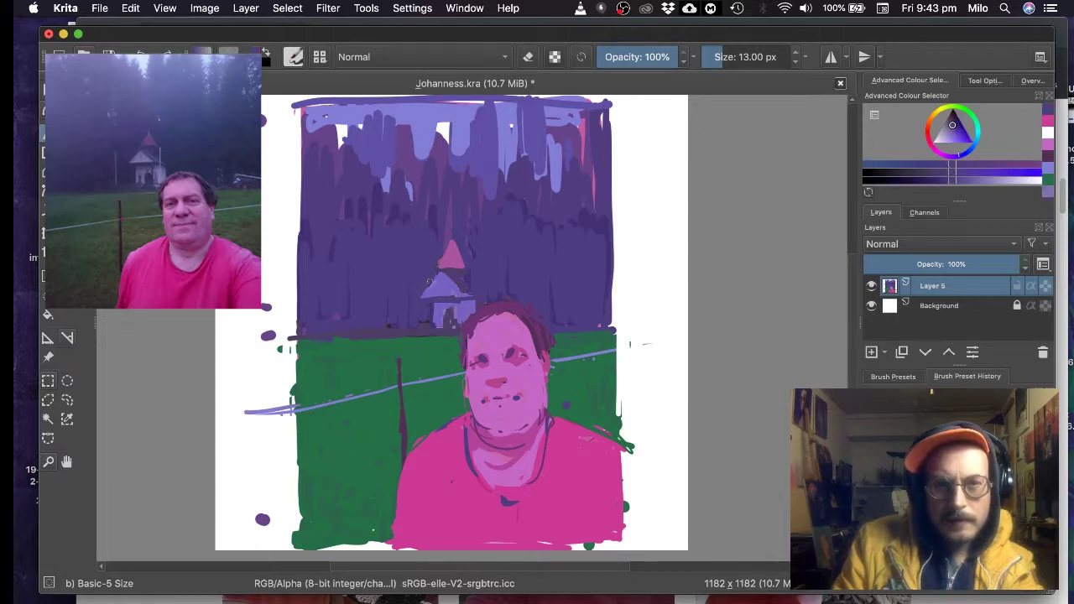
ctrl+click(438, 285)
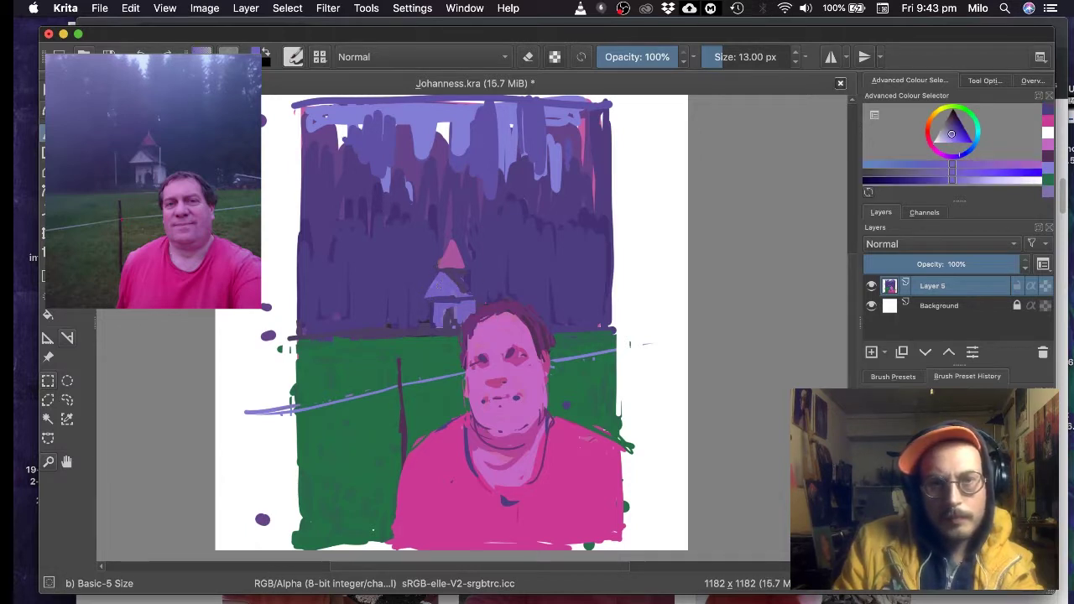
click(450, 290)
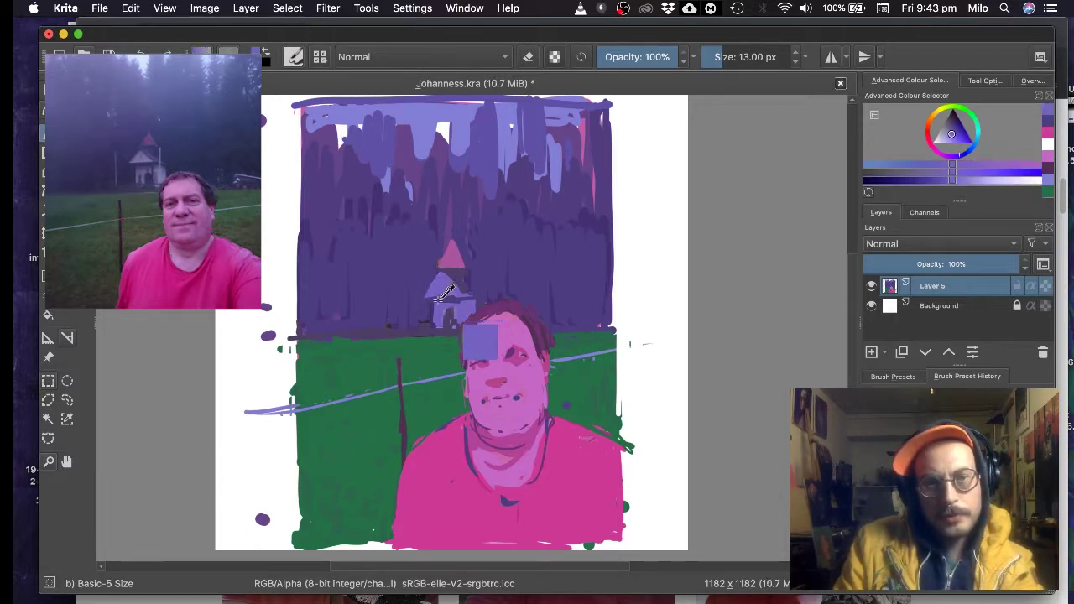
ctrl+click(446, 292)
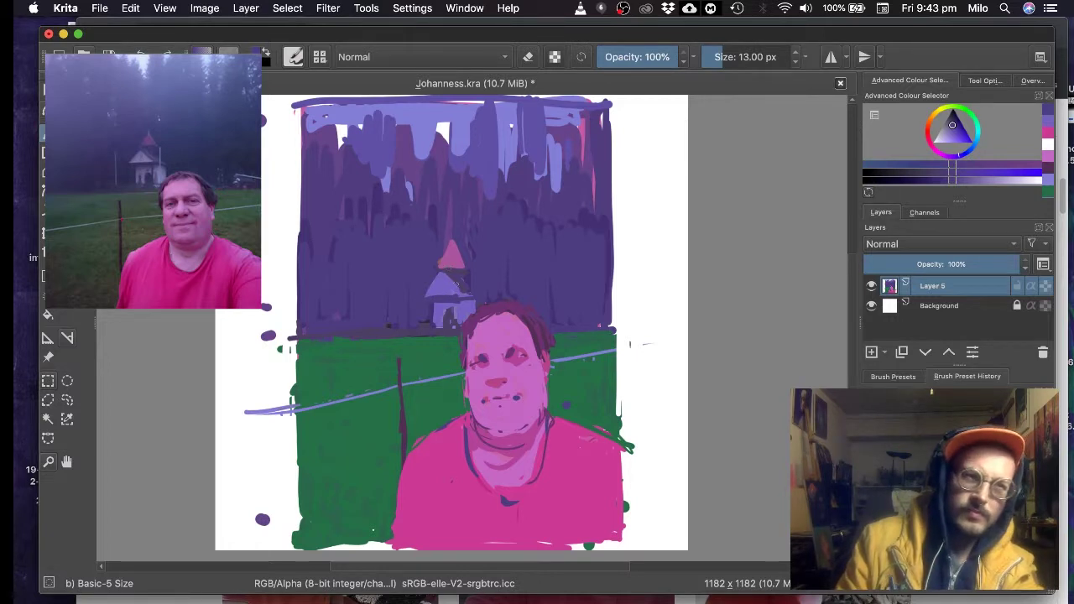
ctrl+click(448, 315)
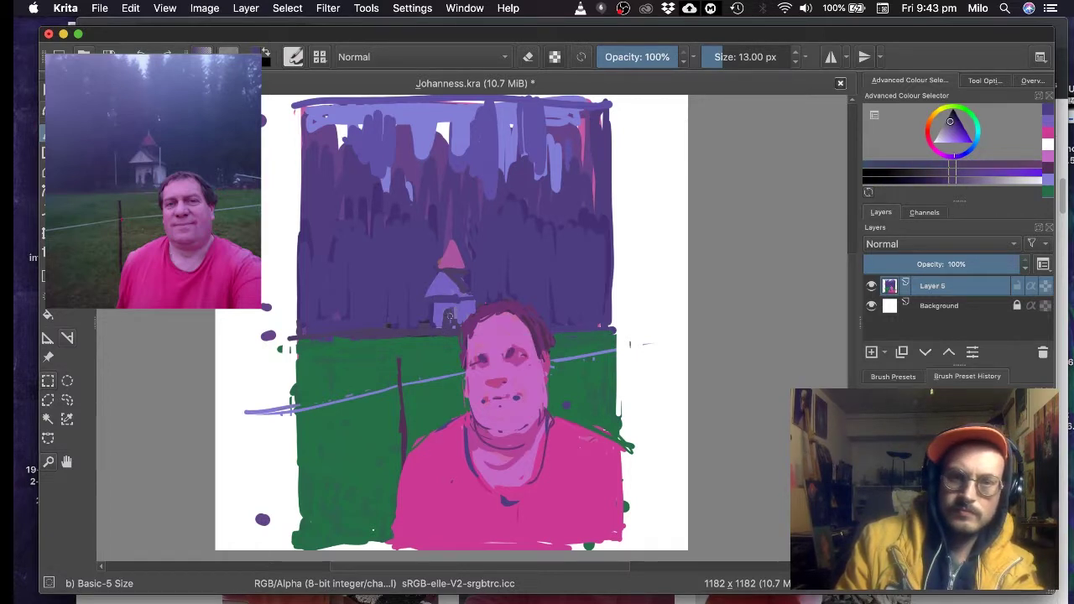
ctrl+click(449, 298)
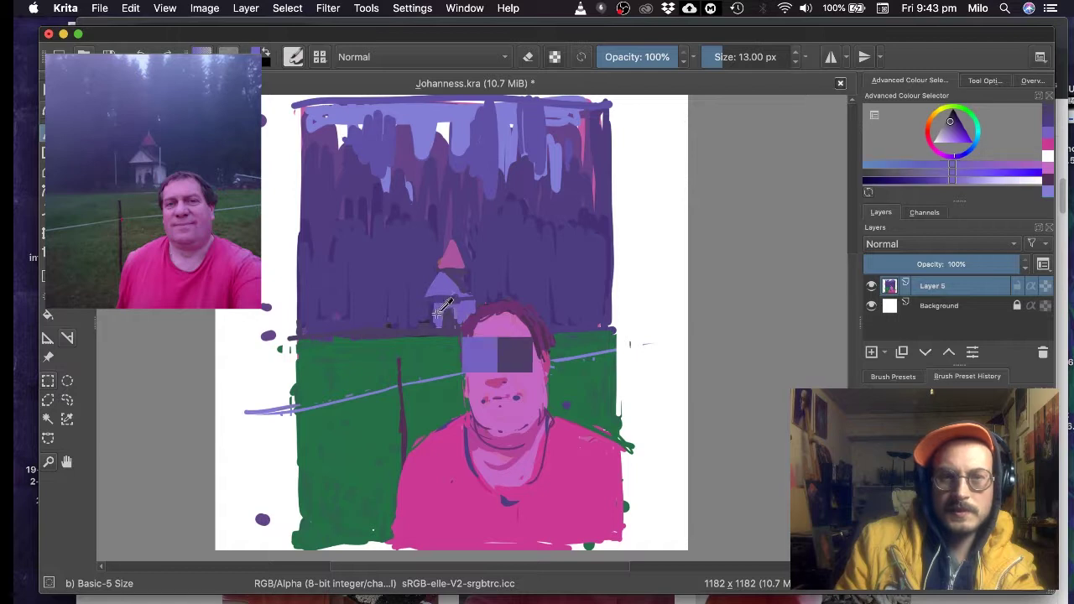
- Refine the chapel's eaves, walls and pink spire with sampled tones and paint a dark purple stroke along the meadow's upper-left edge
ctrl+click(417, 302)
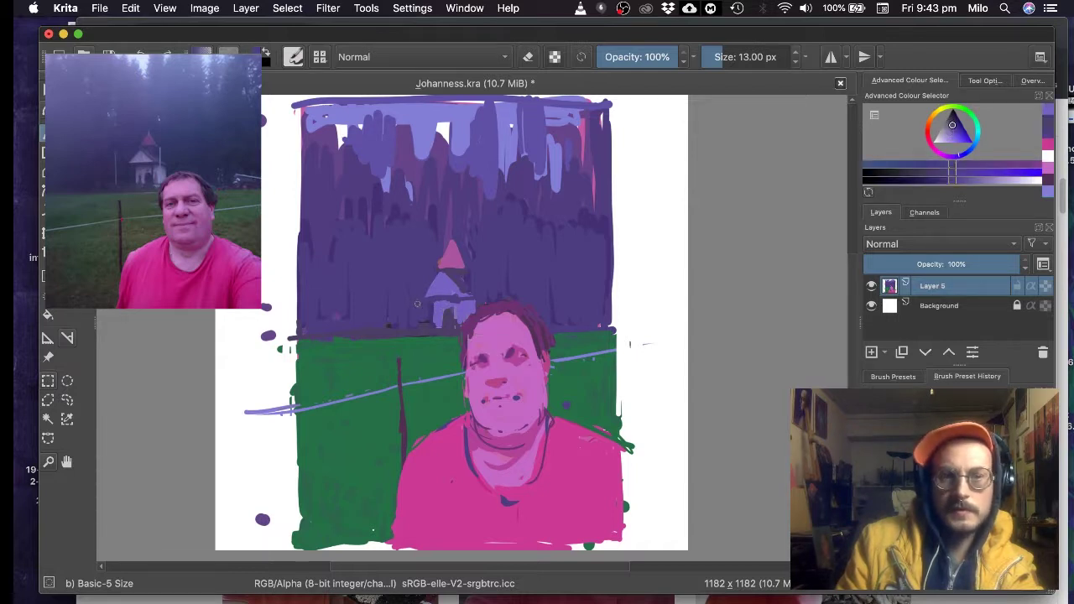
ctrl+click(435, 299)
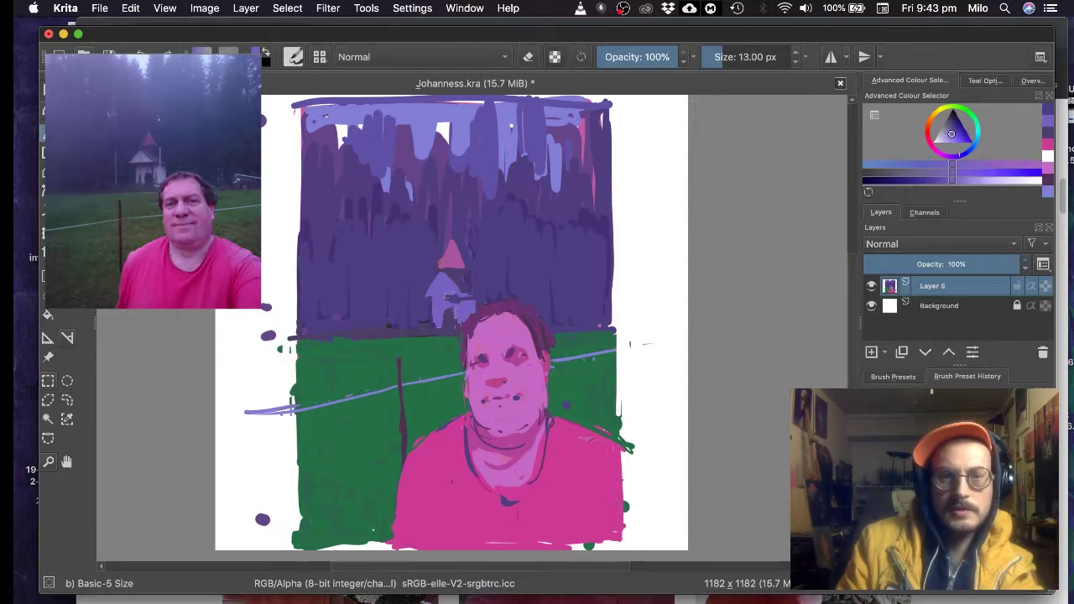
ctrl+click(410, 294)
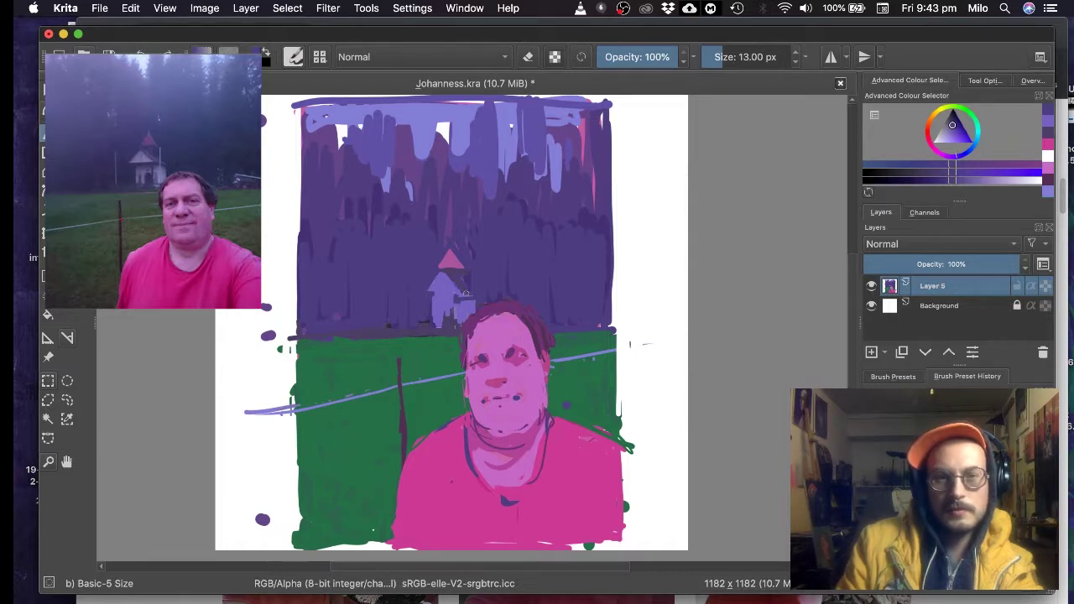
drag(482, 279, 487, 279)
ctrl+click(456, 322)
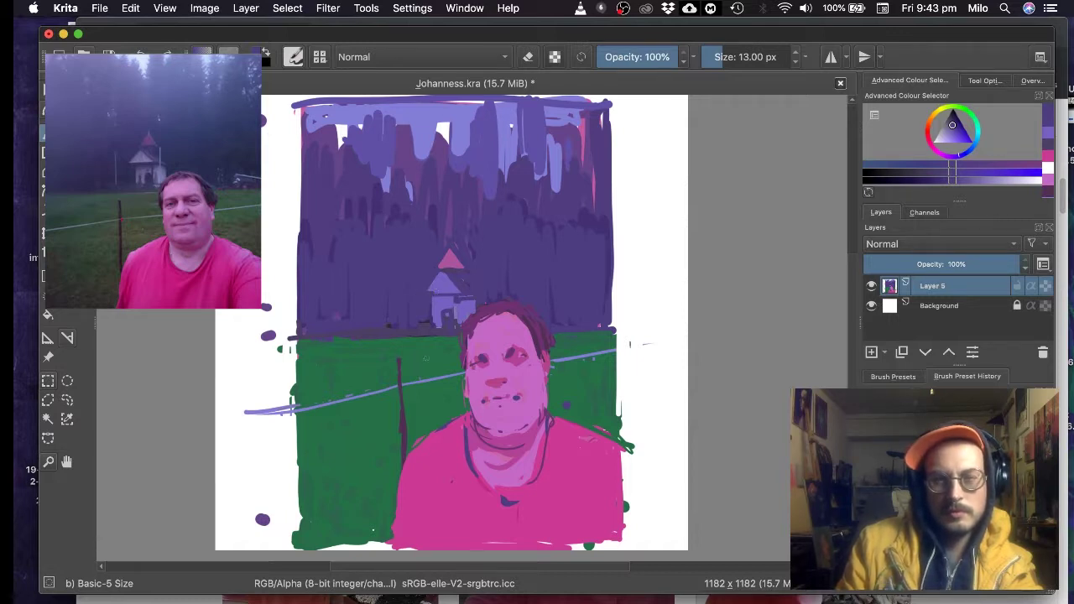
drag(349, 339, 257, 351)
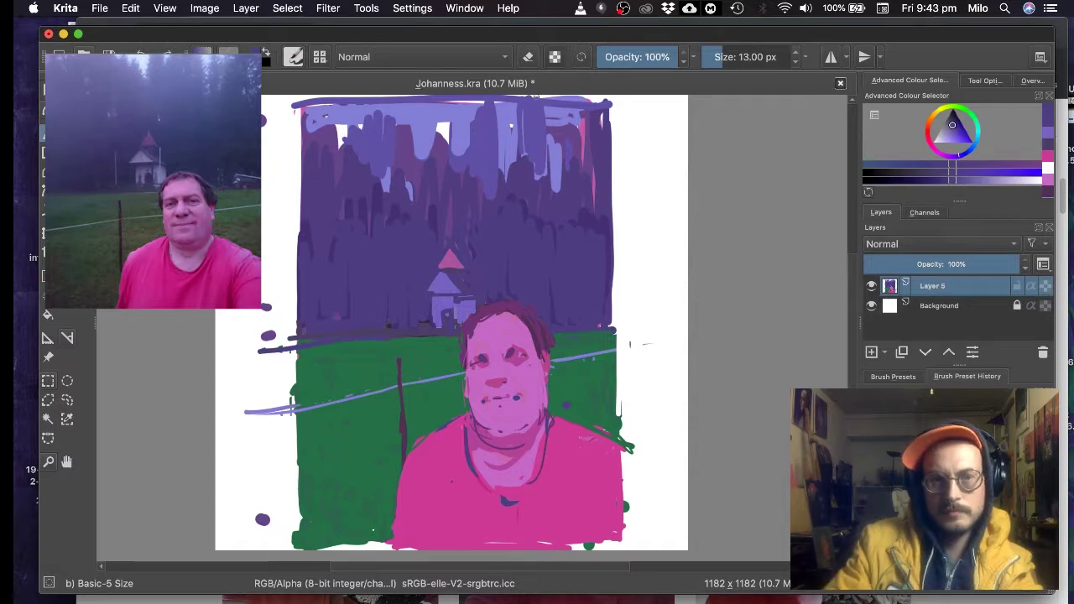
- Cover a white gap in the upper-left sky with sampled lavender and paint purple treetops over the upper-left forest
scroll(356, 262, down, 3)
scroll(357, 262, up, 4)
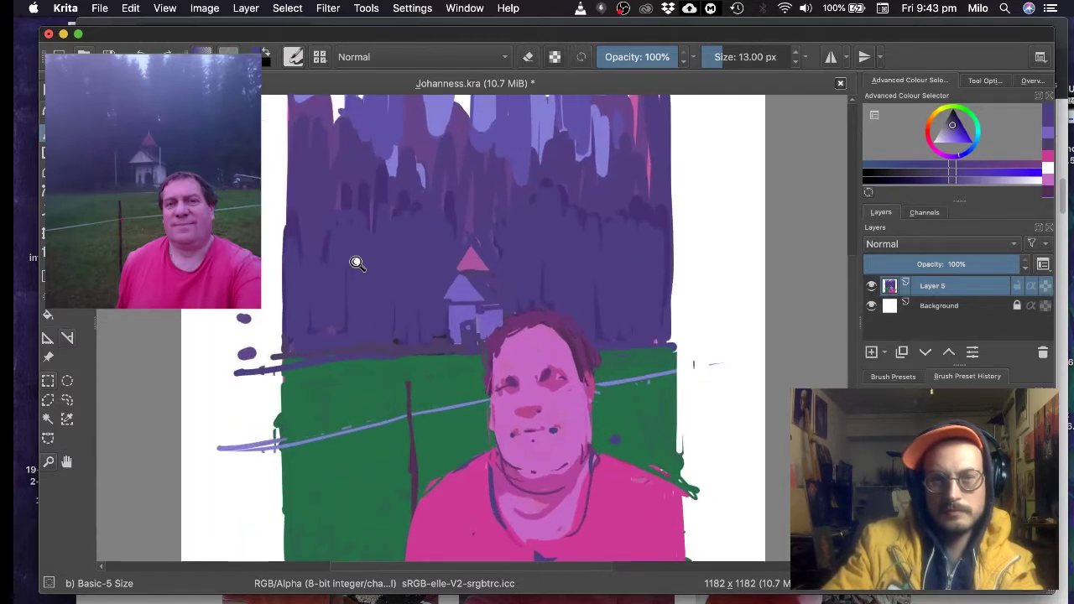
scroll(357, 263, down, 1)
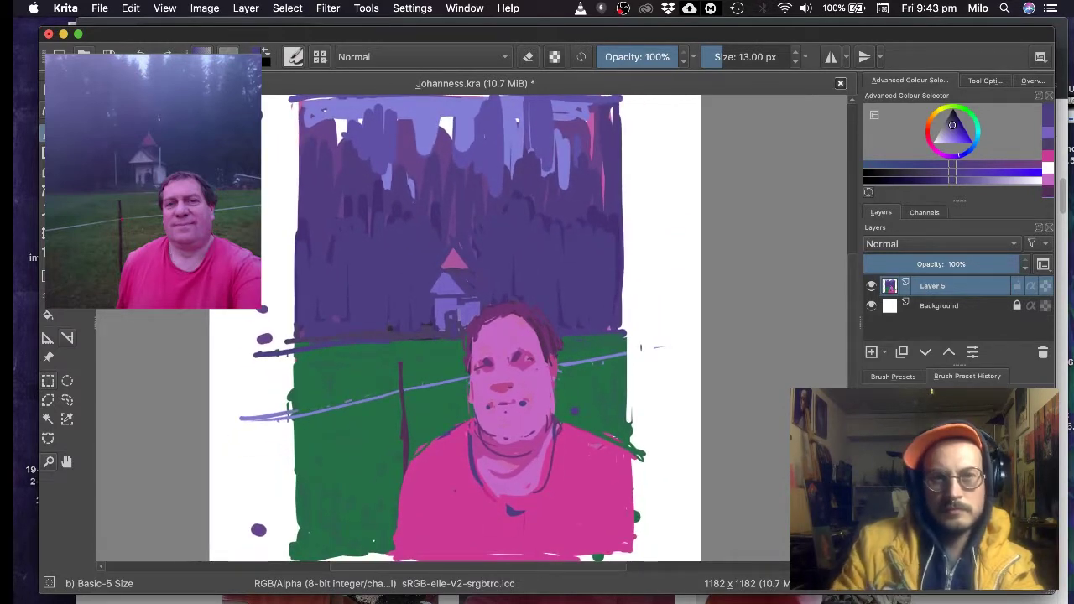
ctrl+click(377, 163)
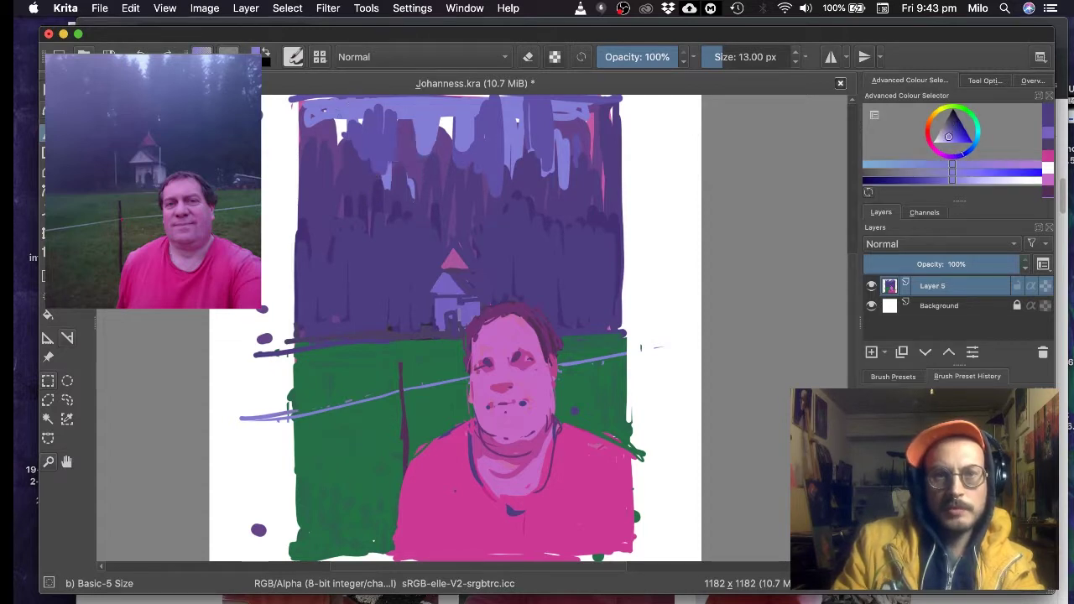
drag(341, 124, 344, 133)
ctrl+click(357, 145)
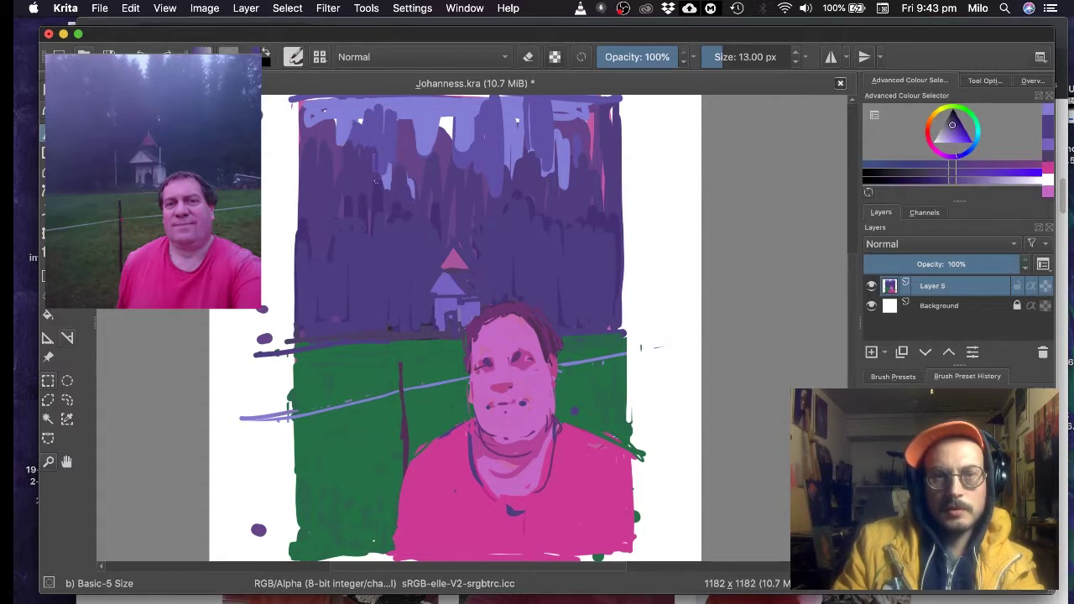
mouse_move(390, 146)
mouse_down()
mouse_move(391, 185)
mouse_move(413, 195)
mouse_move(434, 129)
mouse_up()
- Paint vertical treetop strokes in sampled forest purple across the upper-right forest and along the forest's upper-left edge
ctrl+click(487, 230)
drag(495, 194, 495, 149)
mouse_move(500, 197)
mouse_down()
mouse_move(503, 155)
mouse_move(520, 129)
mouse_up()
mouse_move(523, 176)
mouse_down()
mouse_move(542, 125)
mouse_move(551, 174)
mouse_up()
mouse_move(559, 132)
mouse_down()
mouse_move(560, 192)
mouse_move(569, 183)
mouse_up()
drag(577, 139, 577, 167)
drag(588, 114, 590, 166)
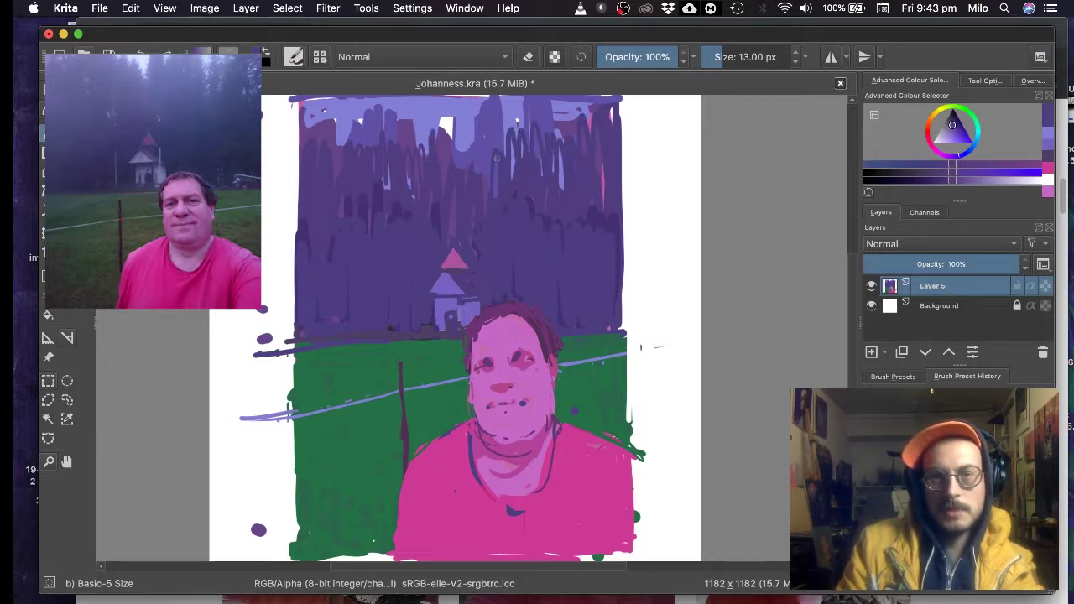
drag(315, 146, 316, 116)
mouse_move(308, 143)
mouse_down()
mouse_move(305, 169)
mouse_move(316, 128)
mouse_move(303, 106)
mouse_up()
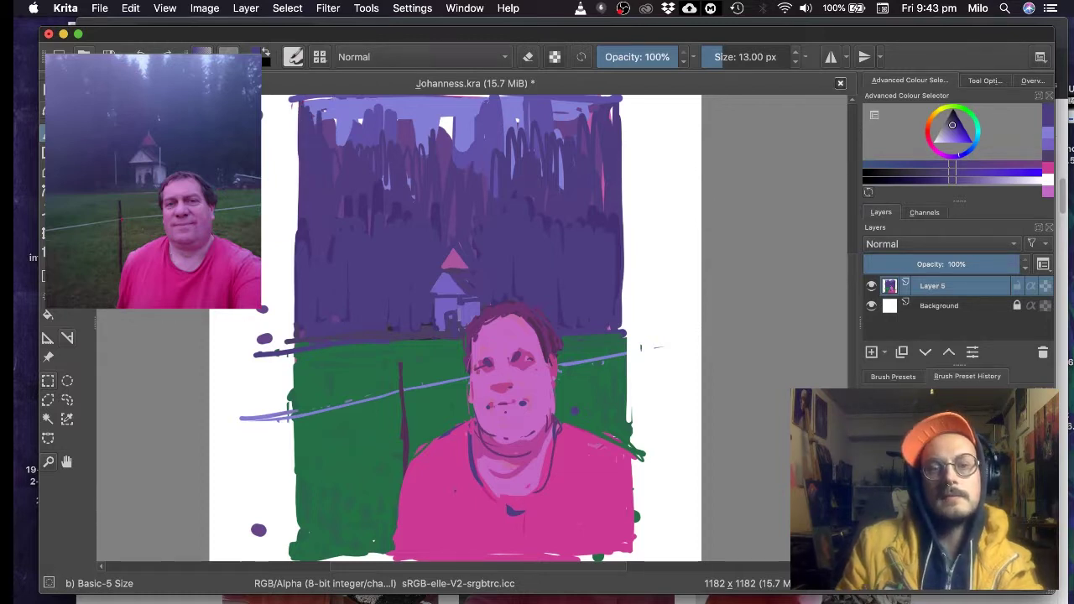
- Add vertical tree strokes in a sampled darker purple along the right and left sides of the forest
ctrl+click(394, 210)
key(ctrl+z)
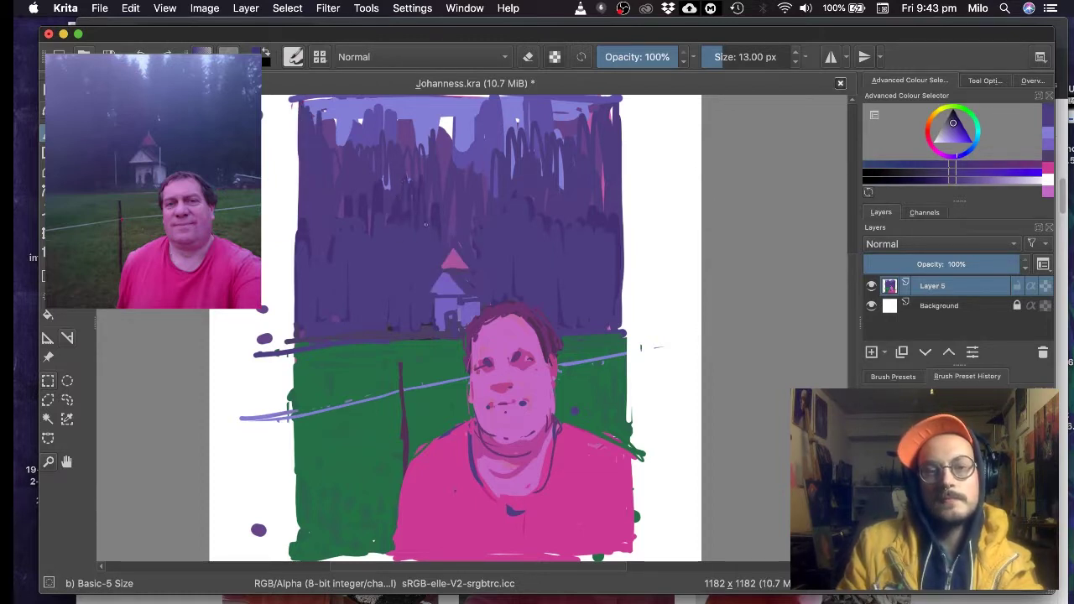
drag(605, 216, 603, 179)
drag(607, 163, 609, 186)
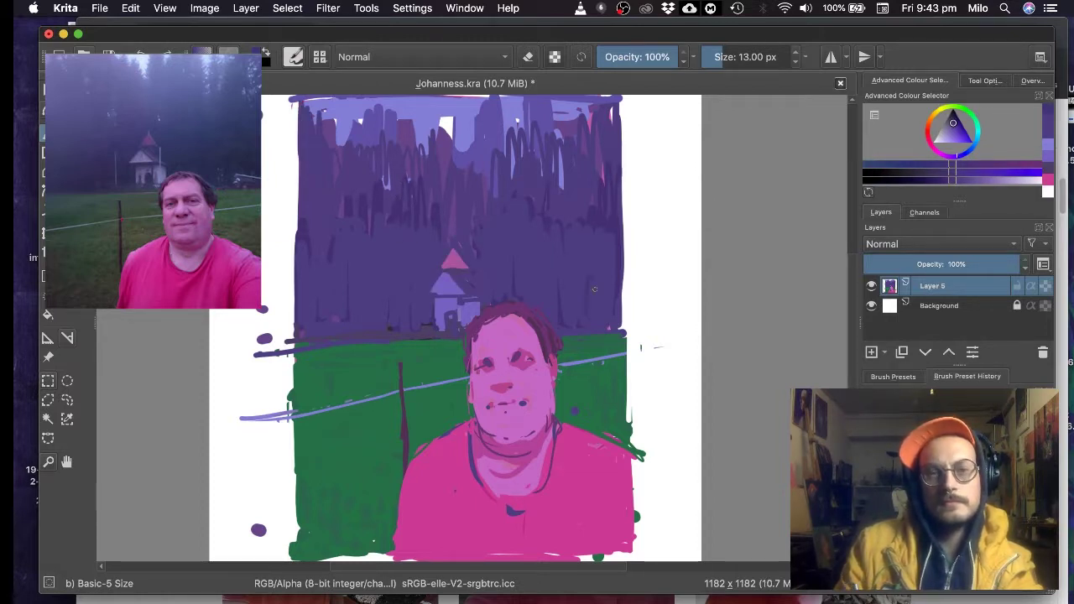
drag(596, 281, 597, 319)
drag(611, 271, 621, 309)
drag(332, 272, 333, 327)
drag(302, 244, 304, 279)
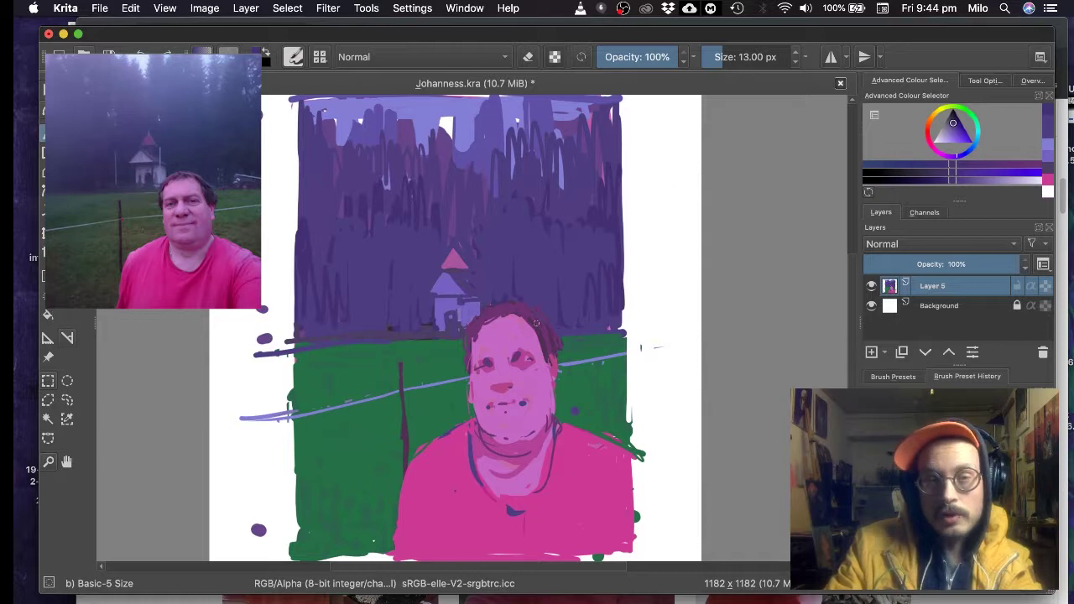
- Crop the canvas to the painted picture area, about 763 x 1074 px, cutting off the white margins and ragged outer edges
scroll(537, 323, down, 2)
scroll(536, 323, up, 3)
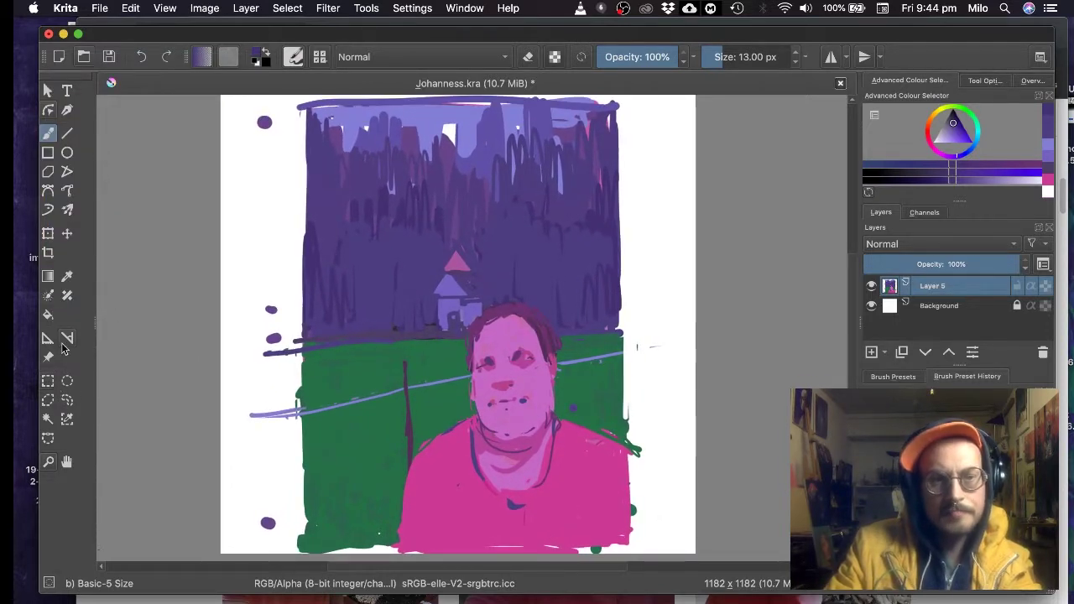
click(48, 252)
click(310, 110)
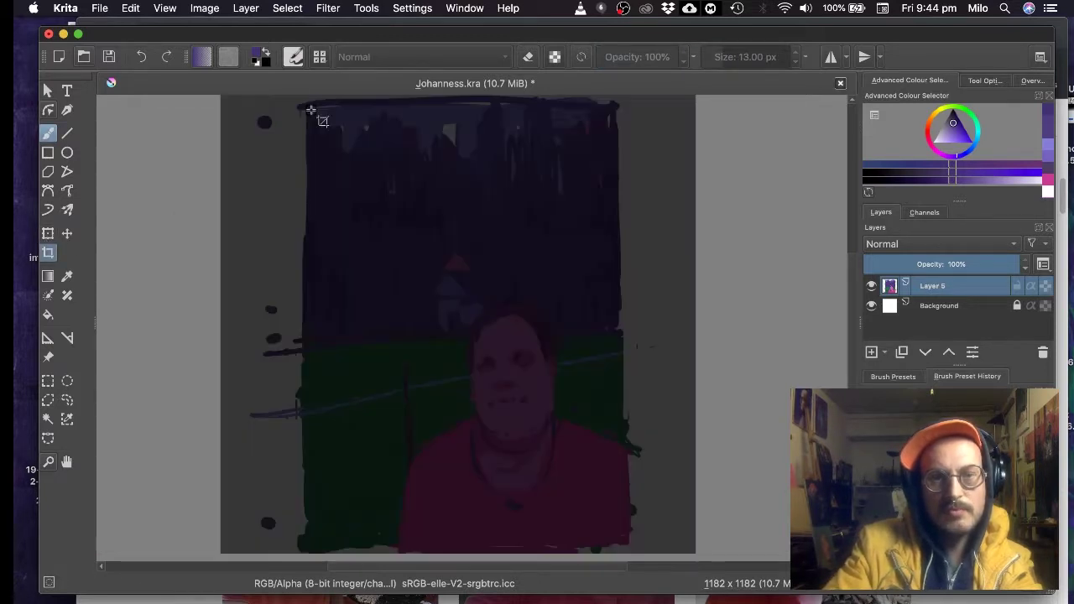
drag(310, 110, 631, 554)
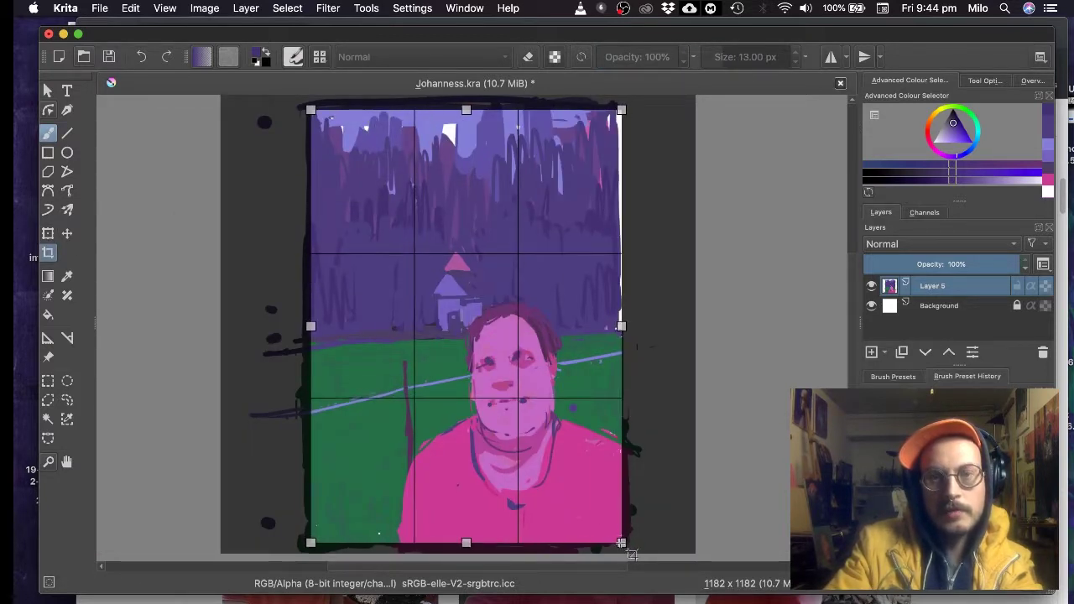
key(Return)
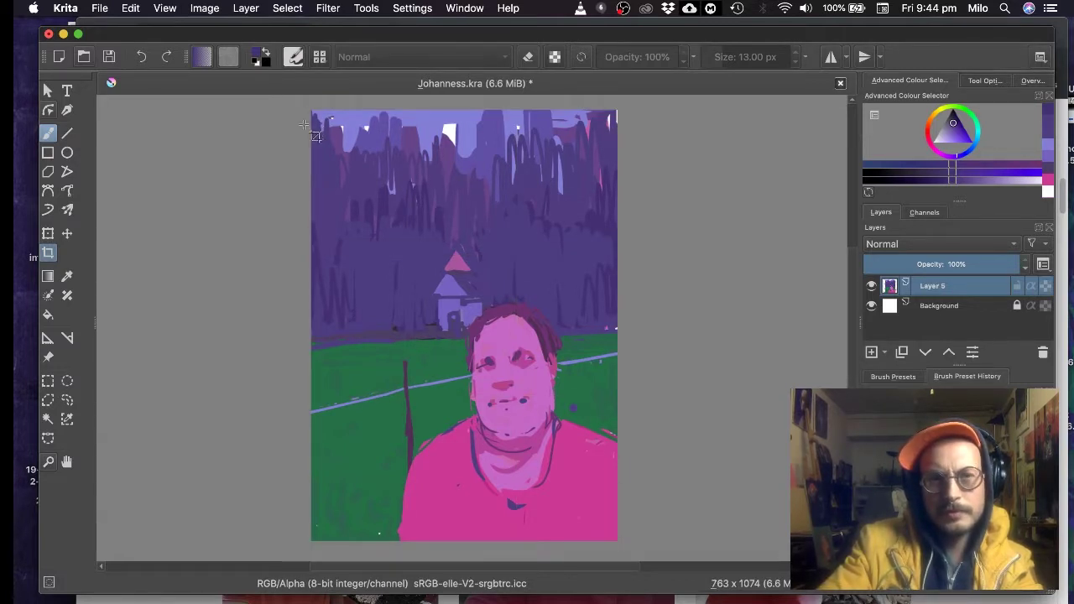
- Crop a thin strip off the picture's upper edge, leaving a canvas of about 763 x 1037 px
drag(304, 124, 619, 456)
key(Return)
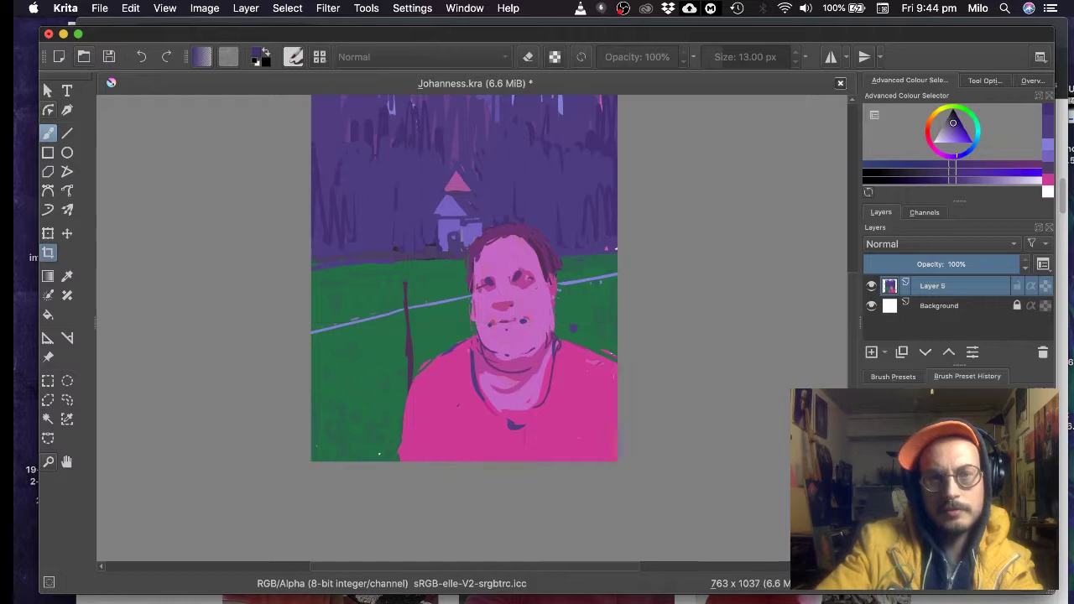
scroll(624, 555, up, 4)
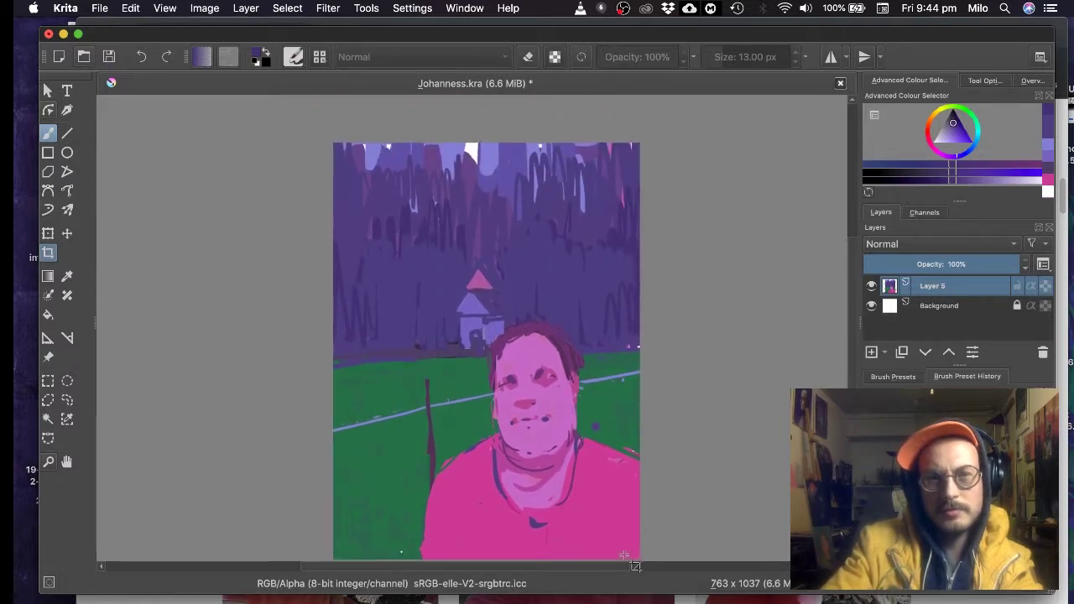
scroll(635, 567, up, 3)
scroll(636, 563, up, 2)
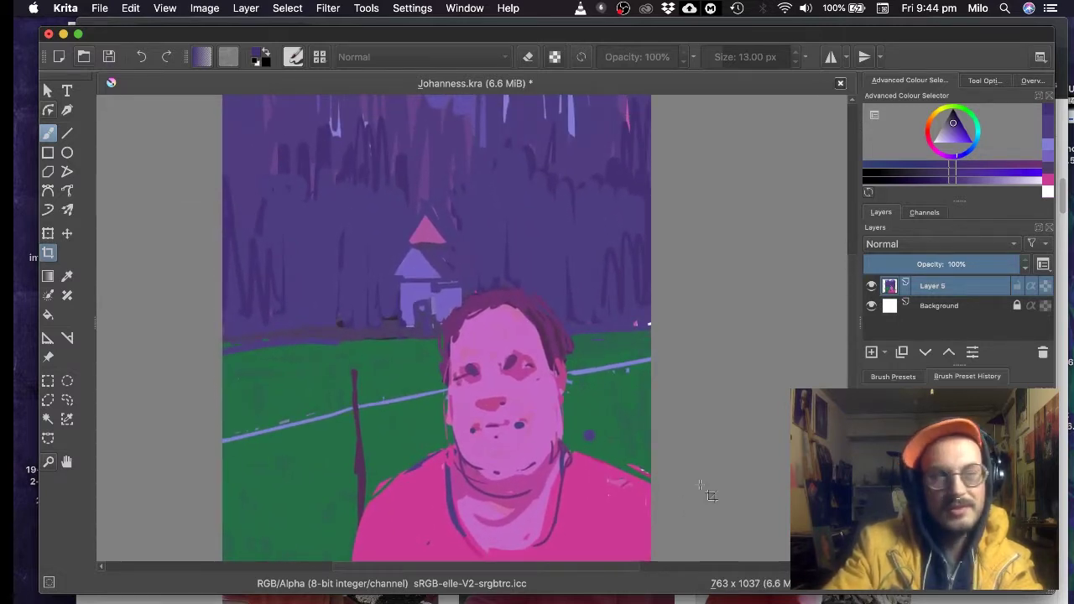
- Examine the cropped portrait up close and as a whole, and hide Layer 5
scroll(700, 487, down, 1)
scroll(700, 487, down, 4)
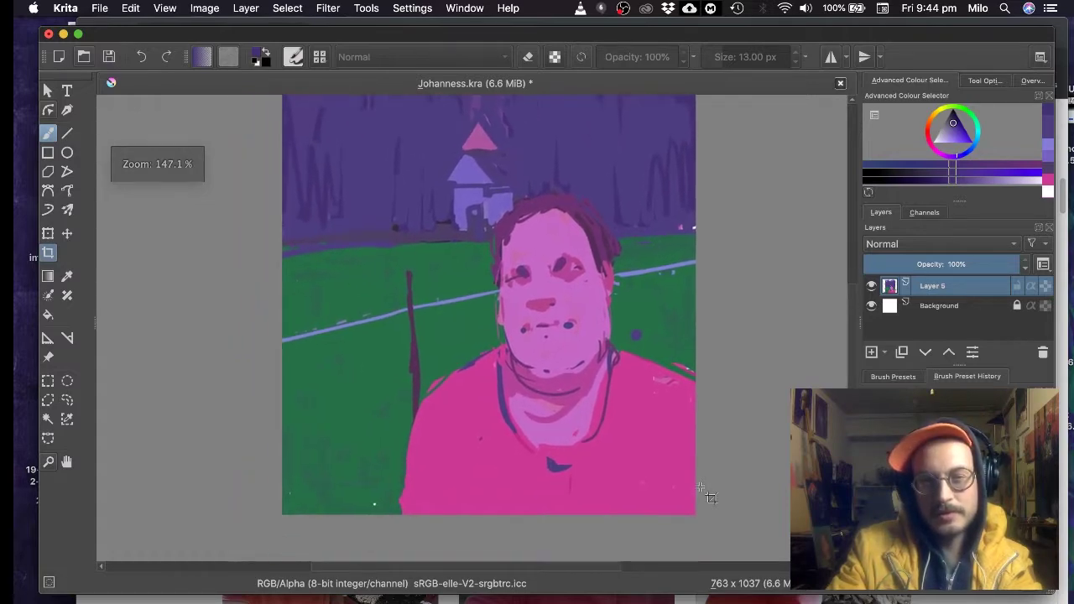
scroll(700, 486, up, 2)
scroll(700, 491, down, 2)
scroll(701, 491, up, 4)
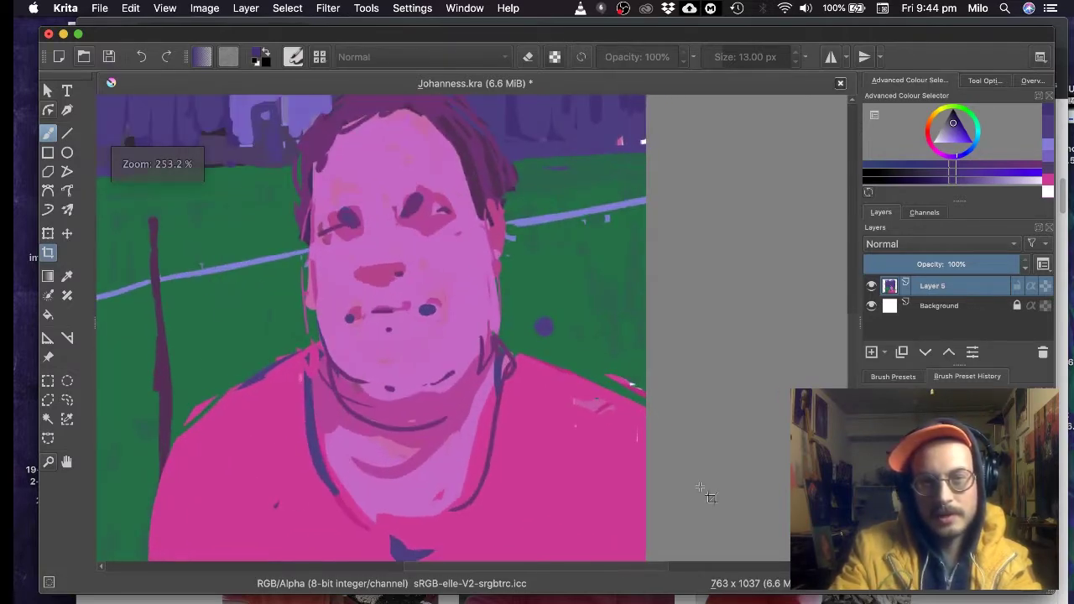
scroll(701, 491, down, 5)
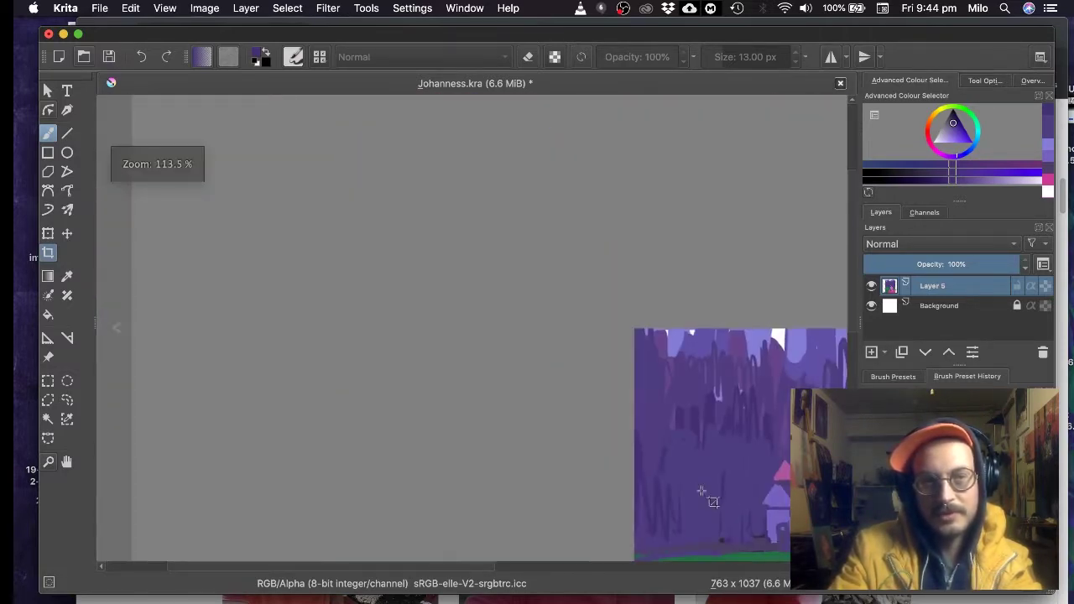
scroll(700, 491, down, 3)
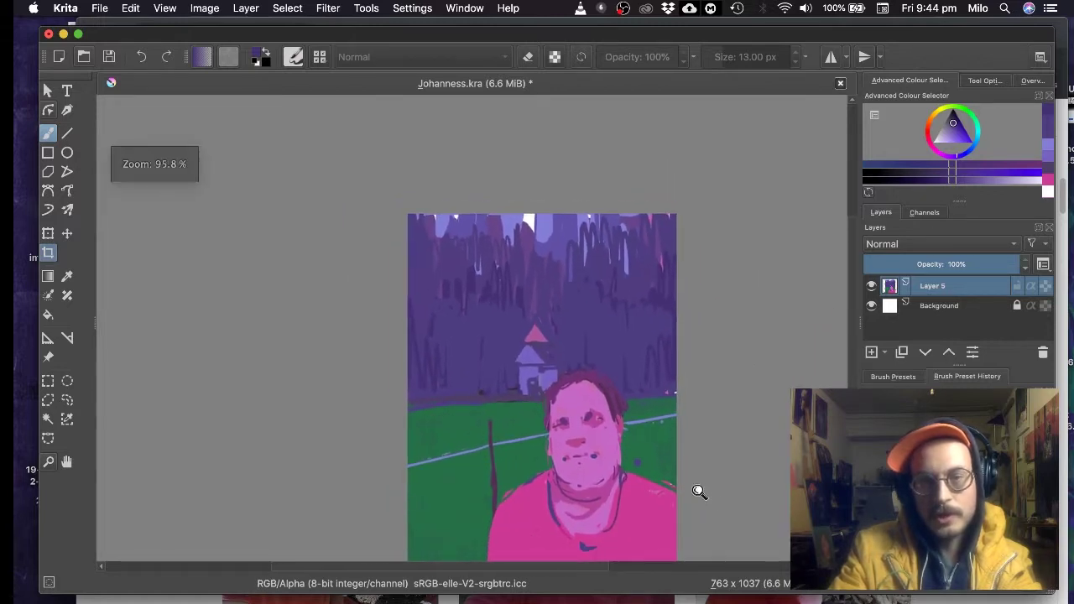
scroll(722, 407, down, 3)
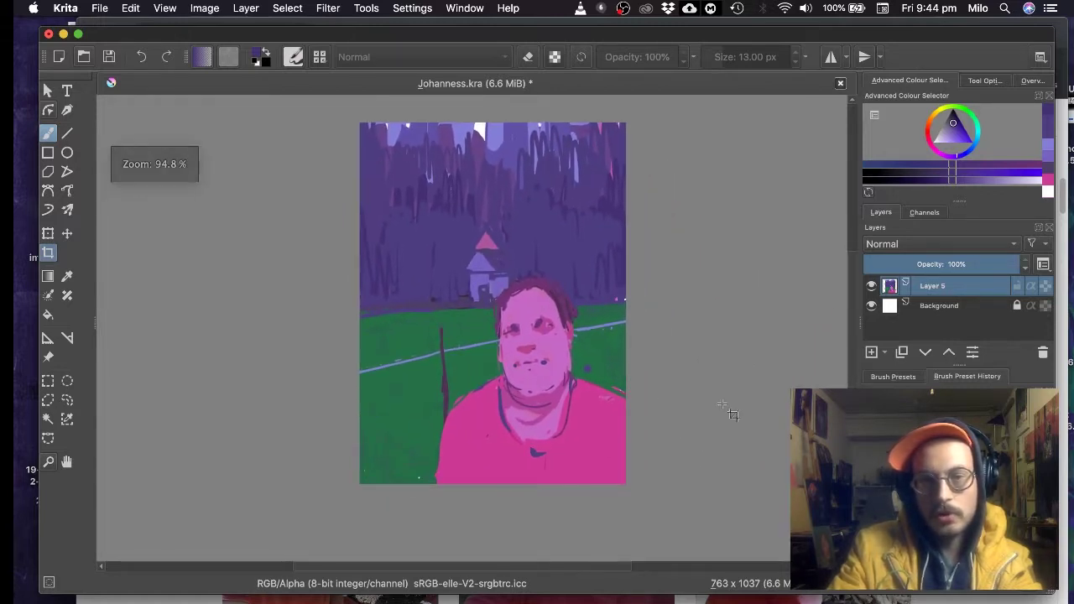
click(873, 286)
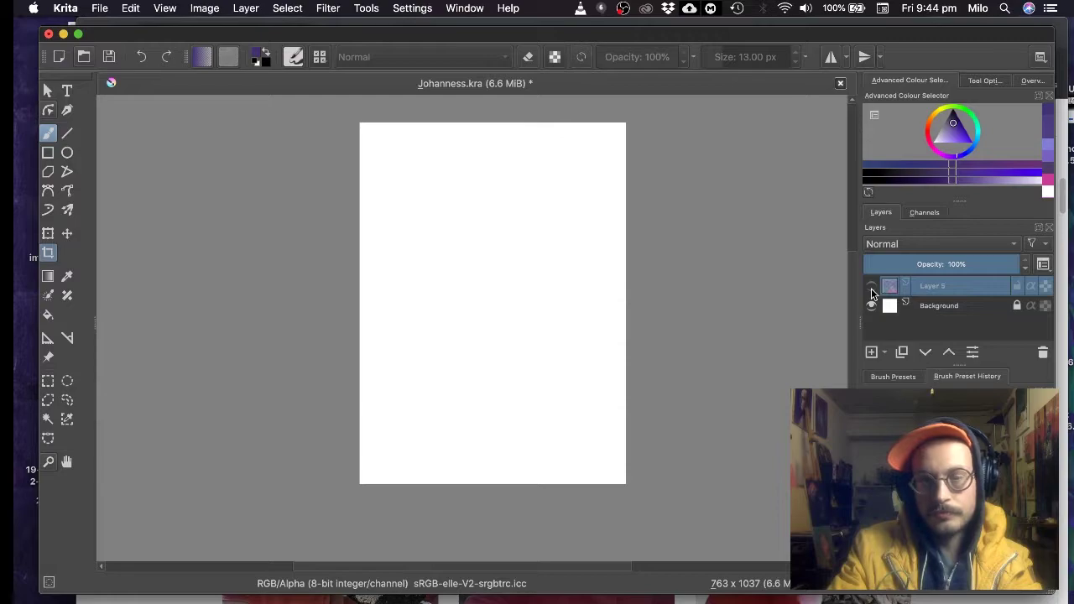
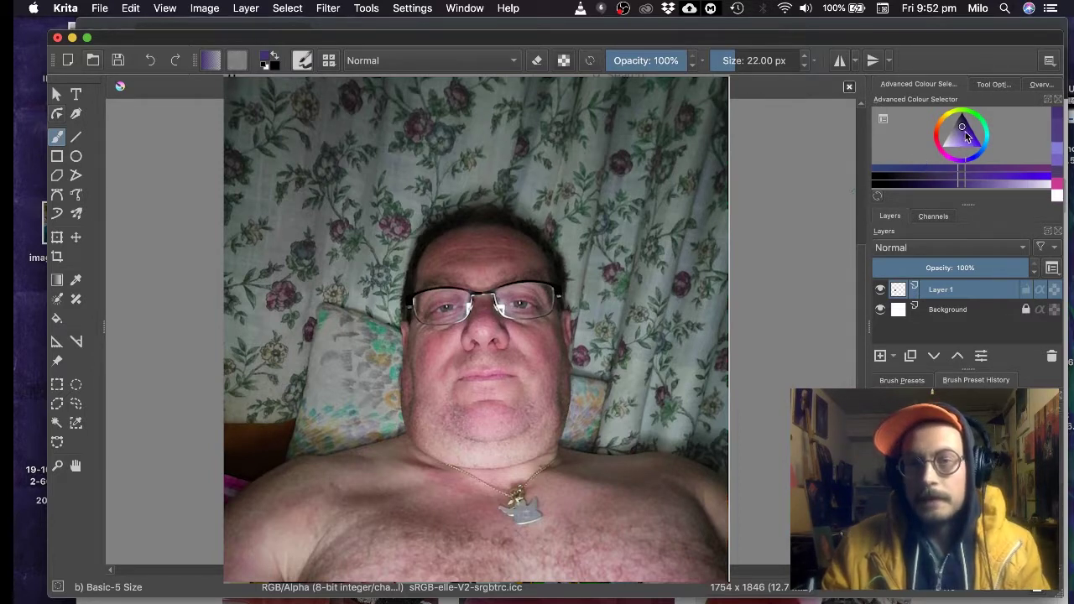
- Choose a muted green, set the brush size to 38 px and paint a vertical stroke along the blank canvas's left side
mouse_move(962, 134)
mouse_down()
mouse_move(977, 120)
mouse_move(974, 136)
mouse_move(989, 129)
mouse_move(986, 140)
mouse_move(980, 120)
mouse_move(965, 139)
mouse_move(957, 131)
mouse_move(967, 137)
mouse_move(959, 132)
mouse_move(980, 123)
mouse_up()
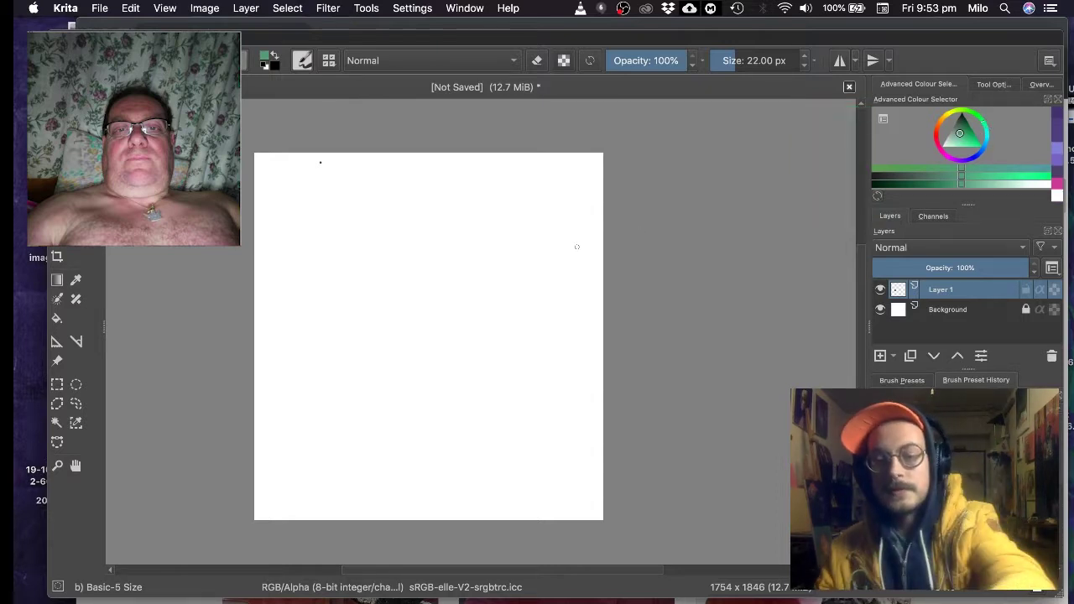
key(bracketright)
key(bracketright)
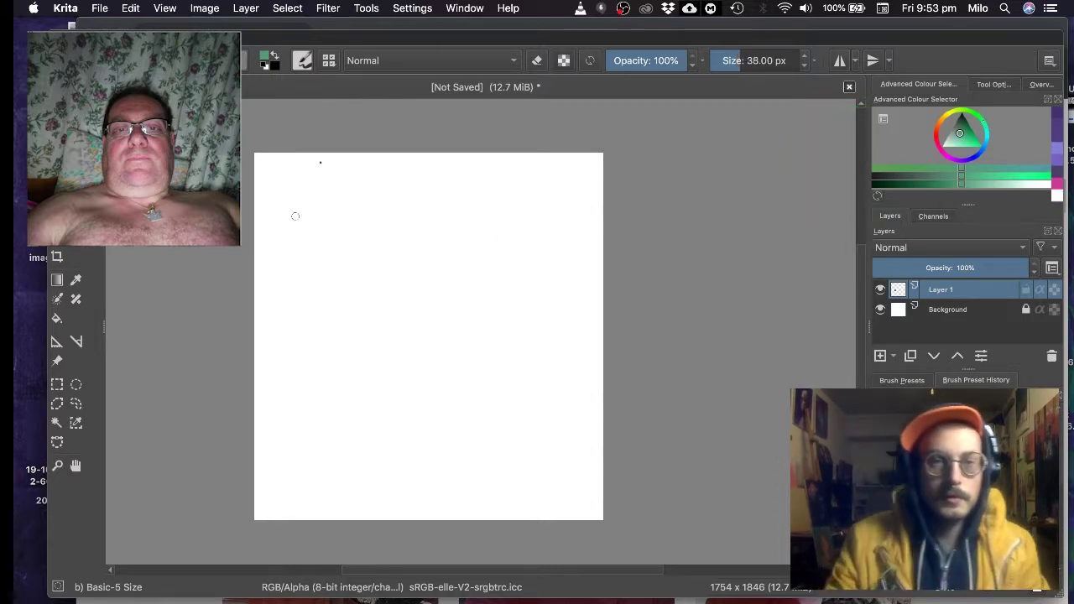
drag(294, 198, 293, 391)
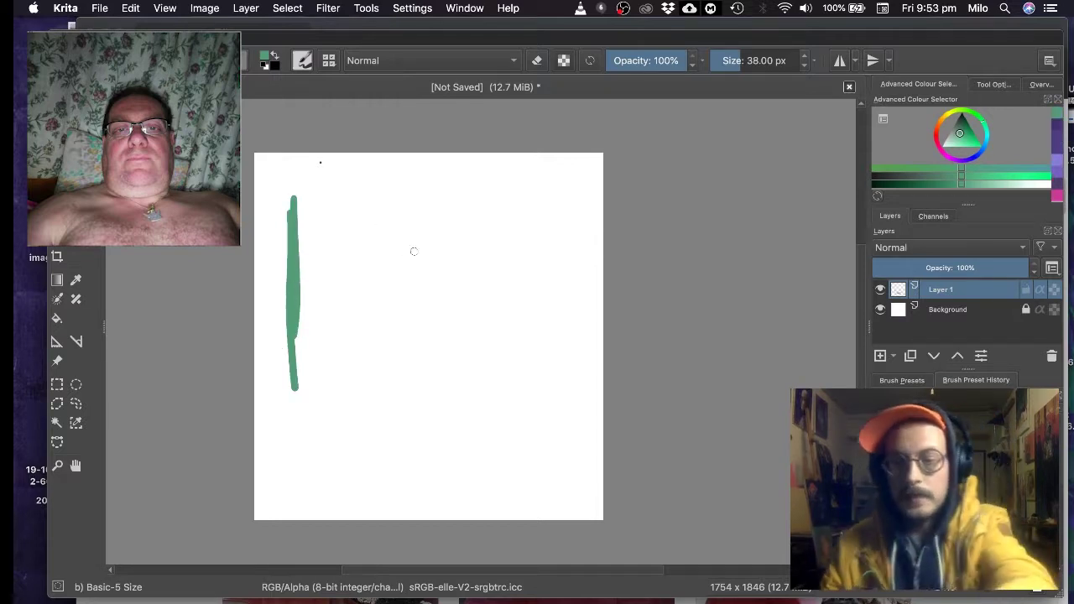
- Set the brush size to 135 px and outline the green background, leaving an upright gap for the man's head in the lower middle
key(bracketright)
key(bracketright)
key(bracketright)
key(bracketright)
key(bracketright)
key(bracketright)
key(bracketright)
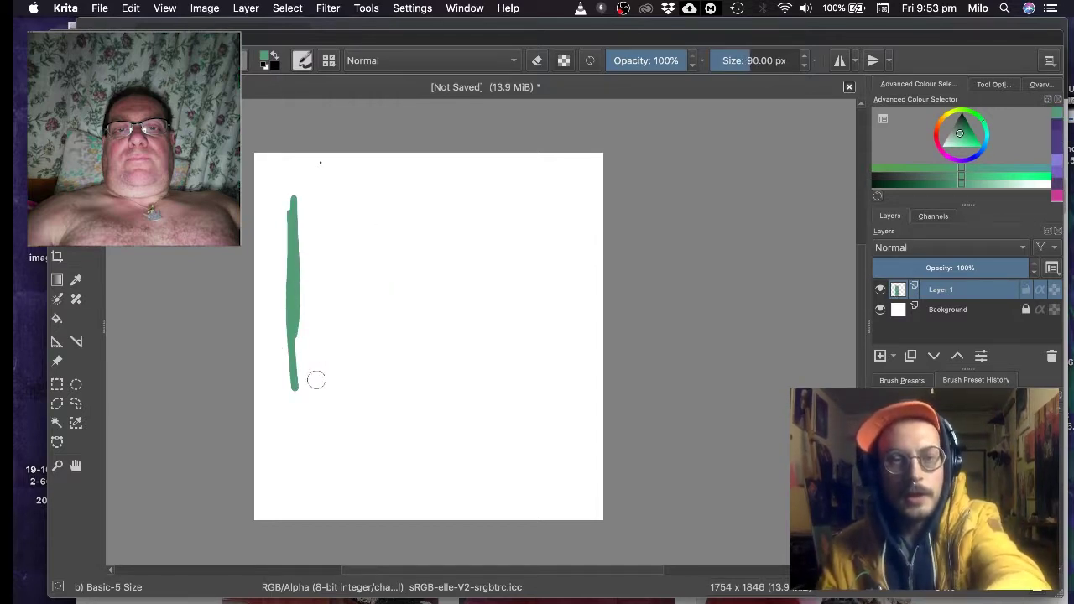
key(bracketright)
key(bracketright)
key(bracketright)
mouse_move(301, 378)
mouse_down()
mouse_move(404, 375)
mouse_move(393, 365)
mouse_move(389, 273)
mouse_move(397, 283)
mouse_move(485, 276)
mouse_move(453, 272)
mouse_move(479, 374)
mouse_move(560, 373)
mouse_move(557, 230)
mouse_move(524, 205)
mouse_move(364, 197)
mouse_move(311, 209)
mouse_move(532, 219)
mouse_move(535, 349)
mouse_up()
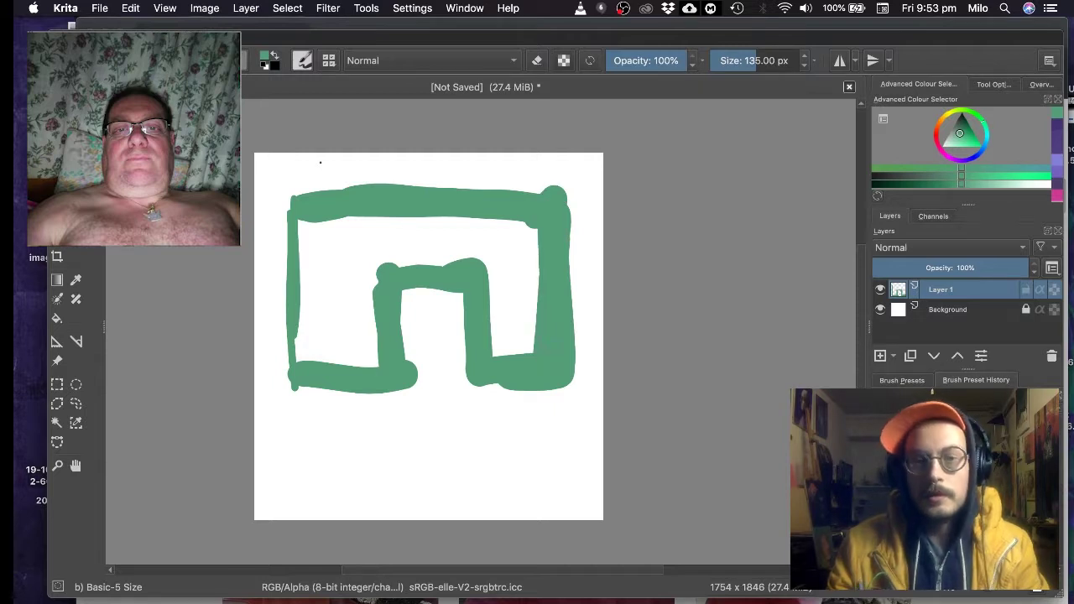
- Fill in the green background around the head gap and extend it towards the canvas's upper and side edges
mouse_move(540, 204)
mouse_down()
mouse_move(522, 324)
mouse_move(499, 235)
mouse_move(380, 218)
mouse_move(323, 290)
mouse_move(309, 337)
mouse_up()
mouse_move(345, 234)
mouse_down()
mouse_move(340, 285)
mouse_move(372, 279)
mouse_move(356, 359)
mouse_move(304, 351)
mouse_move(349, 332)
mouse_up()
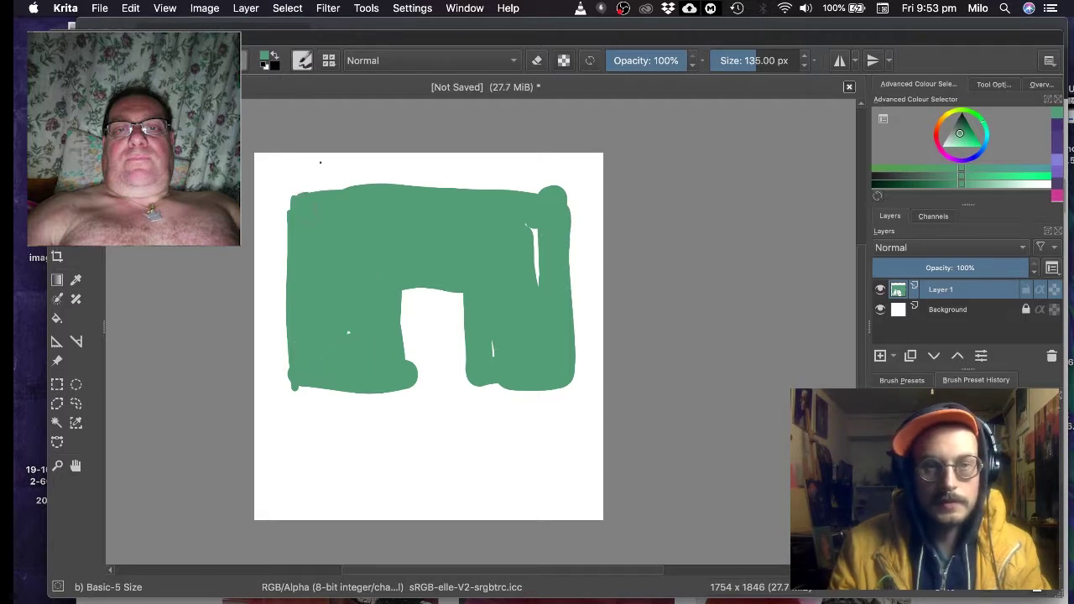
mouse_move(302, 206)
mouse_down()
mouse_move(524, 194)
mouse_move(548, 250)
mouse_up()
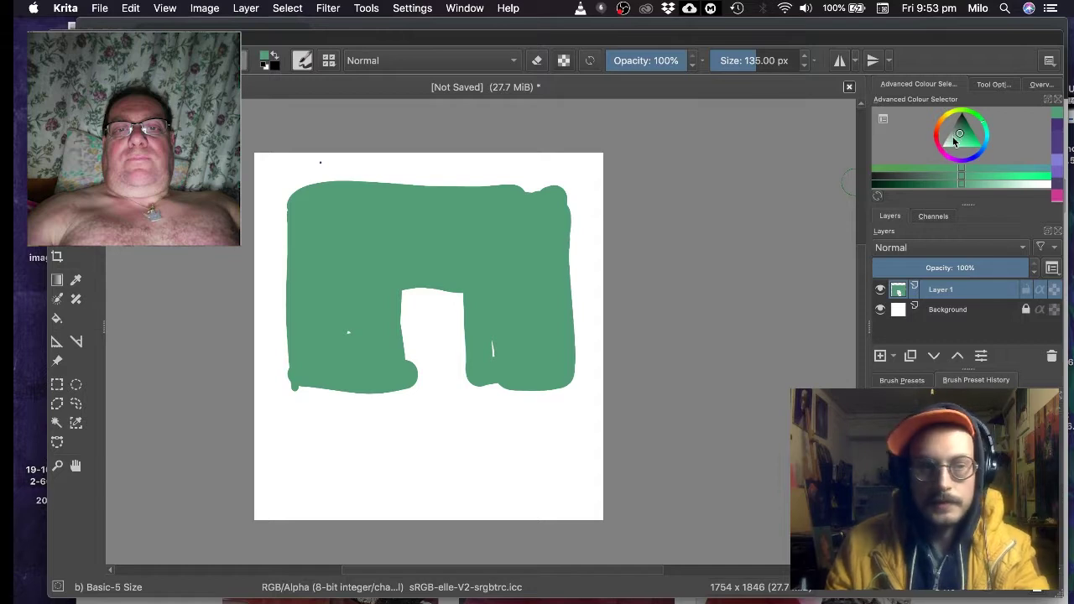
mouse_move(282, 177)
mouse_down()
mouse_move(593, 179)
mouse_move(576, 402)
mouse_move(594, 252)
mouse_up()
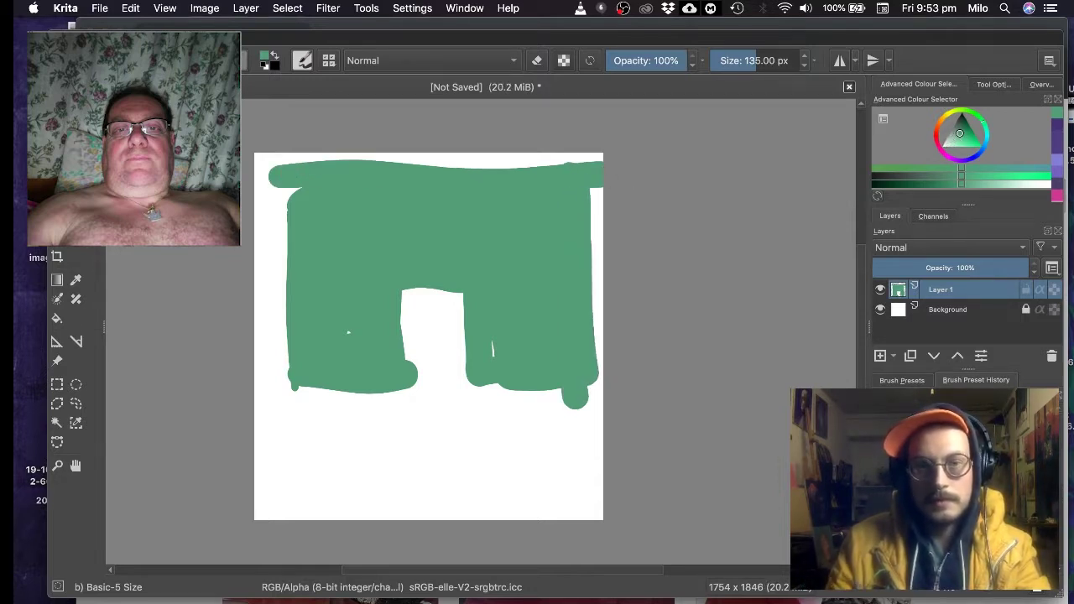
drag(286, 188, 286, 384)
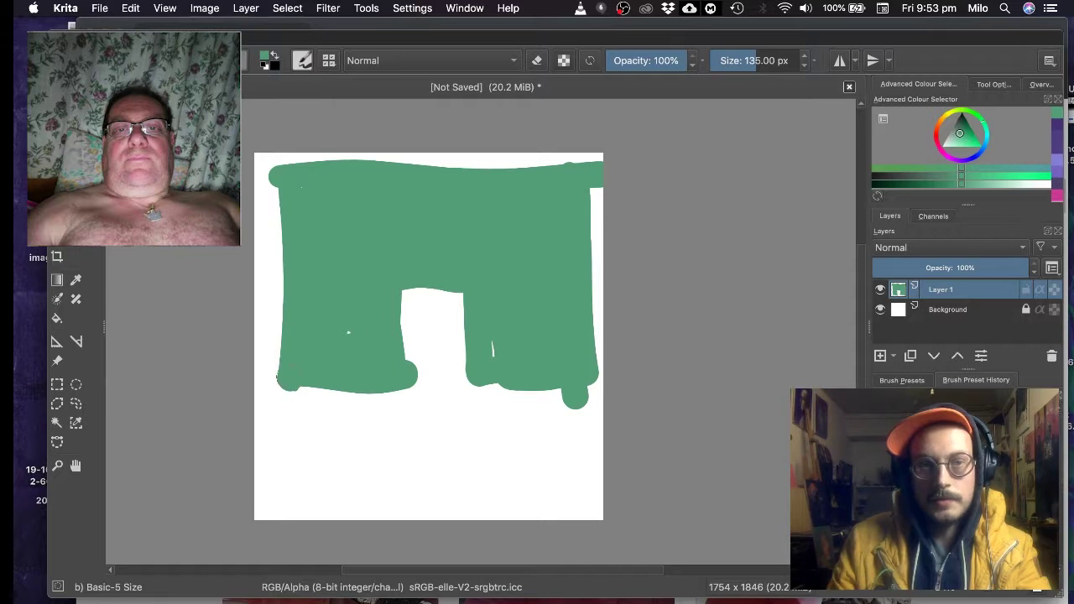
- Choose an orange-brown and paint an arch outlining the man's head in the background's gap
click(943, 119)
drag(967, 146, 963, 137)
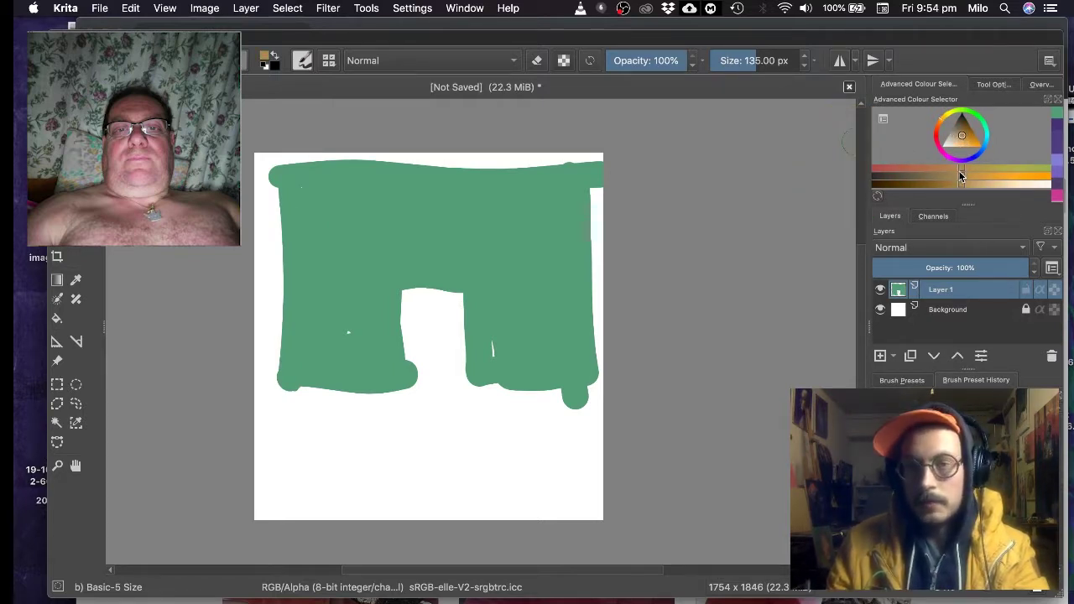
drag(946, 128, 941, 125)
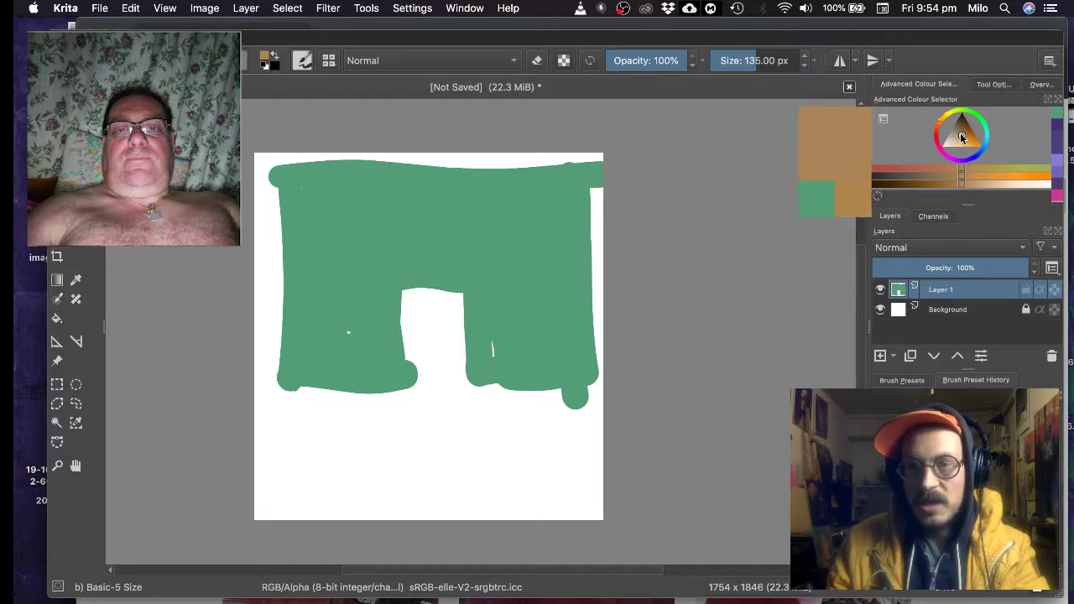
click(964, 135)
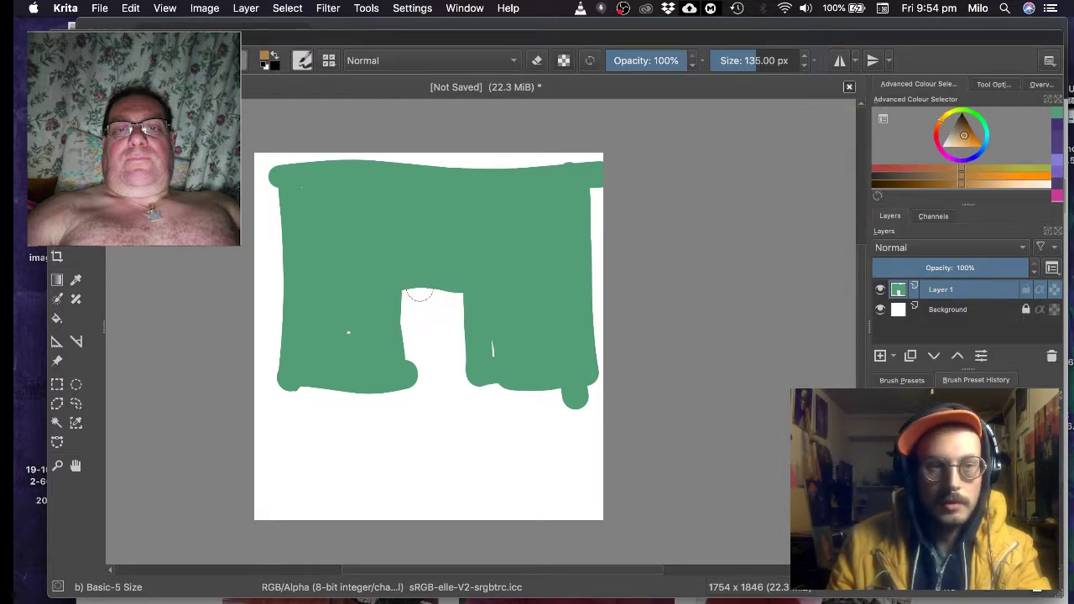
mouse_move(409, 289)
mouse_down()
mouse_move(412, 374)
mouse_move(419, 277)
mouse_move(447, 280)
mouse_move(459, 390)
mouse_up()
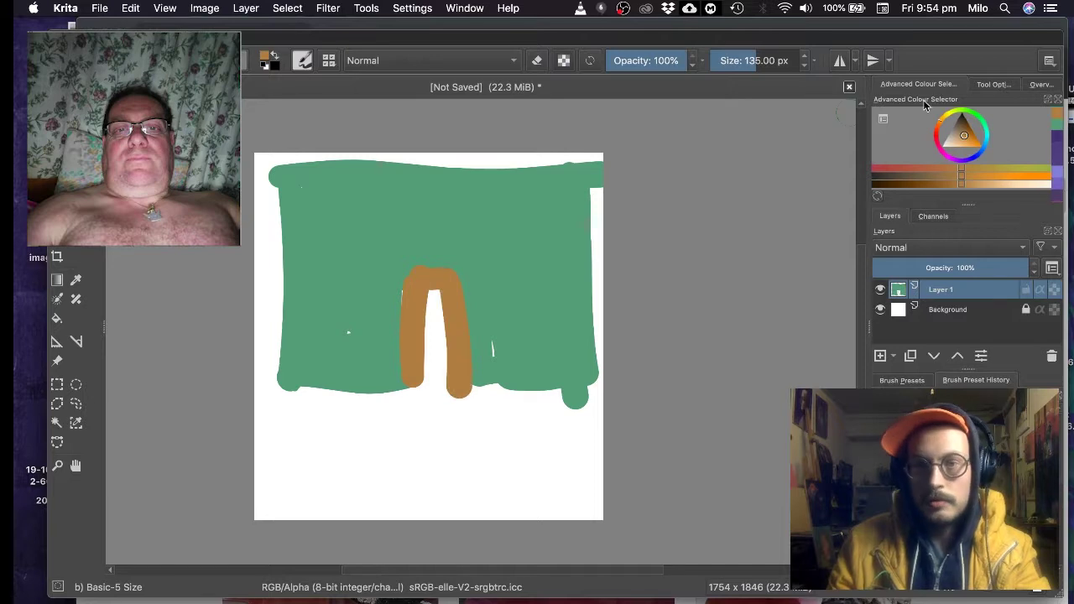
- Choose a redder terracotta orange and block in the man's tapering head and the broad band of his shoulders and chest
mouse_move(963, 136)
mouse_down()
mouse_move(943, 129)
mouse_move(961, 138)
mouse_up()
mouse_move(439, 293)
mouse_down()
mouse_move(423, 370)
mouse_move(466, 399)
mouse_move(314, 422)
mouse_move(508, 439)
mouse_move(307, 466)
mouse_move(548, 459)
mouse_move(548, 416)
mouse_move(426, 412)
mouse_move(554, 414)
mouse_move(565, 466)
mouse_move(424, 475)
mouse_move(314, 455)
mouse_move(312, 401)
mouse_up()
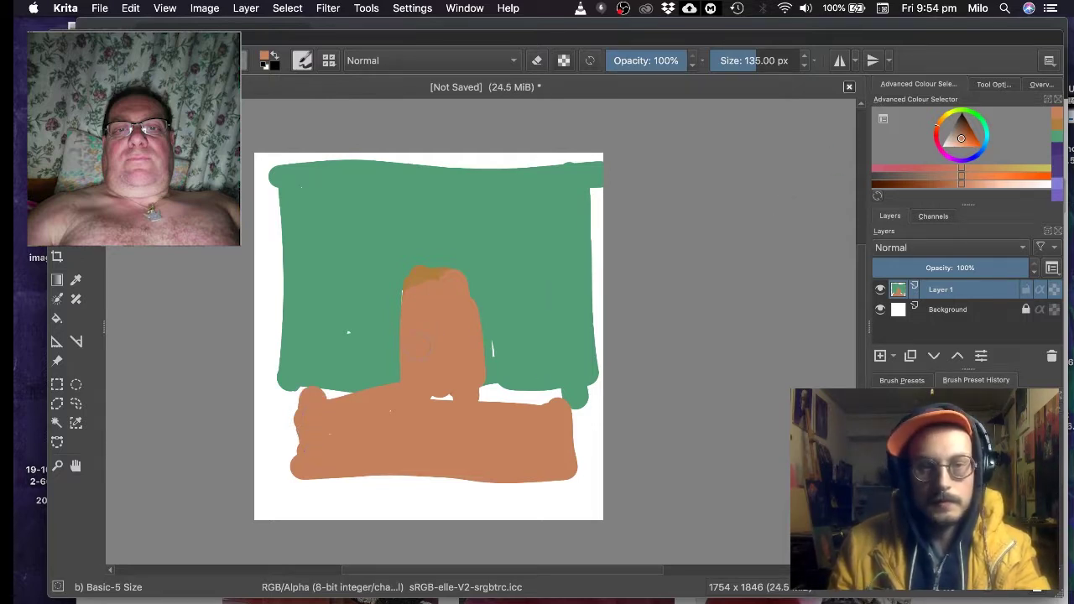
drag(420, 345, 396, 371)
mouse_move(420, 269)
mouse_down()
mouse_move(426, 256)
mouse_move(436, 265)
mouse_move(494, 395)
mouse_up()
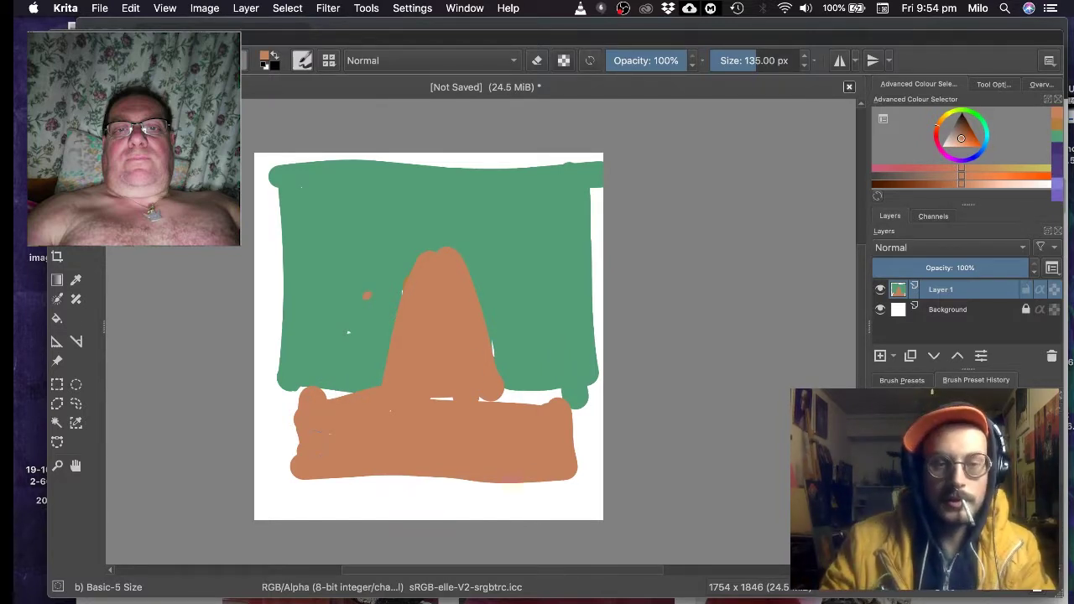
- Paint two diagonal orange lines from above the head to the lower corners, and cover their peak and the right line's middle with sampled green
mouse_move(286, 436)
mouse_down()
mouse_move(429, 216)
mouse_move(458, 220)
mouse_move(597, 487)
mouse_up()
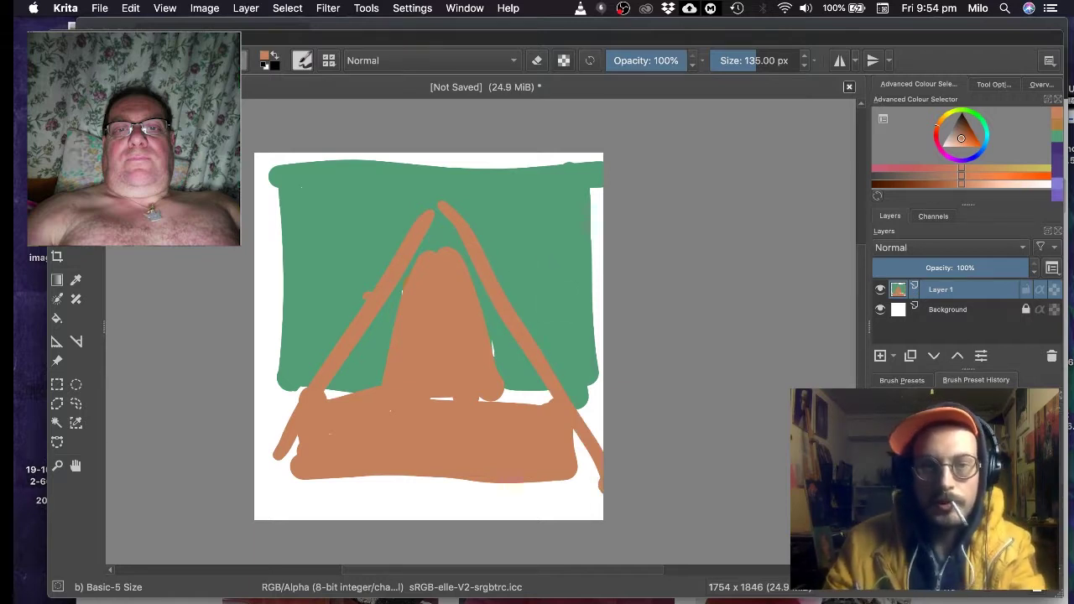
ctrl+click(560, 315)
drag(499, 290, 543, 365)
drag(470, 210, 413, 212)
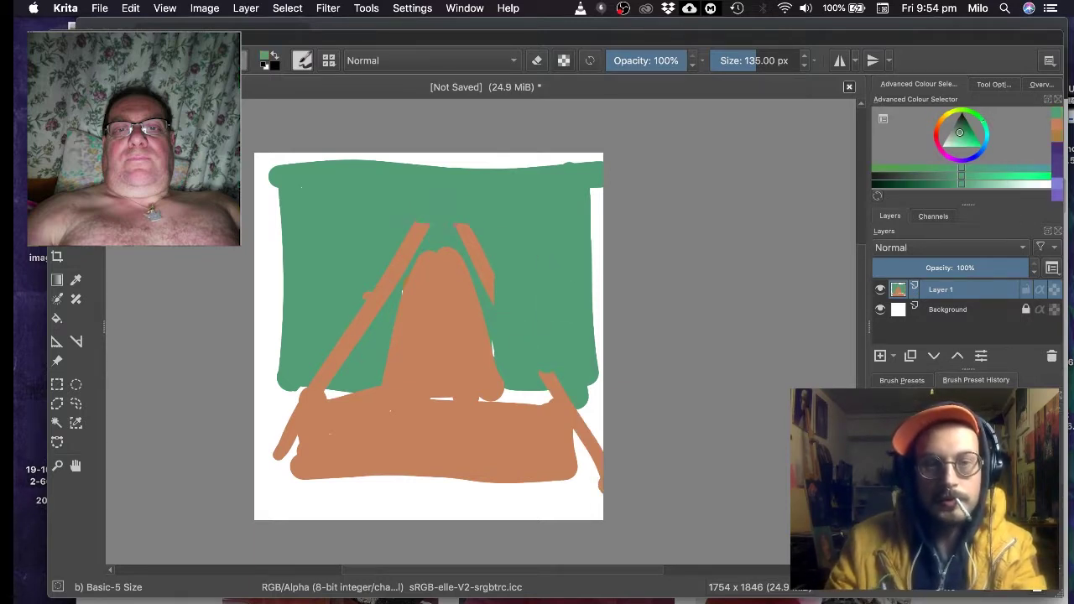
- Sample the figure's orange, shift its hue to red and repaint the head, shoulders and chest with it
ctrl+click(435, 314)
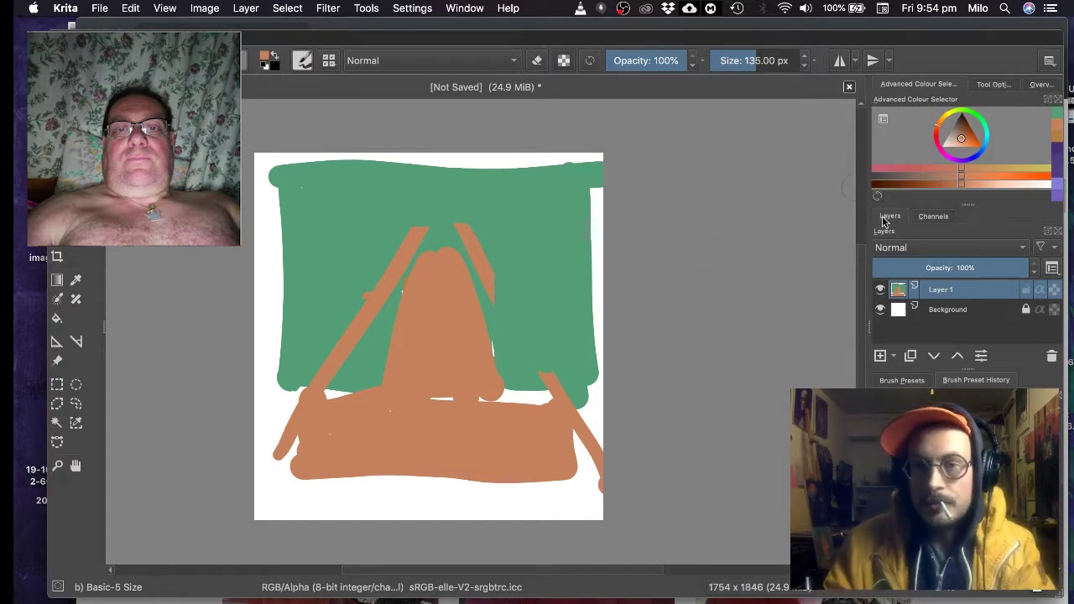
drag(951, 169, 903, 170)
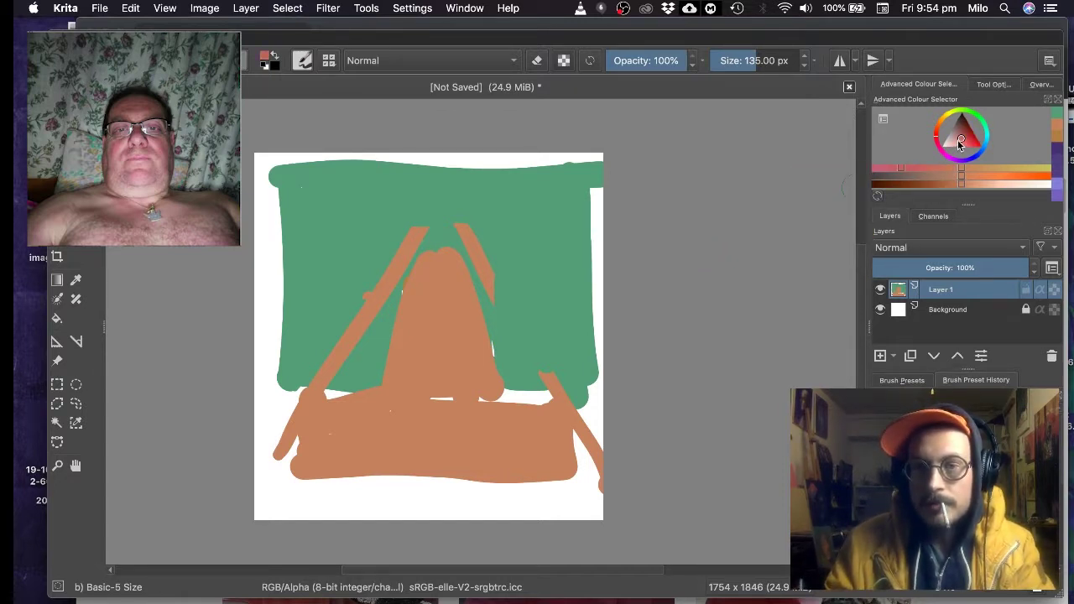
mouse_move(432, 285)
mouse_down()
mouse_move(458, 257)
mouse_move(474, 449)
mouse_move(545, 412)
mouse_move(302, 460)
mouse_move(569, 433)
mouse_move(312, 480)
mouse_move(336, 405)
mouse_move(587, 424)
mouse_move(390, 479)
mouse_up()
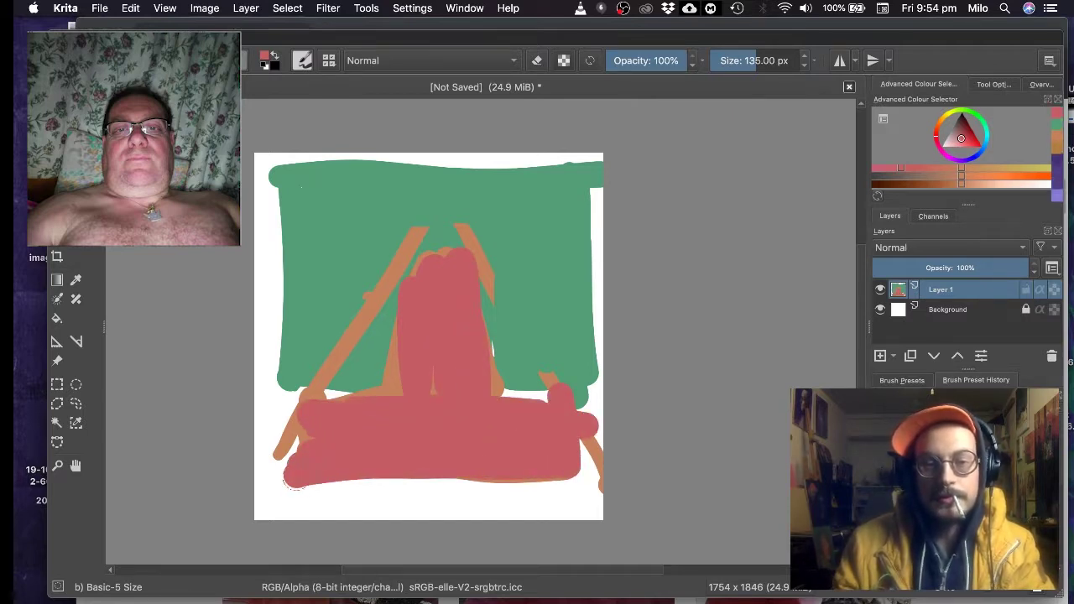
drag(294, 484, 570, 488)
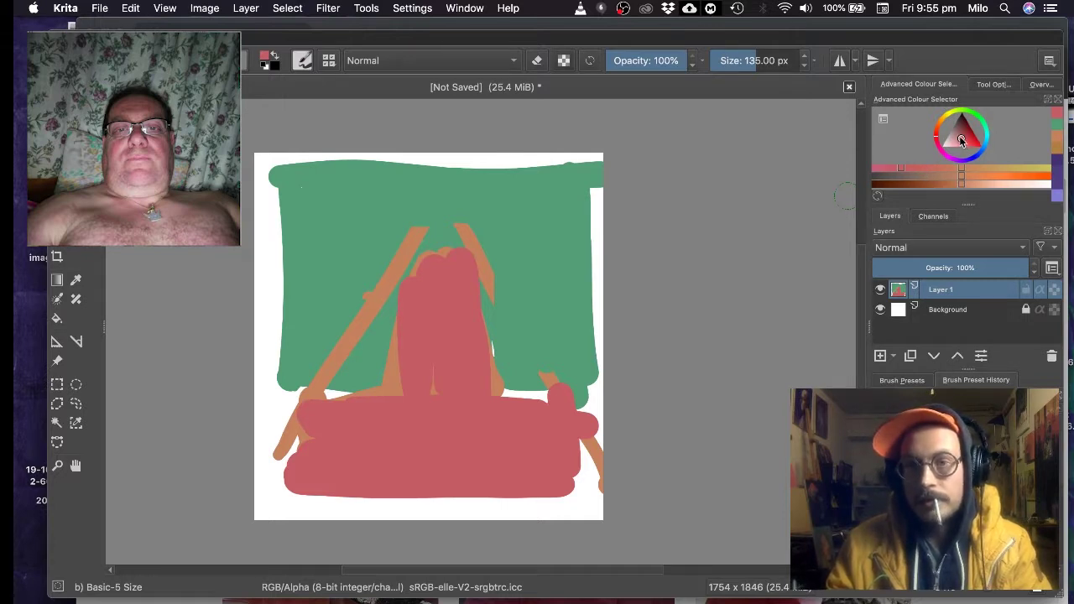
- Cover the head and chest with a dusty pink, and brush a warmer salmon tone down the head into the chest
mouse_move(962, 141)
mouse_down()
mouse_move(955, 148)
mouse_move(956, 137)
mouse_up()
mouse_move(420, 256)
mouse_down()
mouse_move(471, 280)
mouse_move(495, 382)
mouse_move(311, 424)
mouse_move(542, 465)
mouse_move(323, 462)
mouse_move(549, 458)
mouse_move(529, 424)
mouse_move(554, 423)
mouse_move(319, 470)
mouse_up()
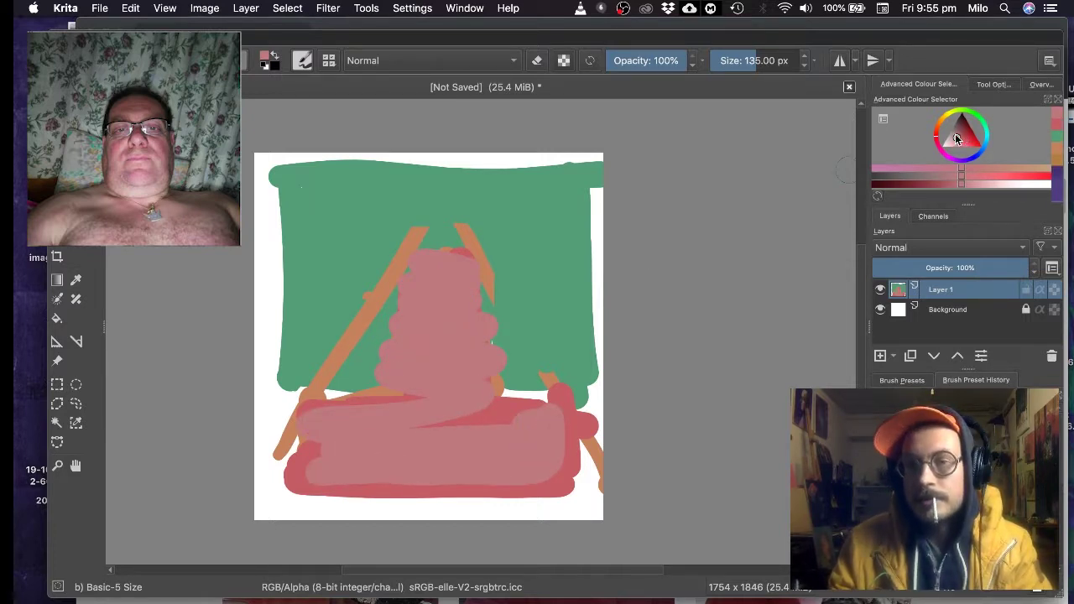
drag(957, 140, 939, 141)
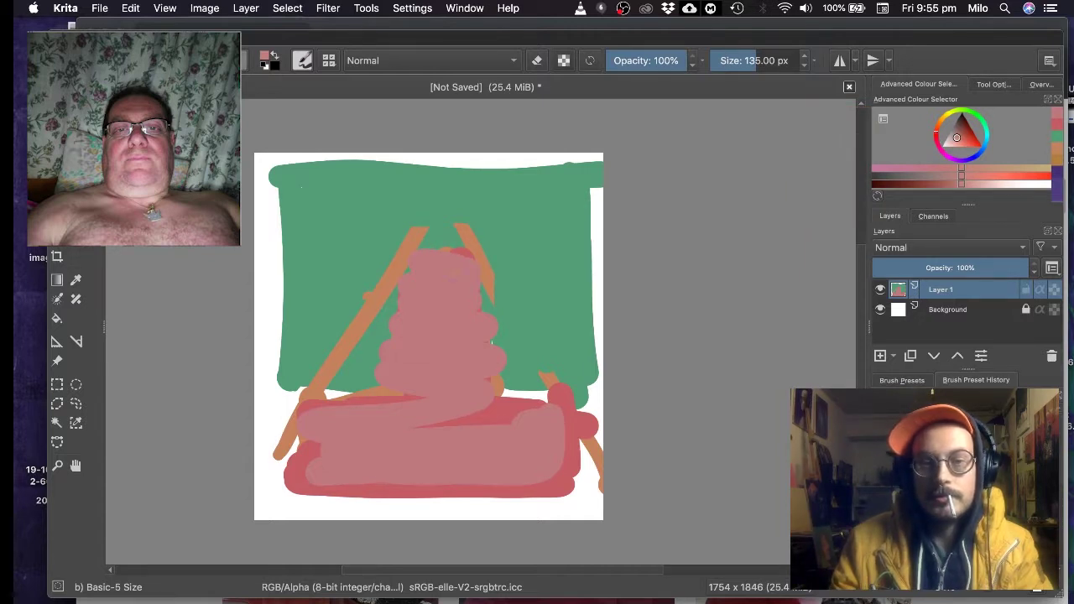
mouse_move(454, 276)
mouse_down()
mouse_move(433, 293)
mouse_move(466, 343)
mouse_move(465, 393)
mouse_move(404, 440)
mouse_up()
- Shift the hue to a rosier pink to repaint the head and chest, and layer mauve-pink strokes over their middle
click(954, 169)
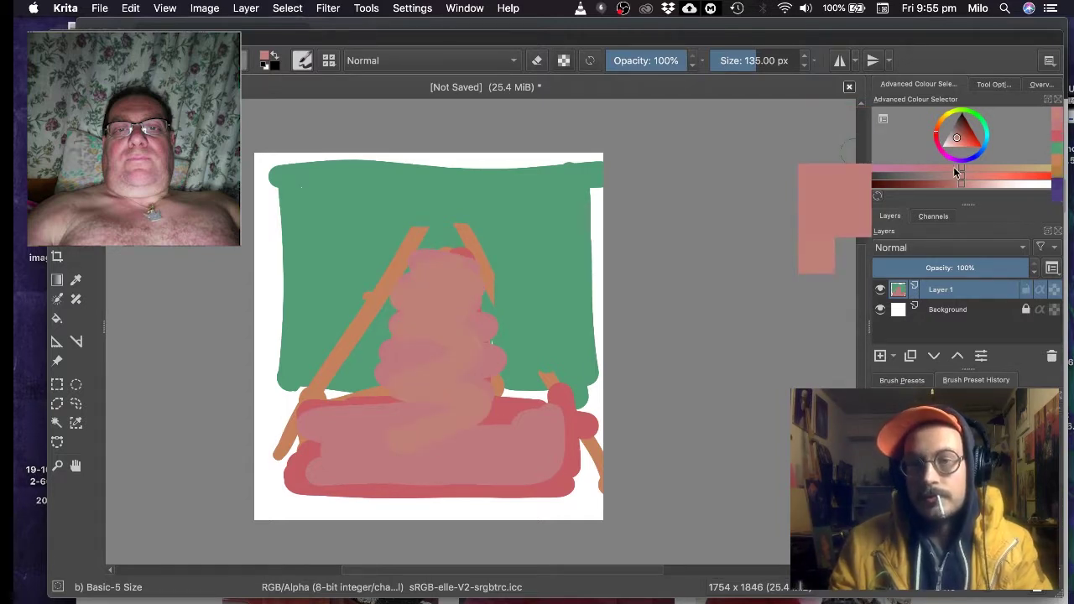
drag(954, 170, 937, 169)
mouse_move(458, 281)
mouse_down()
mouse_move(411, 336)
mouse_move(482, 409)
mouse_move(336, 476)
mouse_move(369, 470)
mouse_up()
mouse_move(305, 418)
mouse_down()
mouse_move(302, 482)
mouse_move(559, 476)
mouse_move(504, 501)
mouse_move(362, 498)
mouse_up()
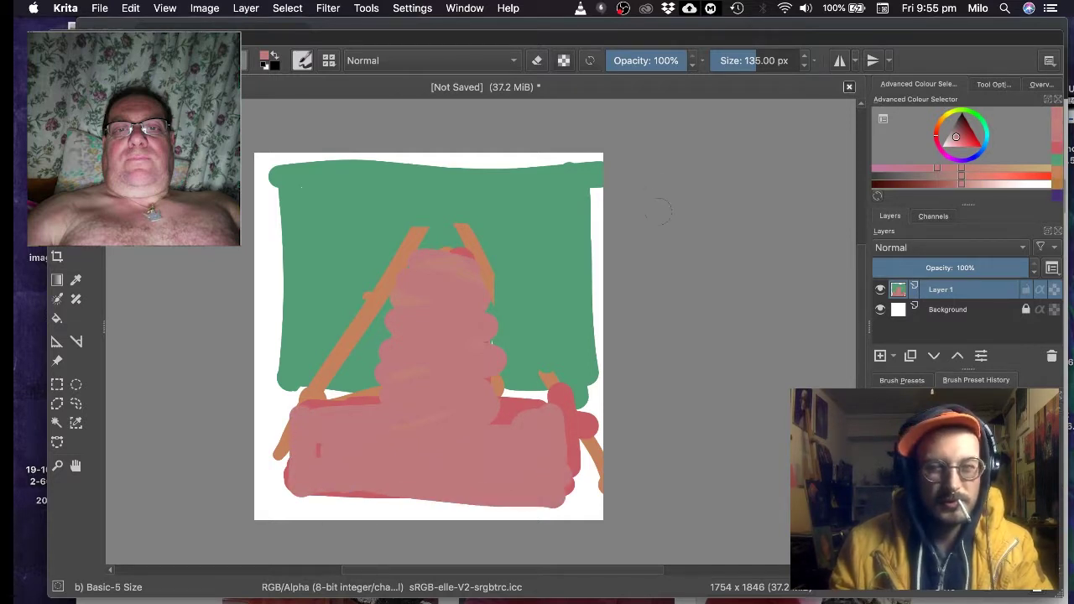
drag(933, 169, 891, 168)
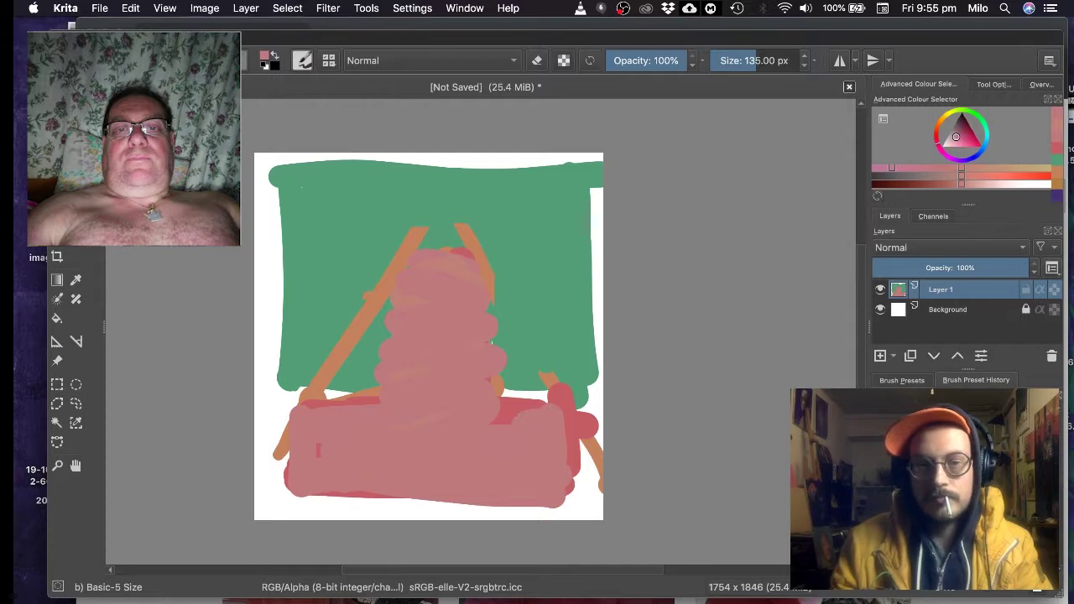
mouse_move(318, 451)
mouse_down()
mouse_move(533, 431)
mouse_move(268, 467)
mouse_up()
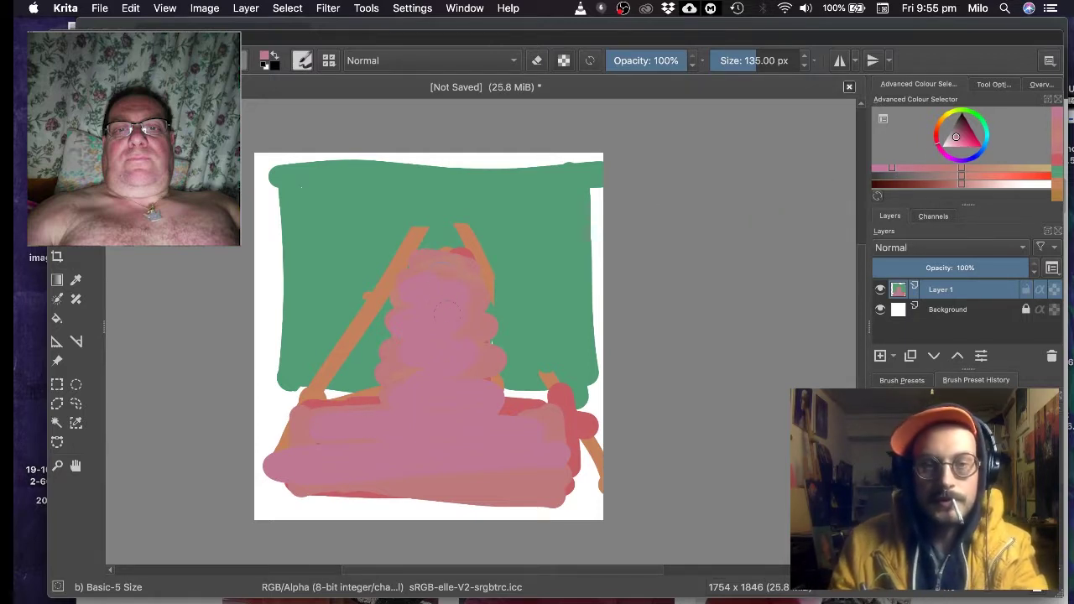
- Sample the background green, paint over most of the left diagonal line and widen the background along its left edge
ctrl+click(364, 268)
mouse_move(363, 287)
mouse_down()
mouse_move(363, 340)
mouse_move(352, 333)
mouse_move(339, 366)
mouse_move(277, 389)
mouse_move(378, 379)
mouse_up()
drag(276, 370, 272, 185)
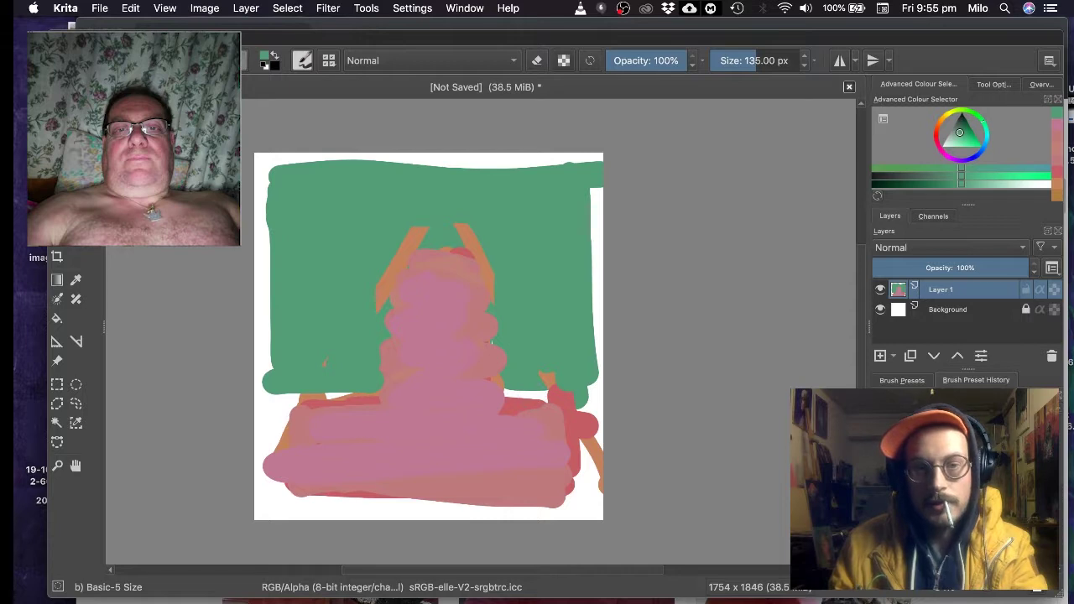
- Extend the green background at its lower right, and paint a dark brown block and shoulder line left of the neck with a 90 px brush
drag(544, 377, 599, 382)
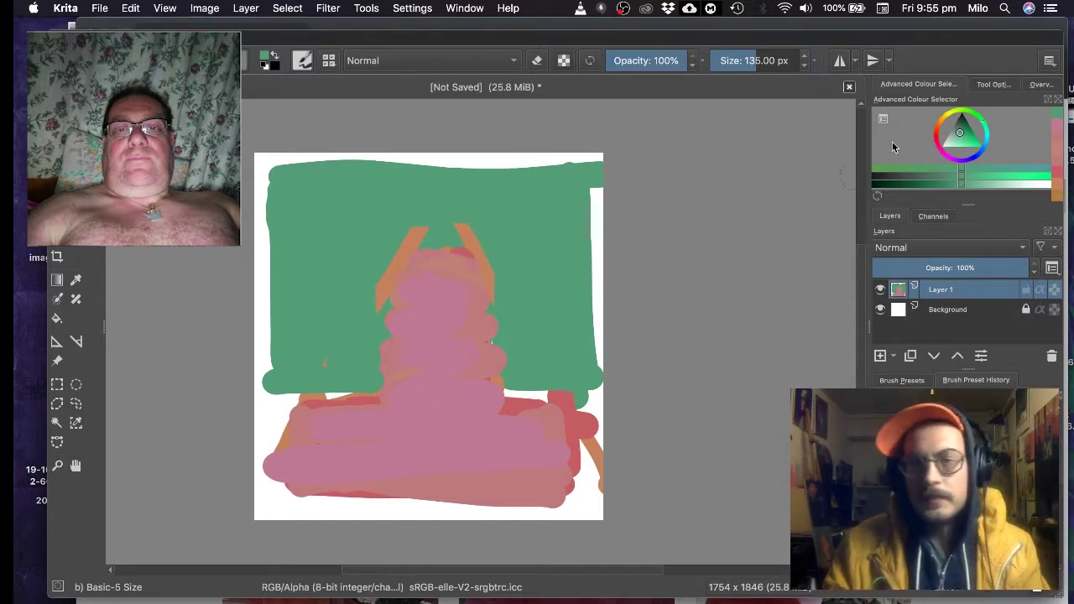
ctrl+click(563, 407)
drag(957, 136, 956, 128)
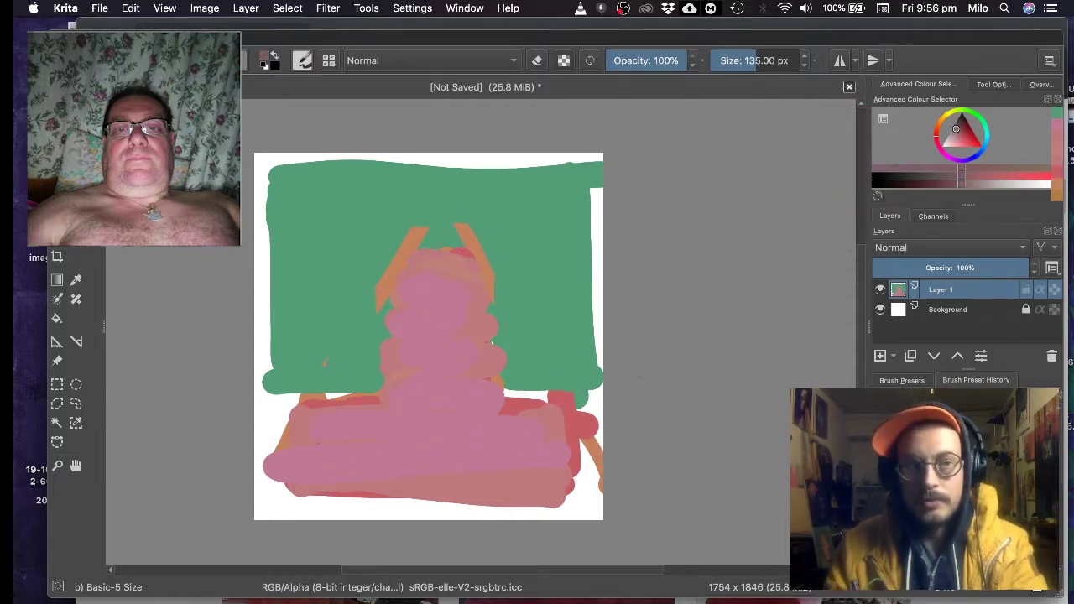
key(bracketleft)
key(bracketleft)
key(bracketleft)
key(bracketleft)
key(bracketleft)
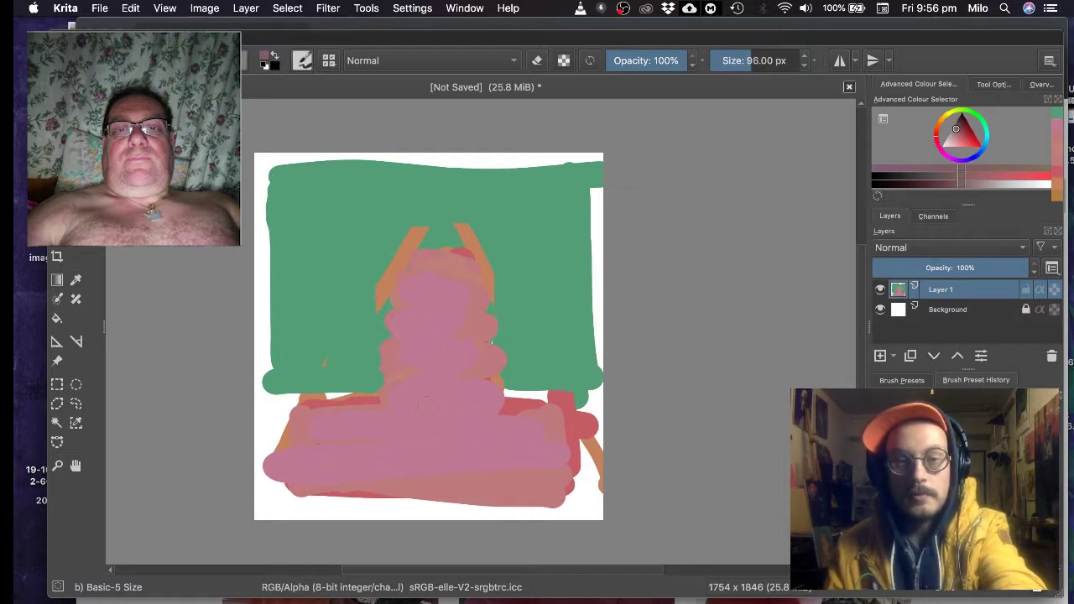
key(bracketleft)
mouse_move(270, 376)
mouse_down()
mouse_move(325, 374)
mouse_move(320, 392)
mouse_move(272, 405)
mouse_move(296, 410)
mouse_move(277, 429)
mouse_move(406, 377)
mouse_up()
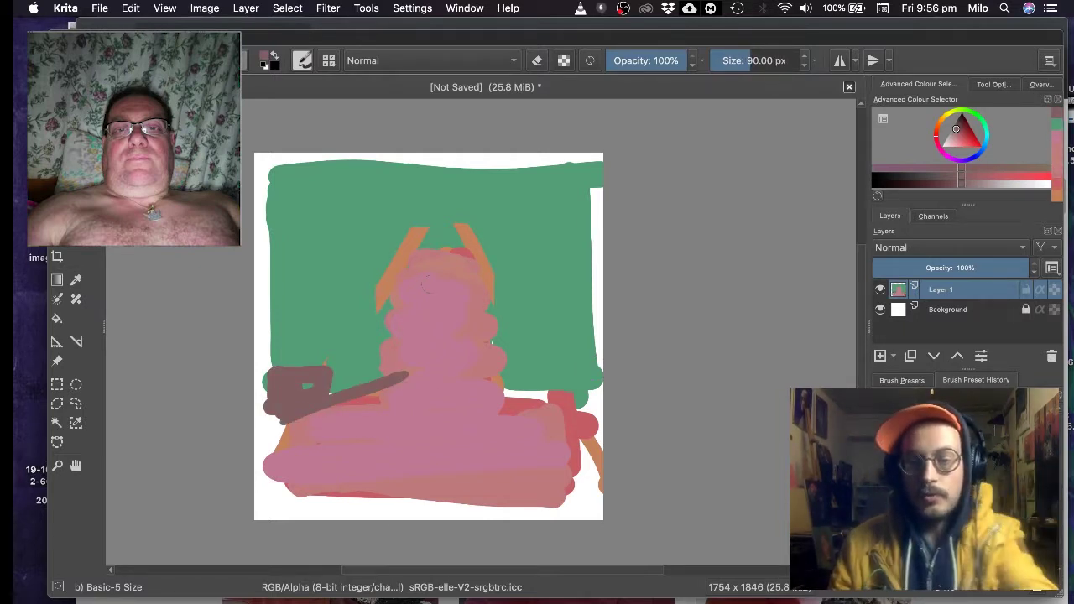
- Reduce the brush to 51 px and outline the hairline and both sides of the head down to the shoulders in dark brown
key(bracketleft)
key(bracketleft)
key(bracketleft)
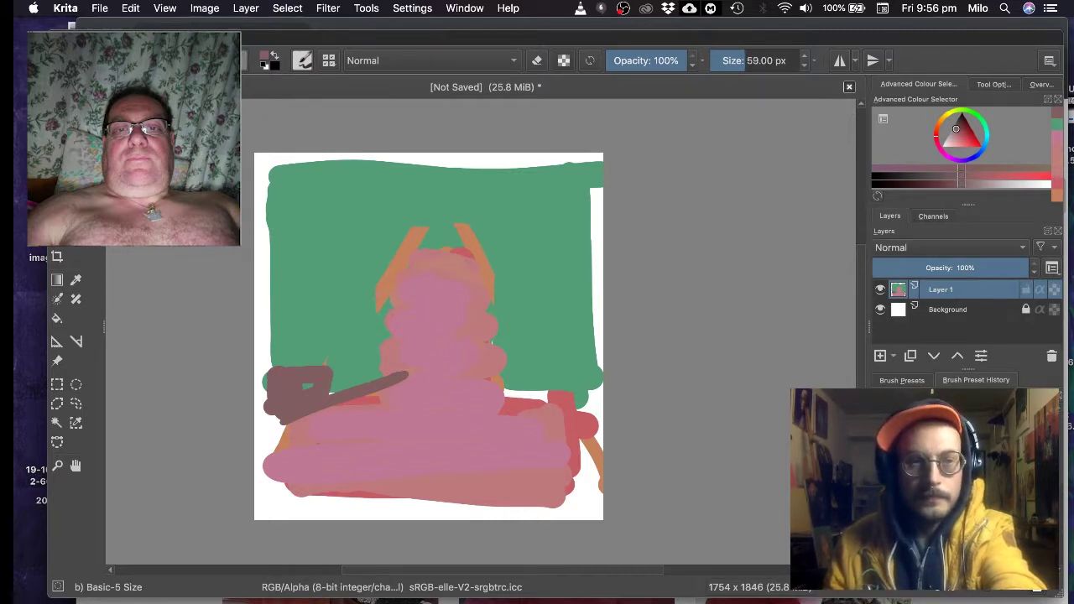
key(bracketleft)
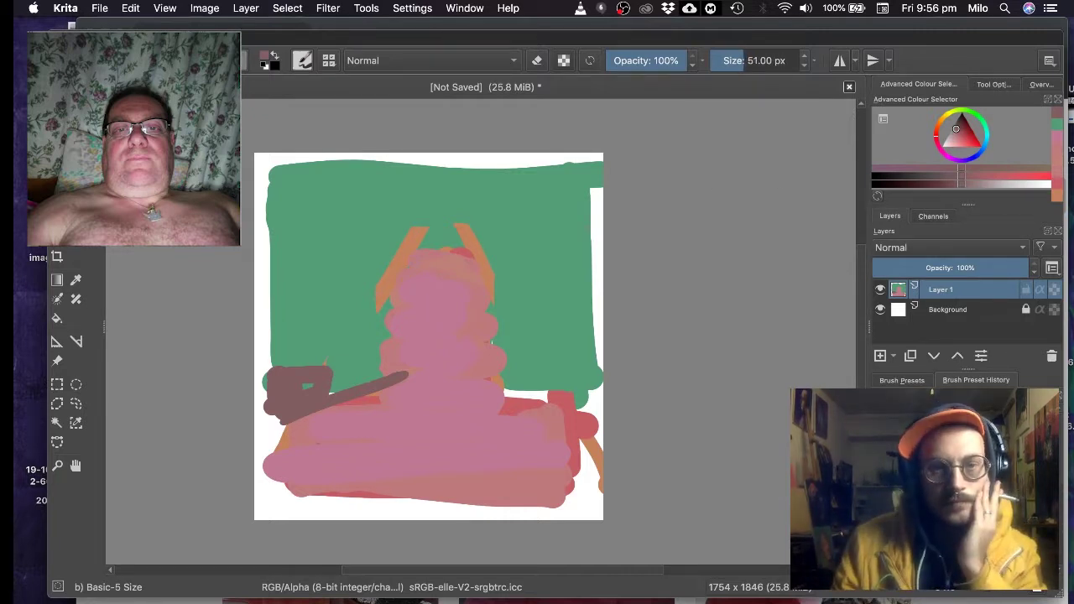
mouse_move(398, 287)
mouse_down()
mouse_move(408, 260)
mouse_move(461, 249)
mouse_move(480, 299)
mouse_up()
drag(391, 262, 387, 394)
drag(381, 340, 383, 406)
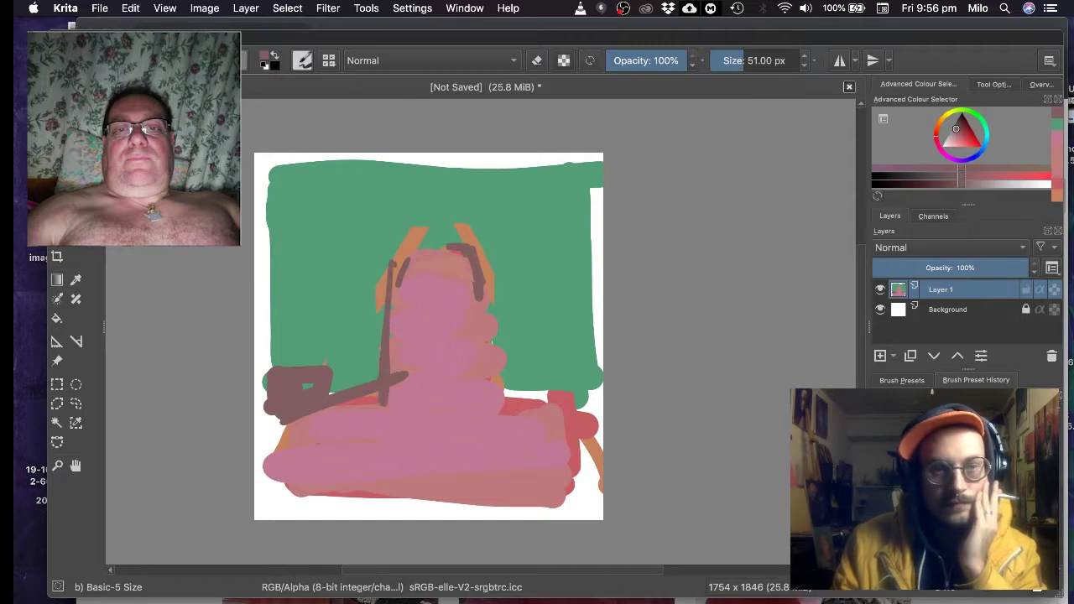
drag(487, 250, 522, 409)
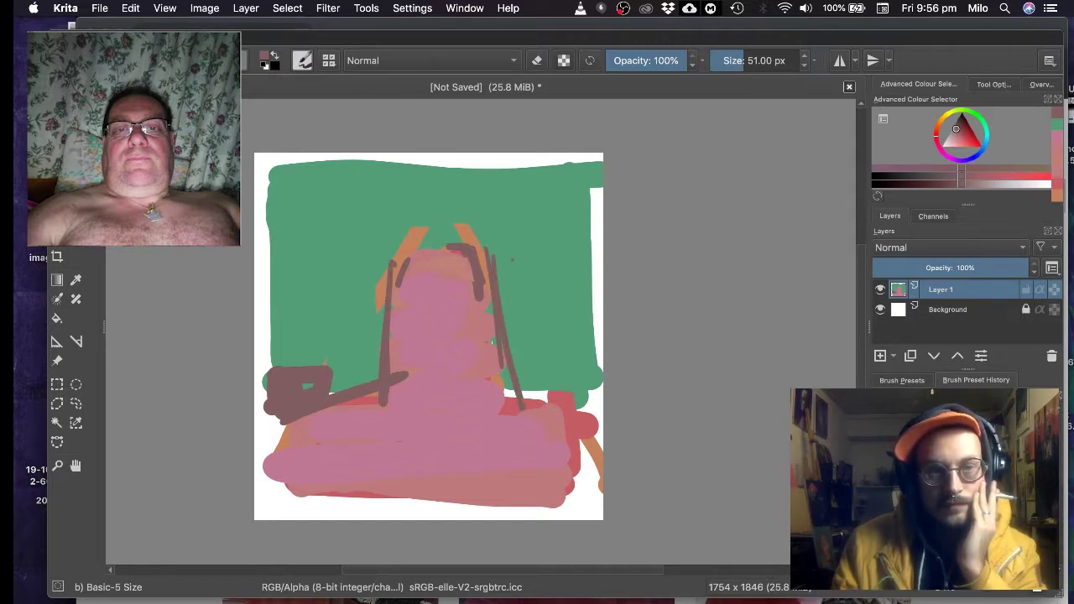
- Outline the shoulders, arms, neckline, bottom and left edge of the figure in dark brown, and close the arc over the head
mouse_move(385, 404)
mouse_down()
mouse_move(401, 419)
mouse_move(491, 422)
mouse_move(533, 406)
mouse_move(596, 408)
mouse_up()
mouse_move(496, 401)
mouse_down()
mouse_move(550, 401)
mouse_move(584, 504)
mouse_move(598, 502)
mouse_move(258, 501)
mouse_up()
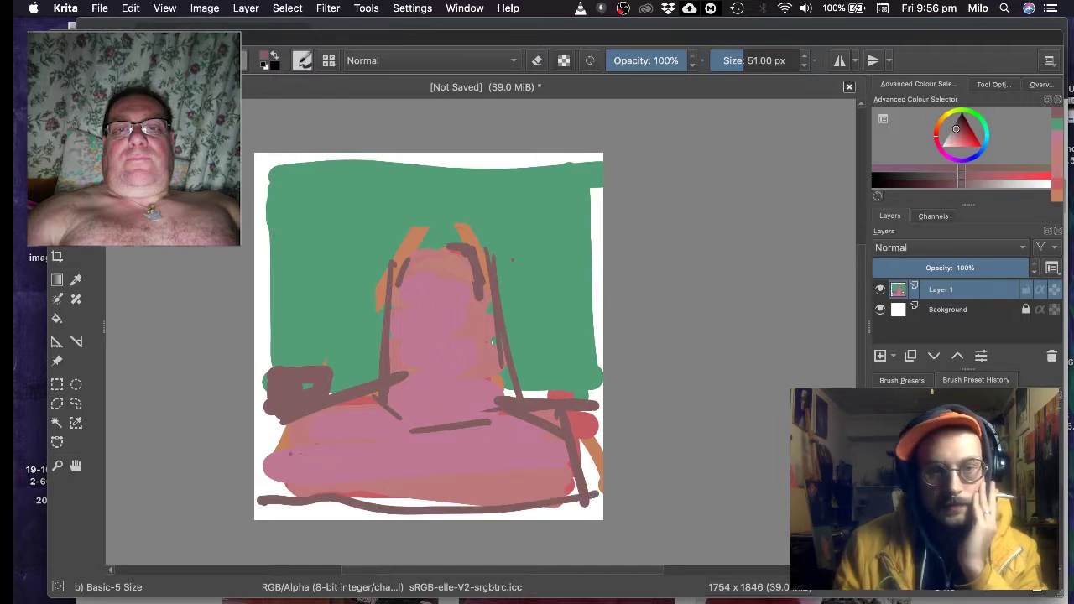
mouse_move(291, 453)
mouse_down()
mouse_move(357, 410)
mouse_move(410, 401)
mouse_up()
mouse_move(299, 455)
mouse_down()
mouse_move(343, 428)
mouse_move(312, 508)
mouse_up()
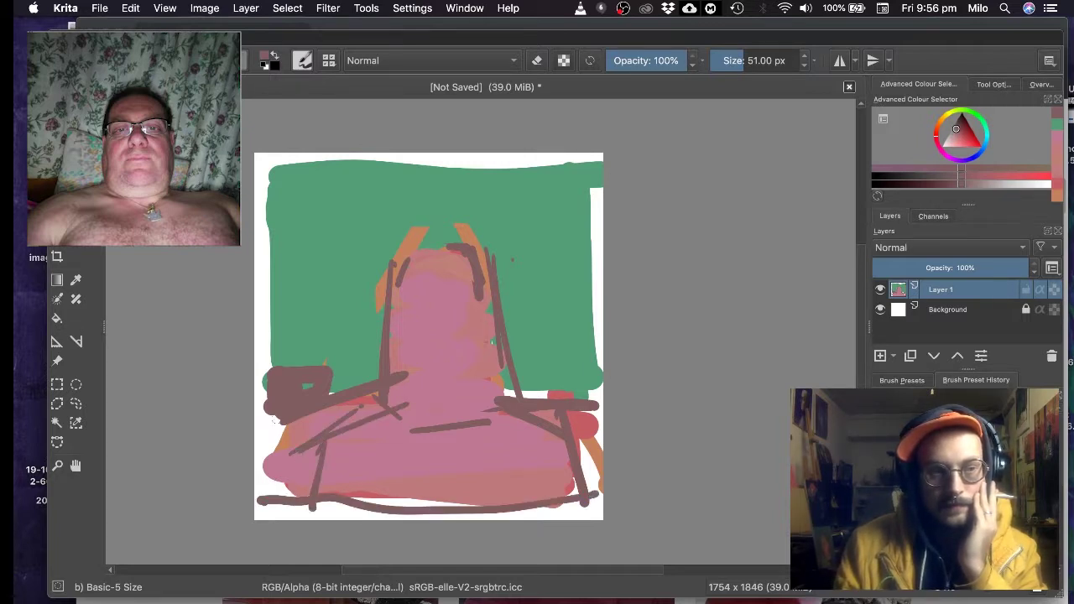
mouse_move(273, 413)
mouse_down()
mouse_move(275, 495)
mouse_move(265, 492)
mouse_up()
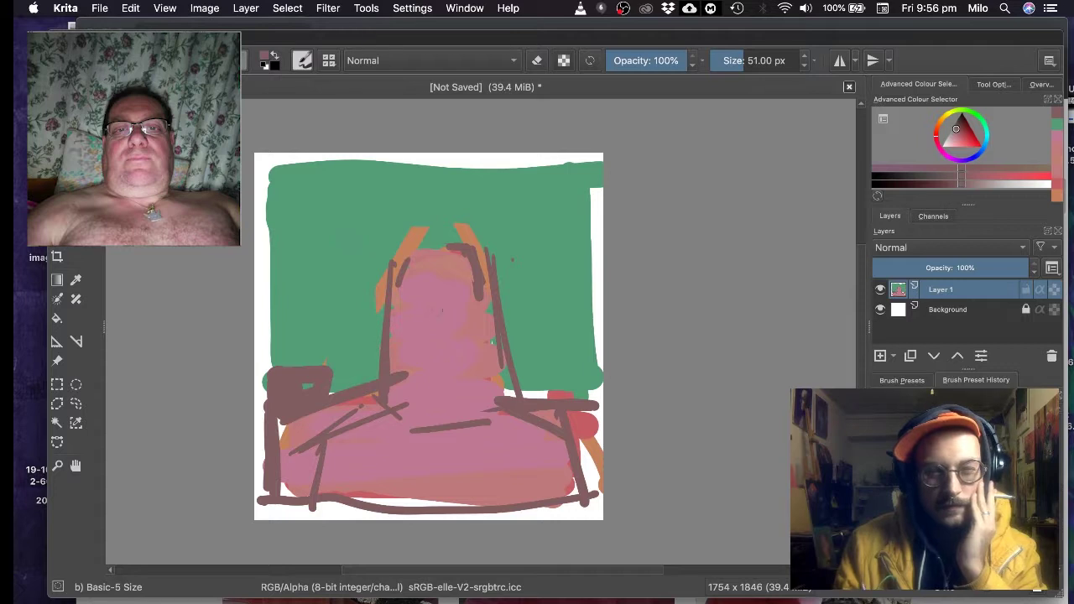
mouse_move(417, 245)
mouse_down()
mouse_move(443, 235)
mouse_move(475, 247)
mouse_move(415, 244)
mouse_move(447, 234)
mouse_up()
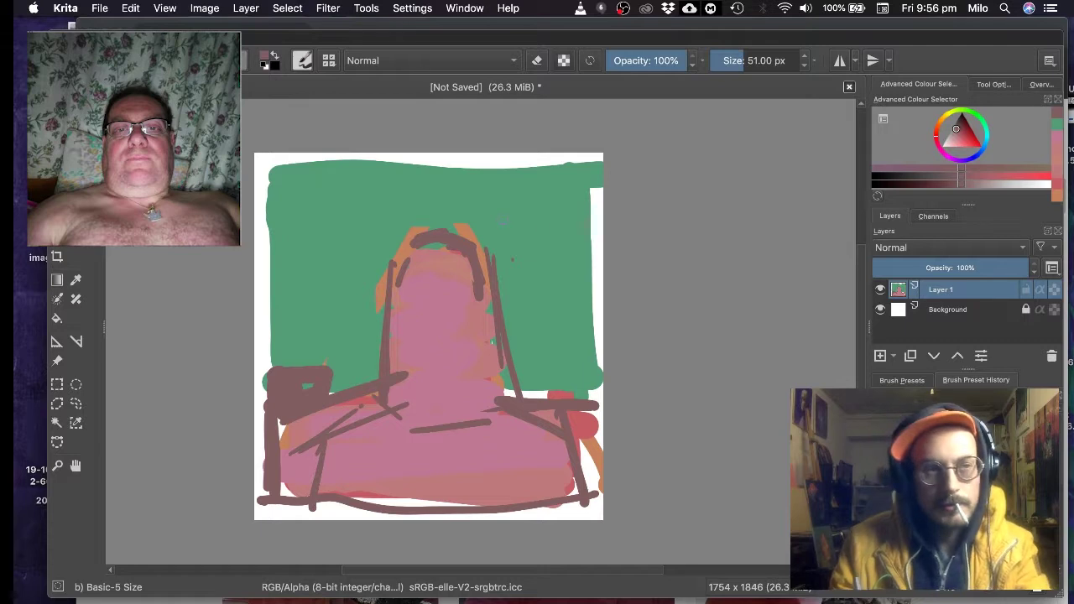
- Sample the background green and extend it toward the canvas's top, left and right edges
ctrl+click(554, 197)
drag(588, 193, 589, 255)
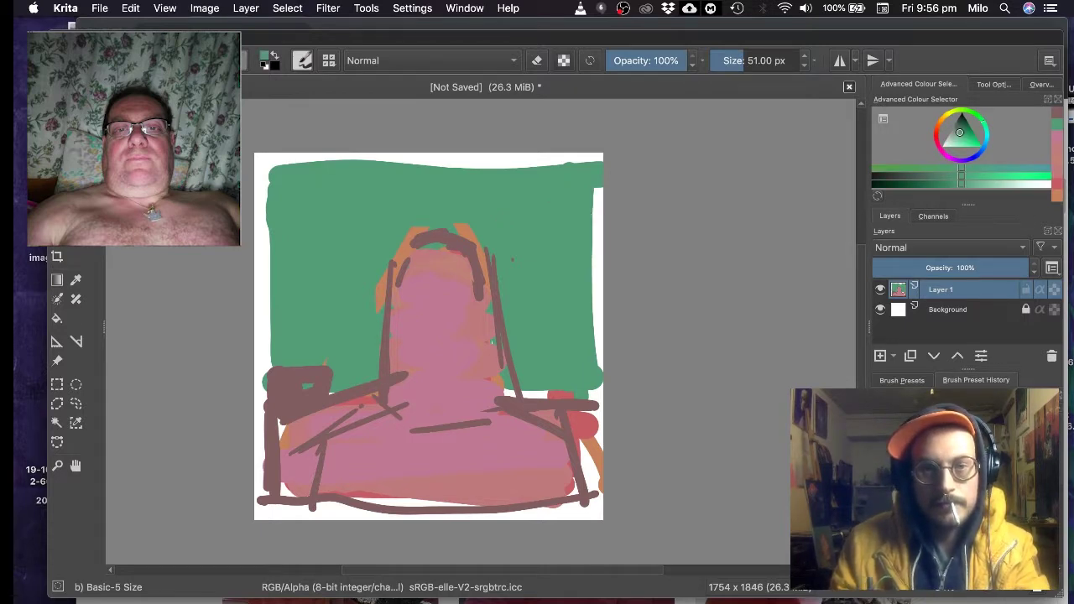
mouse_move(293, 162)
mouse_down()
mouse_move(557, 158)
mouse_move(265, 207)
mouse_move(273, 355)
mouse_up()
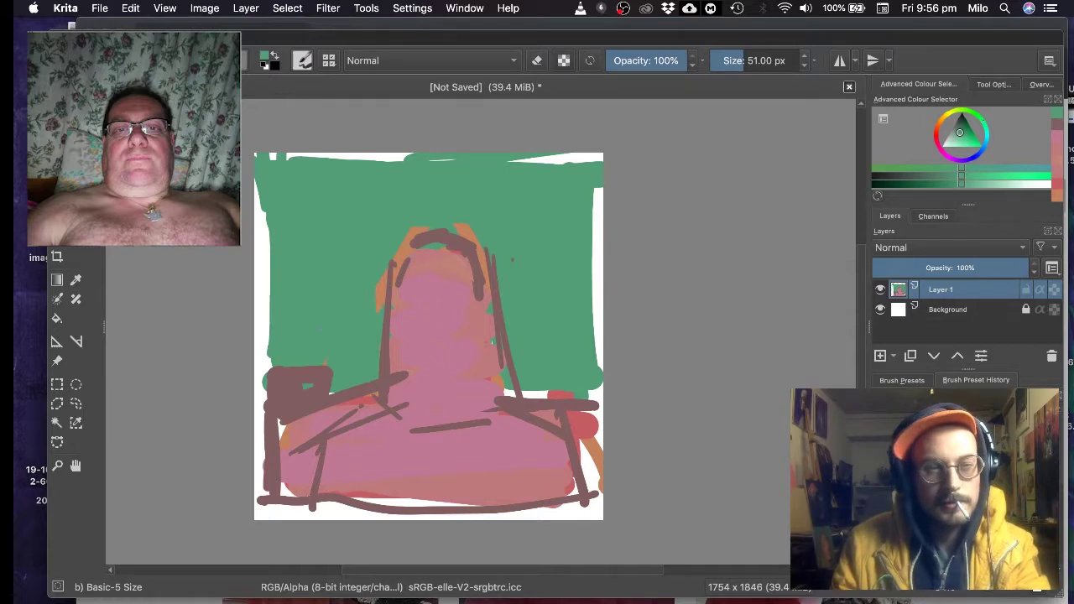
- Choose a paler, greyer green and paint a patch of it in the curtain left of the neck
click(956, 137)
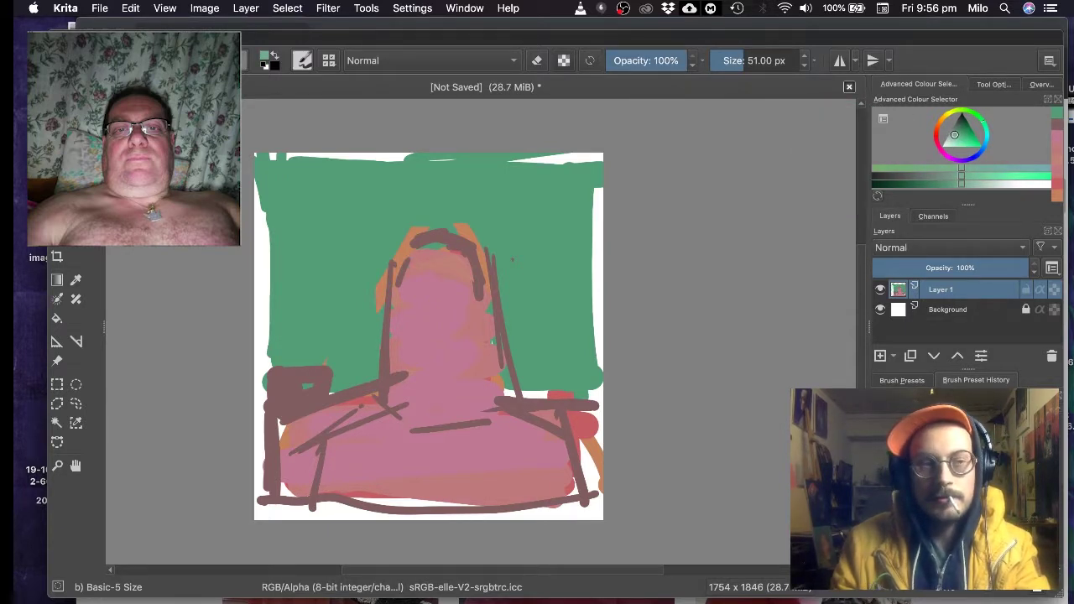
mouse_move(332, 323)
mouse_down()
mouse_move(330, 366)
mouse_move(343, 307)
mouse_move(347, 378)
mouse_move(355, 336)
mouse_move(362, 383)
mouse_up()
mouse_move(368, 319)
mouse_down()
mouse_move(378, 324)
mouse_move(321, 298)
mouse_up()
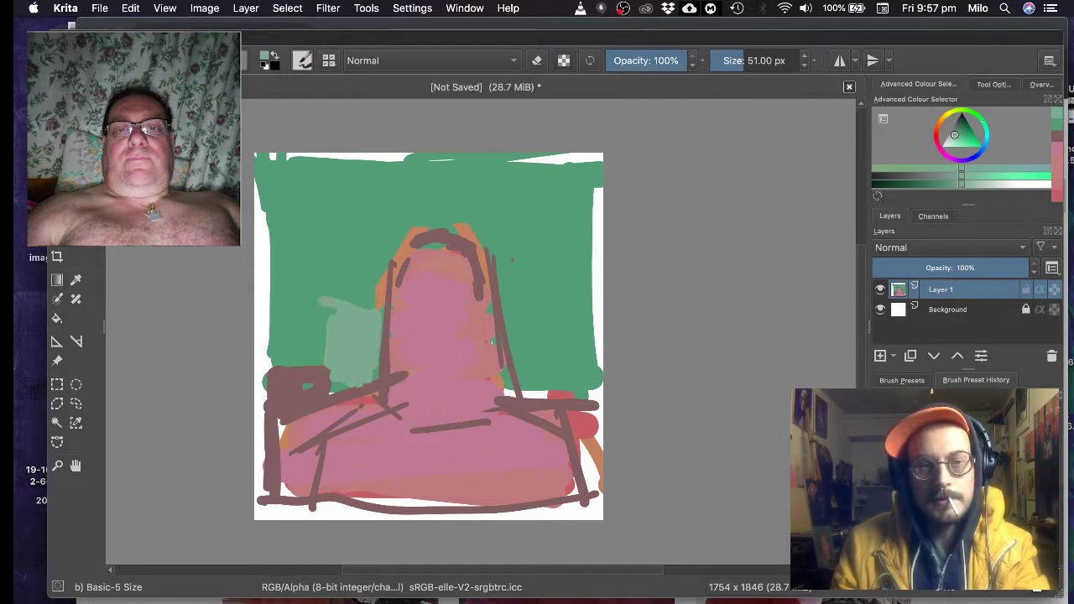
- Enlarge the brush to 103 px and cover the curtain around the head with mostly vertical pale green strokes
key(bracketright)
key(bracketright)
key(bracketright)
key(bracketright)
key(bracketright)
key(bracketright)
key(bracketright)
key(bracketright)
key(bracketright)
key(bracketright)
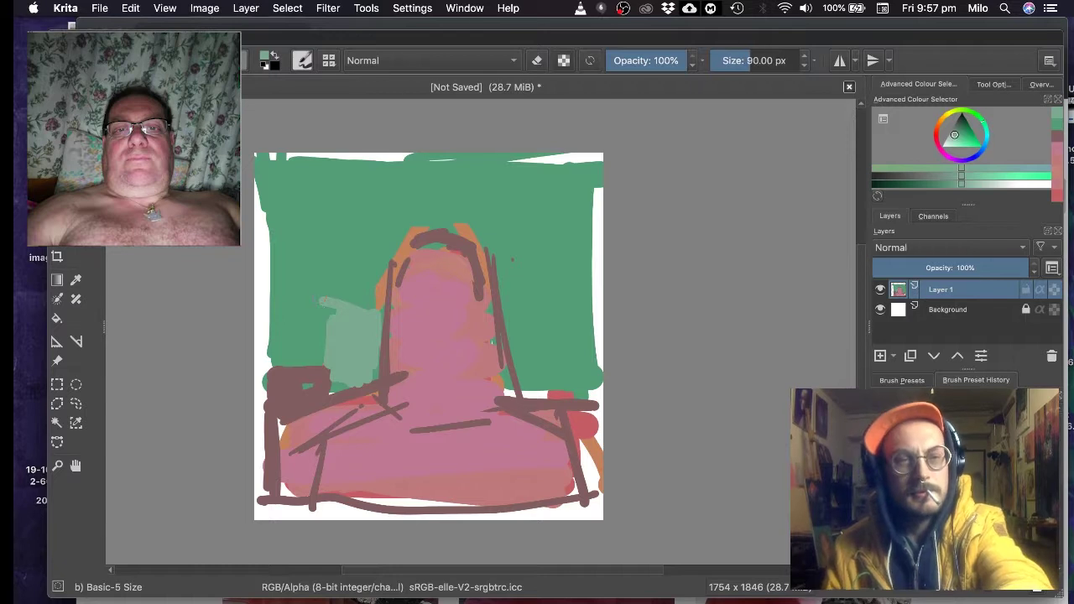
mouse_move(282, 282)
mouse_down()
mouse_move(277, 256)
mouse_move(299, 226)
mouse_move(321, 232)
mouse_move(338, 216)
mouse_move(374, 214)
mouse_up()
mouse_move(424, 180)
mouse_down()
mouse_move(399, 239)
mouse_move(499, 210)
mouse_move(514, 220)
mouse_move(510, 285)
mouse_move(546, 194)
mouse_move(571, 184)
mouse_move(588, 218)
mouse_move(596, 344)
mouse_up()
mouse_move(376, 168)
mouse_down()
mouse_move(351, 231)
mouse_move(324, 214)
mouse_move(285, 239)
mouse_up()
mouse_move(279, 332)
mouse_down()
mouse_move(291, 357)
mouse_move(299, 344)
mouse_move(318, 357)
mouse_move(270, 361)
mouse_up()
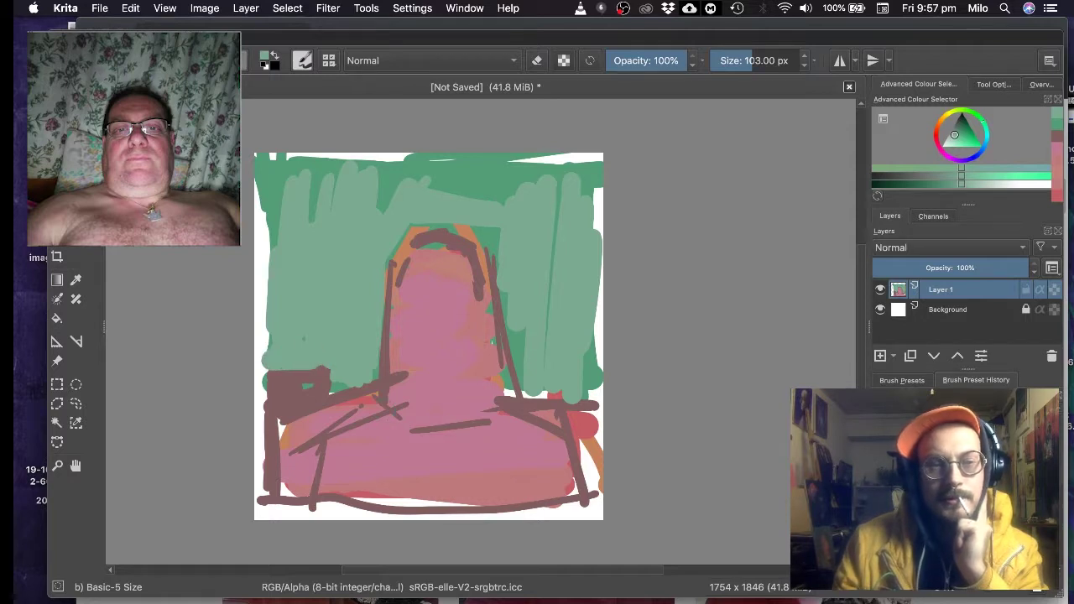
drag(354, 377, 336, 380)
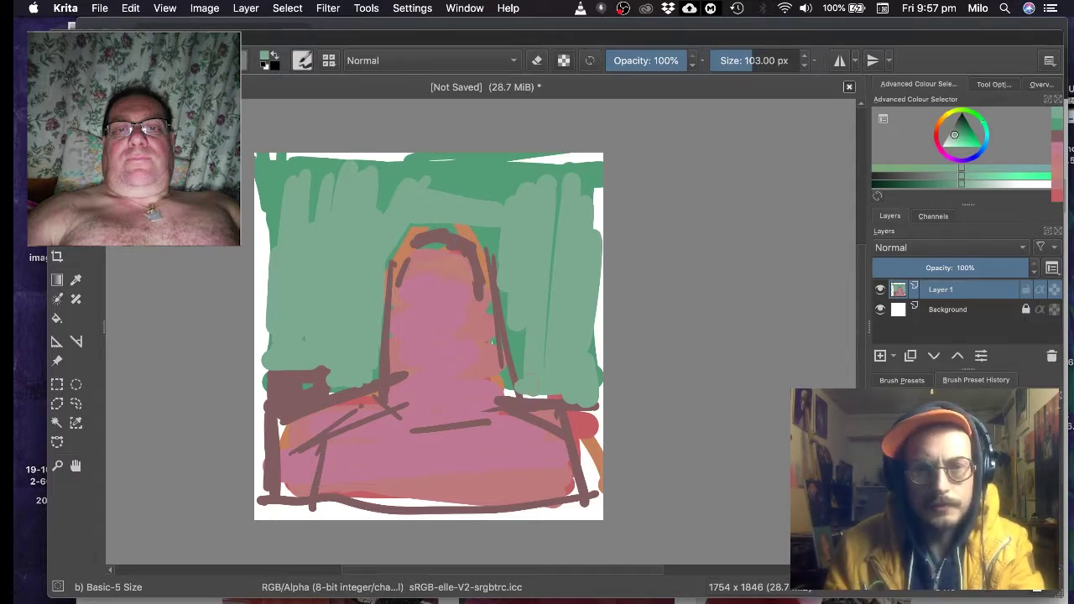
- Sample the dark brown, connect the hairline on the head's left with a 73 px brush, and draw a horizontal eye line across the face
ctrl+click(510, 341)
key(bracketleft)
key(bracketleft)
key(bracketleft)
key(bracketleft)
key(bracketleft)
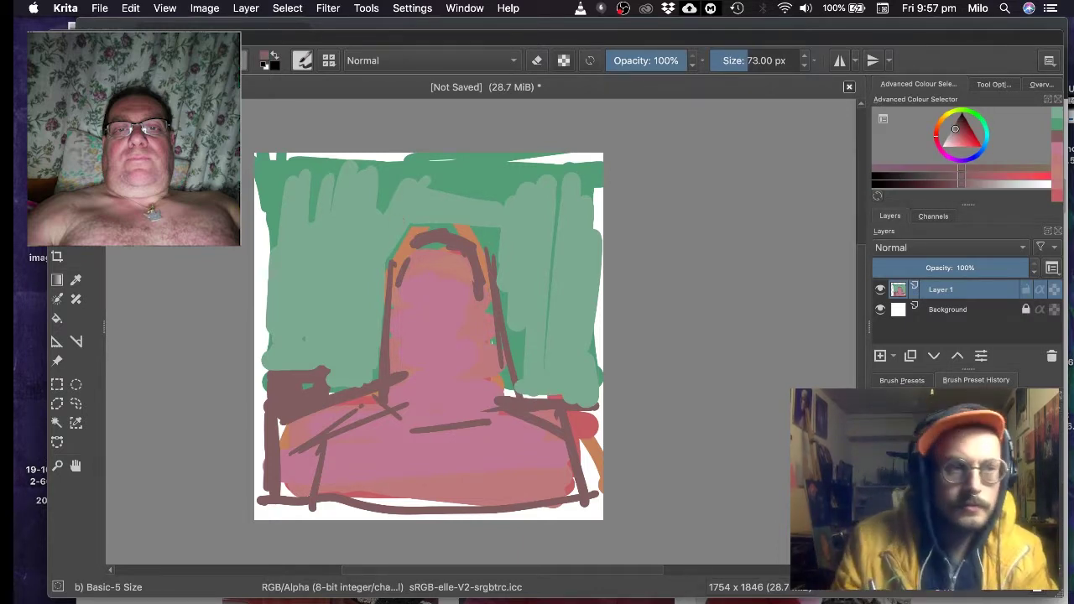
drag(401, 258, 410, 245)
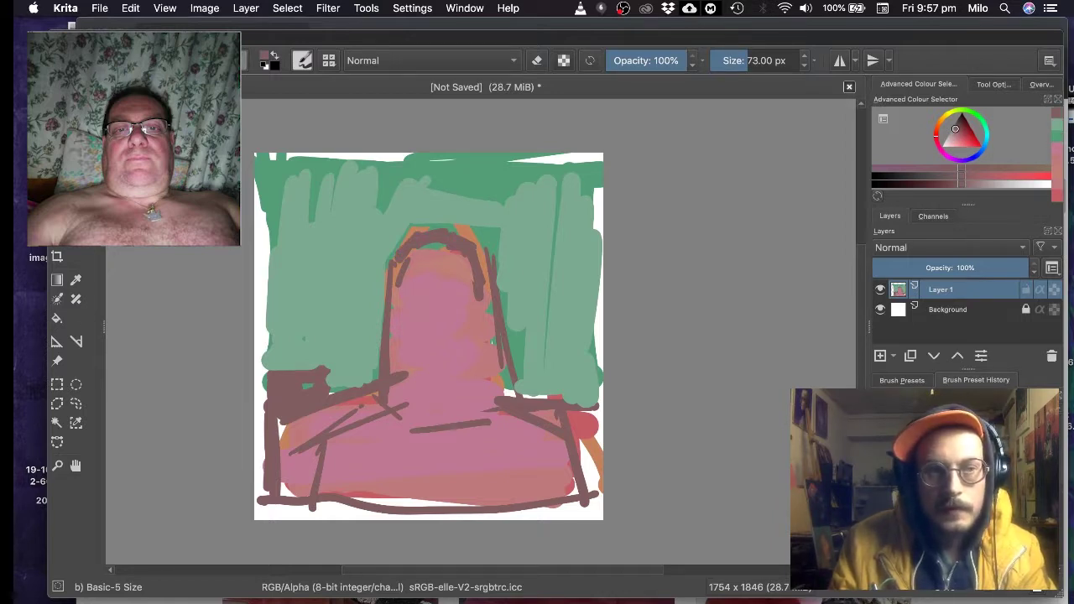
drag(391, 311, 484, 308)
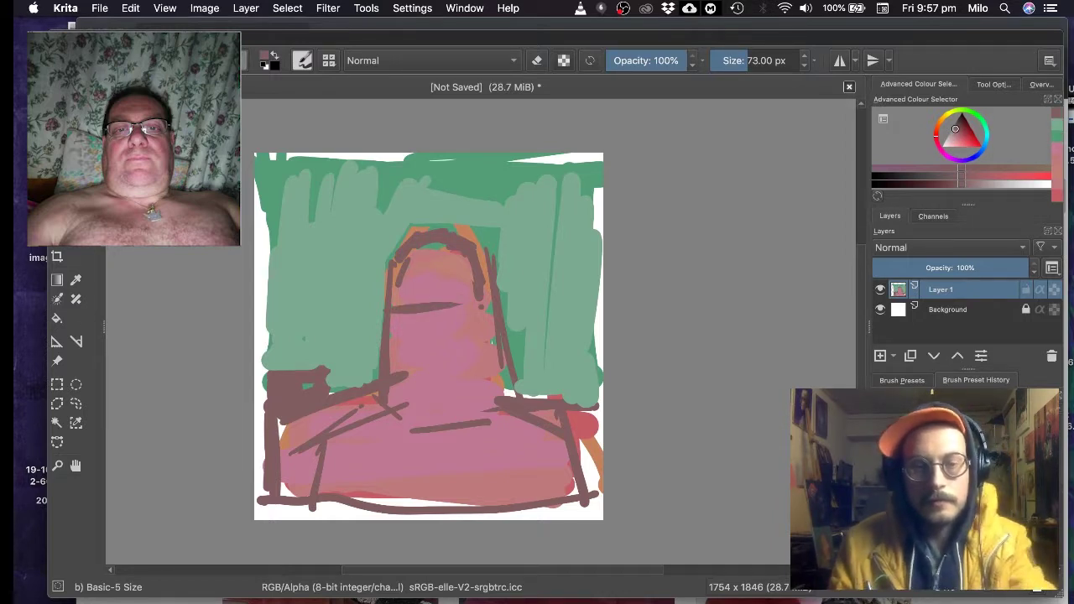
- Sample the red and paint the eye line, brows, nose and mouth with a 41 px brush
ctrl+click(574, 421)
key(bracketleft)
key(bracketleft)
key(bracketleft)
key(bracketleft)
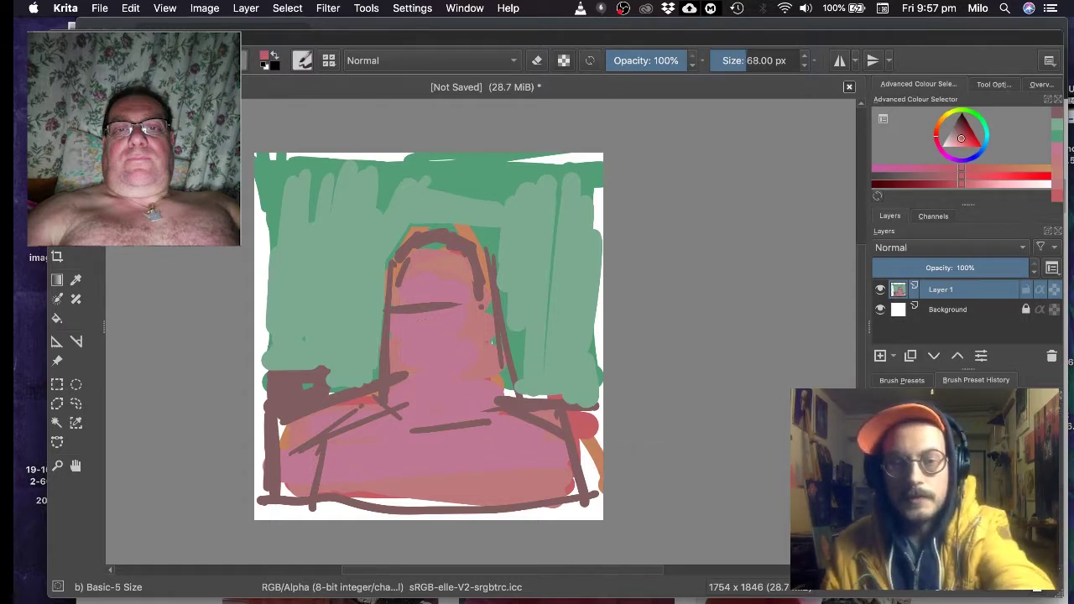
key(bracketleft)
key(bracketleft)
drag(401, 311, 471, 309)
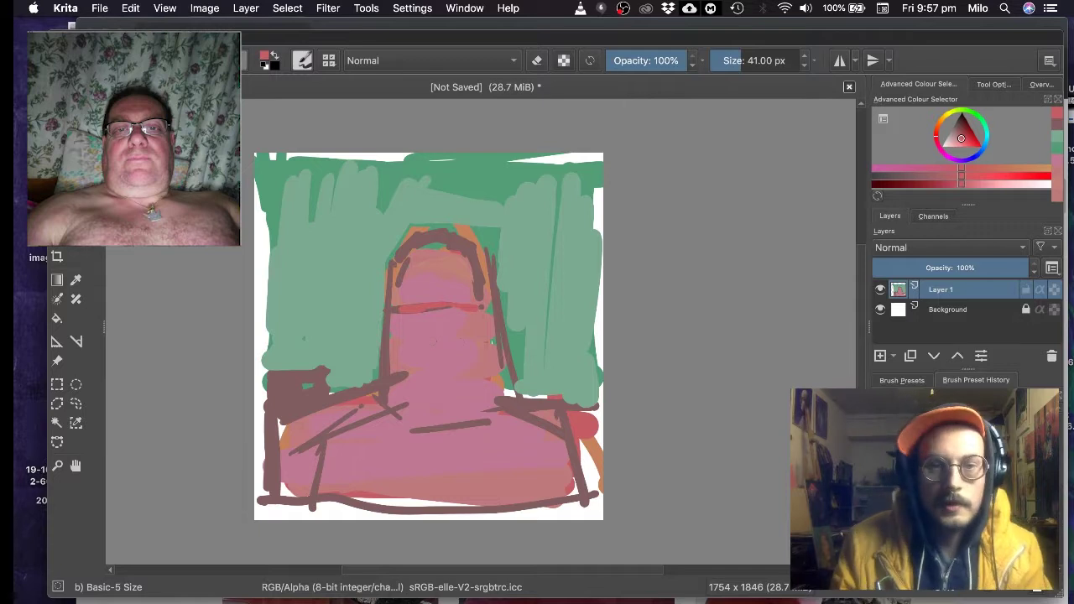
drag(441, 335, 440, 310)
drag(411, 356, 437, 357)
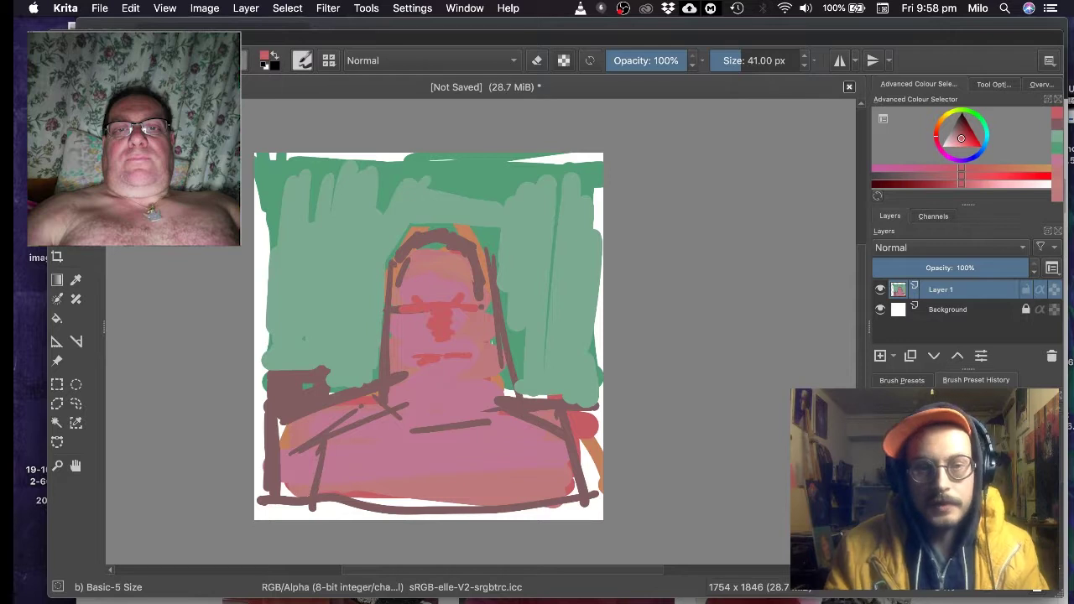
- Mark the chin, the V-shaped jaw line above the chest and both ears in red
mouse_move(420, 401)
mouse_down()
mouse_move(438, 412)
mouse_move(421, 426)
mouse_up()
drag(504, 391, 441, 440)
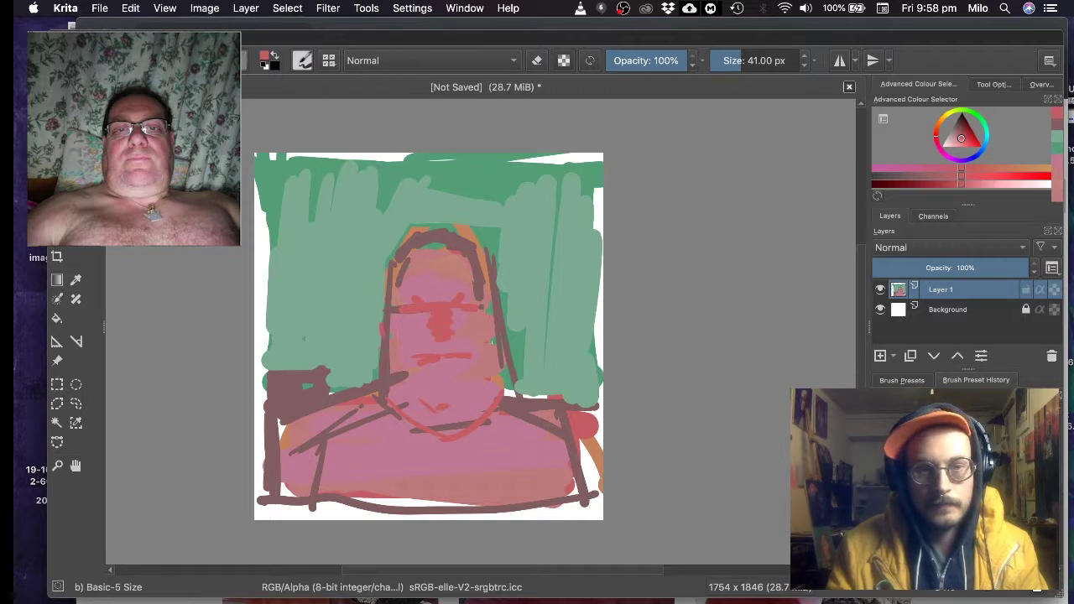
drag(381, 336, 377, 312)
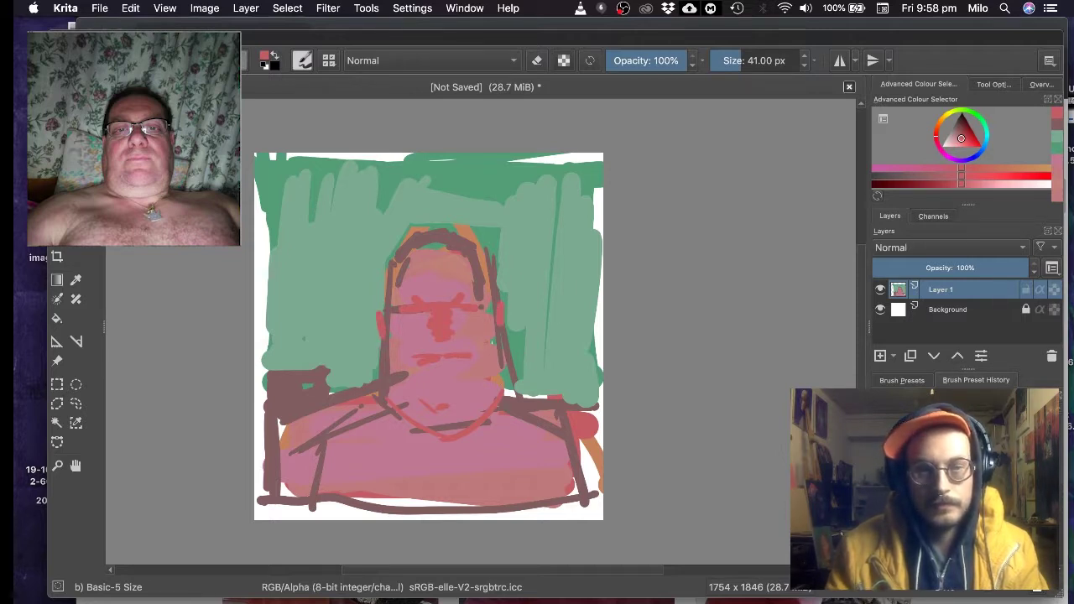
- Touch up the curtain right of the neck with sampled greens, and redraw the dark brown contour below the right ear
ctrl+click(529, 337)
ctrl+click(532, 354)
drag(532, 361, 529, 392)
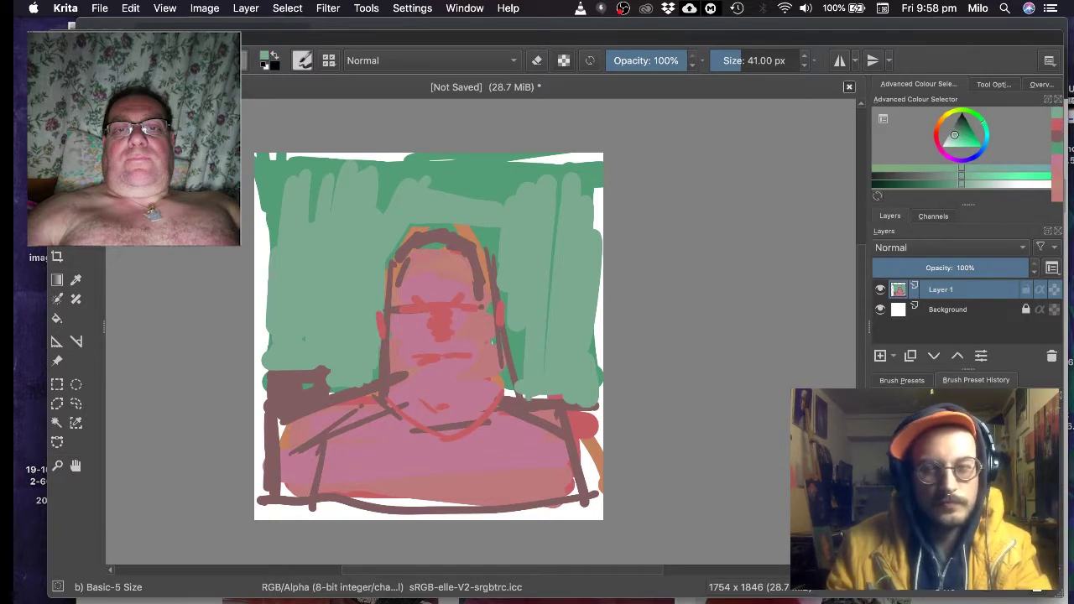
ctrl+click(505, 316)
drag(491, 289, 499, 357)
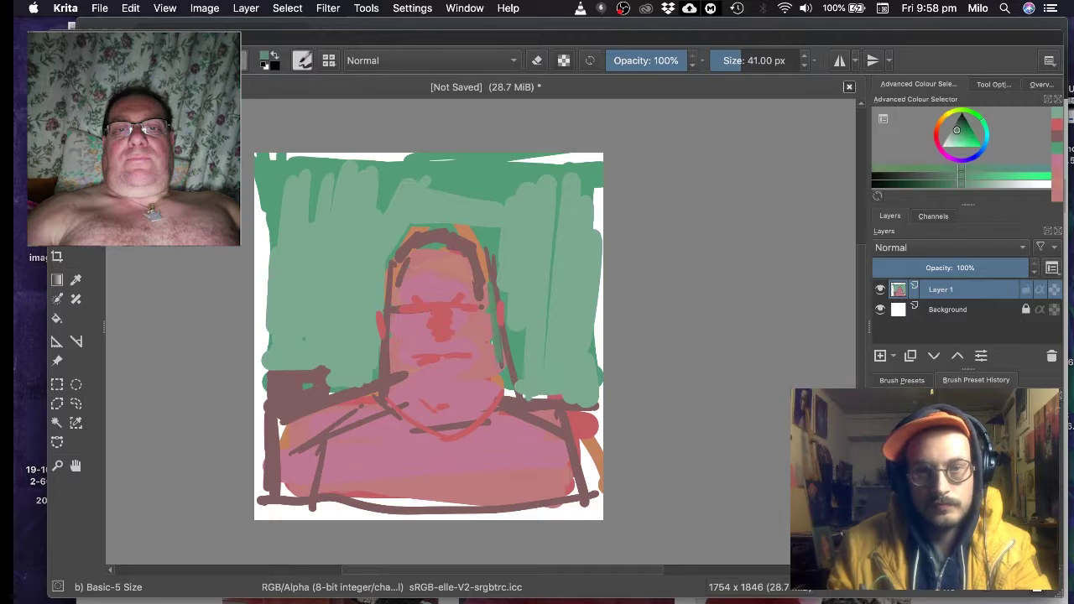
ctrl+click(509, 334)
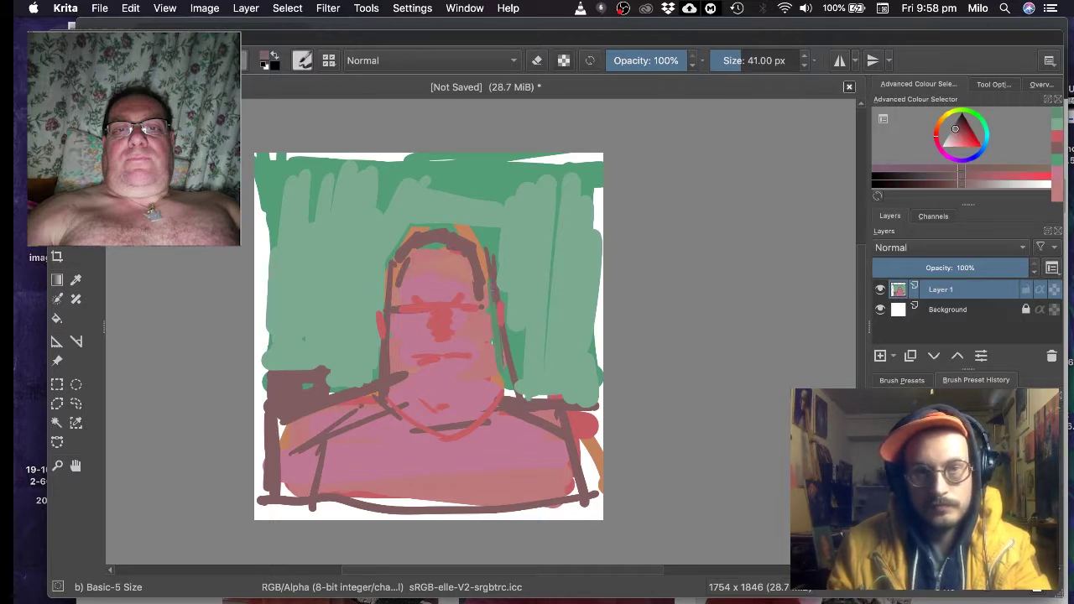
drag(497, 307, 504, 371)
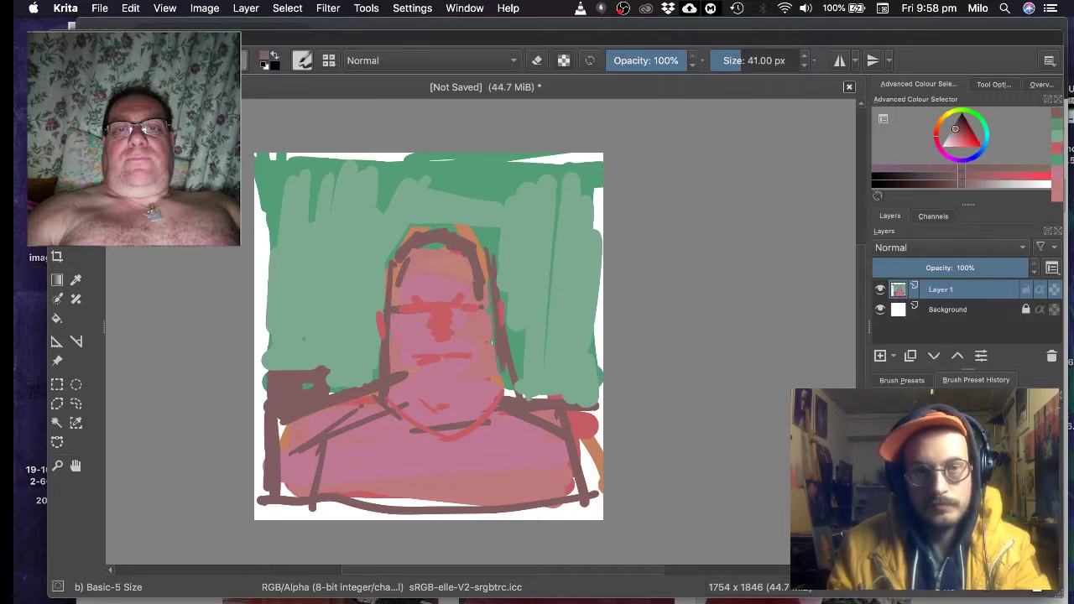
- Change the sampled skin pink to a muted yellow and scribble it over the chin and neck
ctrl+click(480, 393)
click(948, 118)
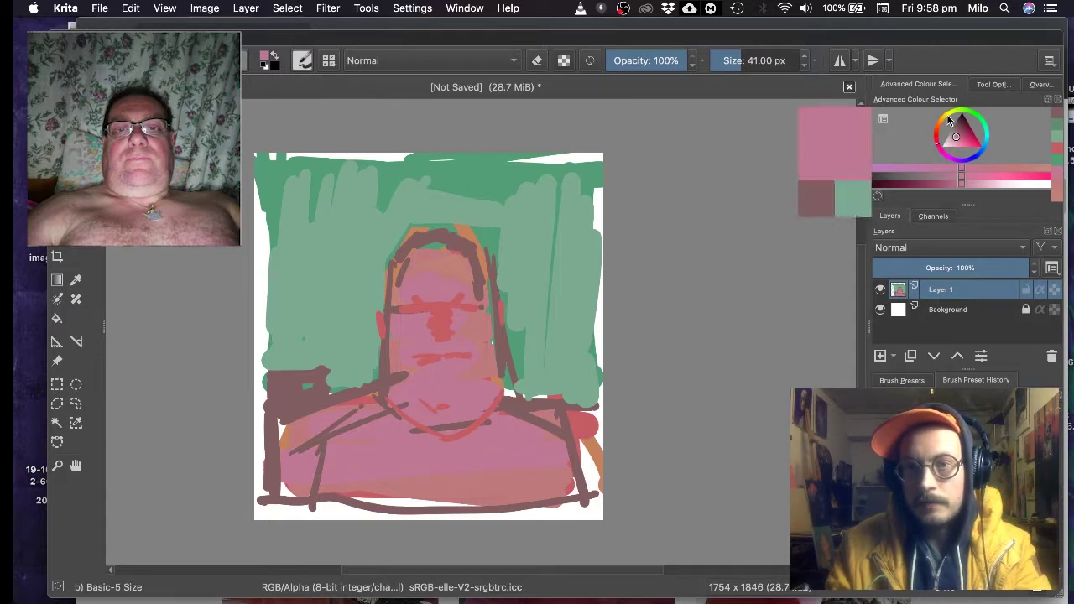
mouse_move(955, 136)
mouse_down()
mouse_move(958, 114)
mouse_move(961, 136)
mouse_up()
click(948, 114)
click(959, 140)
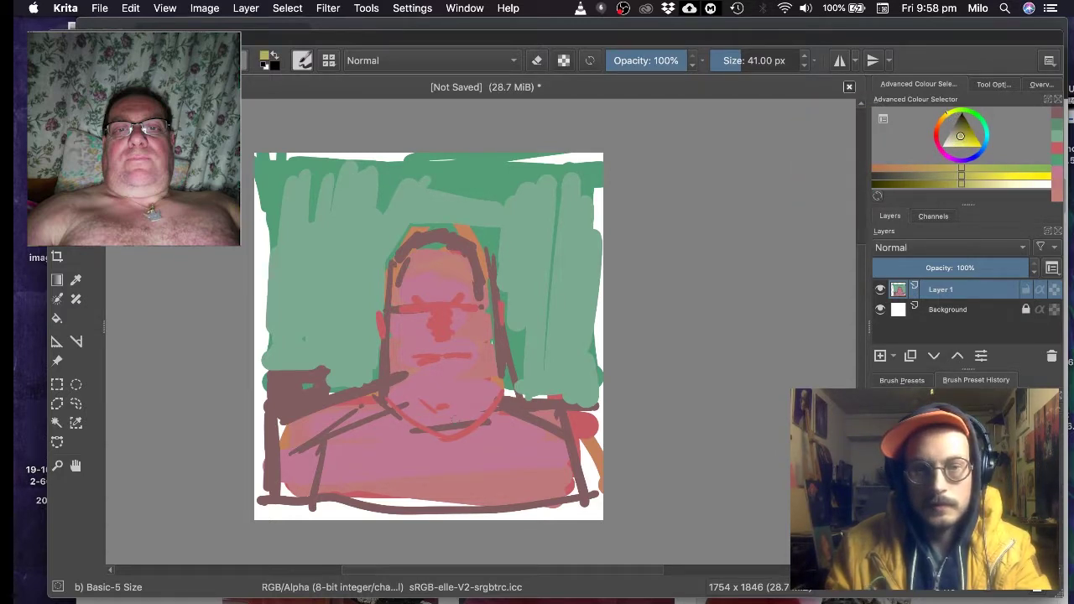
mouse_move(430, 420)
mouse_down()
mouse_move(463, 415)
mouse_move(441, 404)
mouse_move(481, 406)
mouse_move(463, 376)
mouse_move(470, 424)
mouse_up()
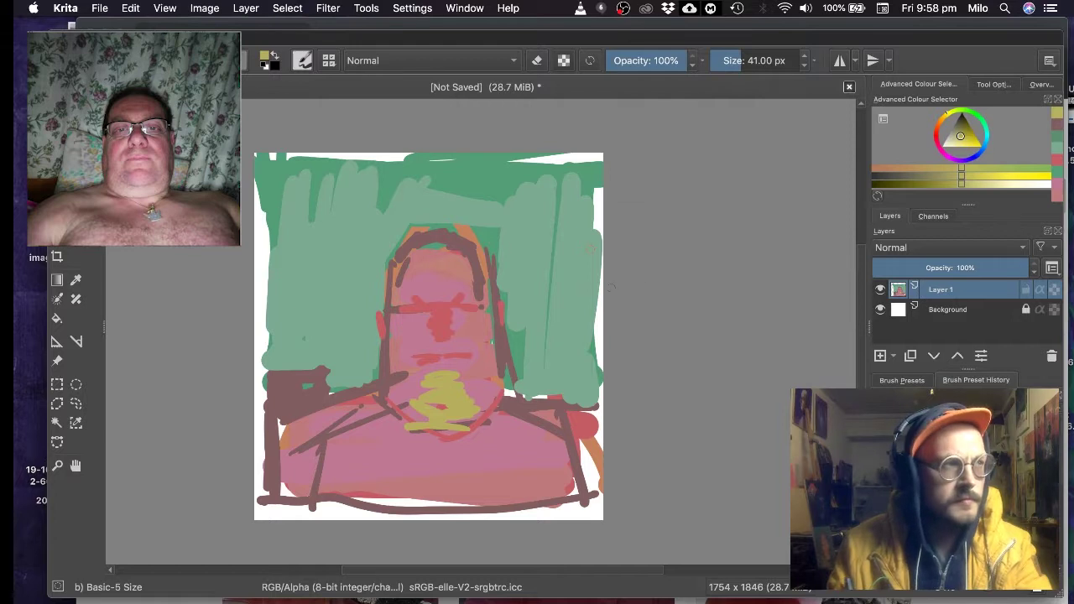
- Sample the skin pink, shift its hue slightly towards red and brush it over the middle of the yellow chin patch
ctrl+click(468, 362)
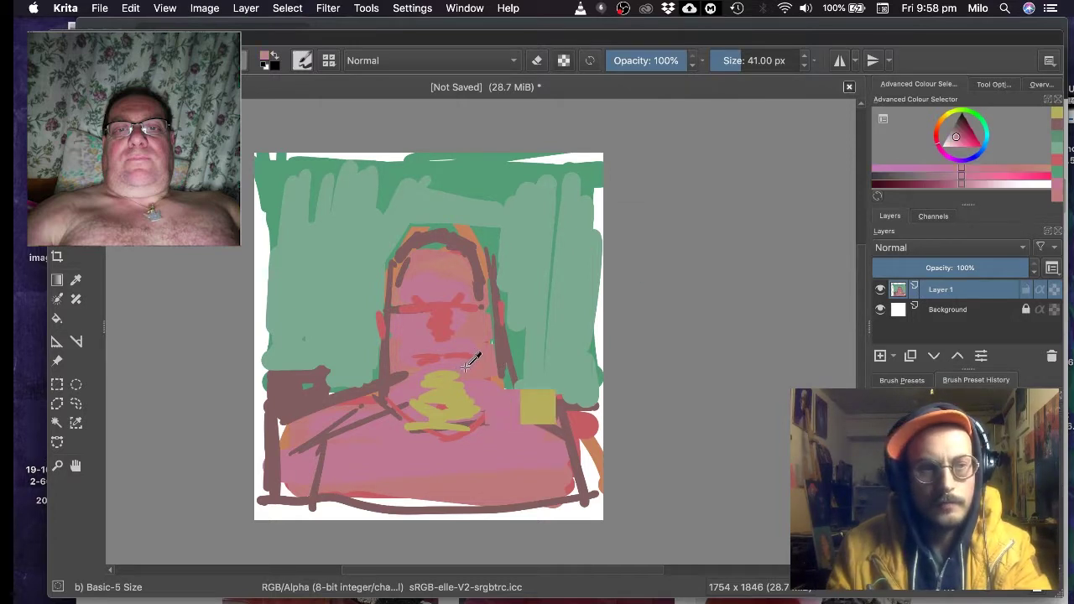
ctrl+click(466, 387)
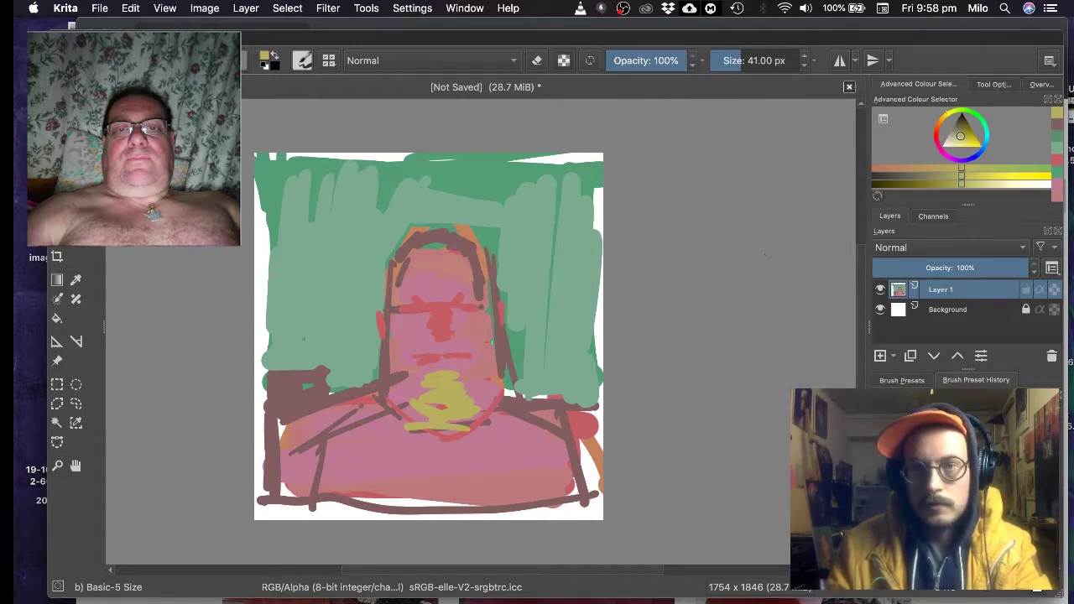
click(938, 138)
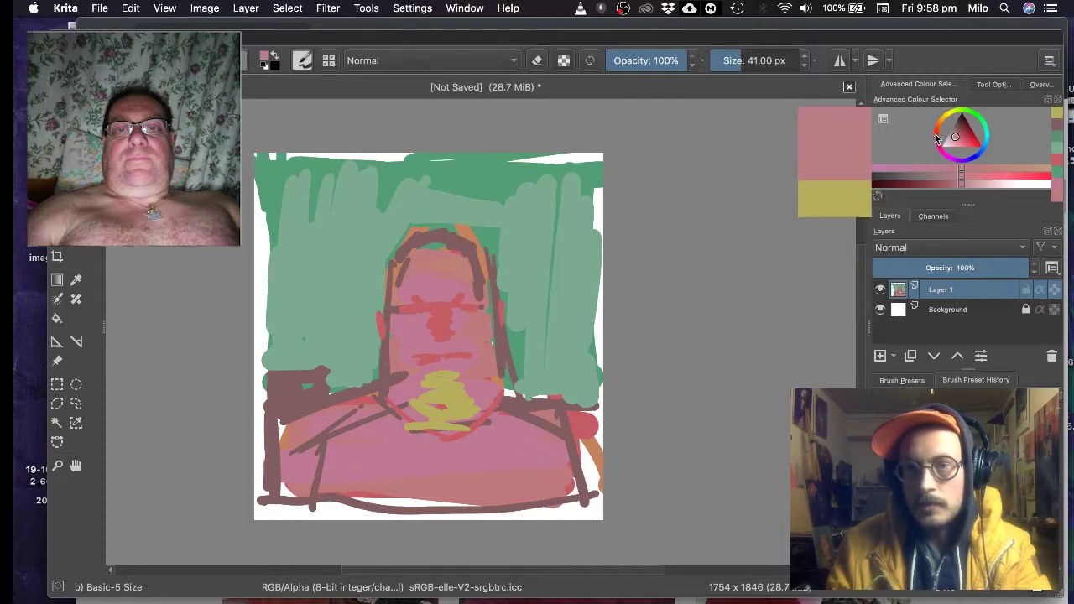
drag(937, 139, 936, 132)
drag(428, 413, 459, 411)
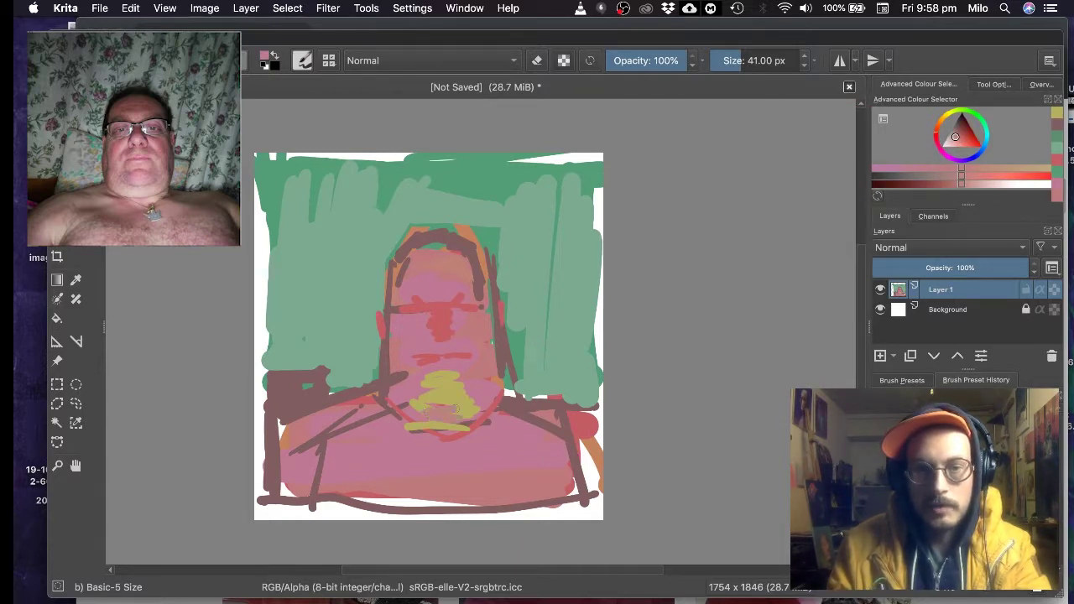
- Paint the area between the mouth and chin in pale grey, and layer warm beige and a darker brown over it
click(948, 134)
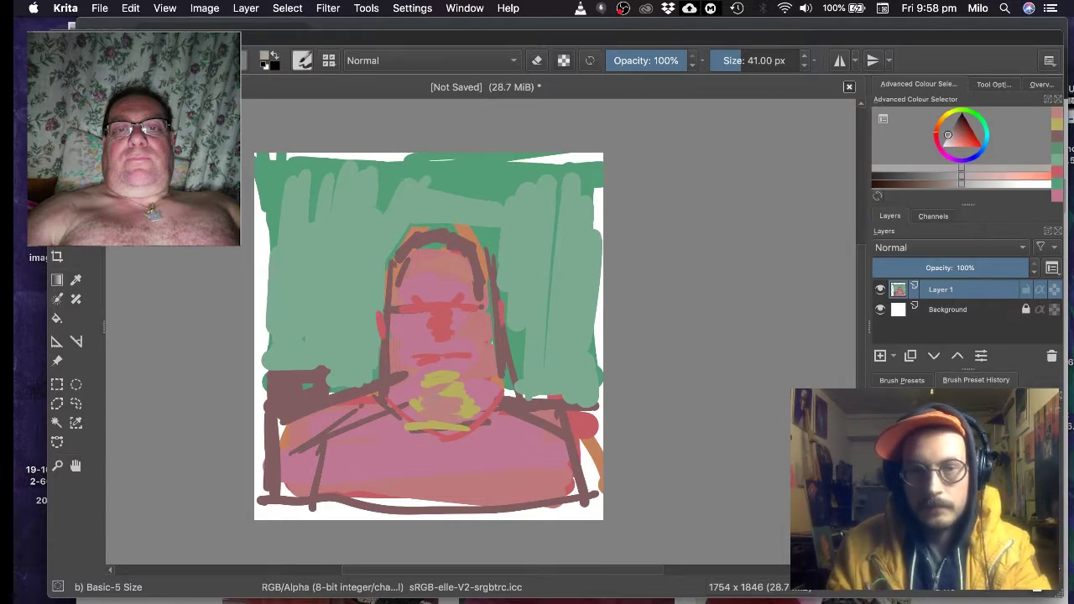
mouse_move(425, 417)
mouse_down()
mouse_move(458, 400)
mouse_move(440, 366)
mouse_up()
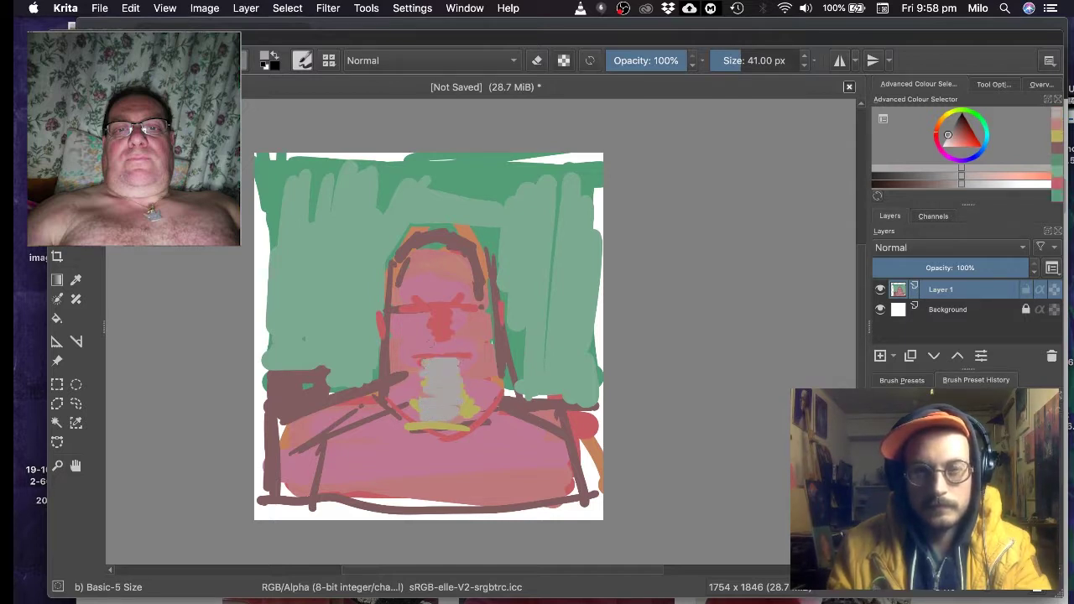
click(945, 131)
drag(940, 128, 953, 136)
mouse_move(452, 413)
mouse_down()
mouse_move(420, 404)
mouse_move(444, 393)
mouse_up()
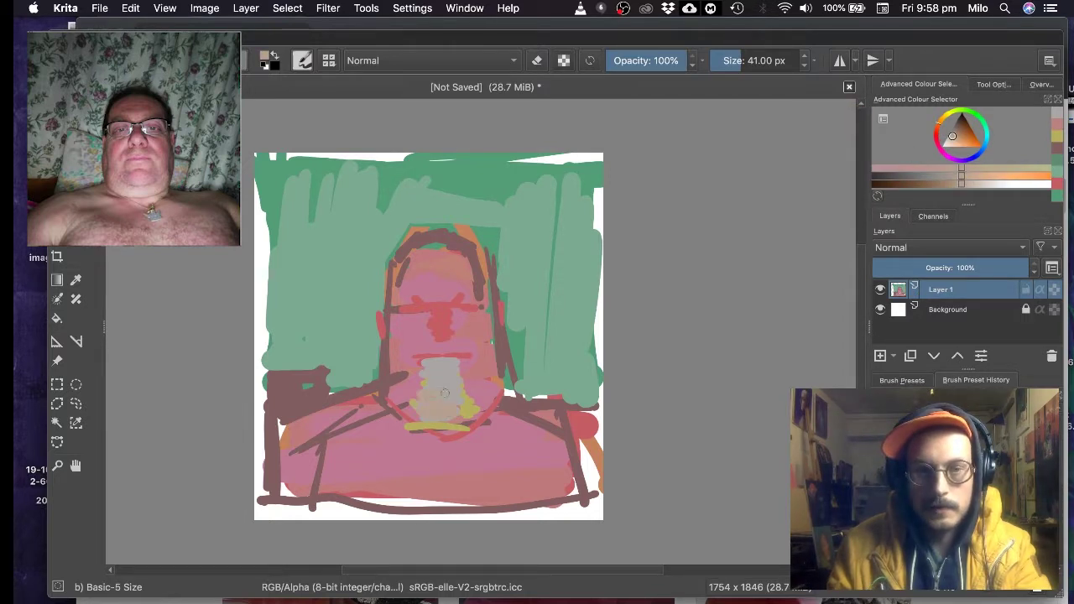
drag(958, 136, 959, 134)
mouse_move(444, 391)
mouse_down()
mouse_move(418, 400)
mouse_move(458, 416)
mouse_up()
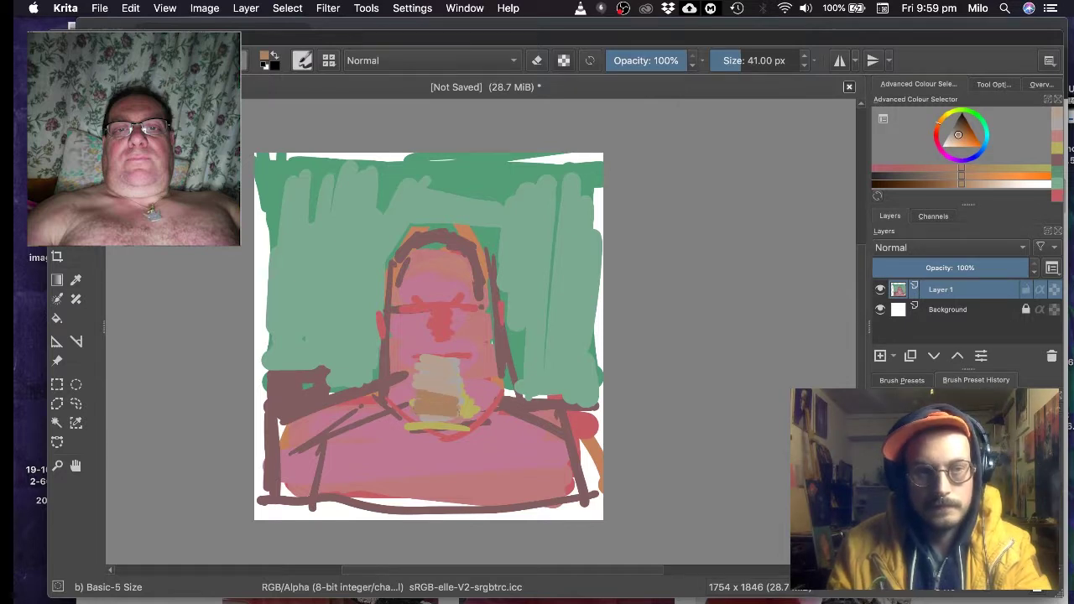
- Sample the skin pink beside the mouth and paint over most of the pale patch above the chin
ctrl+click(452, 367)
ctrl+click(470, 368)
mouse_move(419, 373)
mouse_down()
mouse_move(453, 369)
mouse_move(457, 388)
mouse_up()
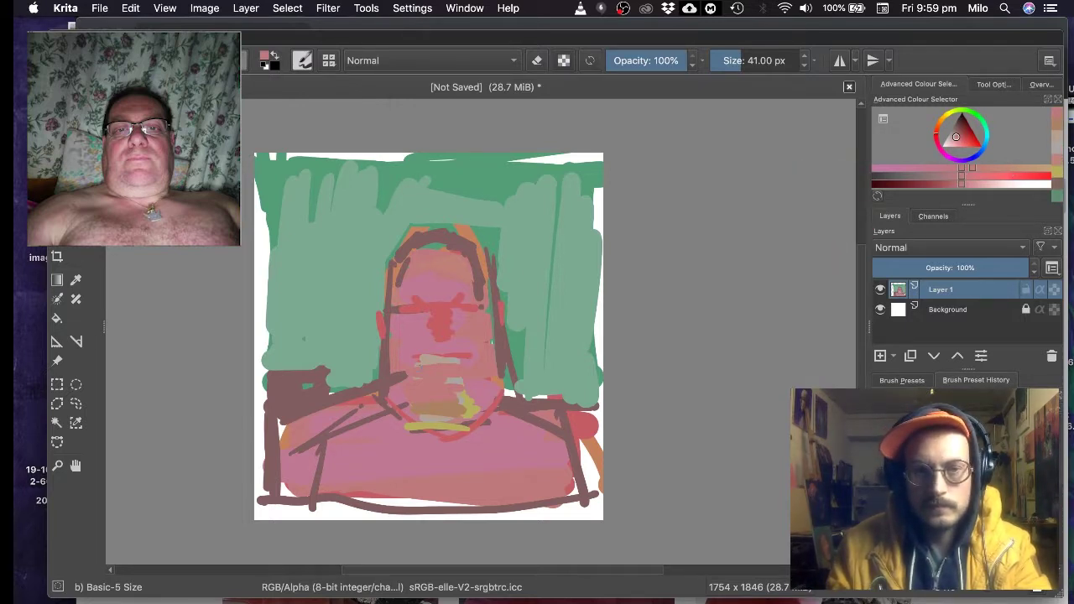
- Lighten the skin pink and paint highlights across the chin, along the jaw, around the nose and on the lower cheek
click(972, 183)
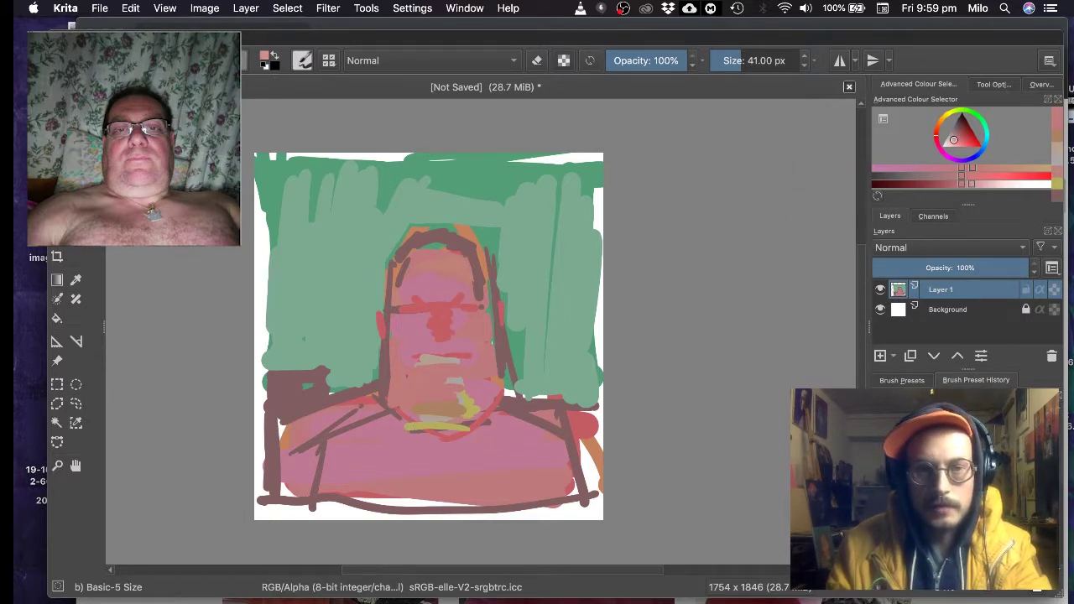
mouse_move(417, 414)
mouse_down()
mouse_move(451, 412)
mouse_move(414, 399)
mouse_move(453, 391)
mouse_move(484, 402)
mouse_up()
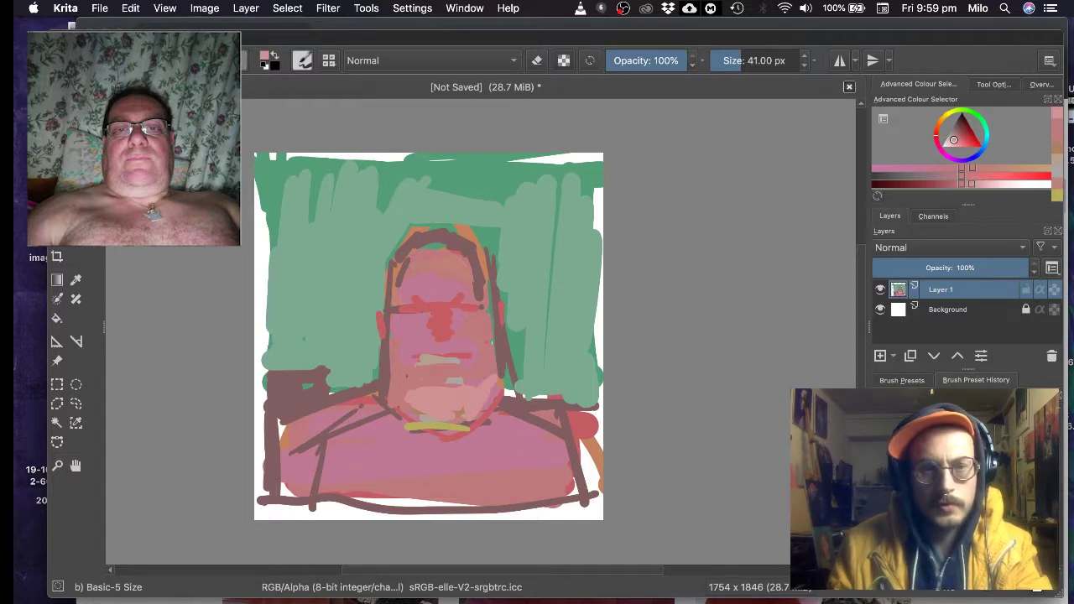
mouse_move(400, 404)
mouse_down()
mouse_move(391, 390)
mouse_move(417, 384)
mouse_up()
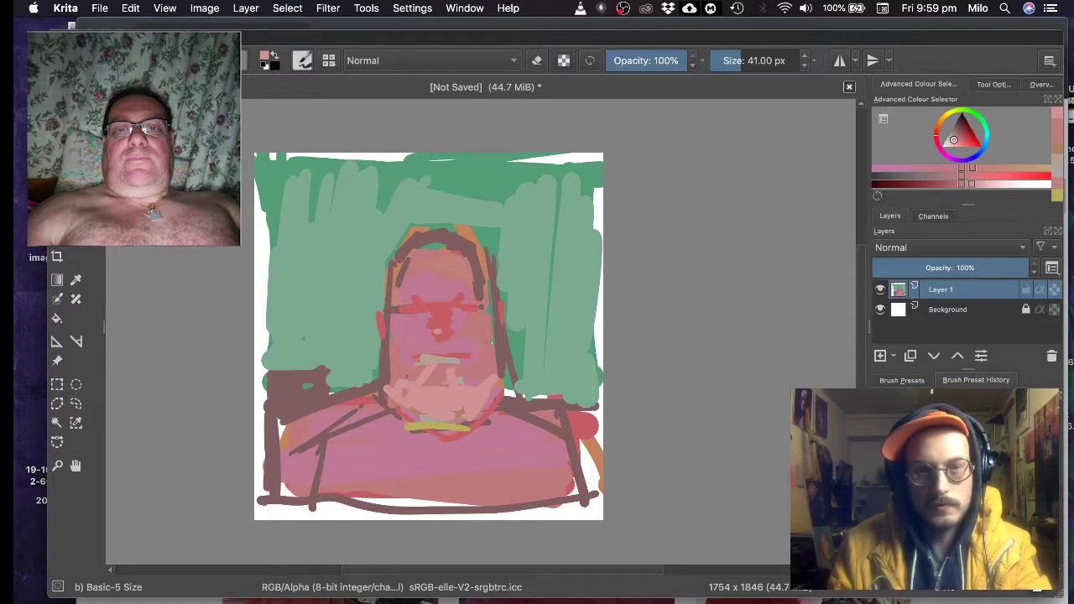
mouse_move(424, 332)
mouse_down()
mouse_move(415, 340)
mouse_move(460, 332)
mouse_up()
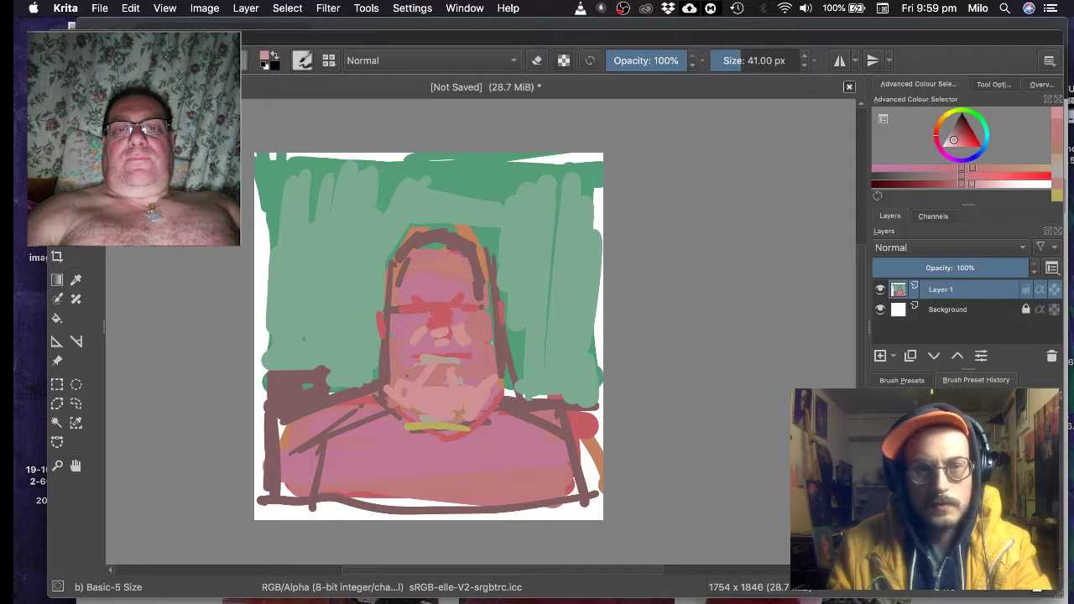
drag(396, 363, 391, 386)
- Sample the beige below the mouth for strokes on the chin, and fill the chin with a warmer, more saturated tan
ctrl+click(429, 361)
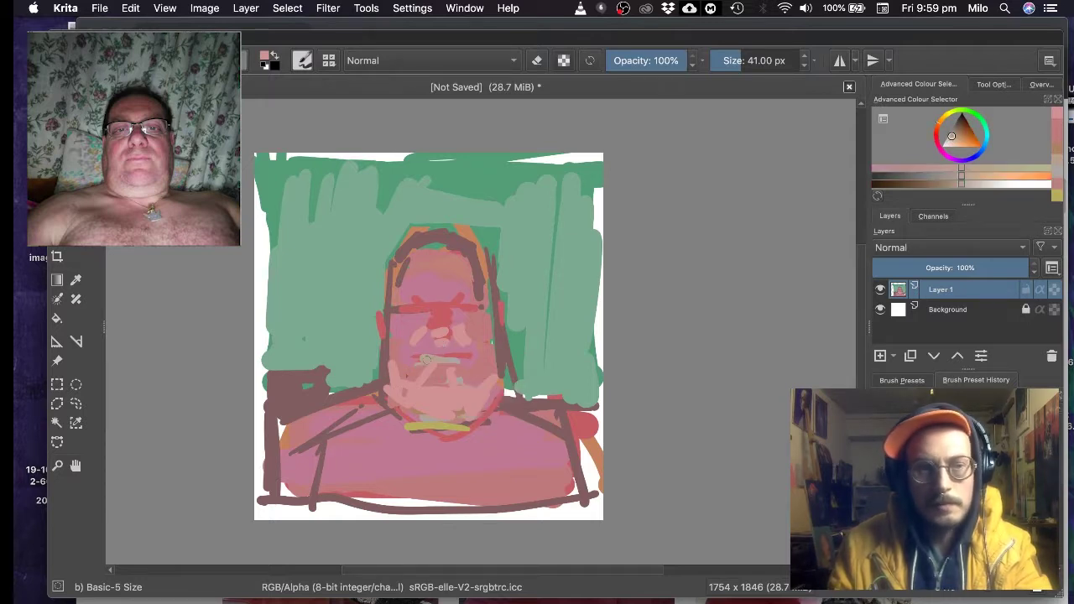
drag(416, 393, 435, 425)
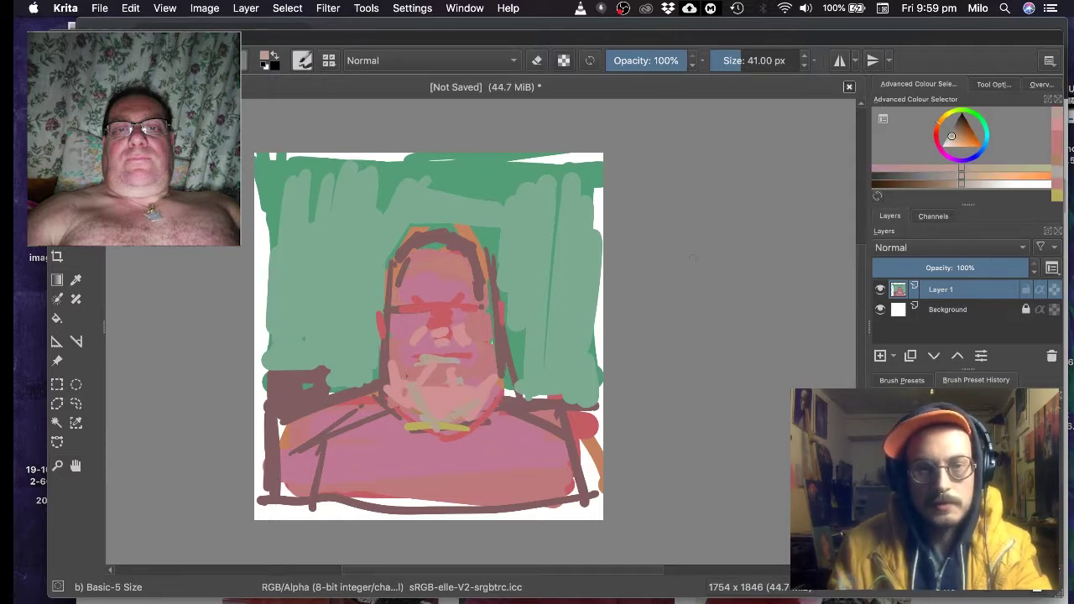
click(968, 170)
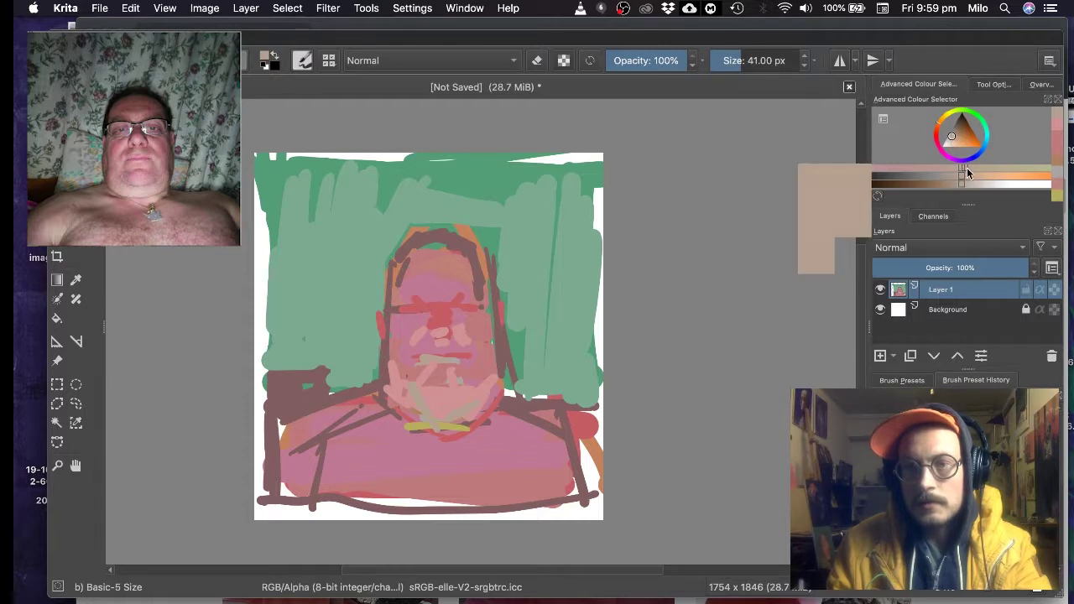
click(976, 169)
click(975, 176)
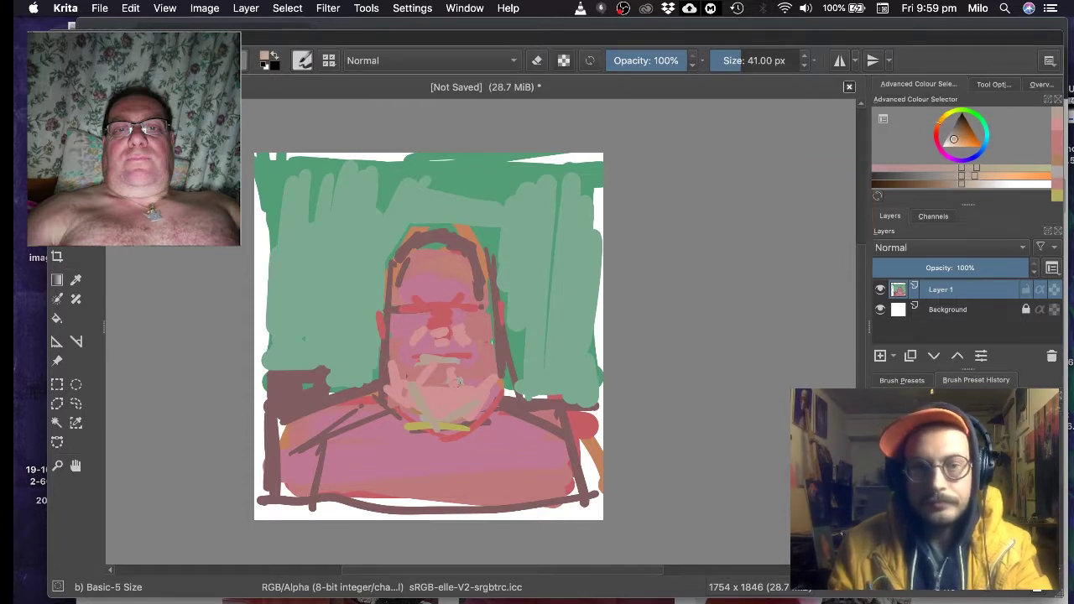
mouse_move(428, 404)
mouse_down()
mouse_move(456, 417)
mouse_move(439, 408)
mouse_move(447, 398)
mouse_move(430, 419)
mouse_up()
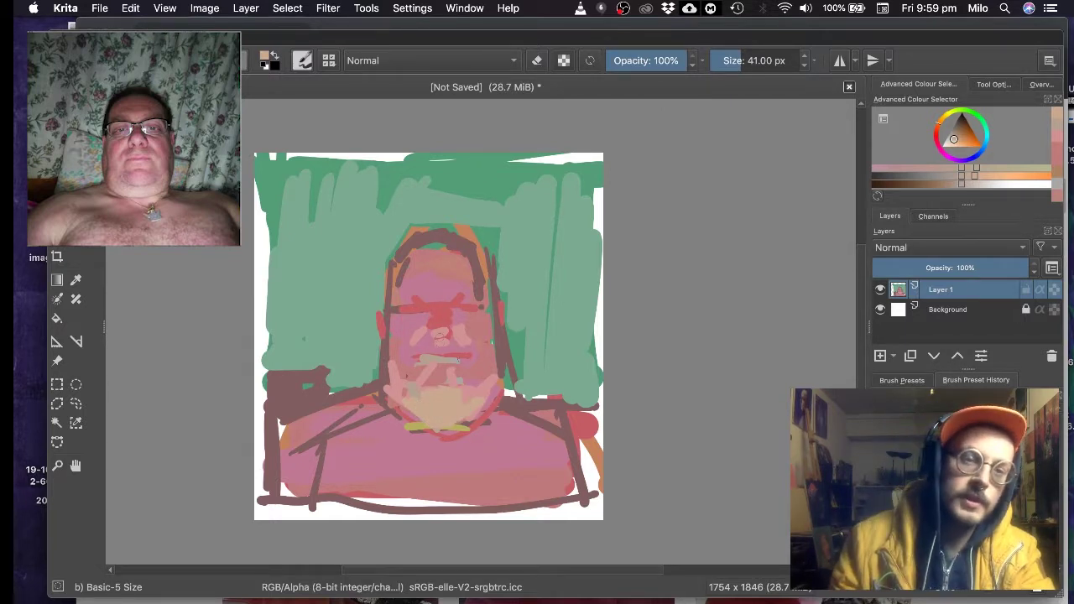
- Cover the yellow line and part of the red contour under the chin with sampled skin pink, and resample the chin's tan
ctrl+click(439, 284)
mouse_move(483, 298)
mouse_down()
mouse_move(470, 295)
mouse_move(585, 414)
mouse_move(517, 327)
mouse_move(436, 252)
mouse_move(477, 240)
mouse_move(484, 223)
mouse_move(469, 402)
mouse_move(419, 434)
mouse_move(472, 426)
mouse_move(448, 421)
mouse_up()
ctrl+click(417, 451)
ctrl+click(440, 408)
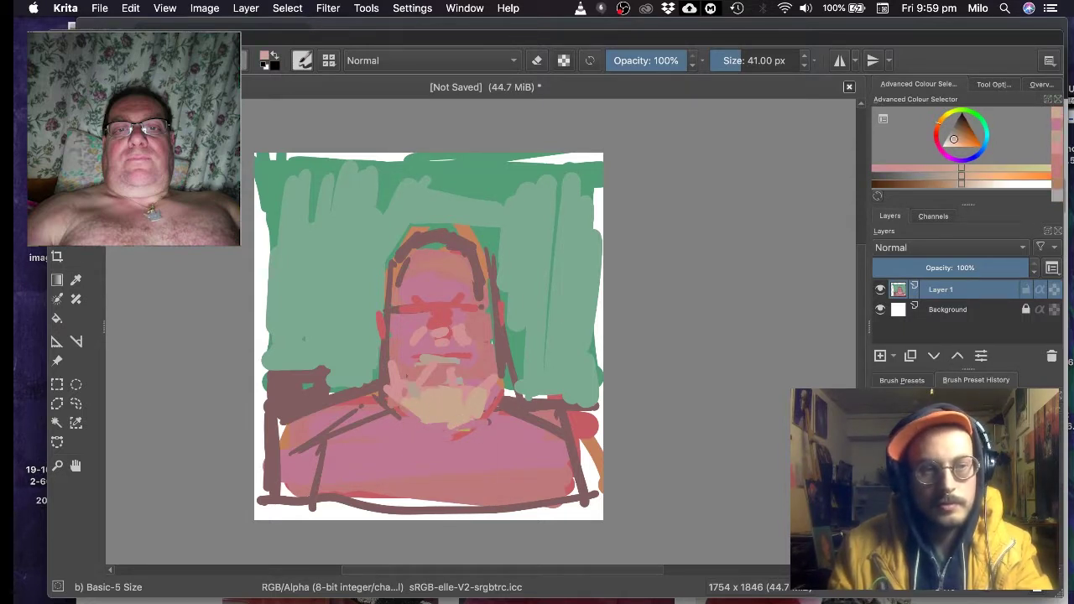
- Paint tan highlight strokes along the lower chest edge and on both shoulders of the portrait
drag(344, 493, 570, 478)
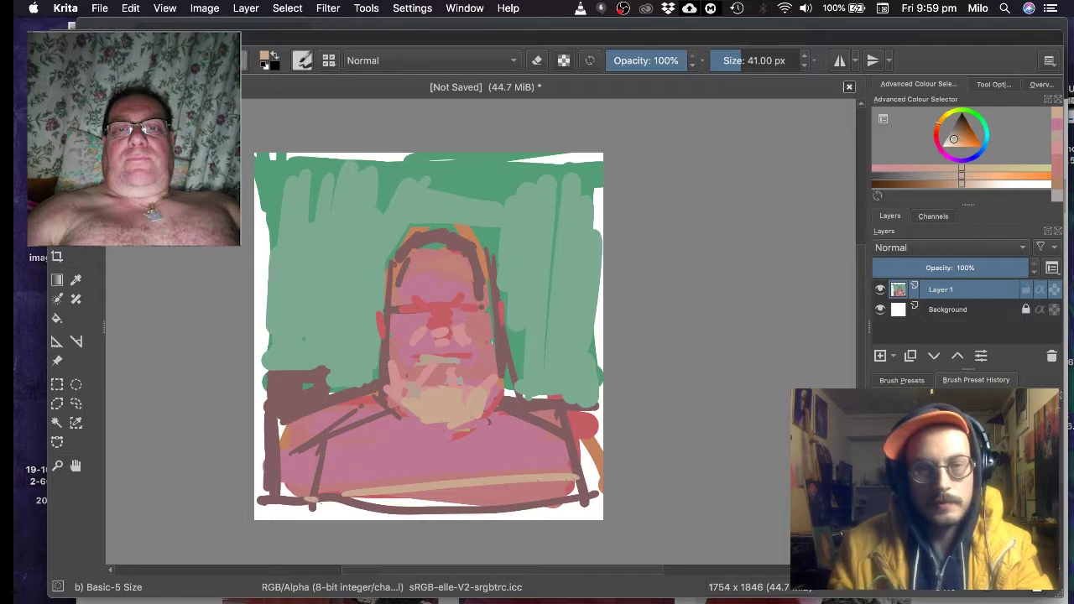
mouse_move(315, 504)
mouse_down()
mouse_move(544, 499)
mouse_move(570, 484)
mouse_up()
mouse_move(324, 458)
mouse_down()
mouse_move(302, 454)
mouse_move(317, 447)
mouse_up()
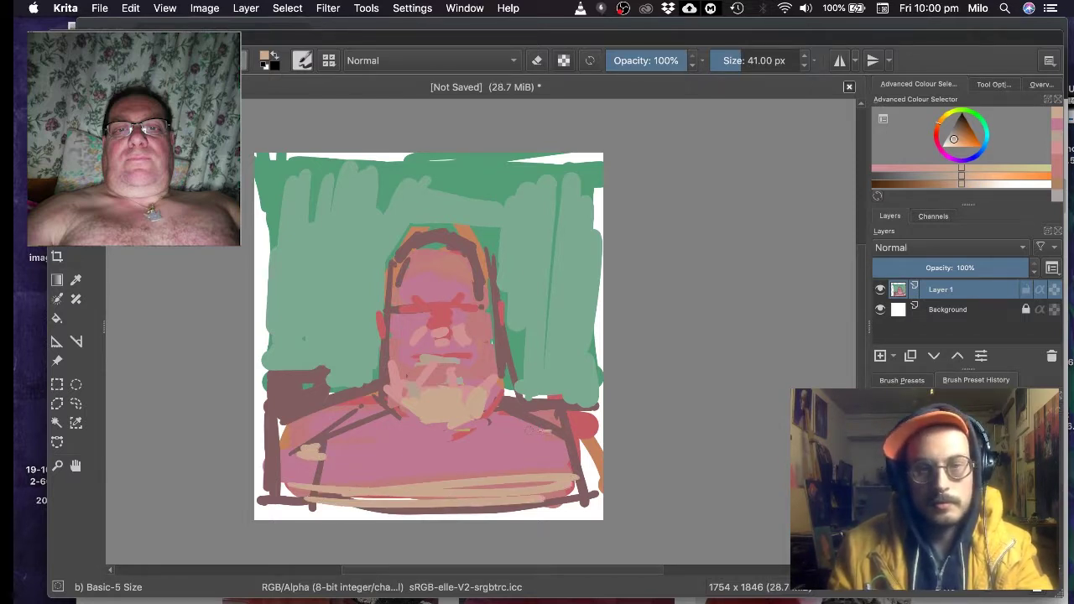
ctrl+click(593, 429)
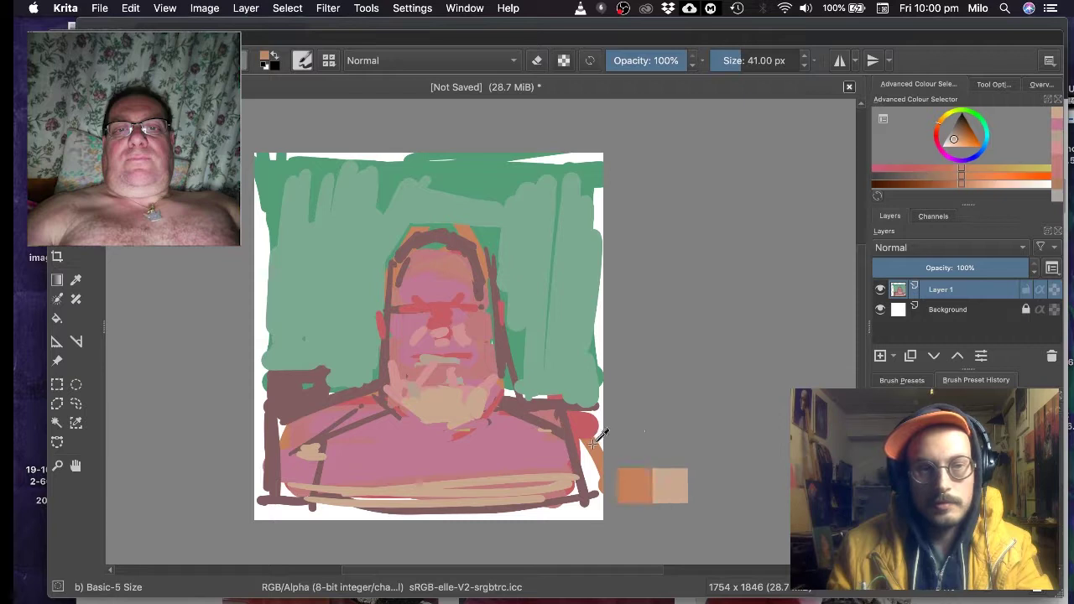
ctrl+click(445, 495)
mouse_move(560, 442)
mouse_down()
mouse_move(578, 442)
mouse_move(571, 453)
mouse_up()
- Desaturate the tan to a warm grey and brush it across the tops and outer edges of both shoulders
ctrl+click(576, 438)
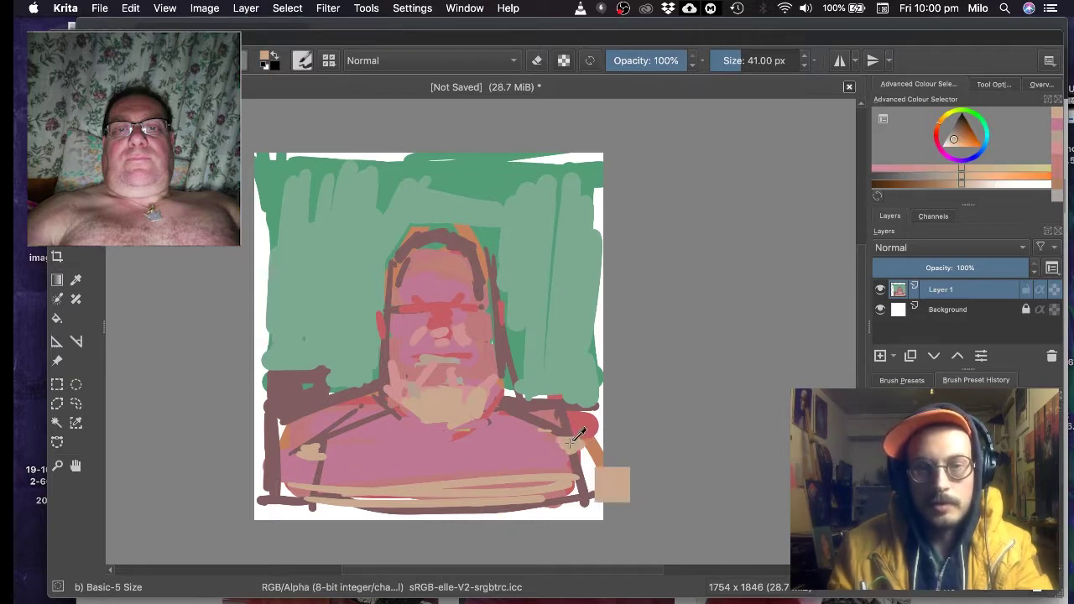
drag(959, 180, 917, 181)
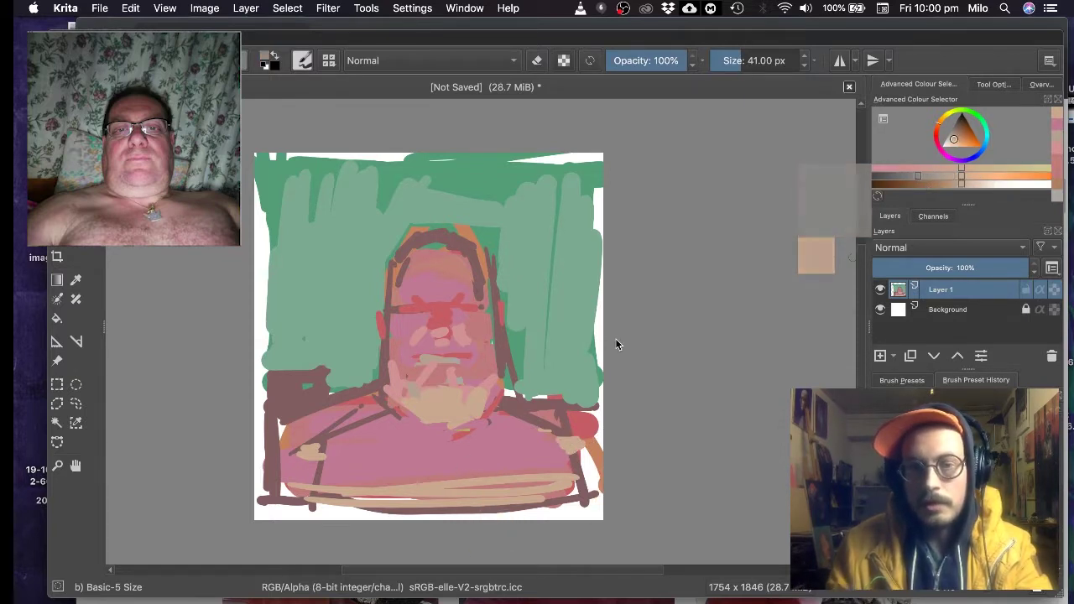
mouse_move(555, 438)
mouse_down()
mouse_move(586, 455)
mouse_move(500, 408)
mouse_move(572, 400)
mouse_up()
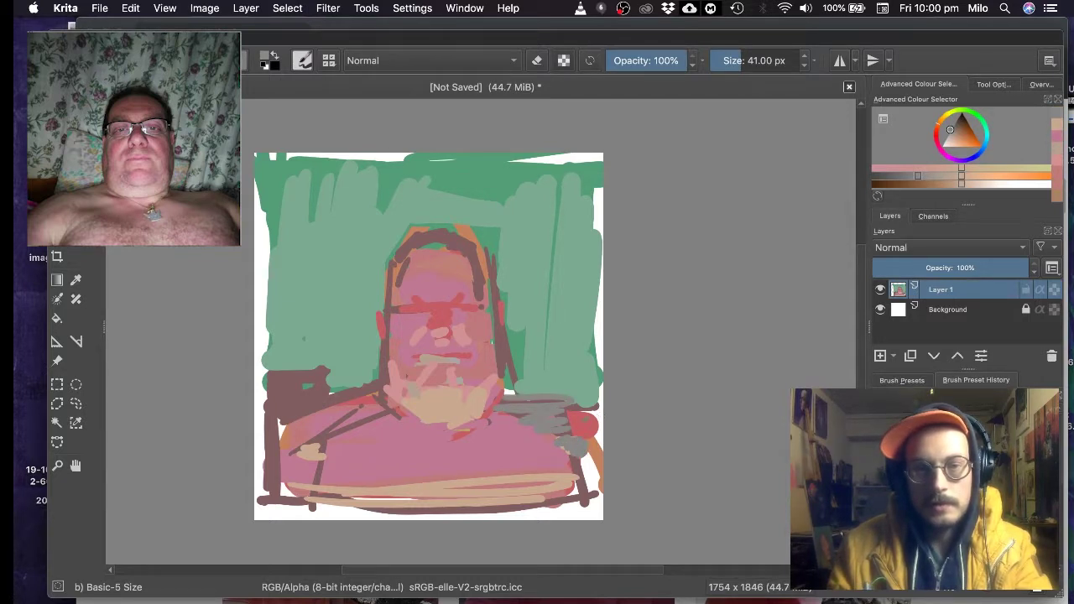
drag(604, 449, 592, 480)
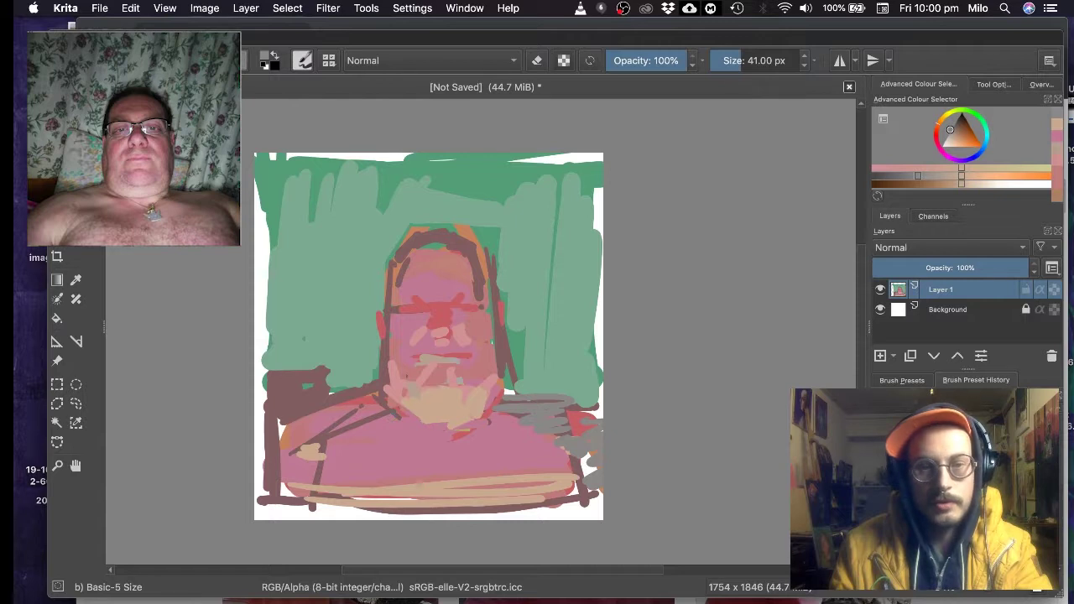
mouse_move(366, 397)
mouse_down()
mouse_move(288, 410)
mouse_move(291, 425)
mouse_move(313, 423)
mouse_move(295, 450)
mouse_up()
- Sample the light green background and use it to trim the brown block above the figure's left-hand shoulder
super+click(337, 387)
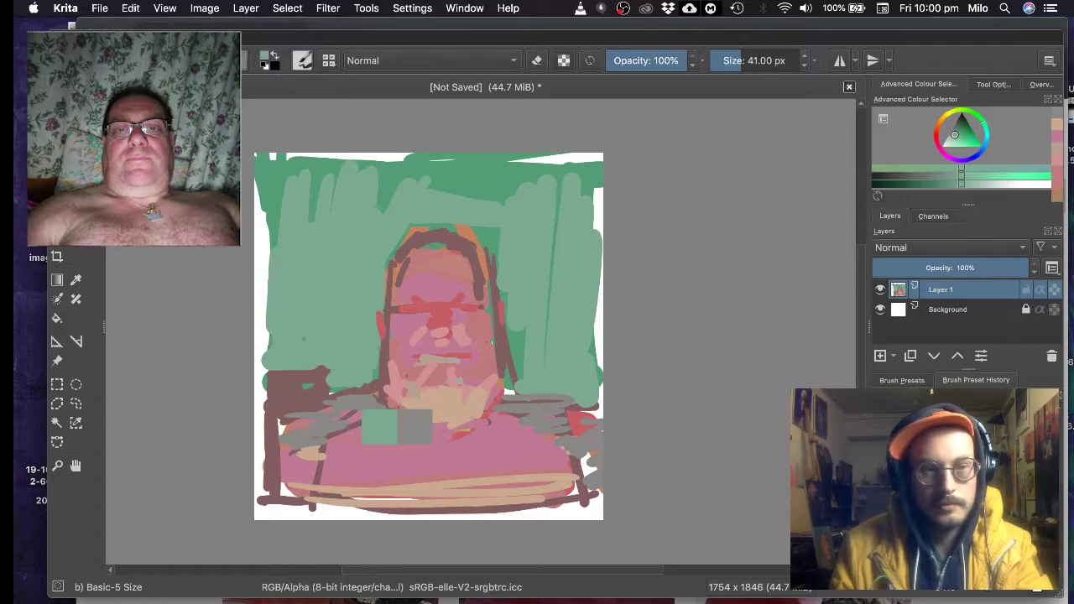
super+click(317, 391)
super+click(340, 373)
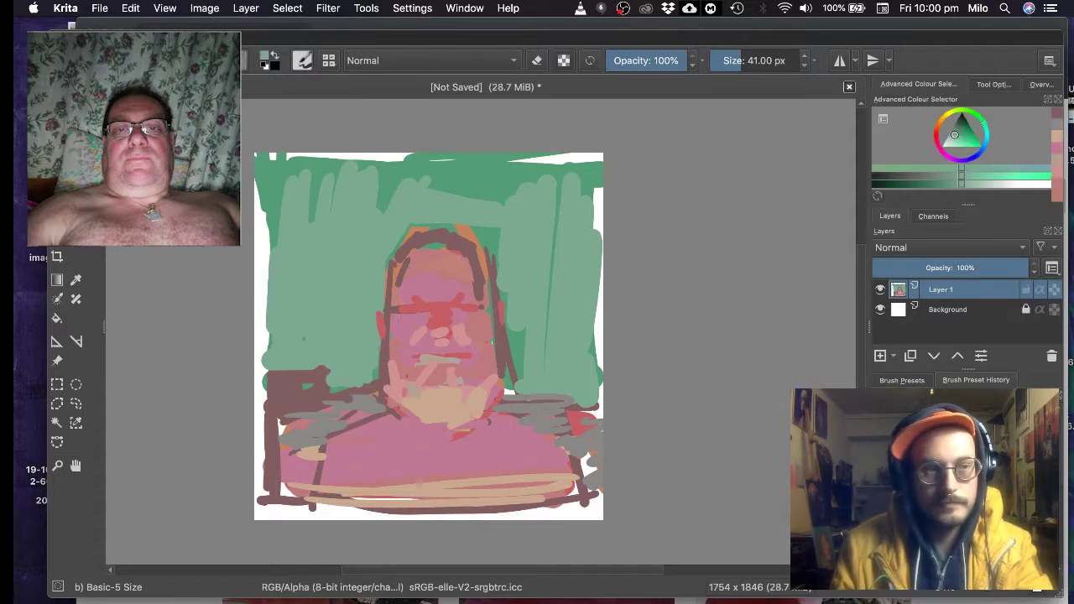
super+click(334, 389)
ctrl+click(343, 354)
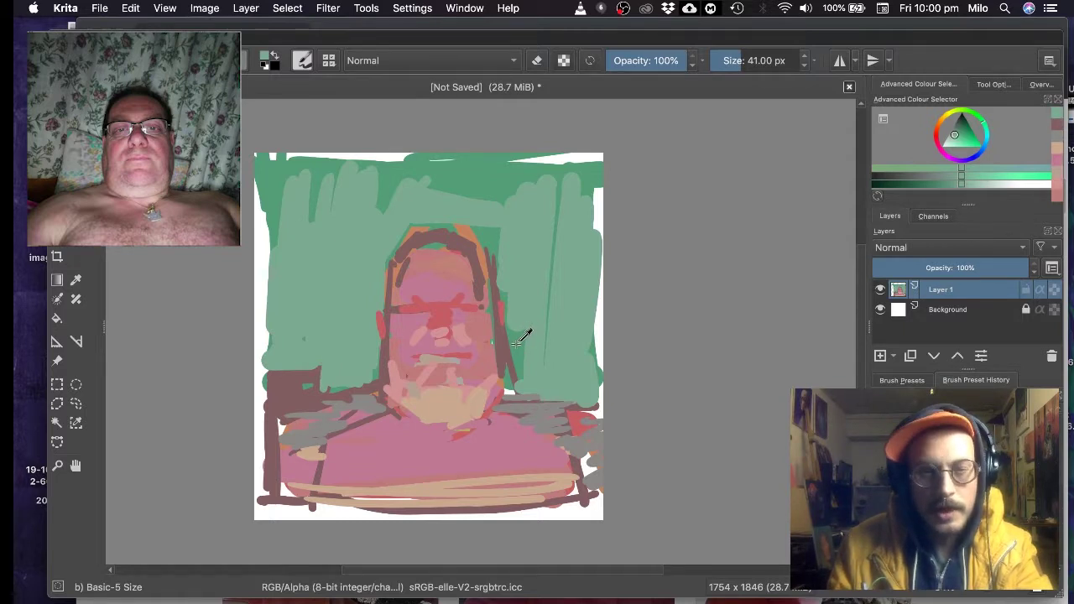
- Extend the light green background with vertical strokes above the head and out to the canvas's left edge
ctrl+click(508, 309)
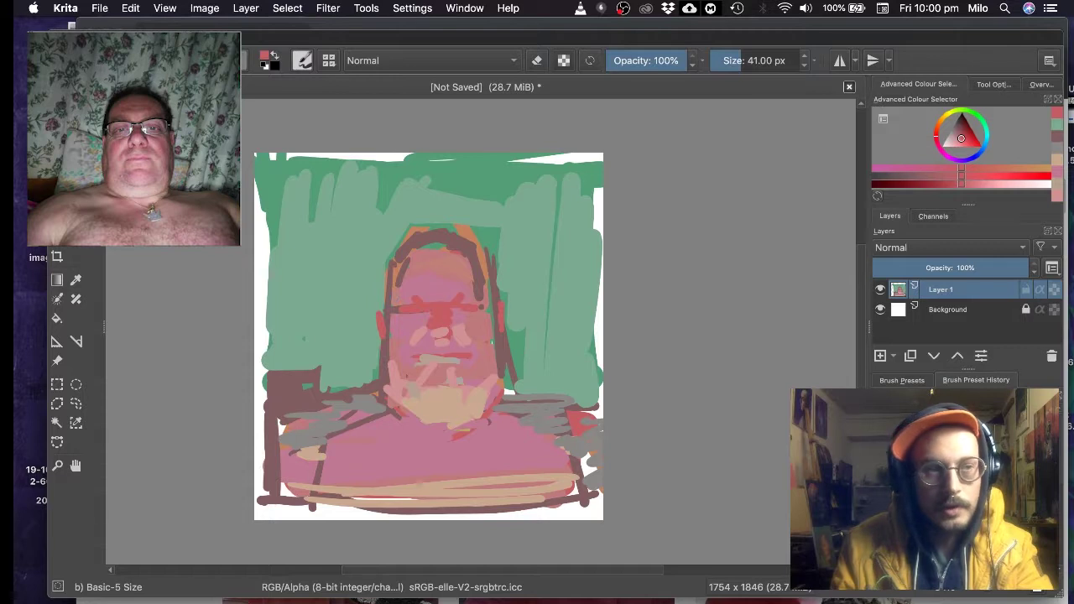
ctrl+click(551, 223)
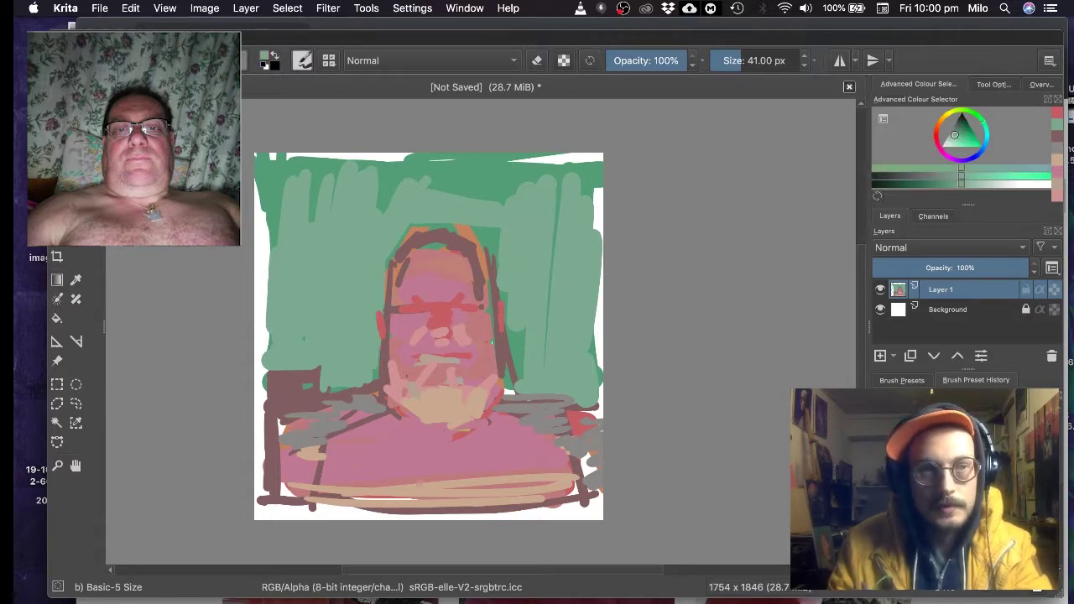
mouse_move(467, 178)
mouse_down()
mouse_move(500, 202)
mouse_move(520, 172)
mouse_up()
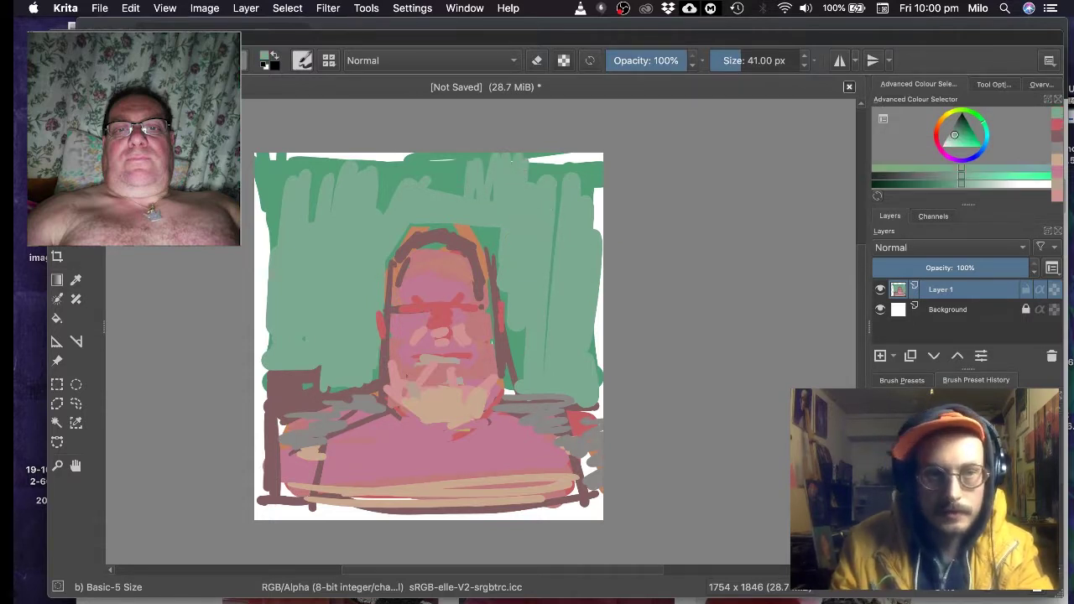
mouse_move(393, 172)
mouse_down()
mouse_move(382, 205)
mouse_move(354, 166)
mouse_move(273, 235)
mouse_up()
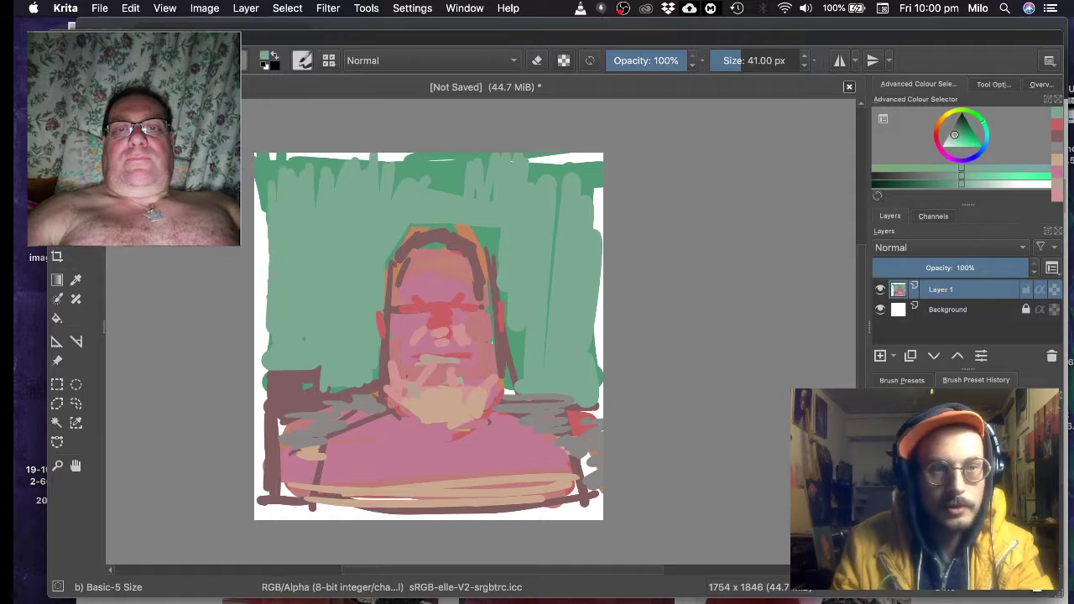
drag(267, 173, 261, 366)
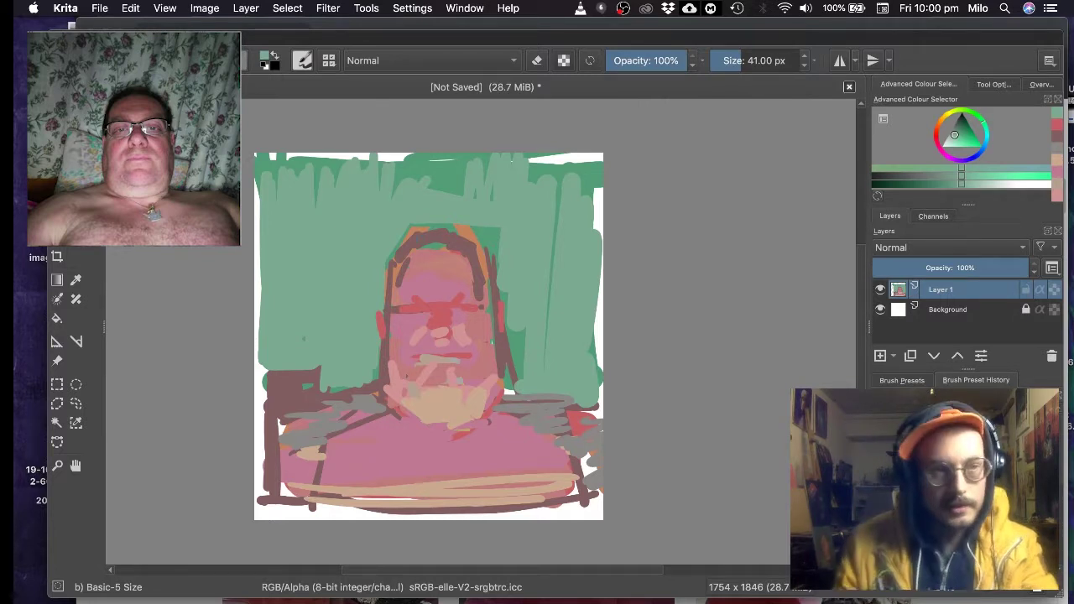
- Sample the red of the nose bridge and reshape both eyes with it, refining beneath them with sampled pink
ctrl+click(435, 313)
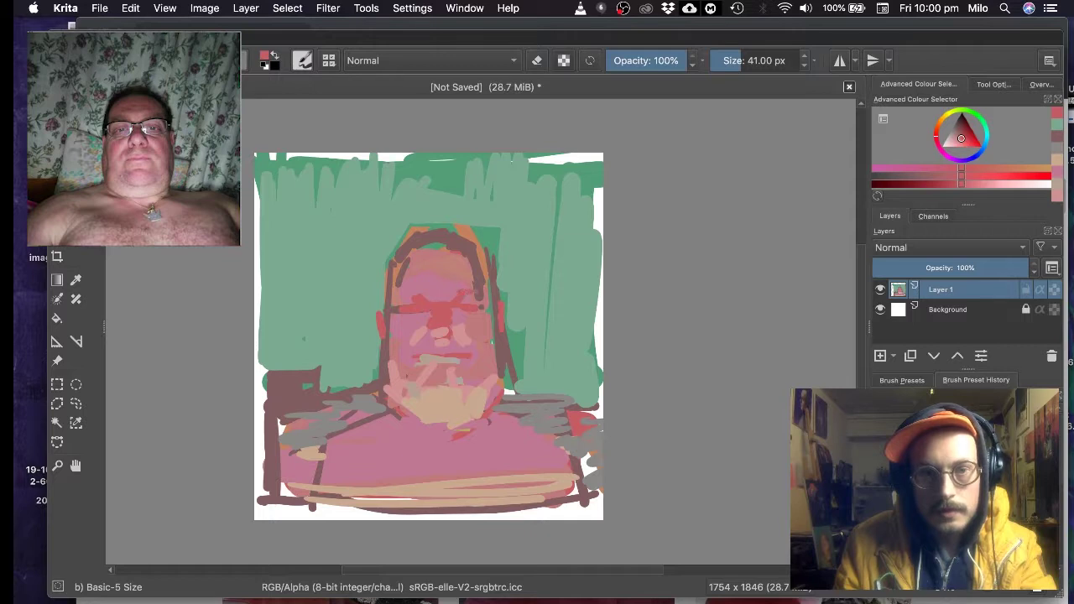
drag(401, 298, 422, 299)
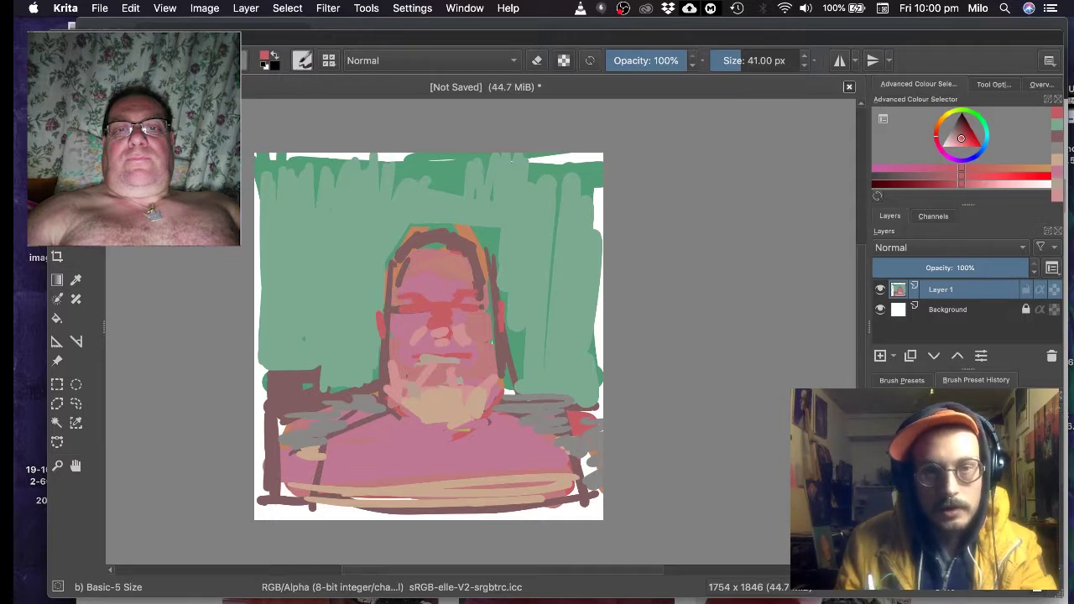
ctrl+click(405, 319)
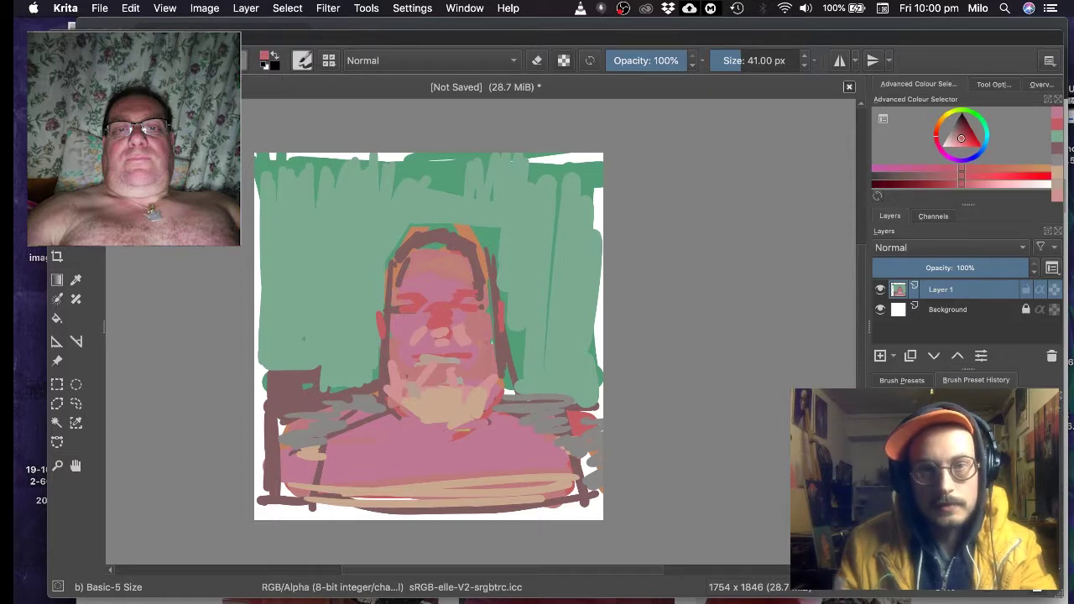
- Mix a slightly cooler pink and paint it on the cheeks, up to the ear on the right-hand side
click(955, 183)
drag(954, 188, 949, 179)
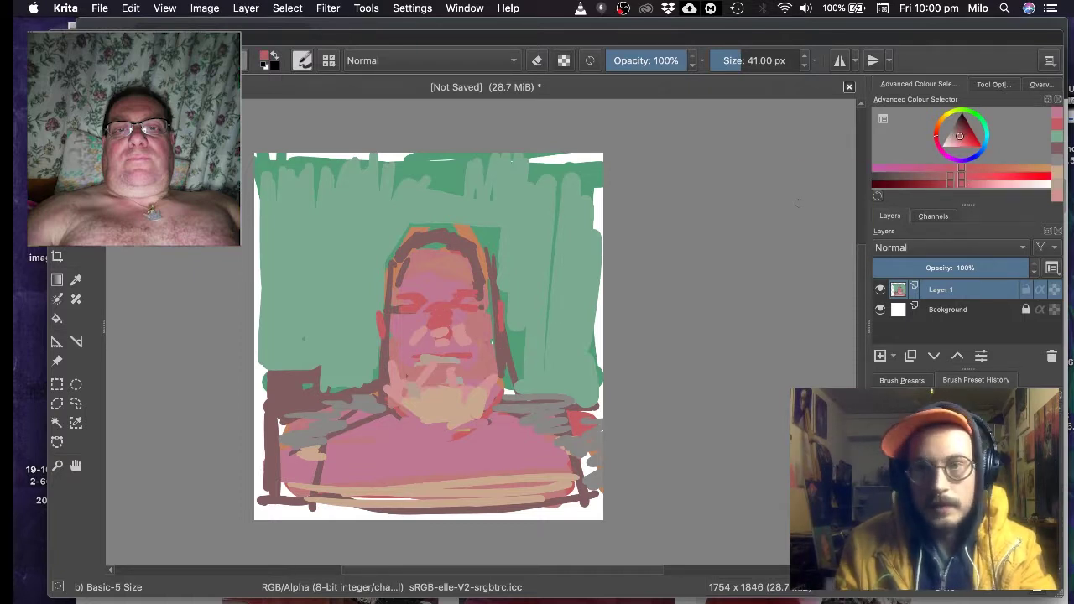
click(939, 148)
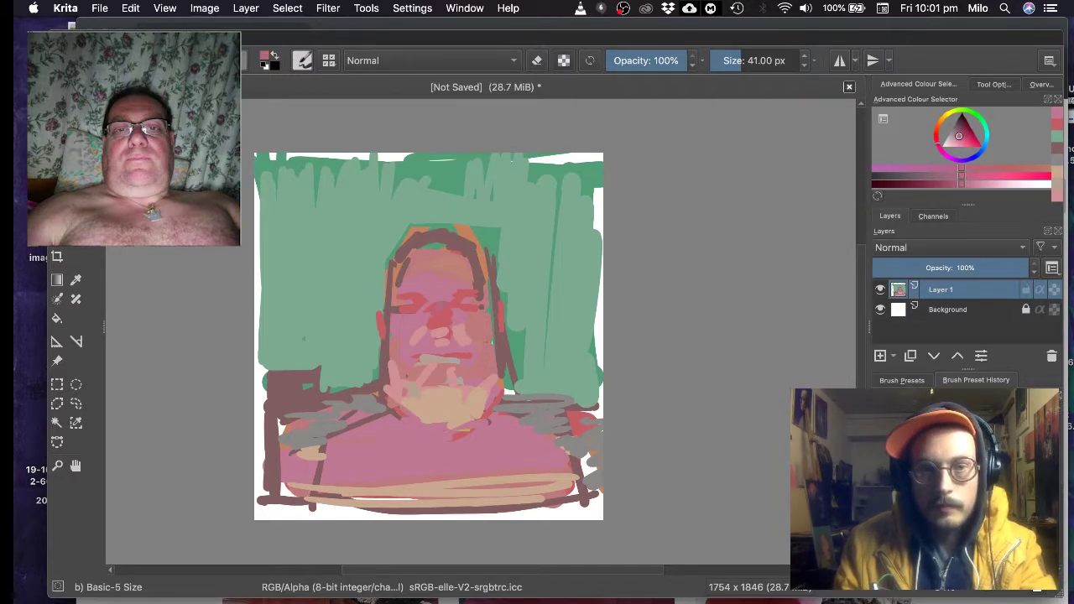
click(966, 174)
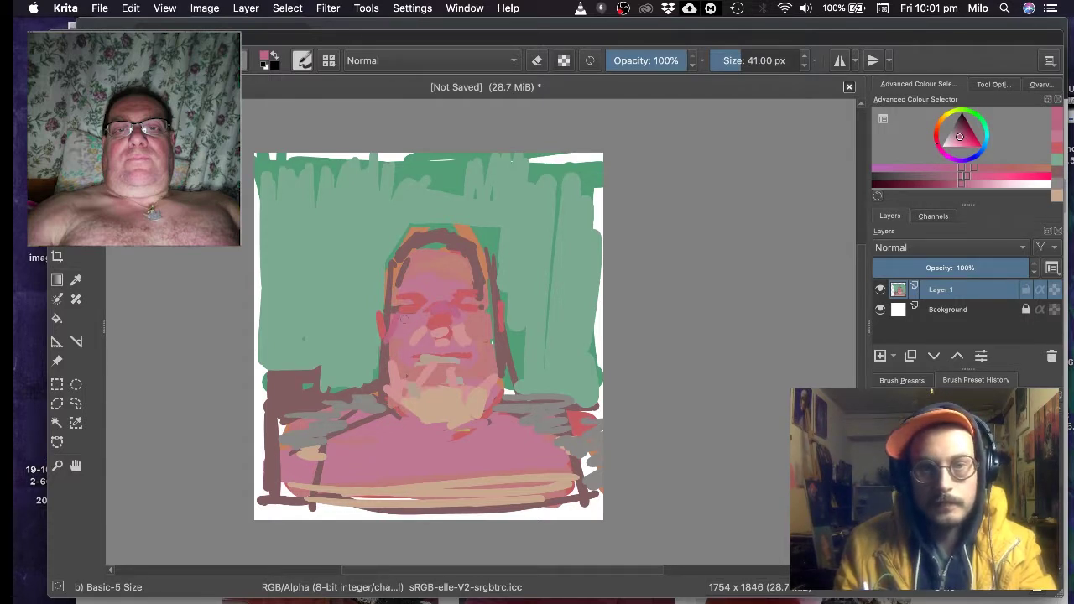
drag(497, 337, 496, 297)
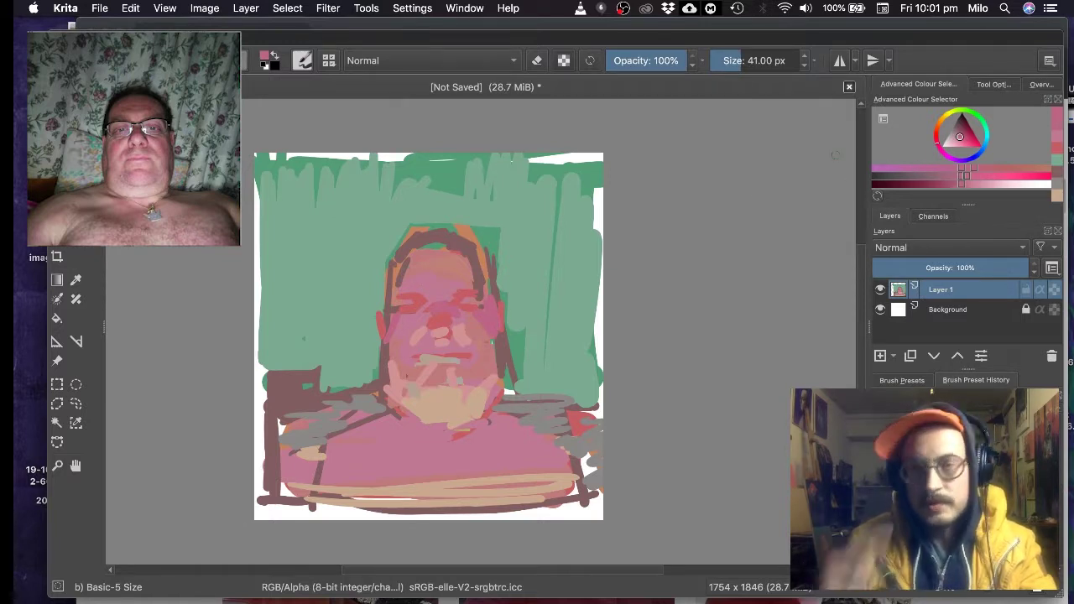
- Mix a dark brownish red and block in a small patch in the middle of the forehead
click(977, 168)
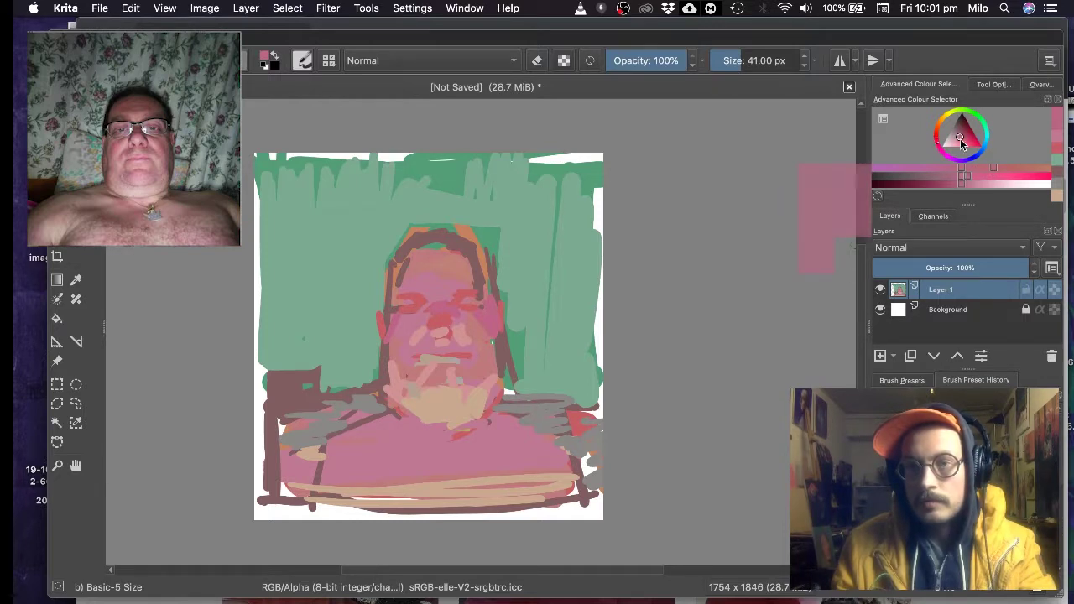
drag(961, 140, 961, 129)
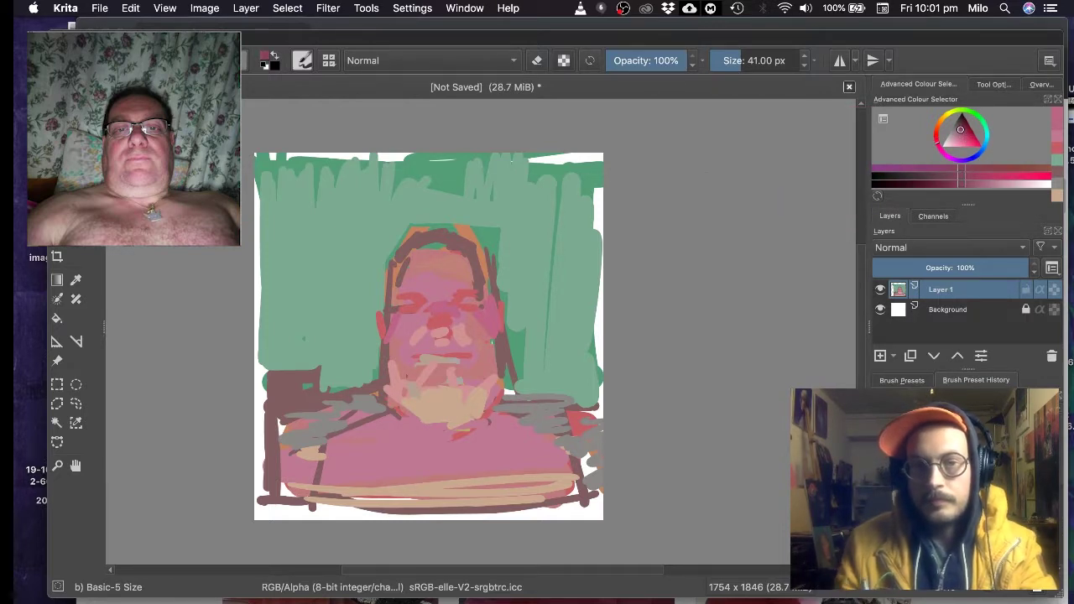
drag(938, 142, 937, 134)
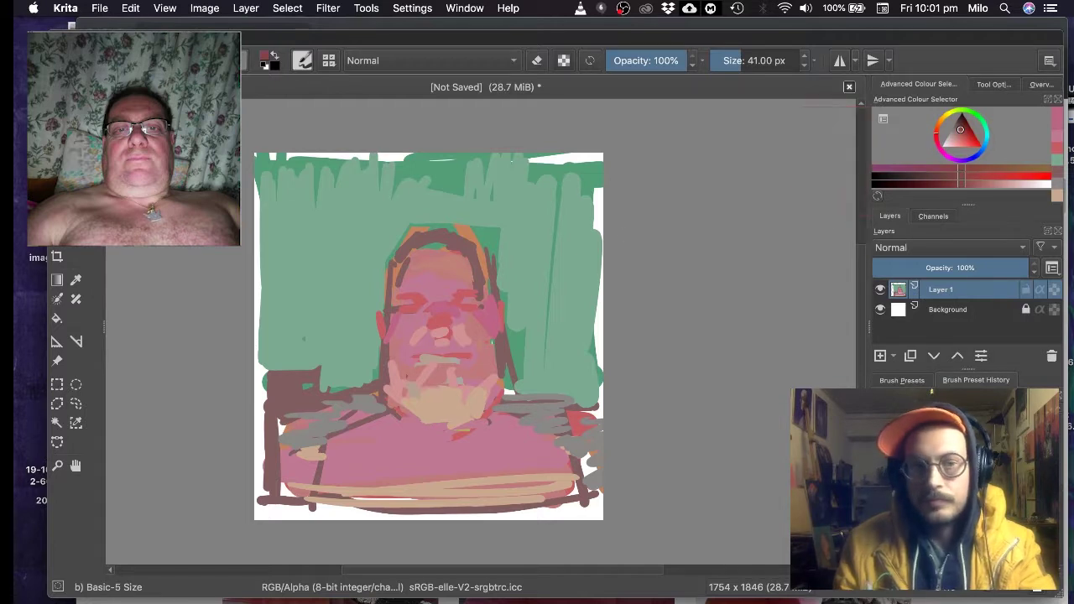
drag(424, 275, 414, 259)
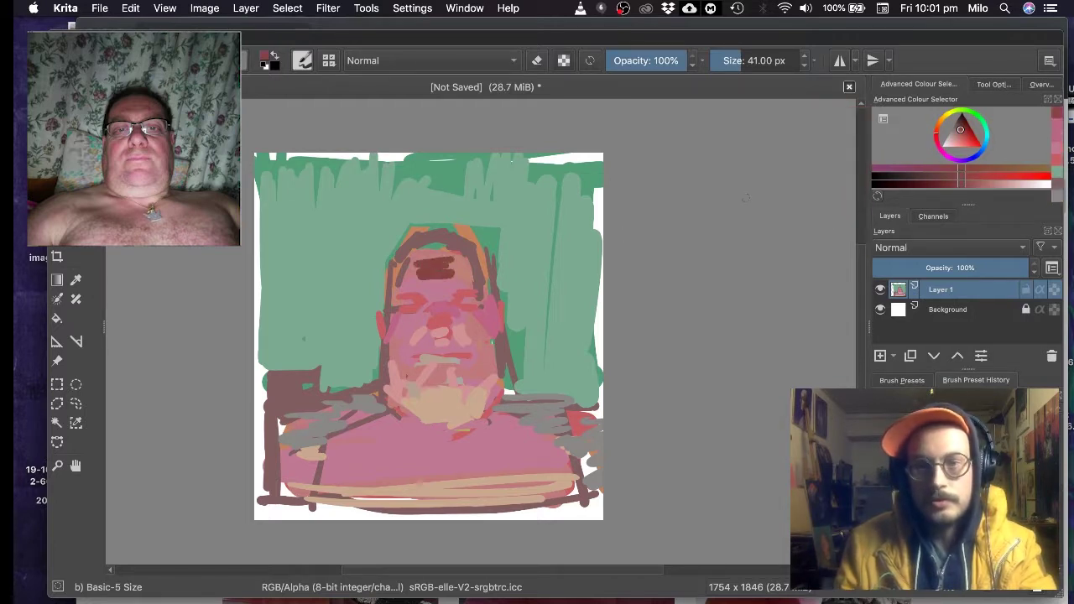
- Mix a lighter muted red and fill the forehead with it, extending it over both temples and the hairline
click(959, 133)
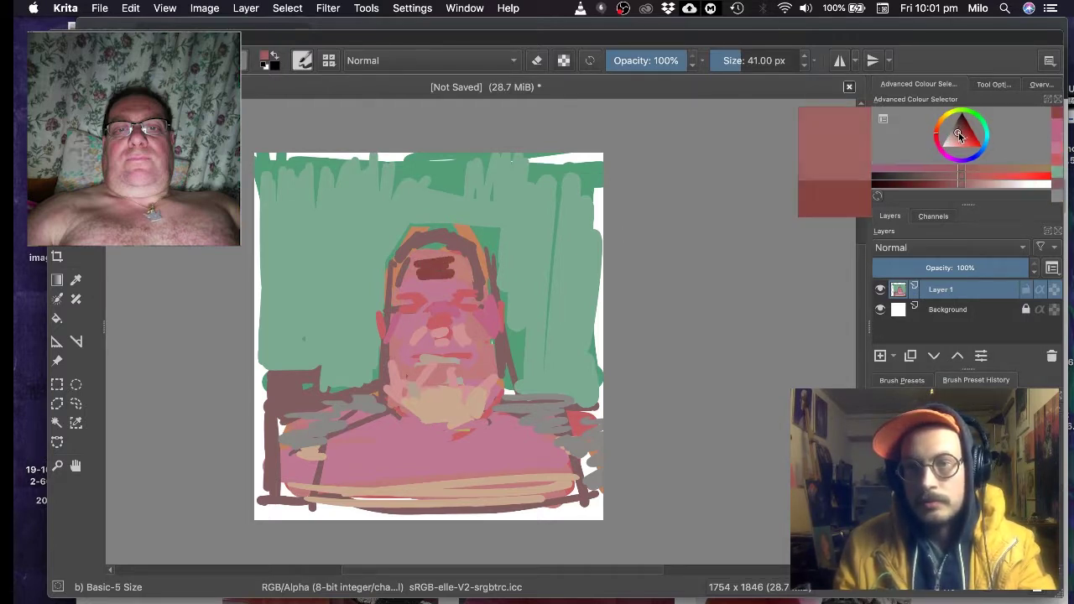
mouse_move(424, 279)
mouse_down()
mouse_move(451, 269)
mouse_move(429, 257)
mouse_move(450, 256)
mouse_move(417, 251)
mouse_up()
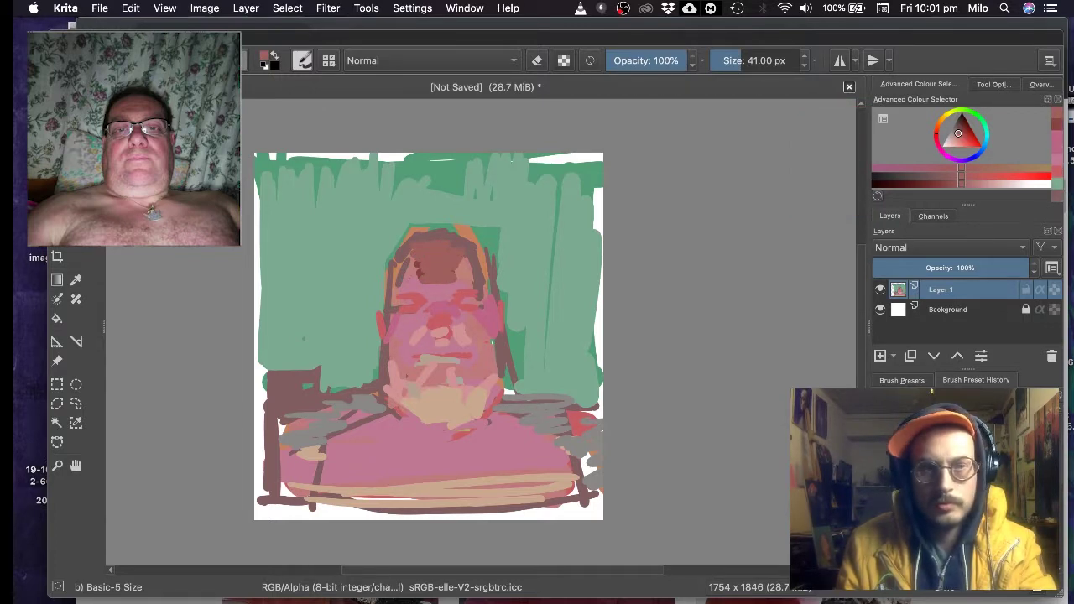
drag(412, 294, 399, 260)
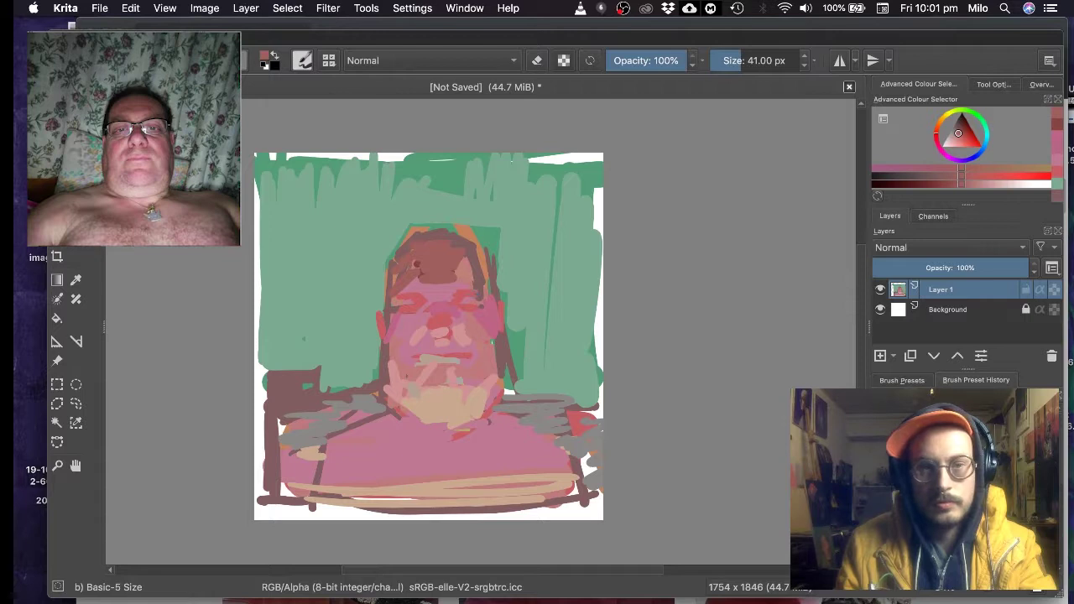
drag(467, 261, 462, 275)
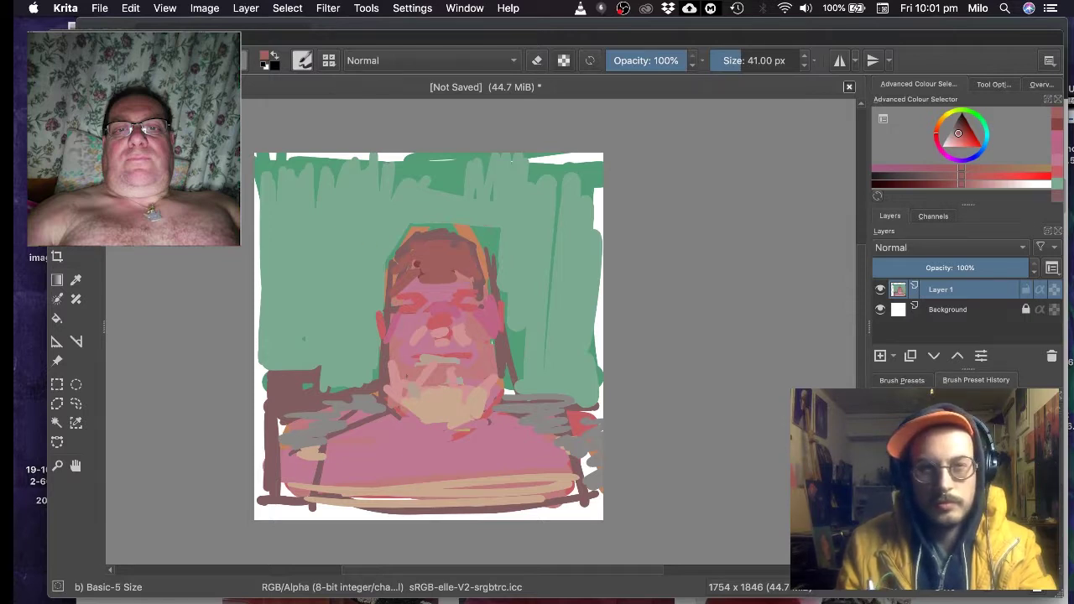
drag(486, 230, 480, 277)
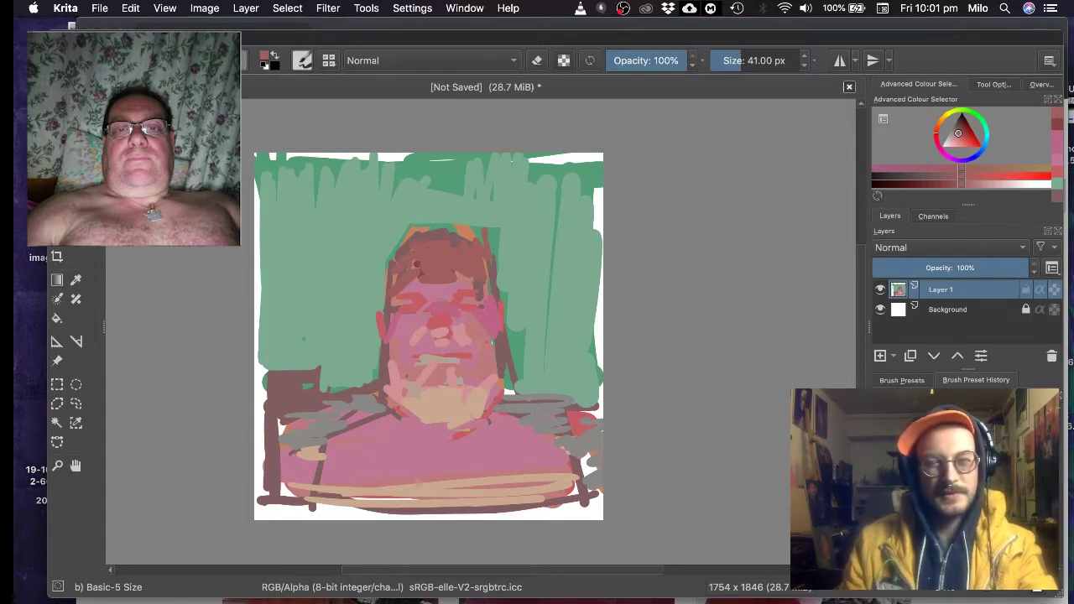
- Sample the brown beside the temple, darken it to a deep reddish brown and paint the hair at the left-hand temple
key(ctrl)
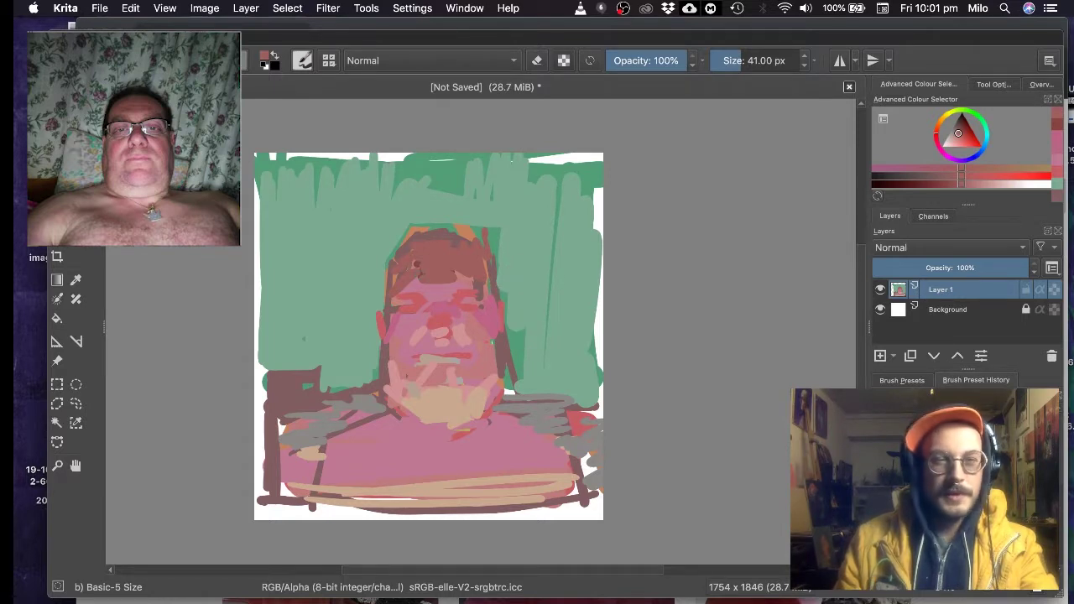
ctrl+click(497, 289)
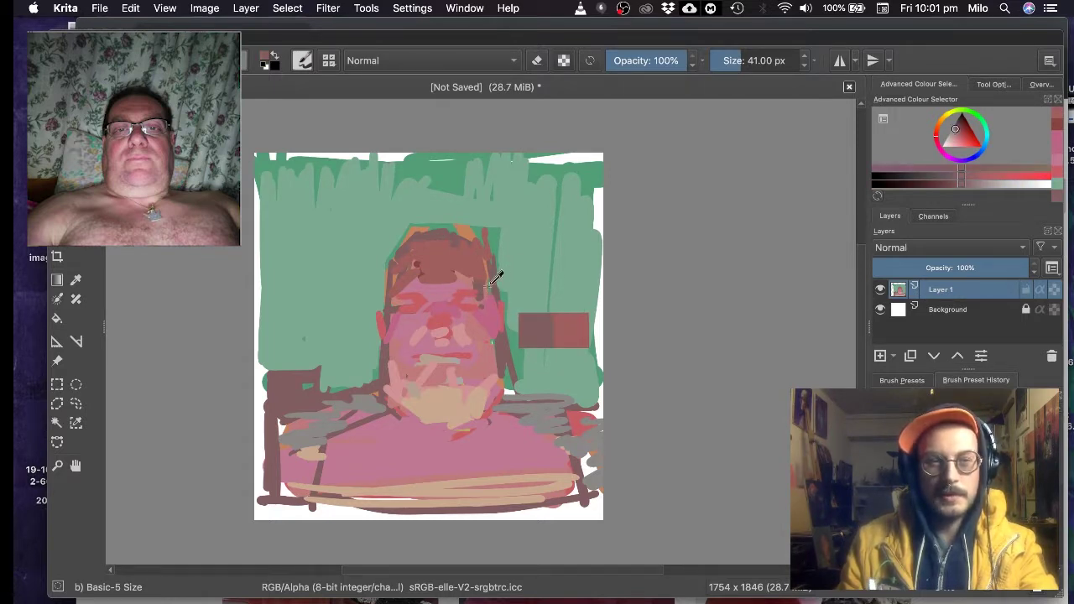
drag(951, 130, 960, 126)
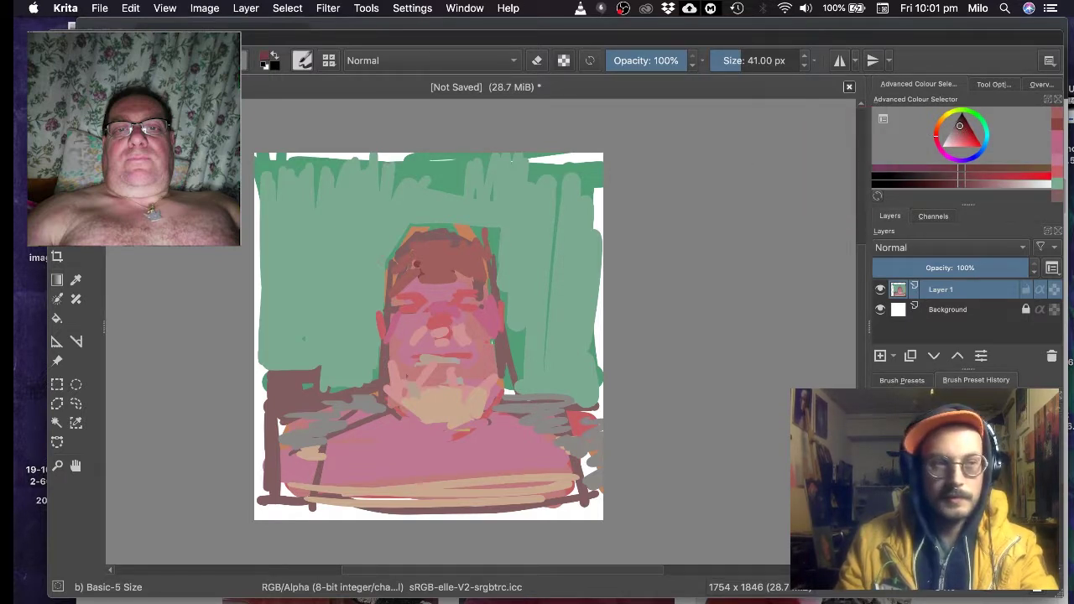
drag(394, 265, 393, 273)
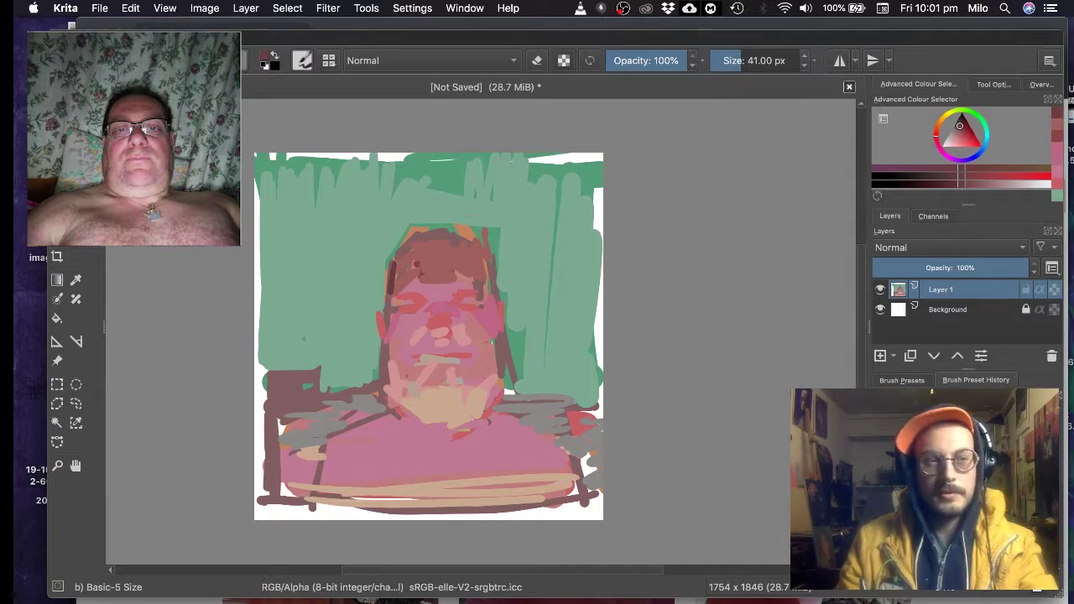
- Paint the crown of the hair reddish brown, mix a dark olive green and stroke it over the crown and both shoulder edges
drag(399, 253, 457, 228)
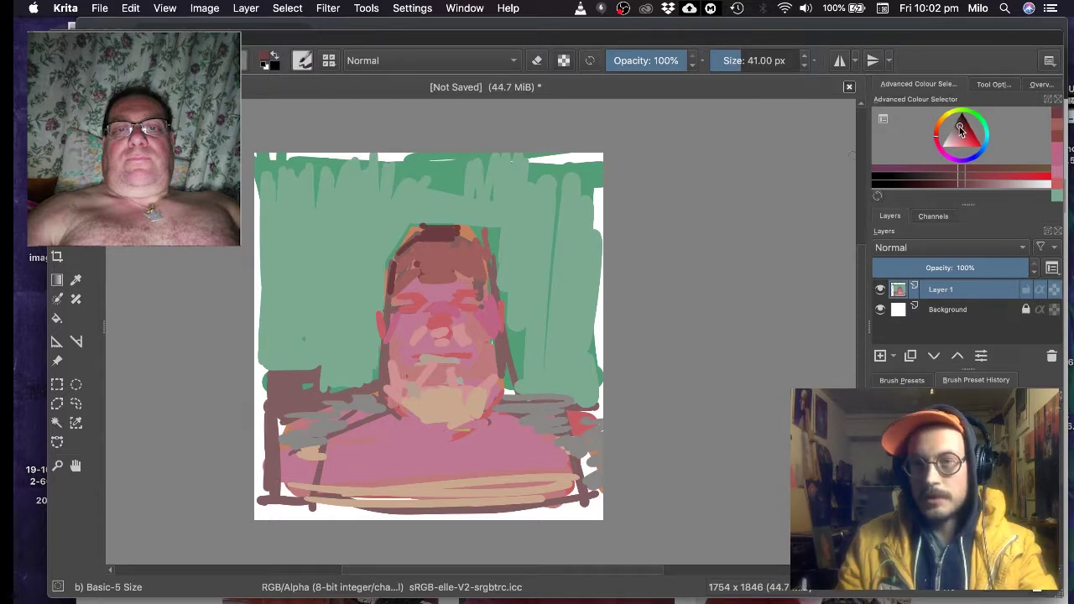
click(961, 176)
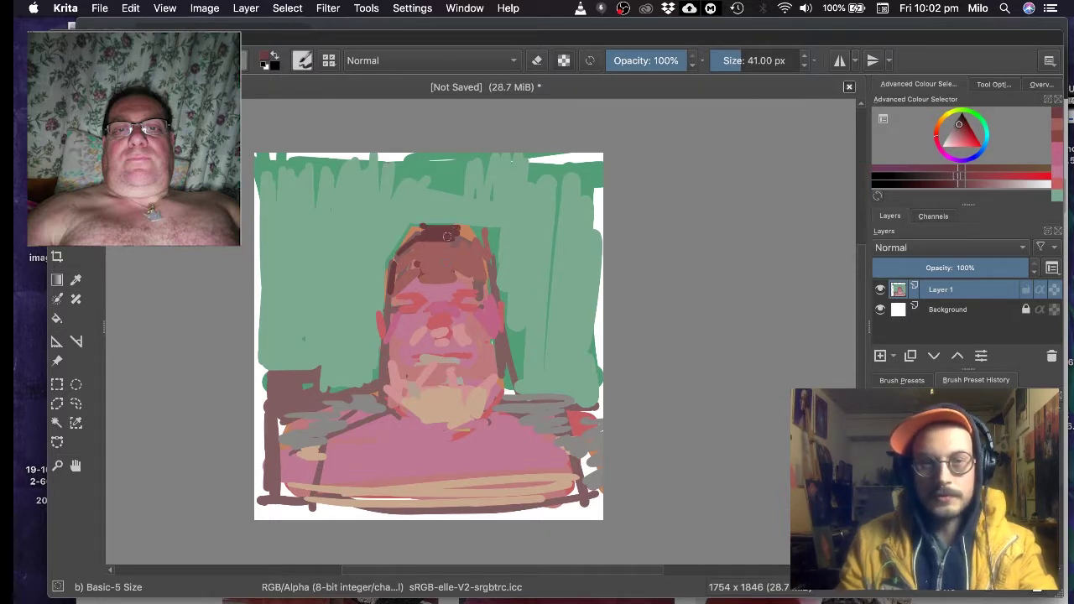
click(939, 136)
drag(939, 136, 956, 119)
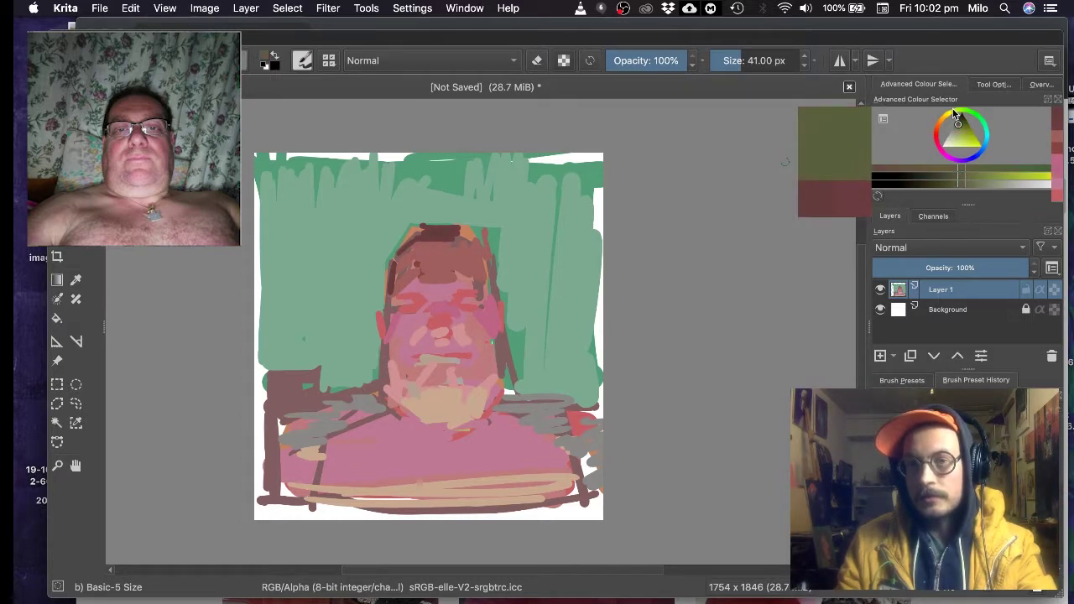
click(957, 124)
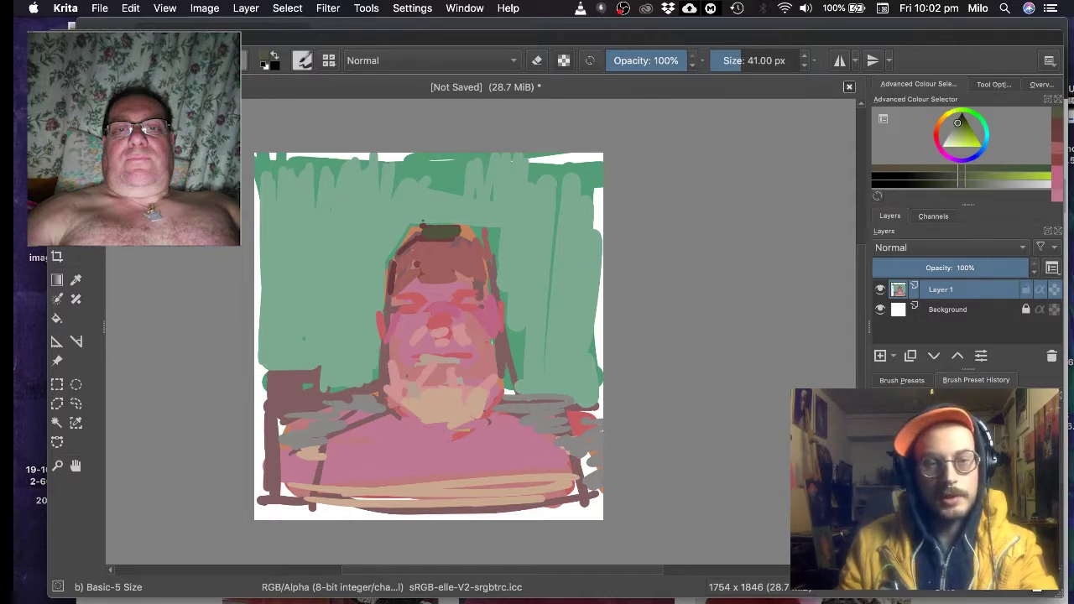
drag(370, 388, 319, 406)
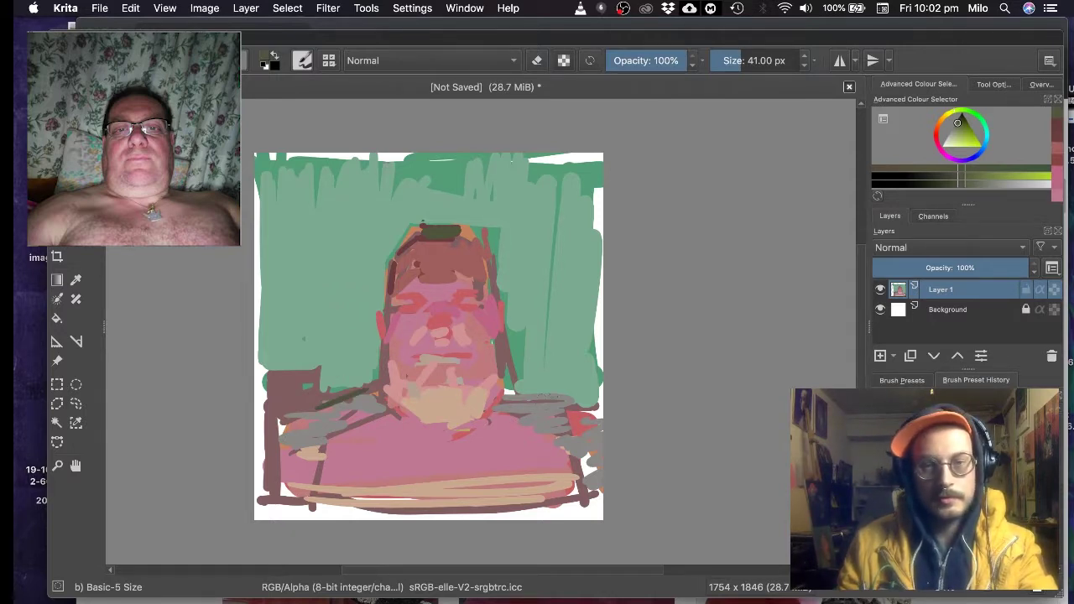
drag(569, 401, 542, 395)
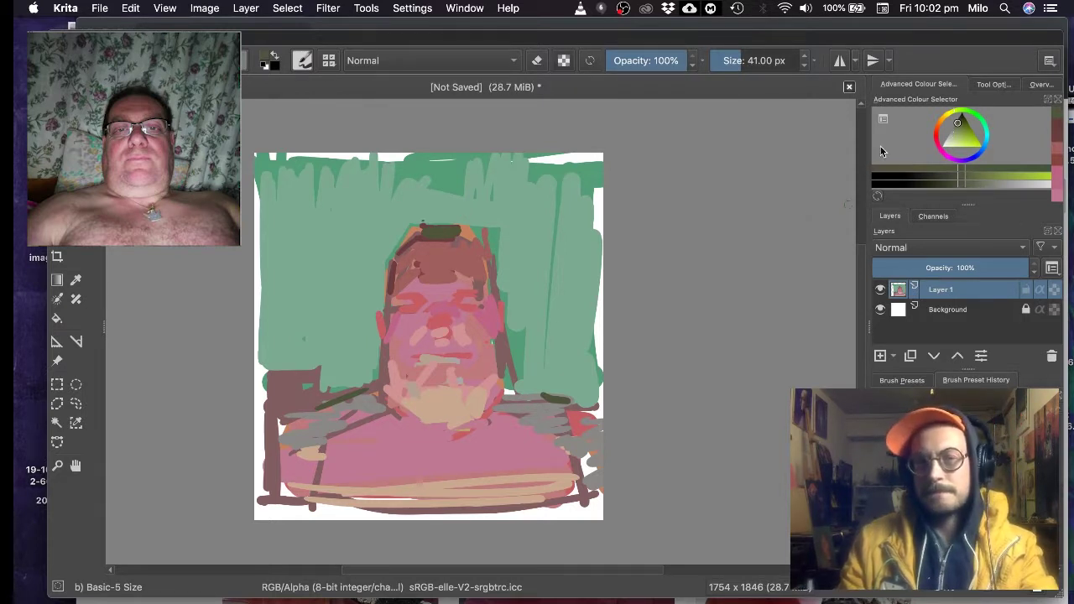
- Sample the dark brown of the hair, mute it to a charcoal and paint the hair over the crown and down both sides
key(super)
ctrl+click(471, 233)
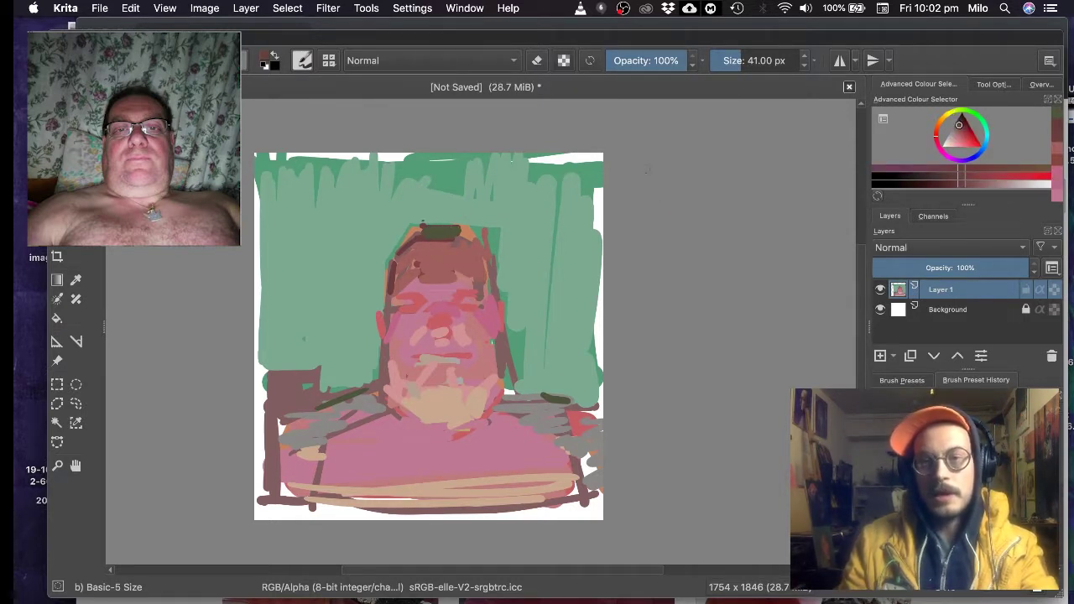
drag(958, 132, 954, 122)
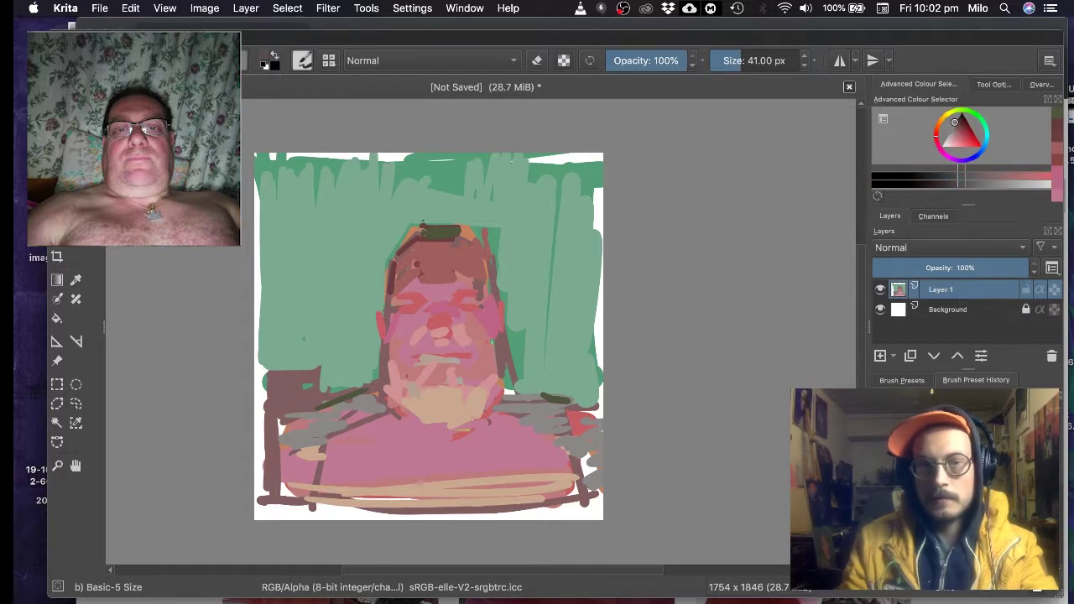
mouse_move(423, 236)
mouse_down()
mouse_move(487, 240)
mouse_move(487, 258)
mouse_up()
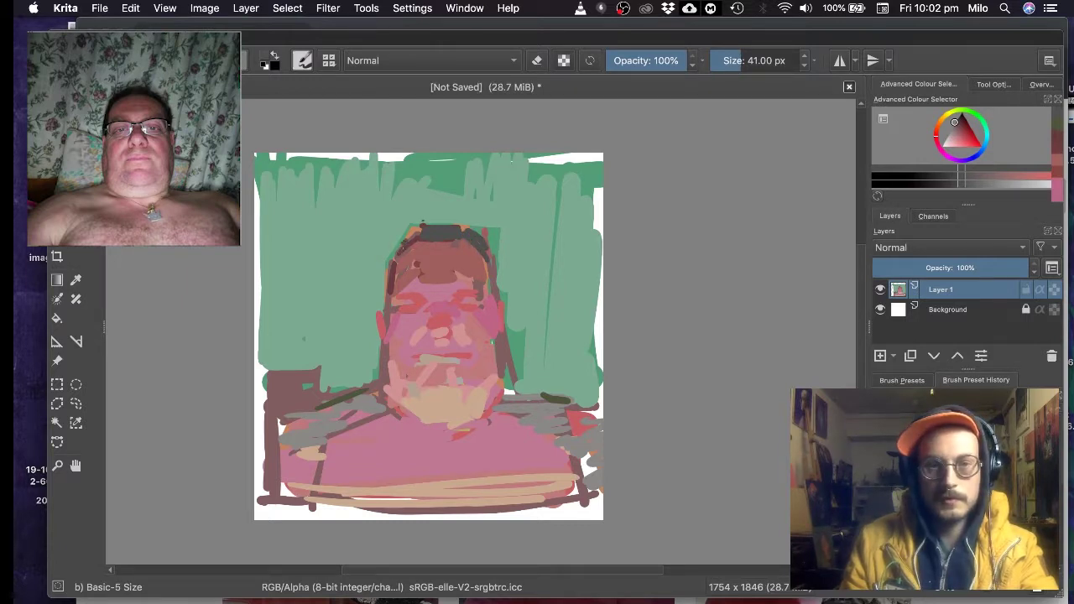
drag(405, 244, 385, 297)
drag(494, 267, 495, 294)
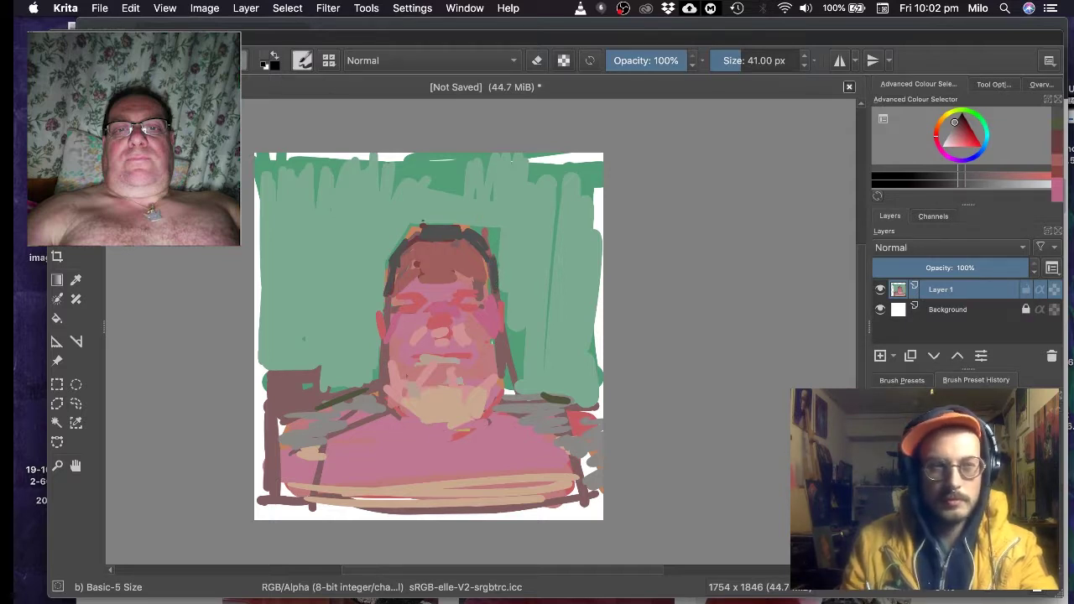
- Dab small charcoal marks at the inner corners of both eyes and reduce the brush size to 24 px
click(450, 304)
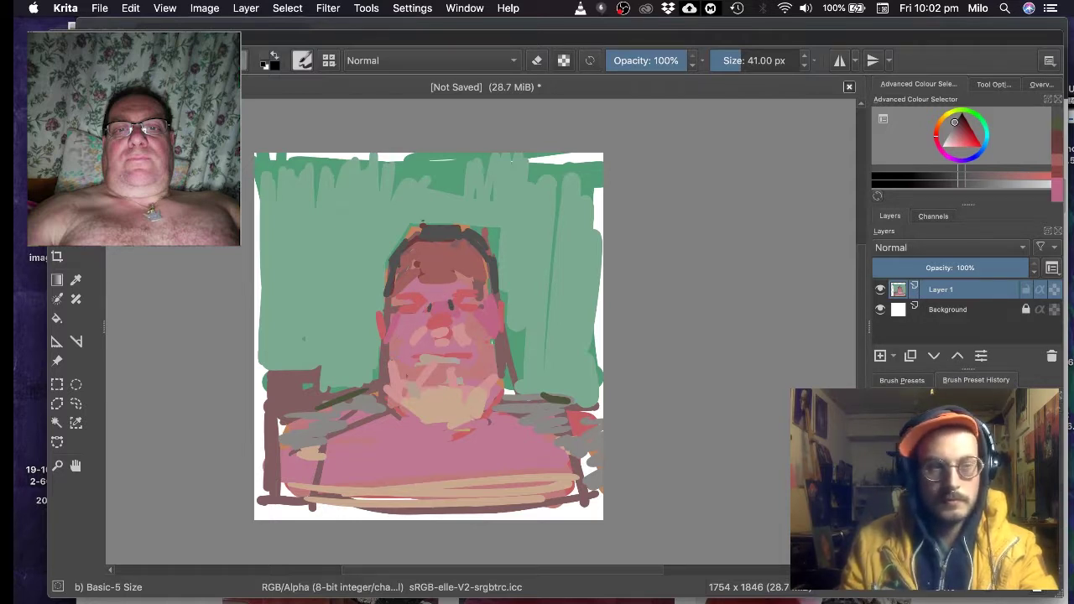
key([)
key([)
key([)
key([)
key([)
key([)
key([)
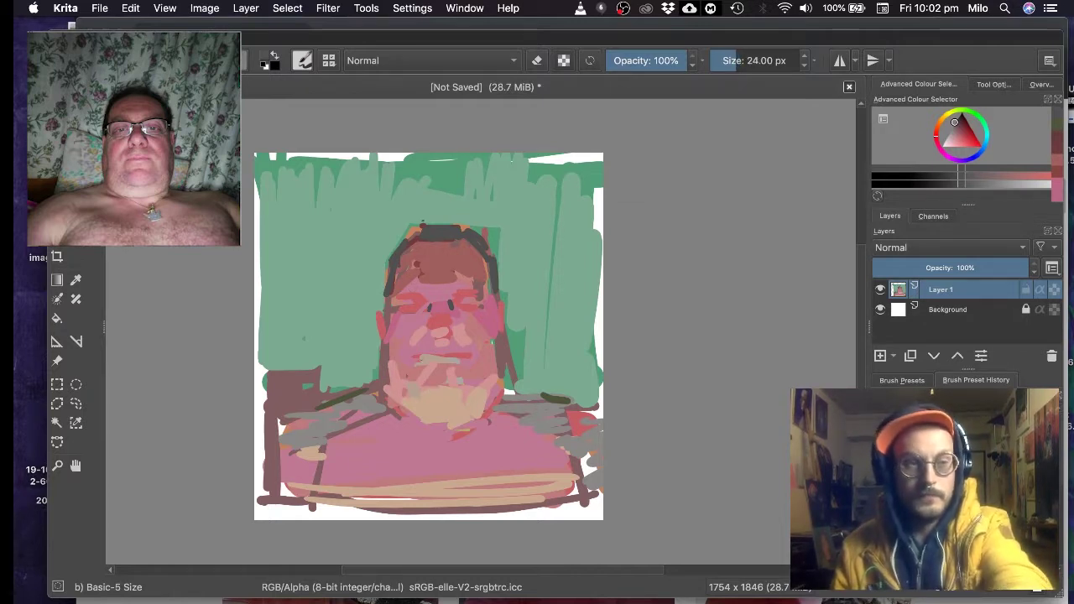
click(453, 373)
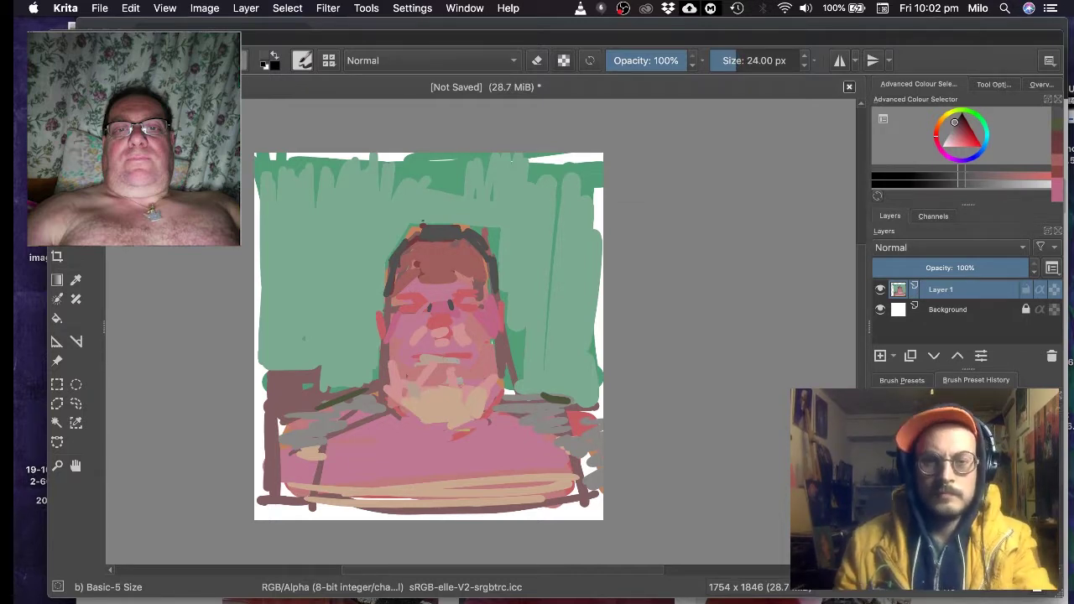
- Sample the pink of the chest, mute it to a greyish mauve and stroke it across the upper chest
ctrl+click(457, 438)
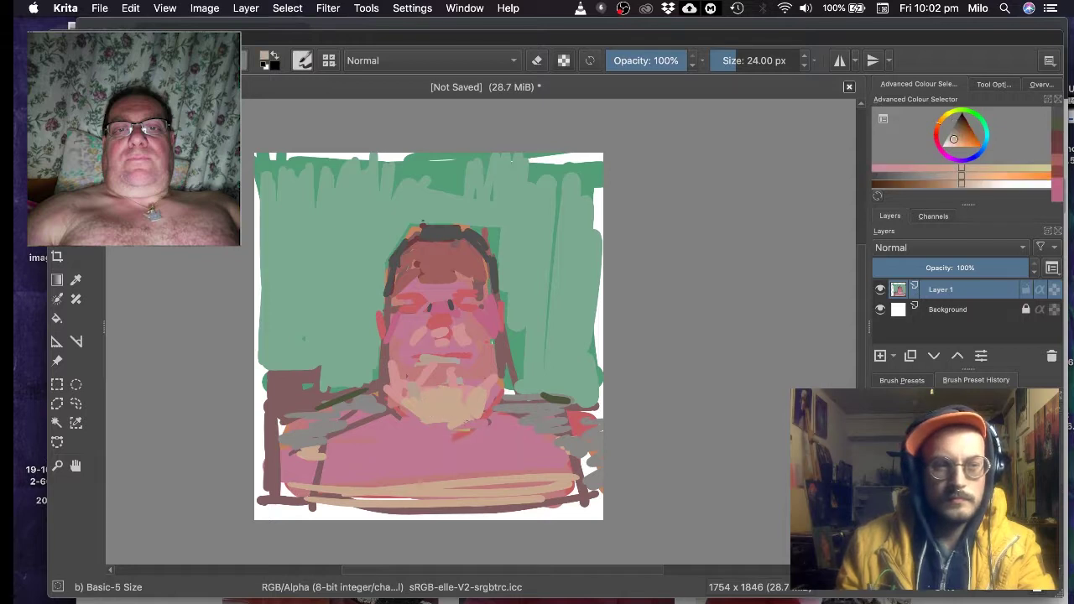
ctrl+click(457, 449)
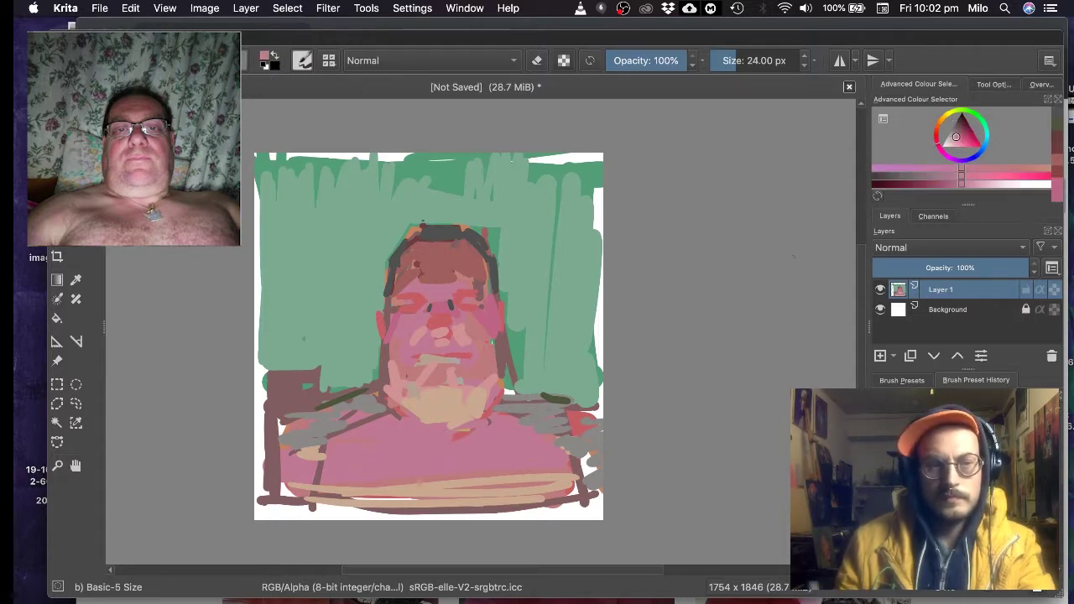
drag(956, 139, 937, 135)
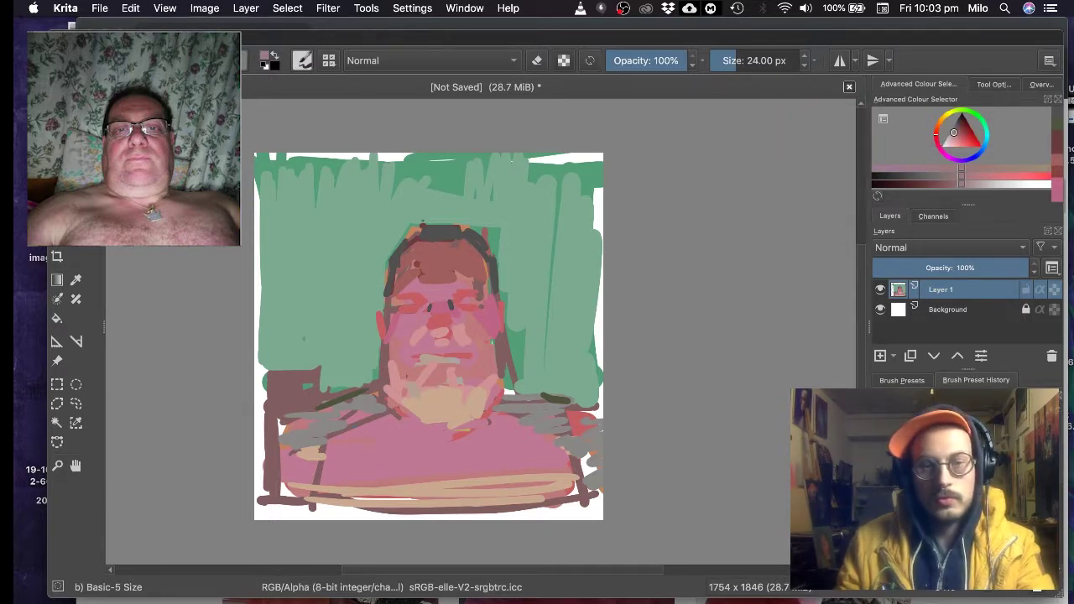
drag(396, 426, 346, 451)
click(953, 133)
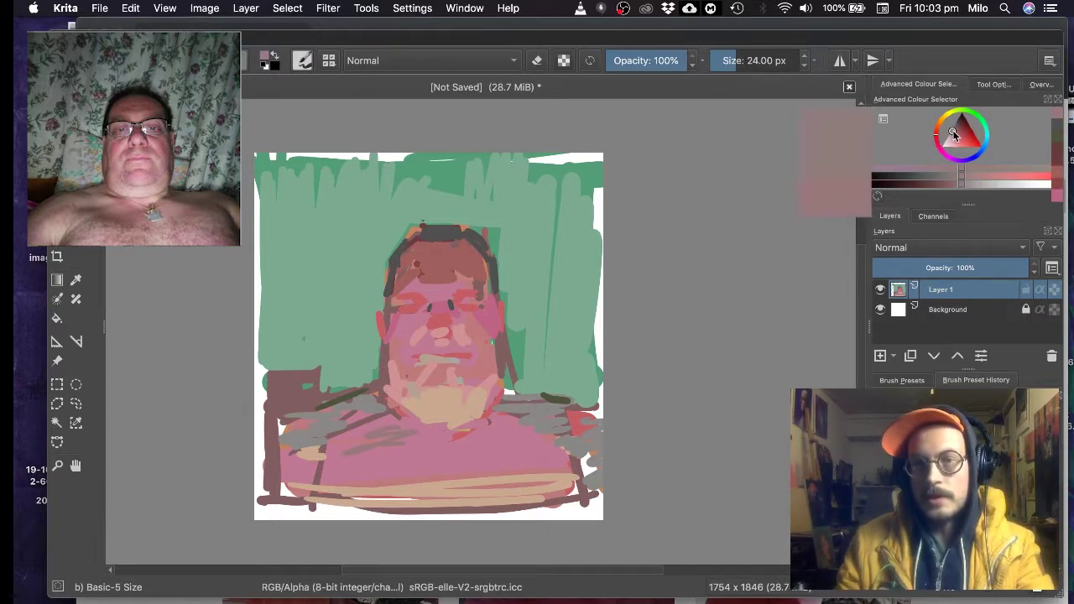
click(937, 131)
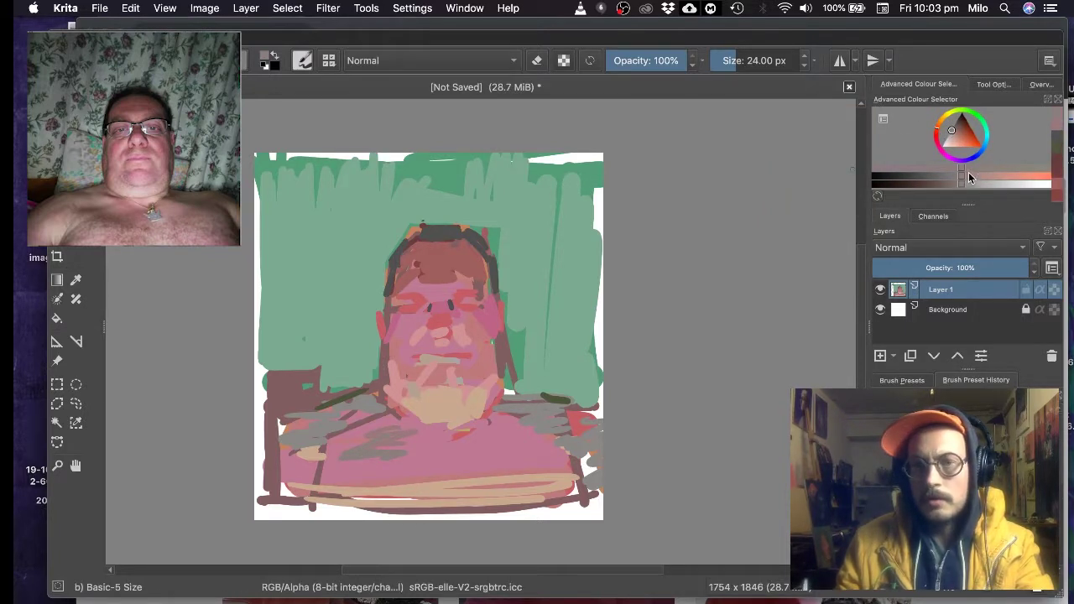
- Lighten the colour to a muted brownish pink, enlarge the brush to 44 px and paint it broadly over the chest and shoulders
drag(970, 177, 984, 175)
key(])
key(])
key(])
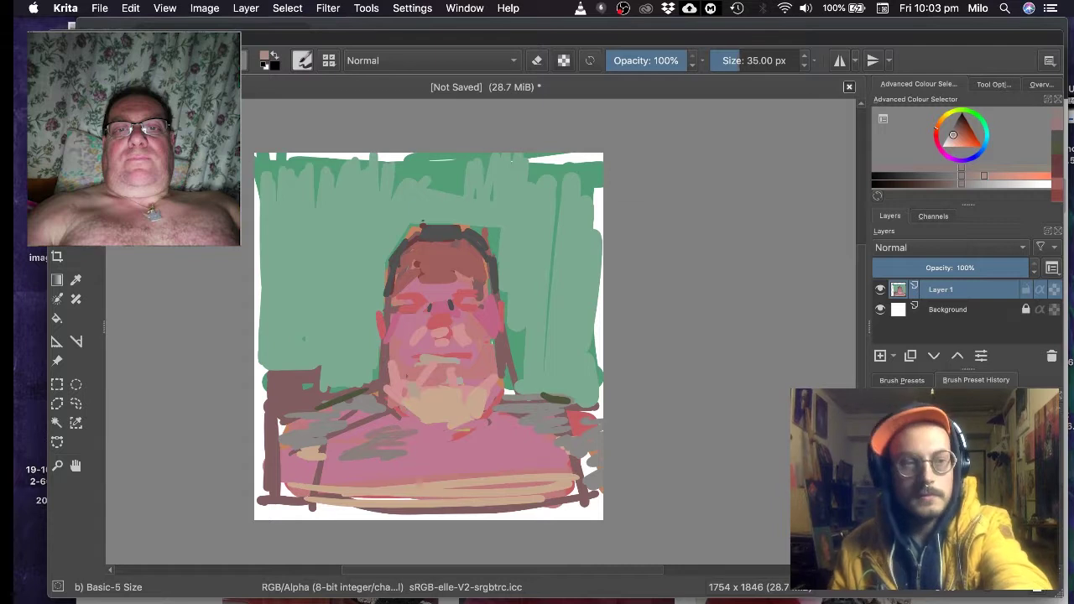
key(])
key(])
mouse_move(345, 455)
mouse_down()
mouse_move(413, 430)
mouse_move(399, 419)
mouse_move(406, 447)
mouse_up()
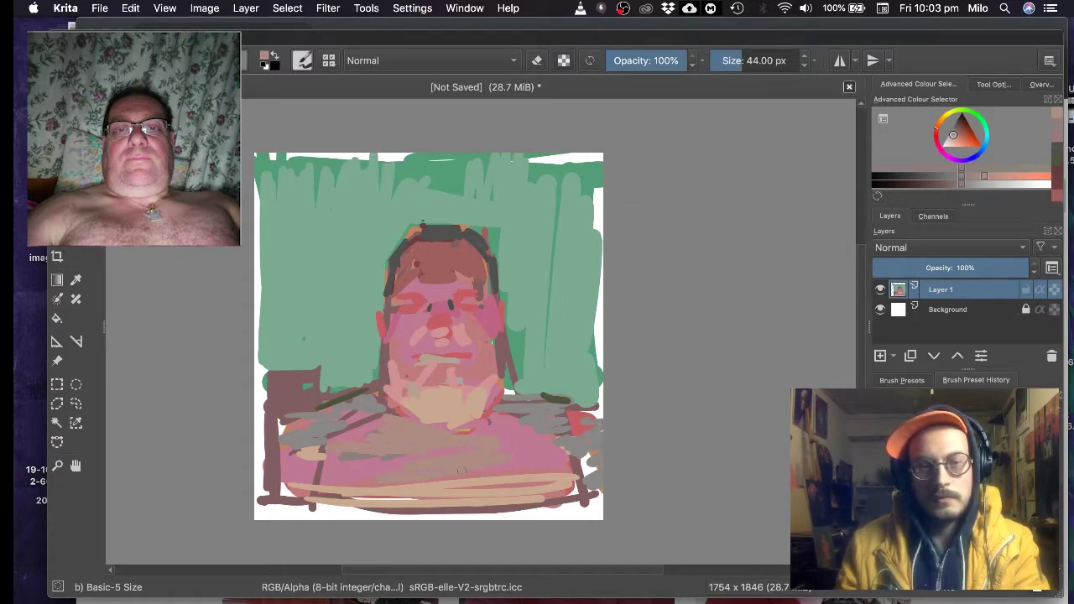
drag(319, 488, 512, 486)
drag(559, 448, 514, 428)
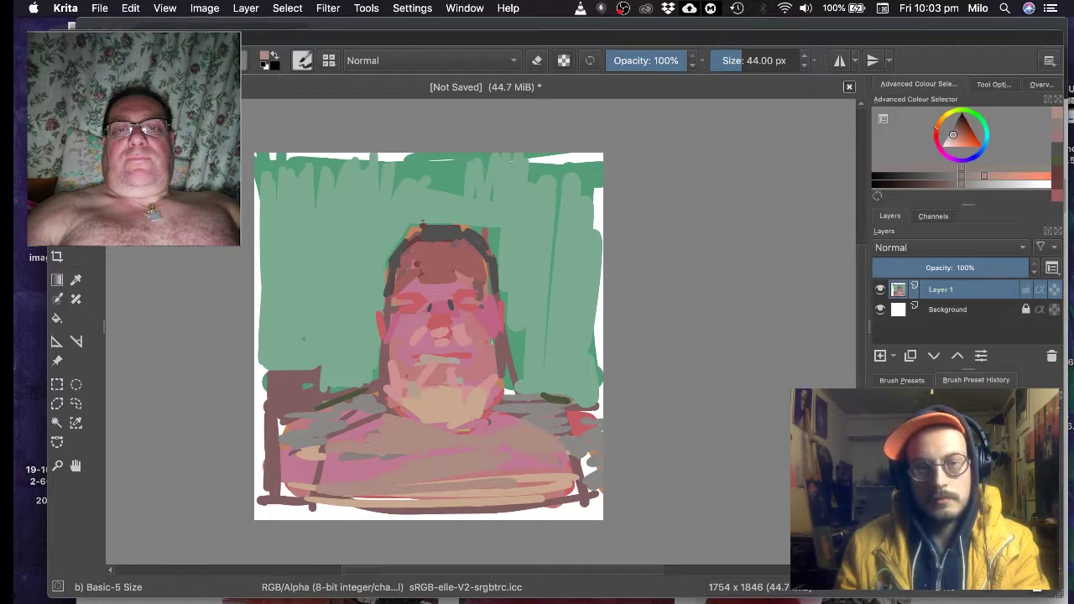
mouse_move(371, 432)
mouse_down()
mouse_move(345, 428)
mouse_move(364, 424)
mouse_move(301, 454)
mouse_move(293, 446)
mouse_up()
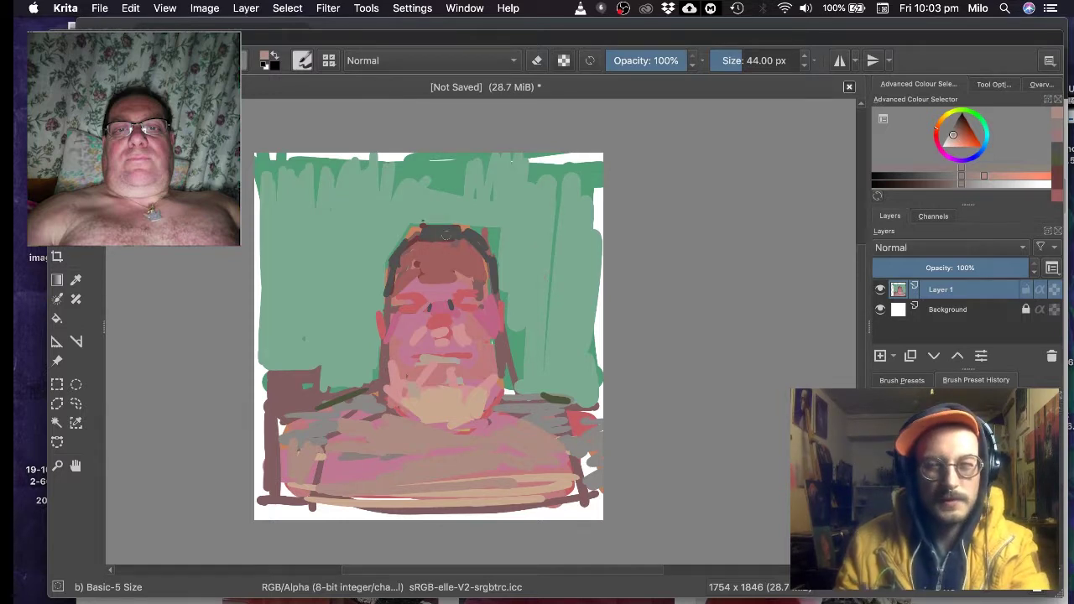
ctrl+click(344, 250)
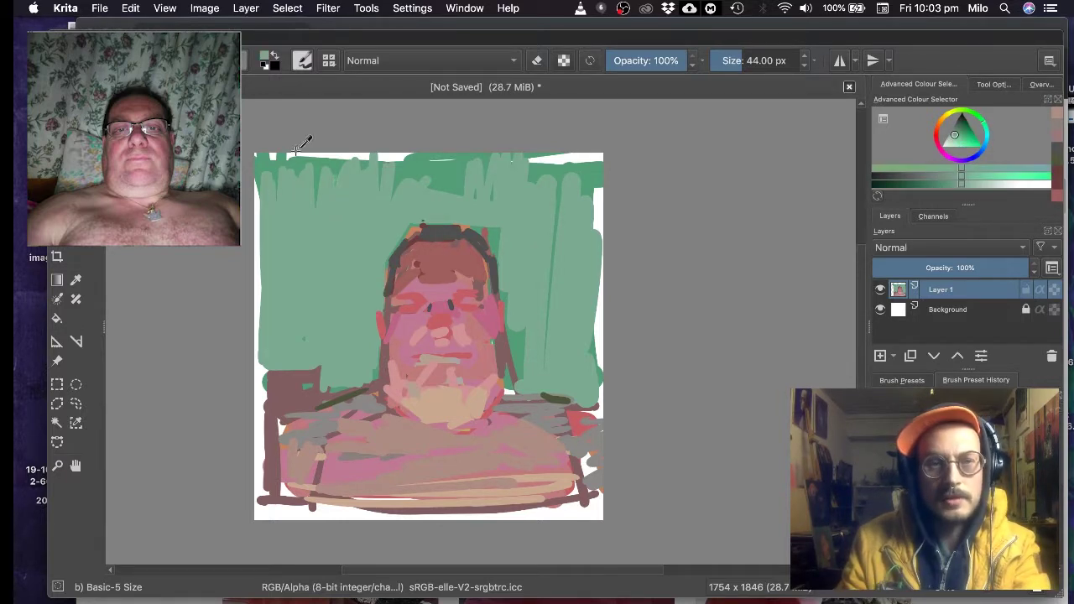
click(325, 443)
key(ctrl+z)
- Sample the brown of the block beside the shoulder and sketch thin lines in the green background on both sides of the head
ctrl+click(288, 395)
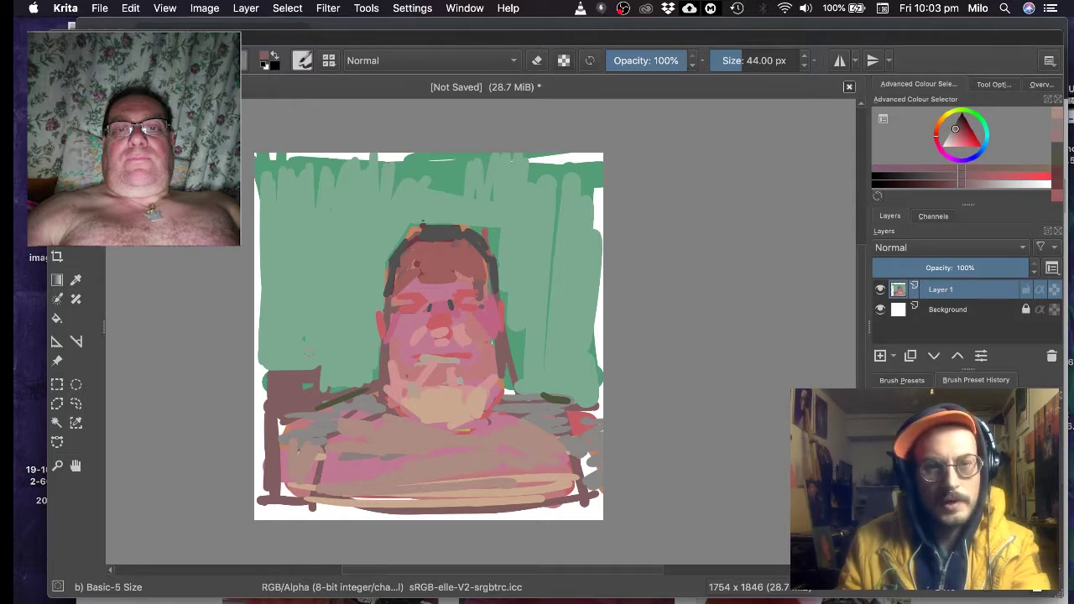
drag(318, 324, 317, 370)
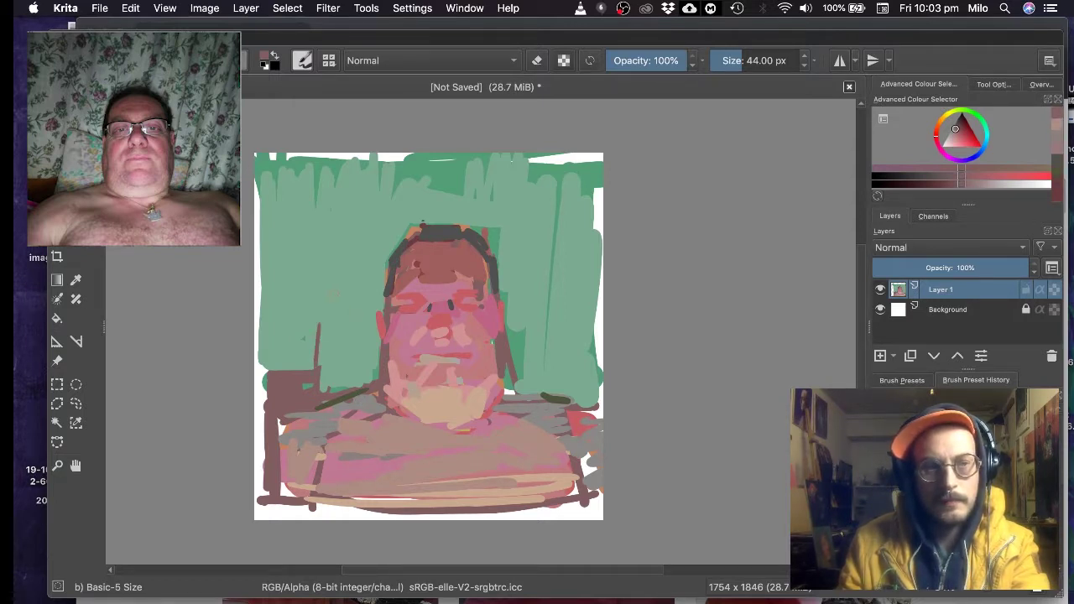
mouse_move(334, 290)
mouse_down()
mouse_move(364, 297)
mouse_move(342, 294)
mouse_up()
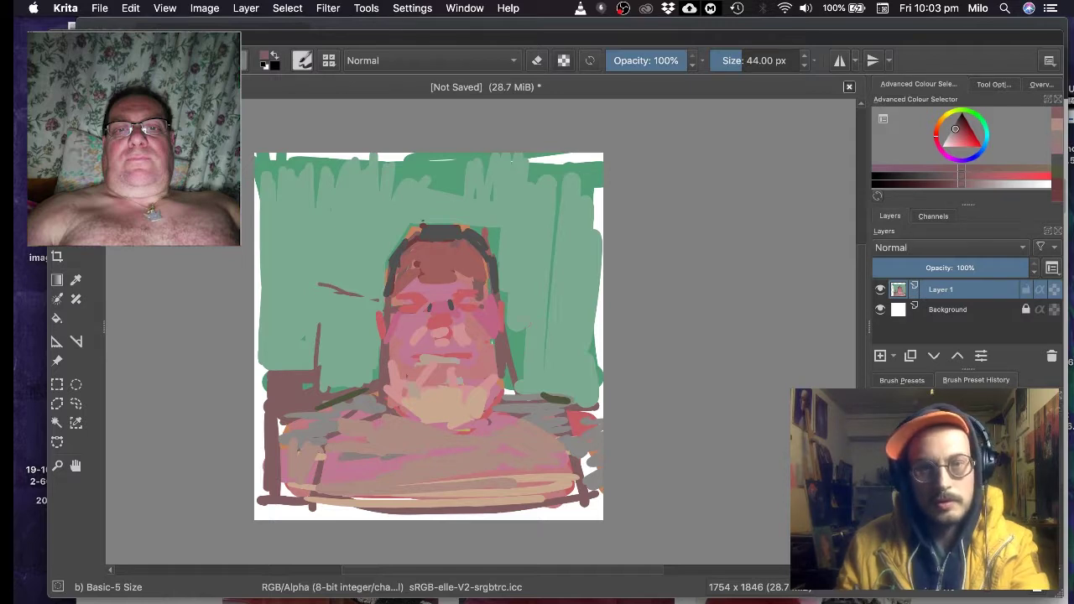
mouse_move(508, 340)
mouse_down()
mouse_move(528, 345)
mouse_move(528, 392)
mouse_up()
drag(530, 329, 532, 349)
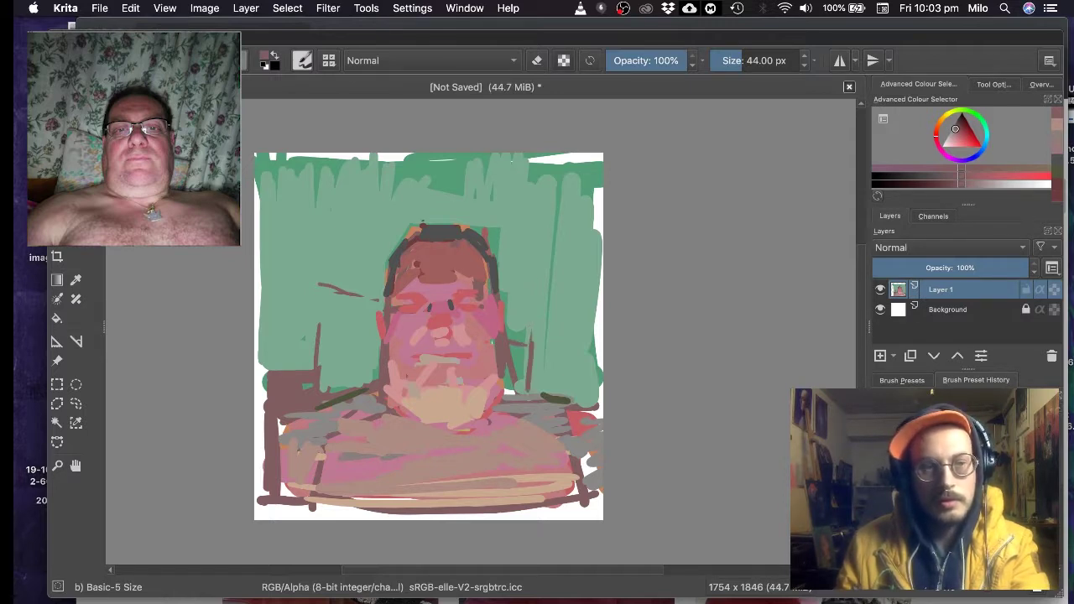
- Mix a darker, muted green from the background, cover the backdrop with vertical strokes and trim the edge of the hair with it
ctrl+click(392, 253)
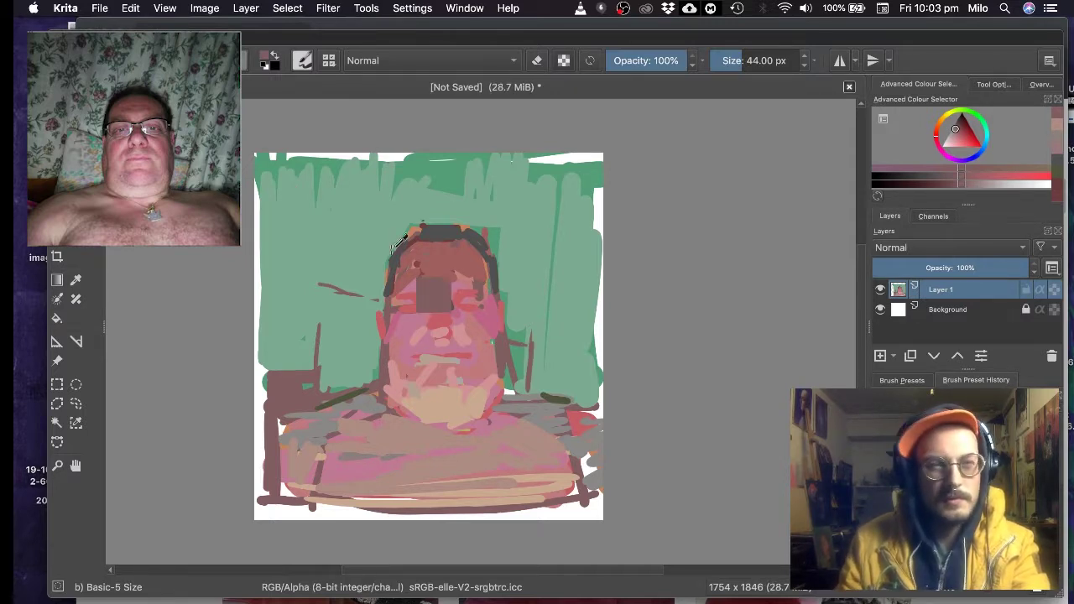
ctrl+click(381, 225)
ctrl+click(455, 173)
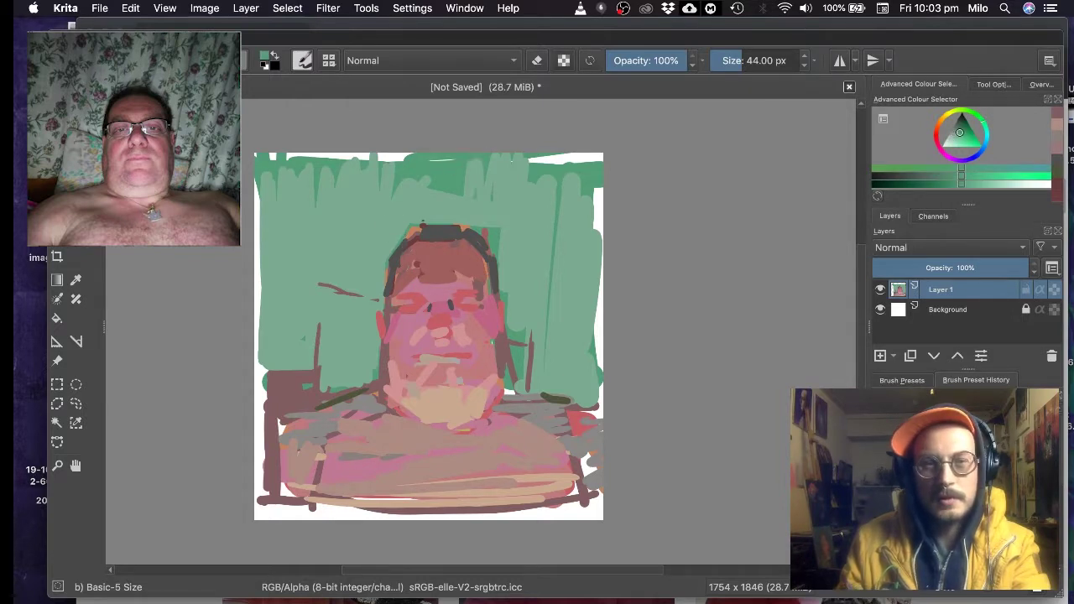
ctrl+click(385, 229)
click(955, 133)
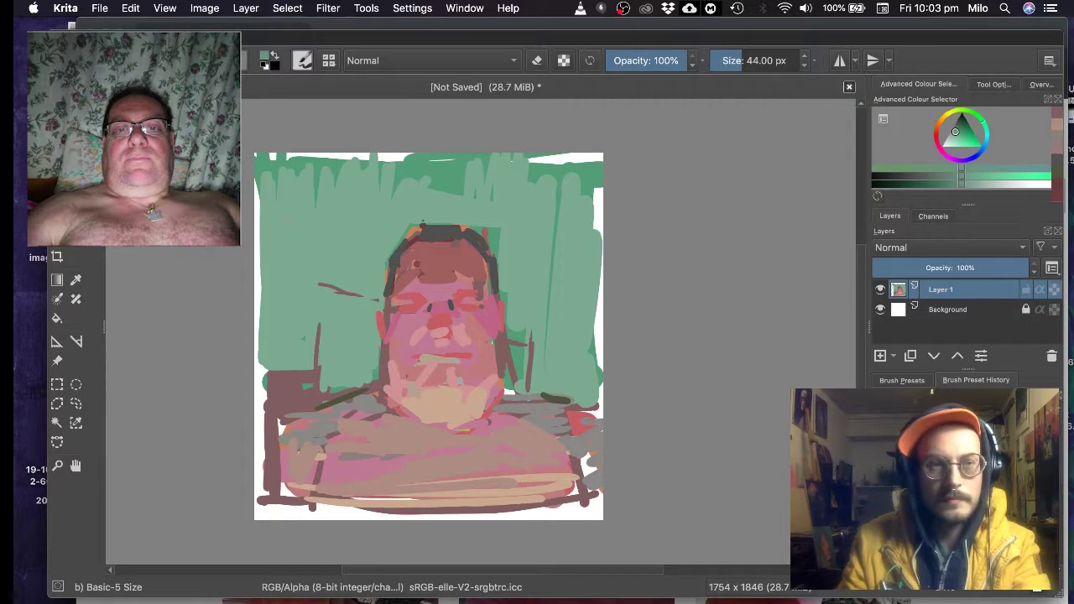
mouse_move(267, 178)
mouse_down()
mouse_move(269, 366)
mouse_move(288, 343)
mouse_move(321, 175)
mouse_move(411, 156)
mouse_move(449, 181)
mouse_move(504, 168)
mouse_move(549, 176)
mouse_move(579, 251)
mouse_move(628, 171)
mouse_move(598, 378)
mouse_move(570, 243)
mouse_move(554, 387)
mouse_move(513, 178)
mouse_up()
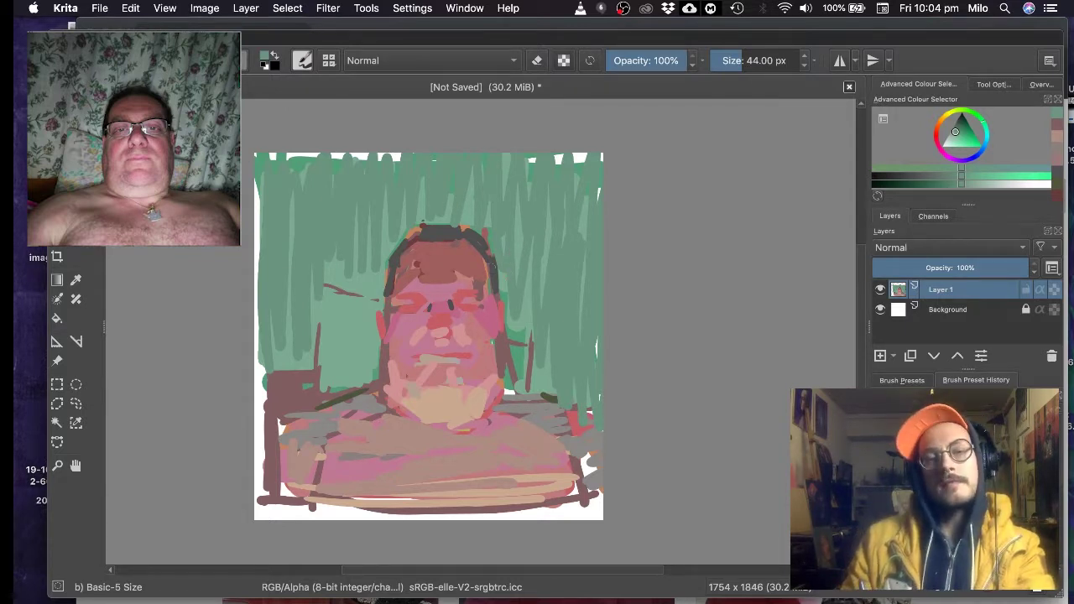
mouse_move(492, 240)
mouse_down()
mouse_move(500, 281)
mouse_move(490, 264)
mouse_move(486, 278)
mouse_move(481, 239)
mouse_up()
- Sample the brown beside the face and paint it along the edge of the jaw and neck on the right-hand side
ctrl+click(473, 239)
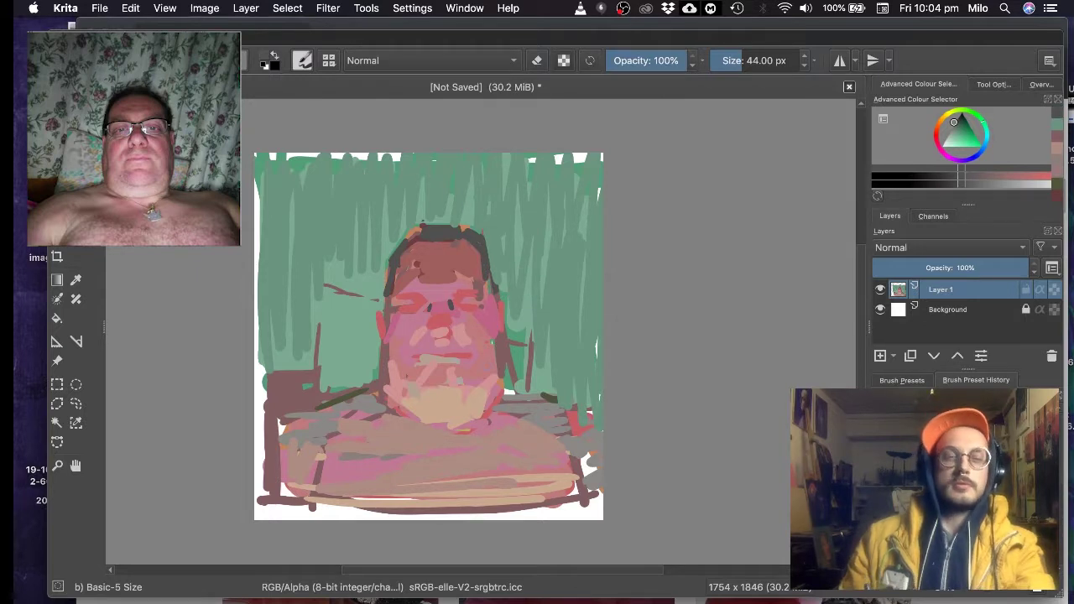
ctrl+click(505, 344)
drag(497, 361, 494, 414)
- Reduce the brush size to 32 px and define the shoulder tops, brown on the left-hand side and sampled dark olive on the right-hand side
key(bracketleft)
key(bracketleft)
key(bracketleft)
key(bracketleft)
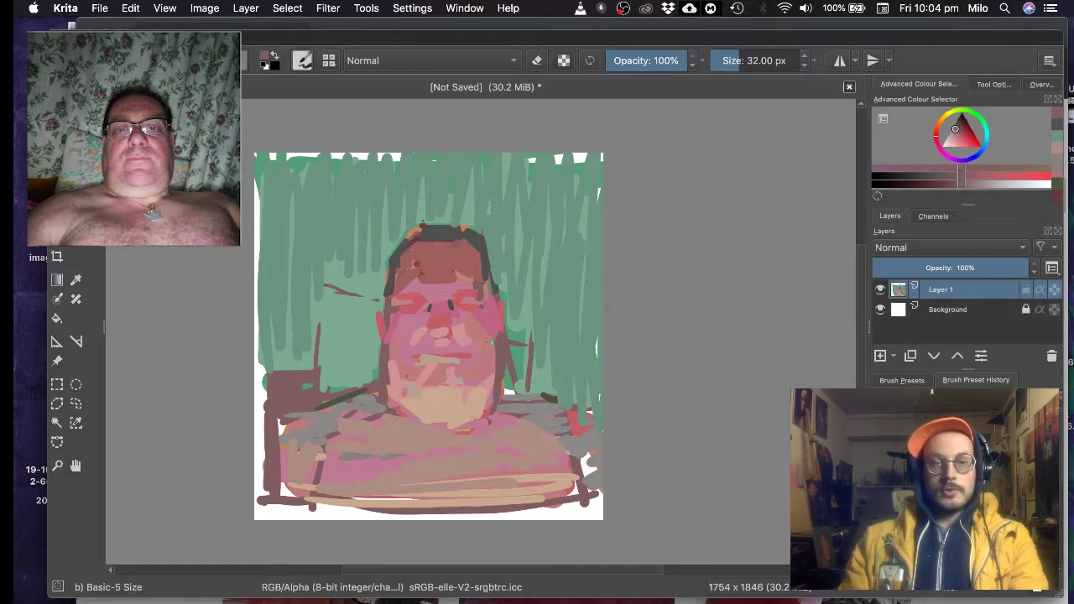
drag(345, 401, 373, 396)
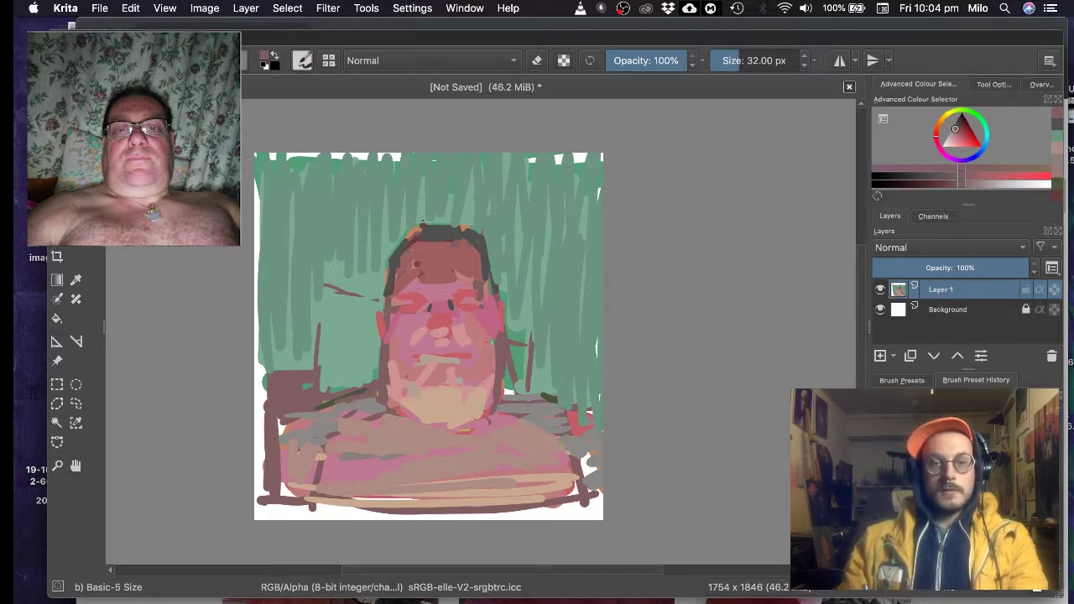
ctrl+click(551, 398)
mouse_move(502, 395)
mouse_down()
mouse_move(583, 407)
mouse_move(572, 402)
mouse_move(600, 412)
mouse_up()
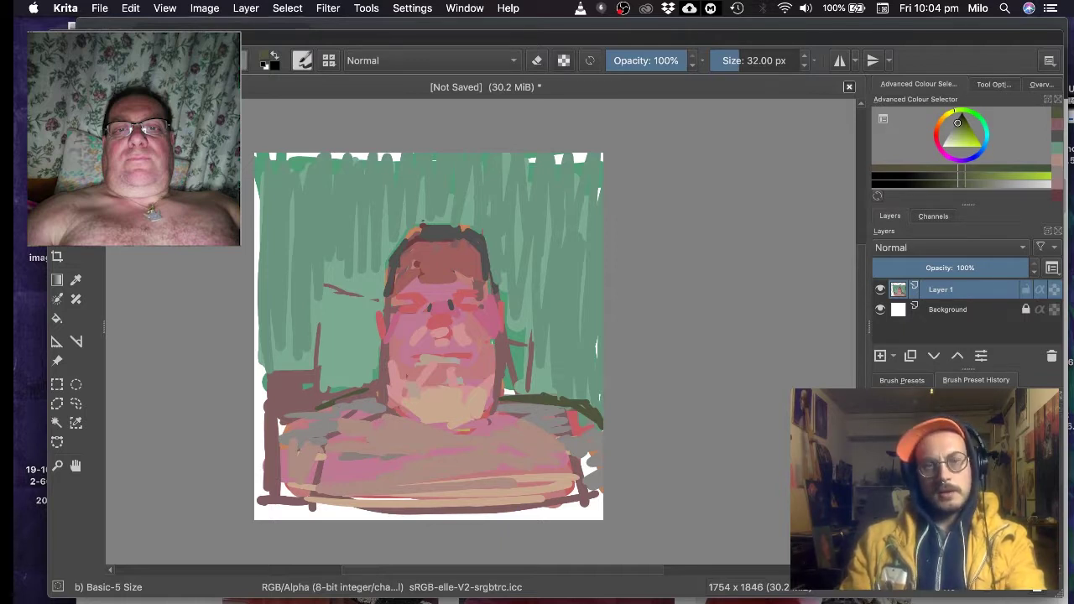
- Sample the dark brown at the hairline and paint it over the grey edges of the hair on both sides of the head
ctrl+click(428, 234)
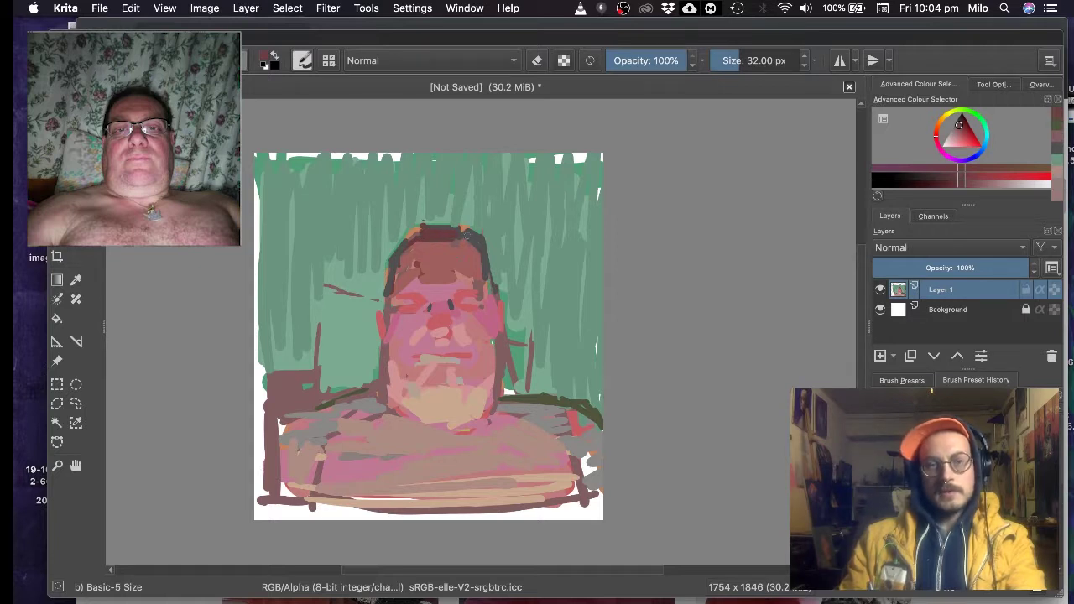
drag(469, 238, 483, 253)
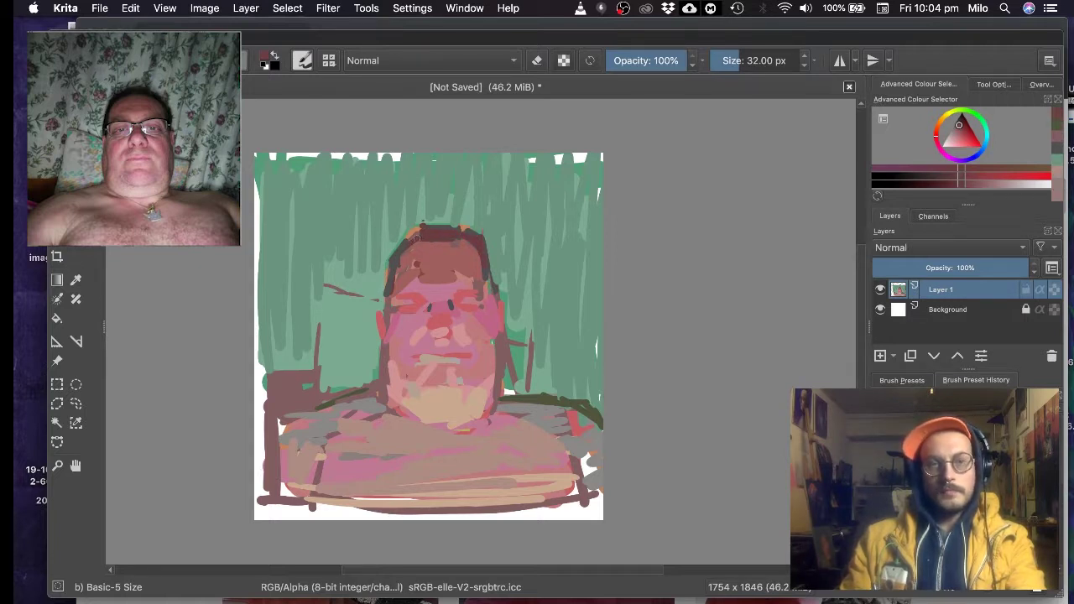
mouse_move(413, 239)
mouse_down()
mouse_move(391, 259)
mouse_move(390, 297)
mouse_up()
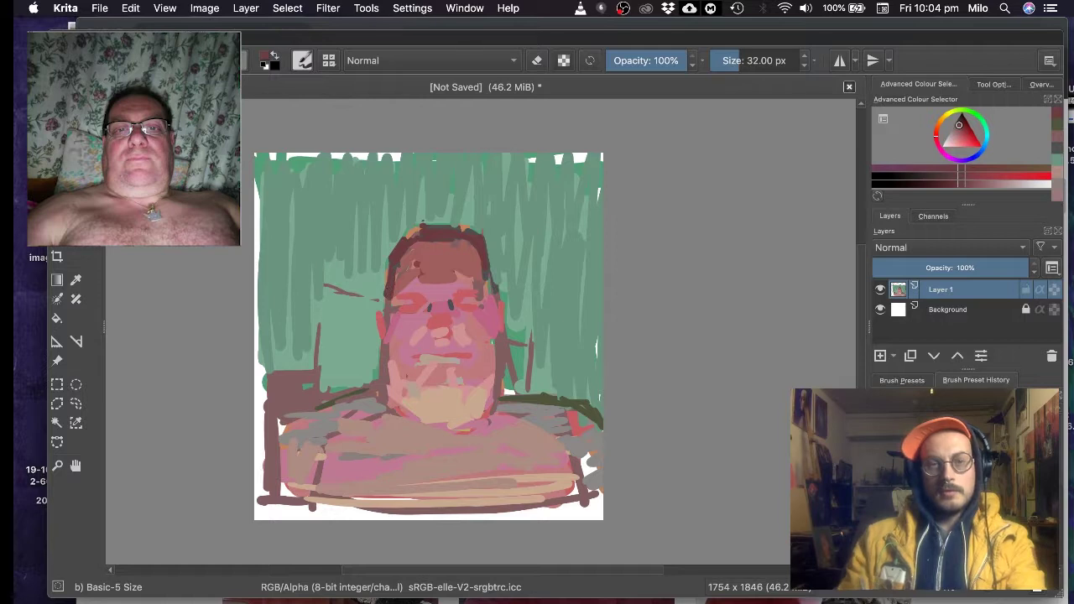
- Paint the top of the shoulder on the right-hand side and both edges of the jaw and neck with the dark brown
drag(512, 397, 601, 415)
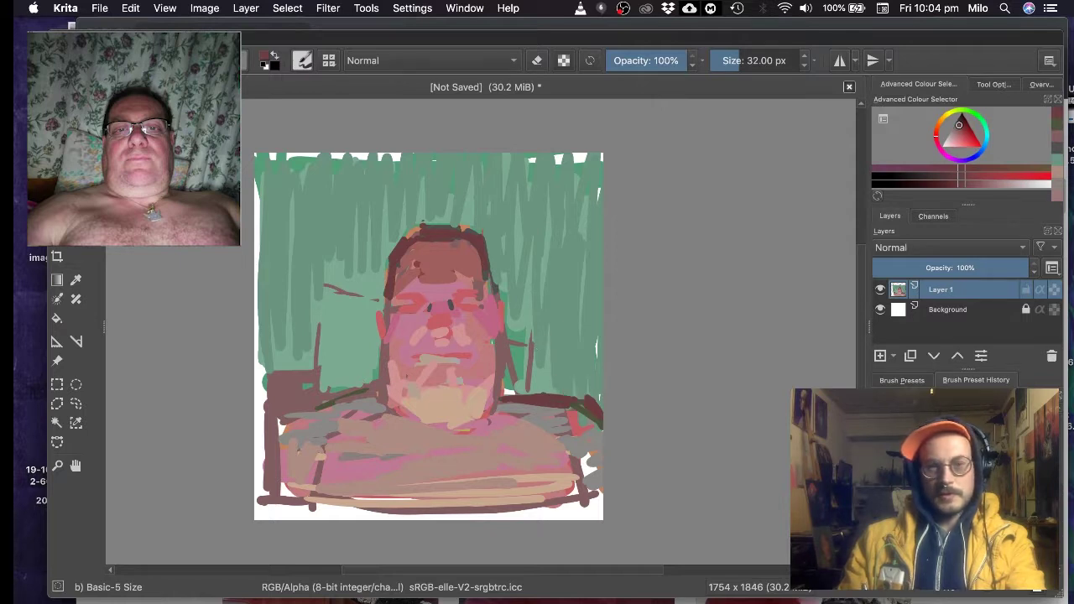
drag(506, 338, 498, 403)
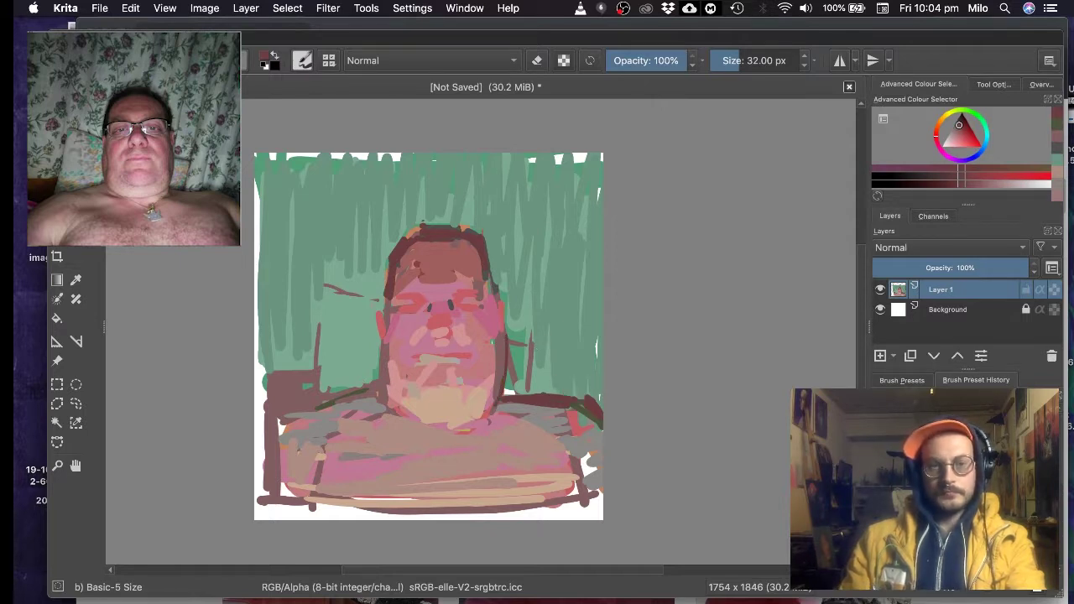
drag(383, 373, 381, 408)
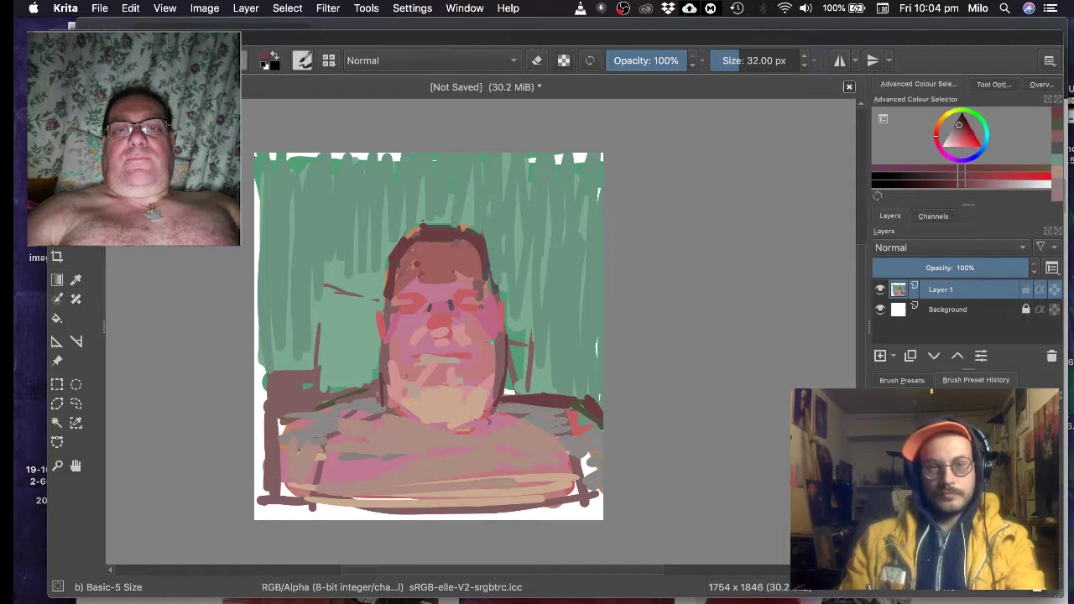
- Repaint the dark marks beside the bridge of the nose with a lighter mixed red-brown, and reduce the brush size to 22 px
drag(451, 304, 450, 308)
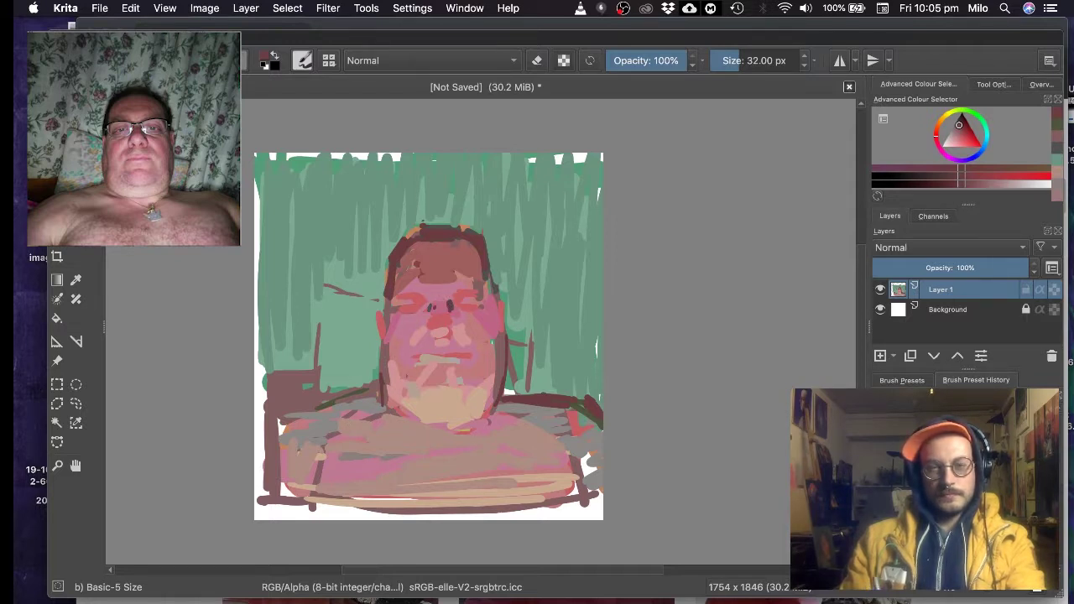
ctrl+click(451, 307)
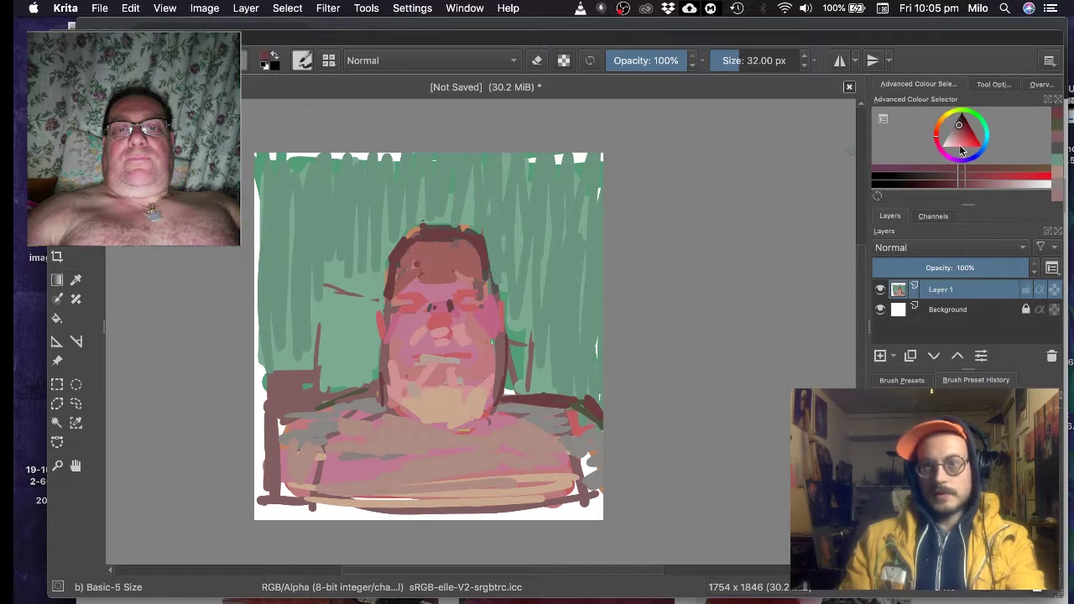
click(961, 132)
drag(961, 133, 958, 128)
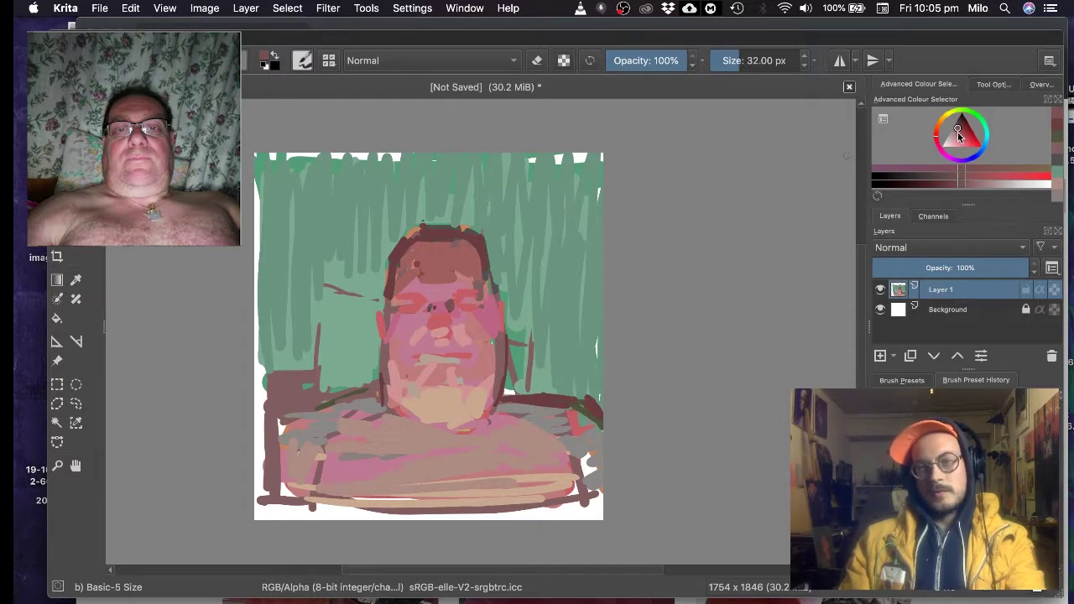
drag(961, 137, 960, 133)
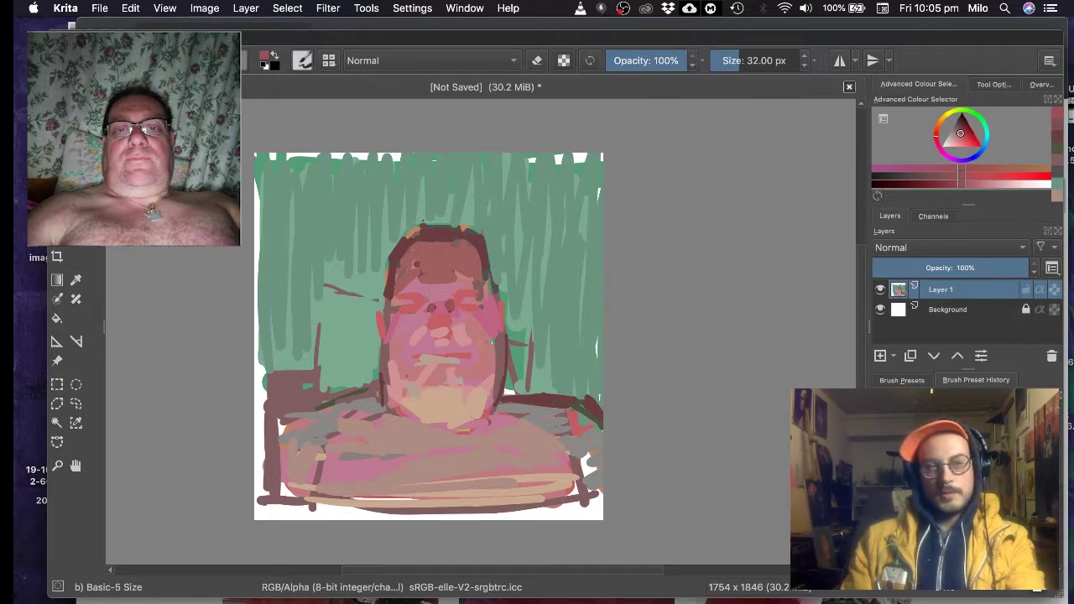
key(bracketleft)
key(bracketleft)
key(bracketleft)
key(bracketleft)
key(bracketleft)
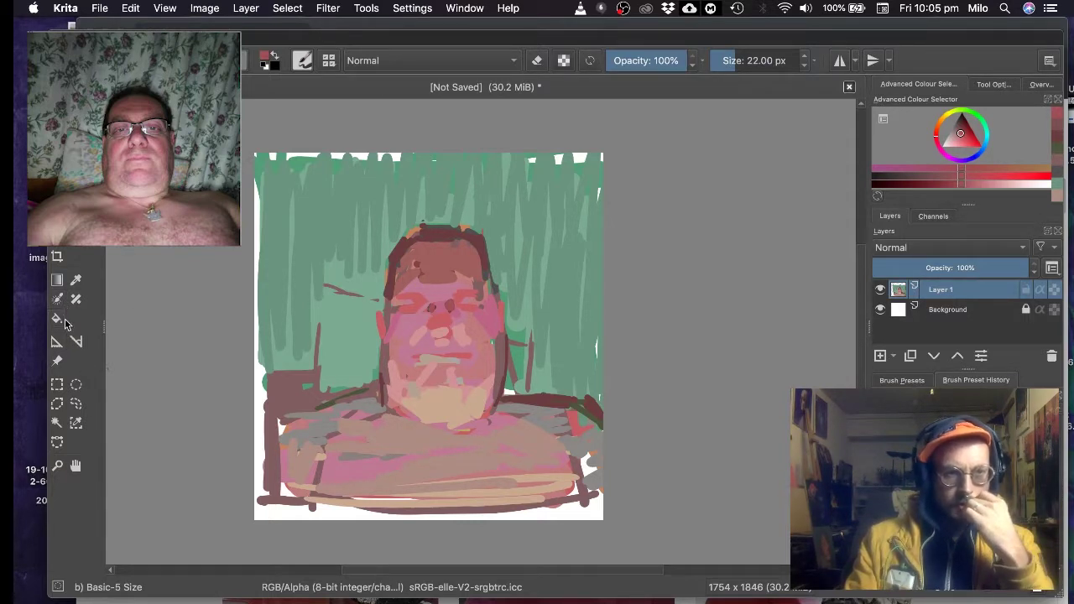
- Crop the canvas to 1584 x 1732 px, trimming both sides and the bottom while keeping the full top edge
click(57, 254)
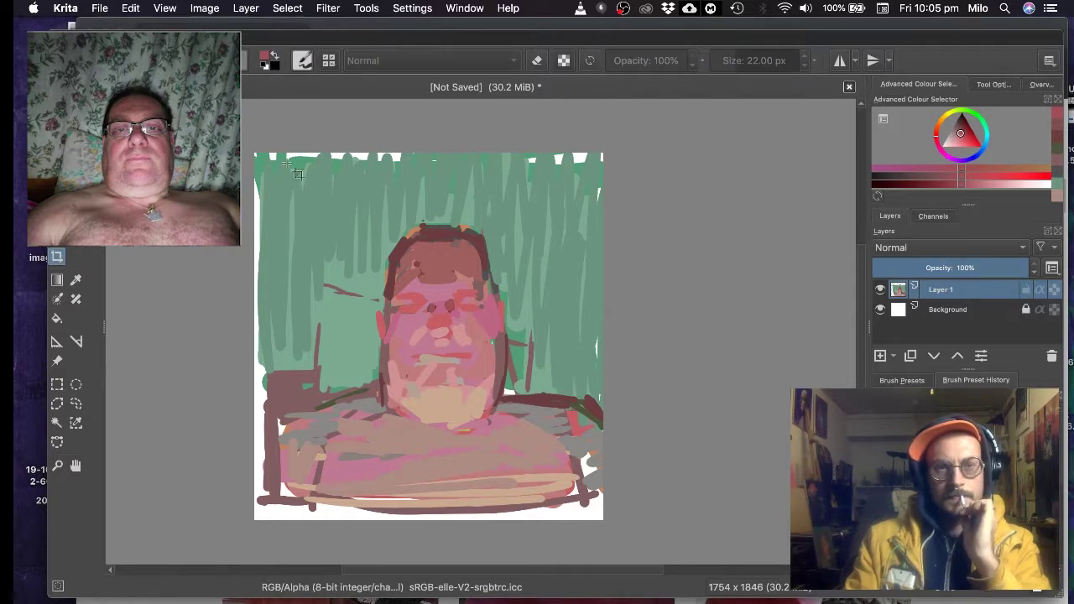
drag(267, 168, 600, 512)
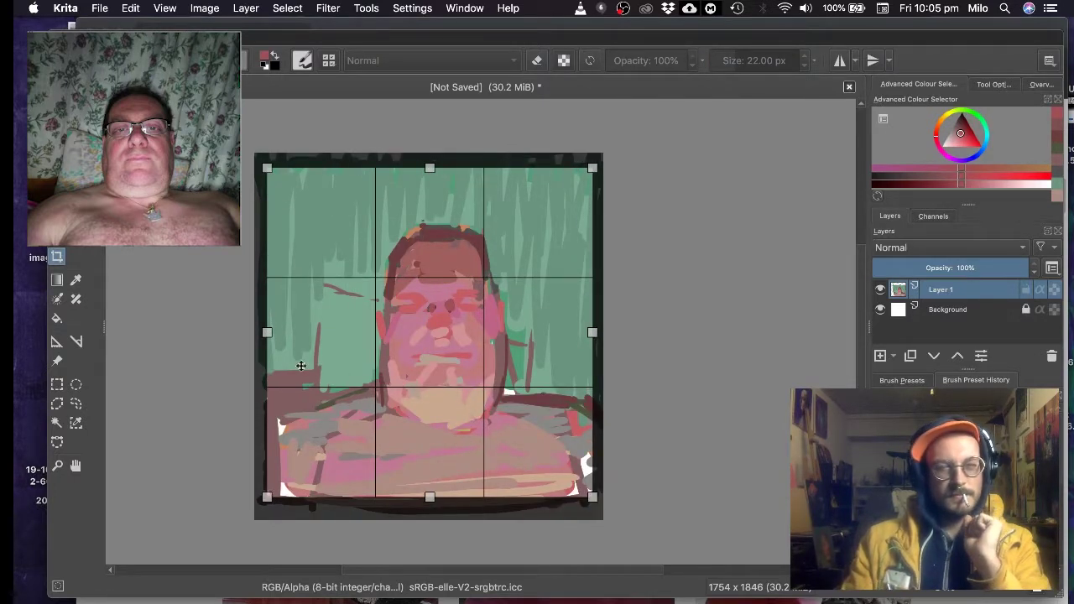
drag(267, 334, 277, 333)
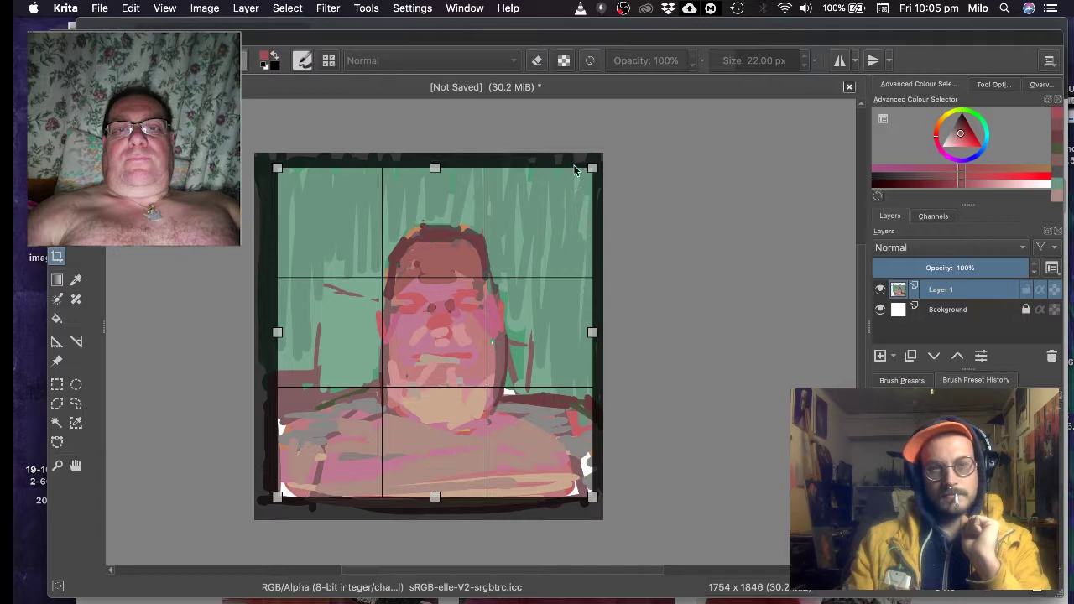
drag(593, 168, 589, 157)
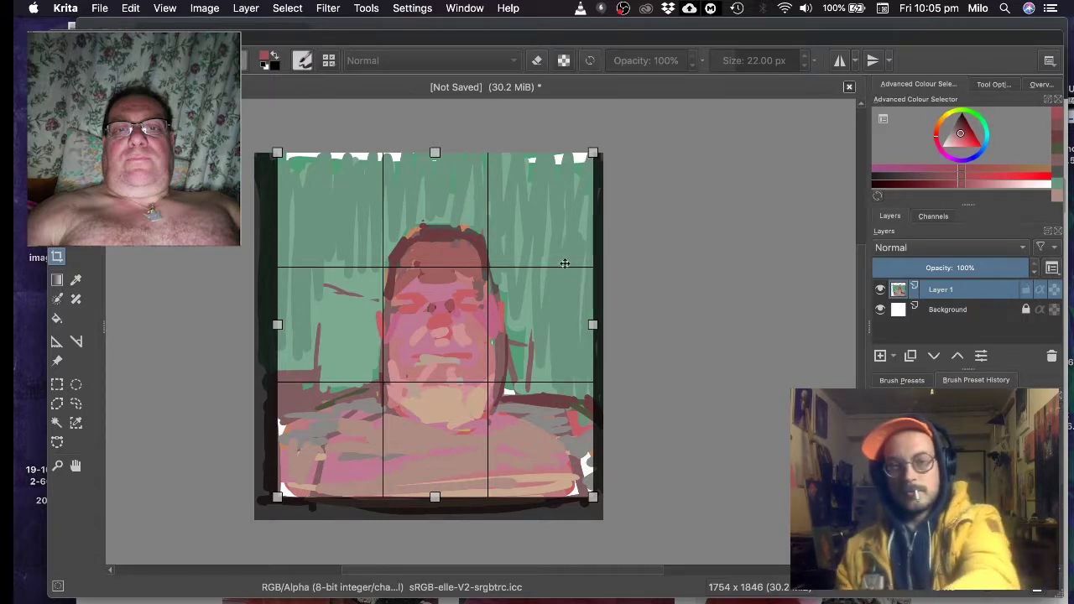
double_click(568, 264)
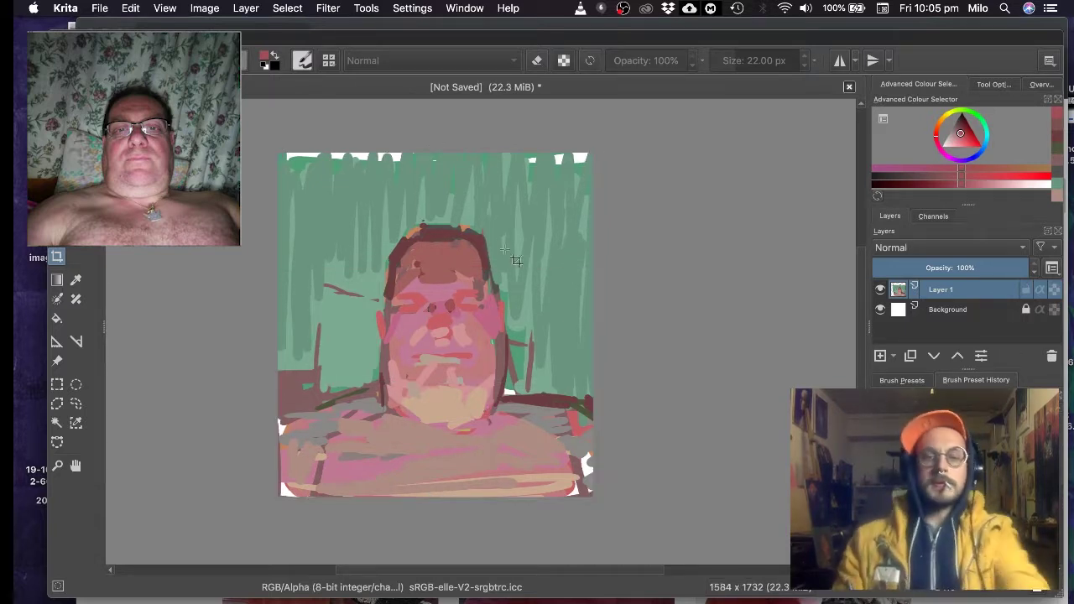
- Return to the brush, sample the saturated green near the shoulder and fill the background gap beside the neck on the right-hand side
key(b)
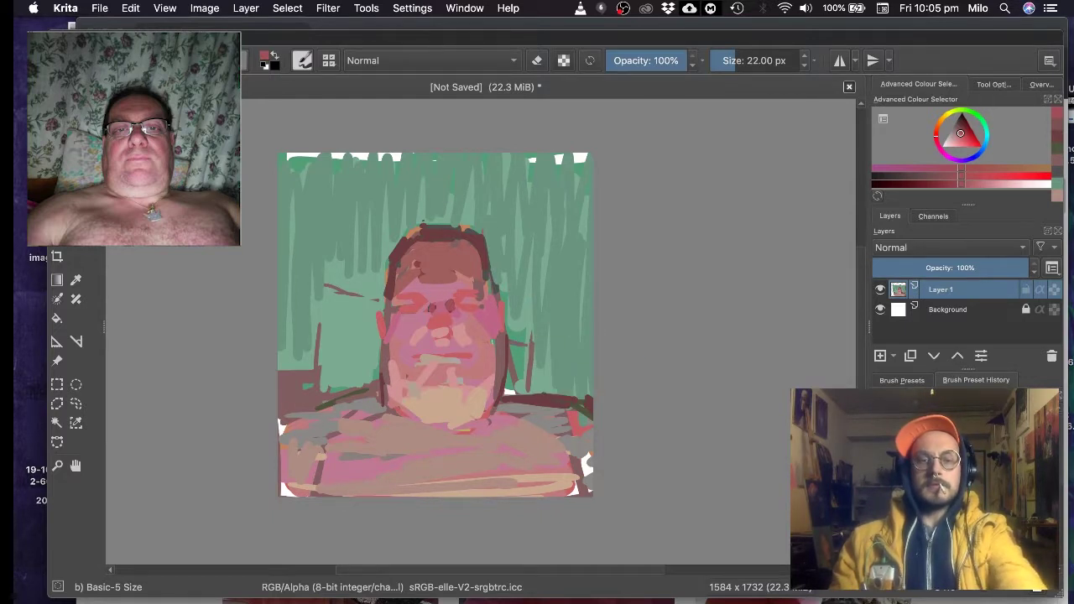
ctrl+click(554, 394)
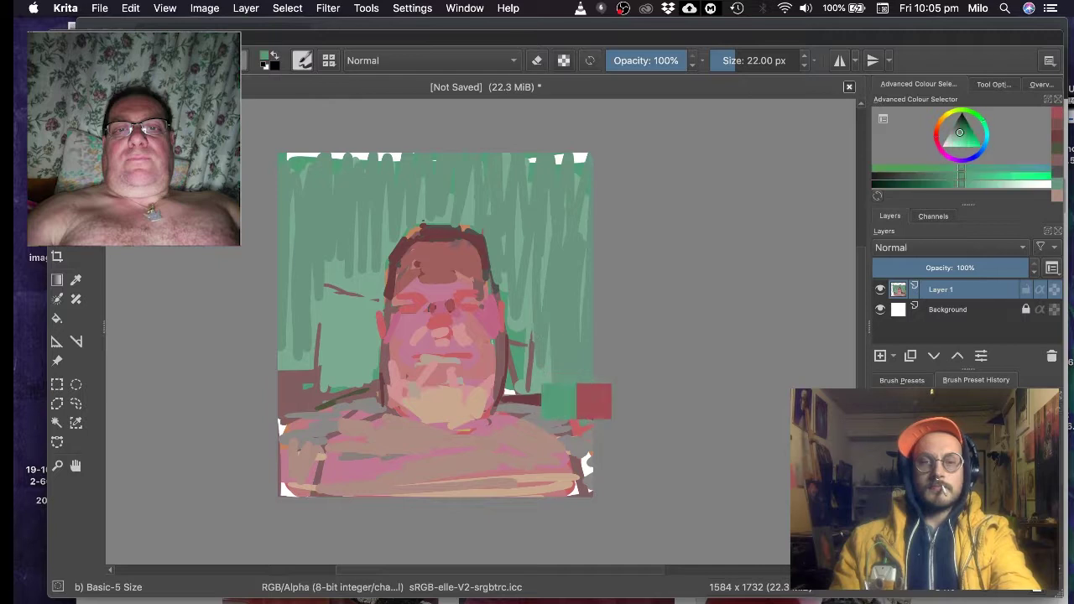
drag(510, 354, 527, 394)
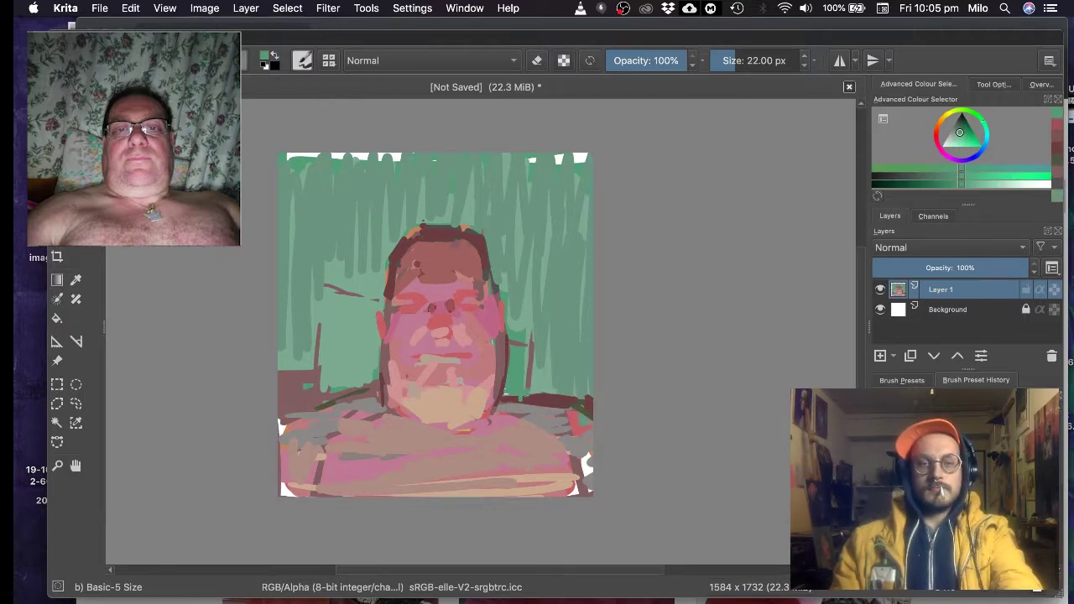
- Increase the brush size to 35 px and cover the white gaps along the top edge with the sampled muted background green
key(bracketright)
key(bracketright)
key(bracketright)
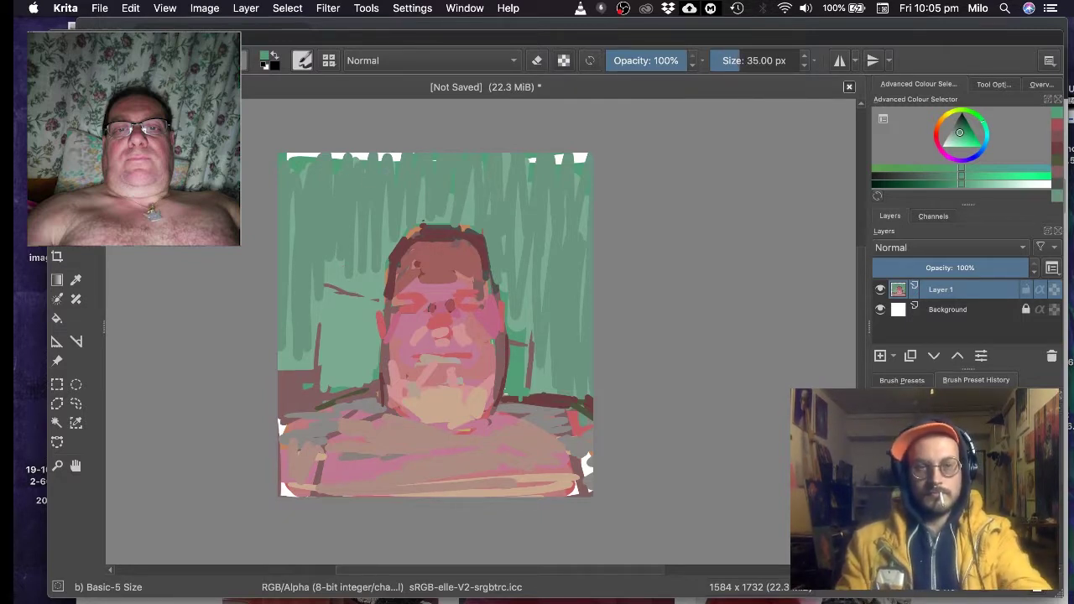
ctrl+click(350, 184)
mouse_move(352, 160)
mouse_down()
mouse_move(368, 159)
mouse_move(289, 157)
mouse_move(402, 155)
mouse_up()
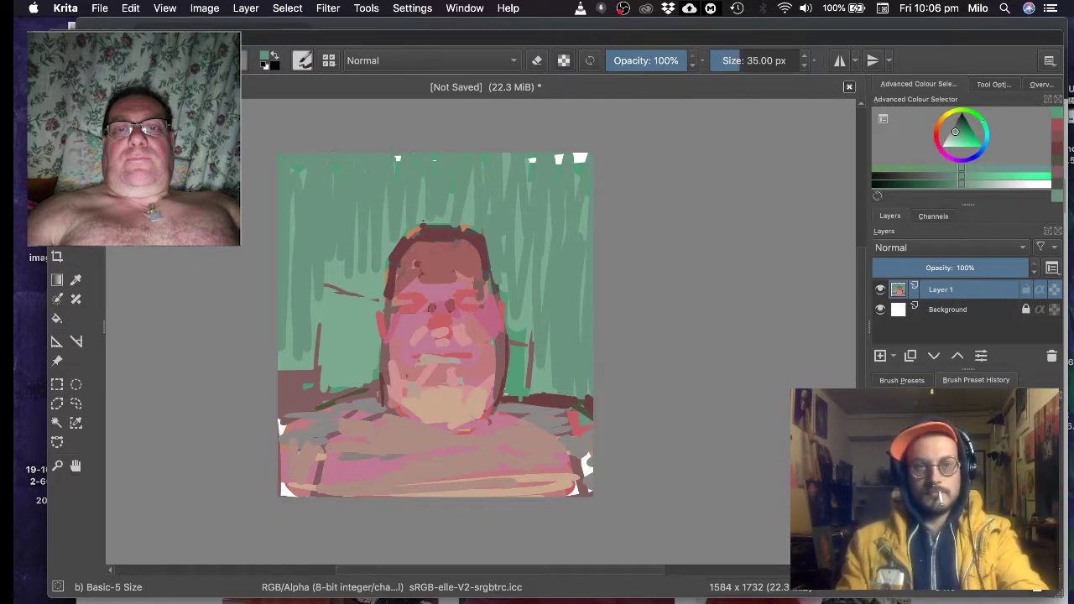
drag(506, 156, 586, 155)
click(397, 157)
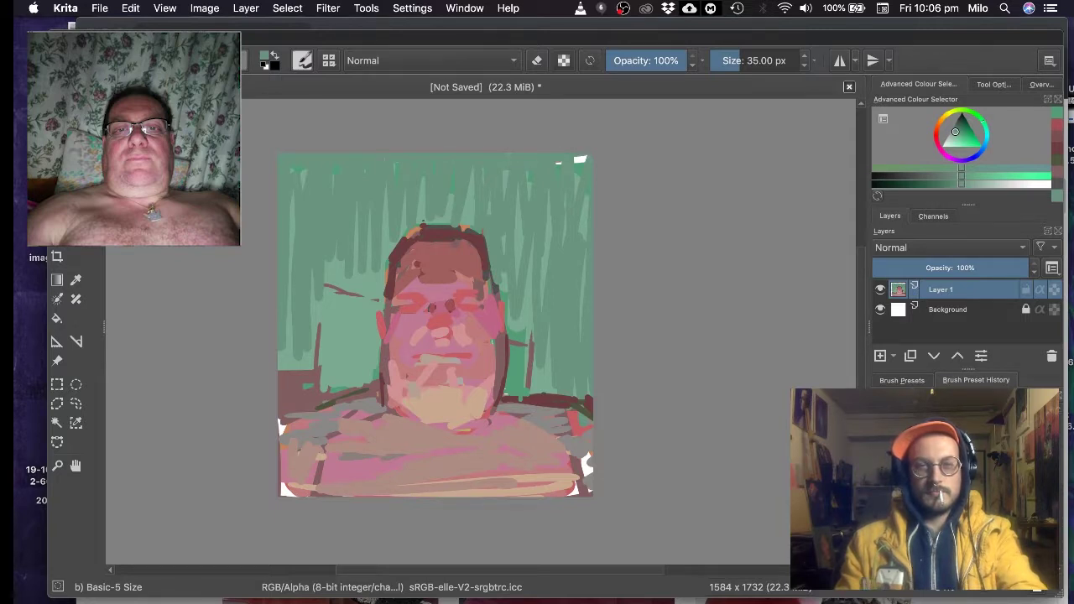
click(580, 160)
- Sample the muted brown beside the arm and paint over the white gap and the shoulder on the right-hand side
ctrl+click(558, 485)
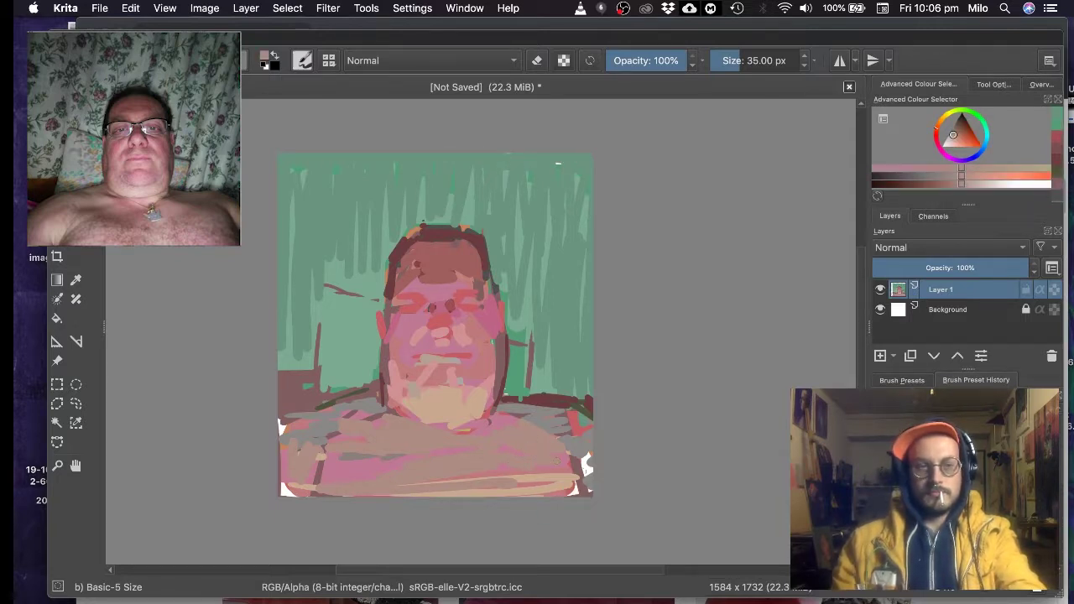
ctrl+click(581, 471)
drag(571, 454, 587, 488)
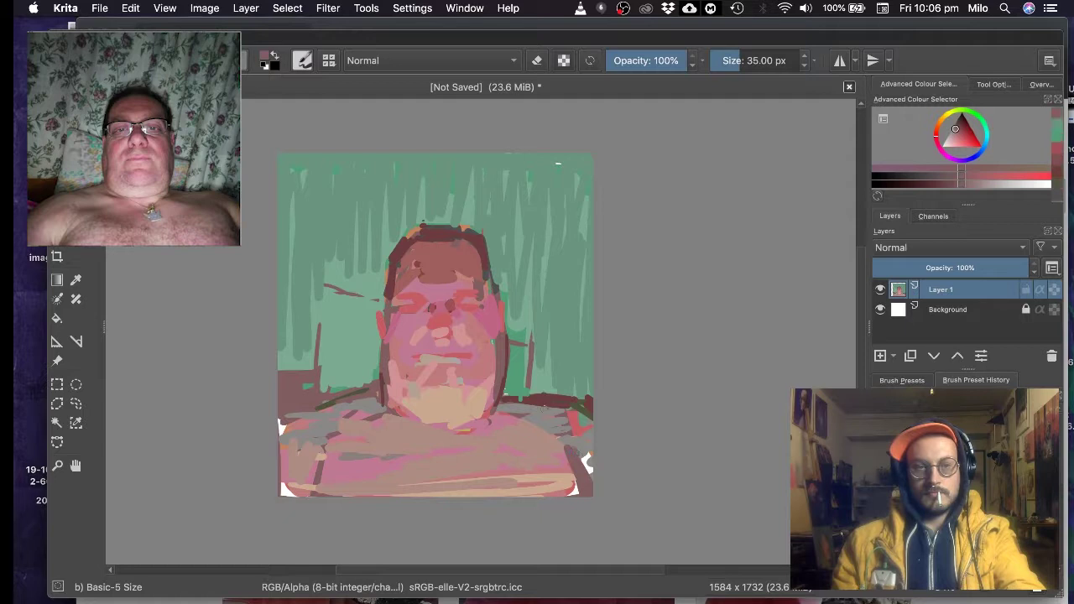
mouse_move(534, 408)
mouse_down()
mouse_move(587, 443)
mouse_move(592, 425)
mouse_up()
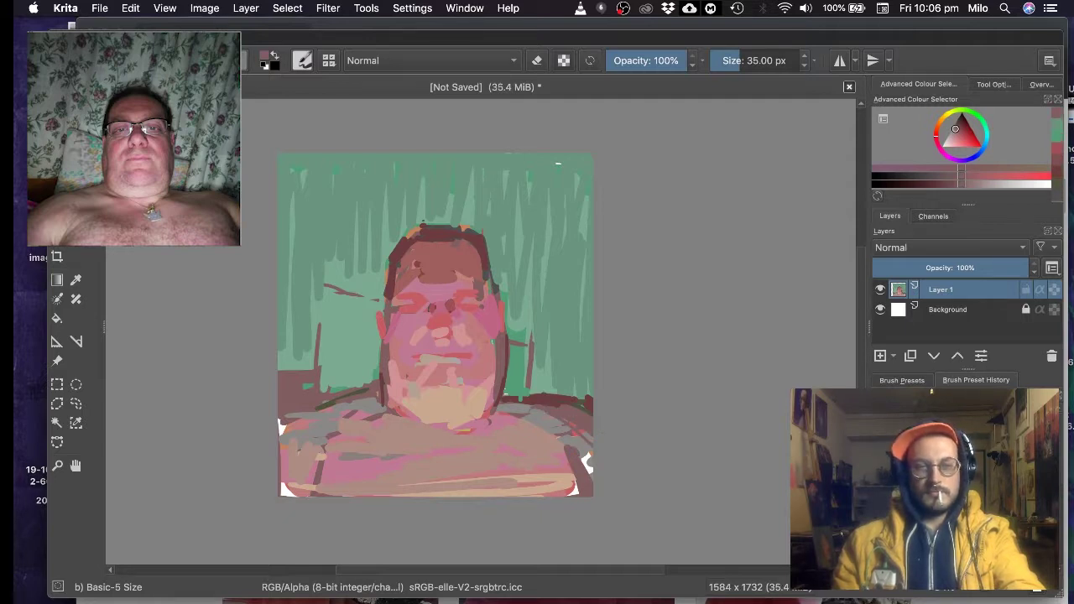
- Sample the light background green and trim the top contours of both shoulders with it
ctrl+click(553, 371)
drag(510, 394, 593, 400)
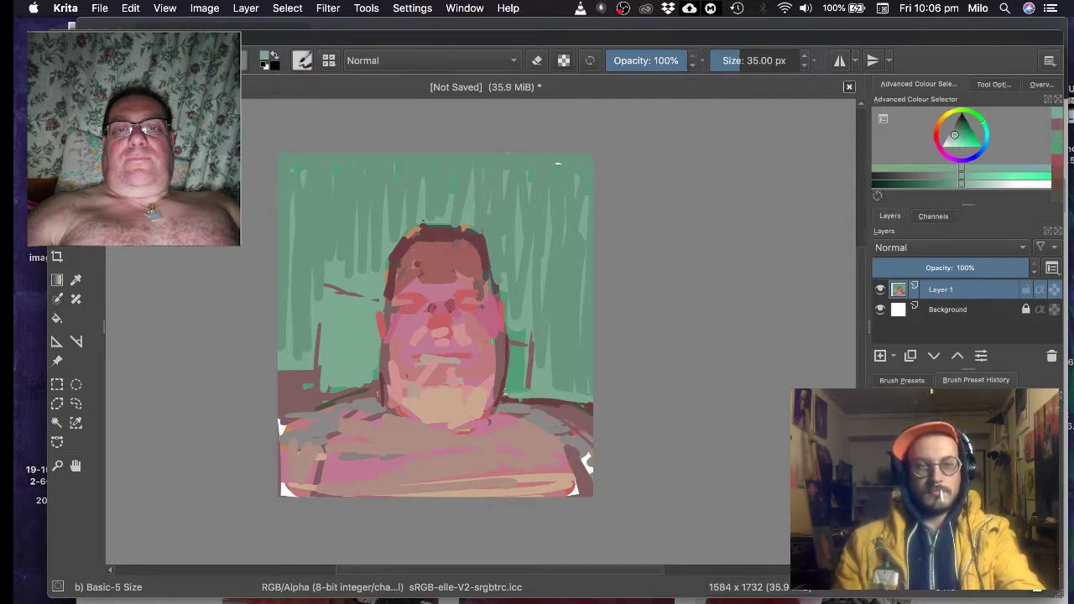
ctrl+click(389, 396)
ctrl+click(376, 378)
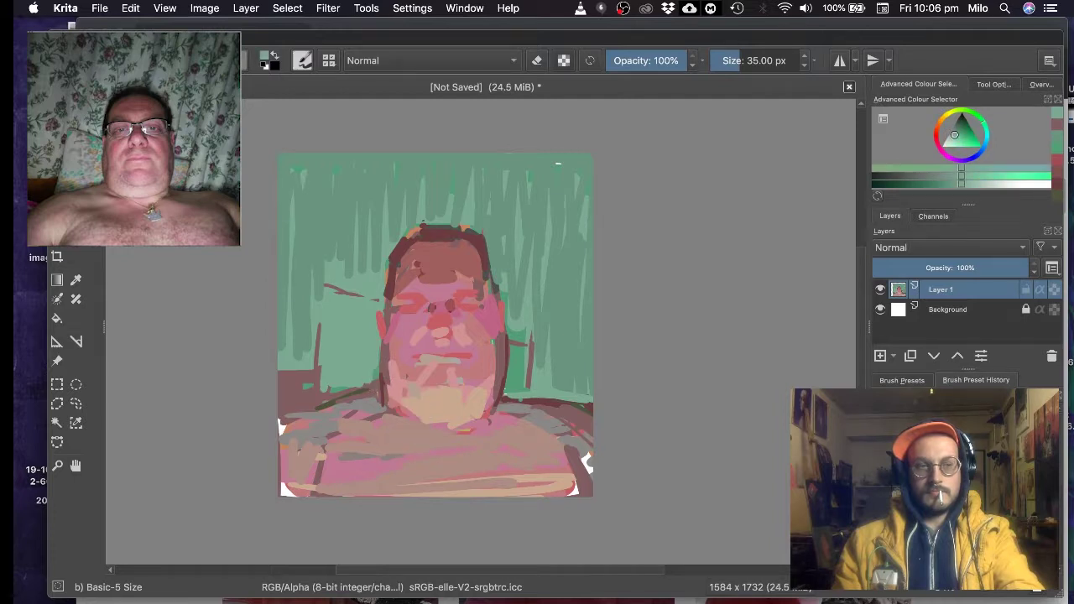
mouse_move(350, 397)
mouse_down()
mouse_move(385, 380)
mouse_move(382, 345)
mouse_up()
- Sample the saturated green beside the neck and paint it along the right-hand edge of the neck and head
ctrl+click(520, 358)
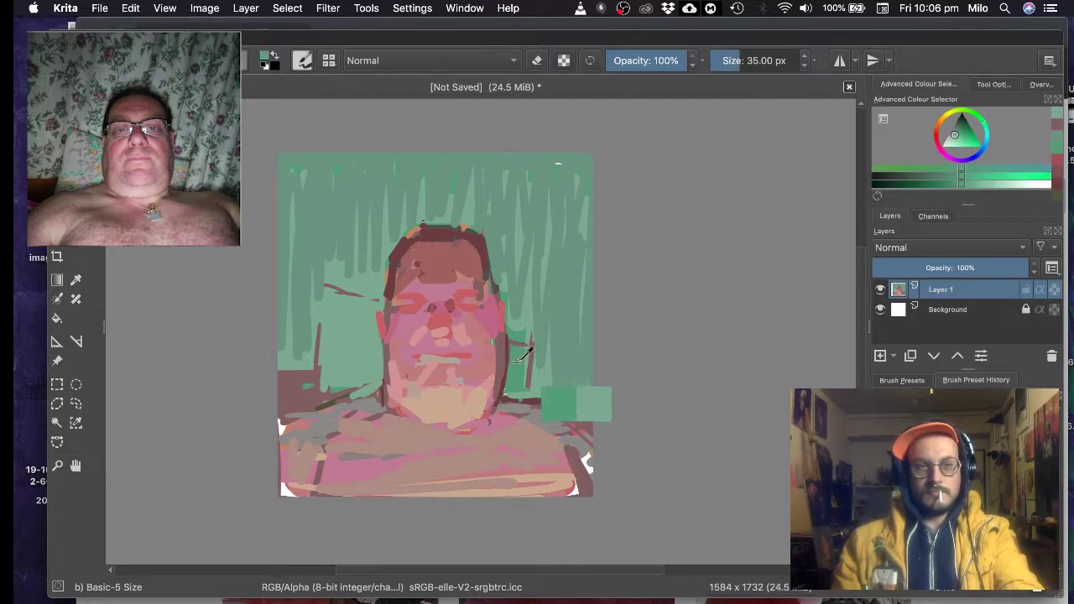
drag(507, 348, 504, 389)
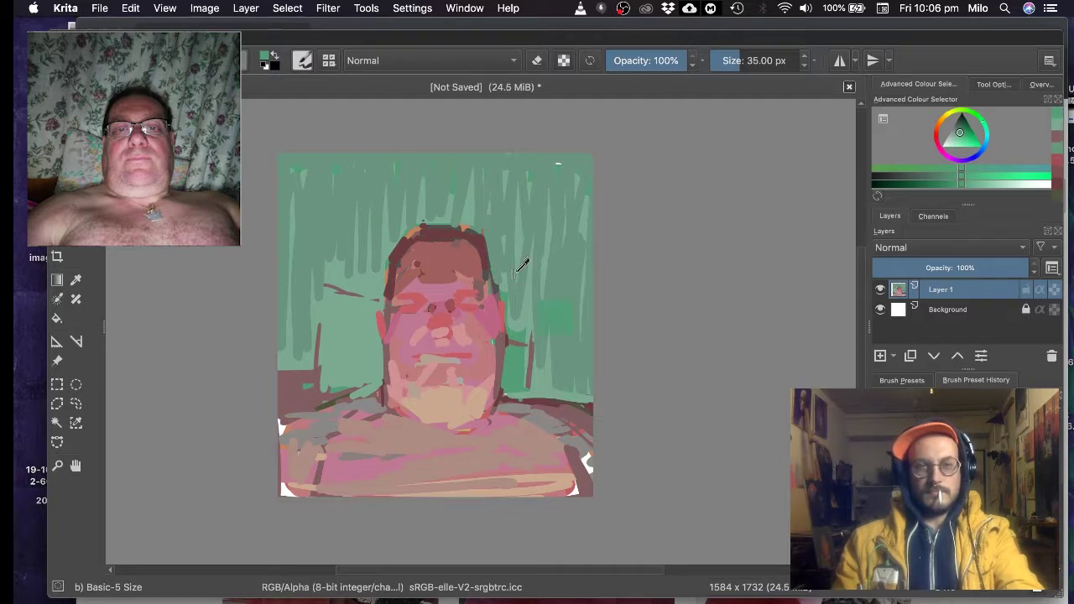
mouse_move(507, 290)
mouse_down()
mouse_move(503, 272)
mouse_move(490, 294)
mouse_up()
- Sample the dark brown of the hair and draw the forehead creases, the bridge of the glasses and the eyebrows
ctrl+click(484, 254)
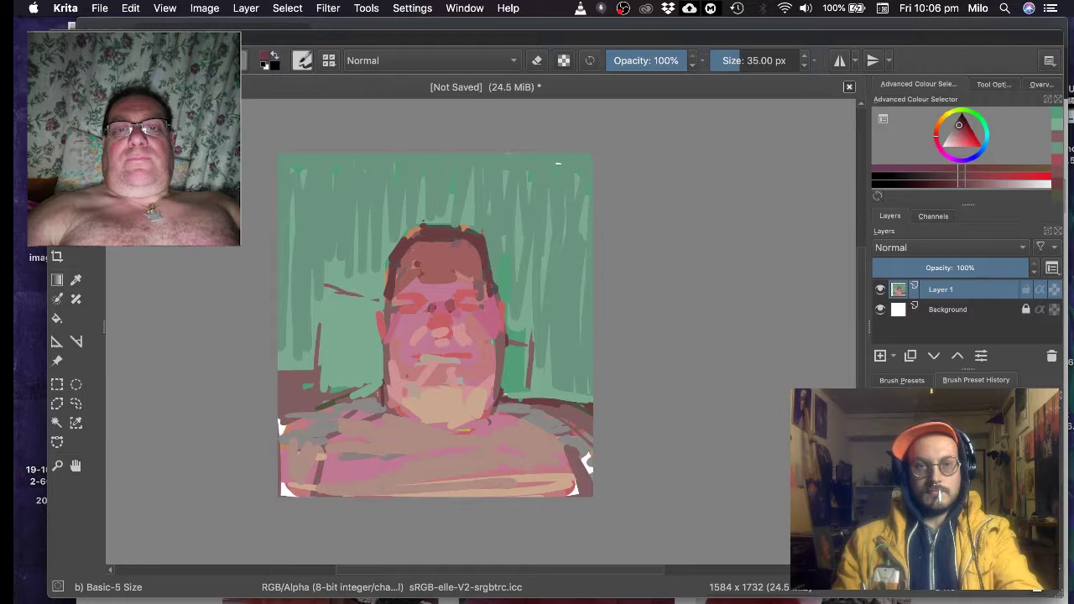
drag(484, 256, 443, 261)
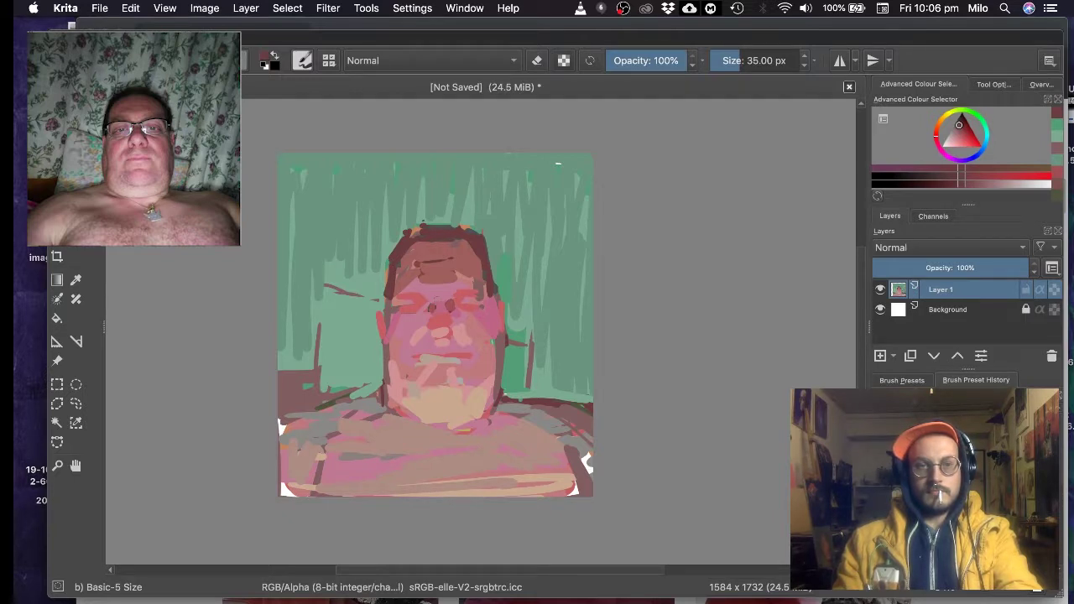
drag(433, 306, 448, 304)
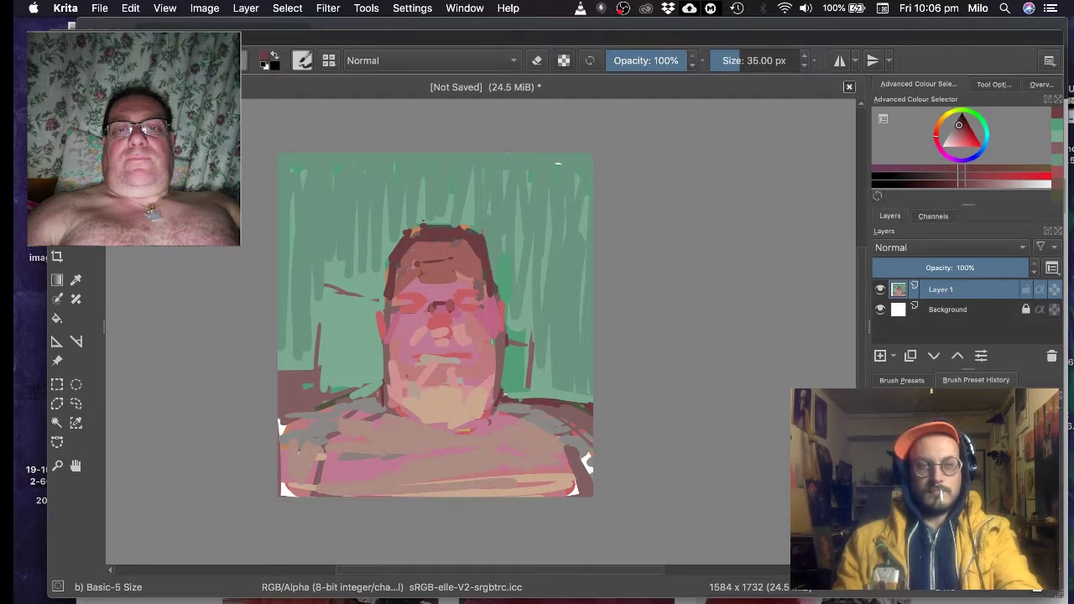
drag(408, 292, 473, 285)
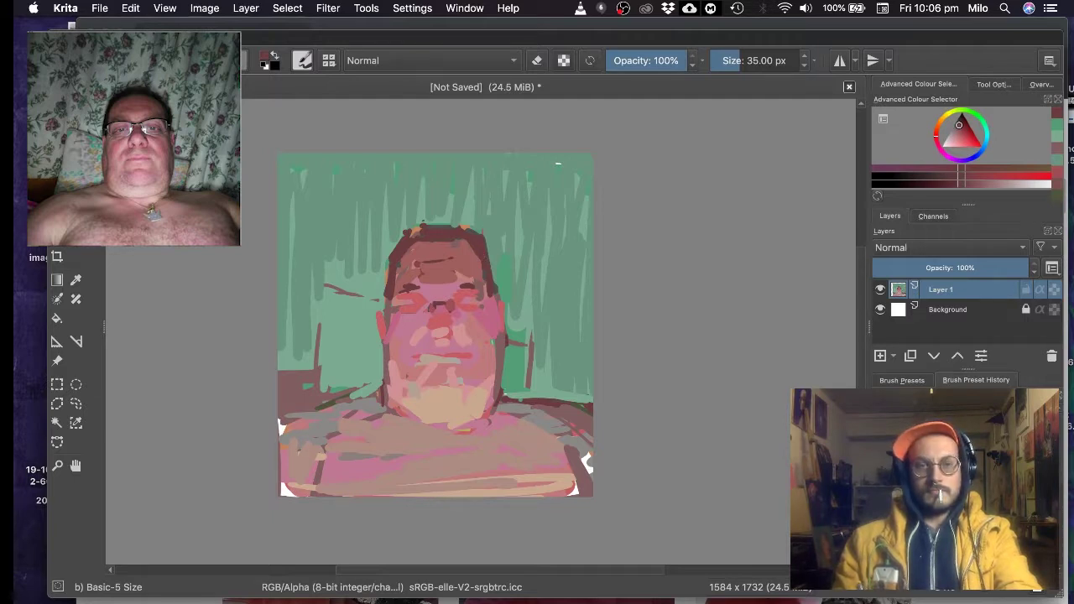
- Darken the right-hand edge of the jaw and neck with the dark brown, and reduce the brush size to 20 px
drag(506, 346, 498, 401)
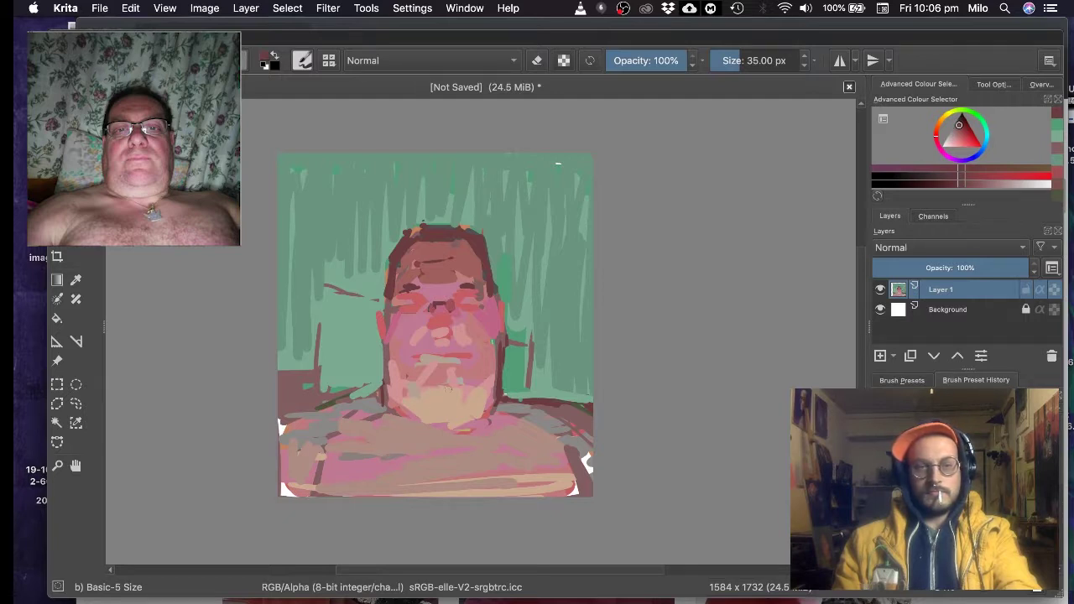
key(bracketleft)
key(bracketleft)
key(bracketleft)
key(bracketleft)
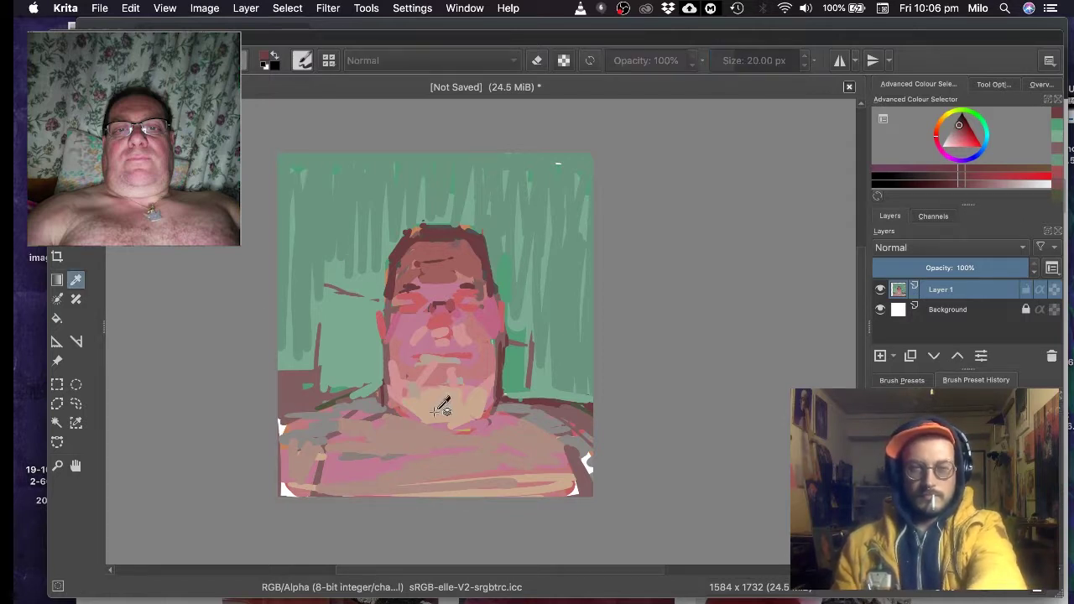
- Reduce the brush size to 14 px, sample the beige of the neck and paint a patch with it onto the upper chest
key(bracketleft)
key(bracketleft)
key(bracketleft)
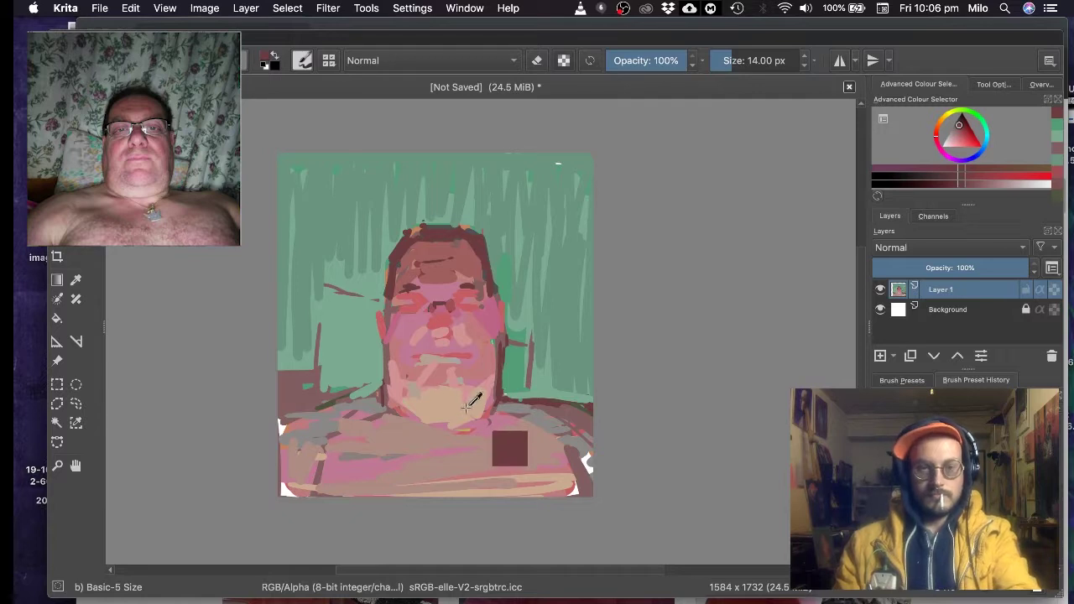
ctrl+click(433, 409)
mouse_move(438, 433)
mouse_down()
mouse_move(468, 431)
mouse_move(463, 441)
mouse_up()
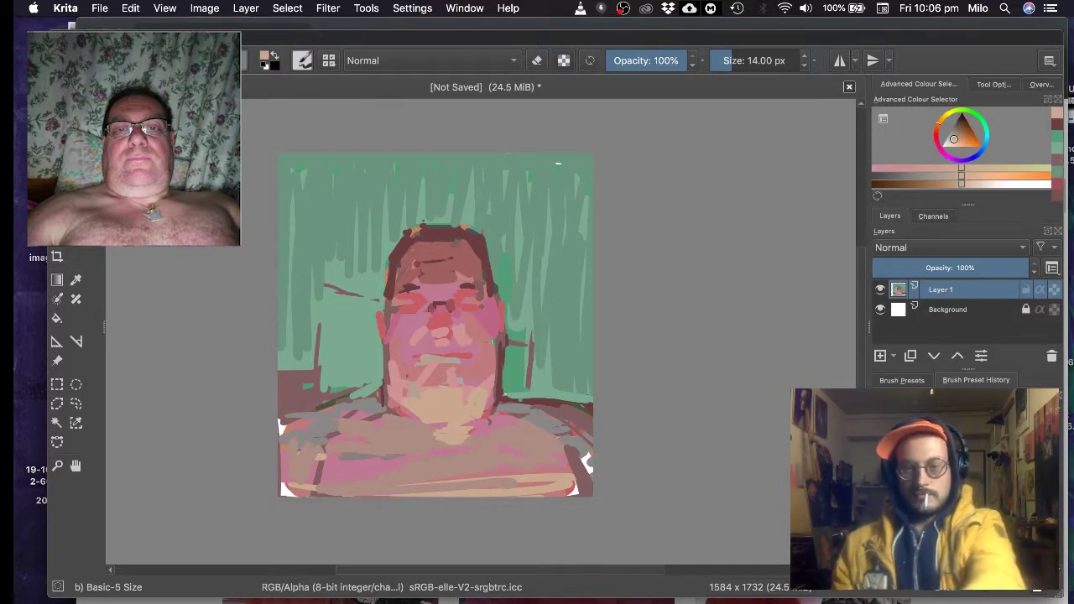
- Increase the brush size to 24 px and paint the same beige across the neck beneath the chin
key(bracketright)
key(bracketright)
key(bracketright)
key(bracketright)
key(bracketright)
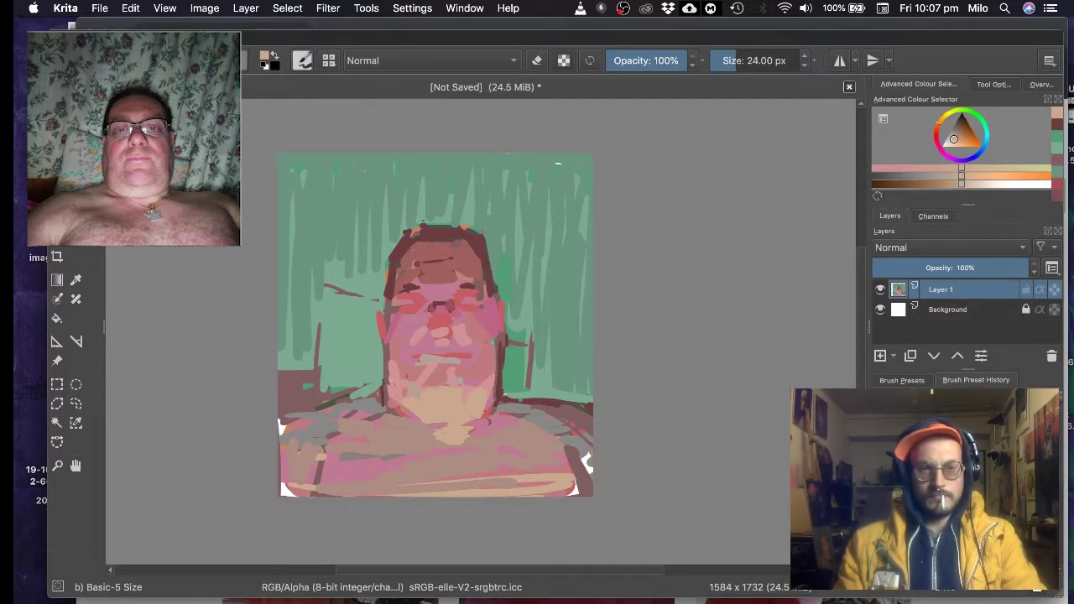
drag(406, 403, 487, 390)
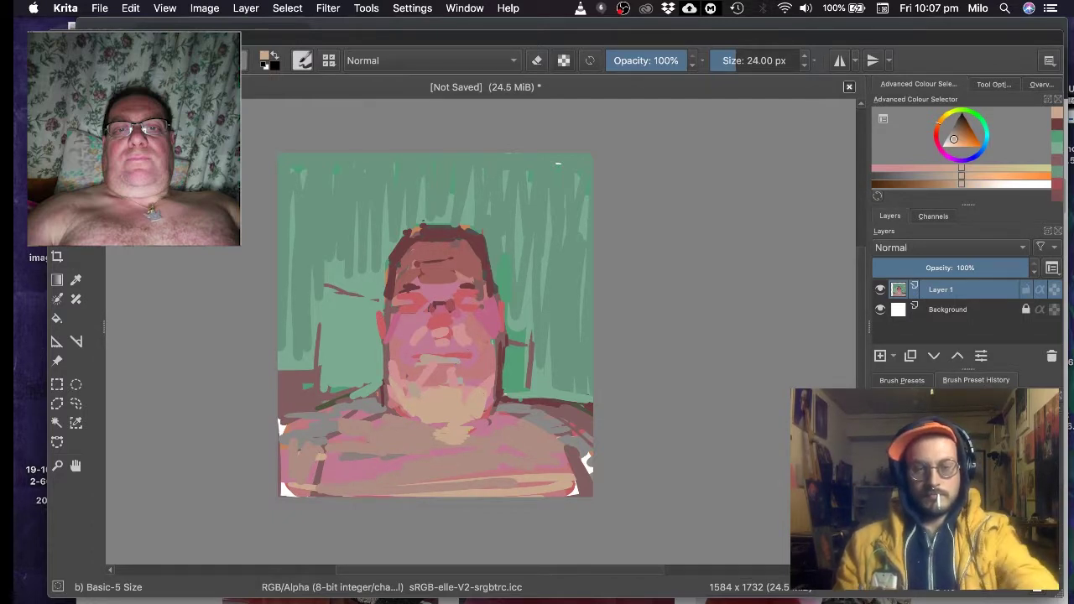
- Sample the beige below the mouth and paint loose strokes from the lips down over the chin, adding sampled pink touches
ctrl+click(439, 361)
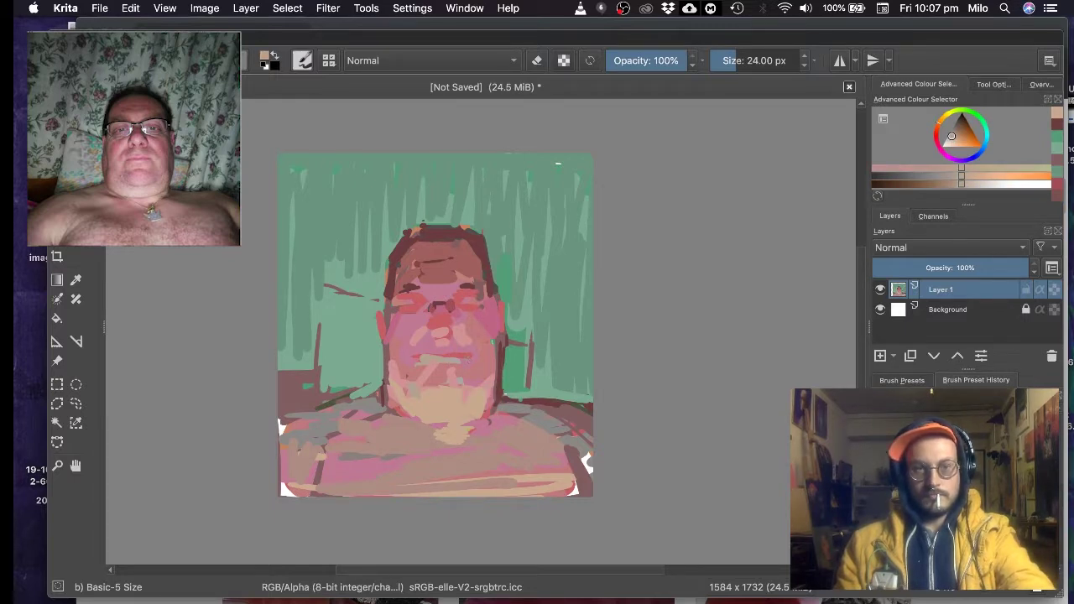
mouse_move(472, 360)
mouse_down()
mouse_move(452, 364)
mouse_move(432, 392)
mouse_move(446, 399)
mouse_up()
ctrl+click(433, 372)
ctrl+click(483, 424)
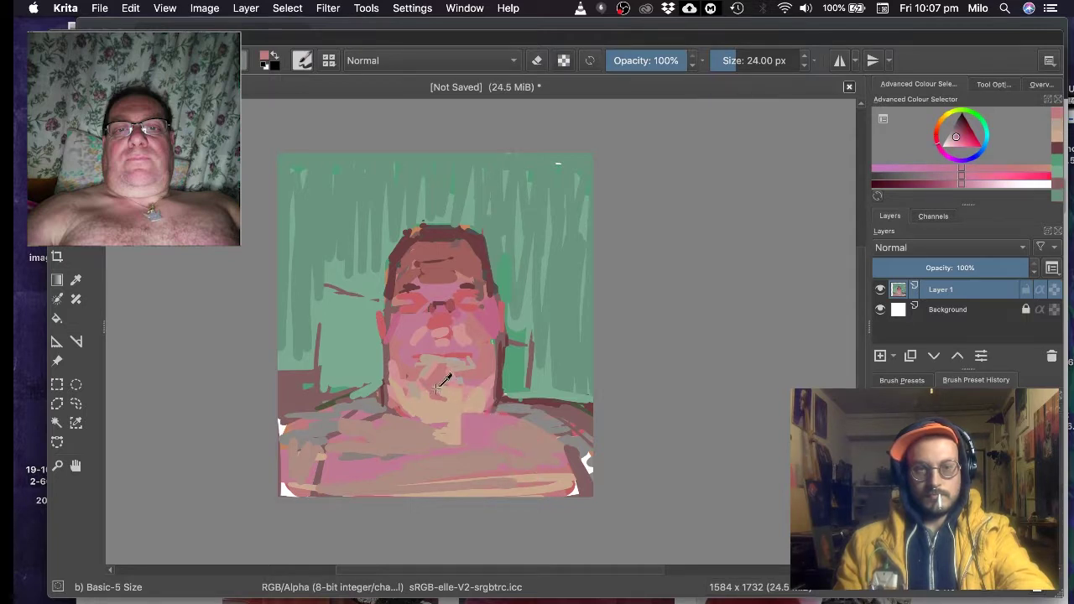
- Sample the light beige of the neck, shift its hue towards pink and paint the chin with it
ctrl+click(444, 348)
ctrl+click(449, 407)
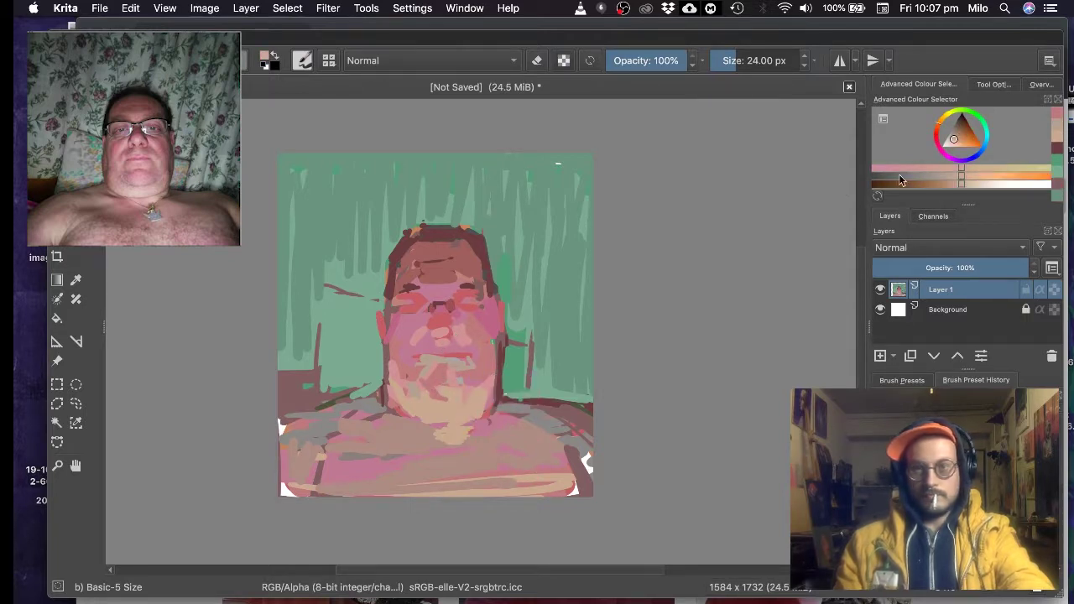
drag(934, 172, 920, 170)
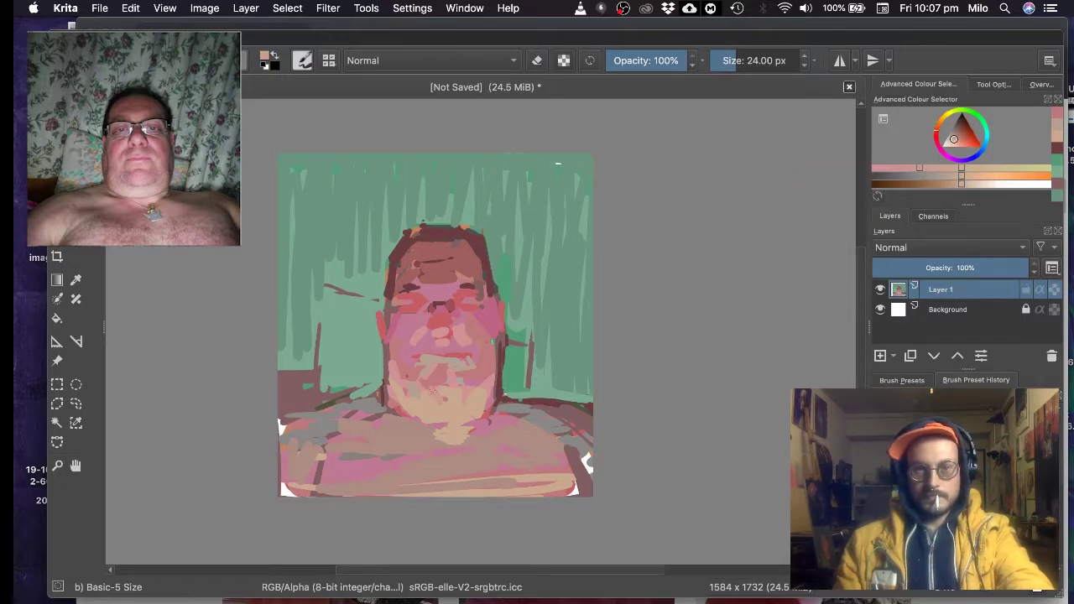
mouse_move(456, 401)
mouse_down()
mouse_move(450, 374)
mouse_move(435, 378)
mouse_move(468, 361)
mouse_up()
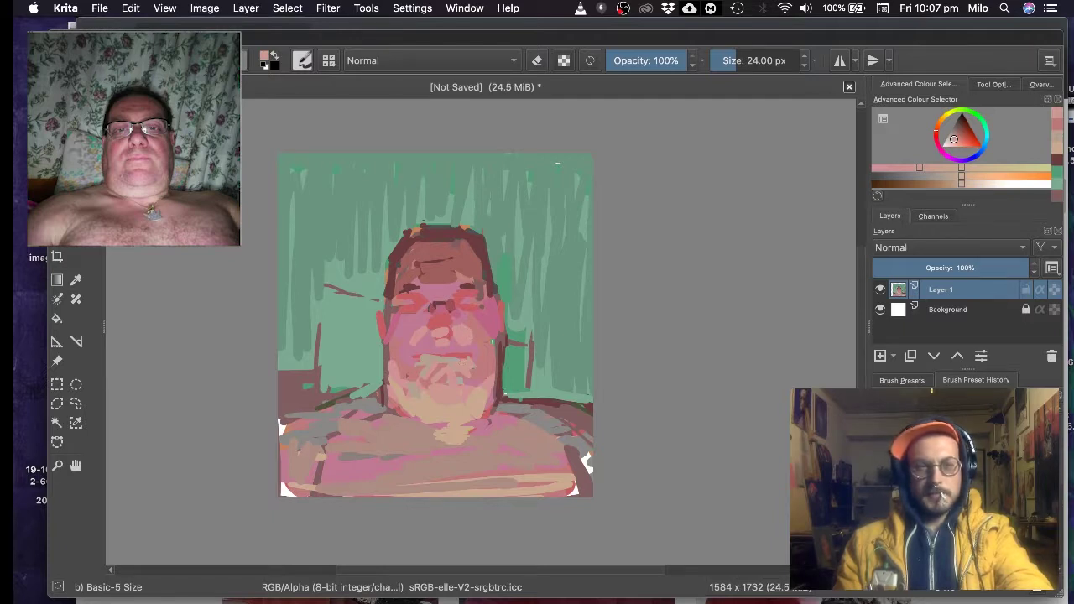
- Sample the face's reds, paint over the middle of the glasses' bridge and add a red mark beneath the lower lip
ctrl+click(484, 356)
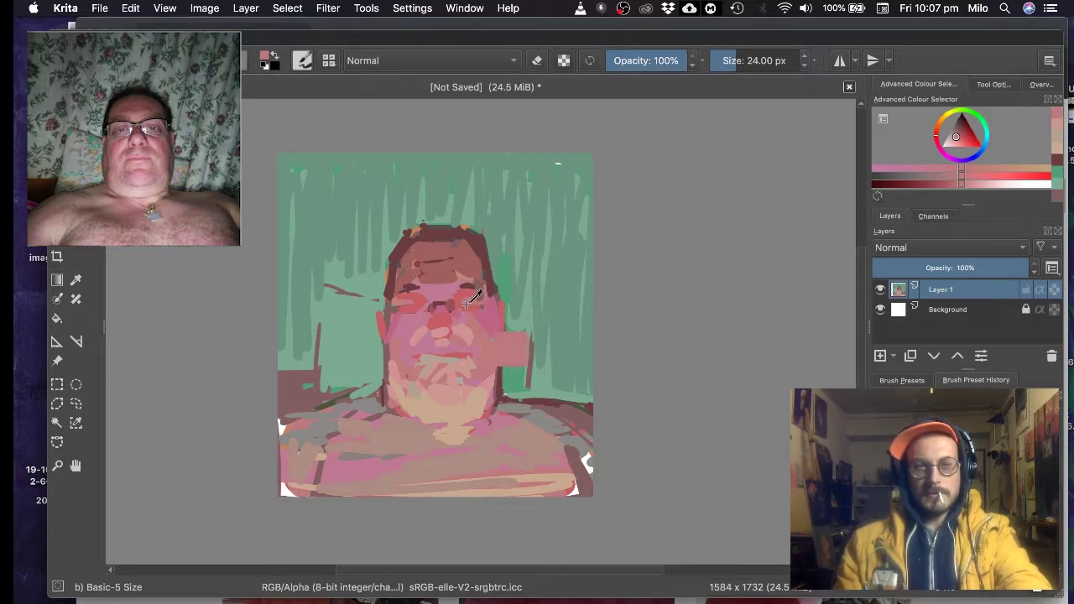
ctrl+click(502, 357)
drag(441, 307, 436, 307)
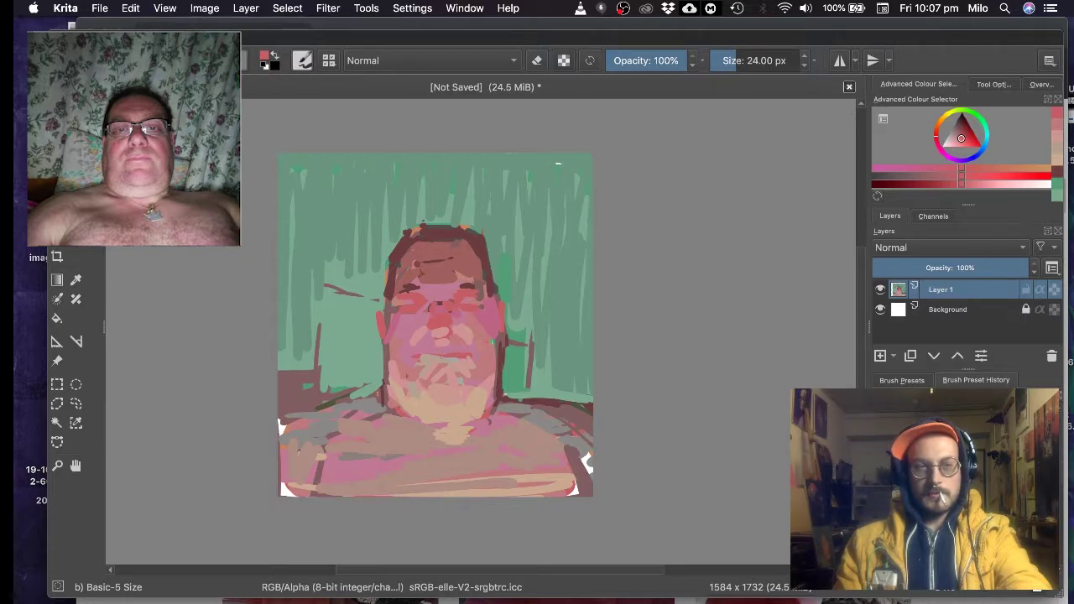
drag(430, 358, 448, 382)
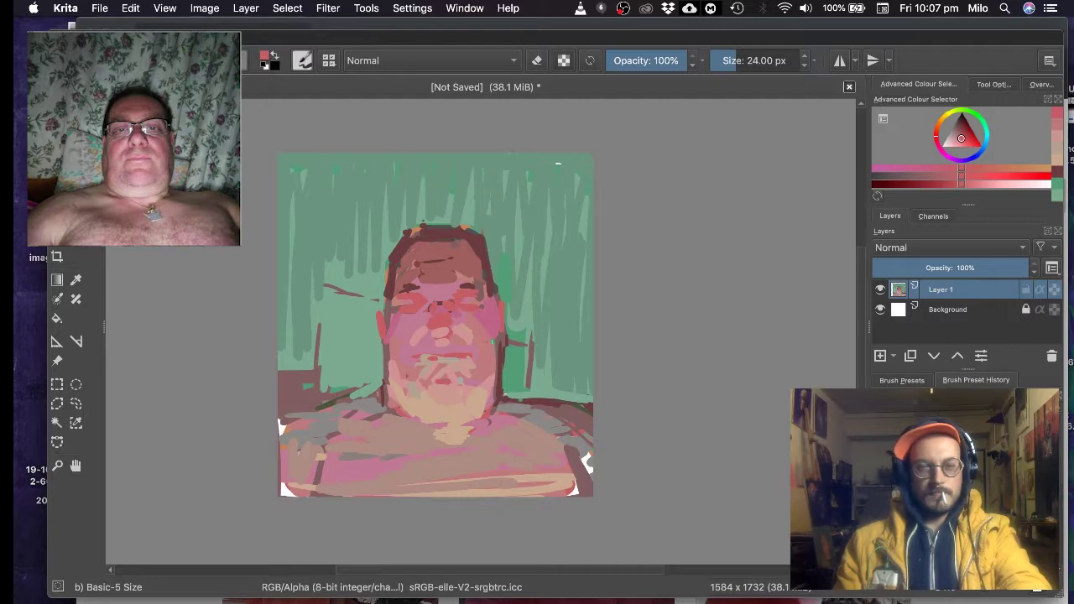
- Sample the reddish brown of the lower forehead and soften the right-hand eyebrow by painting over it
ctrl+click(469, 268)
drag(465, 286, 489, 285)
ctrl+click(476, 270)
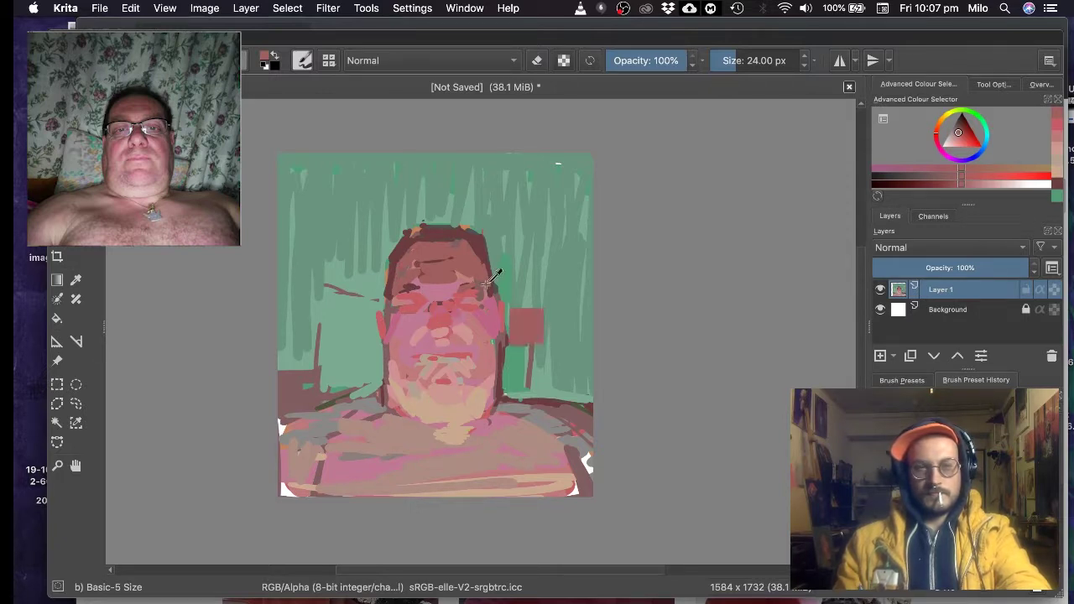
- Outline the right-hand ear and the left-hand side of the jaw in dark brown, and round off the top of the hair
key(ctrl+z)
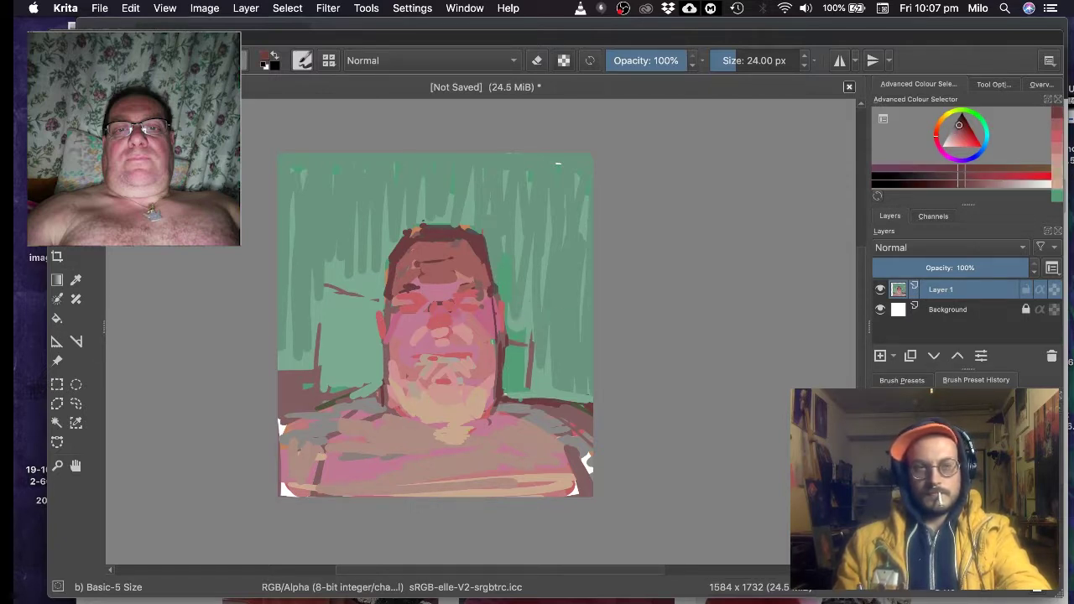
drag(499, 301, 500, 349)
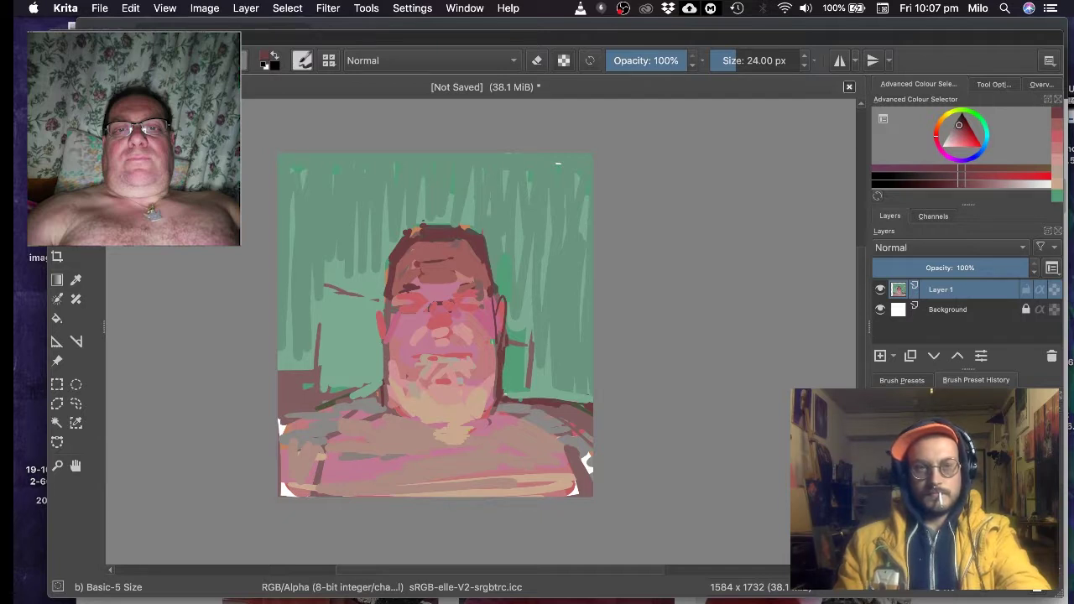
drag(383, 309, 383, 349)
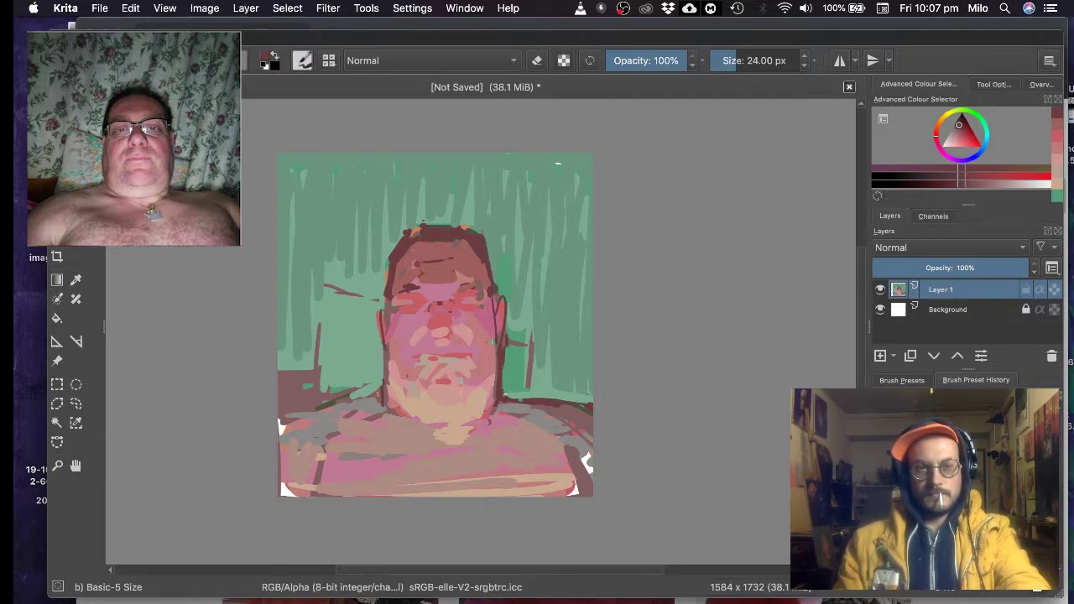
key(ctrl+z)
drag(383, 347, 391, 411)
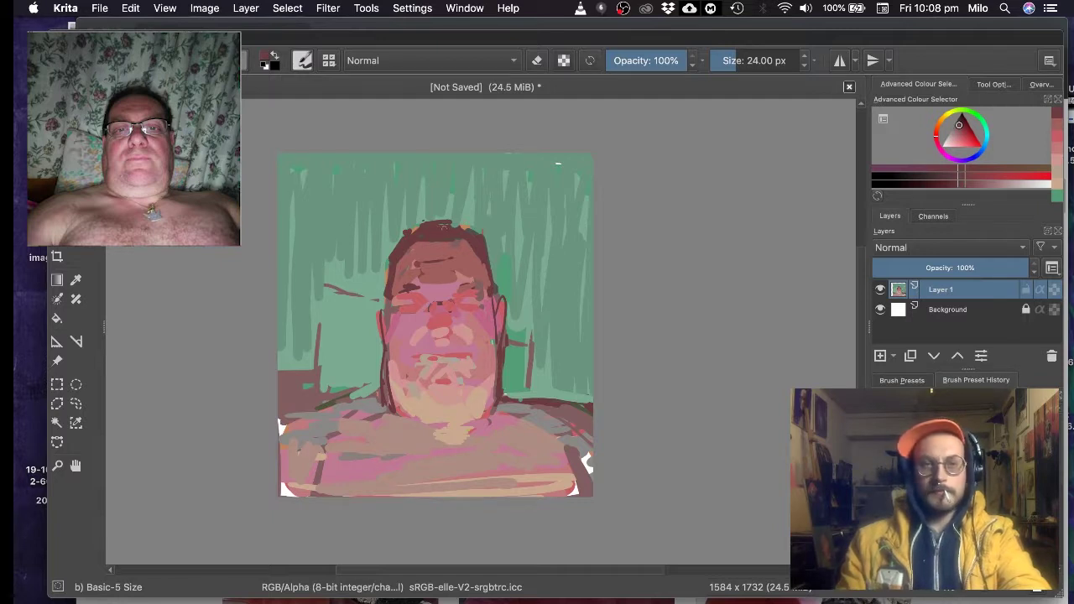
mouse_move(444, 227)
mouse_down()
mouse_move(432, 227)
mouse_move(457, 224)
mouse_up()
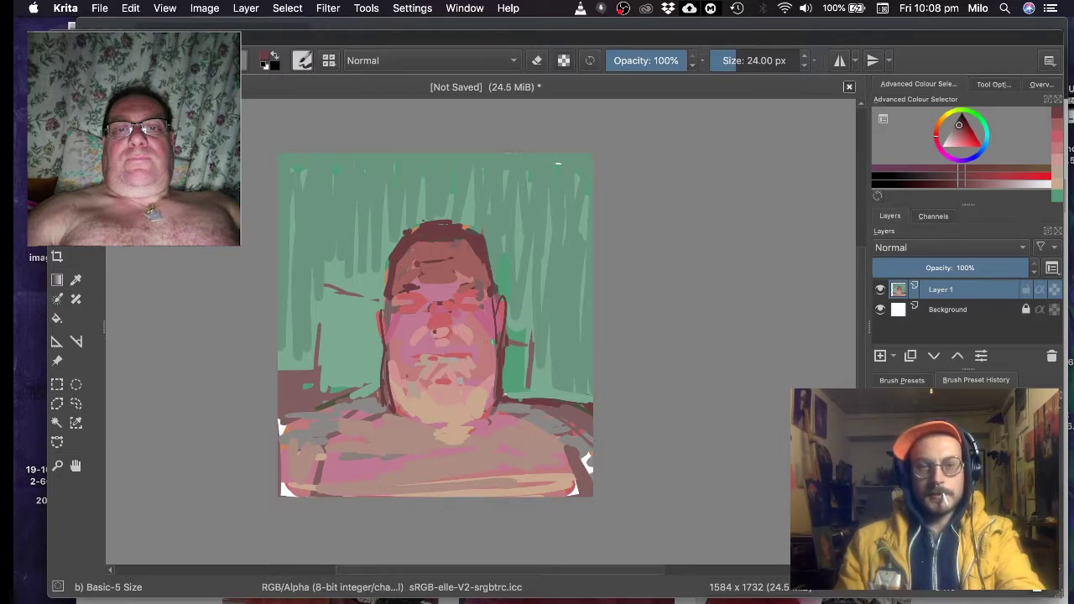
- Dab in the dark nostrils, then sample the nose's pink and red and repaint its tip, bridge and left-hand side
click(445, 332)
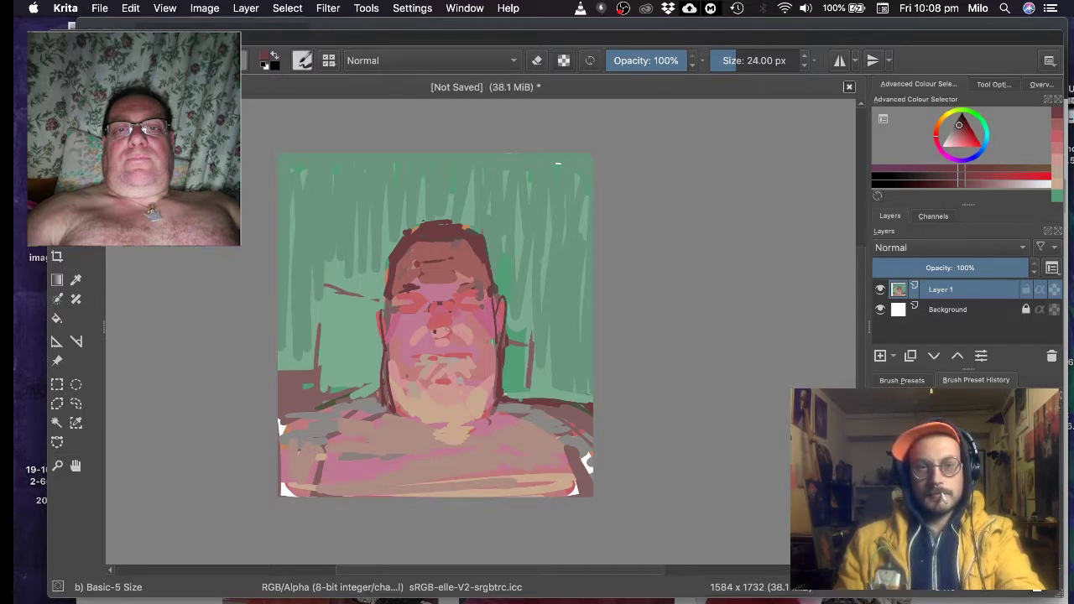
ctrl+click(436, 323)
ctrl+click(440, 336)
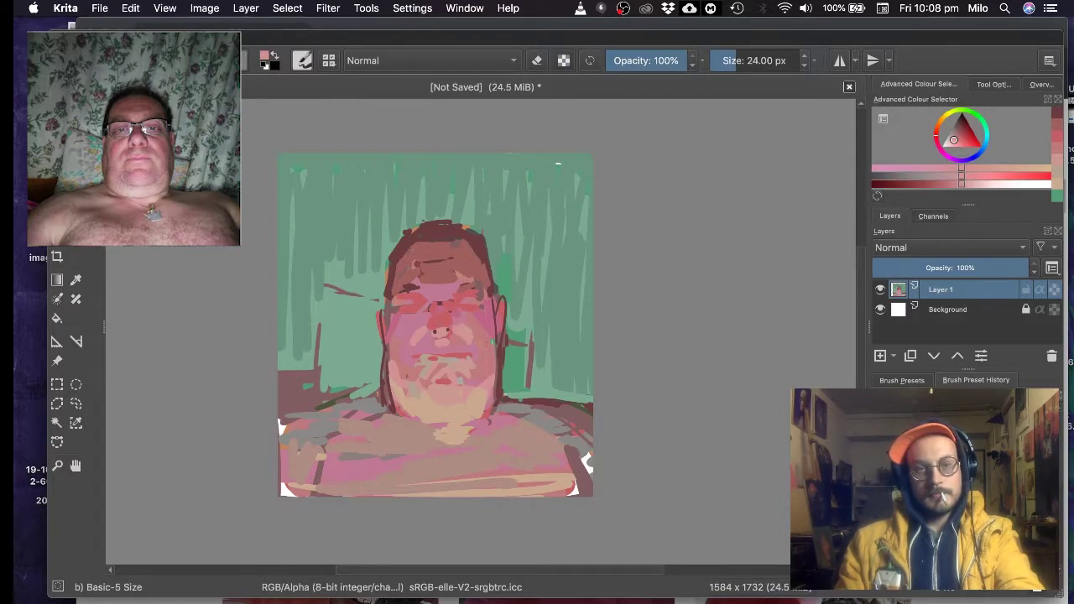
click(441, 323)
ctrl+click(439, 314)
click(441, 318)
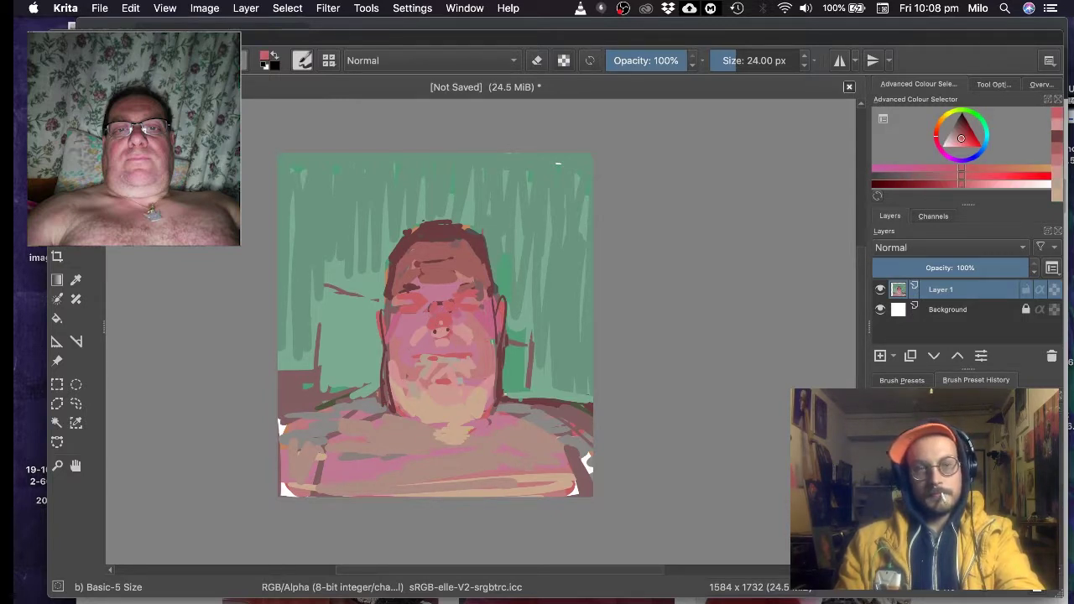
drag(428, 317, 424, 328)
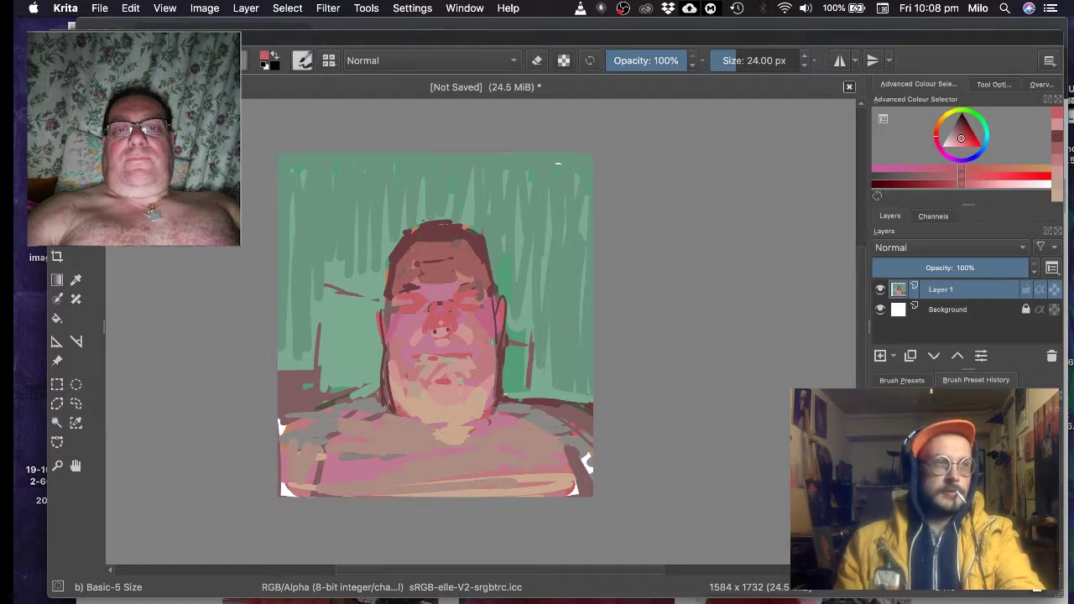
- Sample the grey-green of the background and cover the brown vertical line and the area above the brown block left of the head
ctrl+click(363, 180)
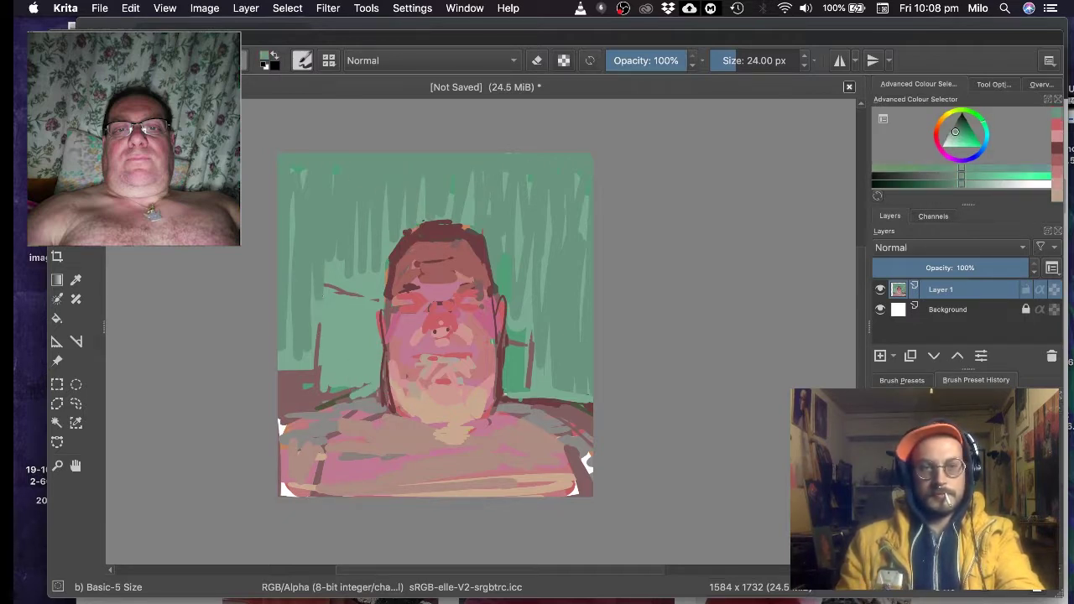
drag(280, 356, 309, 357)
drag(313, 296, 318, 364)
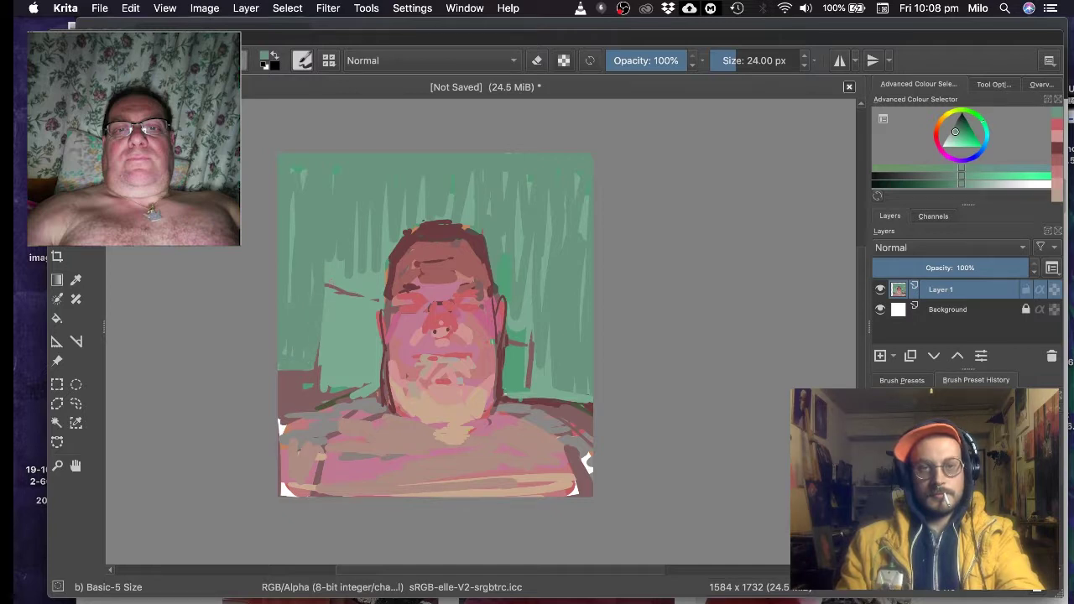
- Sample the saturated green beside the neck, edge the right-hand shoulder with it and hatch the background left of the head
ctrl+click(517, 363)
mouse_move(530, 399)
mouse_down()
mouse_move(563, 395)
mouse_move(541, 392)
mouse_up()
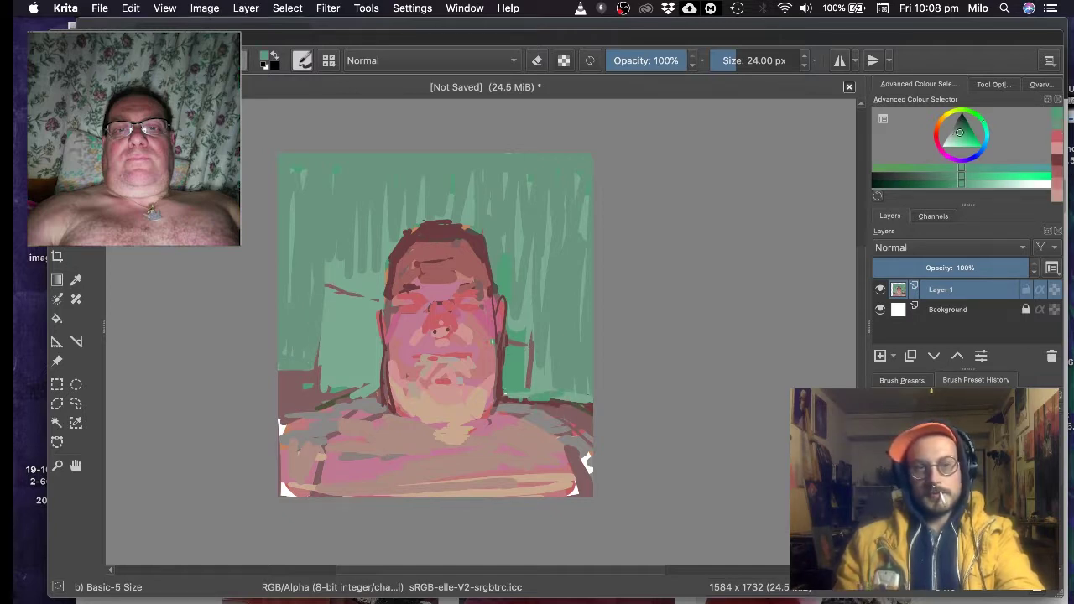
mouse_move(378, 332)
mouse_down()
mouse_move(368, 369)
mouse_move(341, 352)
mouse_move(321, 386)
mouse_up()
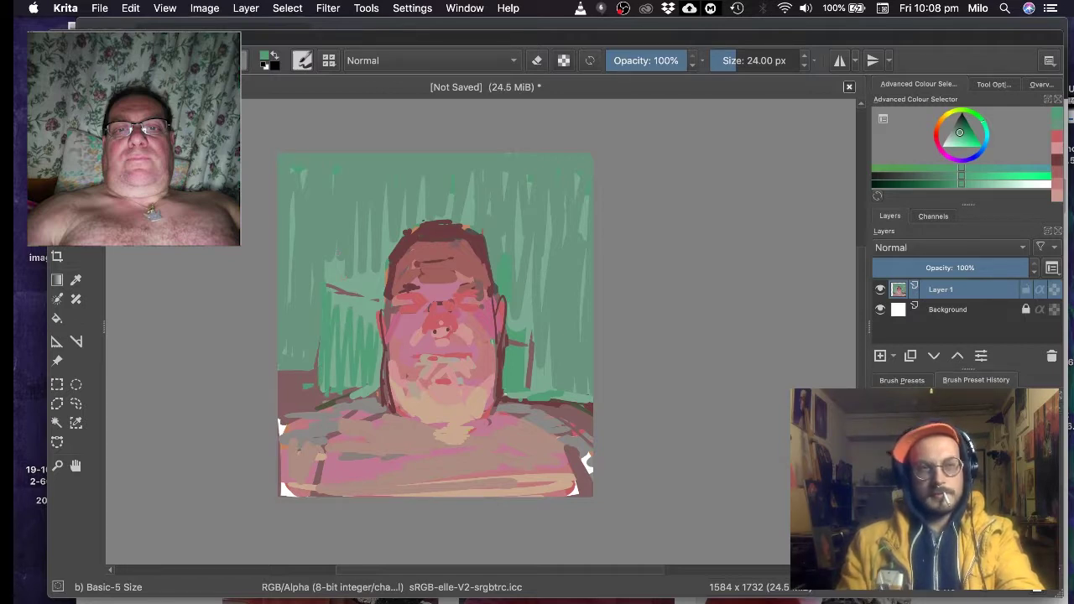
drag(328, 262, 326, 285)
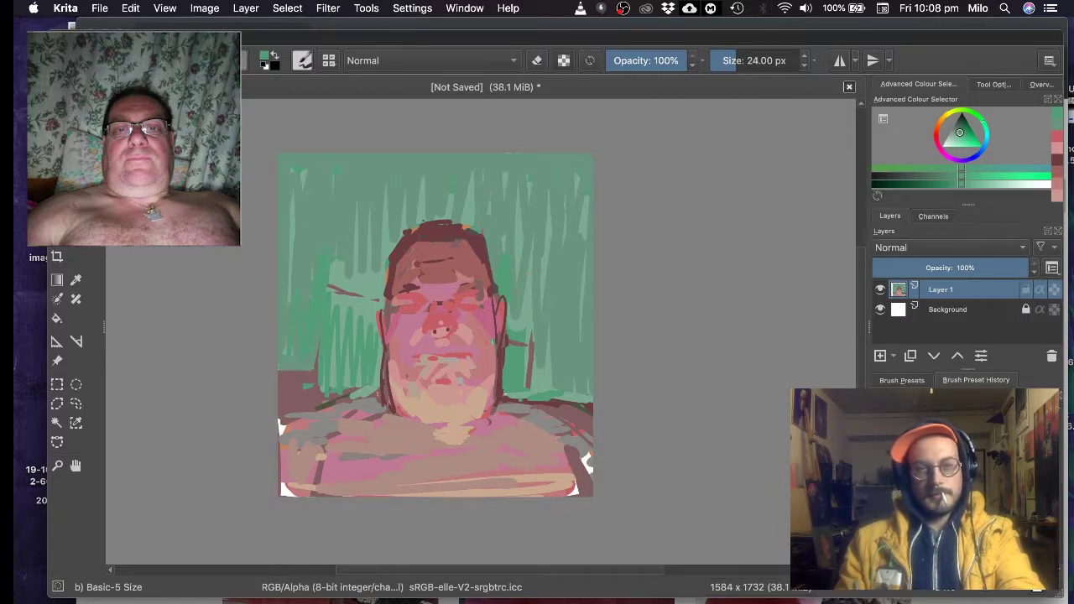
- Increase the brush size to 35 px, sample the muted brown of the right-hand shoulder and paint down its outer side
key(bracketright)
key(bracketright)
key(bracketright)
key(bracketright)
key(bracketright)
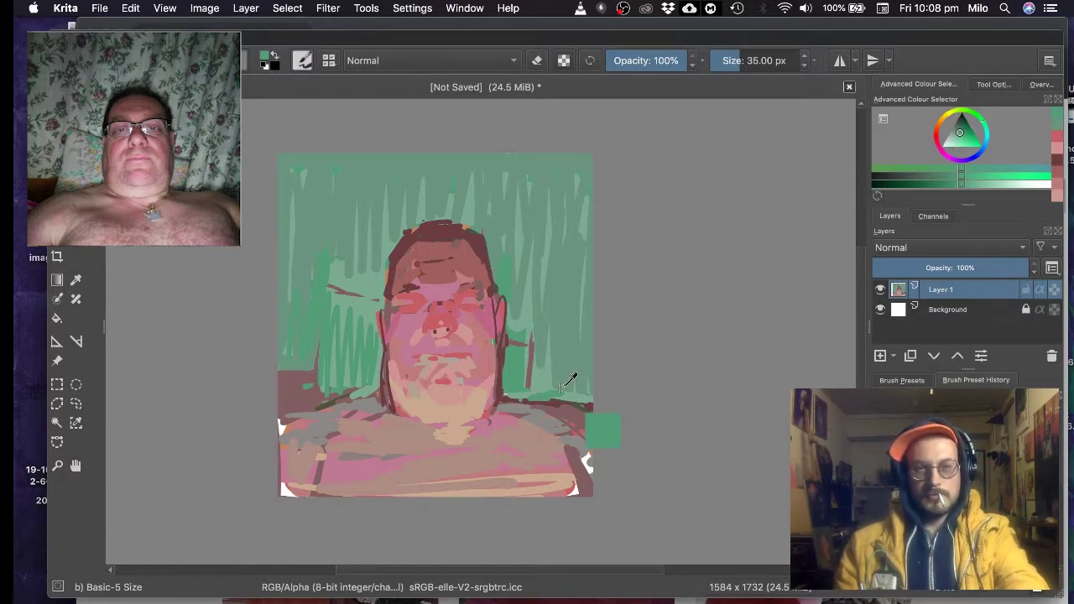
ctrl+click(525, 408)
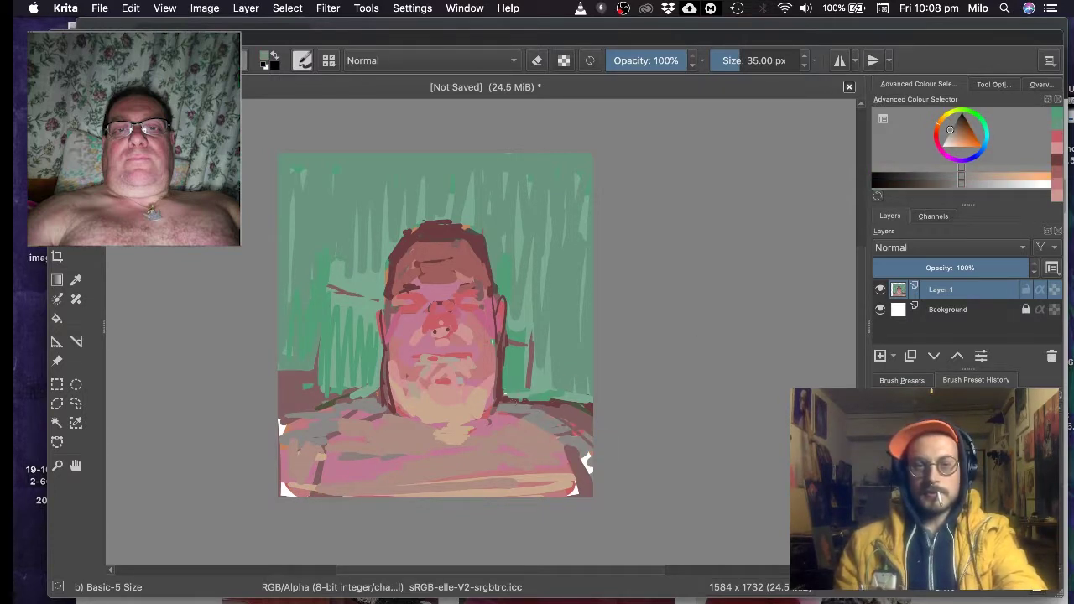
click(952, 134)
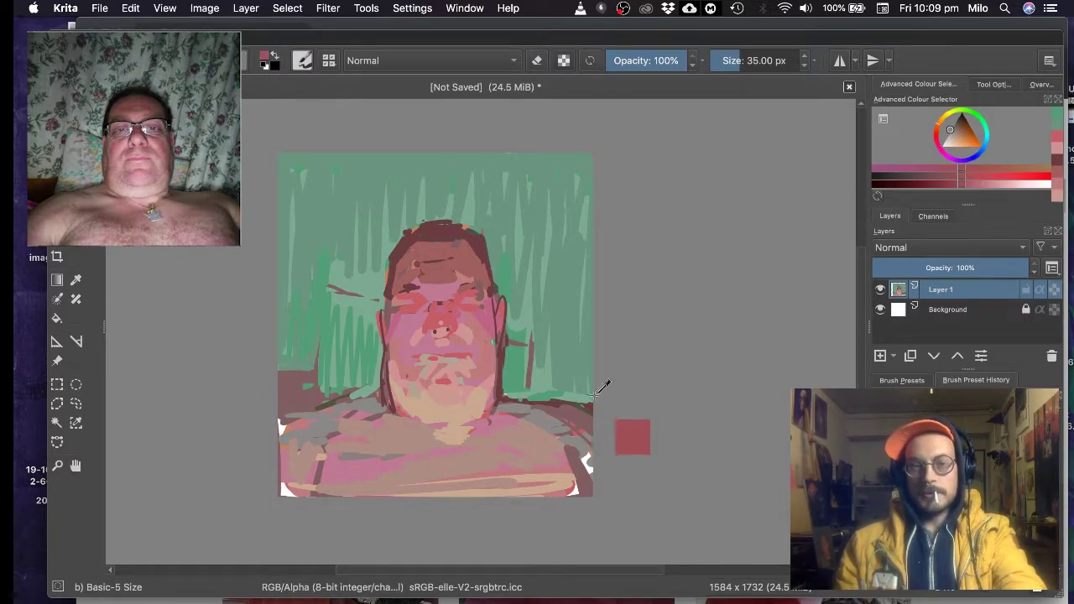
ctrl+click(565, 409)
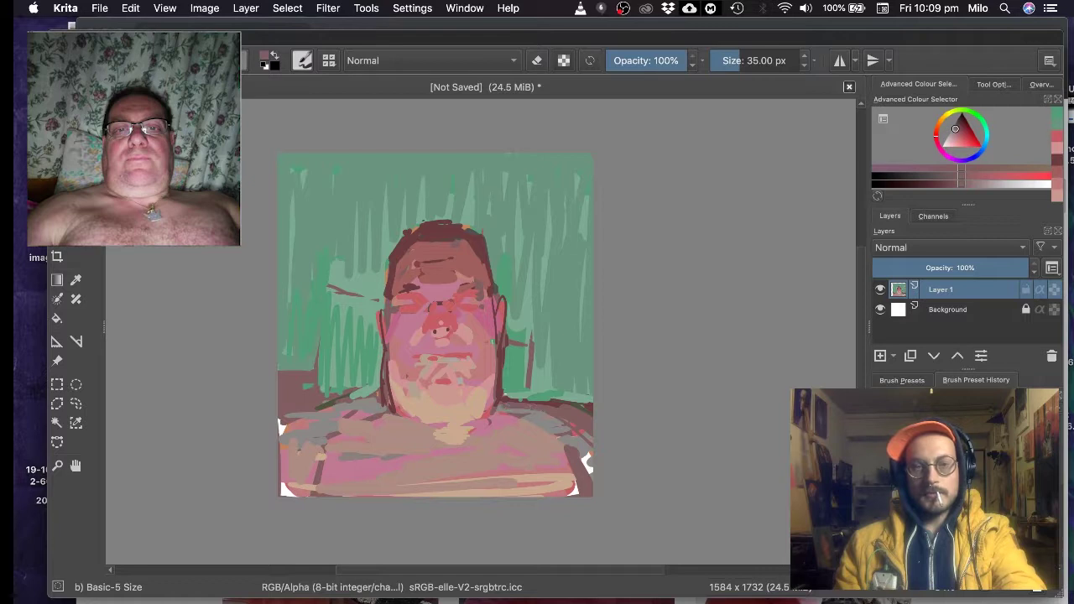
mouse_move(560, 421)
mouse_down()
mouse_move(530, 422)
mouse_move(569, 445)
mouse_up()
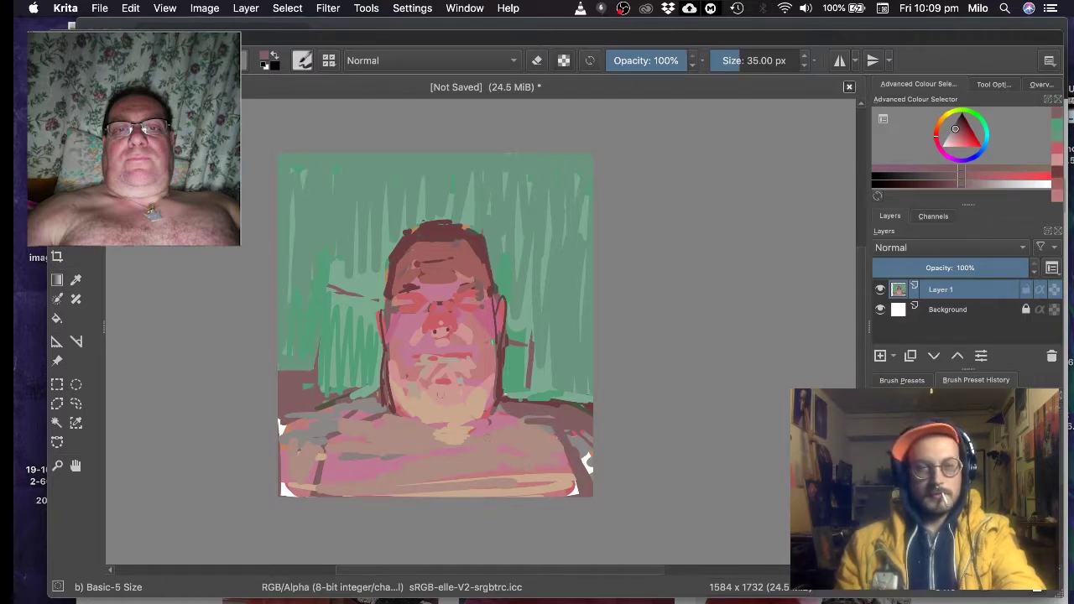
- Darken the inner edges of the jaw with the muted brown, and sample pink skin tones to repaint the left-hand cheek
drag(495, 369, 496, 398)
ctrl+click(492, 357)
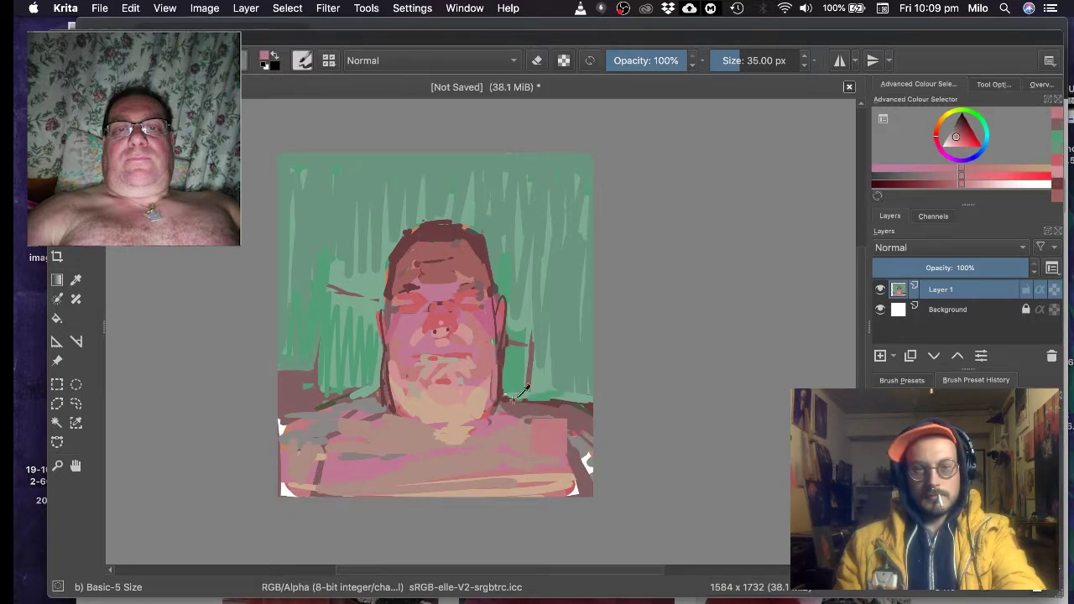
ctrl+click(575, 449)
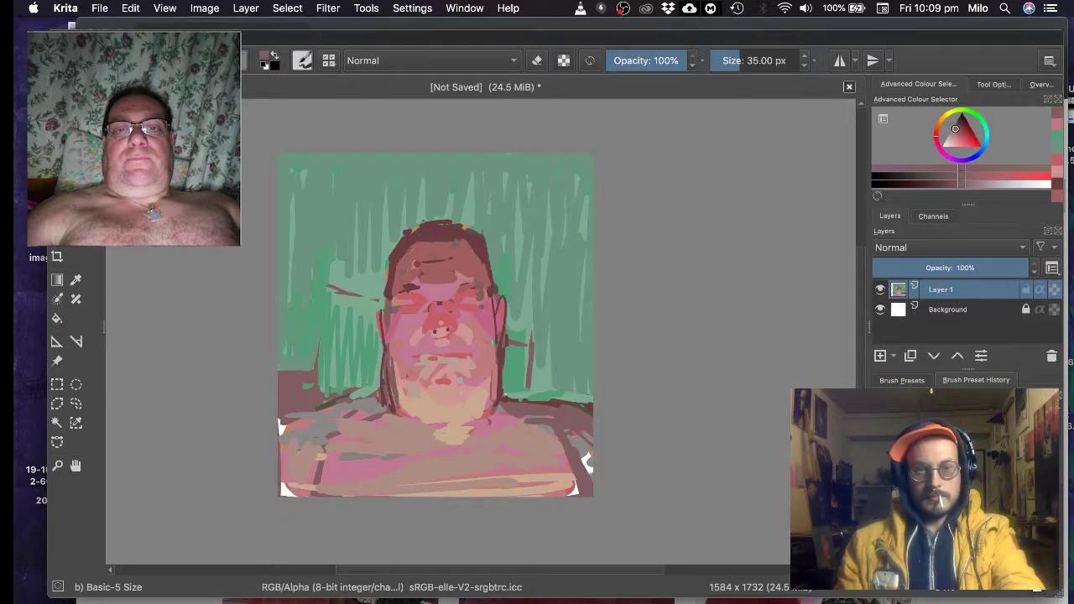
ctrl+click(406, 374)
drag(403, 359, 401, 367)
ctrl+click(397, 357)
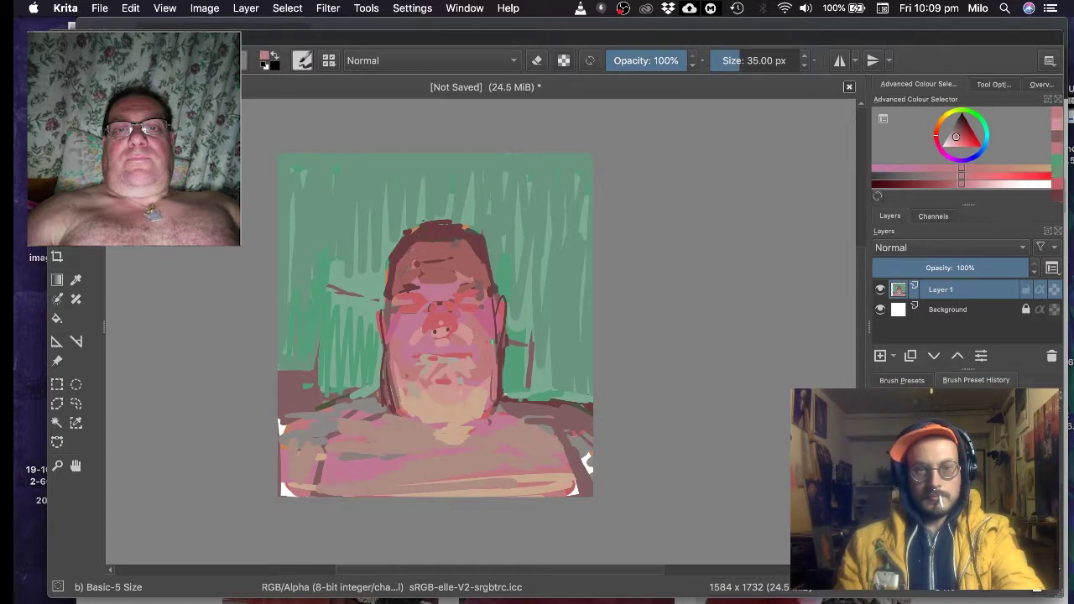
- Sample muted browns and a darker brown, and draw strokes along the top edge of the left-hand shoulder and across the upper chest
ctrl+click(383, 399)
ctrl+click(536, 401)
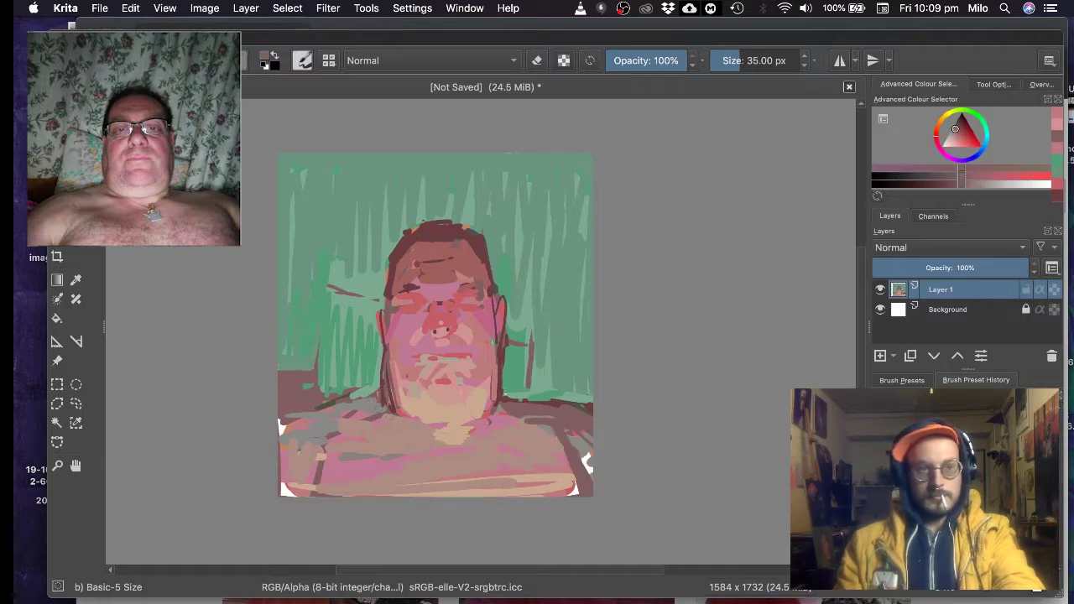
drag(401, 411, 437, 267)
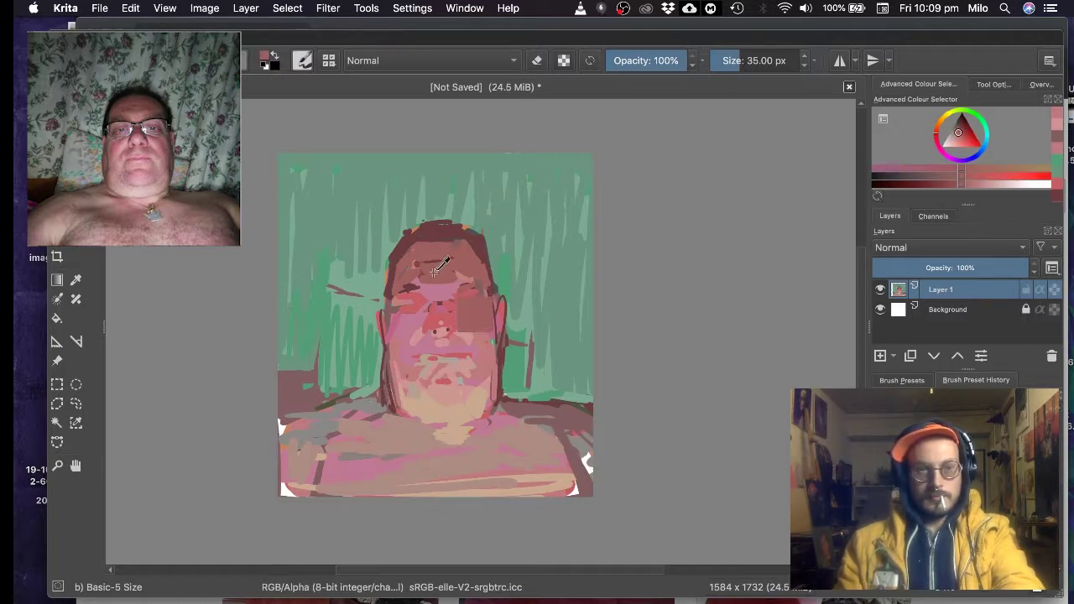
ctrl+click(518, 407)
drag(367, 411, 386, 406)
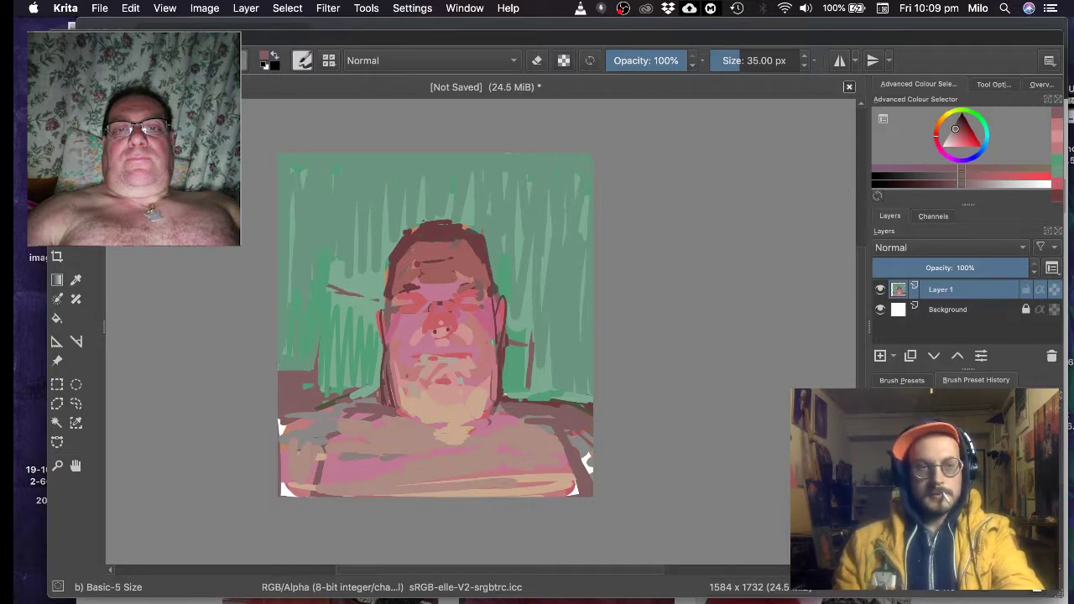
drag(328, 462, 394, 442)
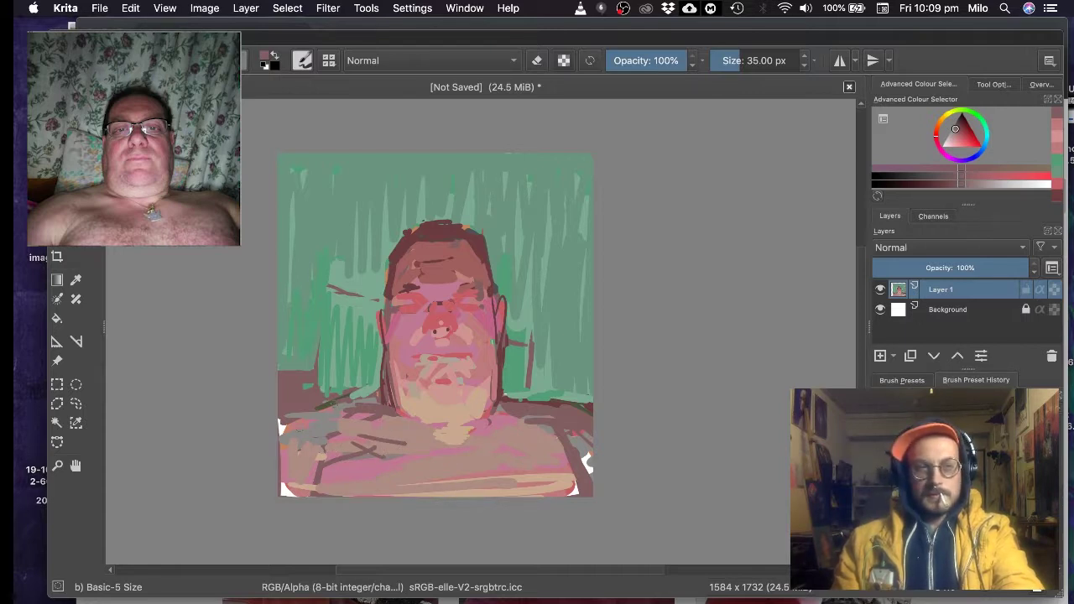
ctrl+click(385, 385)
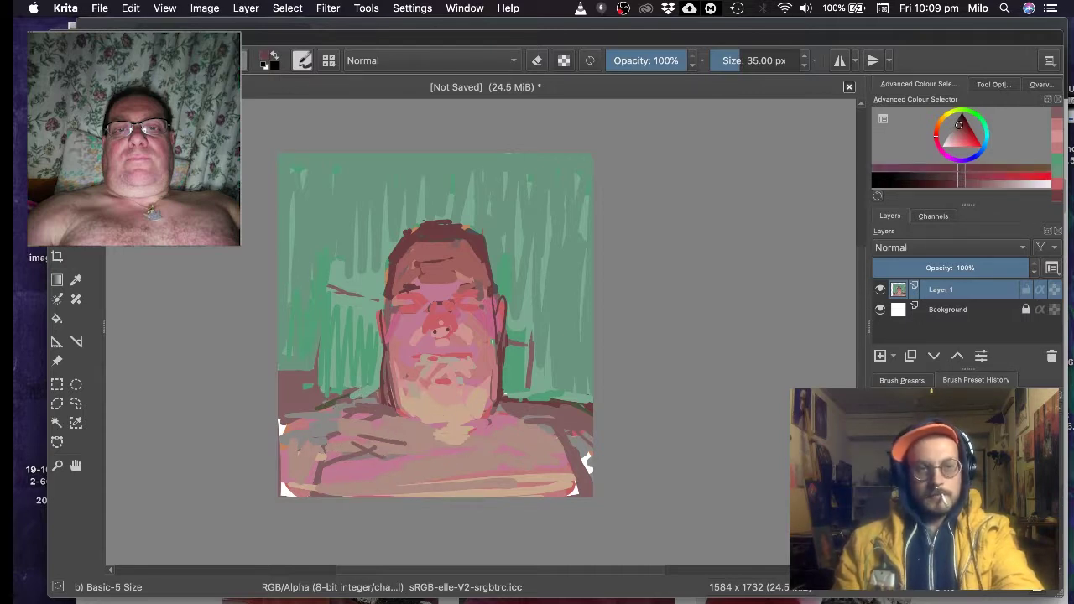
drag(331, 408, 384, 391)
- Sample a dark brown, shift its hue towards orange, repaint the block left of the head and darken the inner edge of the right-hand ear
ctrl+click(309, 387)
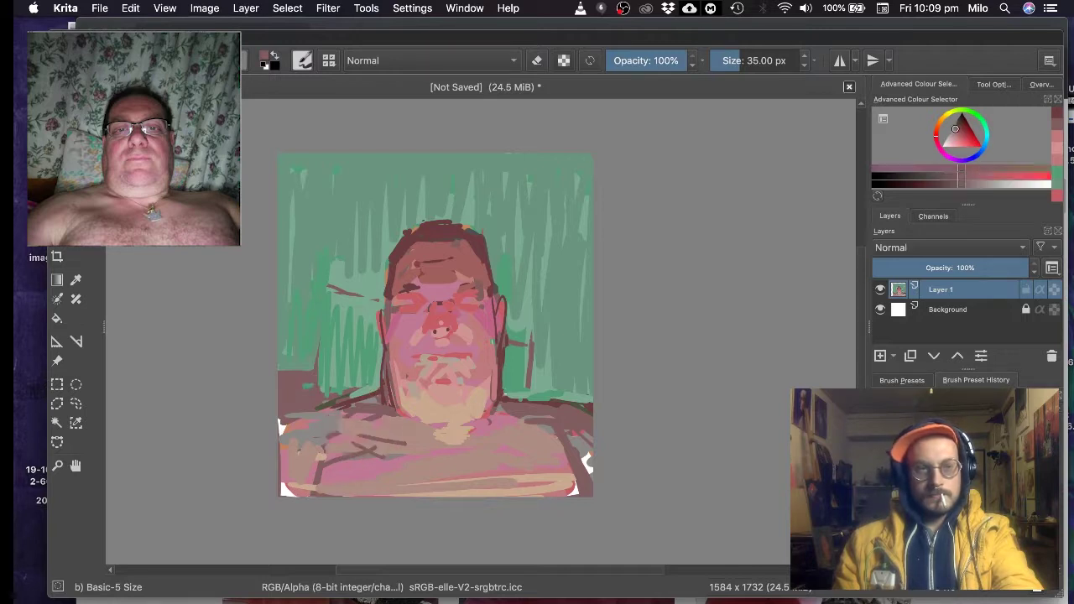
ctrl+drag(475, 196, 481, 237)
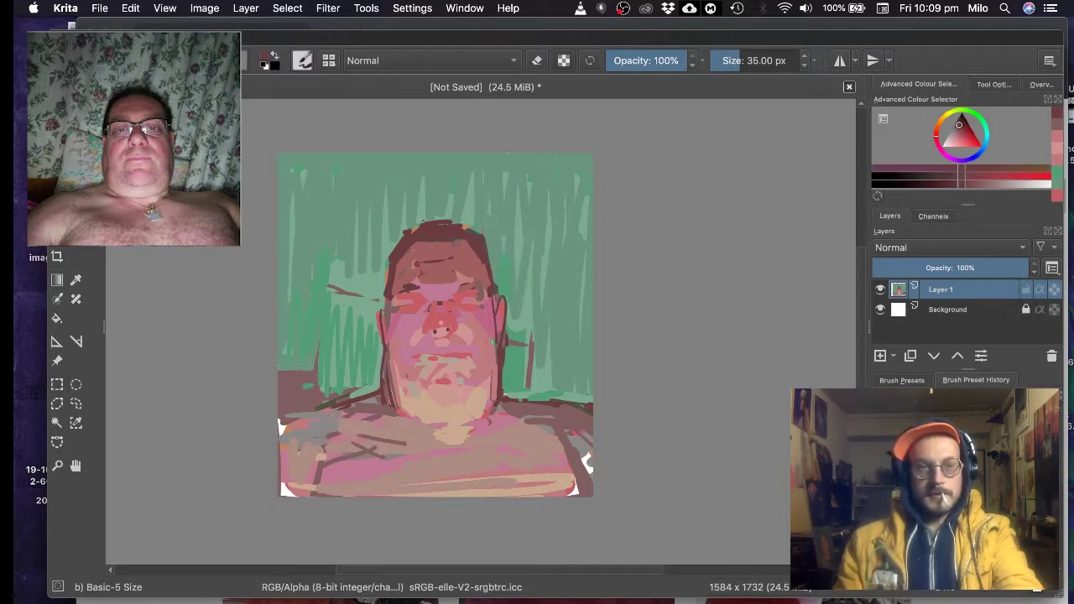
mouse_move(280, 381)
mouse_down()
mouse_move(306, 381)
mouse_move(278, 403)
mouse_move(284, 418)
mouse_move(308, 390)
mouse_move(314, 415)
mouse_up()
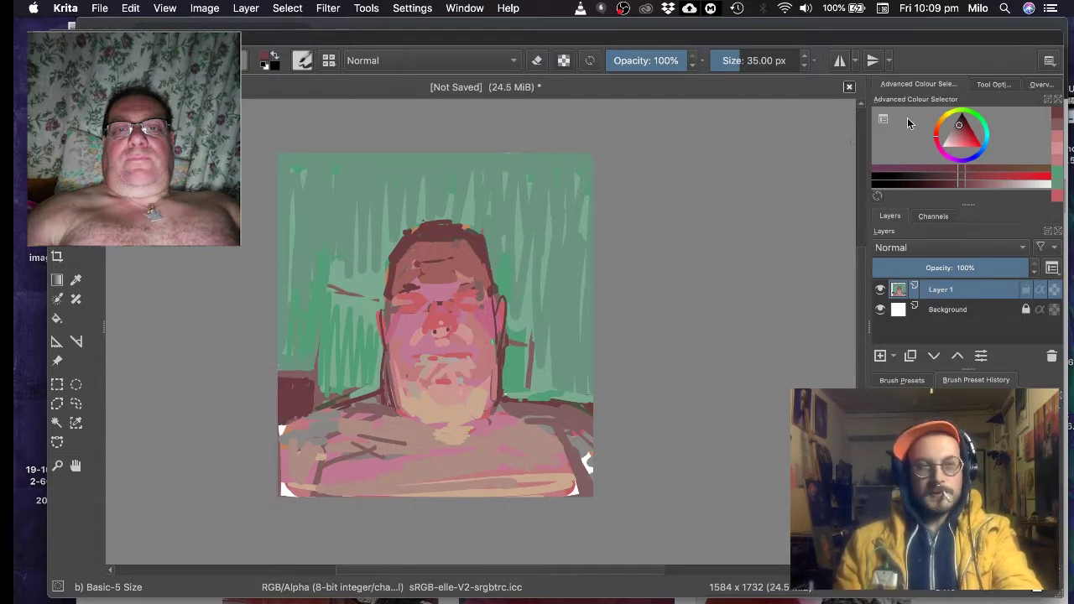
drag(939, 138, 937, 126)
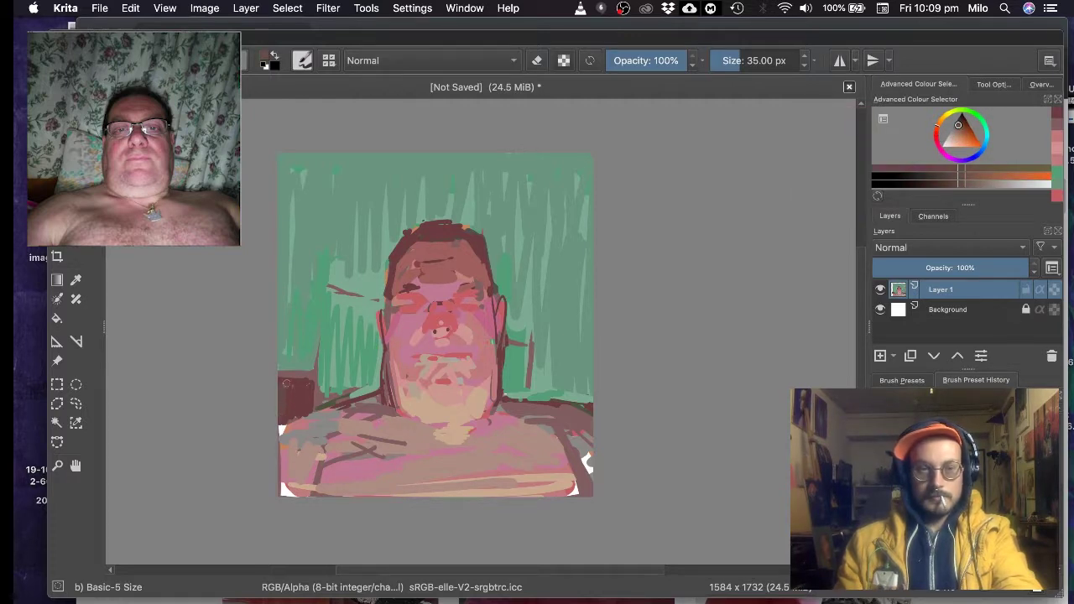
mouse_move(287, 384)
mouse_down()
mouse_move(300, 411)
mouse_move(316, 407)
mouse_up()
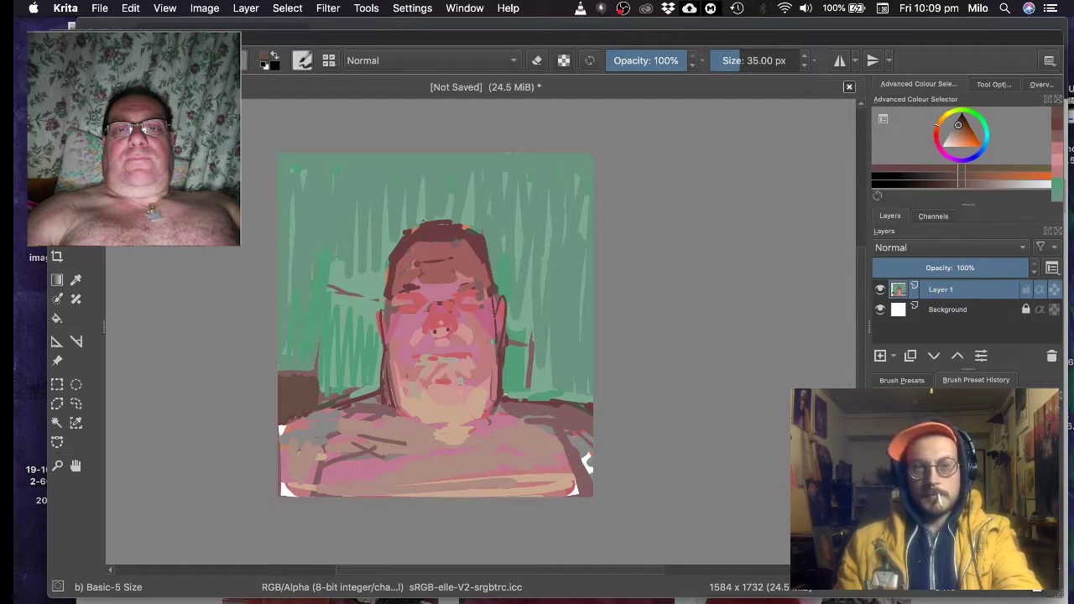
drag(496, 298, 498, 311)
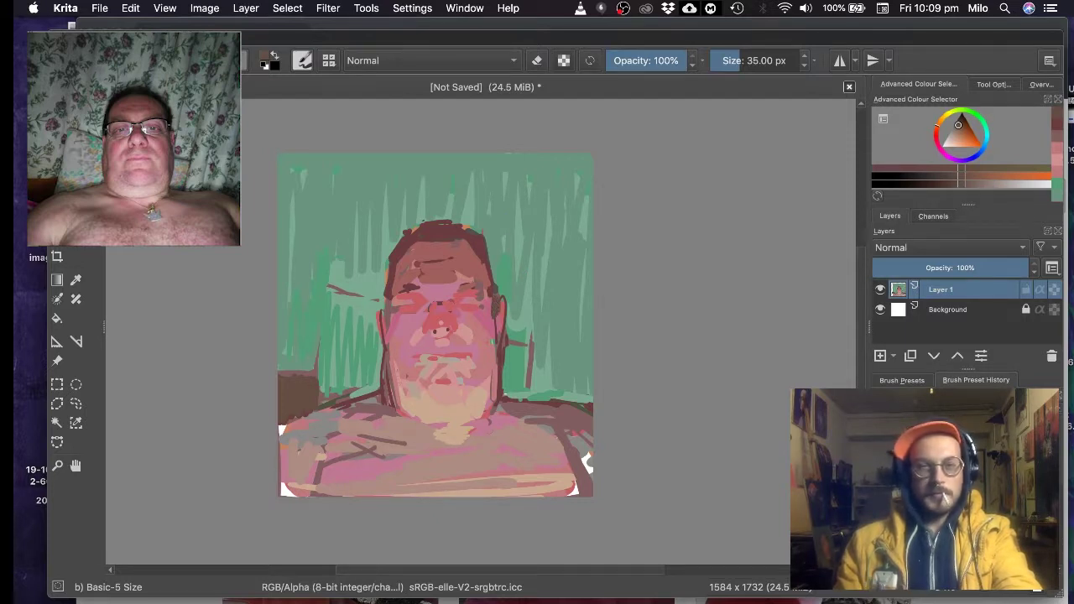
- Sample the block's dark brown, fill the white gap beside the left-hand shoulder and draw contour lines at both armpits
click(954, 128)
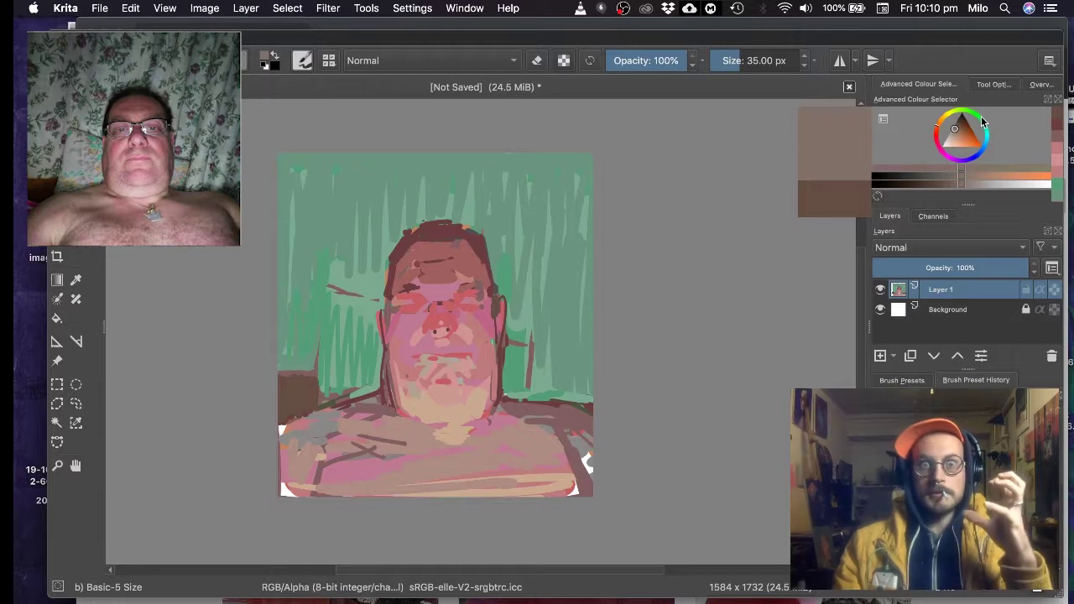
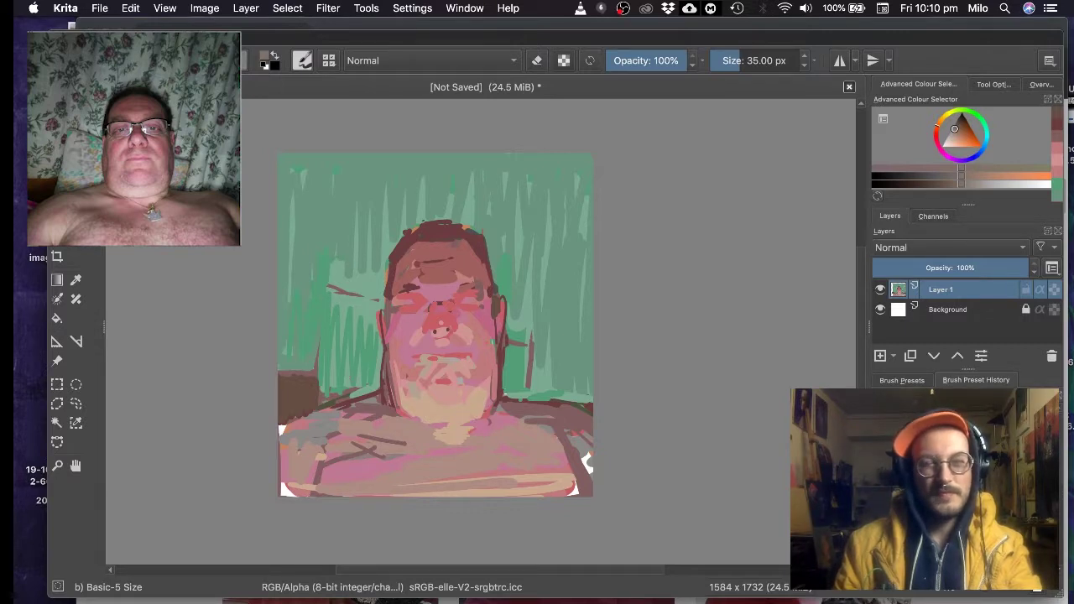
ctrl+click(307, 394)
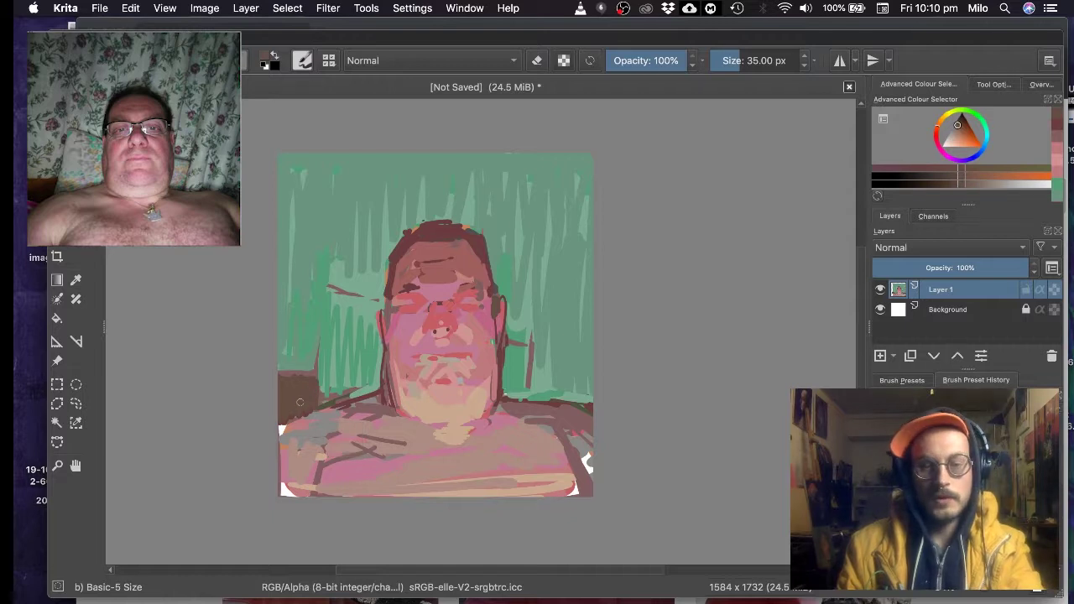
drag(290, 414, 280, 428)
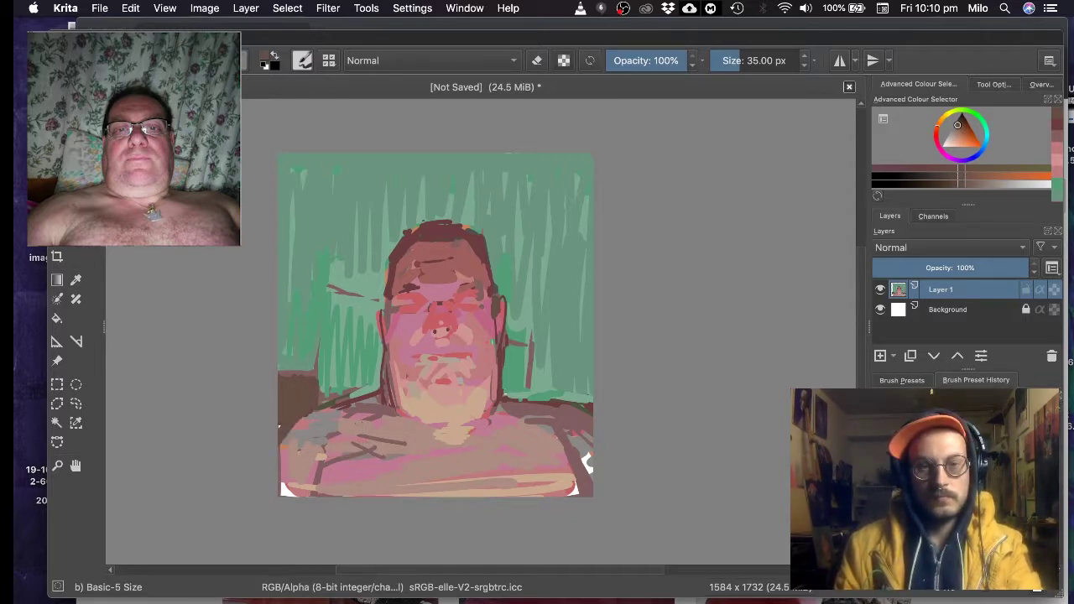
drag(332, 495, 359, 461)
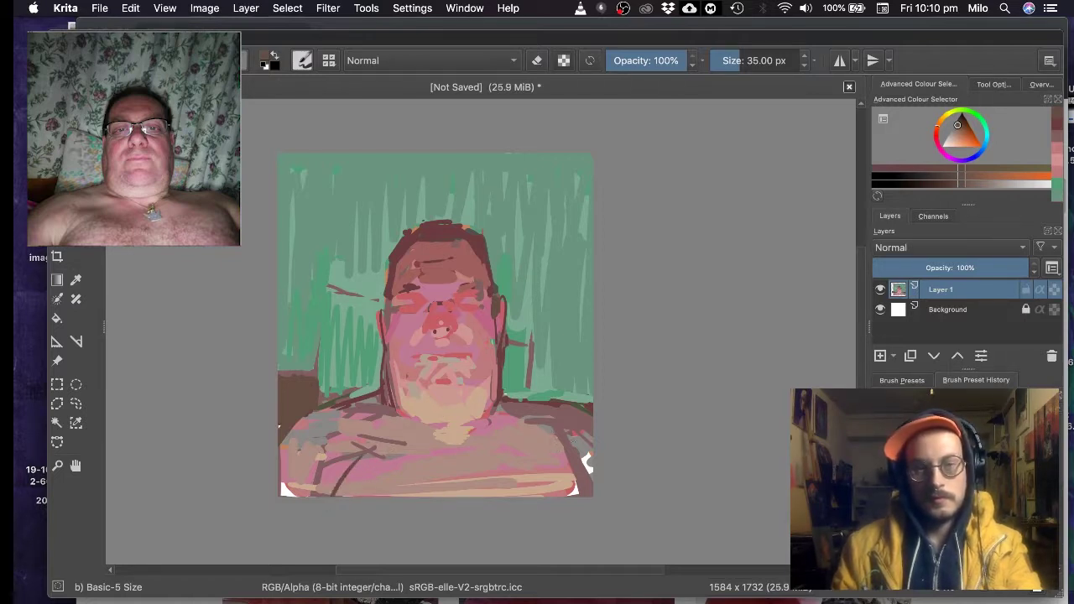
drag(578, 444, 587, 472)
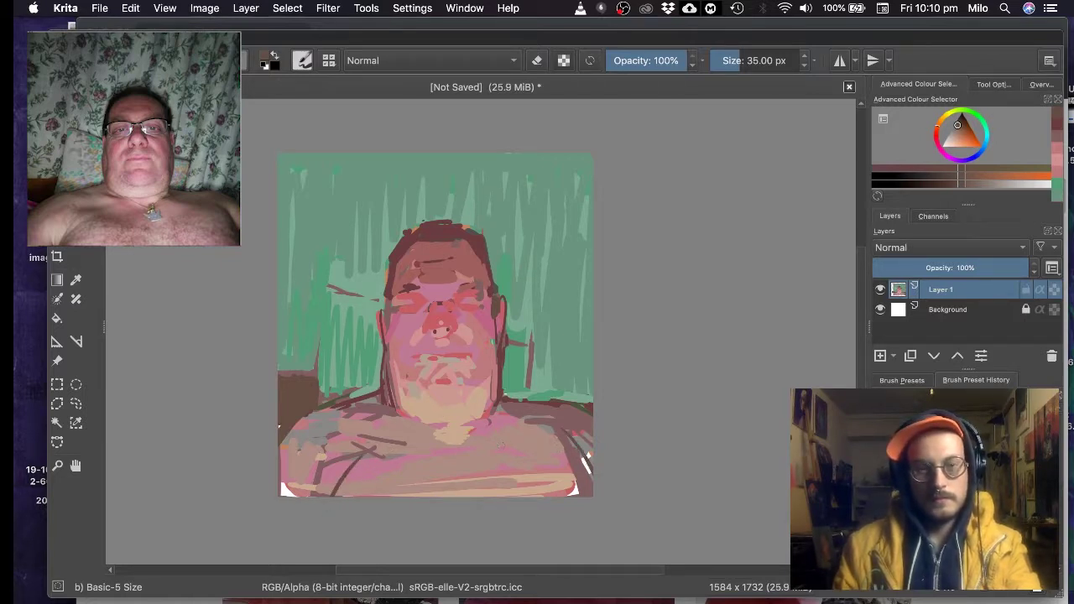
- Sample the beige of the lower chest, shift its hue to pale yellow-green and paint a highlight along the chest's lower edge
ctrl+click(521, 495)
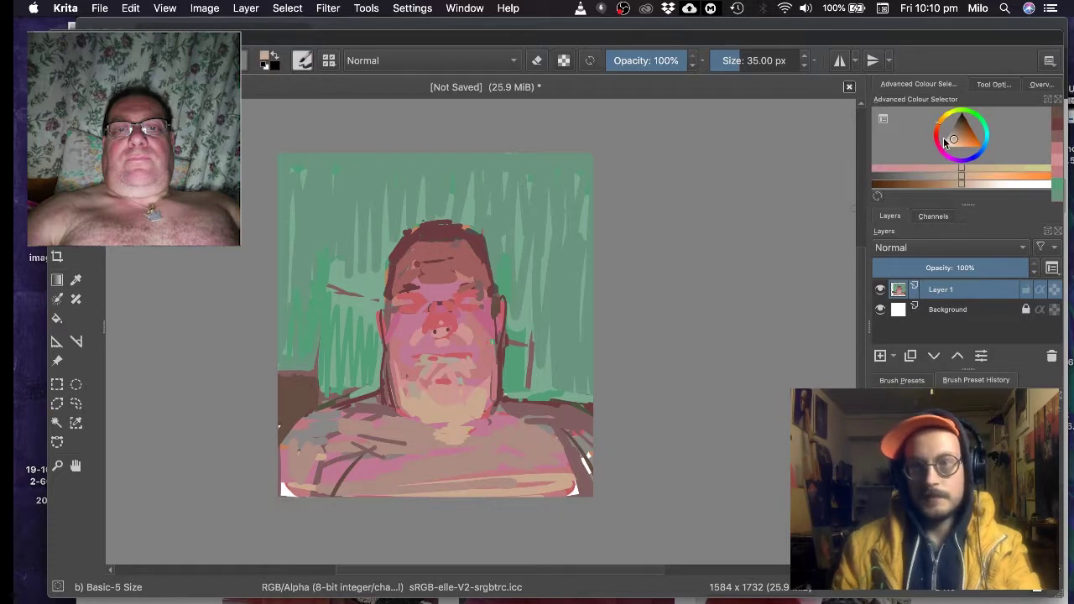
drag(963, 173, 982, 172)
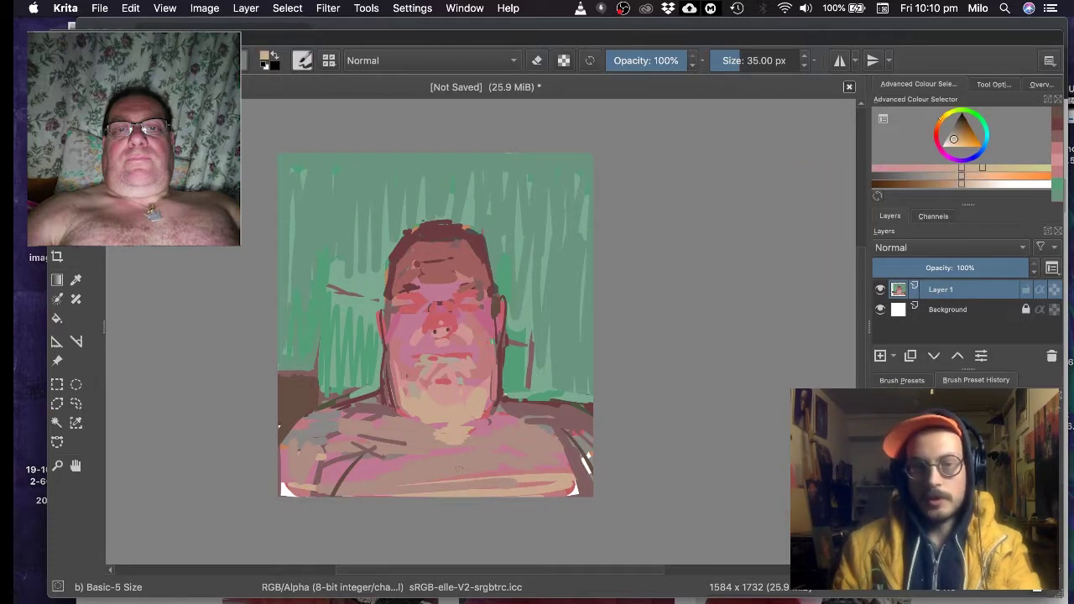
click(1007, 172)
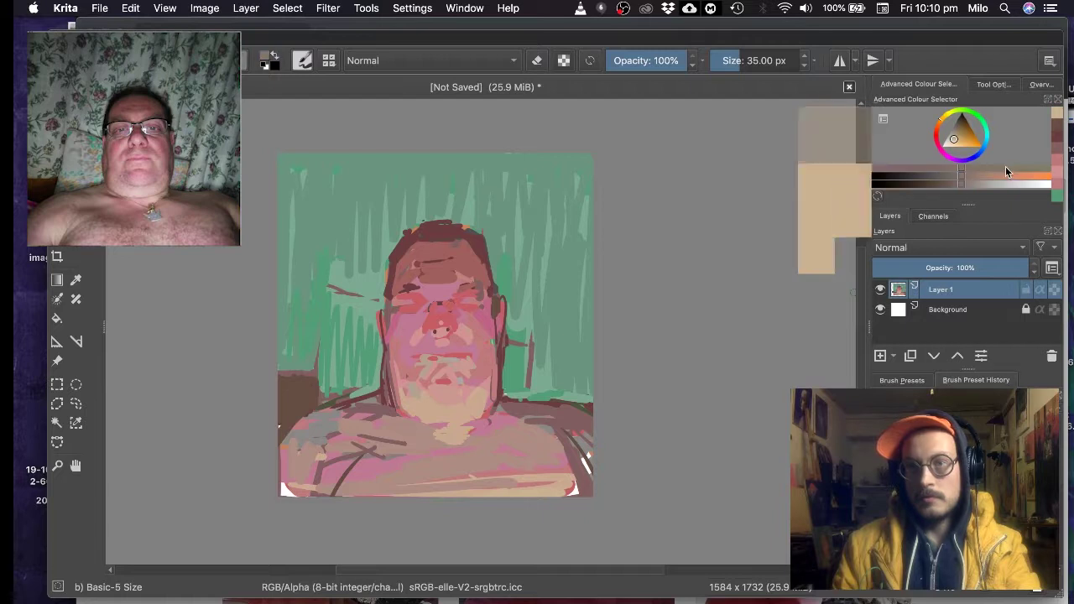
click(1024, 172)
ctrl+click(542, 491)
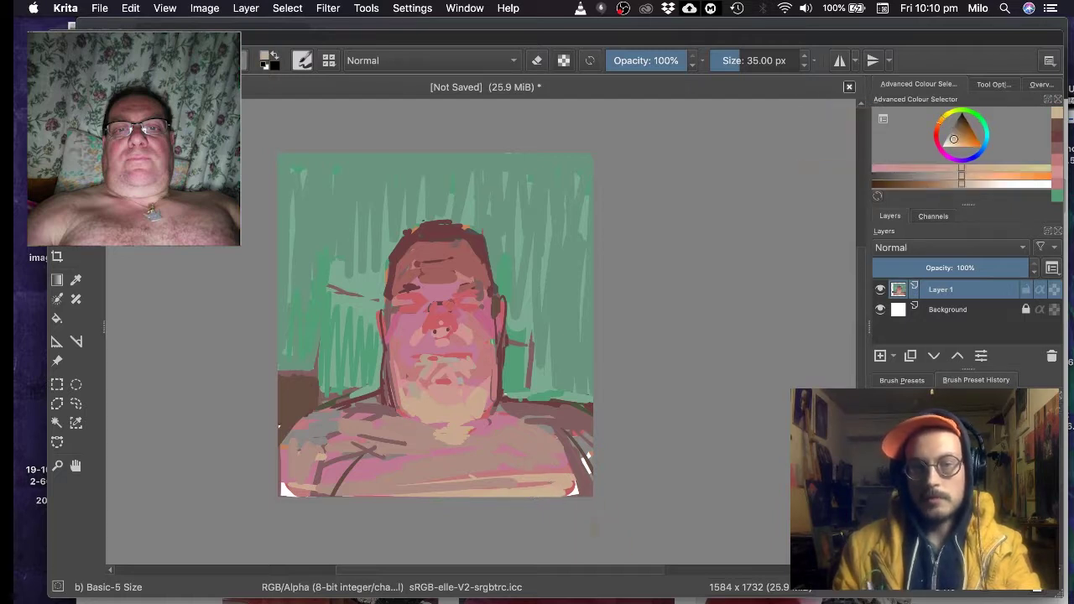
click(1008, 172)
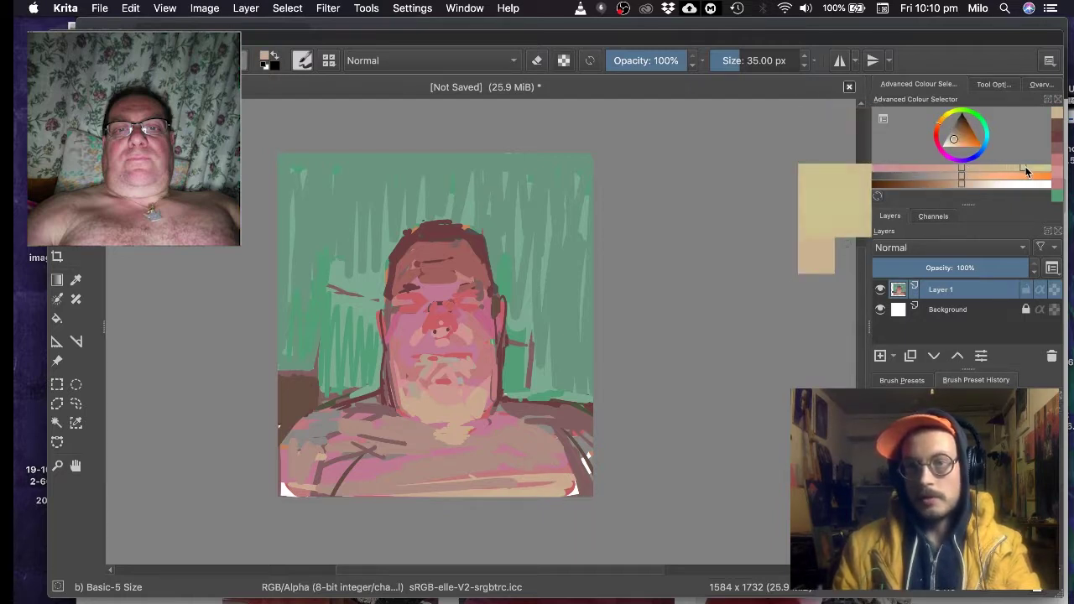
click(1031, 172)
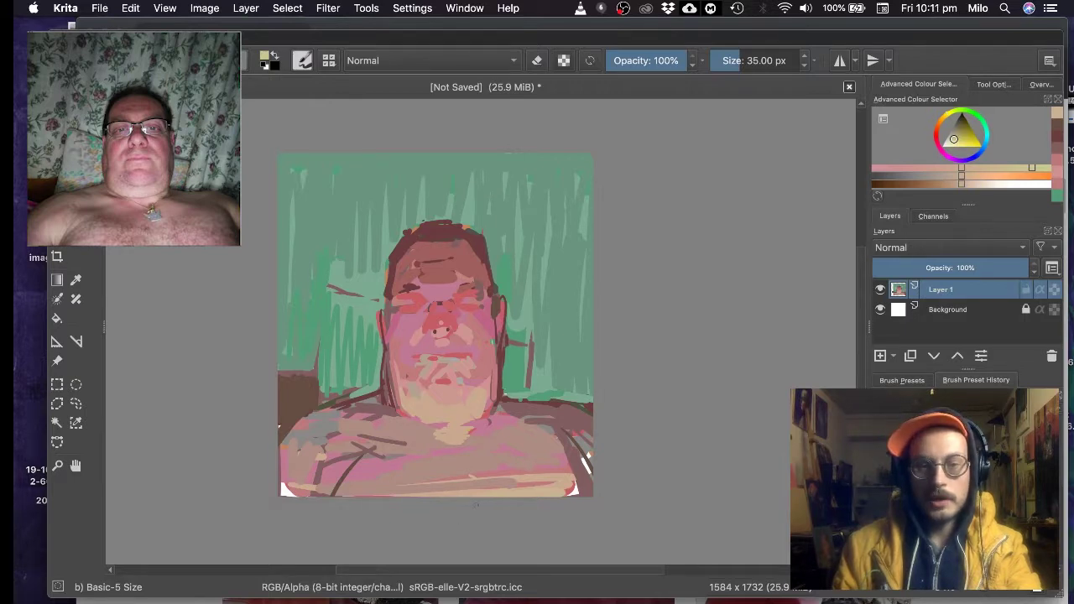
drag(443, 494, 519, 489)
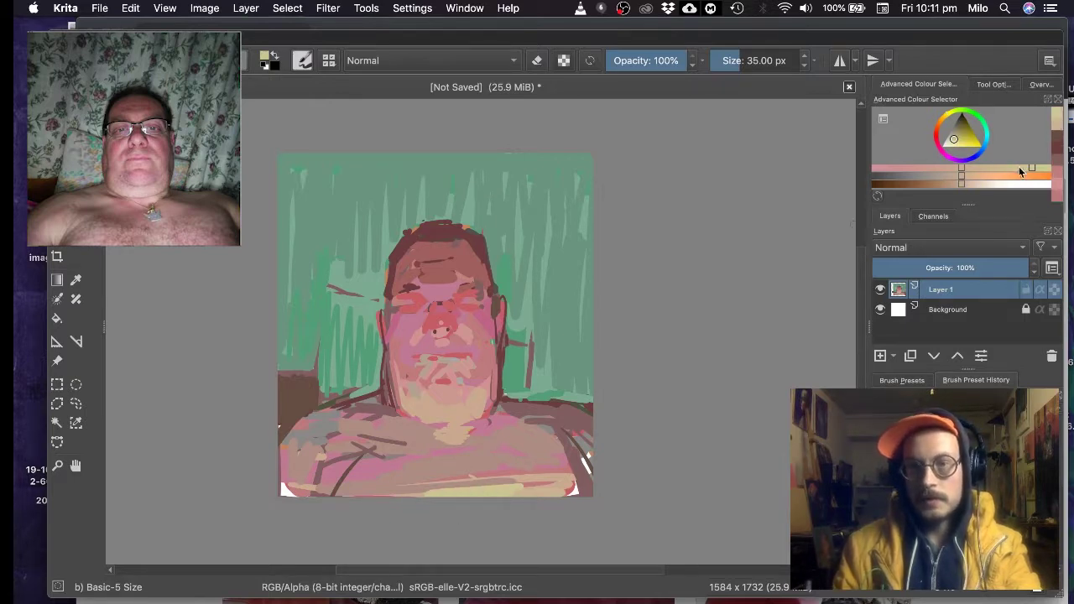
- Switch to a less saturated beige, tone down the yellow-green chest highlight and add beige strokes to the left-hand shoulder
mouse_move(964, 175)
mouse_down()
mouse_move(980, 176)
mouse_move(955, 174)
mouse_up()
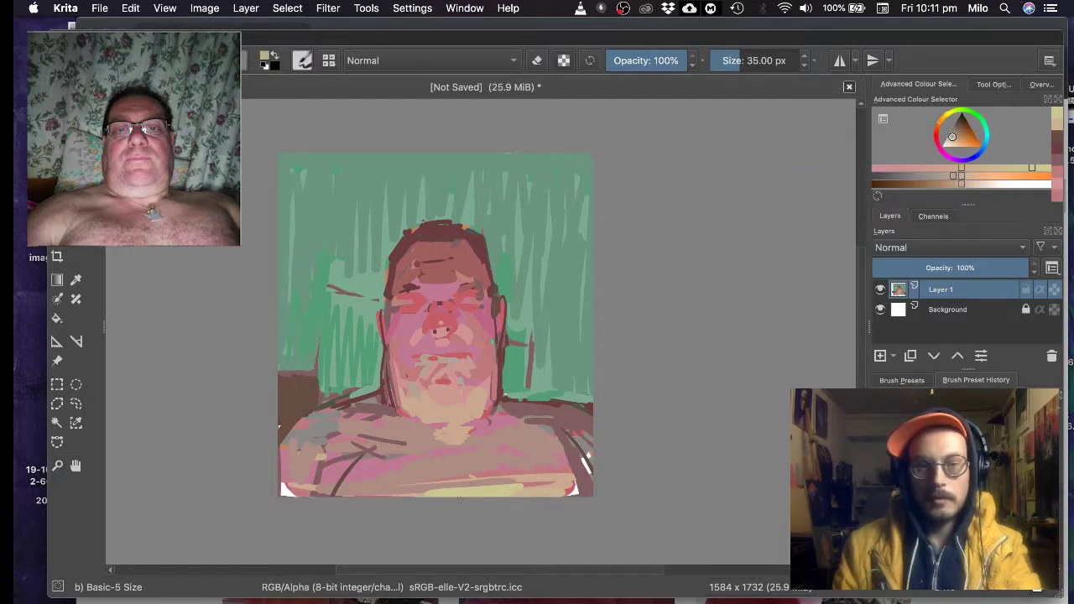
mouse_move(486, 495)
mouse_down()
mouse_move(428, 494)
mouse_move(467, 492)
mouse_up()
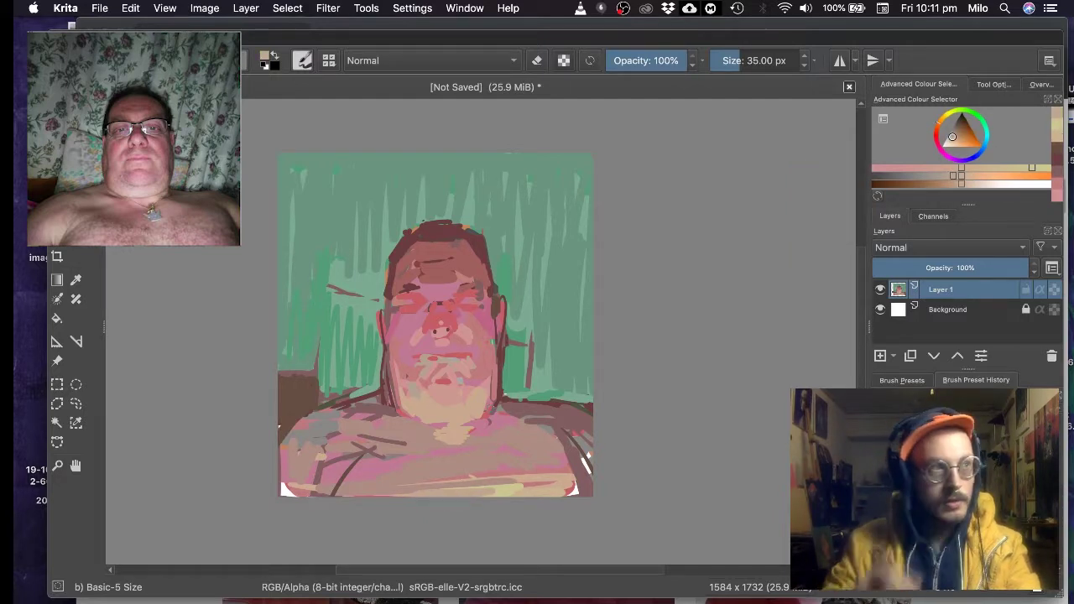
mouse_move(424, 495)
mouse_down()
mouse_move(488, 491)
mouse_move(386, 484)
mouse_up()
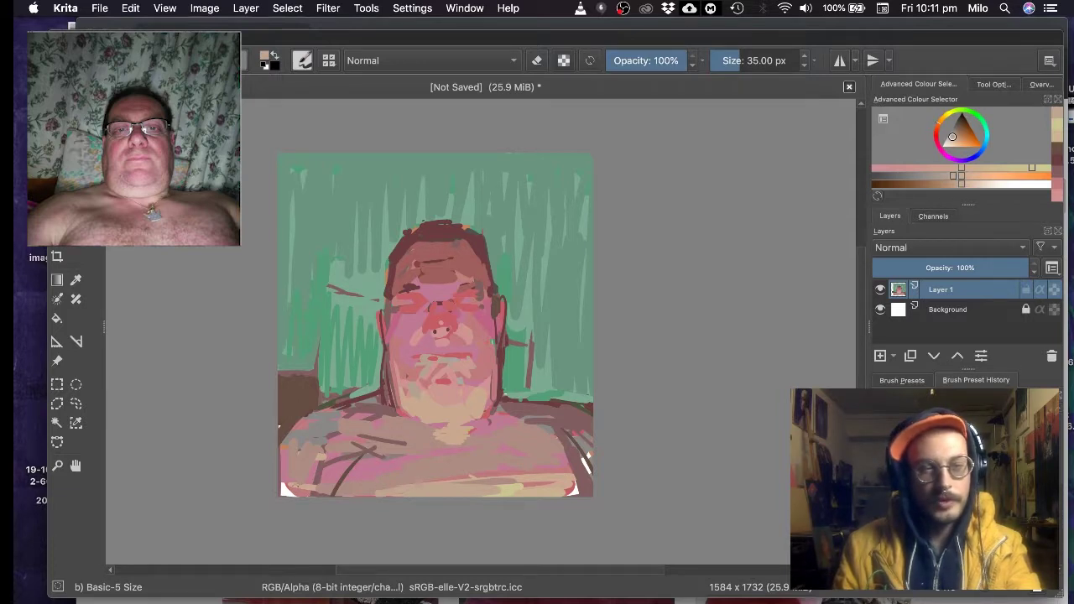
drag(308, 475, 341, 448)
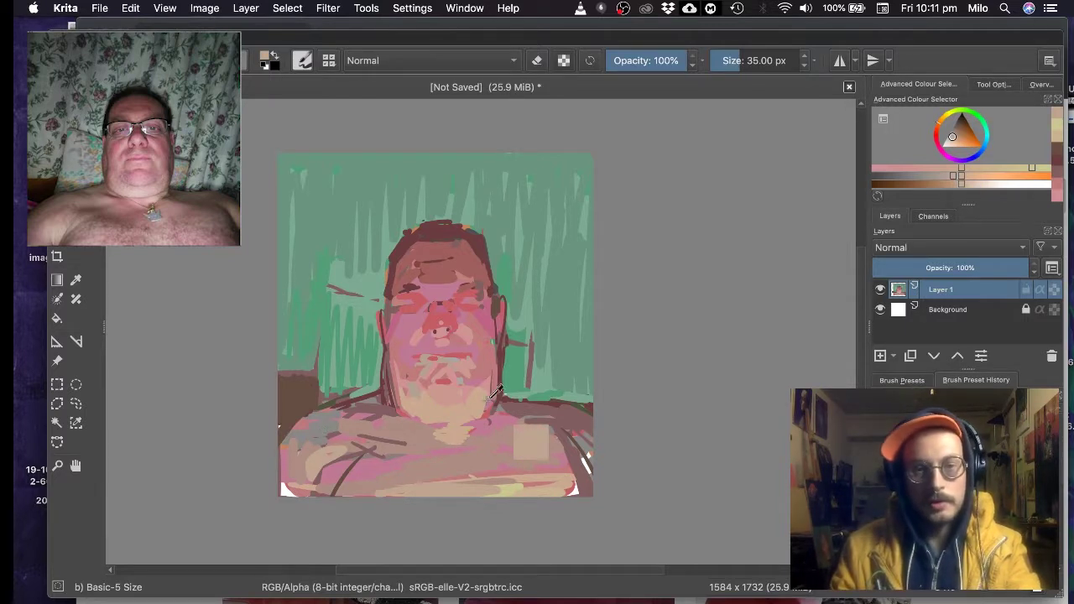
- Add pink strokes at the base of the neck, and hatch both shoulders with a sampled muted mauve made slightly lighter
ctrl+click(451, 441)
ctrl+click(451, 441)
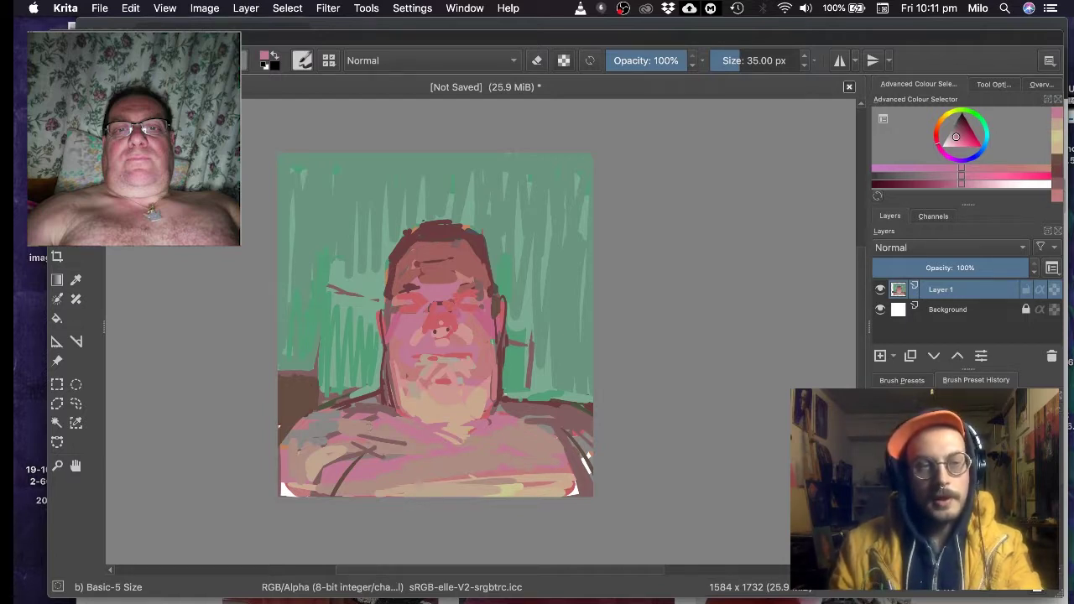
ctrl+click(371, 447)
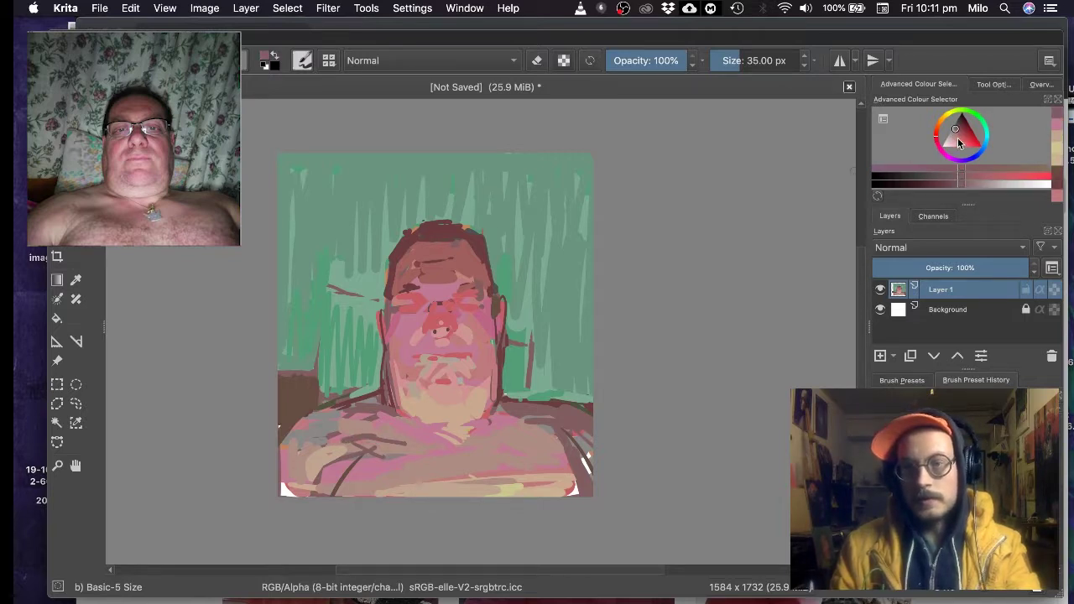
drag(960, 180, 974, 183)
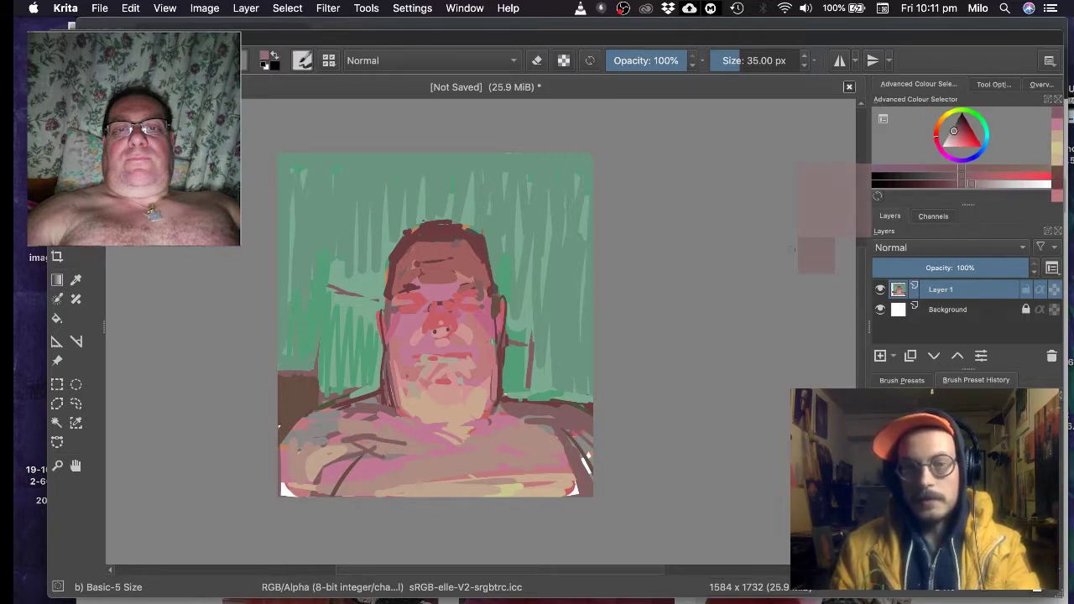
mouse_move(349, 439)
mouse_down()
mouse_move(387, 448)
mouse_move(363, 455)
mouse_up()
mouse_move(348, 410)
mouse_down()
mouse_move(391, 410)
mouse_move(327, 421)
mouse_move(359, 428)
mouse_move(297, 448)
mouse_move(307, 459)
mouse_move(288, 480)
mouse_up()
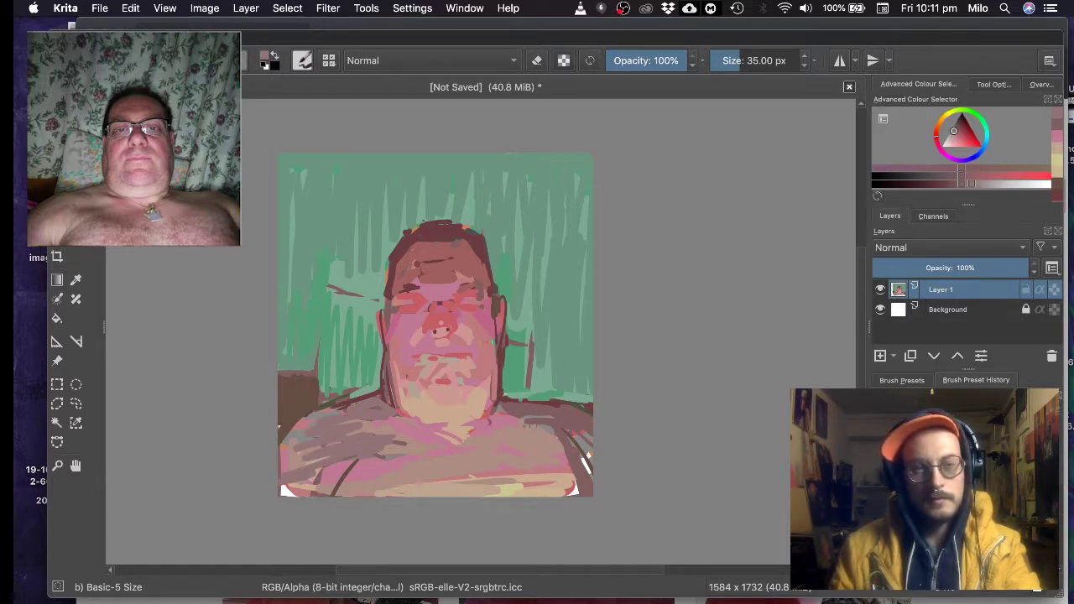
mouse_move(540, 416)
mouse_down()
mouse_move(517, 426)
mouse_move(556, 443)
mouse_move(517, 454)
mouse_move(522, 463)
mouse_move(562, 463)
mouse_up()
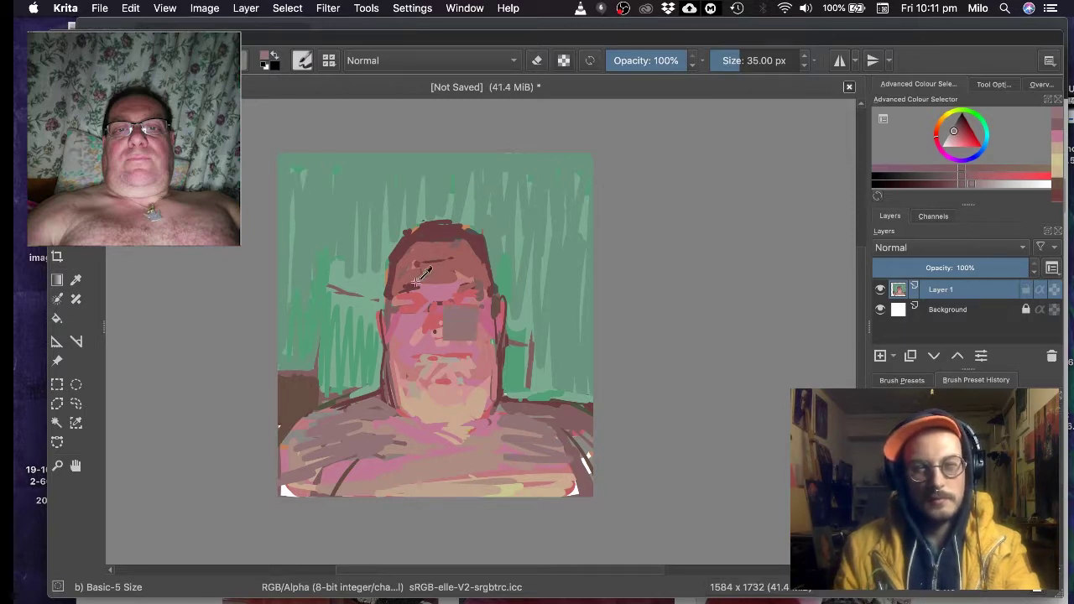
- Sample pinks and reds from the face and dab them between the eyebrows, on the nose bridge and on the nose tip
ctrl+click(444, 284)
drag(432, 284, 453, 283)
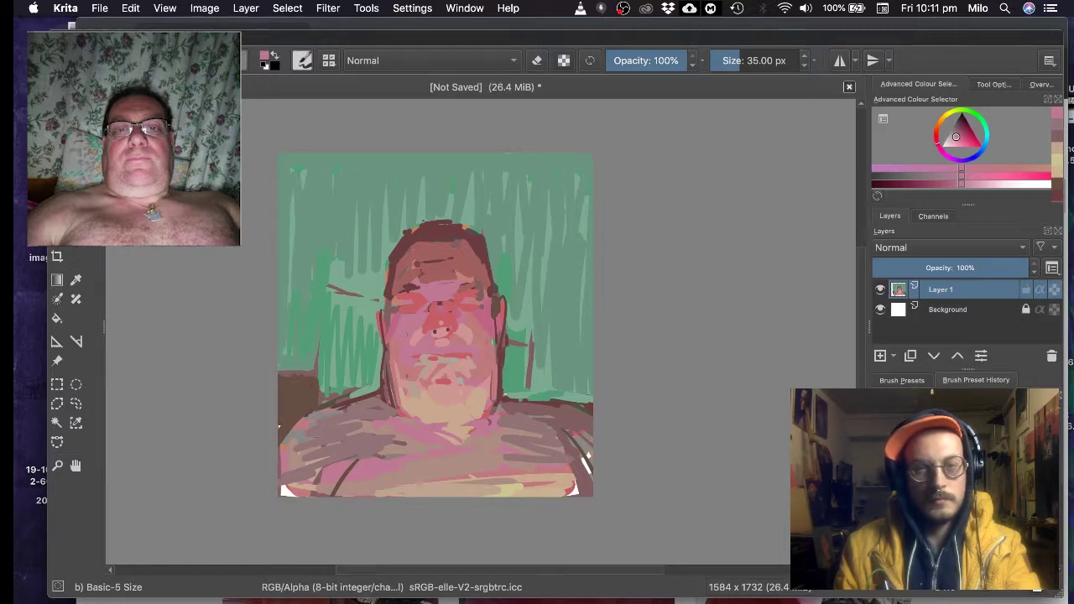
ctrl+click(429, 311)
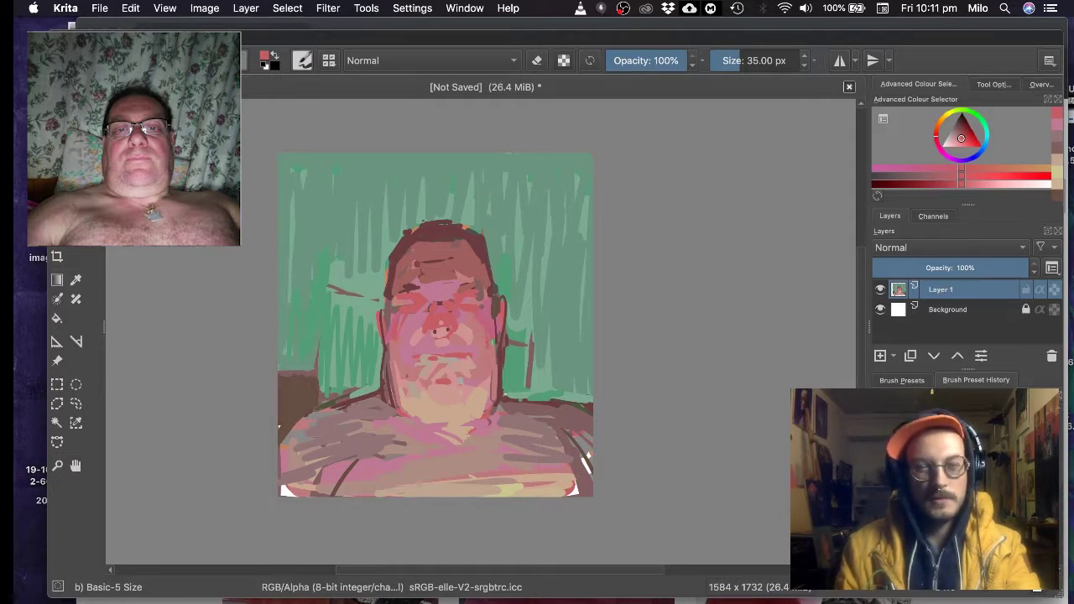
ctrl+click(387, 311)
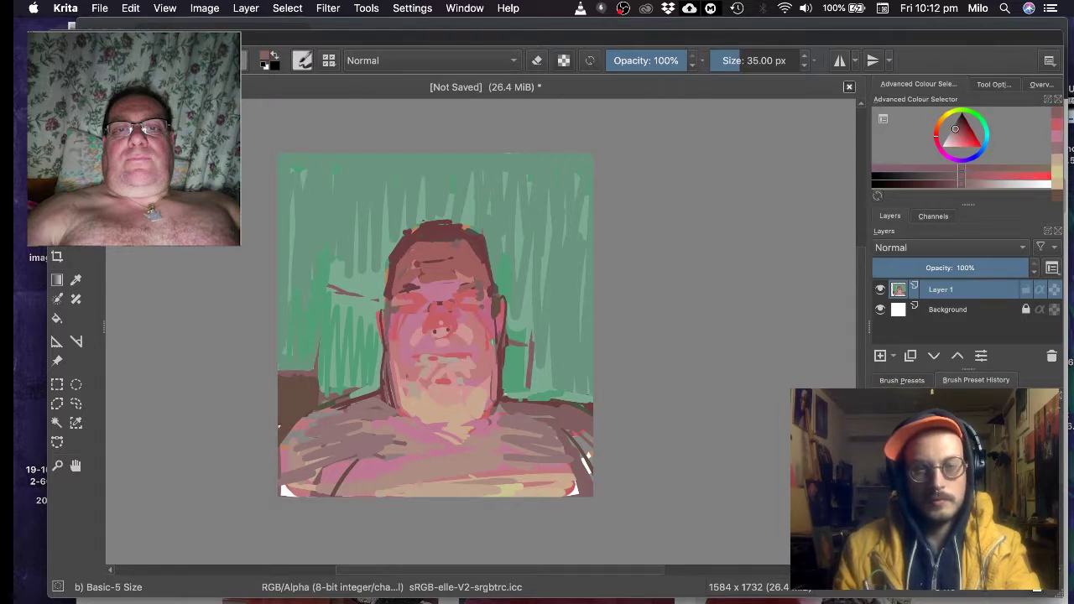
ctrl+click(441, 334)
drag(435, 332, 447, 332)
ctrl+click(449, 323)
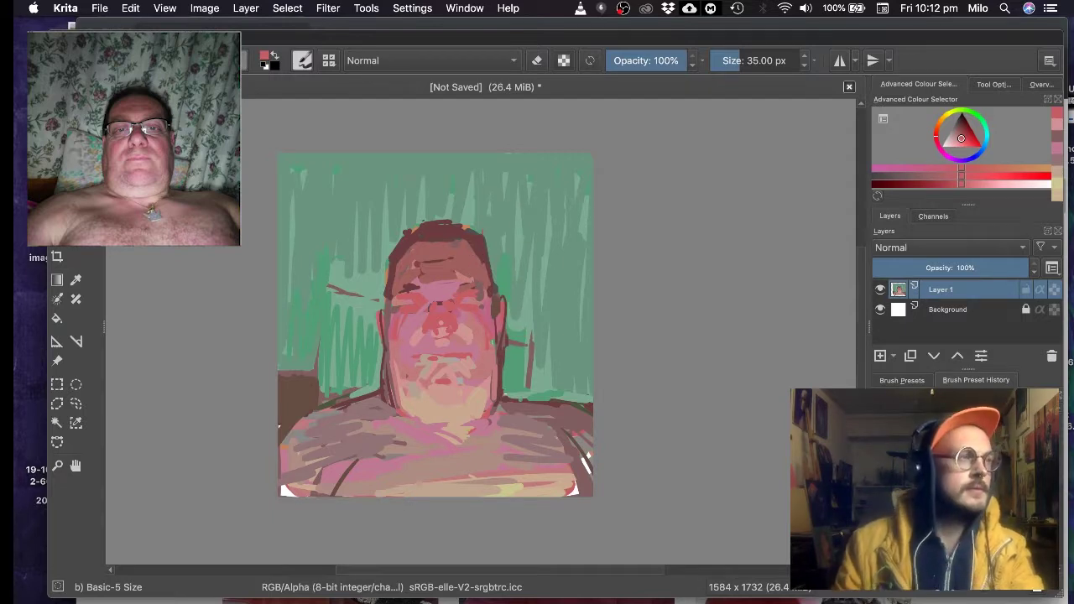
- Stroke a sampled bright green into the background's upper right-hand corner and tone it down with a sampled duller green
mouse_move(504, 252)
mouse_down()
mouse_move(511, 240)
mouse_move(508, 252)
mouse_up()
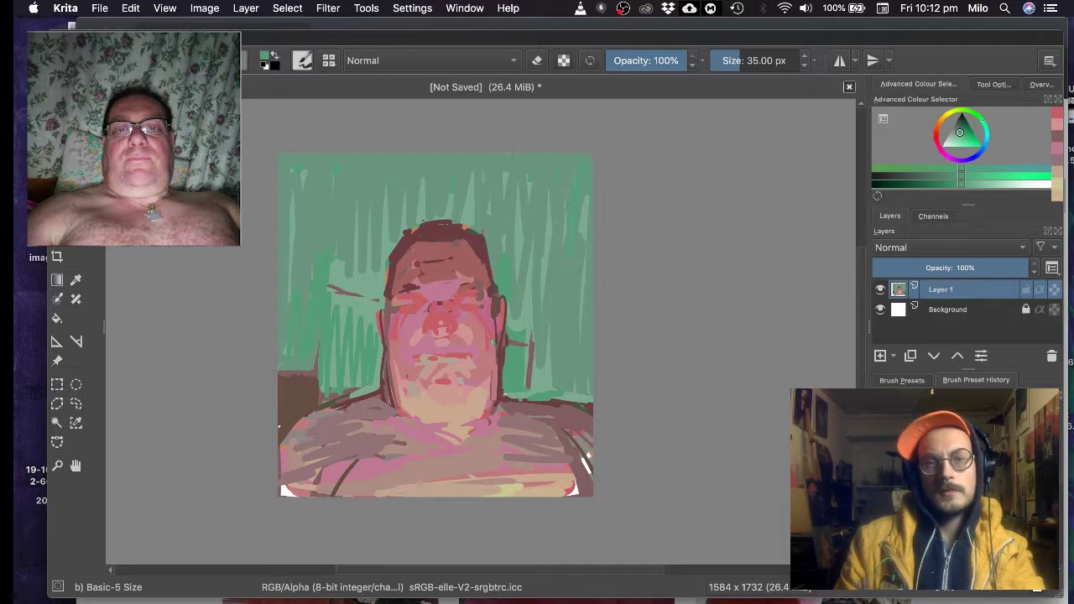
drag(583, 196, 583, 236)
ctrl+click(565, 174)
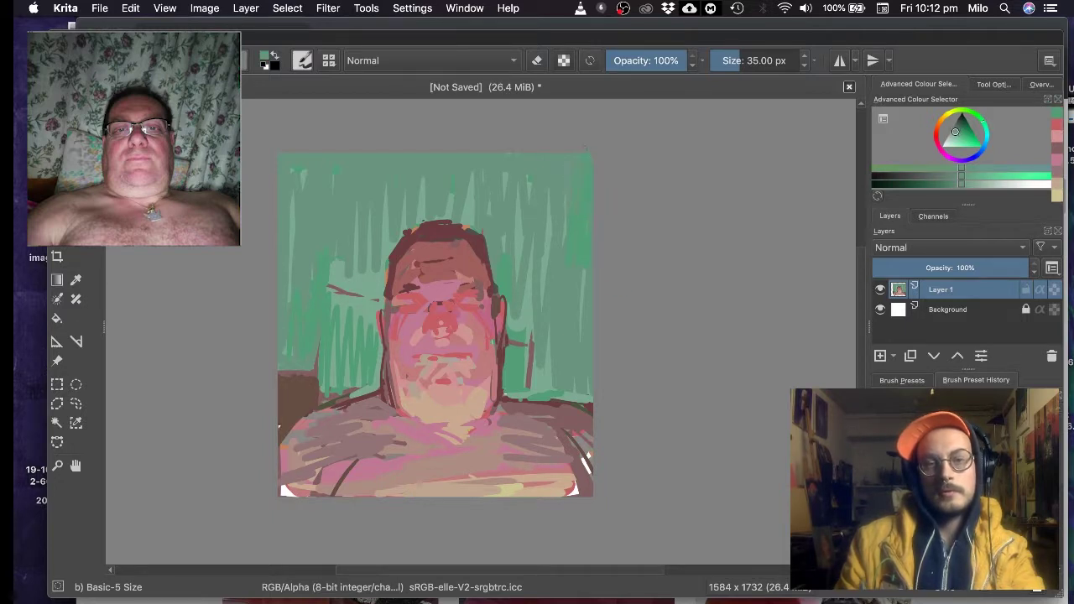
drag(585, 153, 580, 256)
- Lower the green's saturation, enlarge the brush to 55 px and paint broad grey-green strokes along the background's top and both sides
click(955, 178)
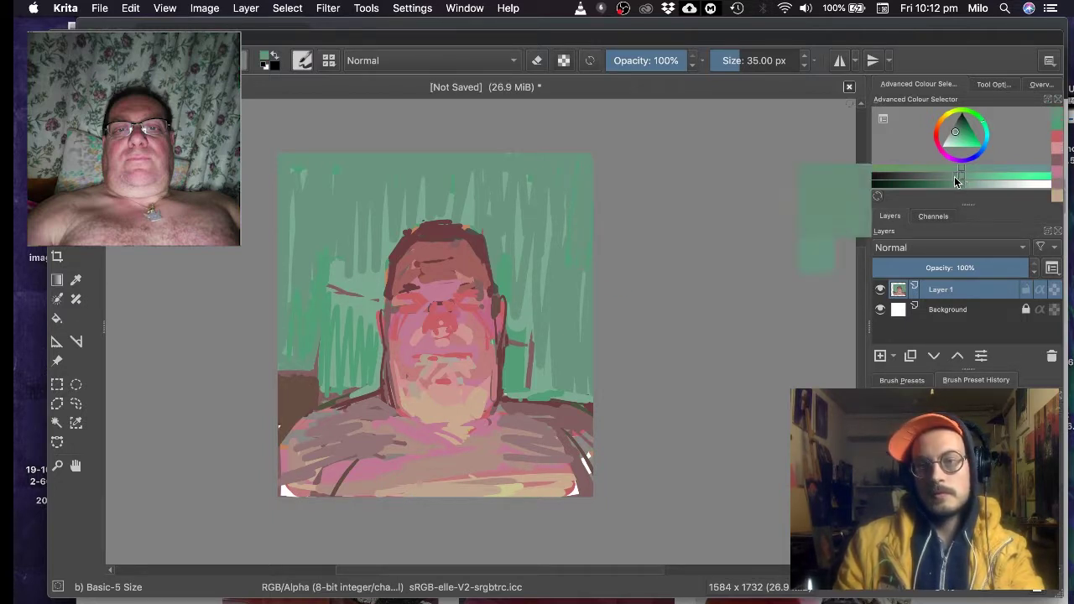
drag(955, 180, 946, 181)
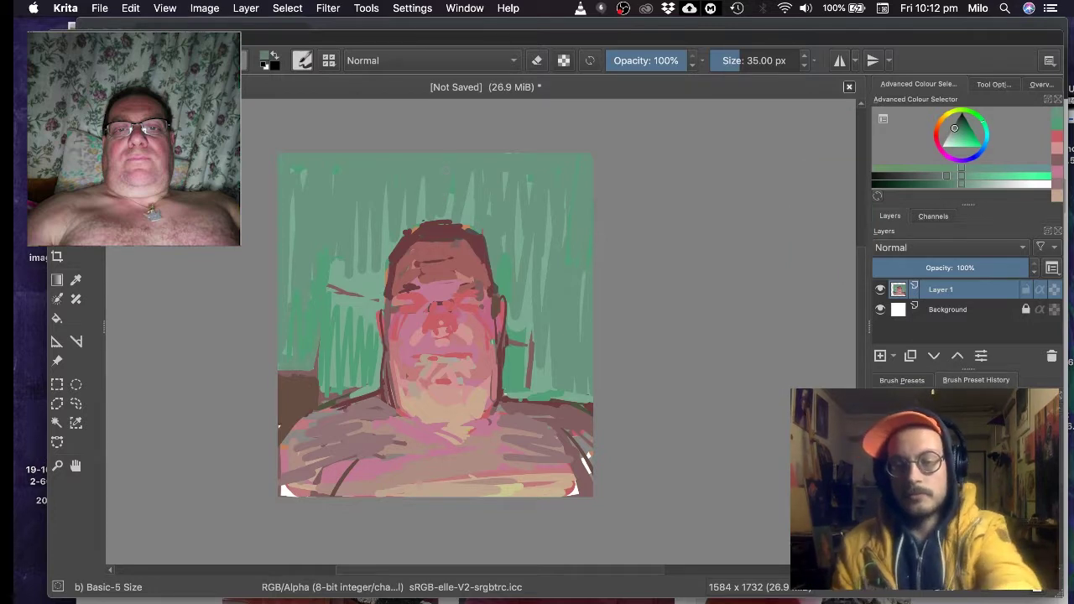
key(bracketright)
key(bracketright)
key(bracketright)
key(bracketright)
key(bracketright)
key(bracketright)
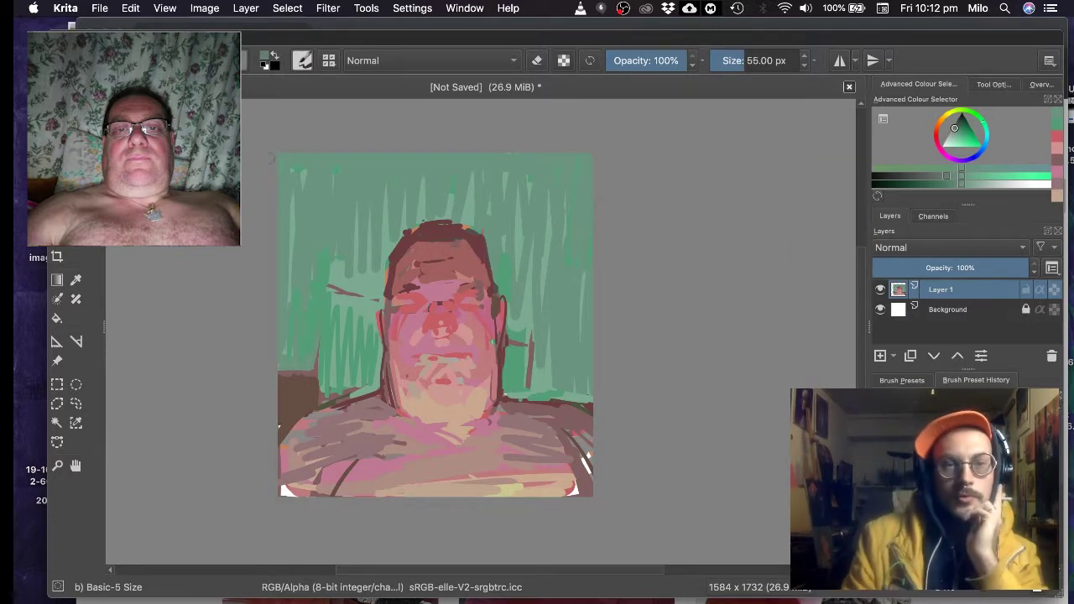
mouse_move(278, 155)
mouse_down()
mouse_move(287, 239)
mouse_move(307, 159)
mouse_move(317, 289)
mouse_move(330, 157)
mouse_up()
mouse_move(550, 155)
mouse_down()
mouse_move(561, 219)
mouse_move(574, 160)
mouse_move(587, 289)
mouse_up()
mouse_move(329, 157)
mouse_down()
mouse_move(558, 156)
mouse_move(550, 188)
mouse_move(330, 171)
mouse_move(574, 208)
mouse_up()
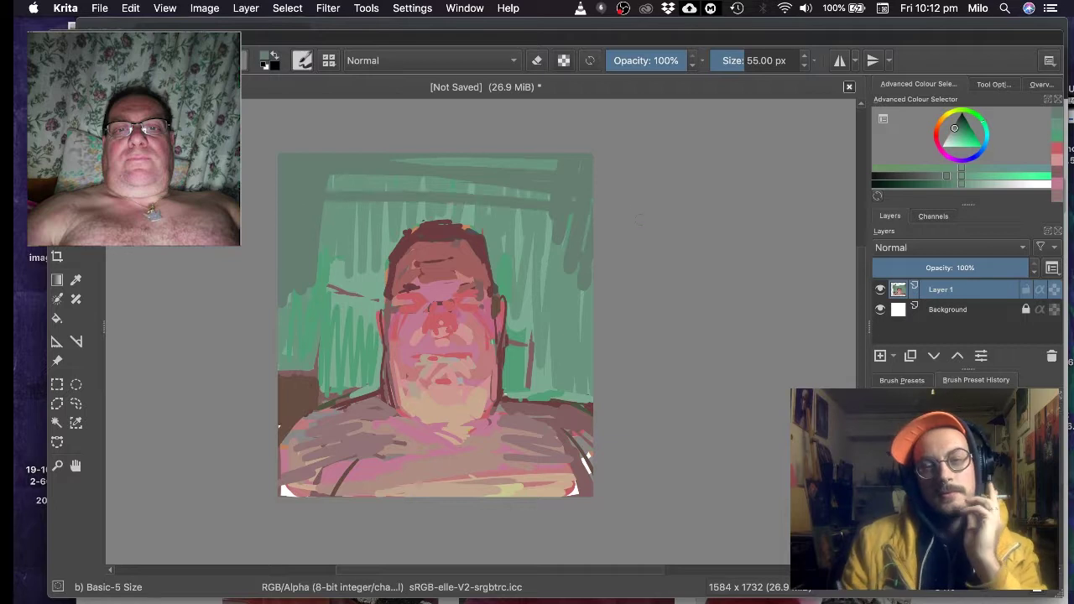
- Sample the brighter green beside the neck and paint vertical strokes in the background on both sides of the head
ctrl+click(526, 363)
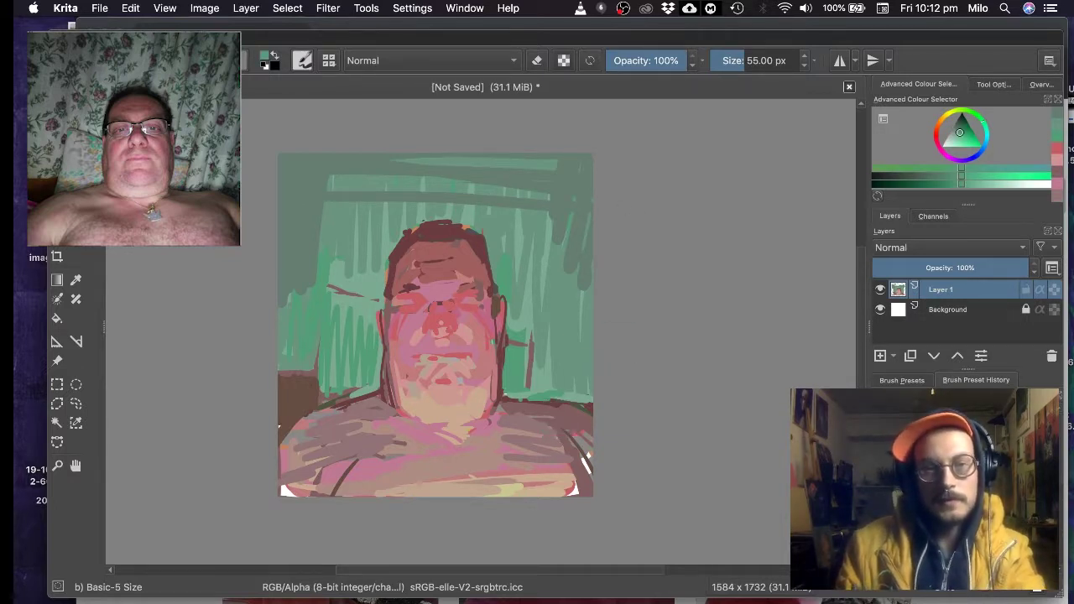
mouse_move(546, 250)
mouse_down()
mouse_move(544, 312)
mouse_move(564, 258)
mouse_move(581, 319)
mouse_up()
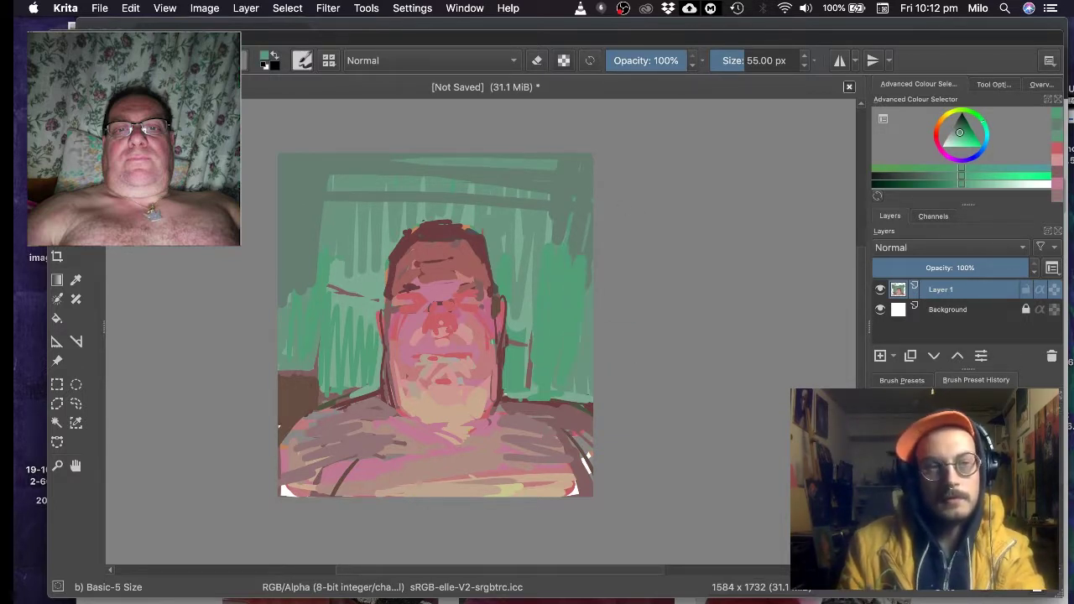
mouse_move(385, 202)
mouse_down()
mouse_move(379, 285)
mouse_move(393, 246)
mouse_up()
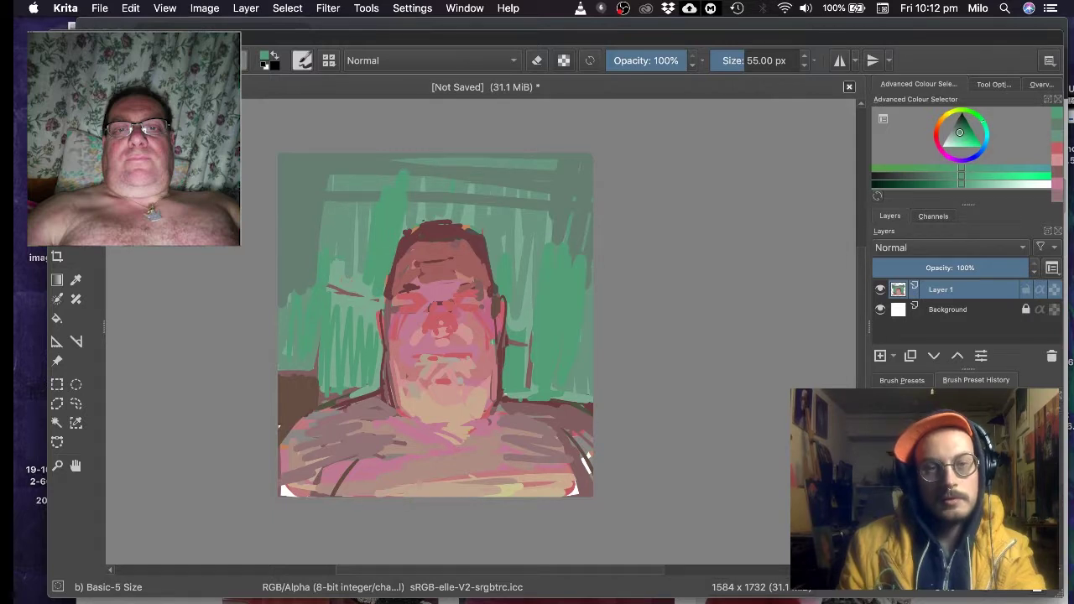
drag(332, 265, 370, 288)
drag(351, 197, 327, 196)
drag(315, 242, 315, 274)
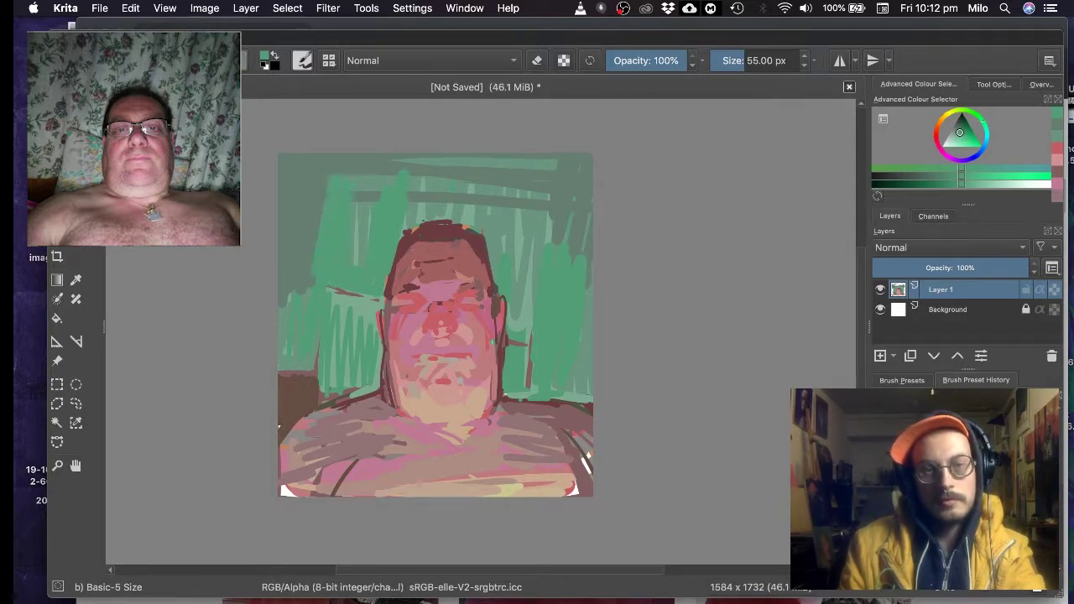
drag(319, 166, 296, 291)
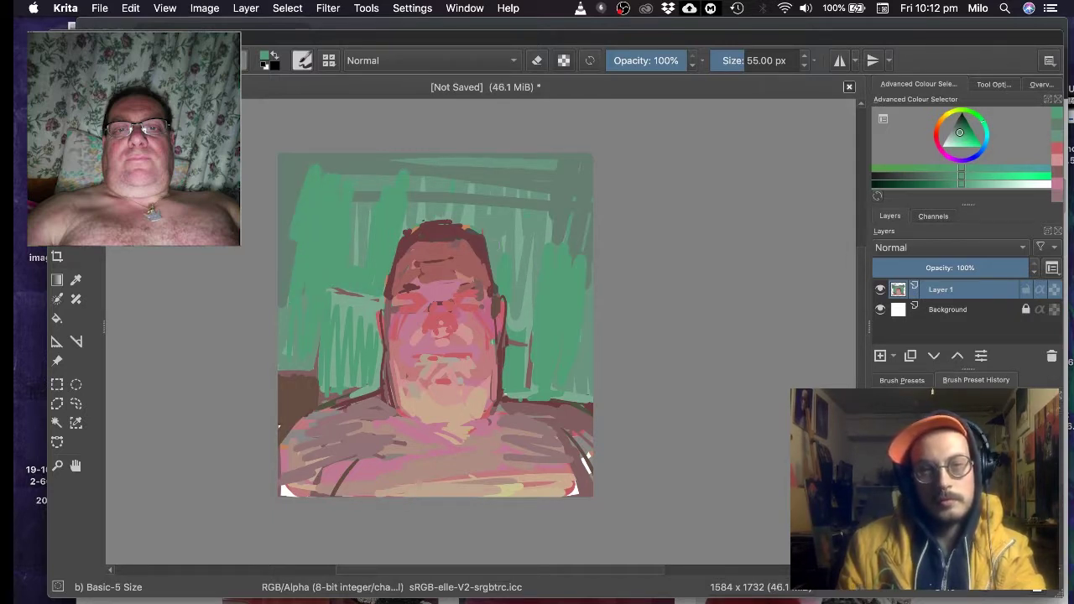
- Thicken the hair's right-hand edge with sampled dark reddish brown, and add sampled green beside the head and as dabs on the shoulders
ctrl+click(483, 238)
drag(486, 241, 499, 290)
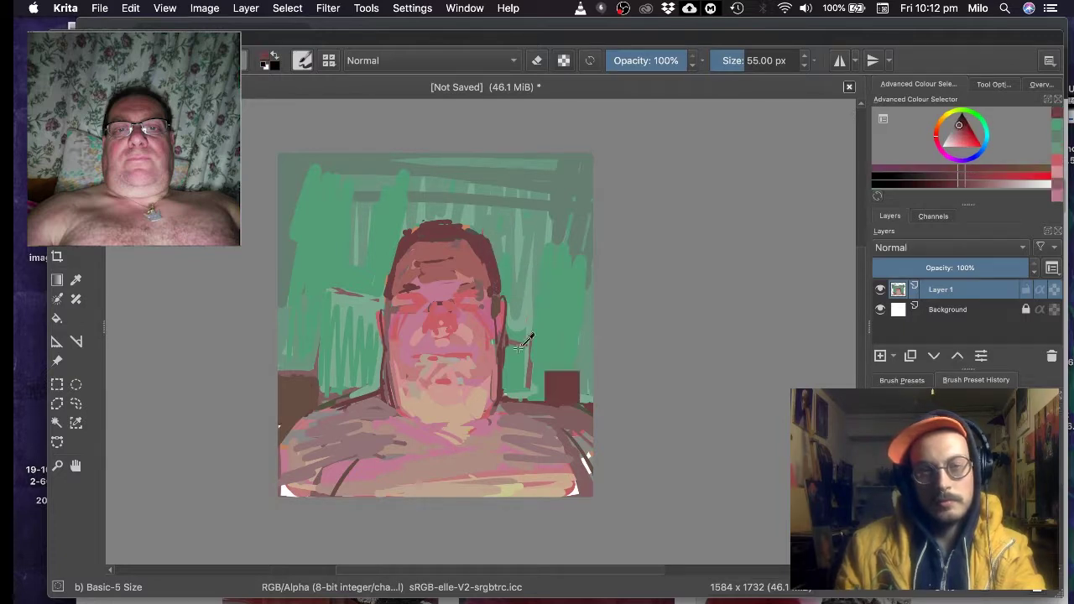
ctrl+click(541, 314)
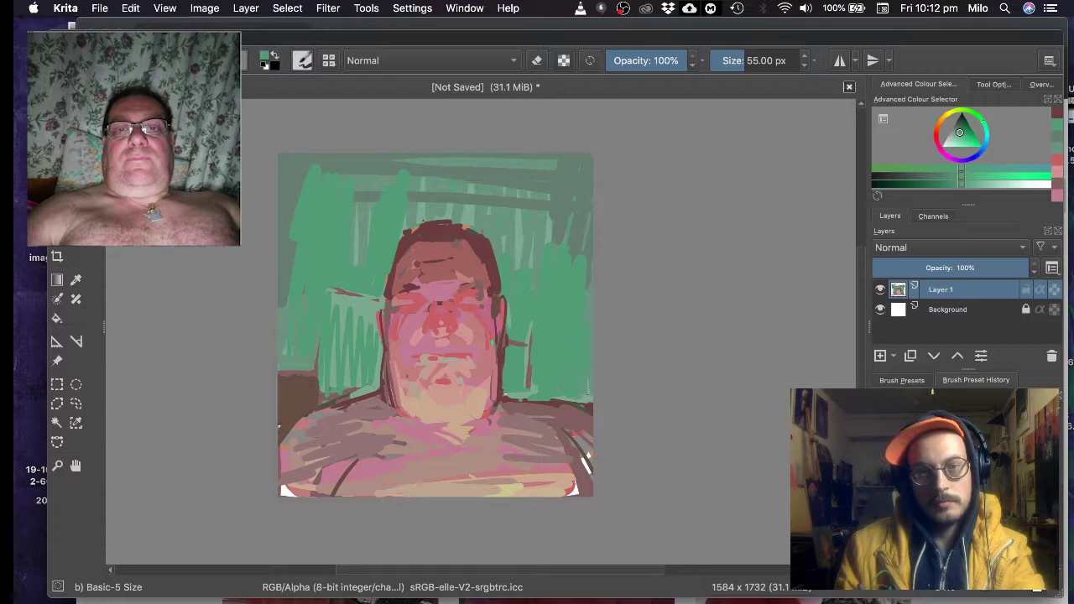
drag(584, 382, 588, 402)
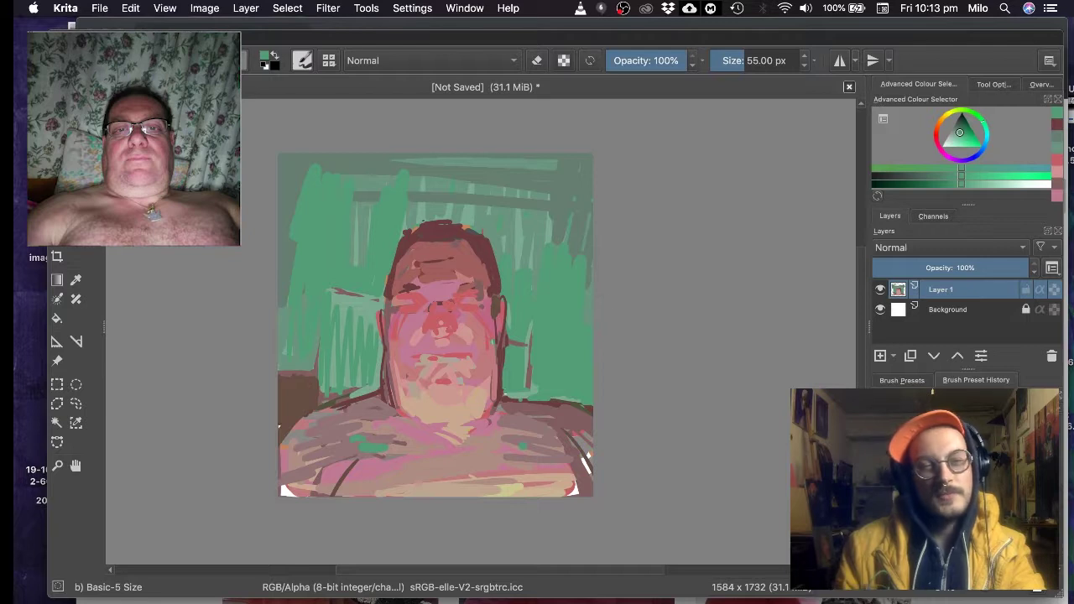
- Paint a yellower green patch in the right-hand background, and cover the upper left-hand background with a less saturated green
drag(961, 167, 936, 166)
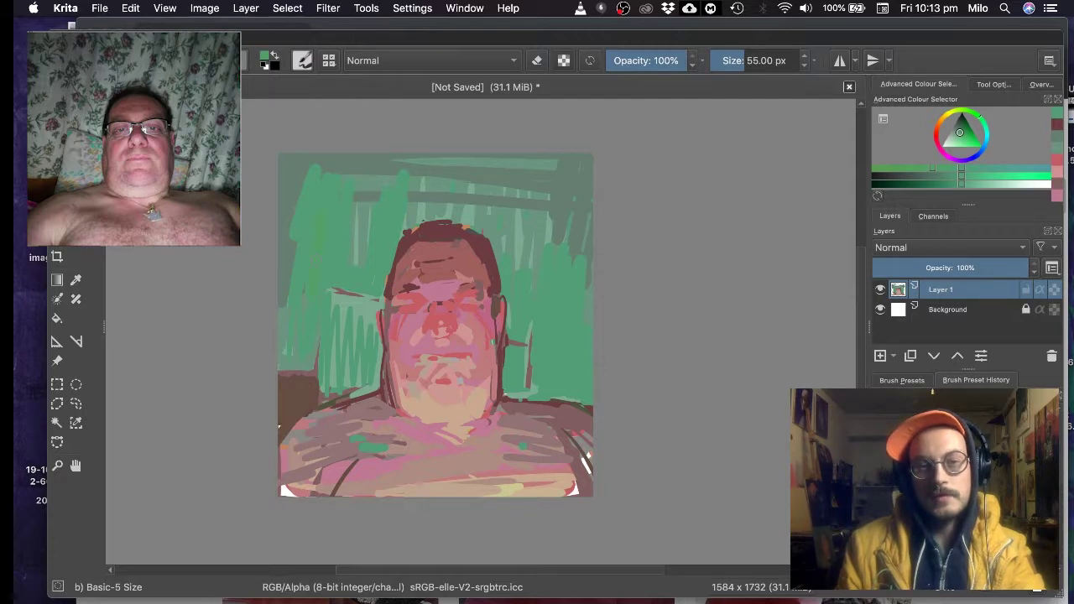
drag(529, 327, 549, 343)
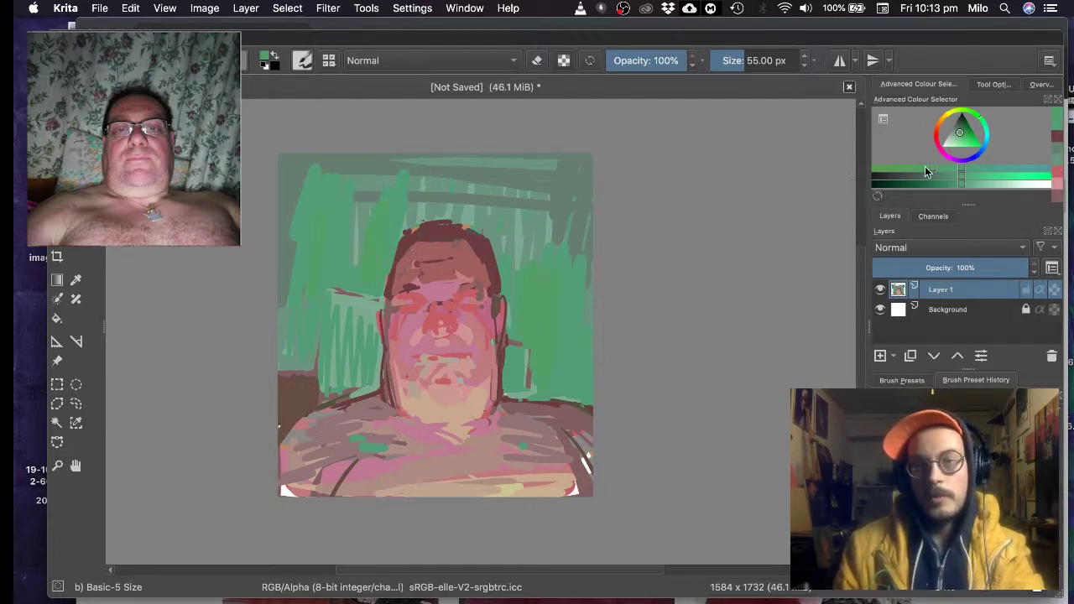
click(948, 179)
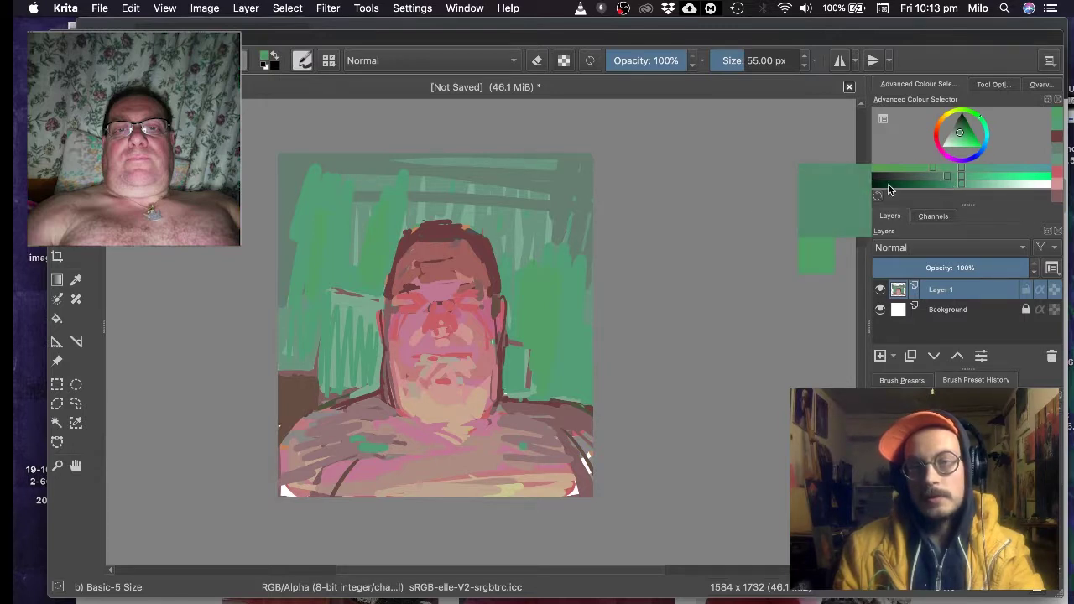
mouse_move(338, 281)
mouse_down()
mouse_move(364, 204)
mouse_move(391, 193)
mouse_move(334, 290)
mouse_up()
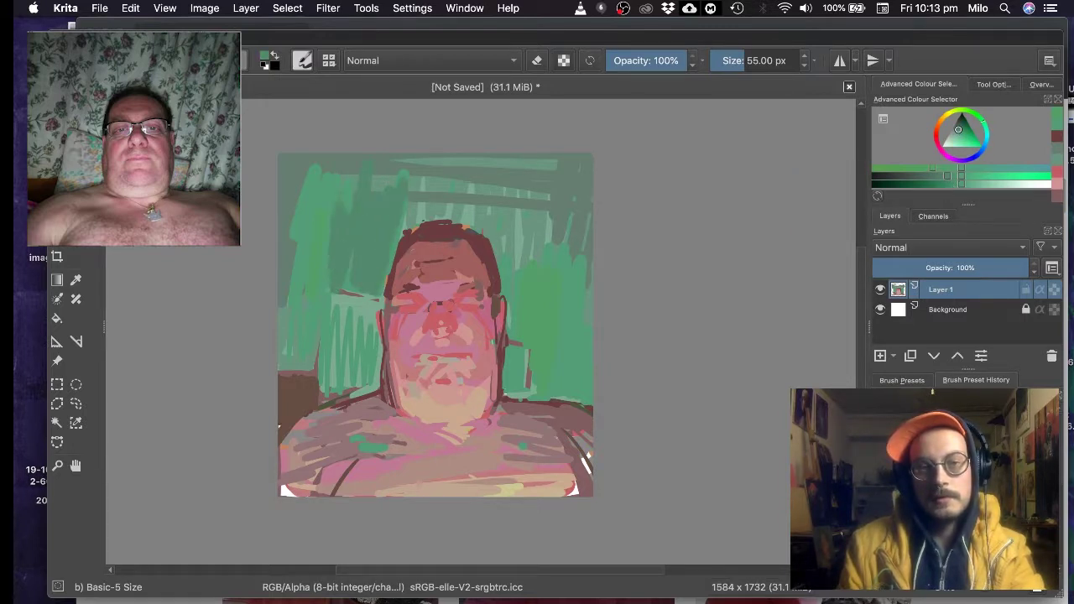
drag(336, 178, 312, 318)
mouse_move(302, 184)
mouse_down()
mouse_move(290, 357)
mouse_move(307, 362)
mouse_up()
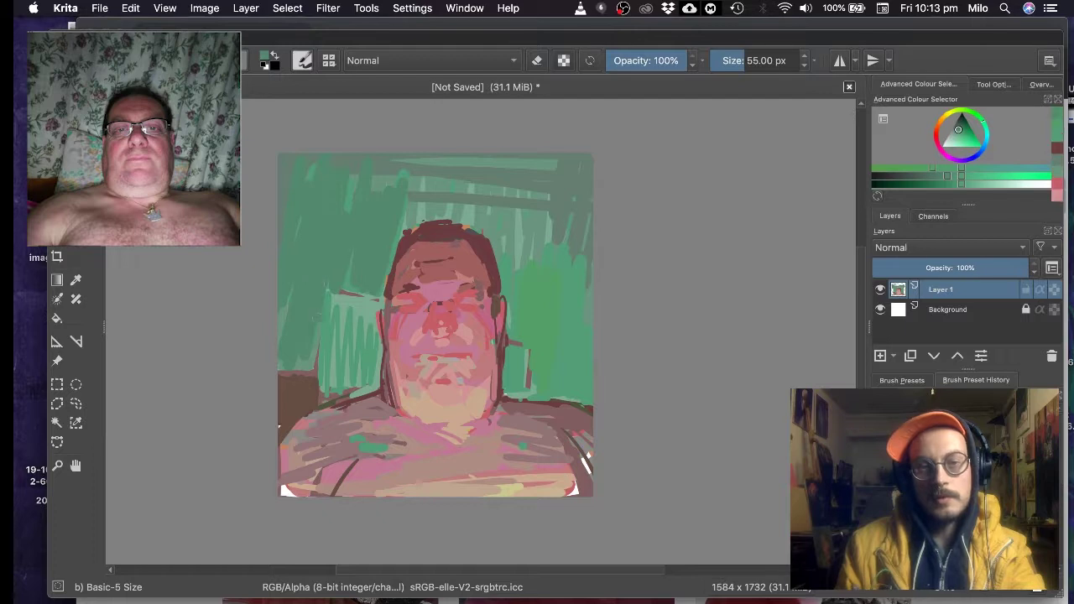
- Continue the muted green above the head, down the right-hand background and over the remaining light gaps along the top edge
mouse_move(406, 220)
mouse_down()
mouse_move(421, 181)
mouse_move(452, 168)
mouse_move(508, 281)
mouse_up()
drag(537, 210, 542, 302)
drag(554, 235, 549, 374)
drag(559, 273, 562, 402)
drag(563, 293, 566, 407)
mouse_move(577, 303)
mouse_down()
mouse_move(580, 403)
mouse_move(587, 395)
mouse_up()
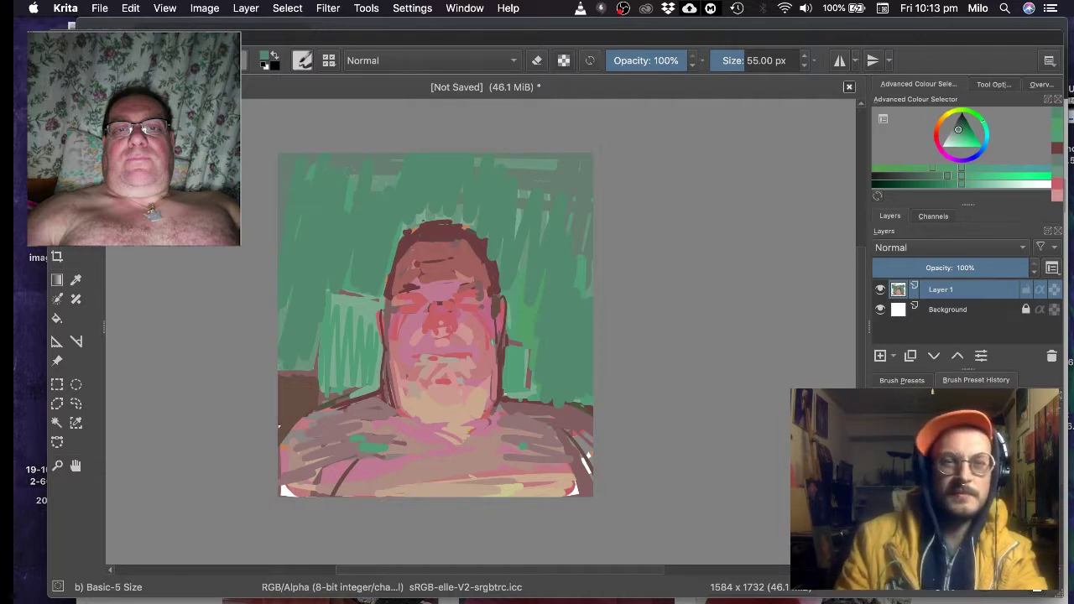
drag(351, 181, 352, 212)
drag(374, 175, 380, 188)
drag(396, 173, 397, 187)
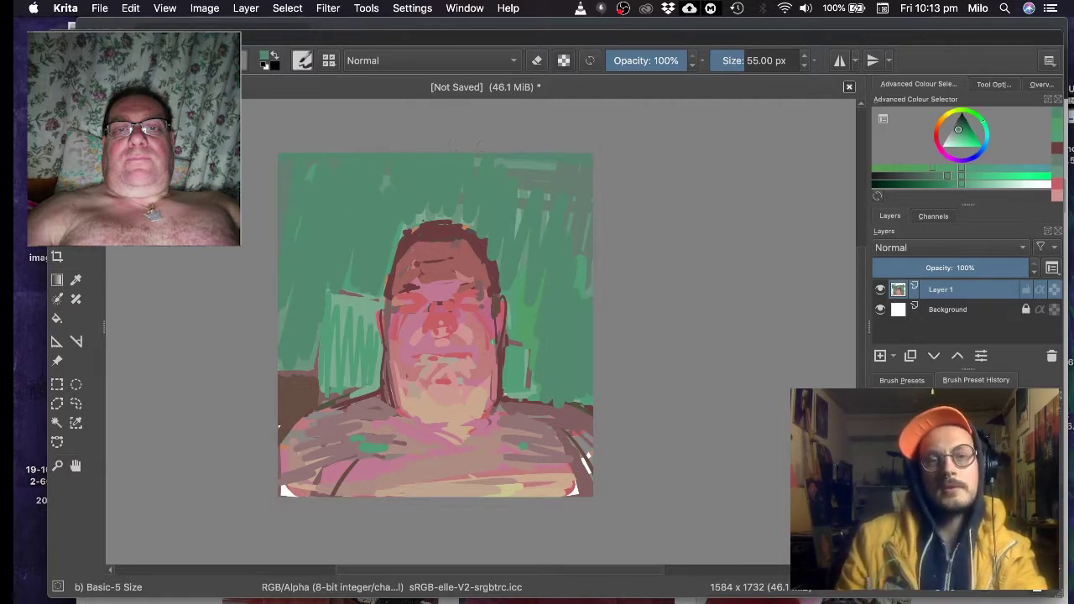
drag(487, 159, 554, 162)
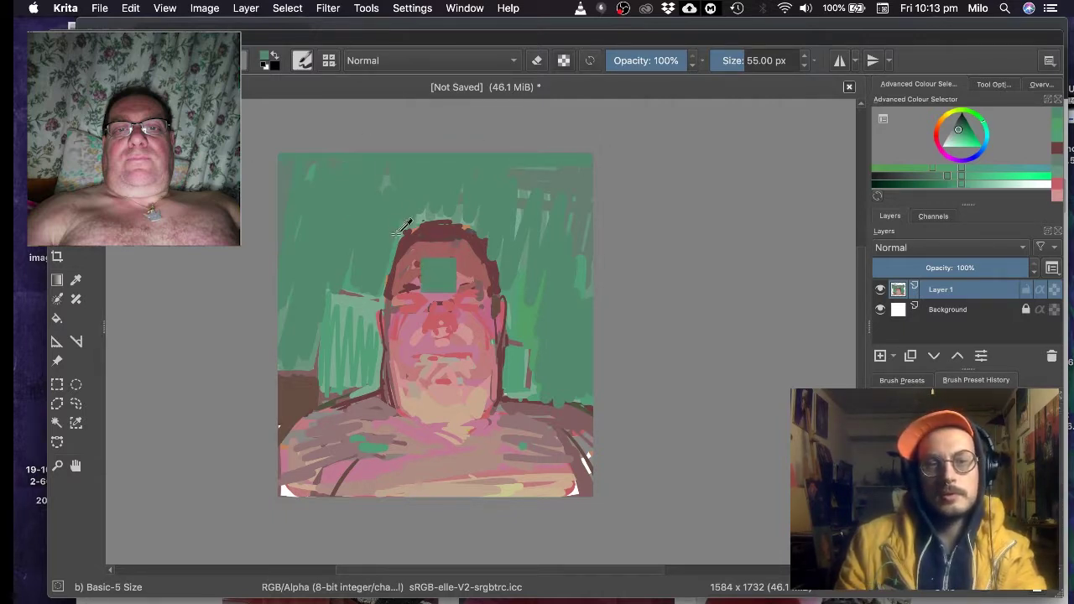
- Darken the green, shift its hue towards yellow-green and paint an outline around the top of the hair
click(959, 130)
drag(959, 130, 958, 123)
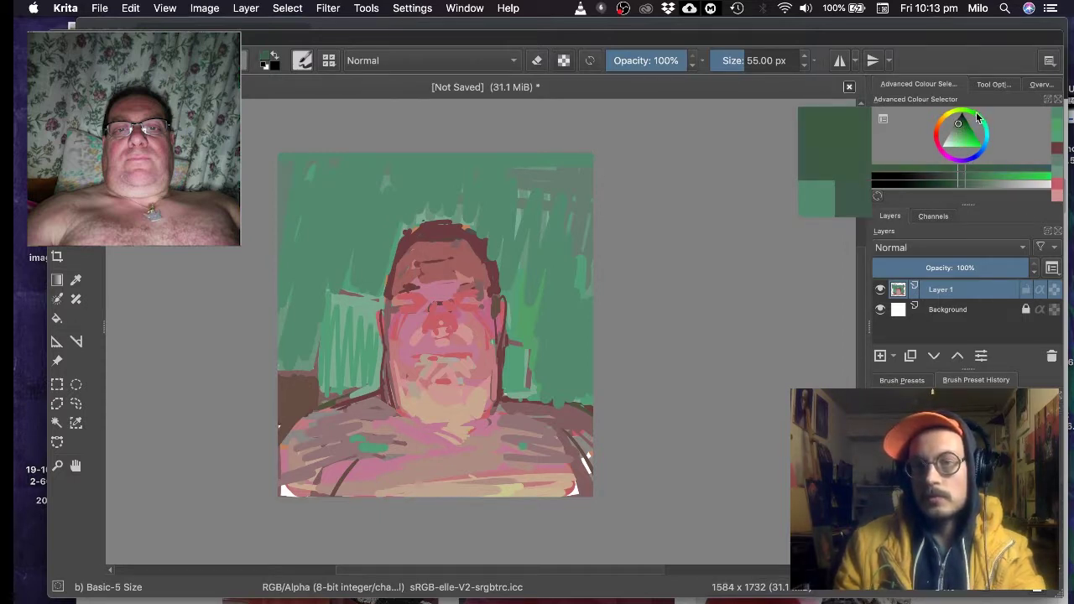
drag(959, 128, 964, 110)
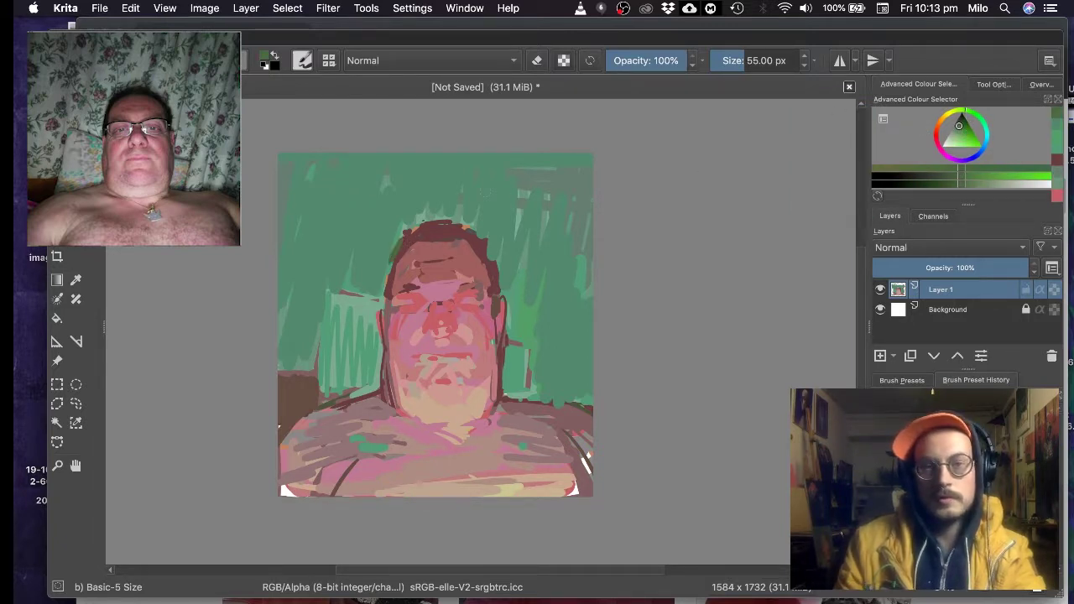
mouse_move(406, 227)
mouse_down()
mouse_move(445, 215)
mouse_move(472, 220)
mouse_move(484, 238)
mouse_up()
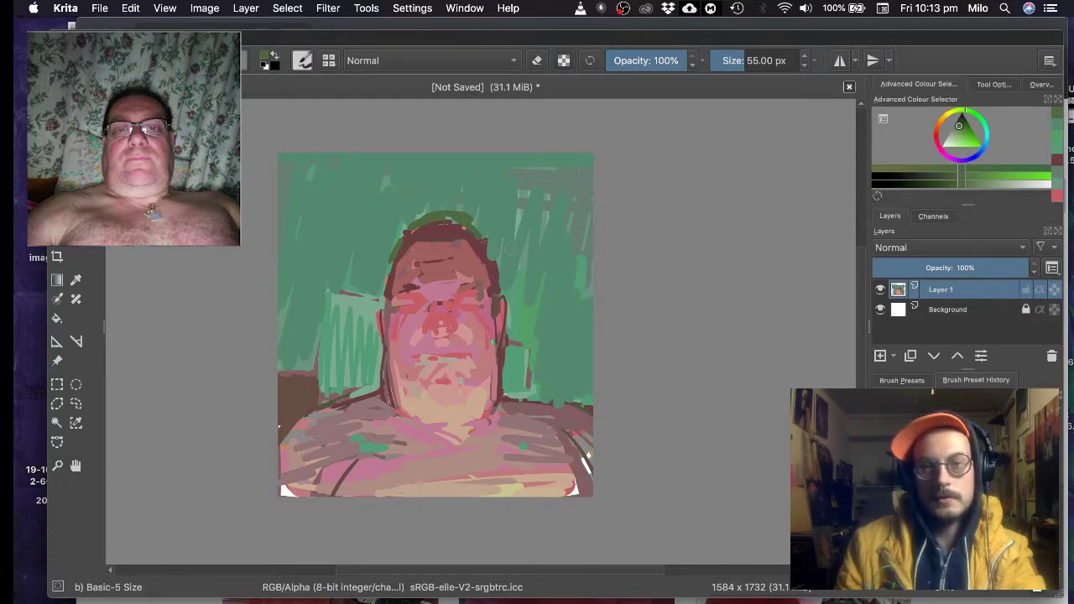
- Mix a dark, dull olive and paint it over the hair, the sides of the head and the right-hand neck and shoulder contour
click(963, 126)
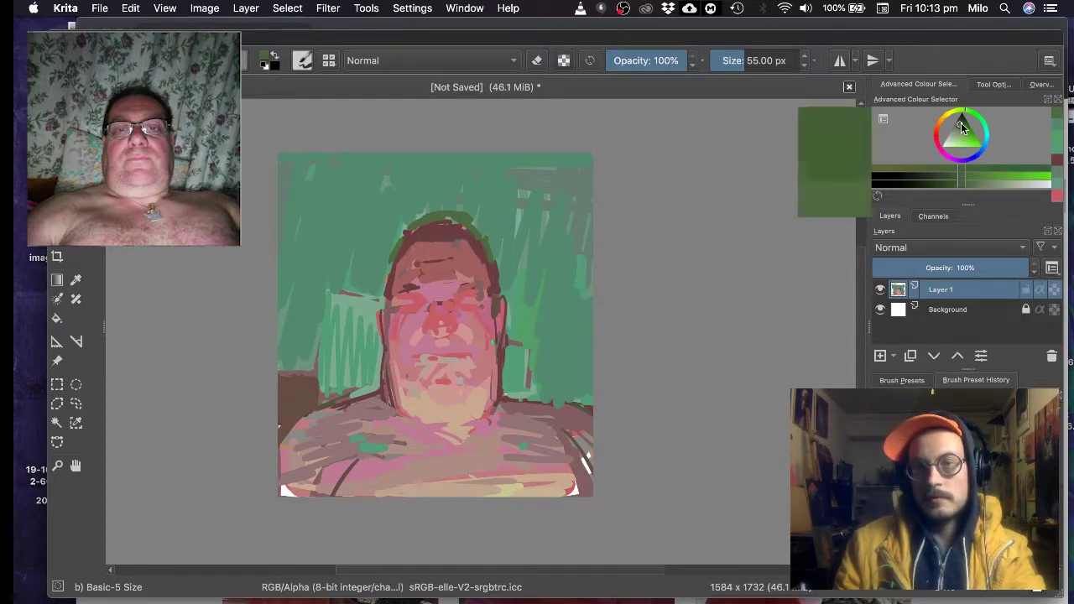
click(949, 115)
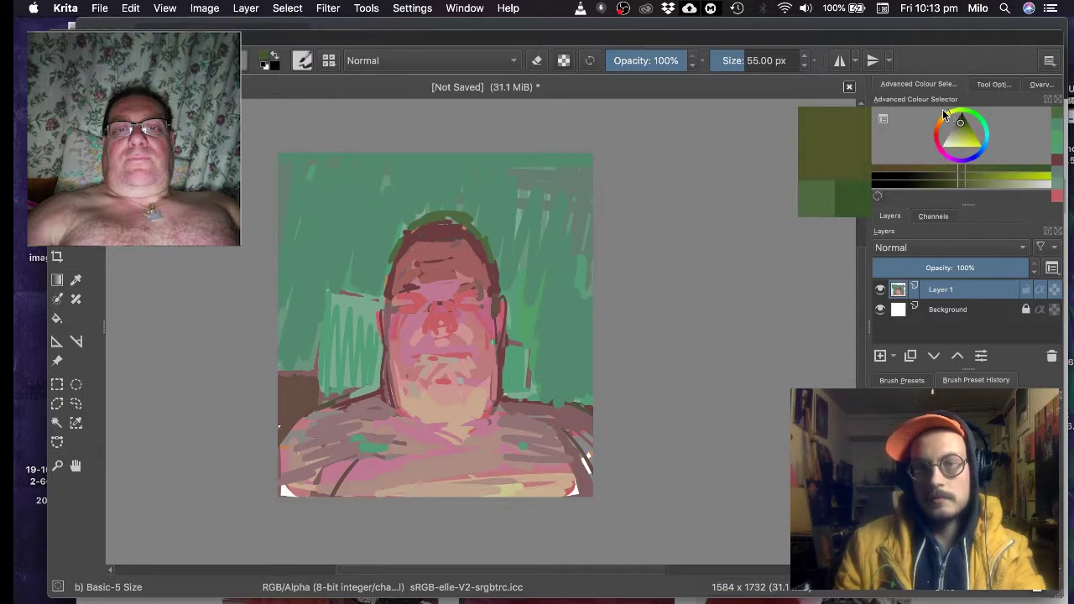
click(960, 127)
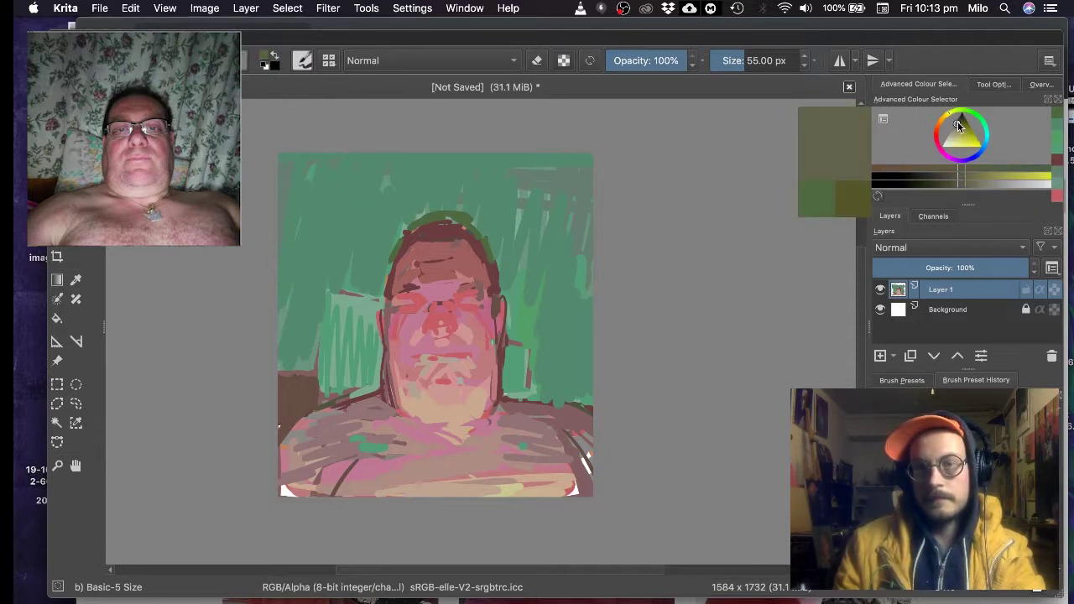
drag(959, 126, 957, 122)
mouse_move(410, 233)
mouse_down()
mouse_move(451, 219)
mouse_move(484, 257)
mouse_up()
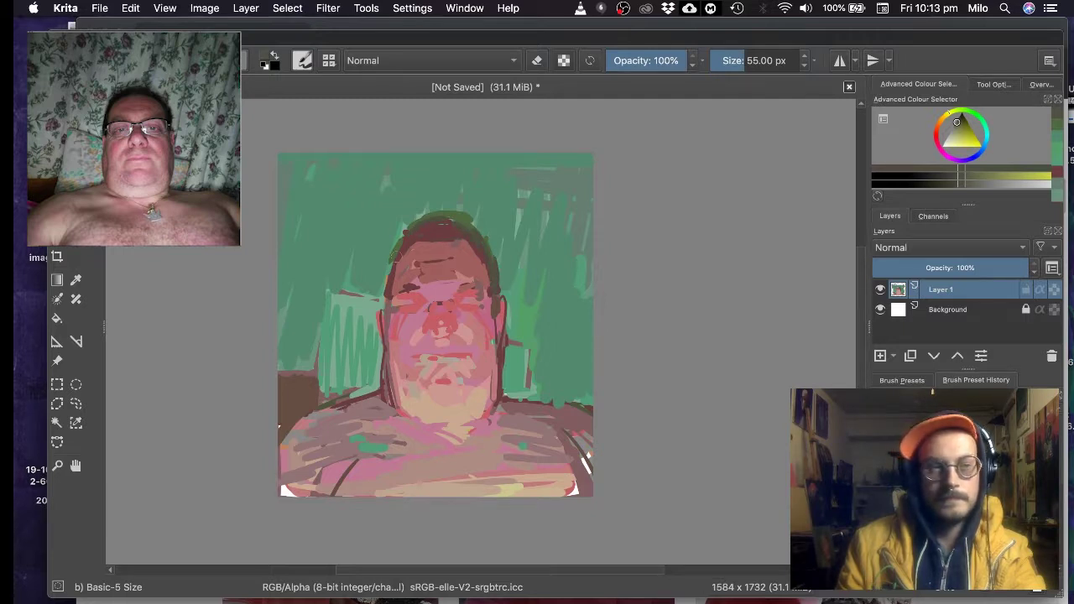
drag(391, 250, 382, 305)
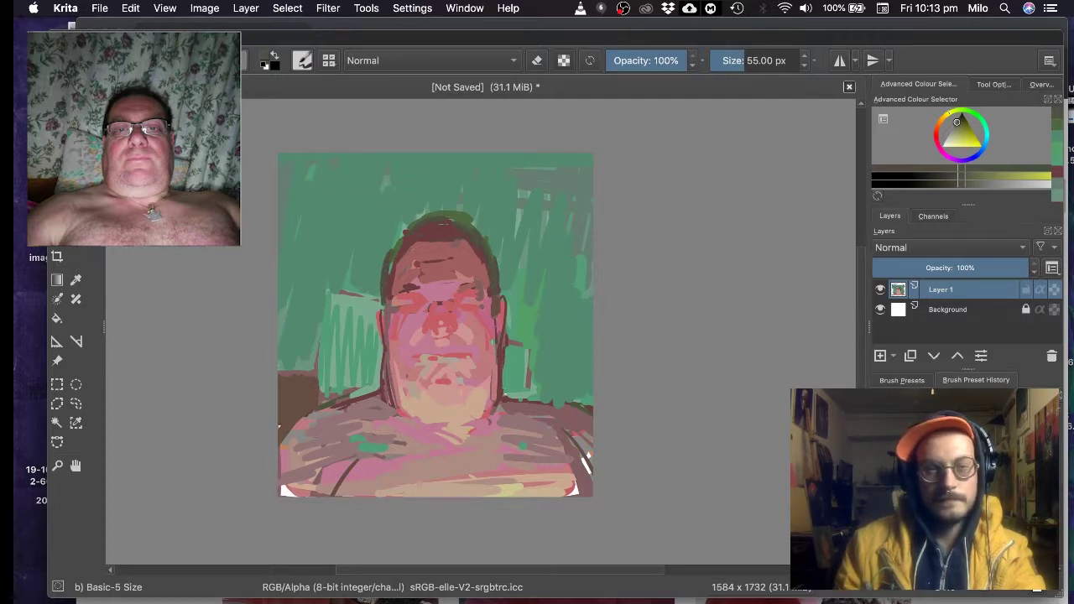
mouse_move(497, 349)
mouse_down()
mouse_move(504, 398)
mouse_move(615, 406)
mouse_up()
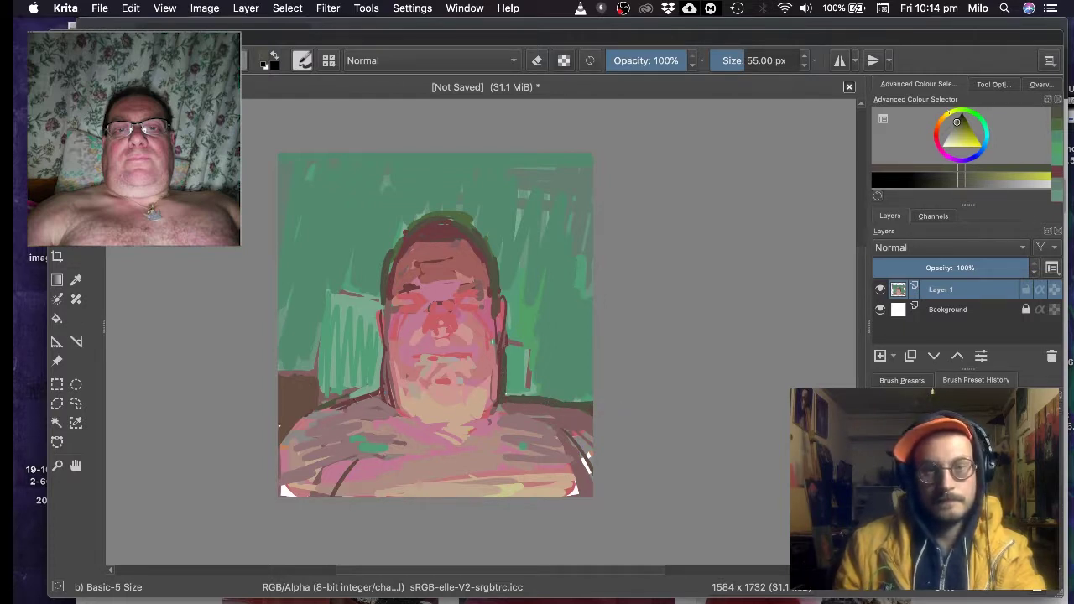
- Darken the left-hand shoulder contour with olive, and cover the light streaks in the upper left-hand background with a sampled green
drag(370, 392, 349, 399)
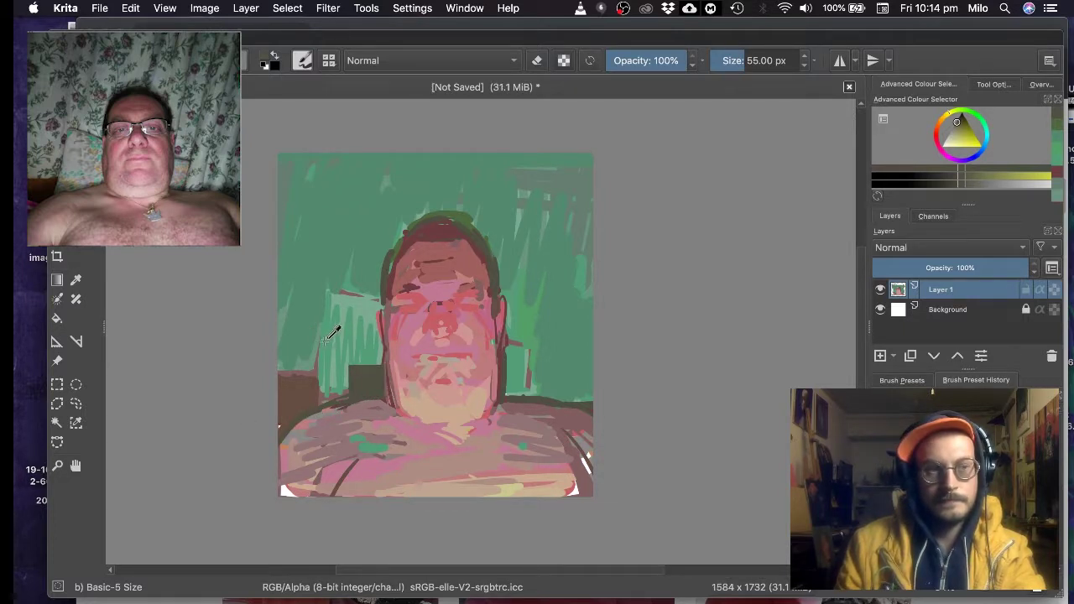
ctrl+click(354, 342)
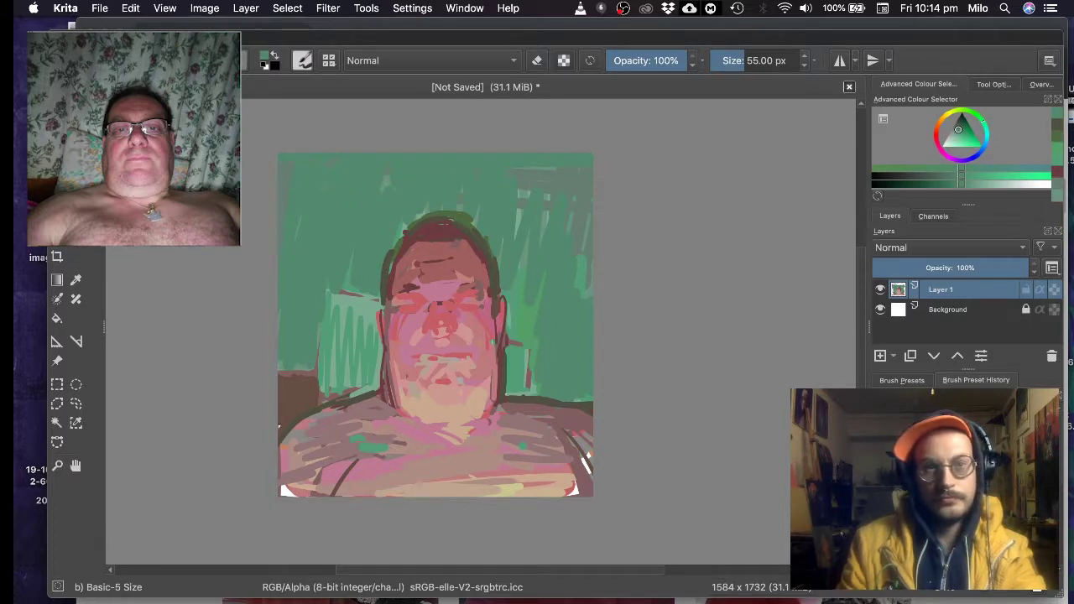
drag(284, 157, 277, 158)
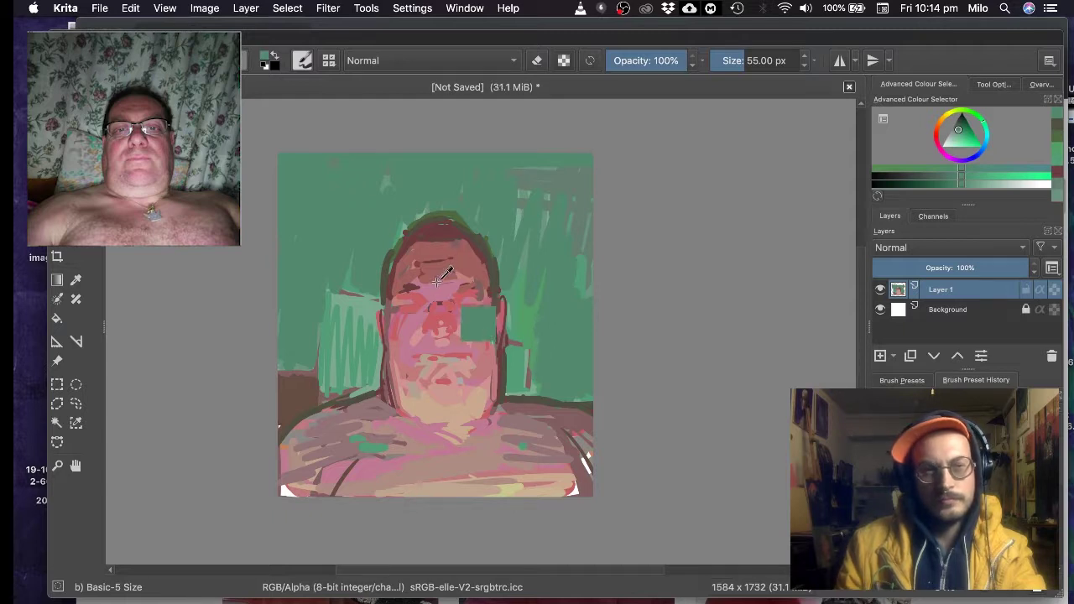
- Sample pinks and warm skin tones from the painting and paint them down the left-hand jaw and around the neck
ctrl+click(480, 324)
ctrl+click(475, 315)
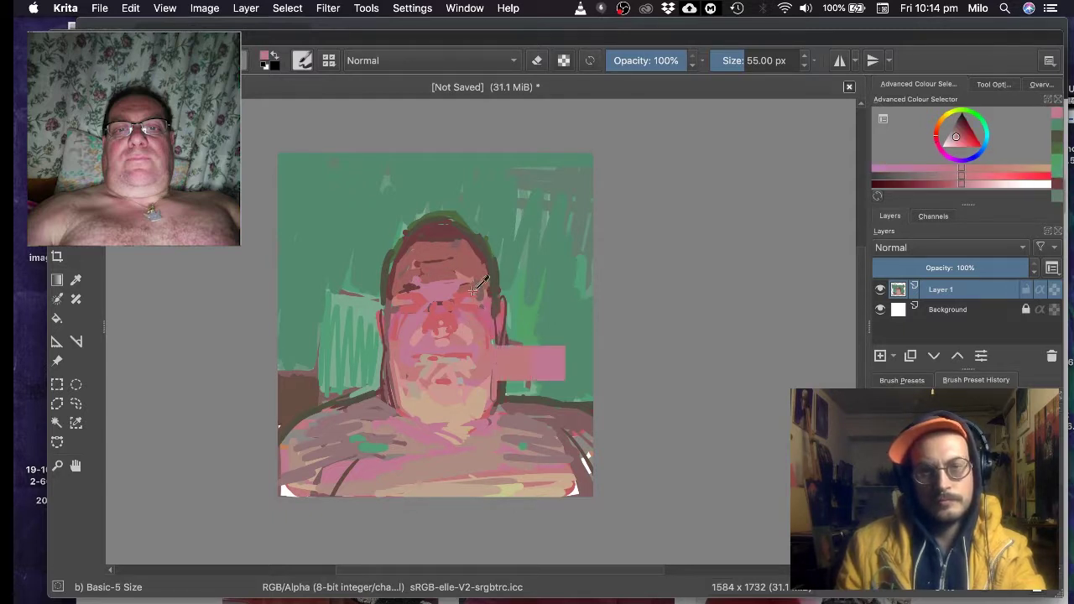
ctrl+click(478, 268)
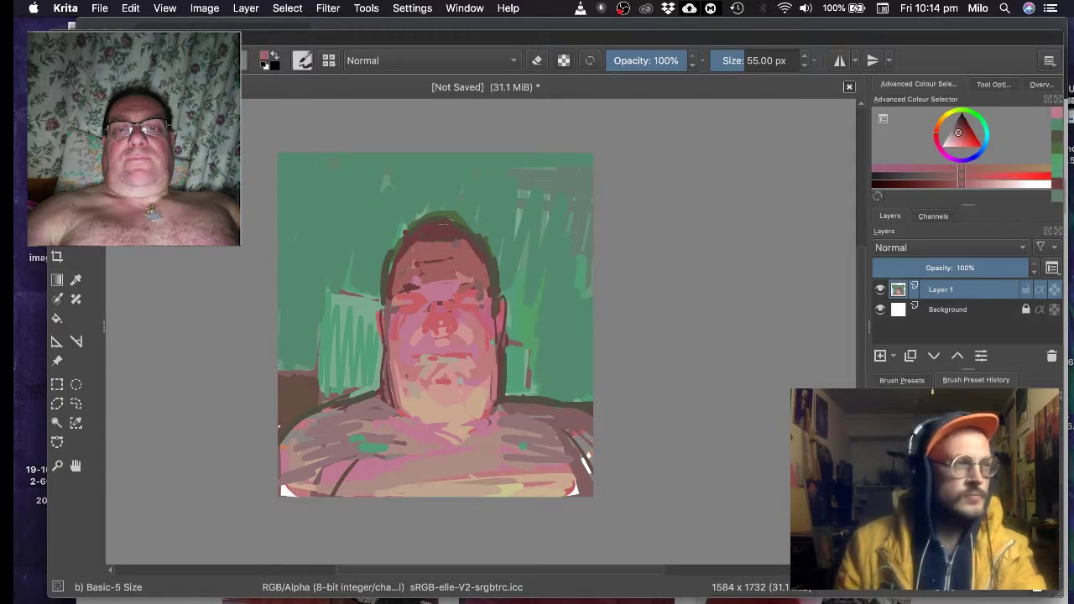
ctrl+click(420, 401)
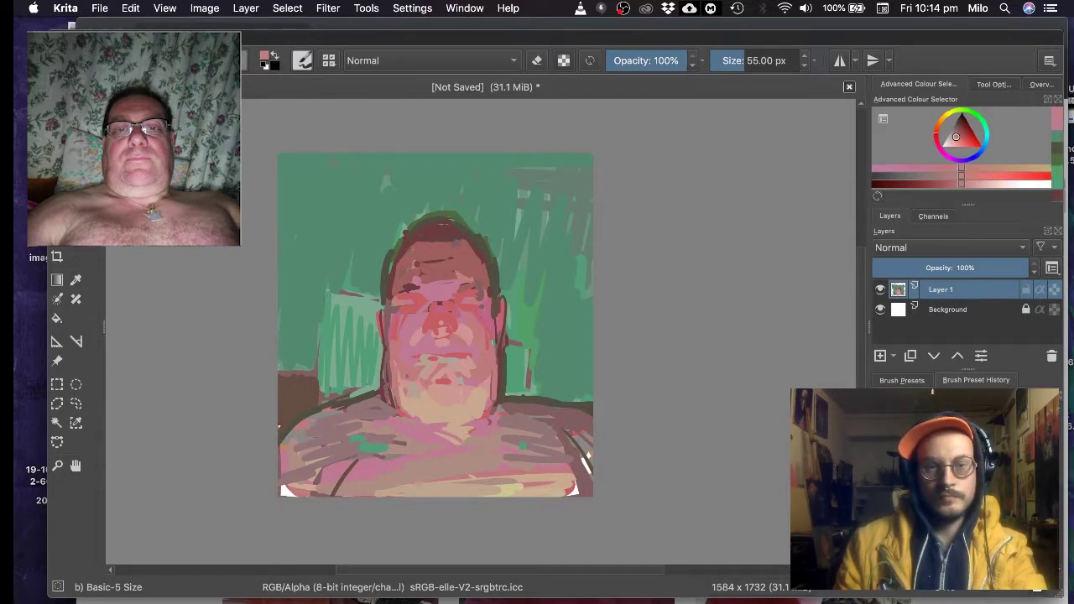
drag(391, 368, 399, 403)
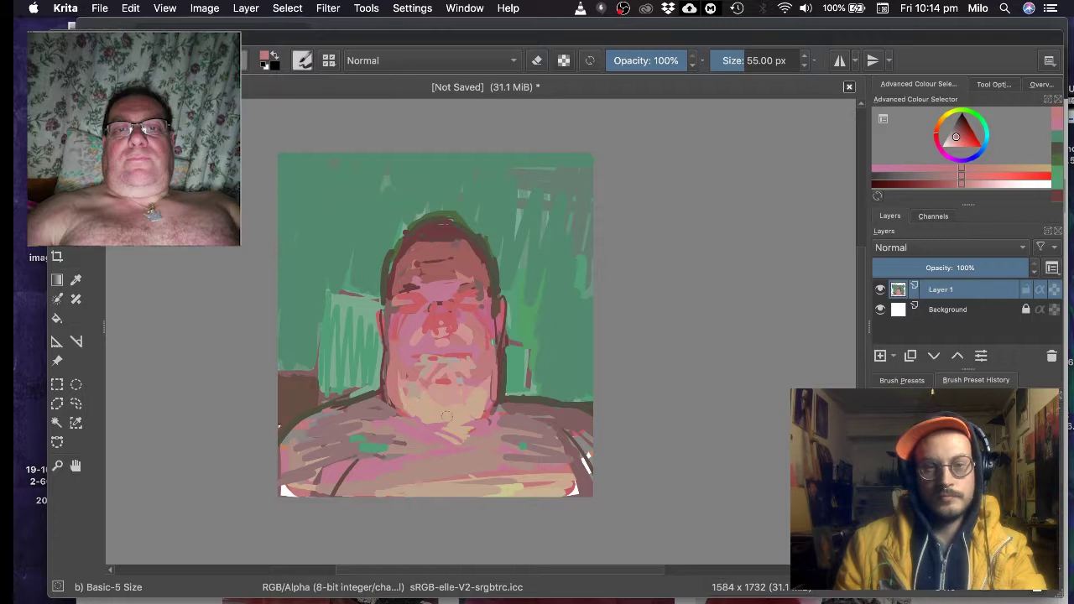
ctrl+click(503, 440)
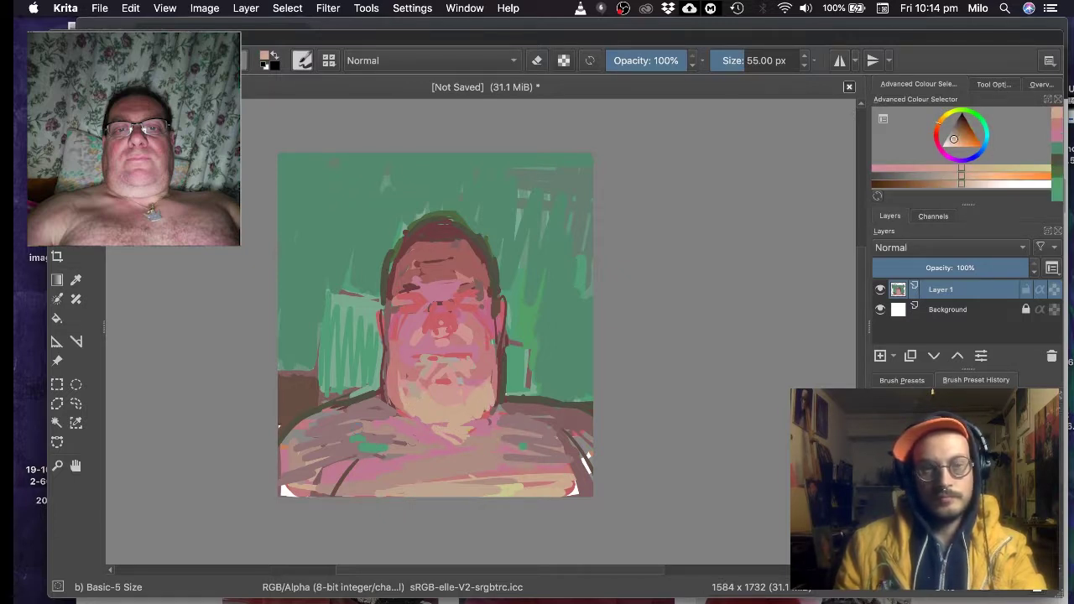
- Mix a muted salmon pink from a sampled chest colour and brush it over the left-hand shoulder and across the chest
ctrl+click(475, 479)
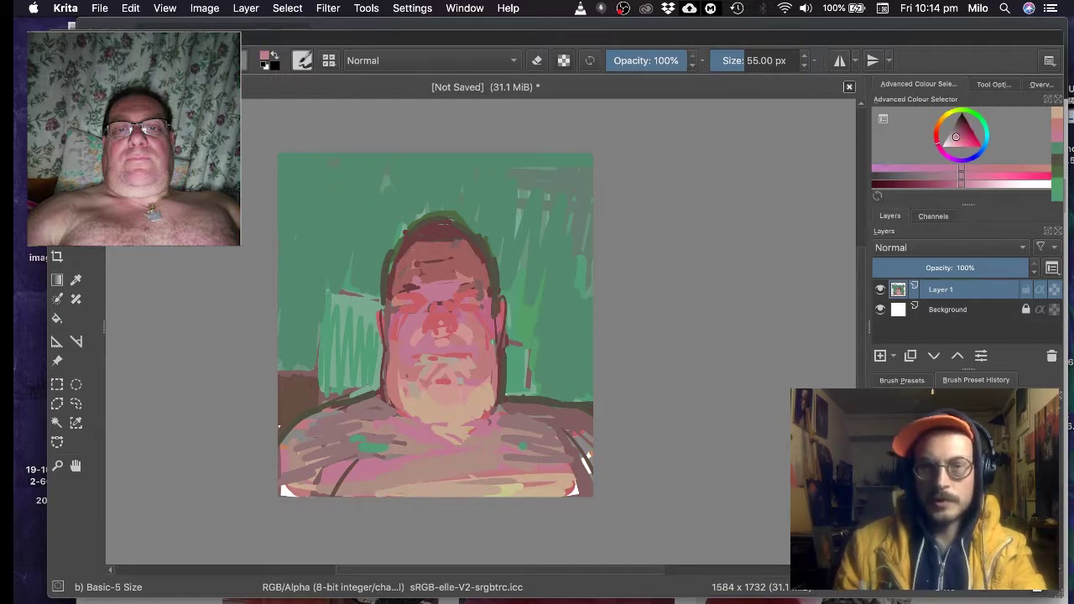
drag(964, 168, 970, 168)
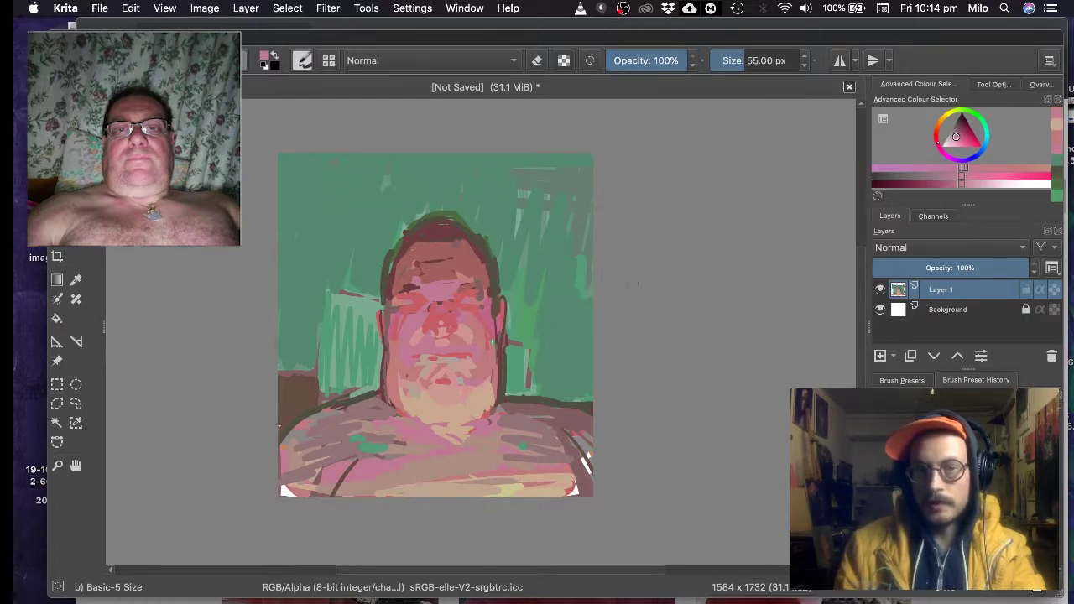
click(971, 171)
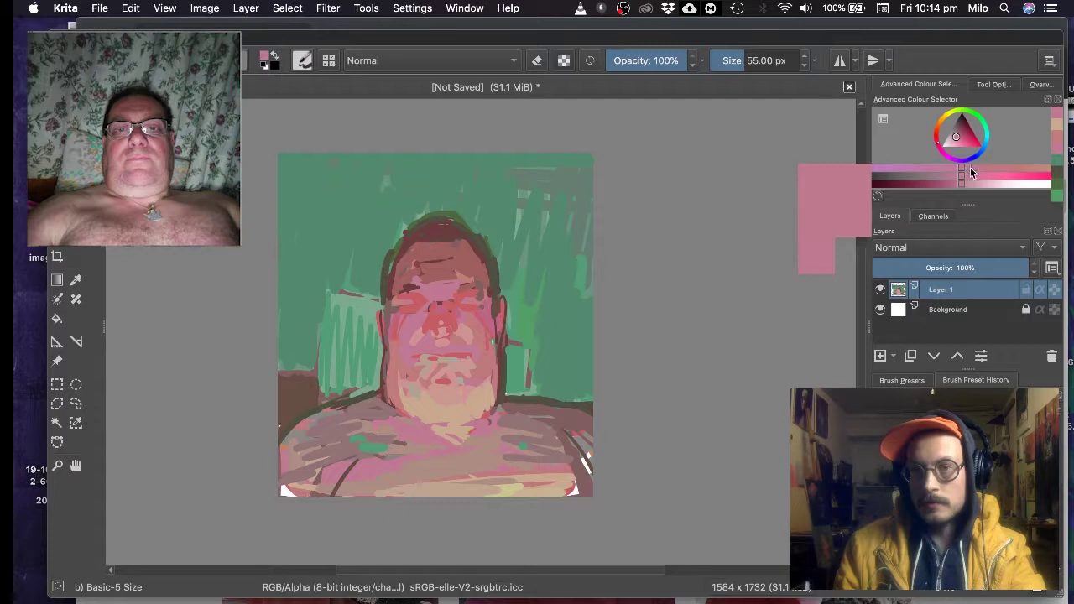
click(950, 169)
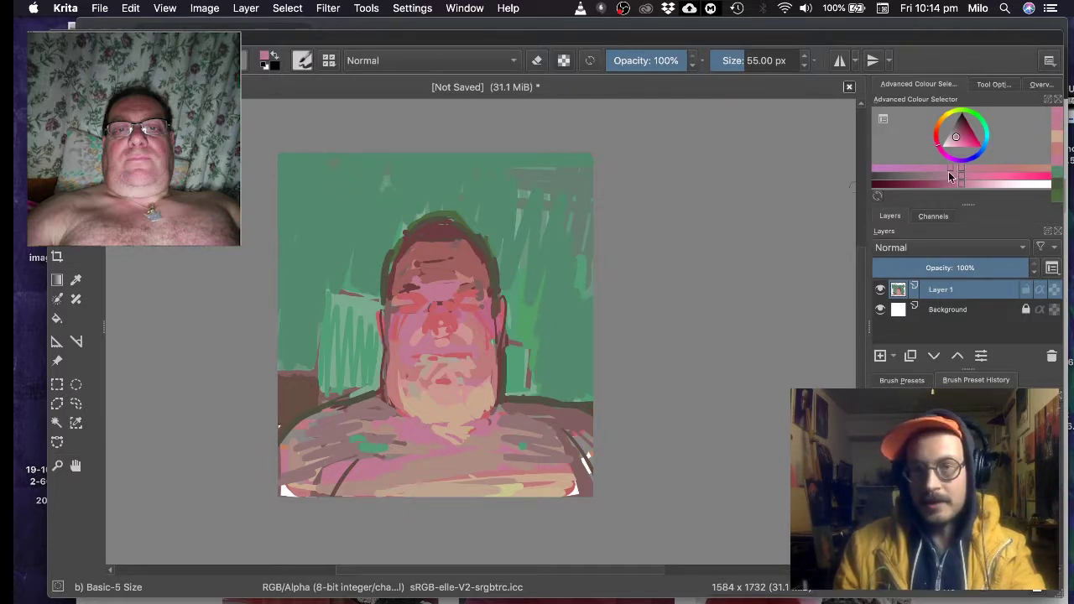
drag(940, 140, 945, 139)
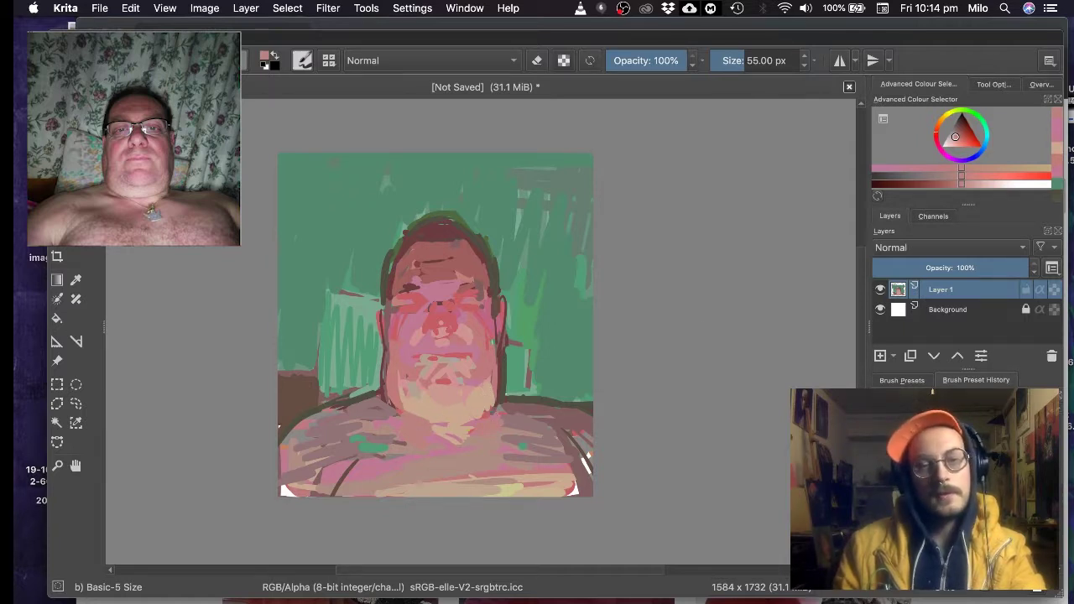
drag(350, 432, 321, 429)
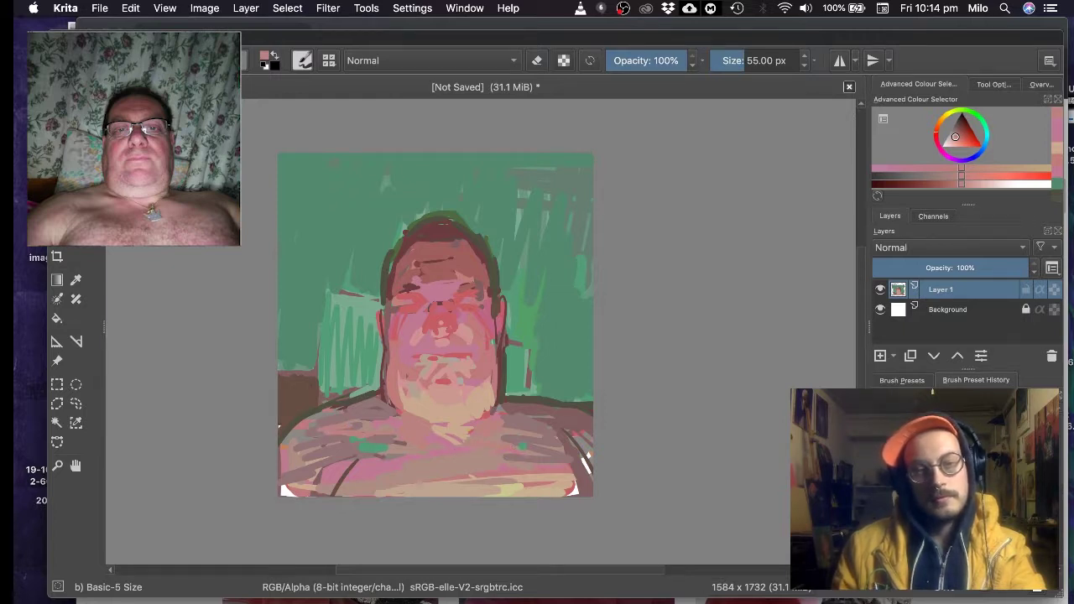
mouse_move(490, 487)
mouse_down()
mouse_move(416, 487)
mouse_move(492, 493)
mouse_up()
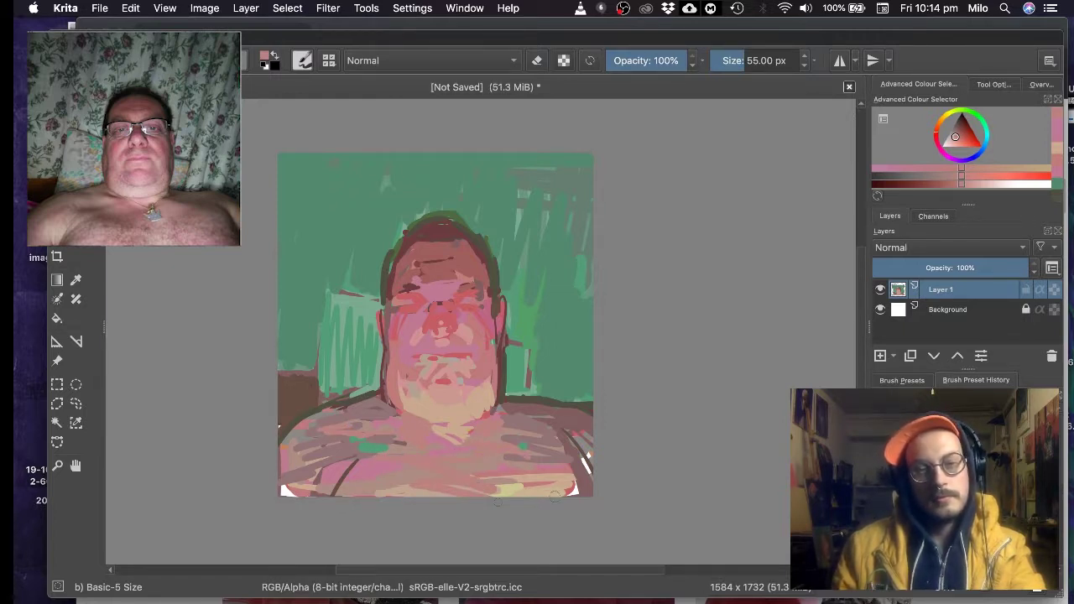
- Sample the pale yellow of the chest, desaturate it to a beige-green and paint it along the lower chest and left-hand shoulder
ctrl+click(508, 490)
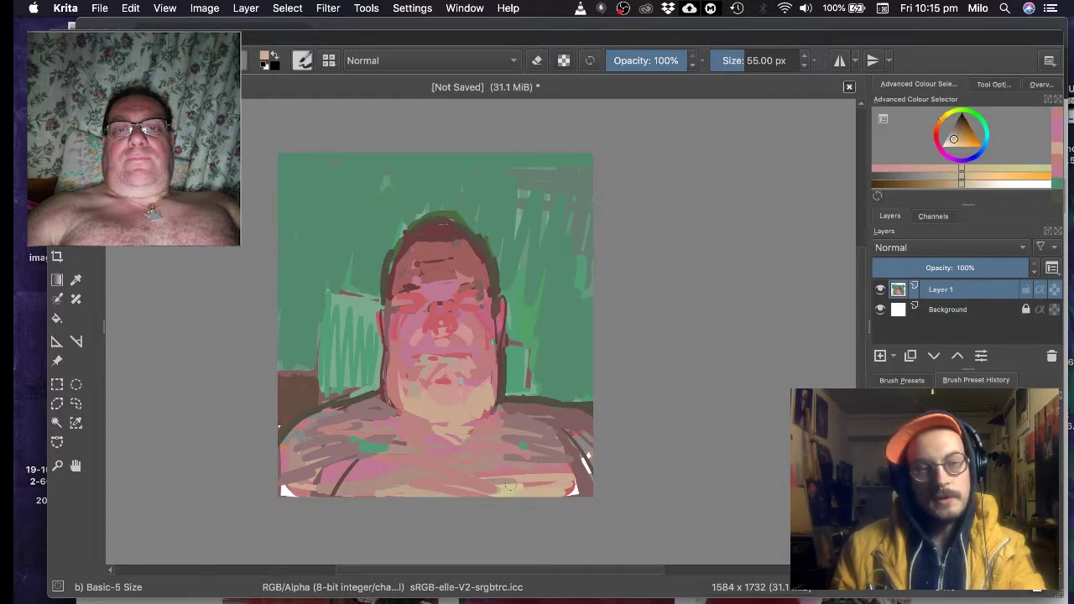
key(ctrl)
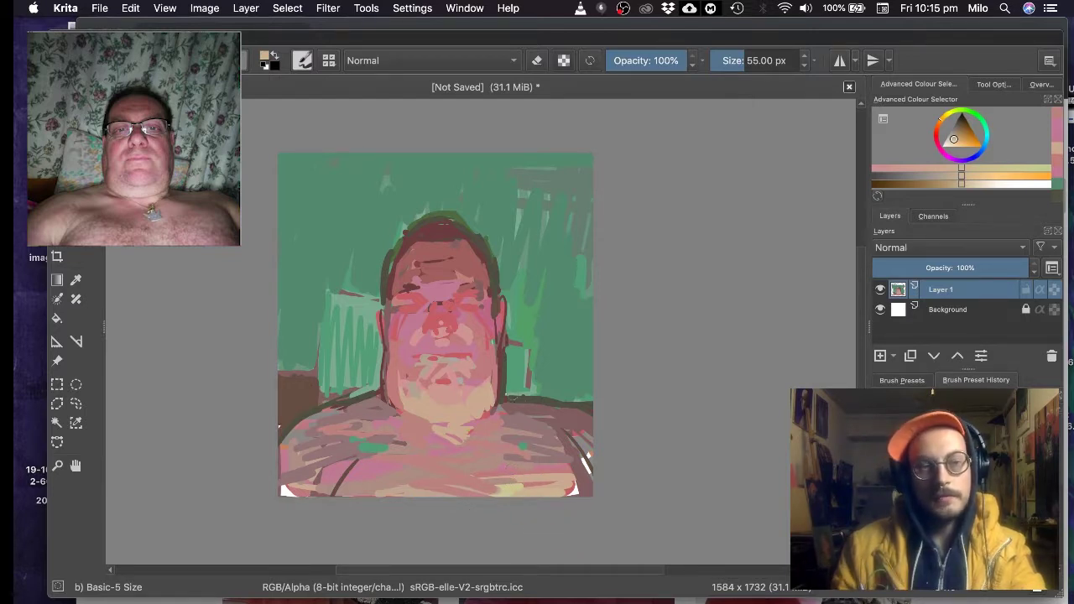
key(ctrl)
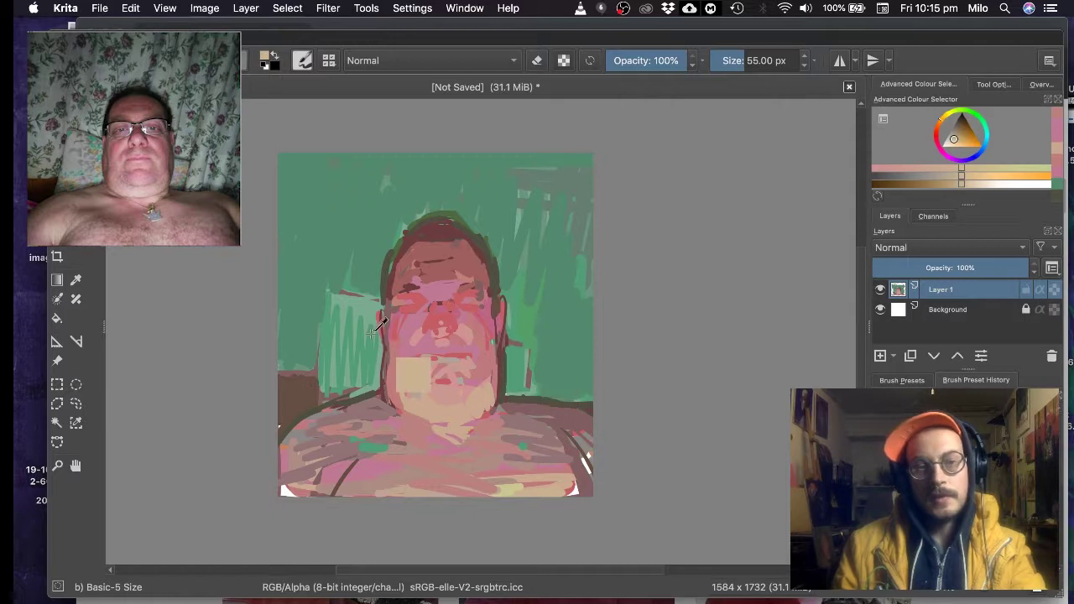
ctrl+click(367, 310)
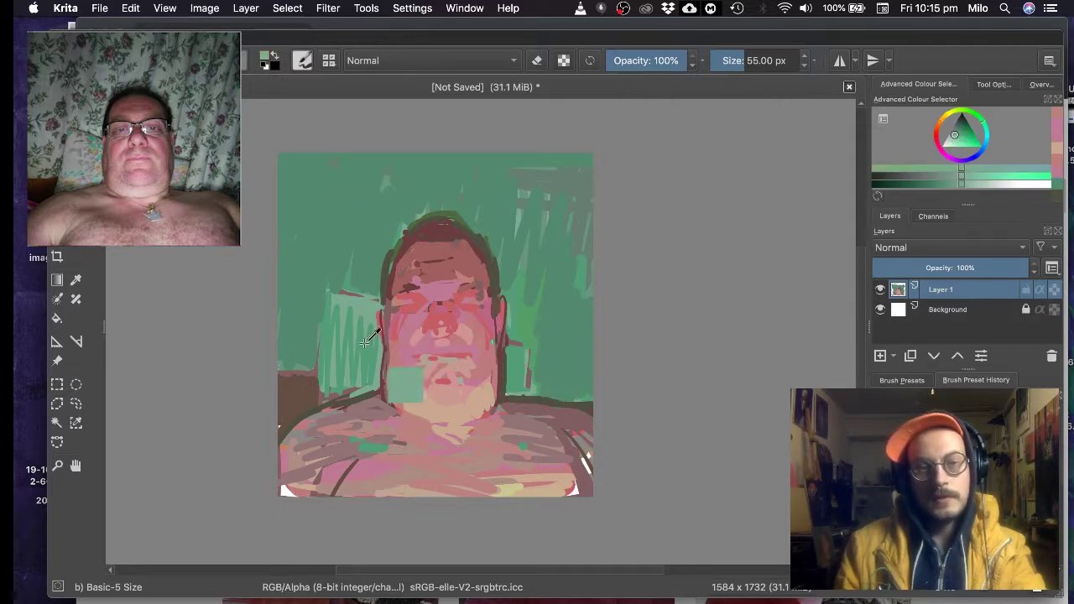
ctrl+click(518, 482)
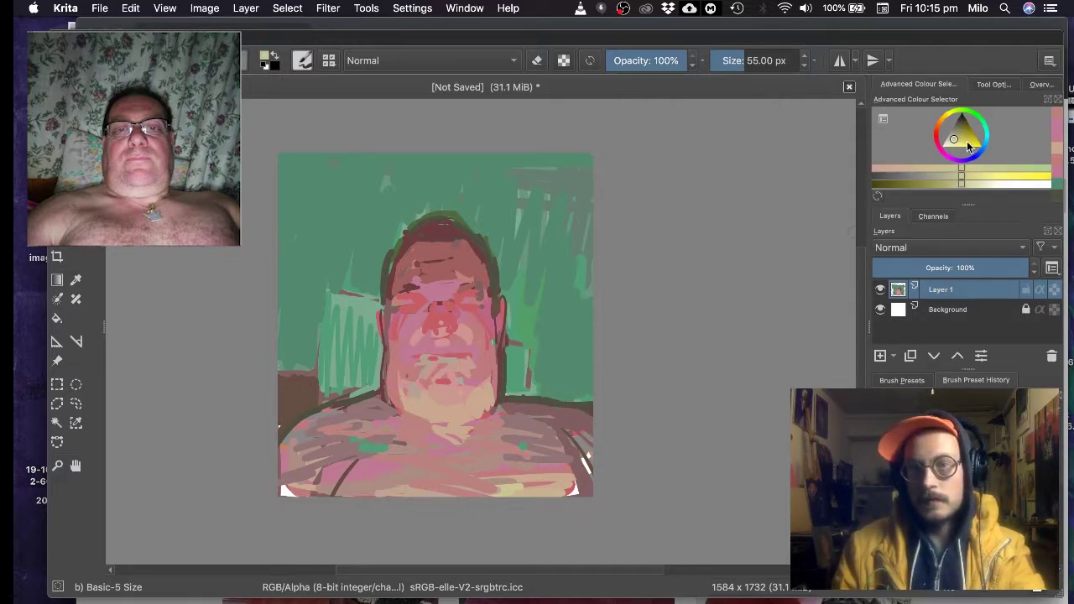
drag(961, 177, 939, 176)
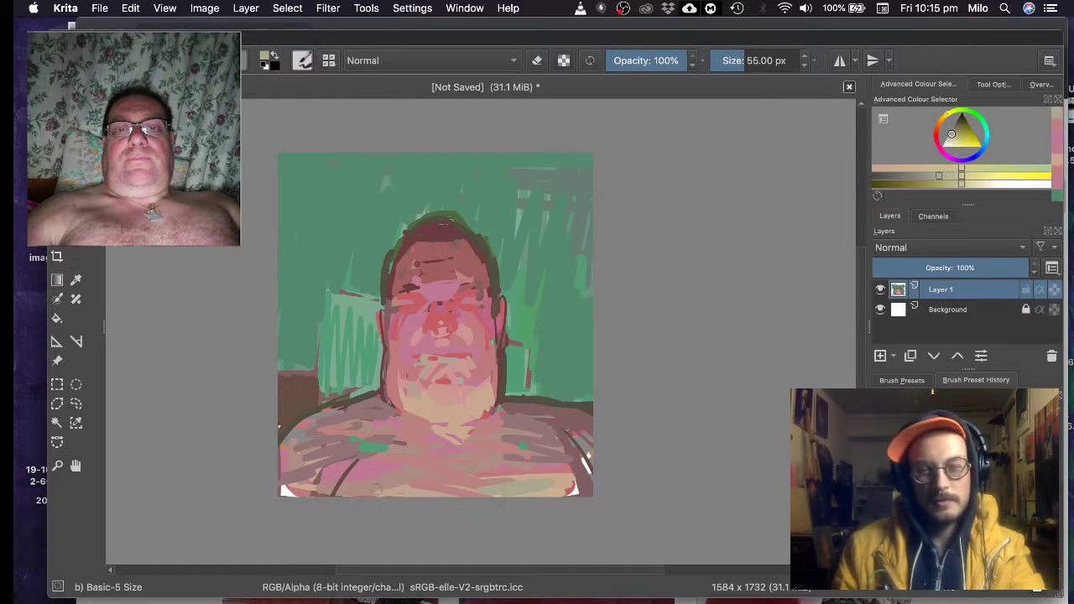
mouse_move(310, 475)
mouse_down()
mouse_move(324, 450)
mouse_move(305, 458)
mouse_move(365, 441)
mouse_move(315, 460)
mouse_move(362, 455)
mouse_move(320, 451)
mouse_move(410, 498)
mouse_move(376, 486)
mouse_move(351, 487)
mouse_move(397, 494)
mouse_move(329, 504)
mouse_move(284, 492)
mouse_up()
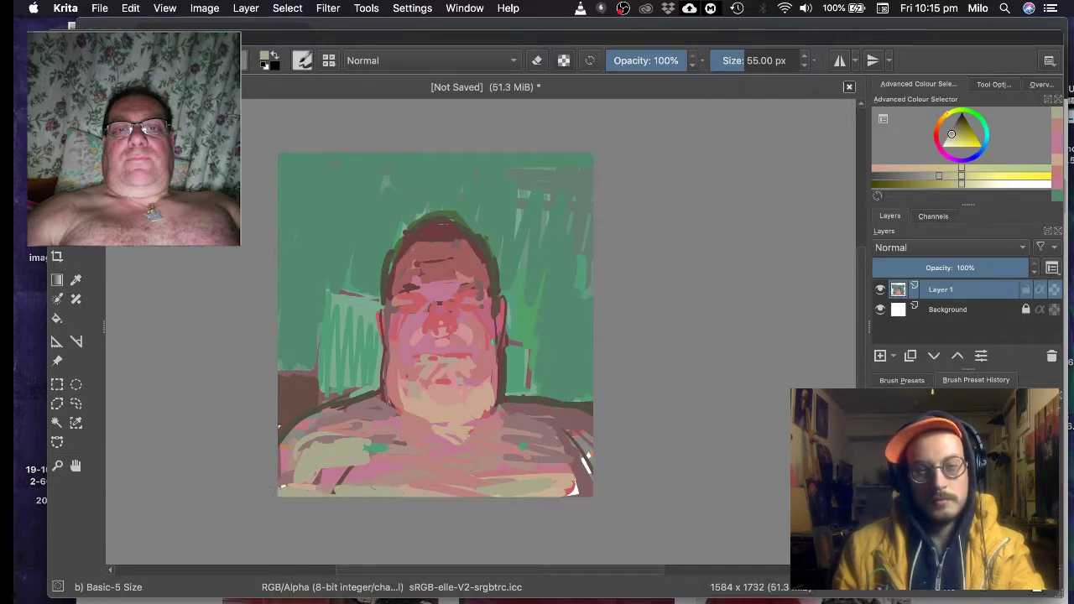
- Cover the white gaps along the right-hand shoulder and lower right-hand corner with sampled dull mauve and beige-green
ctrl+click(582, 439)
mouse_move(575, 435)
mouse_down()
mouse_move(586, 453)
mouse_move(590, 432)
mouse_up()
ctrl+click(589, 463)
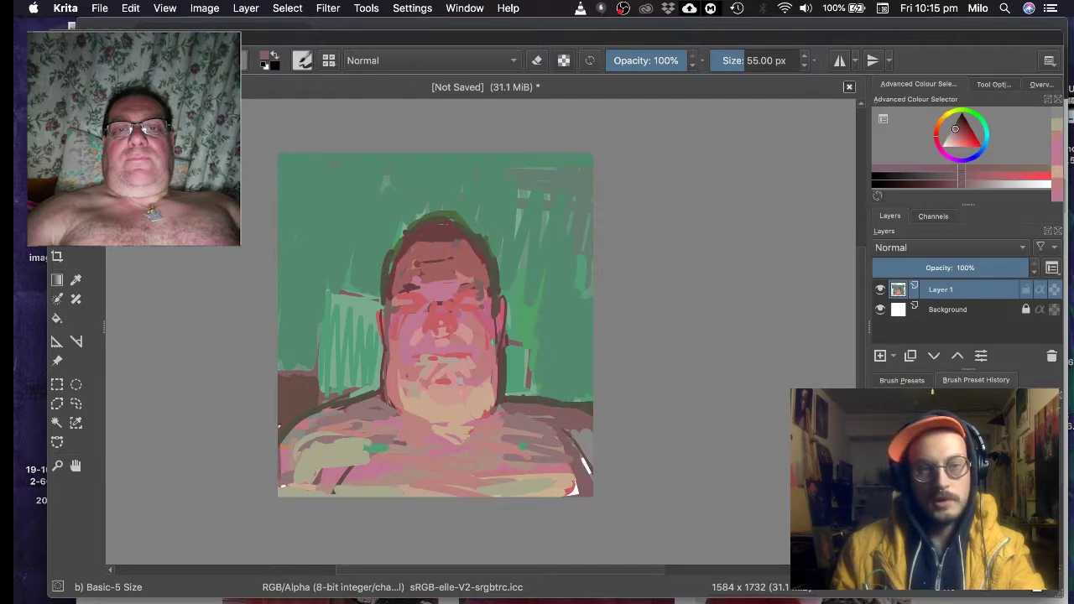
ctrl+click(546, 488)
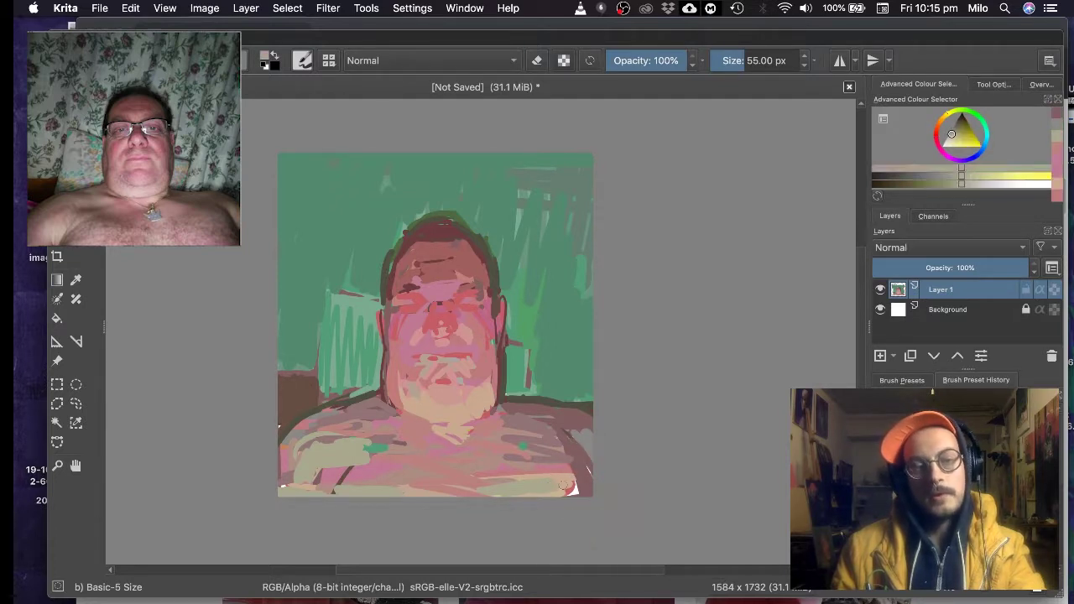
mouse_move(564, 485)
mouse_down()
mouse_move(574, 493)
mouse_move(563, 436)
mouse_up()
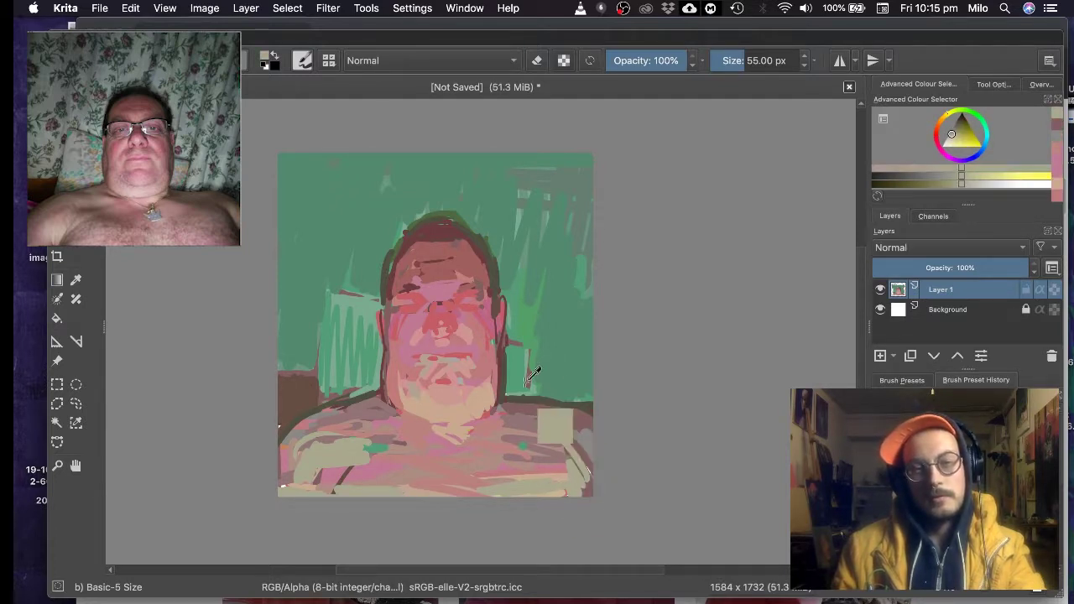
- Sample a warm grey and paint loose strokes over the right-hand side of the chest and the left-hand shoulder
ctrl+click(585, 432)
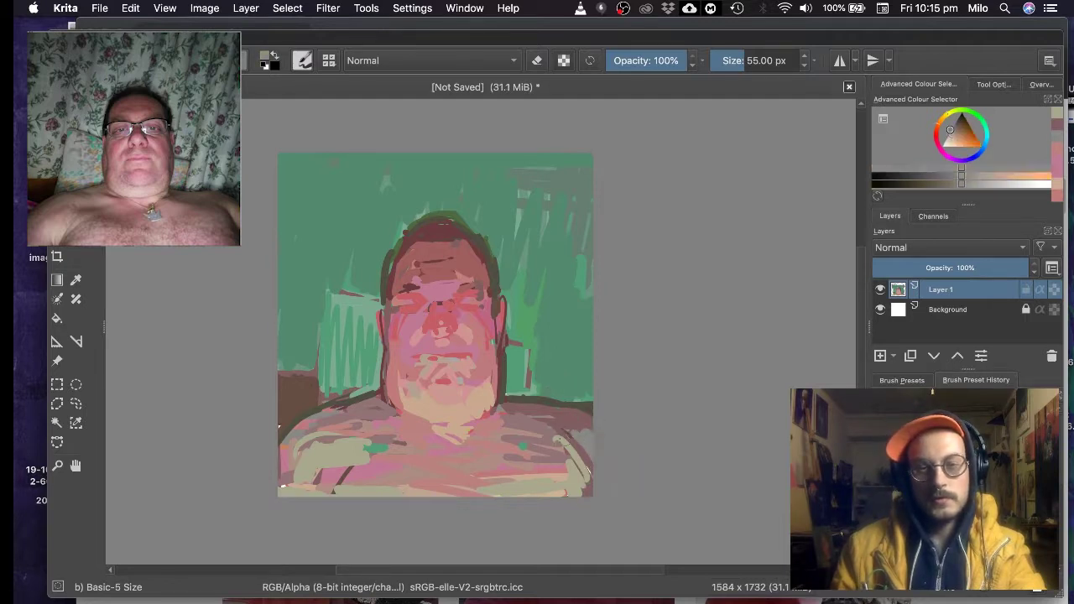
mouse_move(558, 437)
mouse_down()
mouse_move(584, 480)
mouse_move(577, 492)
mouse_up()
mouse_move(544, 462)
mouse_down()
mouse_move(554, 494)
mouse_move(482, 443)
mouse_up()
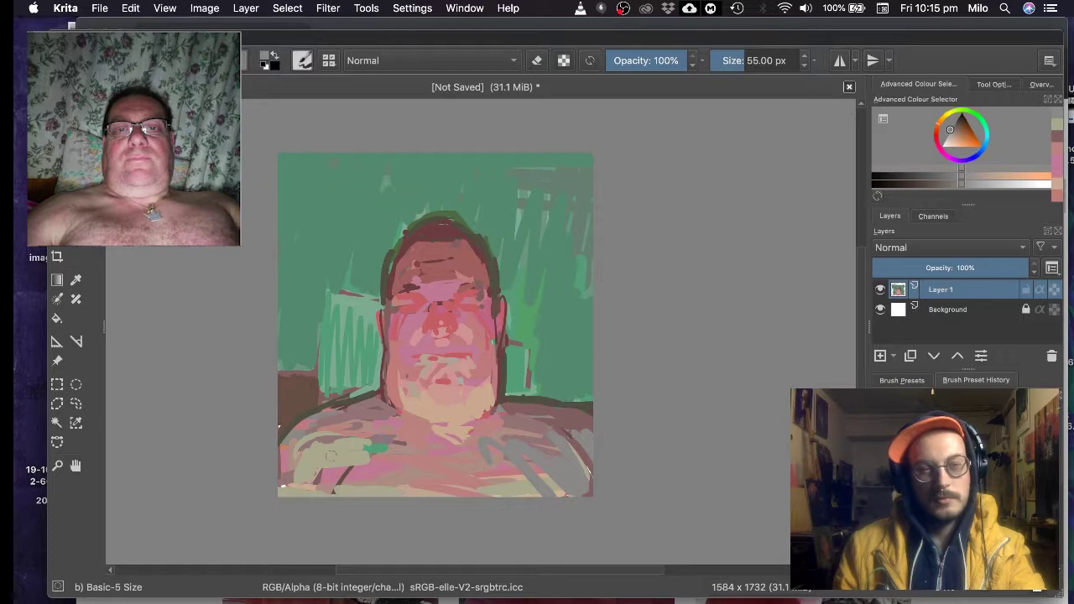
mouse_move(353, 449)
mouse_down()
mouse_move(418, 444)
mouse_move(285, 458)
mouse_up()
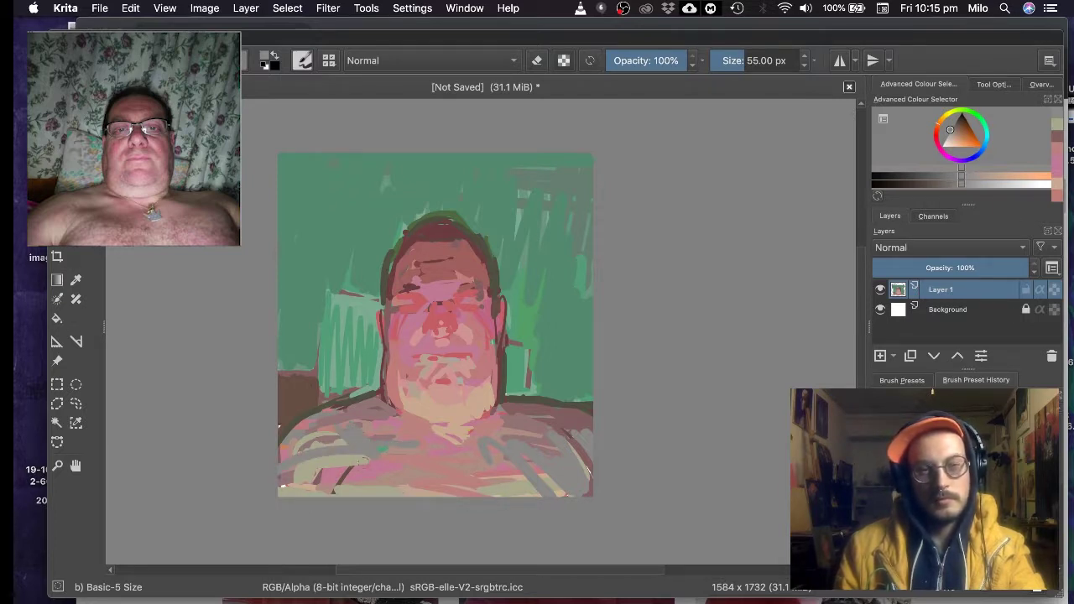
- Paint sampled pink over the lower middle of the chest and a salmon band across the collarbones
ctrl+click(383, 473)
drag(340, 492, 430, 492)
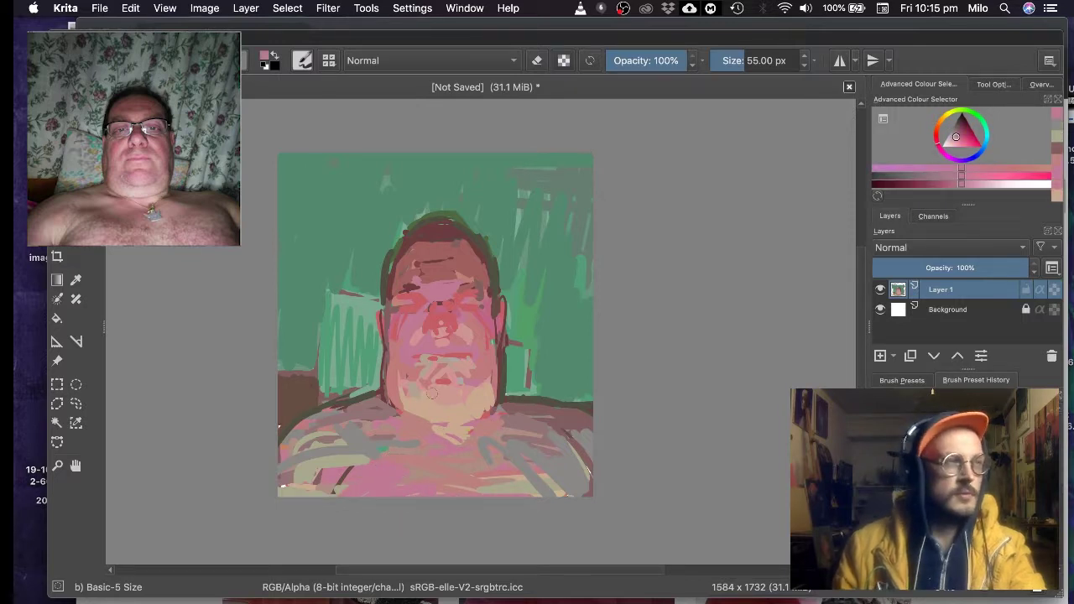
ctrl+click(369, 453)
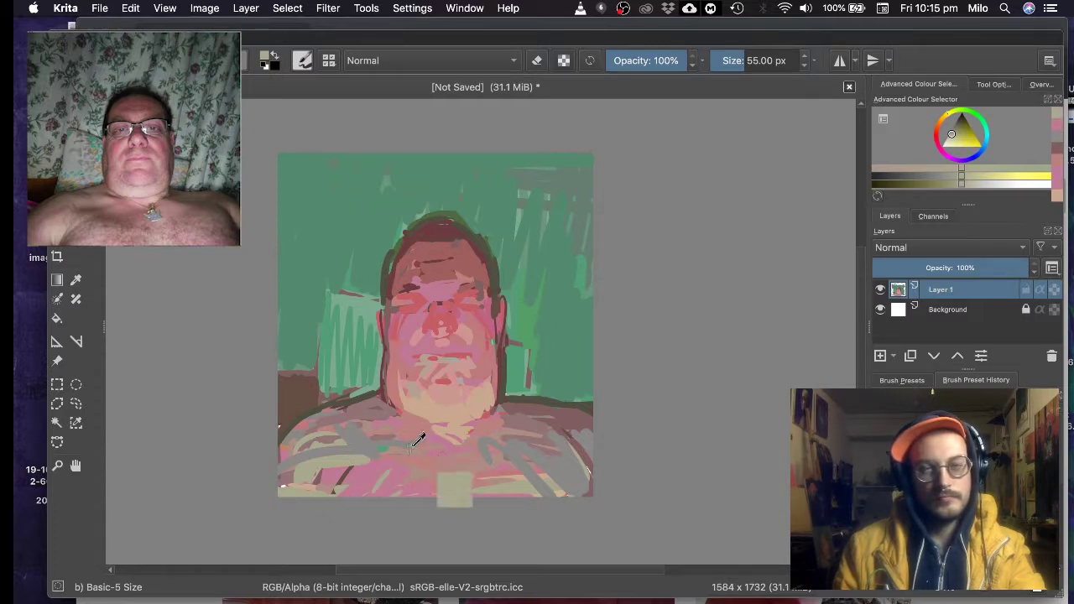
ctrl+click(458, 480)
drag(295, 425, 513, 433)
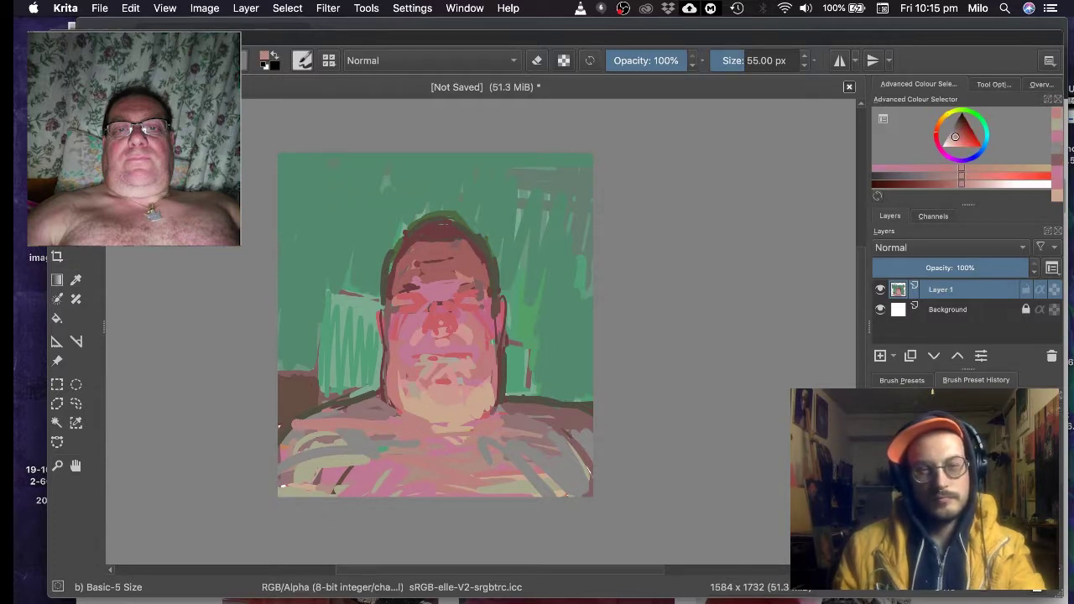
- Sample beige and dusty pink from the chest and paint a patch below the right-hand side of the neck
ctrl+click(516, 467)
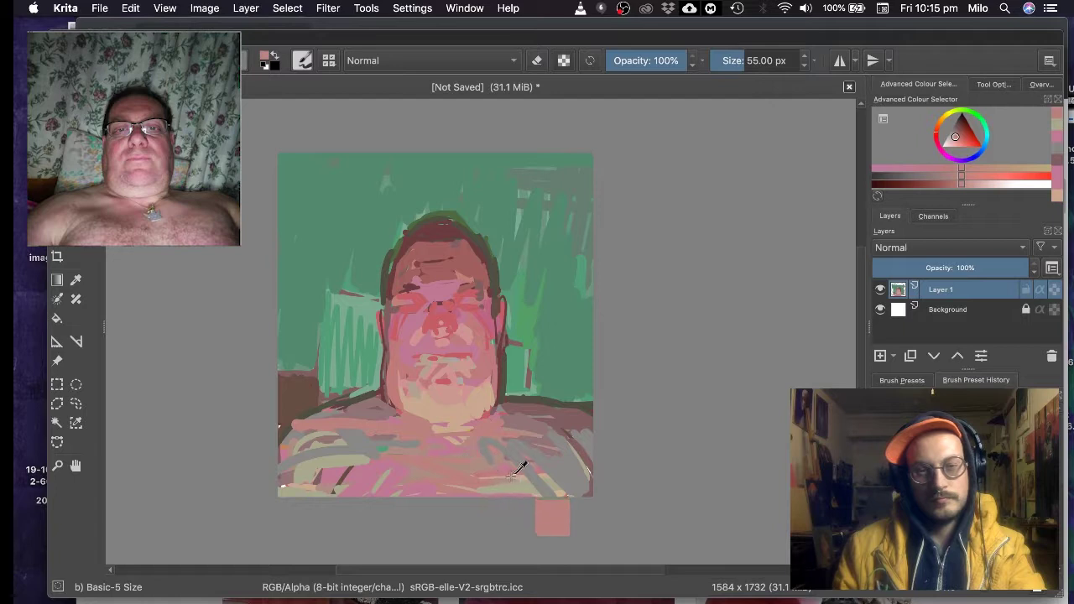
ctrl+click(522, 485)
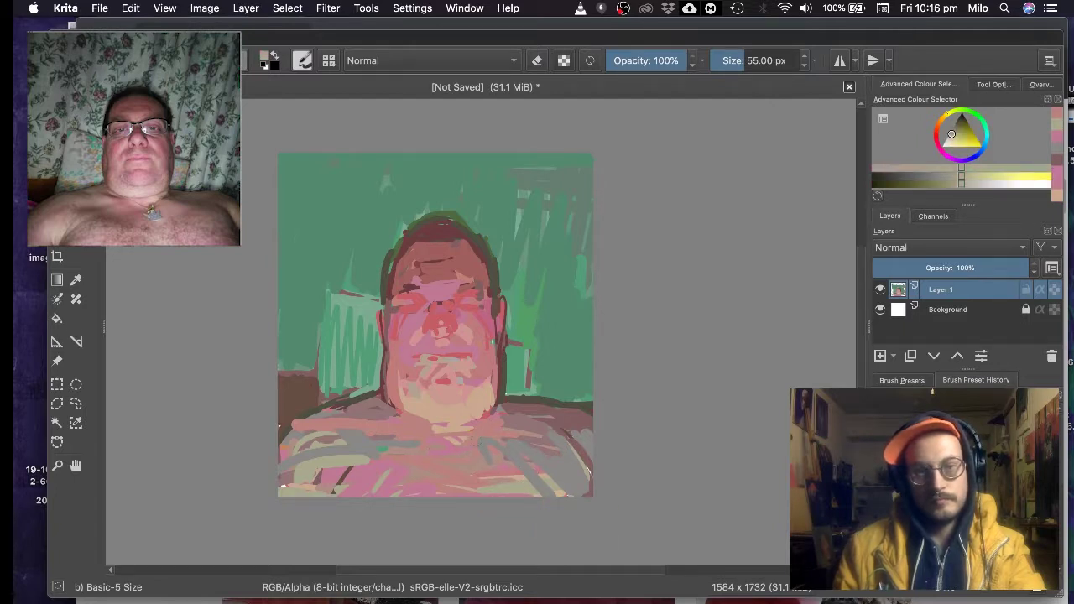
ctrl+click(472, 459)
ctrl+click(472, 460)
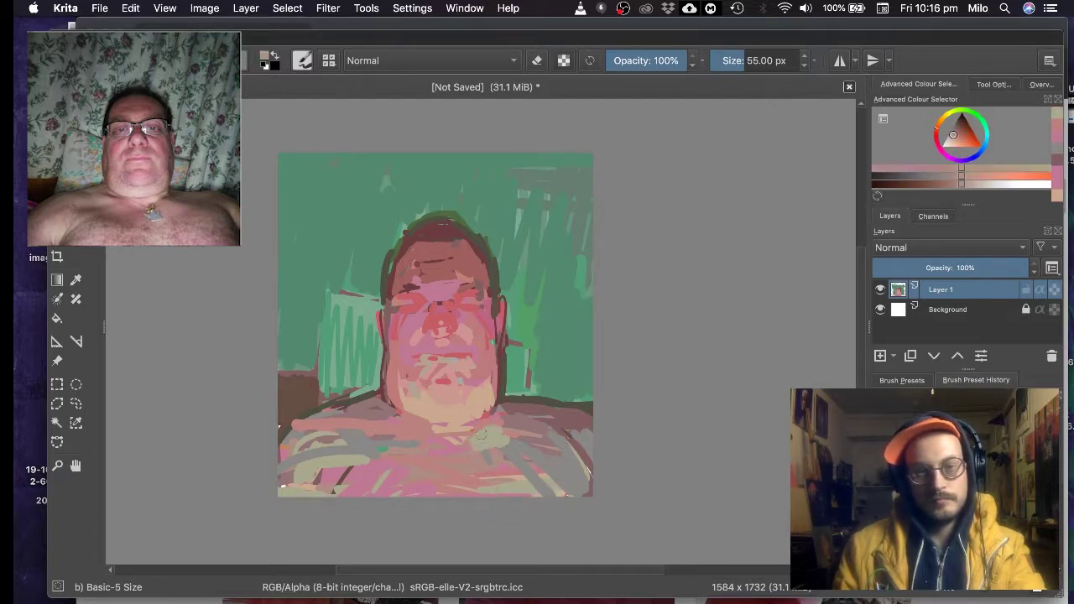
mouse_move(477, 445)
mouse_down()
mouse_move(498, 436)
mouse_move(513, 447)
mouse_move(514, 427)
mouse_up()
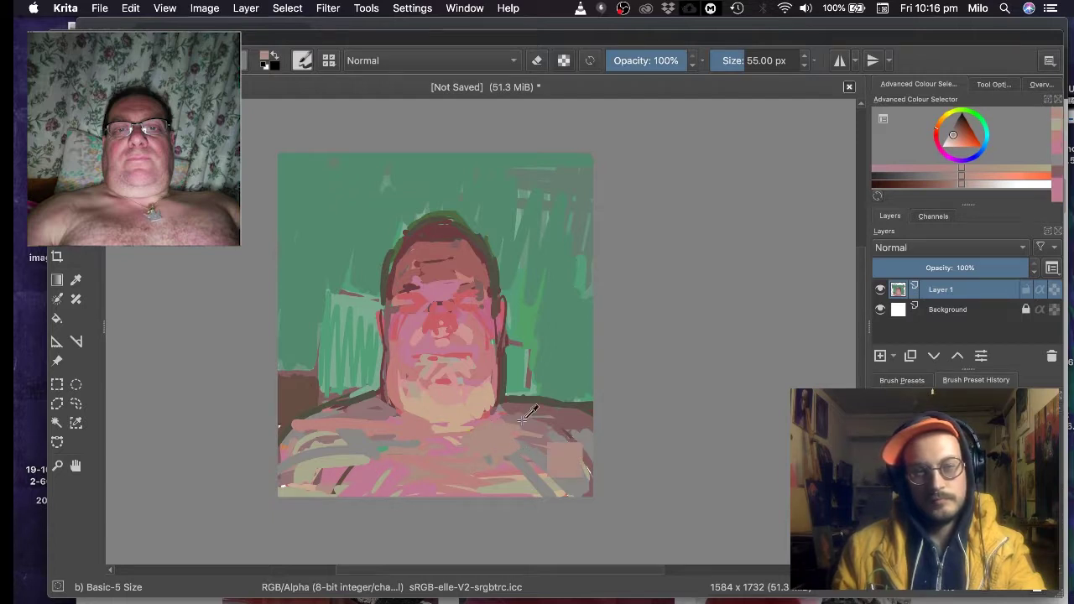
- Sample salmon and mauve from the chest and shoulder and touch up the right-hand shoulder and the dark edge above the left-hand shoulder
ctrl+click(446, 453)
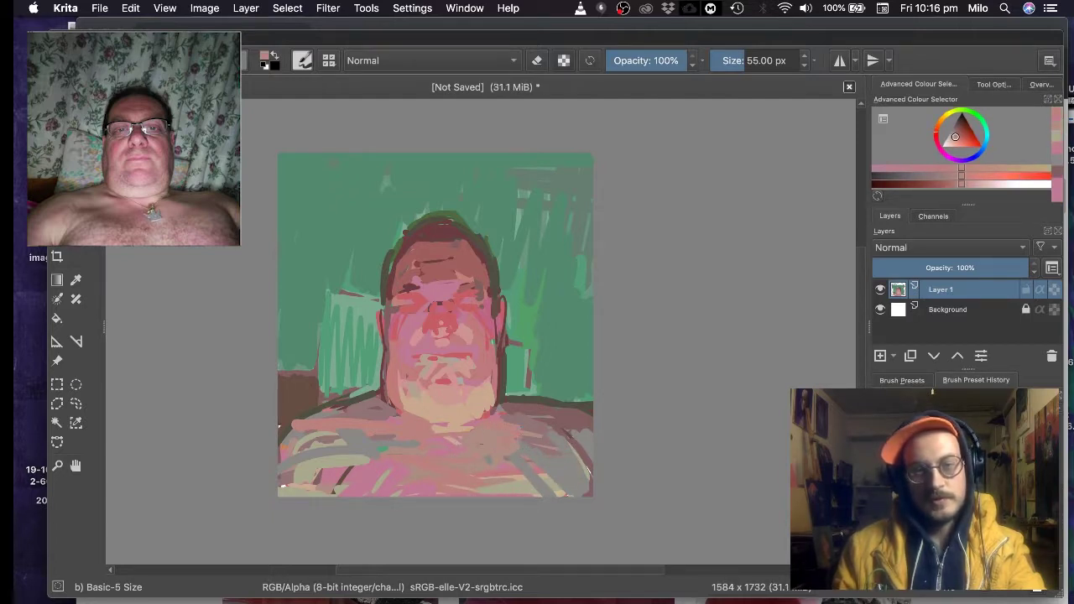
ctrl+click(518, 407)
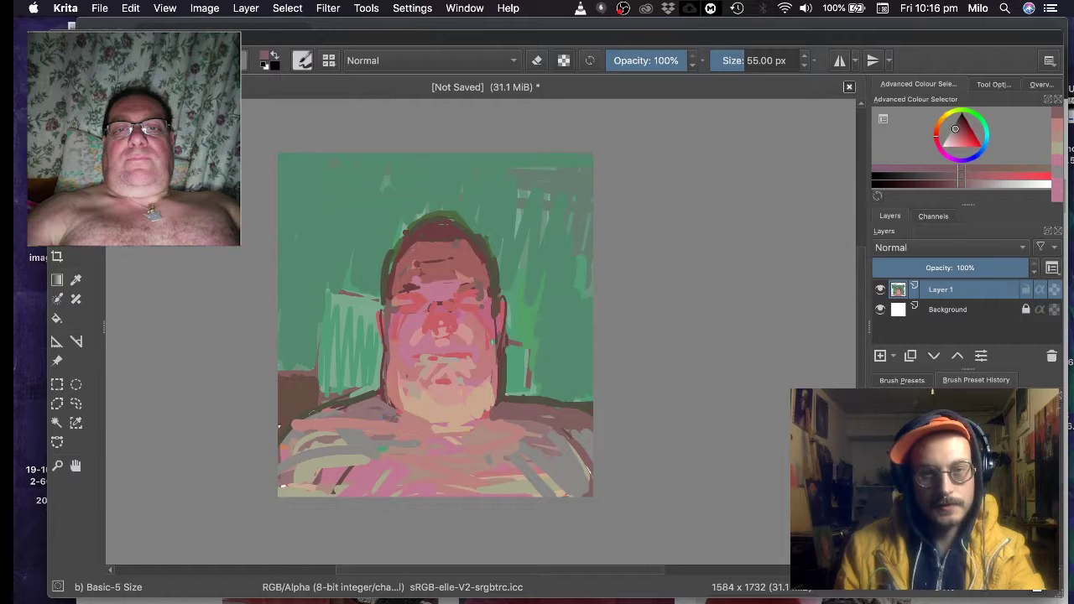
ctrl+click(331, 362)
ctrl+click(327, 391)
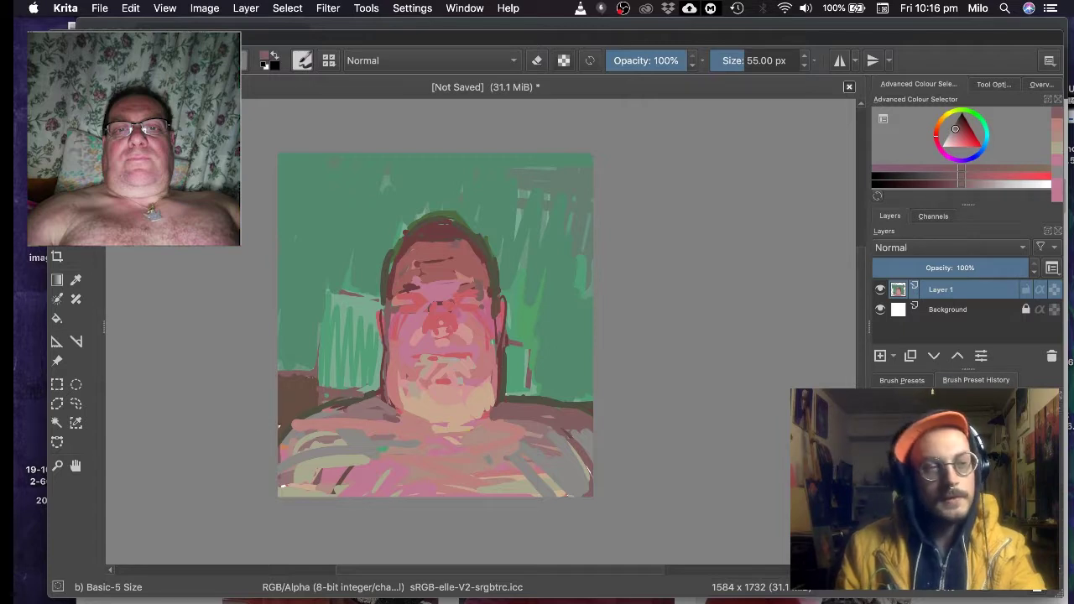
- Sample the background green, shift it to a yellower, darker green and paint it above the left-hand shoulder beside the brown block
ctrl+click(588, 405)
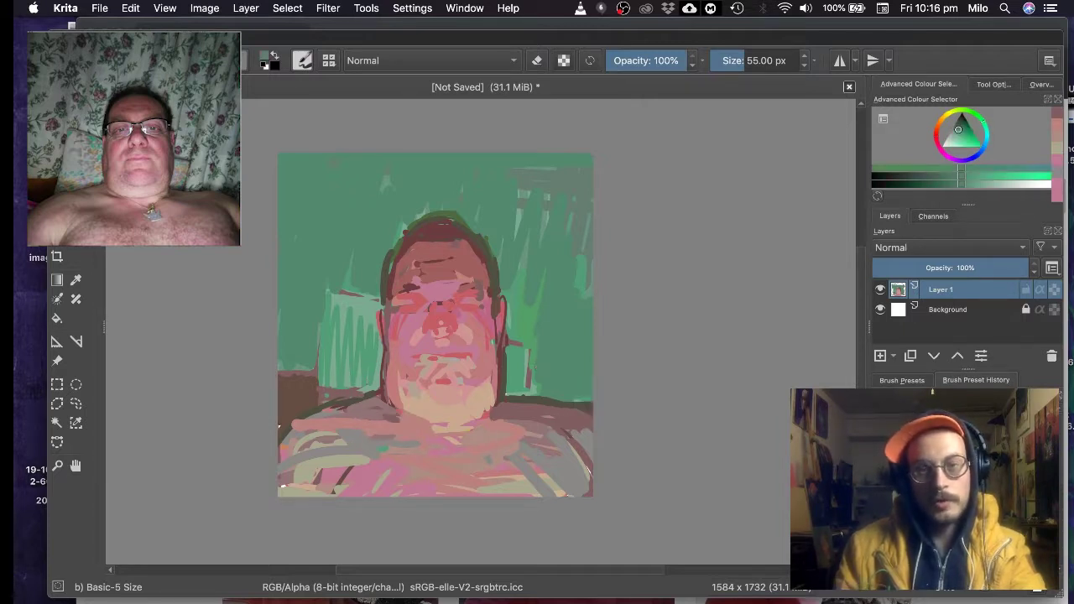
mouse_move(315, 394)
mouse_down()
mouse_move(343, 394)
mouse_move(319, 405)
mouse_up()
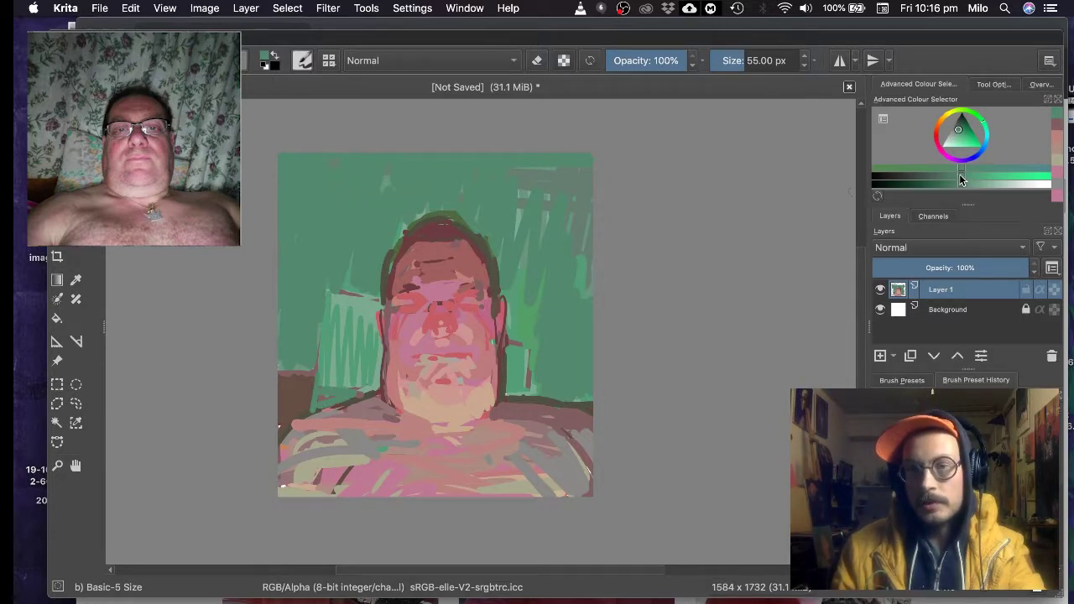
drag(960, 177, 966, 172)
drag(985, 123, 977, 115)
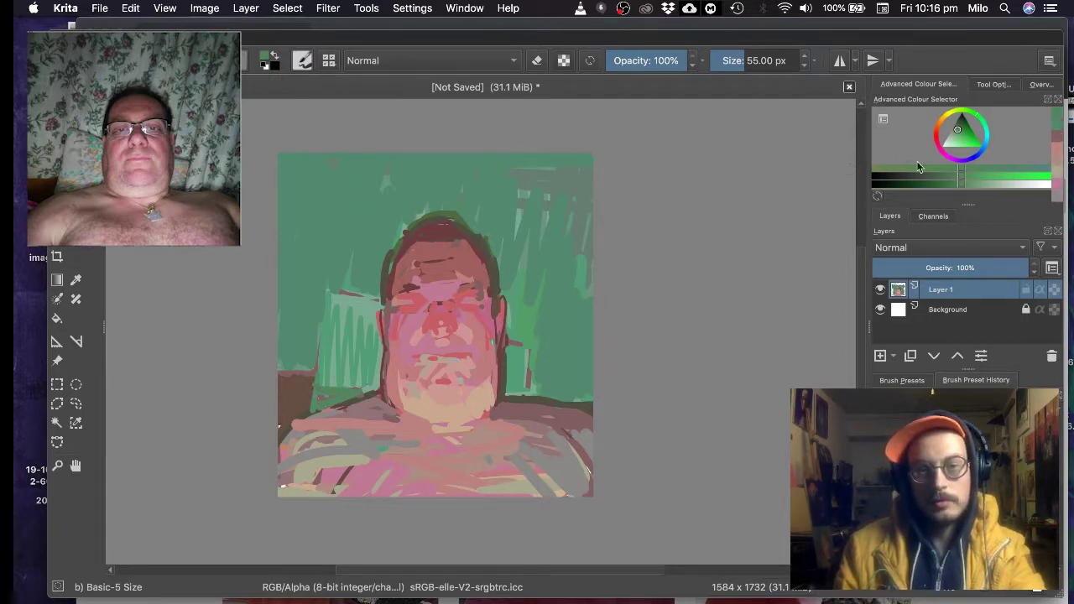
drag(961, 180, 946, 180)
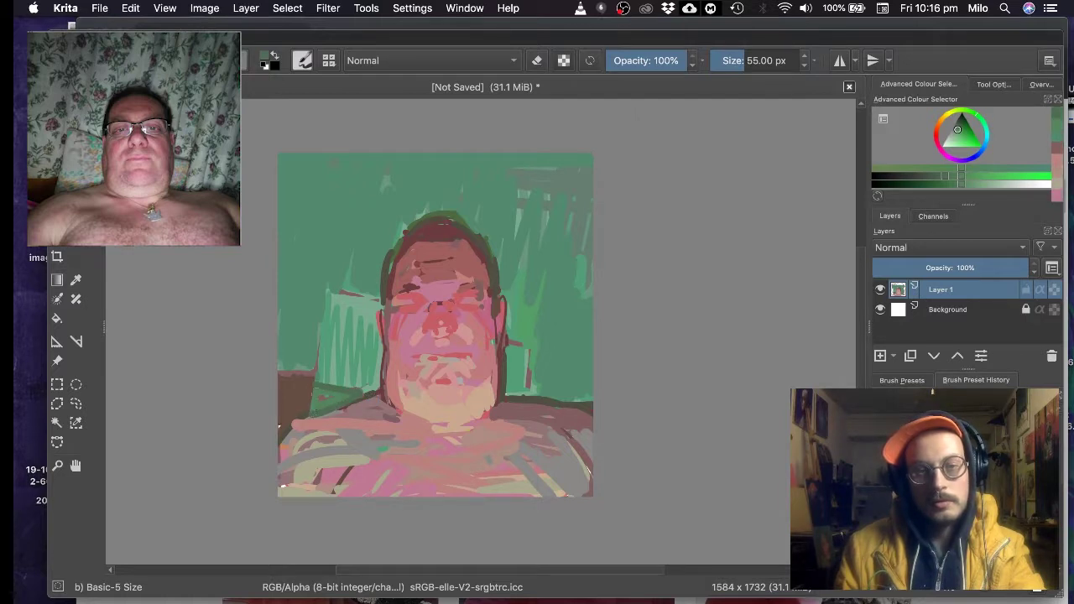
drag(315, 398, 346, 396)
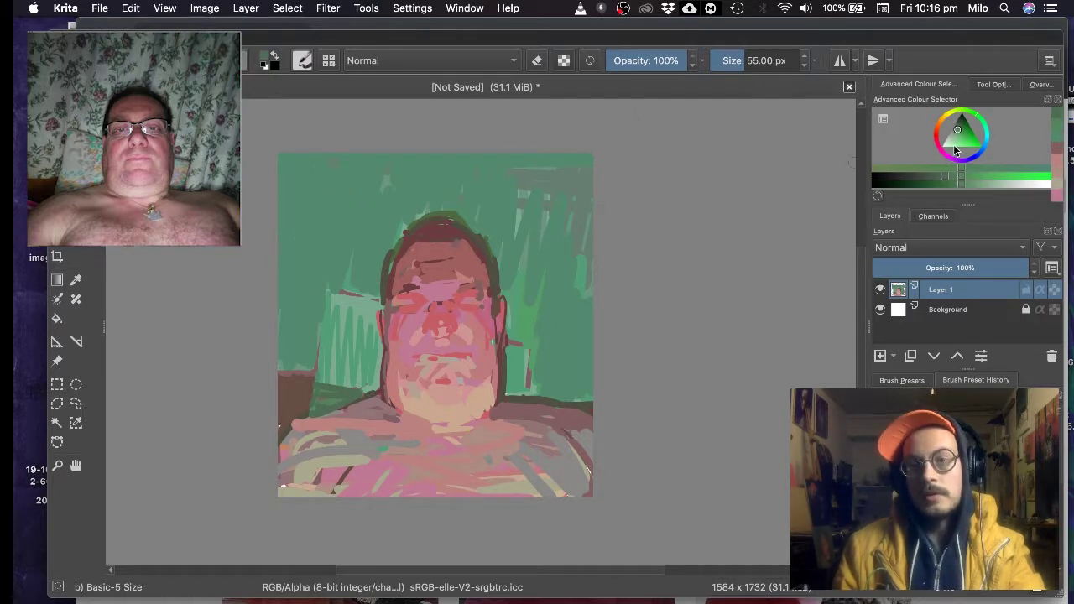
- Mix a lighter yellow-green and paint it above the left-hand shoulder and over the dark red marks on both sides of the head
drag(959, 134, 944, 145)
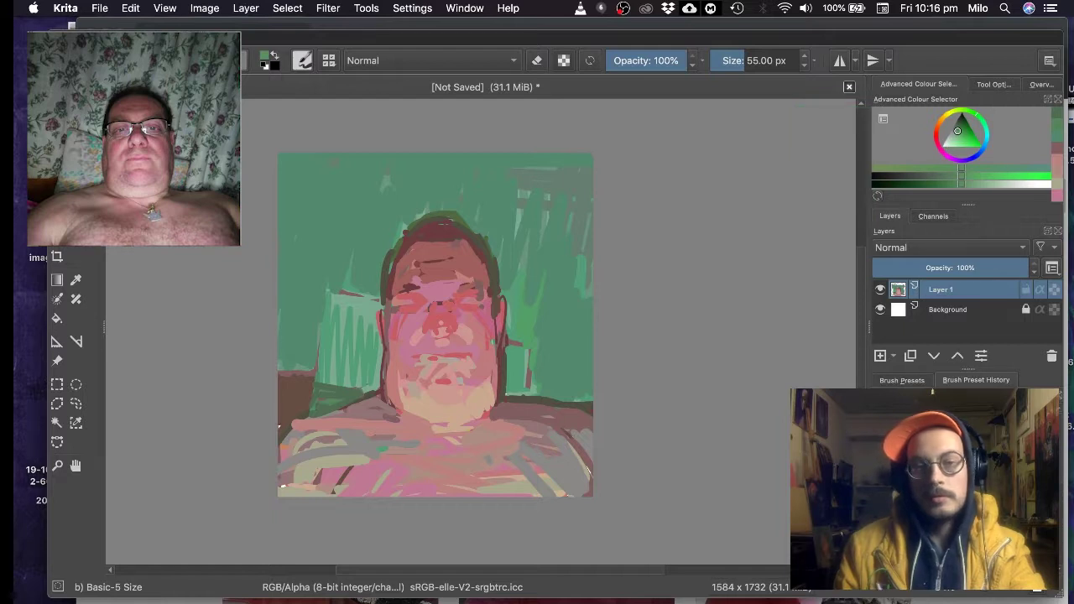
mouse_move(316, 389)
mouse_down()
mouse_move(358, 392)
mouse_move(315, 404)
mouse_move(345, 395)
mouse_move(342, 405)
mouse_up()
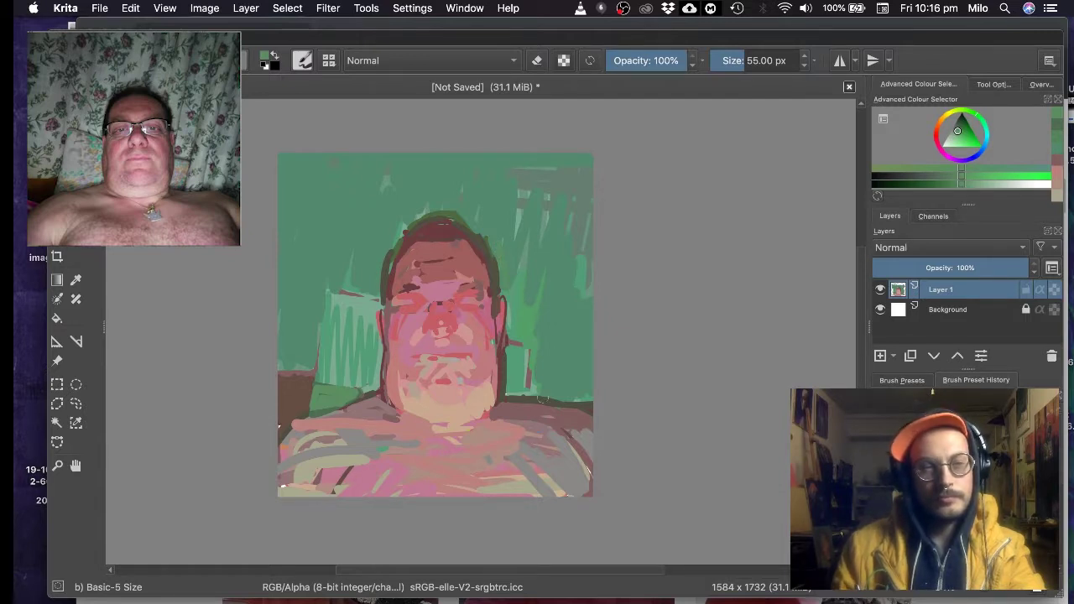
drag(528, 371, 528, 388)
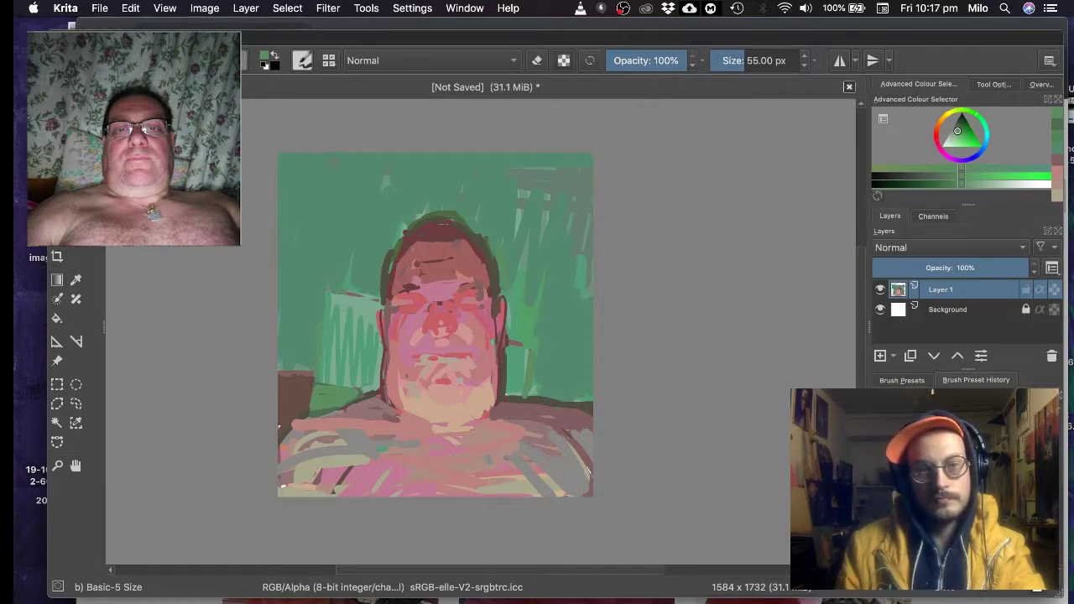
drag(339, 290, 380, 297)
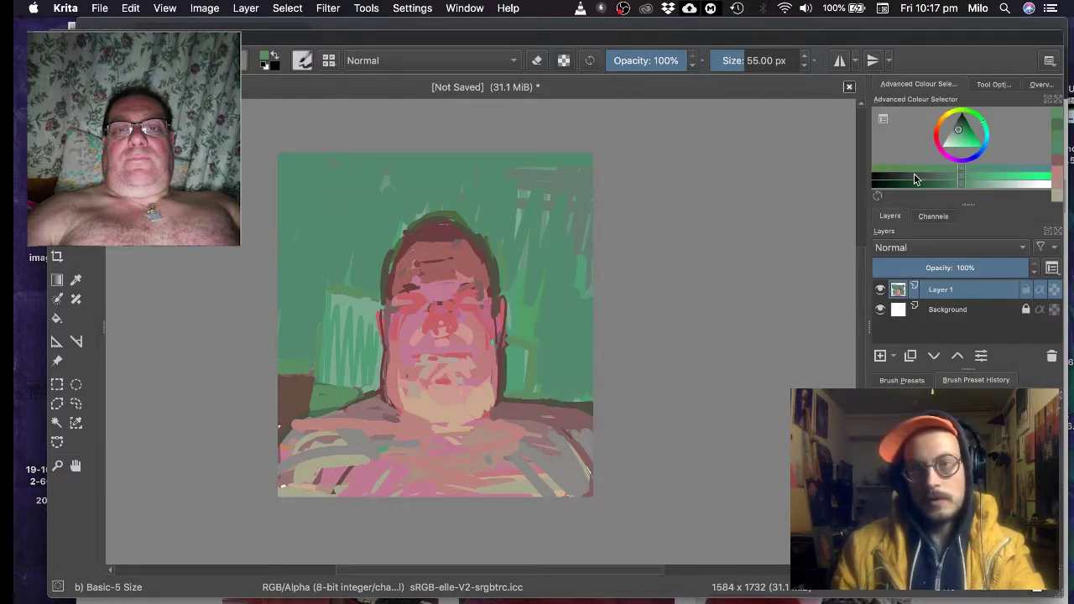
- Mix a deeper yellowish green and paint a horizontal band along the top of the right-hand shoulder
click(955, 183)
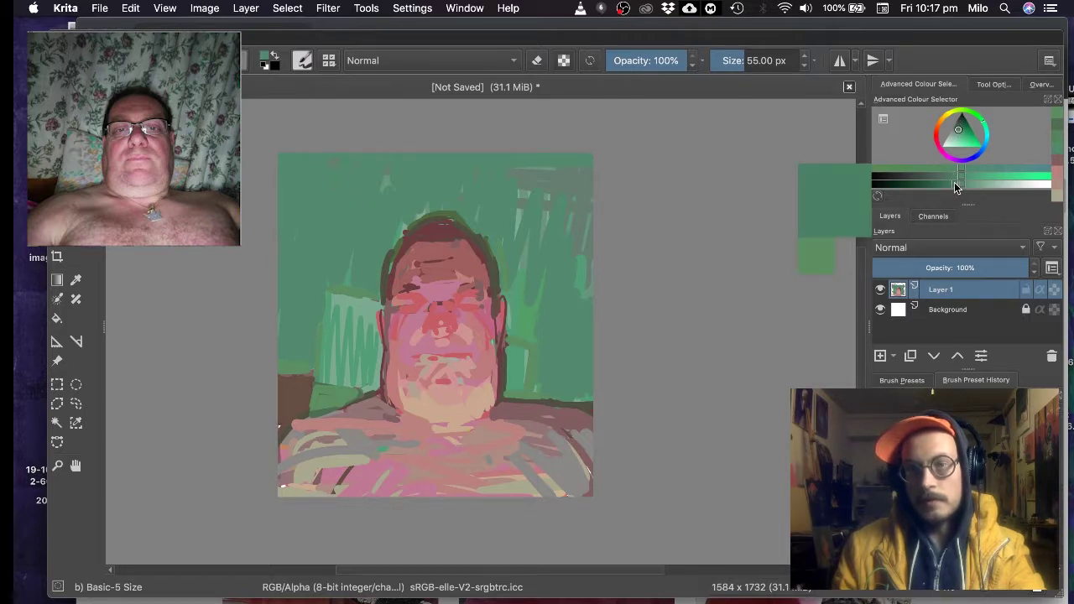
drag(979, 119, 976, 112)
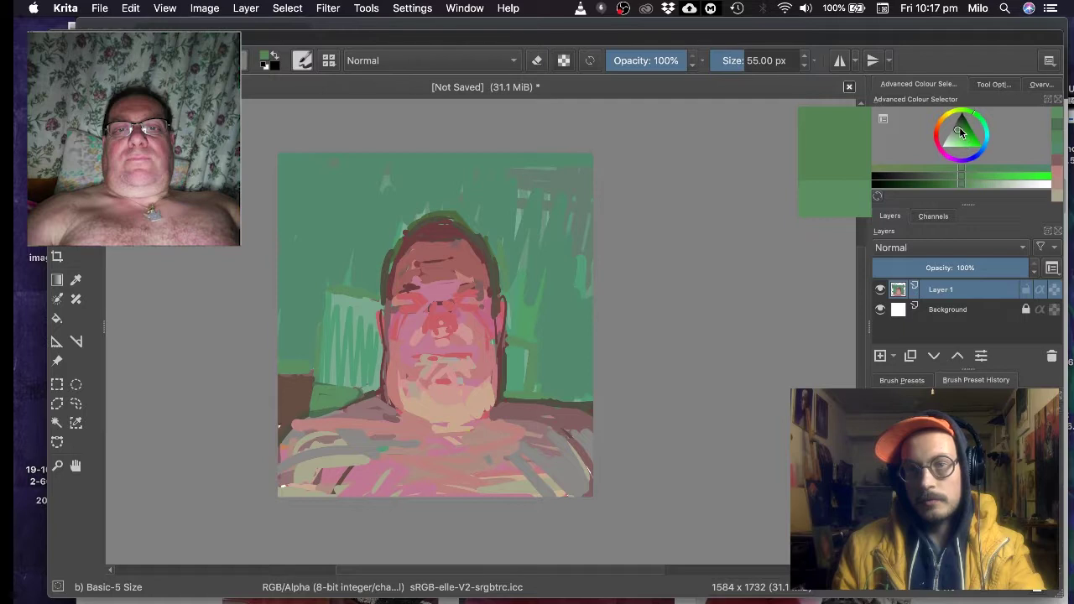
click(961, 131)
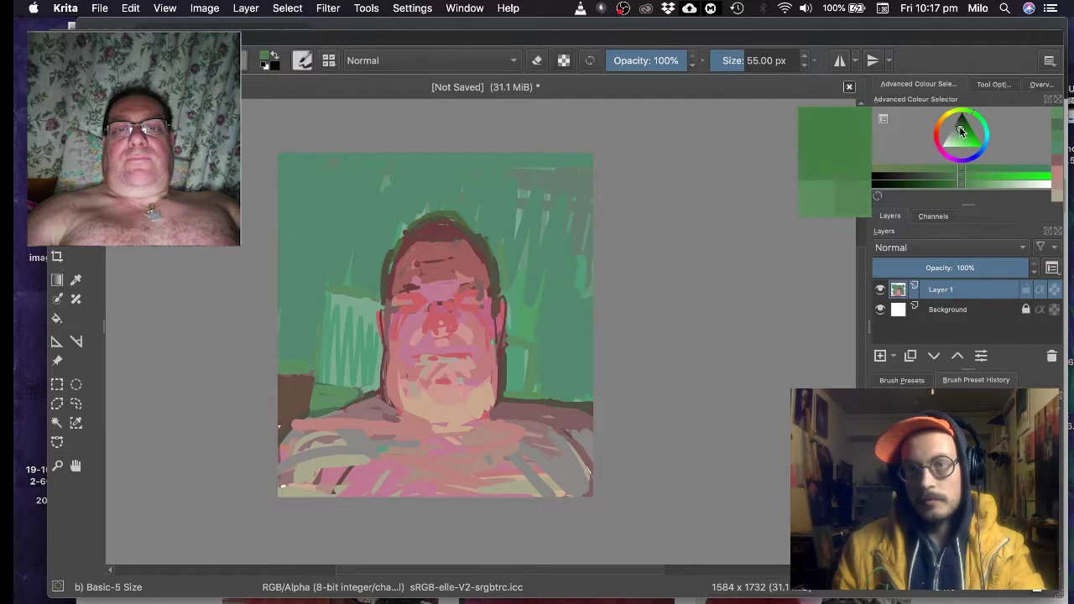
click(962, 181)
click(965, 186)
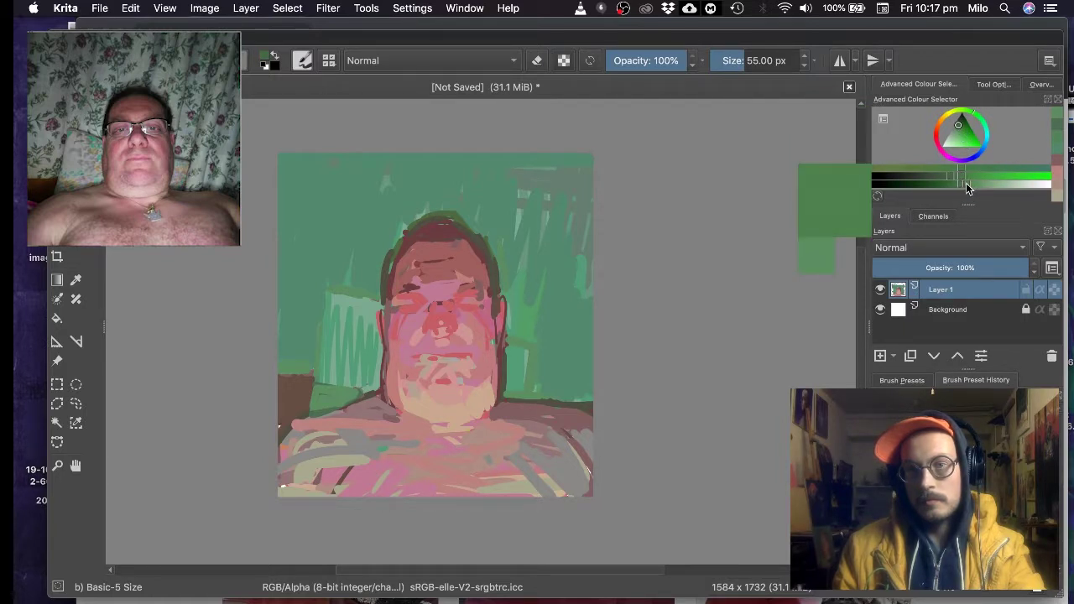
drag(509, 398, 593, 398)
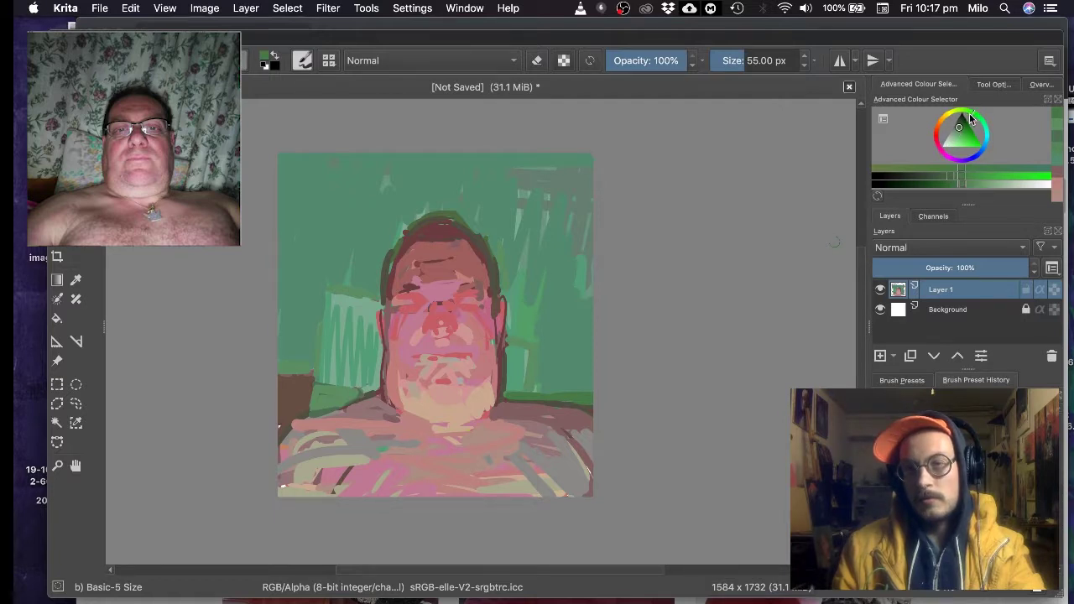
- Mix a dark olive green and alternate it with sampled background green along the right-hand shoulder's upper edge
click(960, 170)
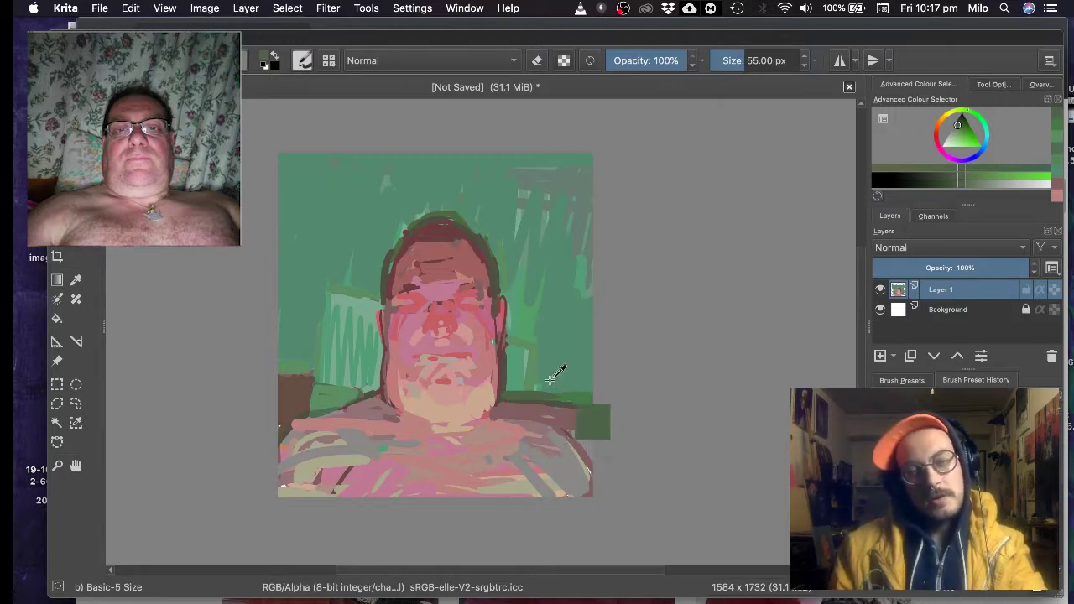
ctrl+click(566, 391)
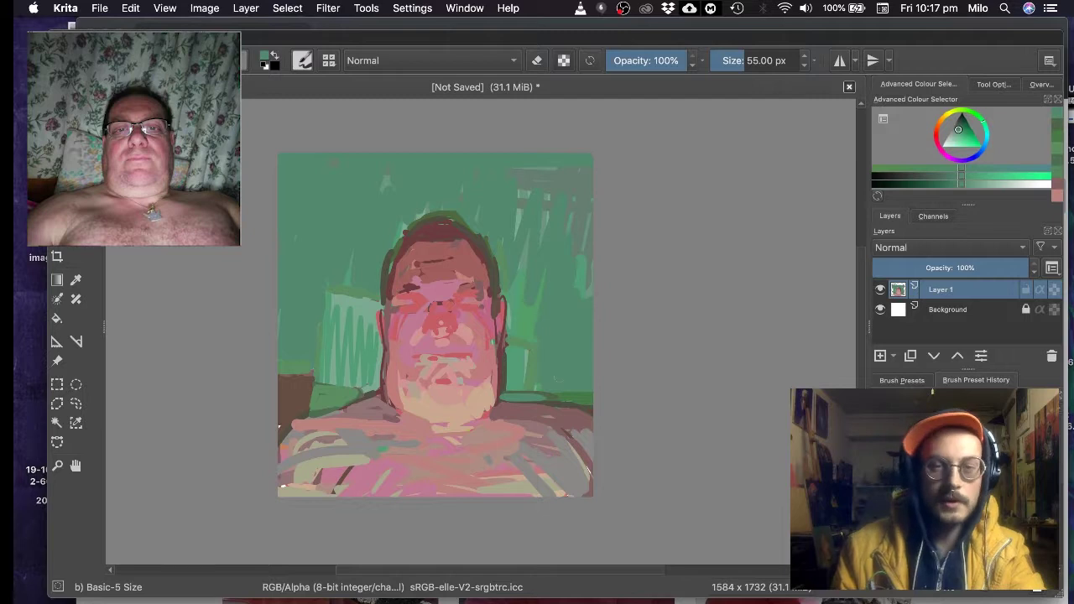
ctrl+click(558, 388)
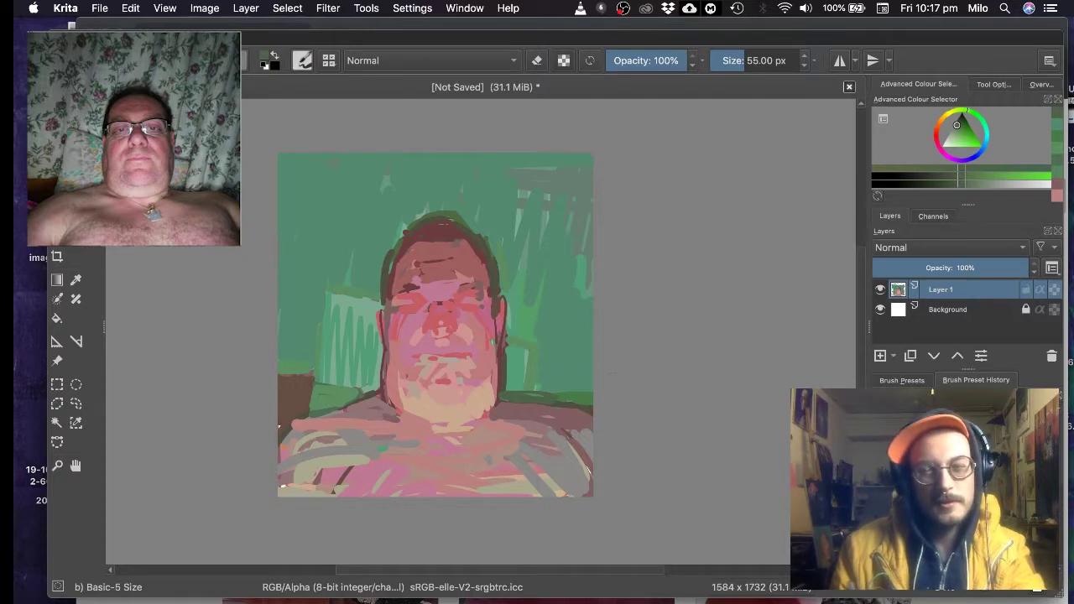
- Sample a lighter green and a grey-green and paint loose vertical strokes through the background on both sides of the head
ctrl+click(529, 361)
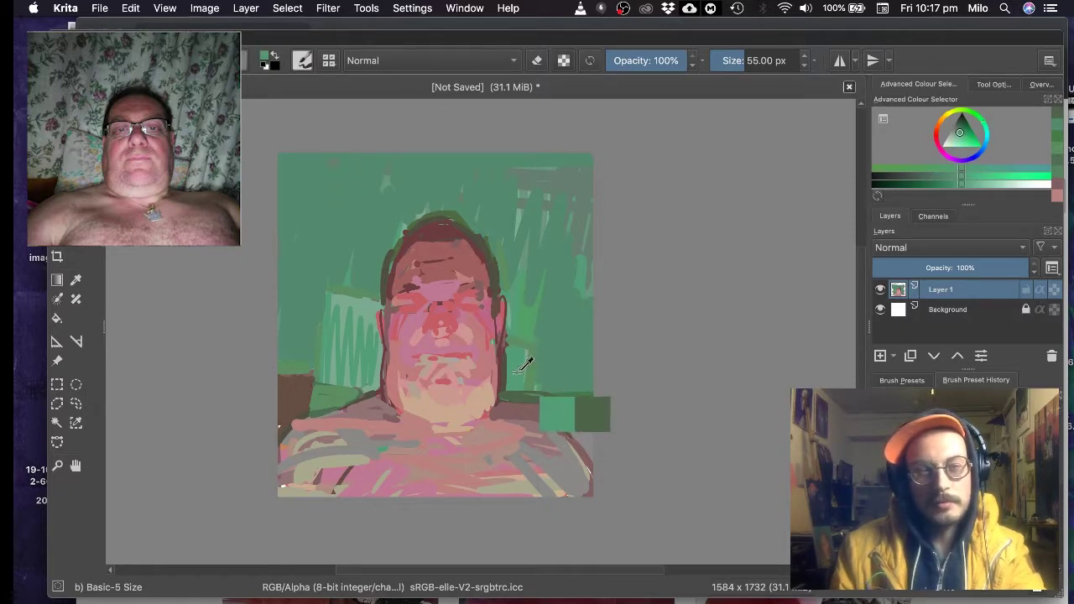
drag(553, 330, 549, 397)
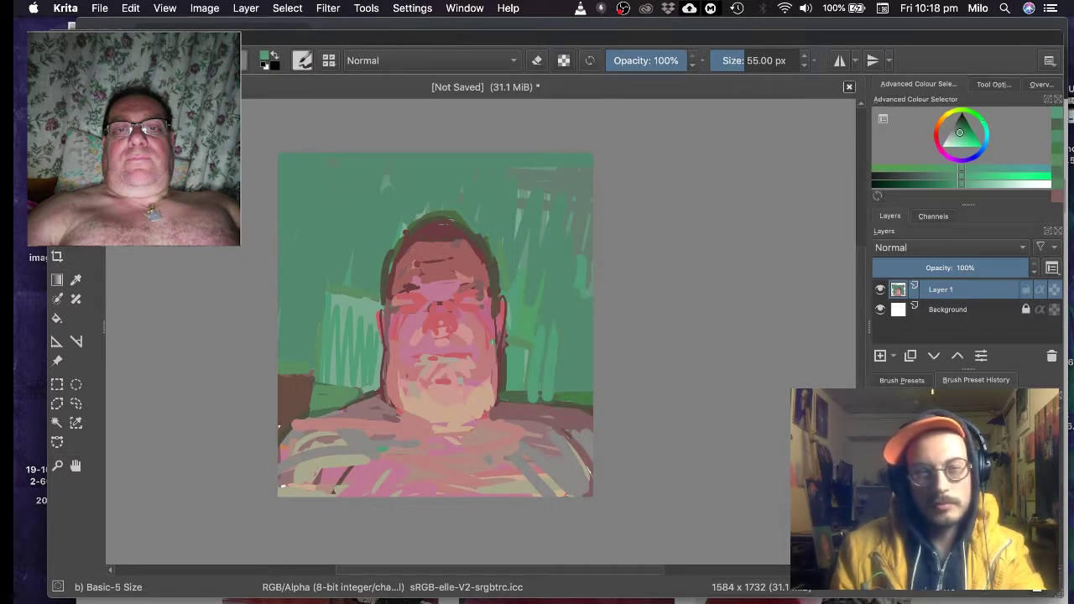
drag(557, 291, 552, 334)
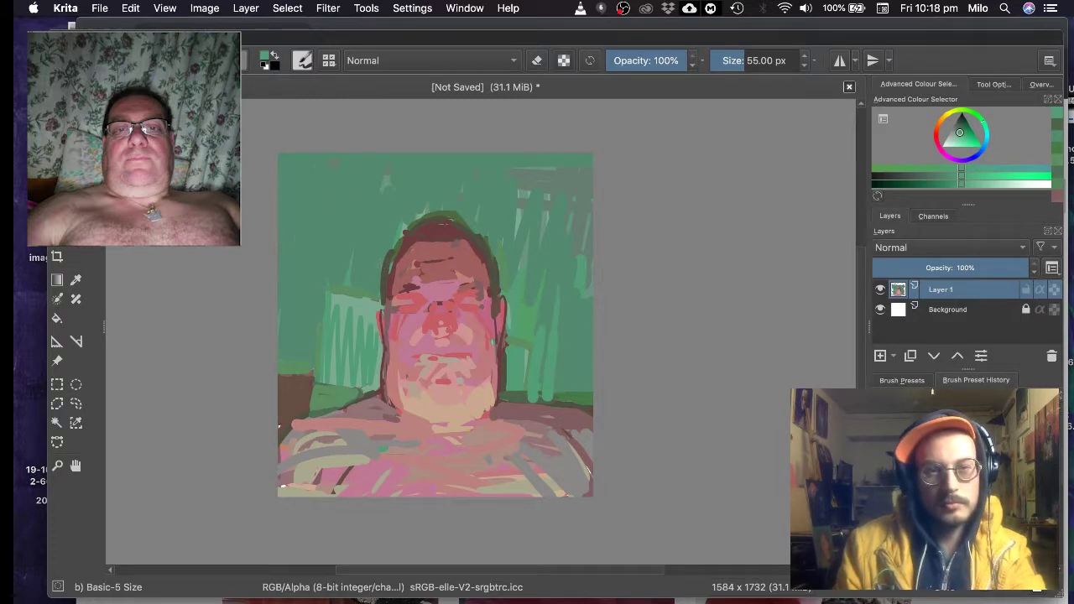
drag(360, 271, 377, 289)
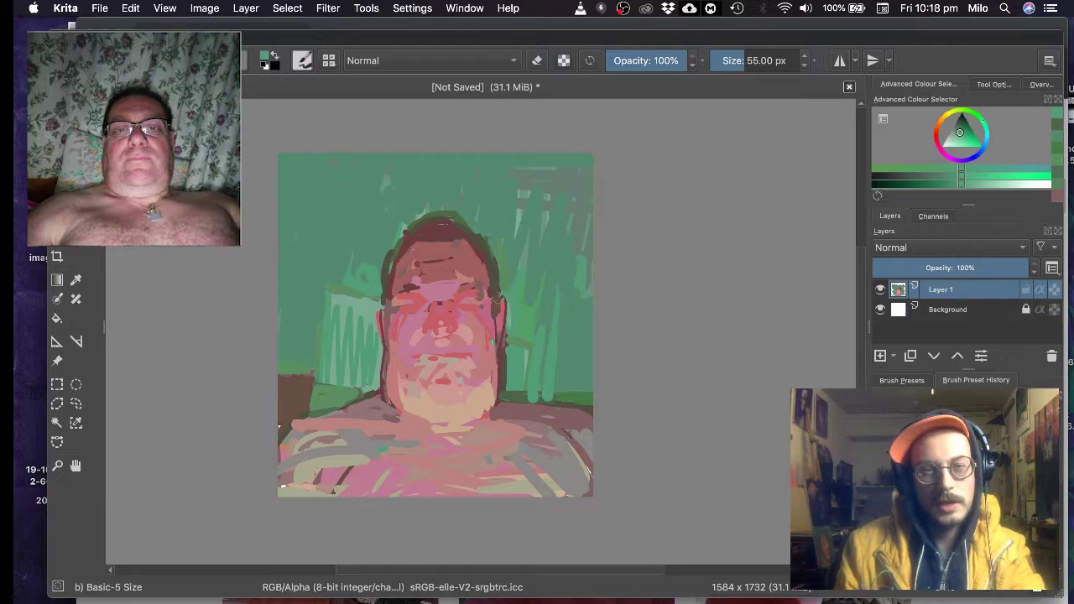
ctrl+click(580, 163)
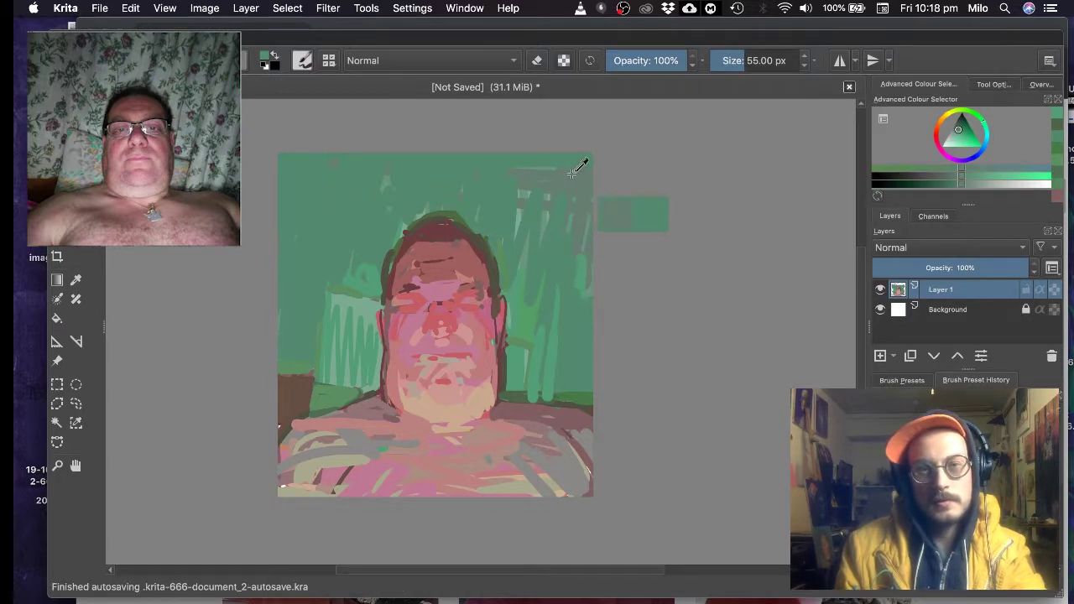
mouse_move(586, 160)
mouse_down()
mouse_move(579, 285)
mouse_move(590, 216)
mouse_up()
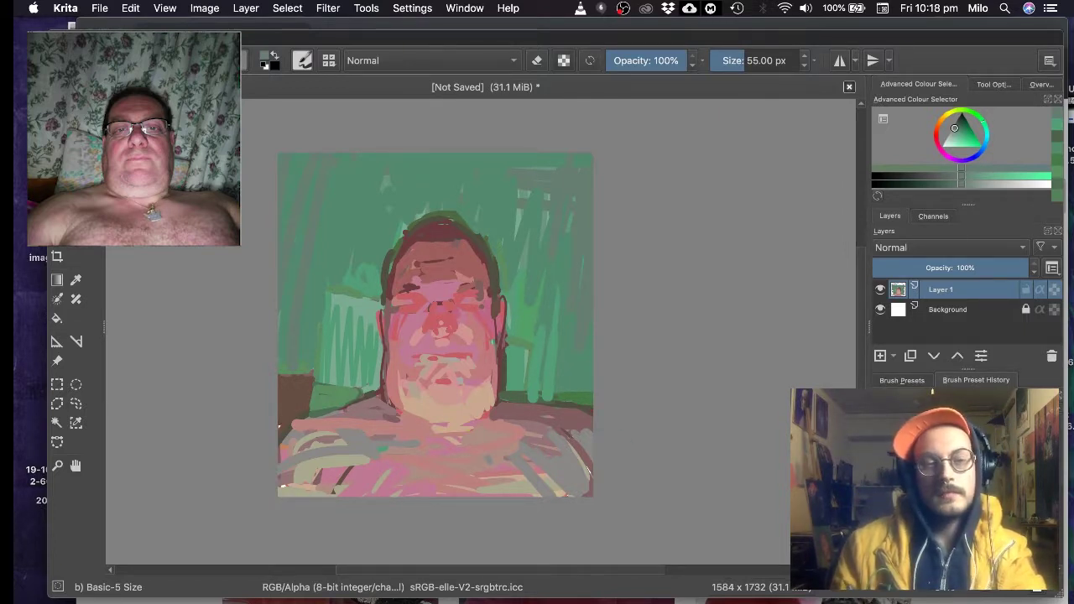
- Sample mauve from the shoulders and paint loose strokes over the left-hand shoulder and across the left-hand side of the chest
ctrl+click(579, 424)
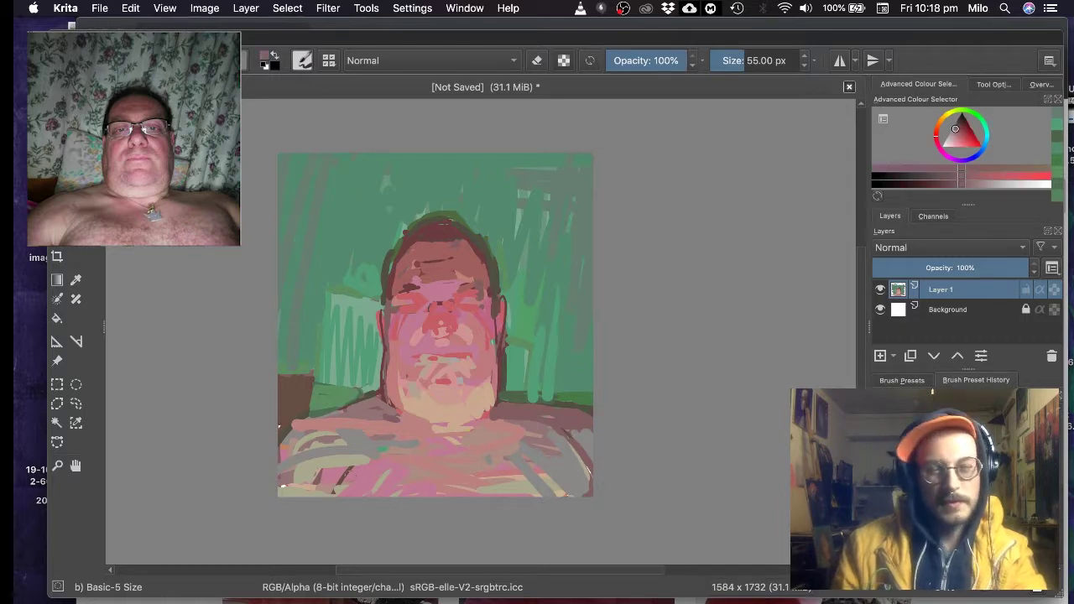
ctrl+click(366, 402)
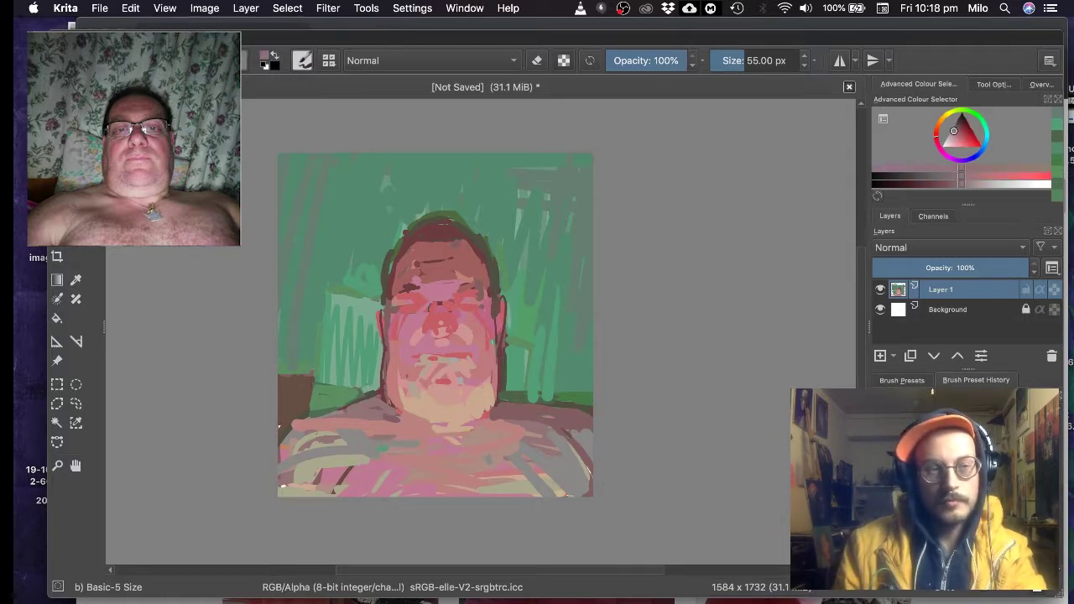
mouse_move(288, 452)
mouse_down()
mouse_move(317, 433)
mouse_move(300, 428)
mouse_move(329, 415)
mouse_move(285, 449)
mouse_move(289, 466)
mouse_up()
drag(332, 430, 305, 450)
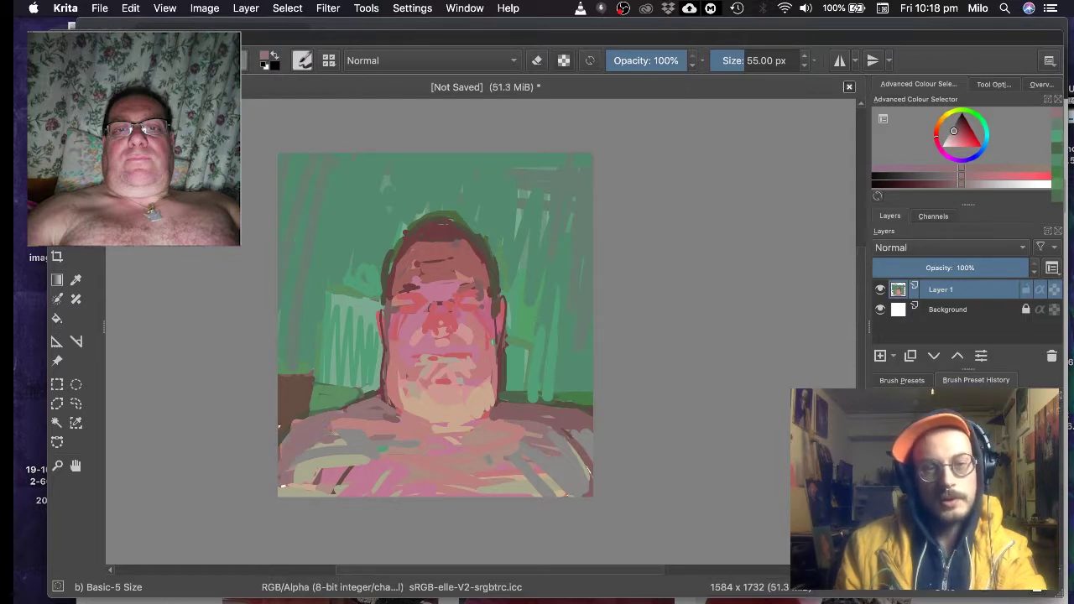
mouse_move(360, 420)
mouse_down()
mouse_move(335, 425)
mouse_move(373, 449)
mouse_move(396, 448)
mouse_move(378, 466)
mouse_move(420, 455)
mouse_up()
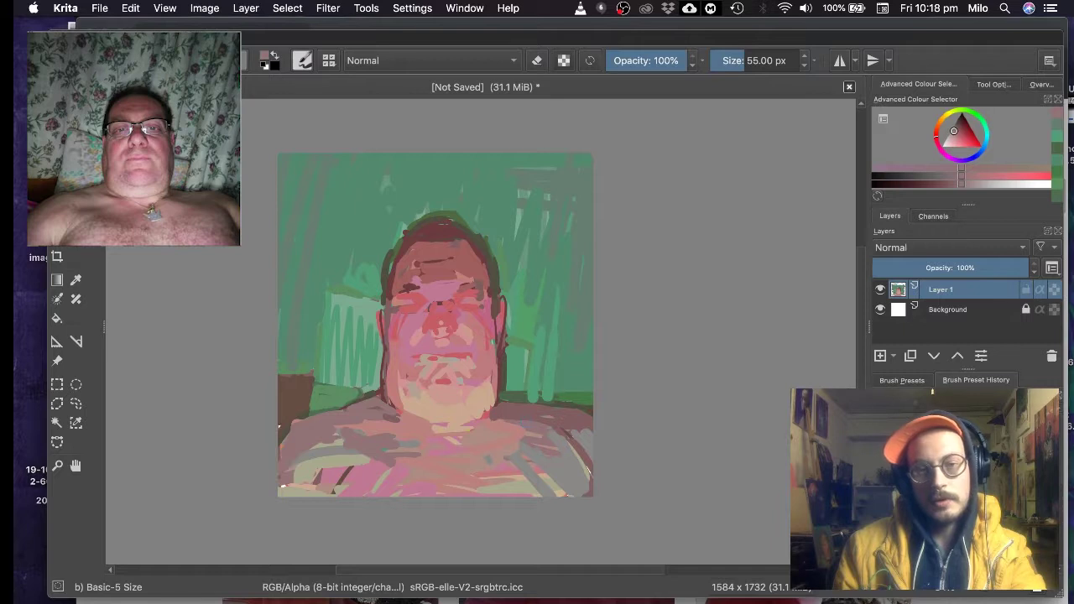
- Paint sampled salmon across the right-hand collarbone and touch up the right-hand shoulder with sampled dark mauve and olive green
ctrl+click(534, 468)
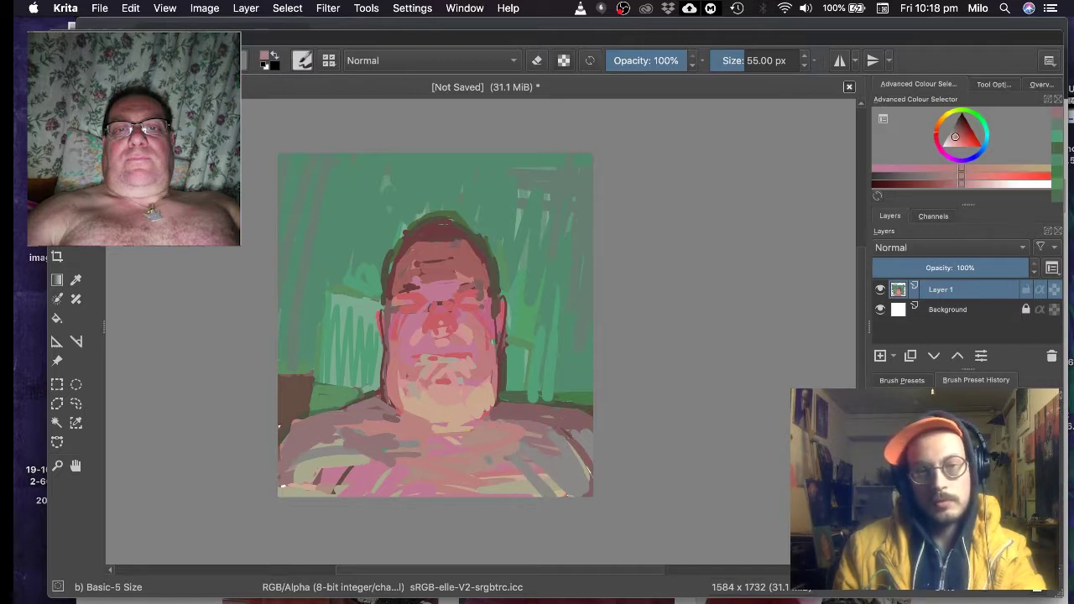
drag(487, 419, 554, 433)
ctrl+click(541, 418)
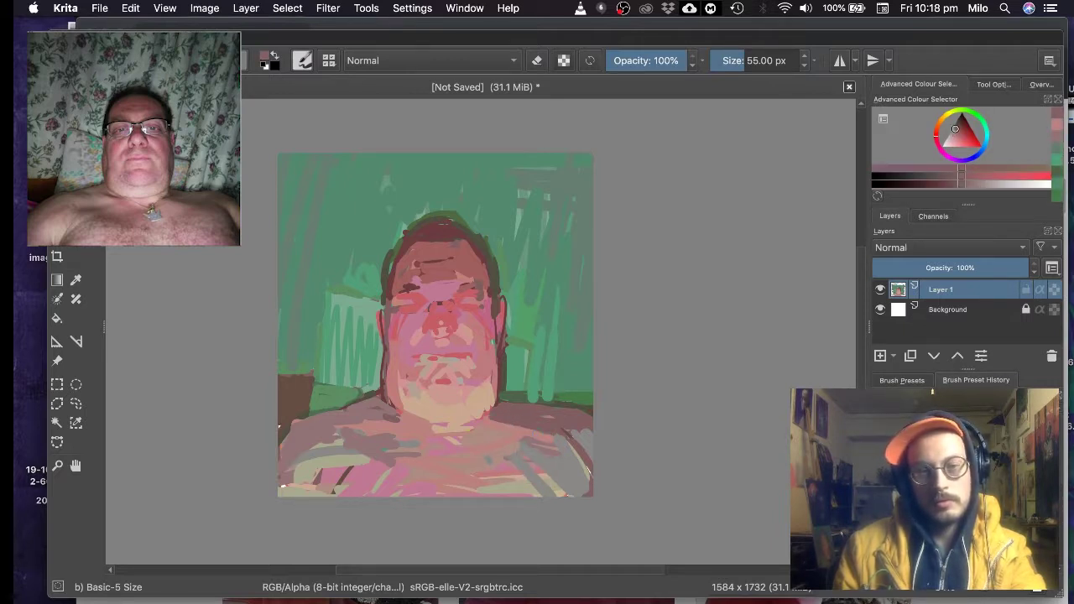
ctrl+click(531, 393)
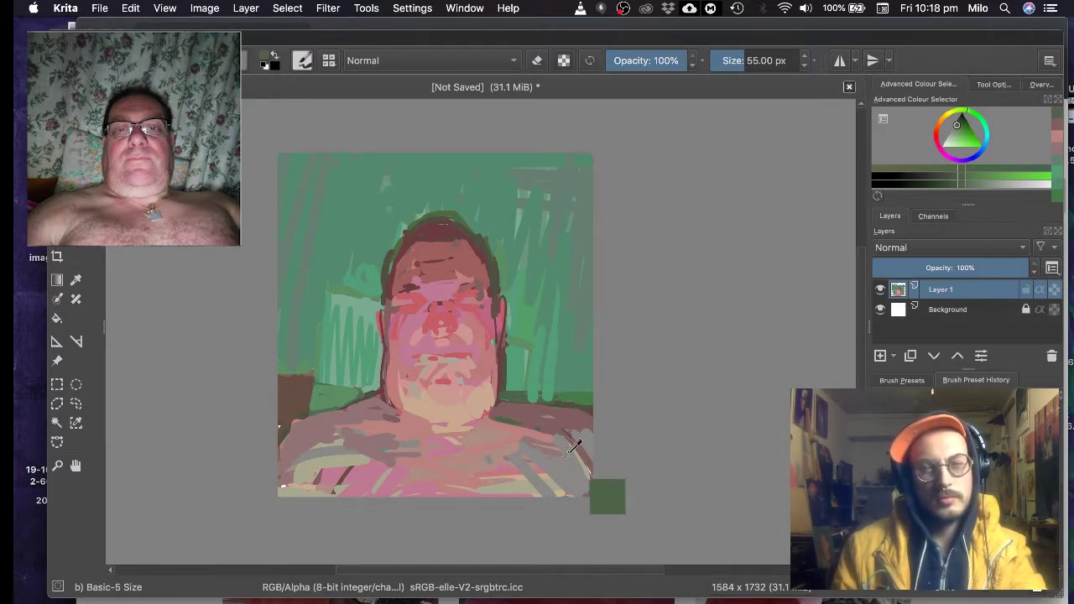
- Paint sampled pink over the lower right-hand part of the chest and sampled peach strokes just below the neck
ctrl+click(515, 464)
mouse_move(517, 475)
mouse_down()
mouse_move(549, 481)
mouse_move(552, 501)
mouse_up()
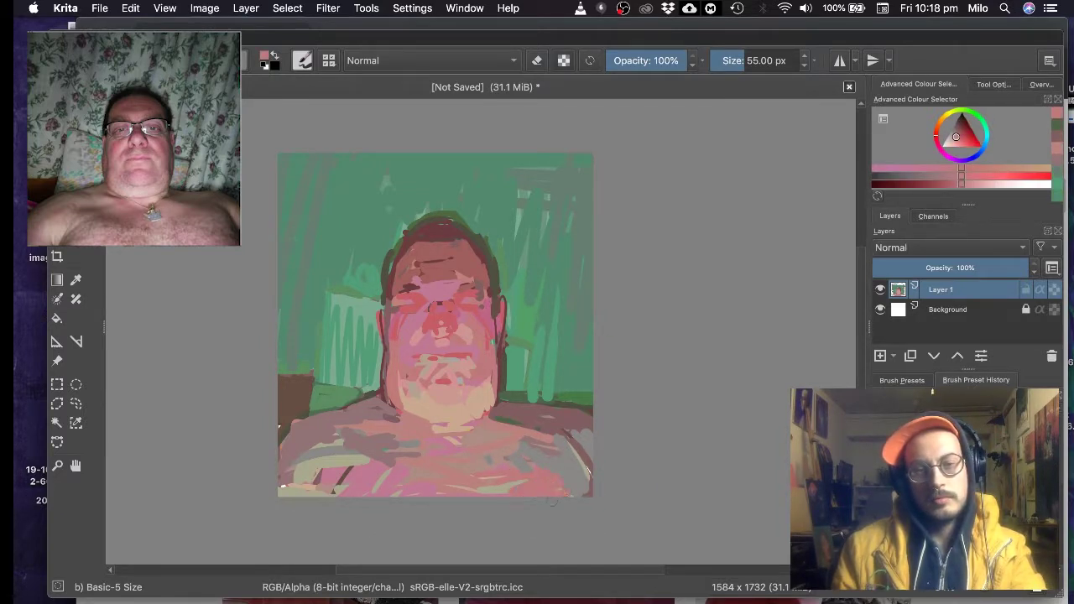
ctrl+click(445, 419)
drag(395, 426, 407, 427)
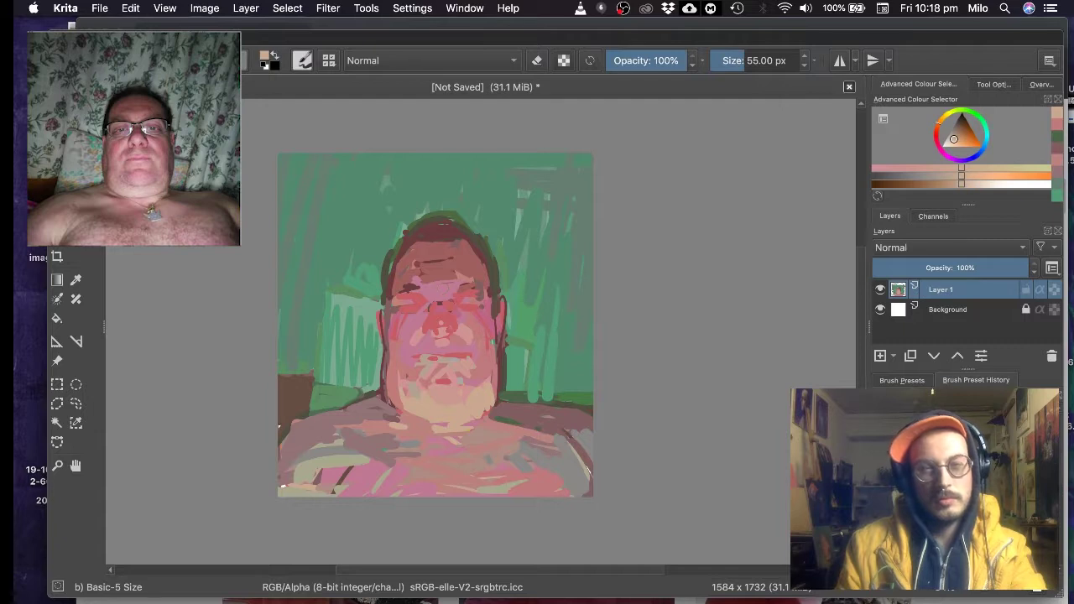
ctrl+click(418, 267)
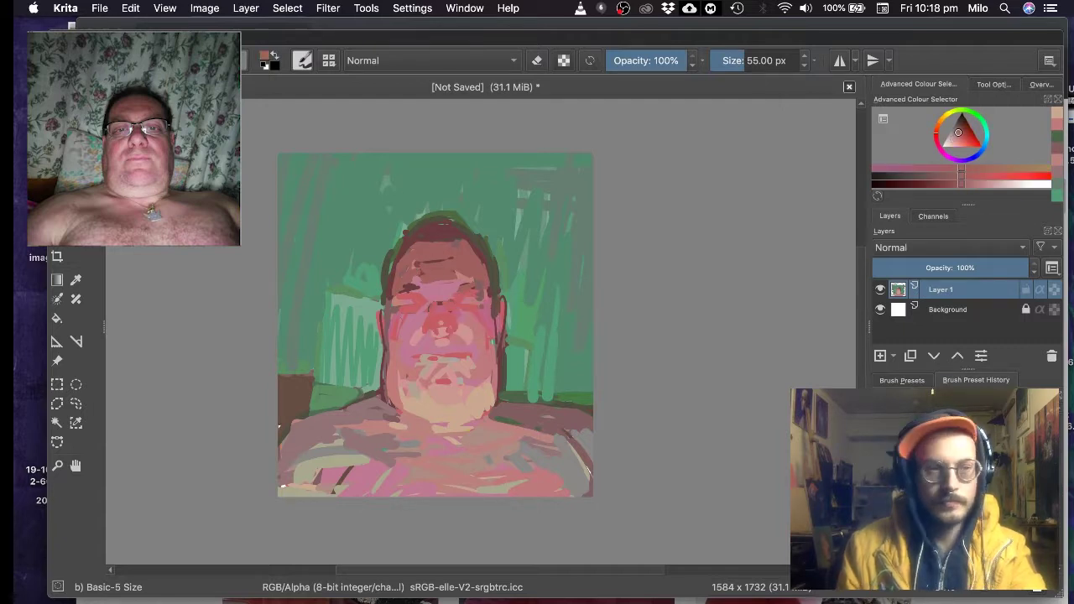
ctrl+click(407, 289)
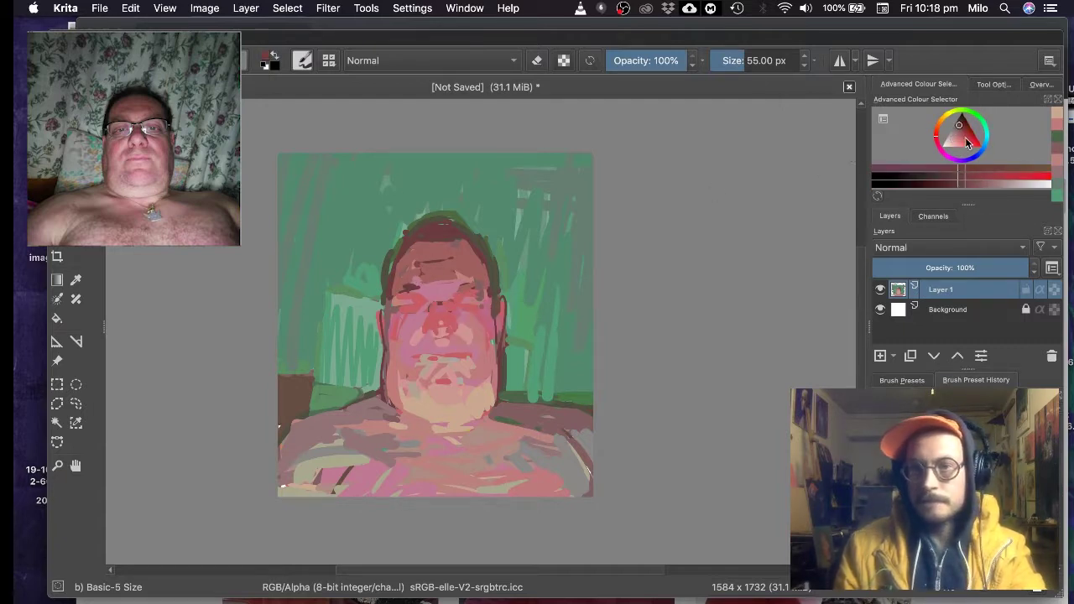
click(962, 172)
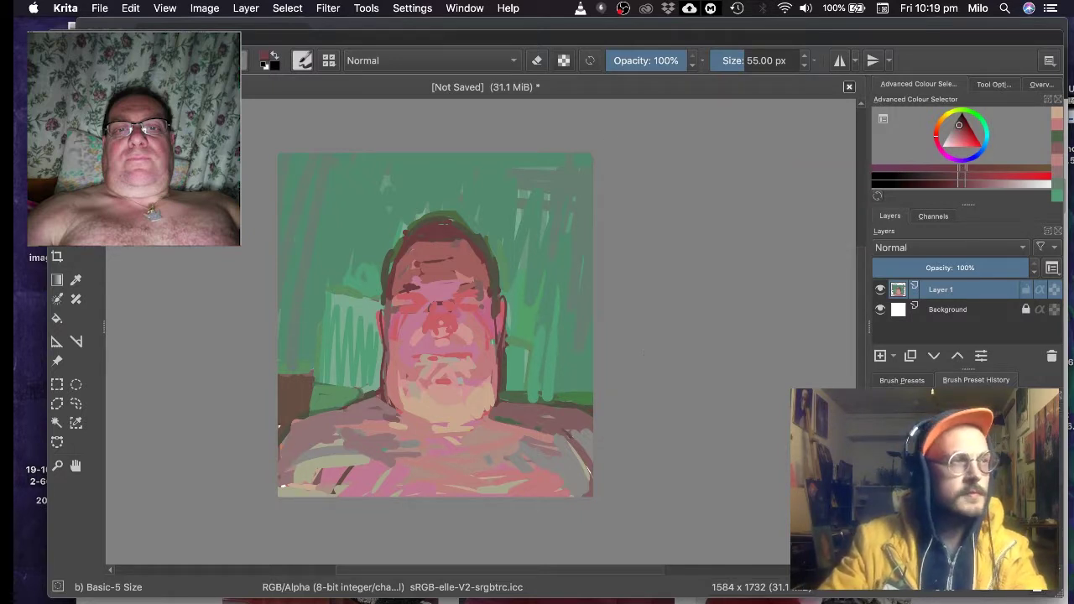
scroll(278, 349, up, 3)
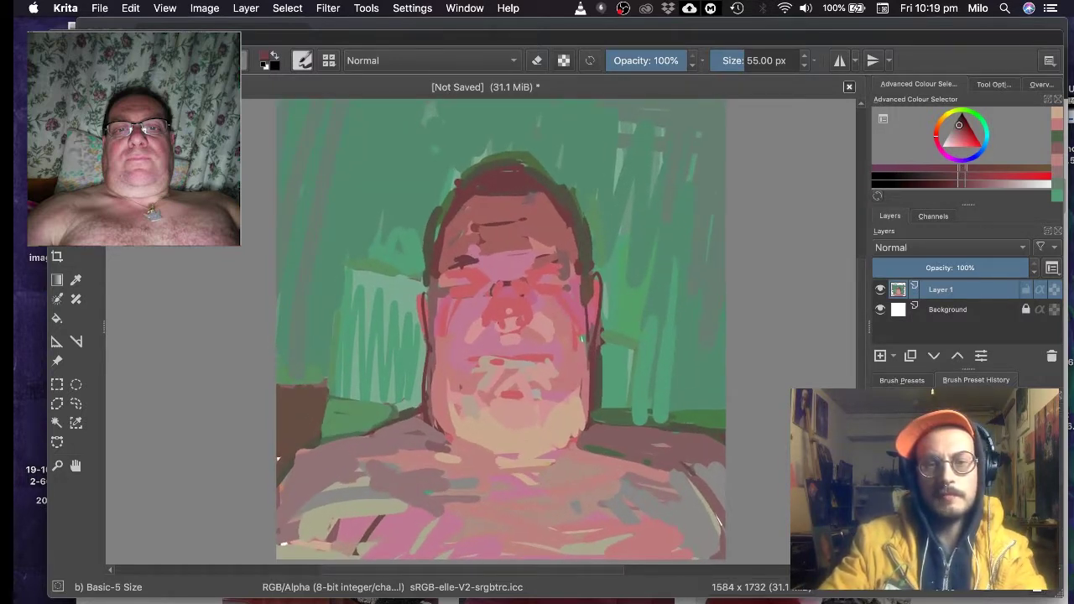
drag(278, 350, 220, 354)
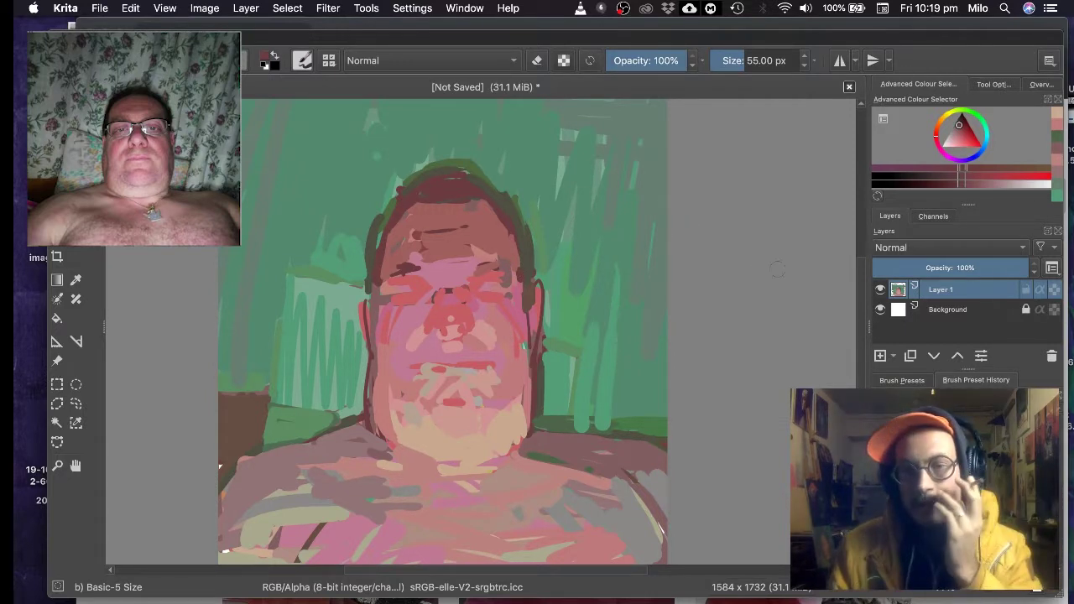
- Add a new paint layer, mix a bright green from the sampled background green, and dab it on the inner side of each eye
click(879, 355)
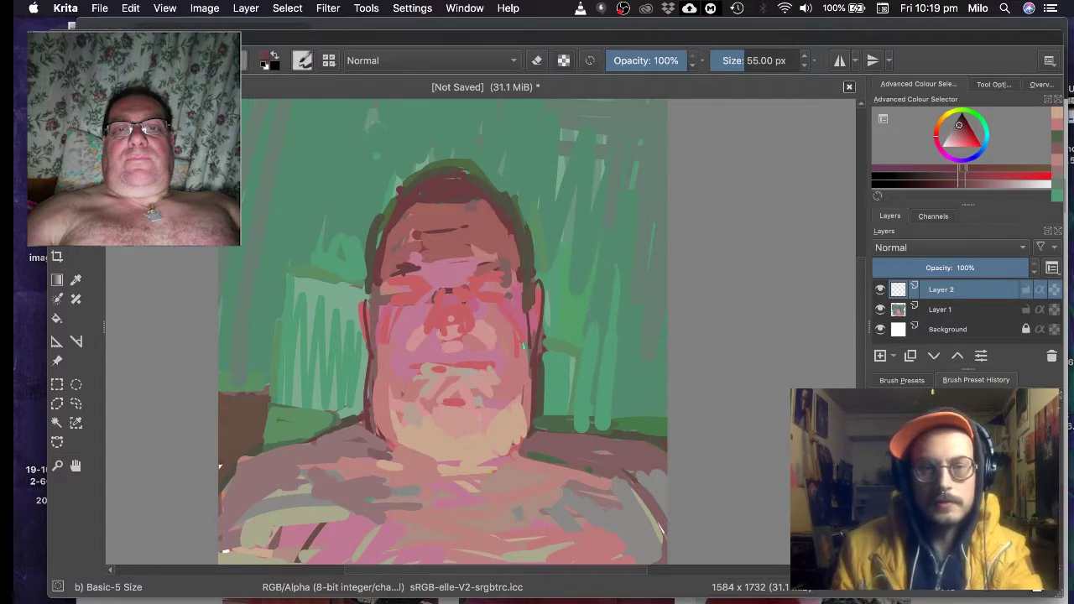
ctrl+click(357, 306)
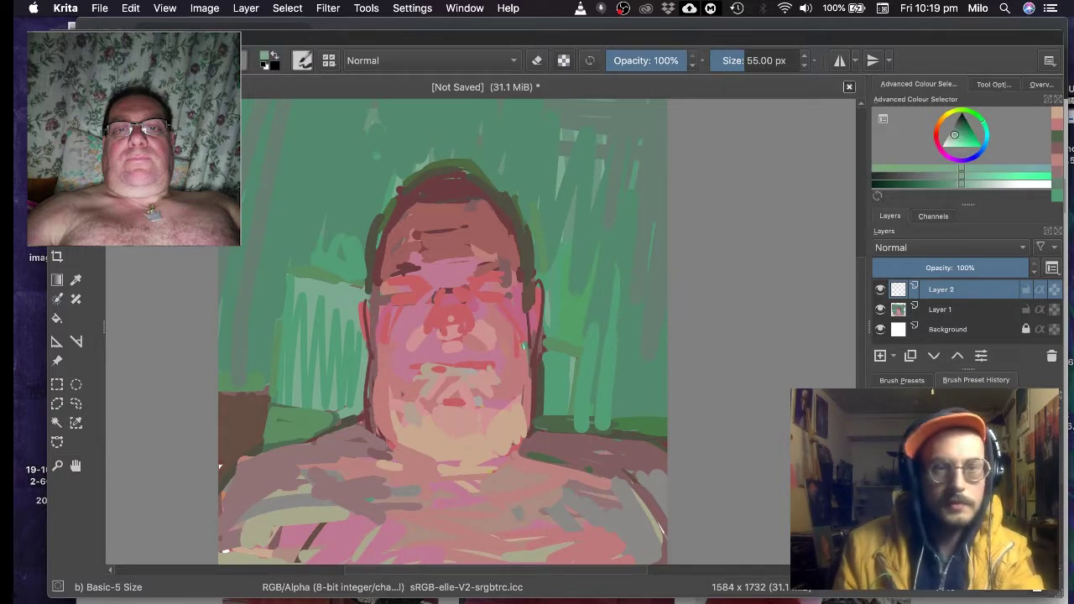
click(962, 134)
mouse_move(962, 137)
mouse_down()
mouse_move(979, 177)
mouse_move(993, 176)
mouse_up()
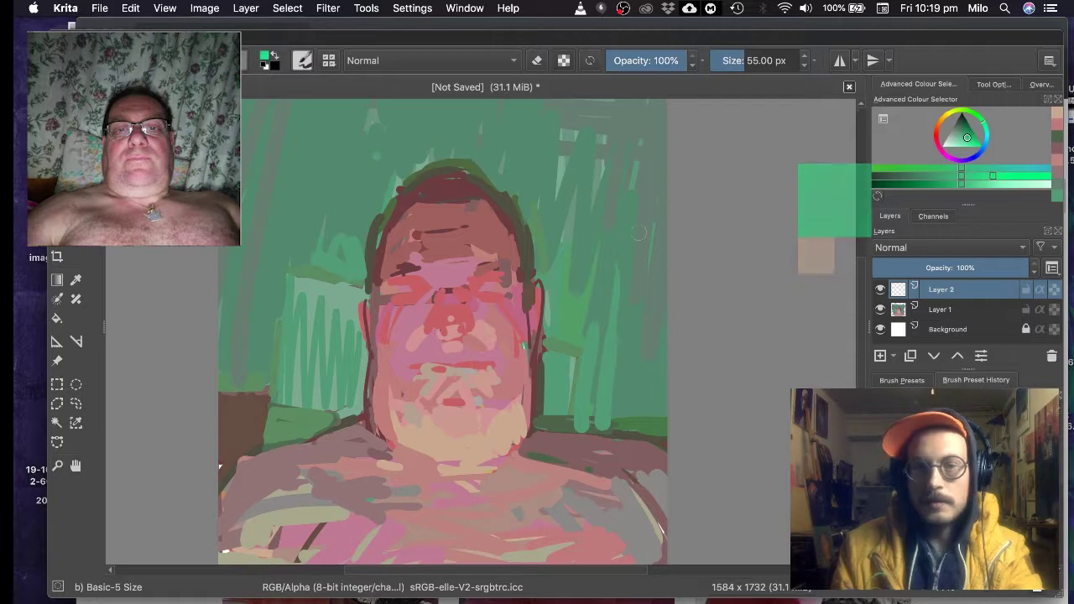
click(430, 287)
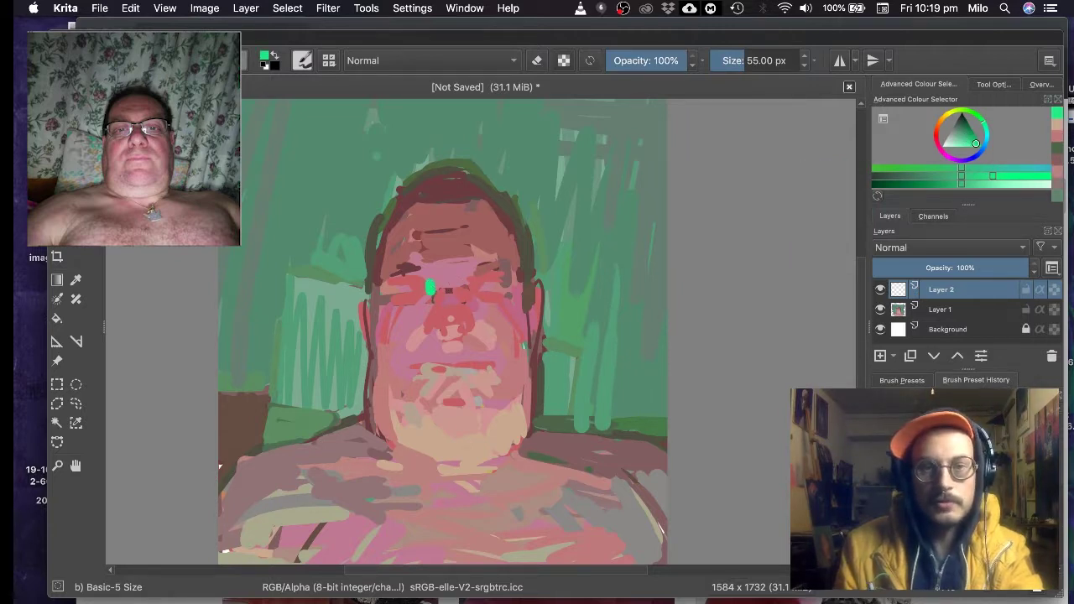
click(467, 288)
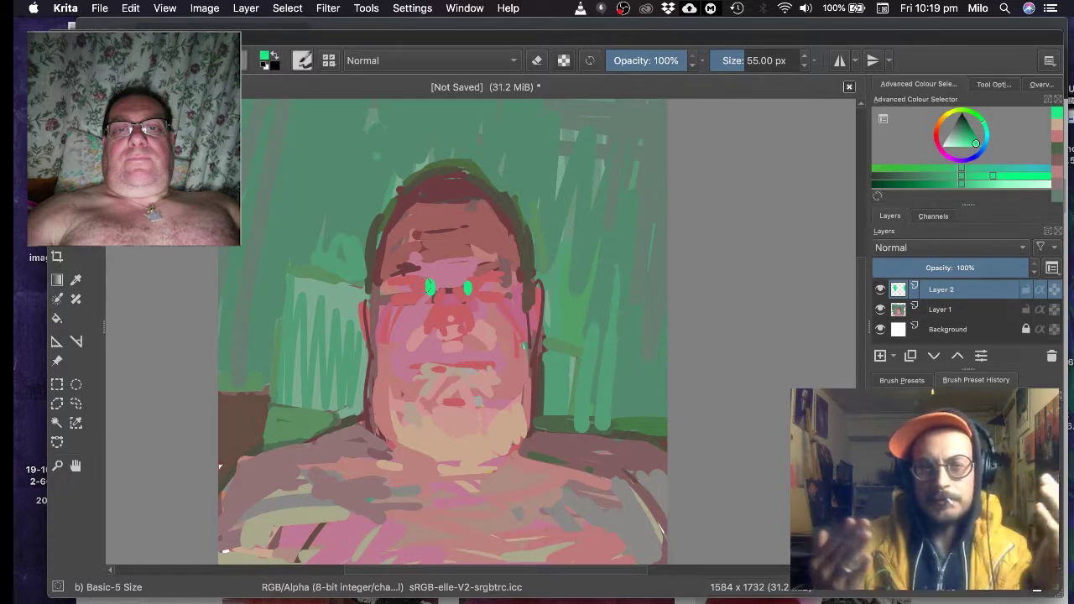
- Try covering the green eye dabs with pale mint and white
drag(991, 185, 1061, 194)
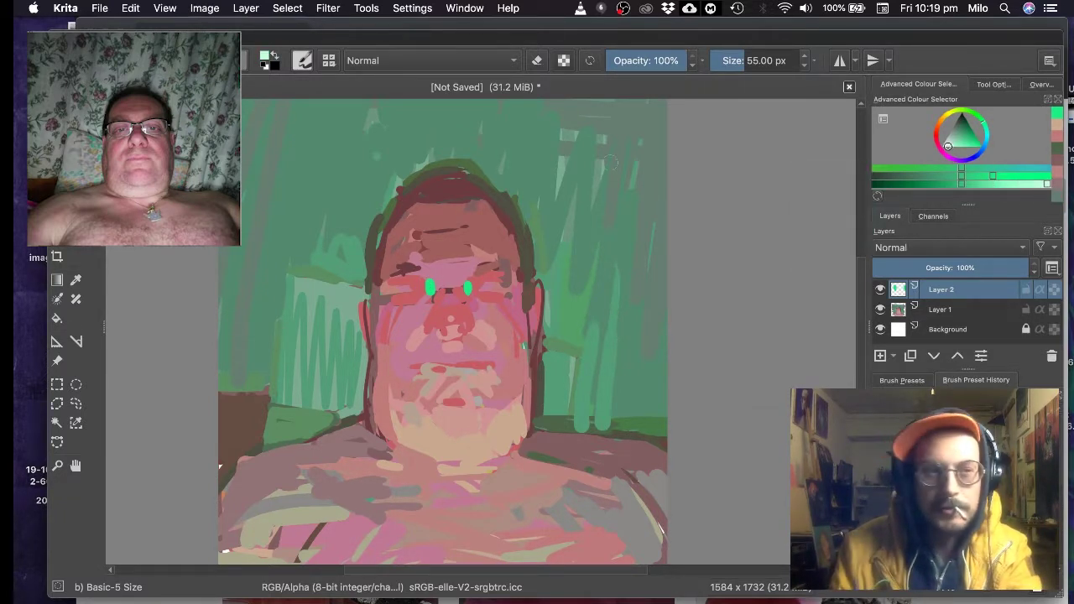
mouse_move(428, 283)
mouse_down()
mouse_move(429, 294)
mouse_move(467, 294)
mouse_up()
scroll(618, 232, down, 2)
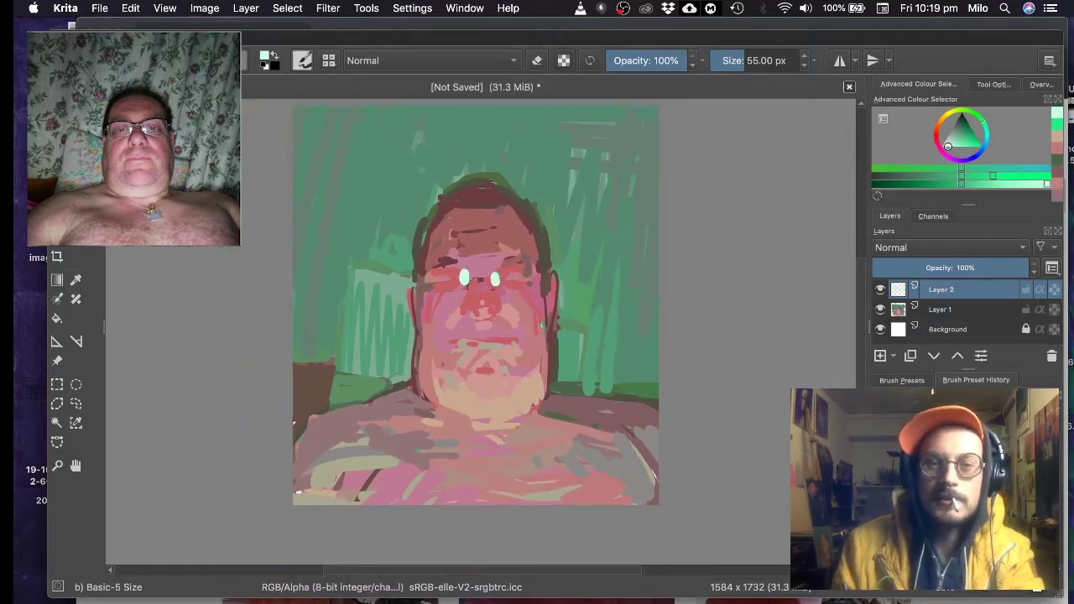
click(941, 148)
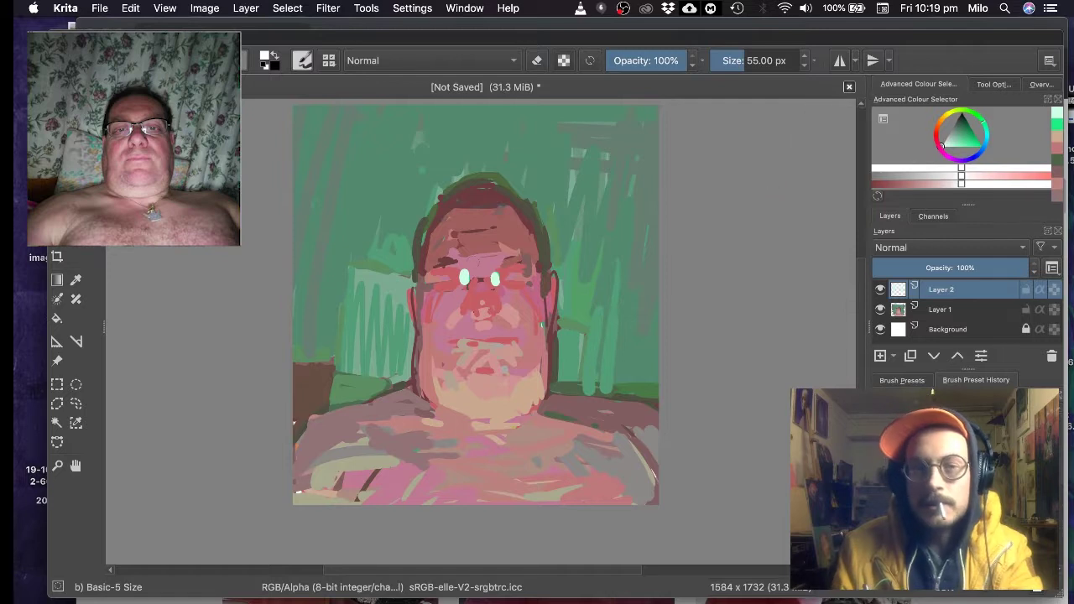
mouse_move(464, 273)
mouse_down()
mouse_move(464, 284)
mouse_move(495, 285)
mouse_up()
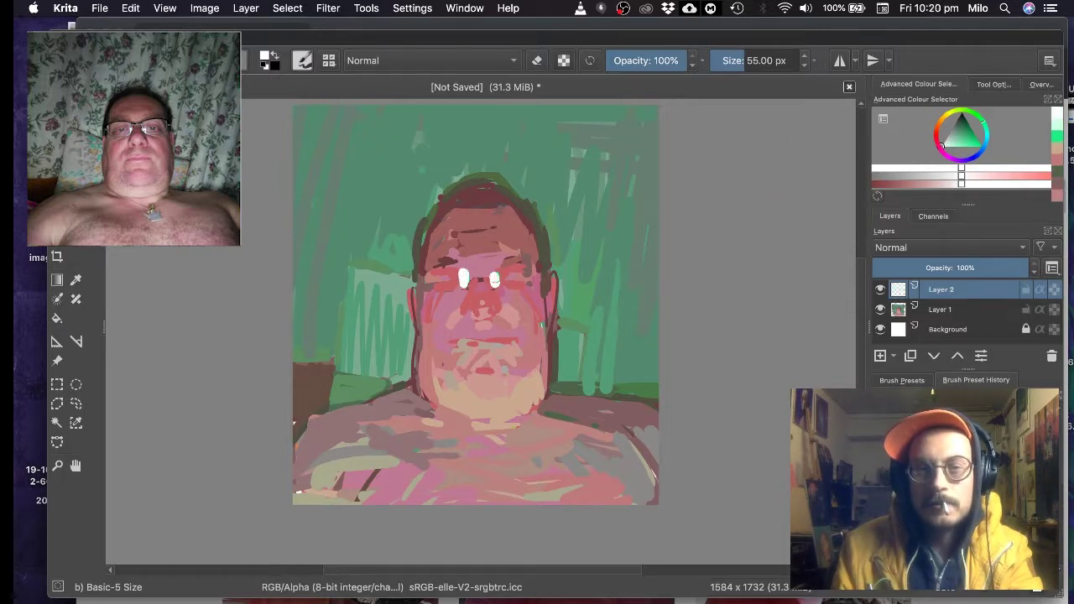
- Undo the white and pale mint dabs over the eyes
scroll(733, 212, down, 2)
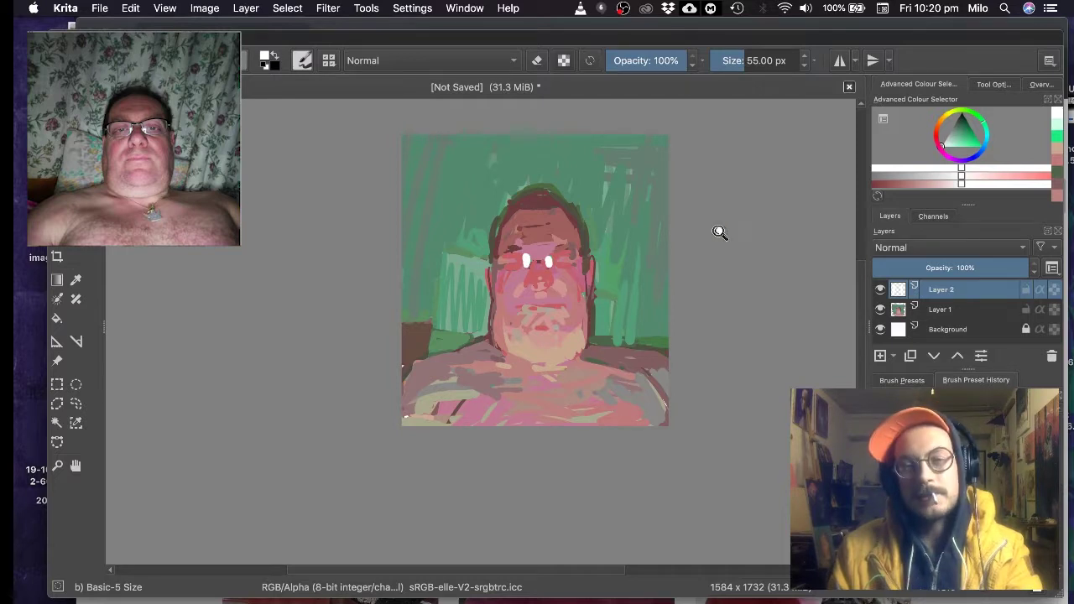
scroll(721, 232, up, 1)
key(super+z)
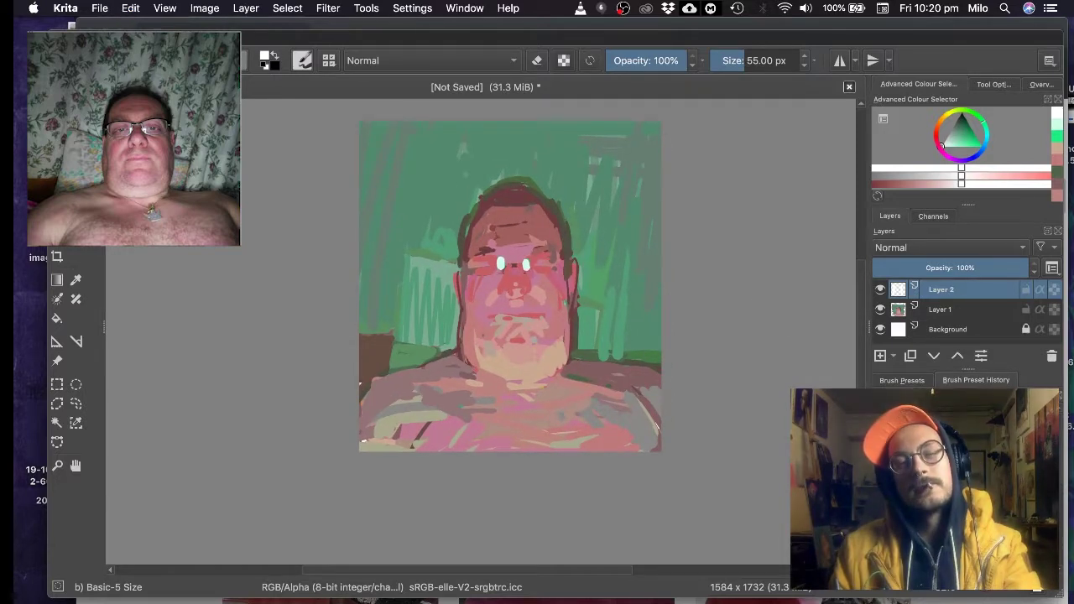
key(super+z)
scroll(726, 271, down, 1)
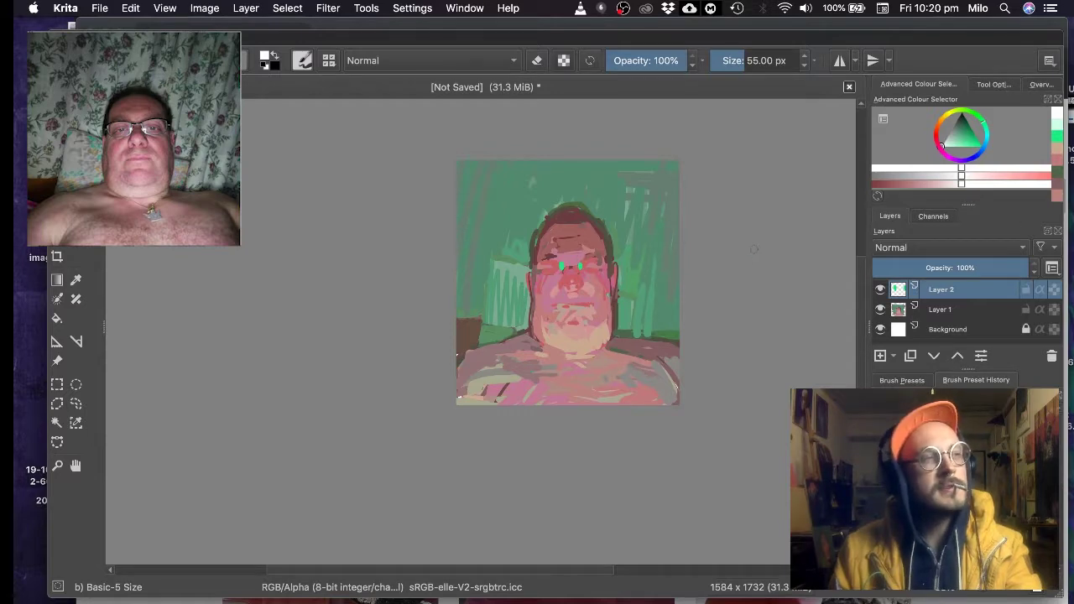
scroll(753, 248, up, 4)
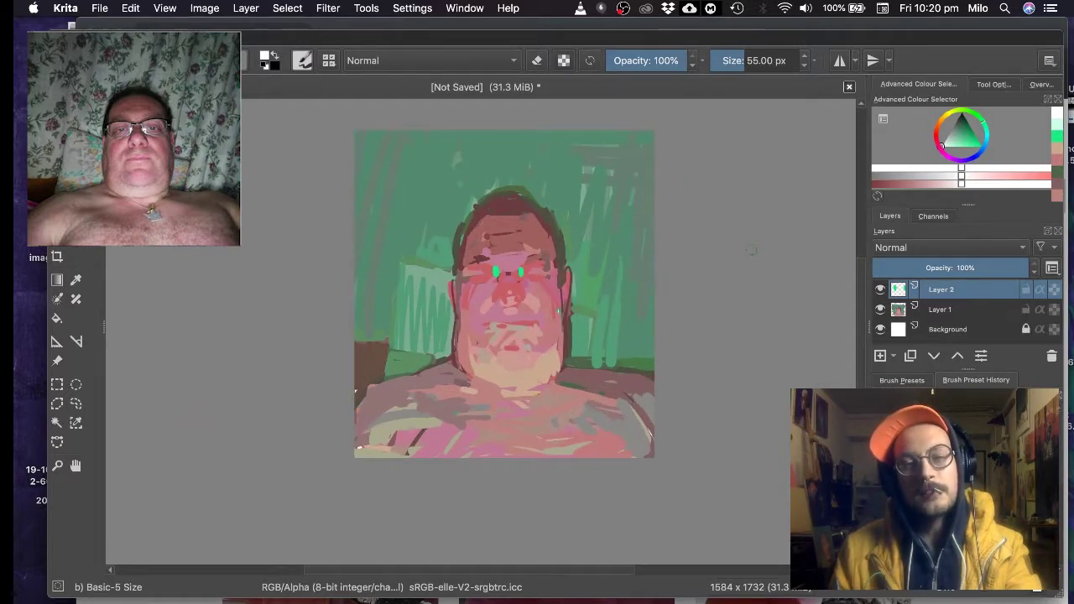
scroll(746, 250, down, 1)
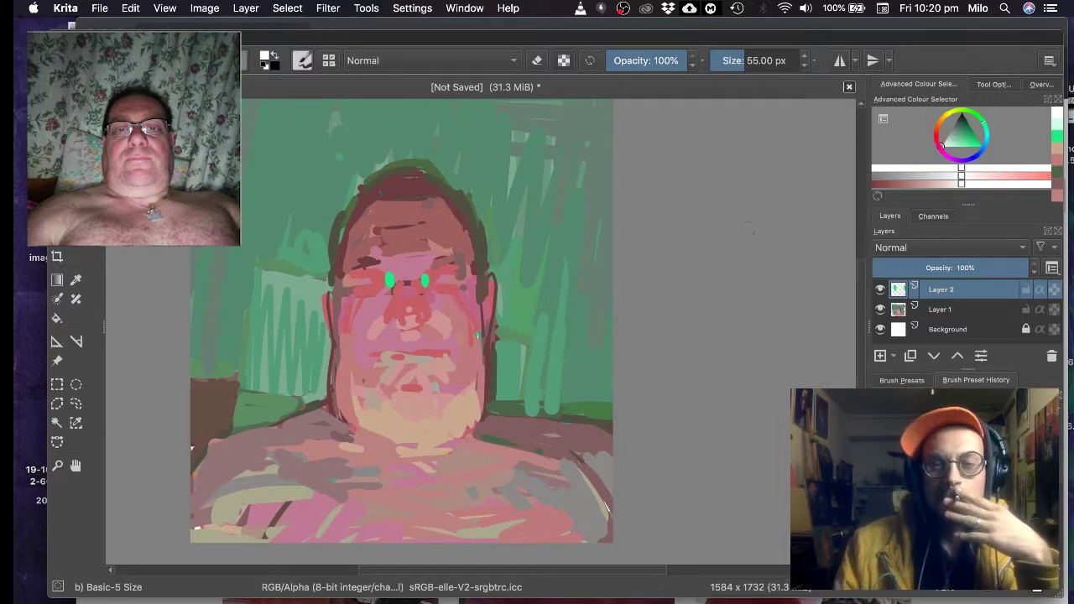
- Hide Layer 2 with the green eye dabs and add a new paint layer above it
click(879, 289)
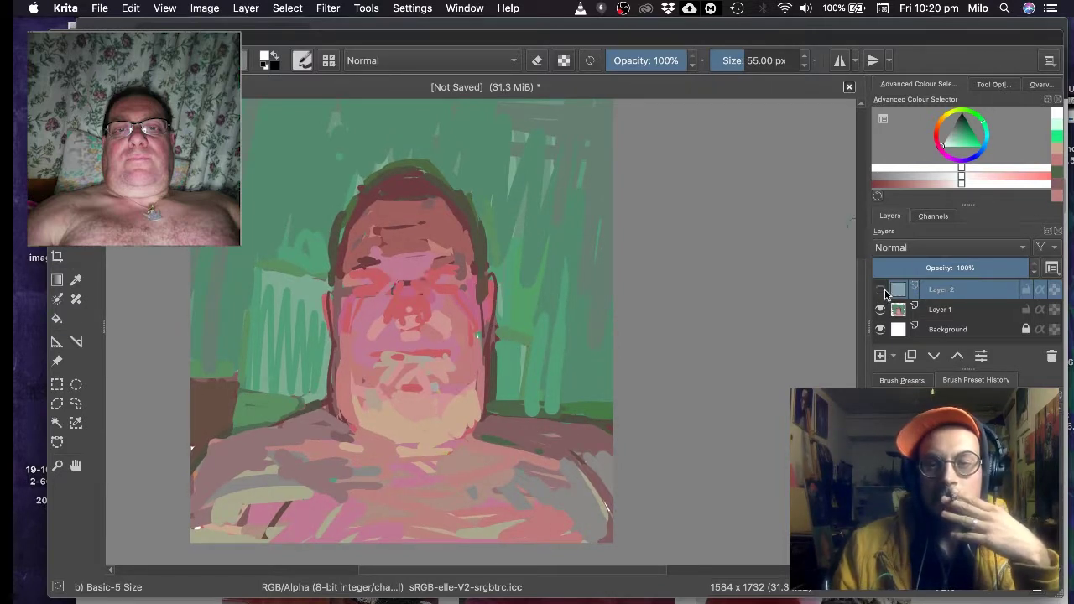
click(880, 356)
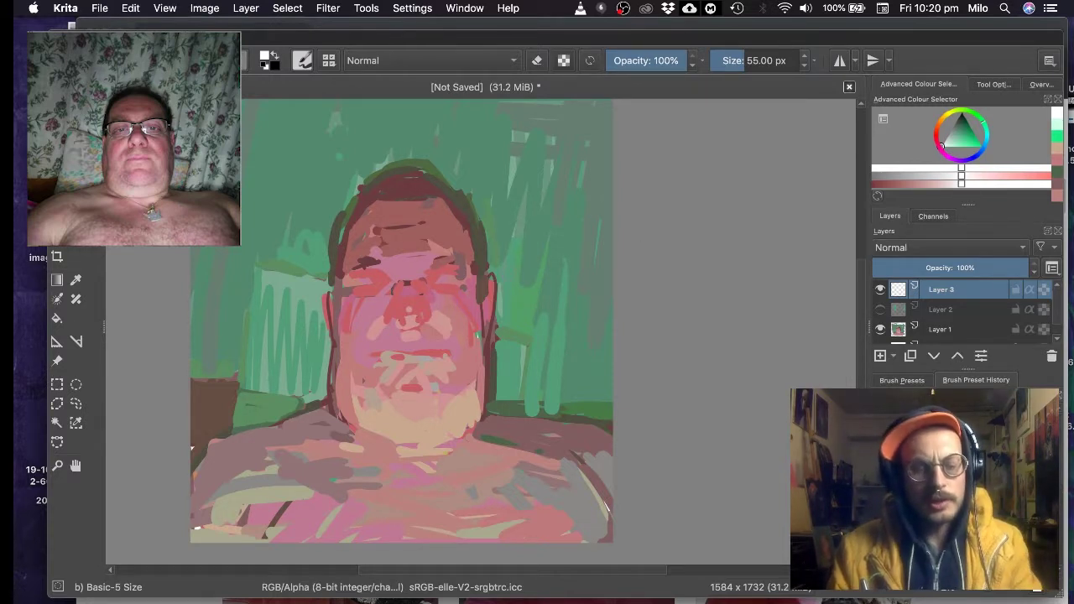
drag(472, 310, 533, 293)
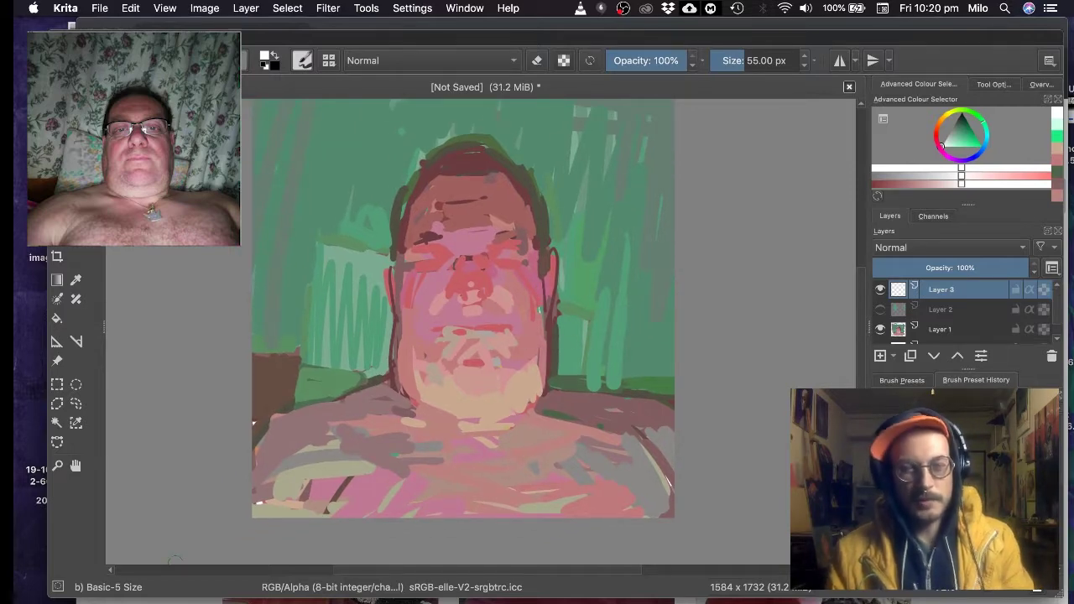
- Switch to Chrome, open YouTube in a new tab and play "Paul Oakenfold Goa mix 1994 - whole 2hrs" from the liked videos
key(super+Tab)
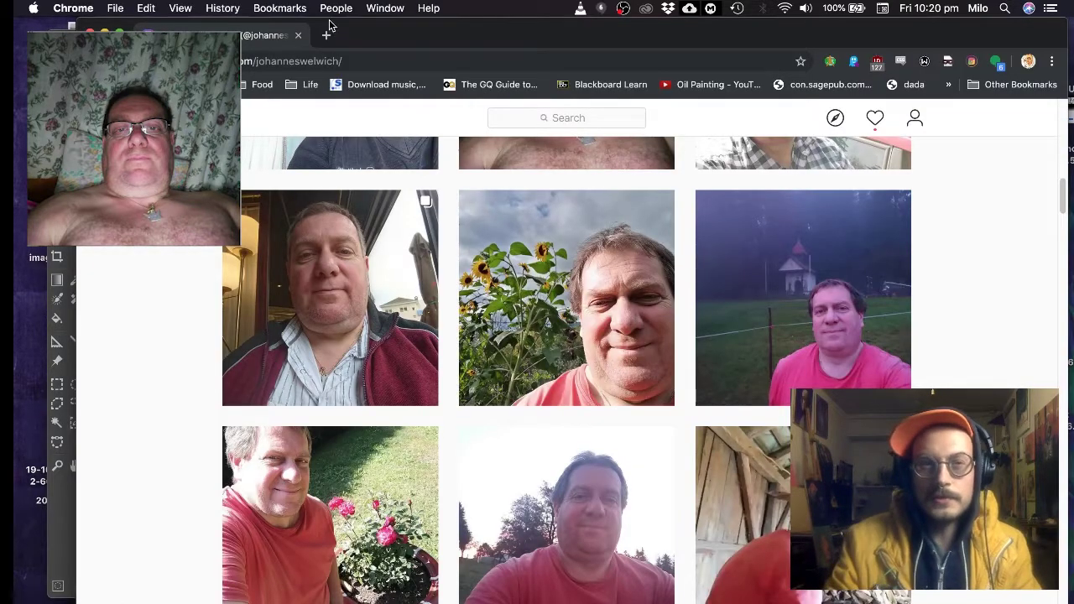
click(327, 37)
text(youtube.com)
key(Return)
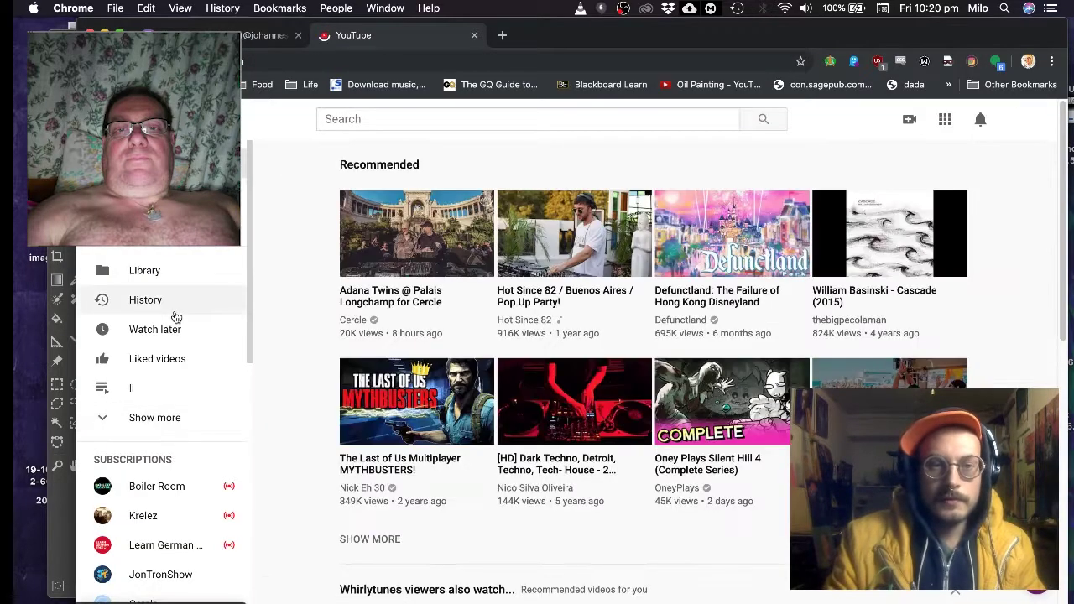
click(173, 358)
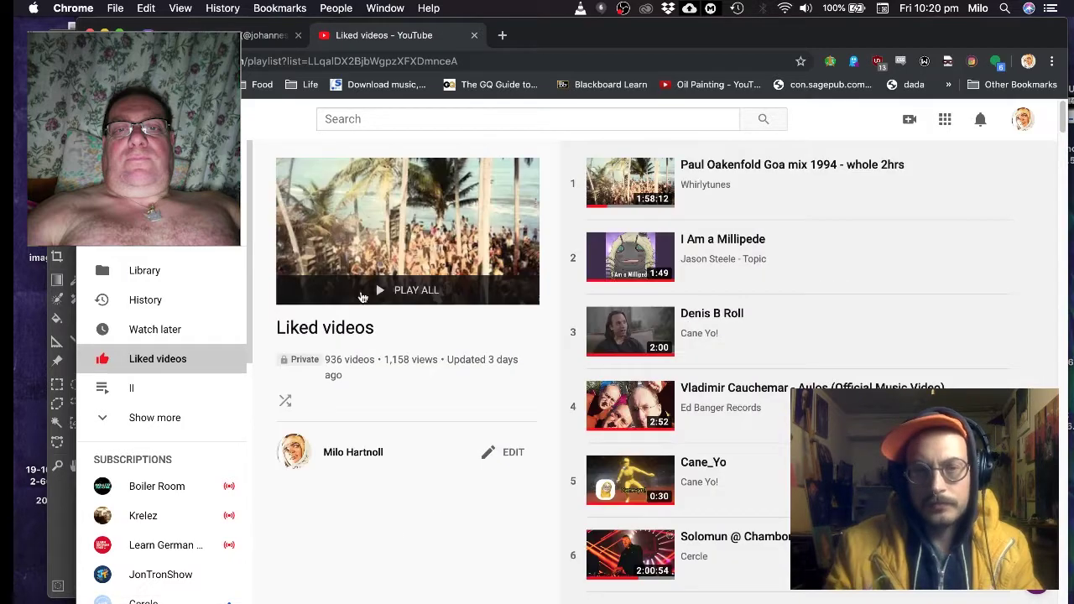
click(741, 167)
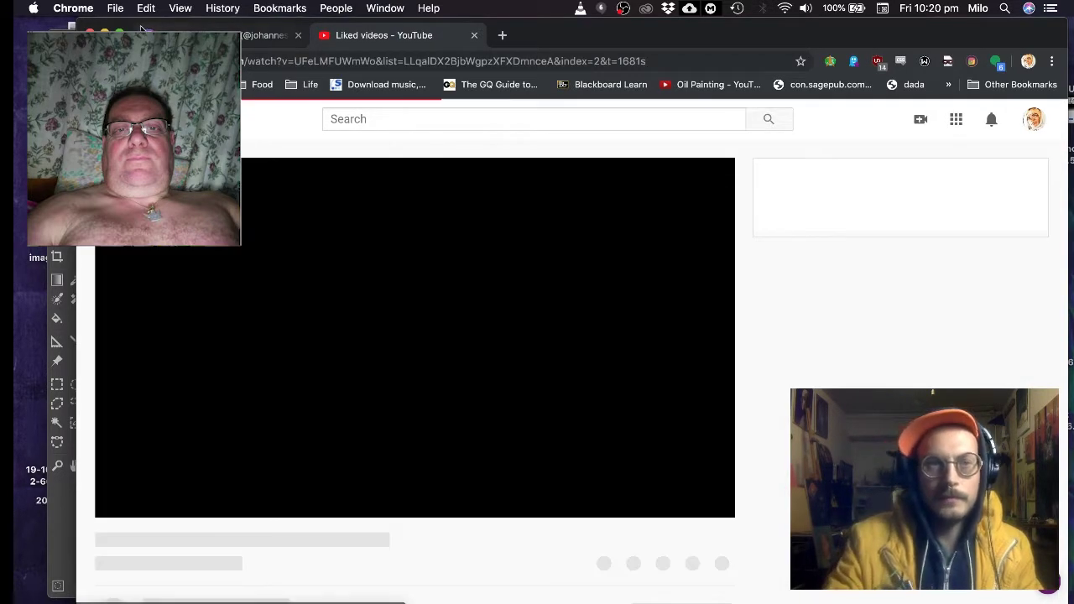
- Switch back to Krita, reduce the brush to 30 px and trim the upper left-hand edge of the hair with sampled background green
key(super+Tab)
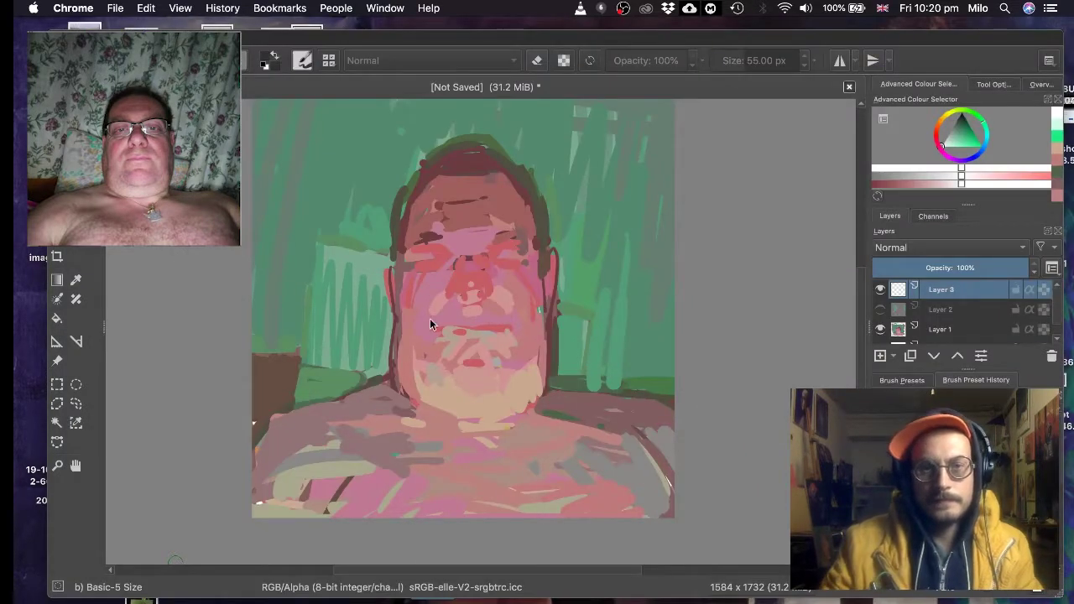
key(bracketleft)
key(bracketleft)
key(bracketleft)
key(bracketleft)
ctrl+click(401, 160)
drag(410, 173, 461, 127)
- Paint sampled dark reddish tones down both sides of the face beside the ears and dab sampled red on the nose
ctrl+click(453, 161)
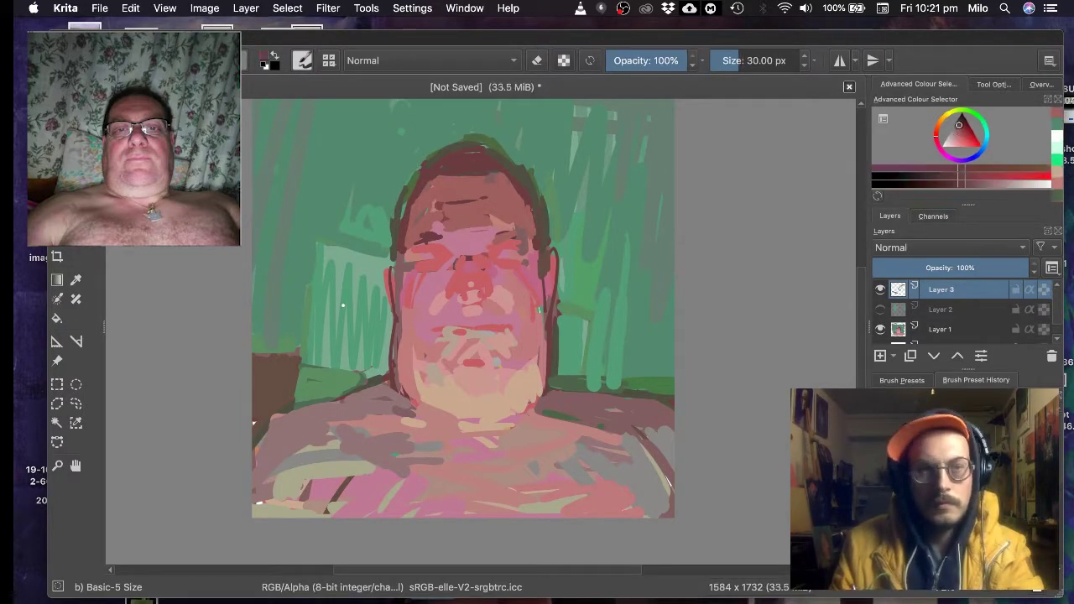
ctrl+click(548, 297)
drag(538, 266, 545, 317)
drag(408, 275, 404, 306)
drag(531, 247, 544, 279)
ctrl+click(509, 251)
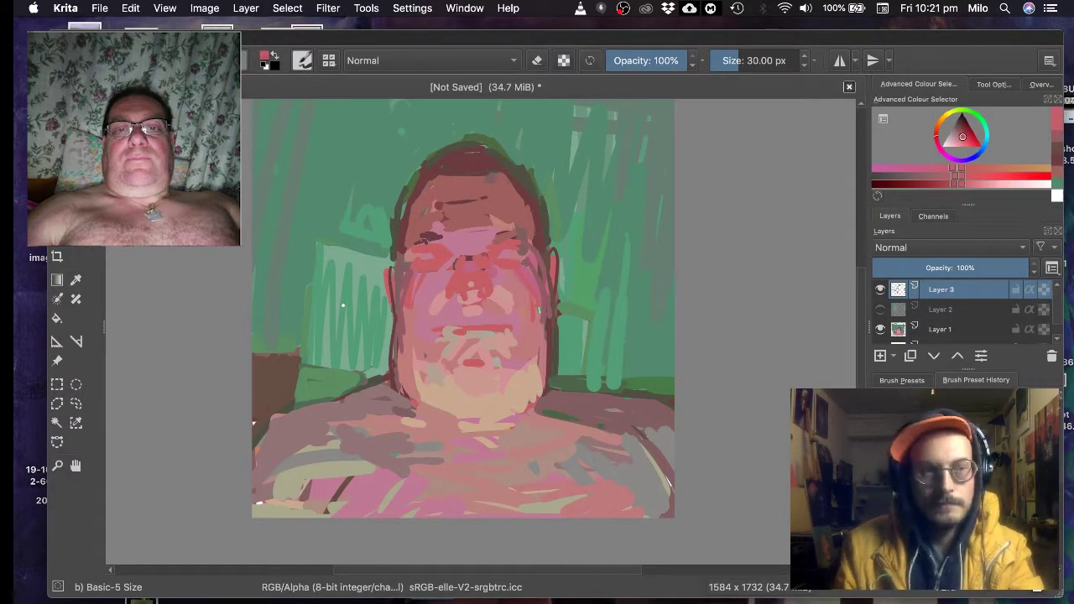
drag(462, 295, 466, 301)
- Reshape both eyebrows with sampled dark brown and dab a sampled brownish red on the bridge of the nose
ctrl+click(400, 229)
drag(408, 240, 442, 237)
drag(502, 232, 531, 222)
ctrl+click(524, 211)
drag(463, 258, 476, 268)
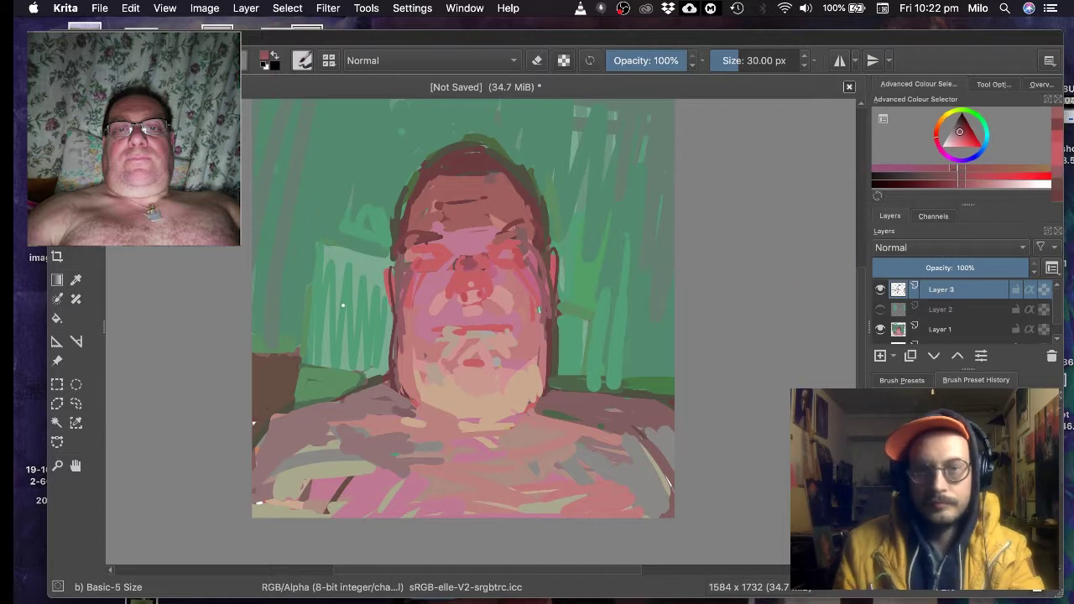
- Strengthen both sides of the jaw with brownish red and the left-hand edge of the hair with sampled dark brown
drag(552, 320, 542, 379)
drag(392, 349, 422, 409)
ctrl+click(423, 243)
drag(395, 202, 391, 252)
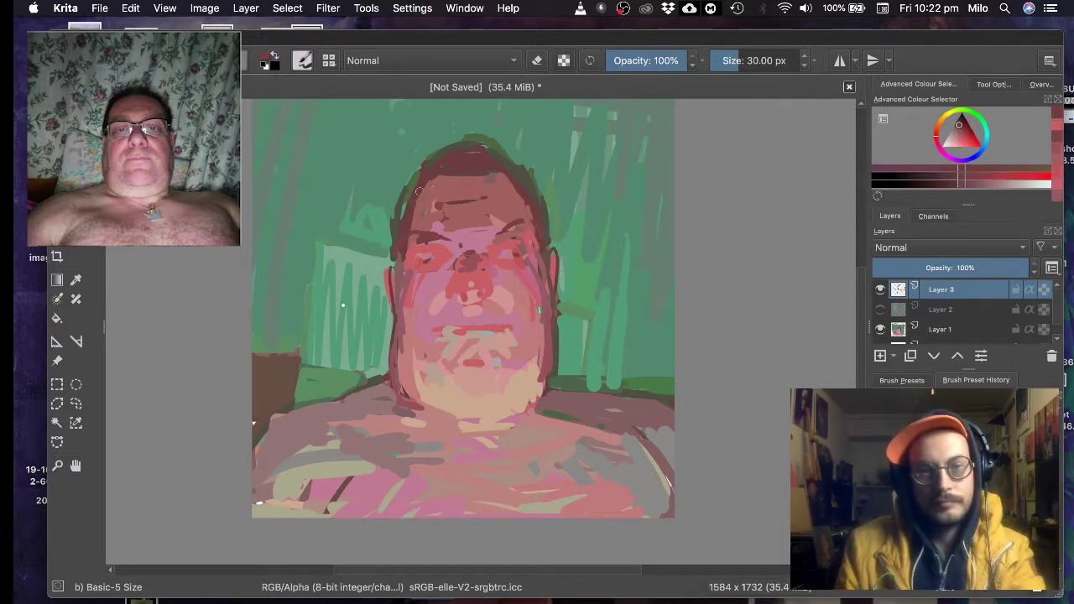
- Paint sampled reddish strokes down the outer edges of both cheeks, from the ears towards the jaw
ctrl+click(548, 277)
drag(555, 296, 551, 373)
ctrl+click(408, 294)
drag(401, 296, 401, 350)
drag(550, 294, 547, 342)
drag(398, 309, 401, 386)
- Paint sampled peach strokes over the right-hand collarbone and trim the top of the hair with sampled background green
ctrl+click(520, 437)
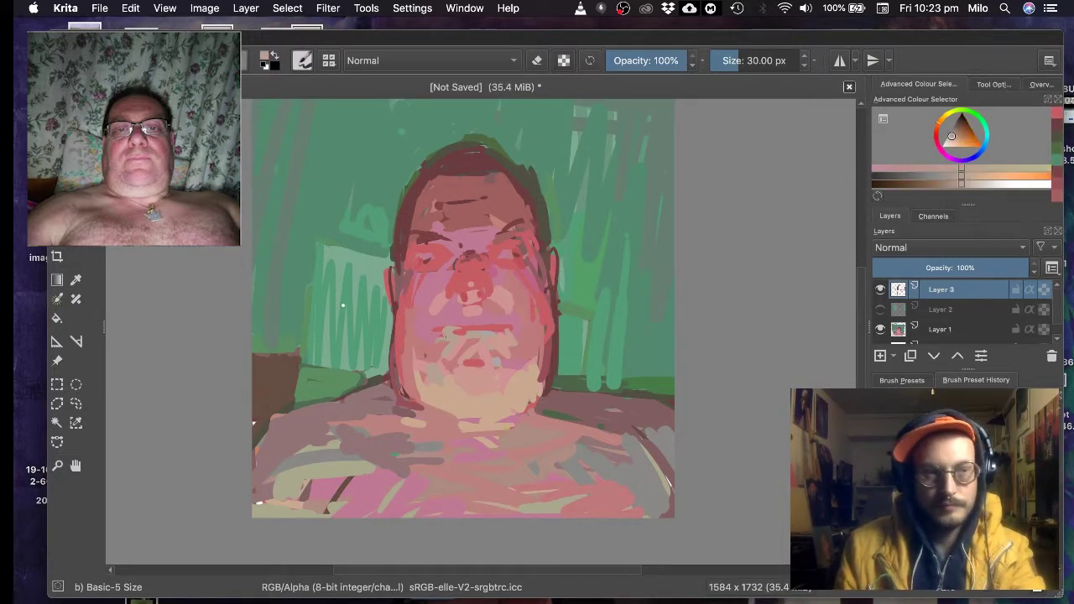
drag(509, 445, 560, 433)
ctrl+click(489, 258)
ctrl+click(544, 149)
mouse_move(498, 144)
mouse_down()
mouse_move(544, 195)
mouse_move(428, 158)
mouse_up()
- Define the lower left-hand jaw with a sampled reddish tone and paint olive-green strokes over both shoulders and the right-hand side of the chest
ctrl+click(402, 352)
mouse_move(397, 361)
mouse_down()
mouse_move(398, 404)
mouse_move(418, 409)
mouse_up()
ctrl+click(651, 397)
ctrl+click(651, 398)
drag(582, 443, 660, 440)
drag(587, 462, 663, 504)
drag(304, 413, 346, 403)
- Blend the right-hand shoulder with broad strokes of a muted brown sampled from the shoulder
ctrl+click(588, 433)
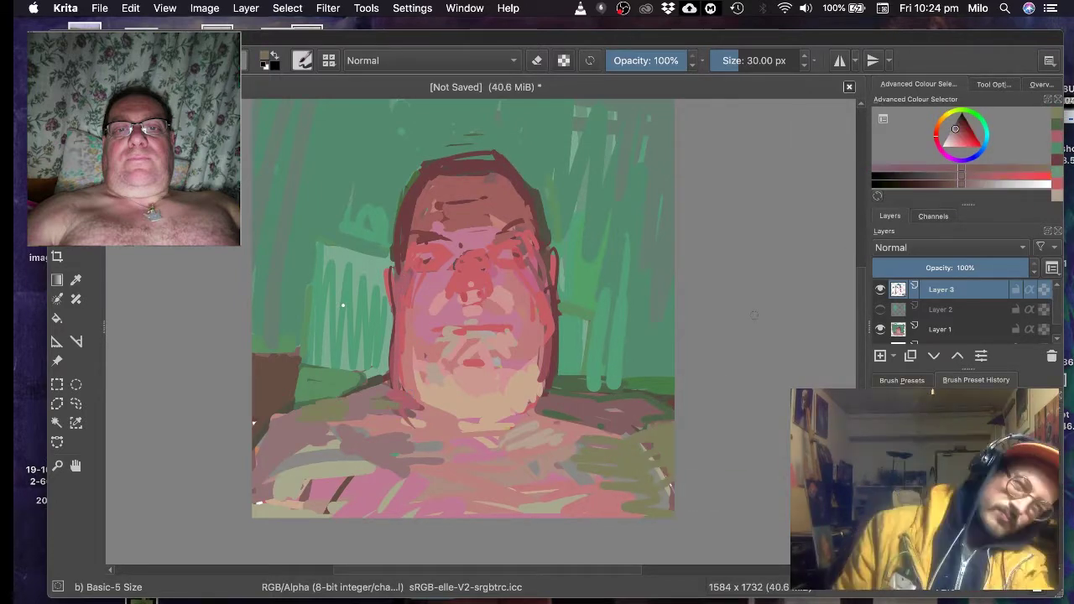
ctrl+click(630, 449)
drag(581, 437, 668, 441)
- Thicken both eyebrows with sampled dark reddish brown using a 63 px brush
ctrl+click(429, 232)
drag(414, 226, 439, 234)
drag(510, 220, 525, 227)
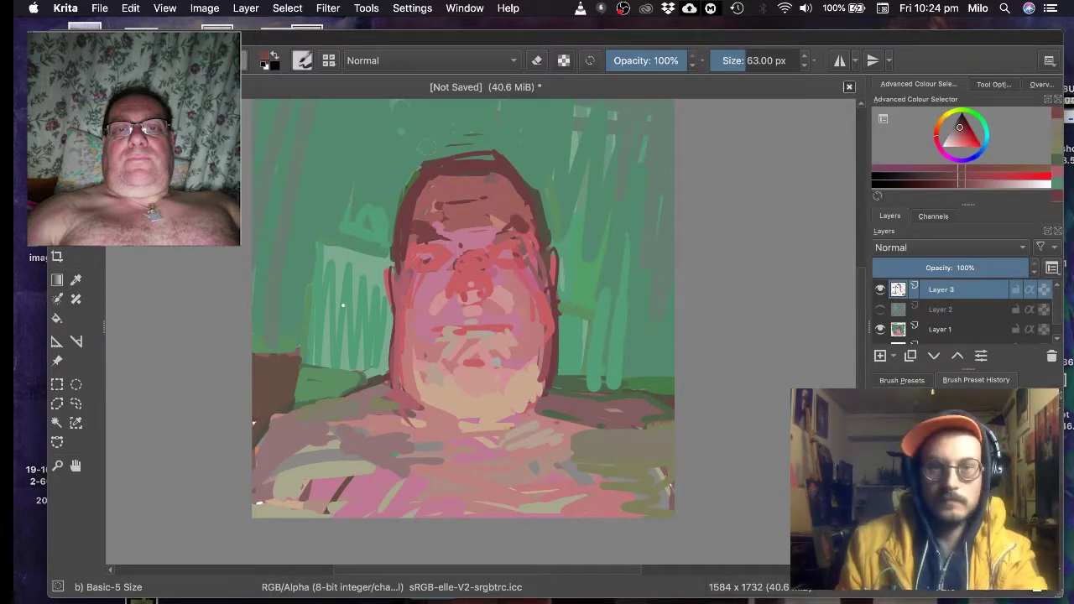
- Draw dark reddish-brown accents on the nose, eyes and left-hand cheek, and outline the jaw and chin with a thin 16 px brush
drag(465, 256, 475, 255)
drag(488, 280, 507, 328)
drag(517, 245, 526, 261)
drag(411, 256, 404, 349)
drag(392, 377, 405, 399)
drag(406, 390, 499, 419)
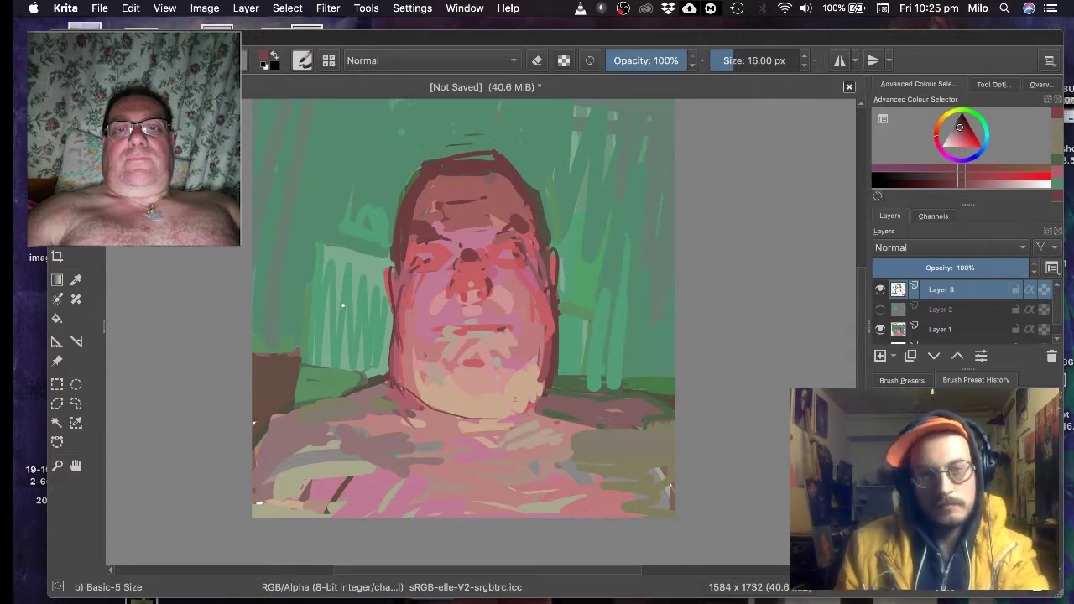
- Refine the right-hand side of the chin, the right-hand eye and the area between the eyebrows with sampled skin and reddish tones
ctrl+click(403, 403)
ctrl+click(428, 425)
drag(507, 346, 526, 366)
ctrl+click(537, 252)
drag(530, 245, 554, 294)
drag(499, 205, 514, 220)
ctrl+click(470, 219)
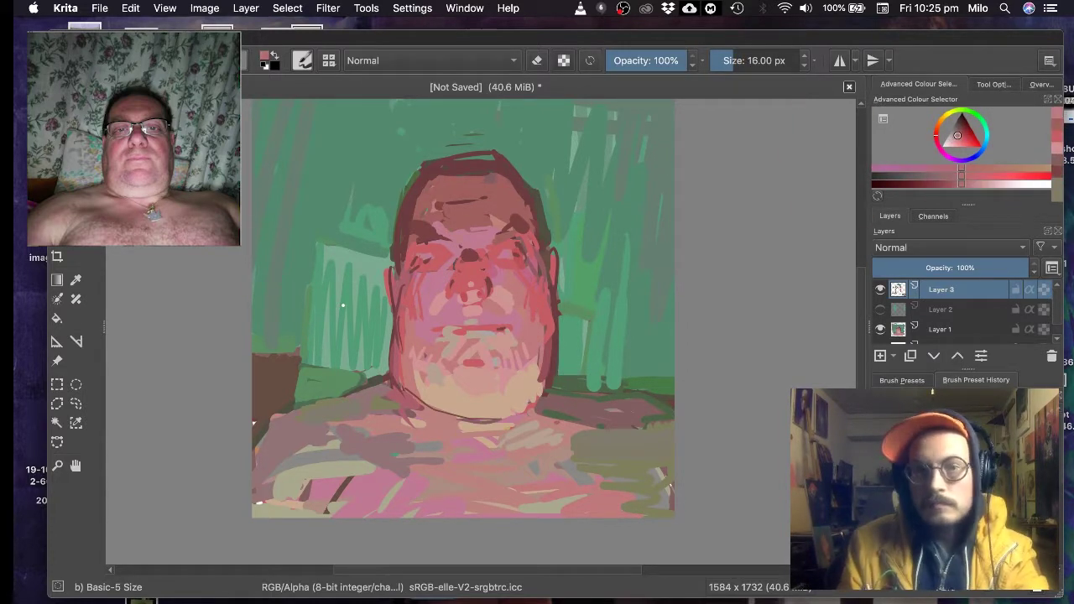
drag(445, 229, 491, 248)
- Paint a sampled reddish tone down the right-hand cheek and break up the dark line under the chin with sampled pink
ctrl+click(471, 345)
ctrl+click(542, 281)
drag(548, 292, 548, 339)
click(962, 138)
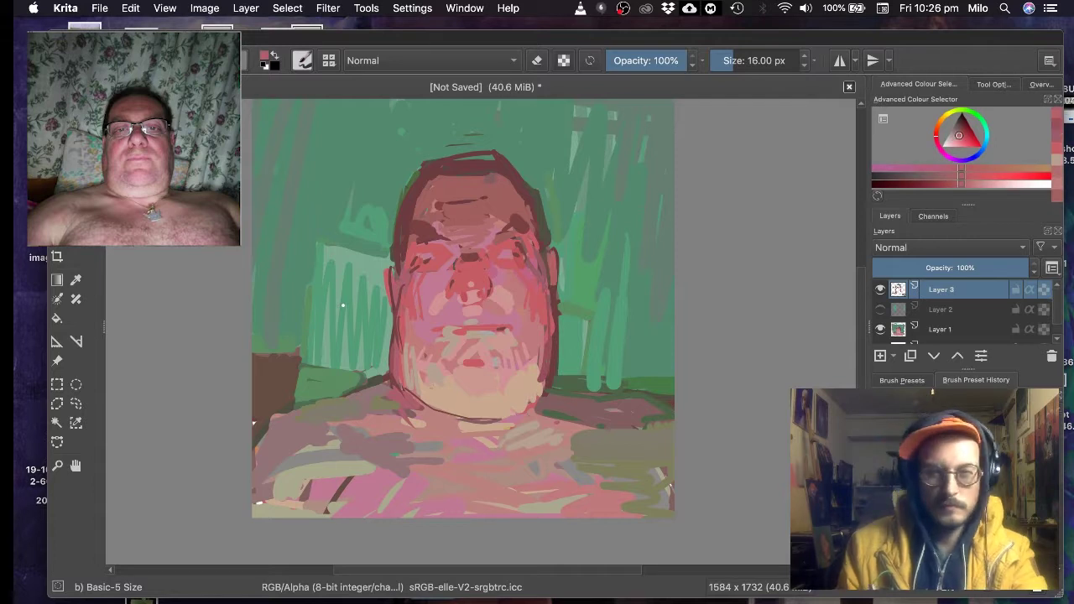
ctrl+click(474, 433)
drag(460, 421, 498, 424)
- Add loose light-green lines to the background beside the left-hand side of the head and over the pale panel
ctrl+click(362, 235)
drag(352, 201, 425, 146)
drag(341, 297, 342, 334)
- Outline the tops of both shoulders with thin strokes of sampled dark reddish brown
ctrl+click(549, 369)
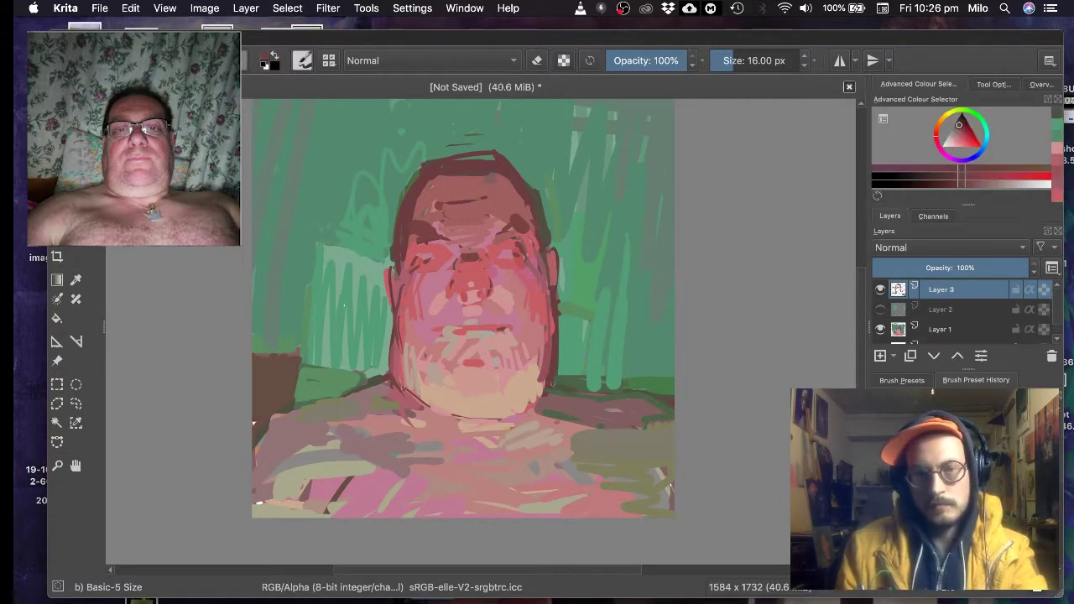
drag(599, 390, 674, 394)
drag(381, 384, 340, 396)
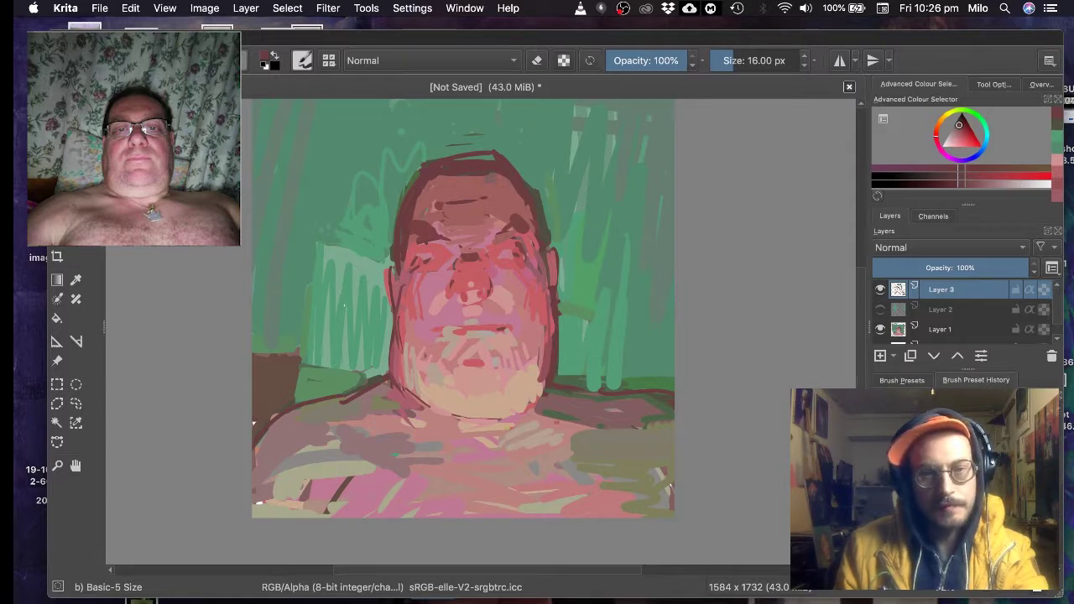
- Paint muted mauve strokes on the lower left-hand chest and draw dark reddish-brown contours at the neck base and right-hand shoulder
ctrl+click(375, 450)
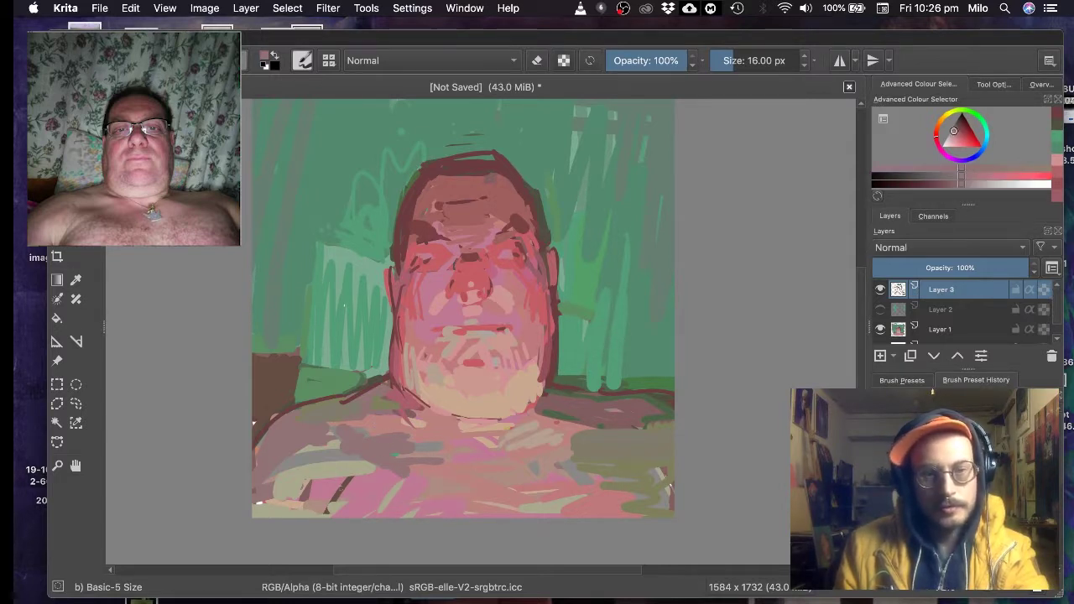
drag(355, 475, 321, 518)
ctrl+click(363, 390)
drag(341, 404, 435, 425)
drag(598, 424, 673, 424)
drag(636, 431, 673, 486)
- Add dark olive hair strokes on top of the head and trim its left-hand edge with sampled background green
ctrl+click(460, 145)
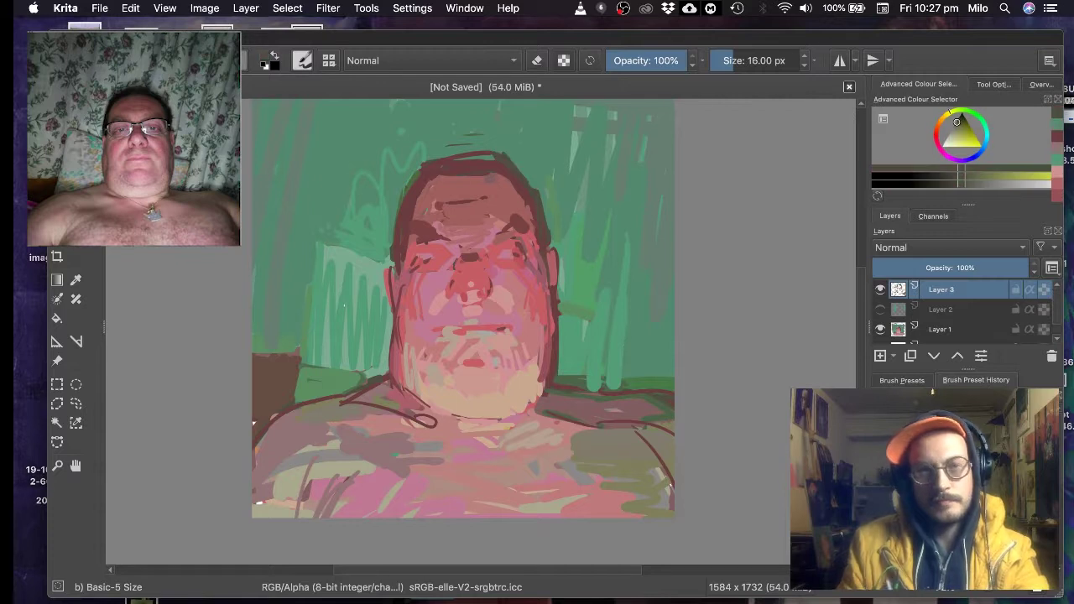
drag(445, 149, 482, 149)
ctrl+click(411, 159)
drag(403, 195, 391, 255)
- Define the right-hand jaw with sampled pink and paint loose pink strokes across the neck and upper chest
ctrl+click(524, 390)
ctrl+click(537, 335)
drag(549, 324, 537, 402)
drag(401, 412, 460, 442)
drag(440, 458, 479, 438)
- Paint over the left-hand shoulder with strokes of a sampled mauve
ctrl+click(401, 463)
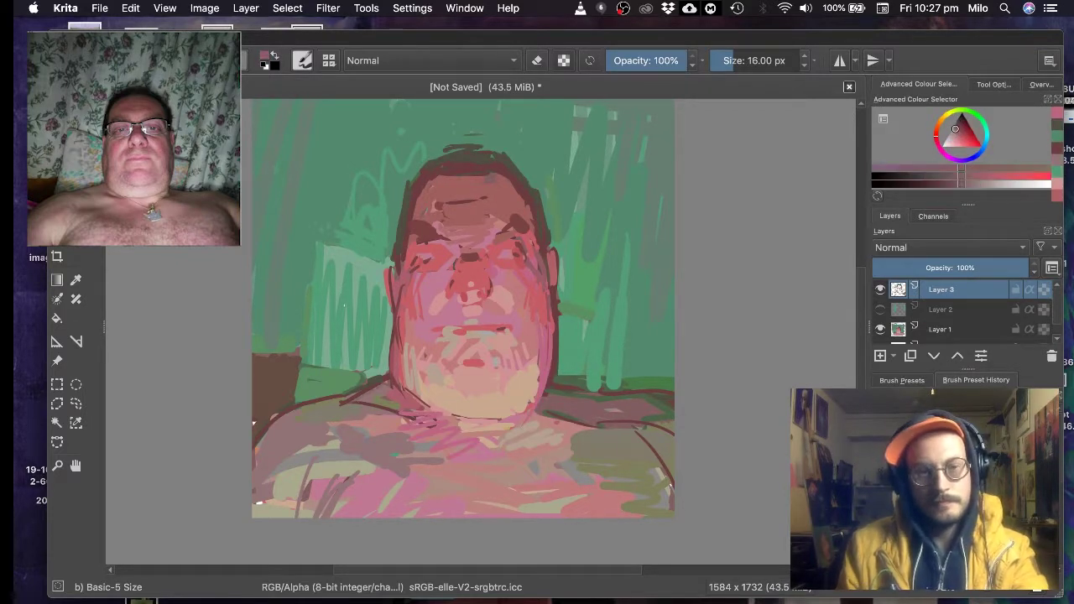
drag(329, 430, 373, 448)
ctrl+click(409, 416)
- Fill in the pale background panel with sampled light green and draw a thin dark green line down the right-hand curtain
ctrl+click(346, 260)
drag(375, 294, 369, 366)
drag(337, 319, 338, 363)
ctrl+click(653, 220)
drag(641, 217, 619, 388)
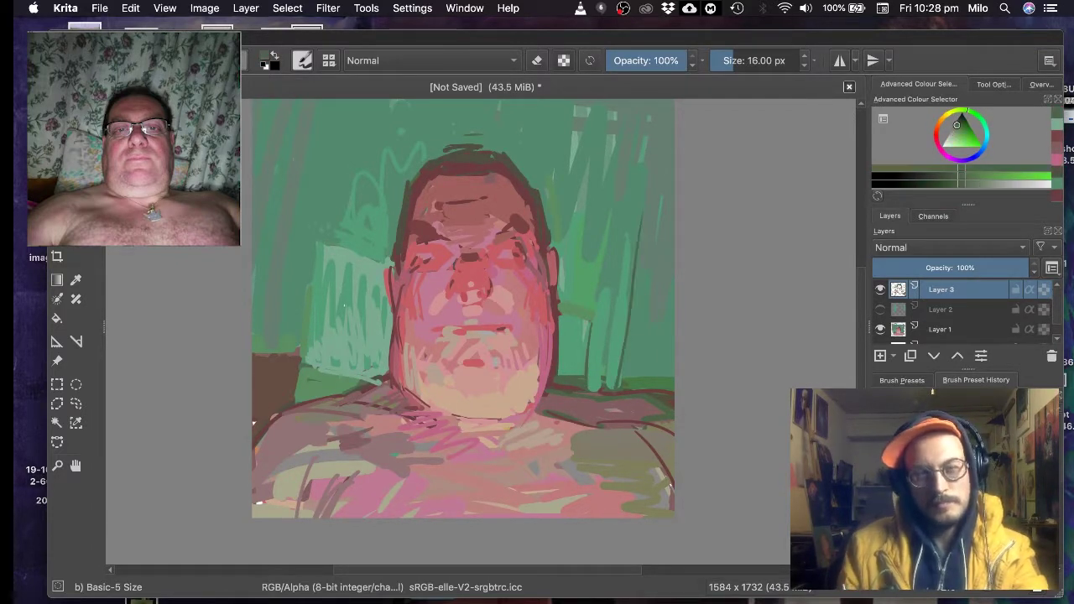
- Break up the left-hand eyebrow with a sampled tone and broaden the right-hand shoulder's edge in muted reddish brown with a 38 px brush
ctrl+click(323, 396)
drag(416, 218, 413, 242)
ctrl+click(624, 412)
key(bracketright)
key(bracketright)
key(bracketright)
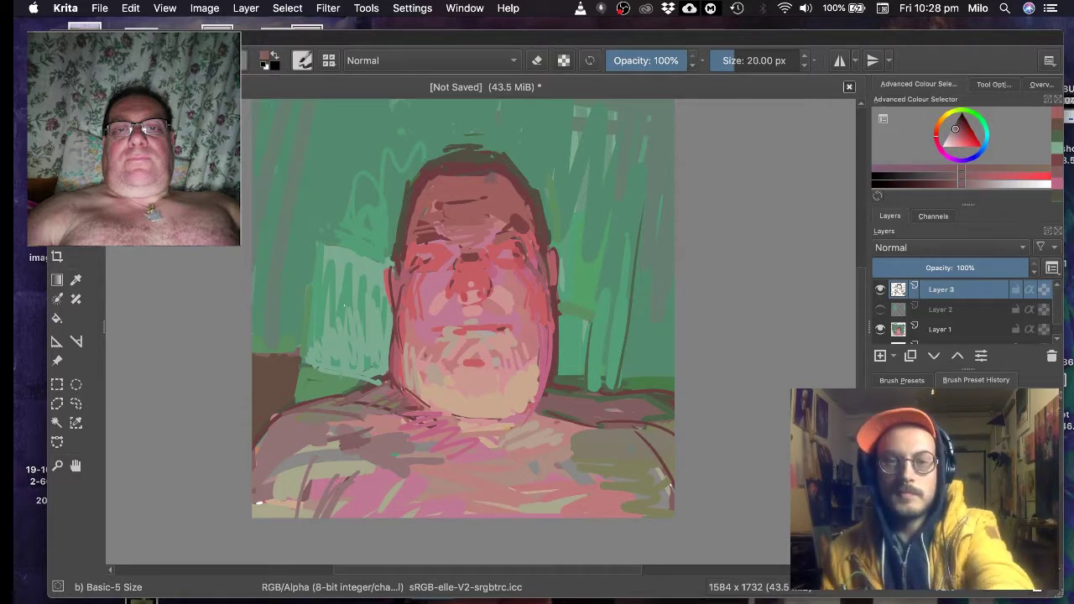
key(bracketright)
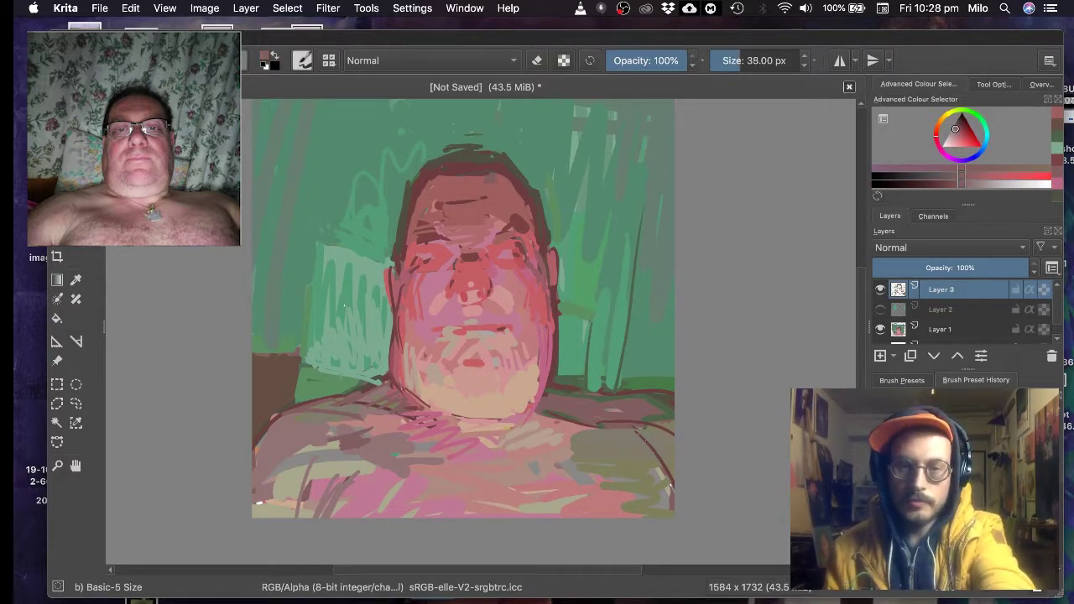
mouse_move(643, 438)
mouse_down()
mouse_move(671, 481)
mouse_move(655, 464)
mouse_up()
- Paint sampled dark green along the background just above the right-hand shoulder
ctrl+click(638, 355)
drag(628, 383, 670, 390)
ctrl+click(655, 465)
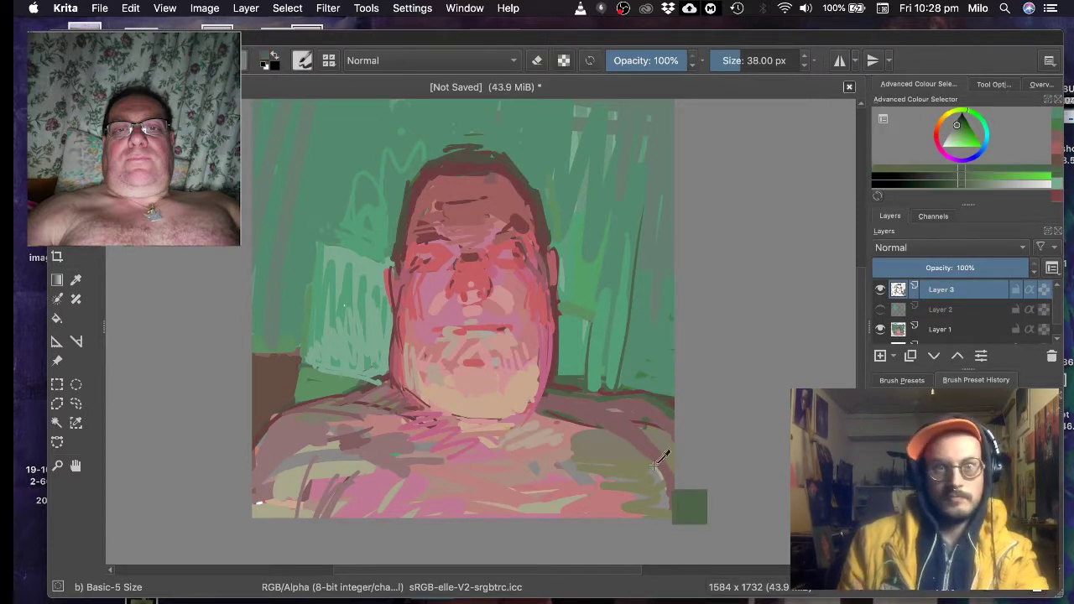
- Paint broad strokes of a pink sampled from the face across the chest and the left-hand shoulder
click(974, 177)
ctrl+click(487, 245)
mouse_move(509, 434)
mouse_down()
mouse_move(562, 437)
mouse_move(546, 509)
mouse_up()
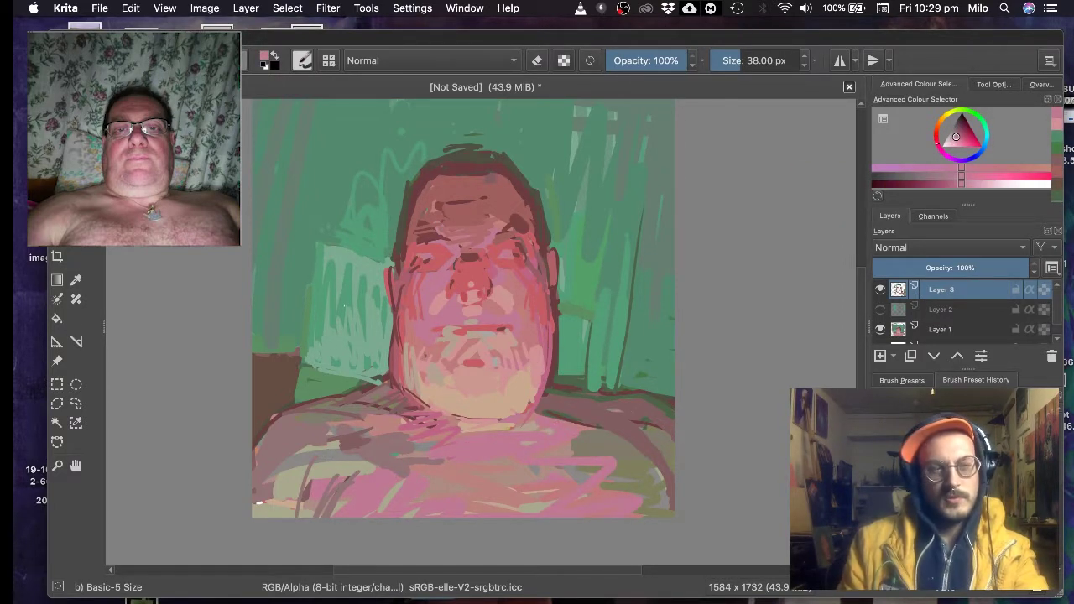
ctrl+click(663, 433)
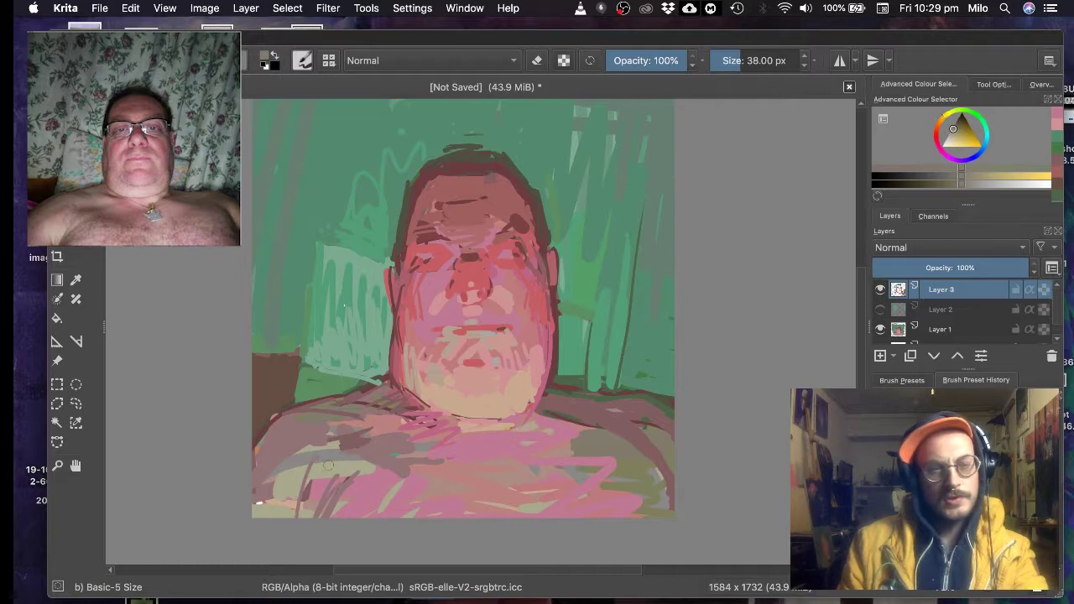
ctrl+click(470, 424)
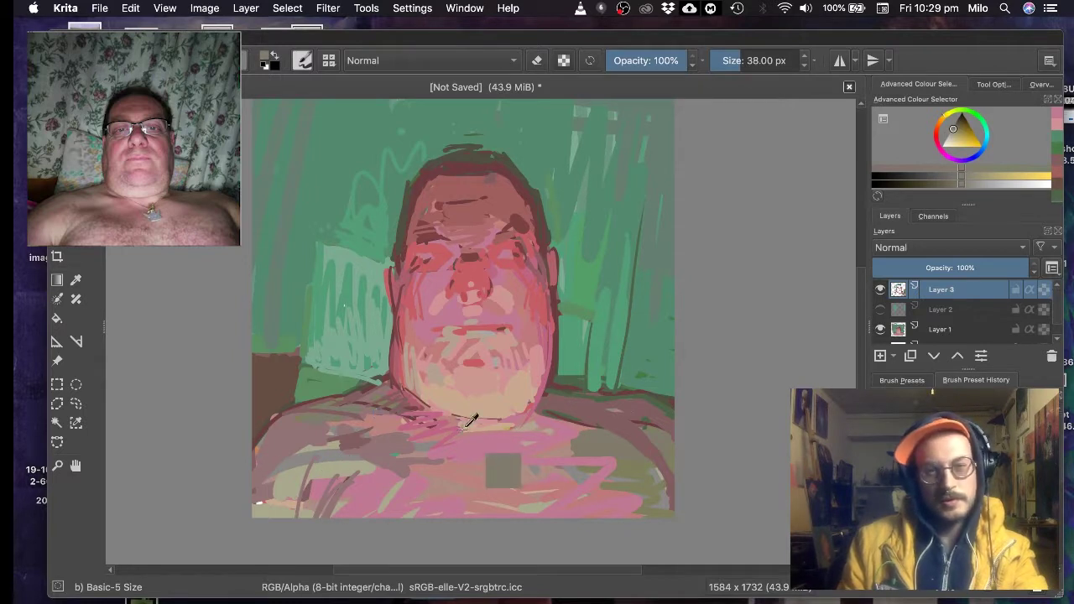
drag(355, 412, 405, 424)
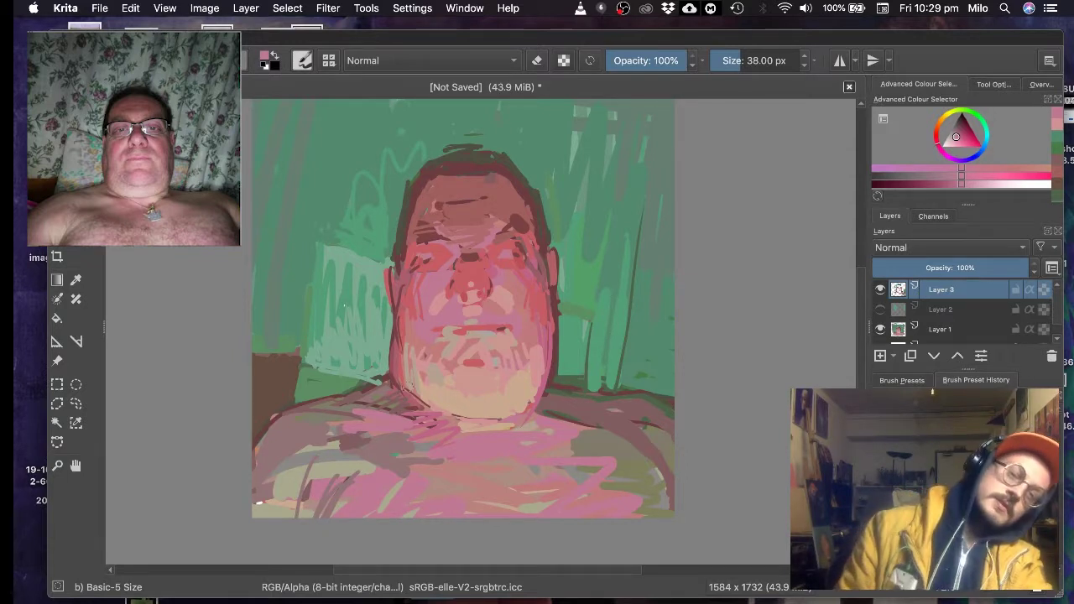
- Mix a duller mauve pink and paint it broadly over the upper chest, left-hand shoulder and lower chest
click(958, 168)
mouse_move(973, 172)
mouse_down()
mouse_move(991, 170)
mouse_move(964, 179)
mouse_up()
drag(958, 143, 954, 135)
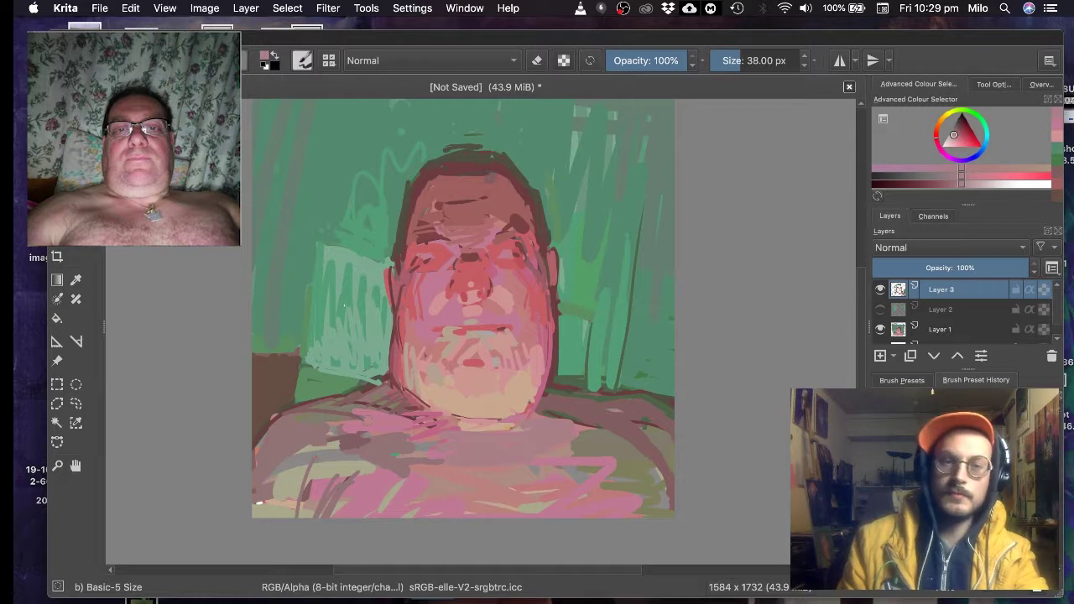
mouse_move(346, 417)
mouse_down()
mouse_move(393, 434)
mouse_move(369, 438)
mouse_up()
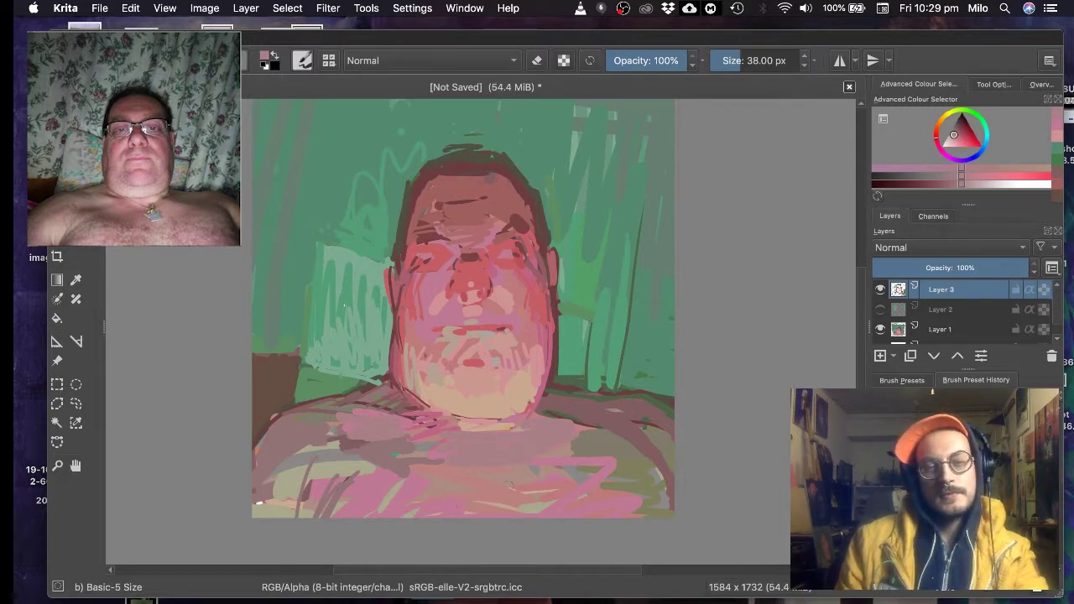
mouse_move(460, 487)
mouse_down()
mouse_move(554, 493)
mouse_move(567, 521)
mouse_up()
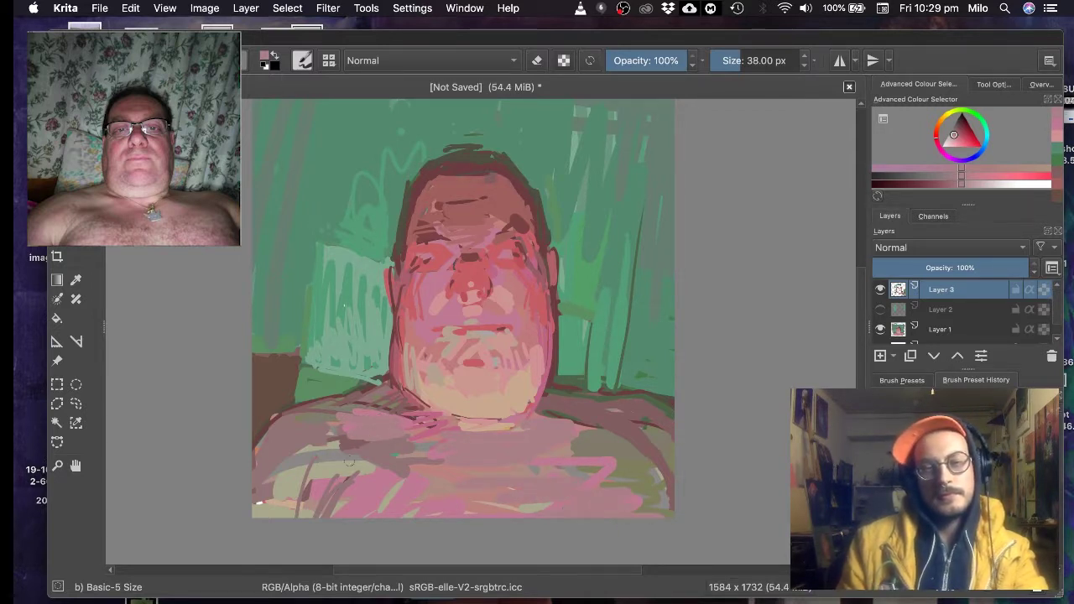
mouse_move(365, 449)
mouse_down()
mouse_move(277, 482)
mouse_move(262, 515)
mouse_up()
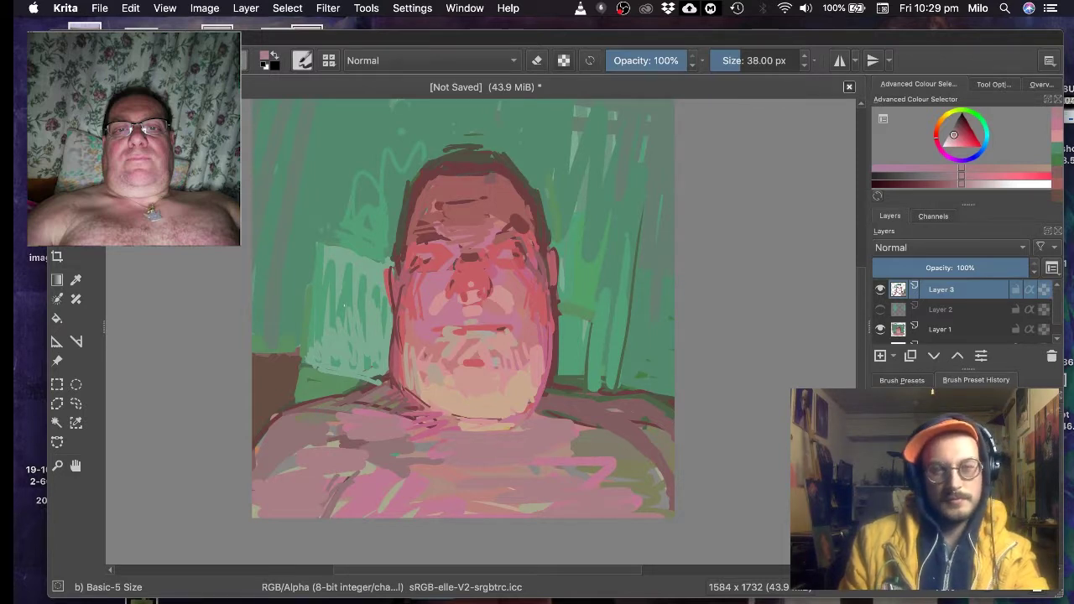
drag(298, 442, 344, 422)
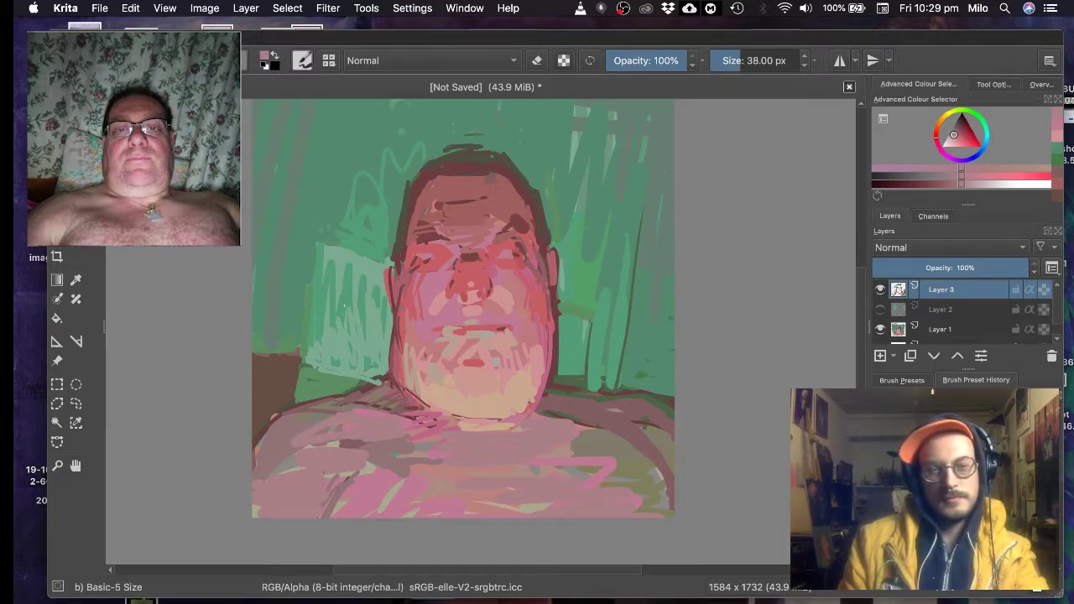
- Blend pinkish and muted beige skin tones sampled from the painting across the lower chest, undoing the last stroke
drag(339, 479, 354, 476)
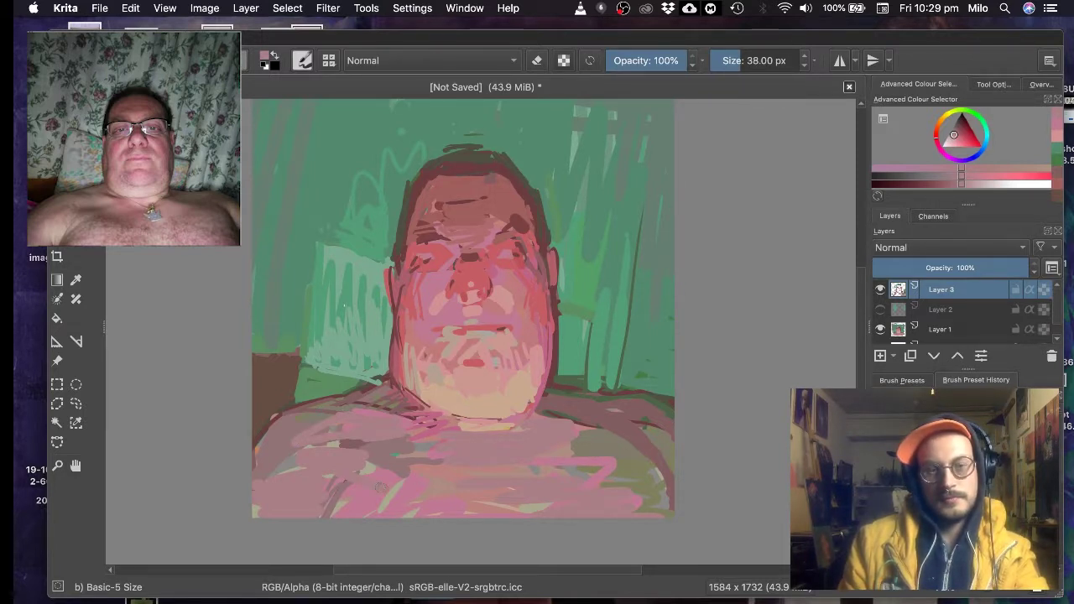
ctrl+click(442, 487)
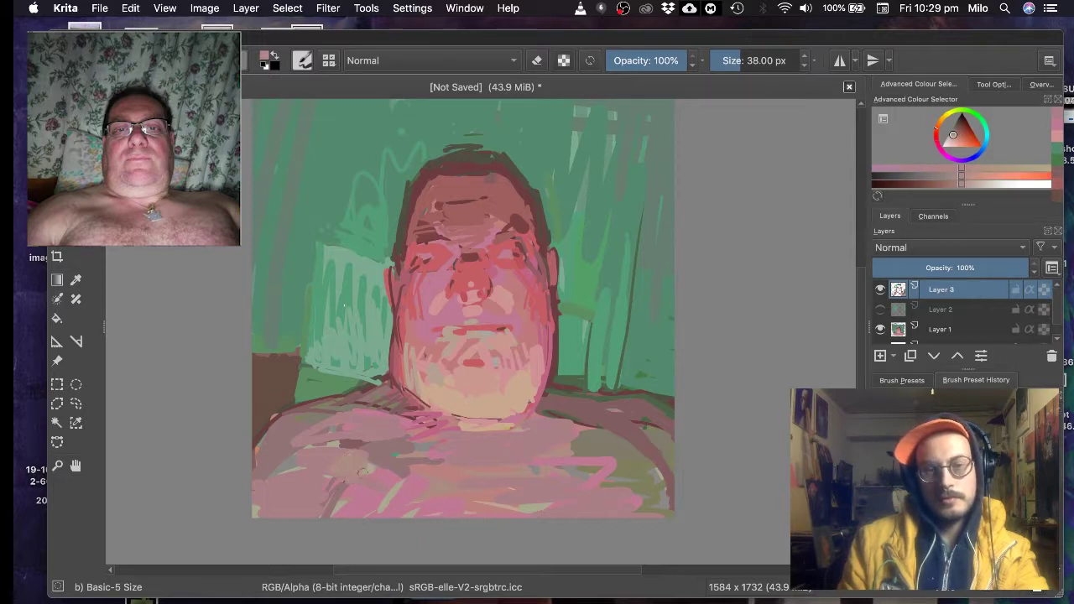
mouse_move(532, 509)
mouse_down()
mouse_move(470, 501)
mouse_move(595, 469)
mouse_move(584, 500)
mouse_up()
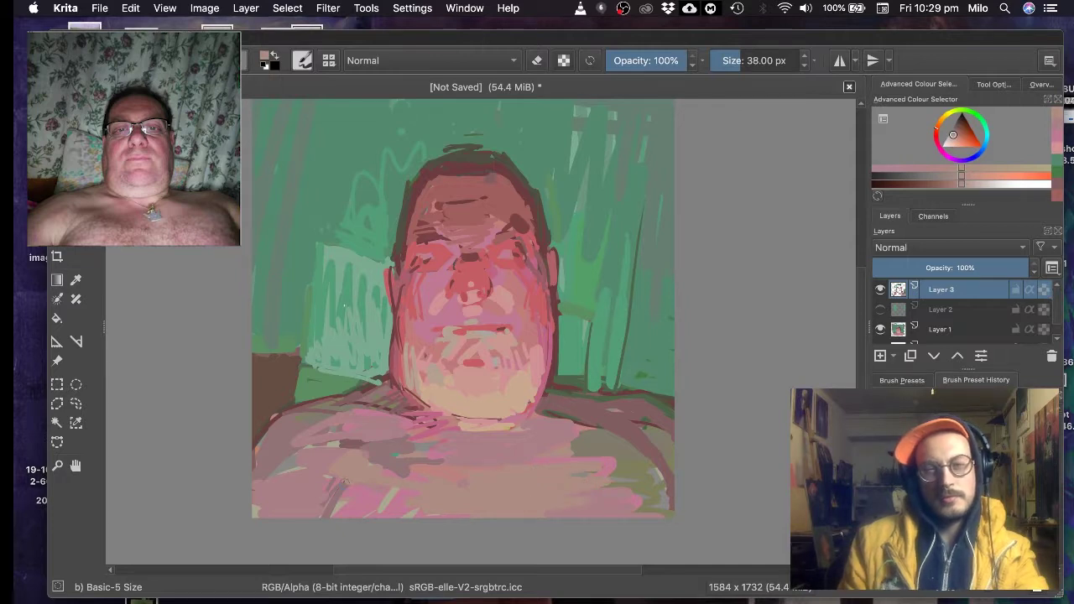
ctrl+click(485, 429)
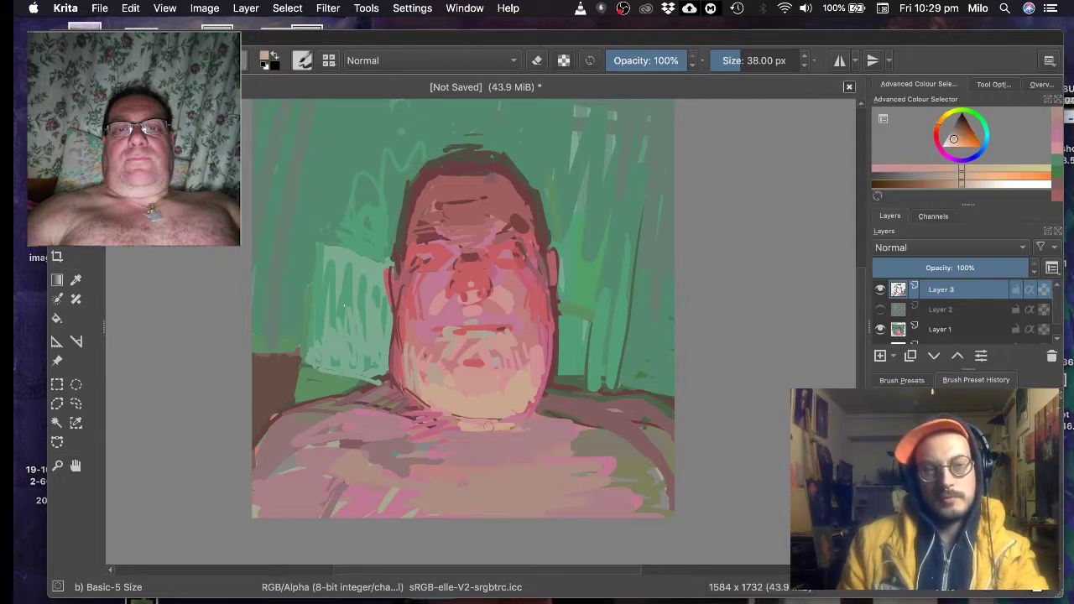
ctrl+click(559, 451)
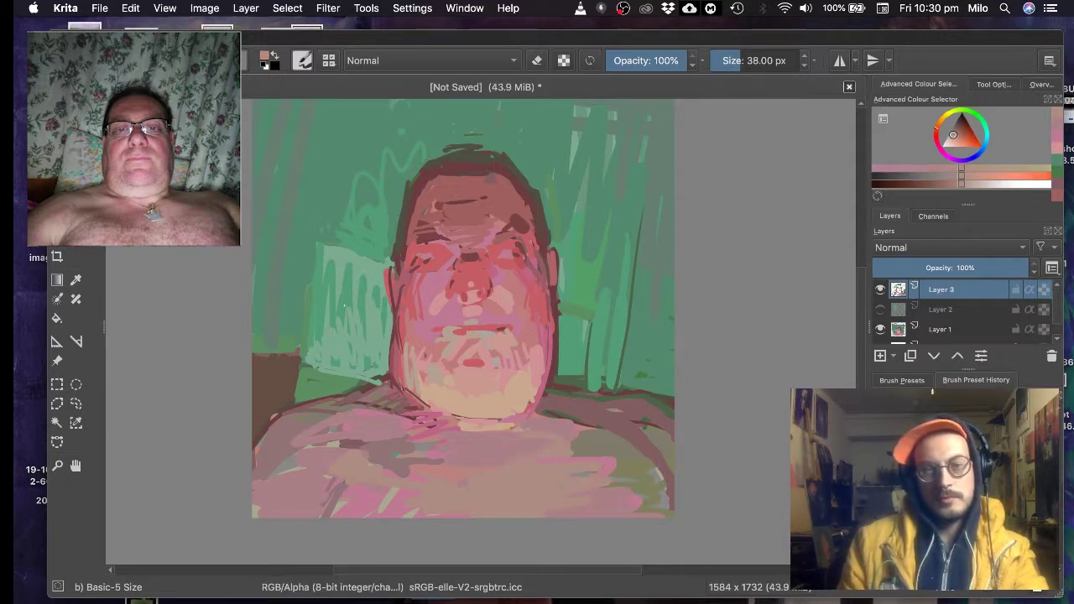
drag(422, 483, 392, 500)
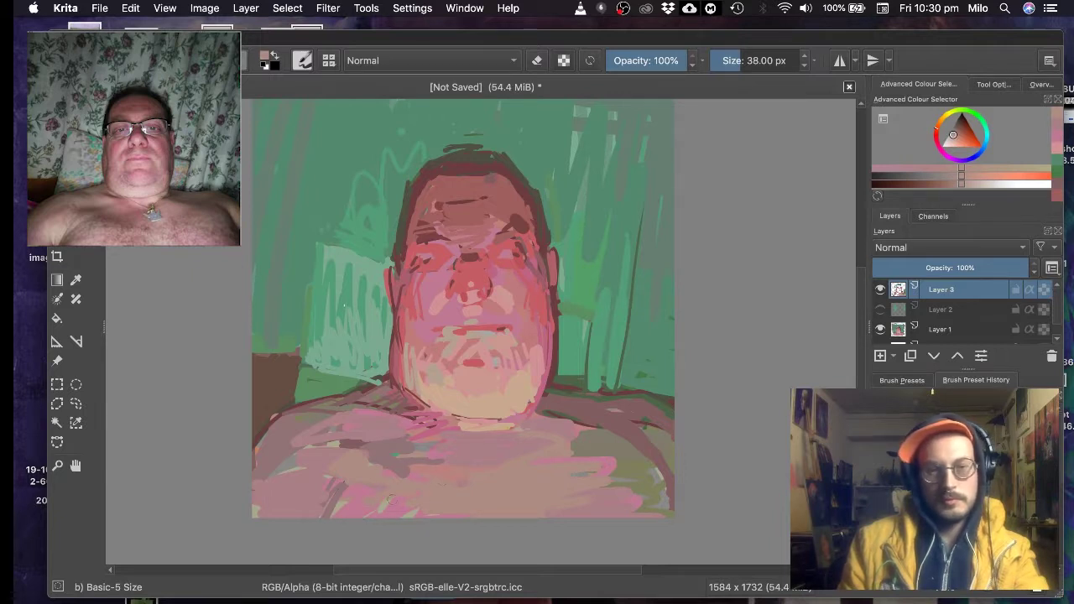
key(ctrl+z)
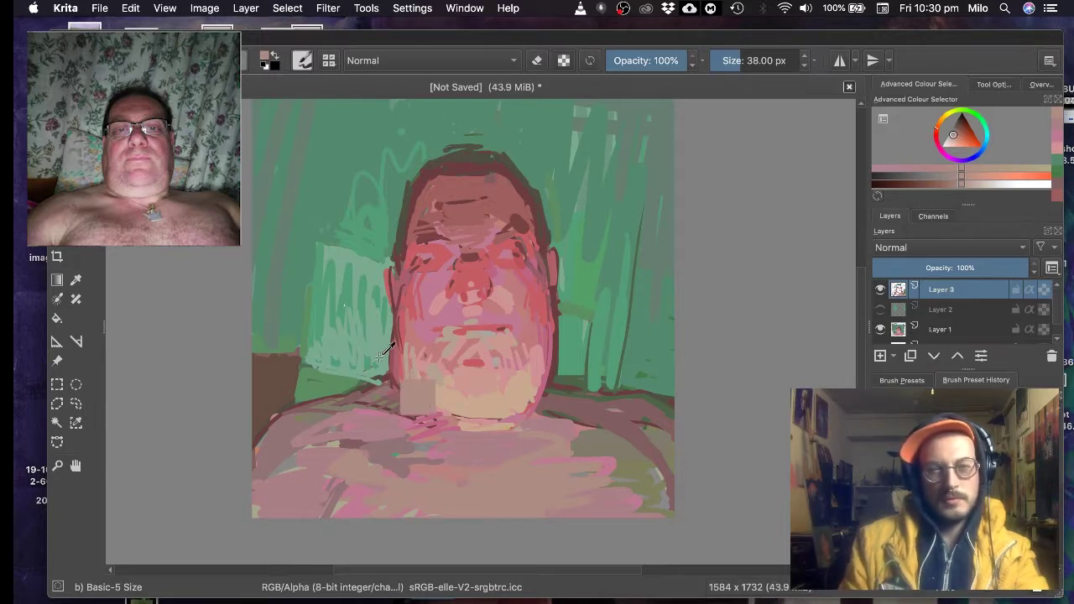
- Sample the dark maroon from the face's edge and paint shadow strokes across the left chest and right shoulder
ctrl+click(394, 340)
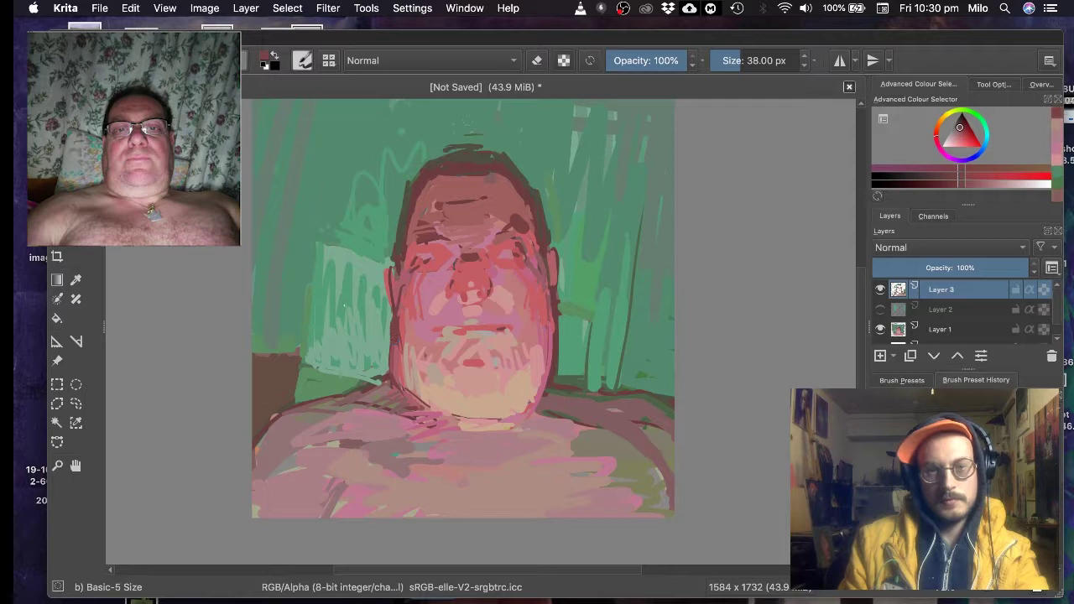
ctrl+click(551, 306)
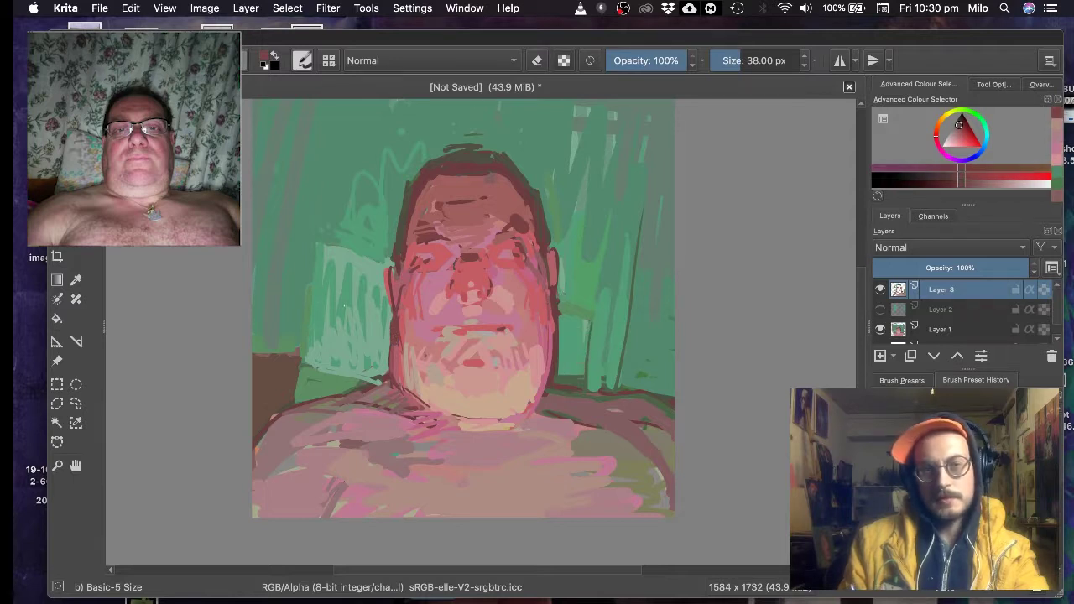
mouse_move(338, 437)
mouse_down()
mouse_move(408, 444)
mouse_move(418, 460)
mouse_up()
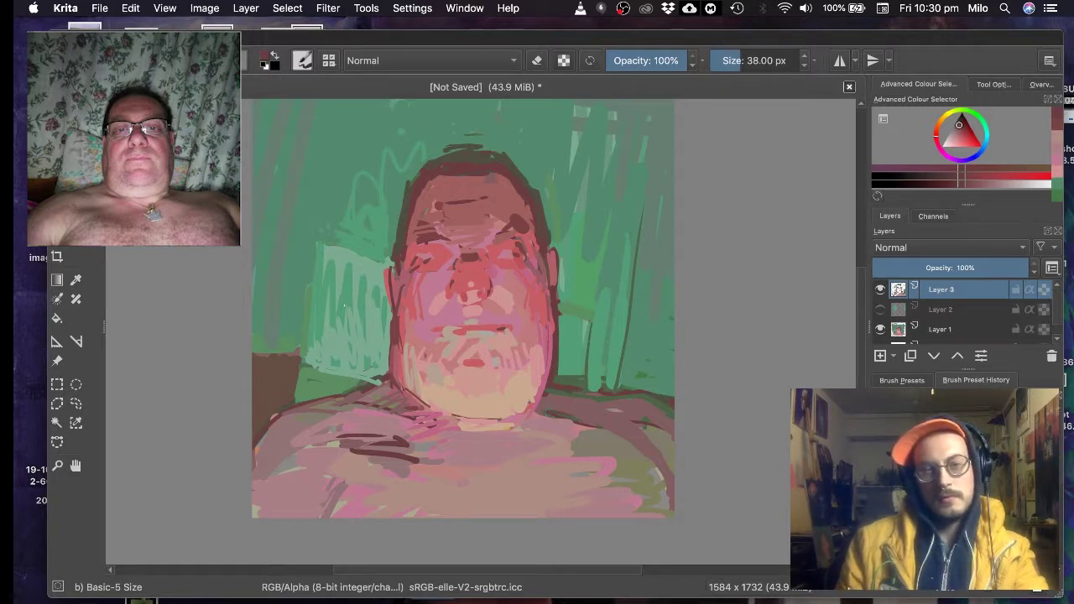
drag(624, 424, 672, 441)
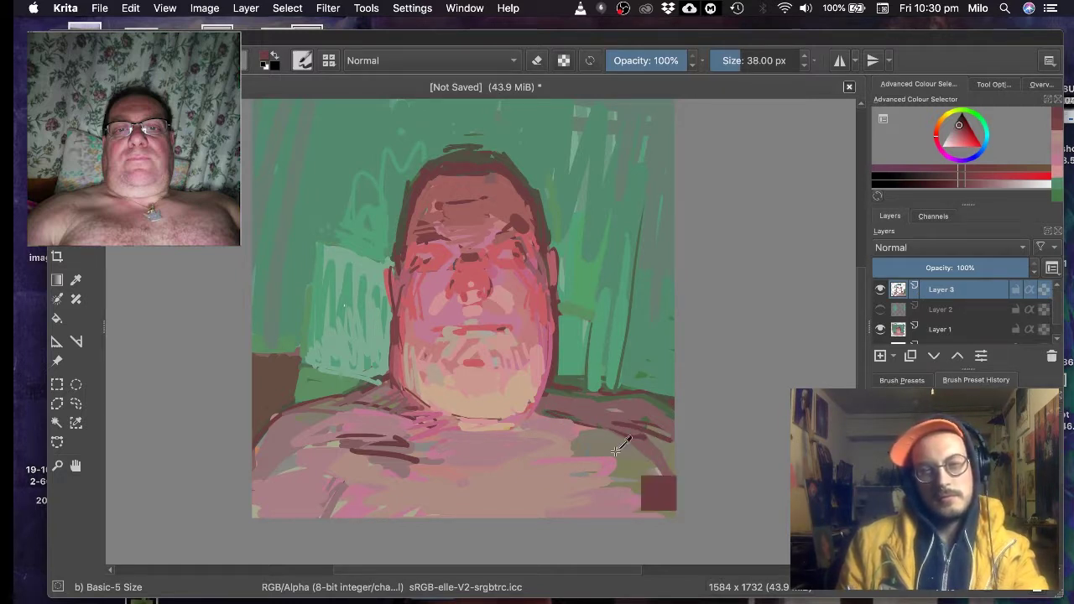
- Mix a reddish brown from sampled forehead tones and paint it over the upper forehead and the bridge of the nose
ctrl+click(593, 469)
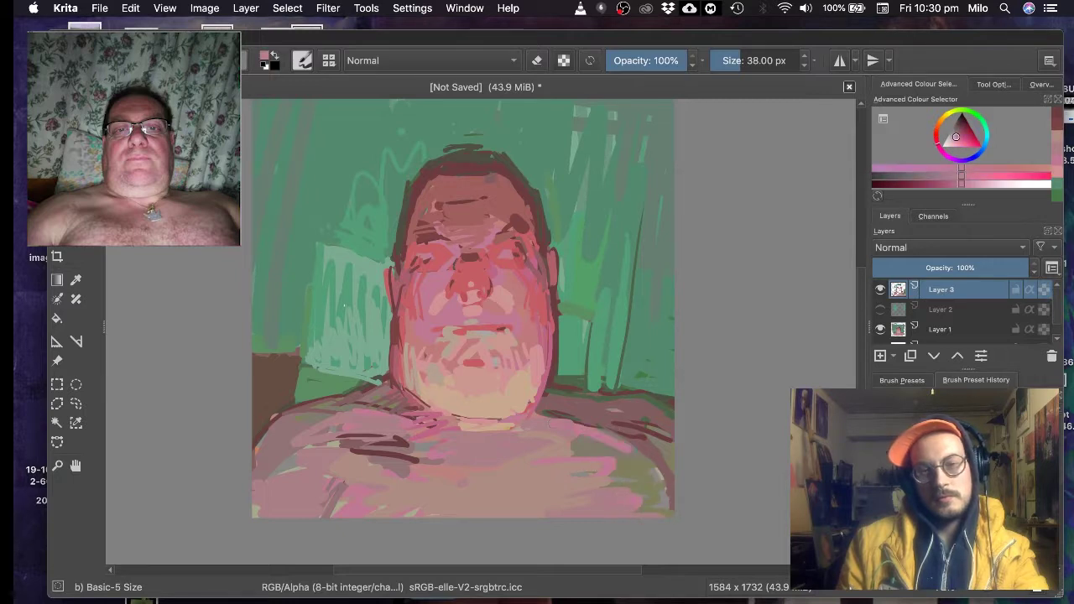
ctrl+click(537, 315)
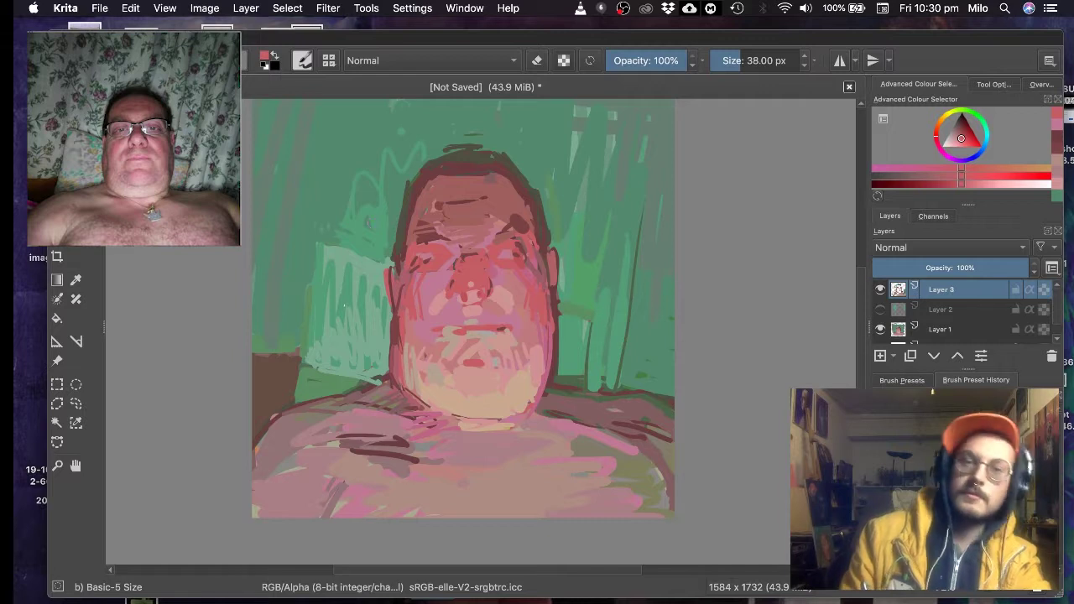
ctrl+click(506, 193)
ctrl+click(498, 185)
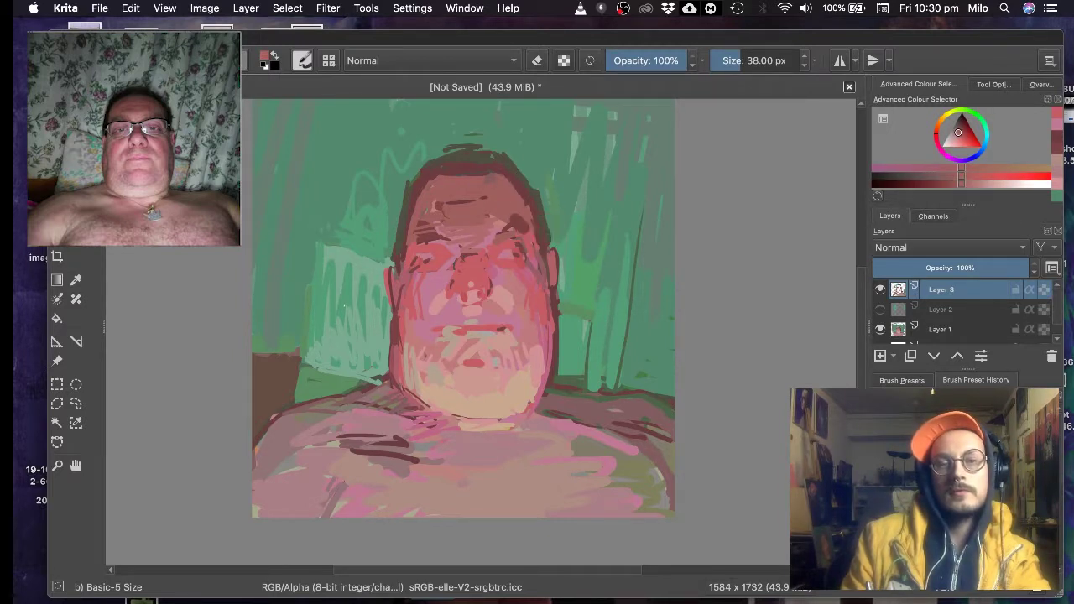
ctrl+click(504, 172)
click(959, 128)
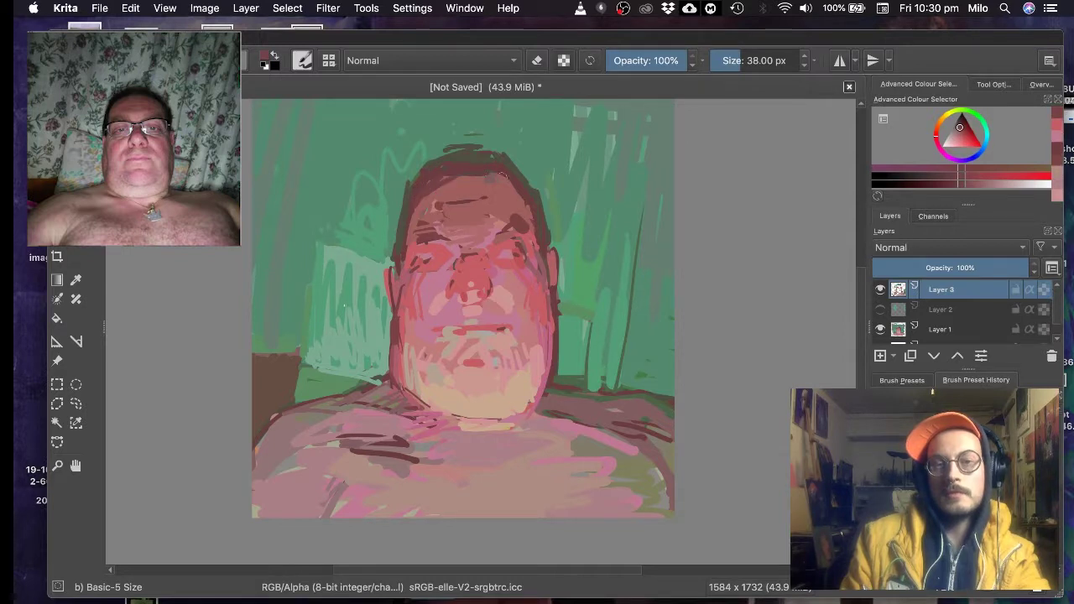
click(961, 132)
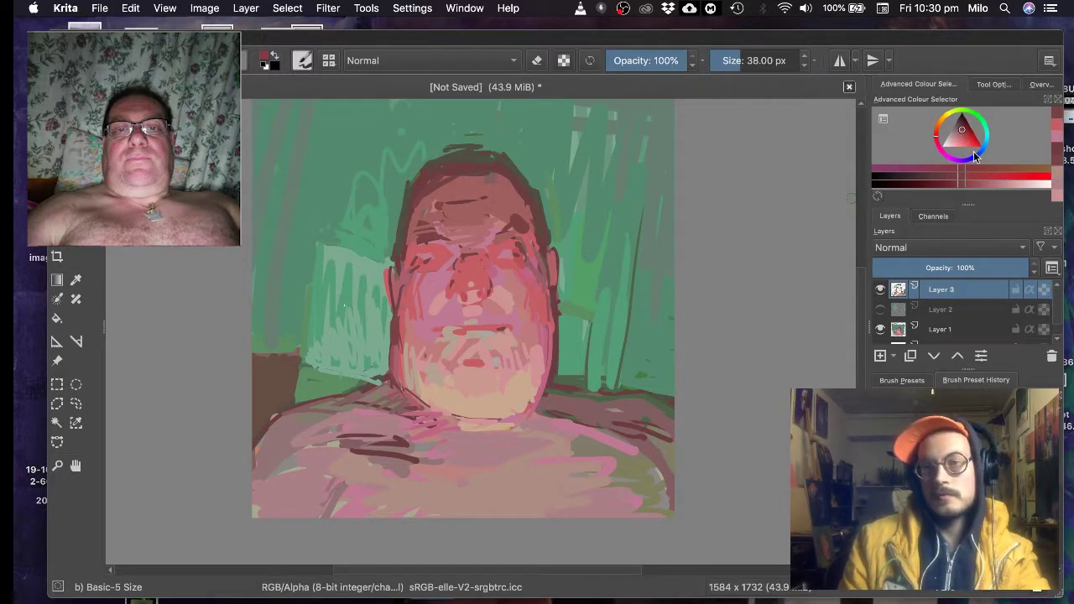
click(943, 141)
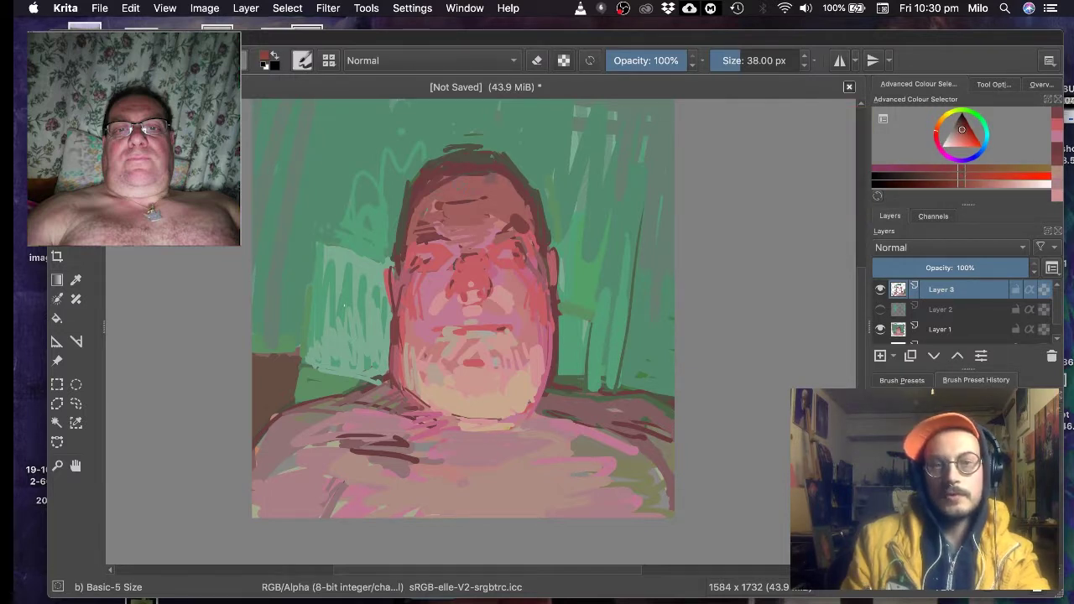
mouse_move(428, 181)
mouse_down()
mouse_move(497, 175)
mouse_move(517, 196)
mouse_up()
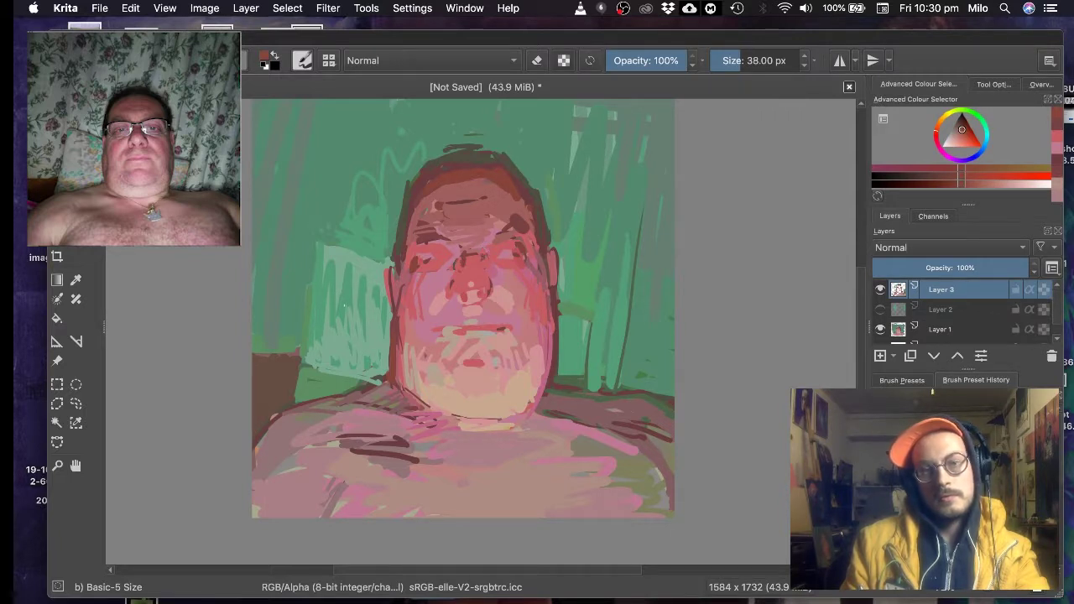
drag(467, 261, 476, 262)
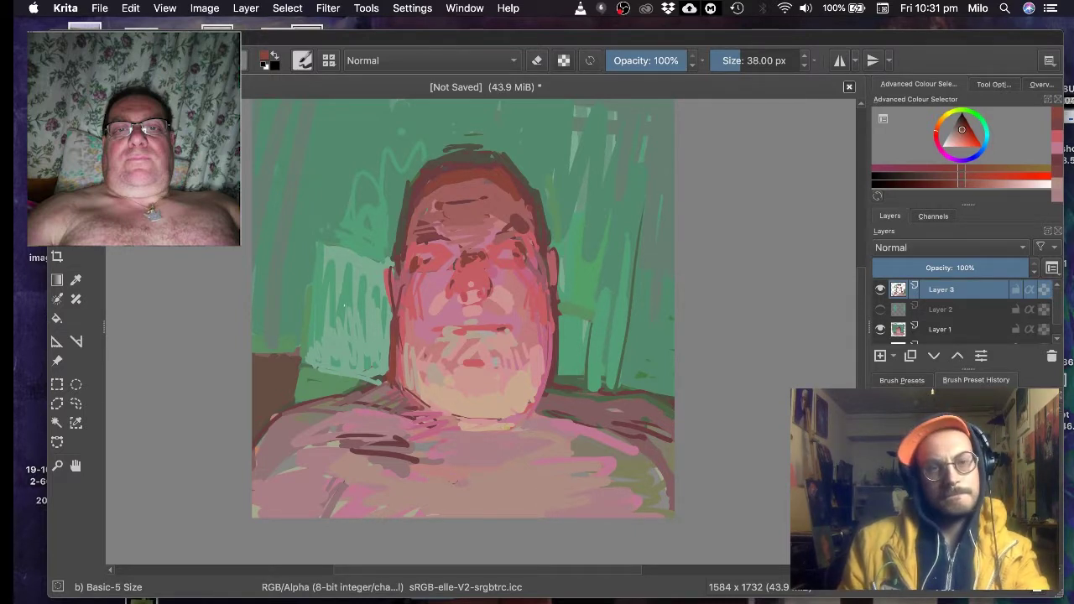
- Cover the dark strokes on the left chest with a muted mauve shadow and the neck-side shoulder with sampled pinkish mauve
ctrl+click(411, 457)
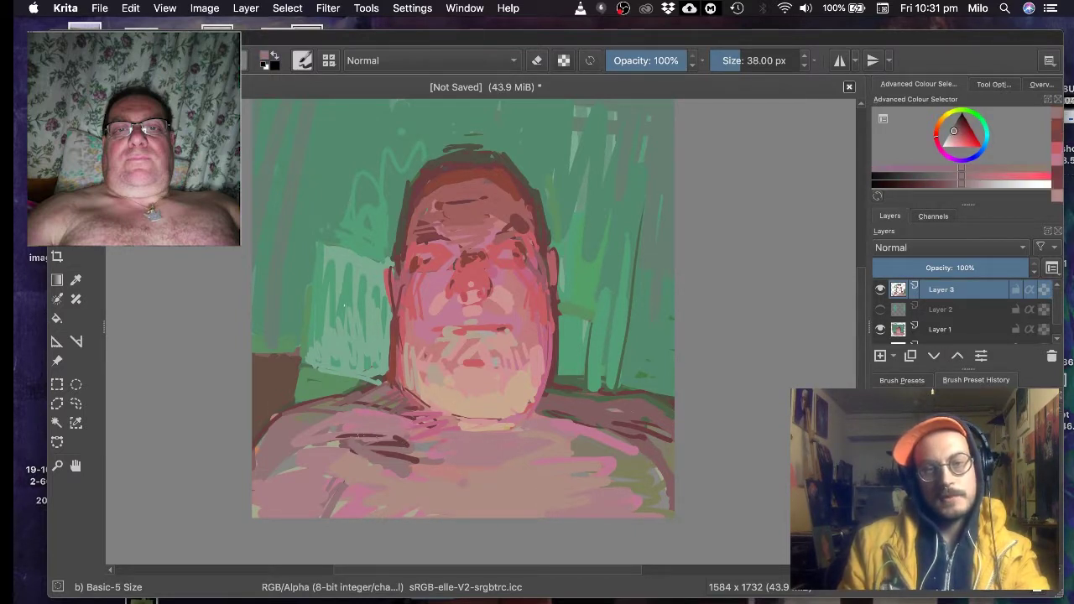
mouse_move(428, 454)
mouse_down()
mouse_move(405, 488)
mouse_move(342, 439)
mouse_move(380, 442)
mouse_move(416, 475)
mouse_up()
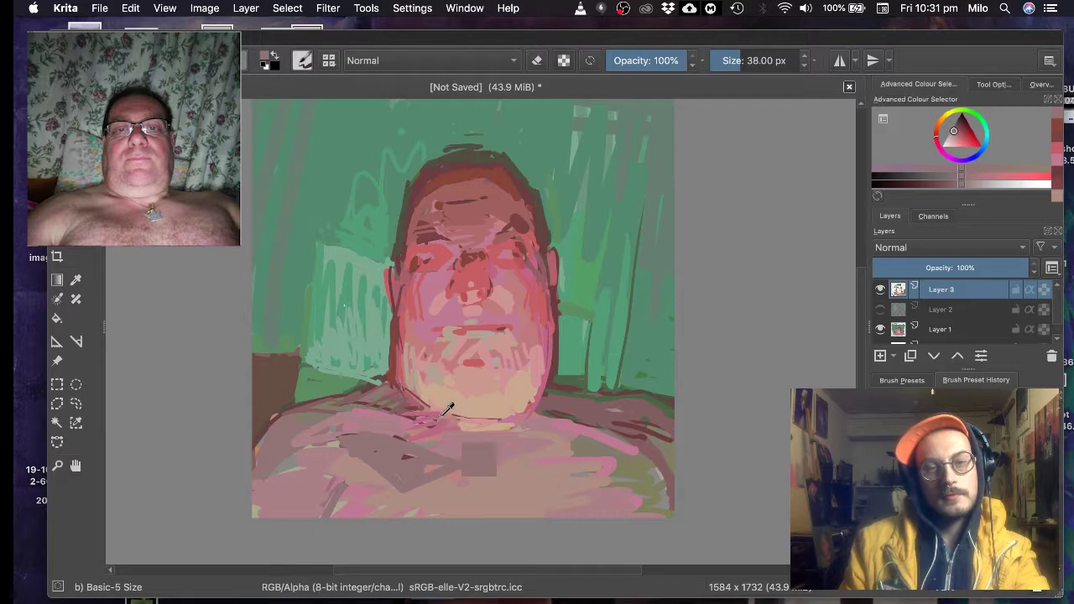
ctrl+click(471, 435)
drag(370, 398, 437, 424)
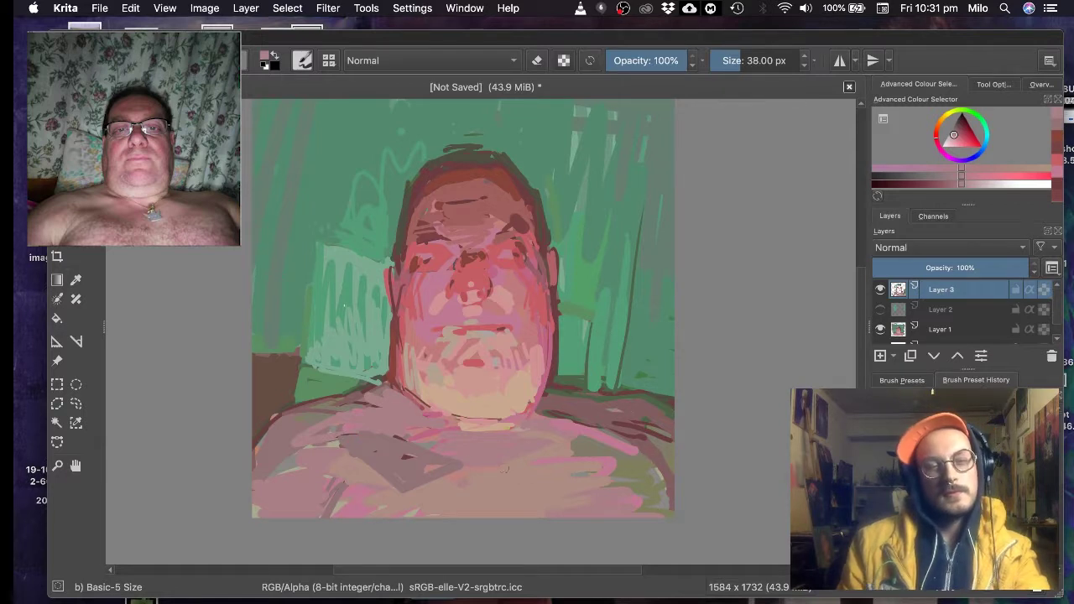
- Sample the mauve chest shadow and paint a matching shadow shape over the olive area on the right chest
ctrl+click(383, 458)
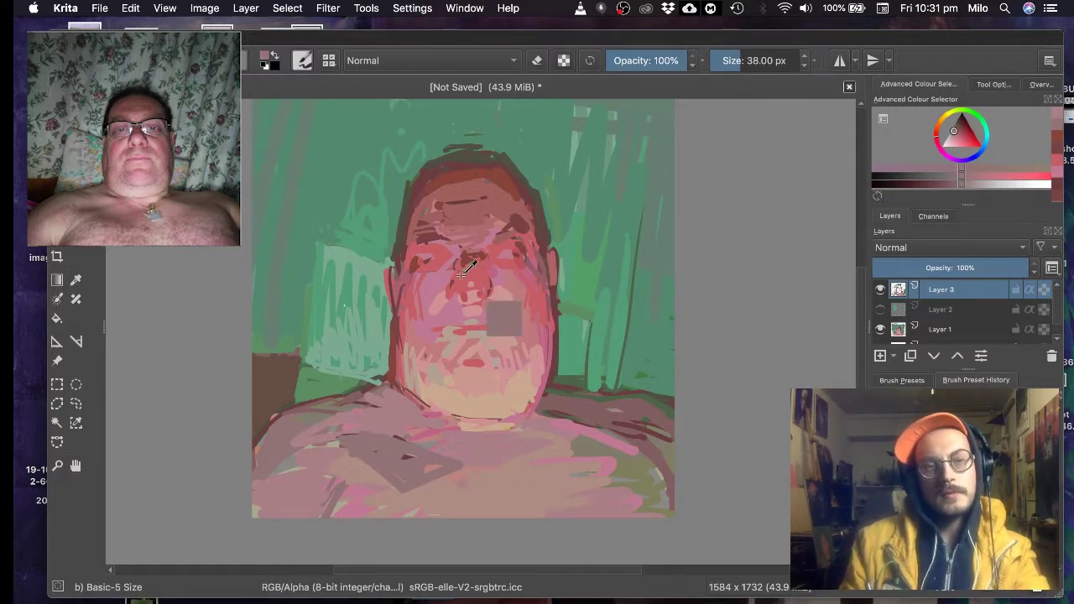
ctrl+click(561, 479)
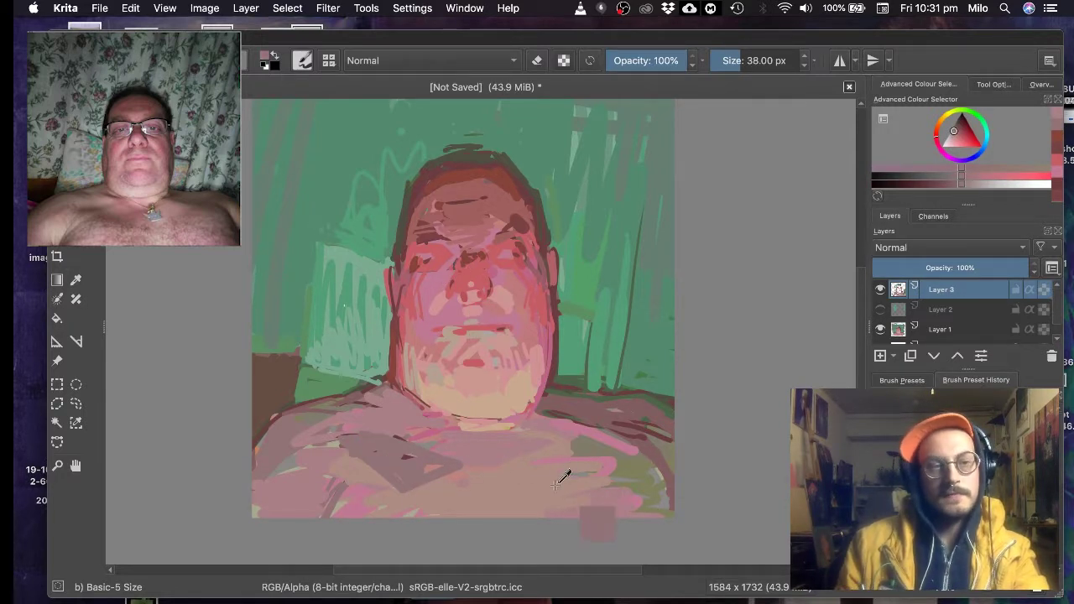
ctrl+click(635, 461)
drag(624, 427, 639, 439)
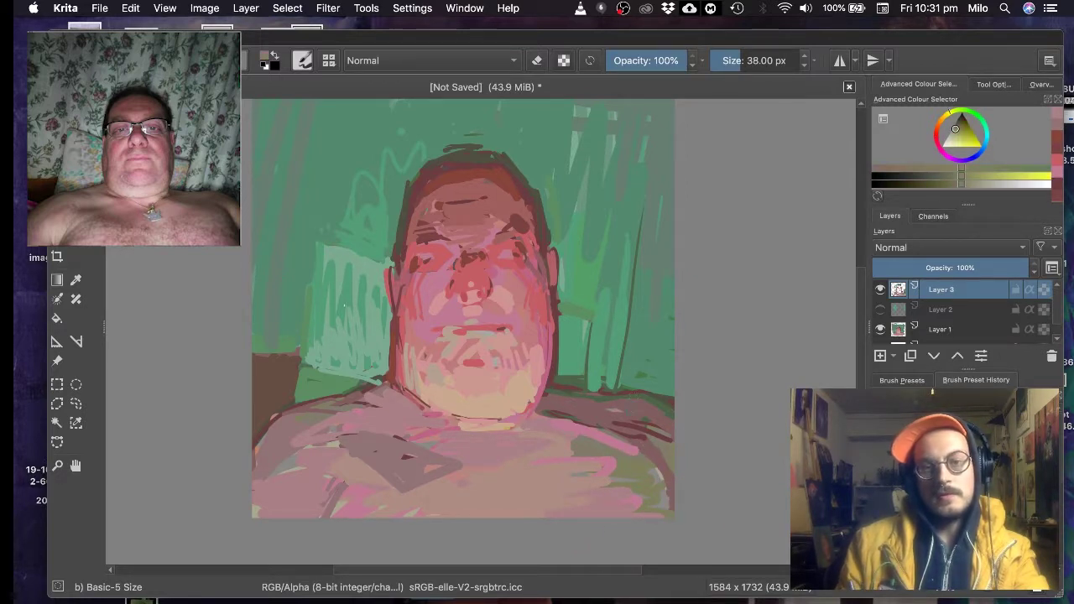
ctrl+click(643, 452)
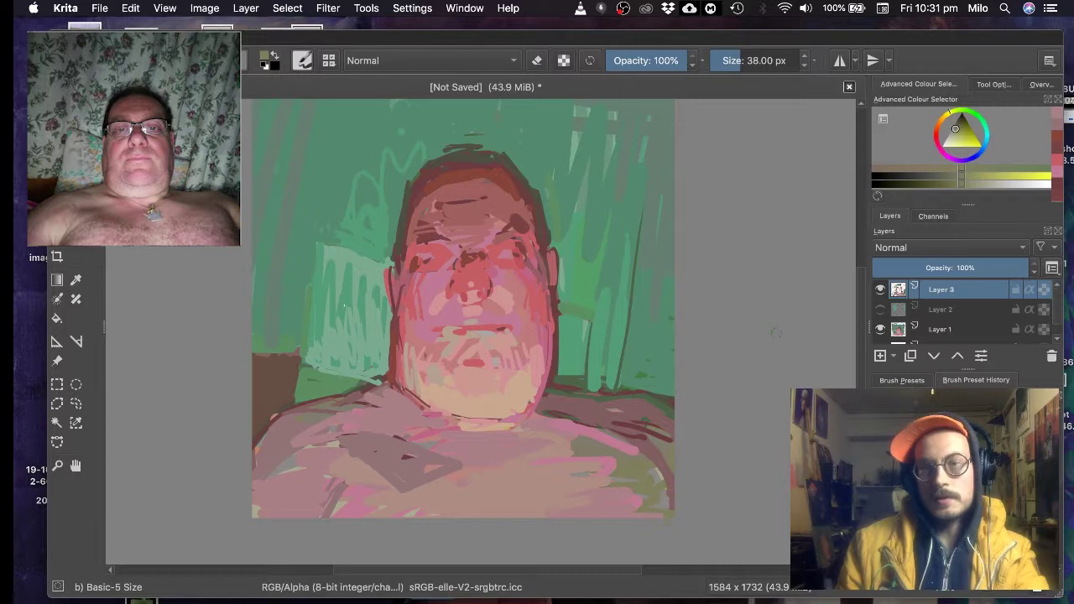
ctrl+click(643, 403)
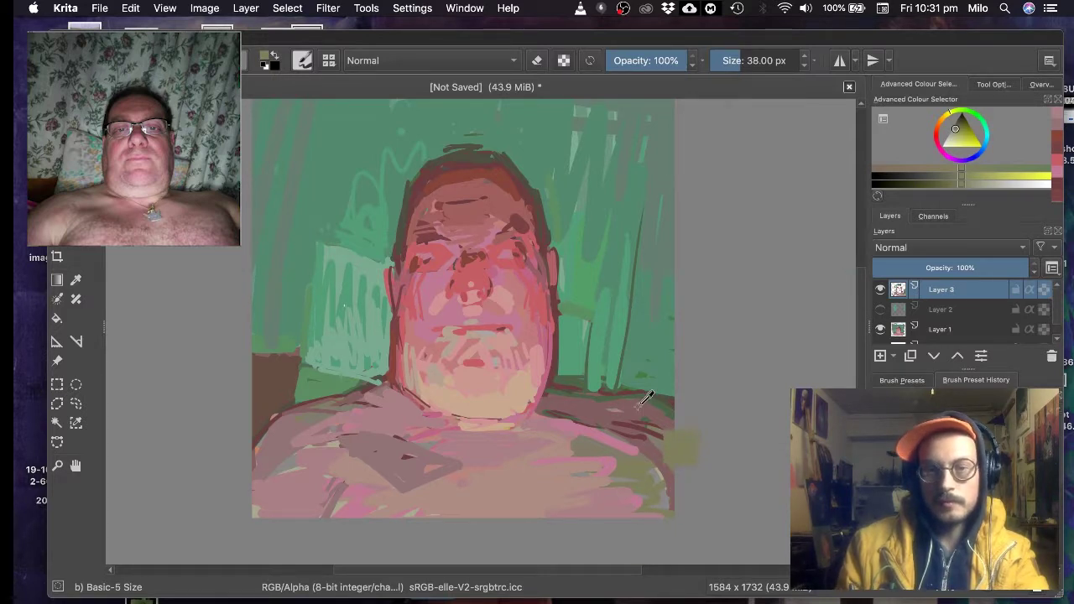
ctrl+click(389, 448)
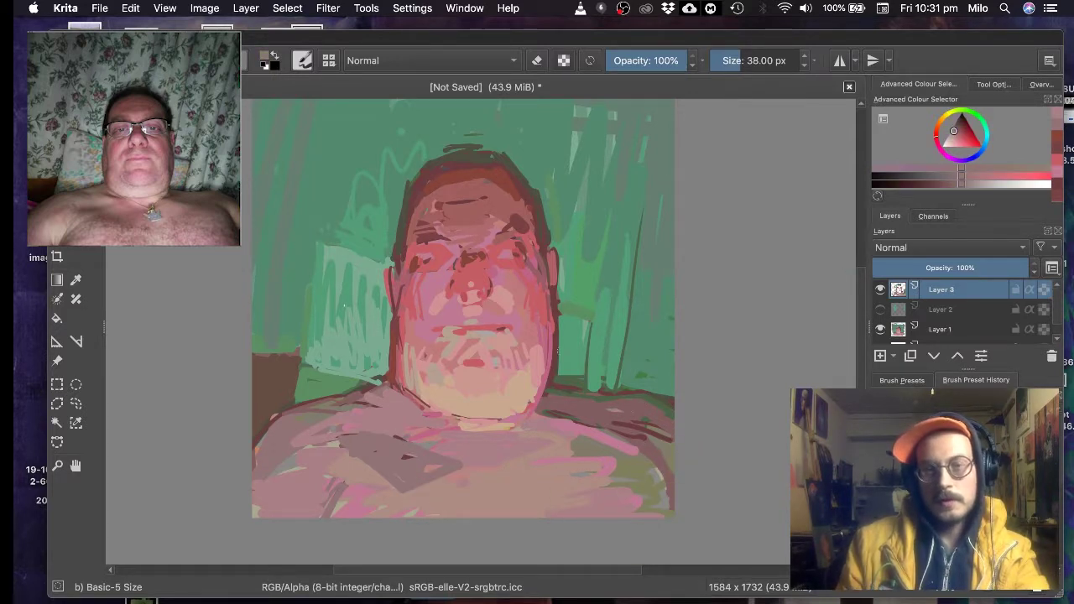
click(940, 183)
mouse_move(572, 434)
mouse_down()
mouse_move(593, 465)
mouse_move(612, 469)
mouse_move(636, 449)
mouse_move(552, 466)
mouse_move(632, 513)
mouse_up()
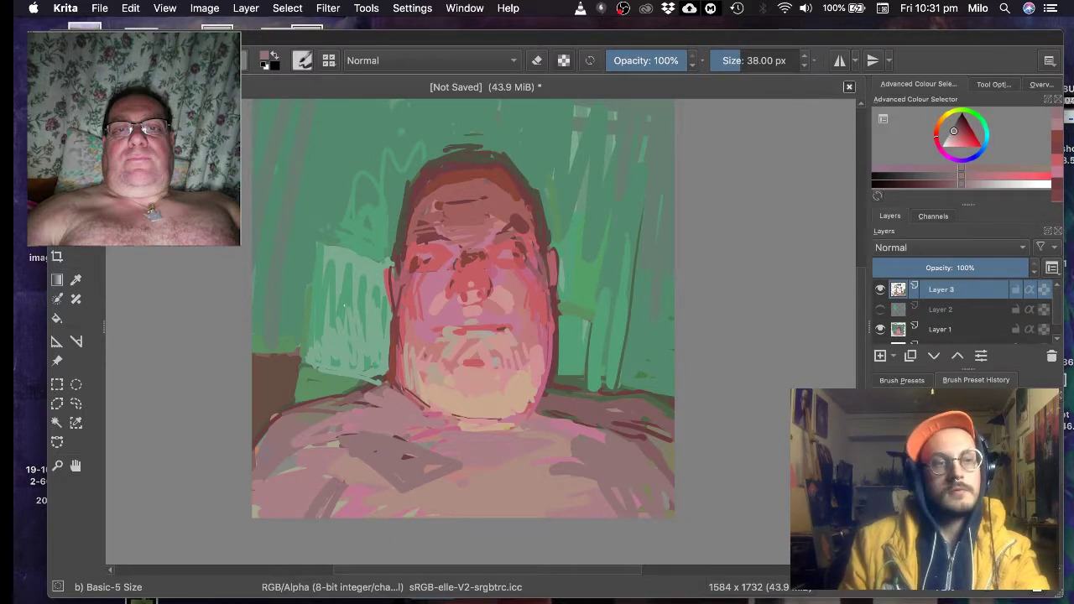
- Rework the left shoulder line and the dark edge of the jaw with colours sampled beside the neck
drag(334, 396, 394, 372)
ctrl+click(370, 383)
ctrl+click(374, 386)
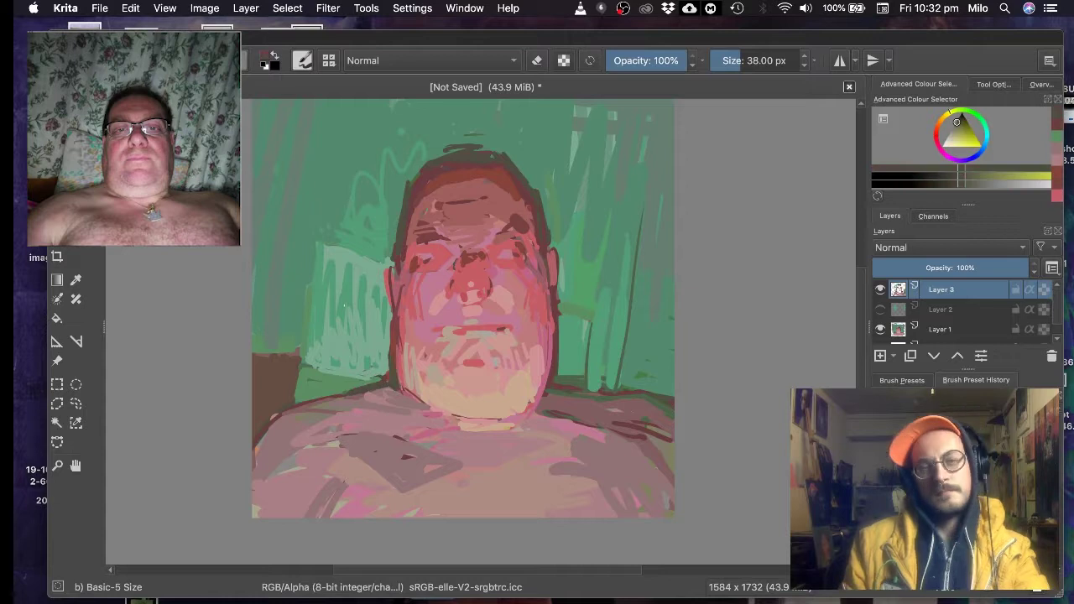
ctrl+click(396, 376)
drag(396, 324, 400, 373)
- Paint sampled background green over the light squiggles beside the head and the pale streaks near the upper right corner
ctrl+click(356, 190)
mouse_move(371, 185)
mouse_down()
mouse_move(354, 232)
mouse_move(422, 146)
mouse_up()
drag(578, 109, 613, 116)
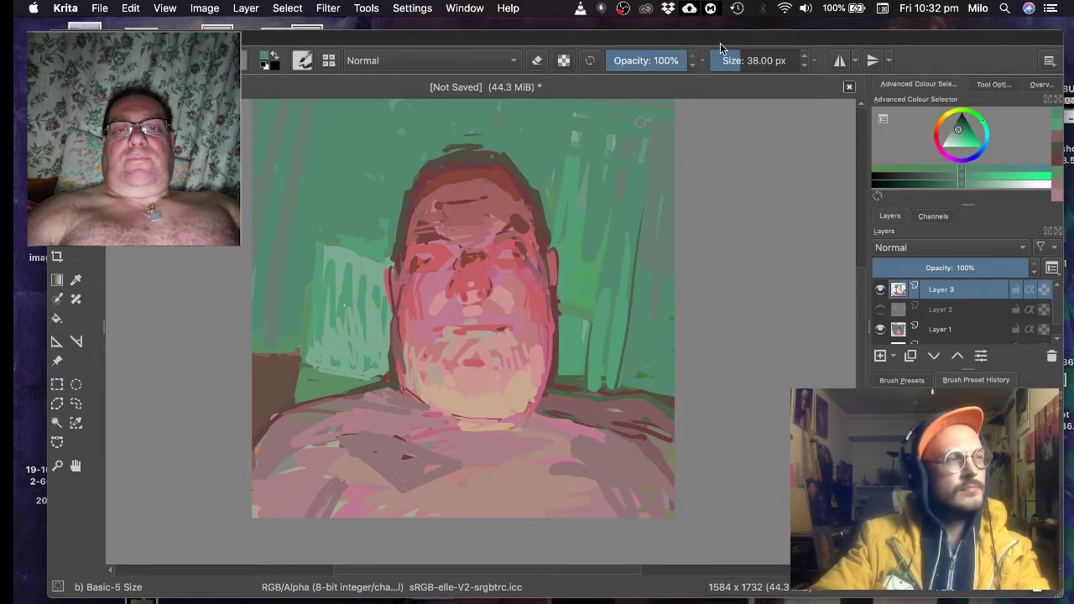
- Sample the light beige of the chin and paint a highlight on the neck and upper chest below it
scroll(521, 260, down, 3)
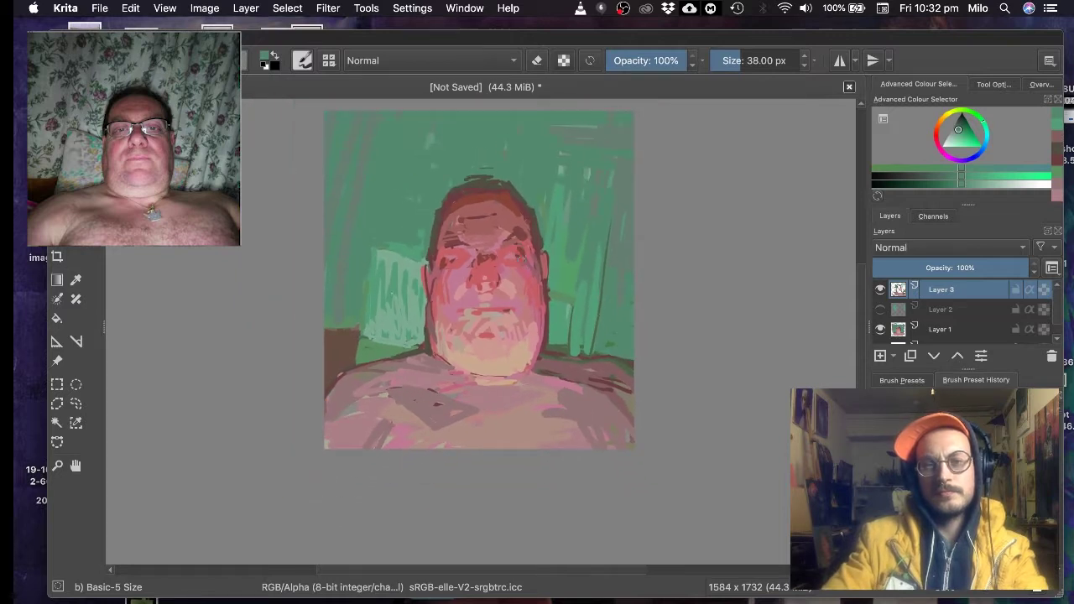
drag(521, 258, 520, 301)
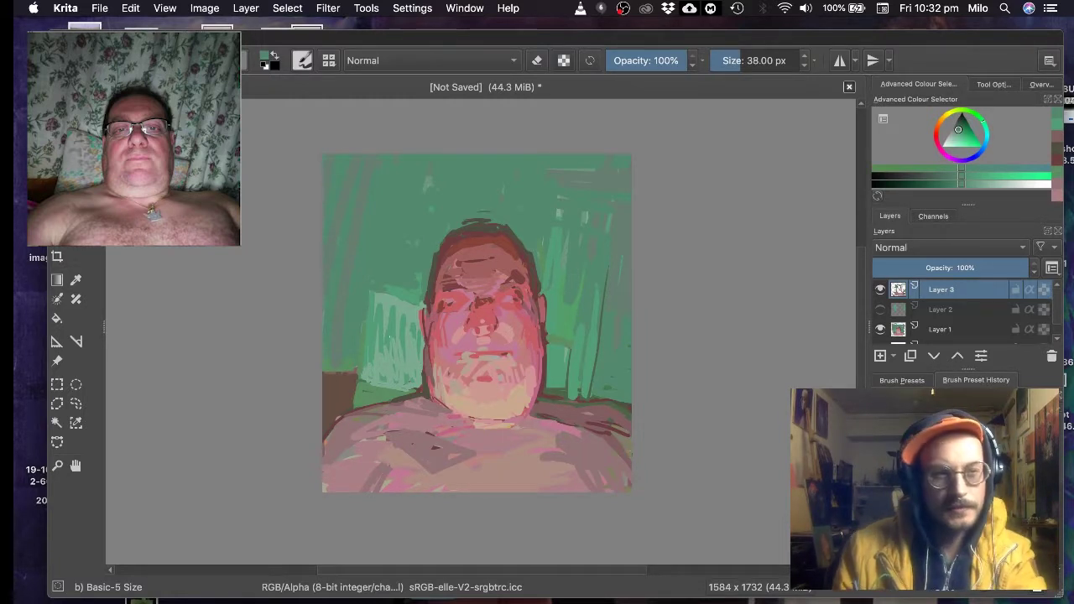
ctrl+click(522, 467)
ctrl+click(527, 468)
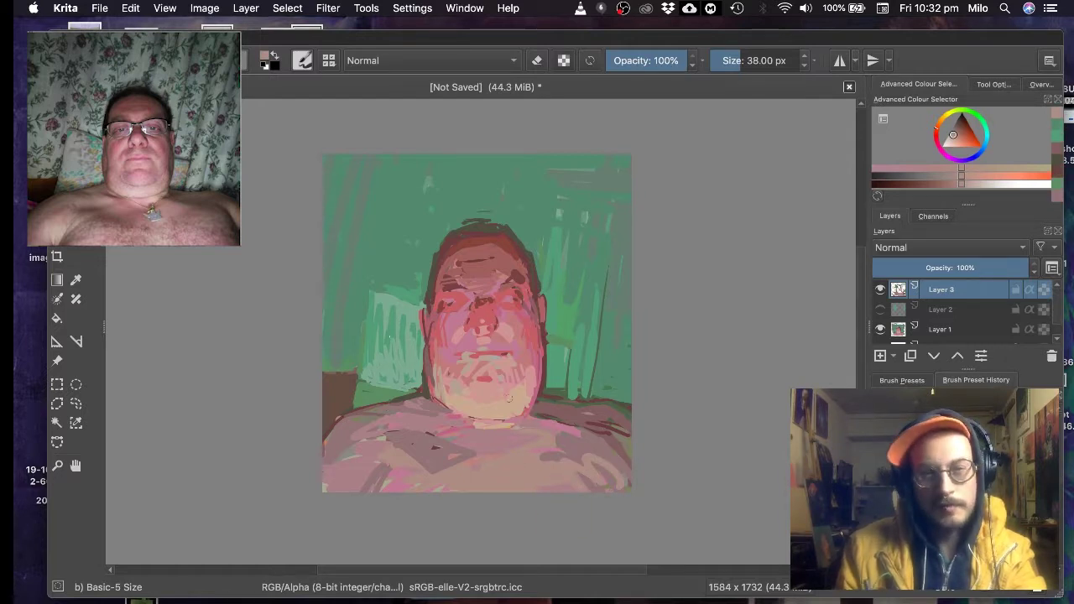
ctrl+click(490, 408)
drag(472, 418, 512, 436)
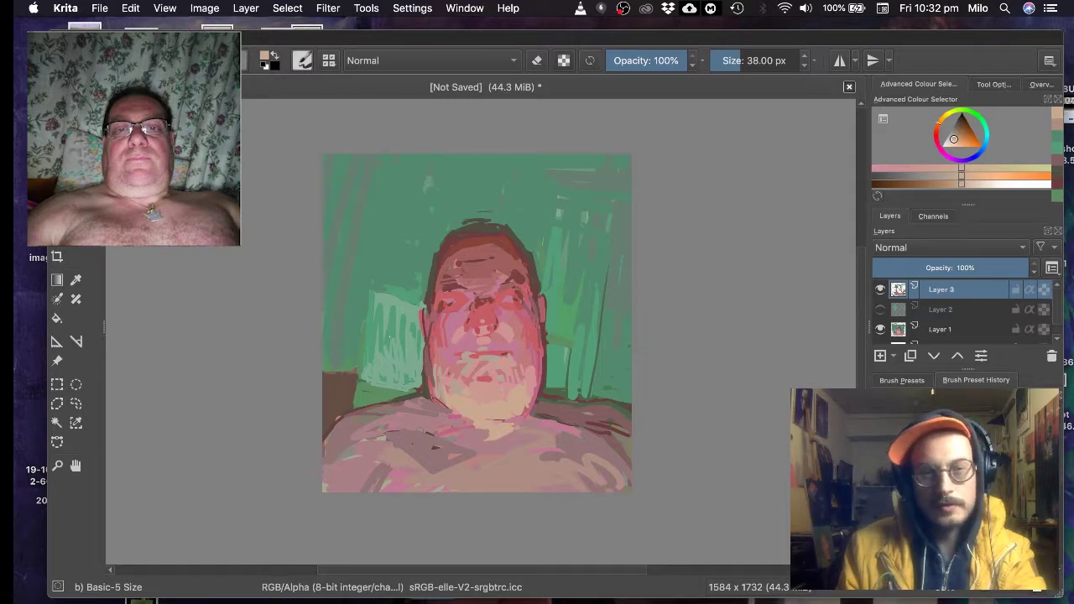
- Fill in the pale pillow beside the head with its sampled light green and blend the upper right curtain streaks using sampled background greens
ctrl+click(388, 307)
mouse_move(375, 309)
mouse_down()
mouse_move(381, 338)
mouse_move(400, 329)
mouse_move(422, 359)
mouse_up()
ctrl+click(406, 262)
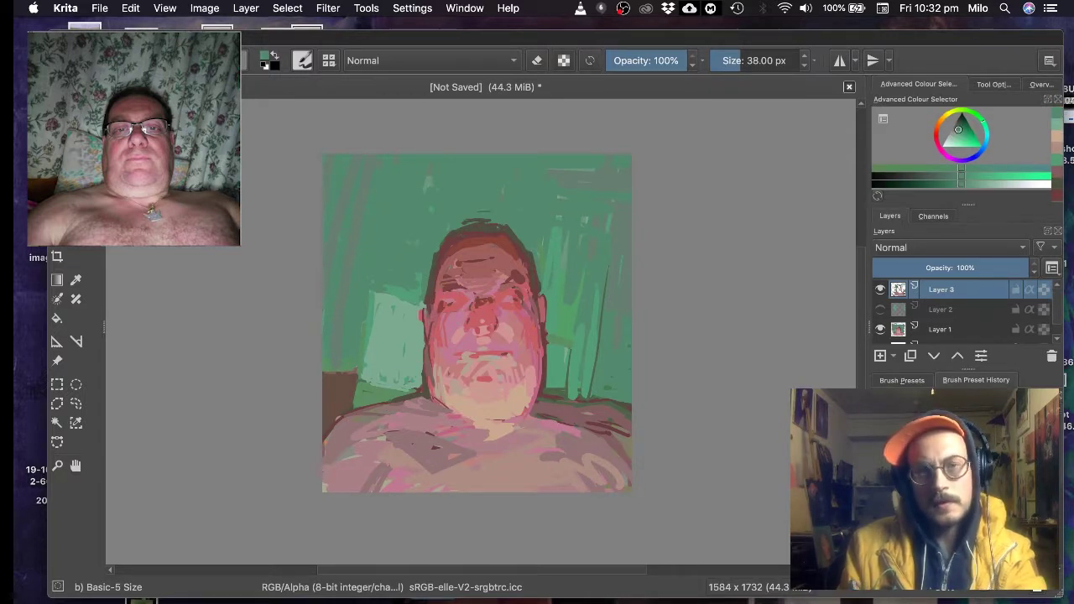
ctrl+click(630, 214)
mouse_move(577, 175)
mouse_down()
mouse_move(583, 225)
mouse_move(594, 220)
mouse_up()
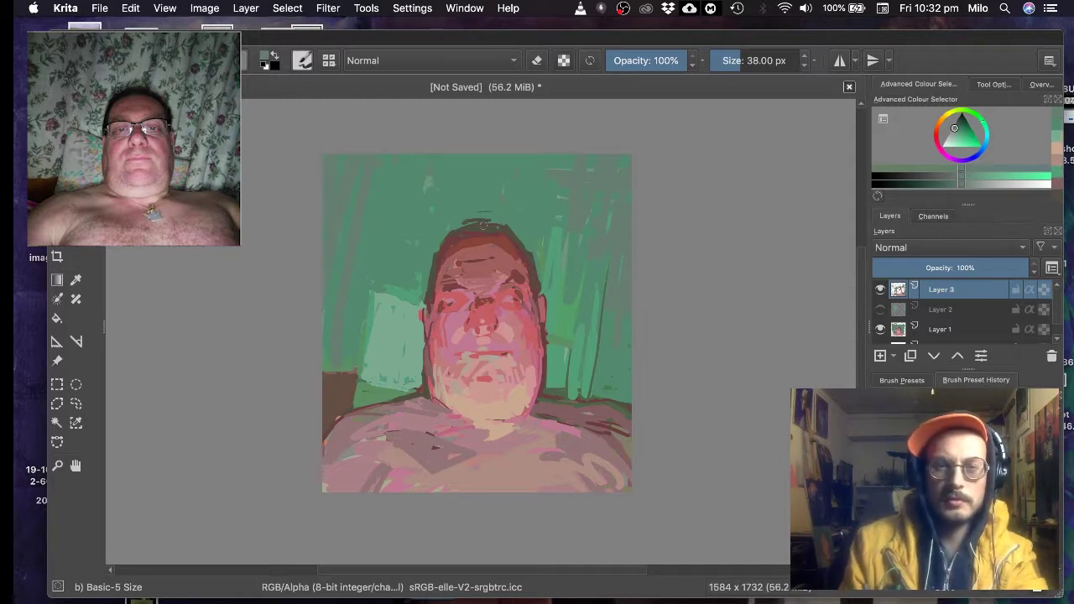
- Shift a reddish brown sampled from the forehead toward orange-brown and paint it along the hairline, shoulder contours and right jaw edge
ctrl+click(504, 279)
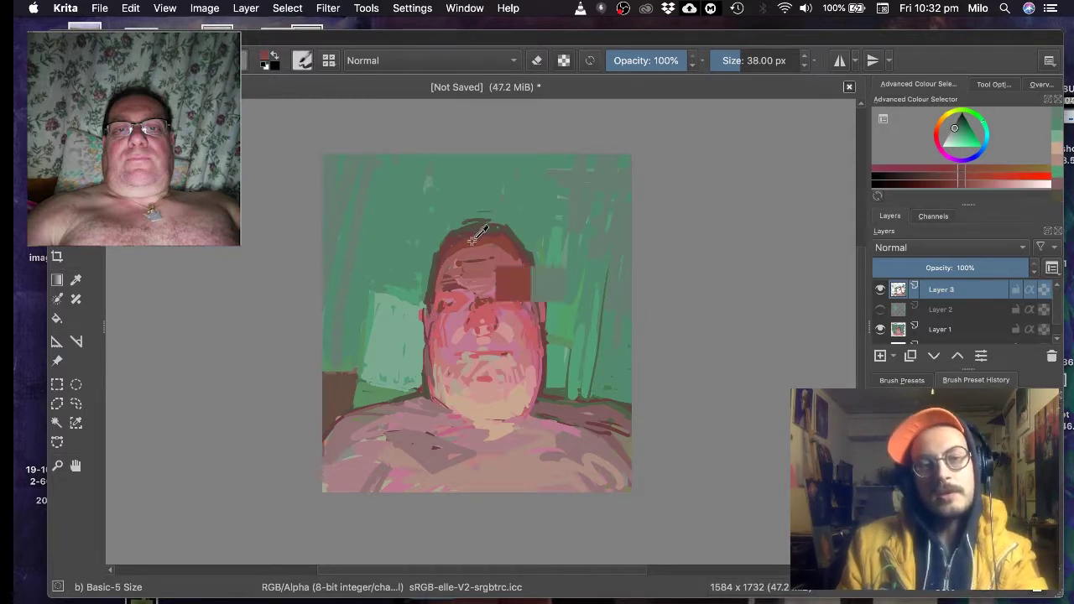
ctrl+click(470, 255)
ctrl+click(466, 243)
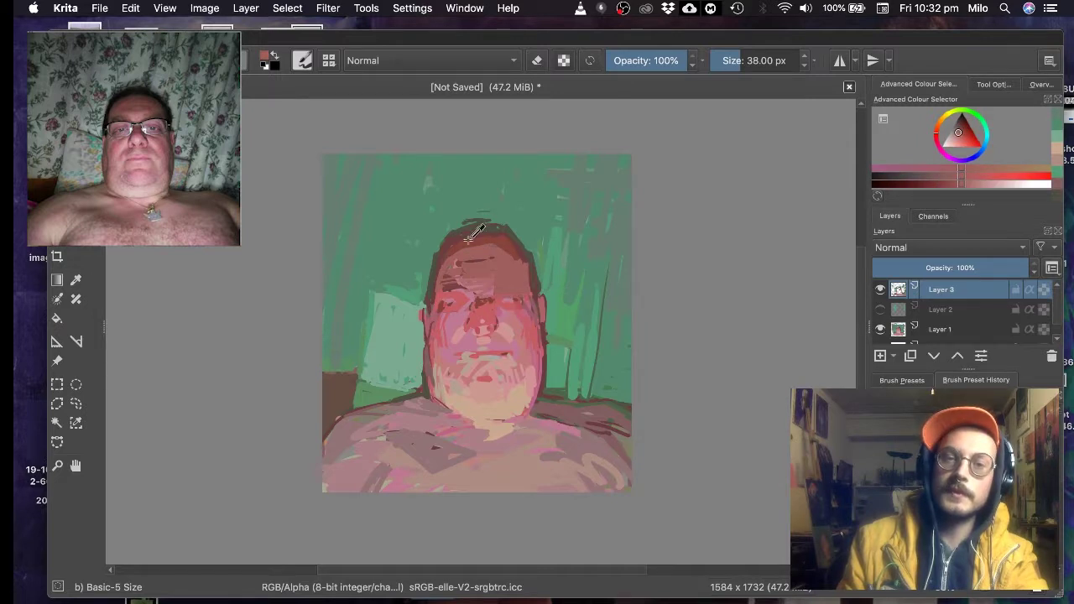
drag(967, 172, 998, 171)
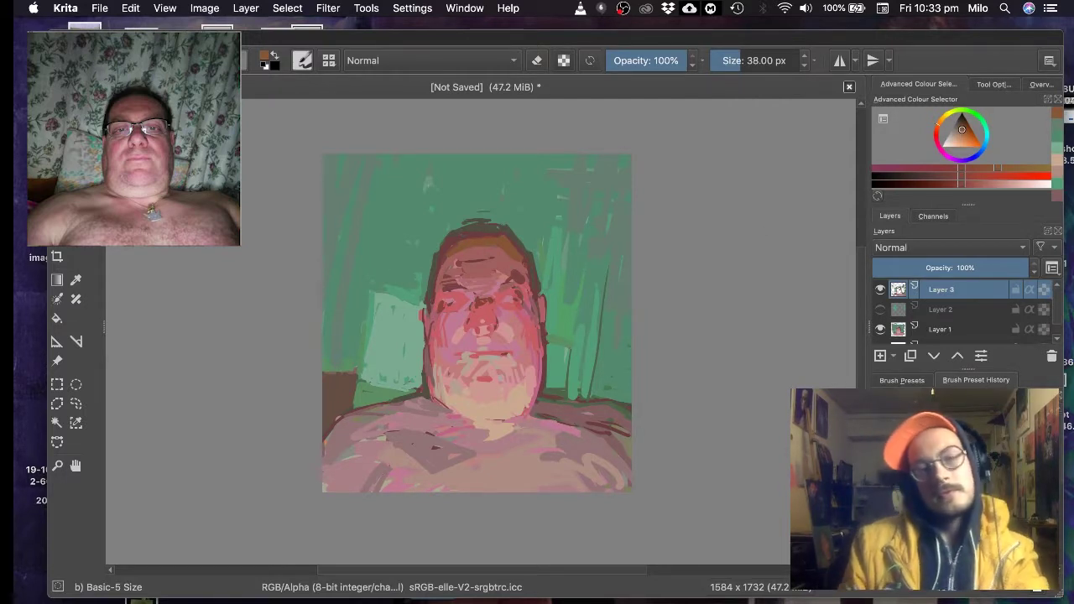
drag(529, 238, 537, 262)
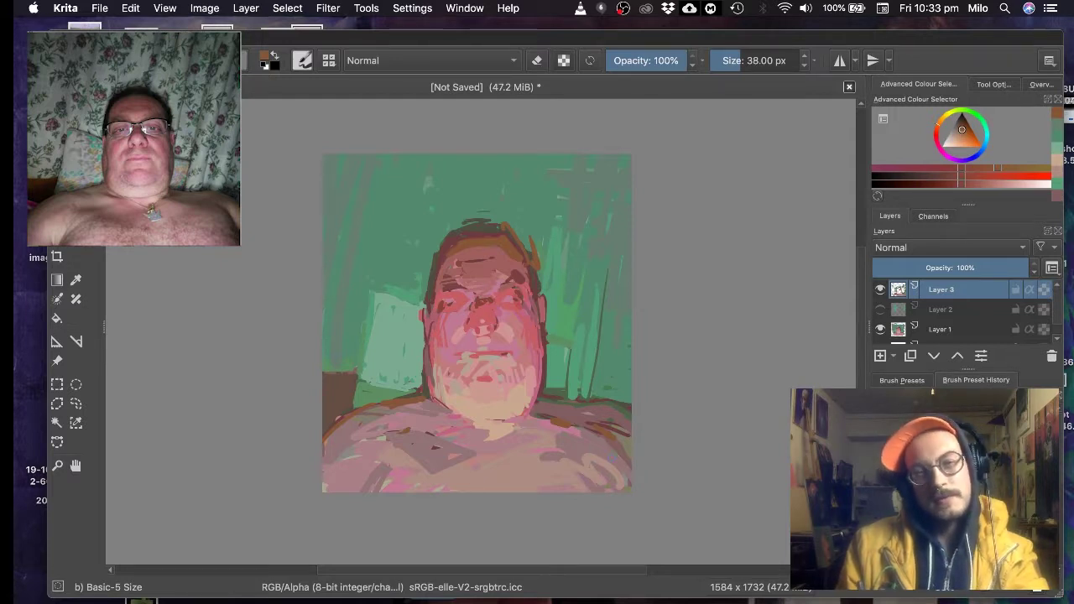
drag(545, 332, 544, 360)
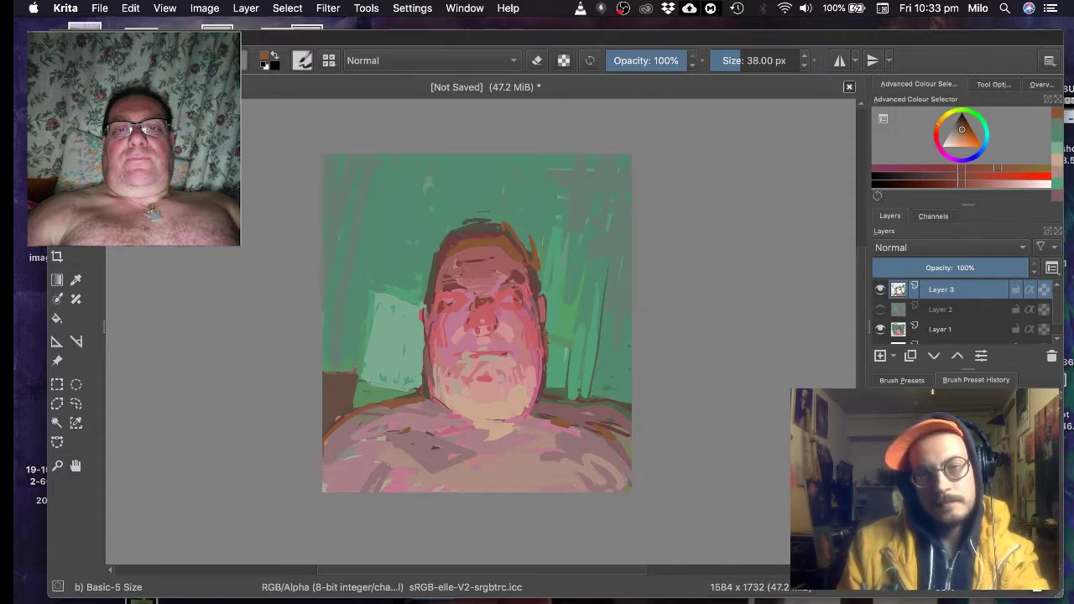
- Sample the dark jaw edge, shift its hue to olive green and paint accents along both outer edges of the face
key(ctrl)
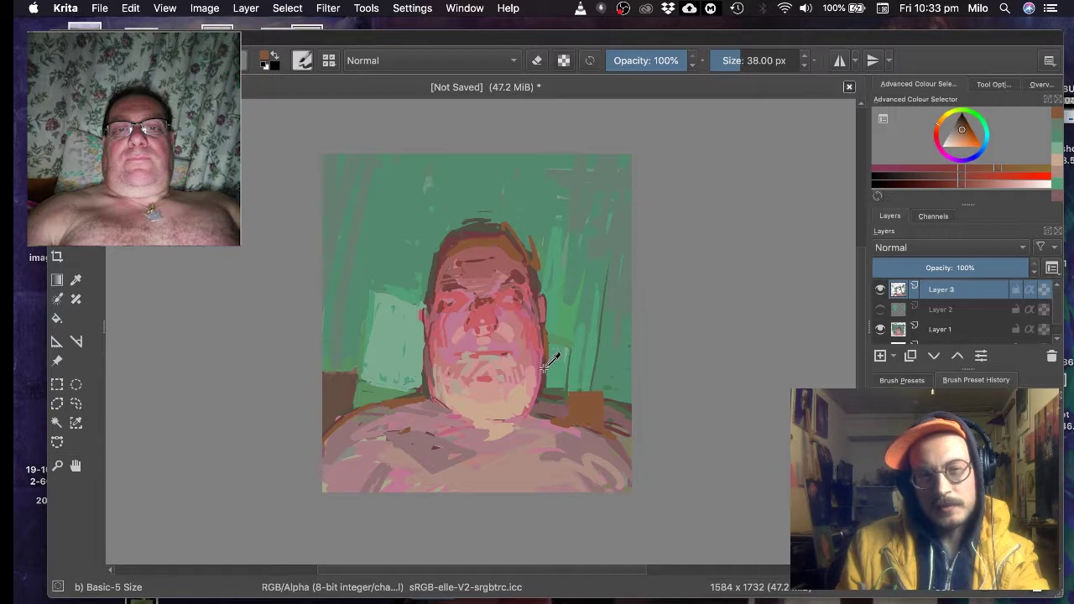
ctrl+click(542, 369)
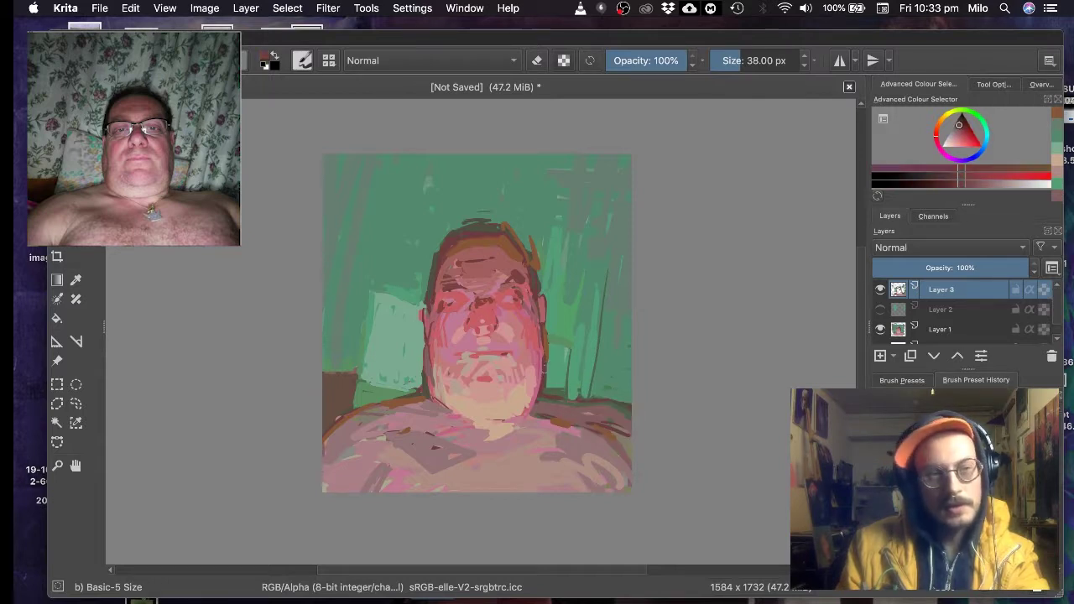
key(ctrl)
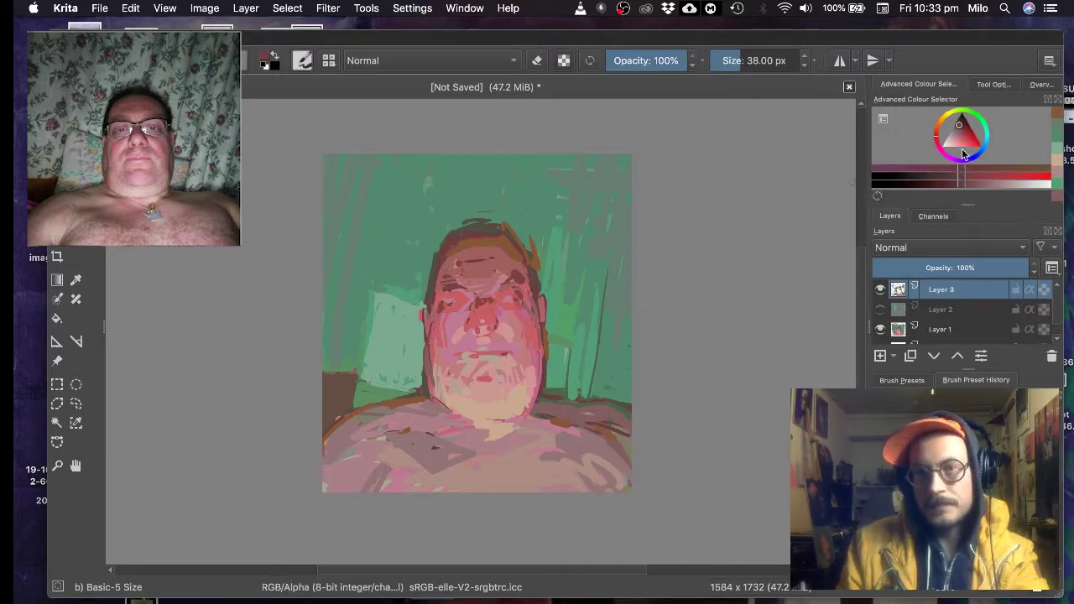
click(934, 137)
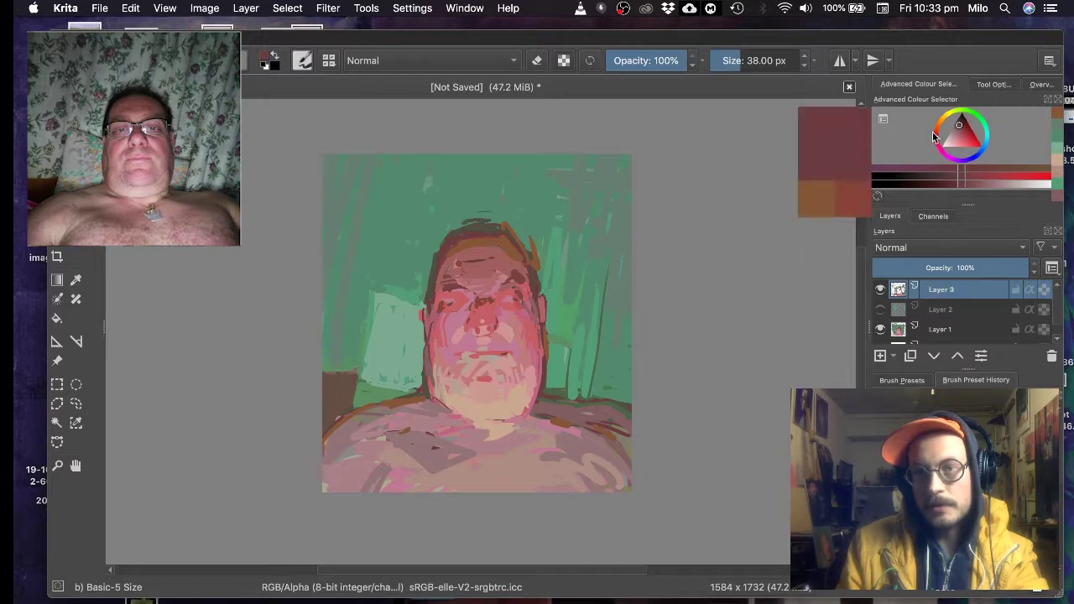
click(967, 106)
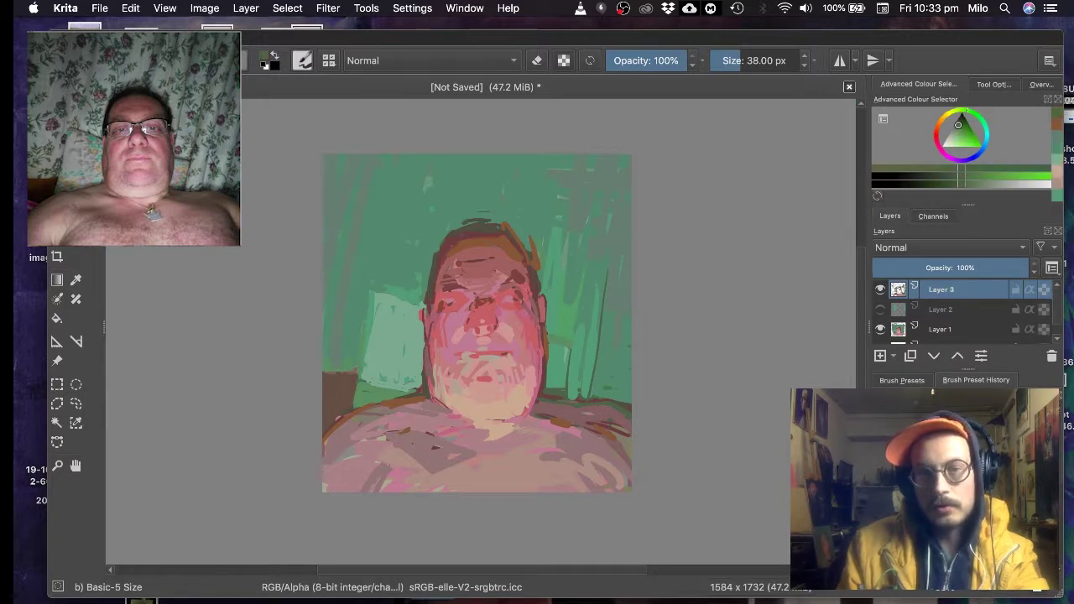
drag(547, 369, 552, 342)
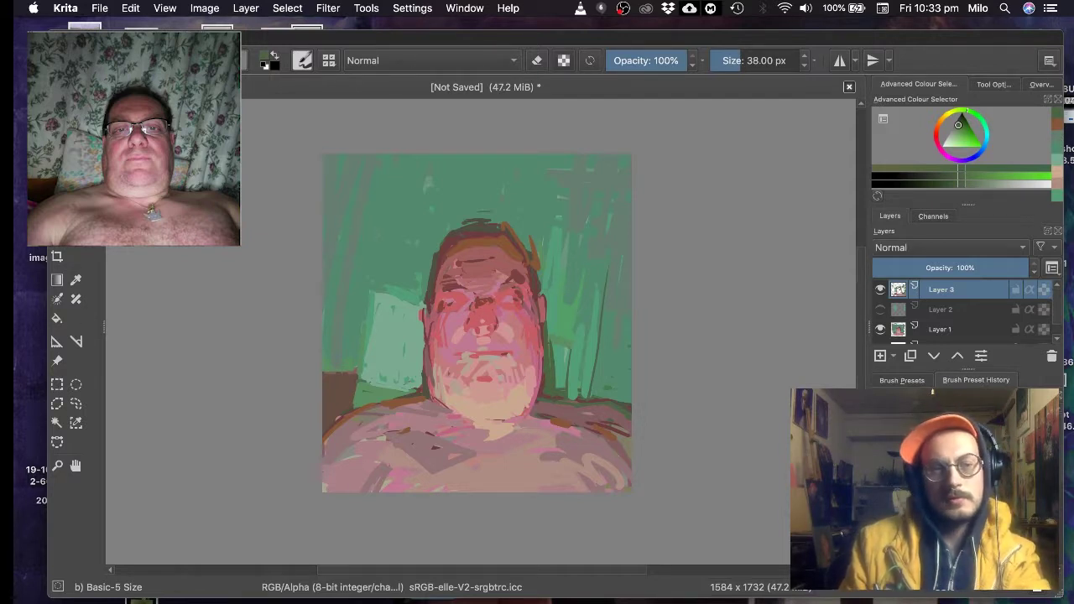
drag(423, 327, 422, 341)
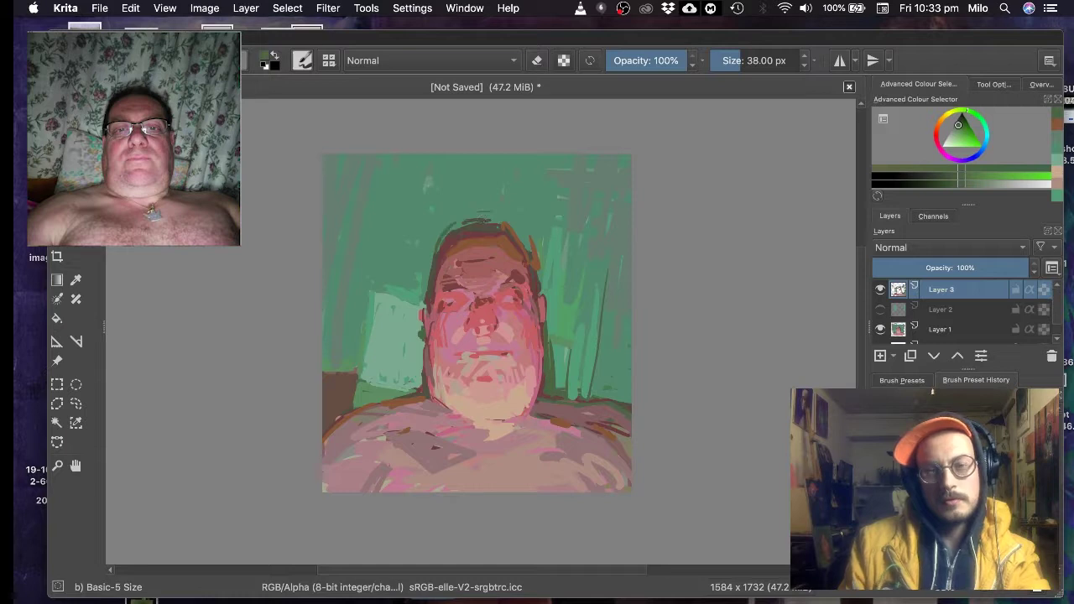
- Repaint the right side of the hair in sampled dark red and the curtain beside the face in sampled green
ctrl+click(448, 251)
drag(502, 225, 531, 259)
ctrl+click(560, 285)
drag(554, 346, 566, 428)
- Brush pink and light skin tones sampled from the neck and chest across the upper and lower chest
ctrl+click(458, 424)
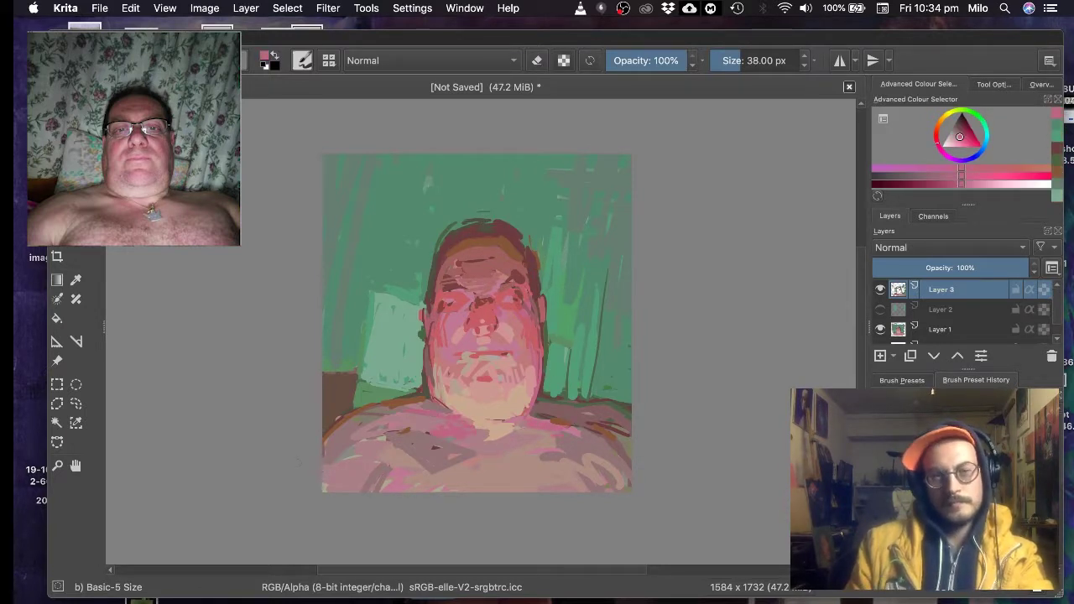
drag(362, 452, 348, 461)
ctrl+click(485, 434)
drag(471, 430, 512, 433)
ctrl+click(576, 455)
drag(599, 477, 544, 492)
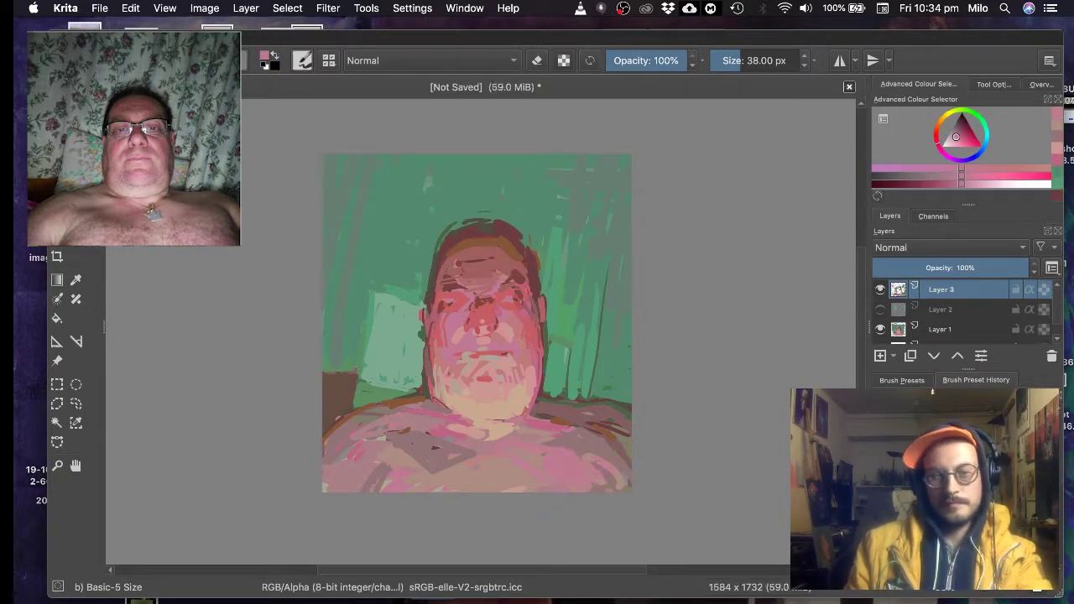
drag(369, 463, 348, 488)
- Add sampled olive green strokes to the left chest and redraw both shoulder outlines in sampled dark reddish brown
ctrl+click(368, 398)
drag(413, 450, 382, 482)
ctrl+click(340, 391)
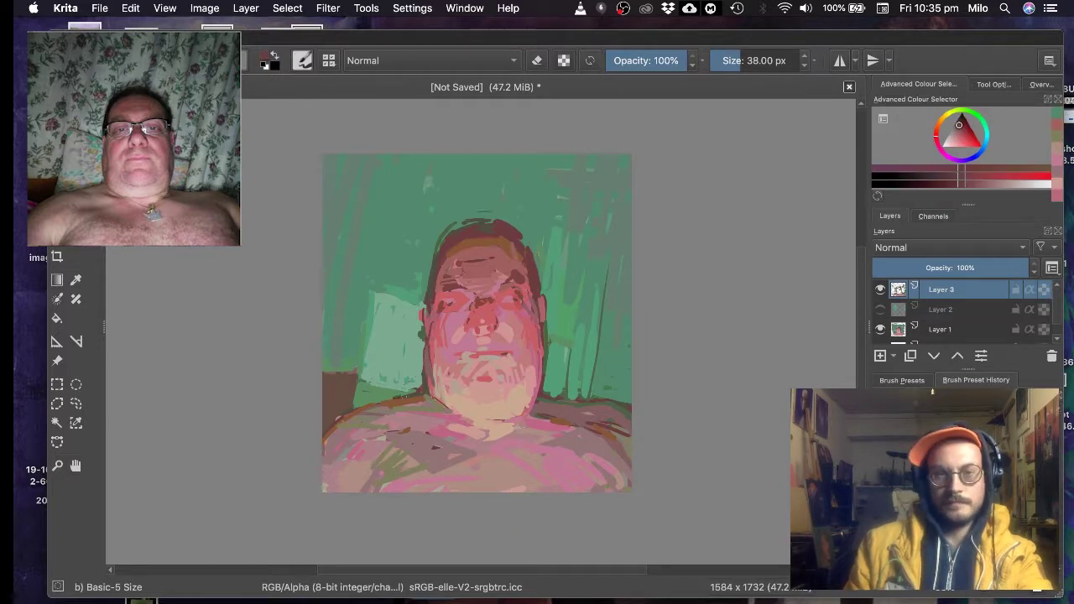
drag(425, 395, 356, 411)
drag(535, 417, 630, 408)
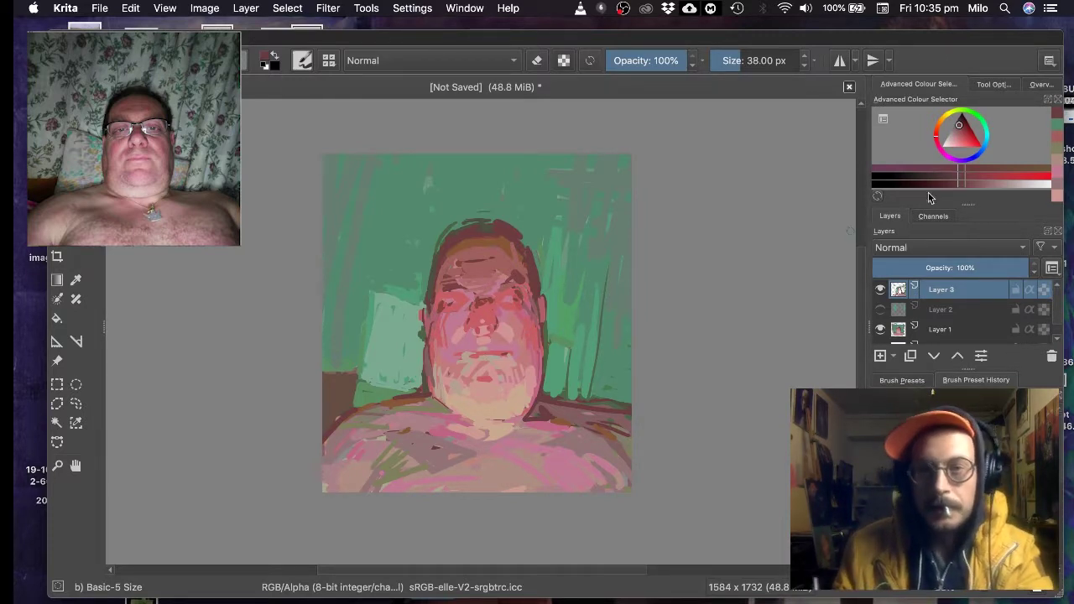
- Pick a bright mint green and dab a small highlight at the inner corner of each eye
mouse_move(983, 130)
mouse_down()
mouse_move(991, 190)
mouse_move(1001, 178)
mouse_up()
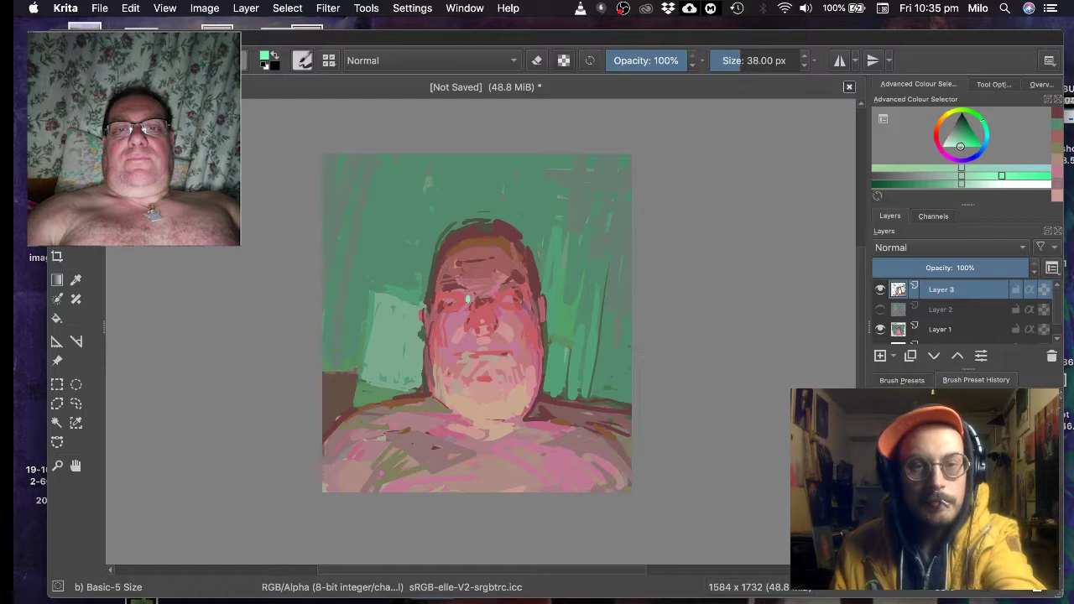
click(493, 299)
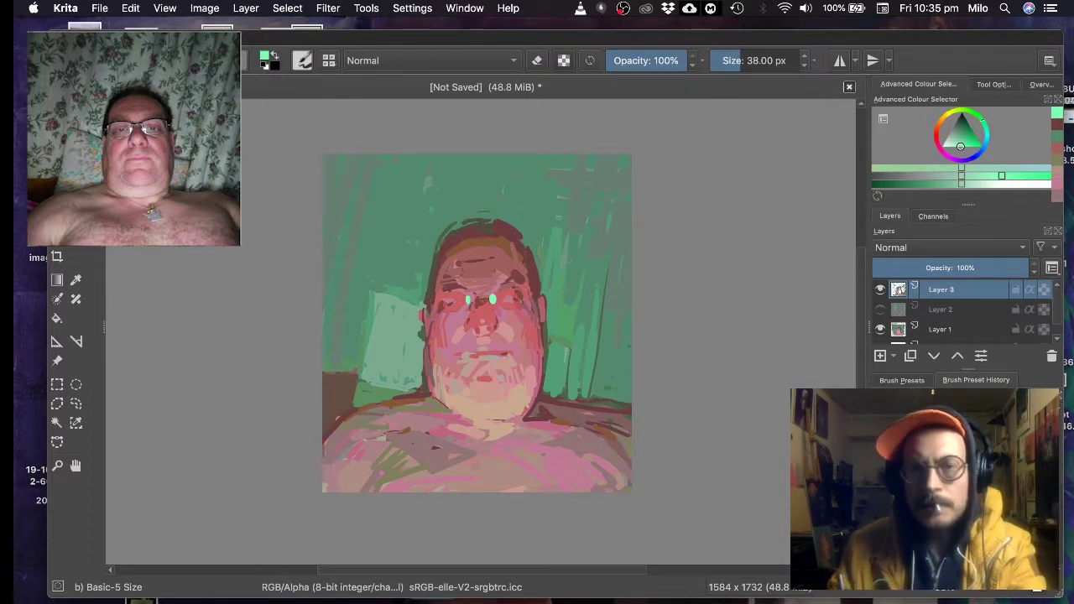
- Reduce the brush size to 18 px and dab small highlights in a sampled beige beside both temples
key(bracketleft)
key(bracketleft)
key(bracketleft)
key(bracketleft)
key(bracketleft)
key(bracketleft)
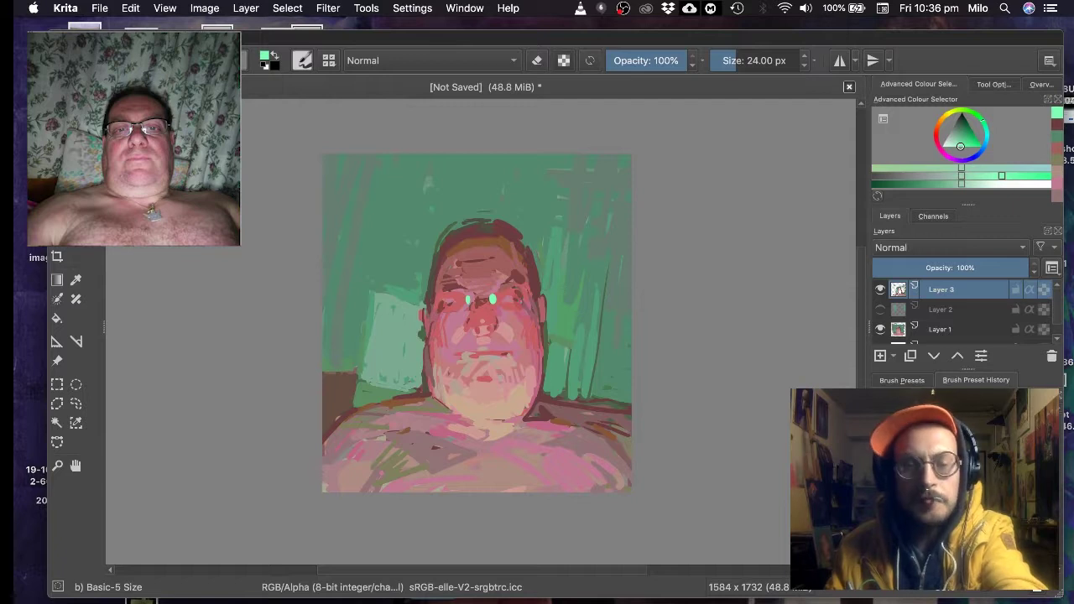
key(bracketleft)
key(bracketleft)
key(bracketleft)
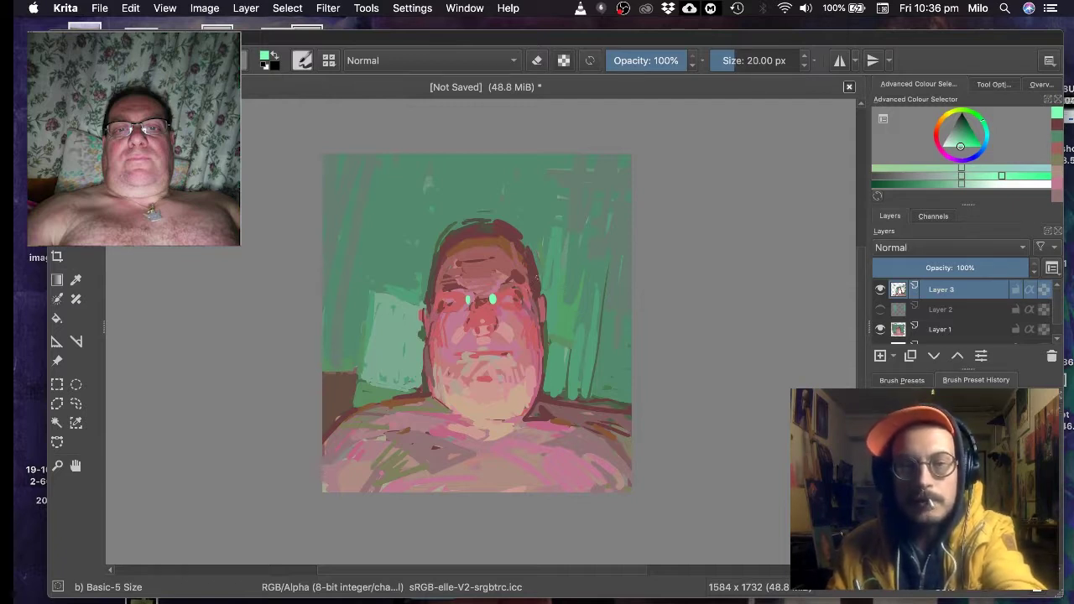
ctrl+click(530, 273)
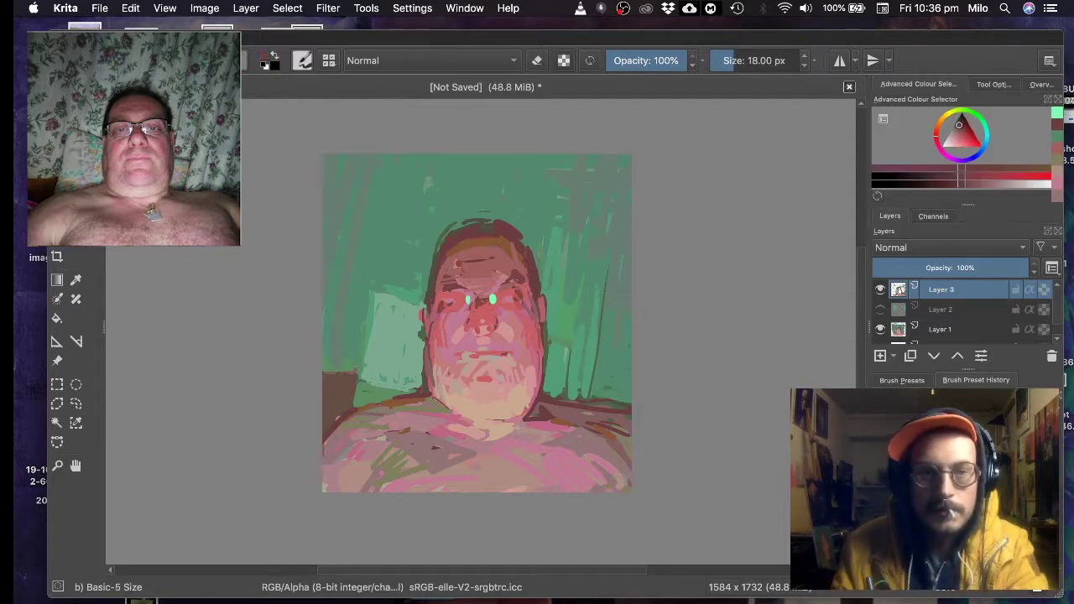
ctrl+click(514, 282)
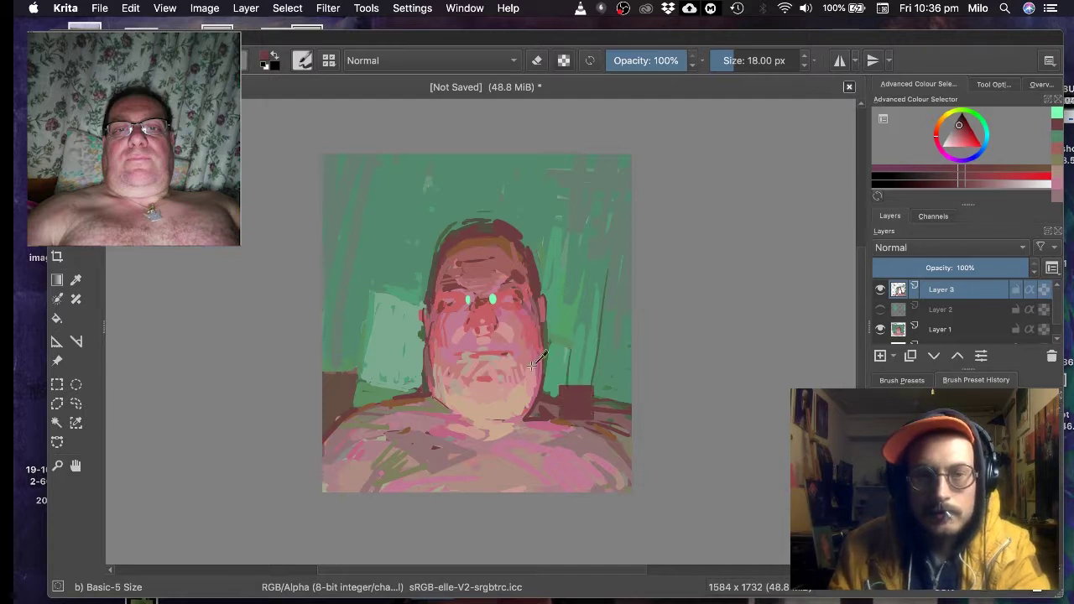
ctrl+click(497, 352)
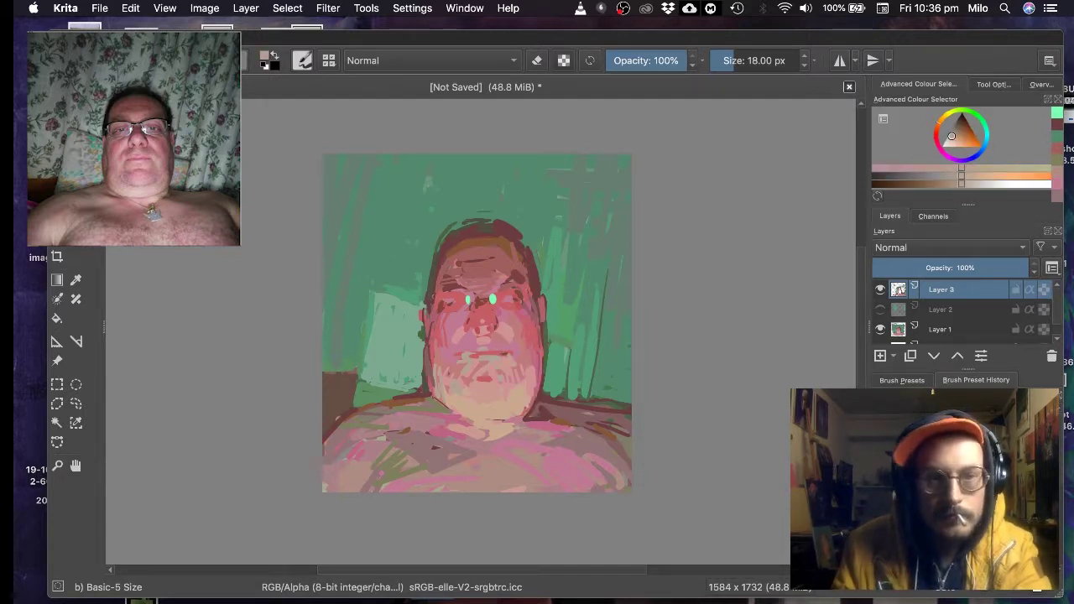
drag(432, 293, 433, 298)
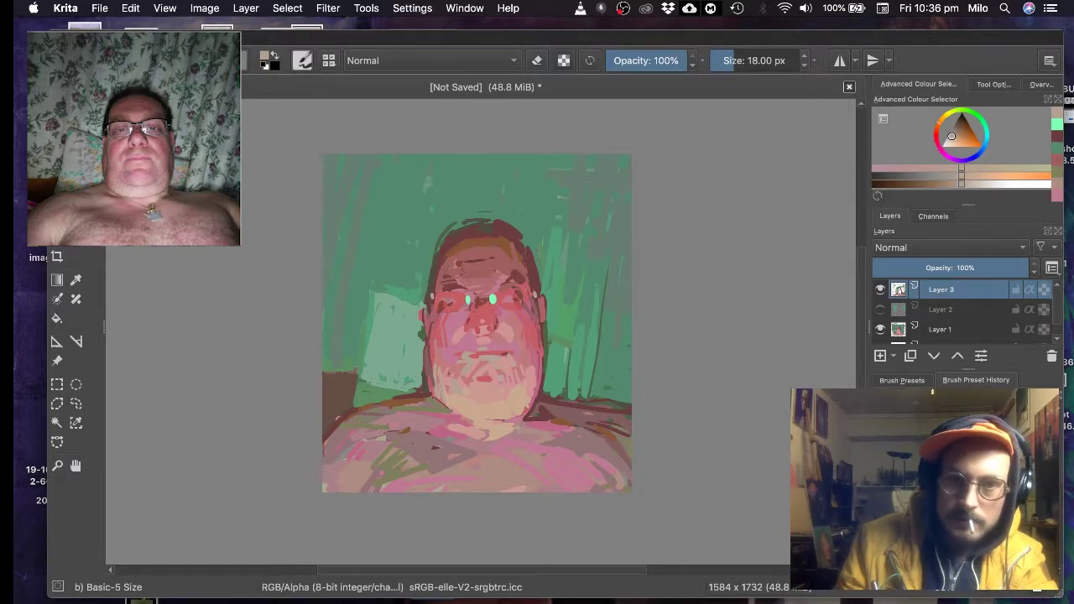
- Choose a muted dark red, enlarge the brush to 35 px and paint small flower shapes across the green curtain
ctrl+click(404, 325)
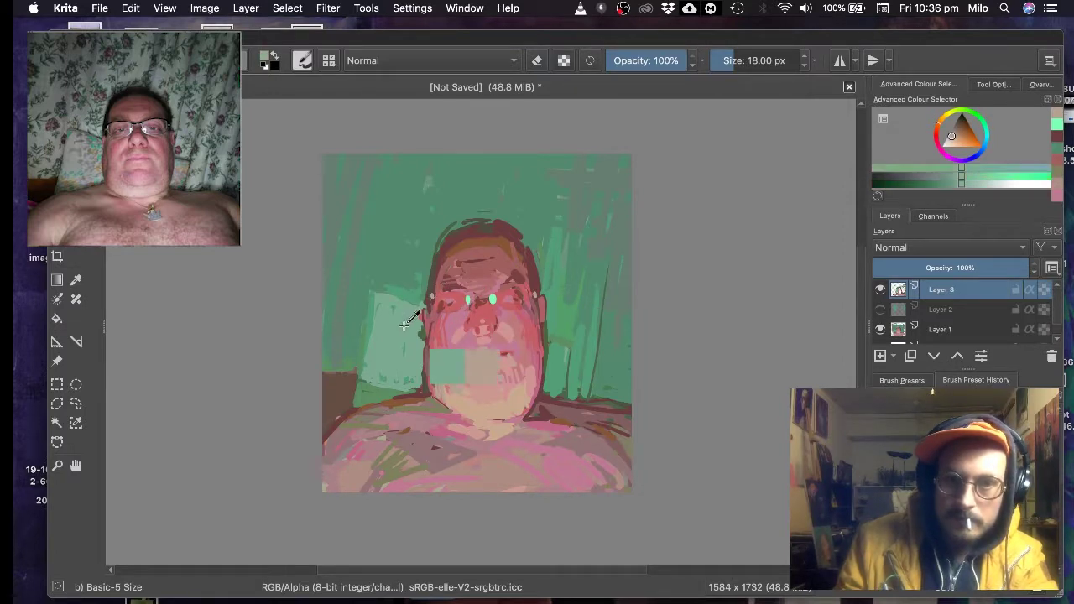
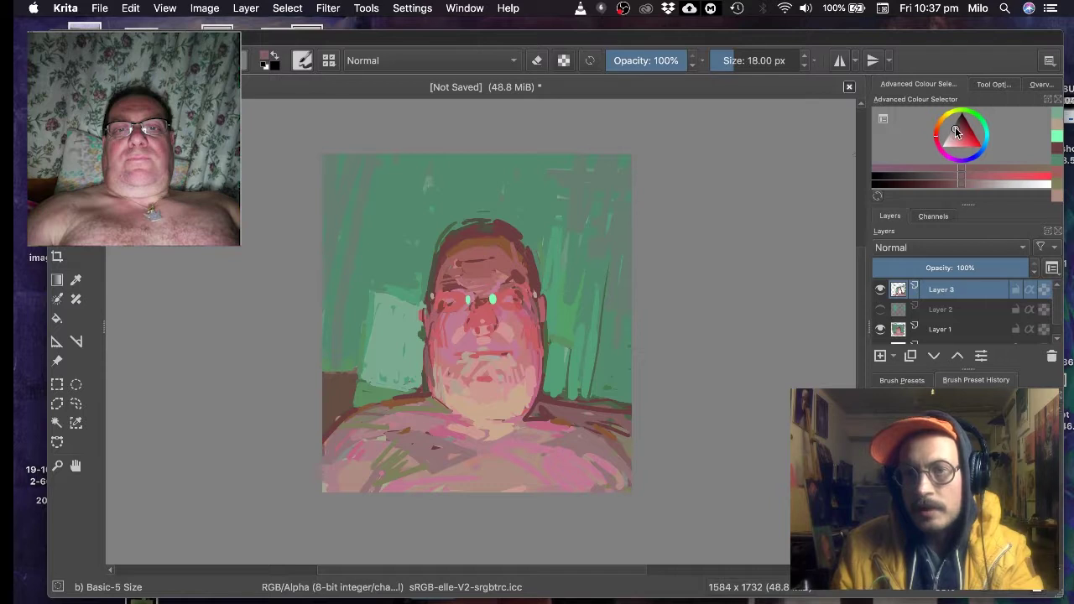
click(957, 132)
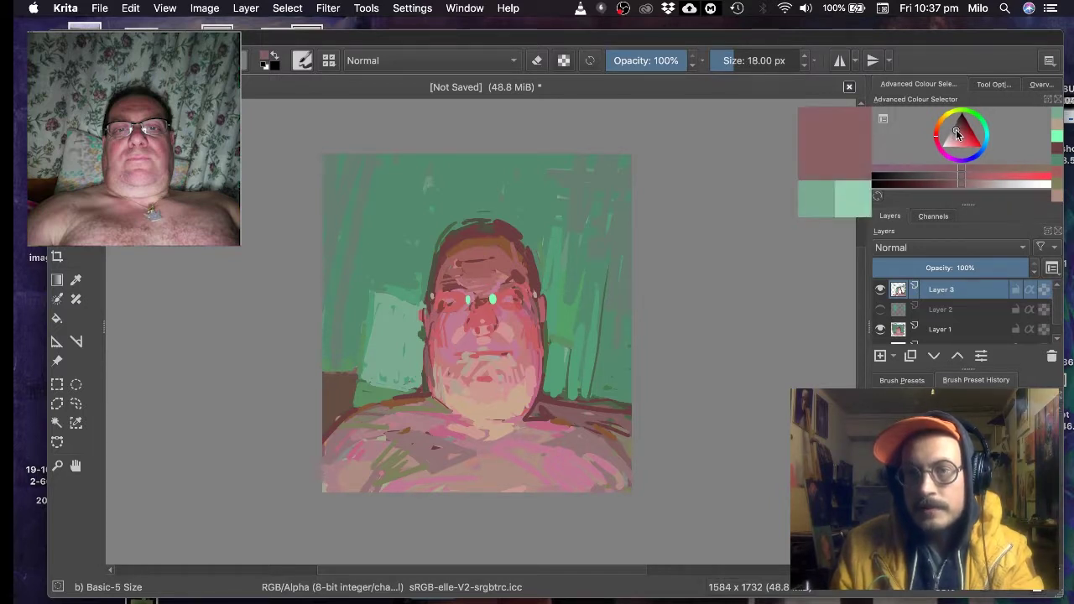
drag(956, 132, 960, 132)
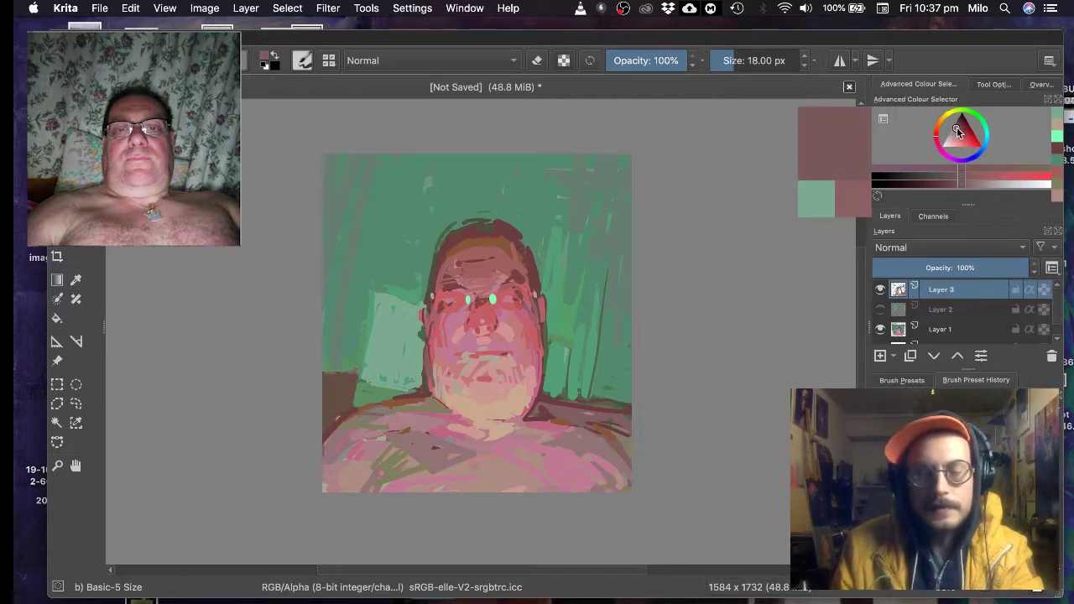
key(bracketright)
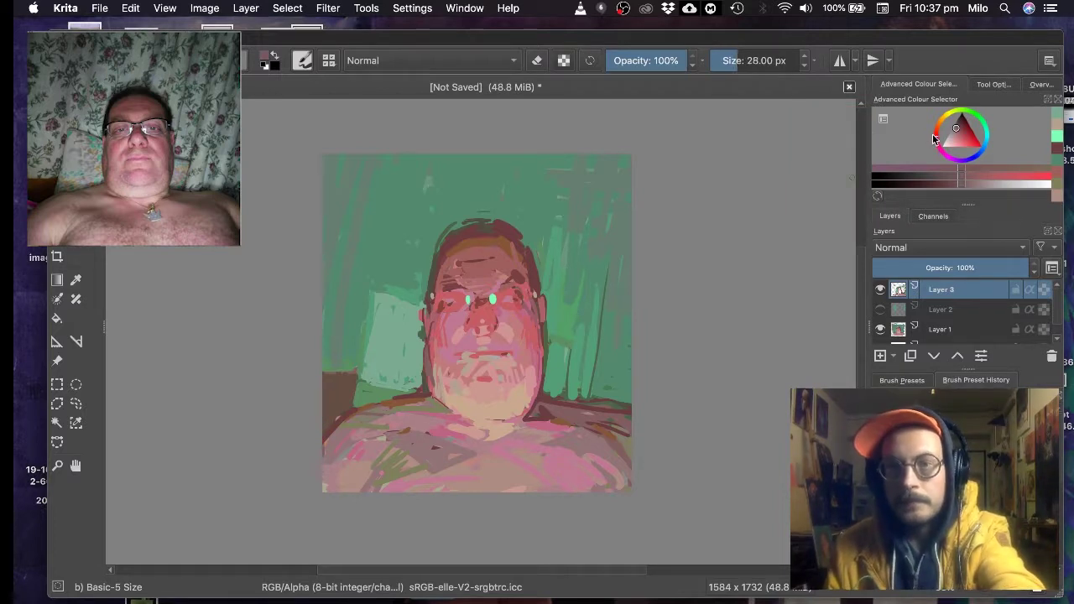
key(bracketright)
key(bracketright)
key(bracketright)
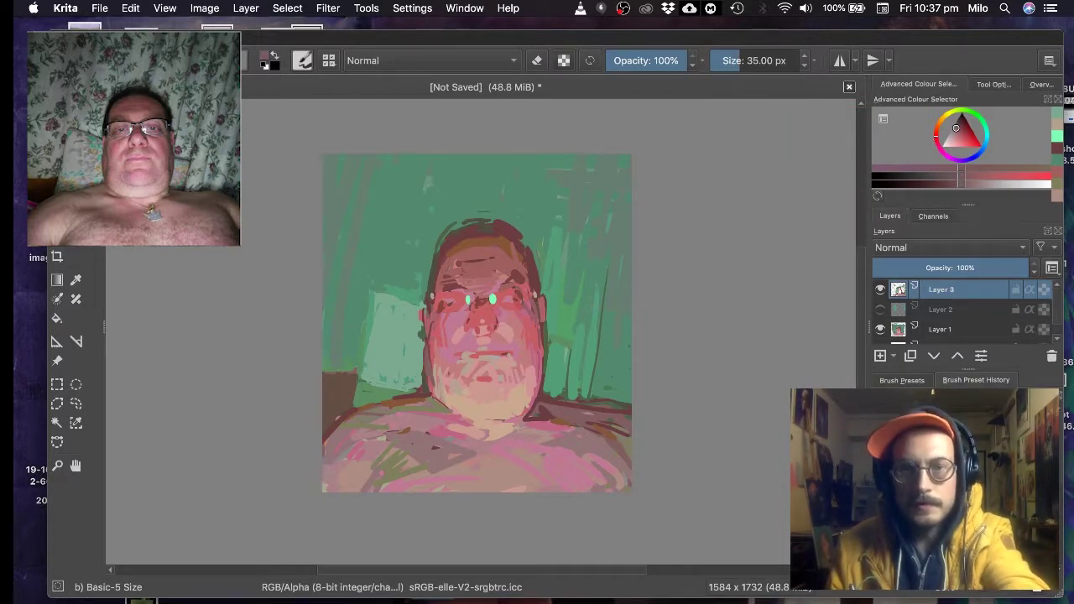
click(592, 285)
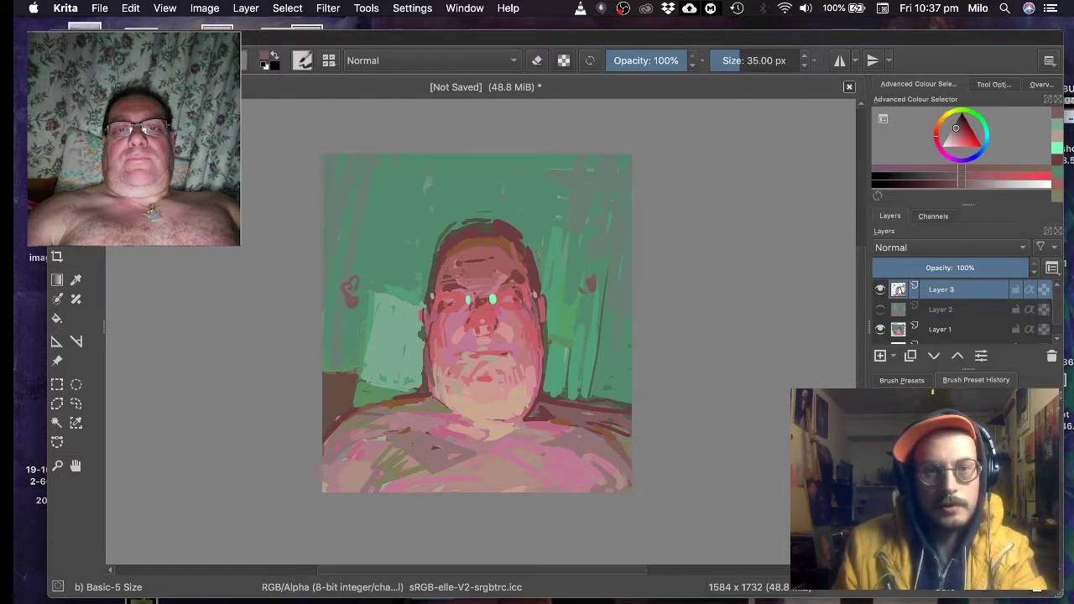
drag(355, 279, 346, 289)
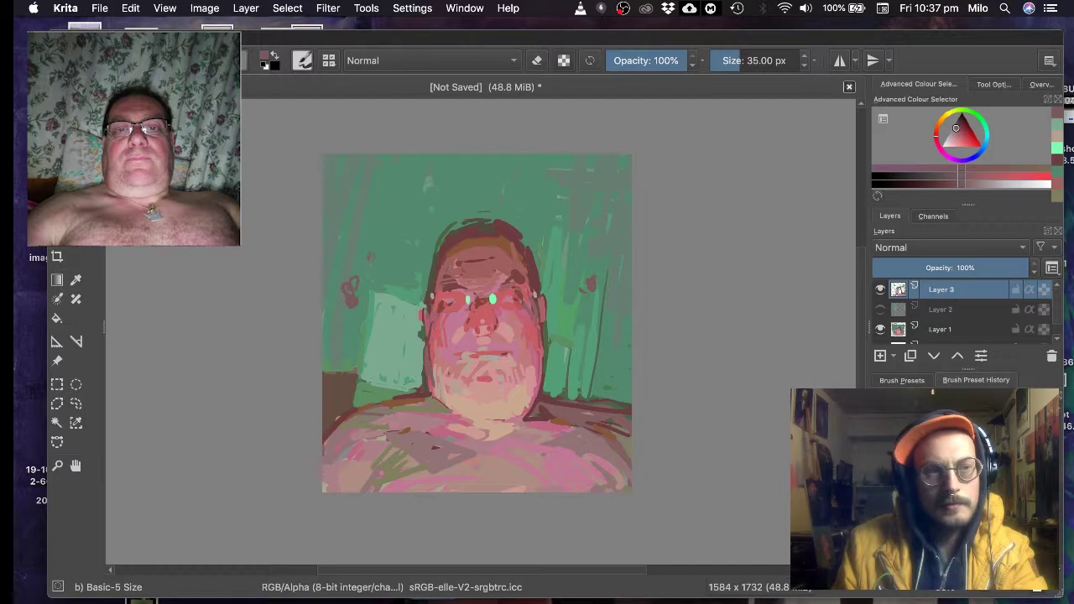
mouse_move(426, 223)
mouse_down()
mouse_move(429, 239)
mouse_move(419, 235)
mouse_up()
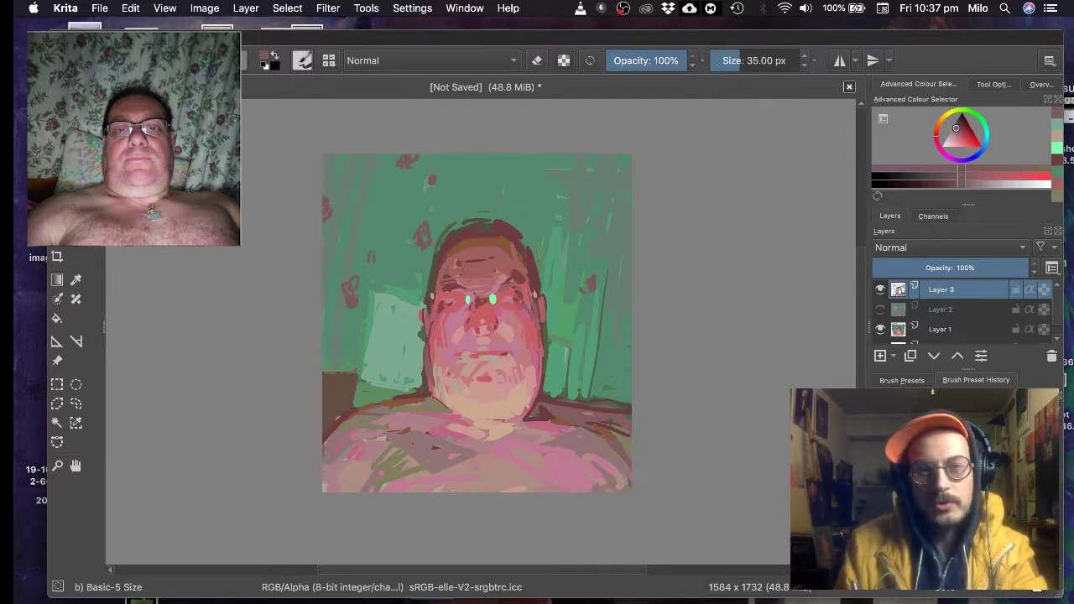
- Paint more small flower shapes in the muted dark red across the upper and outer parts of the green curtain
drag(577, 198, 585, 198)
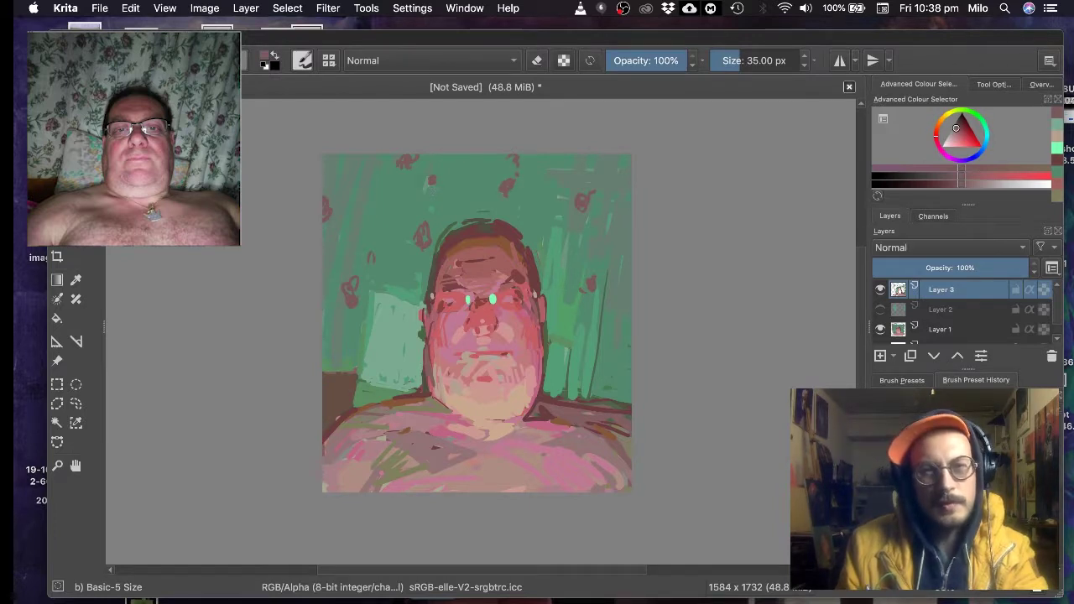
mouse_move(434, 180)
mouse_down()
mouse_move(438, 192)
mouse_move(454, 185)
mouse_move(444, 192)
mouse_up()
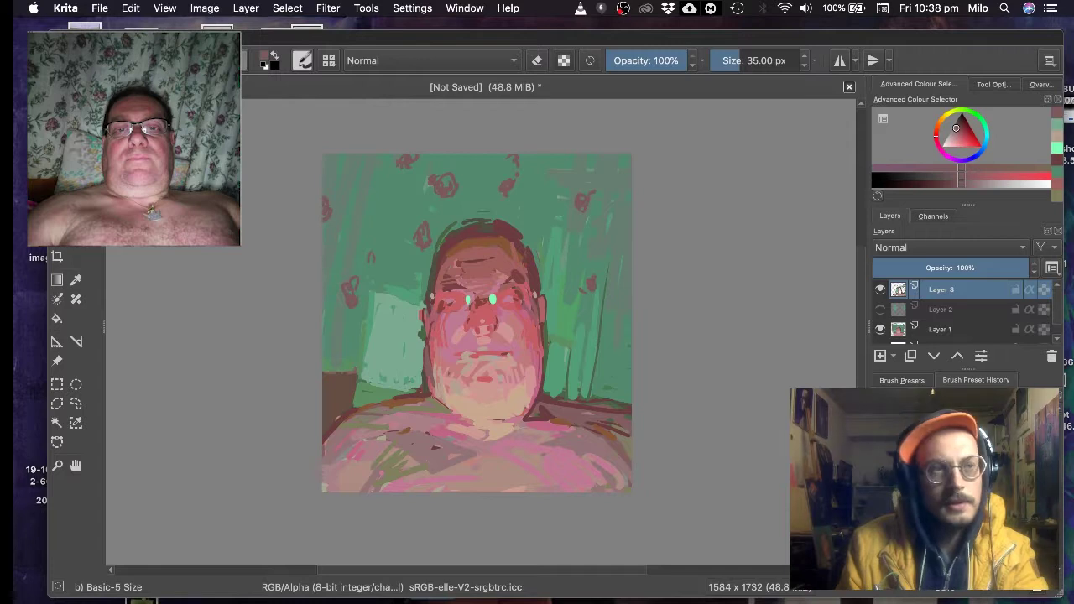
drag(368, 207, 371, 211)
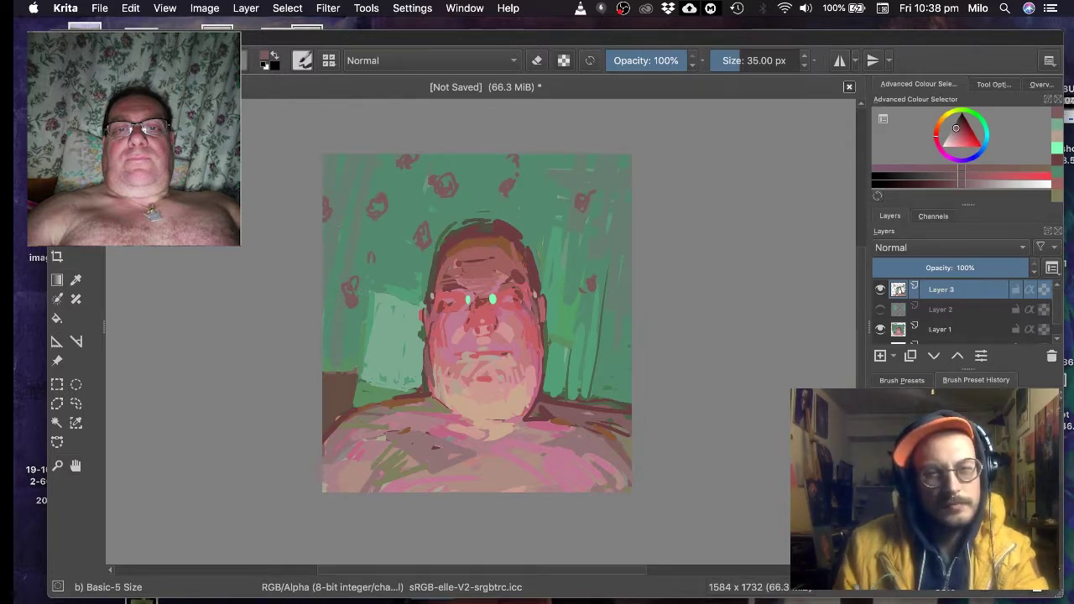
key(ctrl+z)
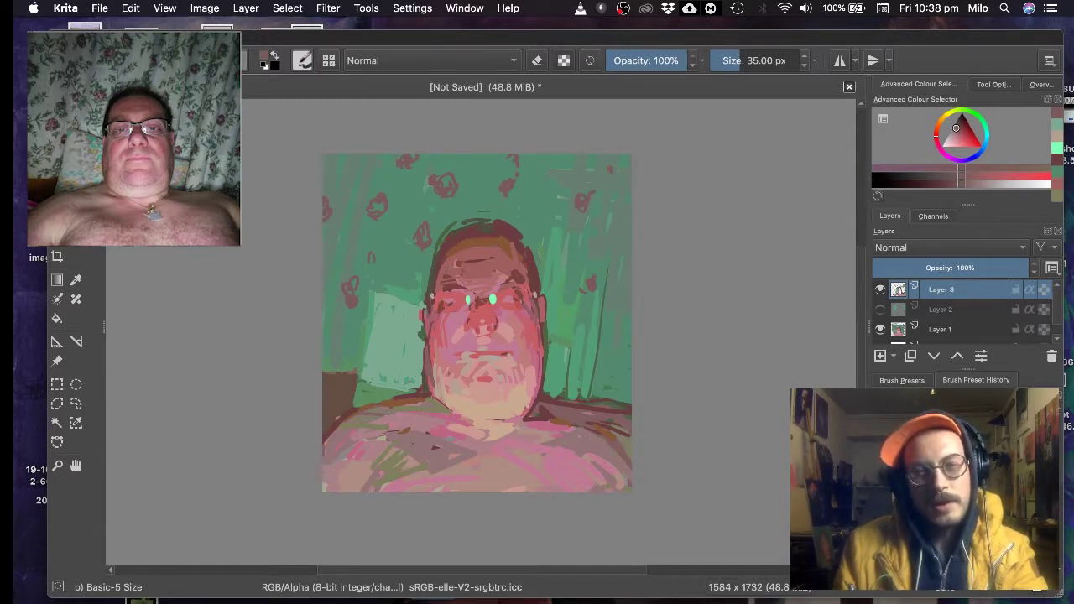
click(577, 317)
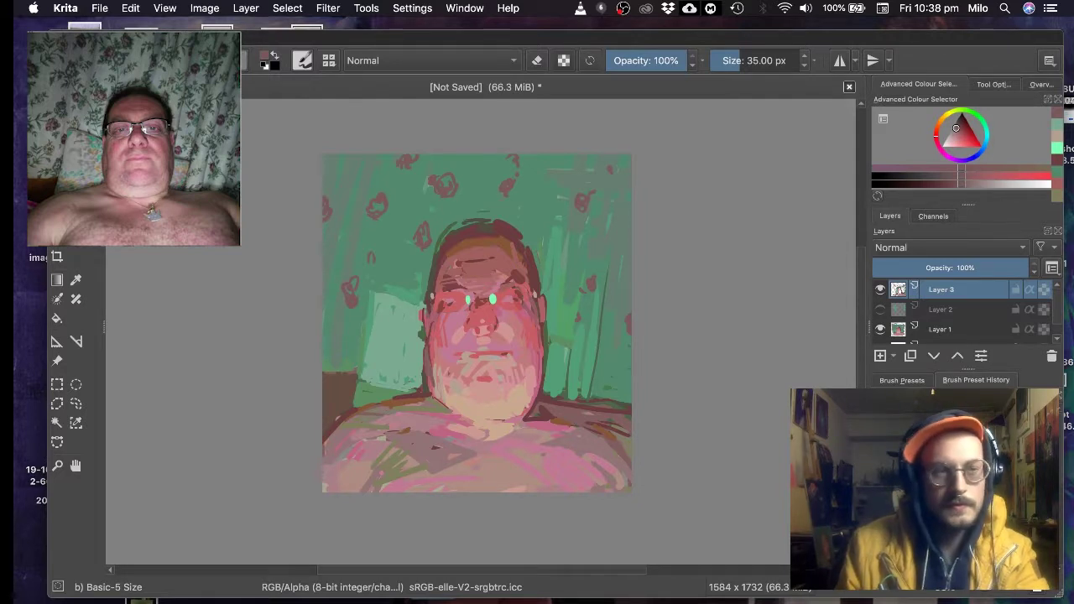
key(ctrl+z)
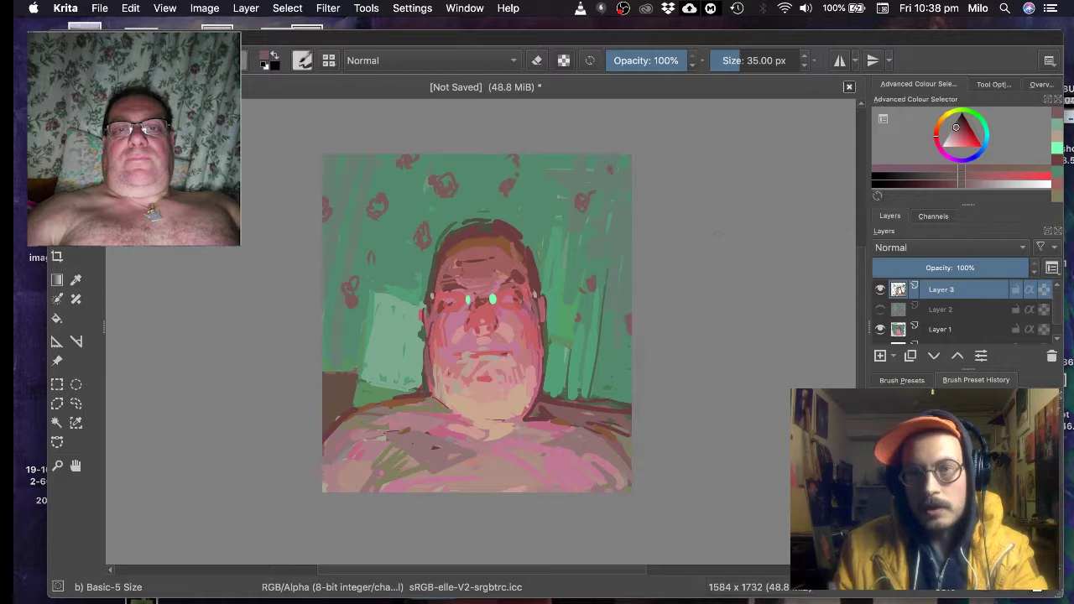
- Pick a muted dark brown, set the brush size to 22 px and paint thin curved stems below the upper-left flower and beside the head
click(941, 126)
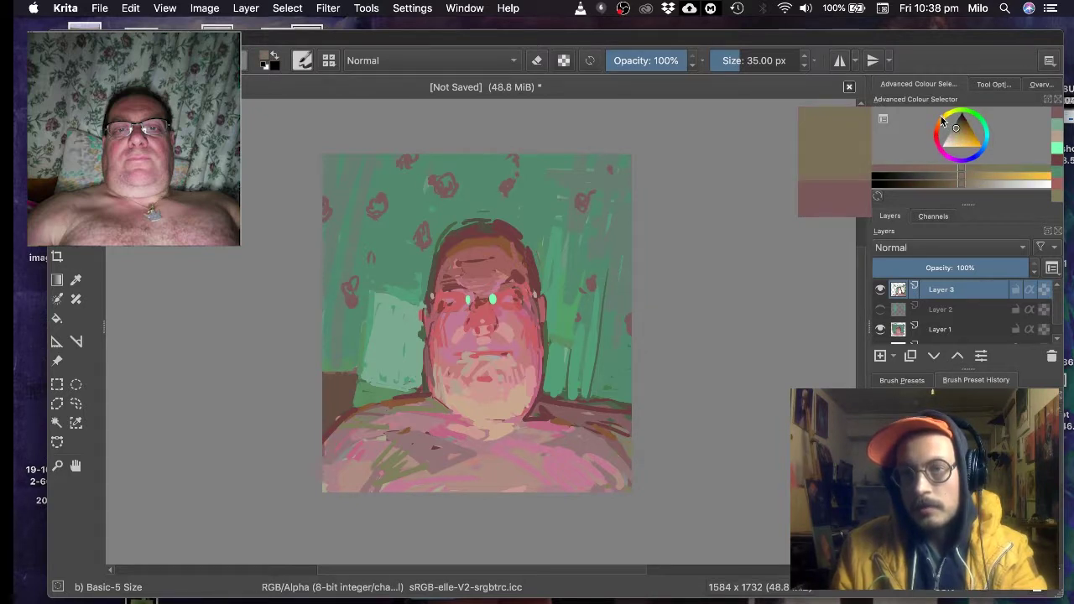
mouse_move(941, 117)
mouse_down()
mouse_move(935, 124)
mouse_move(957, 126)
mouse_up()
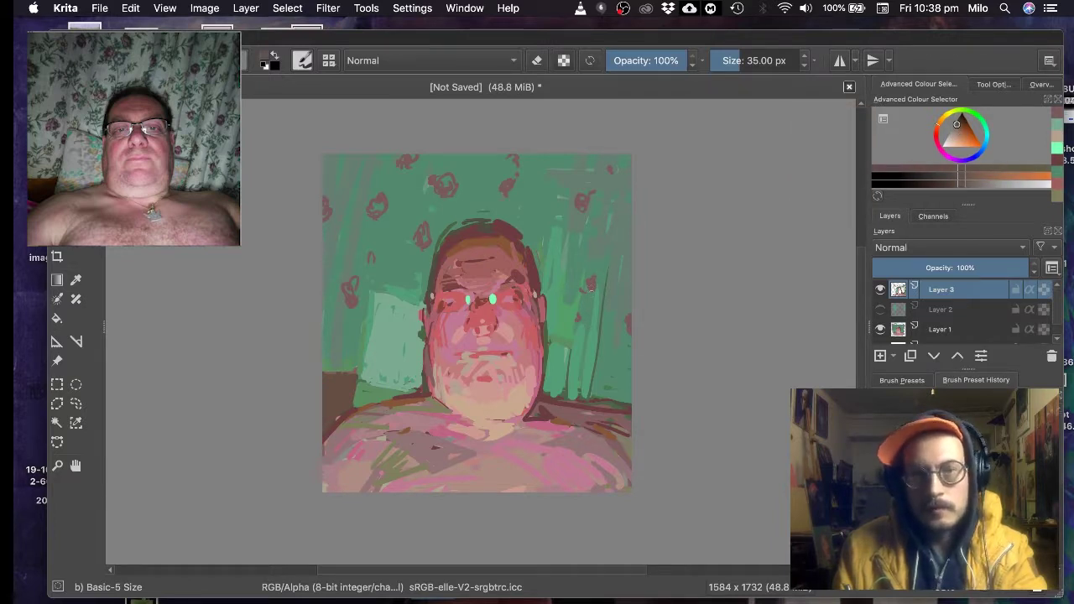
key(bracketright)
key(bracketright)
key(bracketright)
key(bracketright)
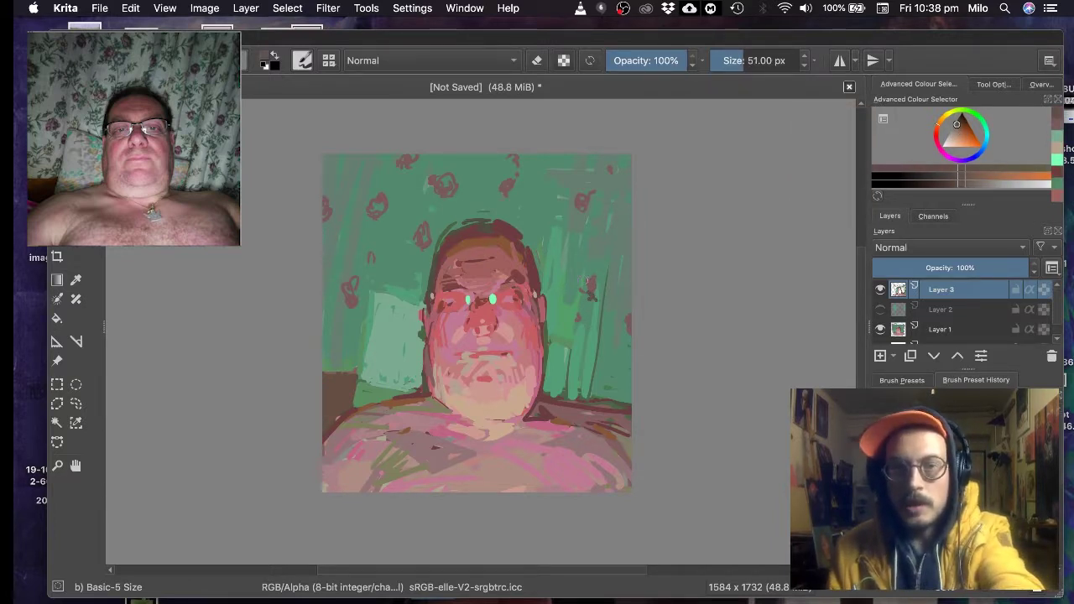
key(bracketleft)
key(bracketleft)
key(bracketleft)
key(bracketleft)
key(bracketleft)
key(bracketleft)
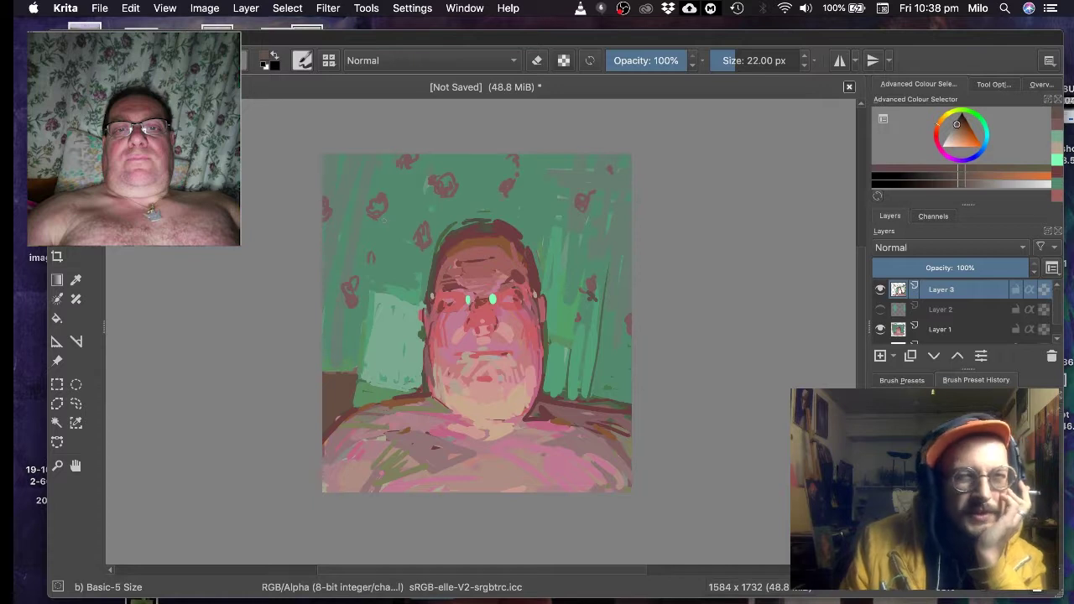
drag(377, 203, 390, 233)
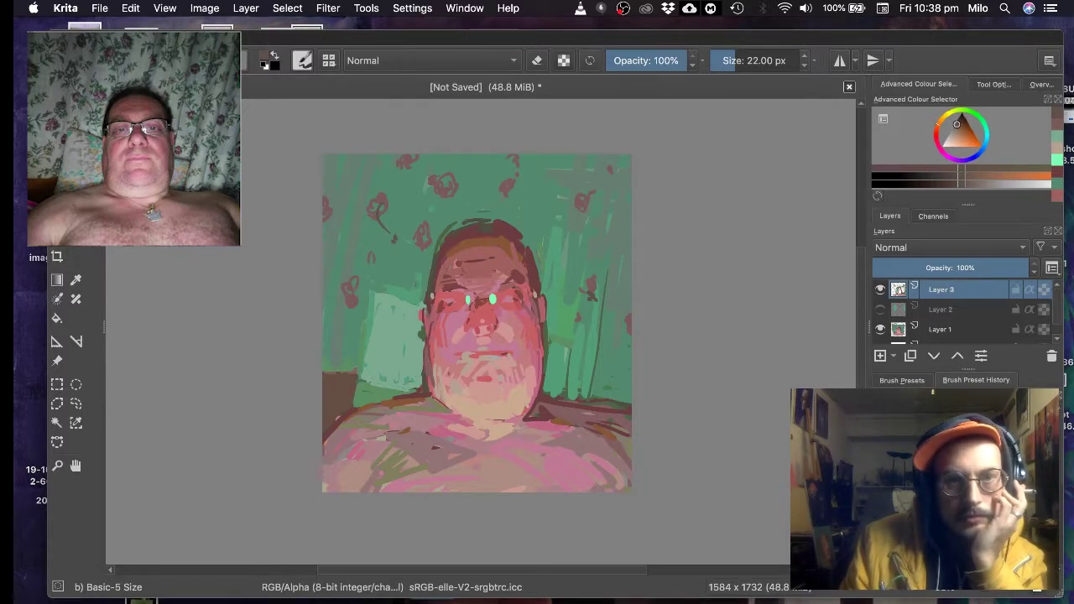
drag(411, 271, 418, 298)
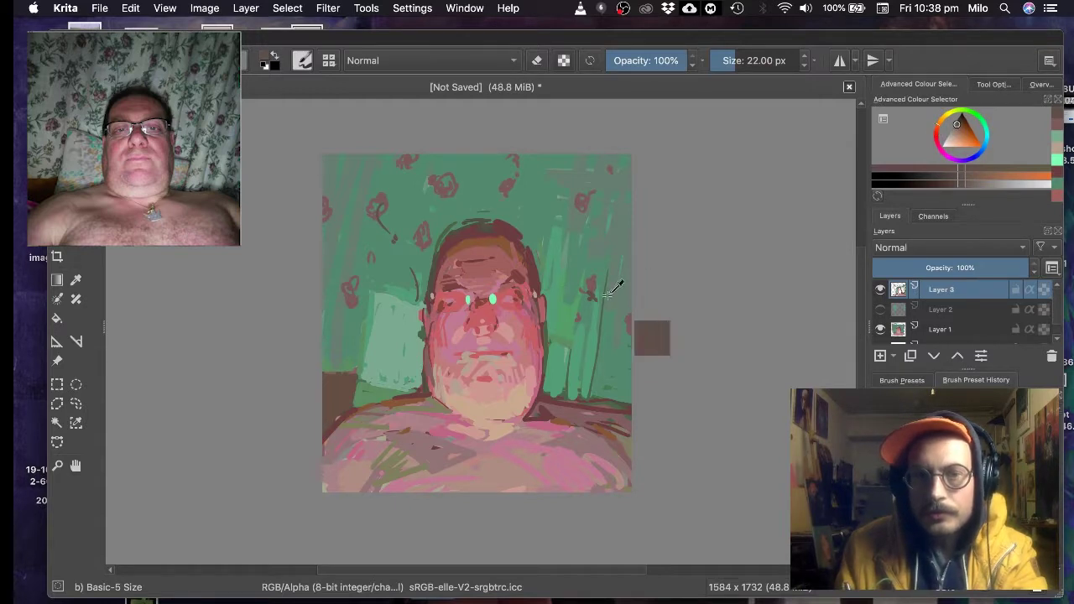
- Repaint the stem below the upper-left flower in a range of olive-yellow and green tones
click(960, 131)
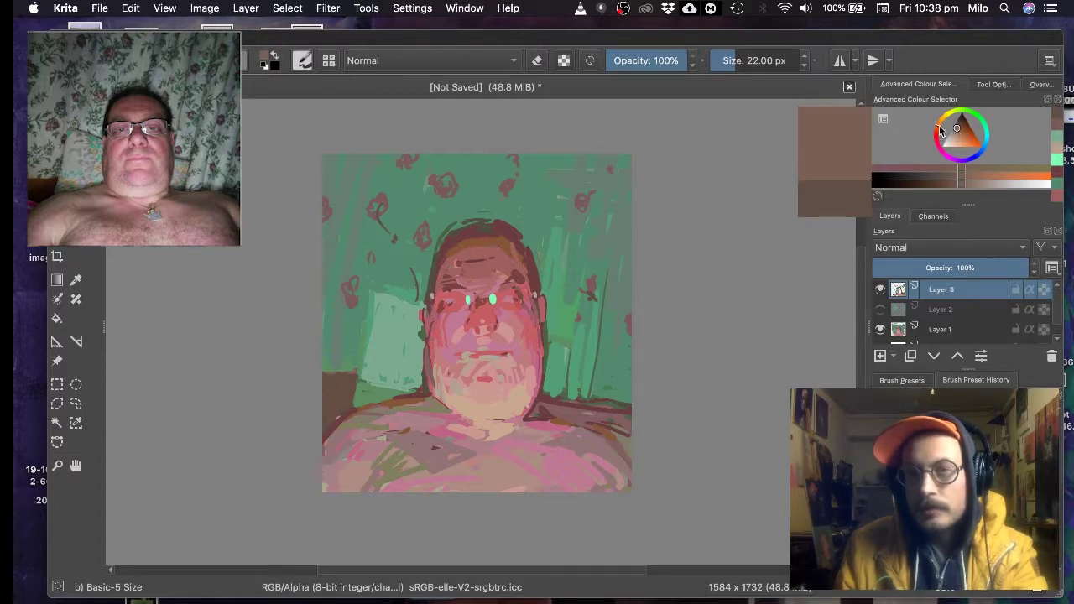
drag(938, 125, 946, 113)
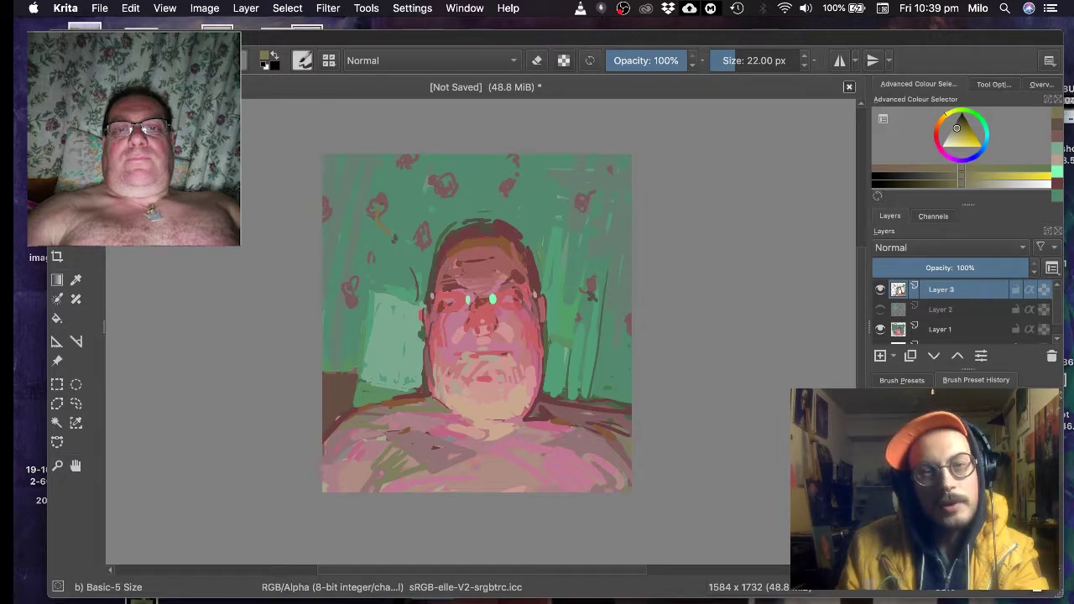
click(956, 127)
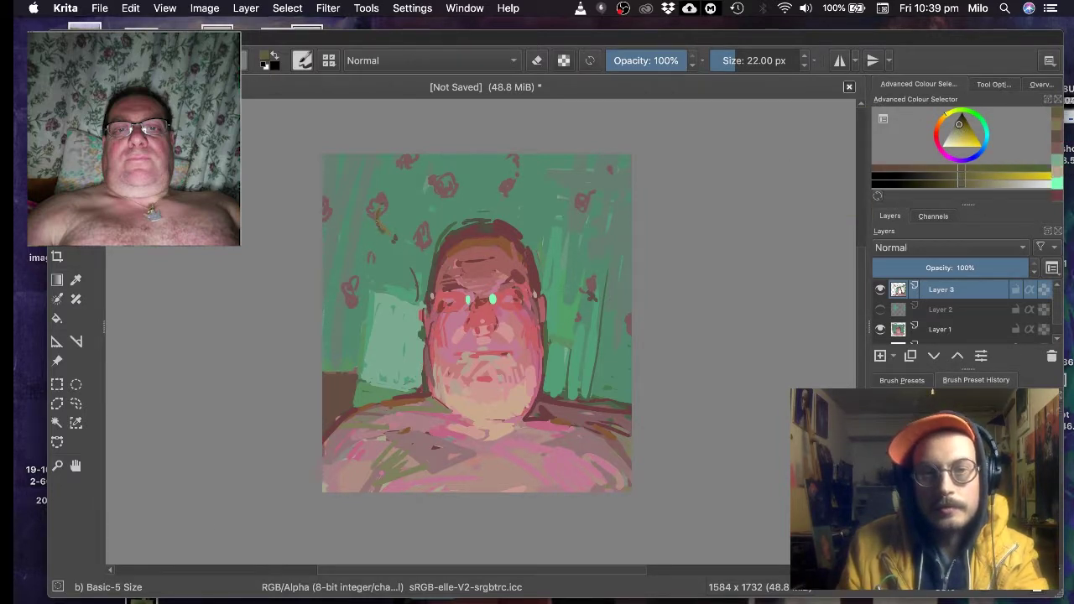
click(960, 126)
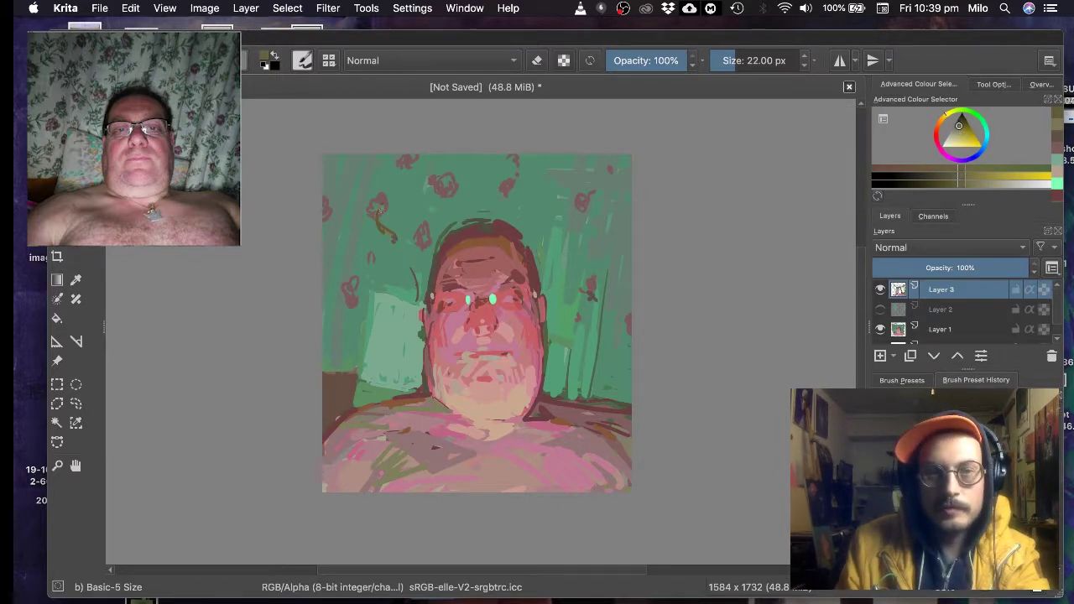
click(983, 120)
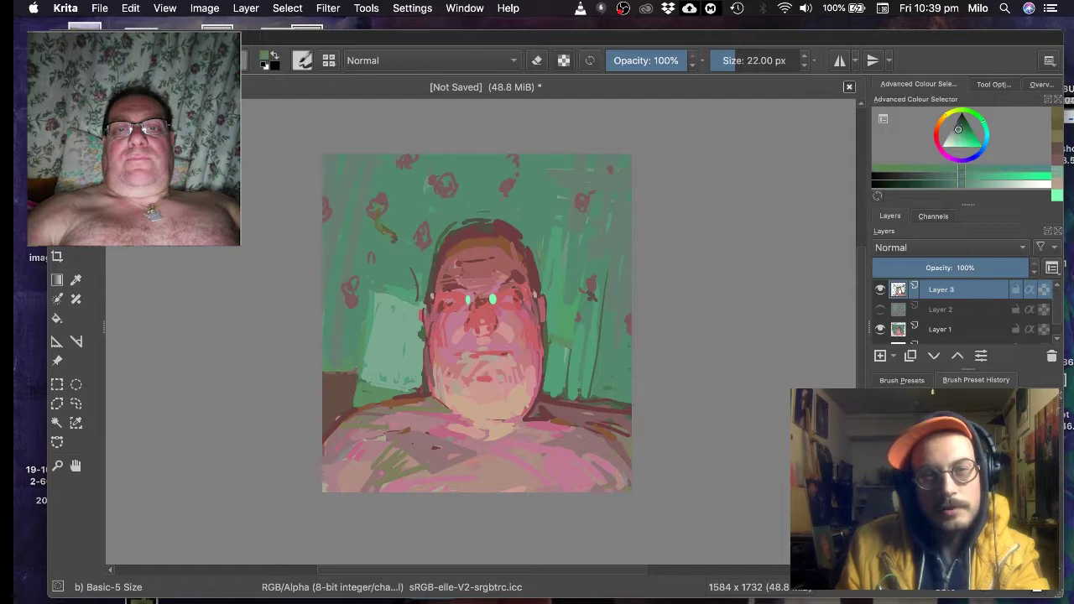
drag(390, 240, 377, 222)
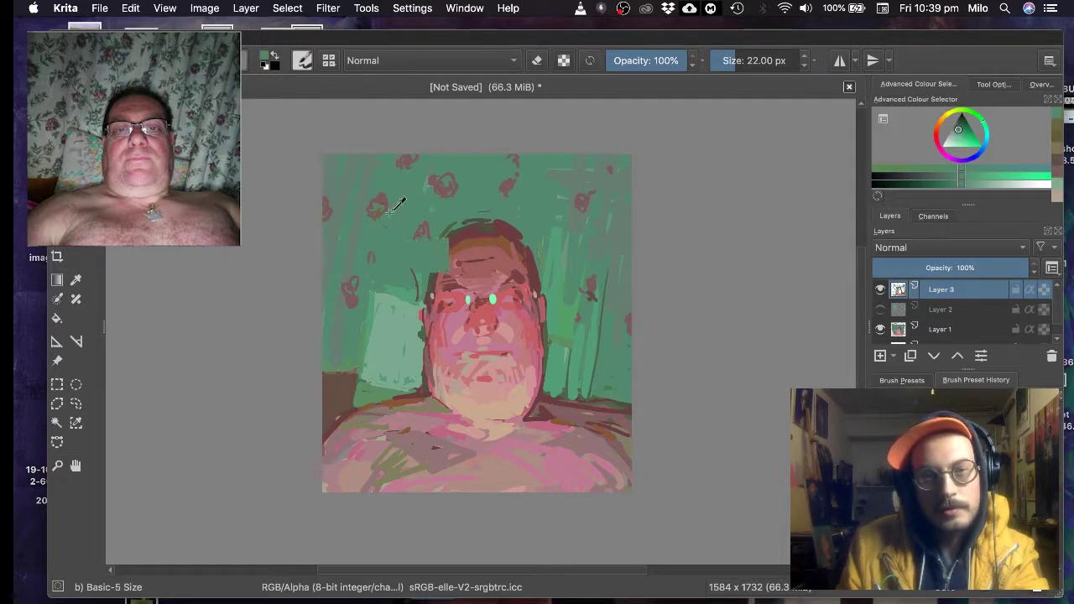
ctrl+click(455, 224)
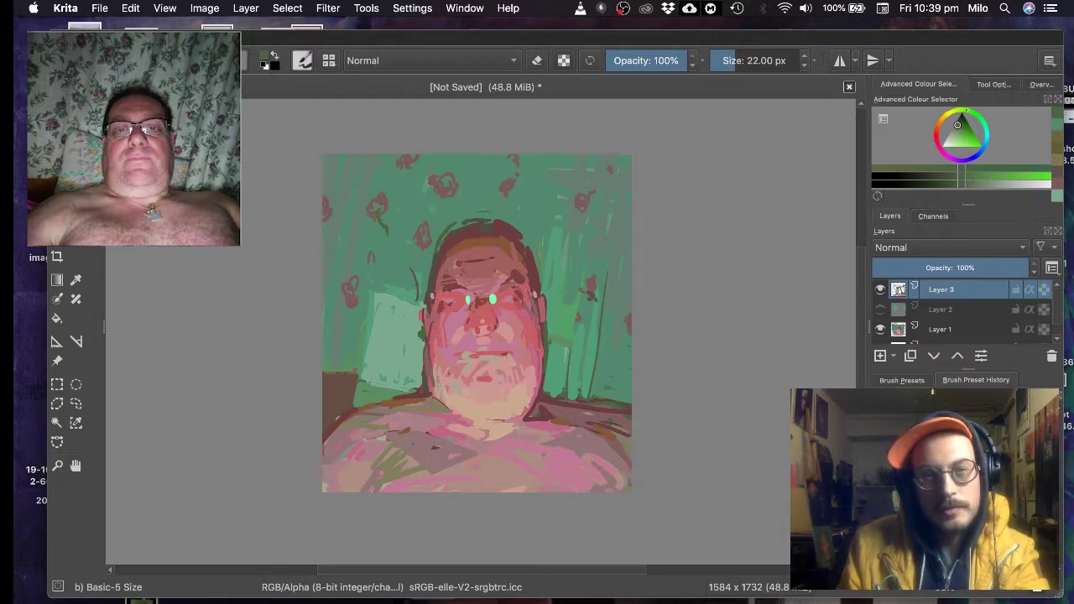
- Return to a muted olive-brown and paint curling stems and leaves around the flowers across the whole curtain
ctrl+click(379, 201)
ctrl+click(380, 210)
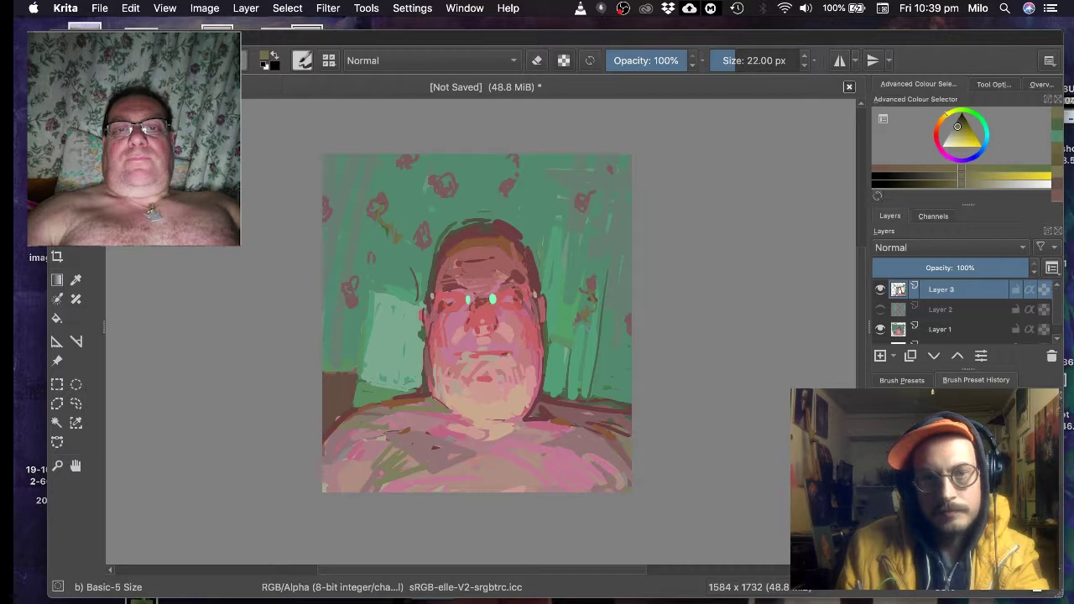
drag(418, 271, 416, 290)
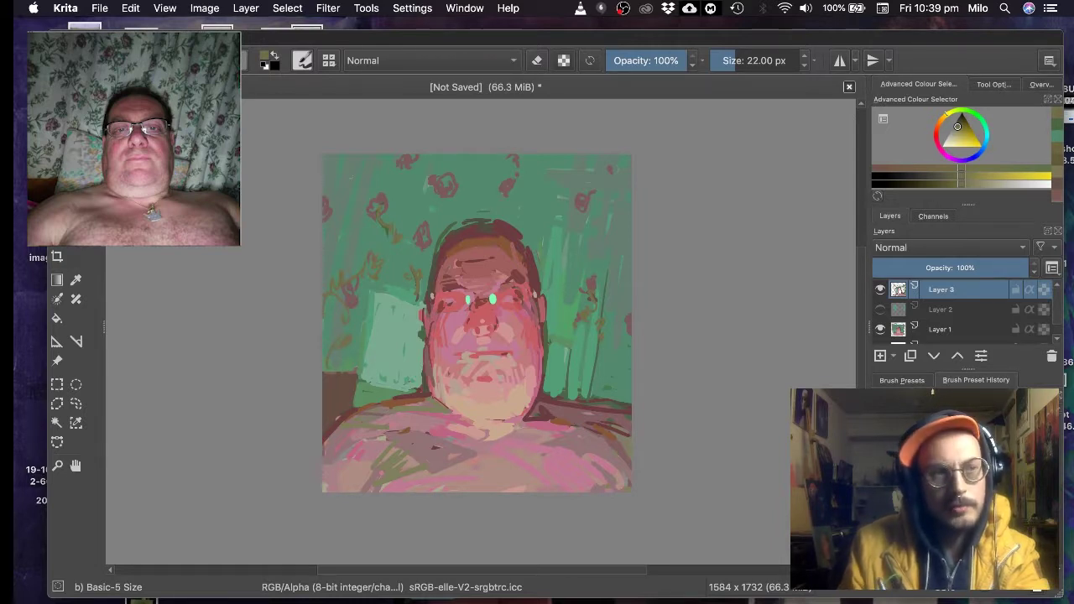
key(ctrl+z)
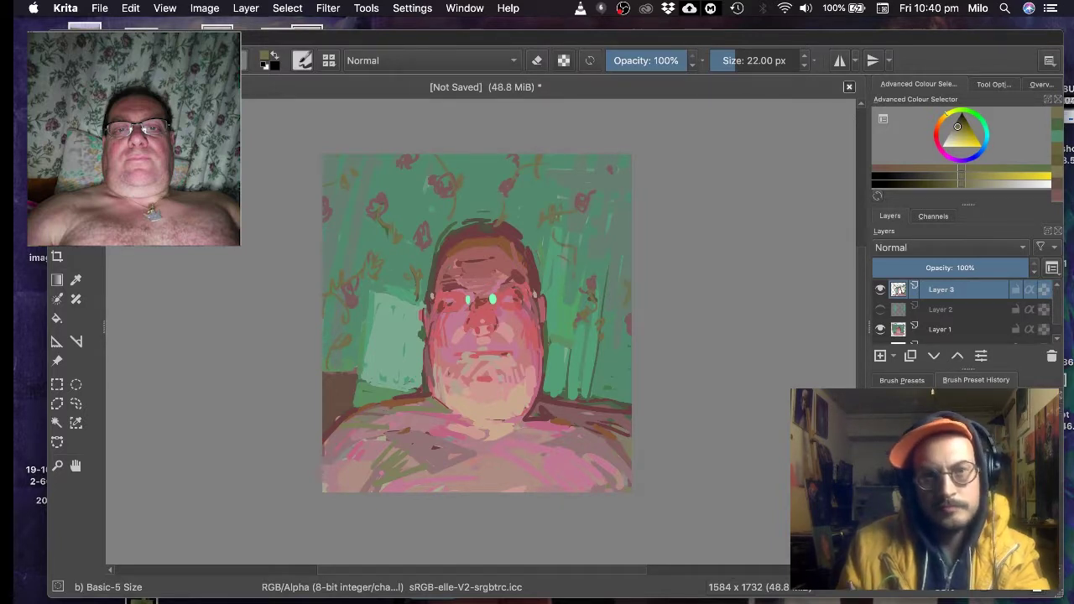
- Sample greens from the painting, trim the edge of the left ear and dab small leaf shapes onto the pale green pillow
ctrl+click(422, 323)
ctrl+click(422, 323)
ctrl+click(422, 323)
ctrl+click(423, 324)
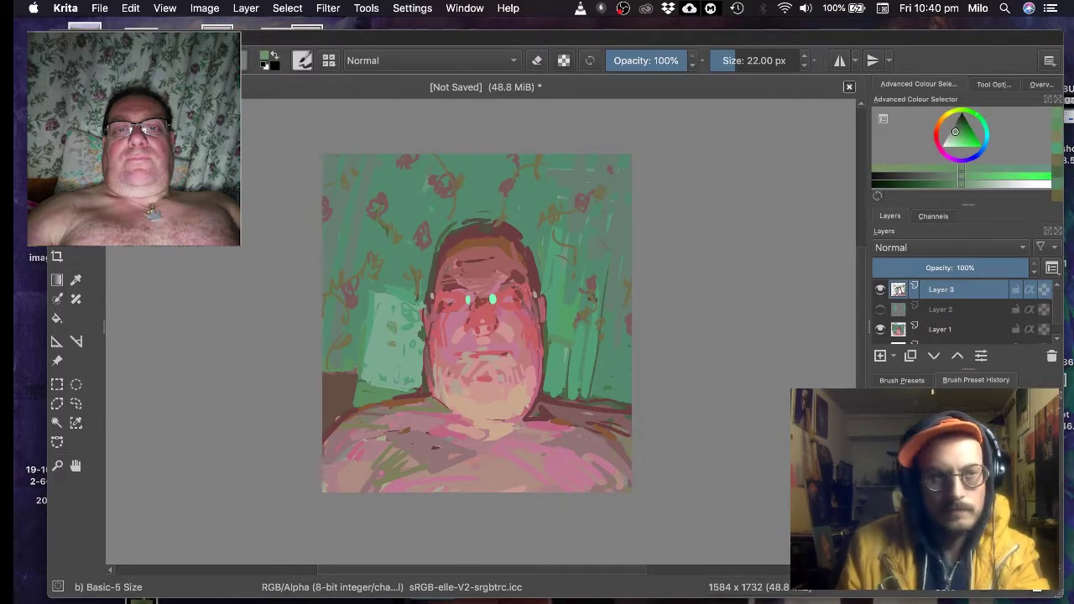
ctrl+click(572, 353)
drag(407, 370, 419, 379)
- Try covering the lower curtain folds above the right shoulder with broad strokes of a sampled green
ctrl+click(627, 329)
ctrl+click(604, 351)
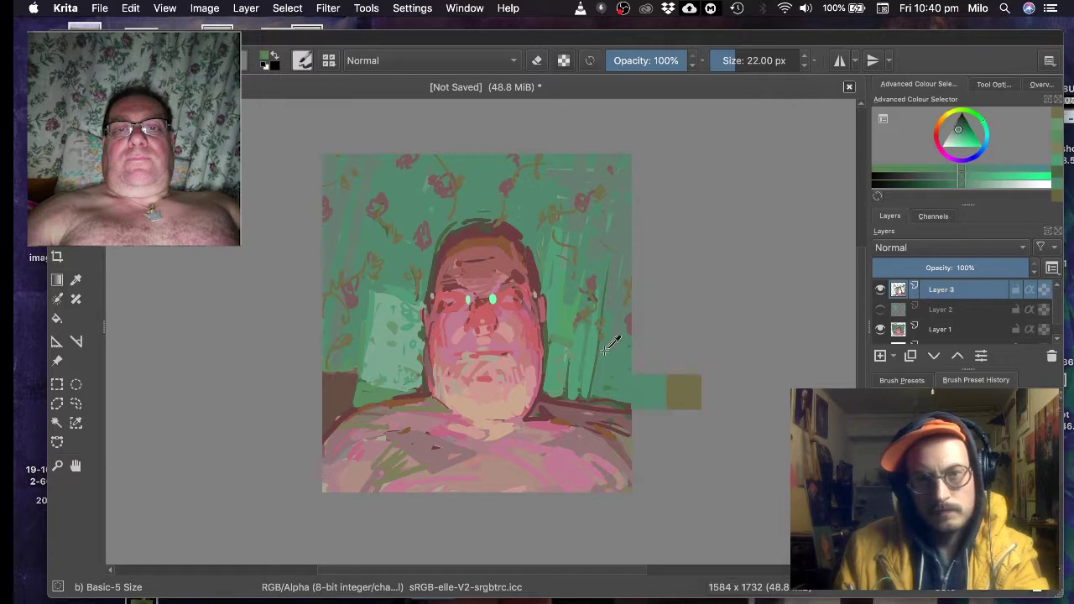
drag(601, 348, 606, 416)
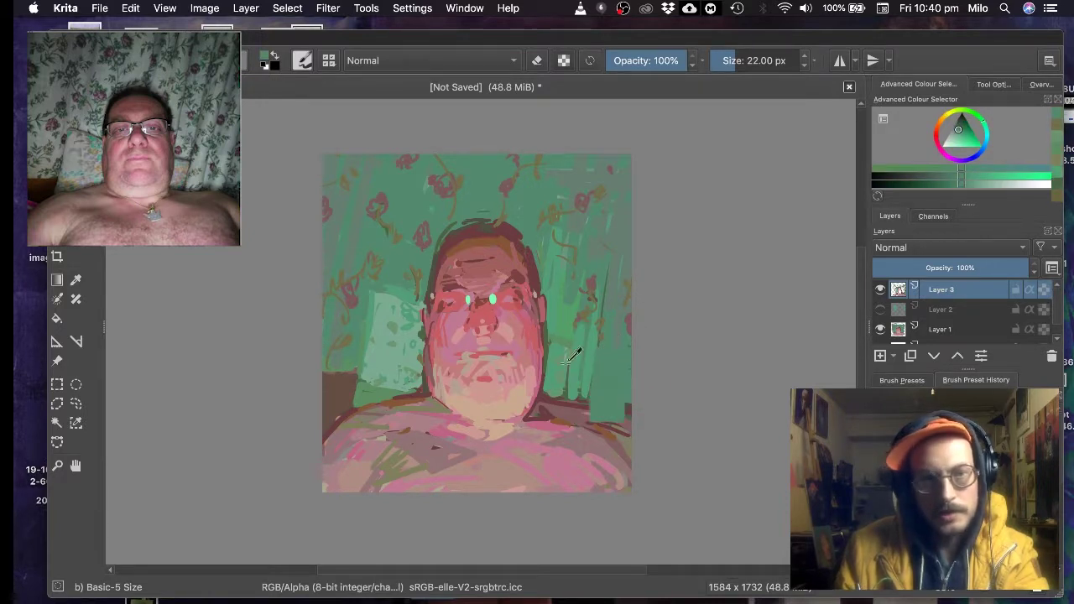
key(super+z)
key(super+z)
key(super+z)
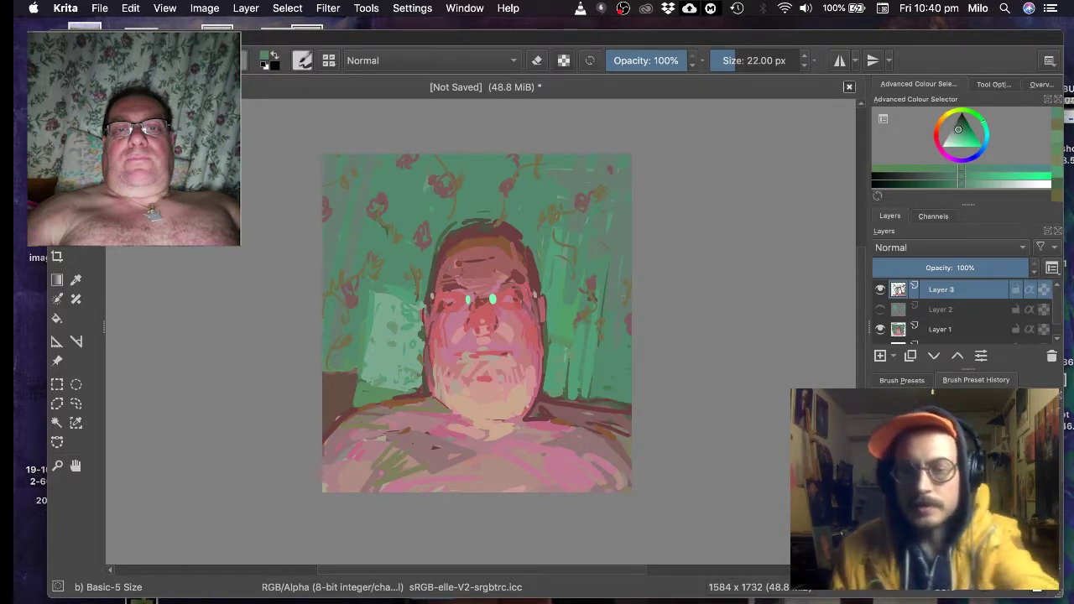
- Enlarge the brush to 38 px and paint vertical fold strokes in sampled greens on the lower curtain above the right shoulder
key(bracketright)
key(bracketright)
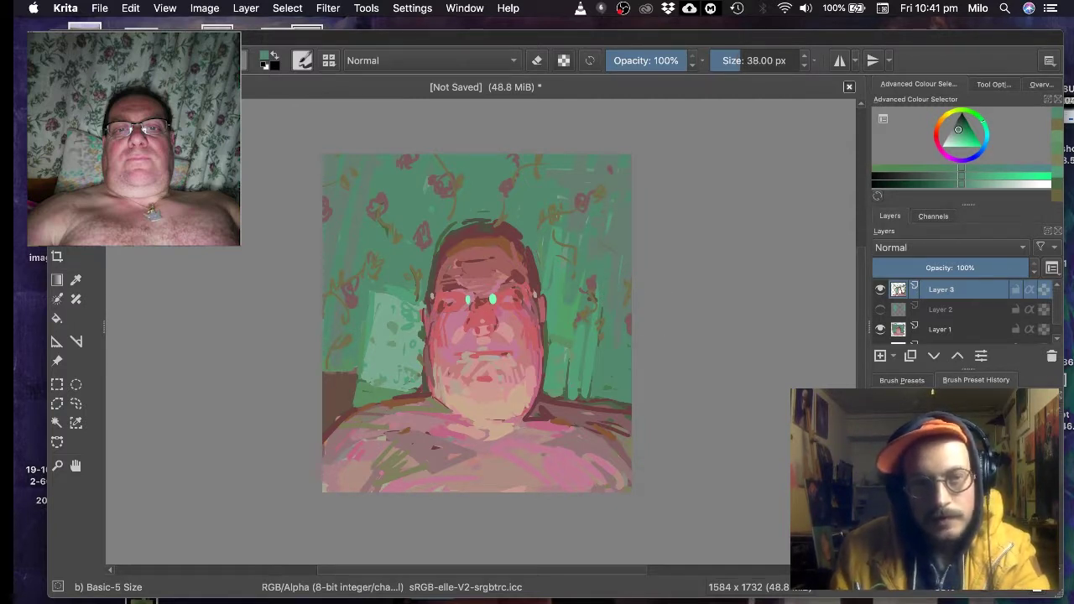
ctrl+click(604, 350)
drag(593, 369, 590, 403)
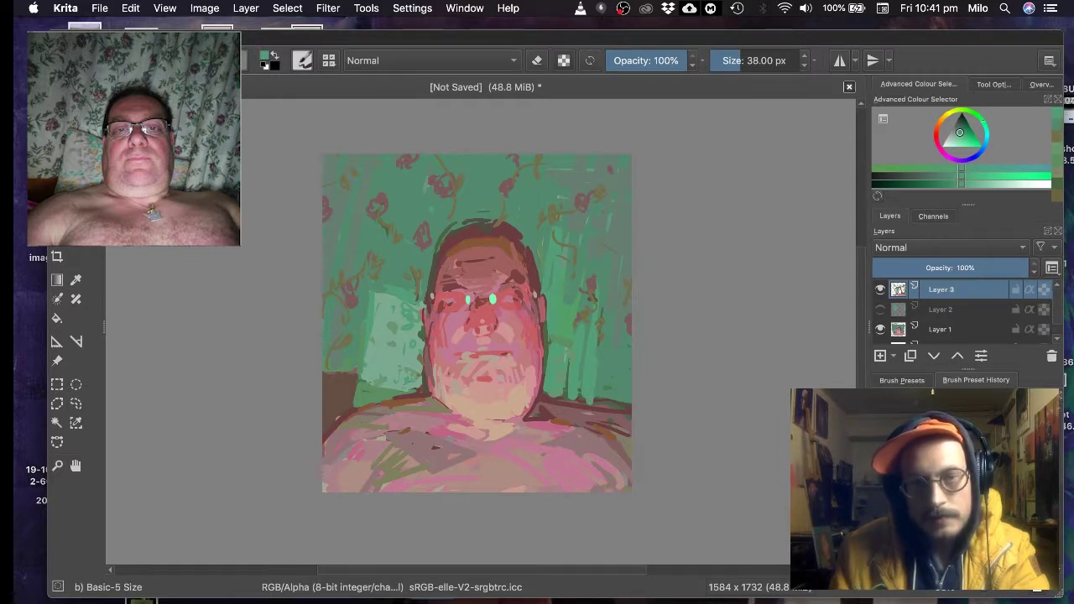
drag(600, 349, 599, 319)
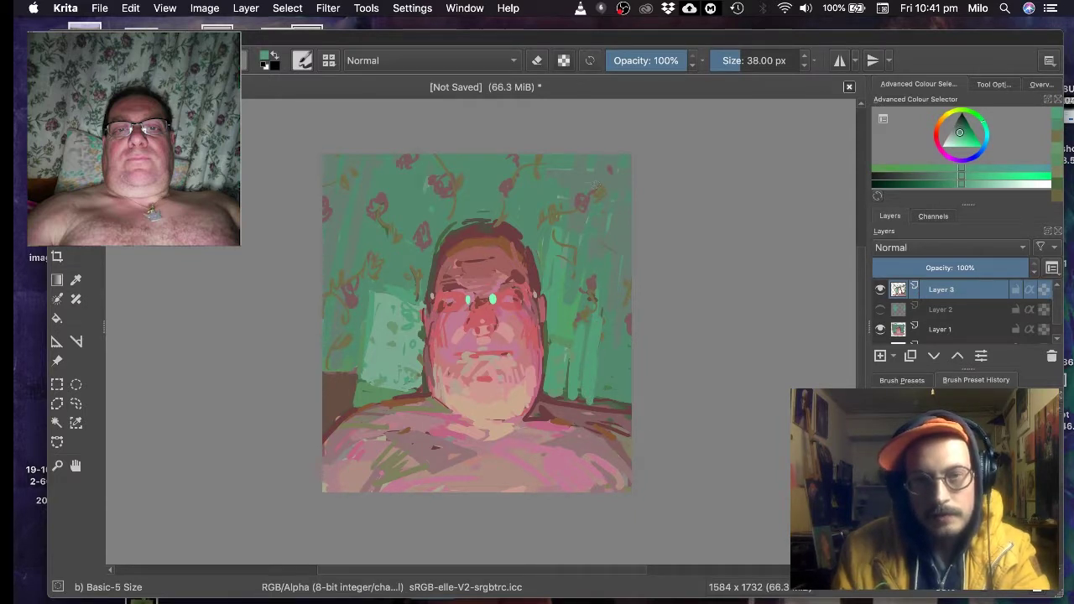
key(ctrl+z)
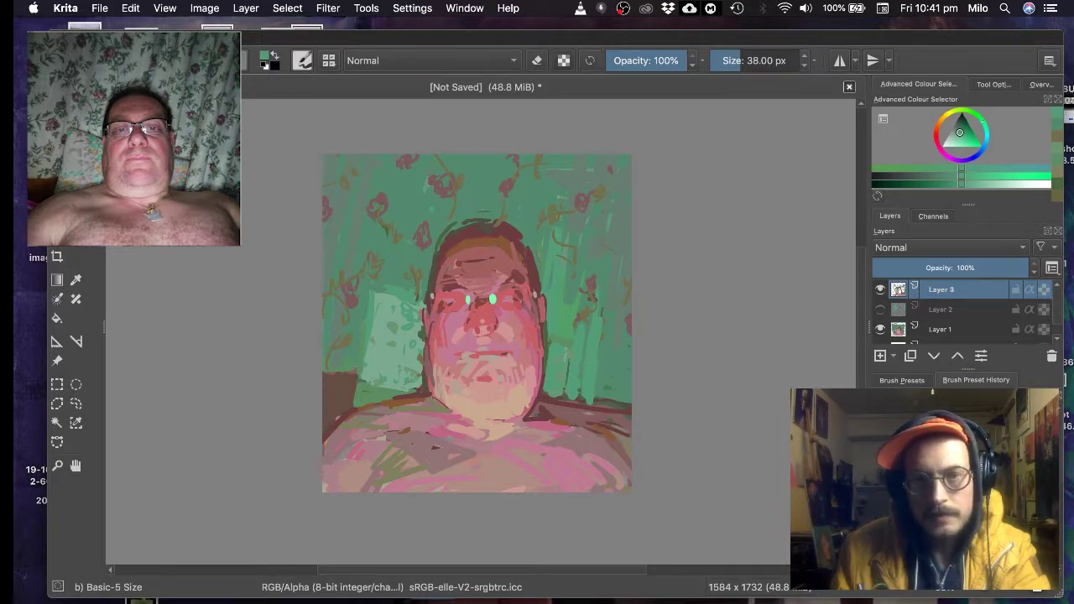
ctrl+click(565, 371)
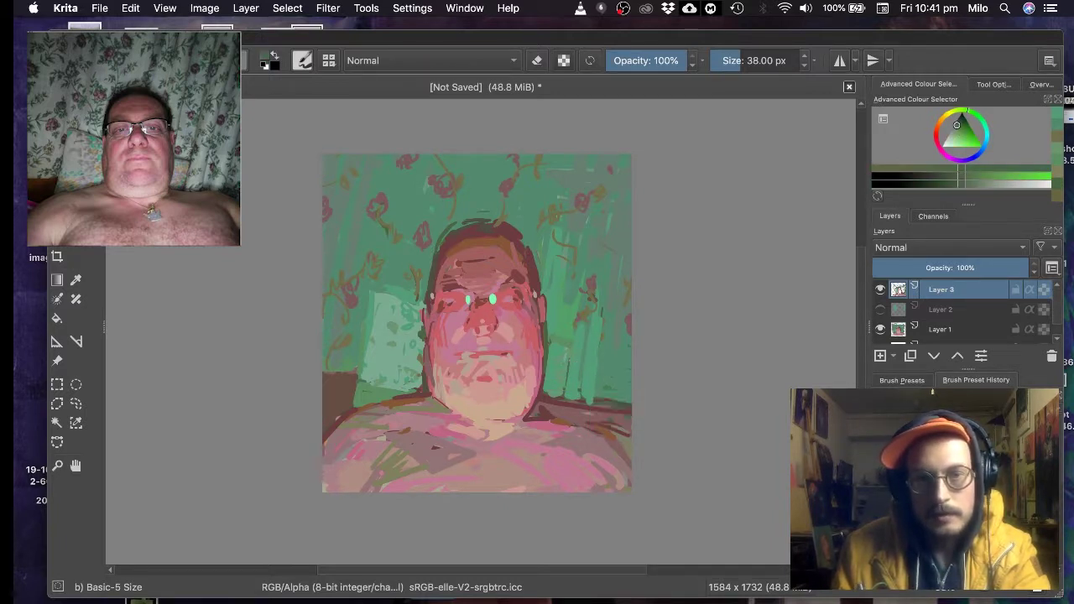
drag(568, 361, 564, 398)
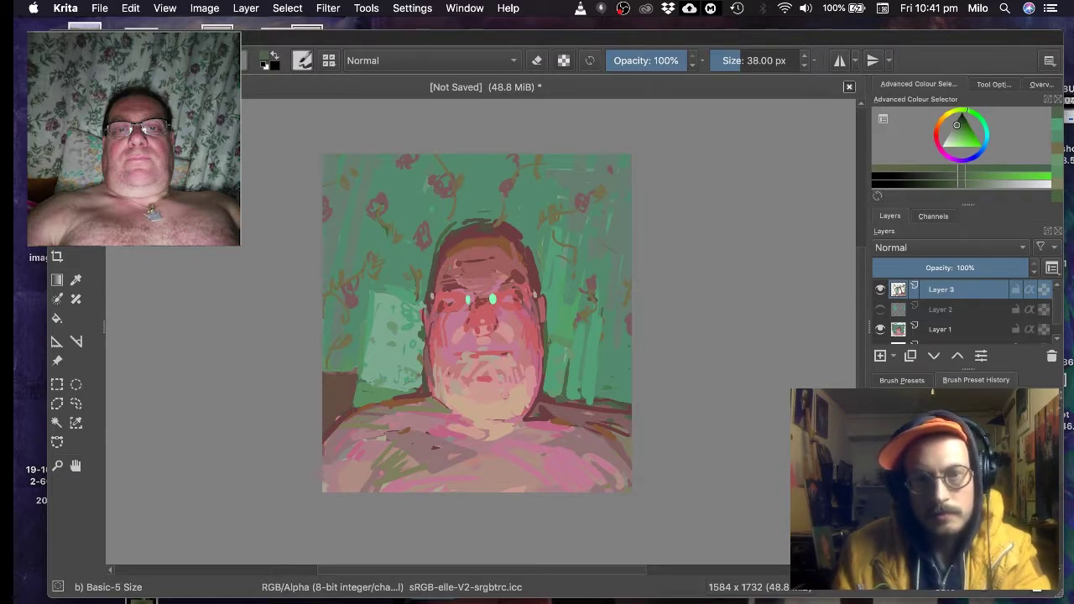
- Try a dark green stroke down the outer edge of the pale pillow
mouse_move(359, 320)
mouse_down()
mouse_move(321, 469)
mouse_move(357, 379)
mouse_up()
key(ctrl+z)
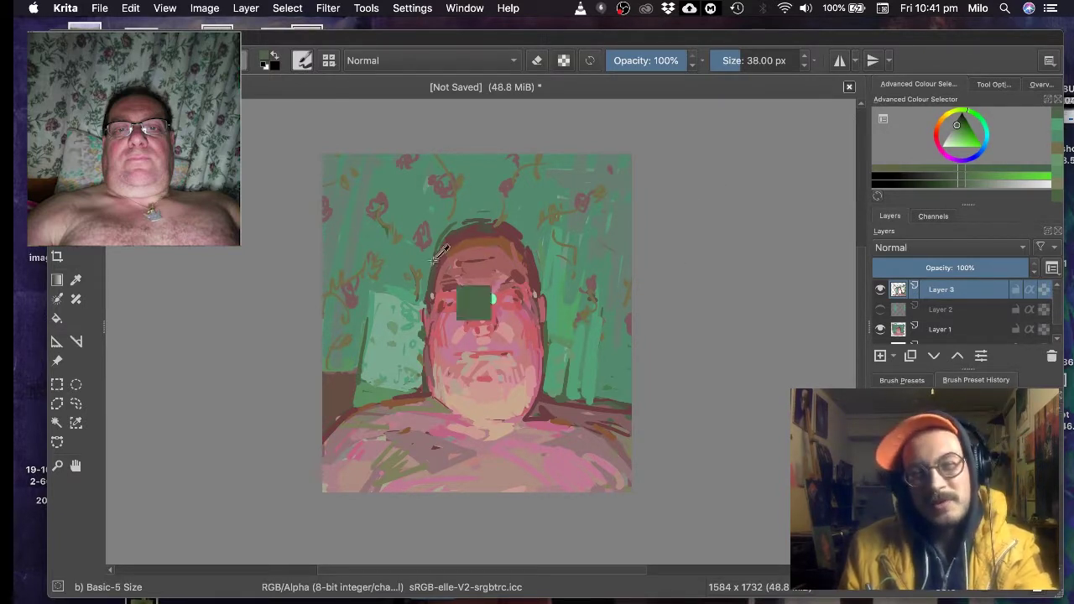
key(ctrl+z)
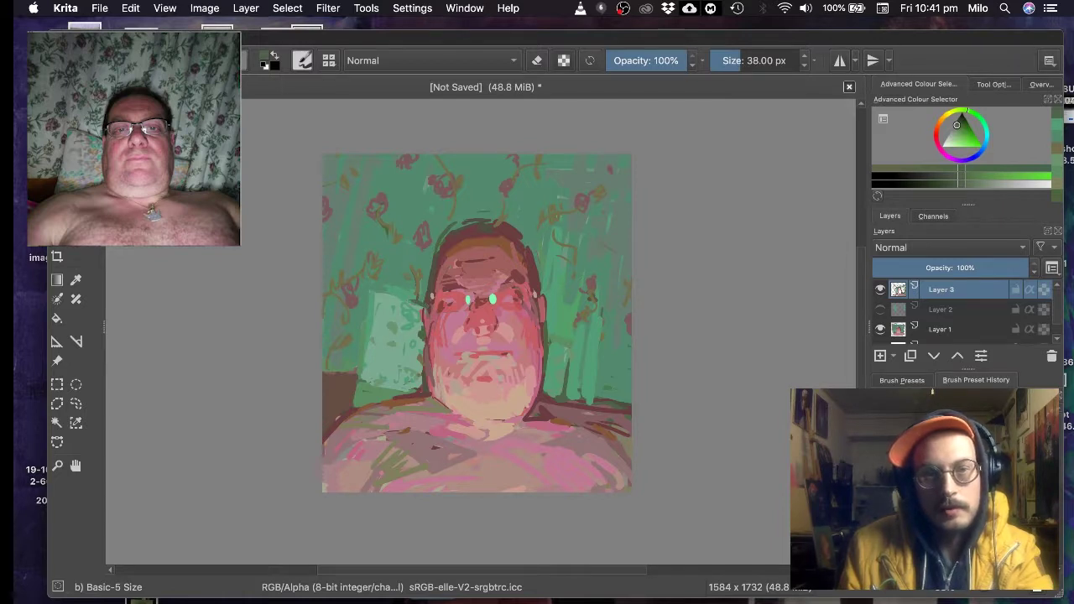
- Sample greens and dark reds from the painting and redefine the jaw contours on both sides of the face
super+click(430, 290)
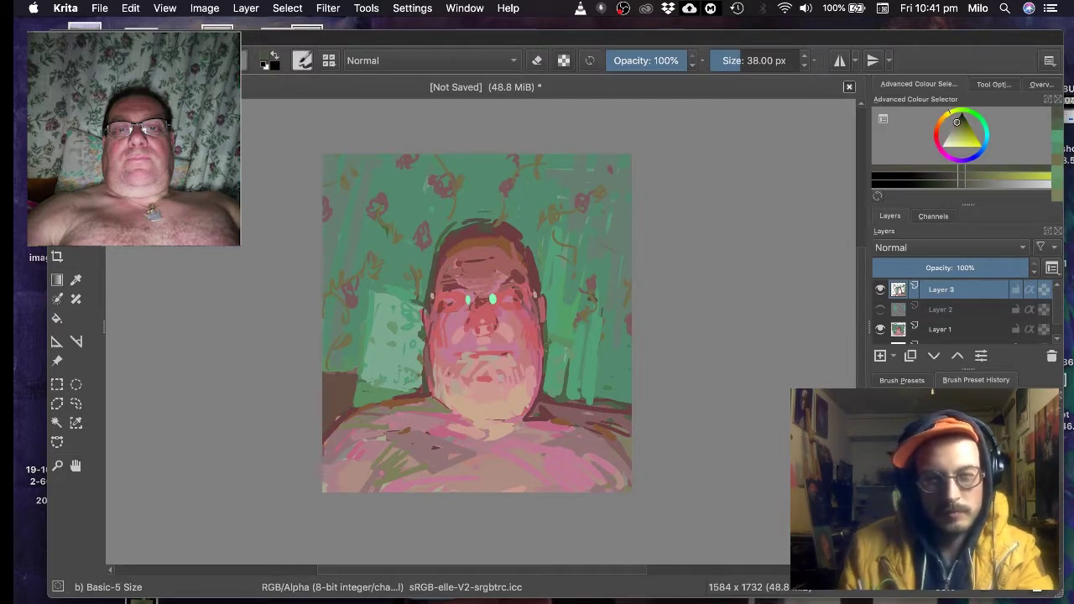
super+click(384, 396)
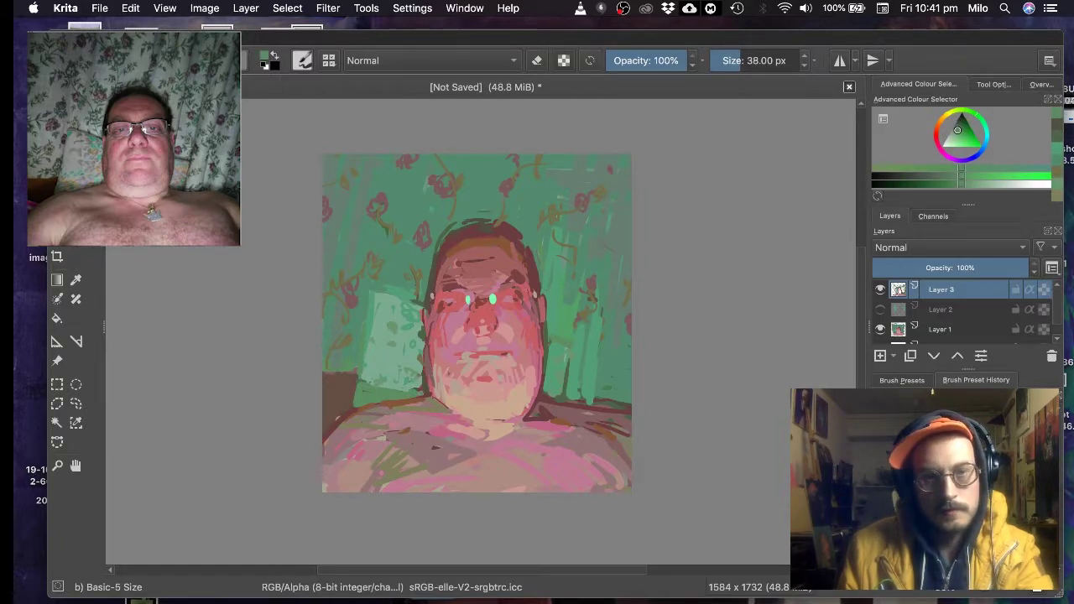
ctrl+click(433, 364)
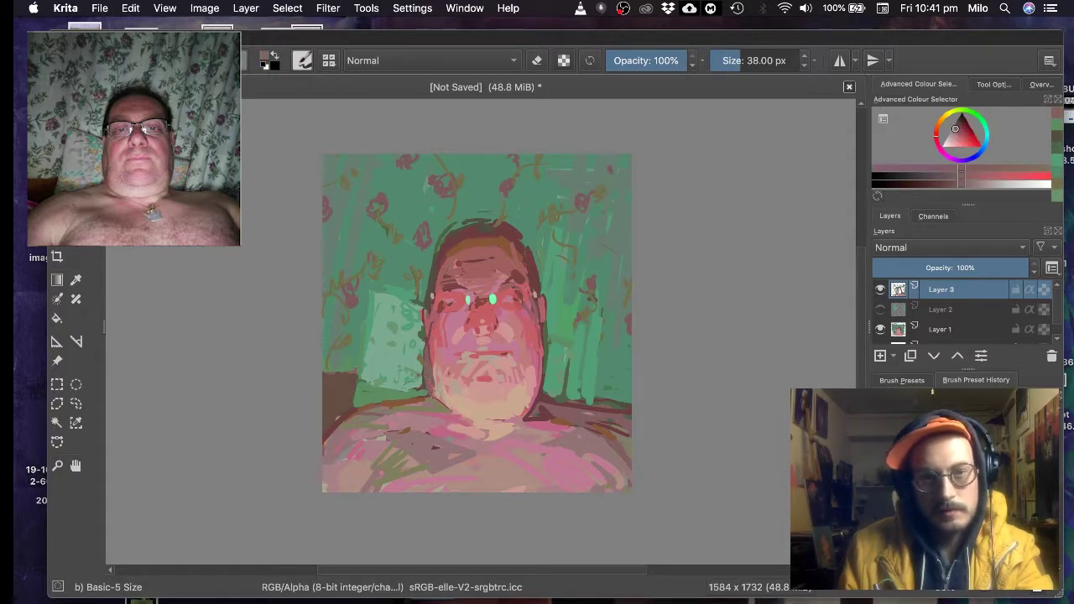
ctrl+click(426, 366)
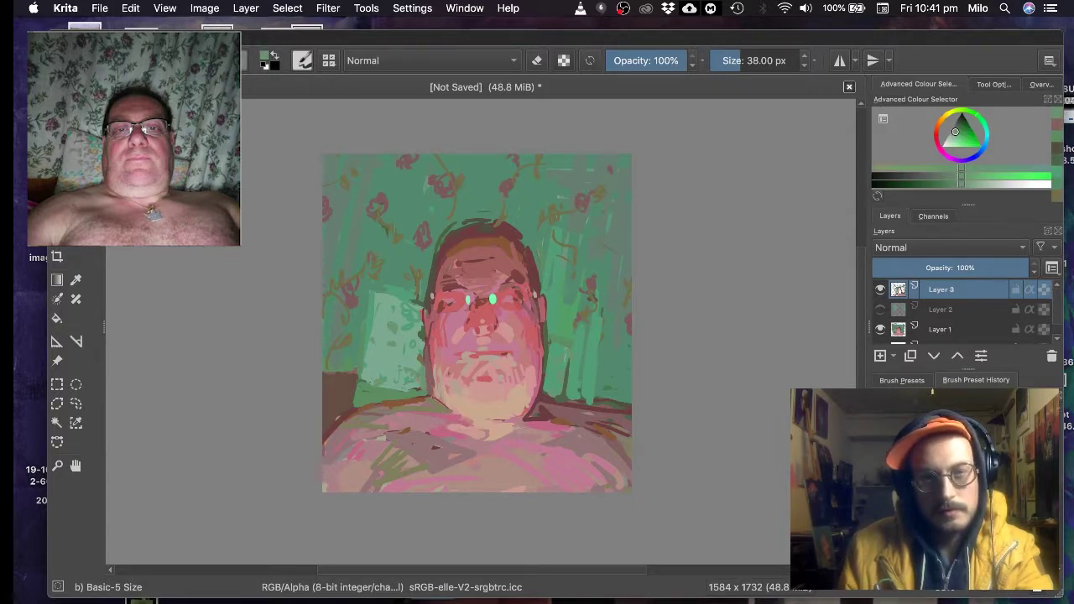
ctrl+click(440, 376)
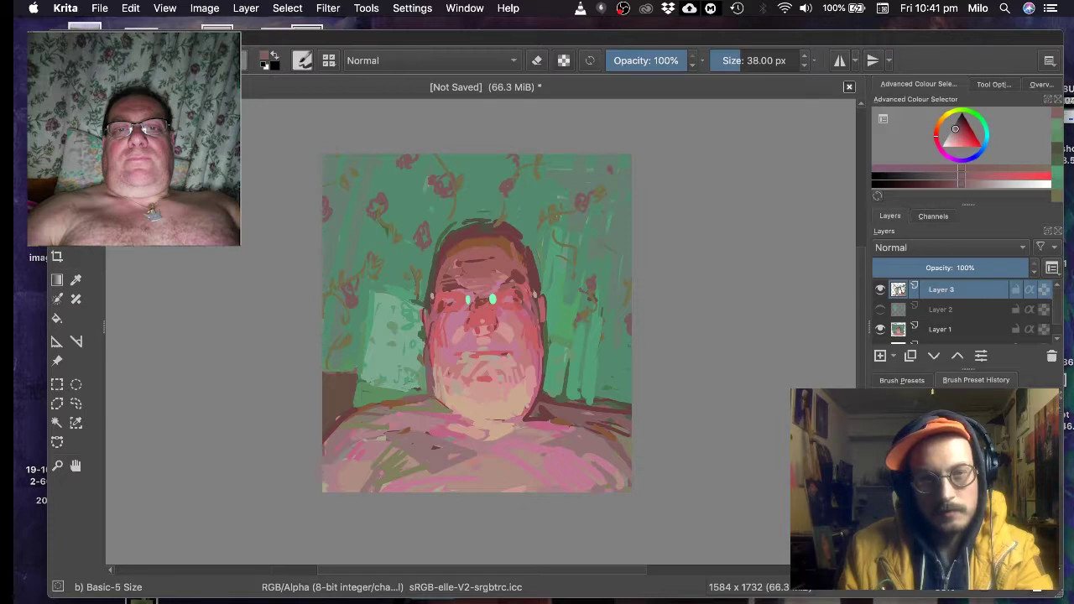
ctrl+click(431, 279)
drag(538, 387, 528, 424)
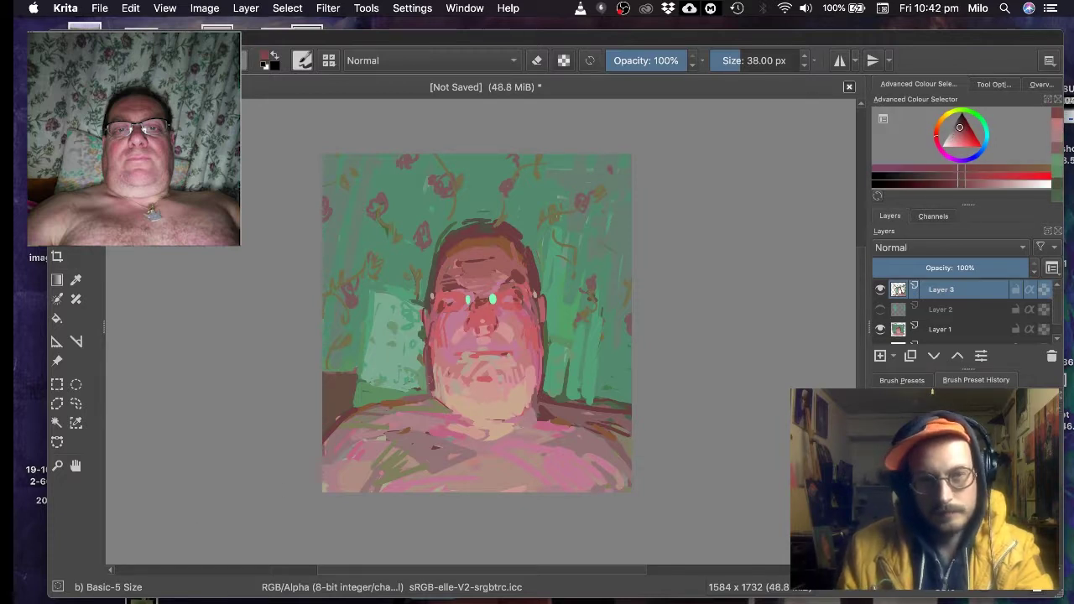
drag(426, 353, 427, 397)
- Sample the flower red and enlarge the blossoms and buds on the curtain above the head
ctrl+click(507, 188)
drag(510, 180, 525, 194)
drag(576, 157, 560, 170)
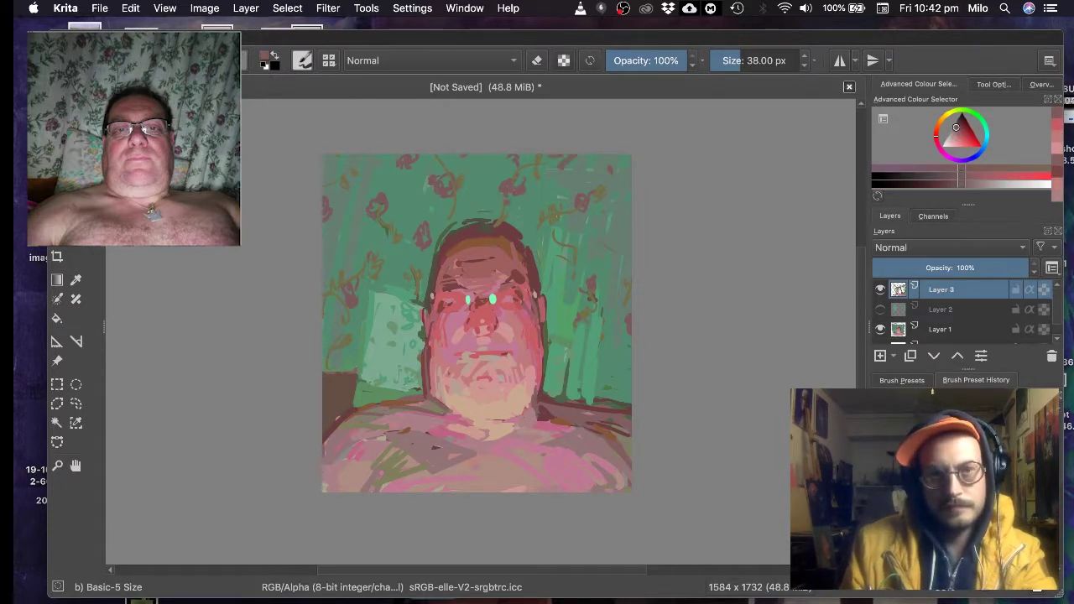
drag(455, 210, 465, 219)
ctrl+click(457, 206)
ctrl+click(460, 216)
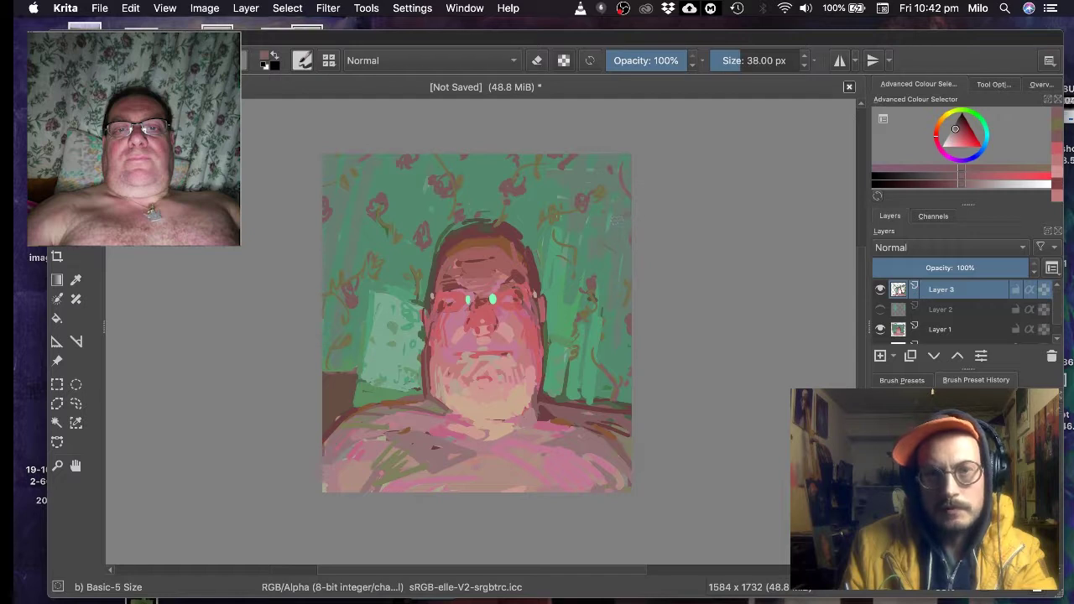
- Reduce the brush to 26 px and try a long wavy olive-brown stem down the curtain's outer edge above the right shoulder
key(ctrl)
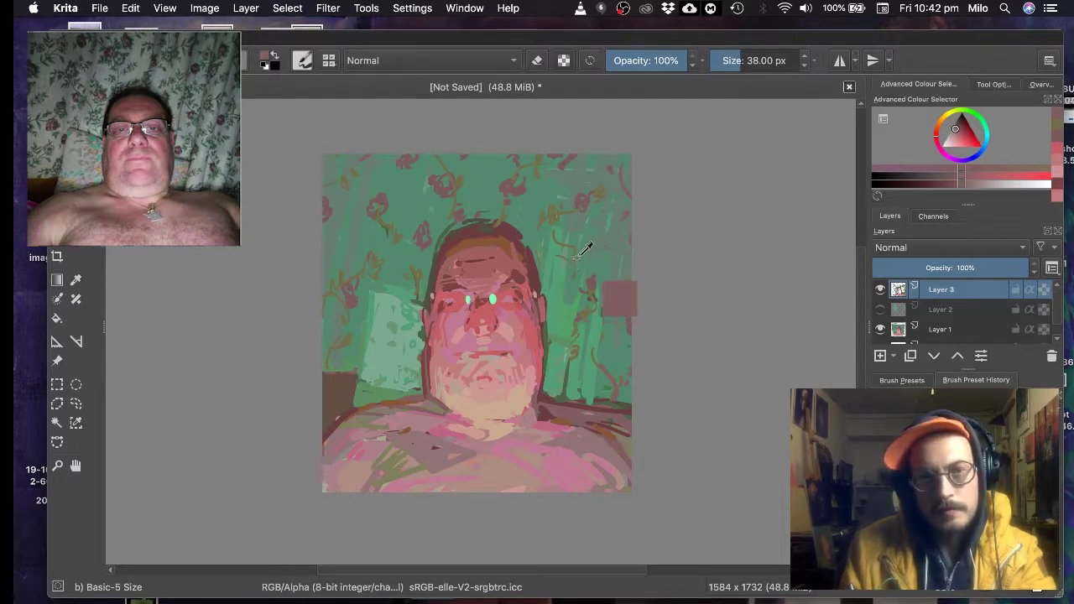
ctrl+click(595, 288)
key(bracketleft)
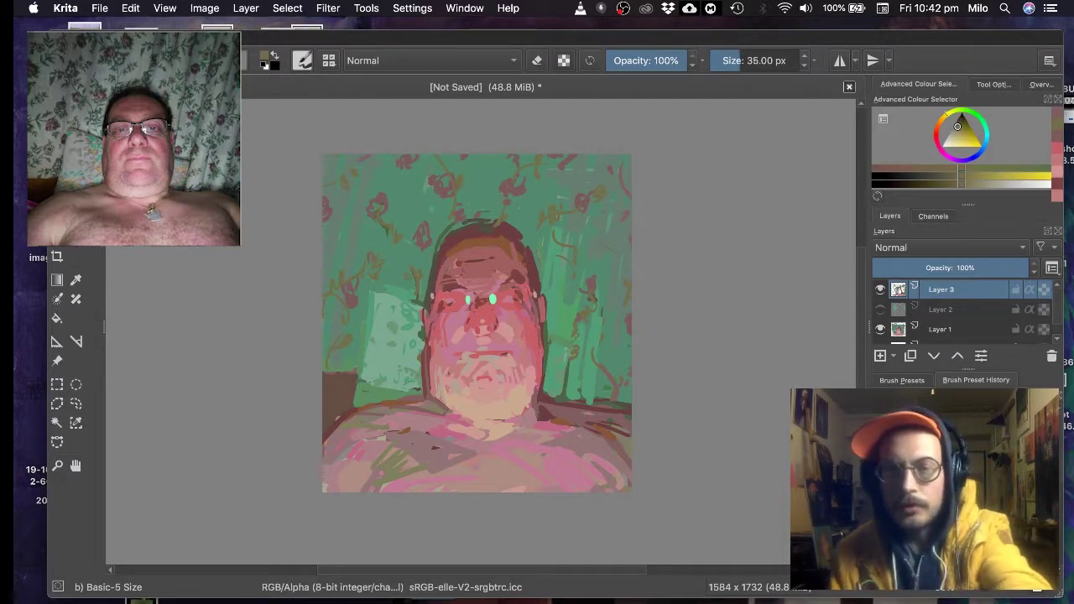
key(bracketleft)
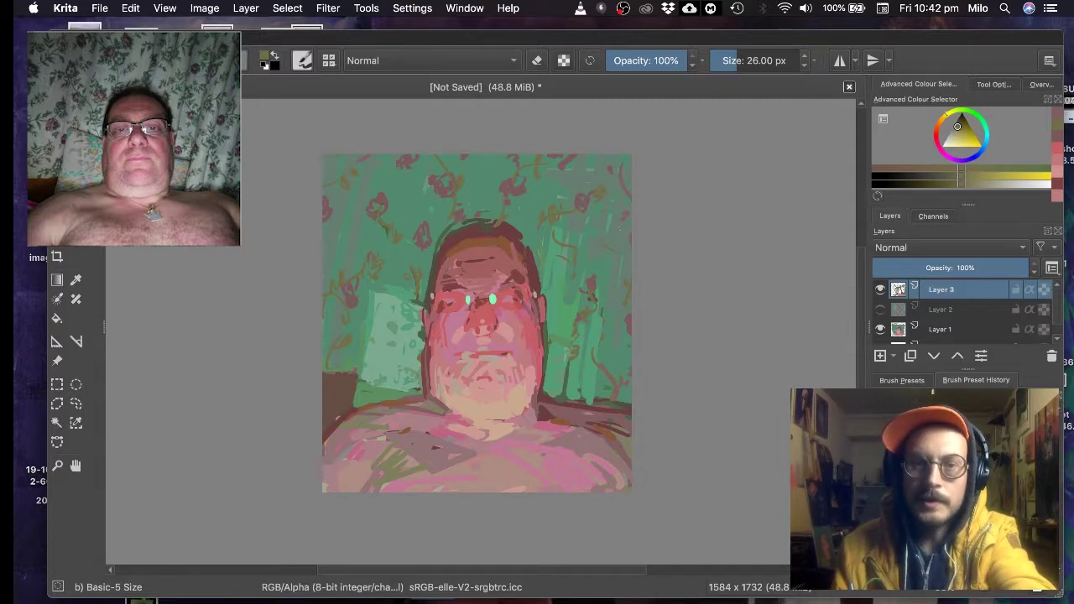
drag(620, 244, 622, 329)
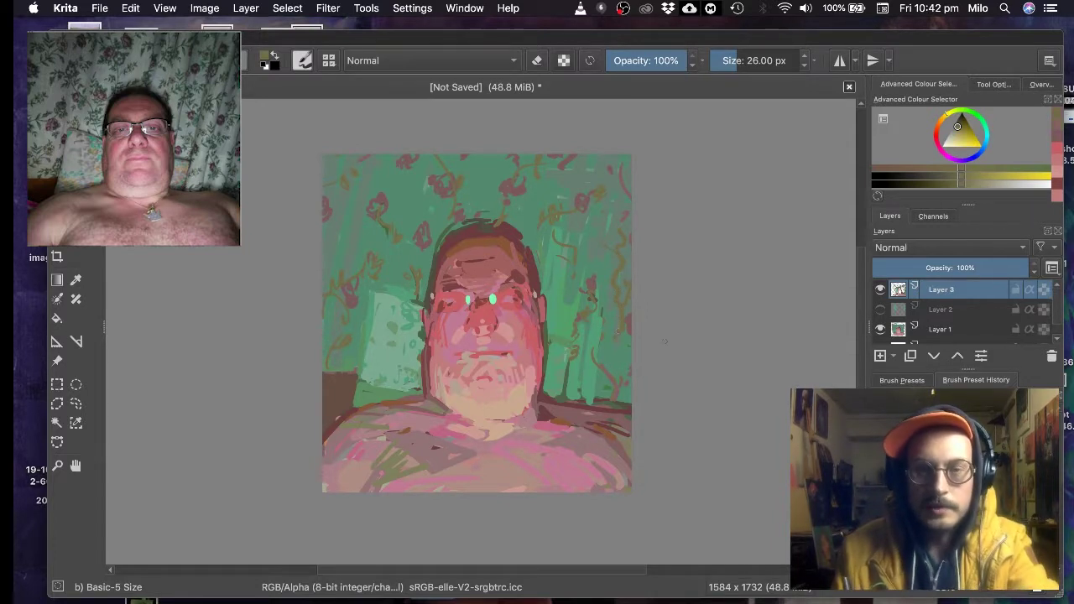
key(super+z)
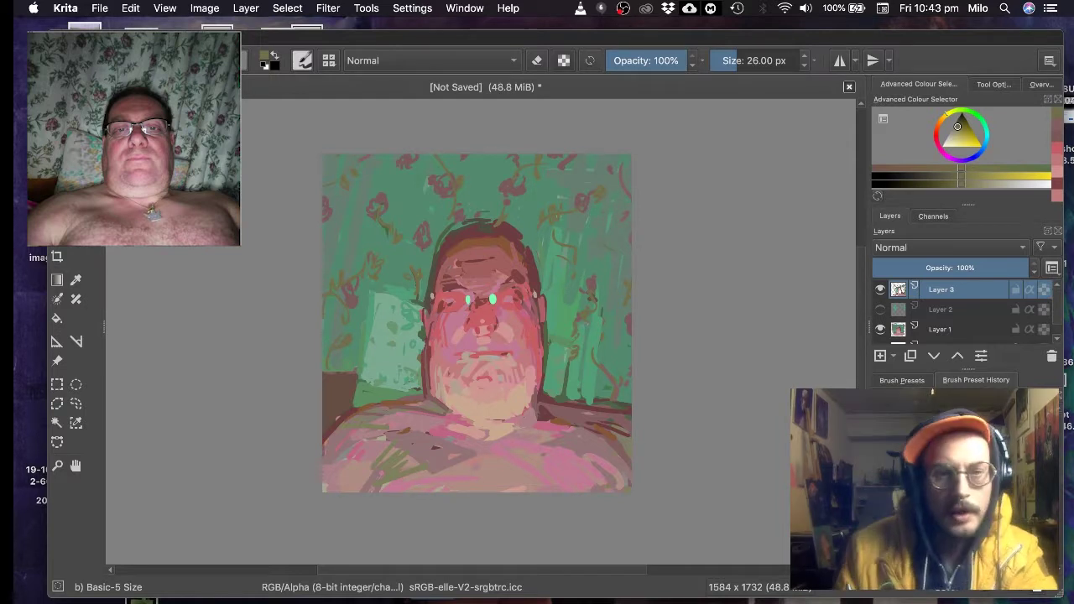
- Sample dark green, brown and muted red tones and touch up the shadowed upper edges of the shoulders
super+click(564, 398)
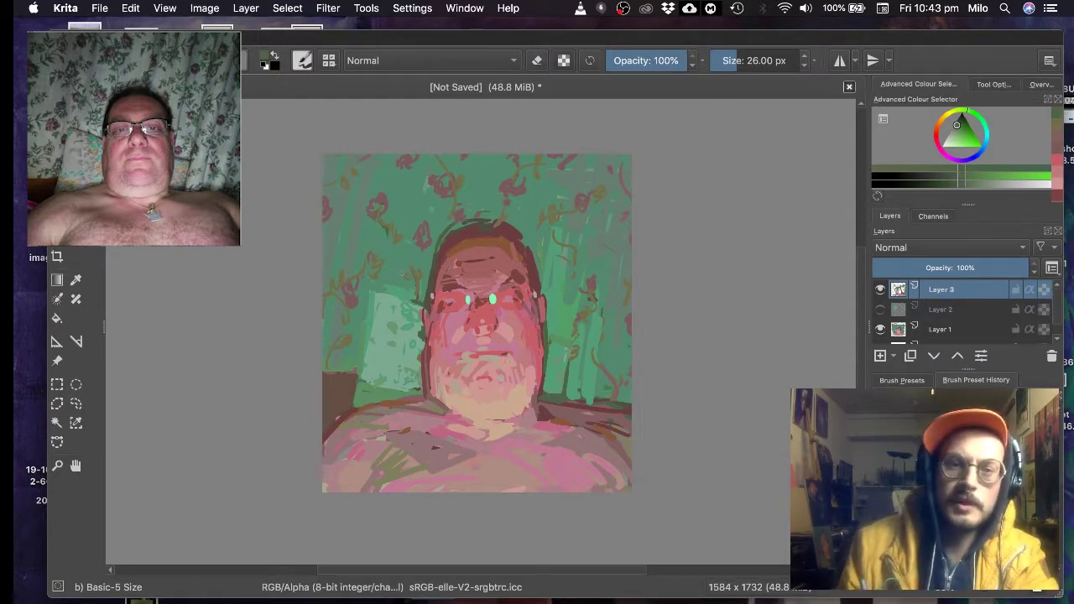
super+click(592, 418)
drag(602, 421, 626, 434)
super+click(328, 368)
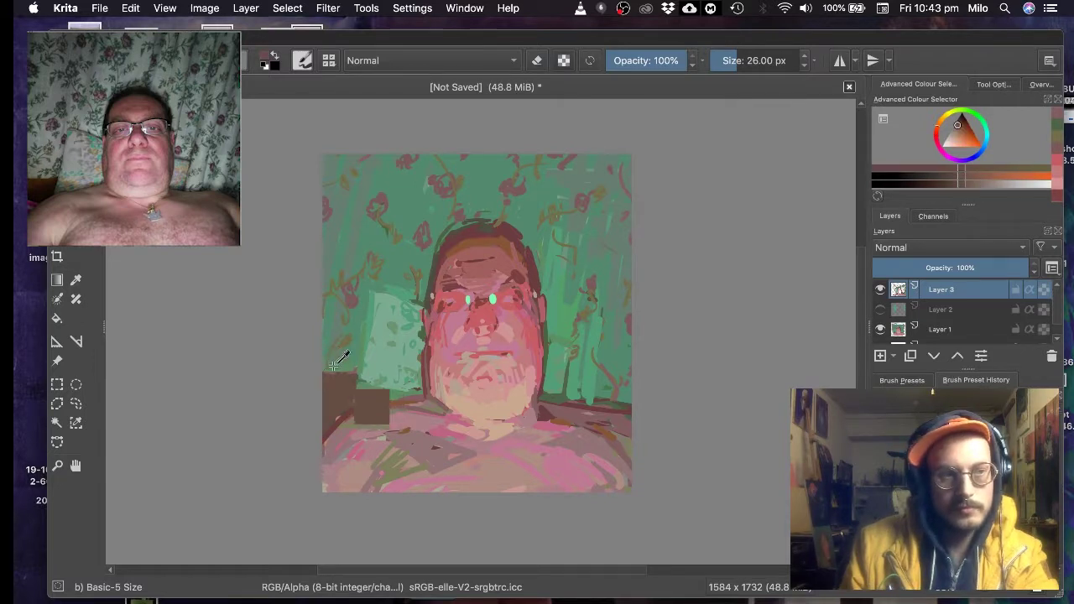
ctrl+click(396, 406)
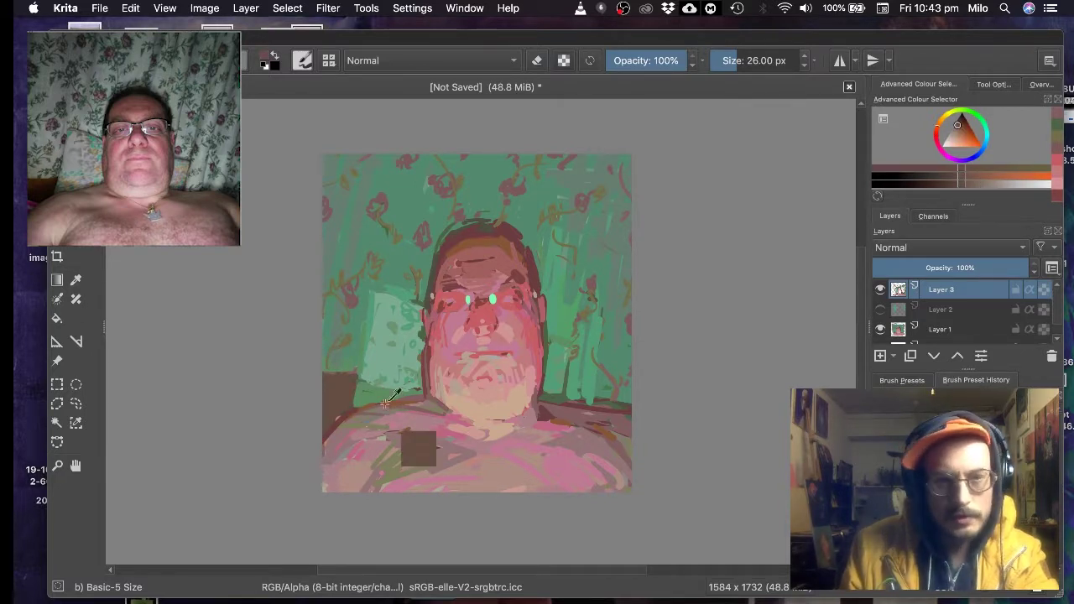
drag(401, 402, 566, 412)
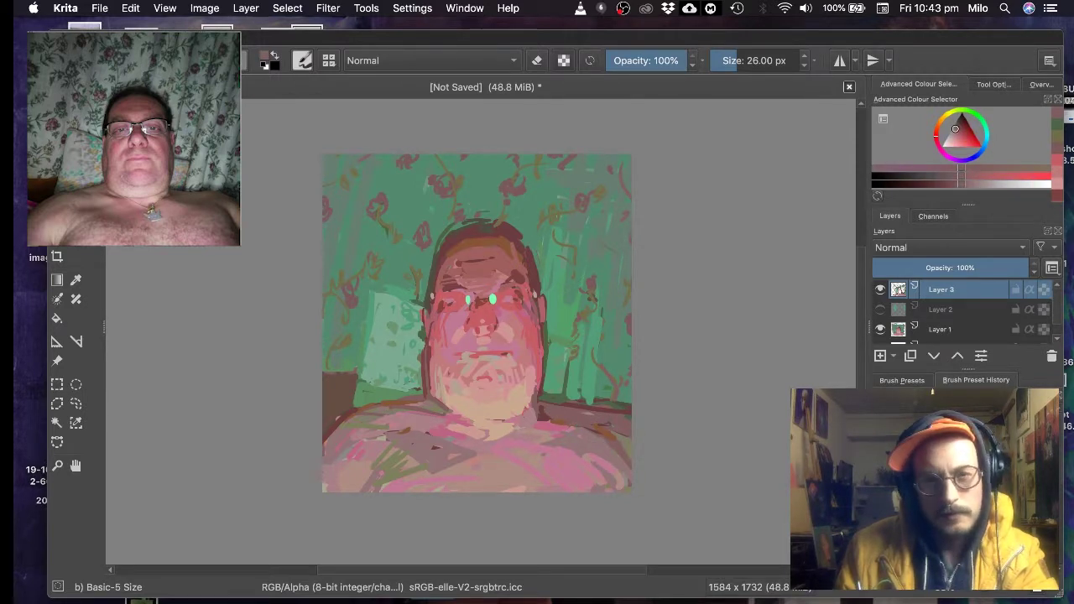
- Cover the top and outer slope of the right shoulder with sampled mauve and grey-brown strokes
ctrl+click(618, 403)
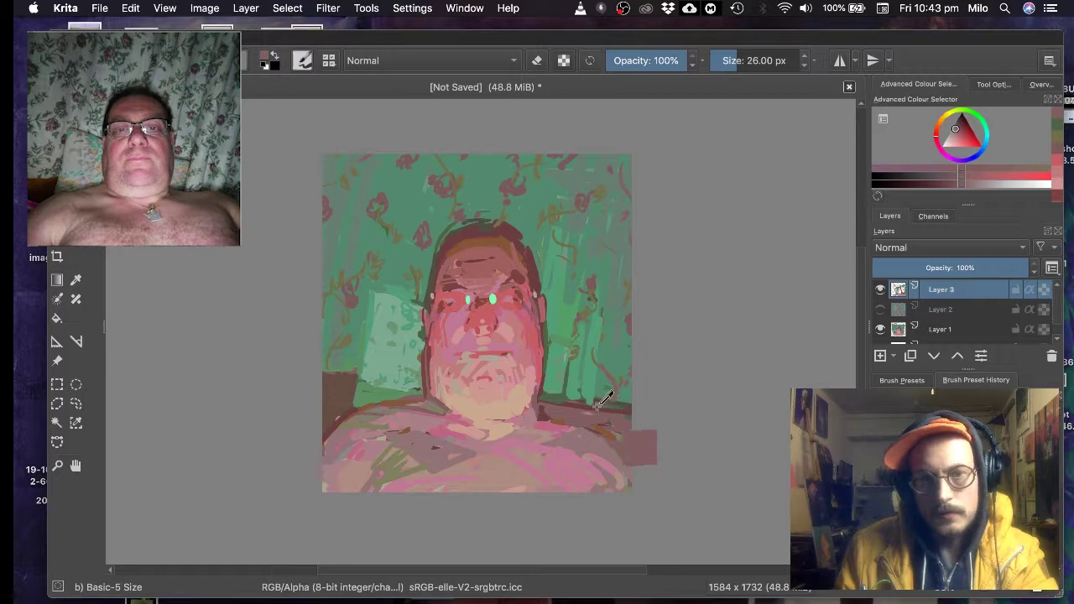
mouse_move(622, 403)
mouse_down()
mouse_move(619, 393)
mouse_move(547, 393)
mouse_move(569, 401)
mouse_move(543, 414)
mouse_up()
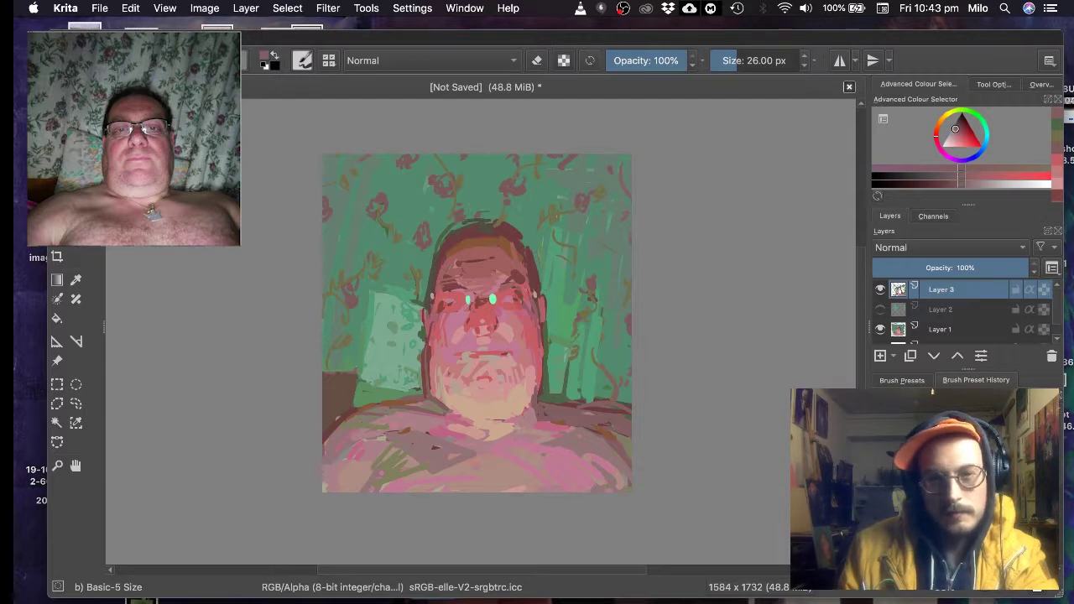
ctrl+click(611, 419)
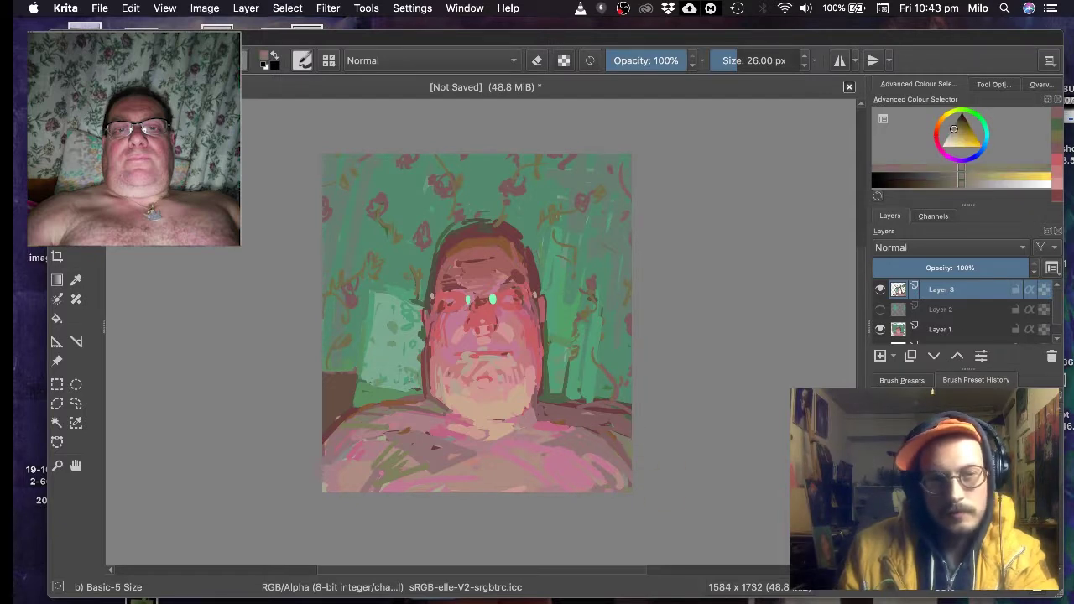
drag(613, 422, 634, 433)
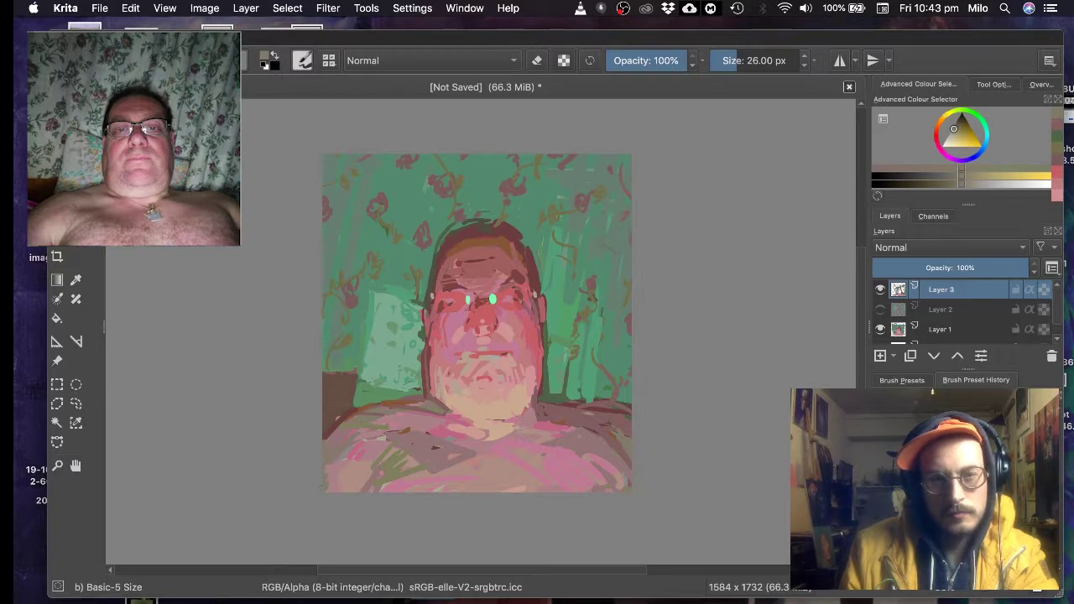
- Repaint the top of the left shoulder and the area beside the neck with sampled mauves, browns and greens
ctrl+click(424, 406)
mouse_move(398, 405)
mouse_down()
mouse_move(430, 399)
mouse_move(381, 407)
mouse_up()
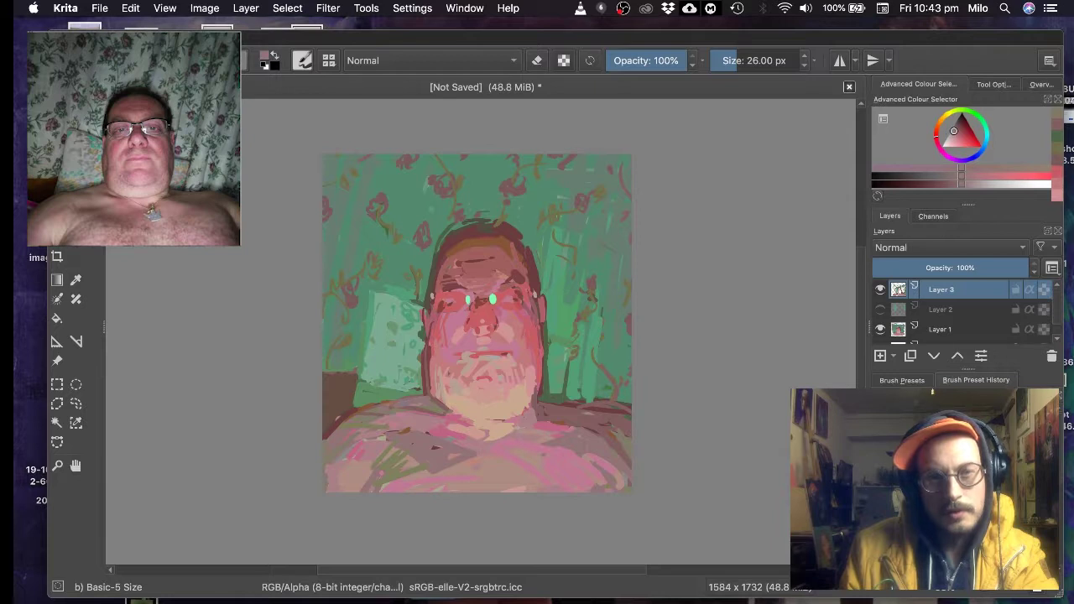
ctrl+click(390, 395)
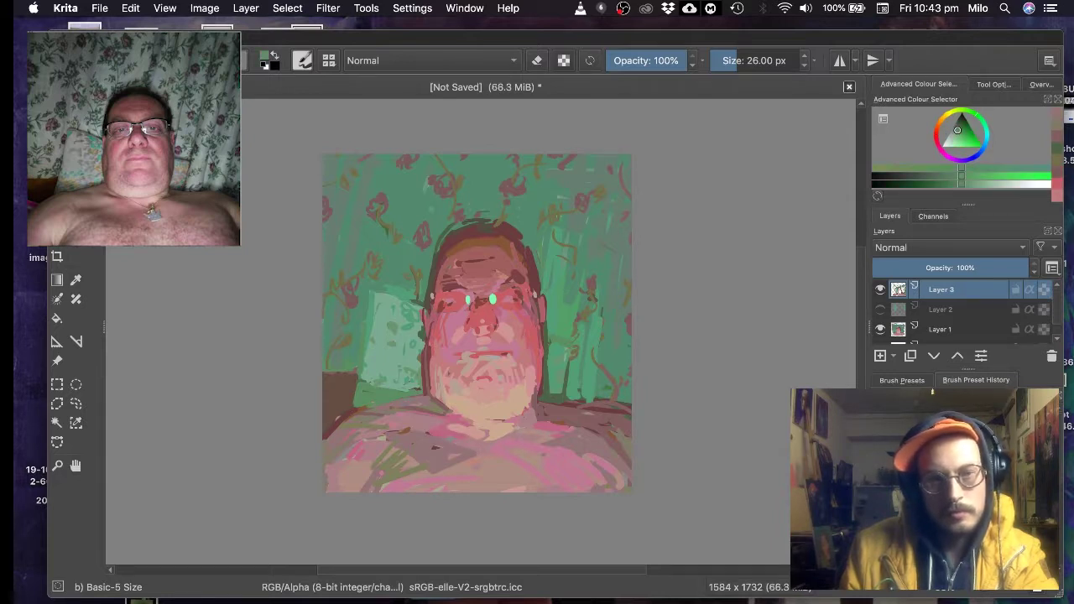
ctrl+click(332, 405)
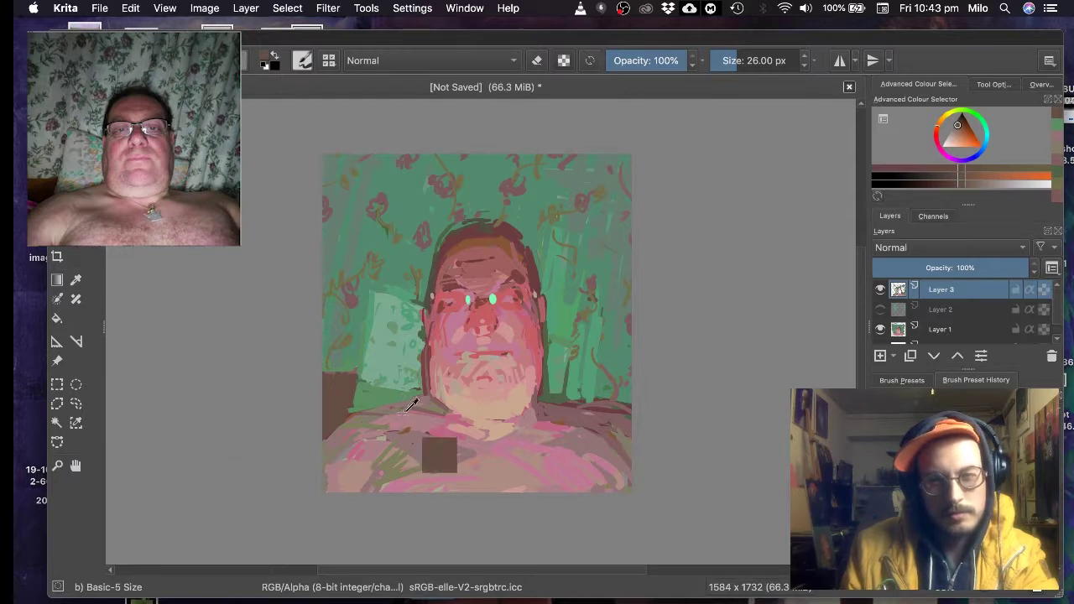
ctrl+click(457, 435)
drag(419, 409, 465, 435)
ctrl+click(396, 402)
ctrl+click(424, 393)
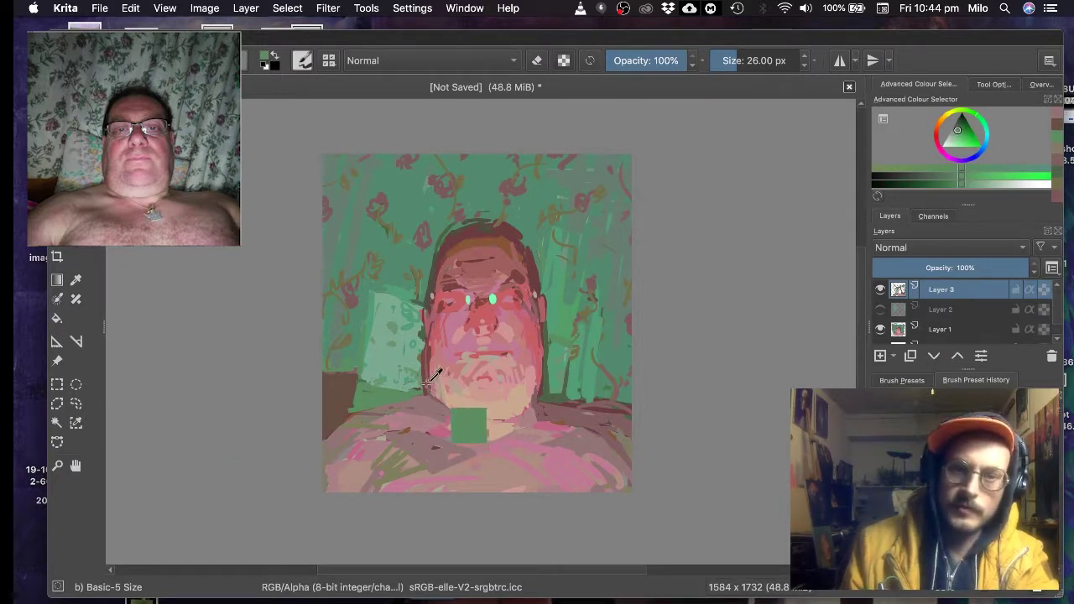
- Reduce the brush to 14 px and draw thin dark red contours along the left jaw and shoulder
key(bracketleft)
key(bracketleft)
key(bracketleft)
key(bracketleft)
key(bracketleft)
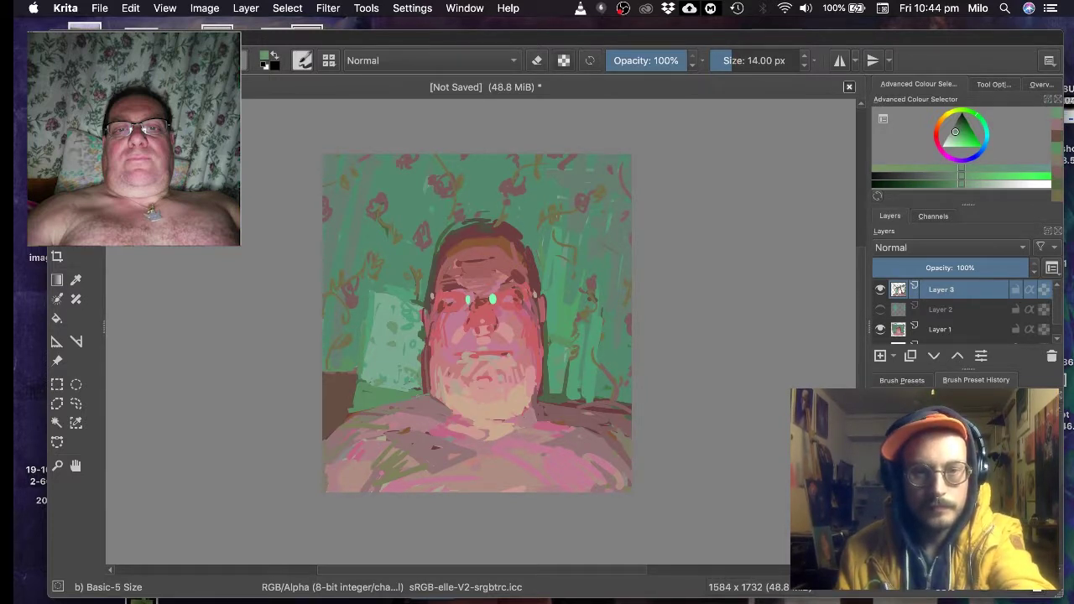
ctrl+click(429, 374)
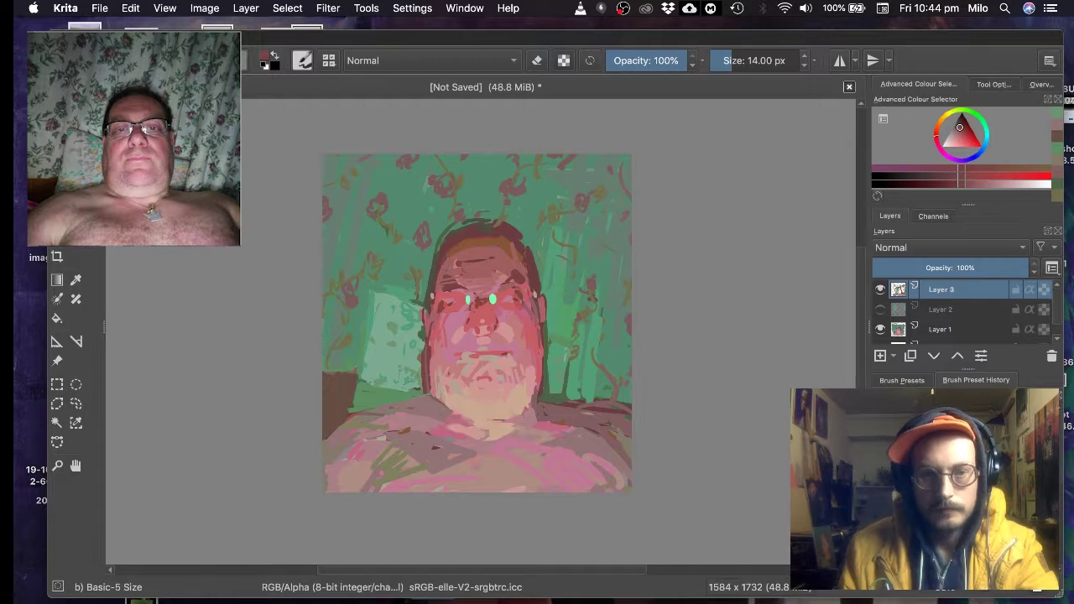
drag(424, 366, 427, 396)
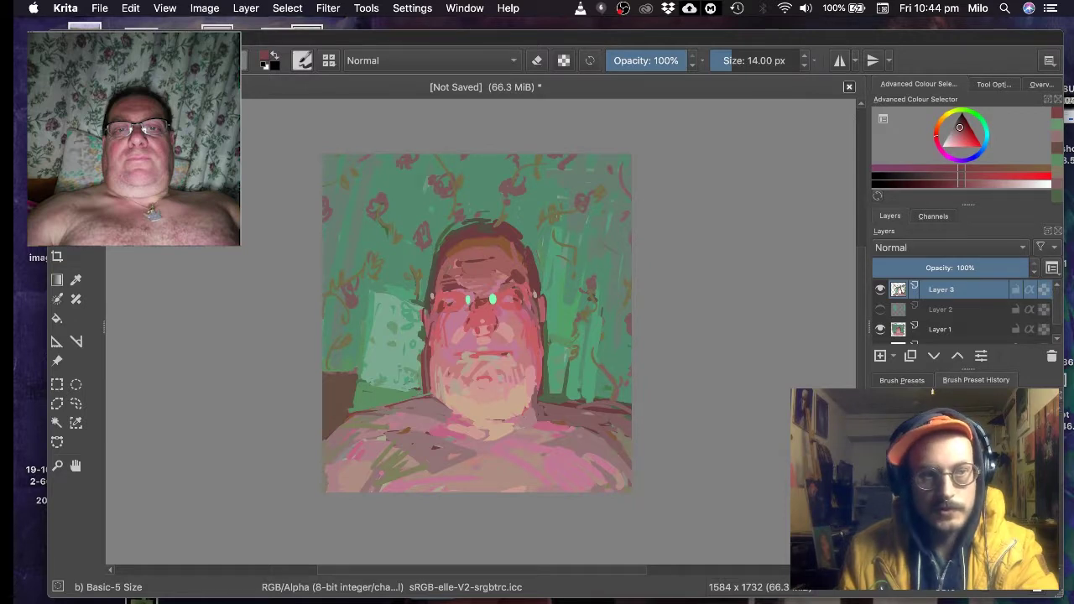
- Outline a small pendant on the centre of the chest in sampled brown and fill it with pale green
ctrl+click(475, 244)
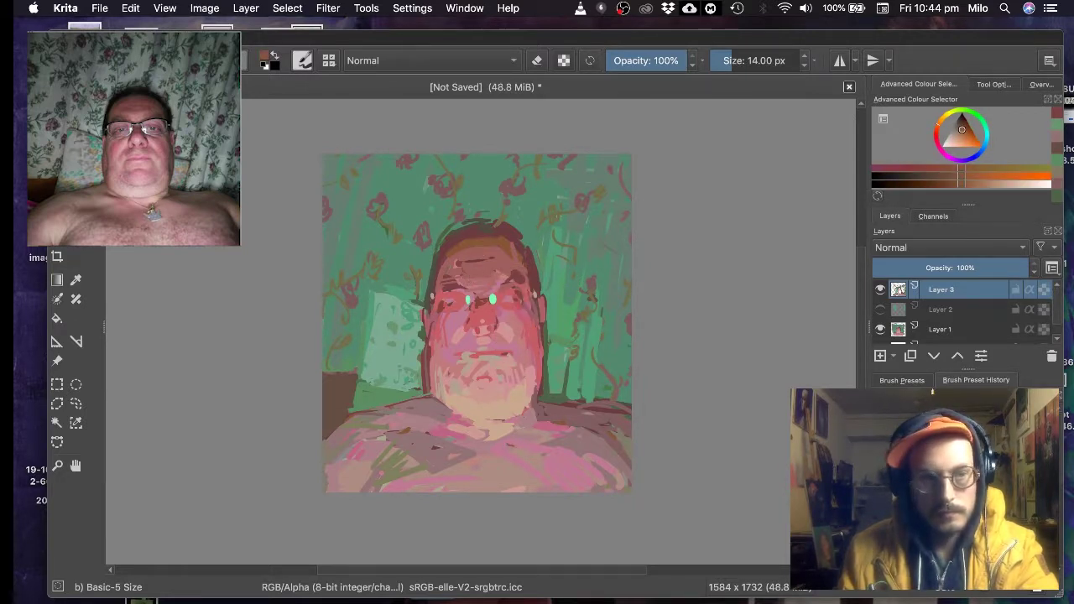
mouse_move(507, 446)
mouse_down()
mouse_move(495, 449)
mouse_move(517, 448)
mouse_up()
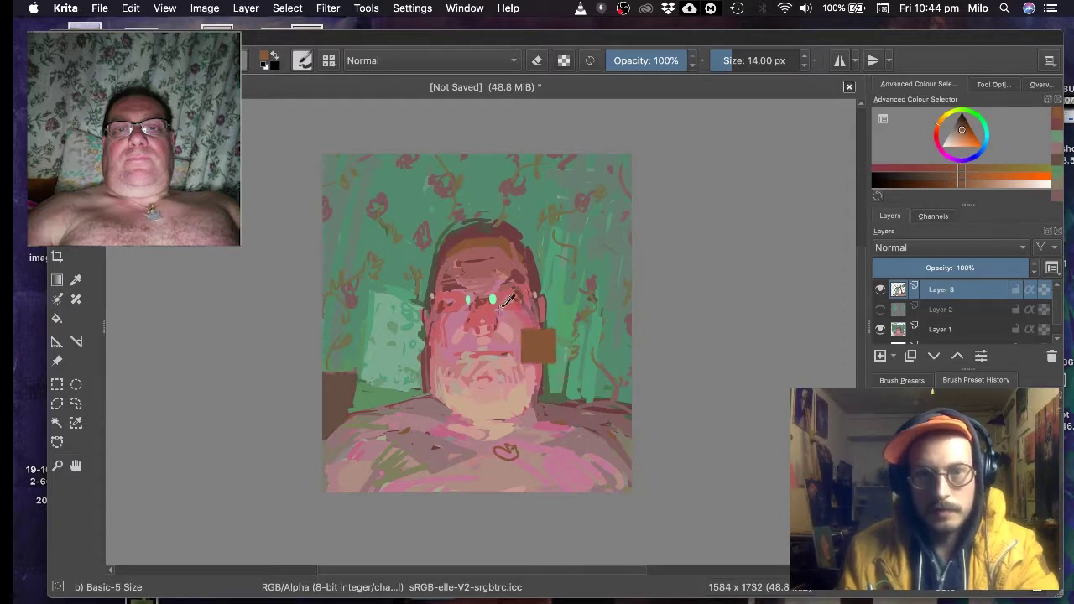
drag(508, 300, 395, 345)
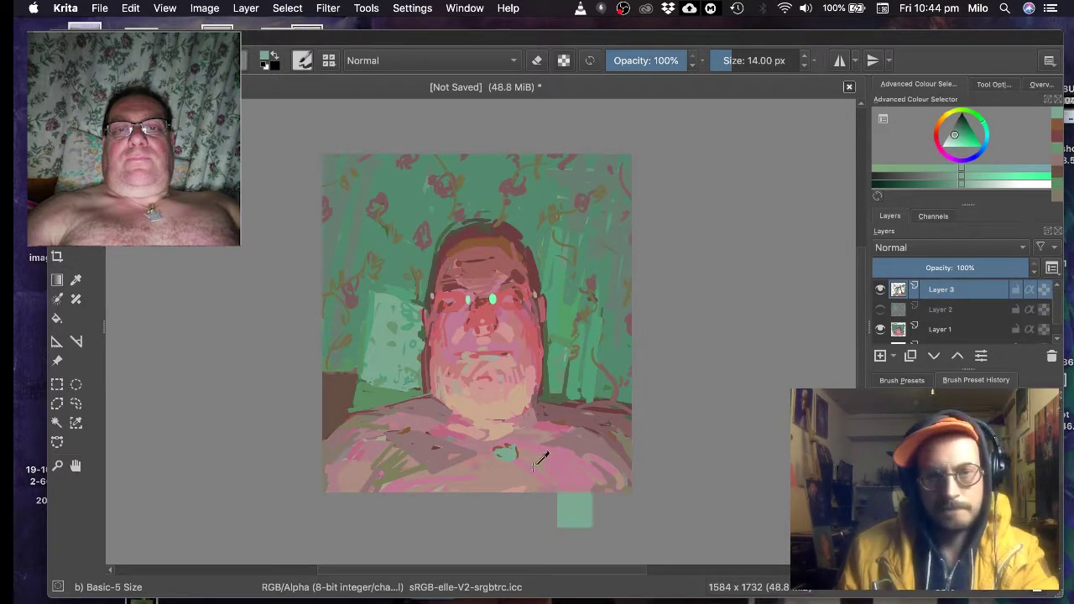
- Resample the pendant's green, pick a darker, duller shade and add short shading strokes across the pendant
ctrl+click(505, 453)
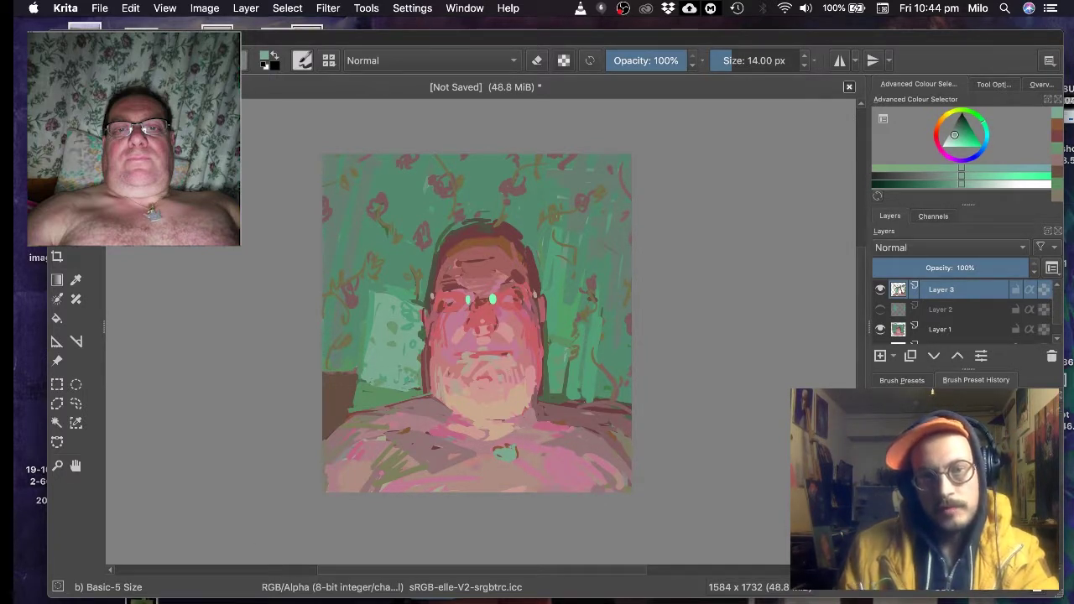
ctrl+click(627, 438)
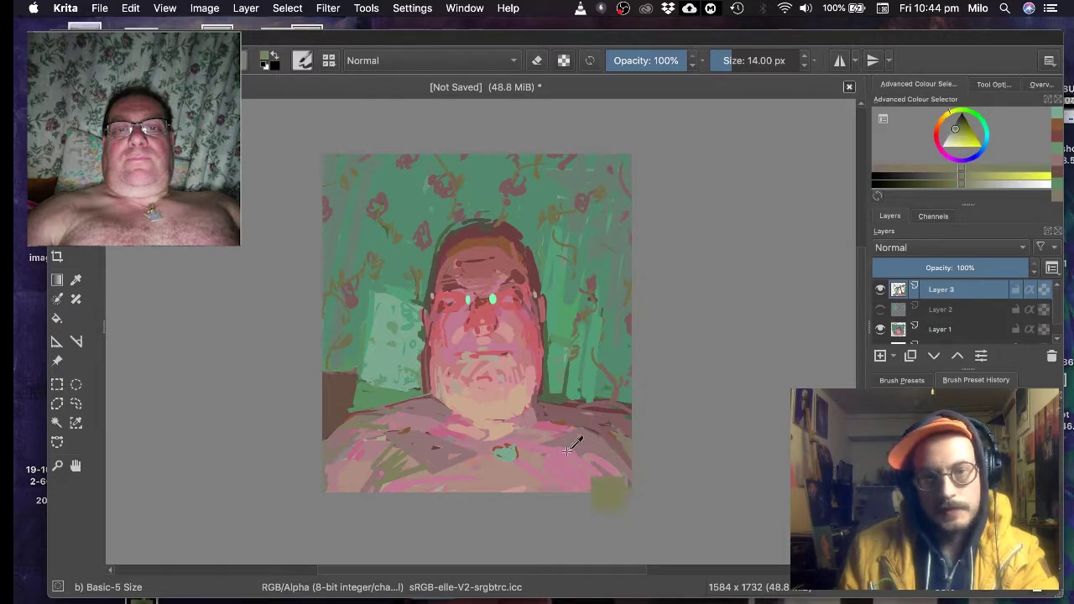
ctrl+click(507, 451)
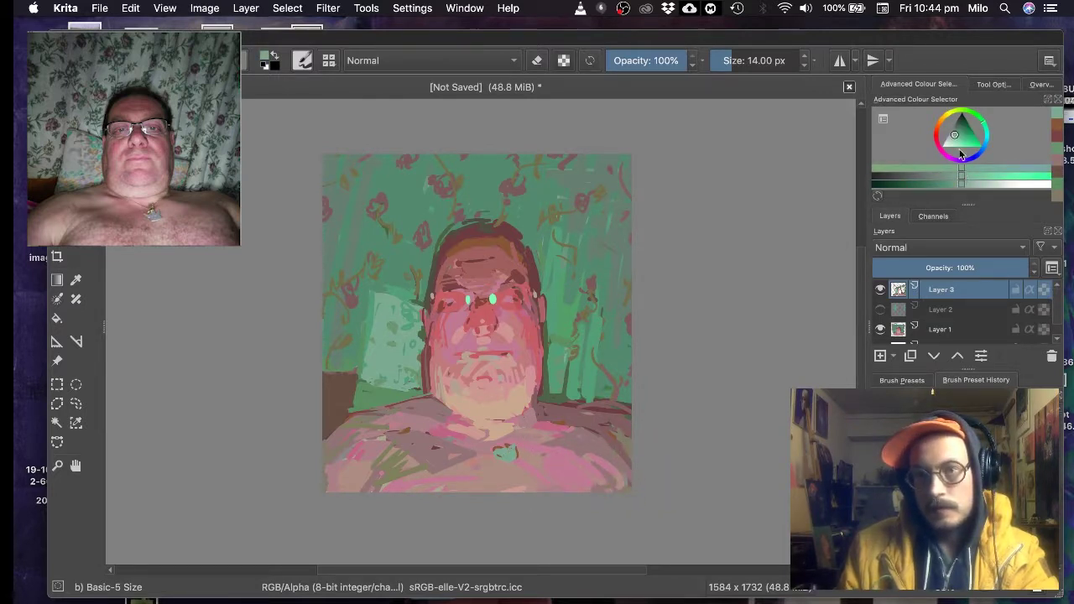
drag(956, 138, 951, 127)
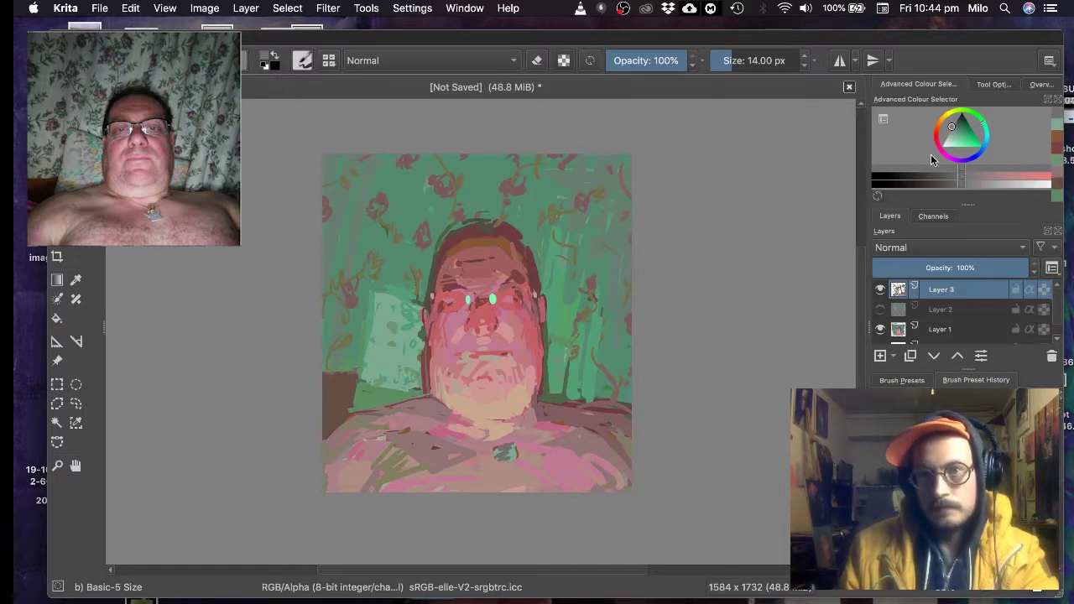
- Choose a muted, yellower pale green and repaint the small pendant on the chest with it
click(950, 131)
mouse_move(981, 116)
mouse_down()
mouse_move(969, 110)
mouse_move(953, 134)
mouse_up()
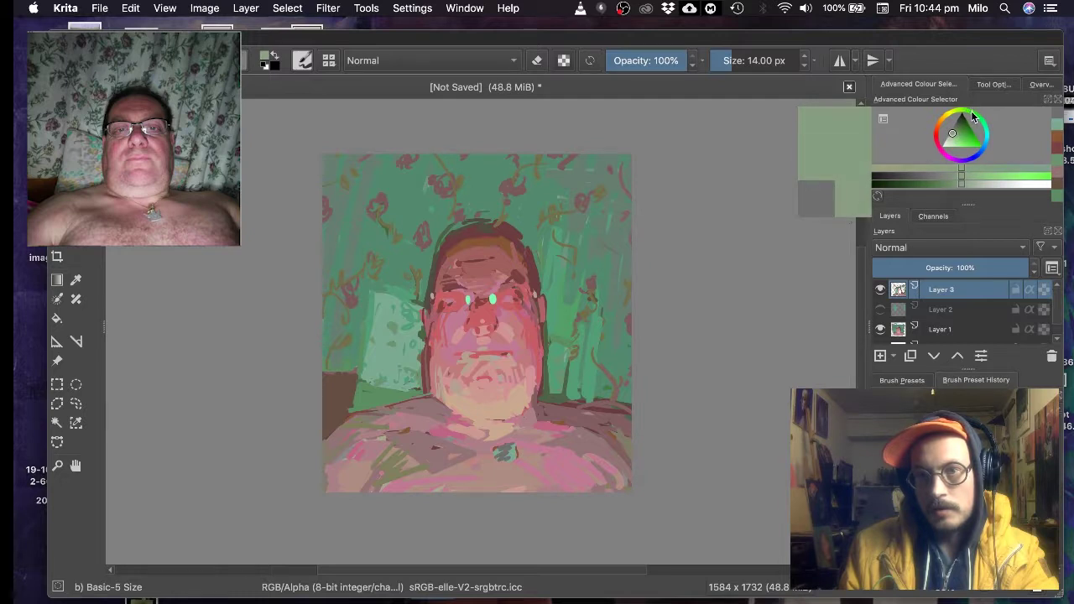
mouse_move(501, 450)
mouse_down()
mouse_move(511, 446)
mouse_move(499, 459)
mouse_move(508, 459)
mouse_up()
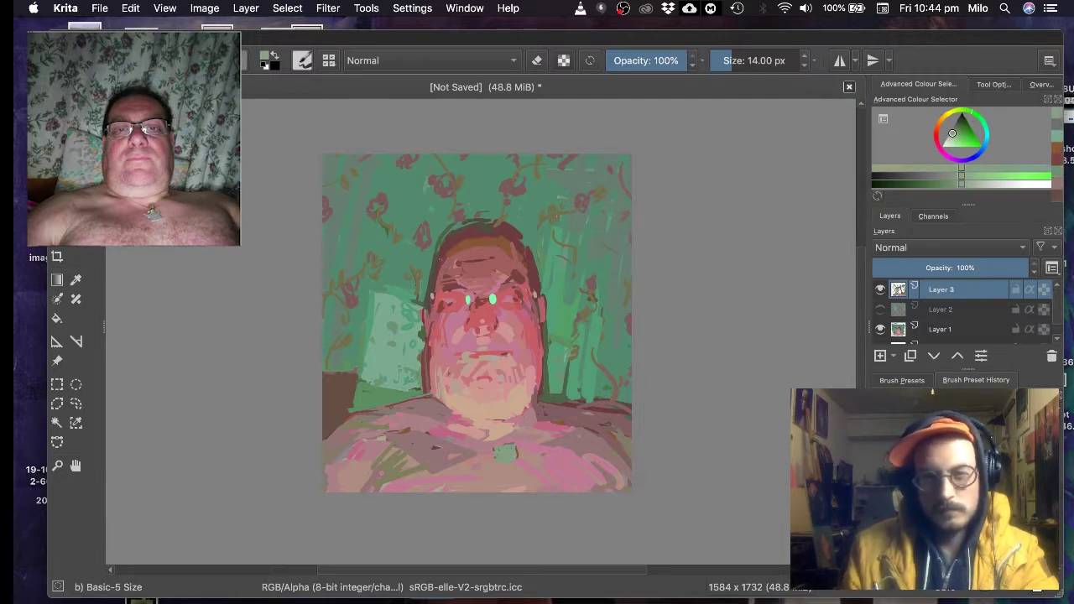
- Enlarge the brush to 55 px and touch up the base of the chin and the upper chest with sampled flesh tones
ctrl+click(452, 403)
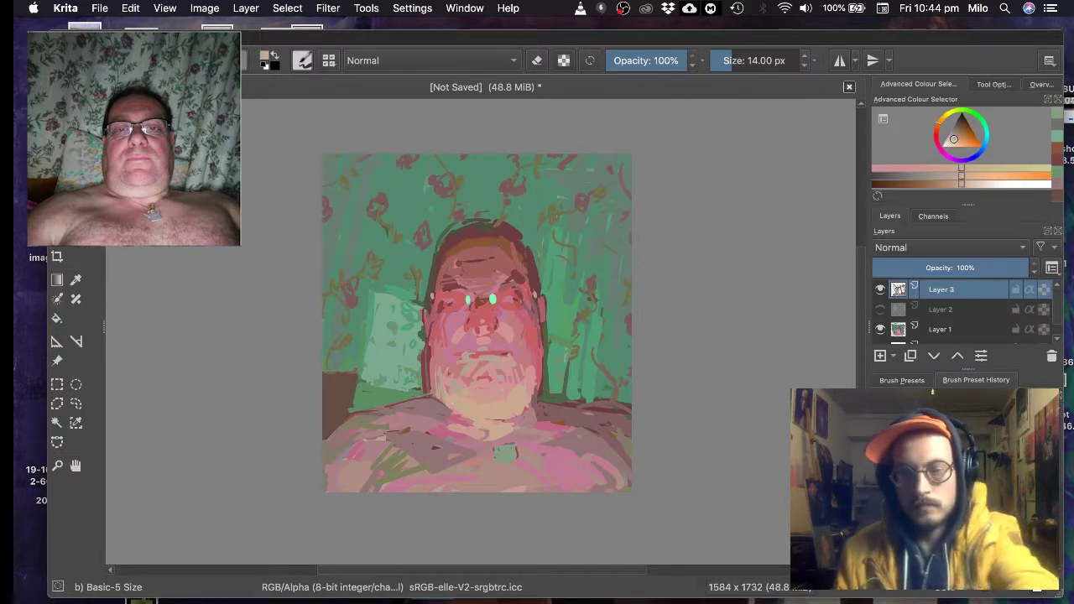
key(bracketright)
key(bracketright)
key(bracketright)
key(bracketright)
key(bracketright)
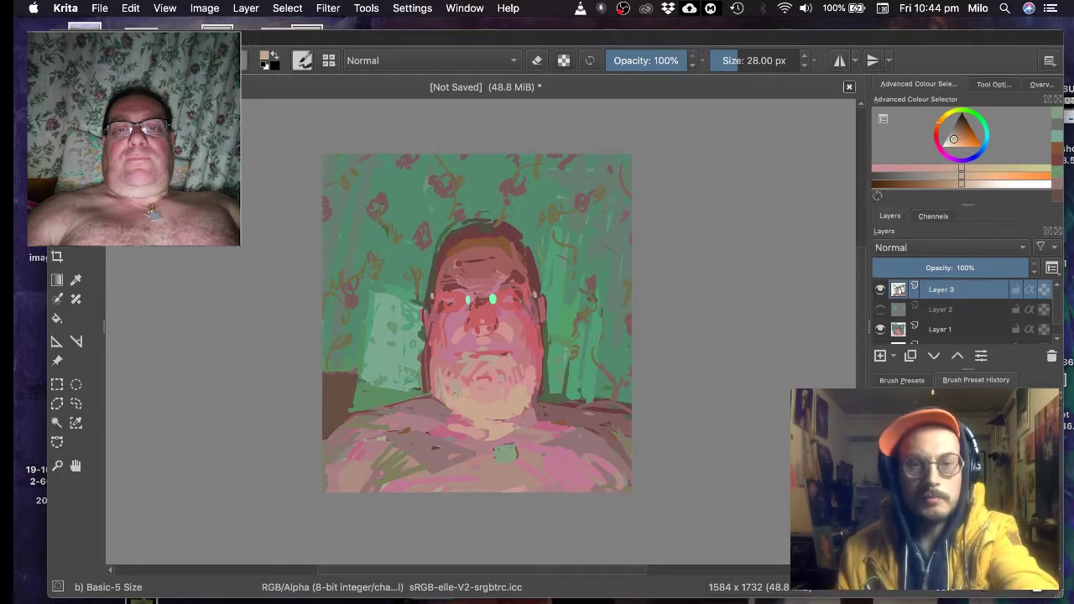
key(bracketright)
key(bracketright)
key(bracketright)
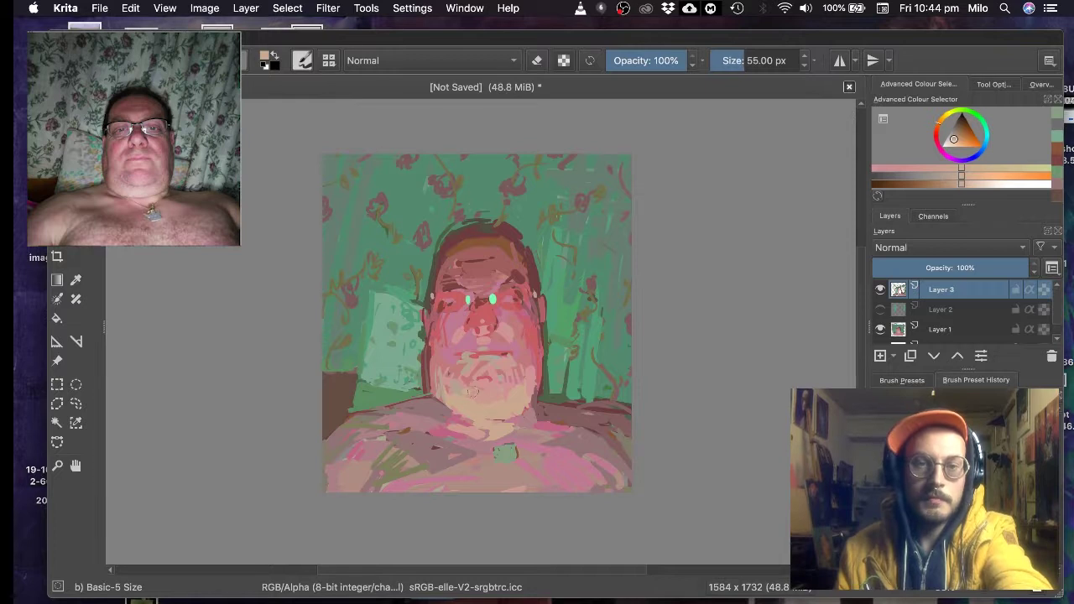
ctrl+click(488, 393)
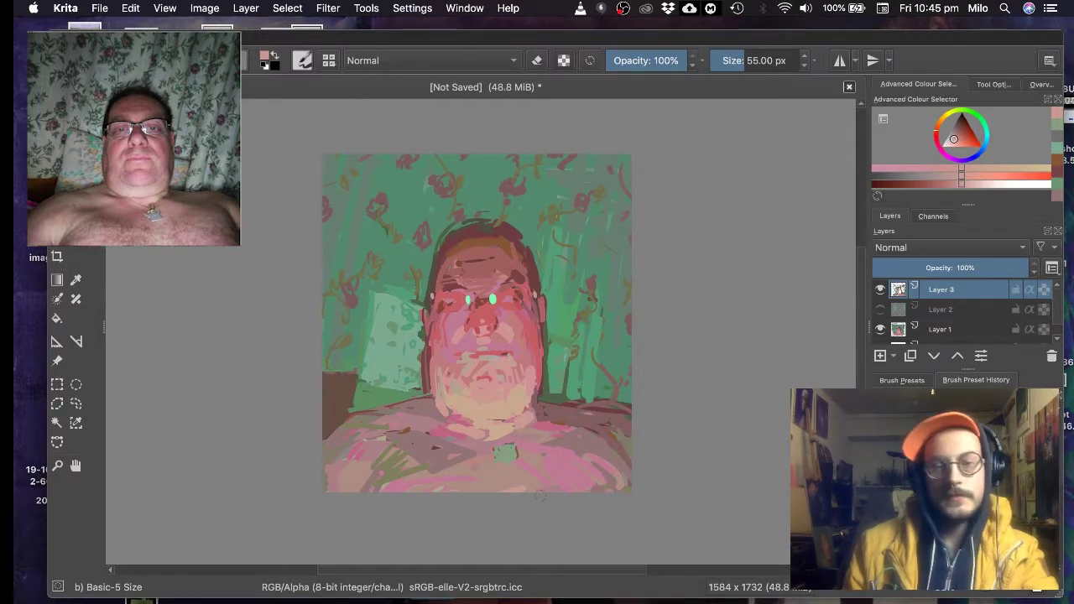
ctrl+click(548, 436)
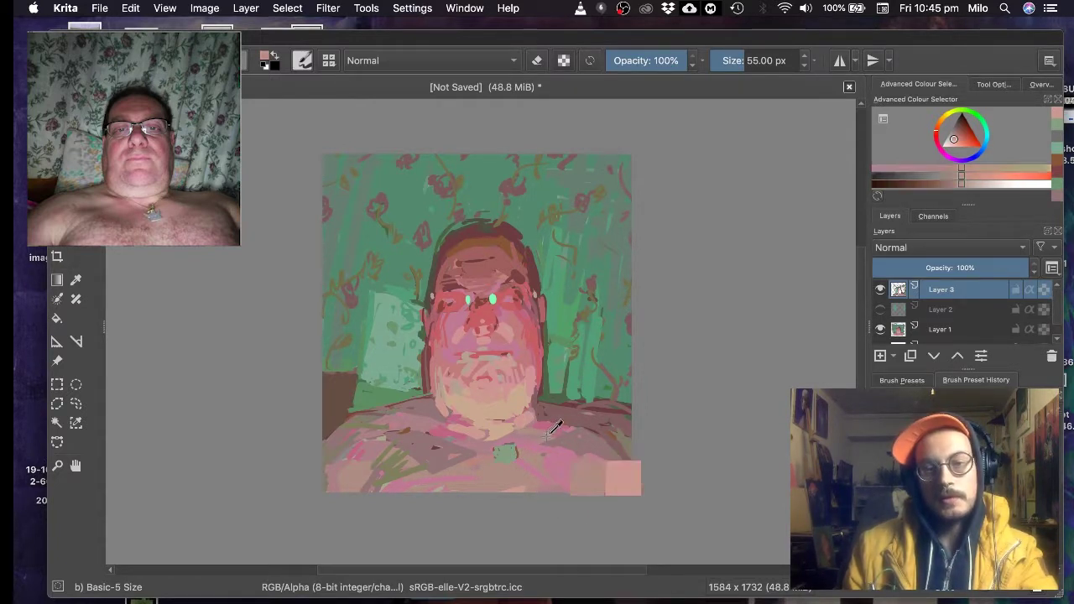
drag(543, 444, 553, 444)
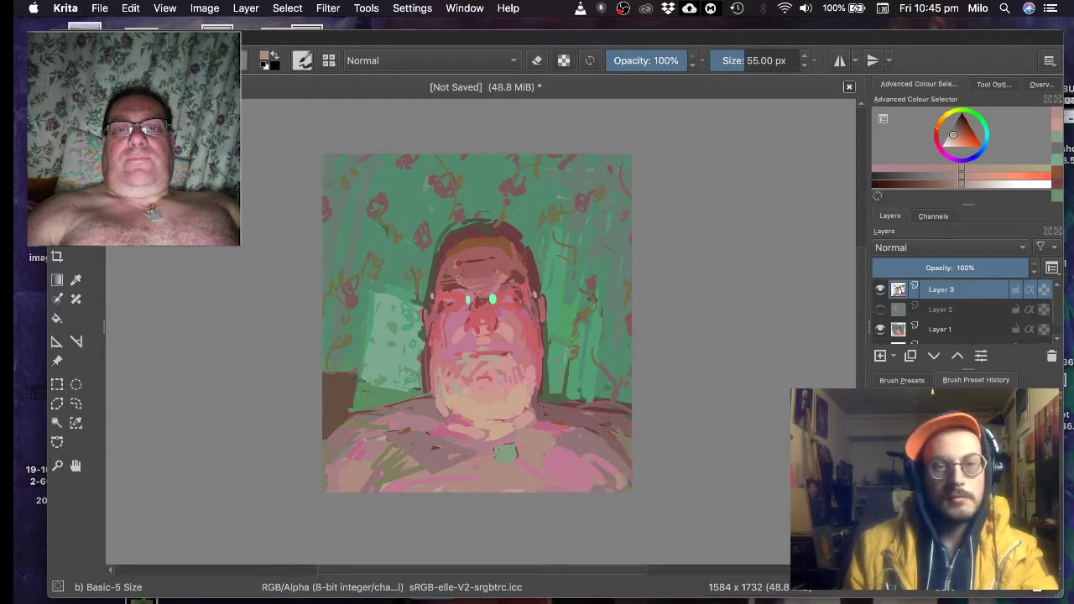
- Dab pink spots on the pale green pillow beside the face and stroke sampled dark red along the right shoulder's upper edge
ctrl+click(428, 353)
click(412, 349)
click(407, 333)
ctrl+click(406, 315)
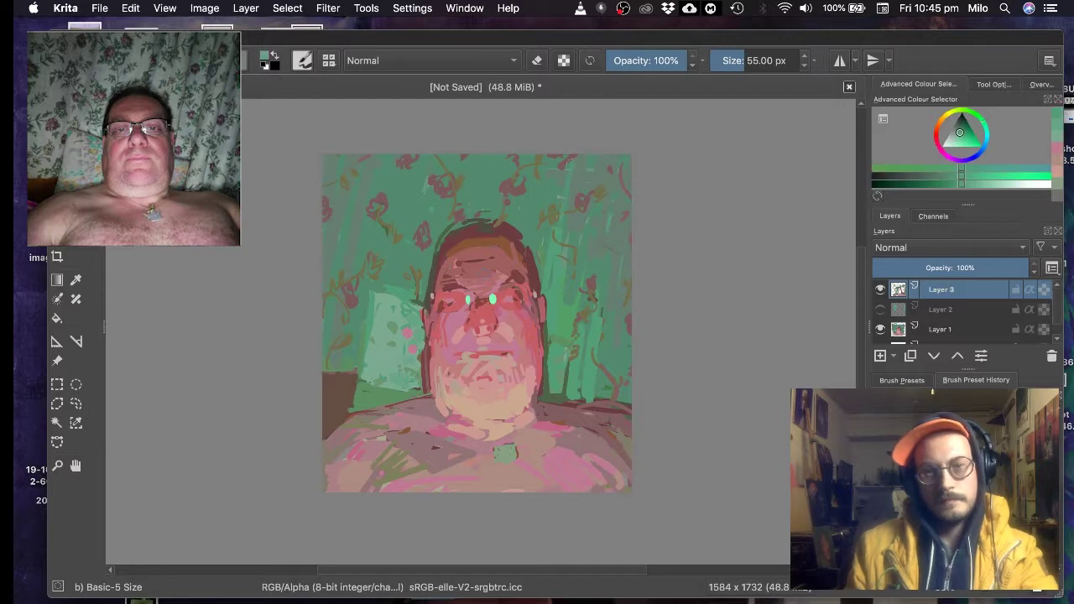
ctrl+click(542, 371)
drag(594, 386, 596, 400)
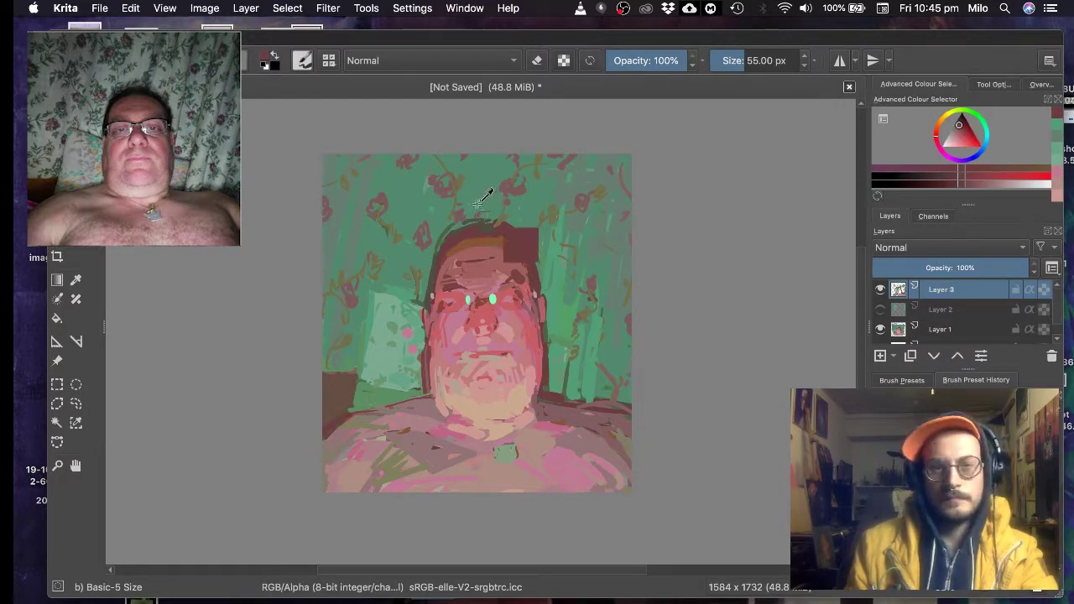
- Darken the hair across the top and sides of the head with a darker sampled brown and a dark muted green
ctrl+click(478, 231)
drag(960, 127, 956, 120)
mouse_move(449, 241)
mouse_down()
mouse_move(487, 225)
mouse_move(461, 230)
mouse_move(514, 240)
mouse_move(471, 232)
mouse_up()
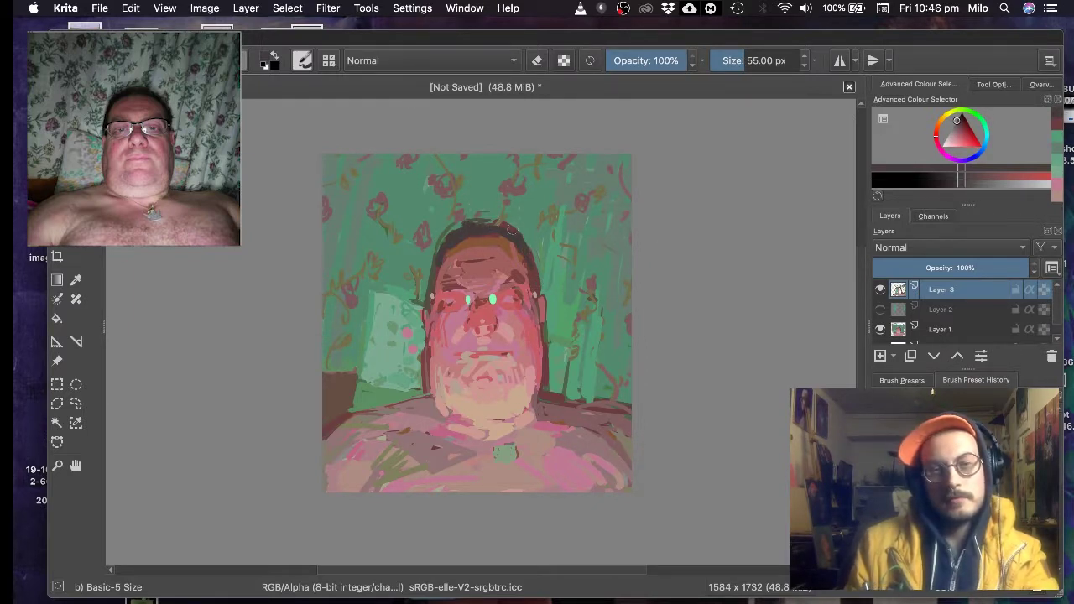
super+click(449, 232)
drag(456, 226, 442, 244)
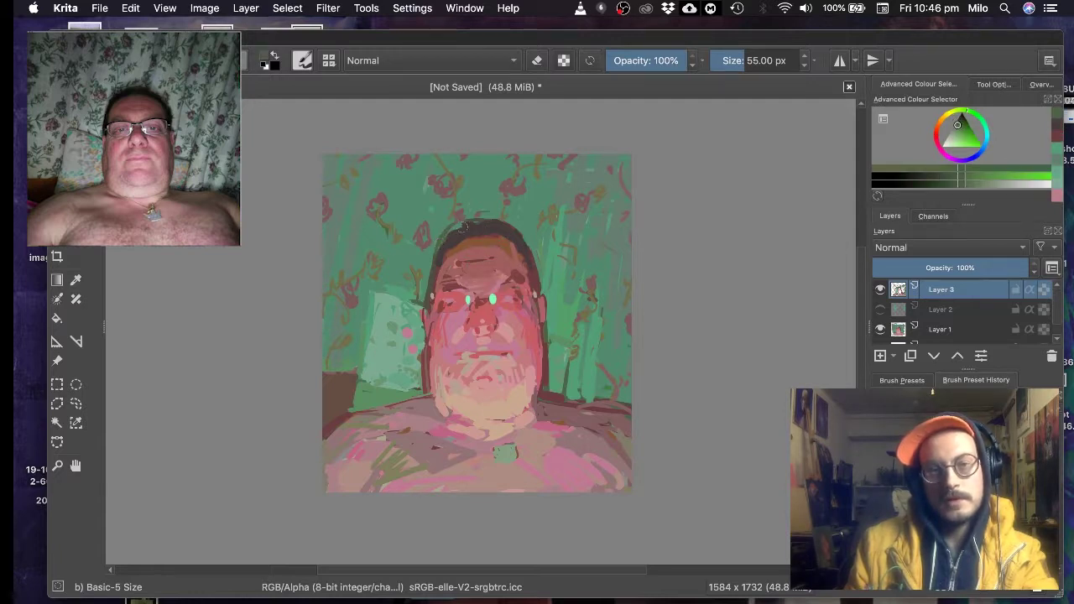
mouse_move(519, 231)
mouse_down()
mouse_move(528, 244)
mouse_move(516, 222)
mouse_up()
- Touch up the lower right curtain with a sampled colour and dab dark green leaves beside the upper-left flower
super+click(591, 370)
drag(602, 361, 601, 390)
super+click(423, 394)
super+click(454, 227)
drag(379, 217, 388, 226)
- Reduce the brush to 14 px and draw small dark green leaves and stems around the flowers on both sides of the curtain
key(bracketleft)
key(bracketleft)
key(bracketleft)
key(bracketleft)
key(bracketleft)
key(bracketleft)
key(bracketleft)
key(bracketleft)
key(bracketleft)
key(bracketleft)
key(bracketleft)
key(bracketleft)
key(bracketleft)
key(bracketleft)
key(bracketleft)
key(bracketleft)
key(bracketleft)
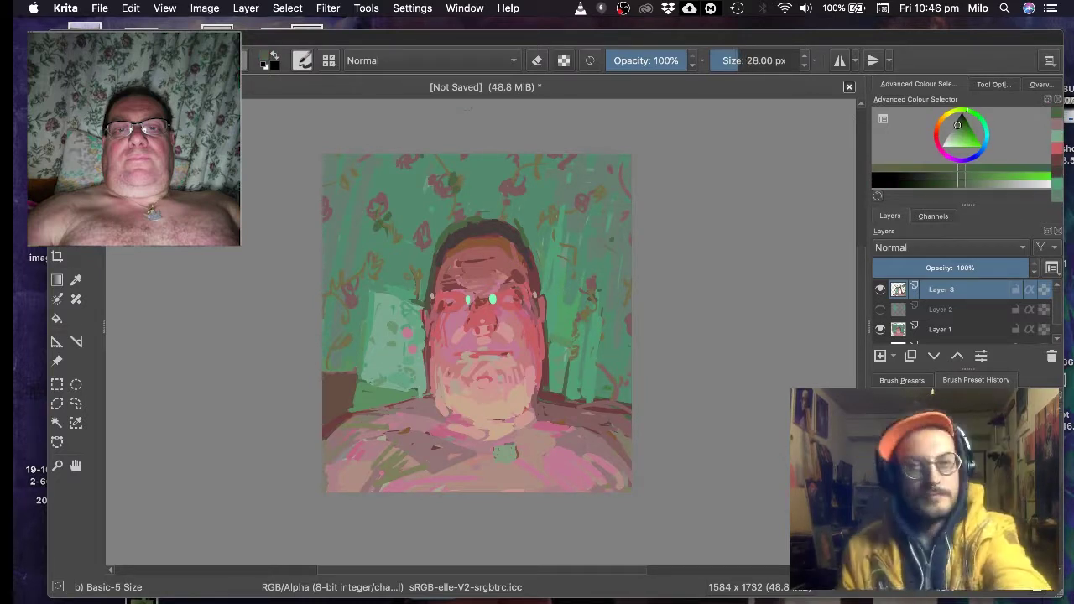
drag(410, 285, 415, 294)
drag(352, 270, 356, 274)
drag(568, 197, 573, 209)
drag(579, 198, 586, 192)
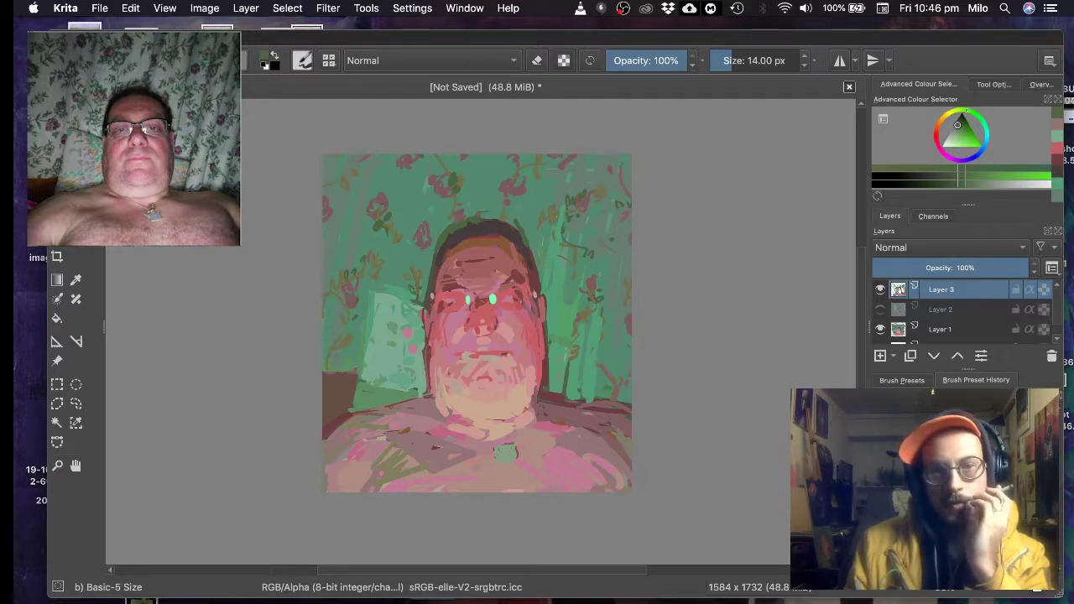
- Draw thin dark green vines along the curtain's outer edges and upper corners, undoing the last stroke near the right shoulder
drag(619, 250, 629, 242)
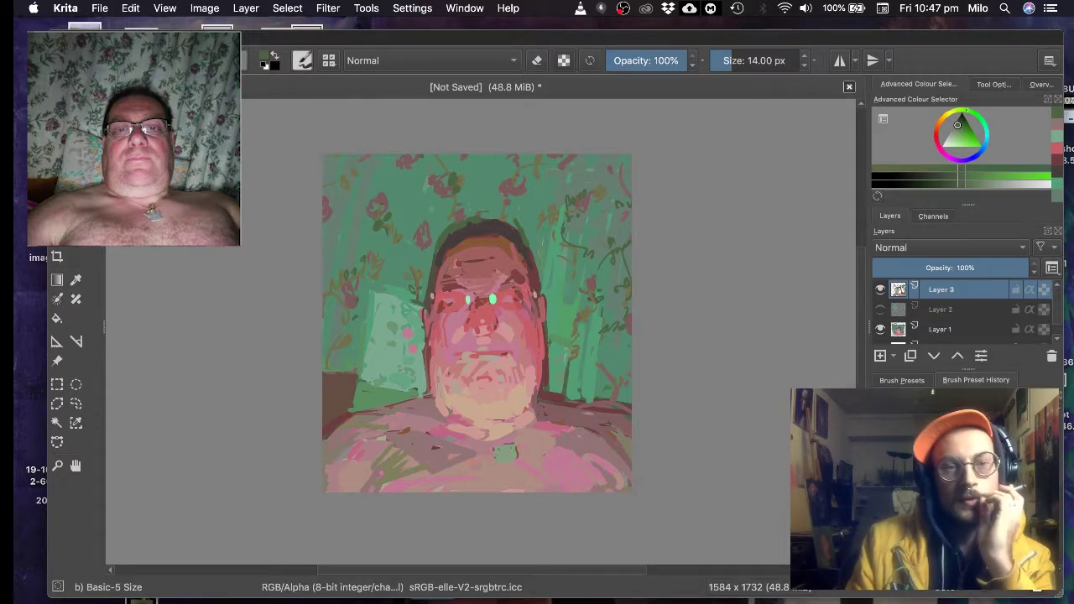
drag(341, 235, 324, 253)
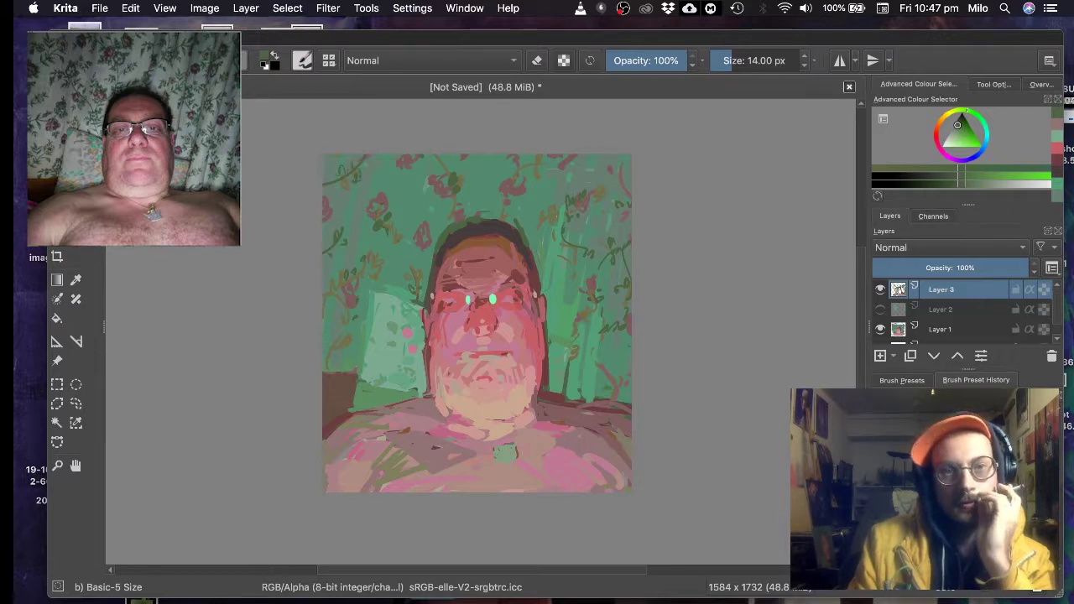
drag(625, 159, 623, 186)
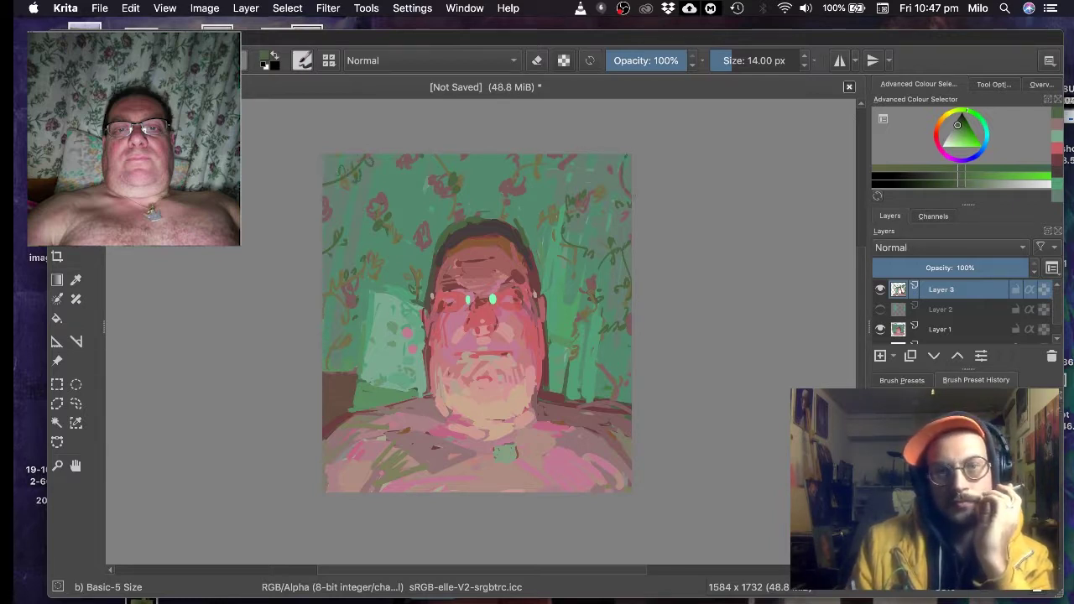
drag(615, 380, 608, 400)
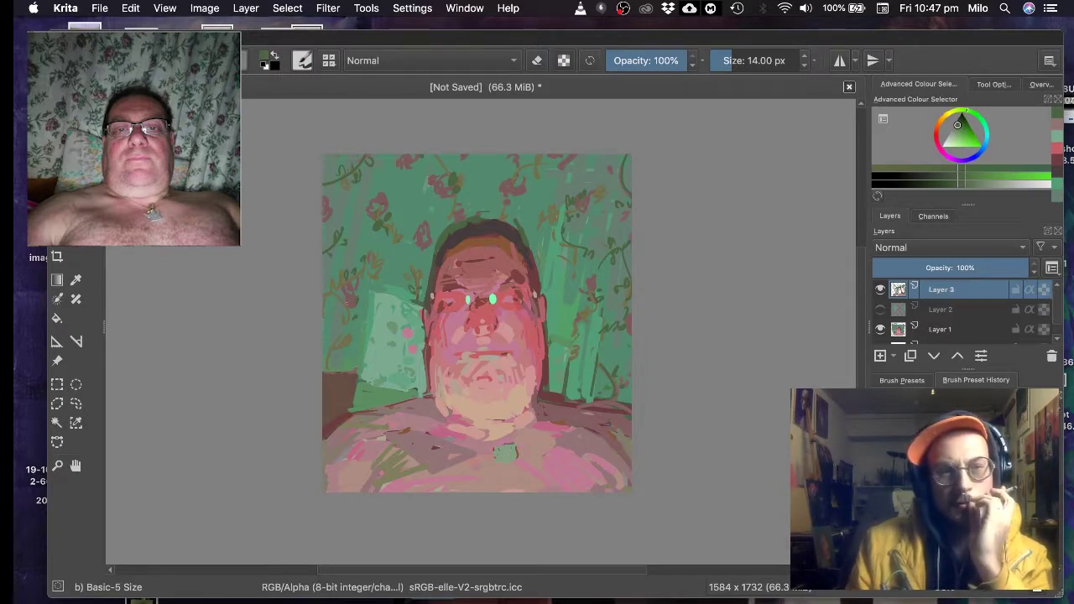
key(ctrl+z)
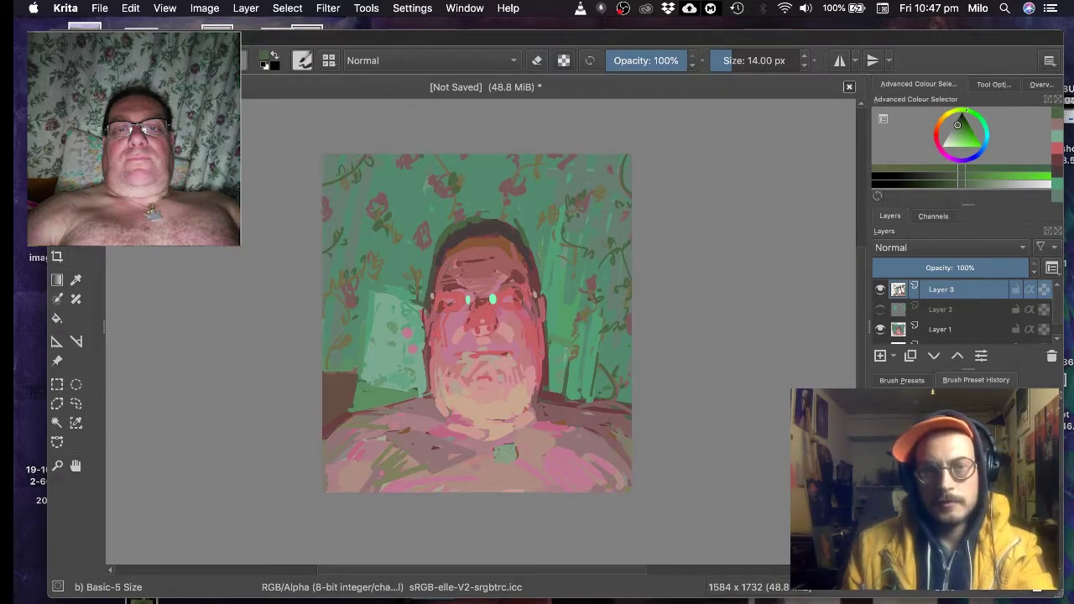
- Sample the curtain greens and repaint the light vertical fold above the right shoulder
ctrl+click(570, 362)
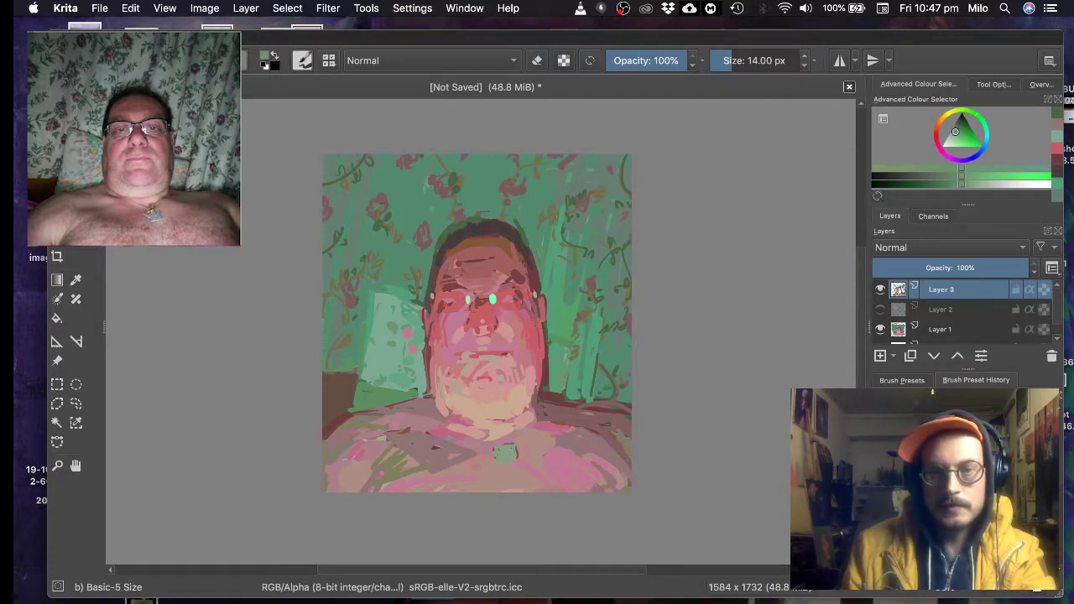
ctrl+click(596, 364)
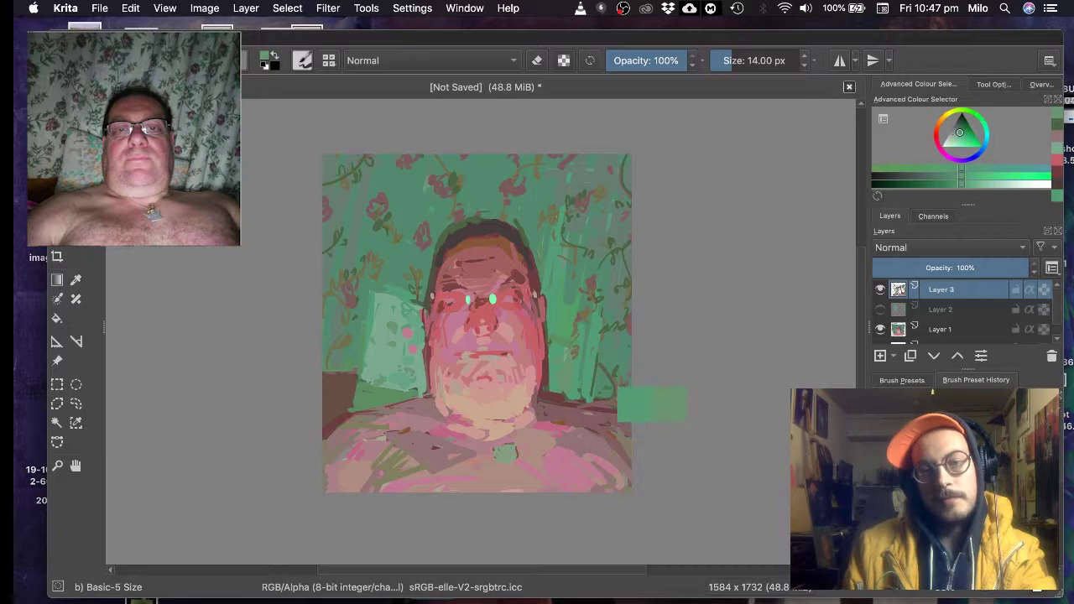
drag(596, 355, 593, 395)
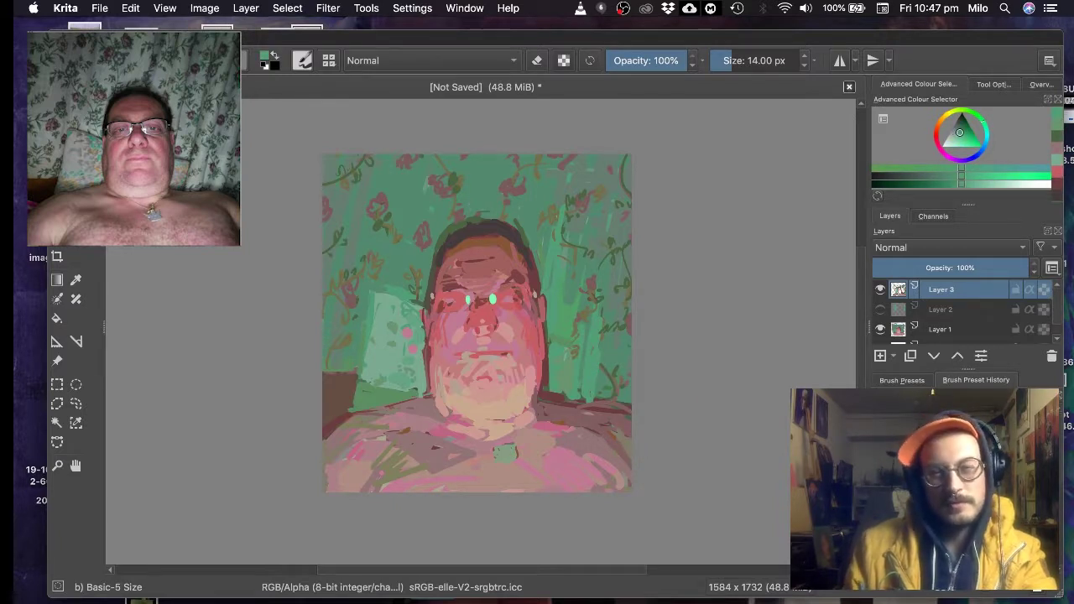
- Enlarge the brush to 26 px and paint a pale green patch between pillow and head, trimming it with curtain green and undoing the last stroke
key(bracketright)
key(bracketright)
key(bracketright)
key(bracketright)
key(bracketright)
key(bracketright)
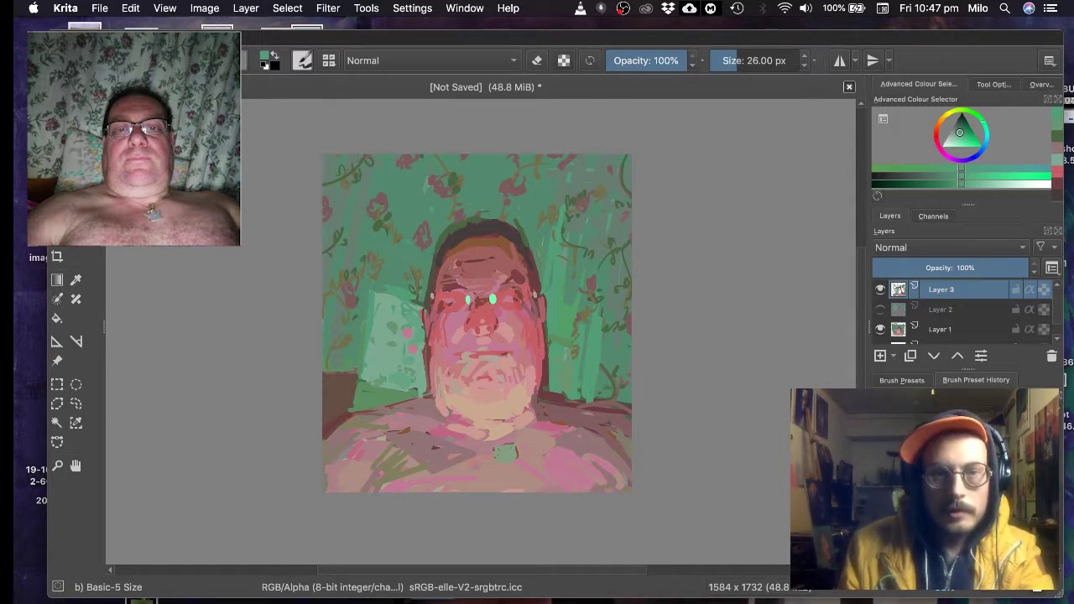
ctrl+click(382, 307)
mouse_move(400, 289)
mouse_down()
mouse_move(407, 268)
mouse_move(413, 291)
mouse_move(403, 288)
mouse_move(431, 277)
mouse_up()
ctrl+click(398, 318)
ctrl+click(416, 331)
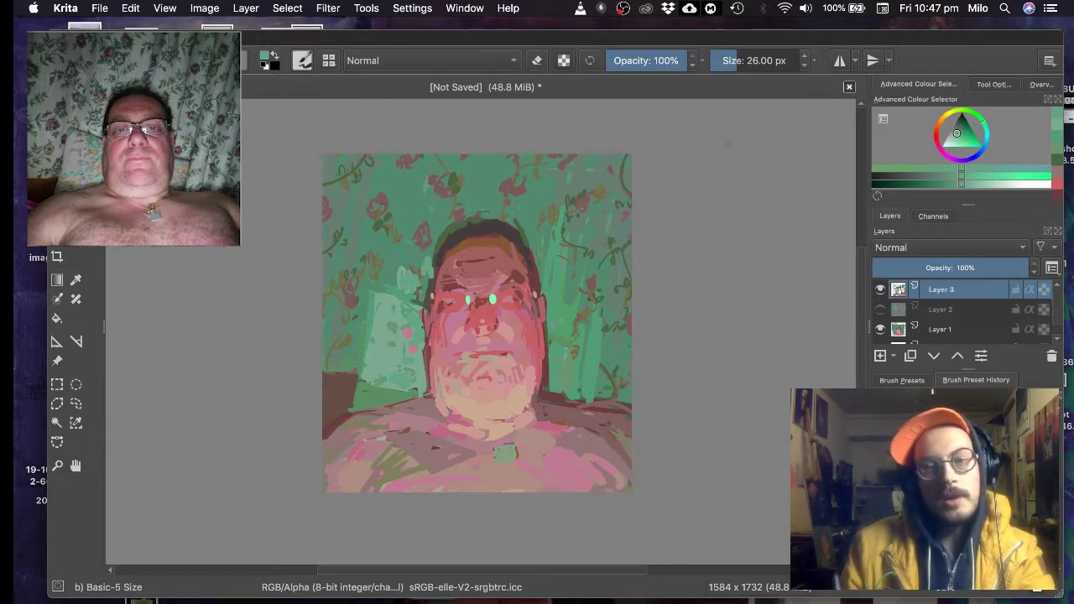
ctrl+click(396, 264)
mouse_move(408, 271)
mouse_down()
mouse_move(405, 286)
mouse_move(401, 271)
mouse_up()
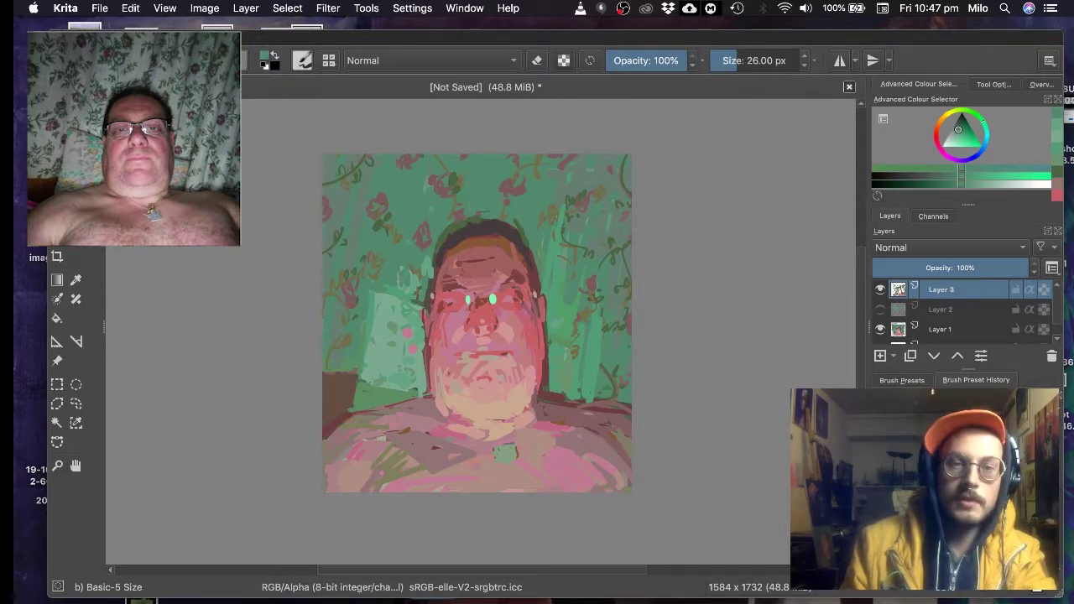
key(ctrl+z)
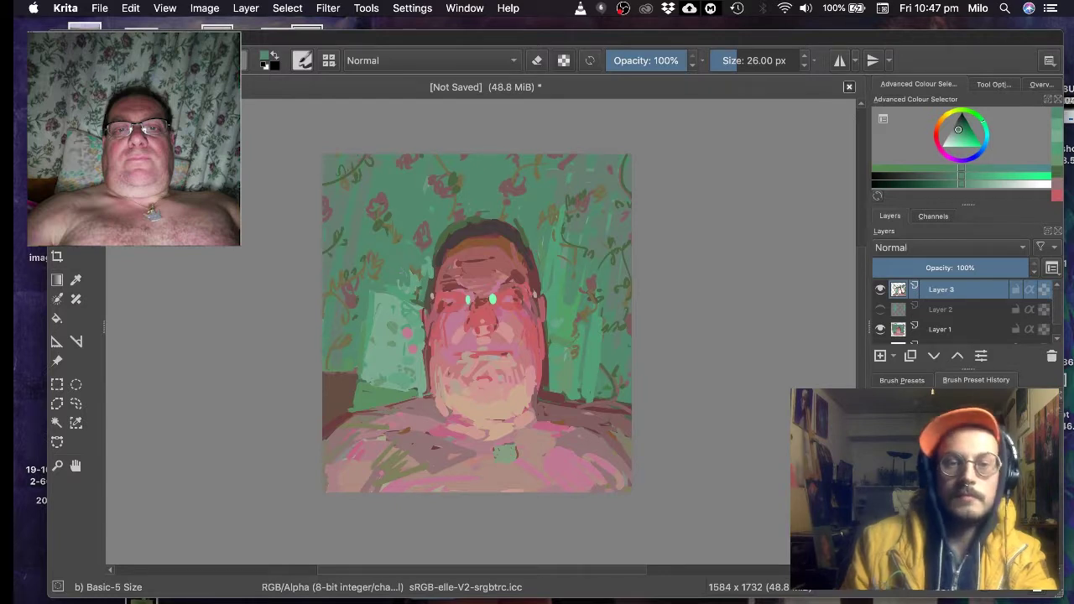
- Rework the pale patch above the pillow with sampled light and dark greens, and paint over it in the darker curtain green
ctrl+click(415, 273)
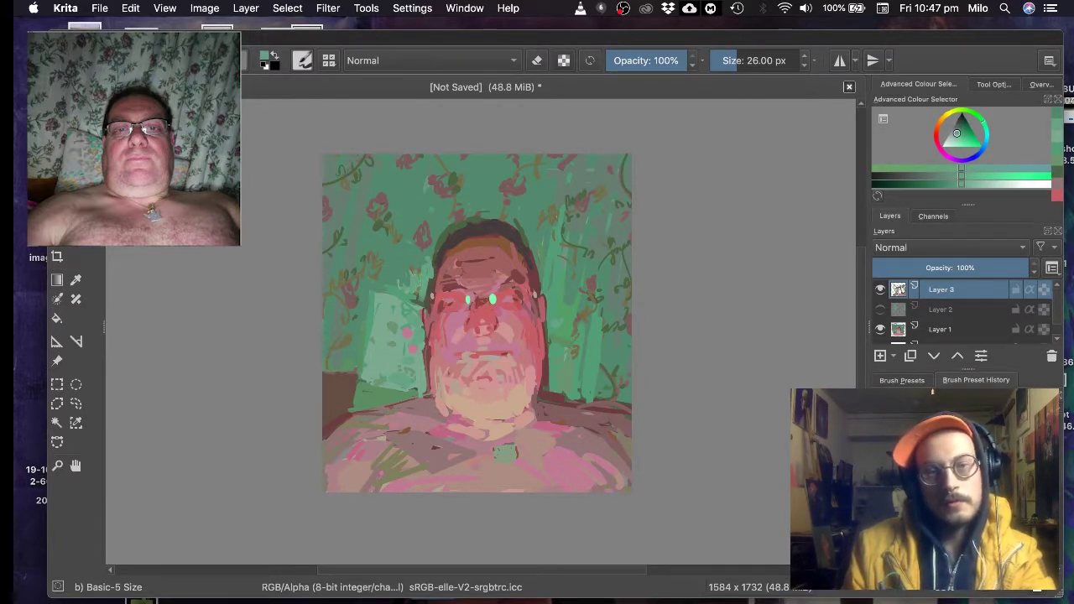
ctrl+click(407, 253)
ctrl+click(424, 272)
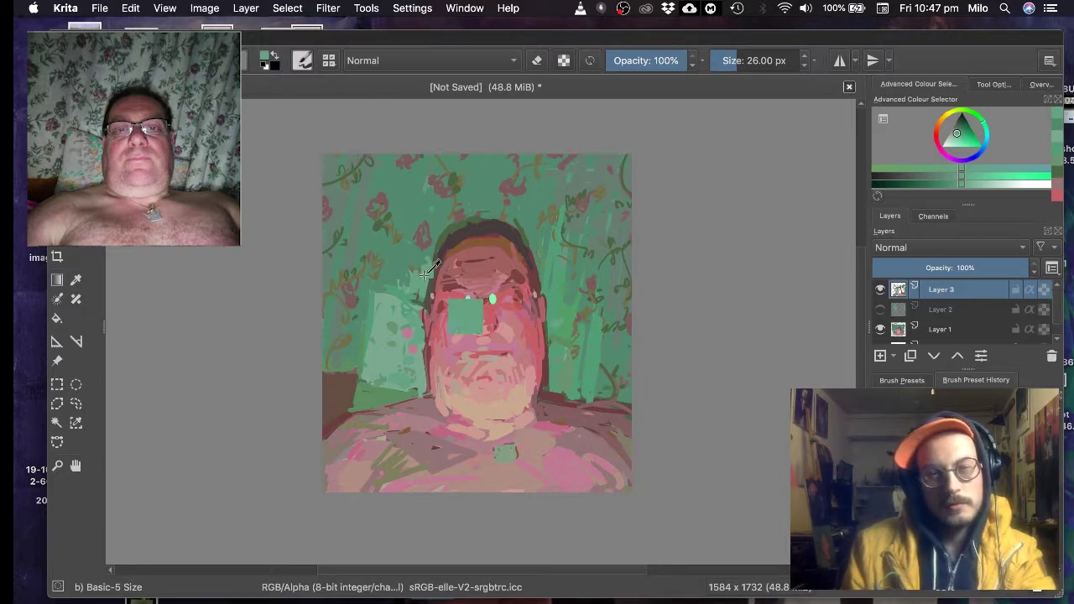
mouse_move(424, 262)
mouse_down()
mouse_move(403, 277)
mouse_move(419, 279)
mouse_move(408, 279)
mouse_move(407, 266)
mouse_up()
ctrl+click(405, 258)
ctrl+click(430, 279)
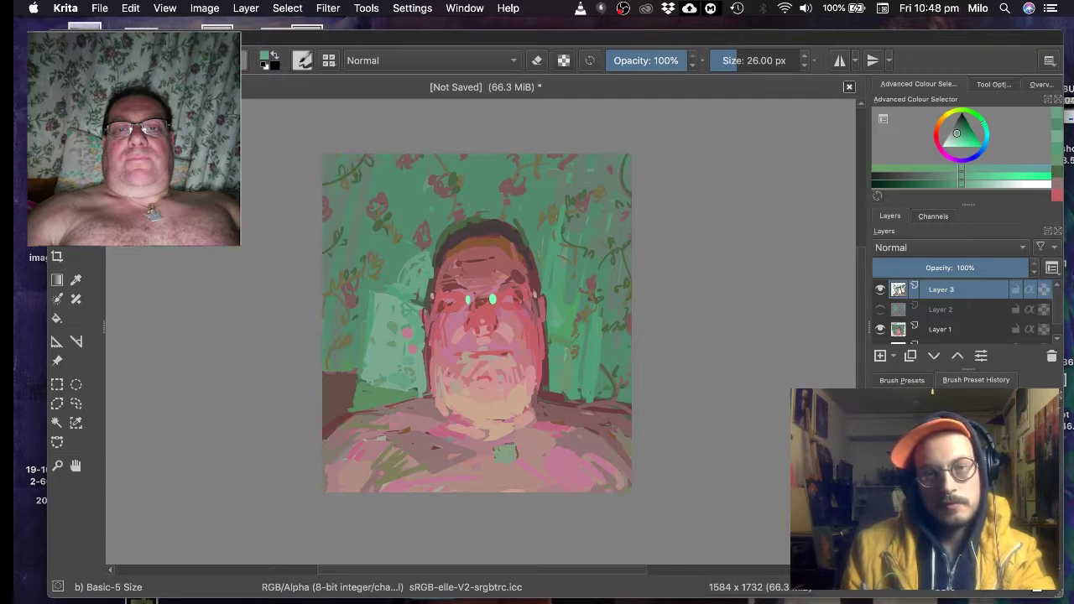
ctrl+click(411, 255)
drag(416, 251, 404, 266)
ctrl+click(453, 310)
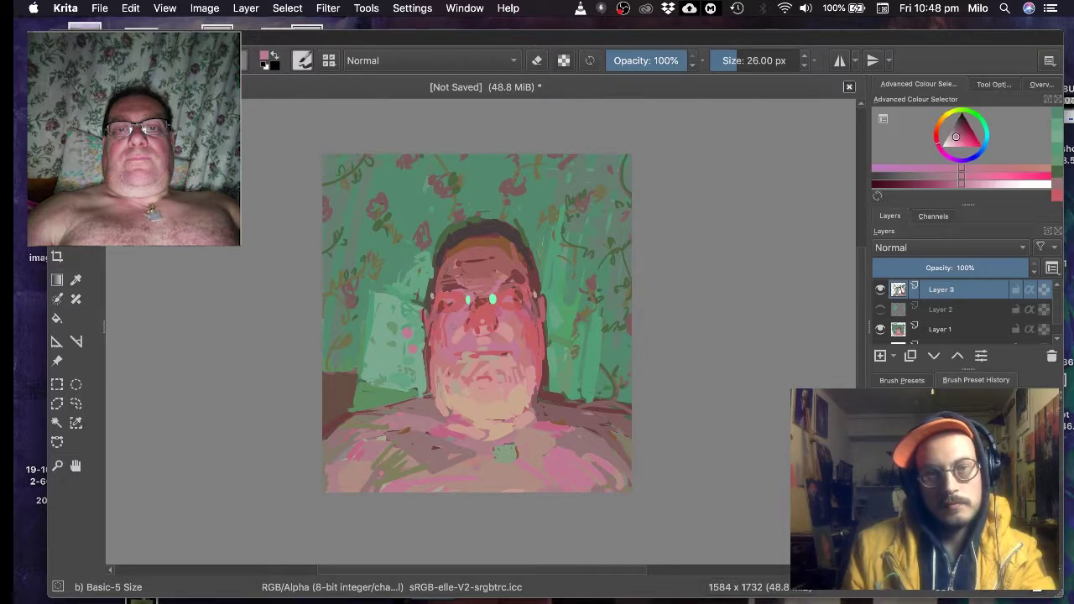
ctrl+click(422, 243)
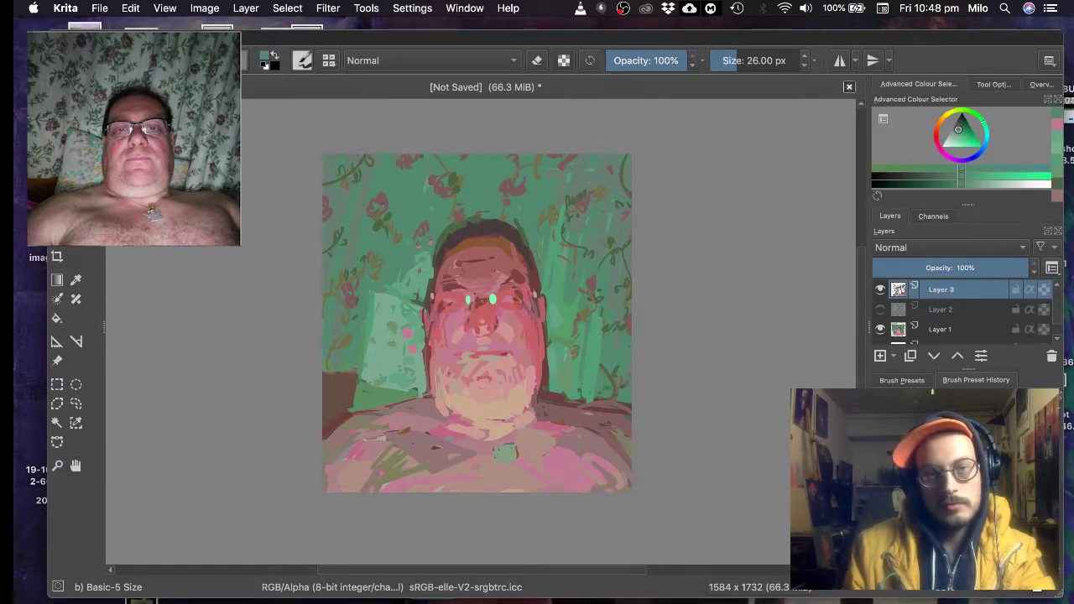
mouse_move(415, 270)
mouse_down()
mouse_move(406, 288)
mouse_move(421, 292)
mouse_move(412, 290)
mouse_up()
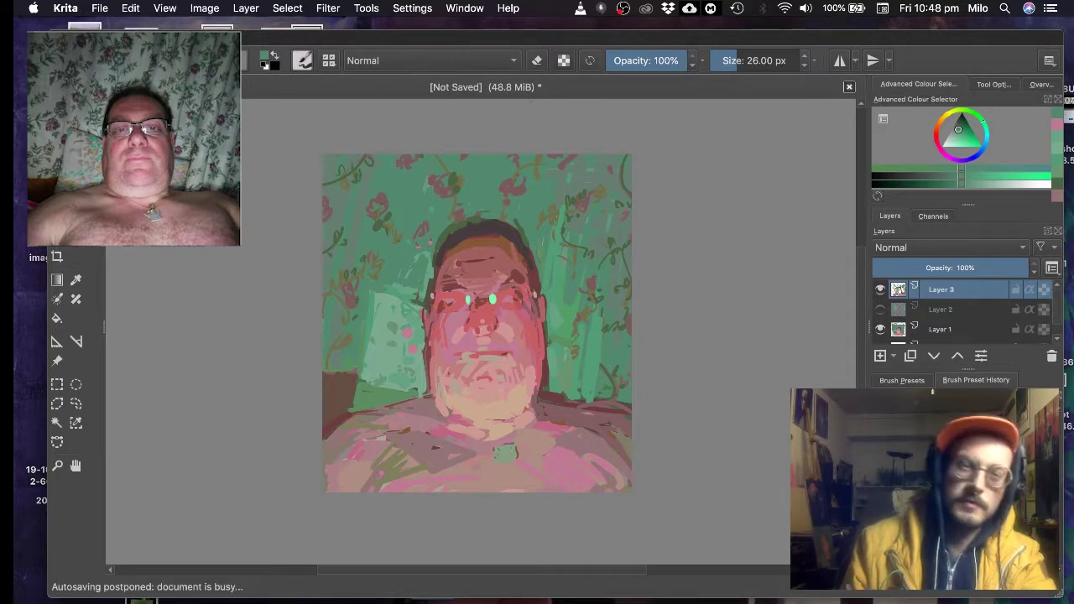
- Sample curtain greens and rework the folds between the head and the curtain's right edge, undoing the last stroke
ctrl+click(561, 216)
drag(560, 212, 548, 226)
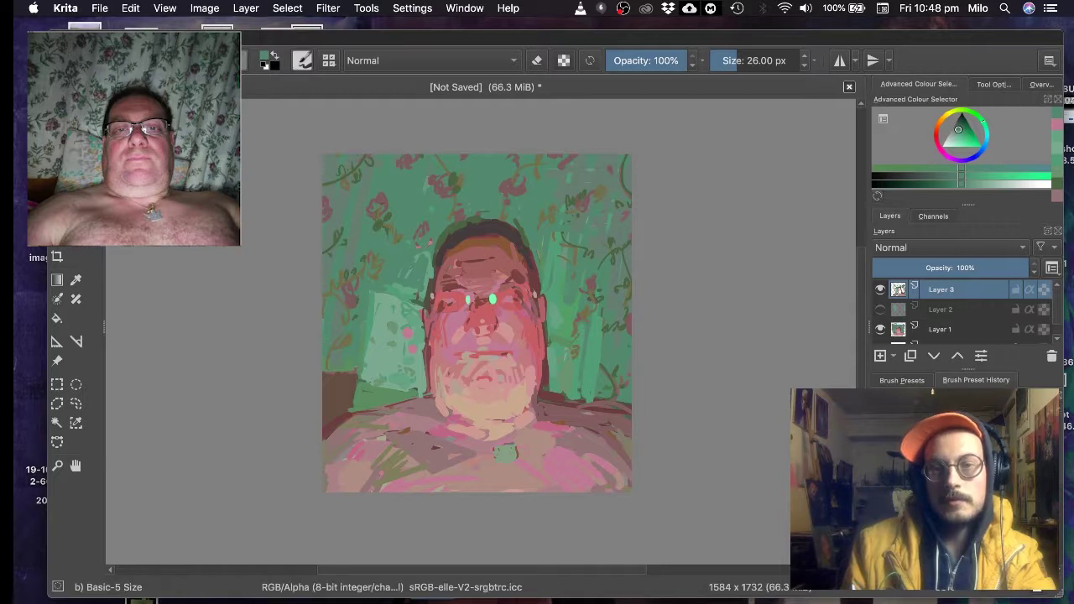
ctrl+click(627, 235)
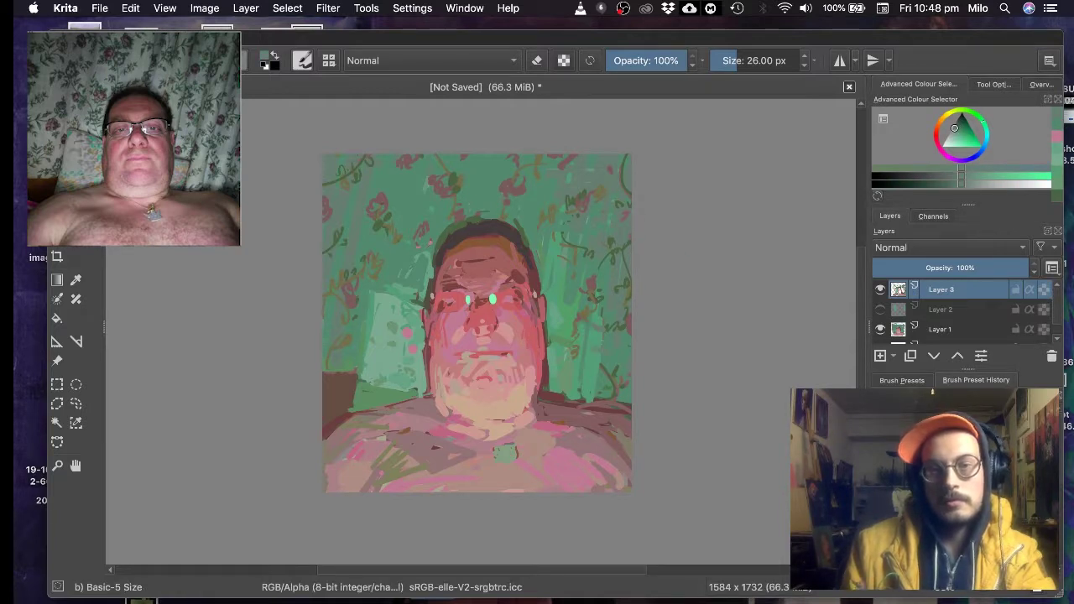
ctrl+click(586, 338)
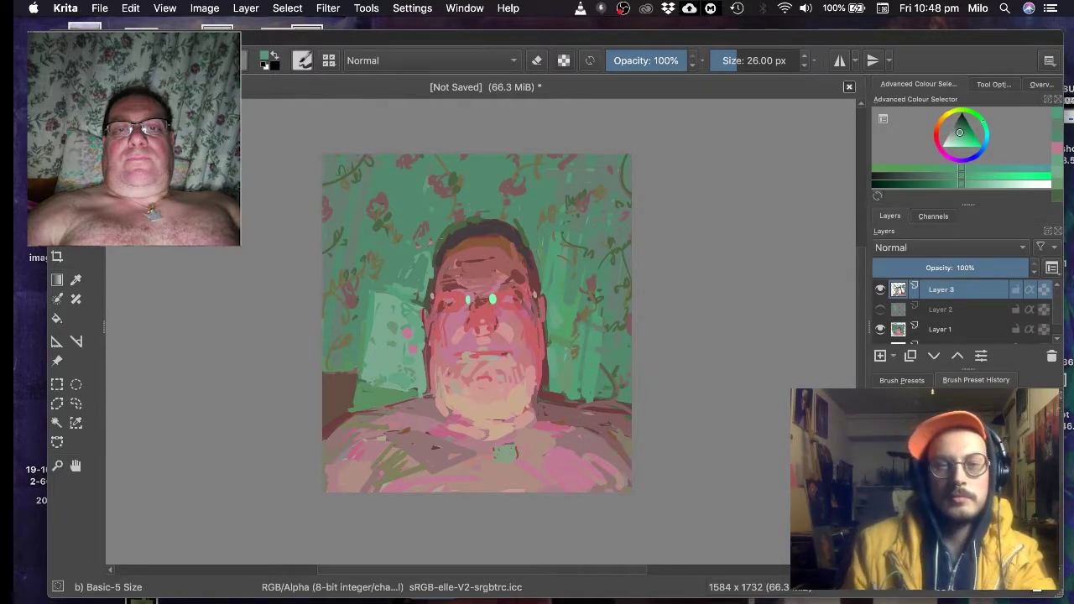
ctrl+click(453, 245)
key(ctrl+z)
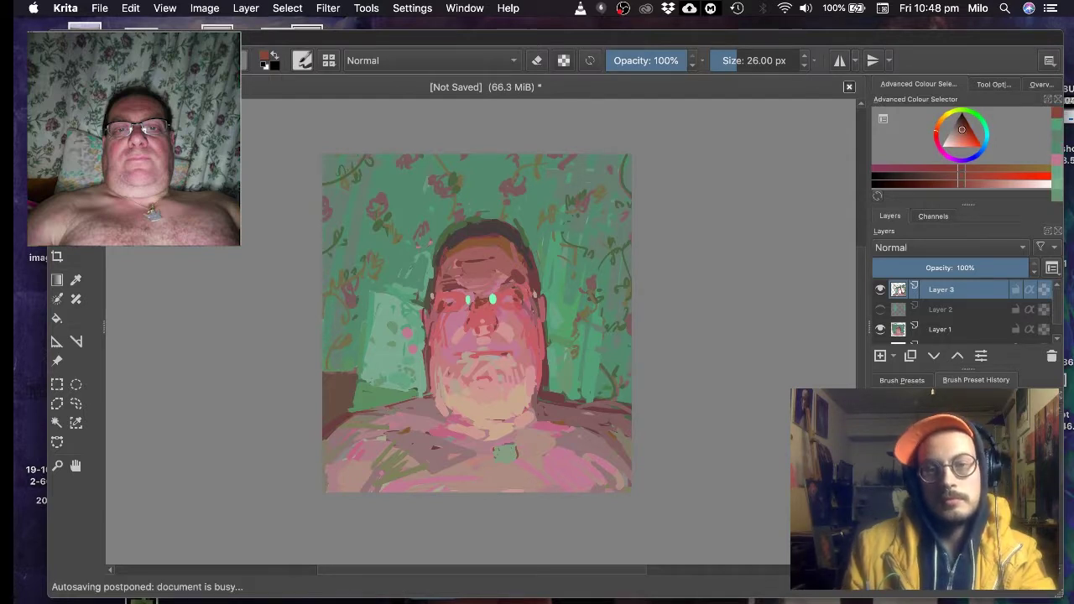
- Sample skin and dark red shadow tones and paint a short vertical stroke beside the right ear
ctrl+click(456, 431)
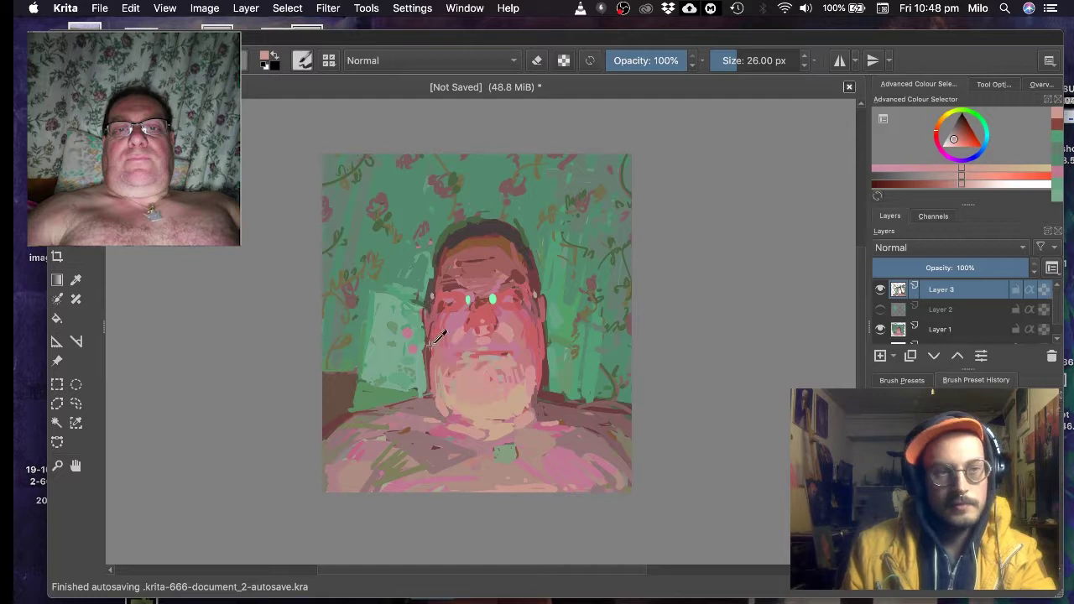
ctrl+click(466, 379)
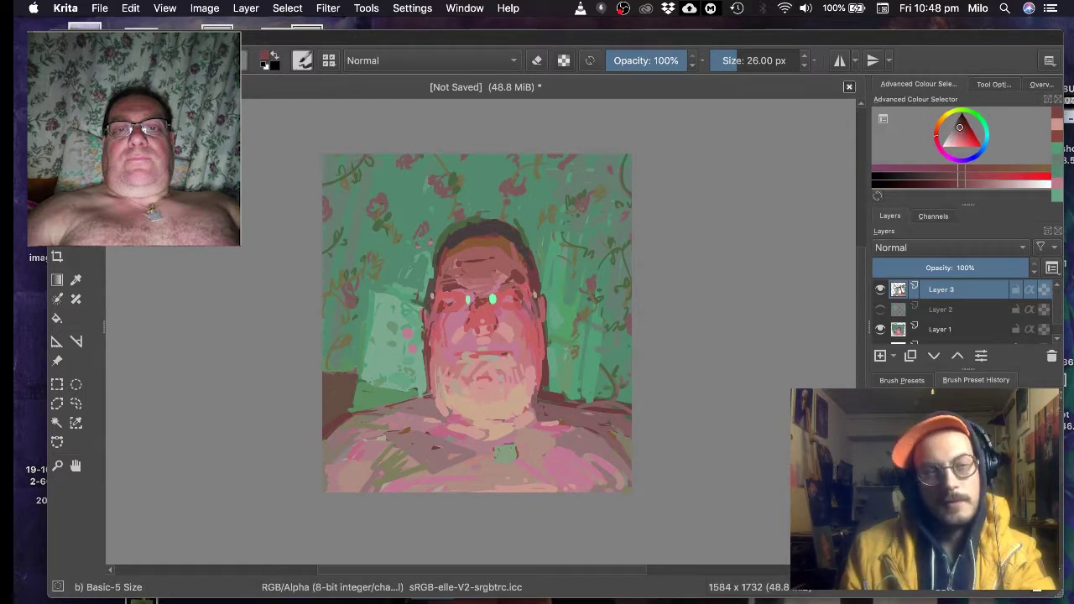
drag(548, 313, 548, 341)
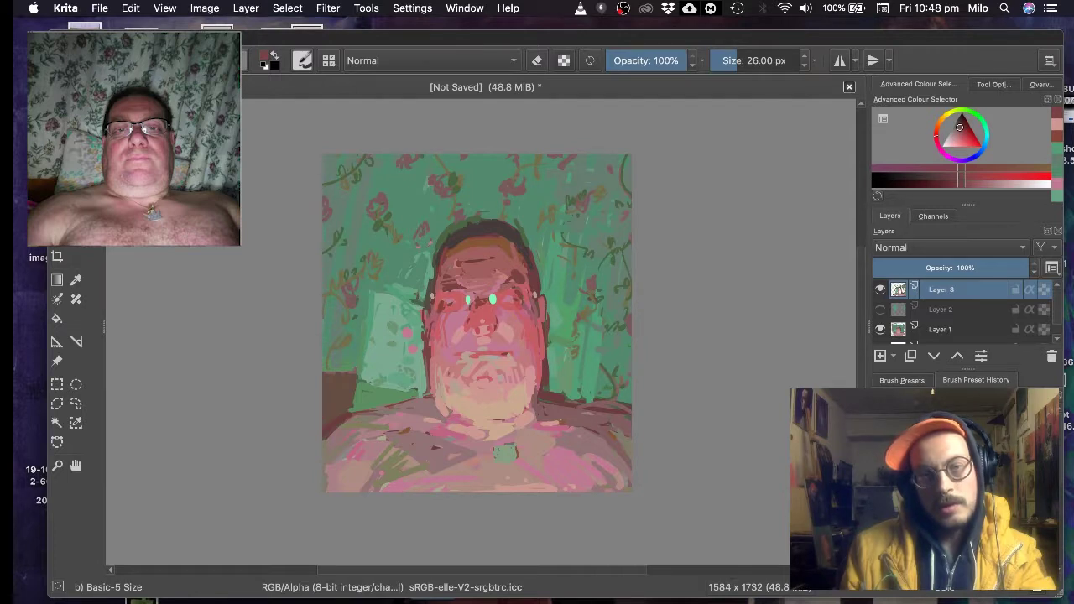
- Sample the dark red-brown at the left shoulder, reduce the brush to 14 px and draw a dark accent line across the neck
ctrl+click(337, 419)
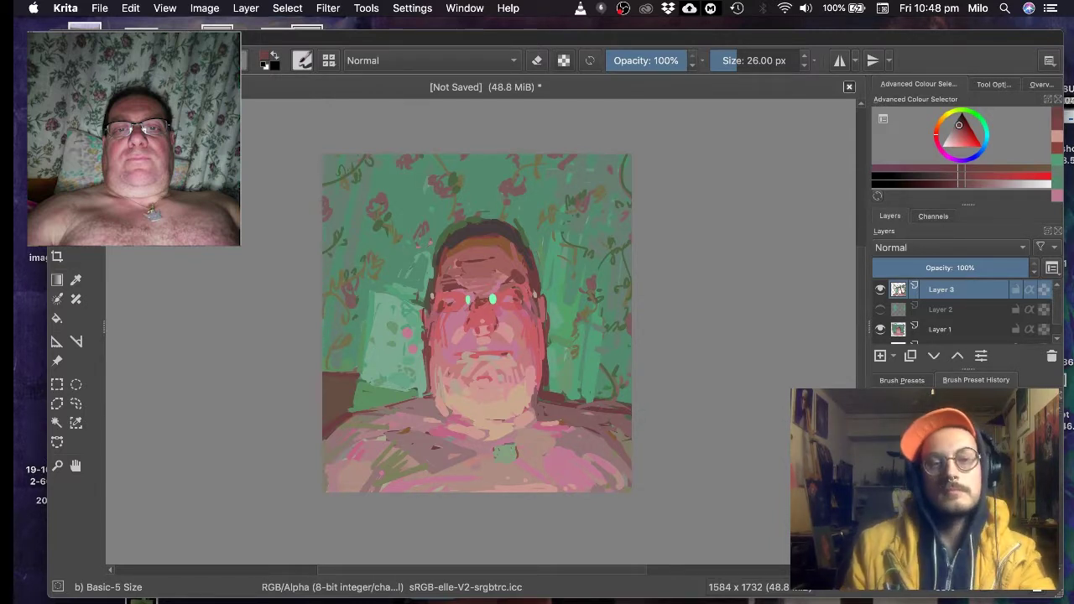
key(bracketleft)
key(bracketleft)
key(bracketleft)
key(bracketleft)
key(bracketleft)
key(bracketleft)
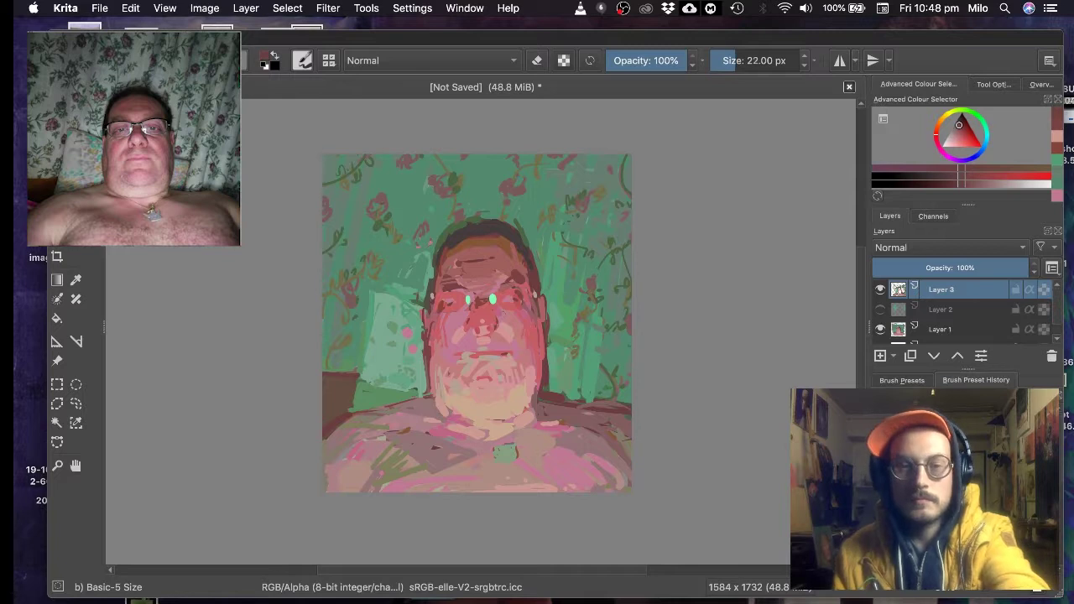
drag(426, 420, 453, 415)
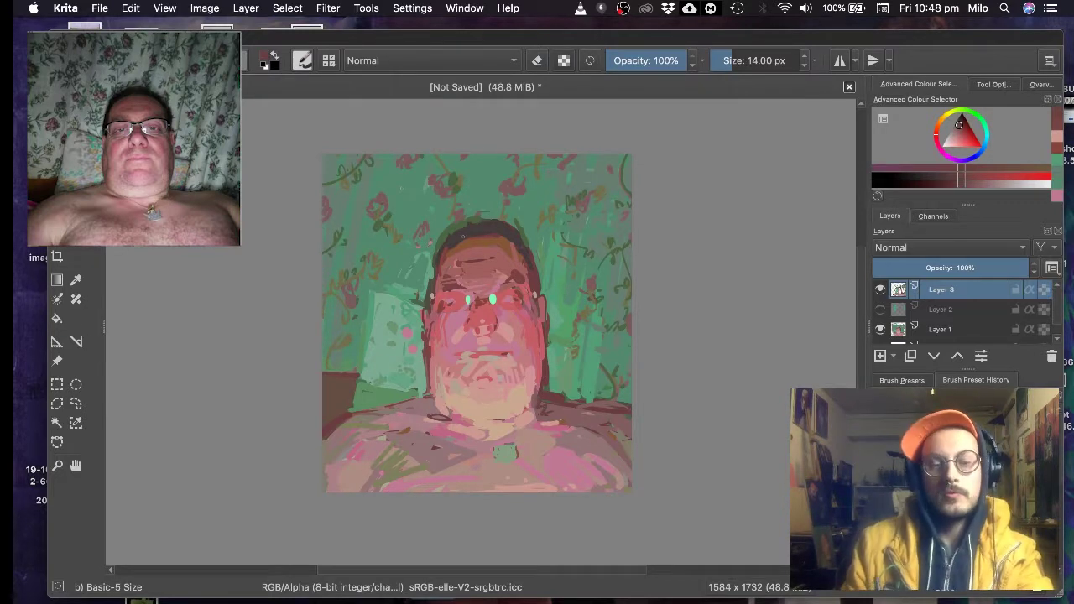
- Darken the hairline with the sampled hair colour and sample pink, pillow green and mauve for touch-ups around the face and right shoulder
ctrl+click(463, 237)
drag(452, 240, 502, 227)
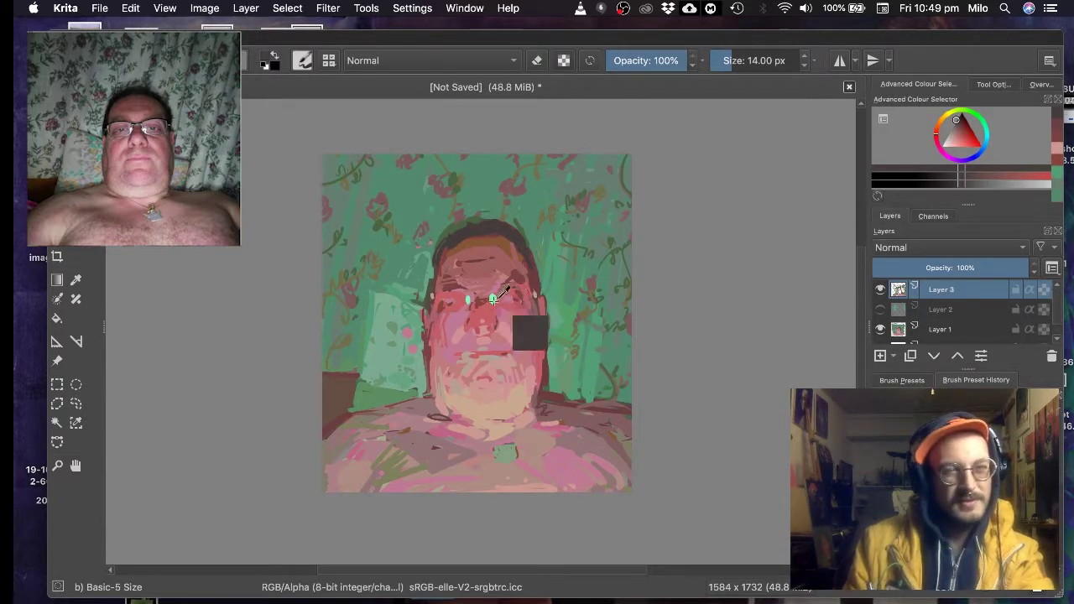
ctrl+click(435, 324)
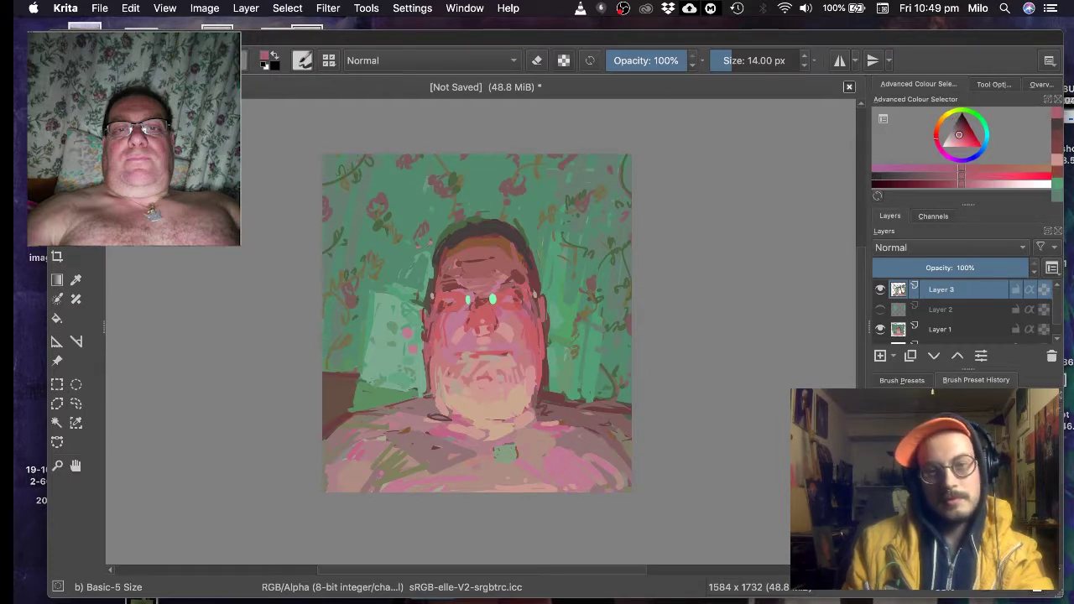
ctrl+click(419, 361)
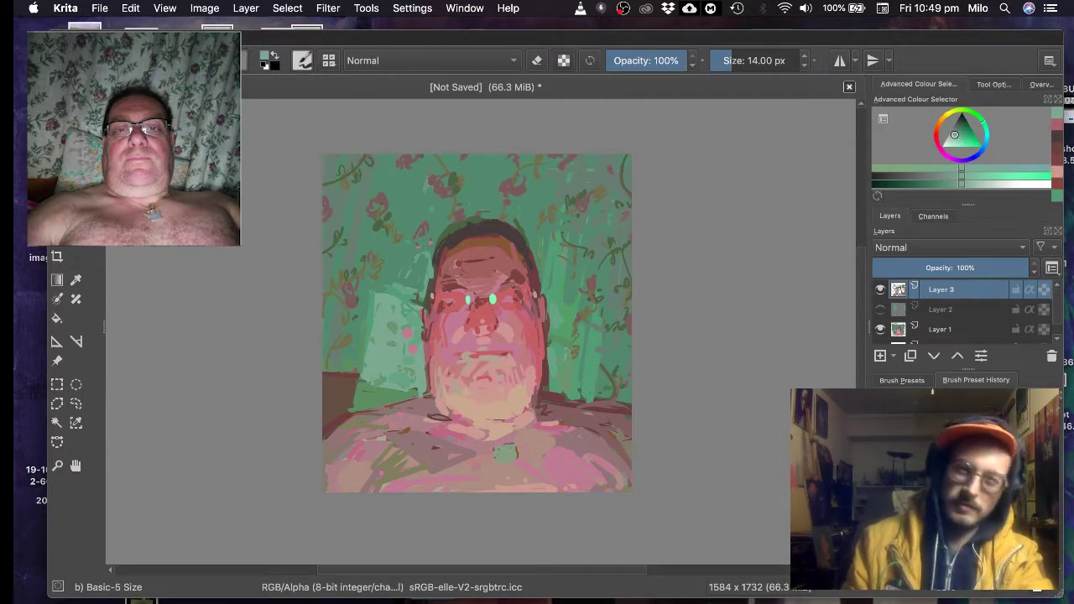
ctrl+click(546, 392)
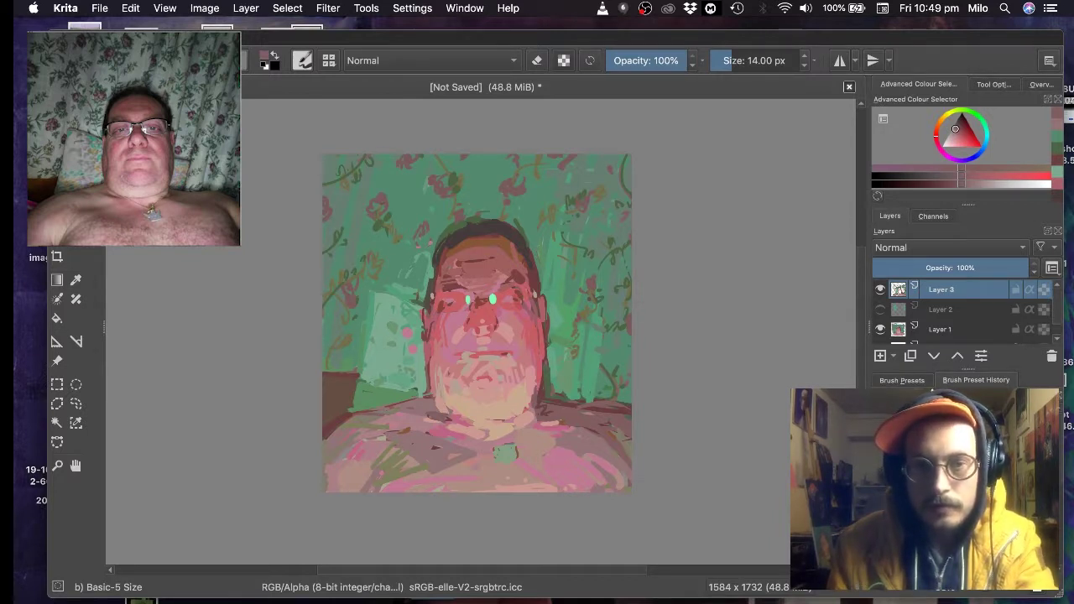
- Select Layer 1, Layer 2 and Layer 3 together, leaving out the Background layer
click(944, 331)
shift+click(952, 292)
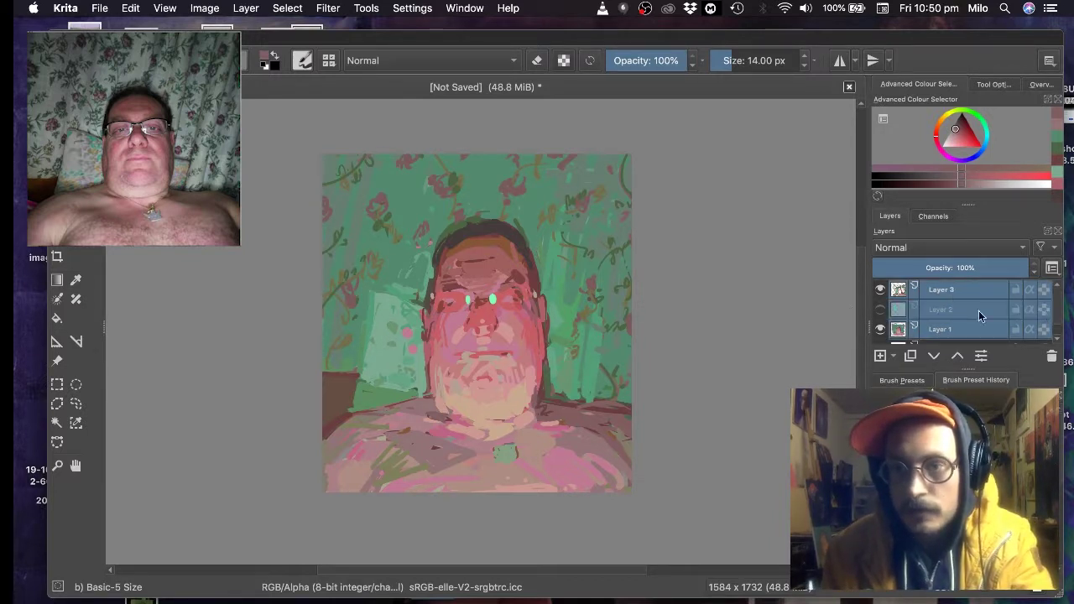
click(1059, 335)
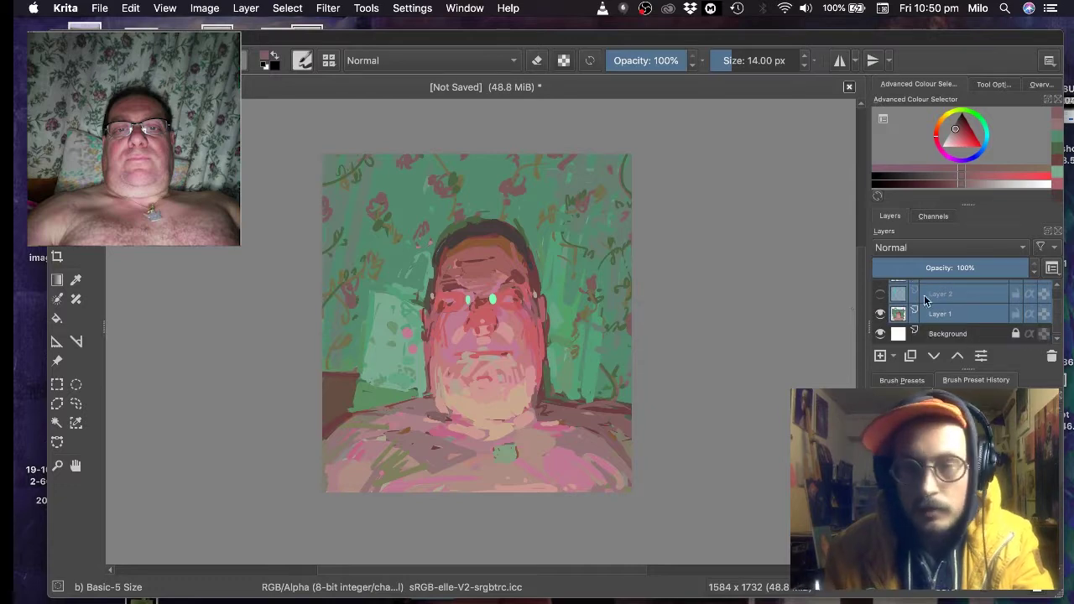
right_click(898, 310)
click(911, 320)
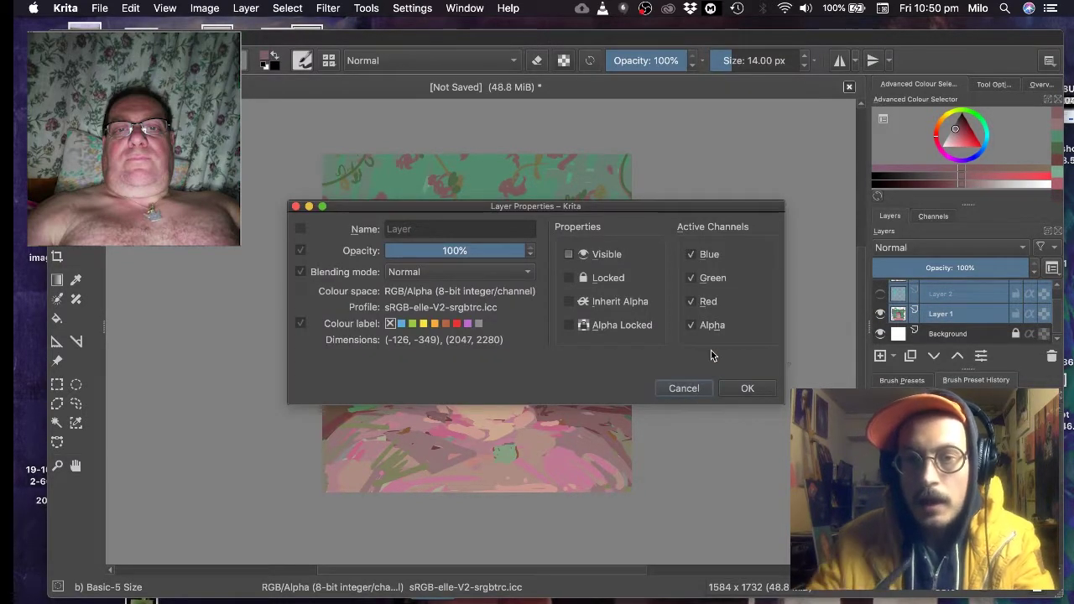
click(687, 390)
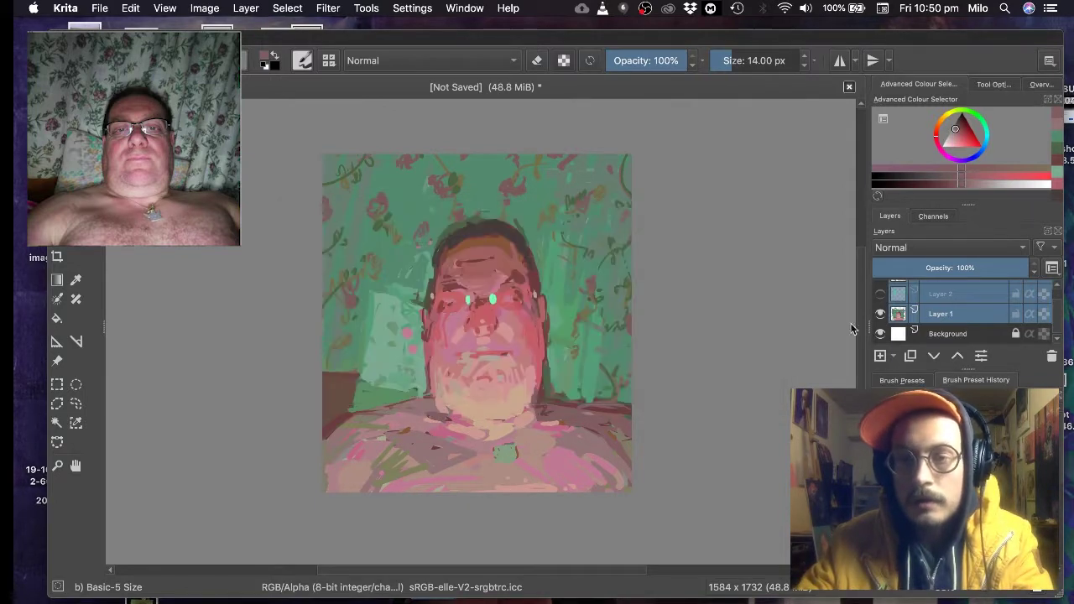
- Merge the selected layers into a single layer above the background
right_click(963, 311)
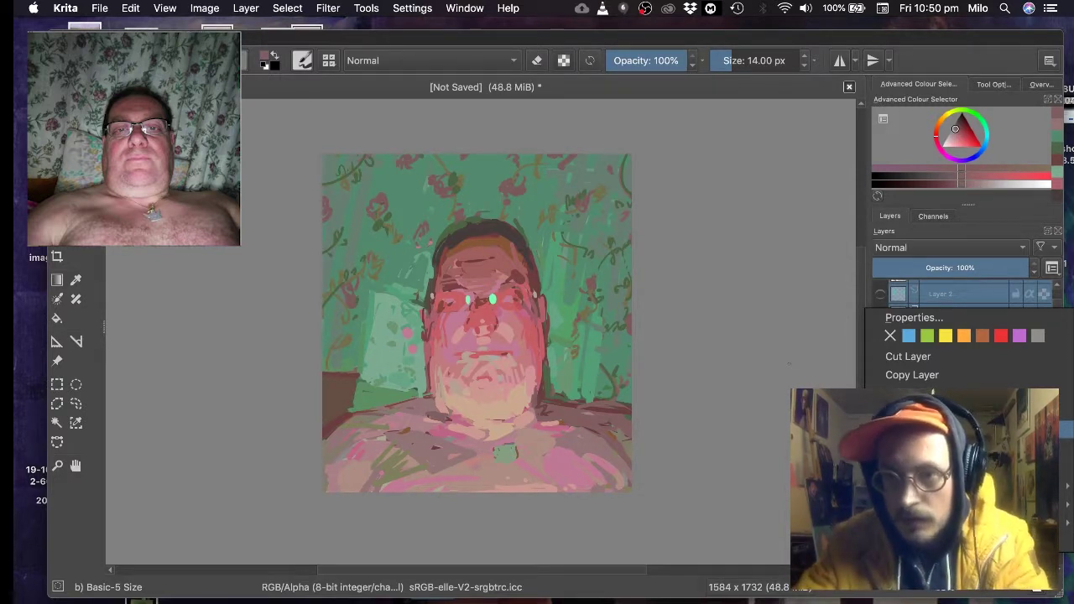
mouse_move(965, 467)
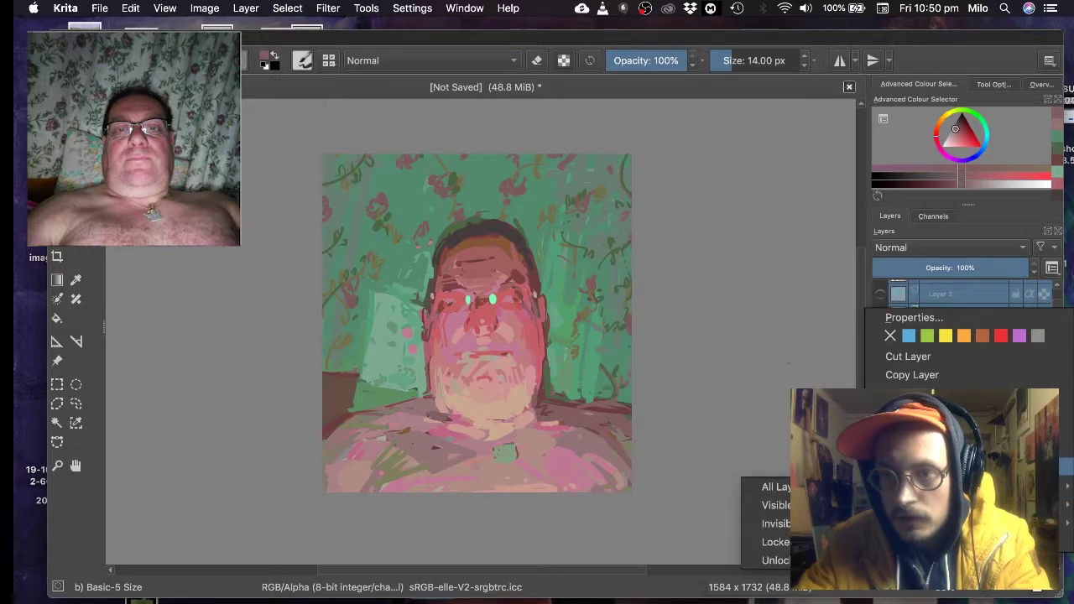
click(957, 449)
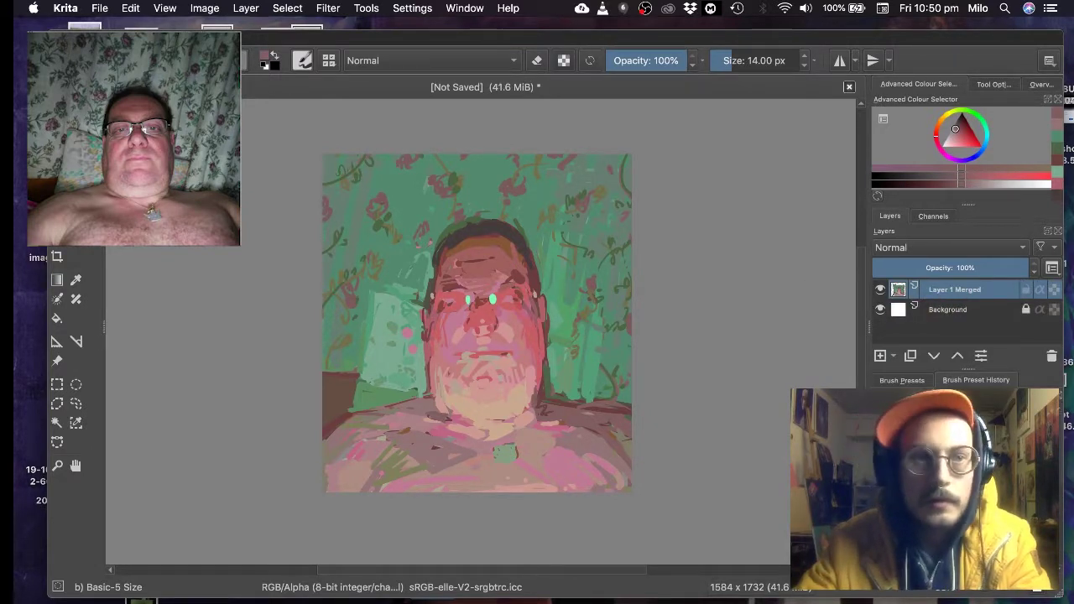
click(57, 93)
click(592, 314)
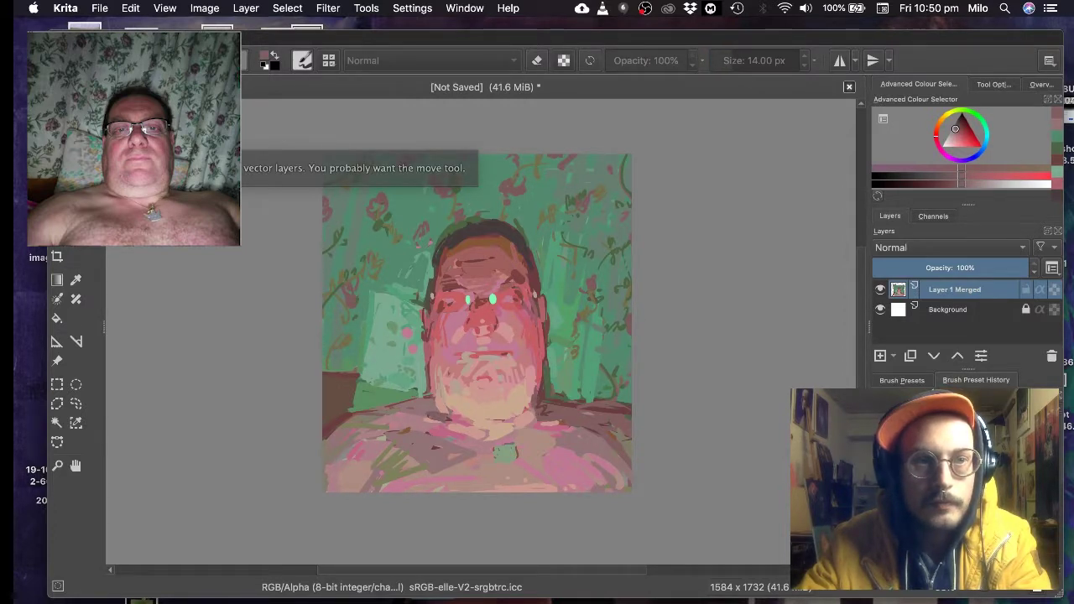
key(b)
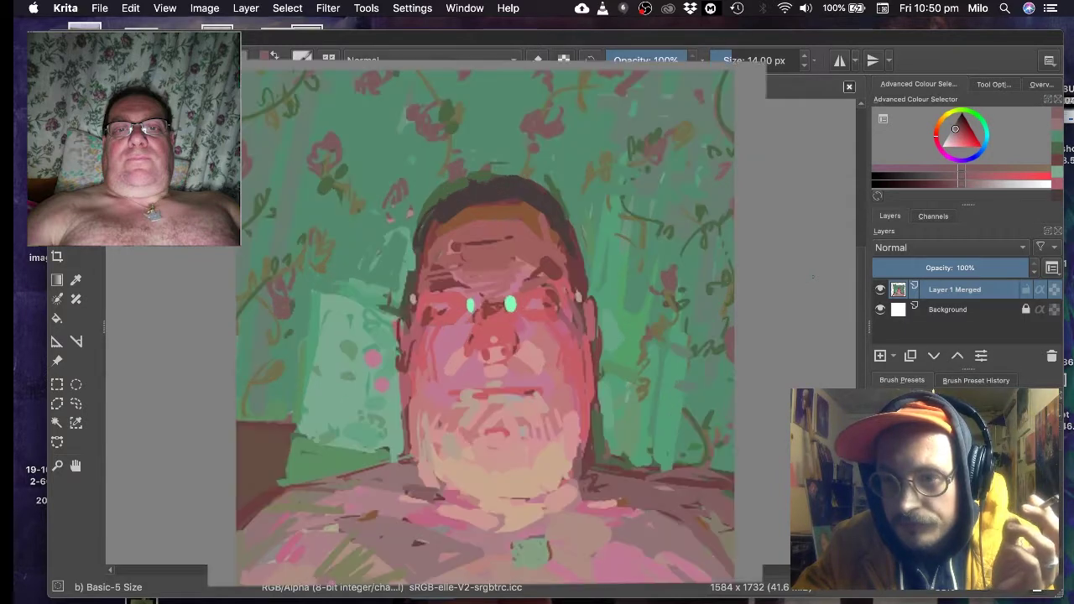
- Try the Eraser Soft brush at 60 px on the right cheek and Dry Bristles at 130 px across the curtain, undoing both strokes
key(slash)
mouse_move(550, 424)
mouse_down()
mouse_move(540, 373)
mouse_move(552, 373)
mouse_move(574, 319)
mouse_up()
key(super+z)
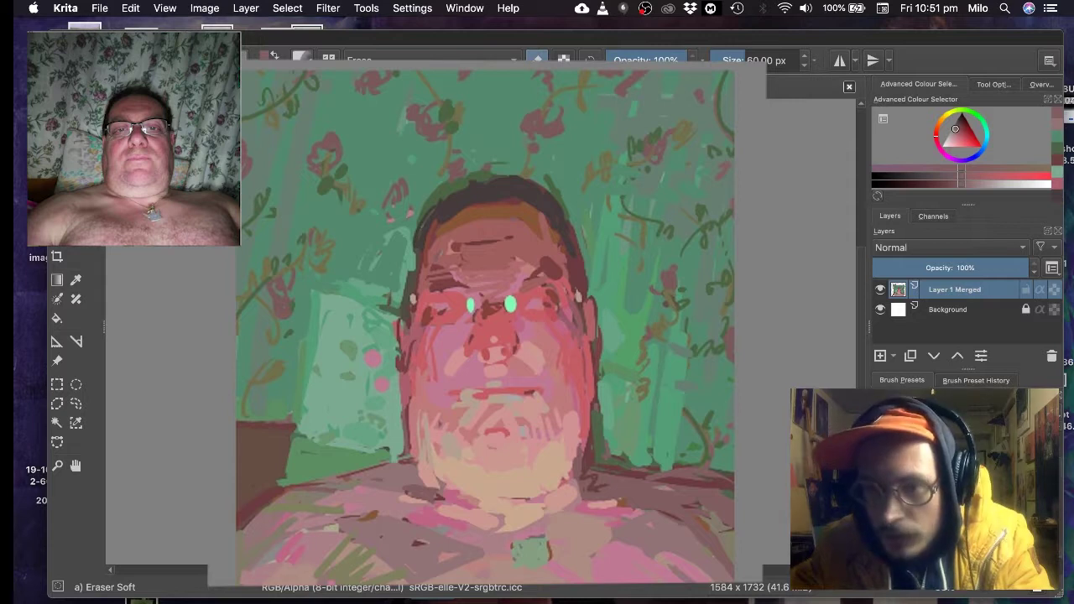
key(/)
mouse_move(598, 370)
mouse_down()
mouse_move(562, 420)
mouse_move(596, 319)
mouse_move(646, 453)
mouse_move(777, 407)
mouse_up()
key(ctrl+z)
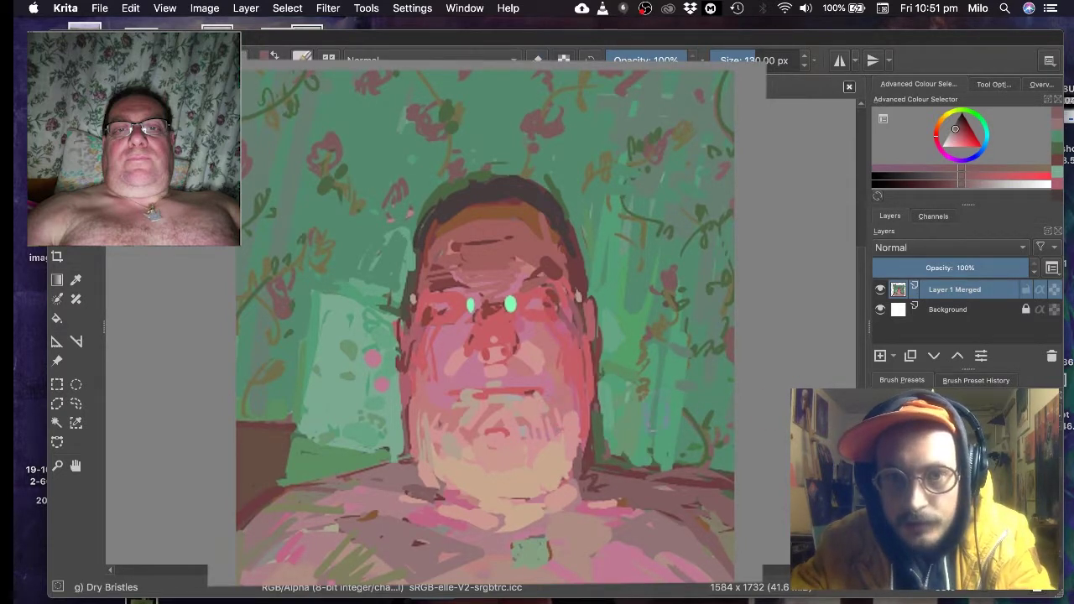
- Try painting sampled light green over the curtain above the right shoulder with 130 px Dry Bristles, undo it and redo the layer merge
ctrl+click(643, 391)
mouse_move(644, 386)
mouse_down()
mouse_move(657, 441)
mouse_move(700, 458)
mouse_move(689, 486)
mouse_up()
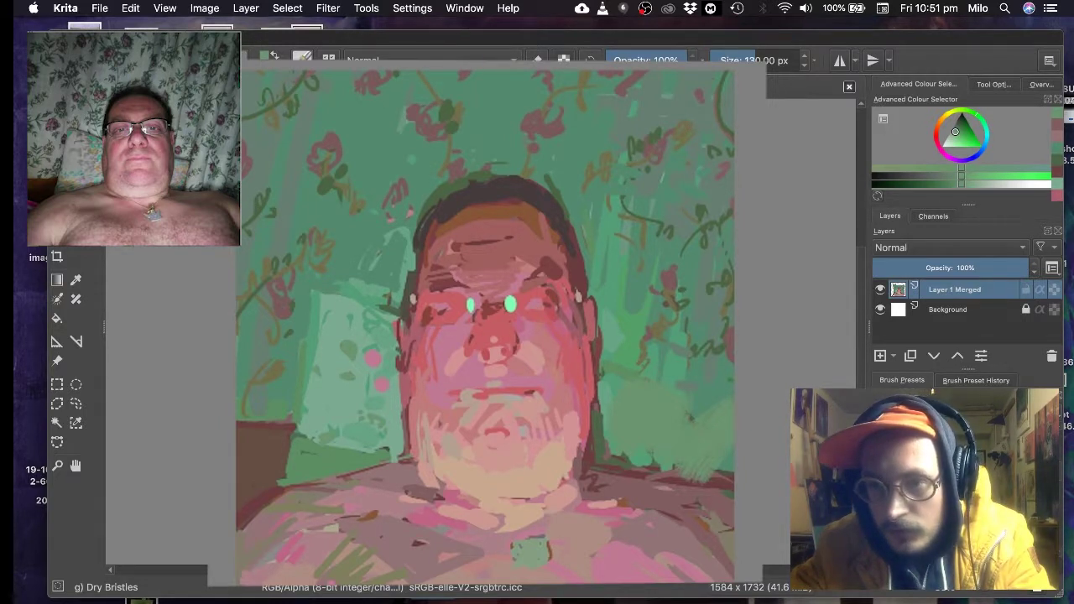
key(super+z)
key(super+z)
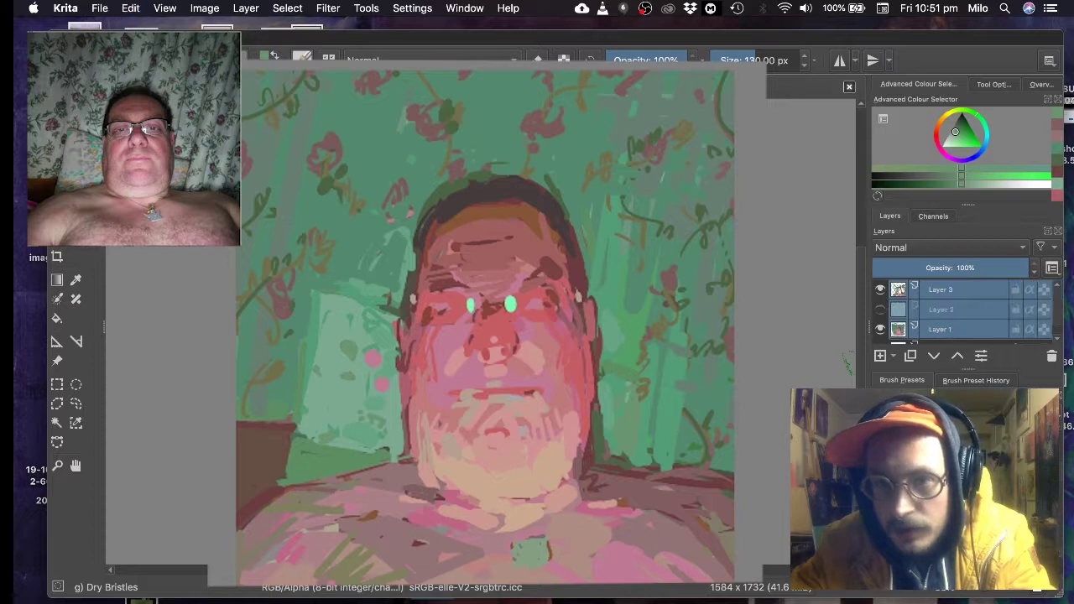
click(131, 8)
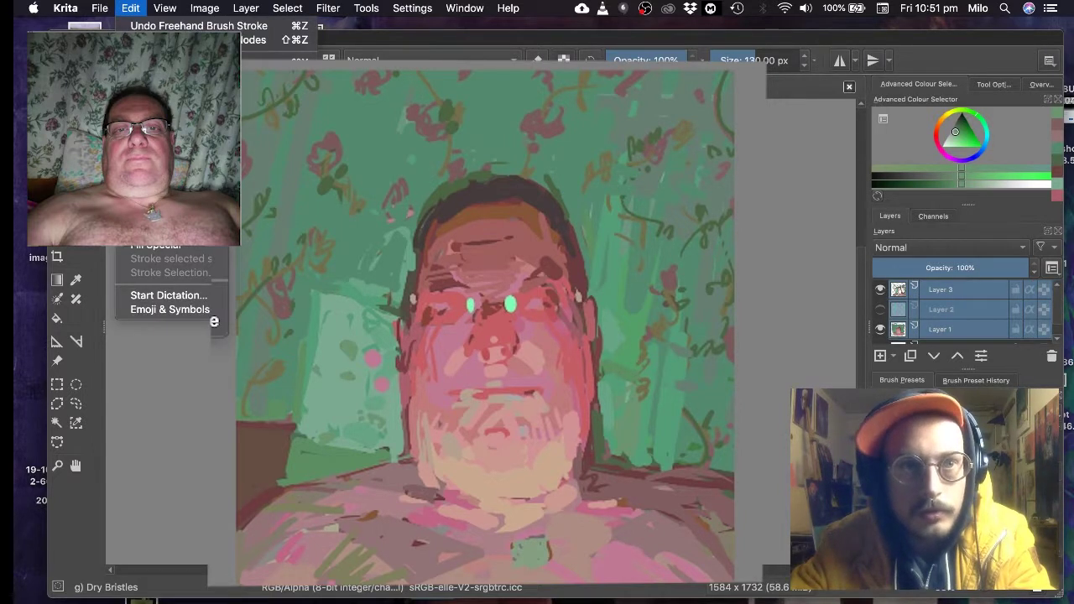
click(199, 40)
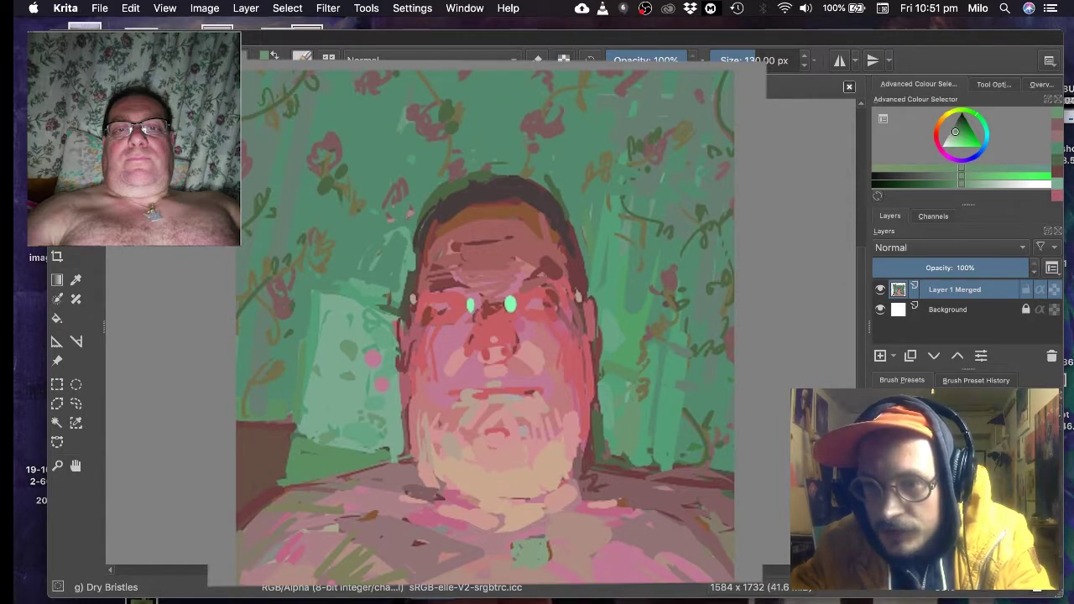
- Try the Blender Pixelize brush at 20 px over the eyes, nose, mouth and forehead, and undo it
key(slash)
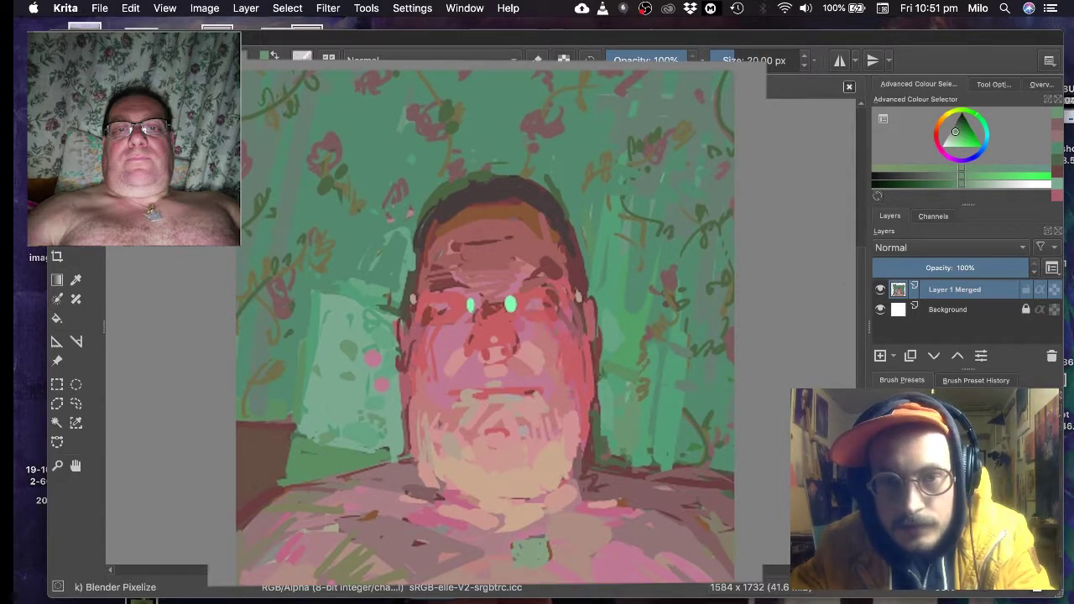
drag(514, 302, 490, 394)
drag(494, 257, 408, 365)
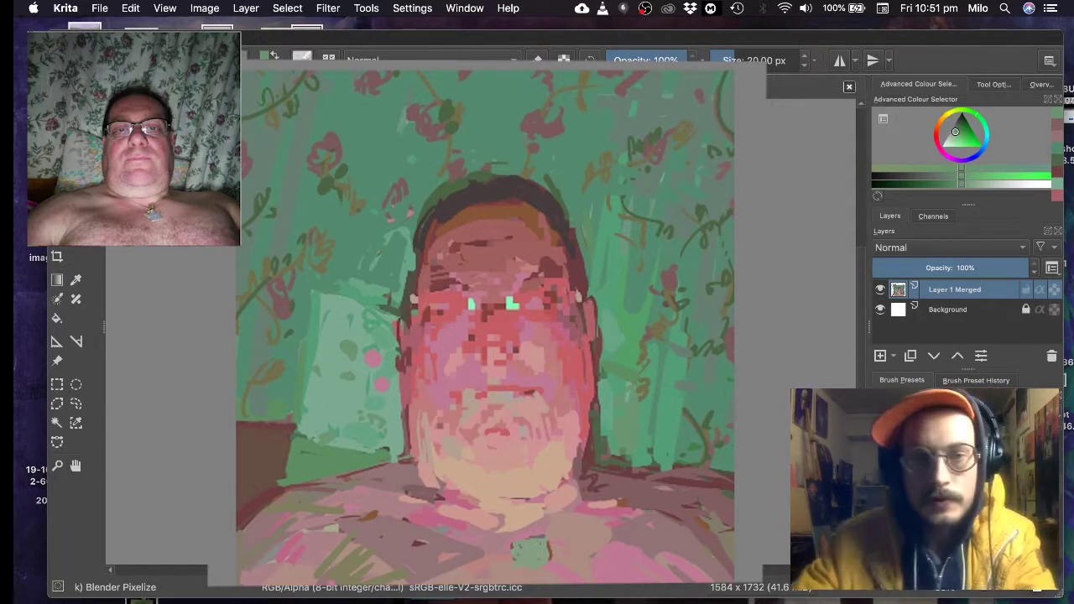
key(super+z)
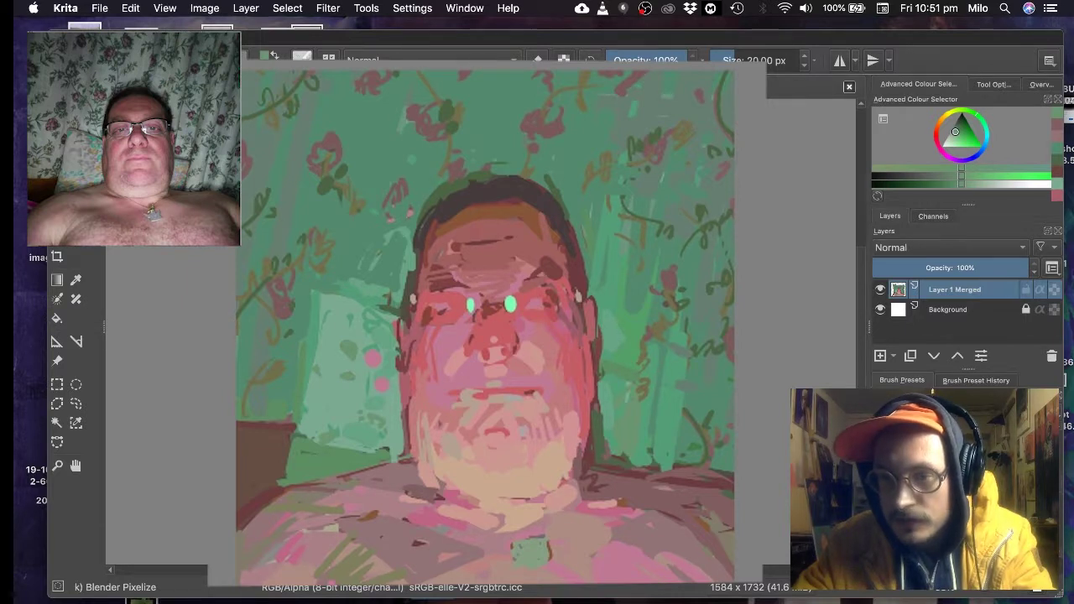
- Try the Blender Knife Edge brush at 60 px with diagonal strokes across the right side of the face, and undo them all
key(slash)
drag(558, 275, 598, 394)
drag(553, 269, 524, 371)
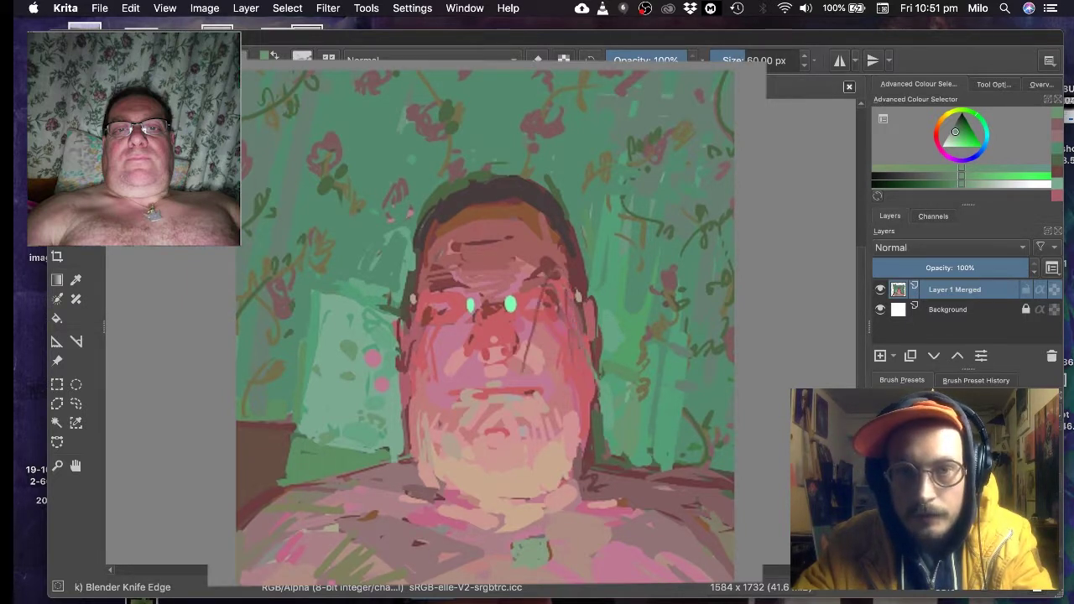
mouse_move(590, 276)
mouse_down()
mouse_move(490, 356)
mouse_move(446, 414)
mouse_up()
drag(592, 290, 525, 394)
drag(599, 347, 487, 483)
key(super+z)
key(super+z)
key(super+z)
key(super+z)
key(super+z)
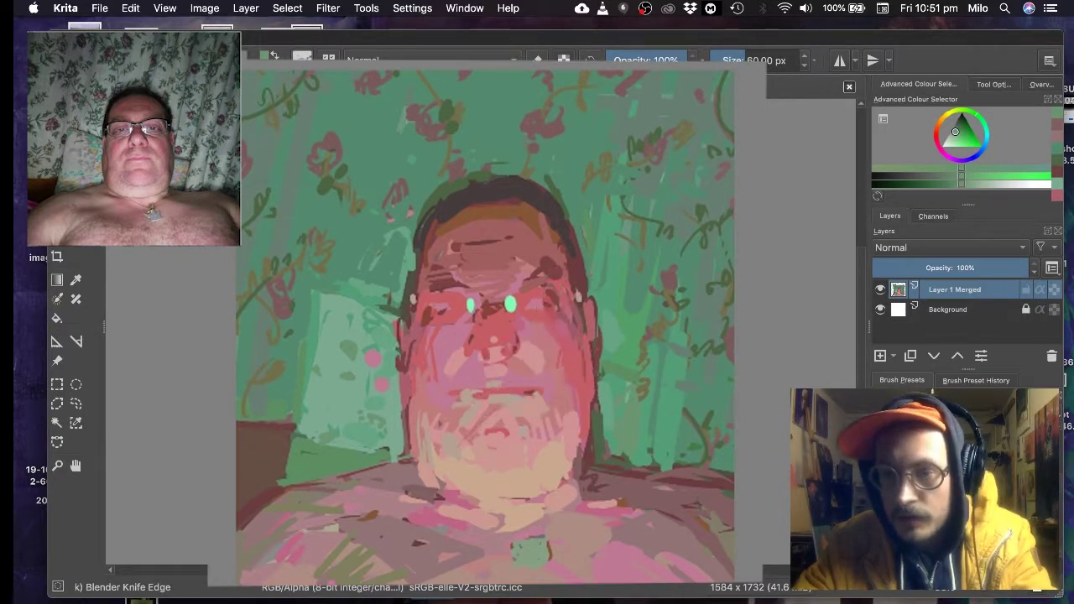
- Try the Blender Blur brush along the hair's edge and the upper-right curtain flowers, enlarging it from 60 to 103 px
key(period)
mouse_move(490, 302)
mouse_down()
mouse_move(499, 366)
mouse_move(561, 324)
mouse_up()
key(super+z)
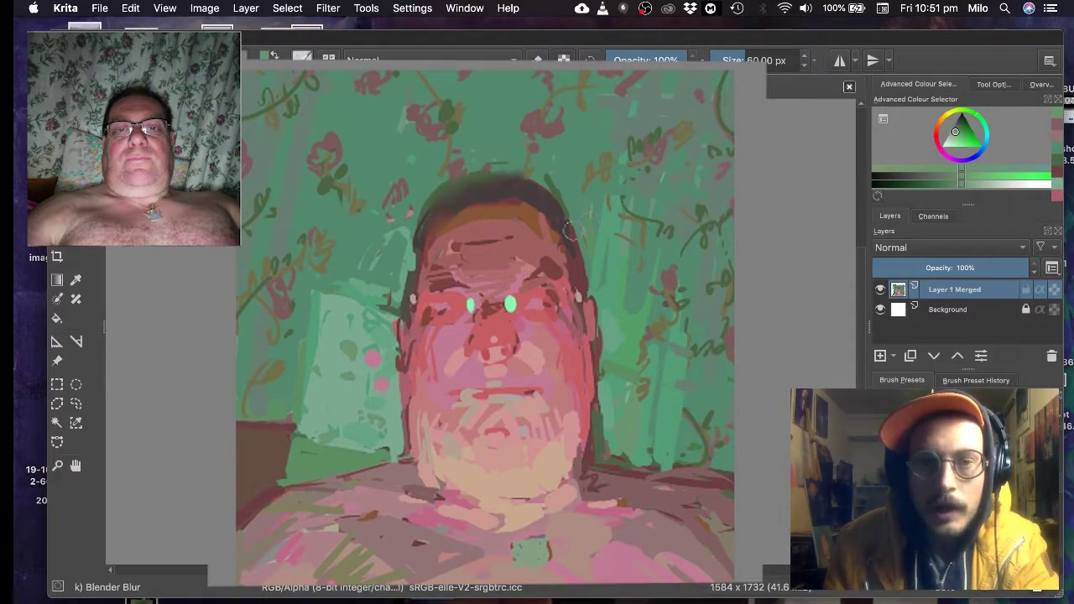
key(bracketright)
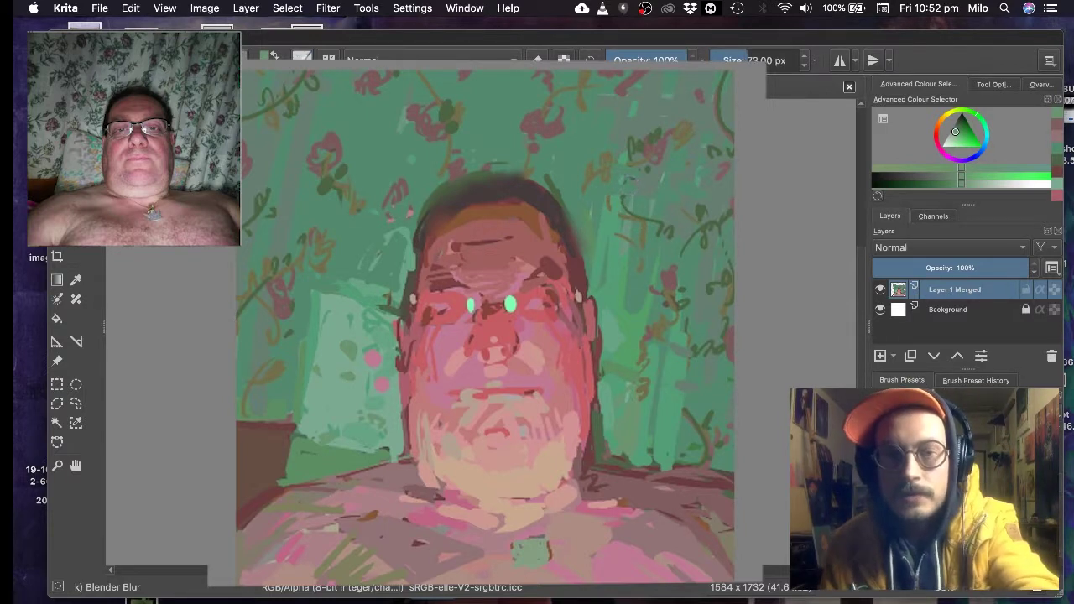
click(752, 60)
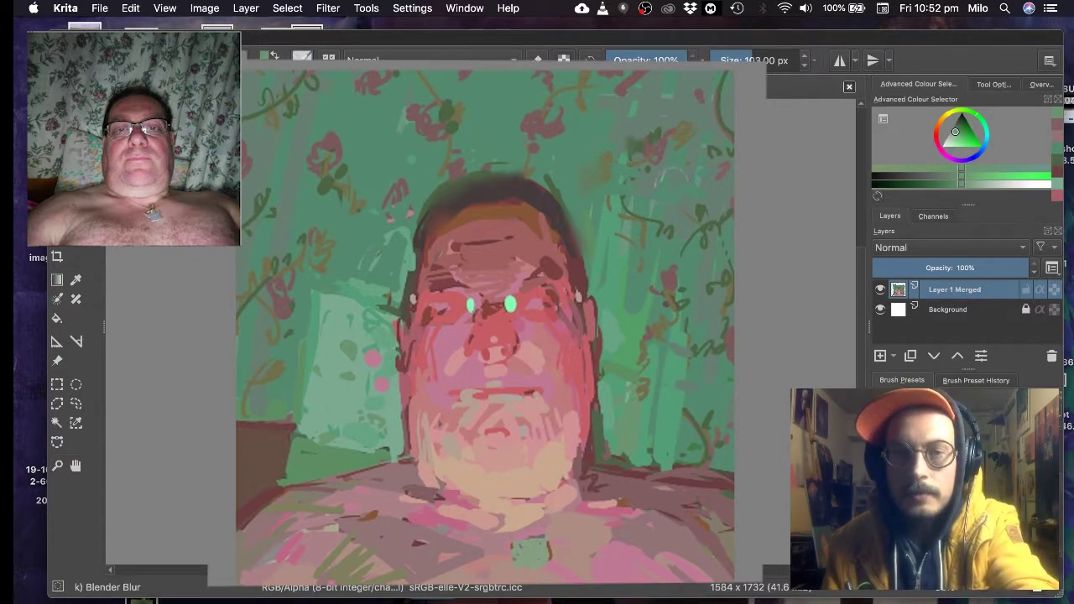
- Try blurring the curtain flowers at 32% opacity and undo all the blur strokes on the hair and curtain
click(652, 60)
key(o)
key(o)
key(o)
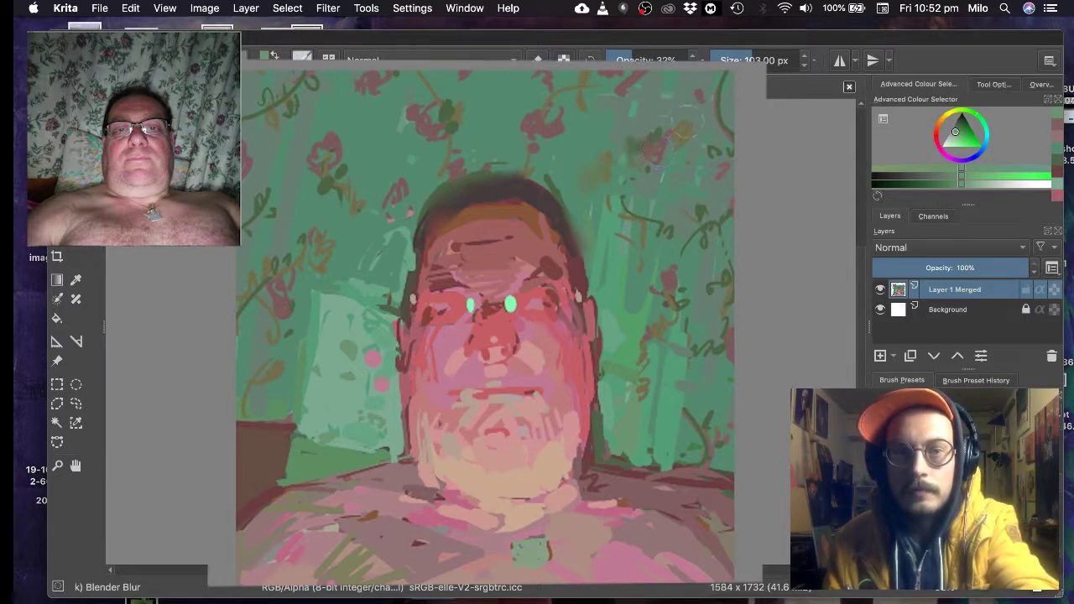
key(super+z)
key(super+z)
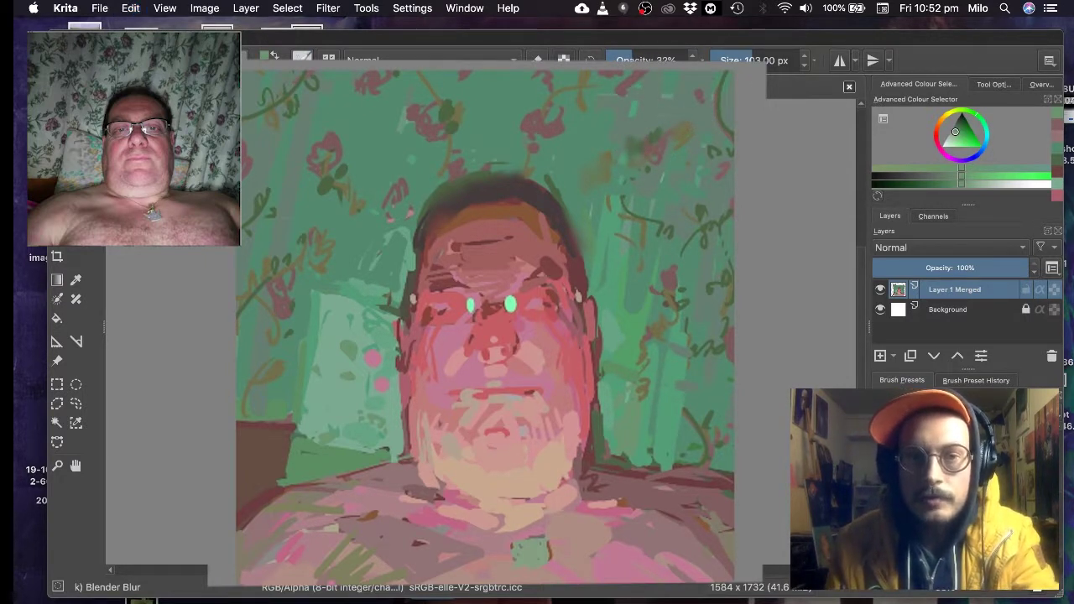
key(super+z)
key(super+z)
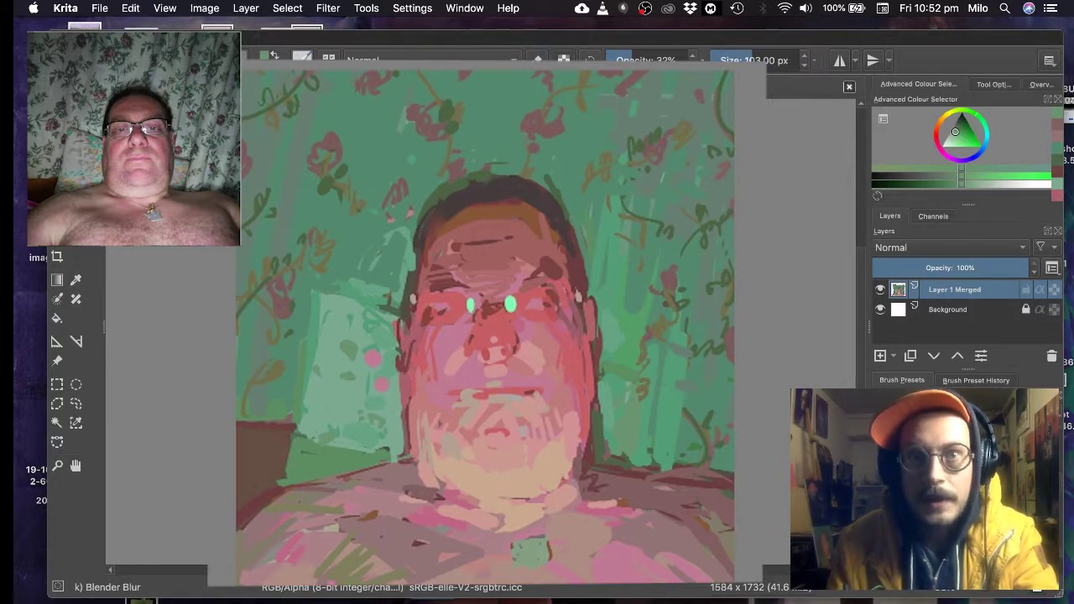
key(super+z)
- Soften the curtain's floral pattern on both sides with Blender Blur at 21% opacity, enlarging the brush from 103 to 136 px
drag(652, 61, 623, 60)
super+click(655, 118)
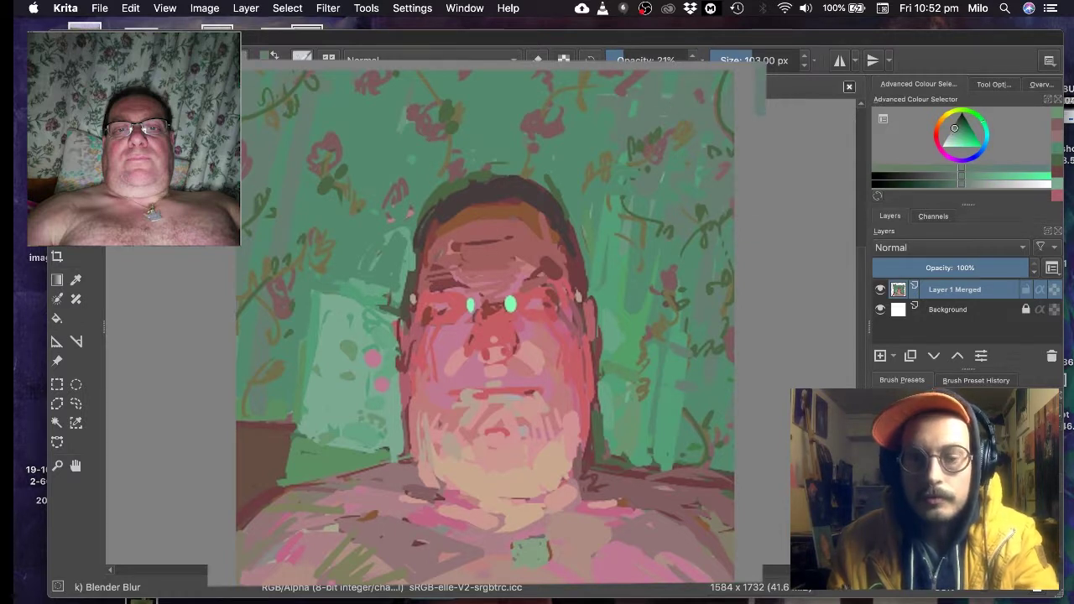
super+click(665, 140)
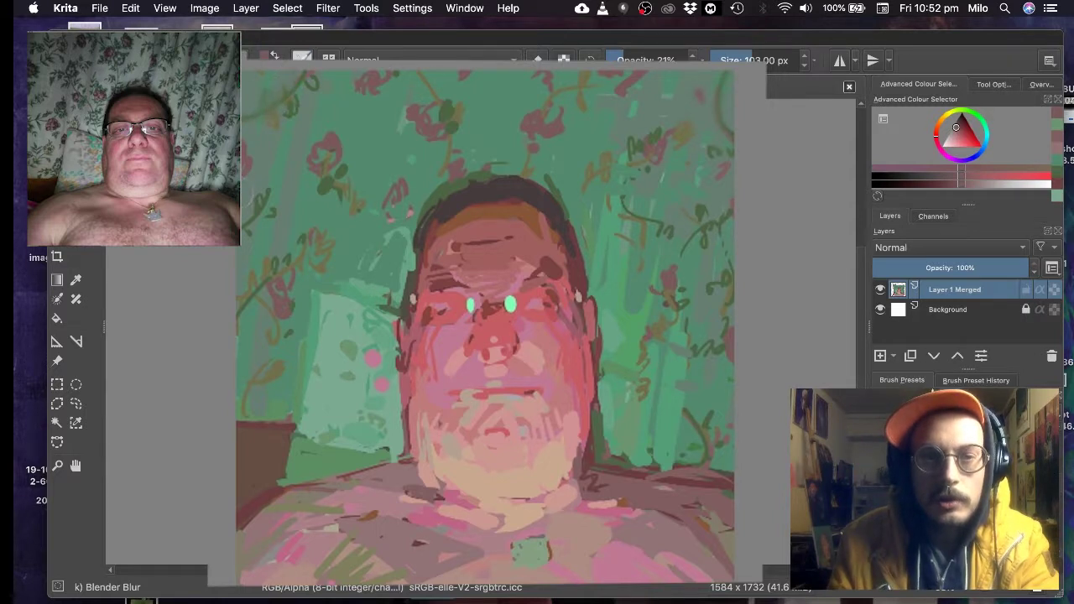
key(bracketright)
key(bracketright)
key(bracketright)
key(bracketright)
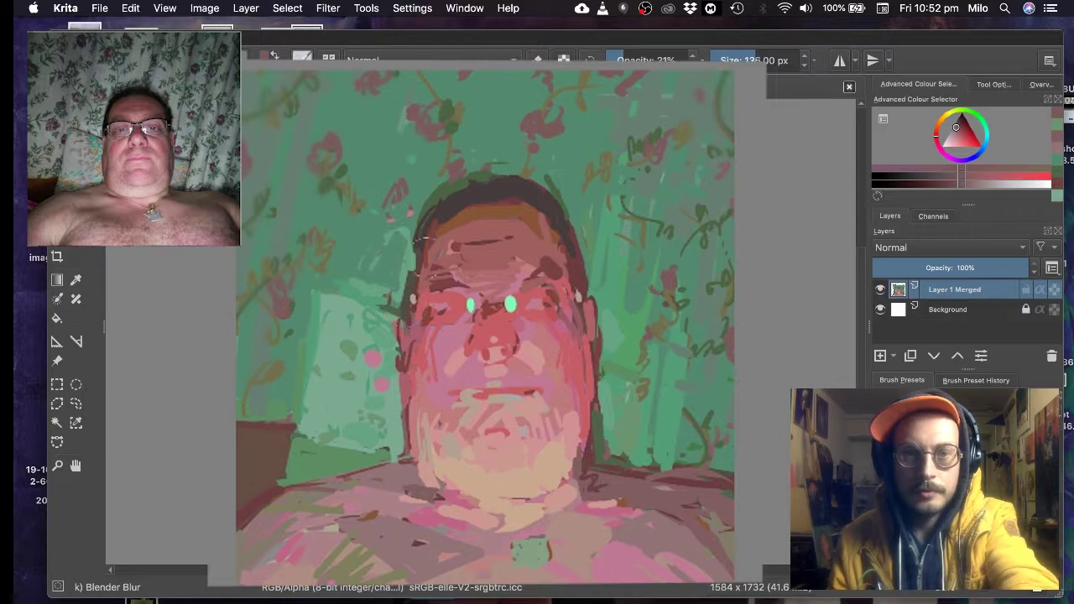
- Soften the hairline, forehead and eyebrows with Blender Blur at 96 to 110 px
key(bracketleft)
key(bracketleft)
key(bracketleft)
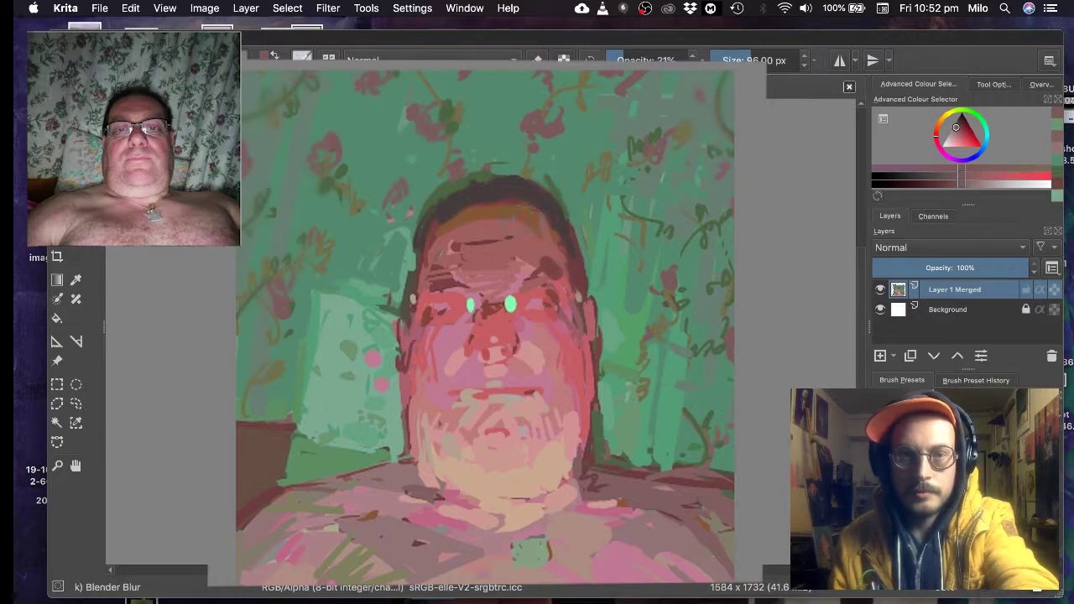
key(bracketright)
key(bracketright)
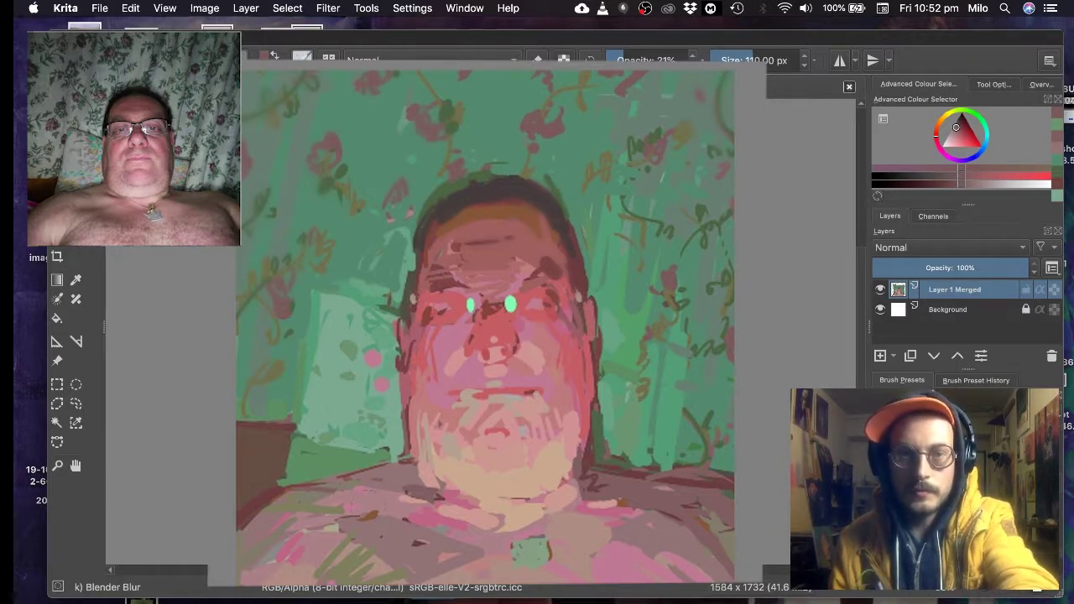
- Blur the forehead, eyes and right edge of the head more strongly at 40% opacity, reducing the brush to 68 px
drag(622, 57, 638, 57)
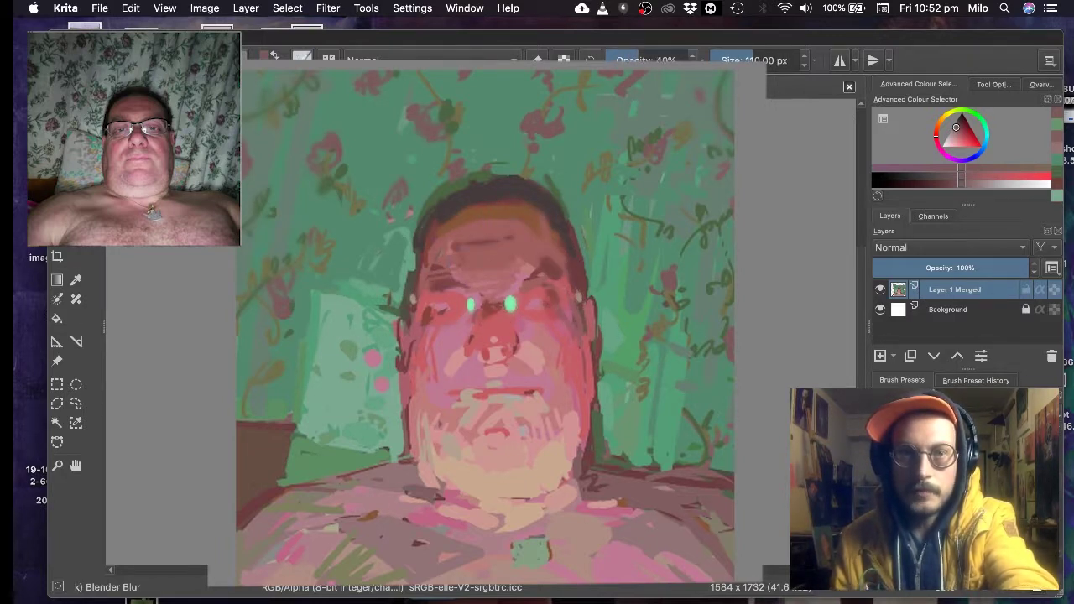
key(bracketleft)
key(bracketleft)
key(bracketleft)
key(bracketleft)
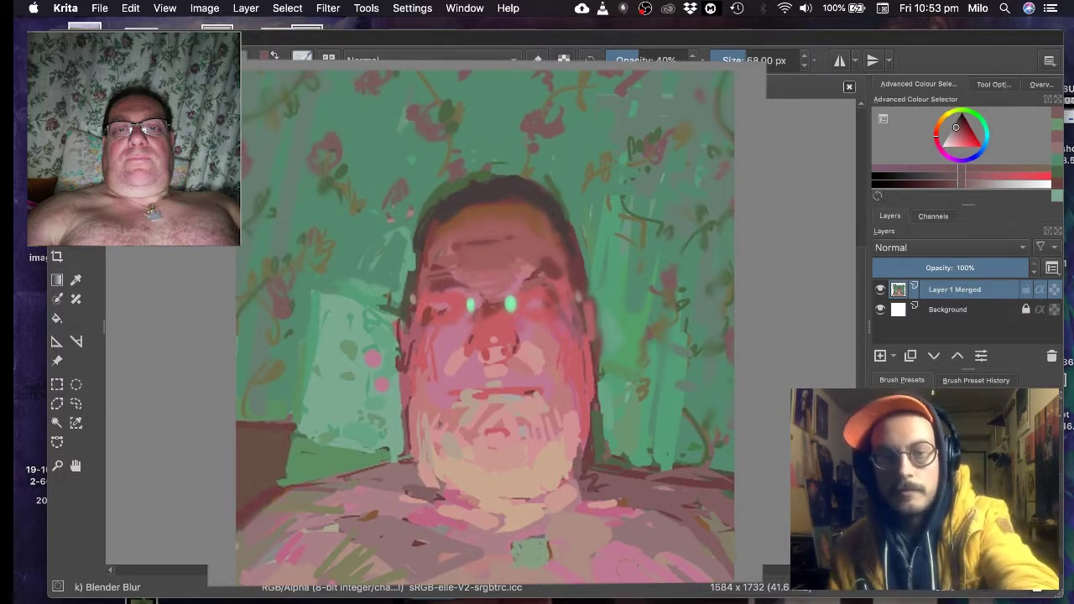
- Blur the chest, shoulders, neck and jaw edges with a 90 px brush
key(])
key(])
drag(549, 539, 550, 561)
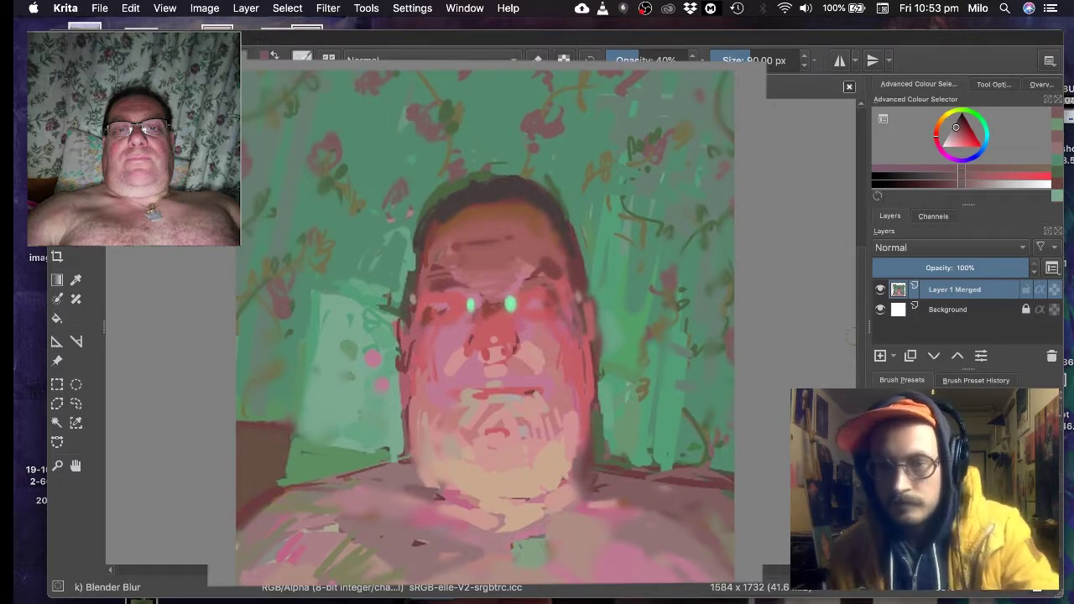
- Smudge the right side of the face with Blender Basic at 50 px and soften the curtain and jaw with Blender Blur at 60 px
key(slash)
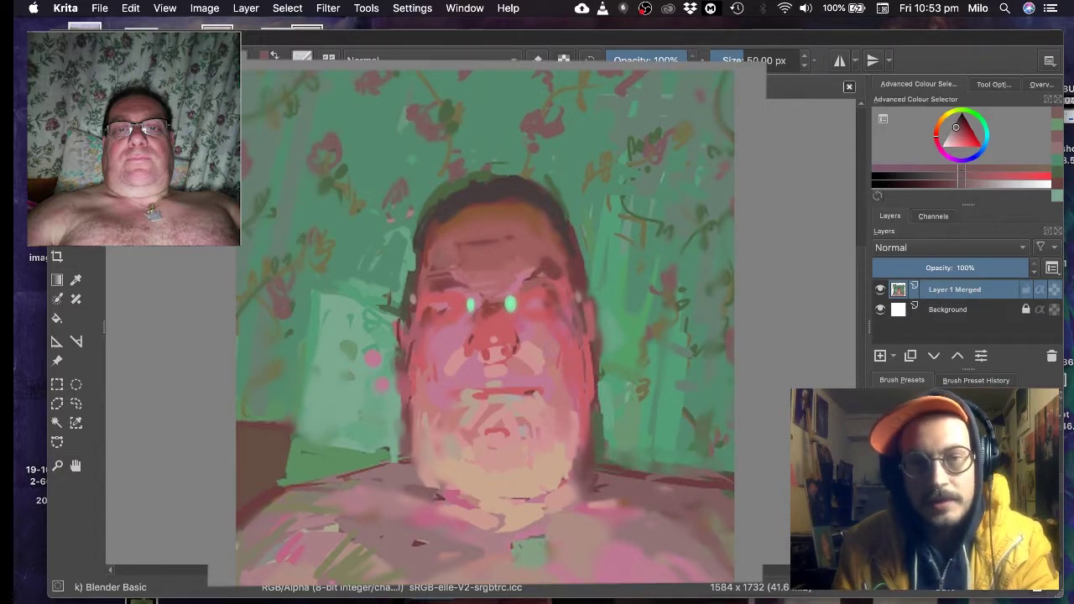
drag(589, 353, 587, 374)
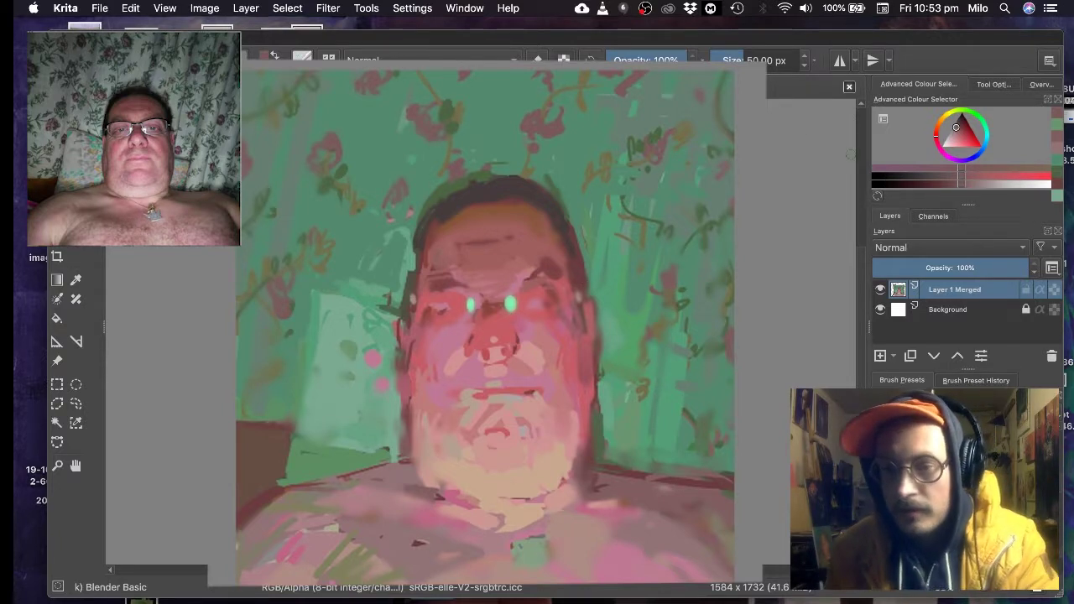
click(932, 470)
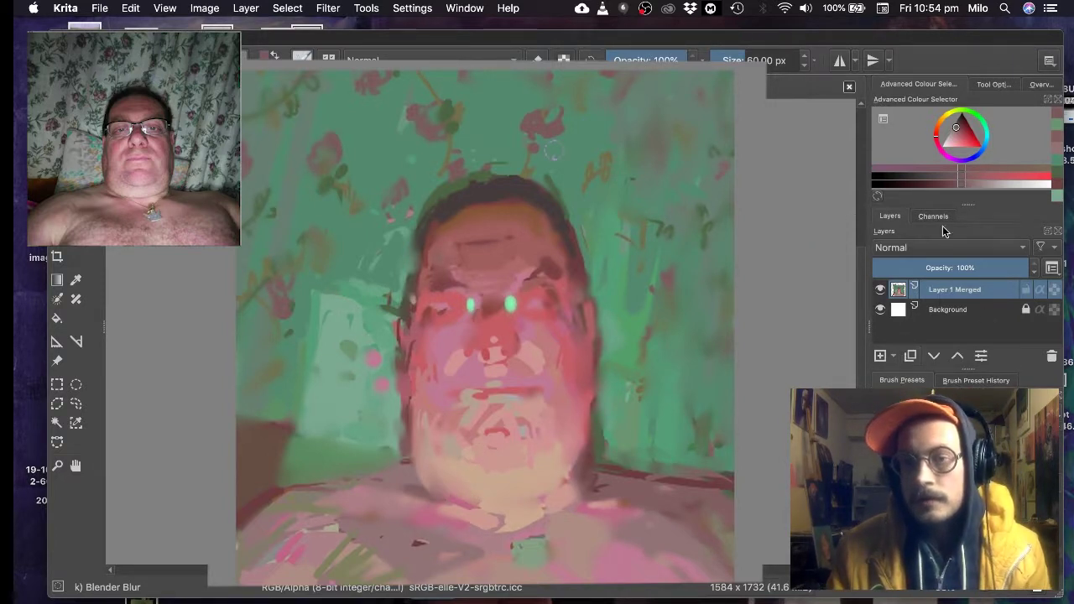
- Add a new paint layer, try the 120 px Dry Bristles Eroded brush on the right jaw and undo the mark
click(881, 355)
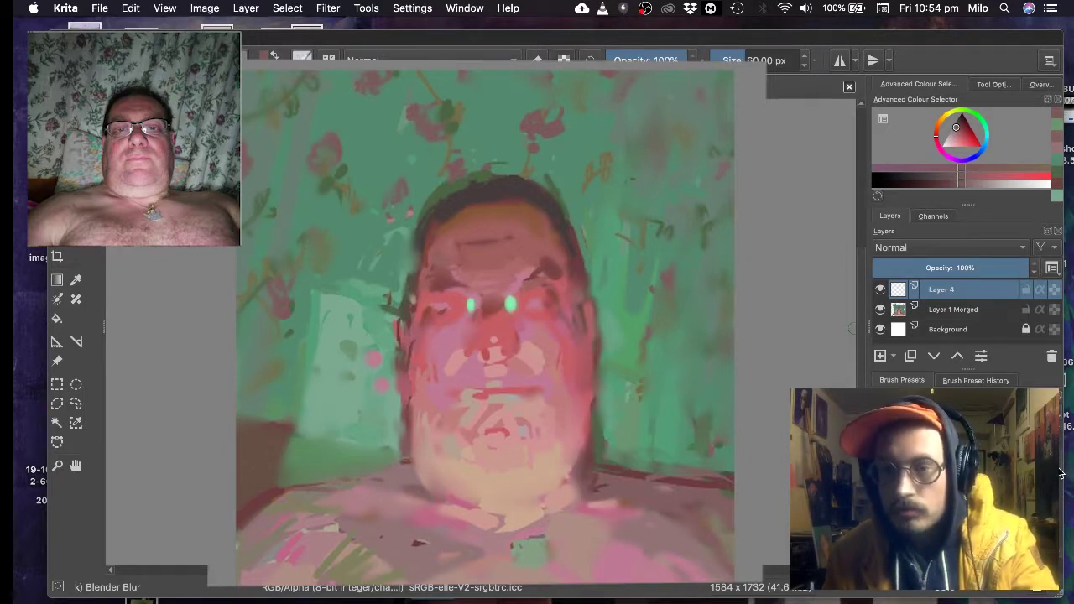
click(898, 491)
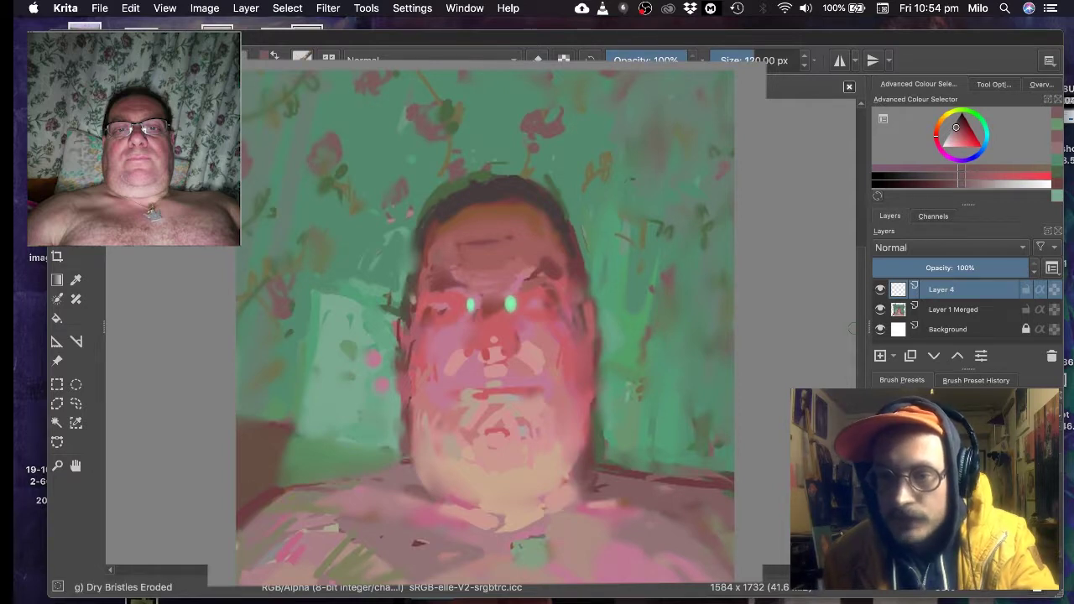
click(550, 464)
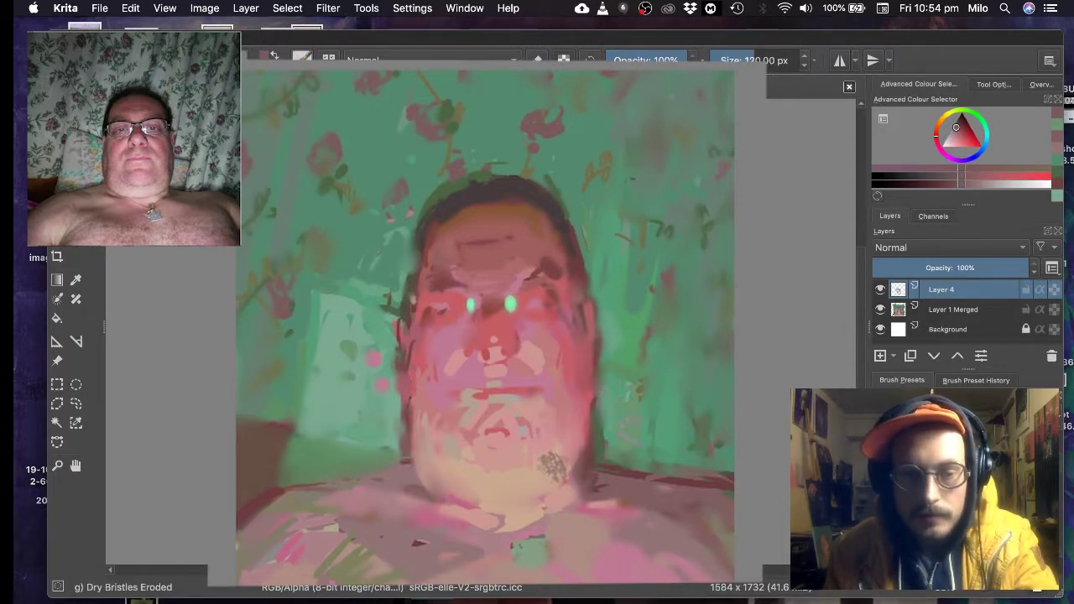
key(super+z)
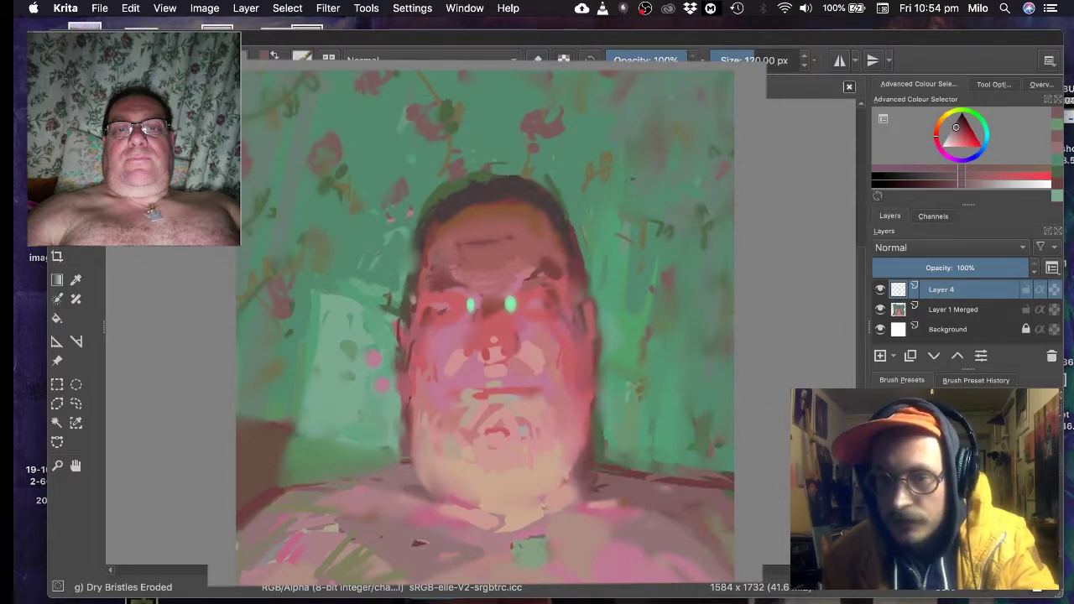
- Switch to the Dry Brushing preset, try a dark 70 px stroke on the right jaw and undo it
click(948, 491)
click(919, 491)
drag(535, 470, 548, 469)
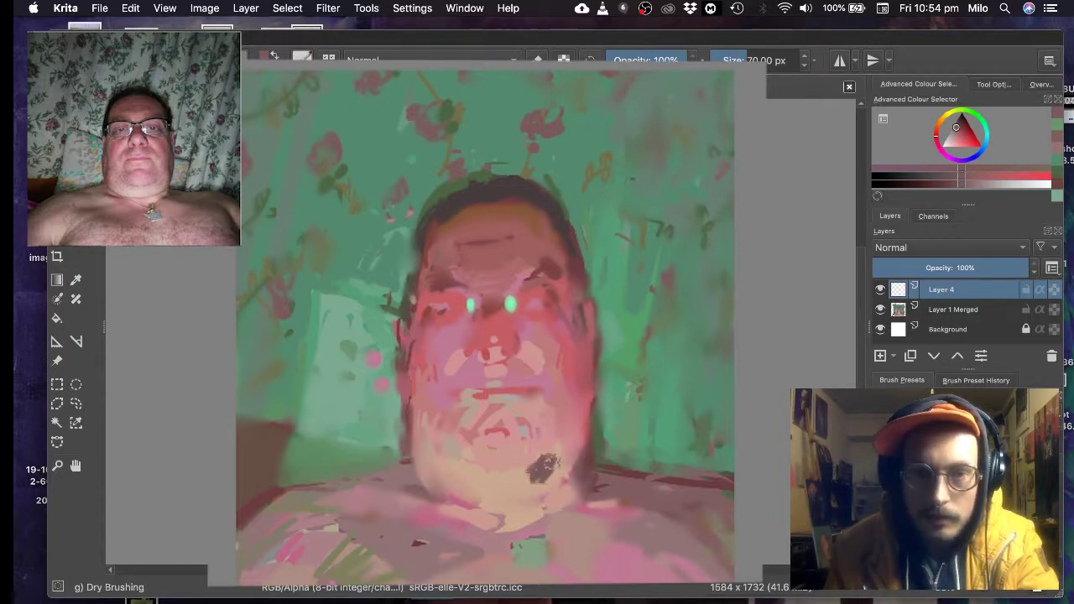
key(super+z)
- Paint sampled peach skin tone over the chin and right jaw with Dry Brushing at 110 px and 70% opacity
ctrl+click(552, 467)
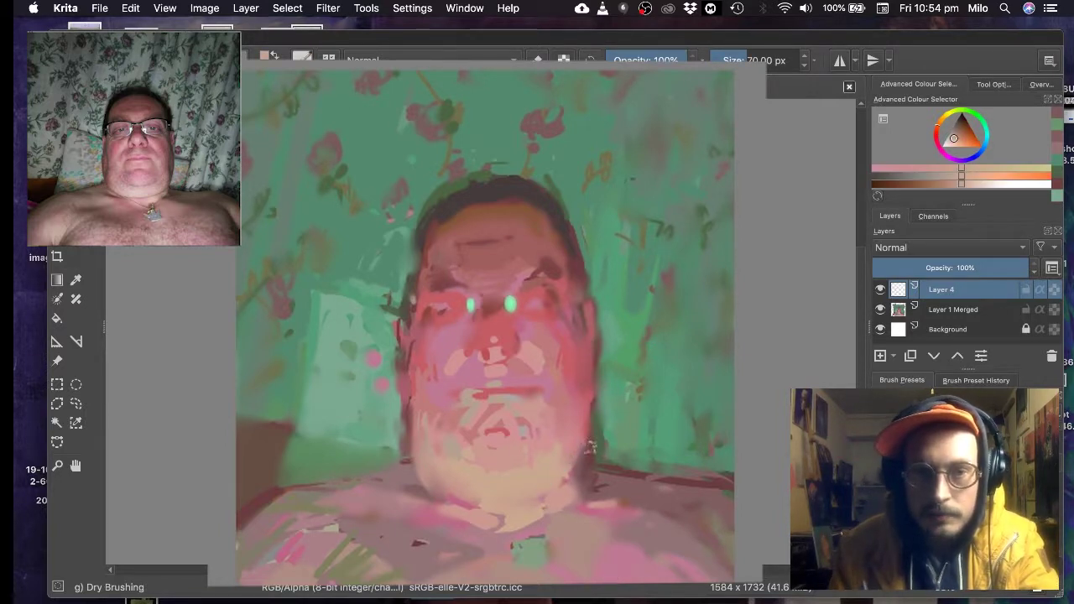
key(bracketright)
key(bracketright)
key(bracketright)
key(bracketright)
key(bracketright)
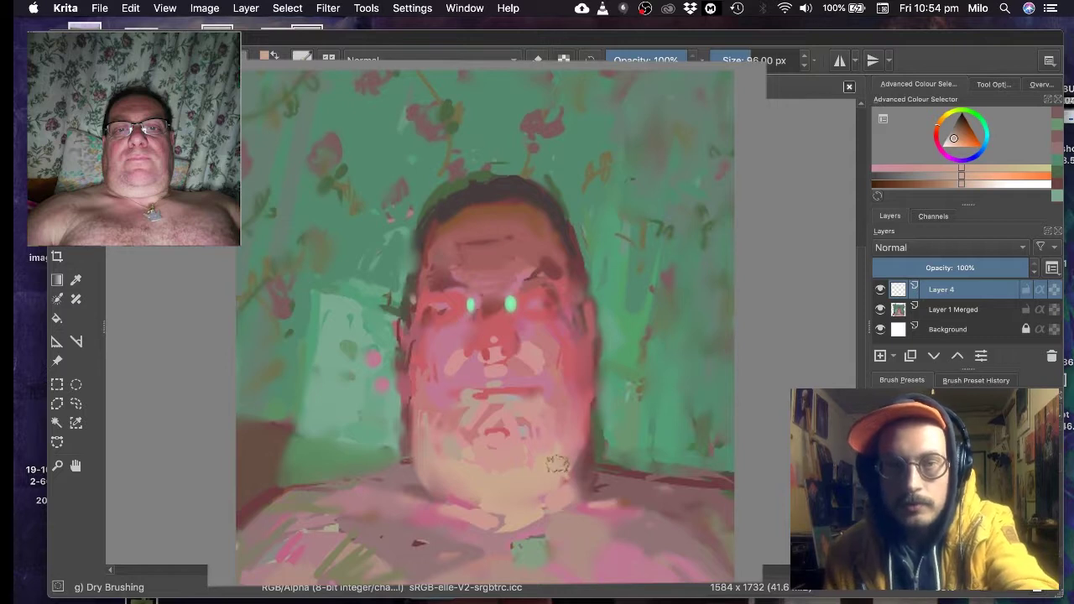
key(bracketright)
click(683, 60)
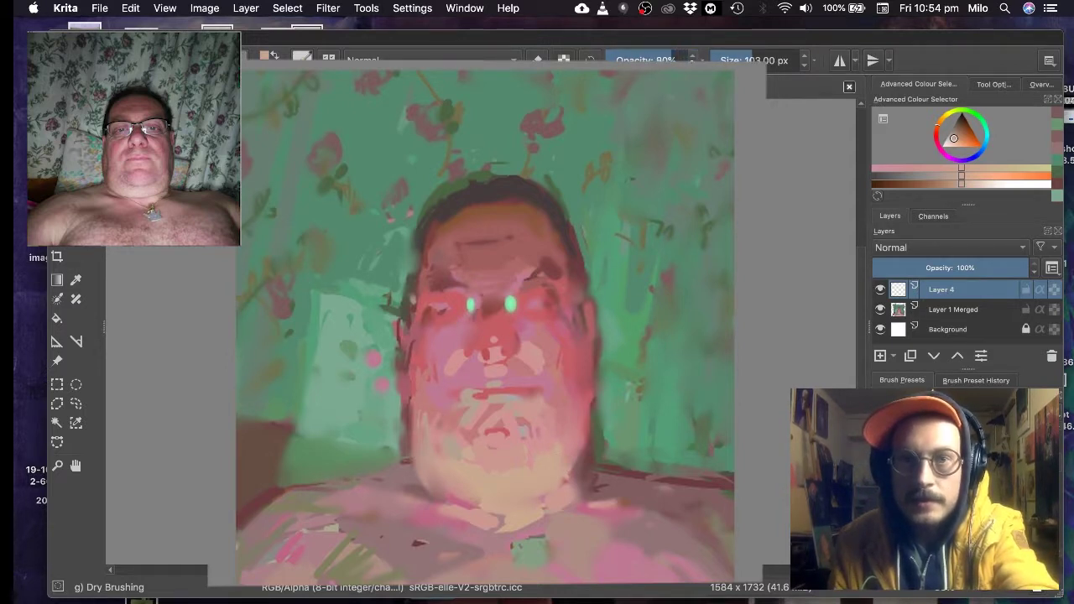
drag(672, 61, 663, 60)
key(bracketright)
mouse_move(560, 467)
mouse_down()
mouse_move(557, 480)
mouse_move(561, 453)
mouse_up()
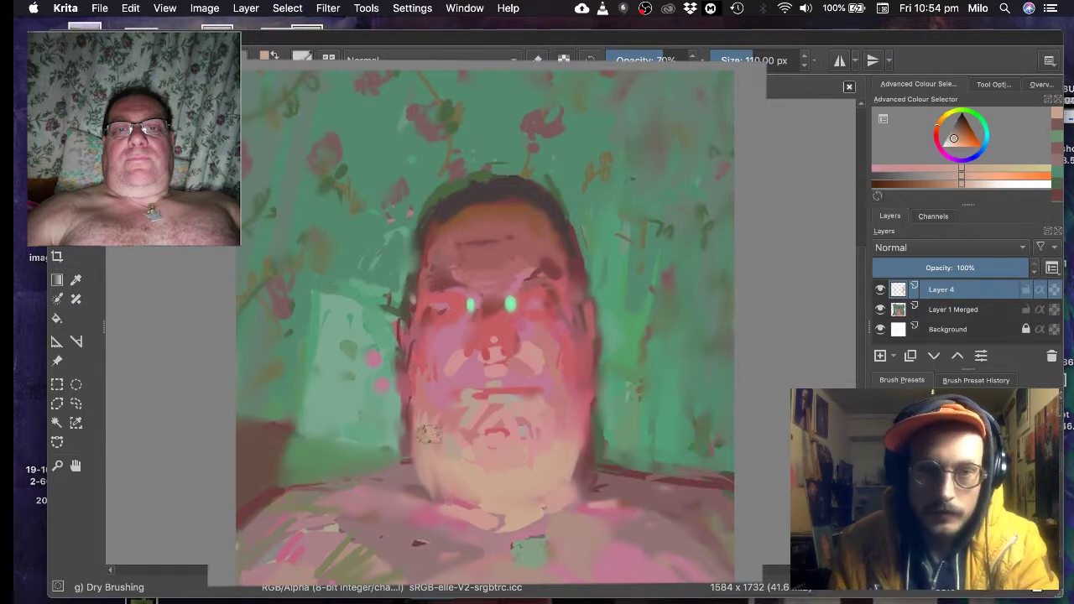
drag(492, 468, 501, 460)
- Dry-brush sampled skin tones over the left jaw and sampled pinks beneath the nose
ctrl+click(452, 453)
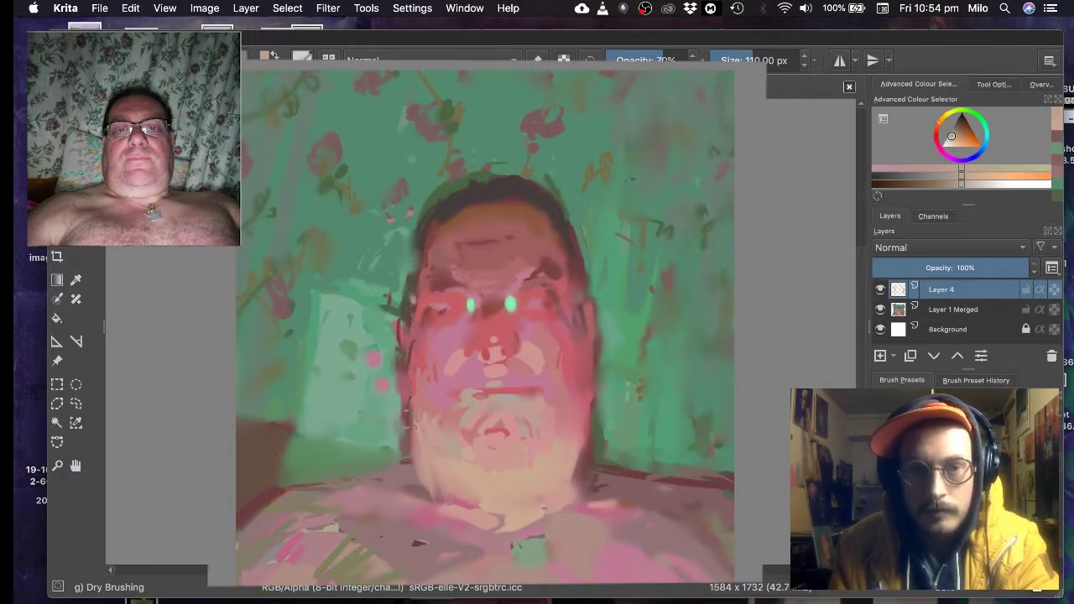
ctrl+click(492, 357)
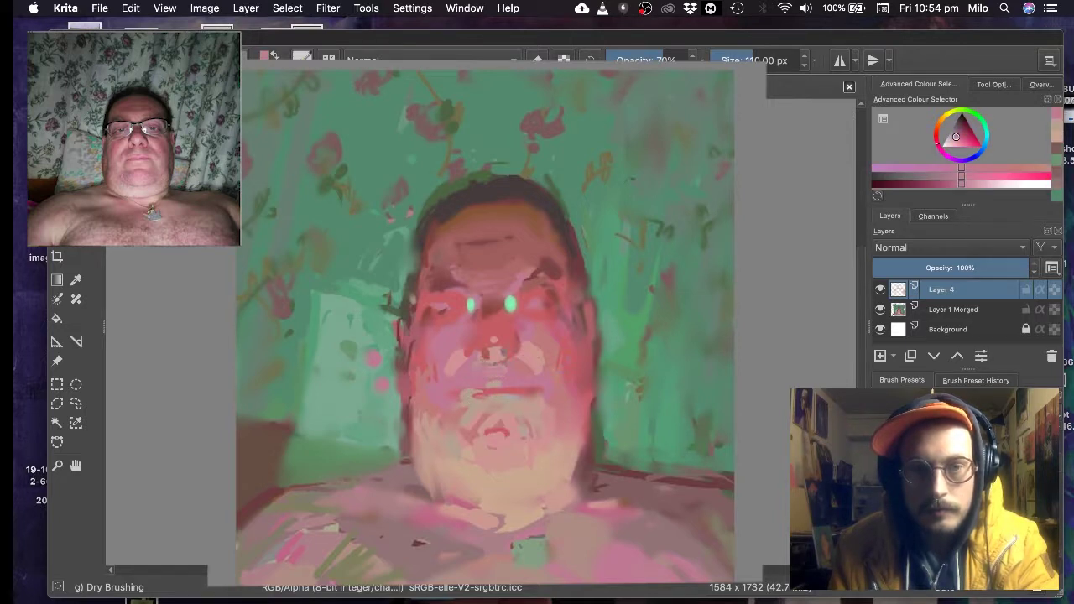
ctrl+click(494, 355)
drag(487, 356, 509, 352)
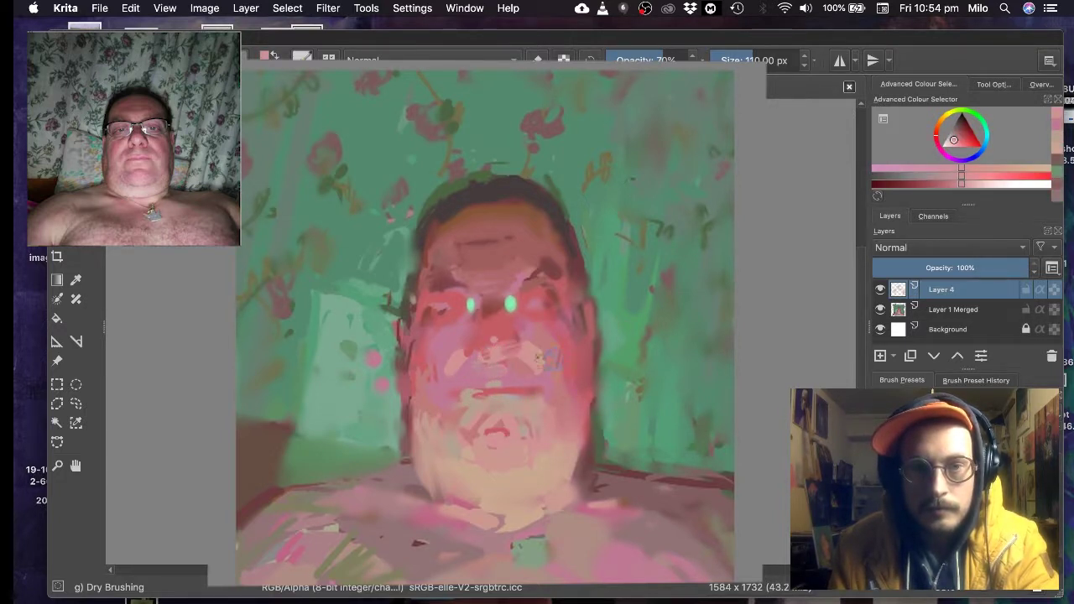
- Dry-brush sampled pinks and reds over the right cheek, around the eyes and across the forehead wrinkles
ctrl+click(537, 328)
ctrl+click(550, 306)
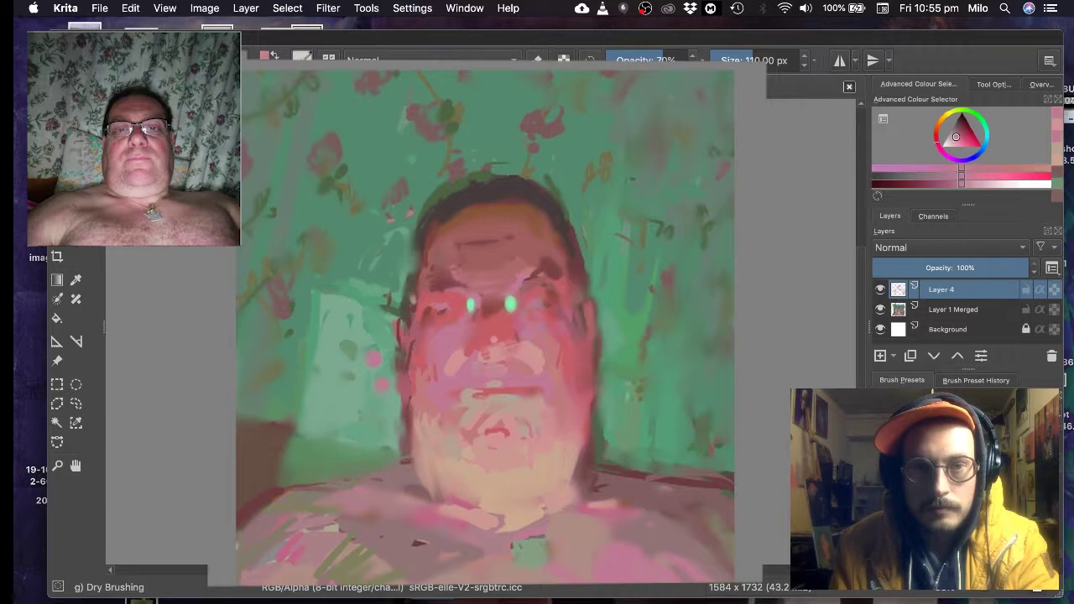
ctrl+click(504, 300)
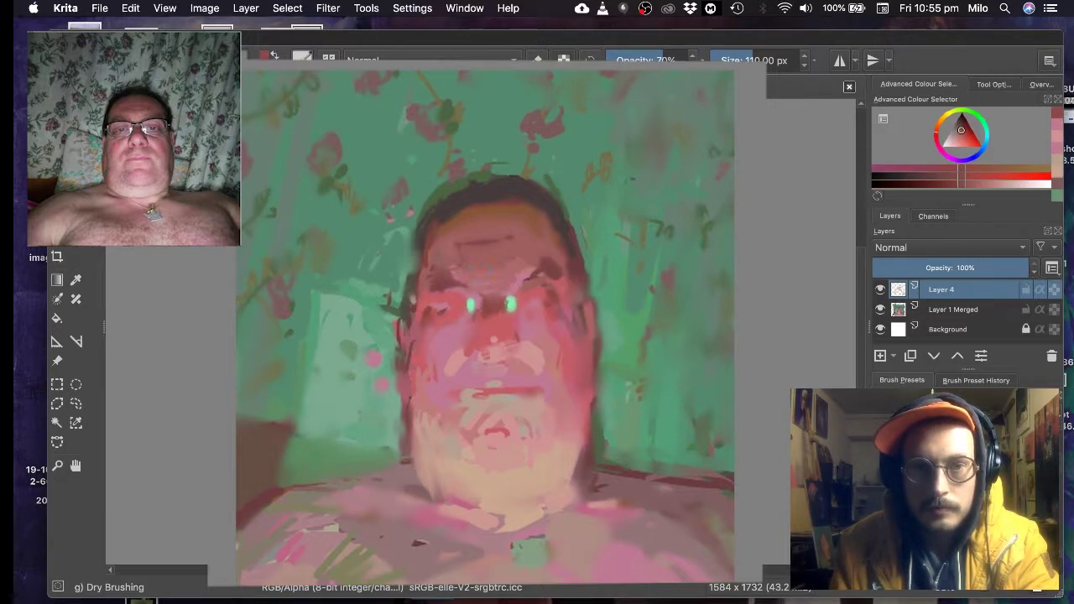
ctrl+click(478, 260)
drag(472, 246, 493, 244)
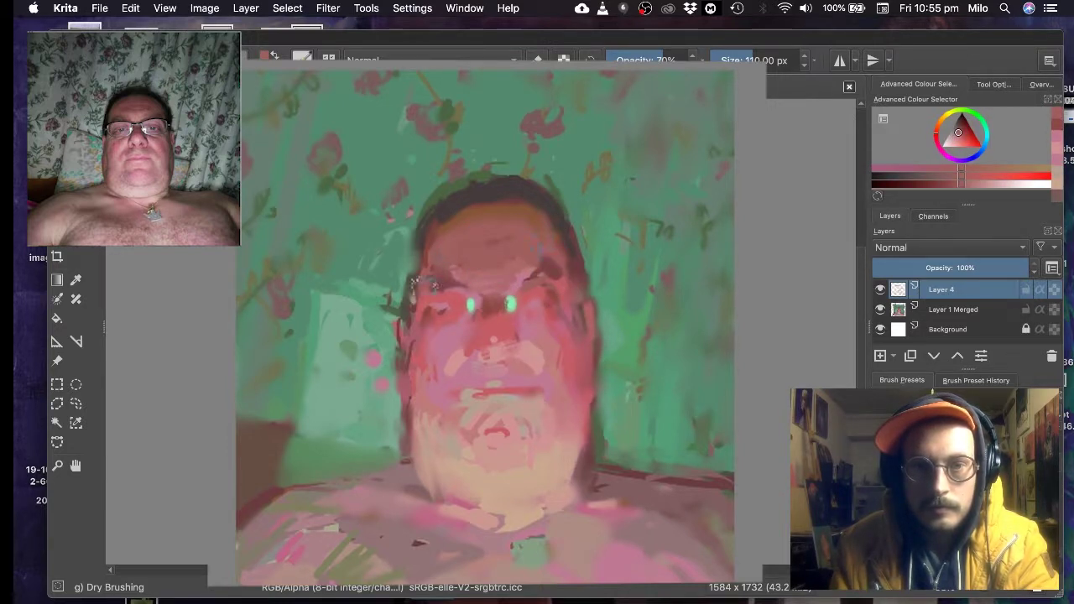
- Dry-brush sampled reds and pinks down both sides of the face, from the ears to the jaw
ctrl+click(577, 286)
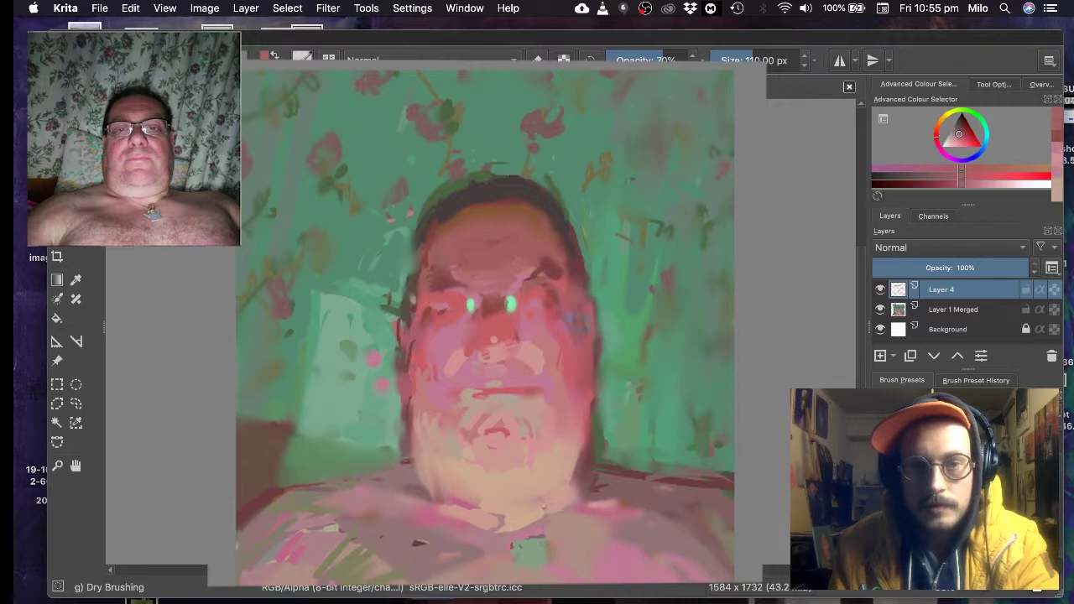
drag(409, 295, 401, 385)
ctrl+click(422, 420)
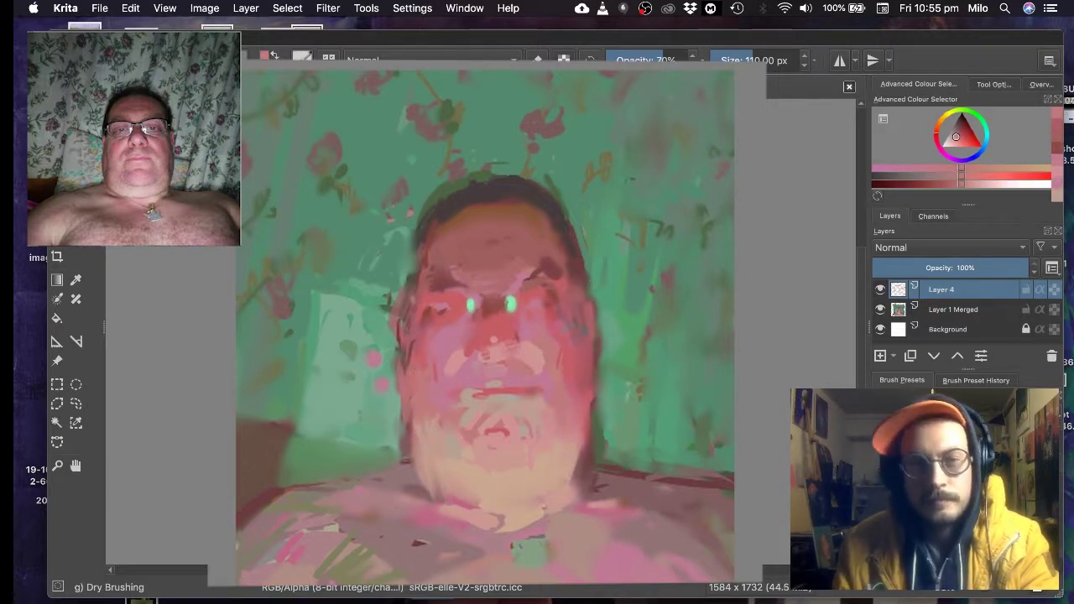
ctrl+click(574, 416)
drag(585, 410, 570, 467)
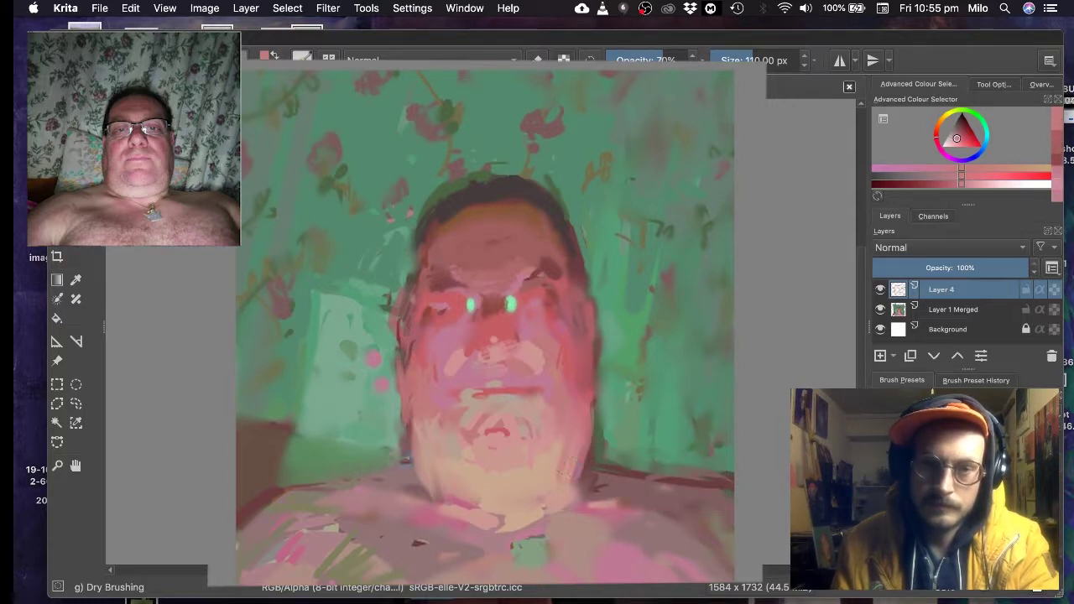
- Dry-brush sampled peach down the left jaw and sampled green along the curtain edge beside it at 110 px and 70% opacity
ctrl+click(419, 462)
drag(408, 418, 426, 495)
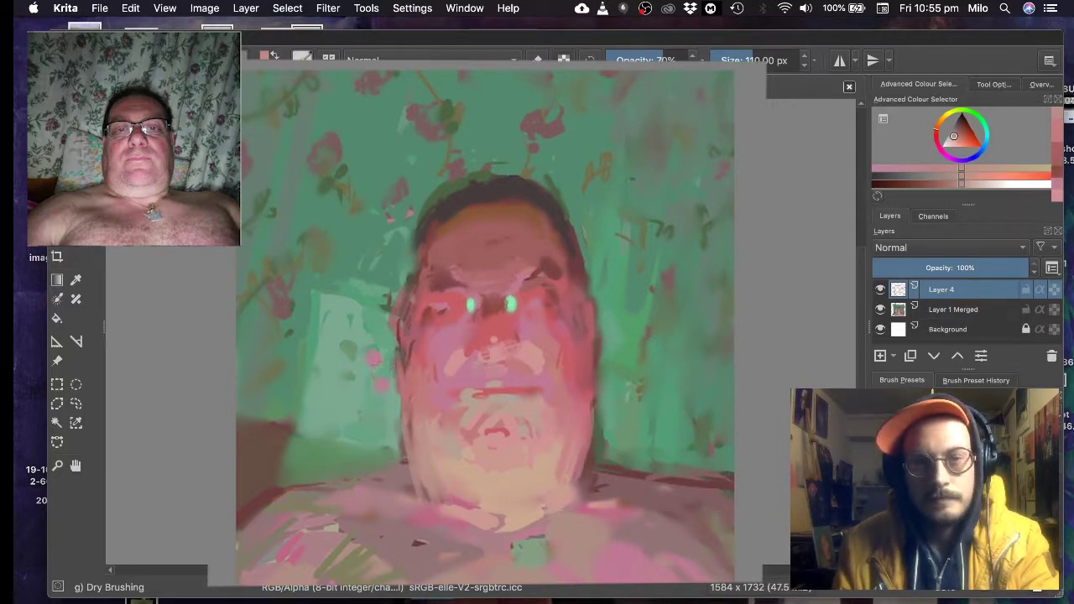
ctrl+click(388, 398)
drag(397, 428, 402, 461)
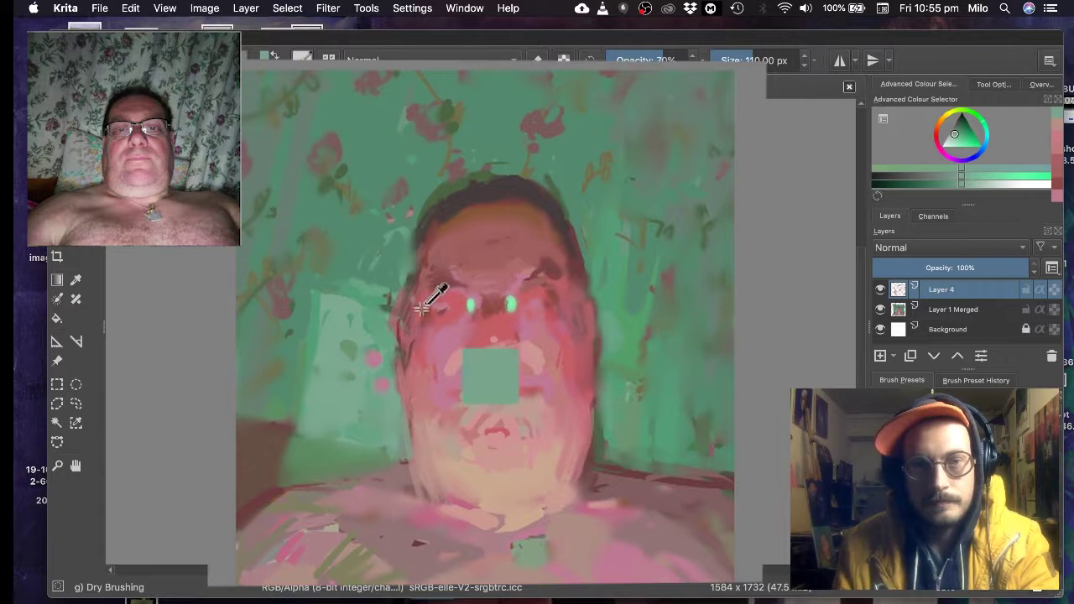
- Dry-brush sampled curtain green and dark hair colour along the left temple and the left side of the head
ctrl+click(400, 284)
drag(406, 266, 403, 308)
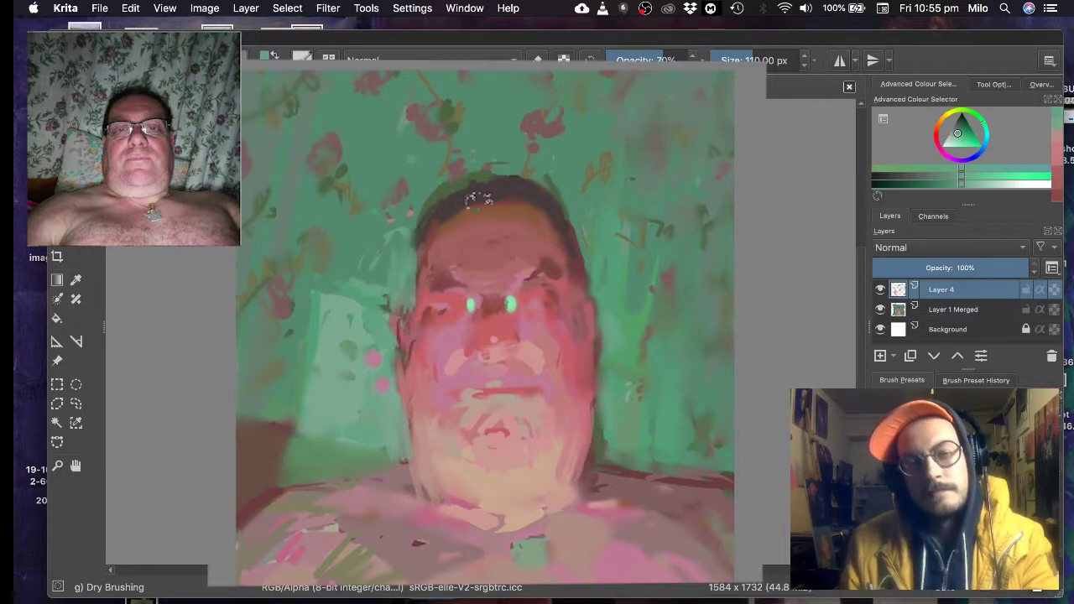
ctrl+click(426, 225)
drag(422, 237, 412, 290)
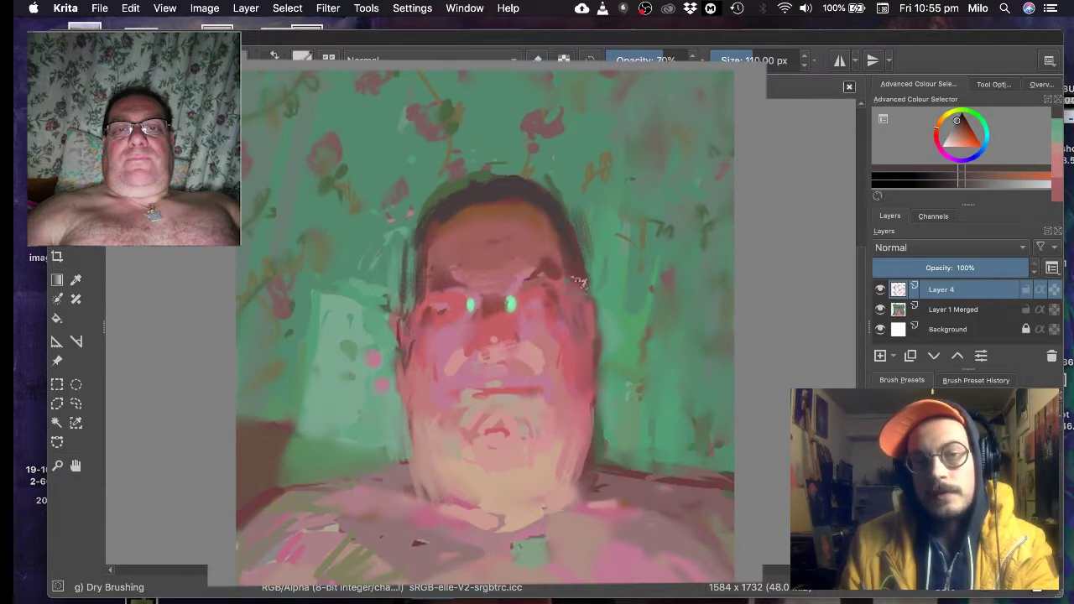
- Dry-brush sampled greens over the curtain along the right side of the face and above the right shoulder
ctrl+click(579, 283)
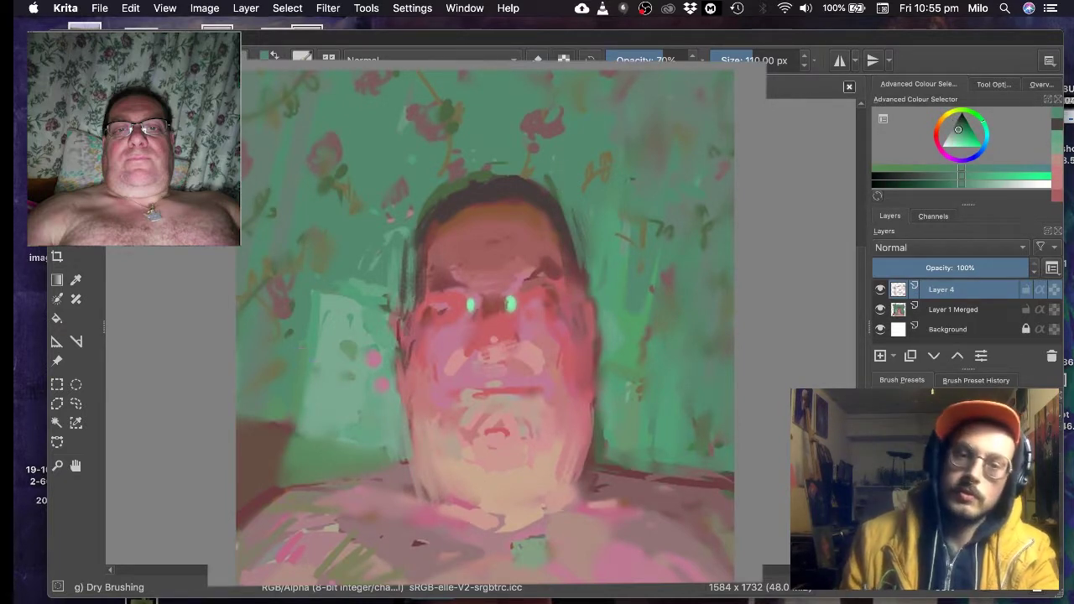
click(661, 541)
ctrl+click(579, 448)
ctrl+click(609, 455)
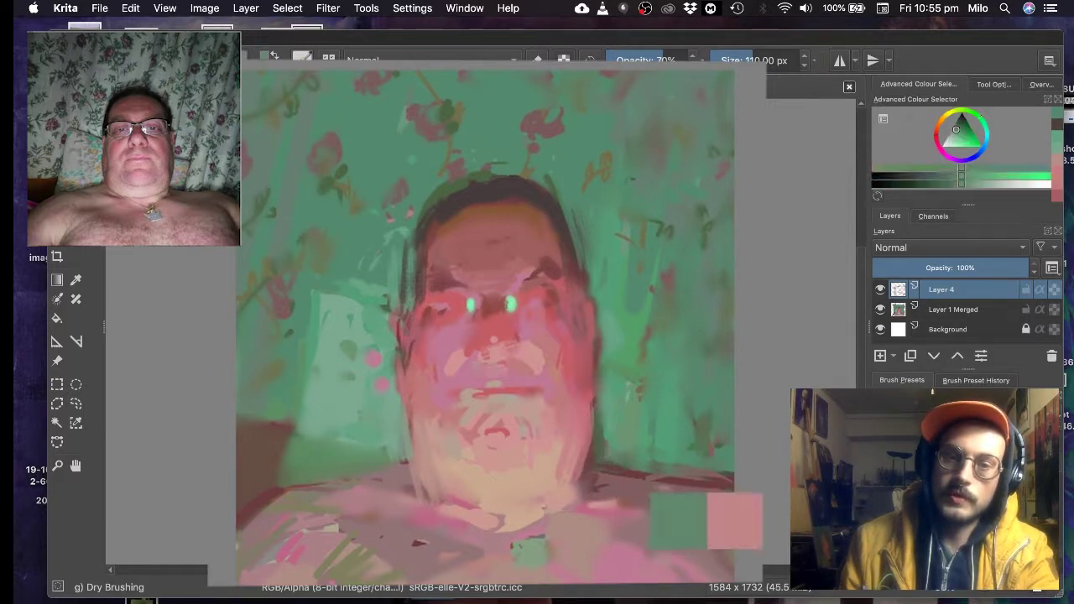
ctrl+click(682, 458)
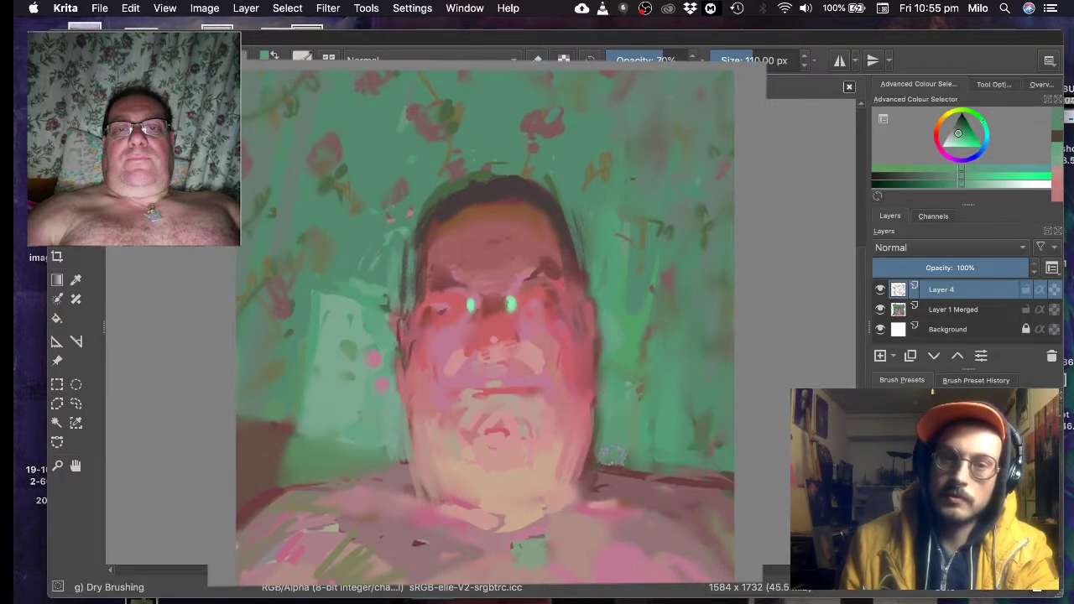
- Repaint the pale green patch left of the face with sampled light green and touch up the surrounding curtain
ctrl+click(353, 304)
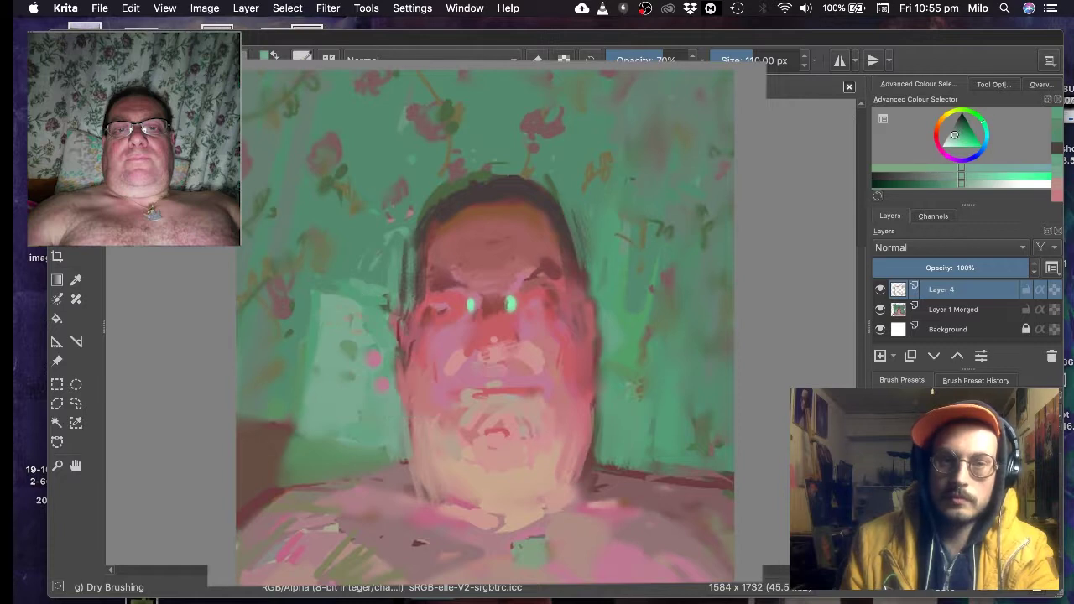
mouse_move(367, 323)
mouse_down()
mouse_move(336, 309)
mouse_move(316, 399)
mouse_up()
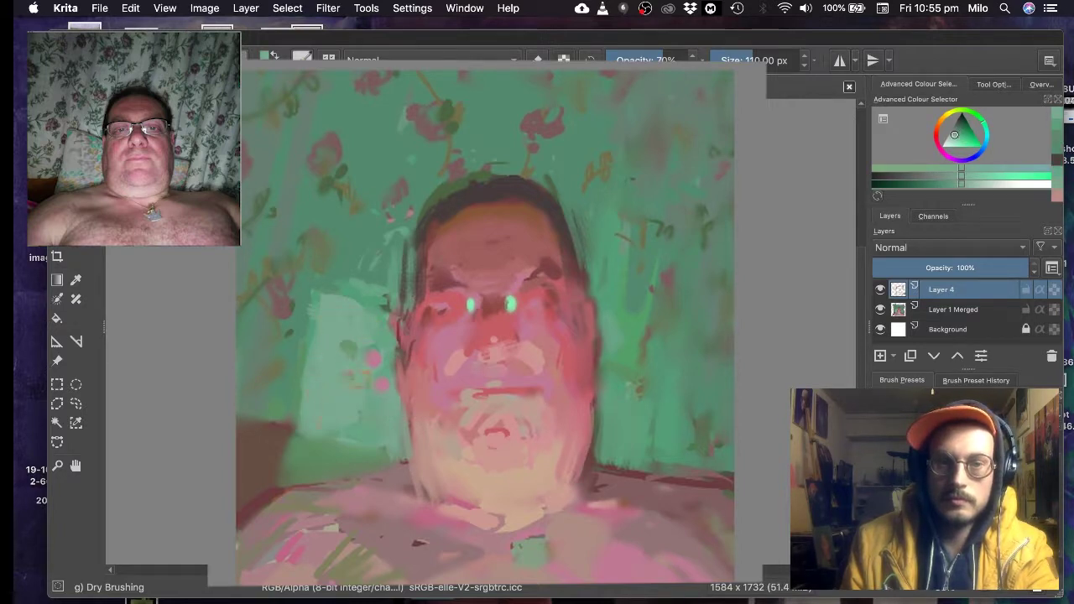
ctrl+click(344, 220)
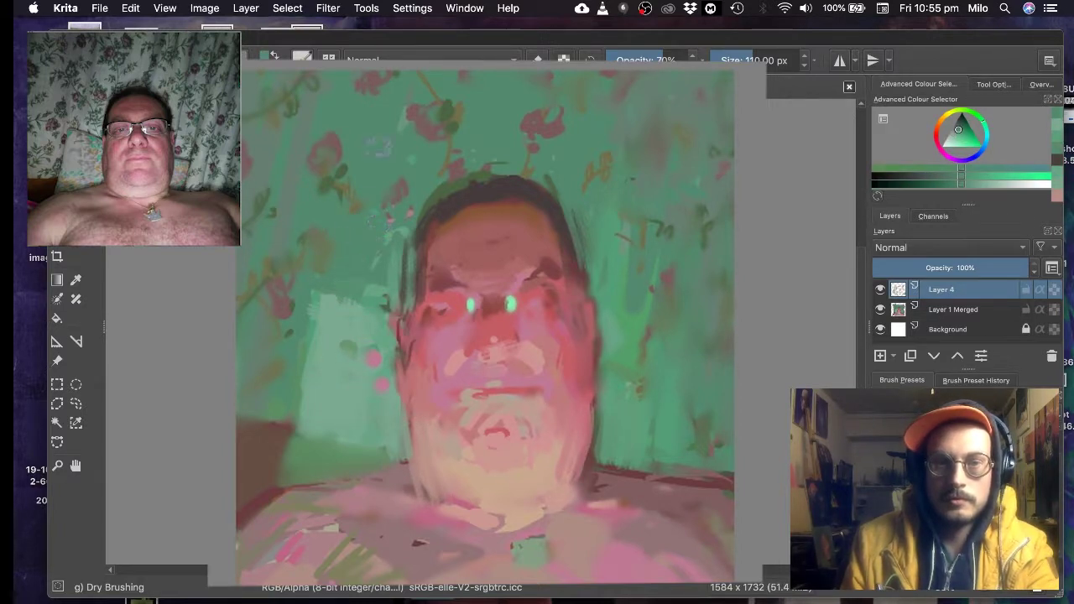
- Dry-brush sampled dark brown along the top and right edge of the hair, softening it with sampled curtain green
ctrl+click(409, 247)
ctrl+click(496, 177)
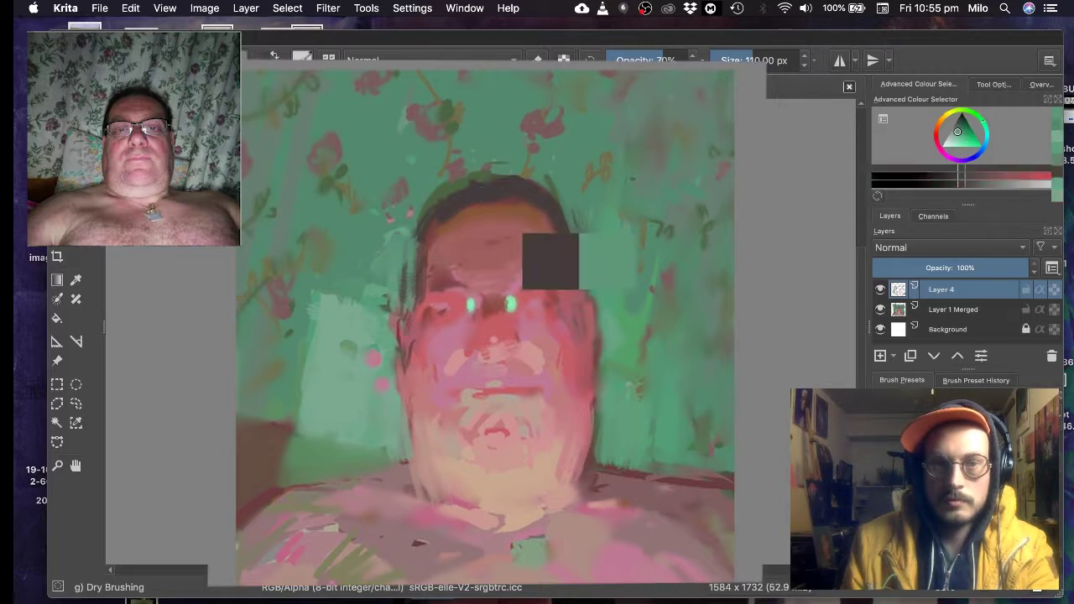
mouse_move(522, 178)
mouse_down()
mouse_move(558, 207)
mouse_move(589, 265)
mouse_up()
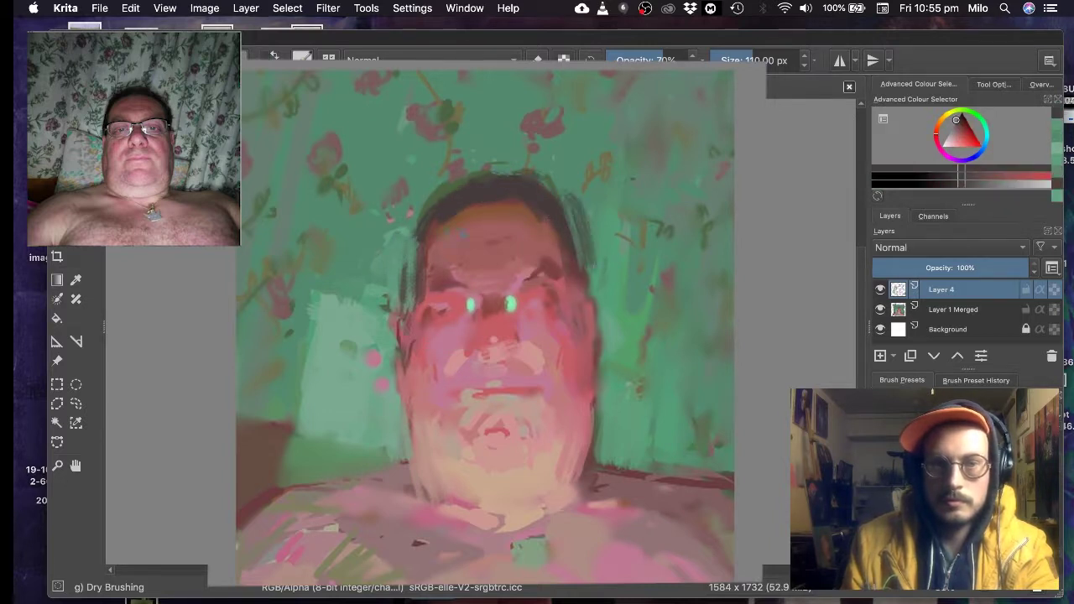
ctrl+click(616, 185)
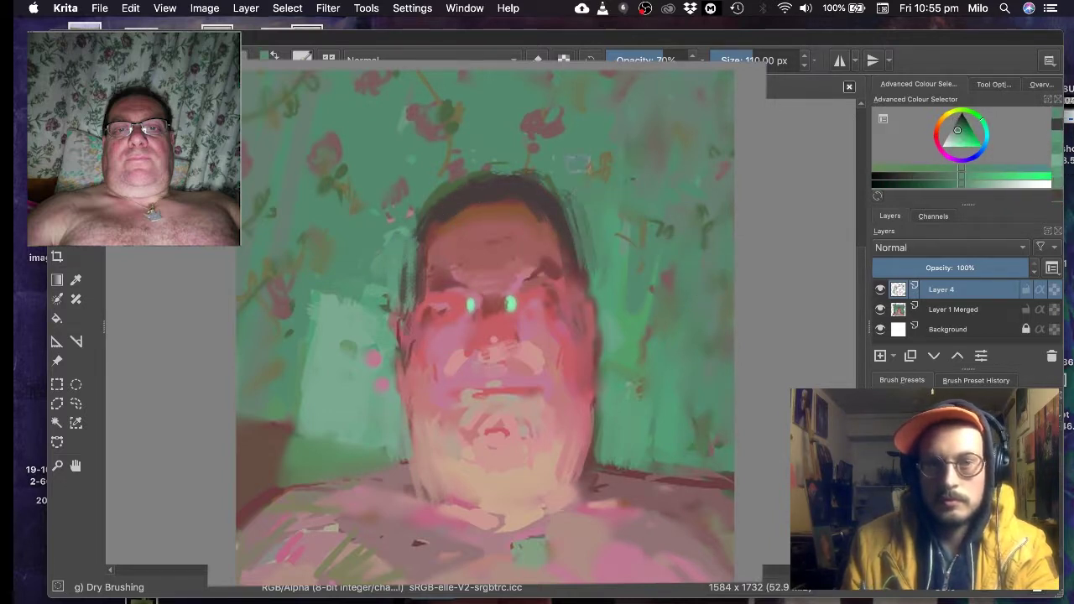
- Reduce the brush size to 47 px and dry-brush sampled dark red along the right ear and up to the temple
ctrl+click(593, 335)
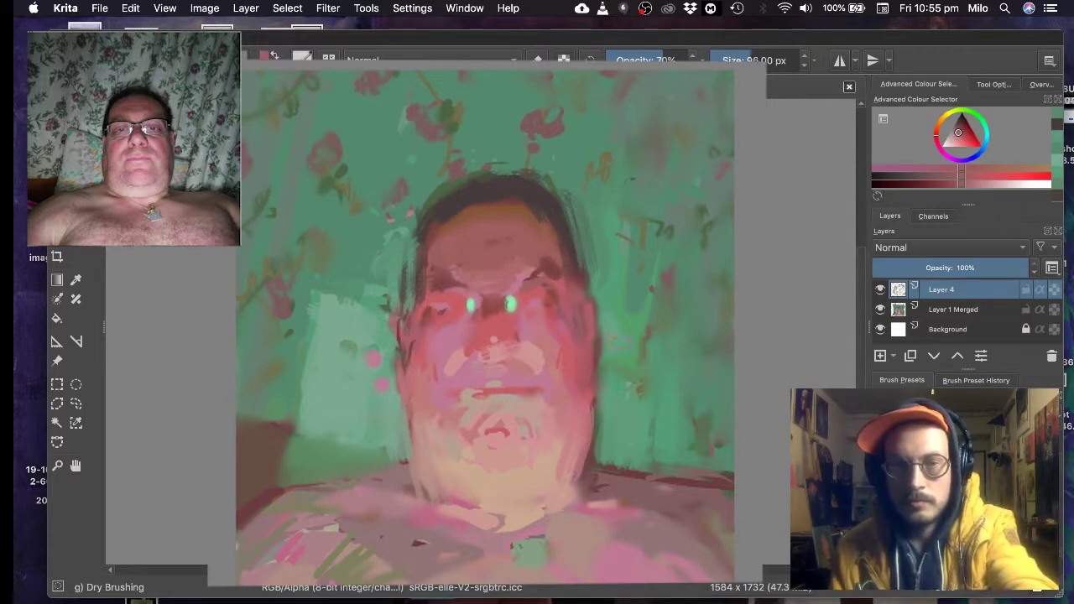
key([)
key([)
key([)
key([)
key([)
key([)
mouse_move(596, 329)
mouse_down()
mouse_move(588, 286)
mouse_move(538, 274)
mouse_move(557, 257)
mouse_up()
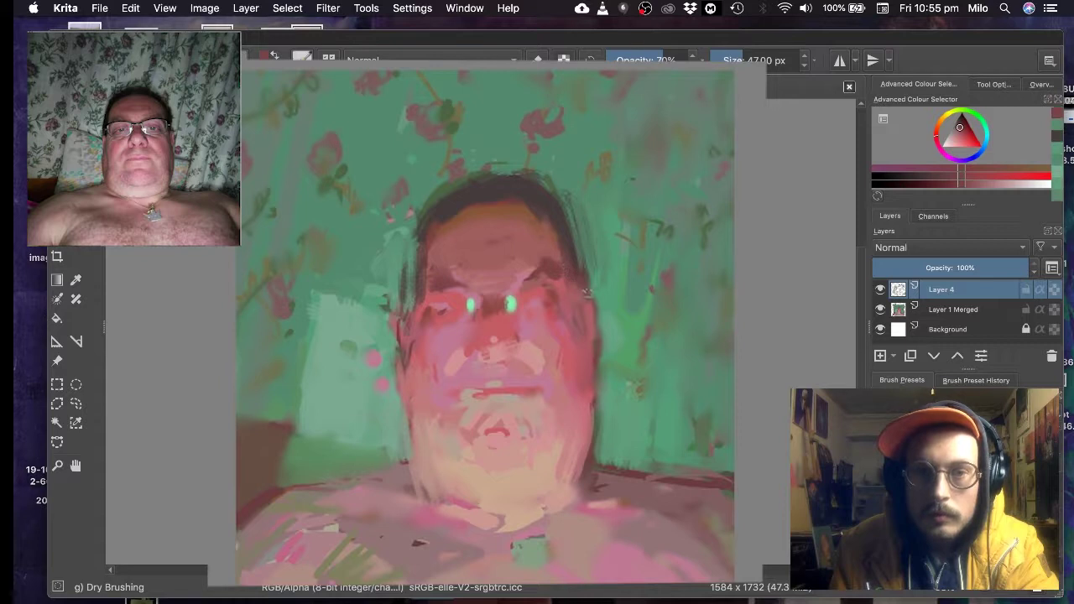
- Enlarge the brush to 68 px, darken around the left eye, and widen its glow with sampled mint green
key(bracketright)
key(bracketright)
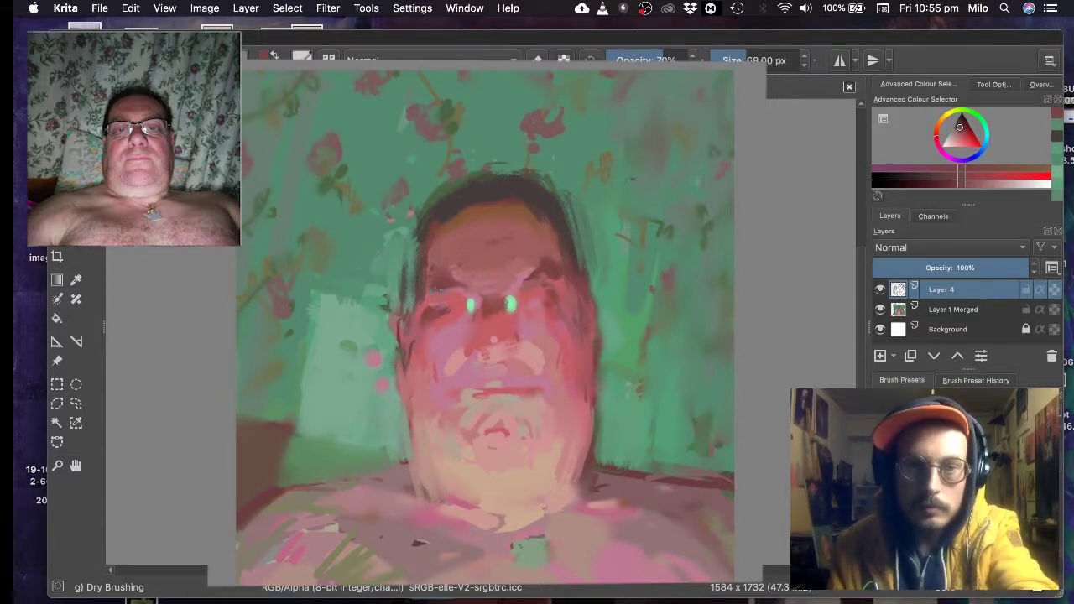
ctrl+click(470, 308)
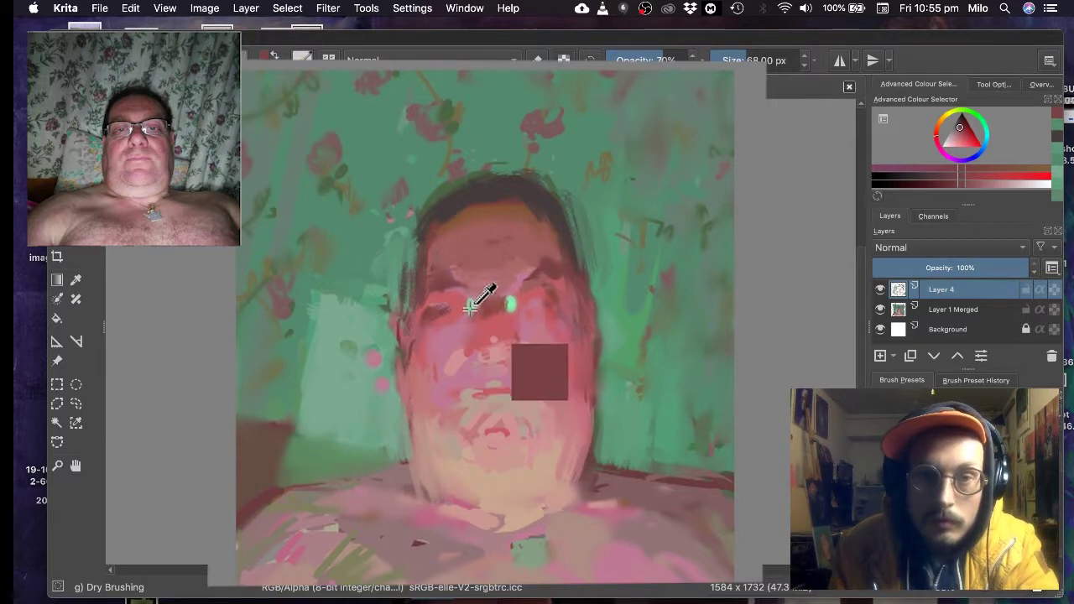
ctrl+click(470, 308)
click(473, 304)
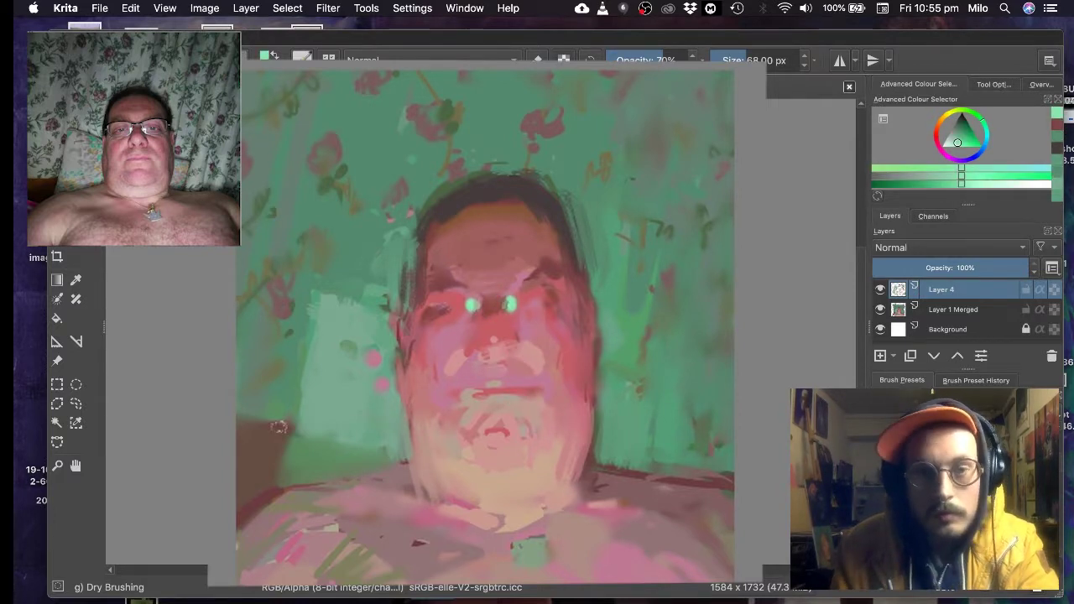
- Add a mint green accent below the left mouth corner and blend it with sampled pink and peach skin tones
drag(460, 409, 475, 395)
ctrl+click(455, 360)
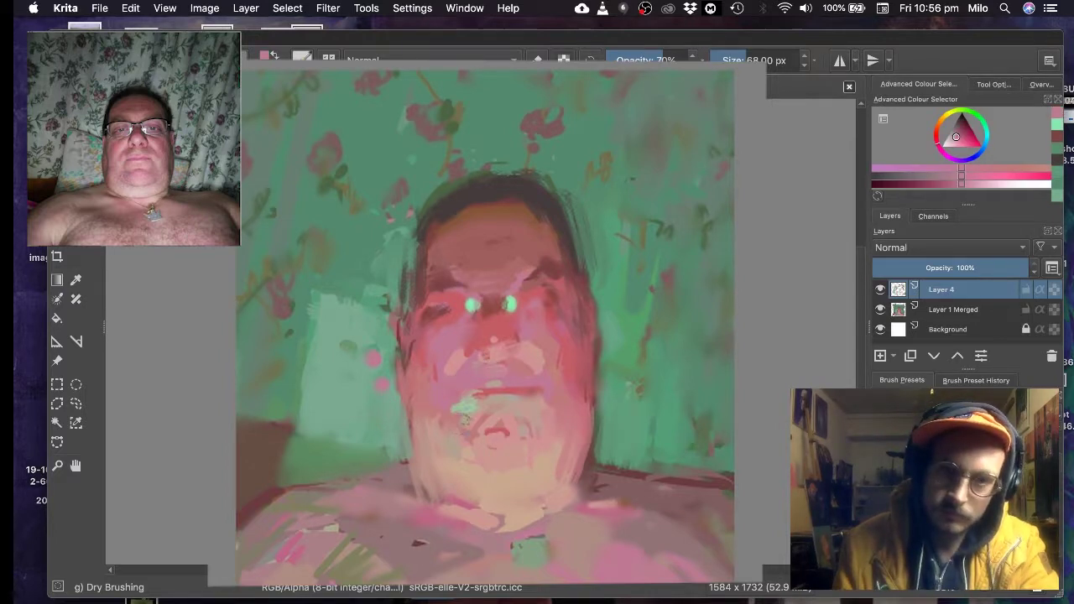
ctrl+click(482, 401)
drag(468, 402, 450, 413)
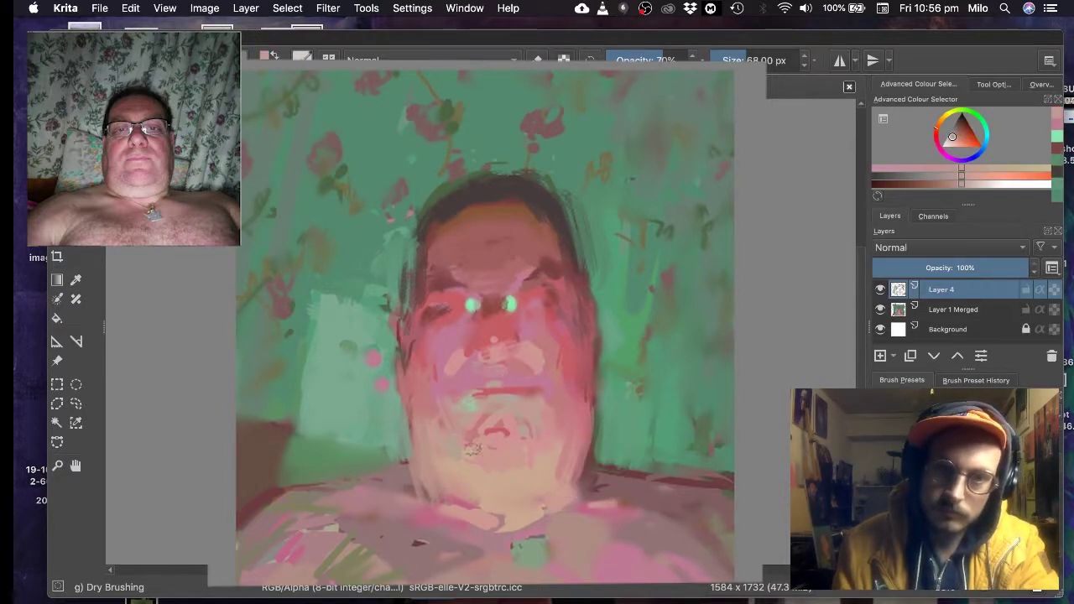
- Dry-brush sampled reds and mauve pinks across the cheeks at 68 px
ctrl+click(426, 331)
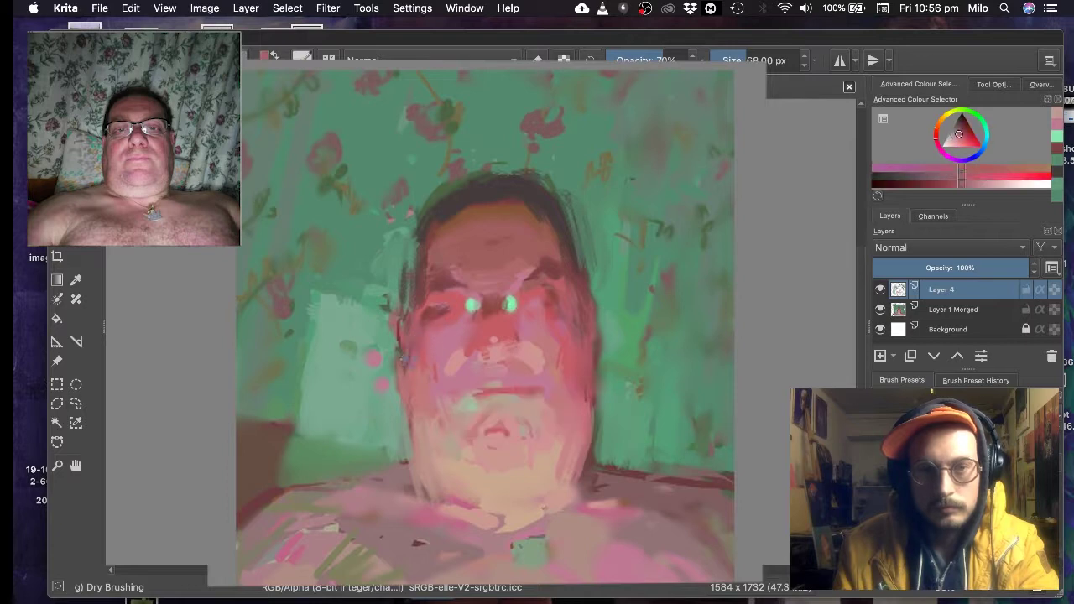
ctrl+click(438, 338)
ctrl+click(438, 338)
drag(425, 338, 417, 346)
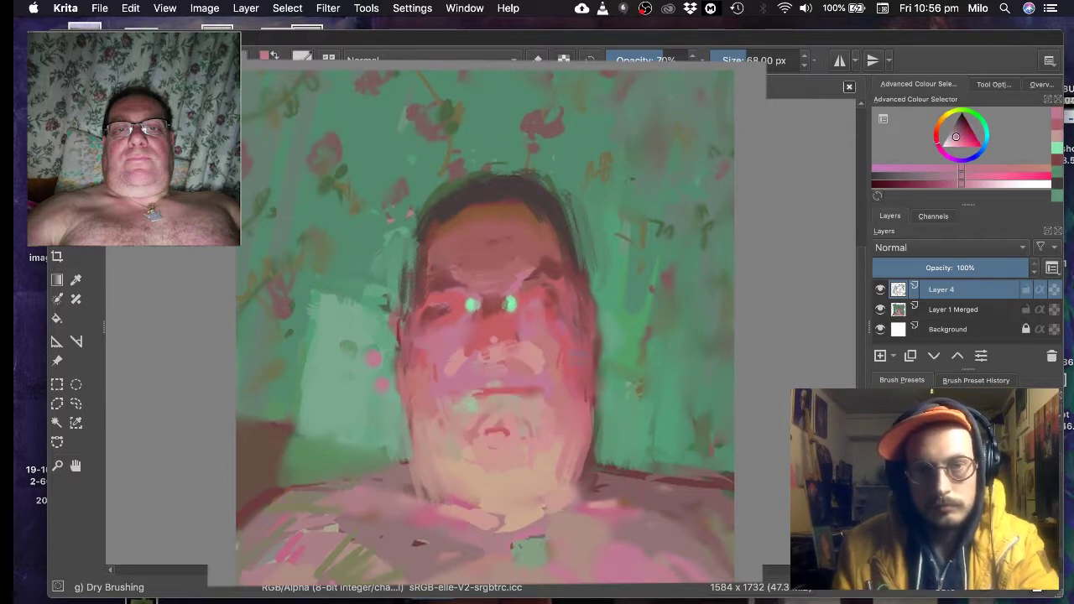
- Dry-brush sampled pink and peach tones beneath the chin and over the left side of the neck
ctrl+click(468, 515)
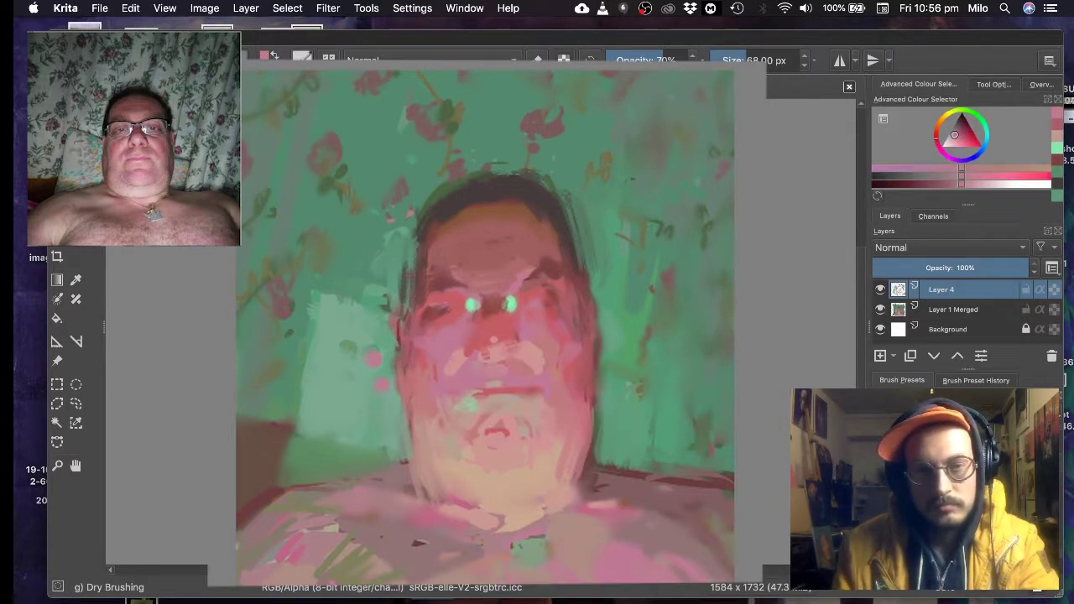
ctrl+click(464, 490)
drag(470, 505, 426, 489)
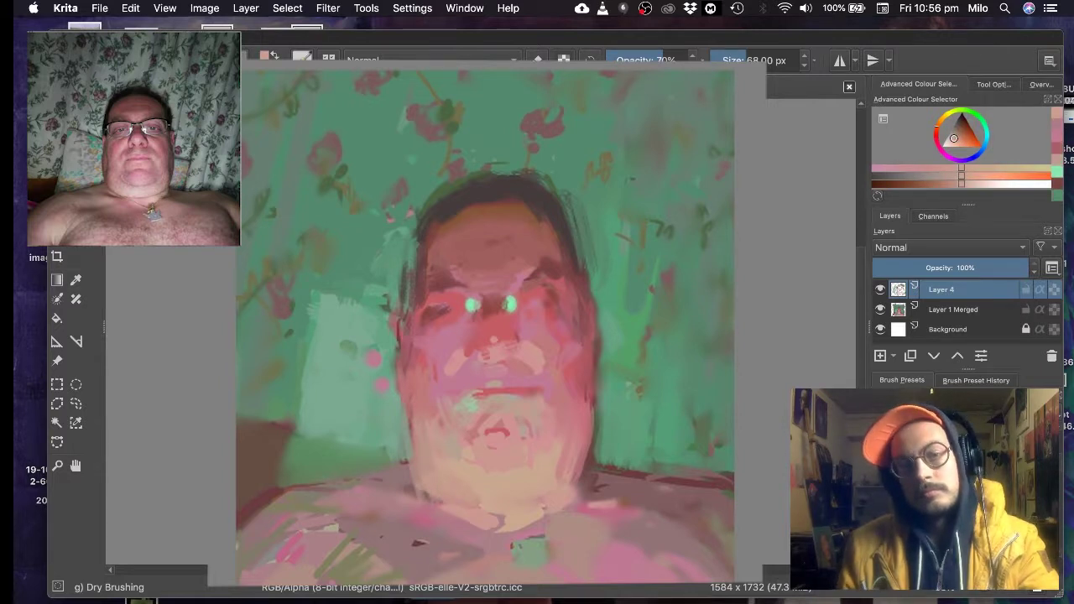
ctrl+click(420, 495)
drag(418, 493, 425, 509)
- Dry-brush sampled muted green along the left shoulder line and sampled brown over the dark corner above it
ctrl+click(306, 466)
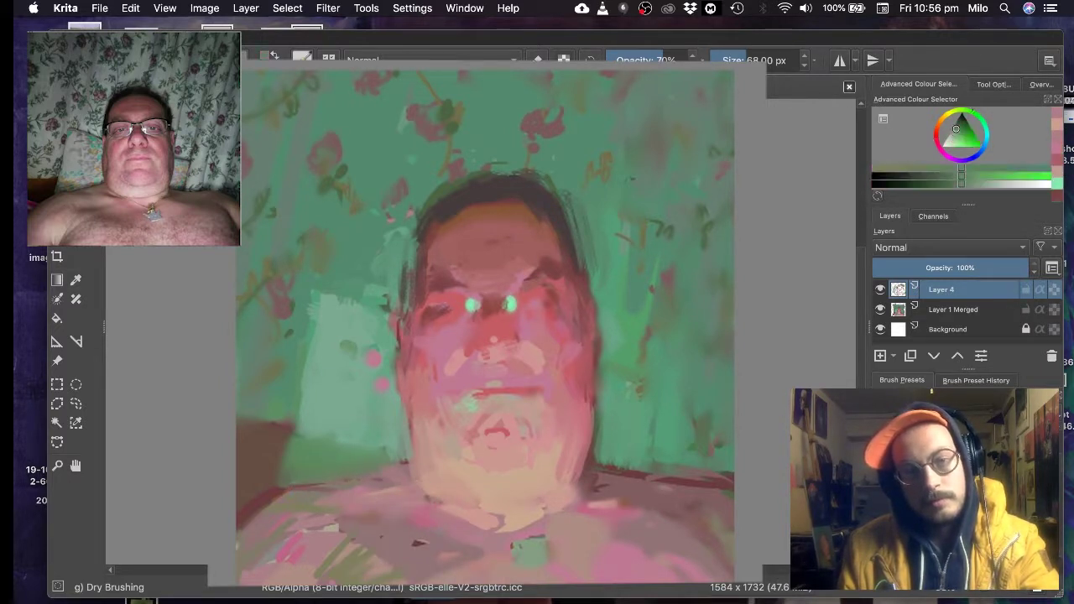
drag(308, 482, 236, 509)
ctrl+click(260, 457)
drag(261, 457, 267, 503)
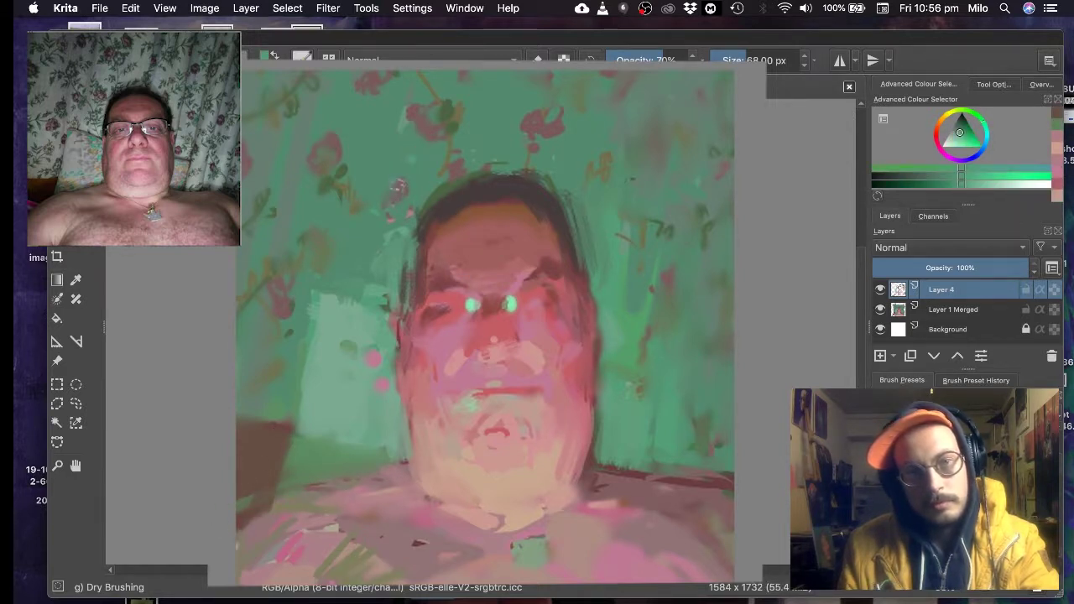
- Dry-brush sampled mauves over the flowers in the left curtain and sampled reds around the right eyebrow and temple
ctrl+click(417, 122)
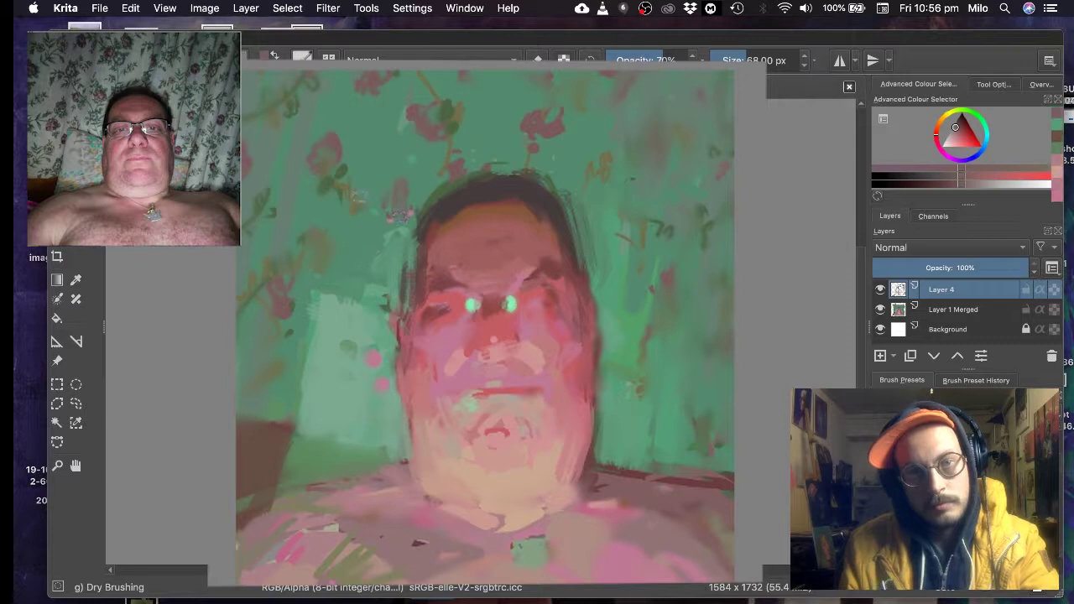
ctrl+click(332, 154)
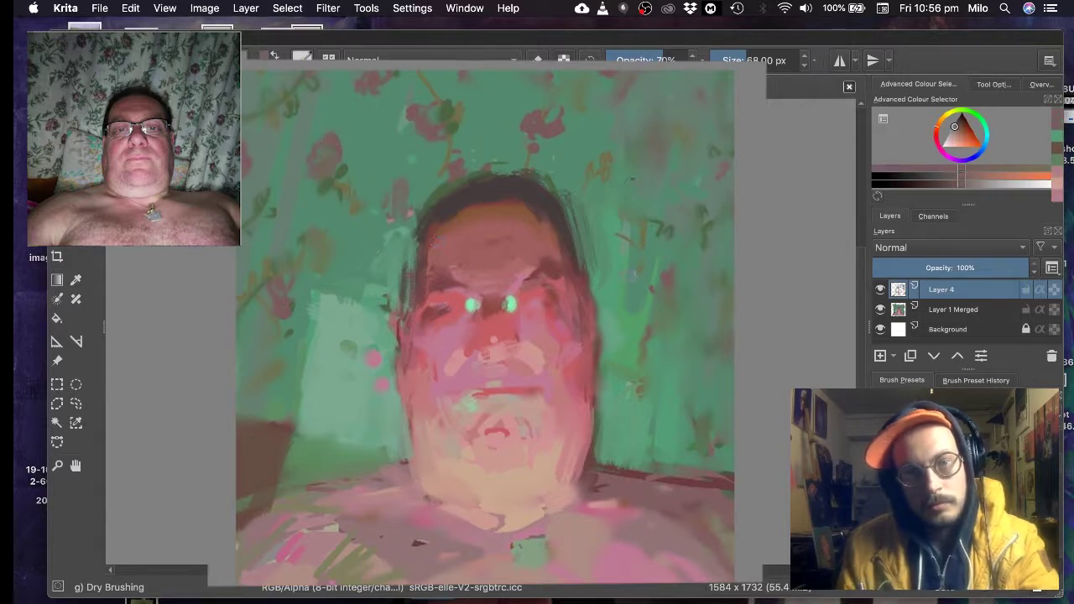
ctrl+click(547, 300)
ctrl+click(566, 277)
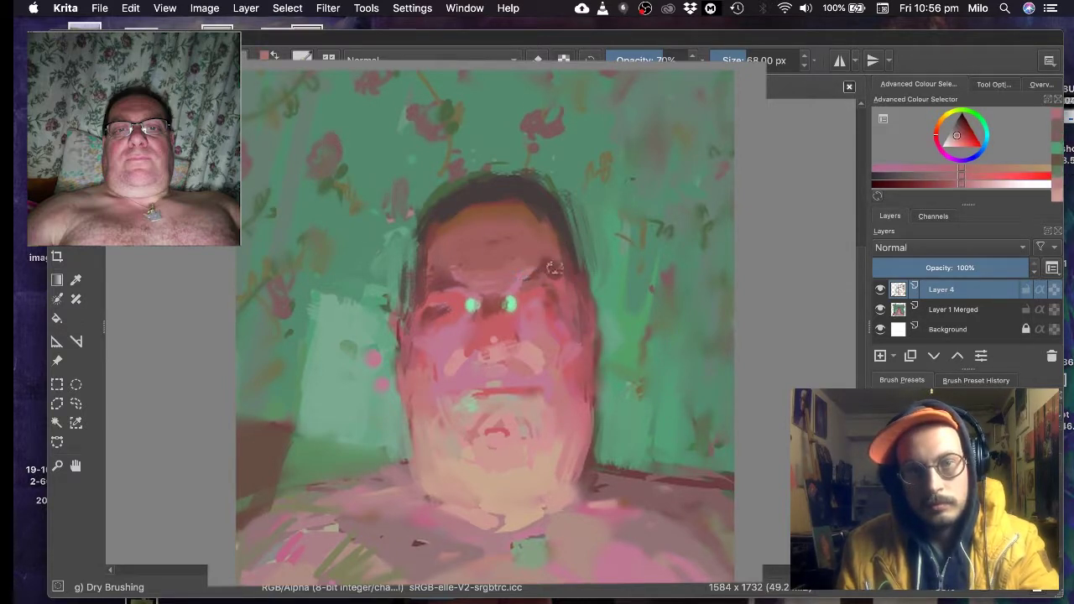
ctrl+click(560, 239)
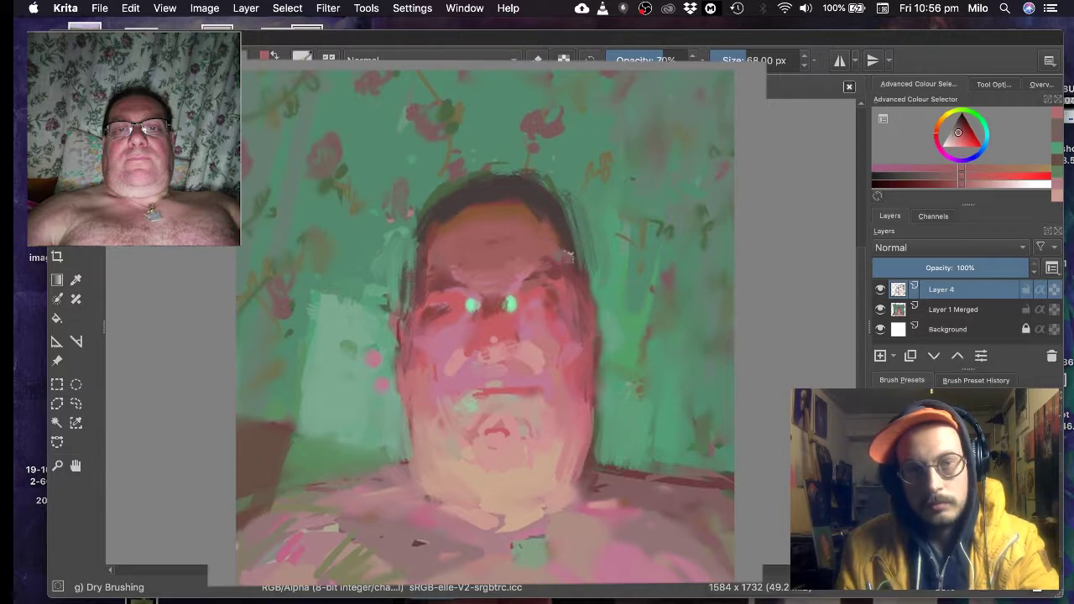
- Refine the right jaw edge with sampled green and pink, and dry-brush sampled mauve along the right shoulder line
ctrl+click(597, 436)
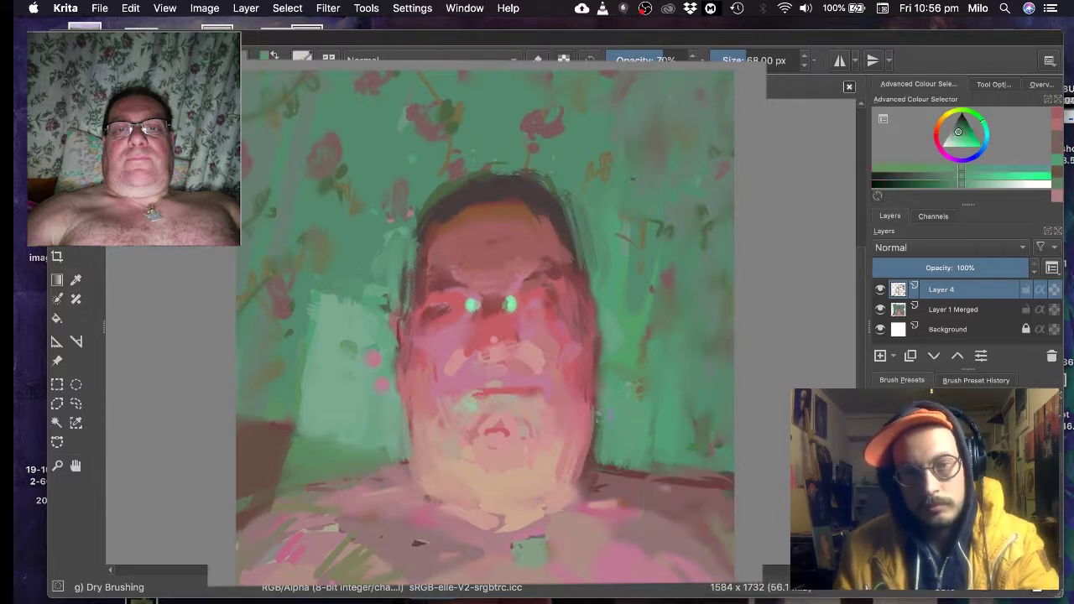
ctrl+click(588, 442)
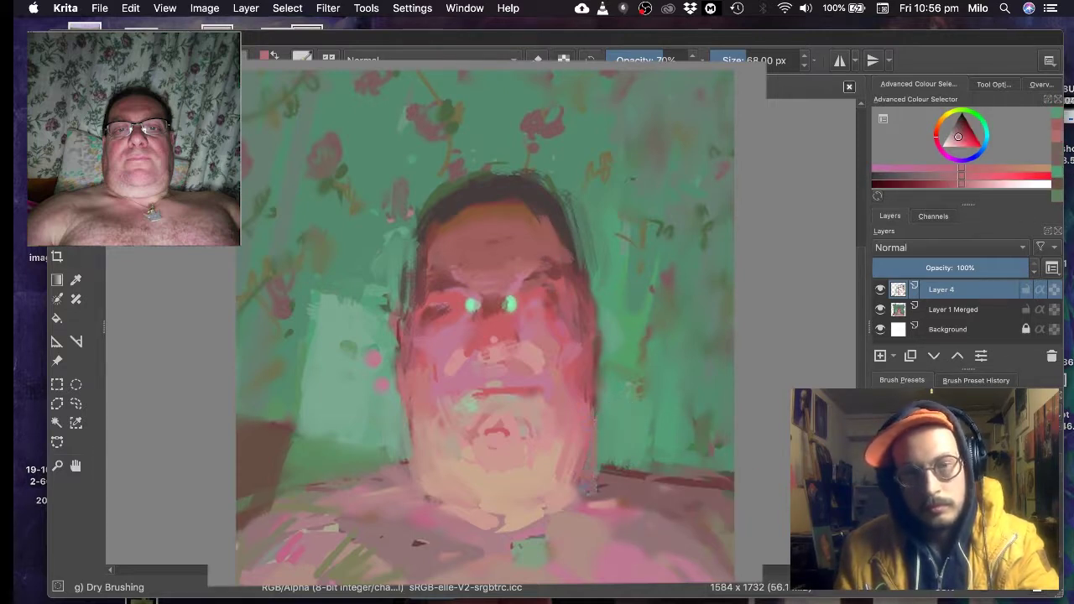
ctrl+click(648, 497)
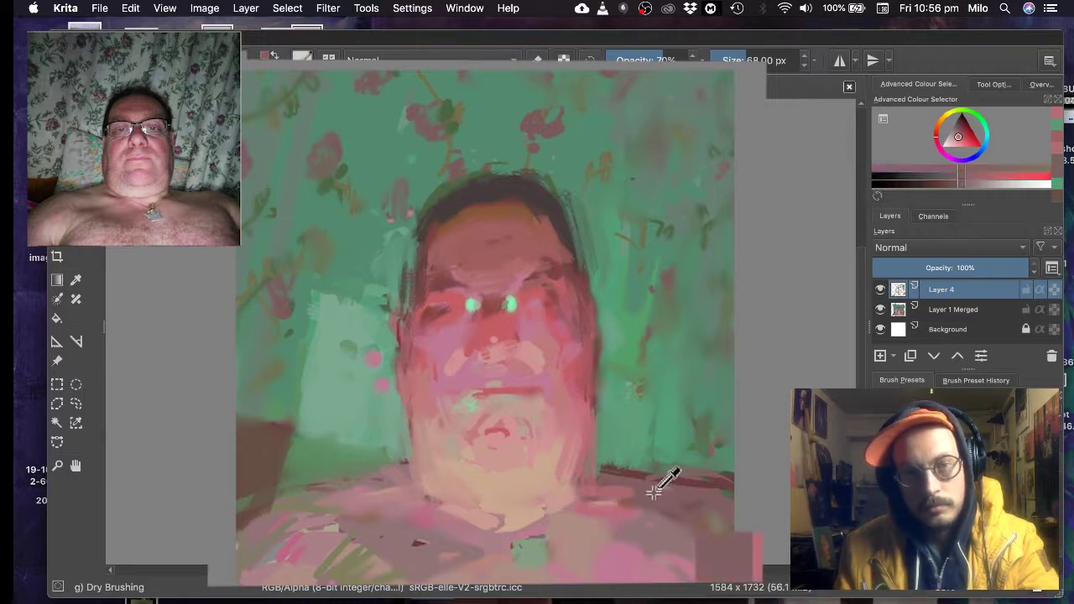
drag(659, 481, 732, 485)
- Dry-brush sampled greens over the curtain just above the right shoulder and beside the pale patch left of the face
ctrl+click(620, 453)
drag(620, 467, 646, 467)
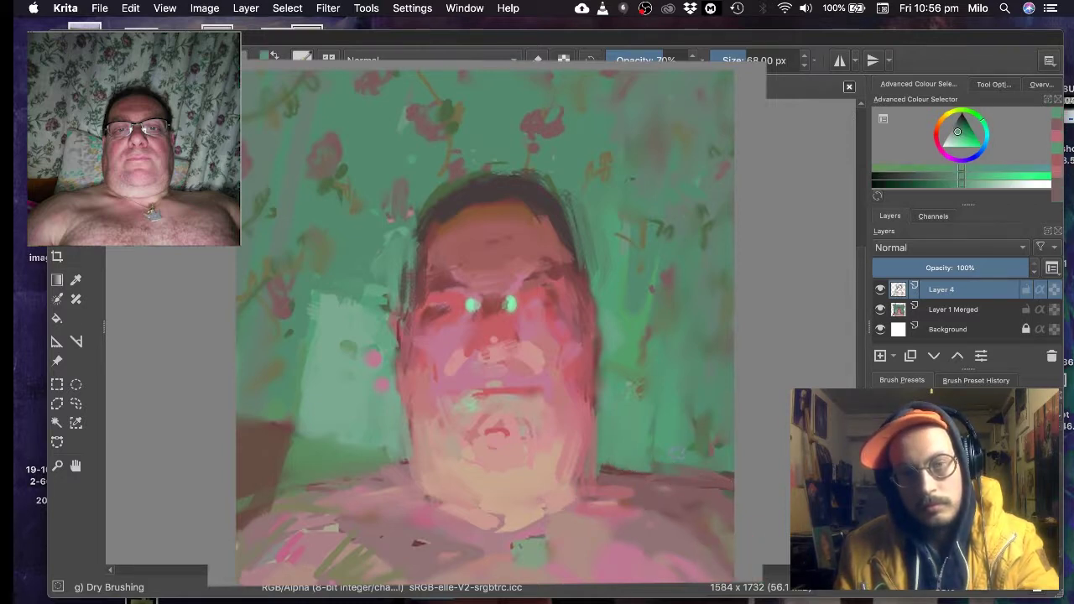
ctrl+click(283, 317)
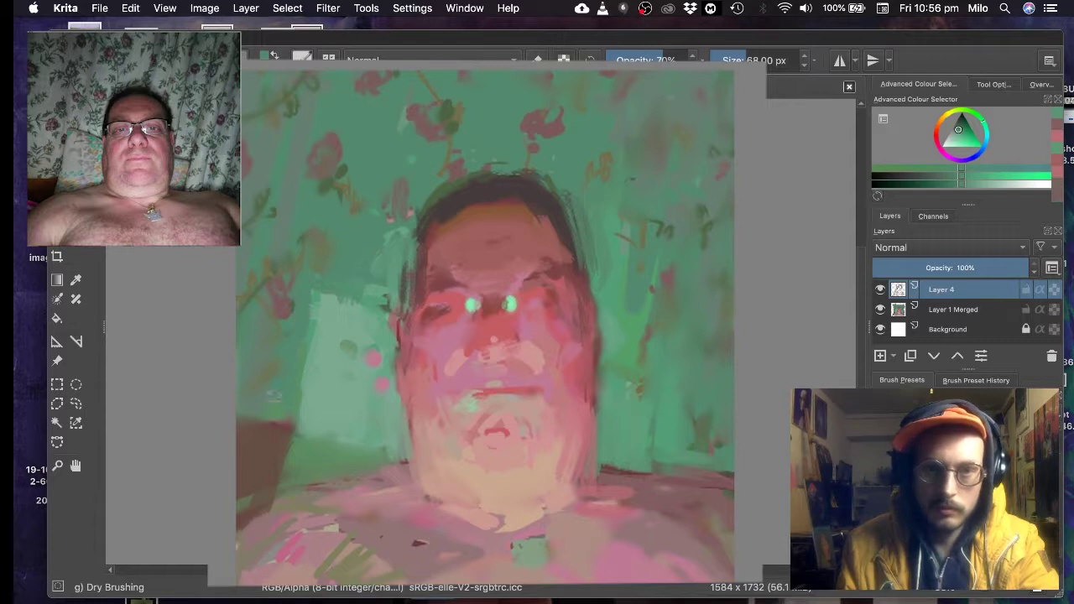
- Dry-brush sampled greens over the curtain left of the pale patch and along the left side of the head
drag(274, 396, 280, 410)
ctrl+click(384, 253)
drag(408, 267, 418, 224)
ctrl+click(397, 243)
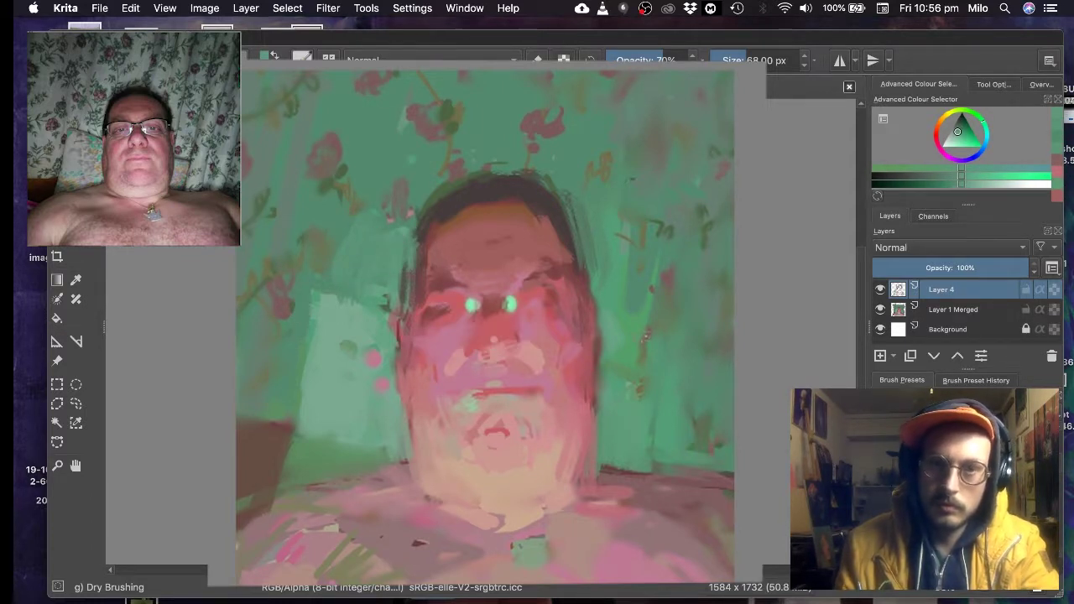
- Dry-brush sampled greens over the marks in the right curtain, adding long vertical fold strokes toward its outer edge
ctrl+click(607, 323)
drag(642, 309, 624, 369)
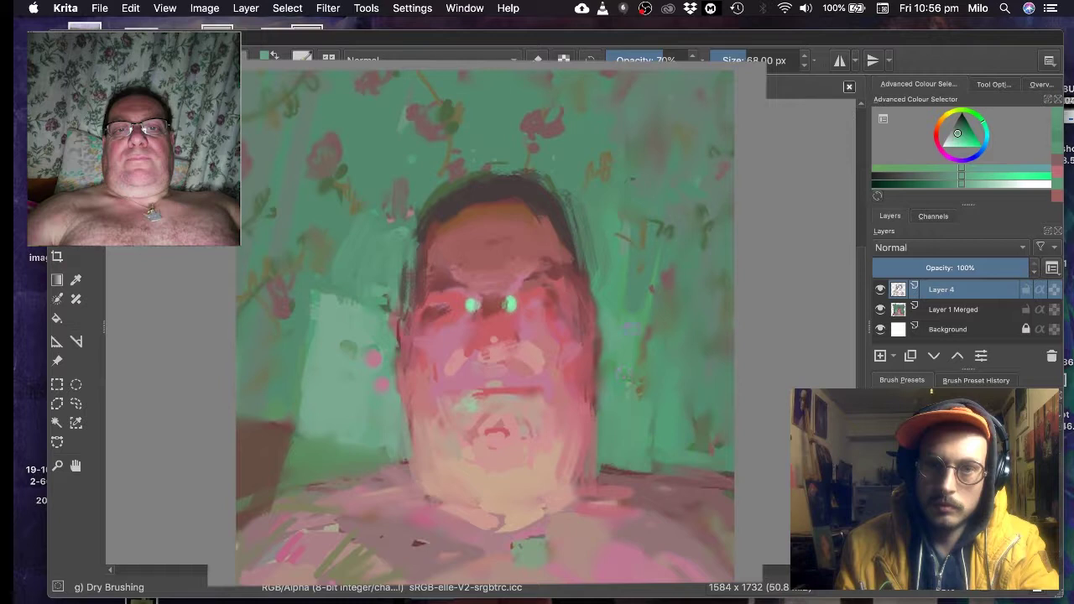
ctrl+click(620, 301)
drag(630, 312, 651, 359)
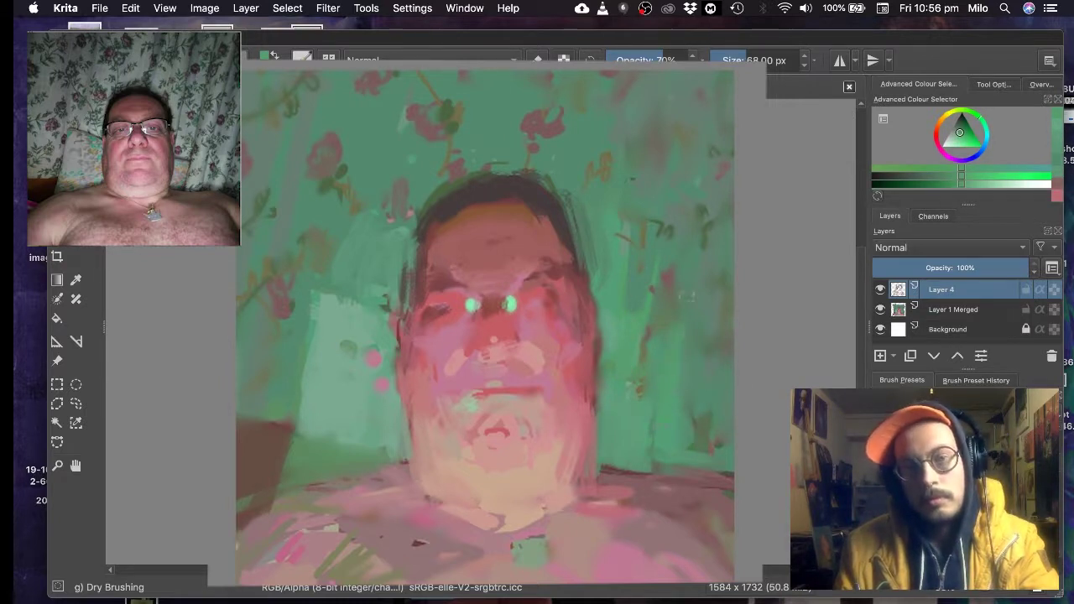
drag(705, 242, 678, 479)
drag(715, 262, 696, 449)
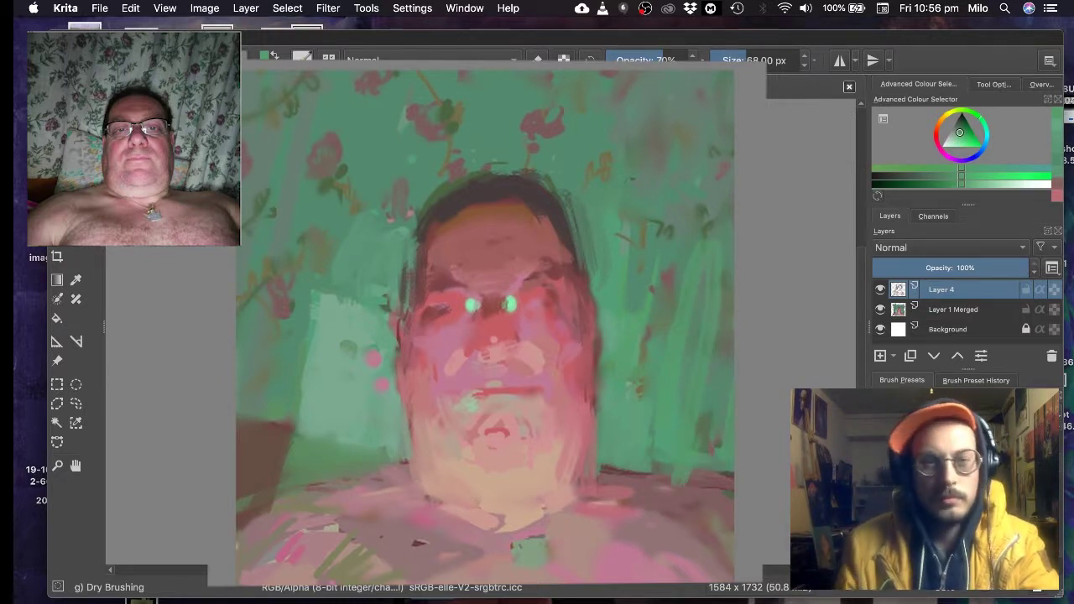
- Dry-brush sampled dull red over the curtain flowers above the head and sampled muted green into the left curtain
ctrl+click(541, 117)
ctrl+click(545, 122)
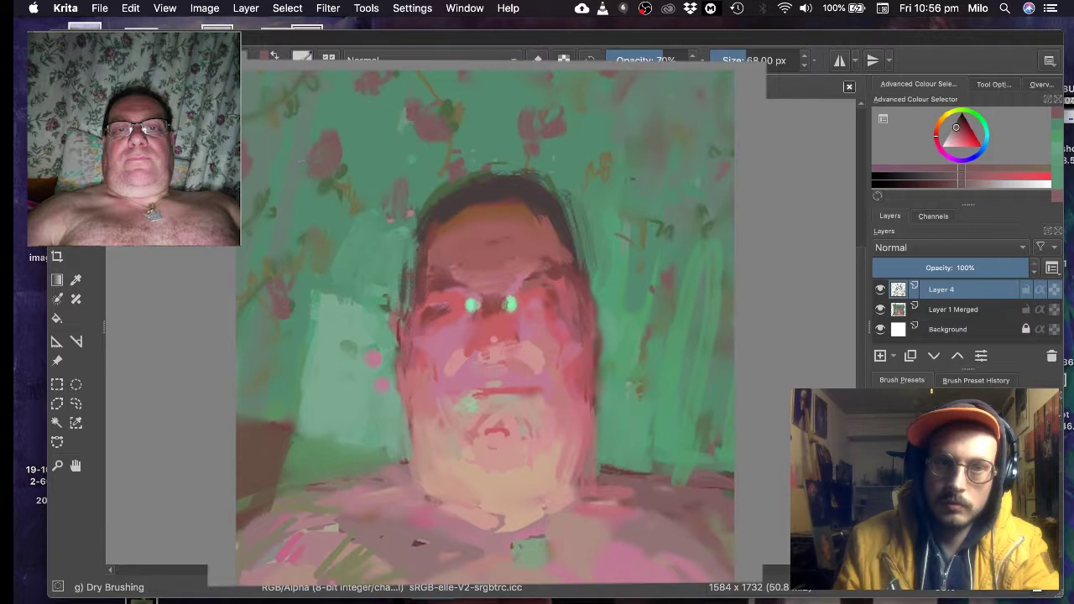
ctrl+click(268, 181)
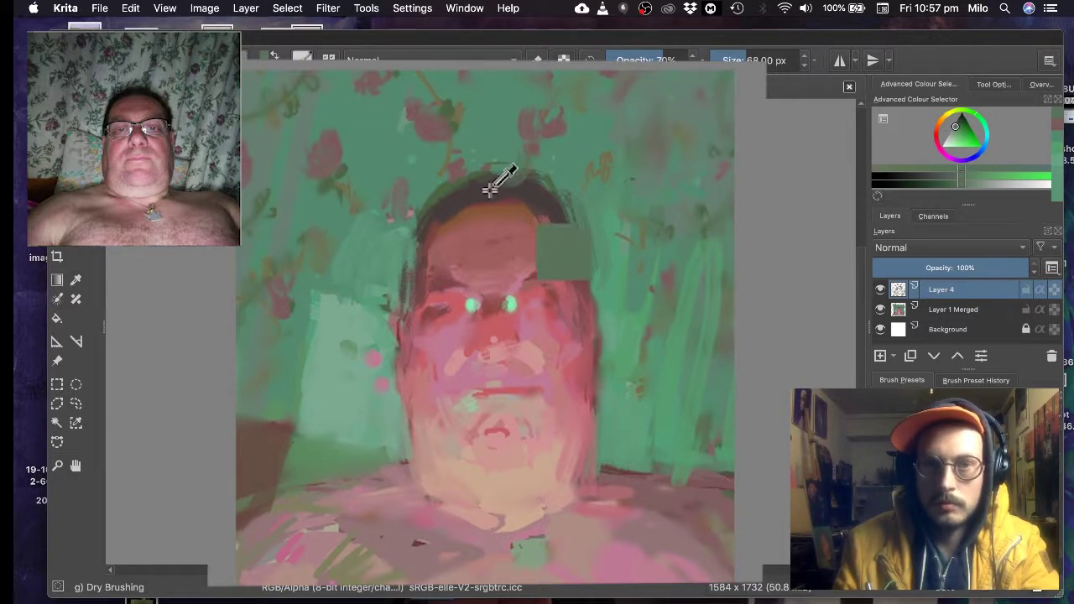
- Rework the top and right outline of the hair with sampled dark brown, olive and curtain greens
ctrl+click(527, 185)
ctrl+click(480, 164)
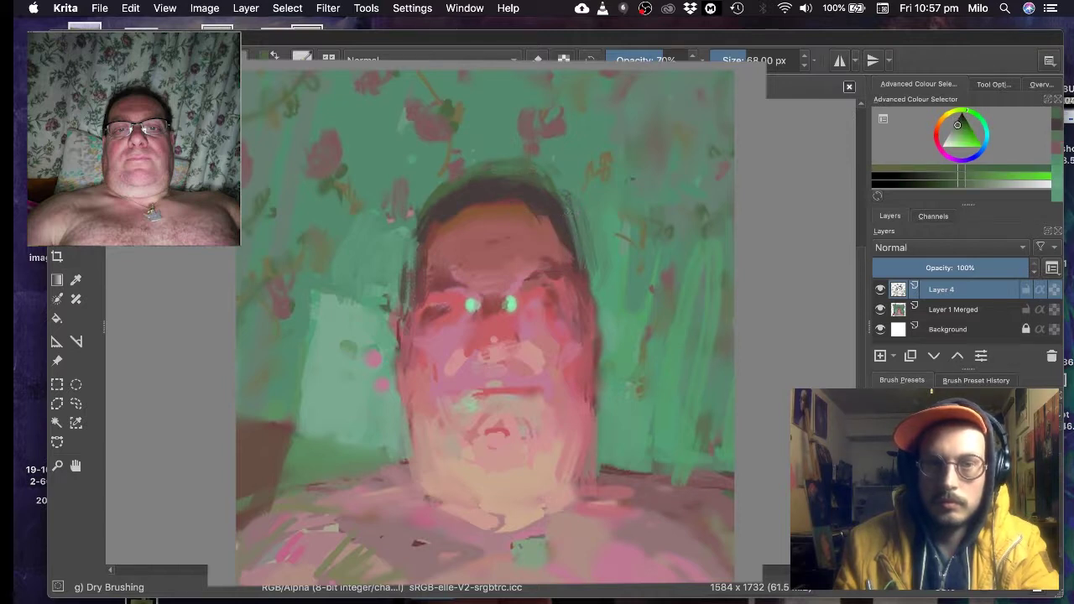
ctrl+click(518, 193)
mouse_move(487, 181)
mouse_down()
mouse_move(527, 183)
mouse_move(554, 195)
mouse_up()
ctrl+click(569, 180)
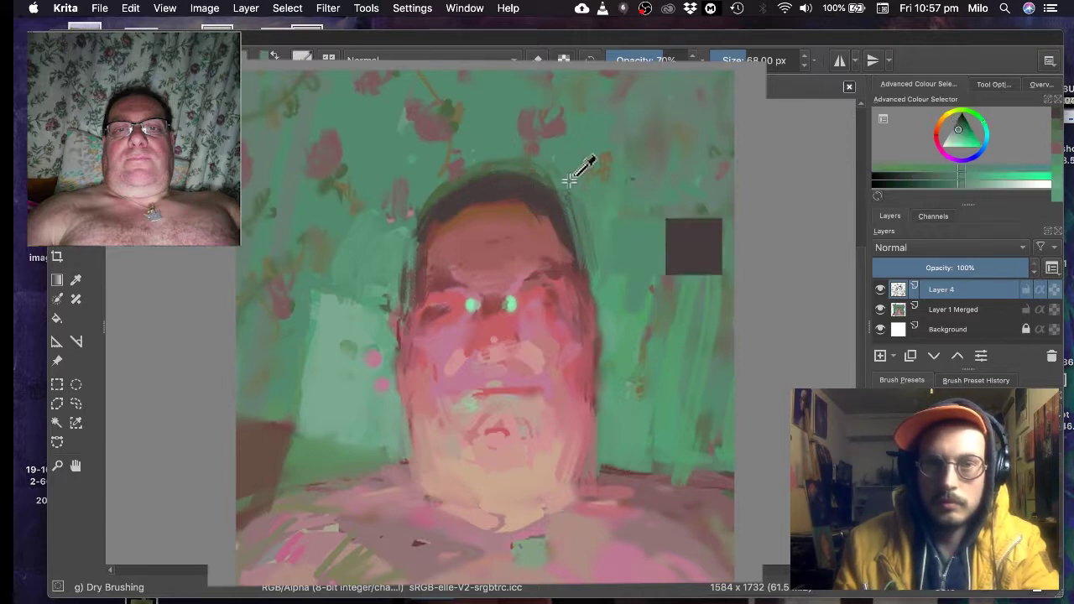
ctrl+click(558, 176)
ctrl+click(599, 157)
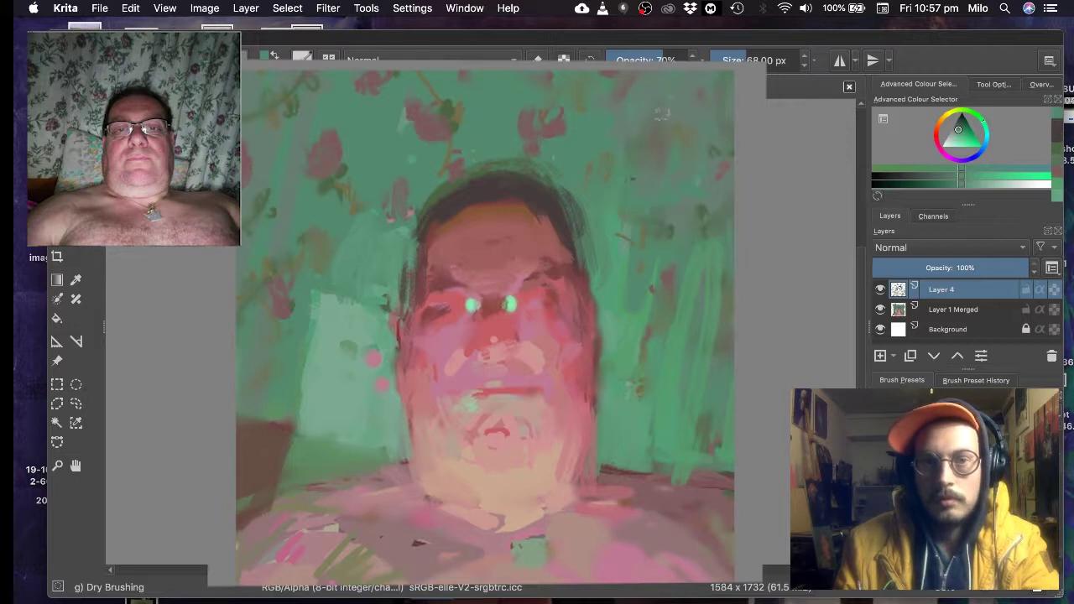
- Dab sampled flower red into the right curtain and dry-brush sampled green beside the left ear
ctrl+click(574, 124)
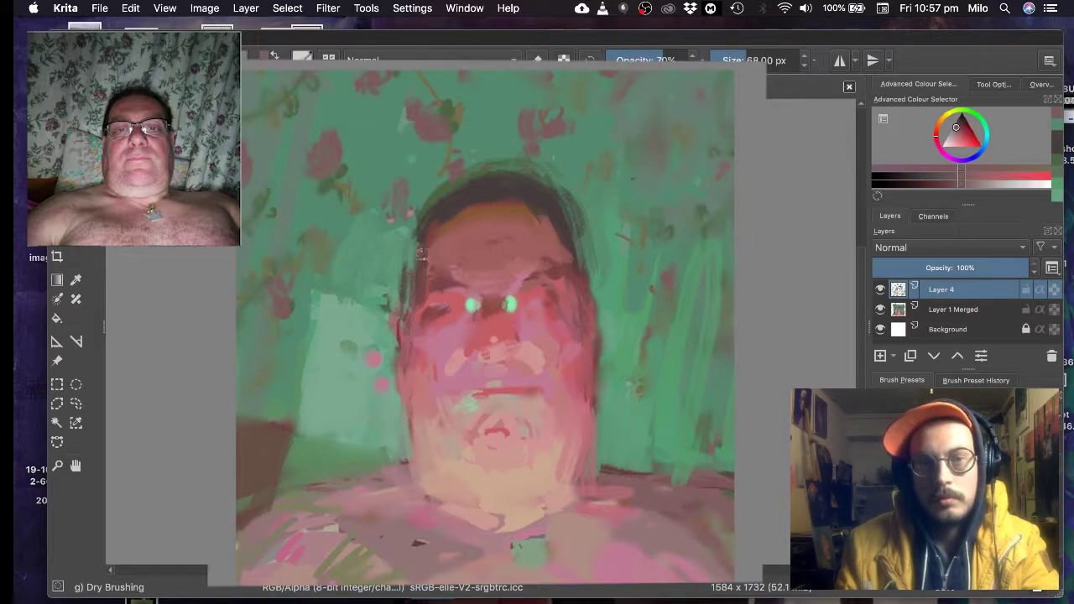
ctrl+click(386, 303)
drag(387, 297, 392, 317)
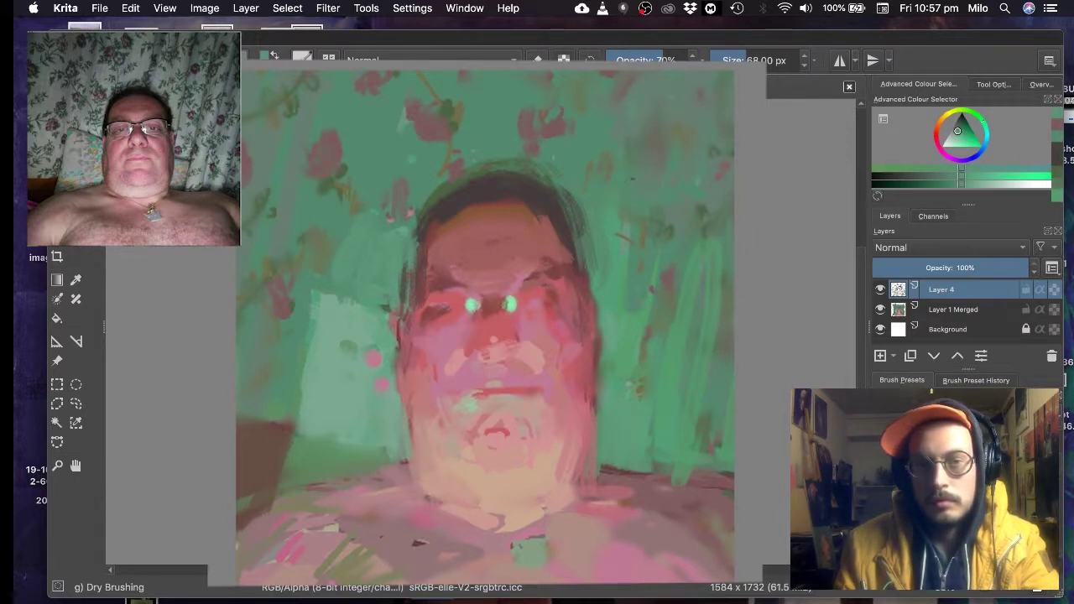
- Paint pink blossoms on the pale patch left of the face and break them up with sampled pale green
ctrl+click(375, 355)
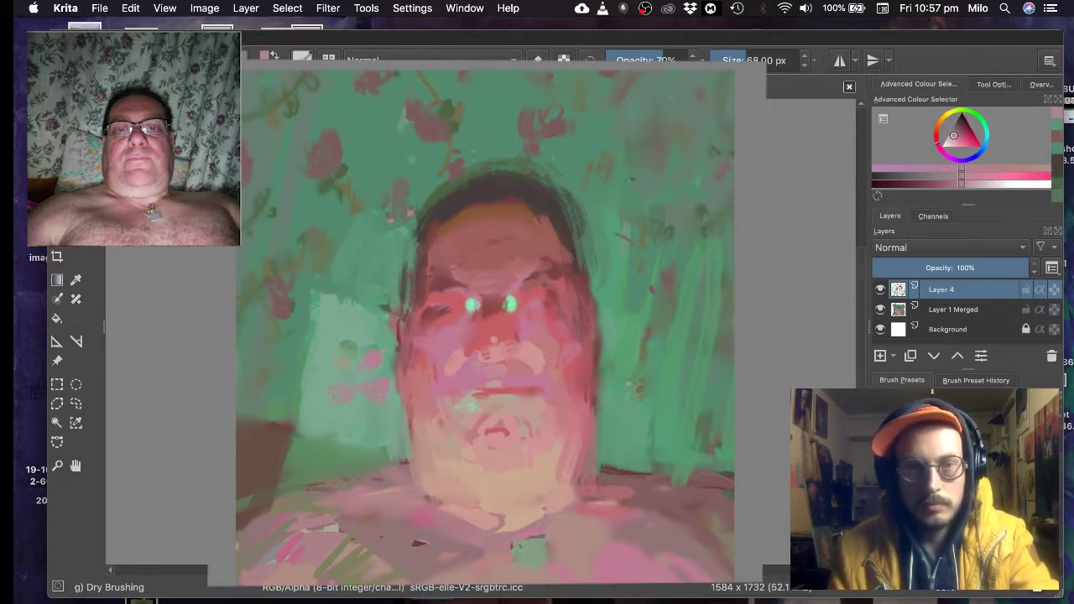
ctrl+click(327, 345)
ctrl+click(348, 345)
mouse_move(336, 362)
mouse_down()
mouse_move(350, 363)
mouse_move(354, 346)
mouse_move(374, 383)
mouse_up()
ctrl+click(356, 368)
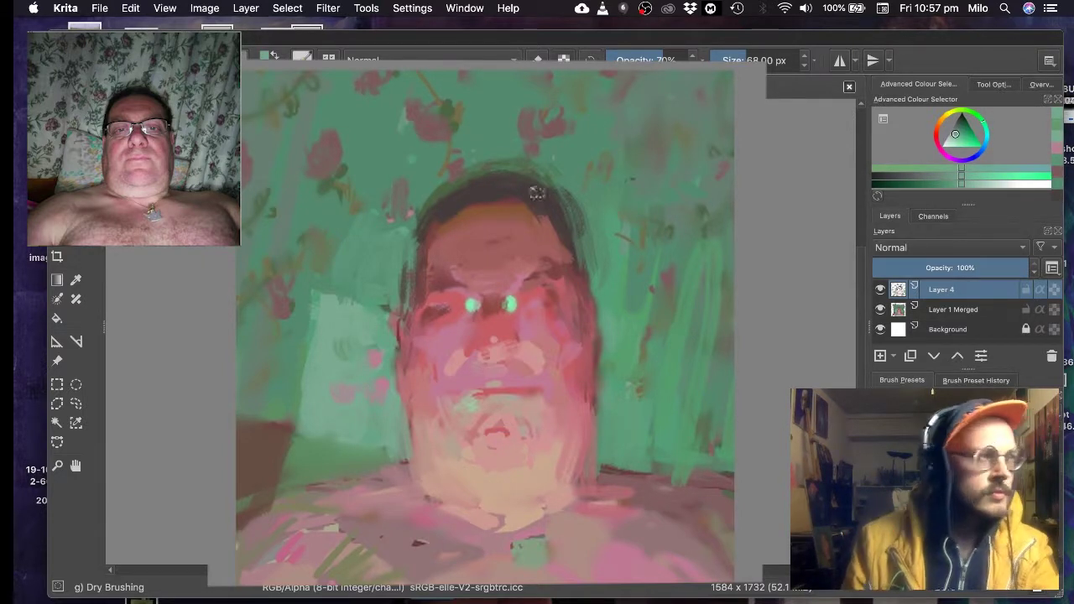
- Darken the left side of the hair with sampled dark brown and dry-brush sampled green beside the left jaw
ctrl+click(458, 198)
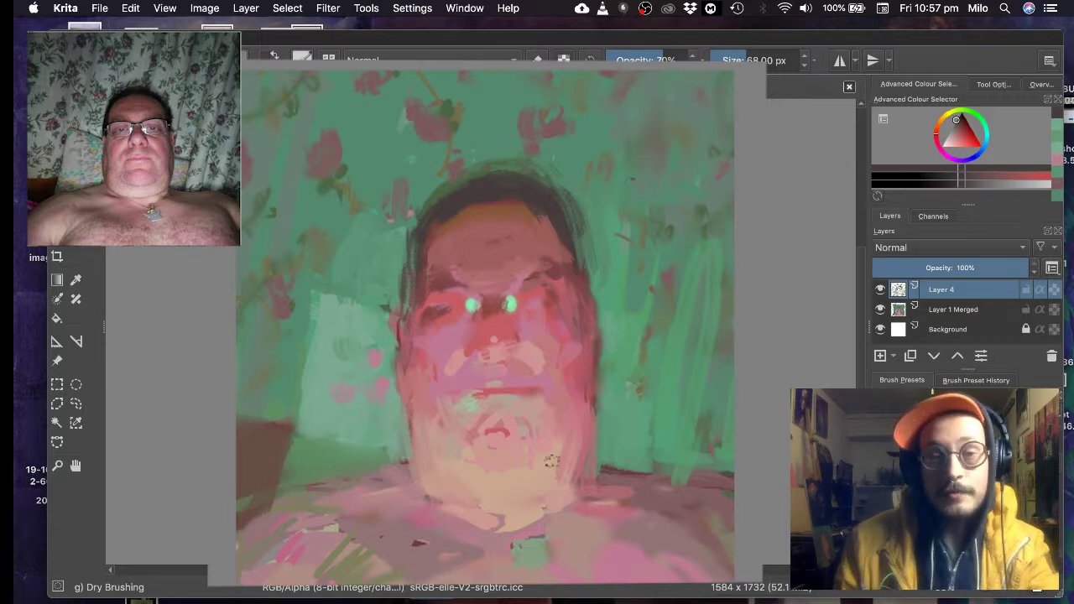
ctrl+click(398, 445)
drag(399, 452, 406, 461)
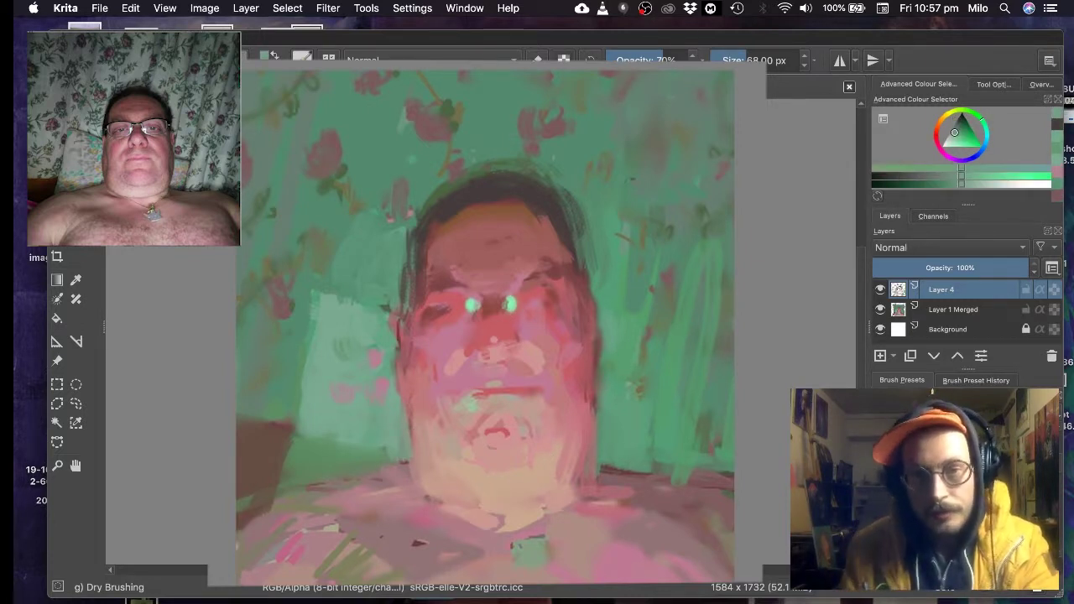
- Dry-brush sampled brownish mauve along the right shoulder line and over the left base of the neck
ctrl+click(644, 501)
drag(615, 471, 752, 492)
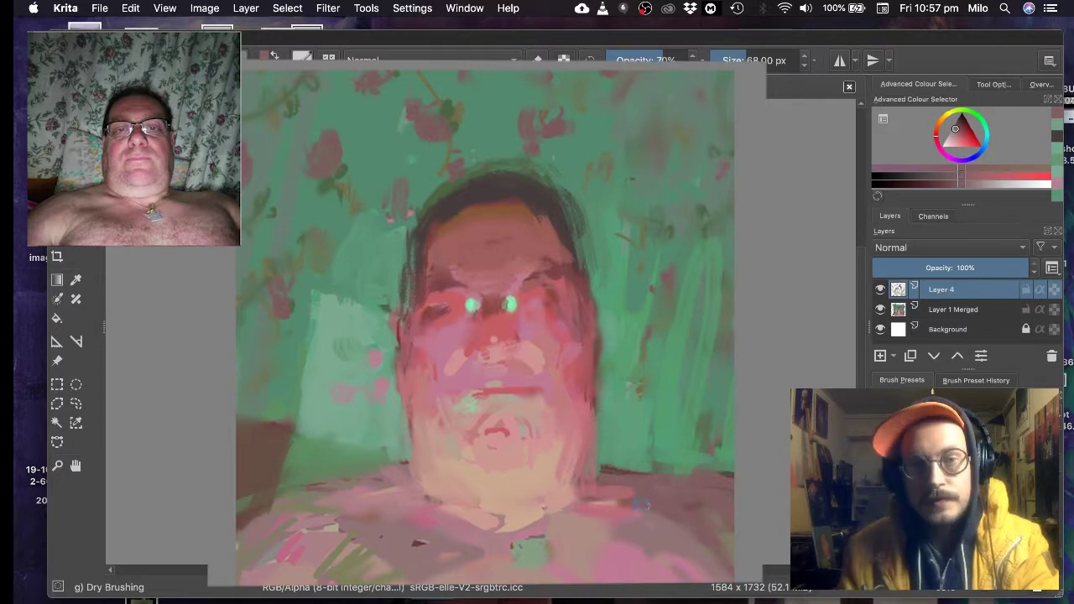
mouse_move(443, 496)
mouse_down()
mouse_move(412, 502)
mouse_move(430, 505)
mouse_up()
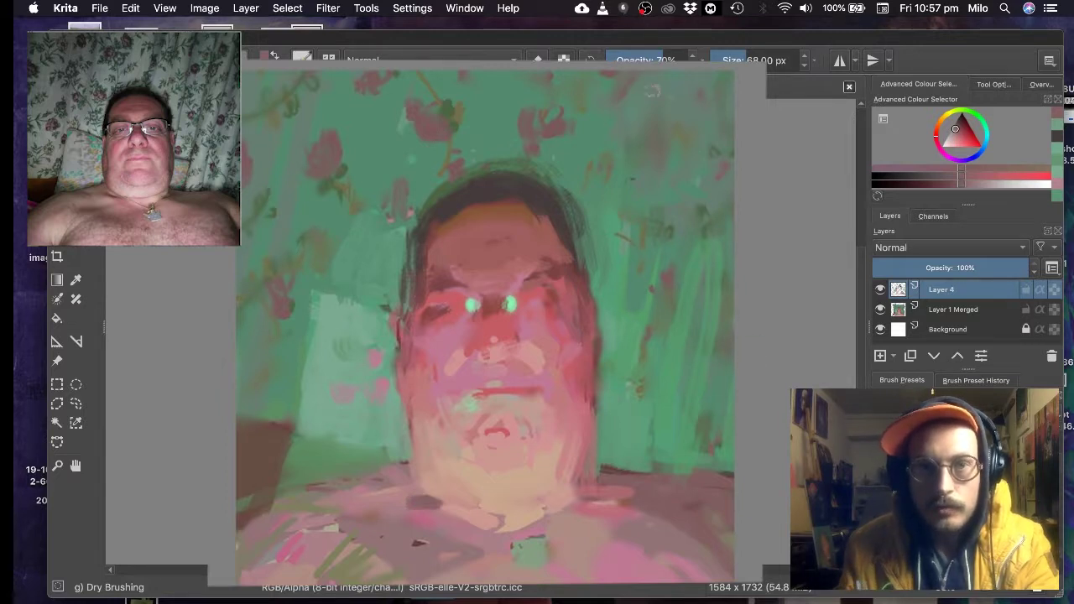
- Extend the flowers above the head with sampled dull red and the left hair edge with sampled dark brown
ctrl+click(546, 135)
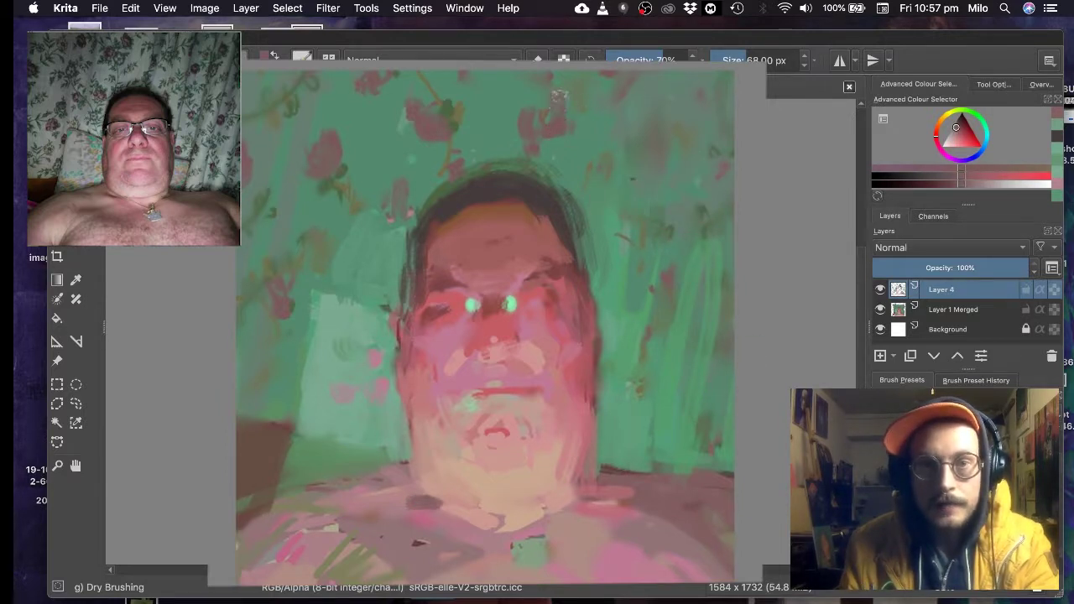
drag(606, 73, 610, 77)
ctrl+click(456, 188)
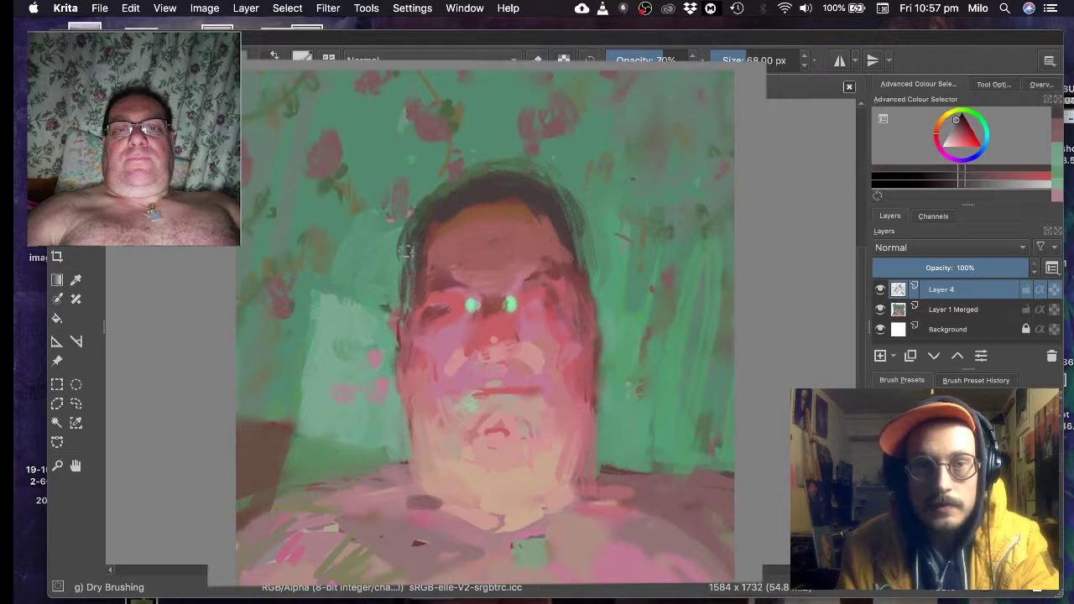
- Dry-brush sampled muted greens down the outer edge of the right curtain
ctrl+click(677, 267)
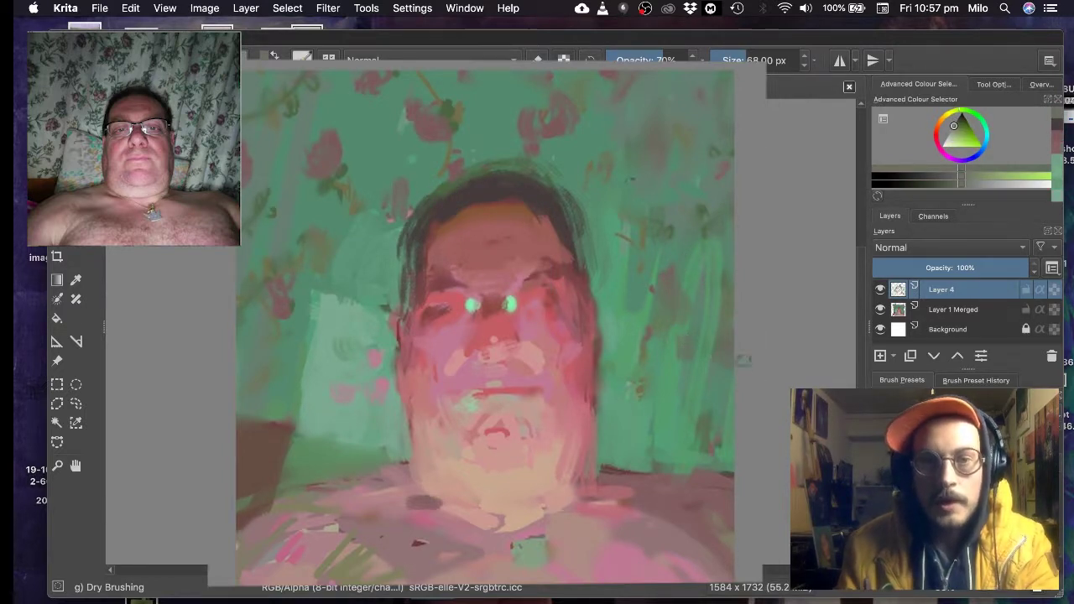
ctrl+click(728, 318)
drag(721, 376, 718, 388)
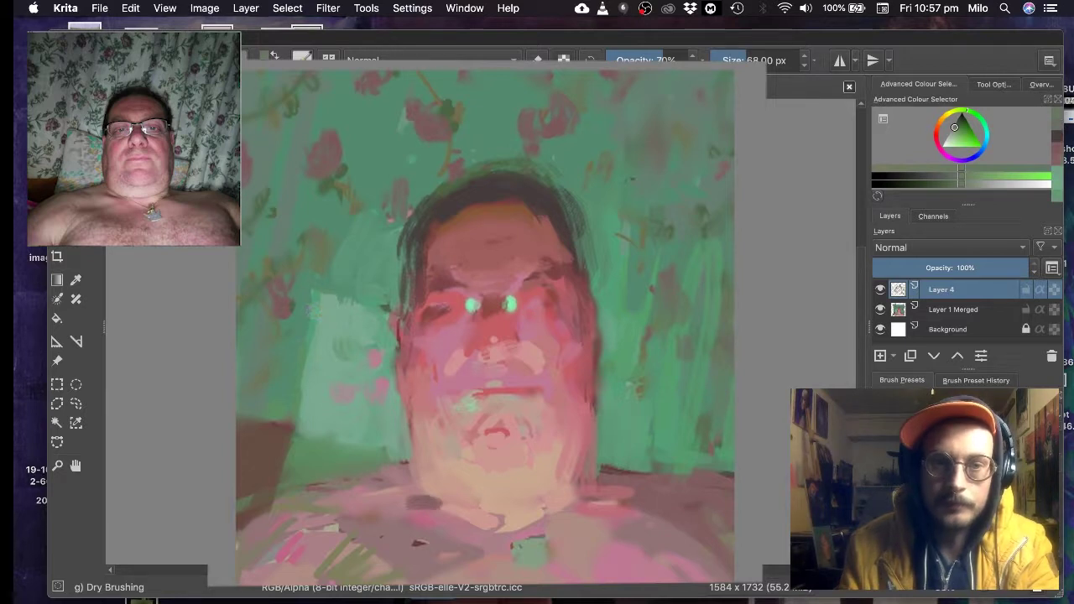
- Redefine the pale patch's left edge with sampled pale green and dry-brush muted green above the left shoulder
ctrl+click(324, 324)
drag(308, 354, 301, 421)
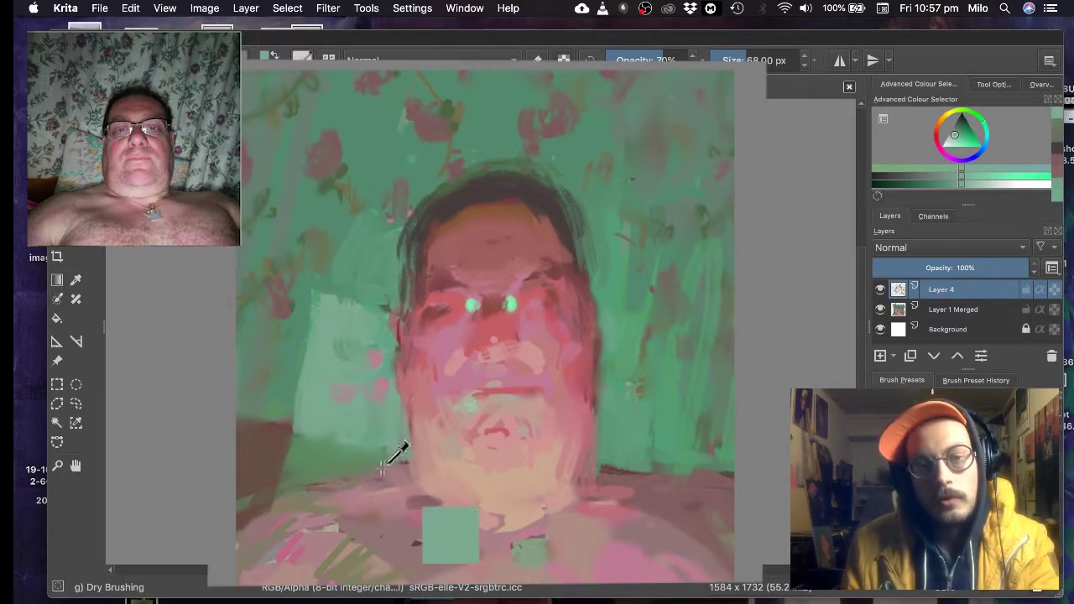
ctrl+drag(396, 453, 352, 461)
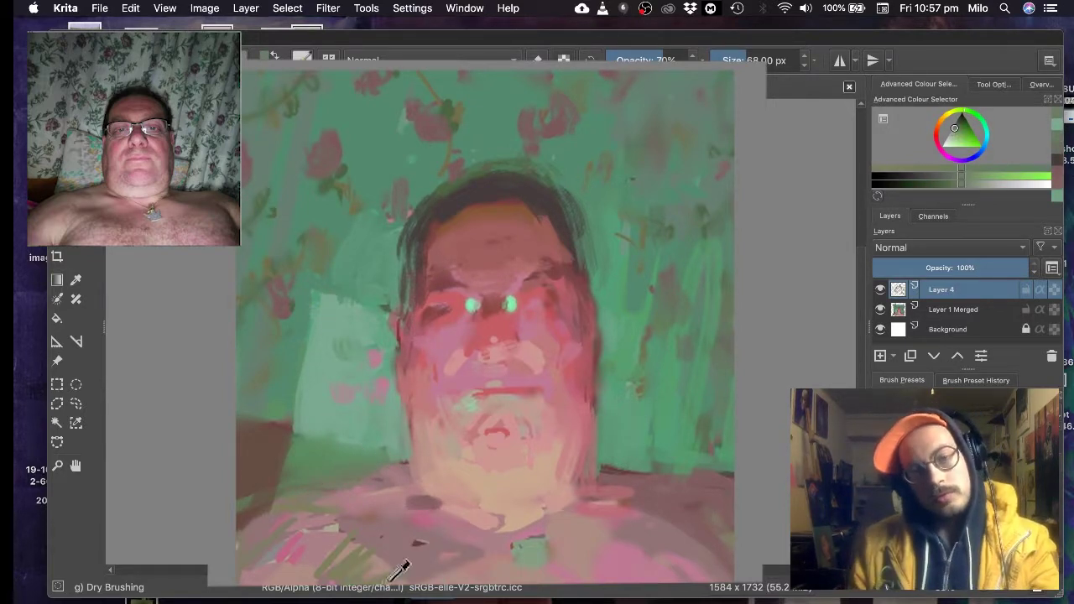
- Dry-brush sampled mauves and pinks over the dark fleck and green strokes on the left chest
ctrl+click(417, 543)
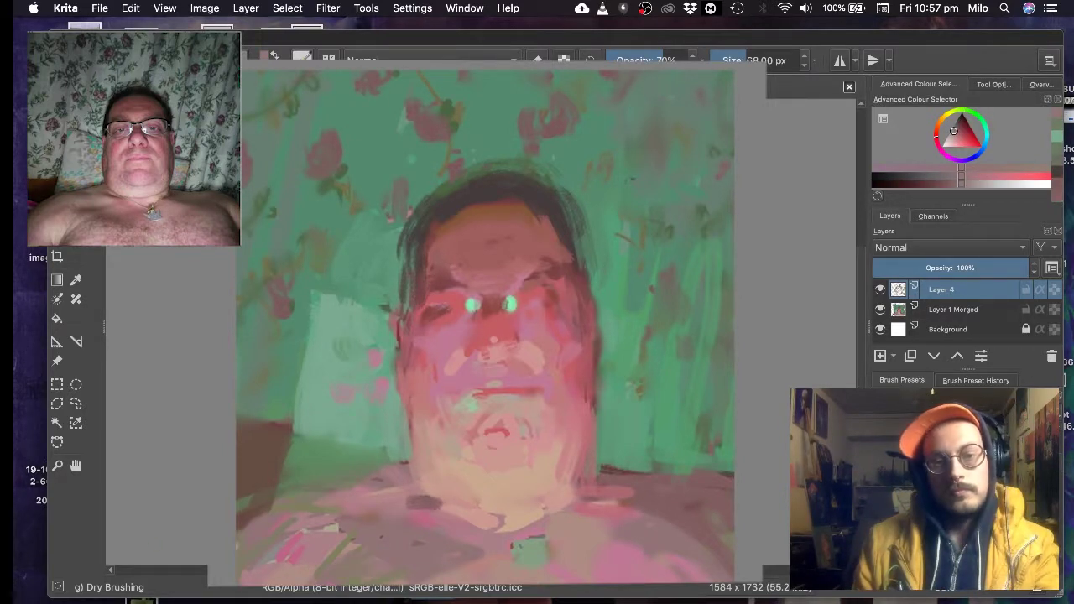
ctrl+click(315, 554)
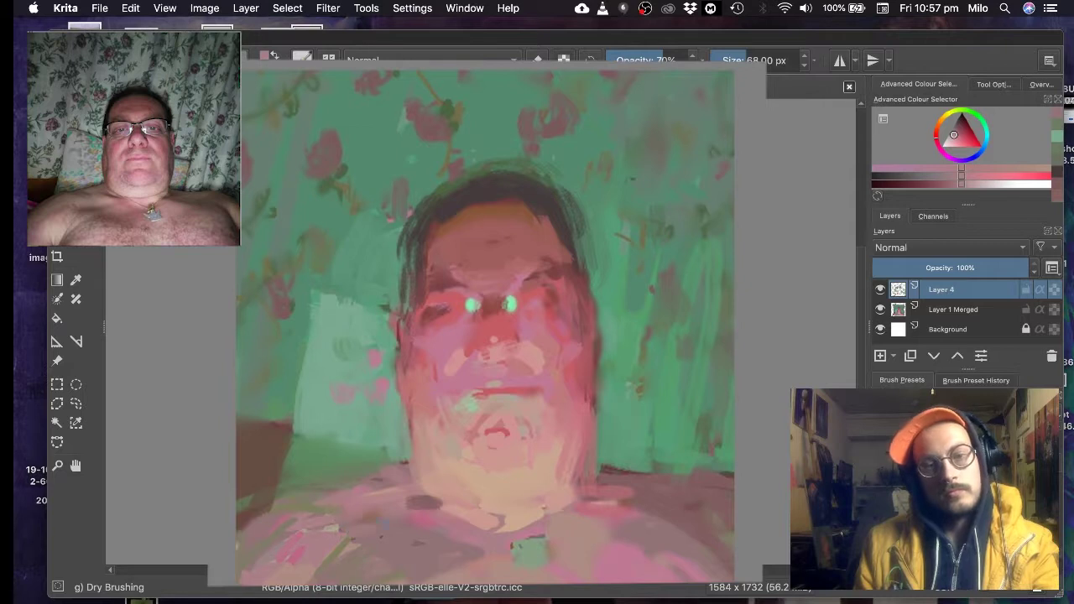
drag(334, 546, 355, 535)
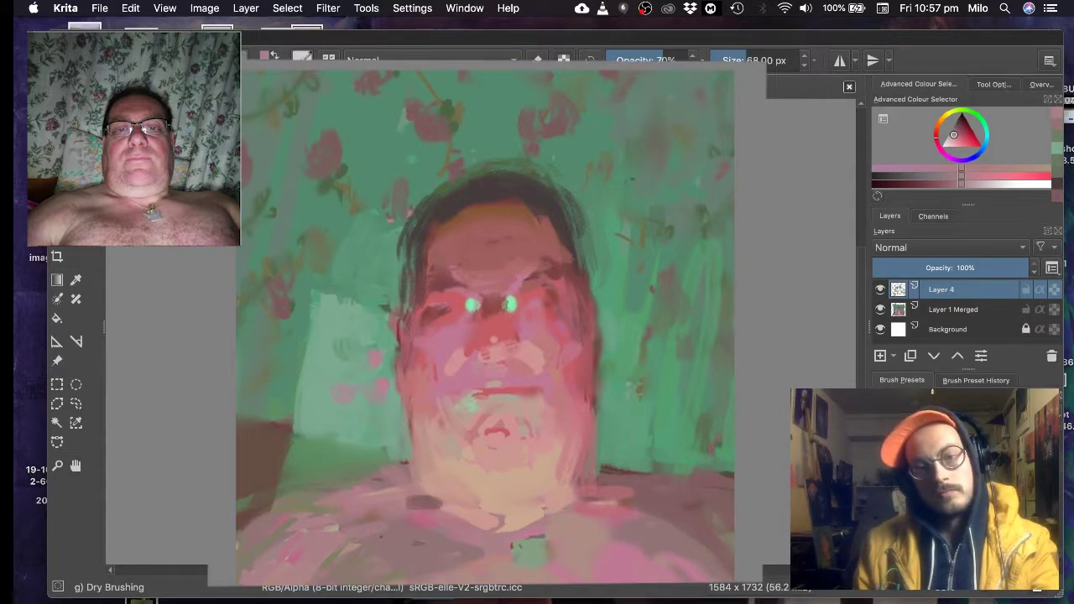
ctrl+click(356, 536)
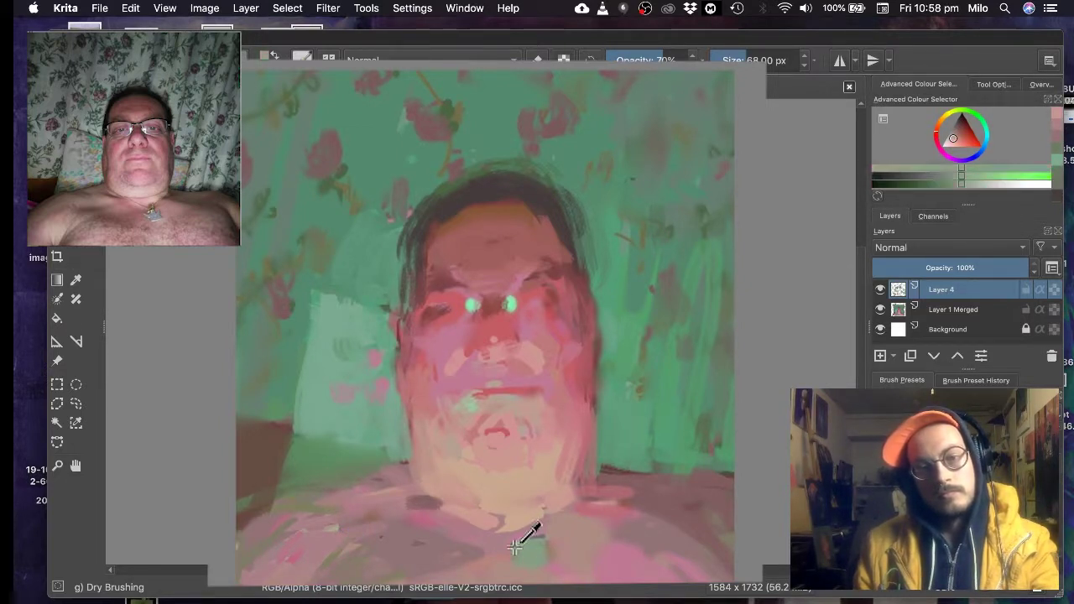
- Dry-brush sampled pinks around the mouth and nose and sampled reds around the eyes
ctrl+click(528, 543)
ctrl+click(474, 389)
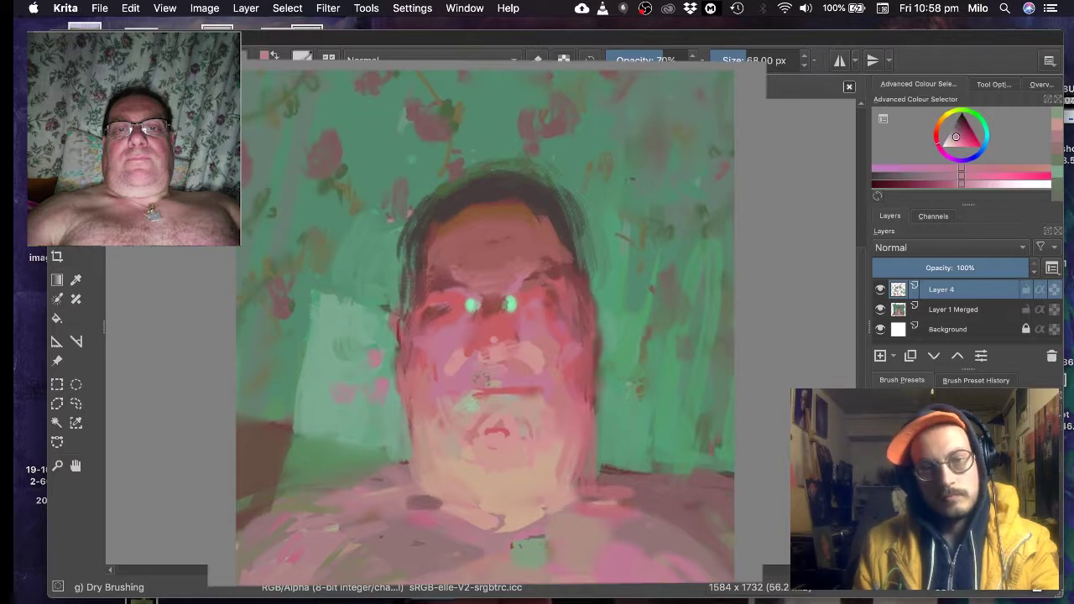
ctrl+click(494, 356)
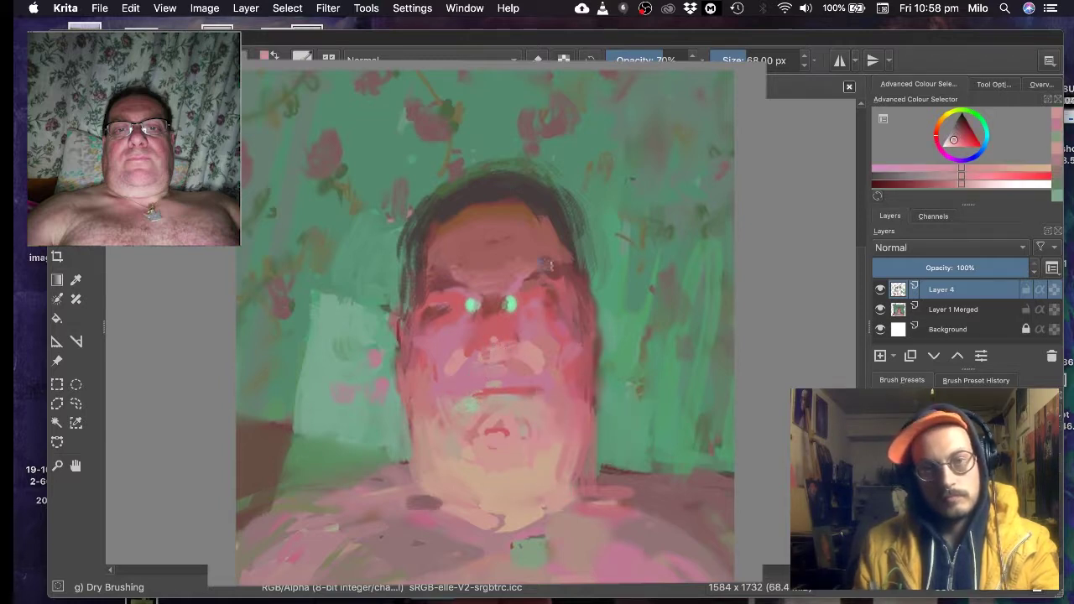
ctrl+click(534, 335)
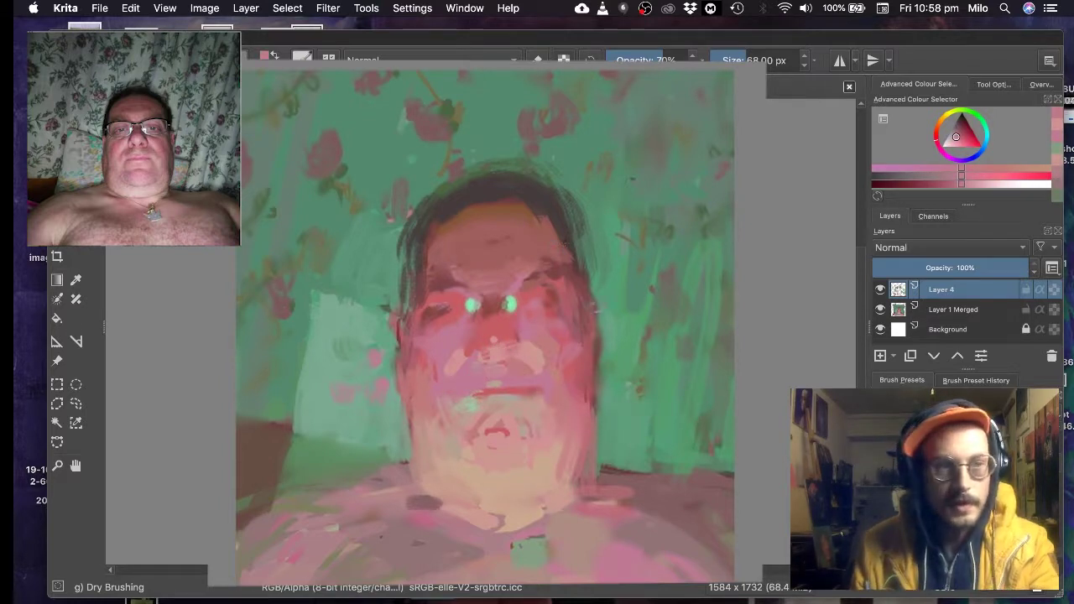
ctrl+click(437, 297)
drag(425, 294, 417, 306)
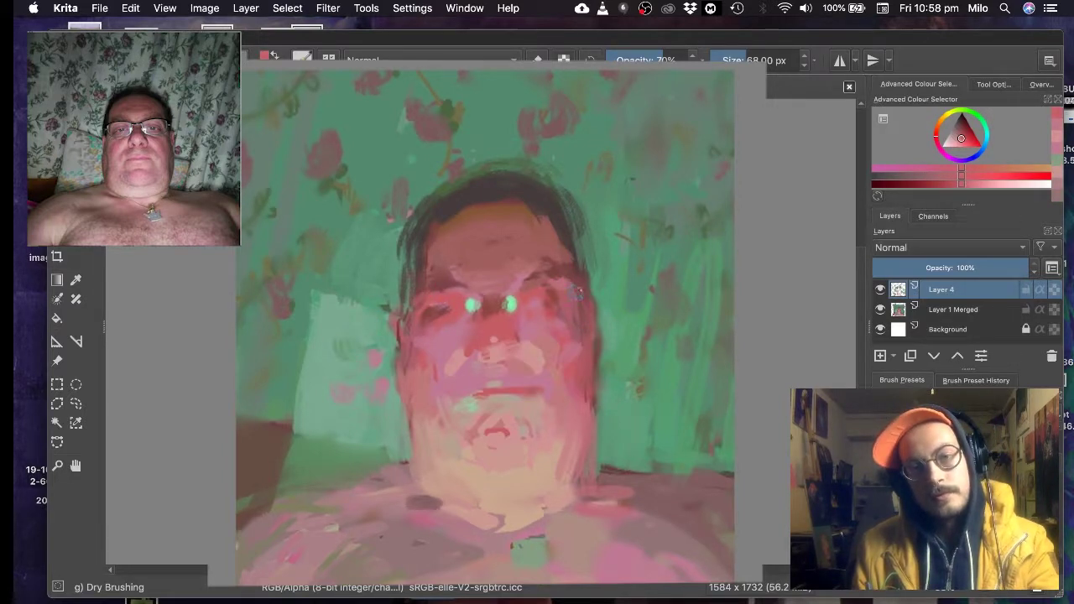
- Trim the right hair edge with sampled curtain green and dry-brush sampled muted greens down the left and right curtains
ctrl+click(587, 164)
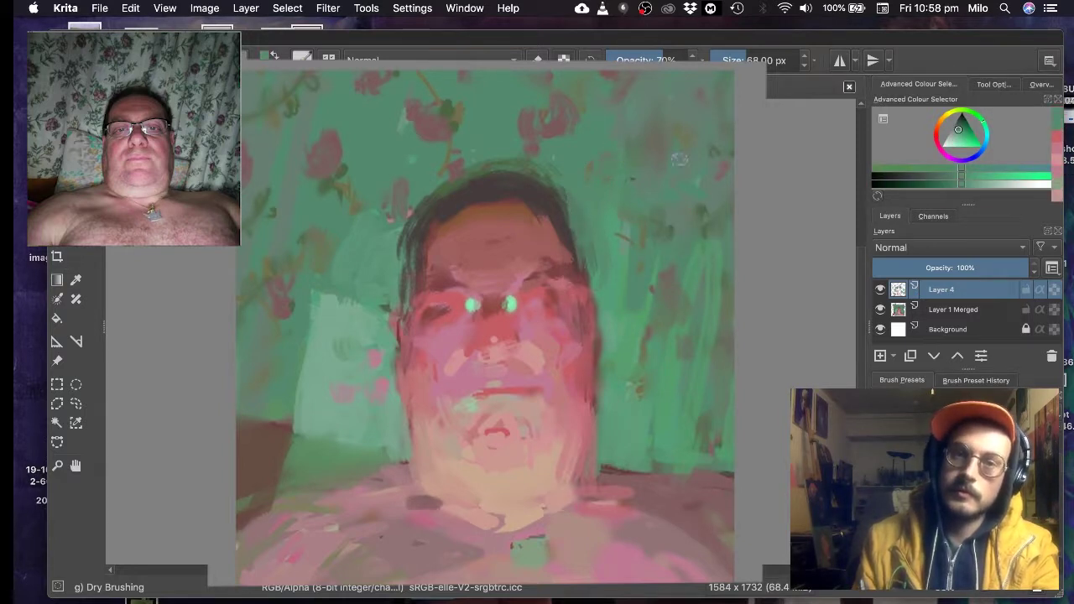
ctrl+click(663, 175)
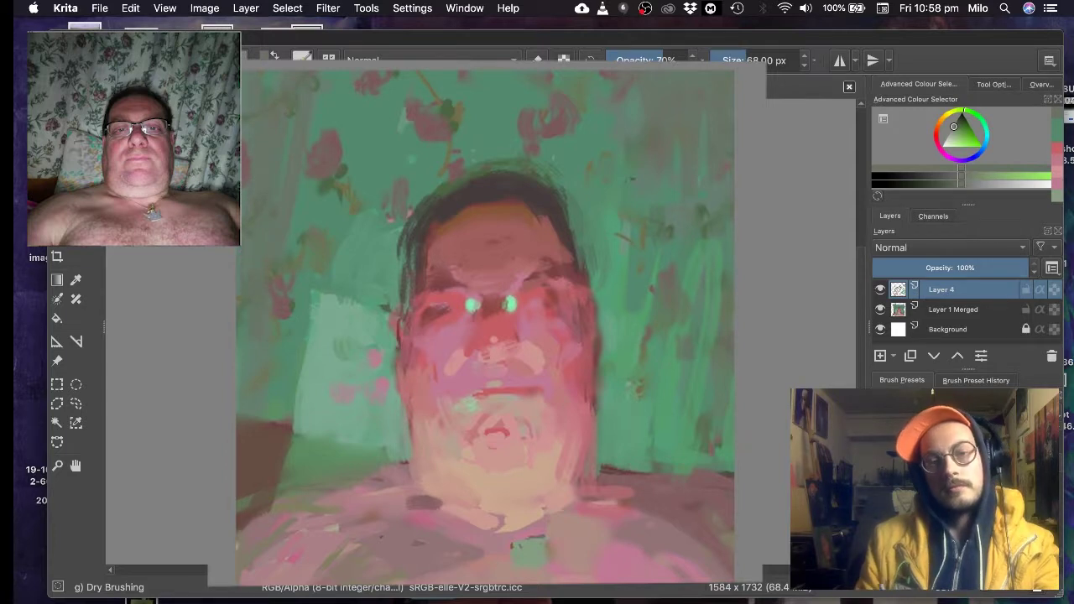
drag(669, 332, 644, 481)
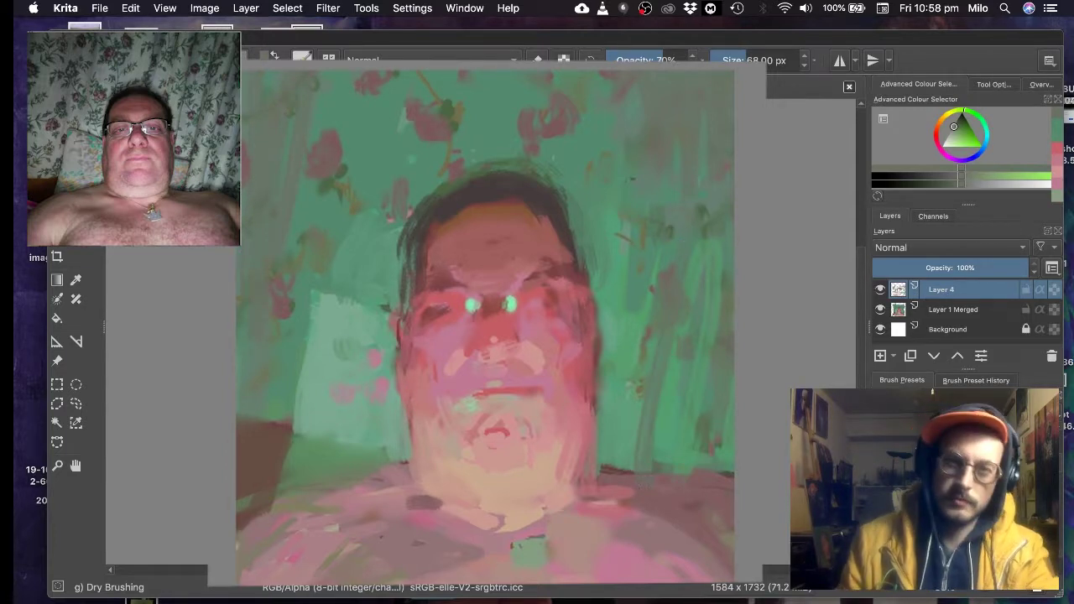
ctrl+click(689, 535)
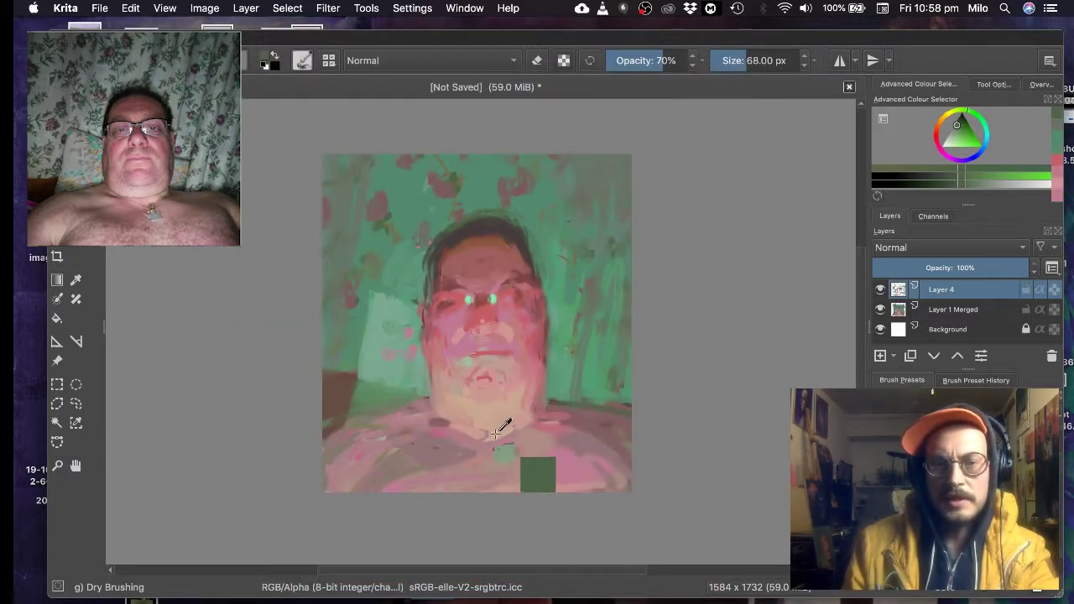
- Dry-brush sampled beige upward along the base of the neck
ctrl+click(496, 436)
drag(484, 435, 495, 421)
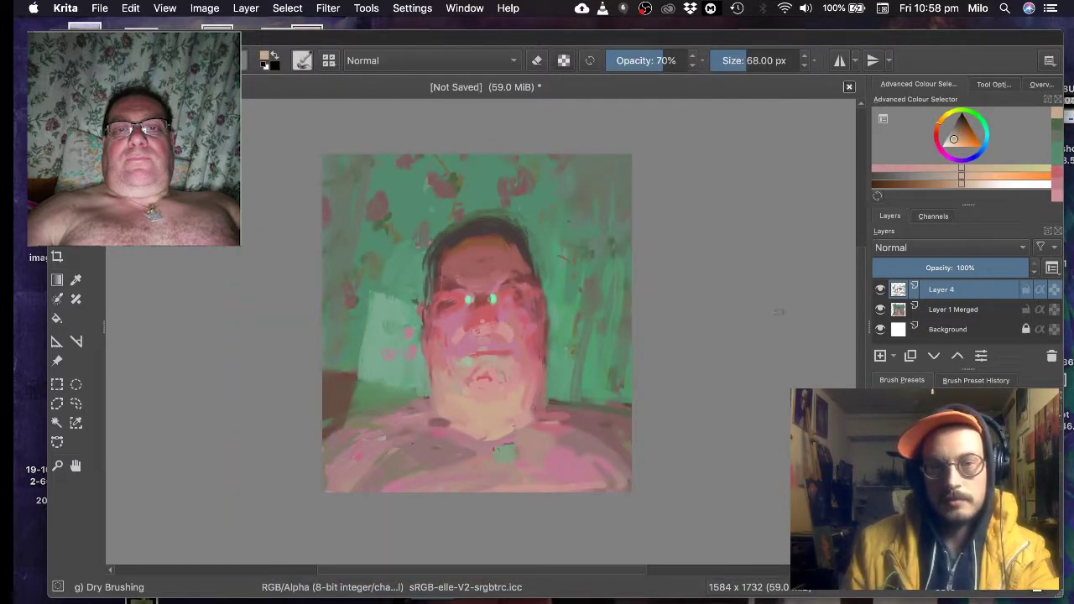
- Compare the painting with and without its two upper layers by toggling their visibility
click(880, 289)
click(880, 289)
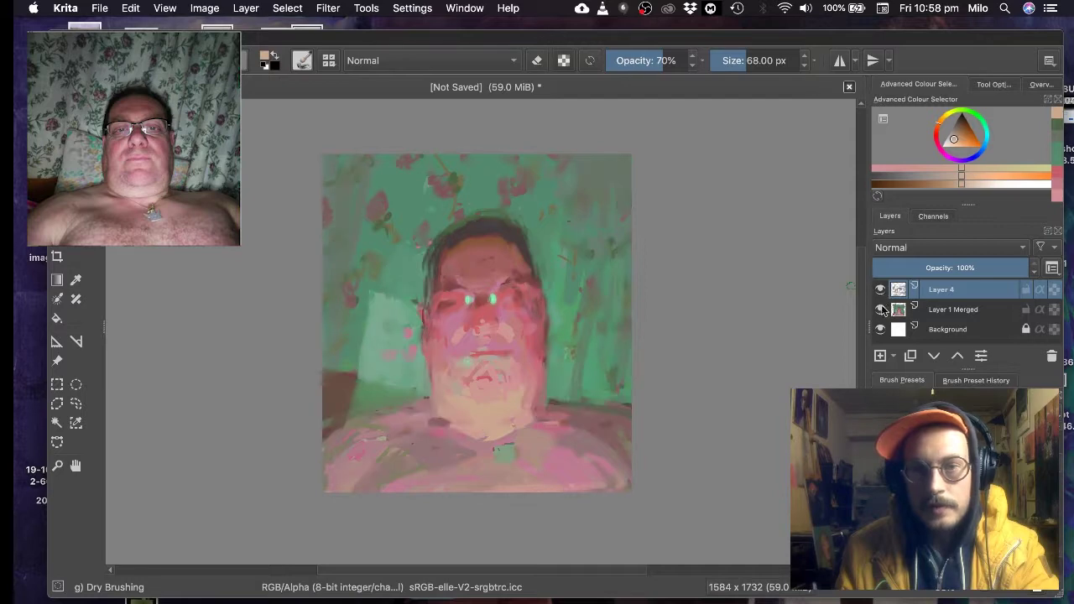
click(880, 309)
click(880, 290)
click(880, 309)
click(880, 289)
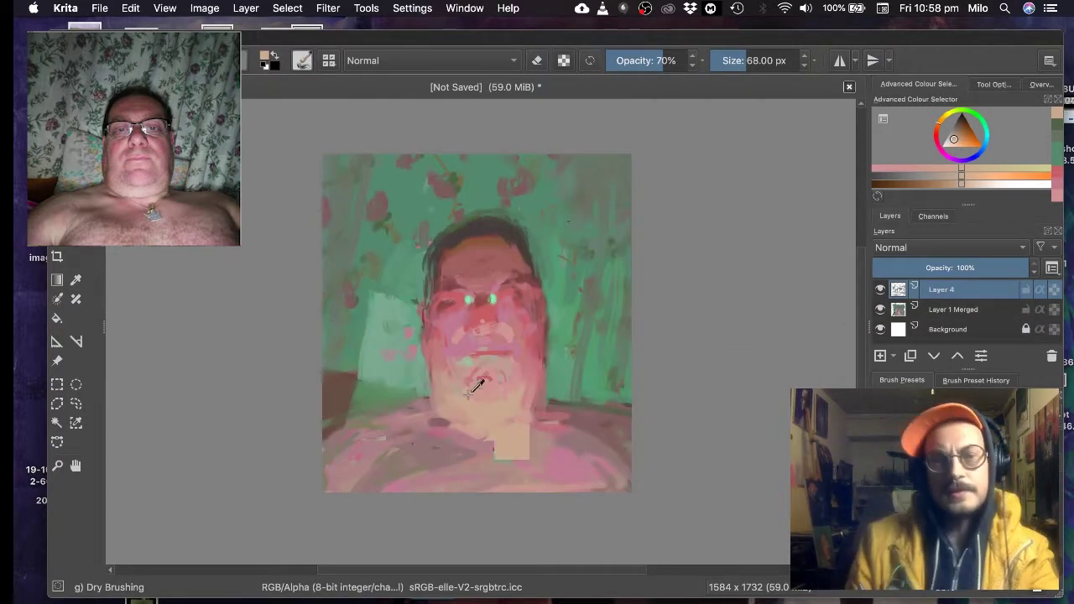
ctrl+click(427, 311)
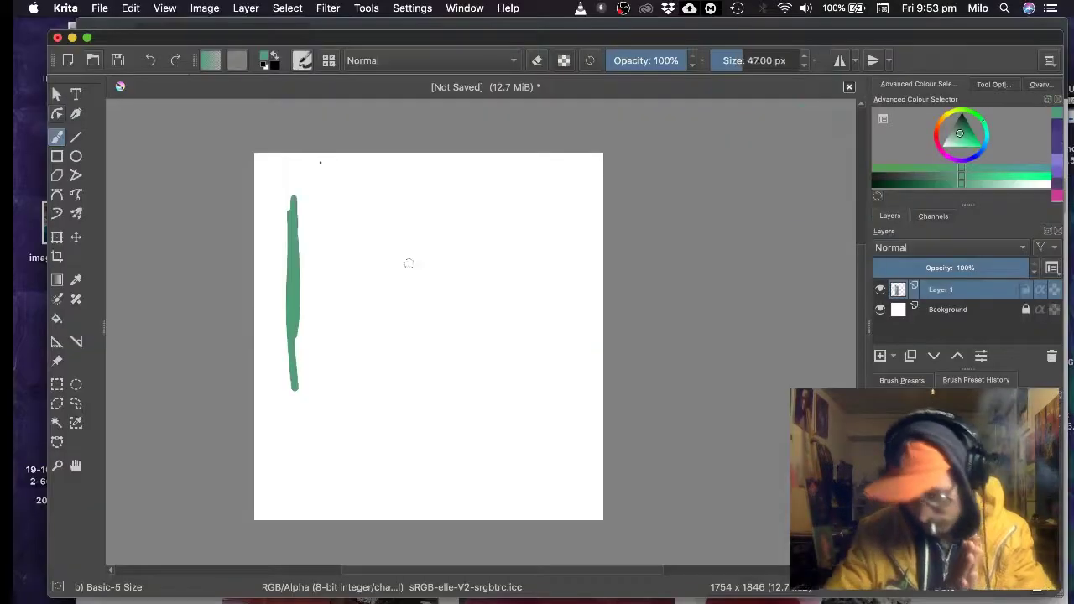
- Block in the figure's orange and pink skin with dark brown contours, and stroke pale green over the curtain
drag(300, 461, 551, 436)
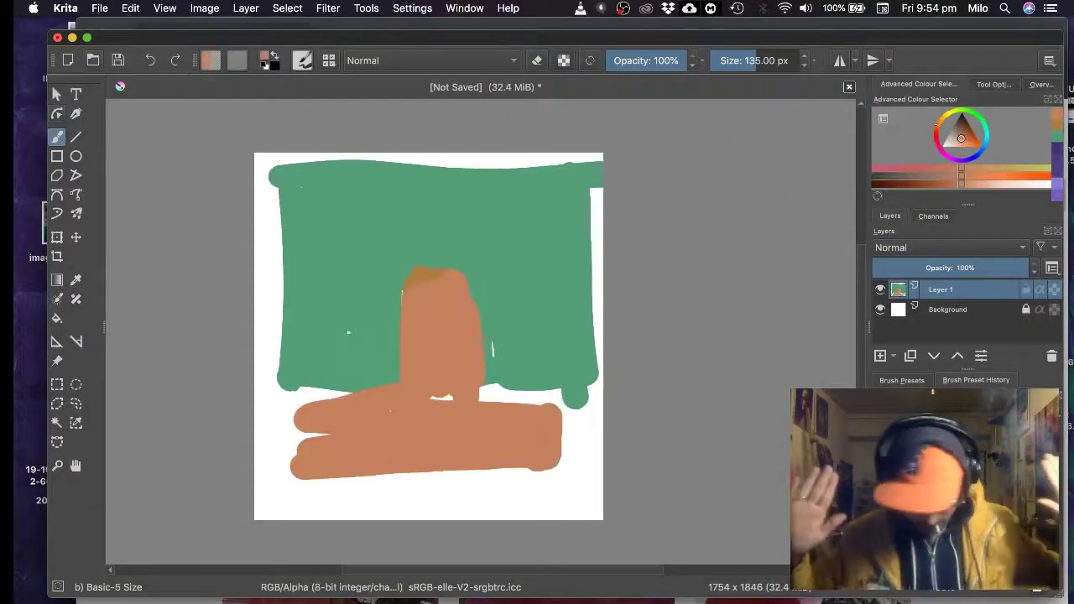
mouse_move(417, 240)
mouse_down()
mouse_move(281, 451)
mouse_move(566, 470)
mouse_up()
drag(392, 264, 383, 403)
drag(493, 256, 520, 398)
drag(262, 501, 594, 496)
drag(293, 181, 281, 361)
drag(550, 184, 528, 386)
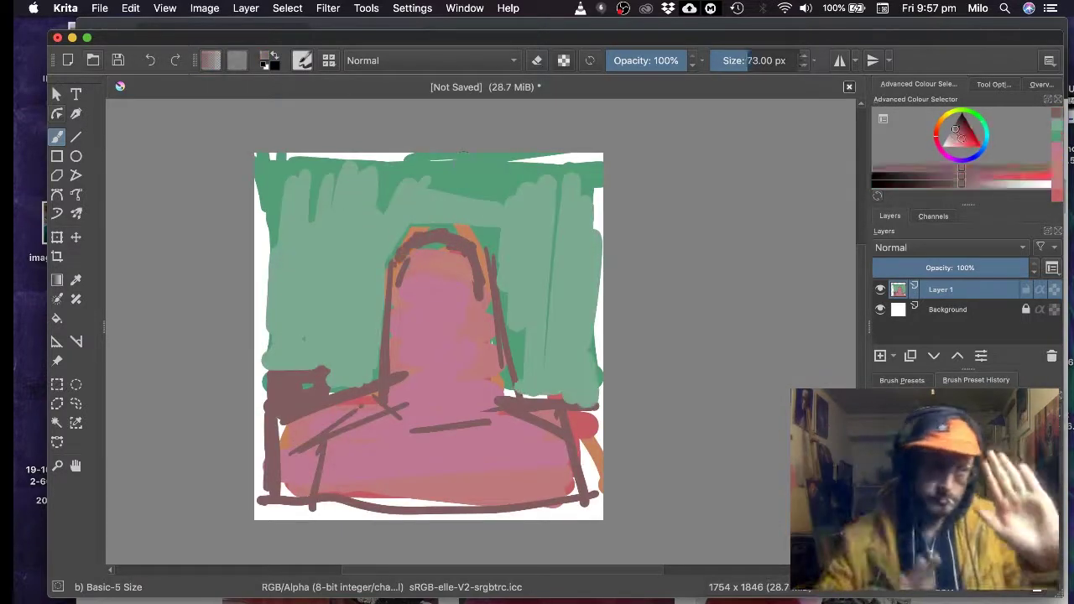
- Paint red around the eyes and warm pink and beige strokes on the mouth, neck and lower chest
drag(393, 310, 483, 308)
drag(414, 359, 470, 356)
mouse_move(413, 426)
mouse_down()
mouse_move(471, 424)
mouse_move(470, 403)
mouse_up()
drag(290, 489, 577, 479)
- Extend the pale green curtain strokes and add grey strokes along both shoulders
drag(497, 159, 474, 200)
drag(270, 174, 267, 361)
drag(285, 441, 382, 405)
drag(508, 404, 592, 445)
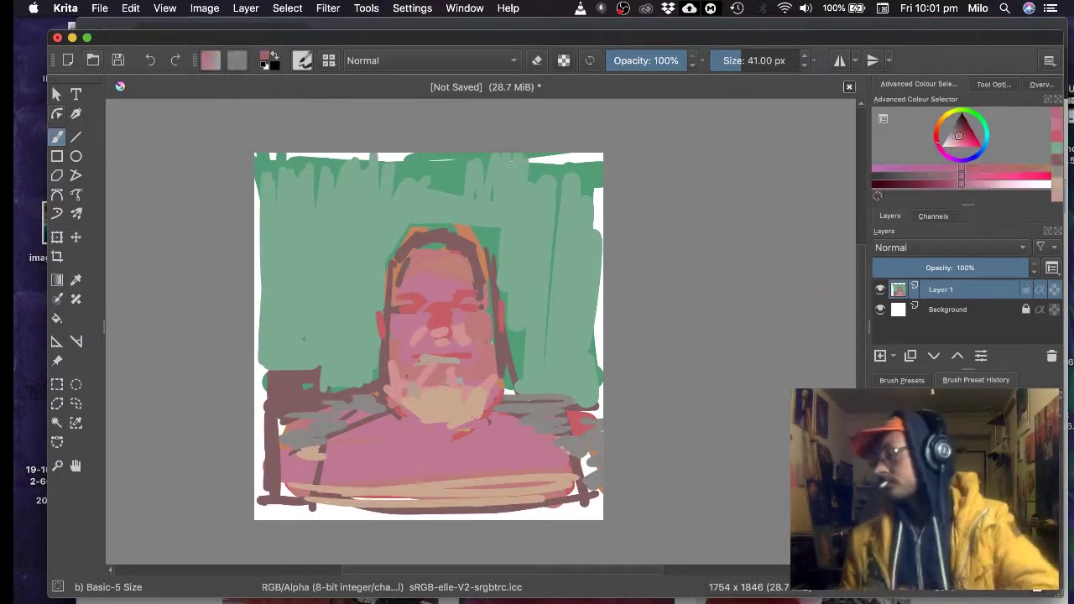
- Paint the hair in a dark tone and reinforce the right neck edge and right shoulder line
click(960, 127)
mouse_move(404, 260)
mouse_down()
mouse_move(477, 273)
mouse_move(460, 233)
mouse_up()
drag(485, 228, 502, 284)
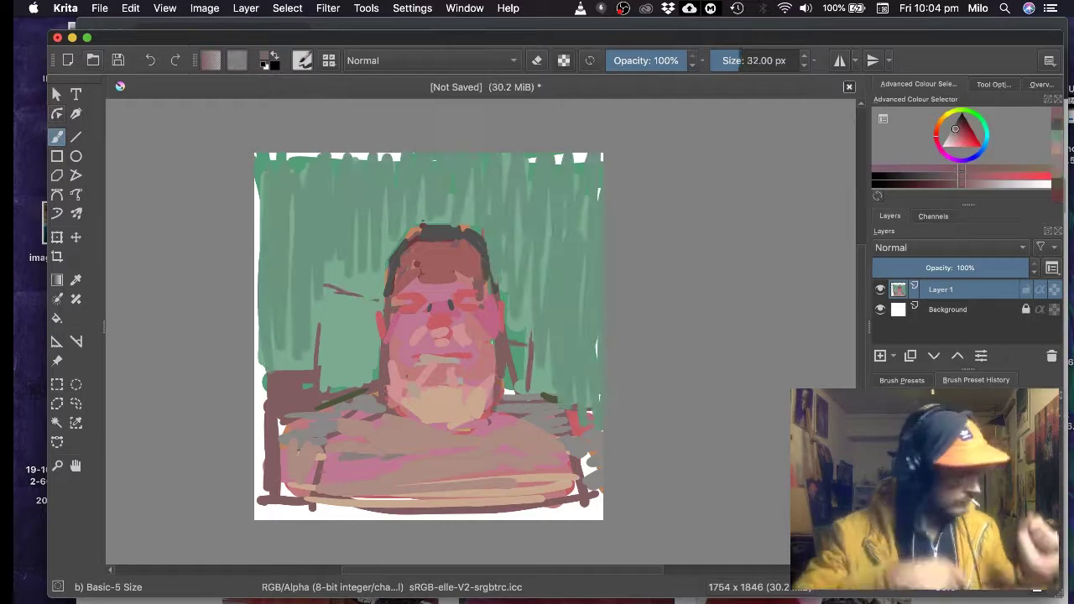
drag(505, 396, 601, 420)
drag(502, 338, 502, 404)
- Crop the canvas to 1584 x 1732 px around the figure, trimming the white margins
click(57, 257)
drag(278, 153, 593, 497)
key(Return)
- Brush over the right shoulder and add sampled skin tones at the base of the neck and chin
drag(537, 408, 591, 445)
ctrl+click(438, 375)
drag(437, 433, 468, 436)
drag(424, 370, 443, 383)
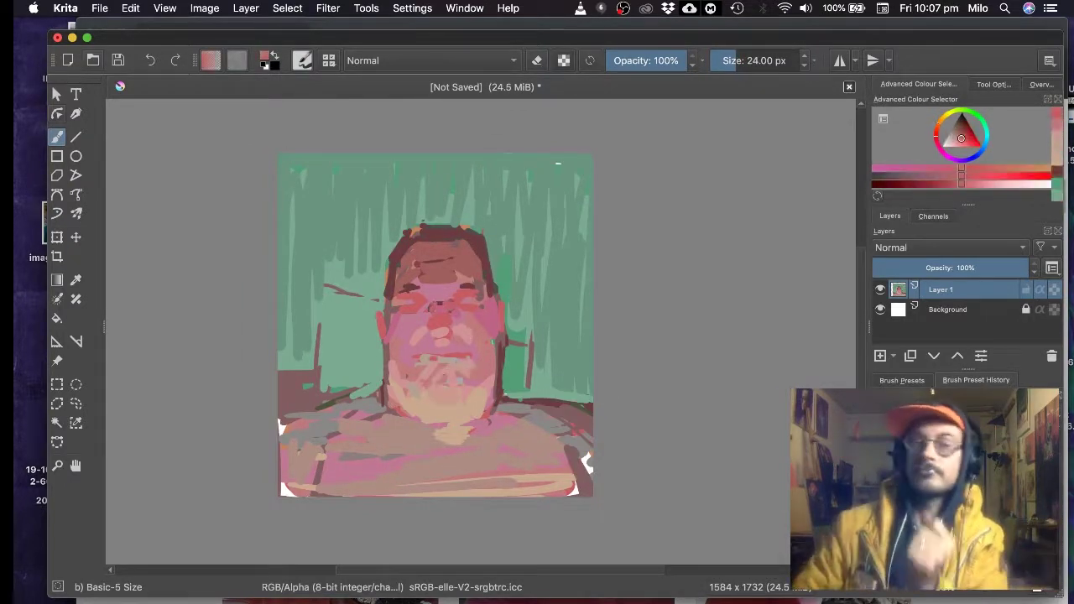
- Add brighter green strokes to the left curtain and pale patch, and darken the left jaw and right shoulder edges
drag(324, 257, 322, 312)
drag(336, 308, 330, 391)
drag(369, 307, 361, 389)
drag(388, 361, 398, 407)
drag(505, 417, 567, 412)
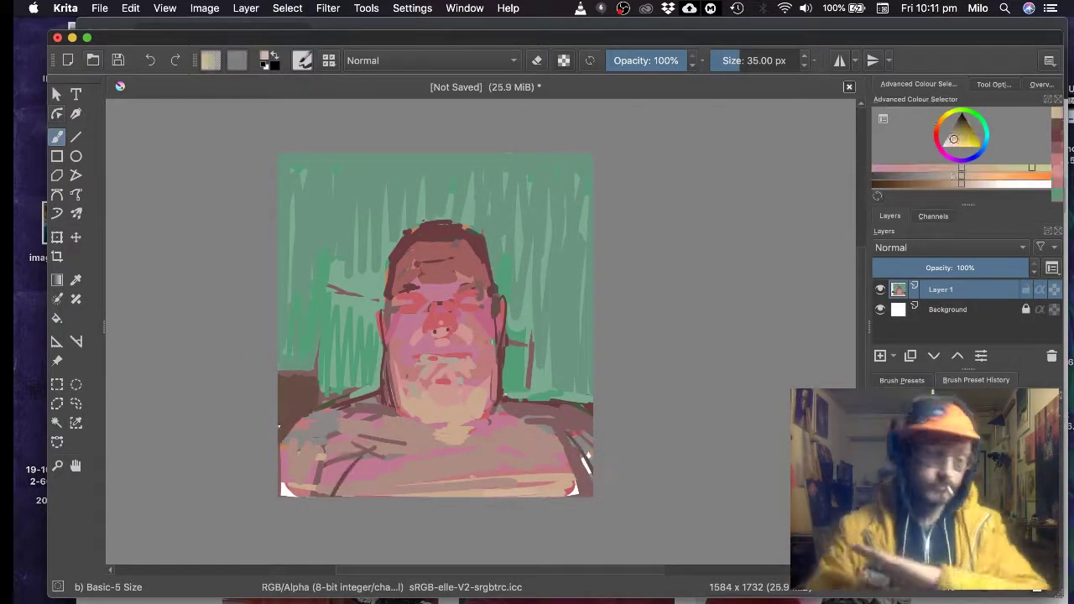
- Brush over the left chest and shoulder and lay sampled tones across the brow between the eyes
drag(304, 470, 388, 419)
ctrl+click(416, 303)
drag(421, 290, 458, 292)
- Cover the left and right curtain with broad green strokes using a larger brush, and darken the top of the hair
key(bracketright)
key(bracketright)
key(bracketright)
key(bracketright)
drag(312, 185, 305, 336)
drag(562, 235, 557, 394)
click(958, 138)
drag(411, 228, 482, 232)
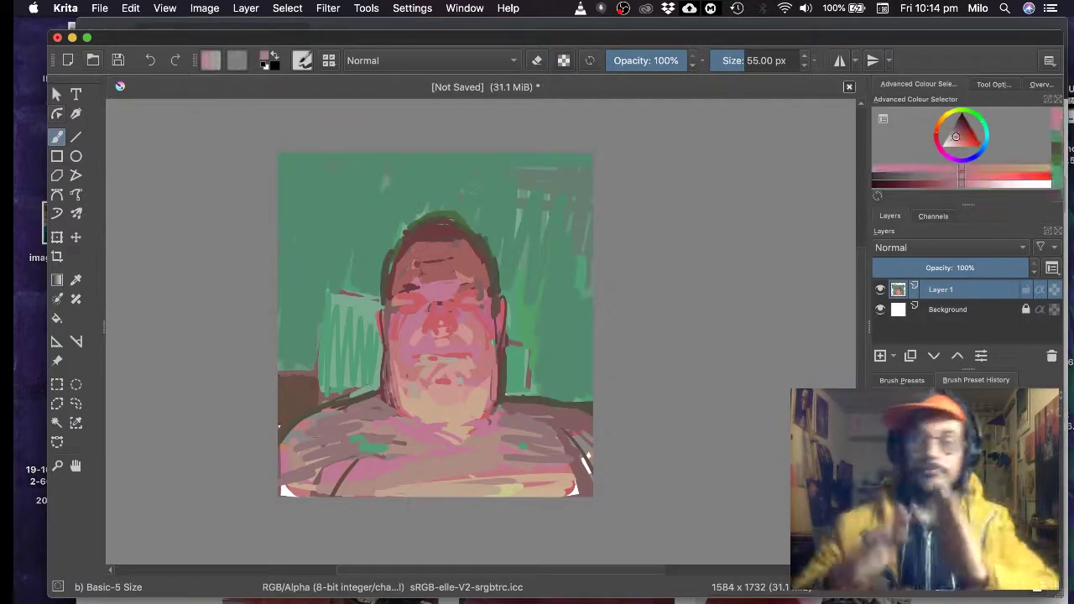
- Paint pink along both jaw edges and sampled beige down the left cheek
drag(392, 364, 396, 408)
drag(493, 384, 487, 413)
ctrl+click(453, 405)
drag(410, 343, 406, 378)
- Rework the chest and shoulders with salmon, beige and grey strokes that cover the bare lower corners
drag(294, 478, 369, 458)
drag(297, 426, 394, 421)
drag(508, 445, 568, 494)
drag(509, 396, 591, 403)
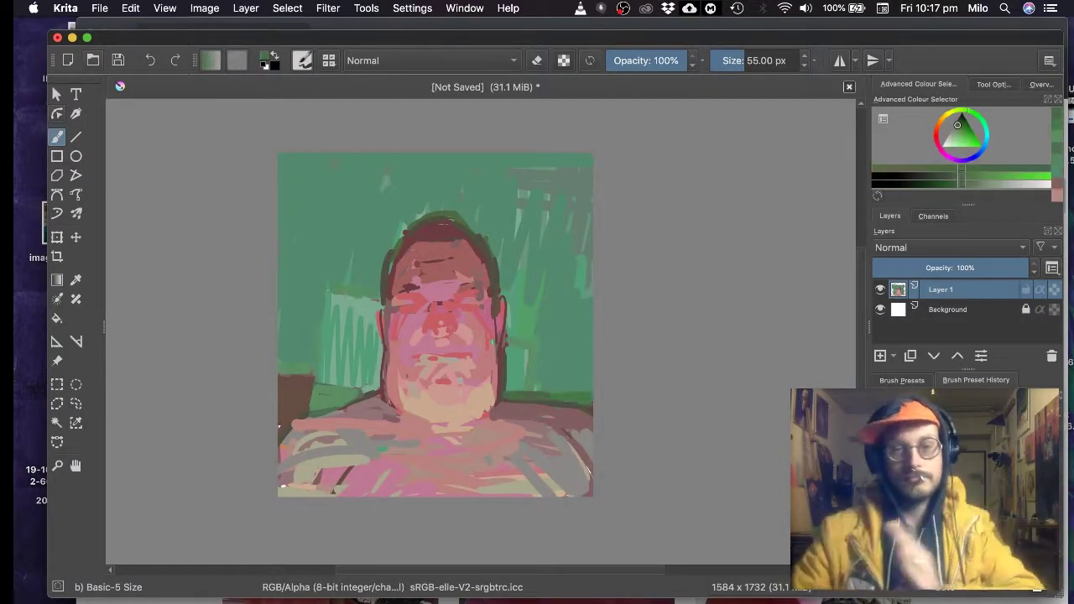
drag(284, 464, 334, 415)
drag(332, 463, 418, 424)
- Make a trial mark near the left eye on a new layer, hide that layer and add a fresh one
scroll(434, 319, up, 2)
click(881, 356)
drag(428, 290, 431, 295)
click(942, 147)
scroll(569, 285, down, 4)
scroll(568, 286, up, 3)
click(881, 290)
click(881, 356)
- Redraw the sides of the face and the top hairline on the new layer with a 30 px brush
key(bracketleft)
key(bracketleft)
key(bracketleft)
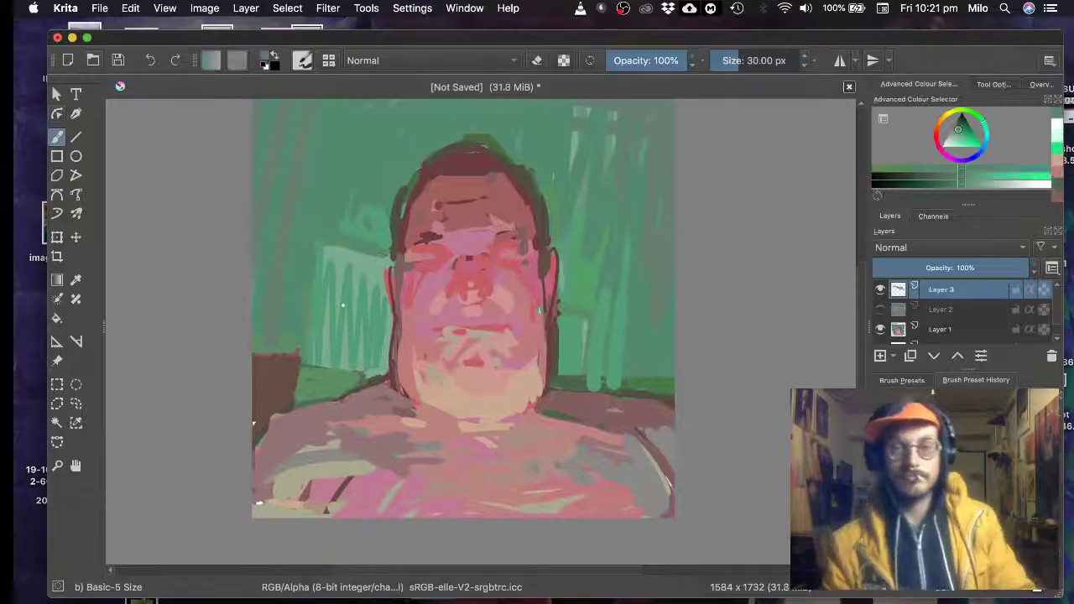
drag(534, 252, 550, 317)
drag(403, 276, 404, 350)
drag(549, 288, 549, 344)
drag(426, 163, 496, 152)
- Brush olive strokes over the right chest and shoulder with a larger 63 px brush
click(956, 129)
key(bracketright)
key(bracketright)
key(bracketright)
key(bracketright)
drag(579, 504, 668, 462)
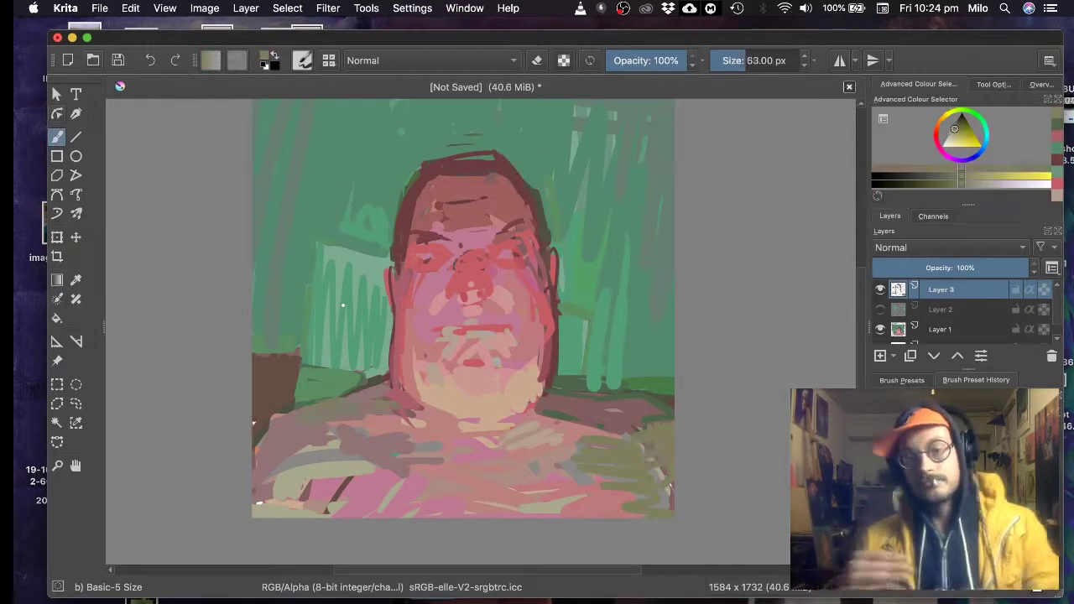
drag(579, 440, 638, 445)
- Define the jaw, neck and left chest with fine strokes using a 16 px brush
key(bracketleft)
key(bracketleft)
key(bracketleft)
key(bracketleft)
key(bracketleft)
key(bracketleft)
key(bracketleft)
drag(394, 383, 502, 420)
drag(359, 472, 316, 517)
drag(549, 324, 537, 401)
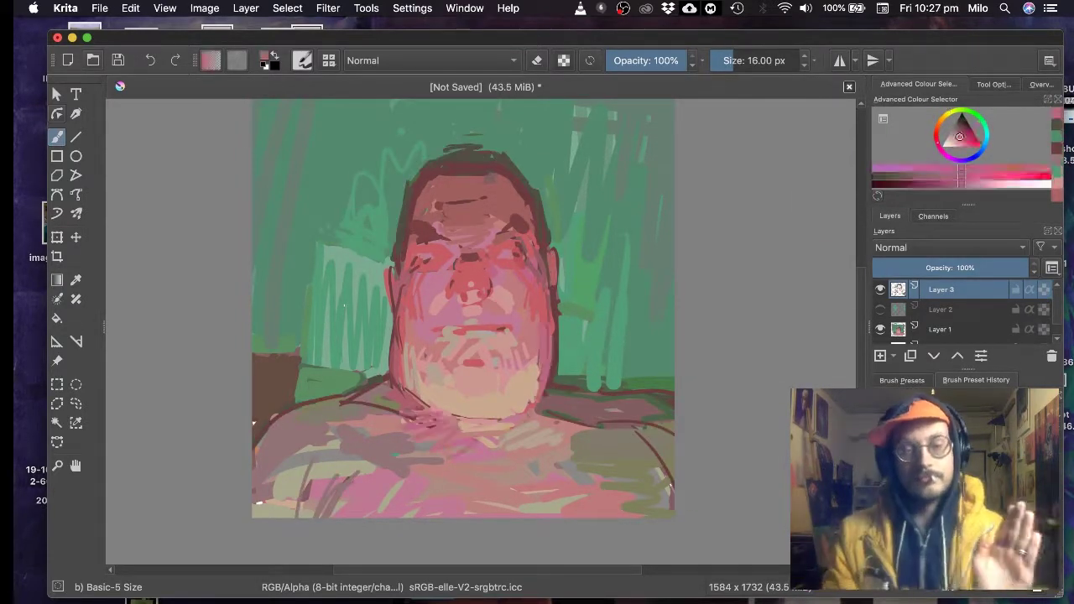
- Fill the bottom of the pale patch with light green and draw a dark fold line down the right curtain
drag(309, 369, 381, 383)
drag(641, 215, 619, 389)
- Cover the chest and shoulders with broad muted pink strokes and brush reddish brown along the upper forehead
key(bracketright)
key(bracketright)
key(bracketright)
key(bracketright)
key(bracketright)
key(bracketright)
key(bracketright)
key(bracketright)
key(bracketright)
key(bracketright)
drag(614, 432, 669, 491)
drag(572, 460, 616, 464)
drag(260, 504, 363, 453)
drag(615, 428, 671, 440)
drag(446, 174, 519, 196)
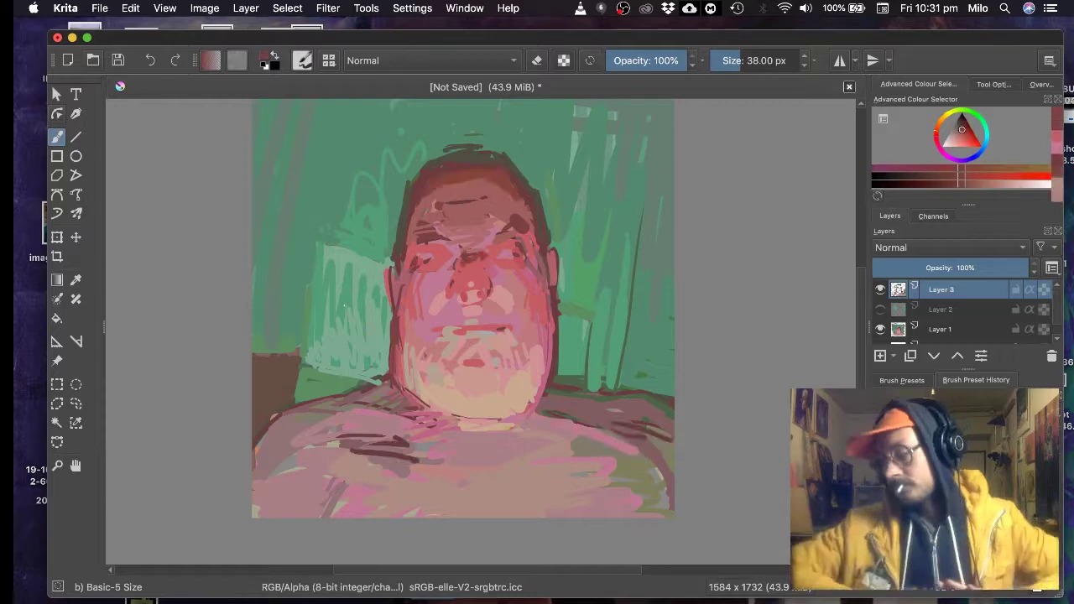
- Lay grey-mauve strokes across the chest and fill in the pale green patch beside the head
drag(343, 487, 459, 437)
drag(552, 467, 631, 480)
scroll(514, 421, down, 2)
drag(371, 307, 420, 359)
- Add ochre-brown strokes to the right hairline and brighter green to the curtain beside the neck
drag(515, 239, 537, 267)
click(966, 112)
drag(546, 397, 554, 344)
- Brush pink and olive strokes over the chest and dark brown along the right shoulder
click(962, 173)
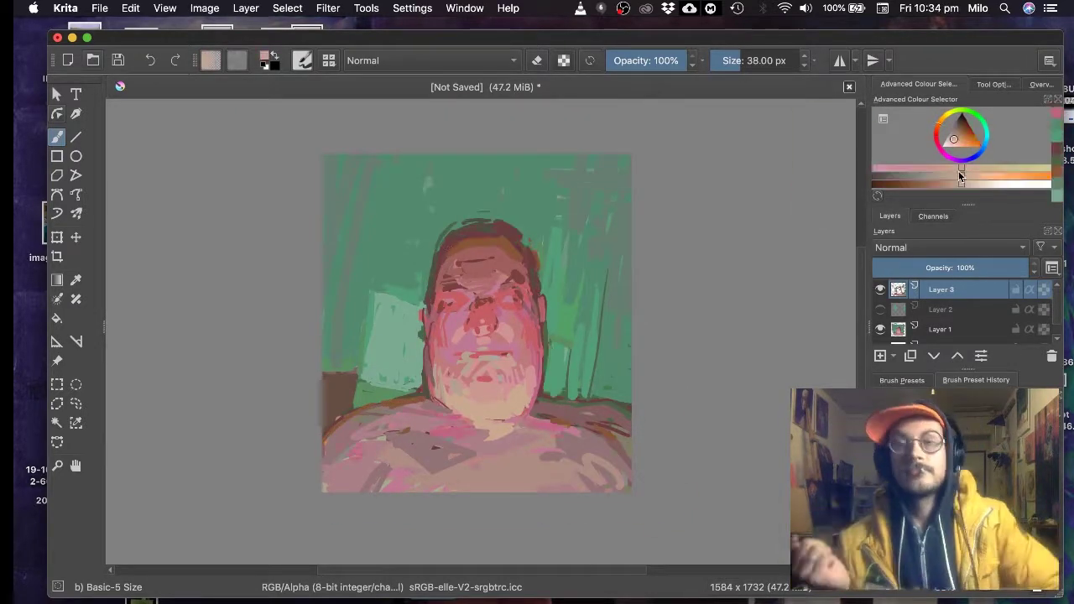
drag(540, 463, 583, 450)
drag(375, 480, 425, 446)
drag(525, 418, 631, 408)
- Dab a bright mint-green highlight on the right eye with a smaller brush
click(1002, 175)
key(bracketleft)
key(bracketleft)
key(bracketleft)
key(bracketleft)
click(493, 299)
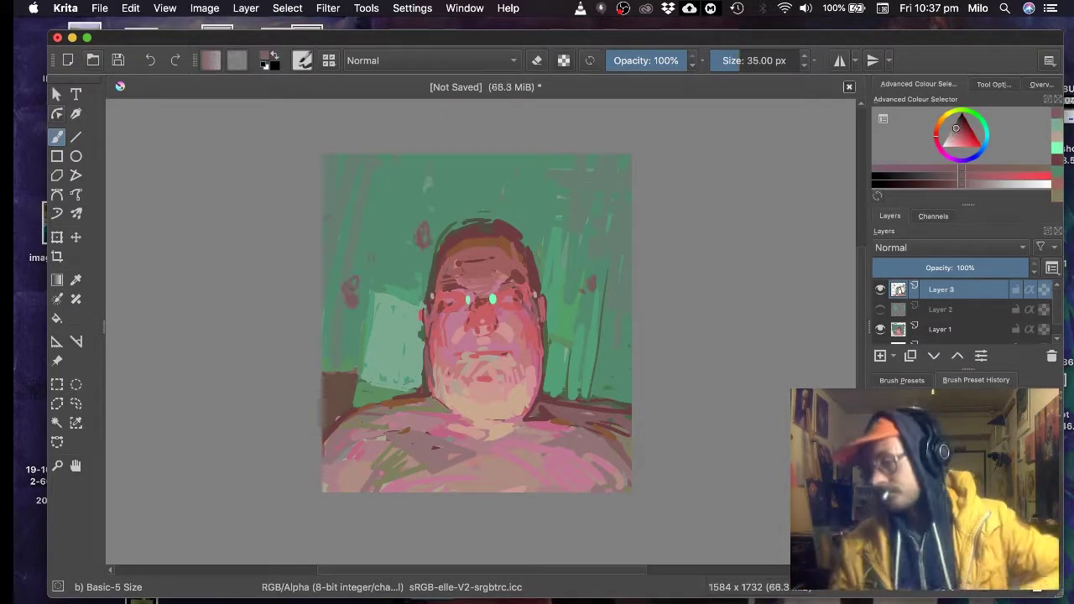
- Paint mauve-red flowers on the curtain above the head and at the upper right
drag(398, 158, 418, 161)
drag(578, 197, 589, 208)
drag(435, 178, 453, 195)
- Draw an ochre-brown stem on the upper left curtain with a smaller brush
click(957, 126)
key(bracketleft)
key(bracketleft)
key(bracketleft)
drag(374, 204, 387, 228)
- Brush sampled green down the lower right curtain and along the left edge of the jaw
ctrl+click(381, 198)
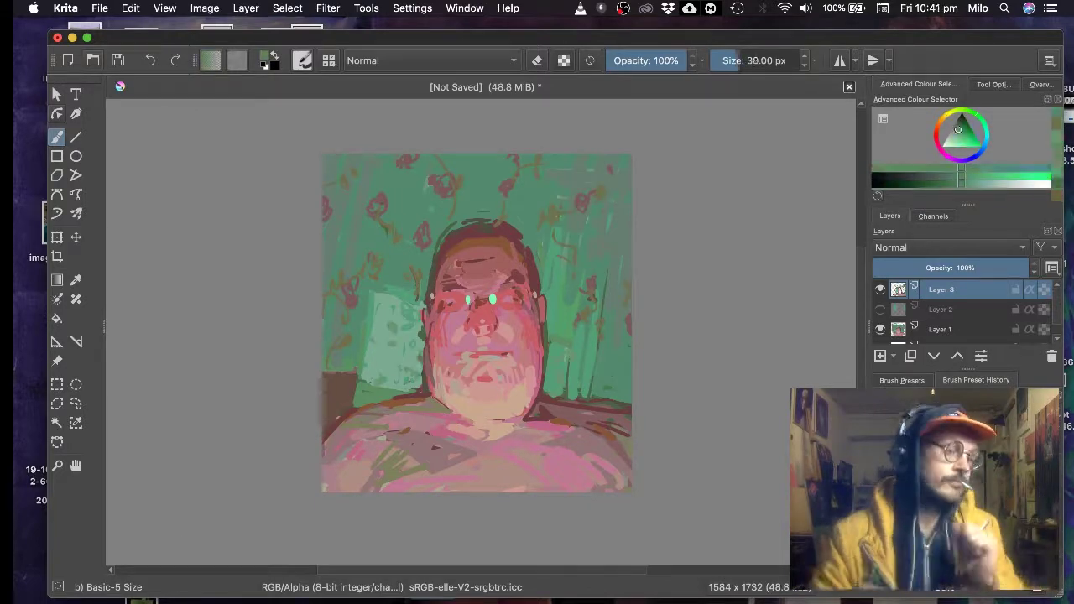
drag(574, 335, 571, 394)
key(bracketright)
key(bracketright)
drag(425, 336, 426, 388)
- Repaint the right shoulder and its upper edge with sampled brown tones
ctrl+click(339, 390)
drag(594, 421, 628, 450)
ctrl+click(607, 408)
drag(581, 403, 630, 411)
- Rework the left shoulder's upper edge with a much smaller brush
key(bracketleft)
key(bracketleft)
key(bracketleft)
key(bracketleft)
key(bracketleft)
drag(348, 416, 390, 405)
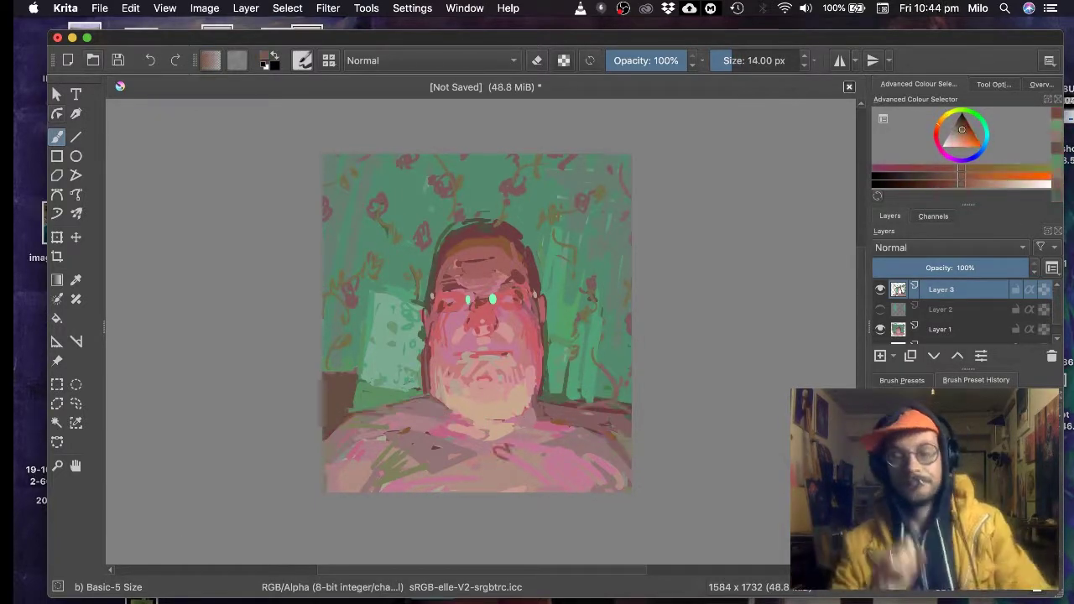
- Dab green onto the centre of the chest and pink onto the pale curtain patch with an enlarged brush
key(bracketright)
key(bracketright)
key(bracketright)
key(bracketright)
key(bracketright)
key(bracketright)
click(506, 453)
click(408, 335)
- Brush along the right side of the hair and rework the upper left hair edge with a smaller brush
drag(507, 221, 528, 259)
key(bracketleft)
key(bracketleft)
key(bracketleft)
key(bracketleft)
drag(430, 252, 457, 223)
- Brush sampled green along the right shoulder's upper edge and add a thinner stem stroke in the upper left curtain
key(bracketright)
ctrl+click(427, 344)
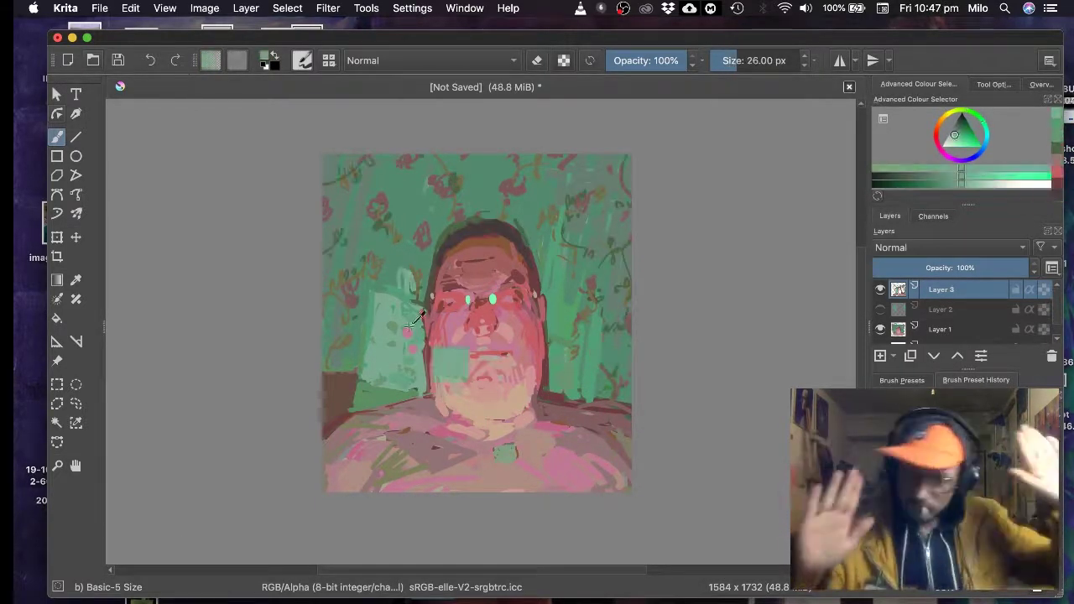
drag(544, 402, 579, 408)
key(bracketleft)
key(bracketleft)
key(bracketleft)
drag(326, 181, 369, 161)
- Merge the painting layers into one above the background and choose the Eraser Soft brush preset
right_click(955, 296)
click(931, 453)
click(902, 380)
click(889, 419)
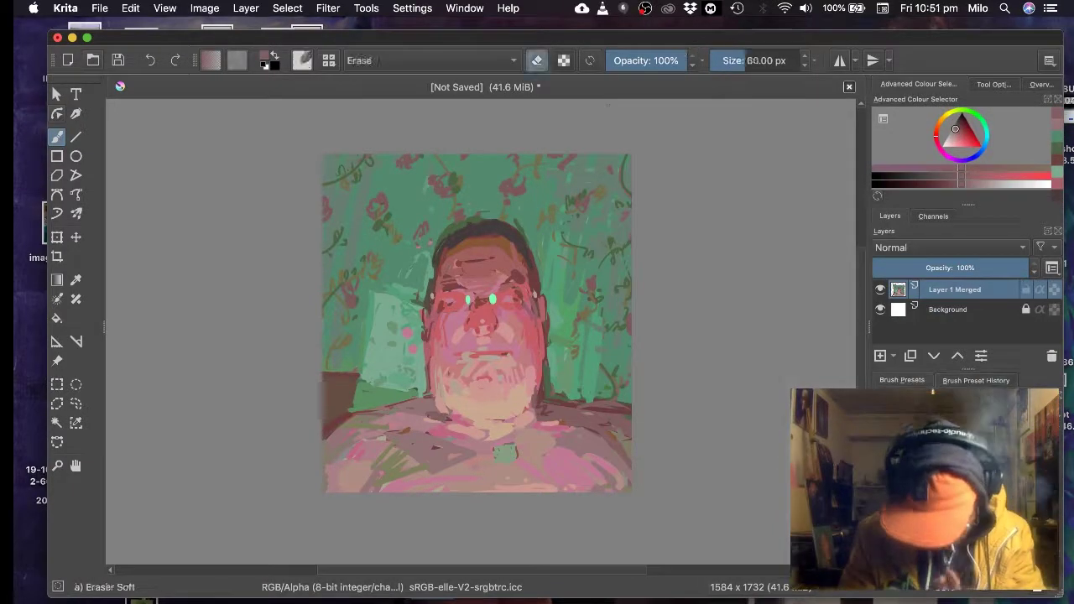
- Soften the flowers and stems on the upper right curtain with the Blender Blur preset, ending at 100% opacity
click(923, 453)
click(623, 61)
drag(588, 168, 601, 187)
click(687, 60)
drag(579, 235, 564, 252)
drag(579, 189, 571, 210)
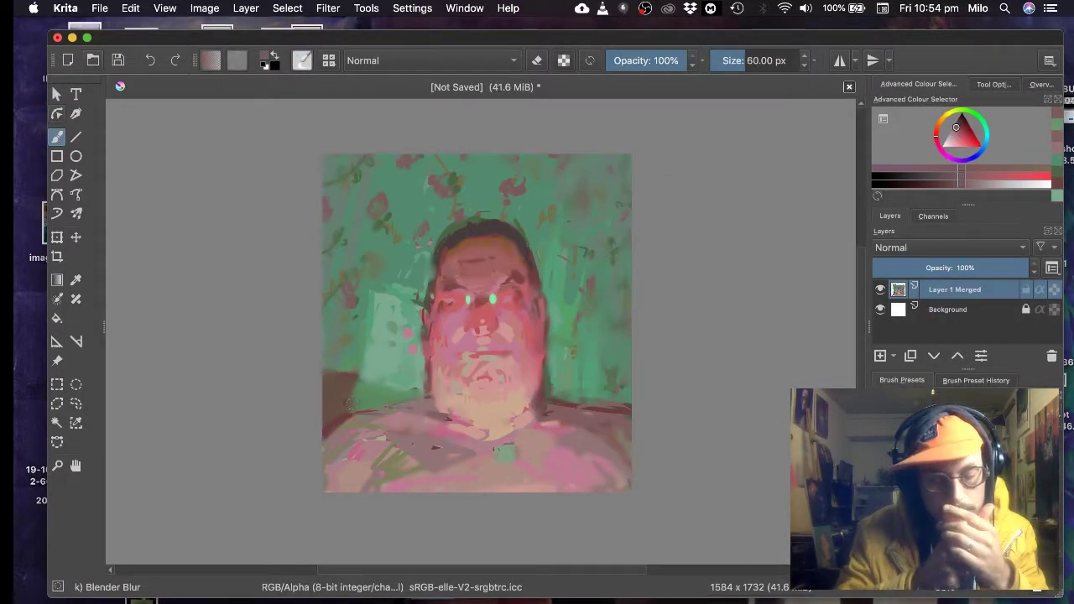
- Add a new paint layer and brush a sampled skin tone down the left edge of the cheek and neck
click(881, 356)
ctrl+click(446, 350)
drag(432, 336, 438, 420)
- Brush over the pale curtain patch, the right neck edge, the curtain left of the head and the flower above it with a smaller brush
key(bracketleft)
key(bracketleft)
key(bracketleft)
drag(370, 301, 366, 367)
drag(554, 369, 553, 418)
drag(408, 250, 390, 285)
drag(509, 181, 515, 193)
ctrl+click(505, 203)
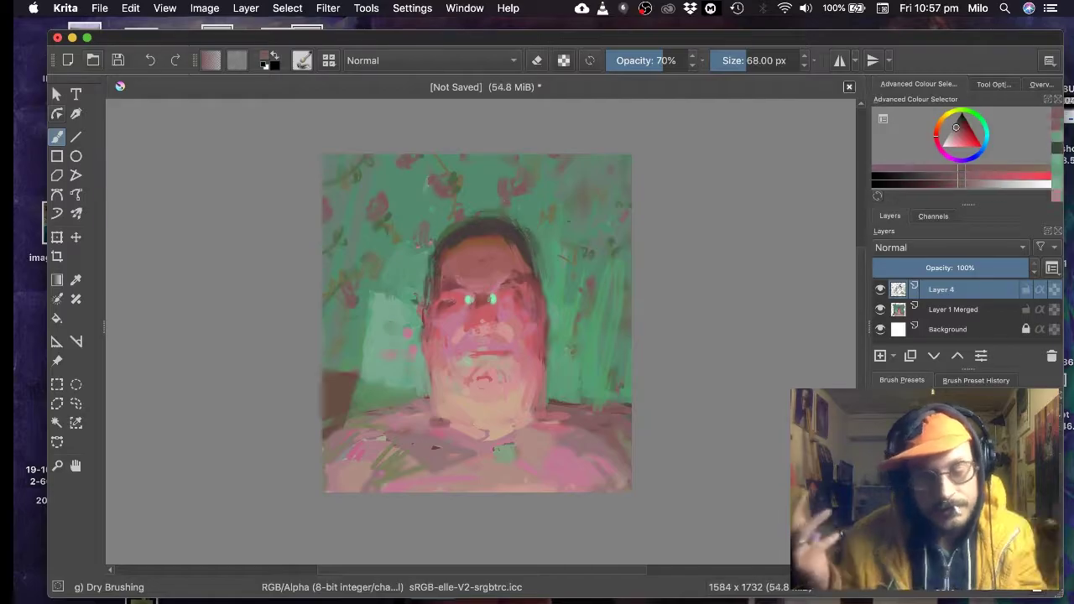